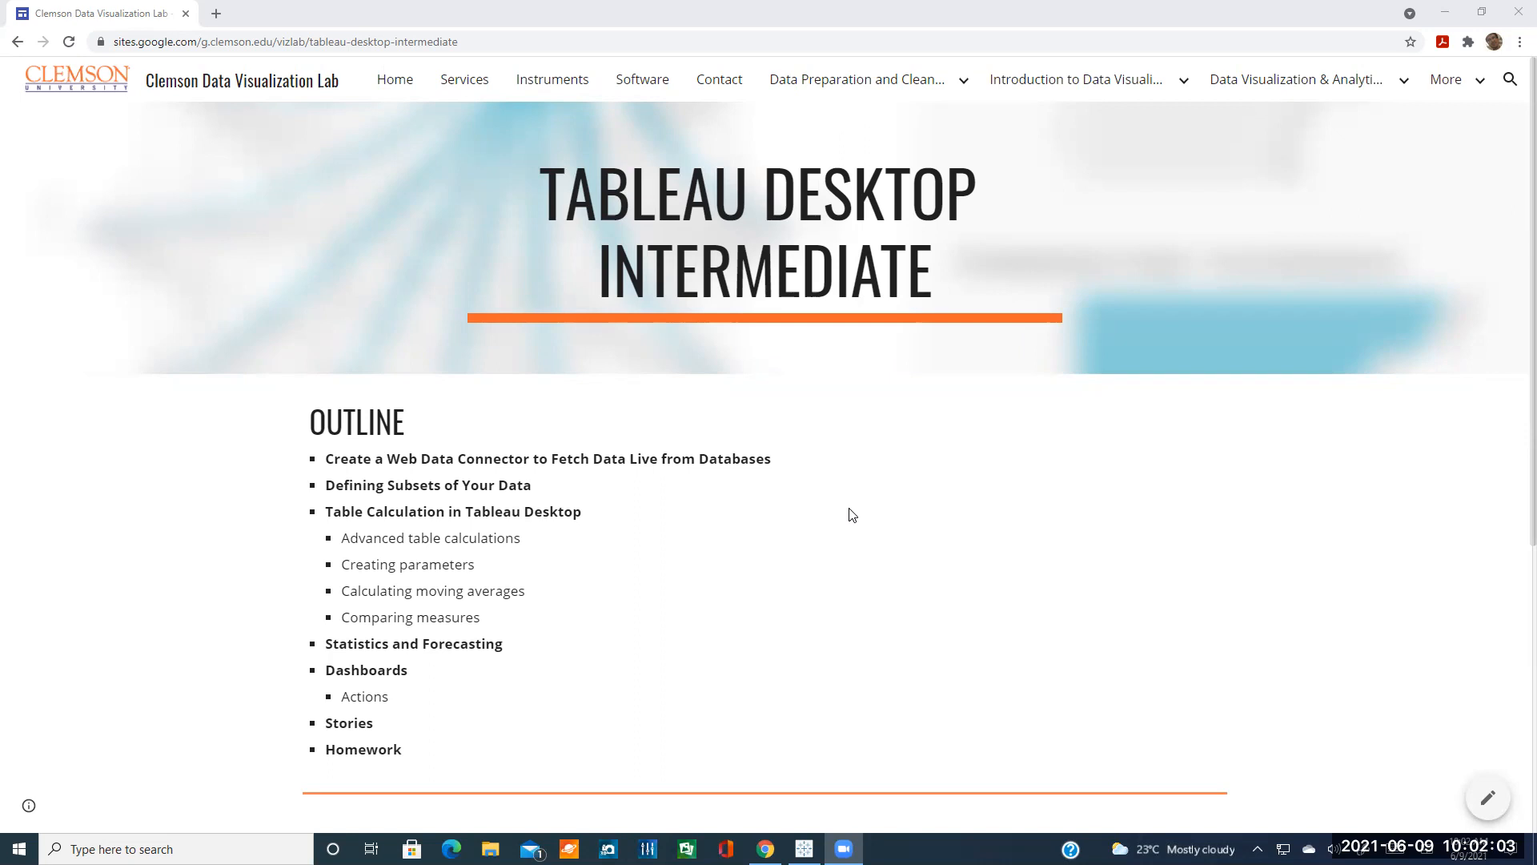
# - Review the Tableau Desktop Intermediate outline and prerequisites, and continue to the workshop's Create a Web Data Connector page
pyautogui.scroll(-2, 840, 490)
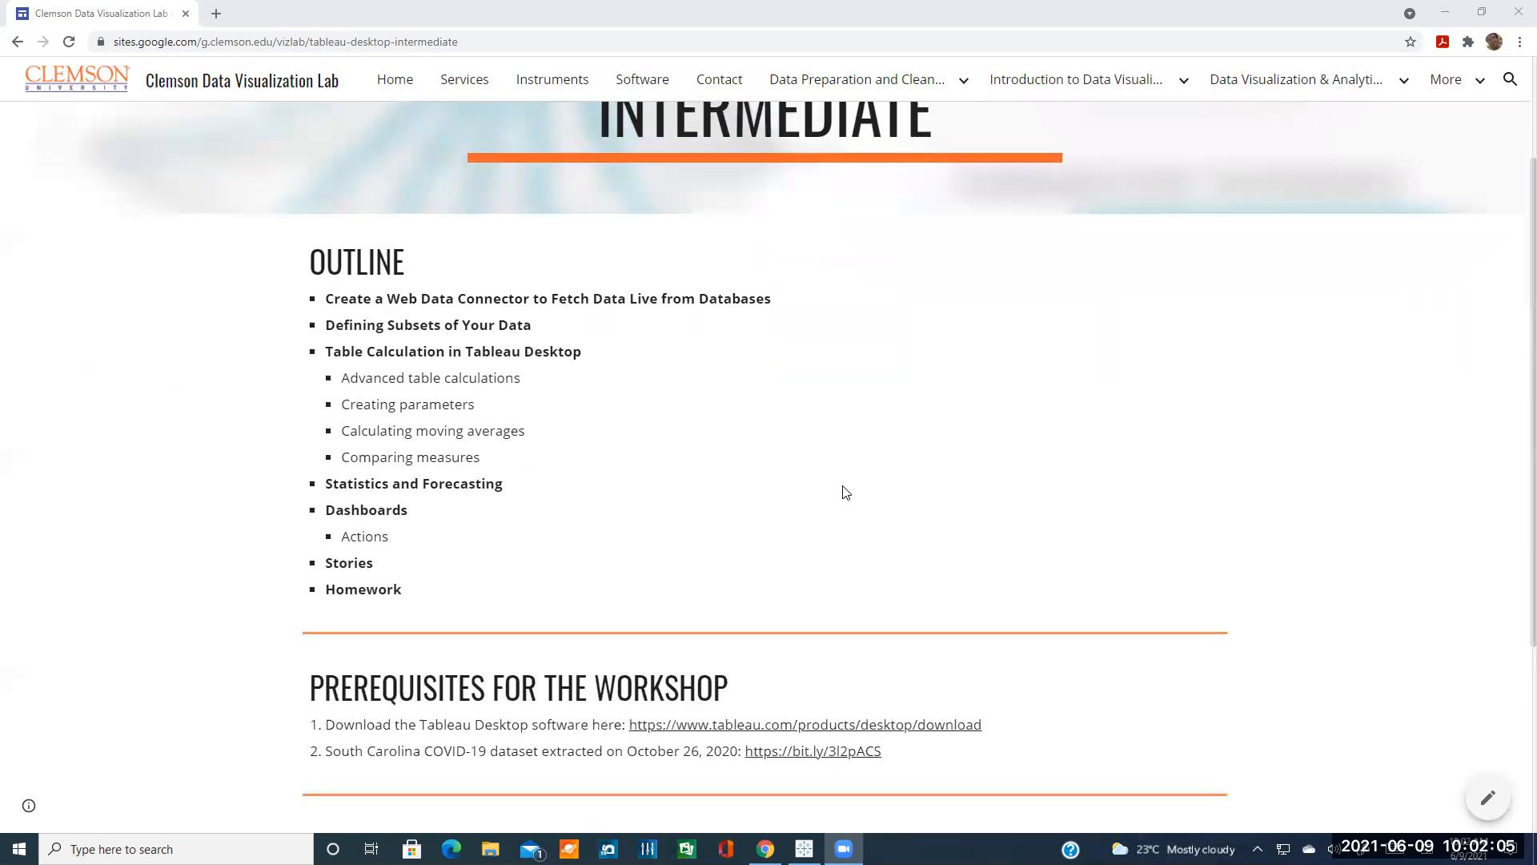
pyautogui.scroll(-2, 840, 466)
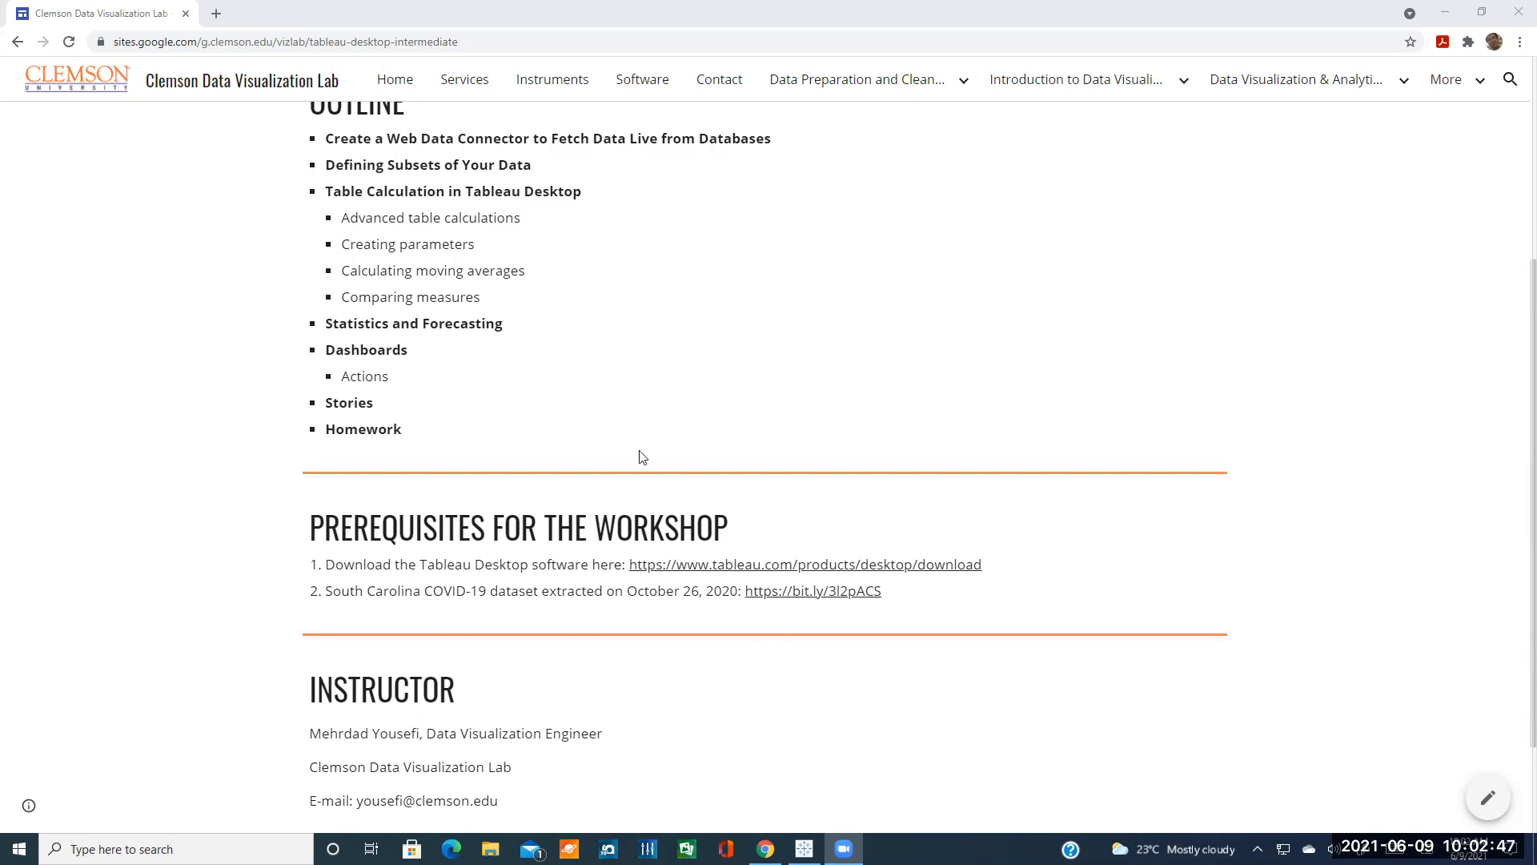
pyautogui.click(425, 42)
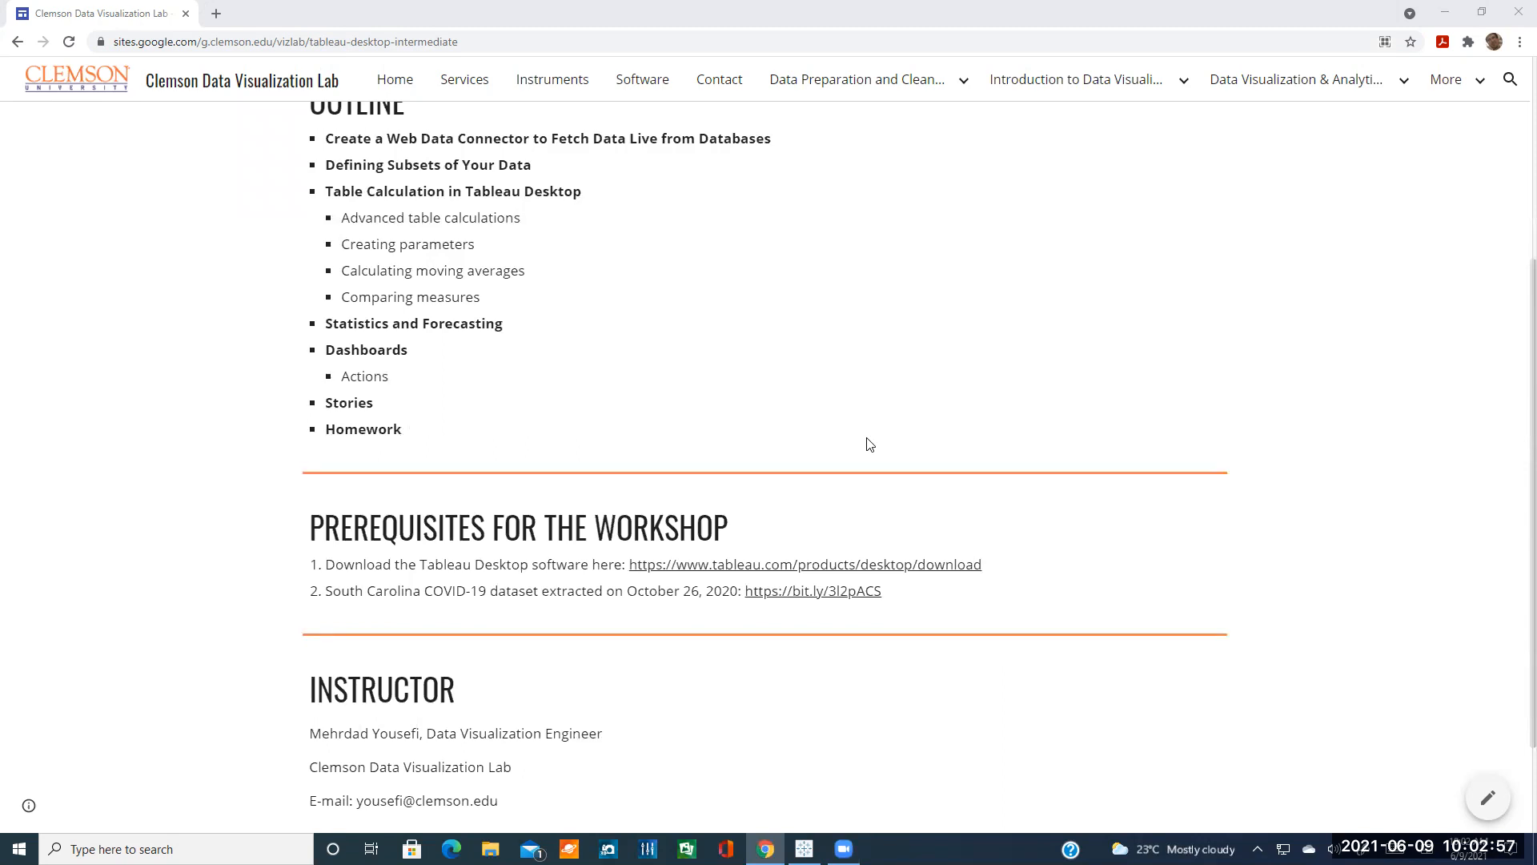
pyautogui.moveTo(884, 591); pyautogui.dragTo(749, 585)
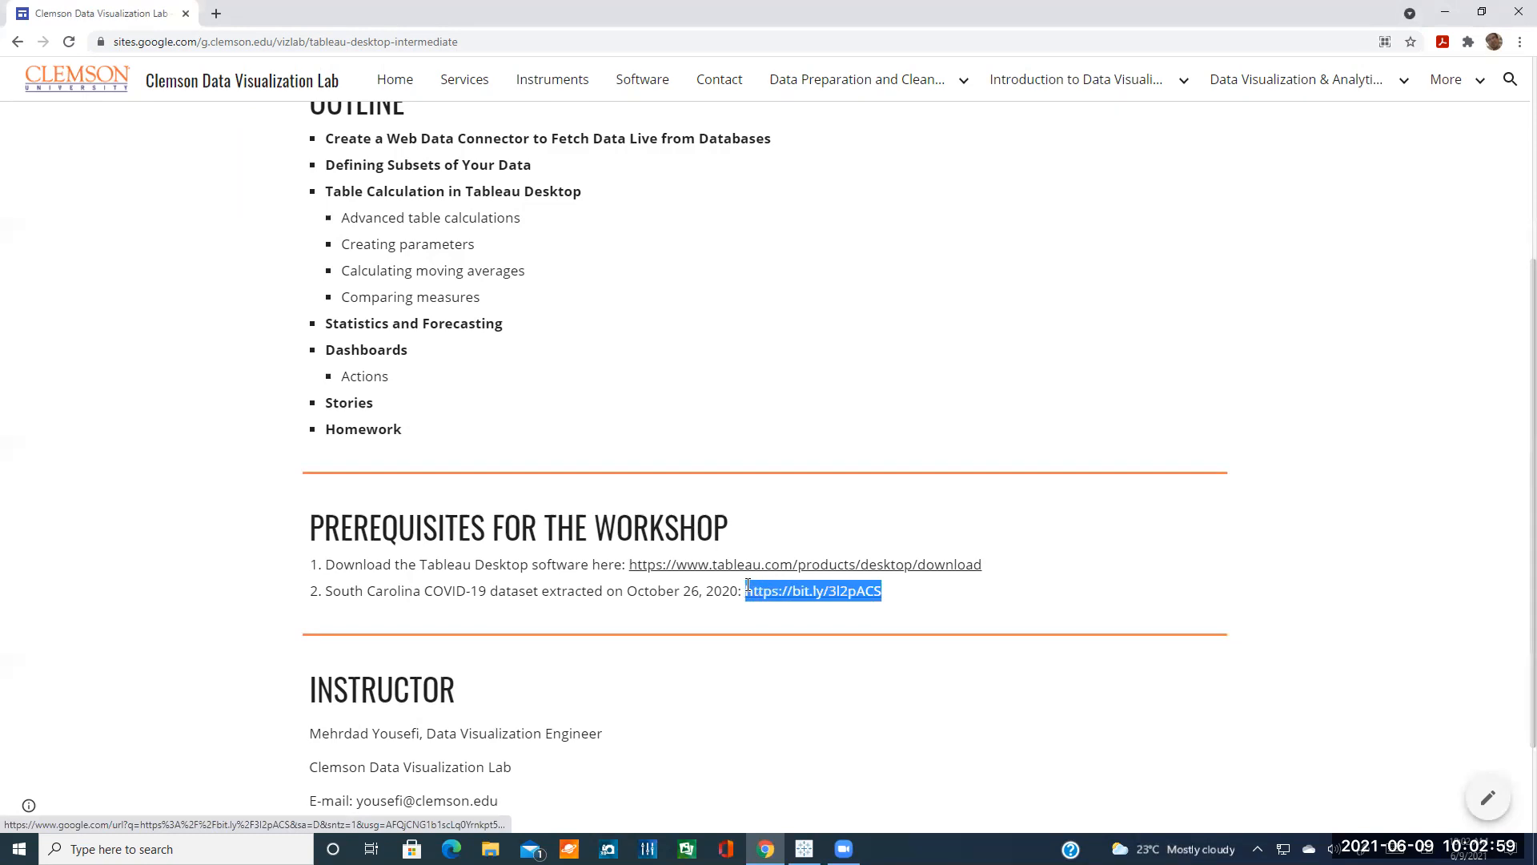
pyautogui.click(753, 640)
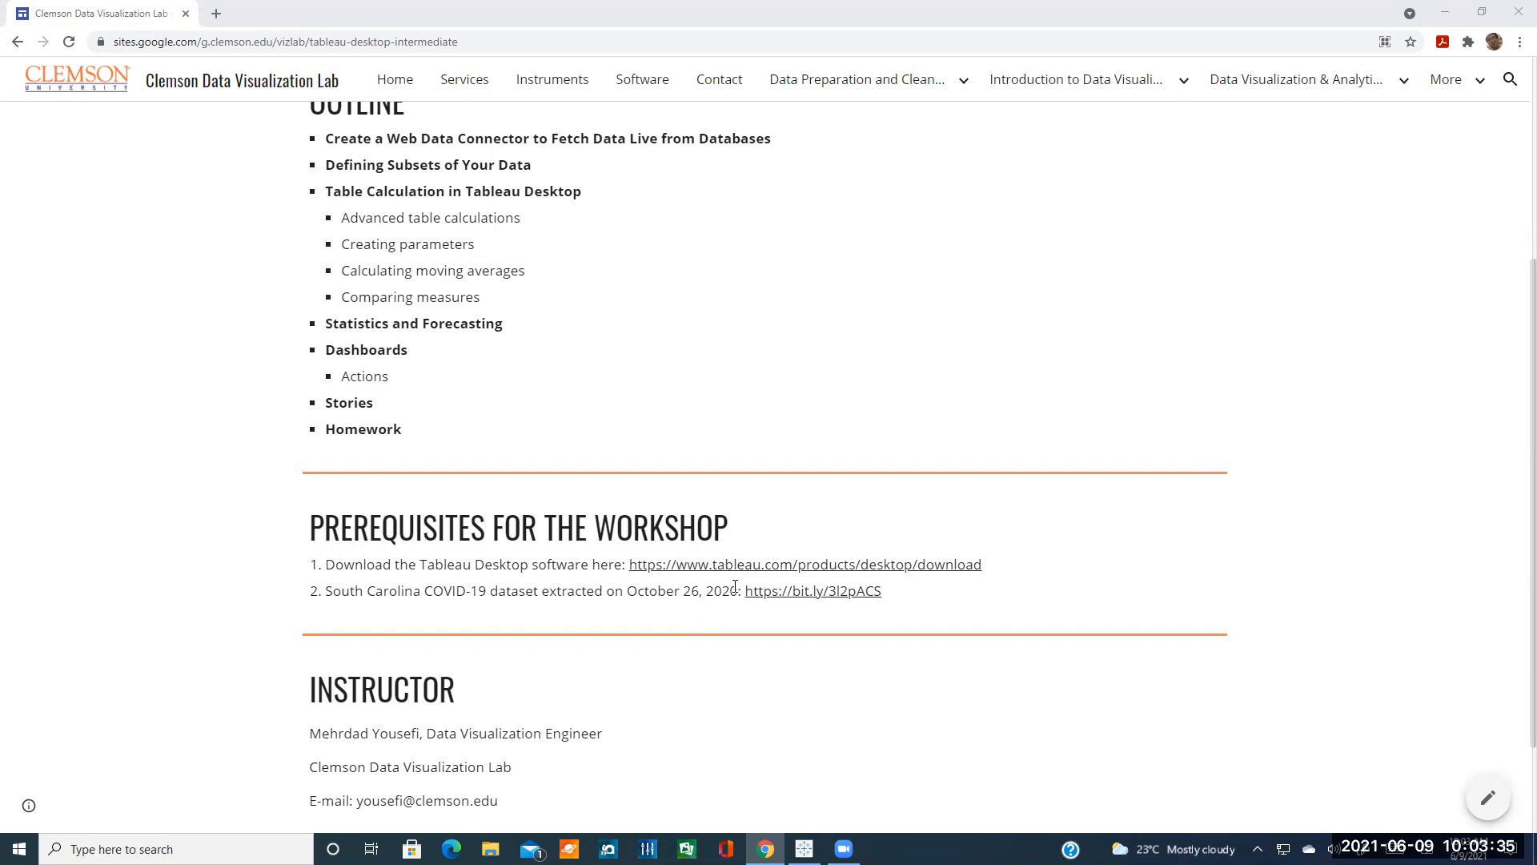
pyautogui.scroll(1, 746, 510)
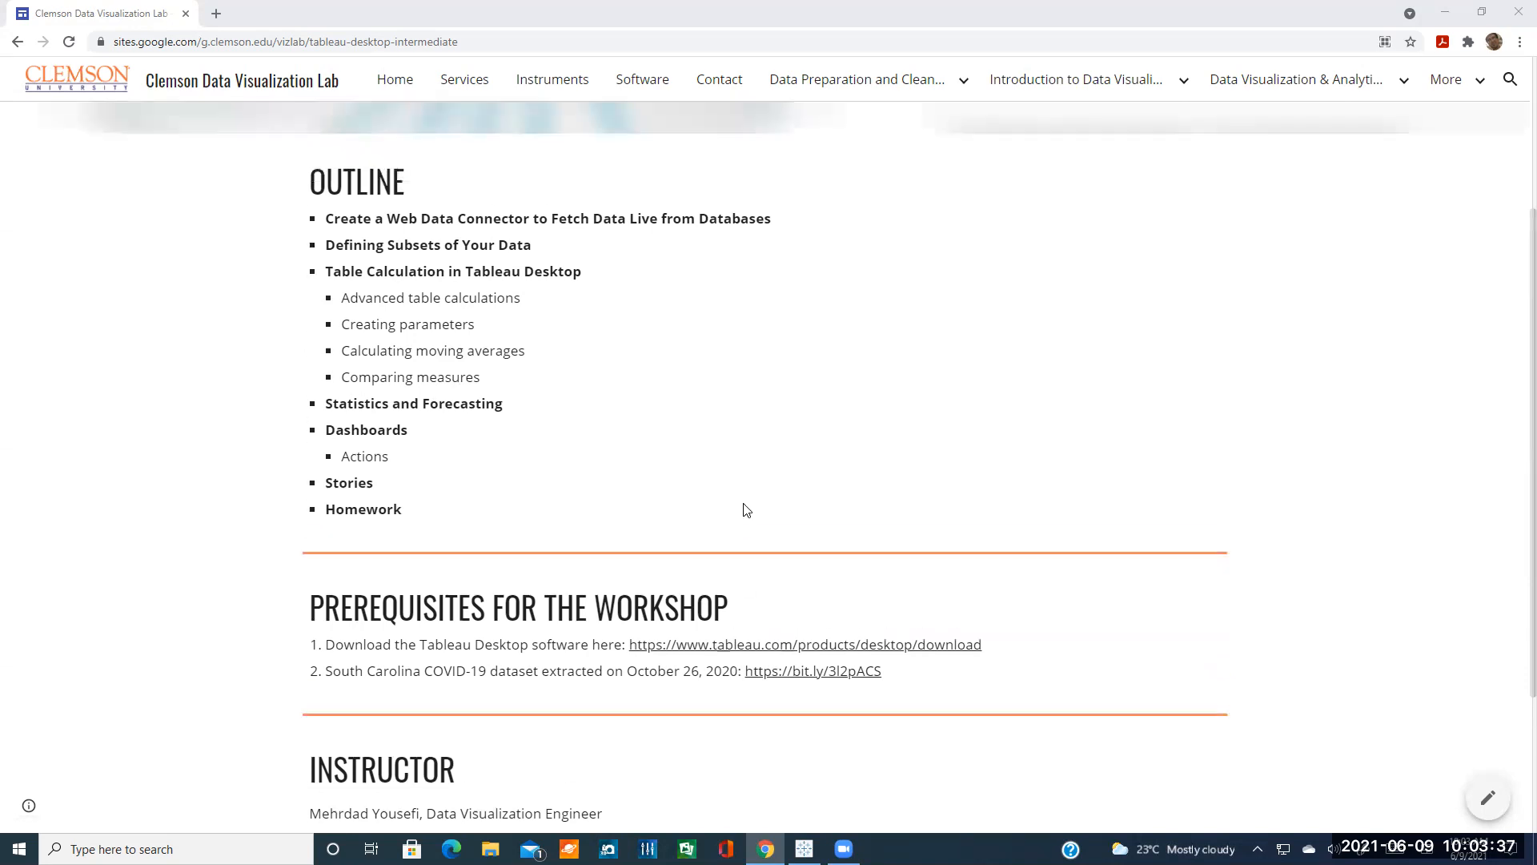
pyautogui.scroll(-2, 740, 511)
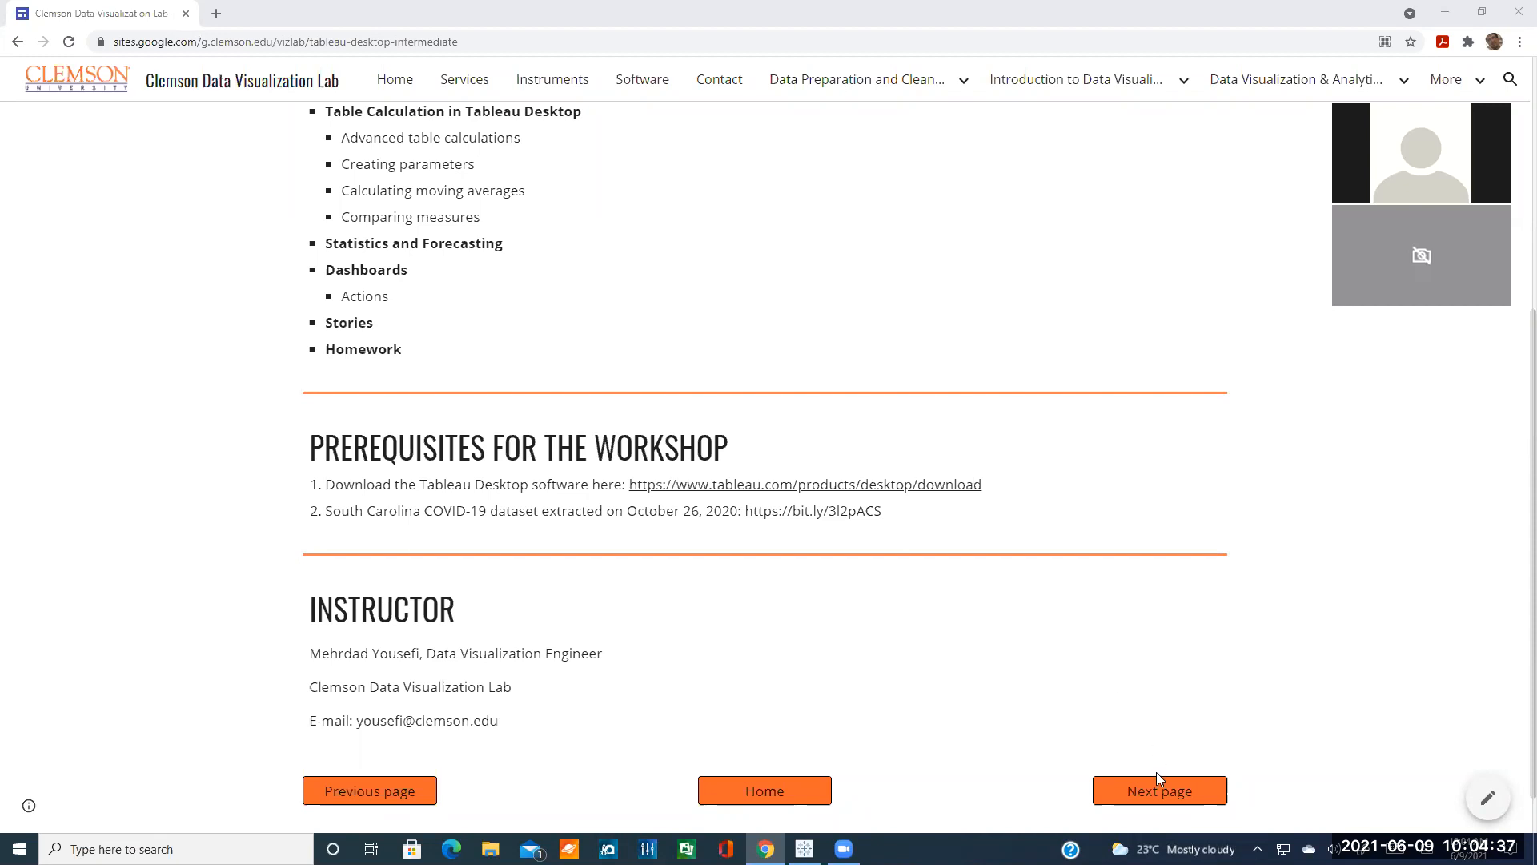
pyautogui.click(1160, 797)
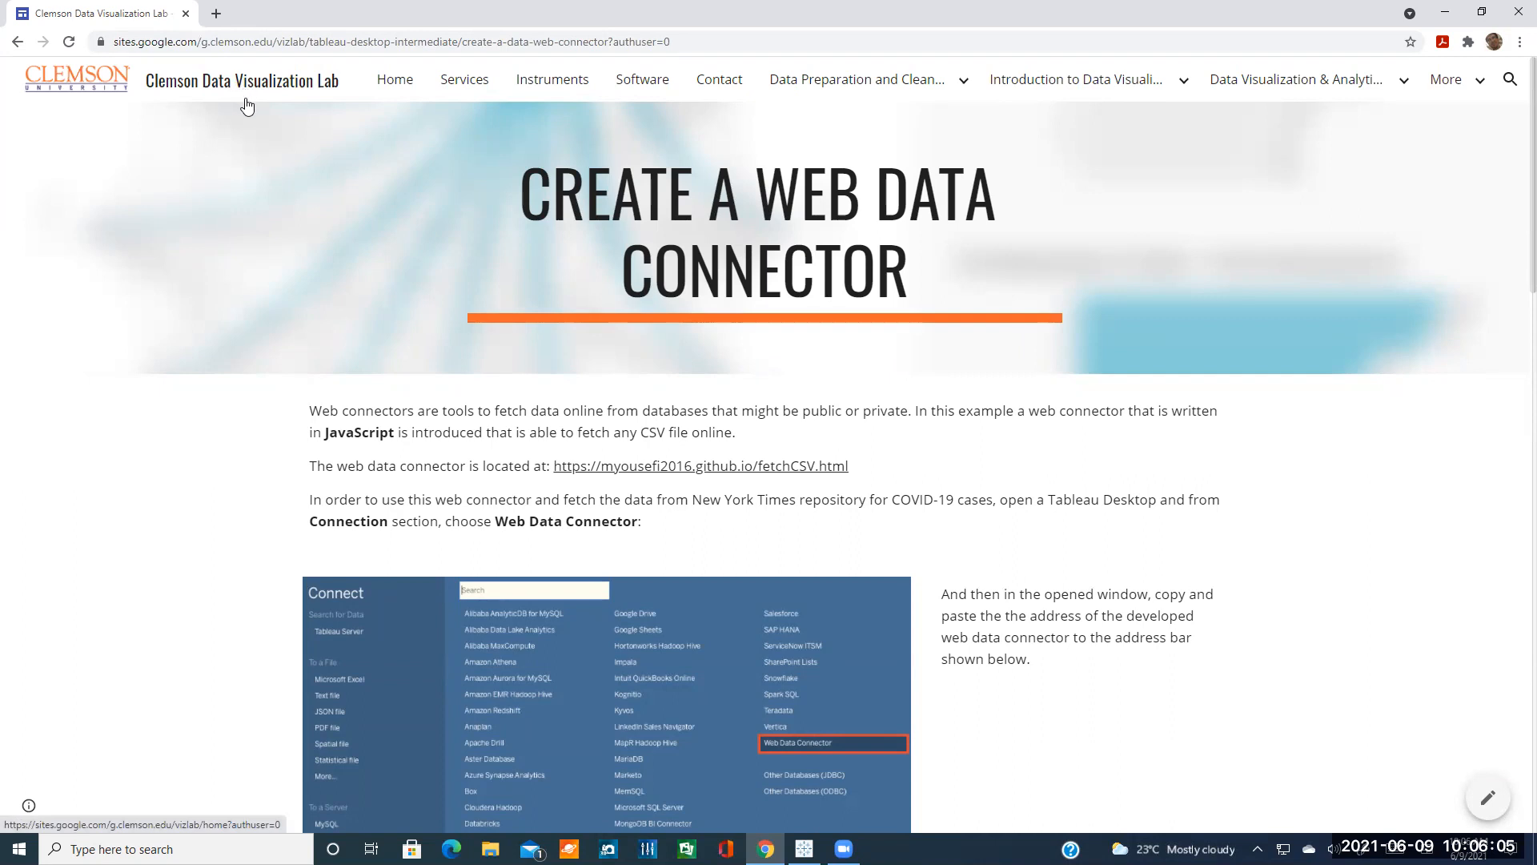
# - Search the web in a new tab for "covid 19 dashboard clemson university" and open Clemson's COVID-19 Dashboard page
pyautogui.click(215, 14)
pyautogui.write('covid 19 clemson')
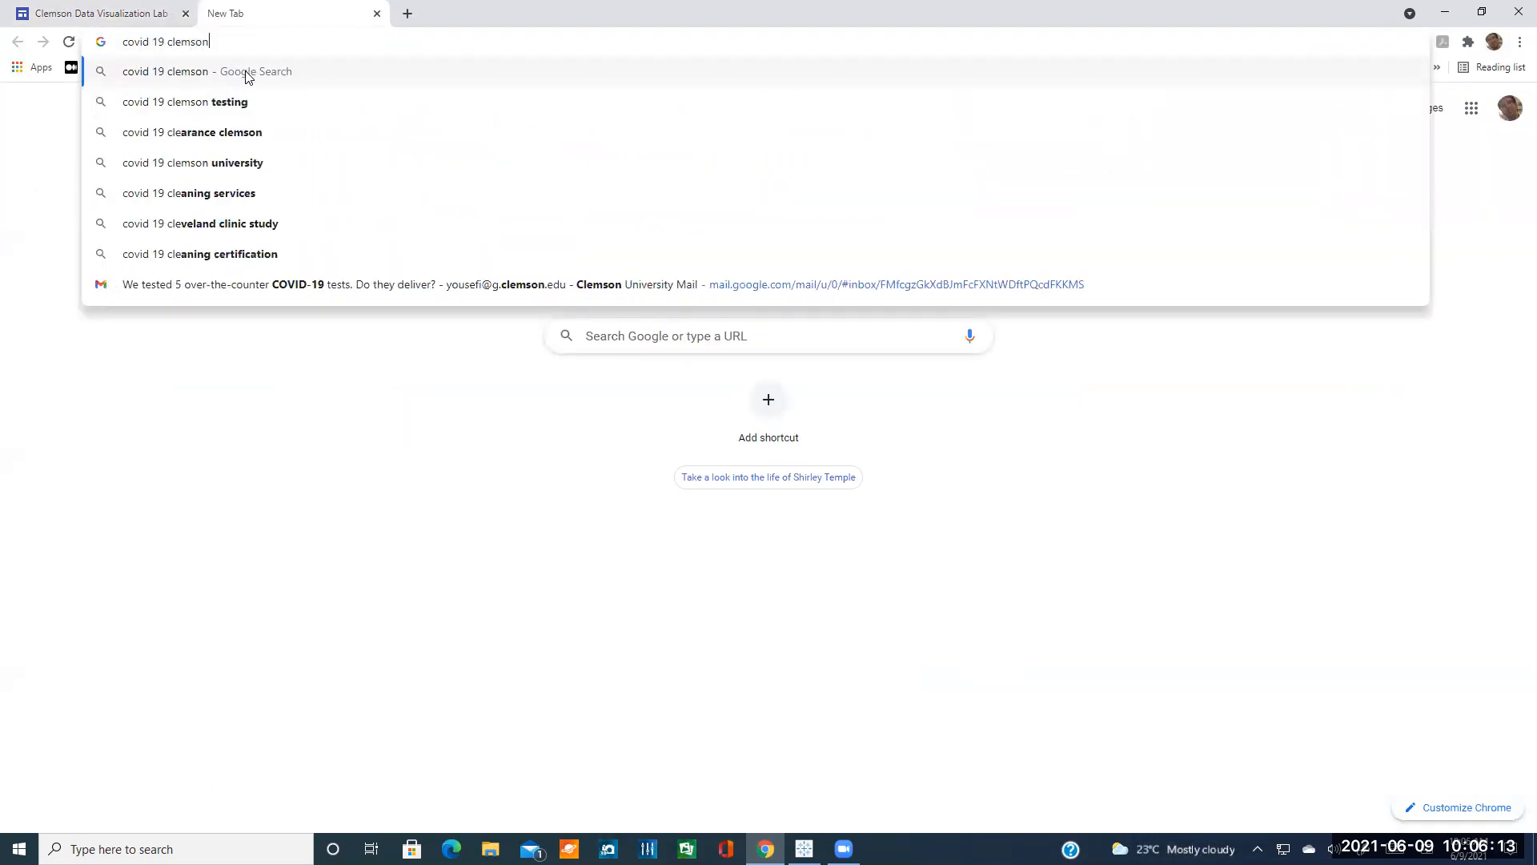
pyautogui.write(' university da')
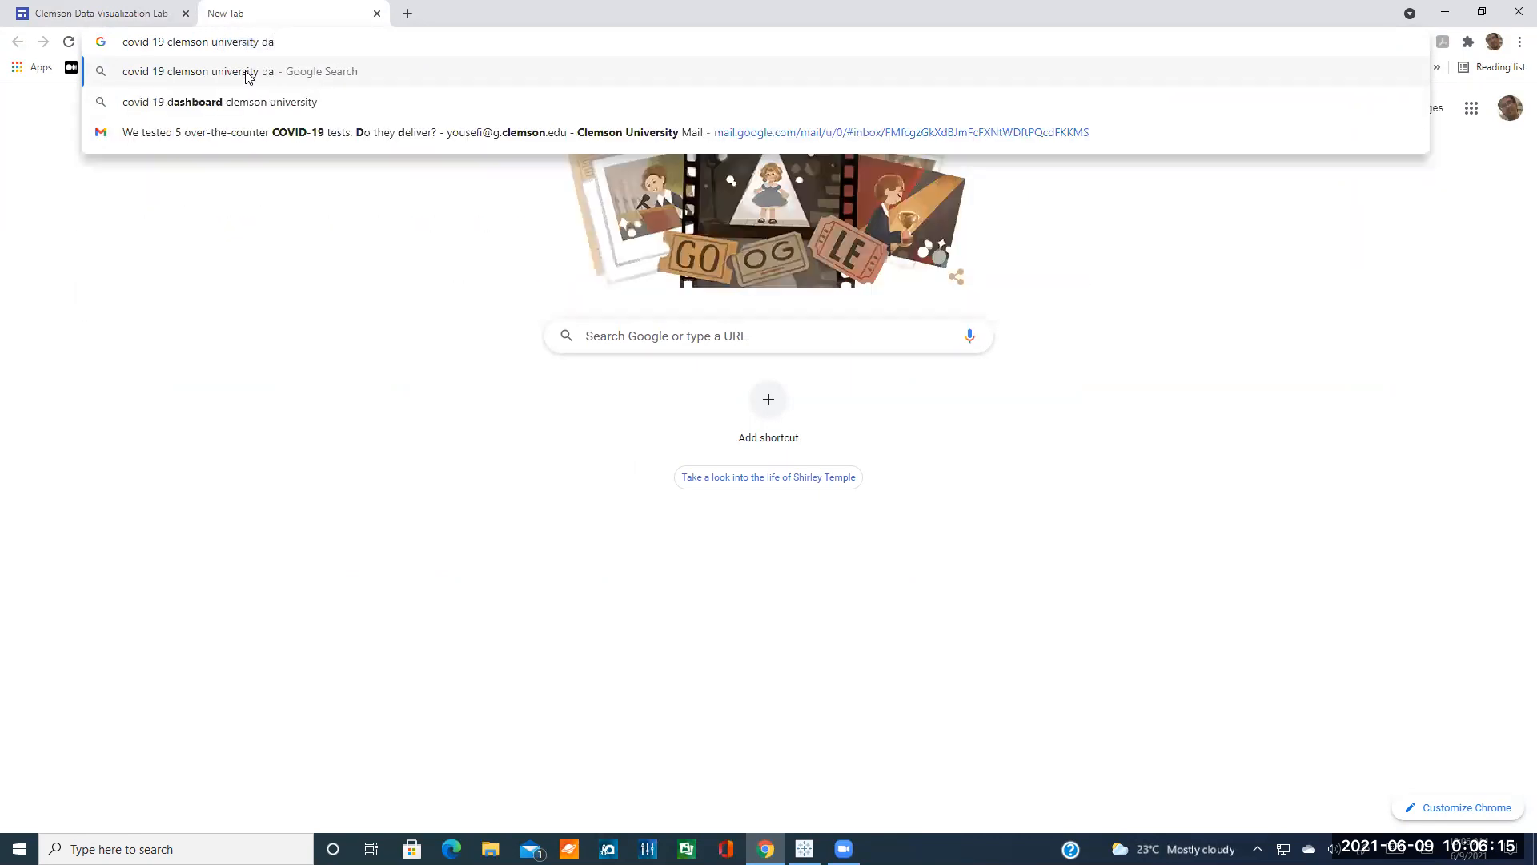
pyautogui.write('shboa')
pyautogui.press('Down')
pyautogui.press('Return')
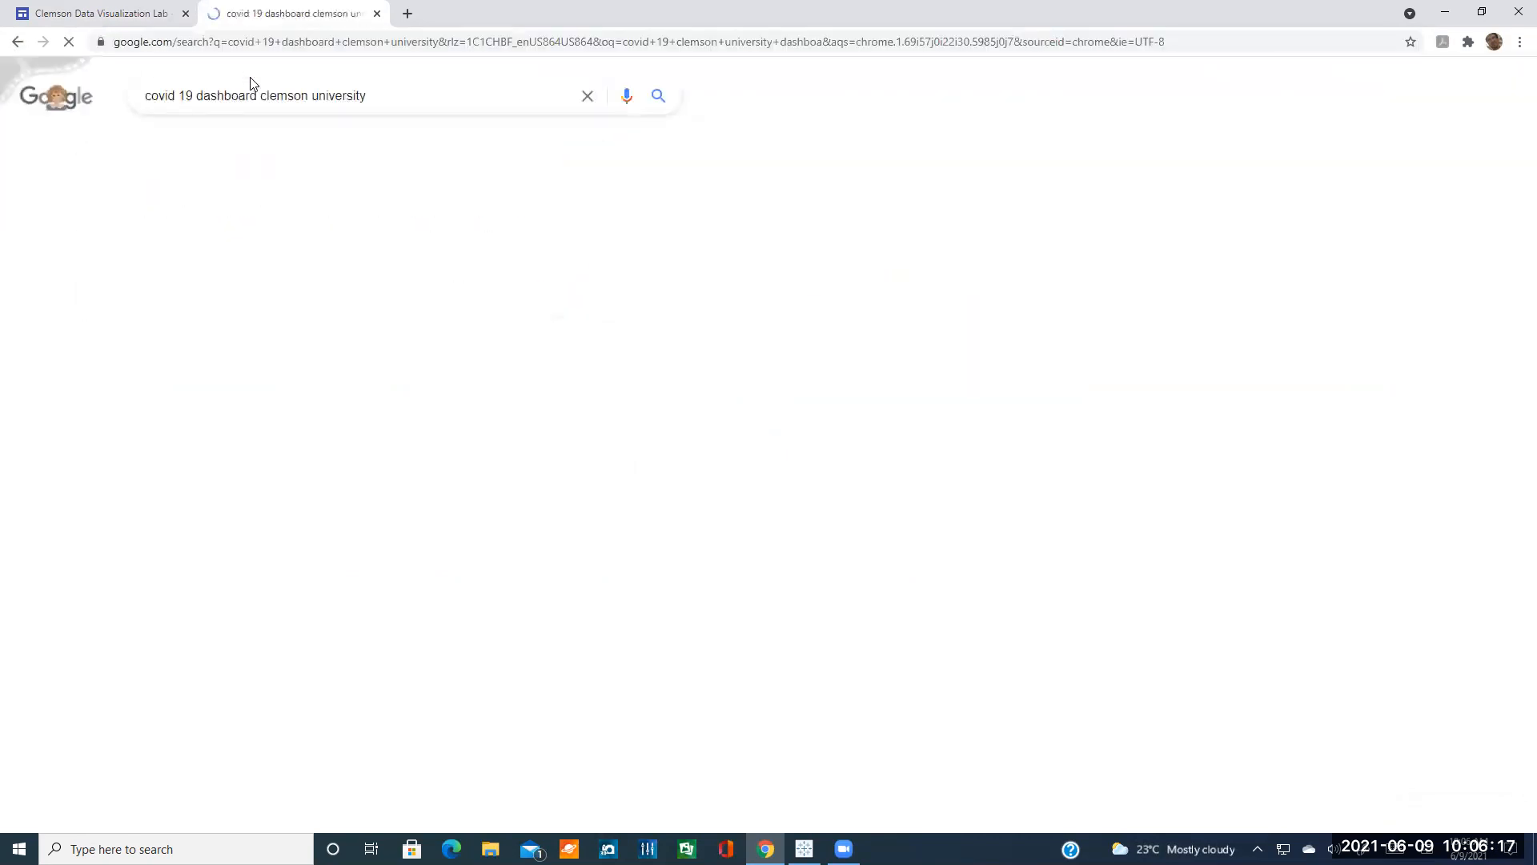
pyautogui.click(273, 228)
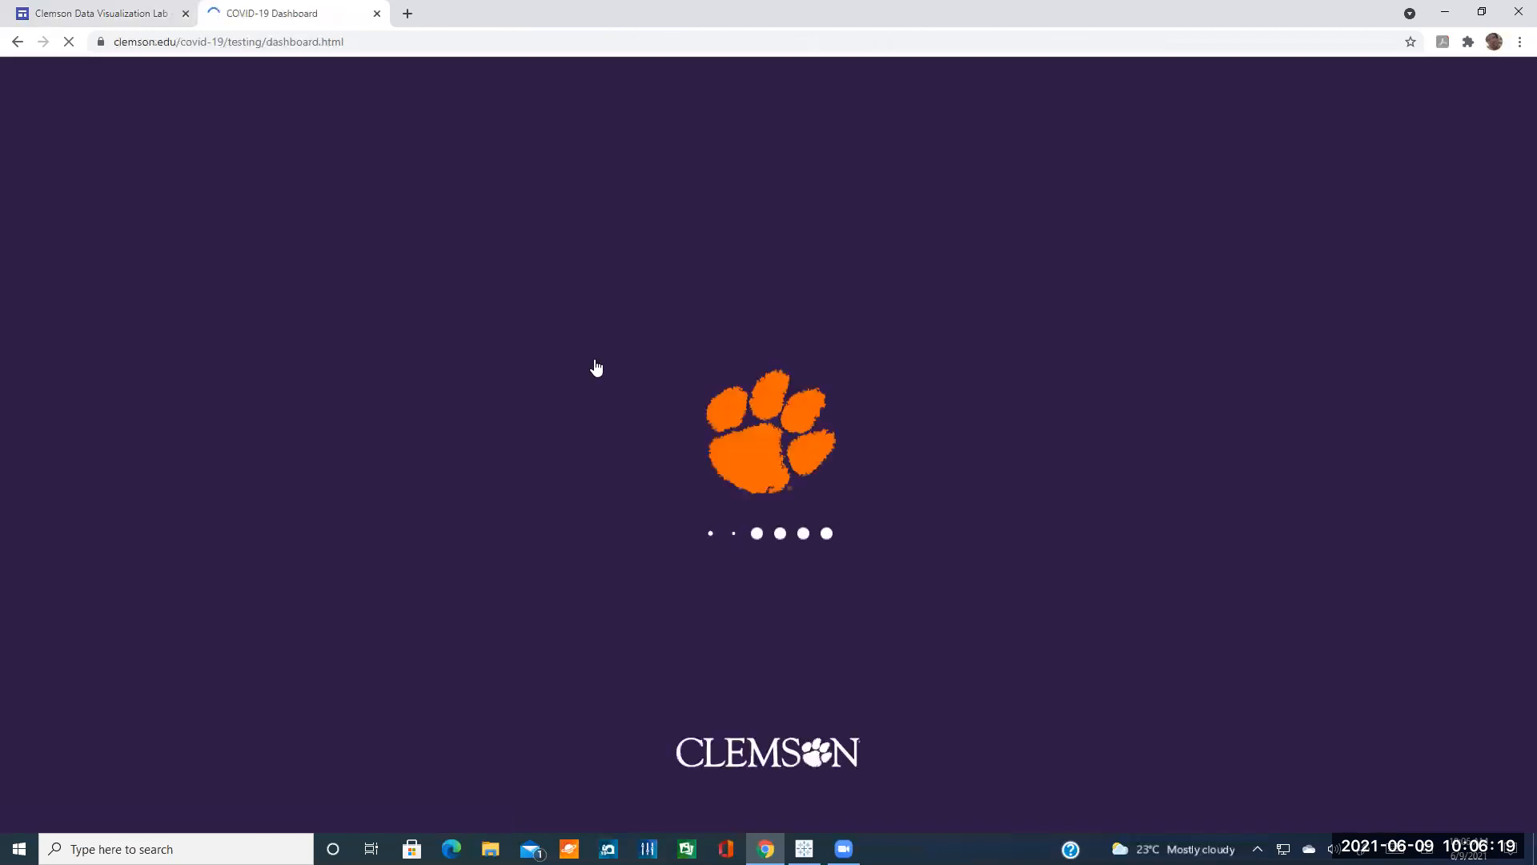
# - Examine the charts and test result tables of the Summer 2021 COVID-19 tracking dashboard, and close its tab
pyautogui.scroll(-9, 595, 368)
pyautogui.scroll(2, 120, 326)
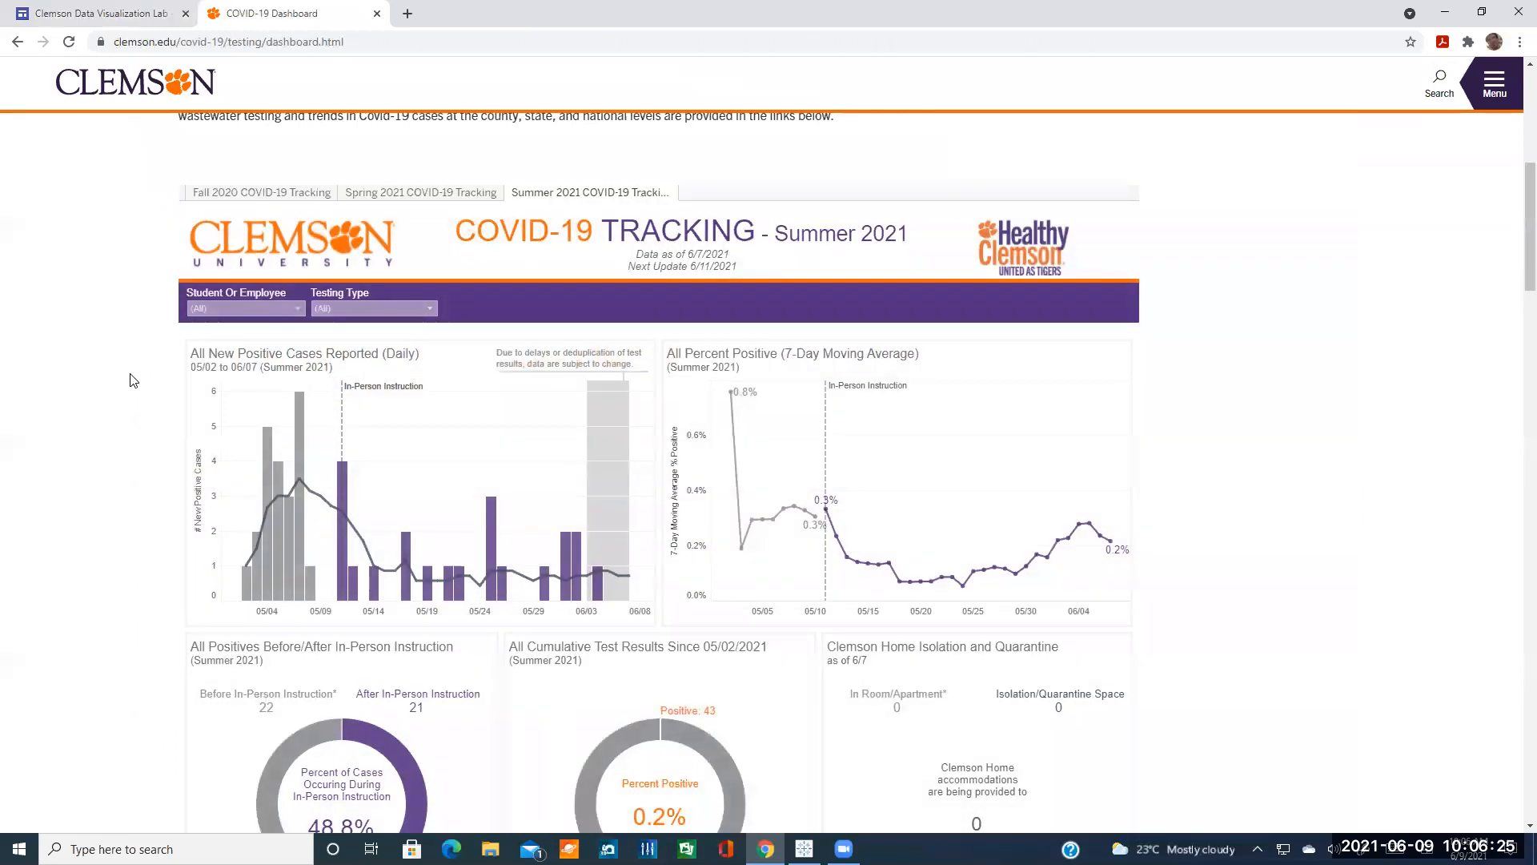
pyautogui.scroll(-9, 132, 381)
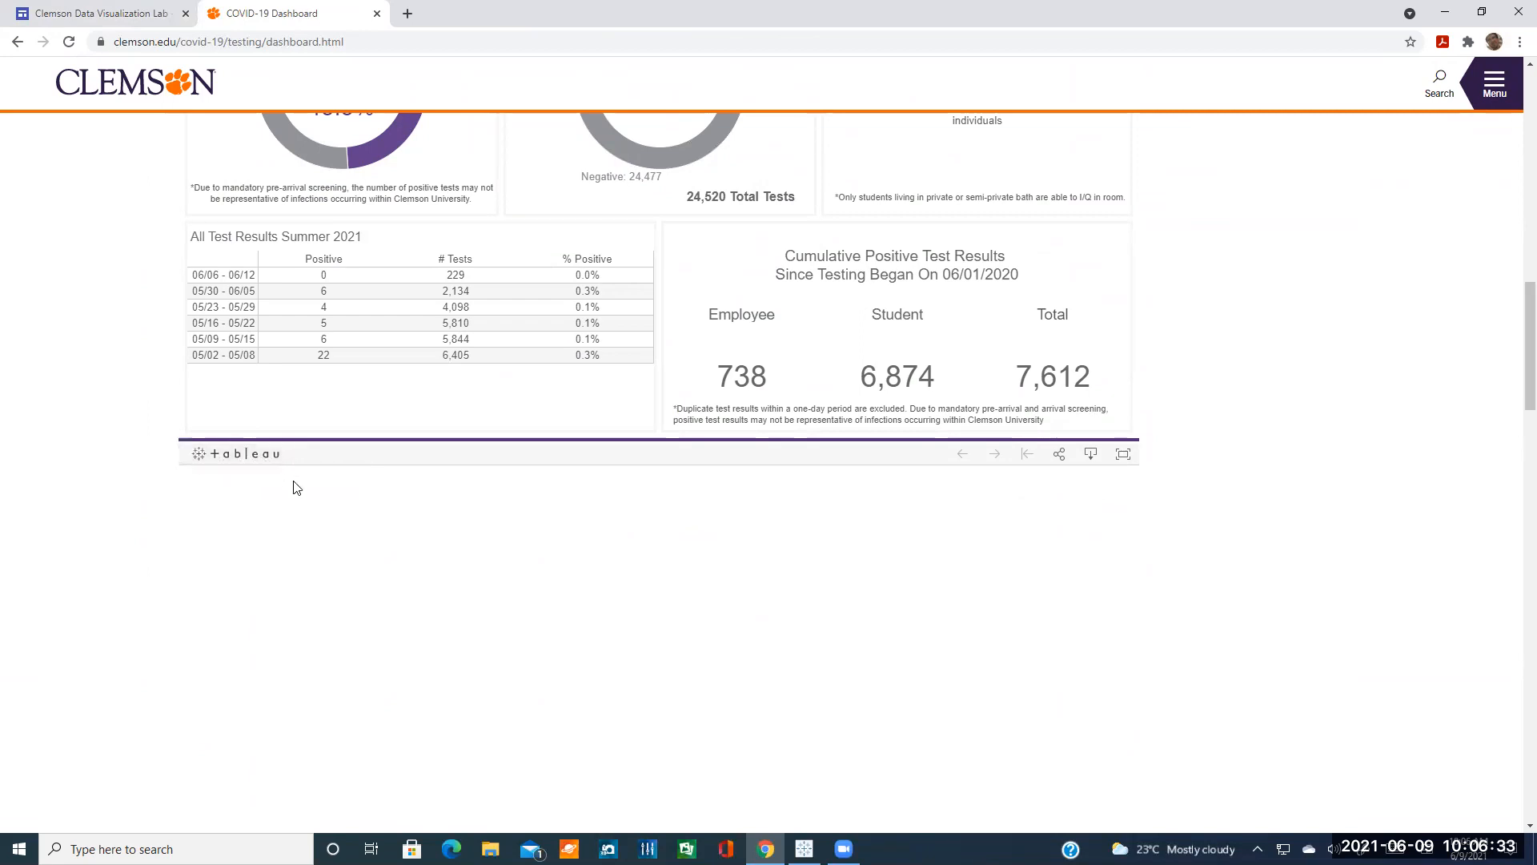
pyautogui.scroll(5, 344, 497)
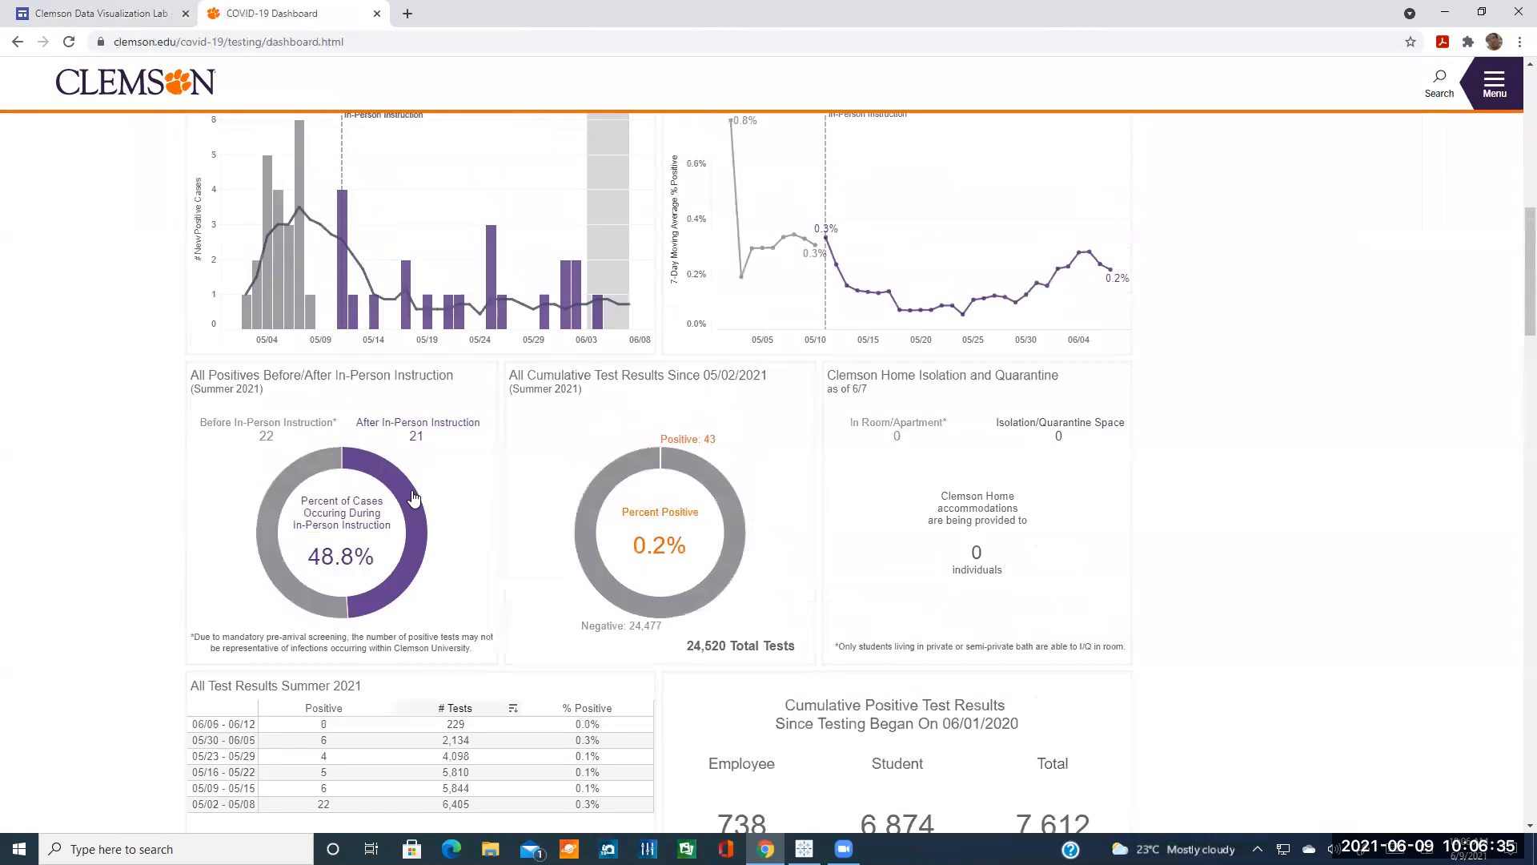
pyautogui.scroll(4, 413, 498)
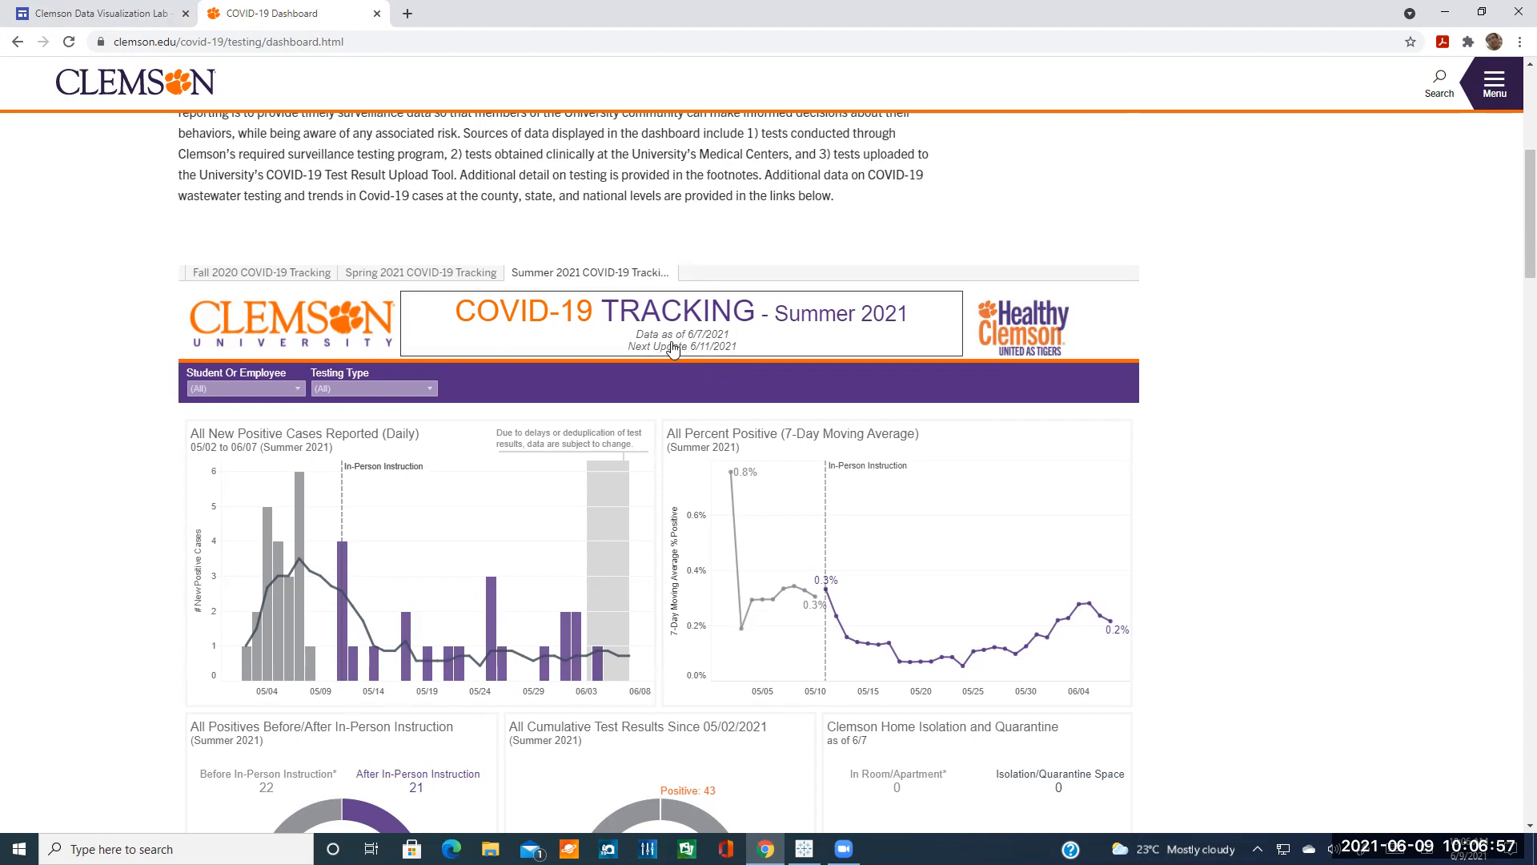
pyautogui.click(376, 14)
# - Open the workshop page's fetchCSV.html web data connector link in a new tab to view the connector
pyautogui.scroll(-2, 542, 405)
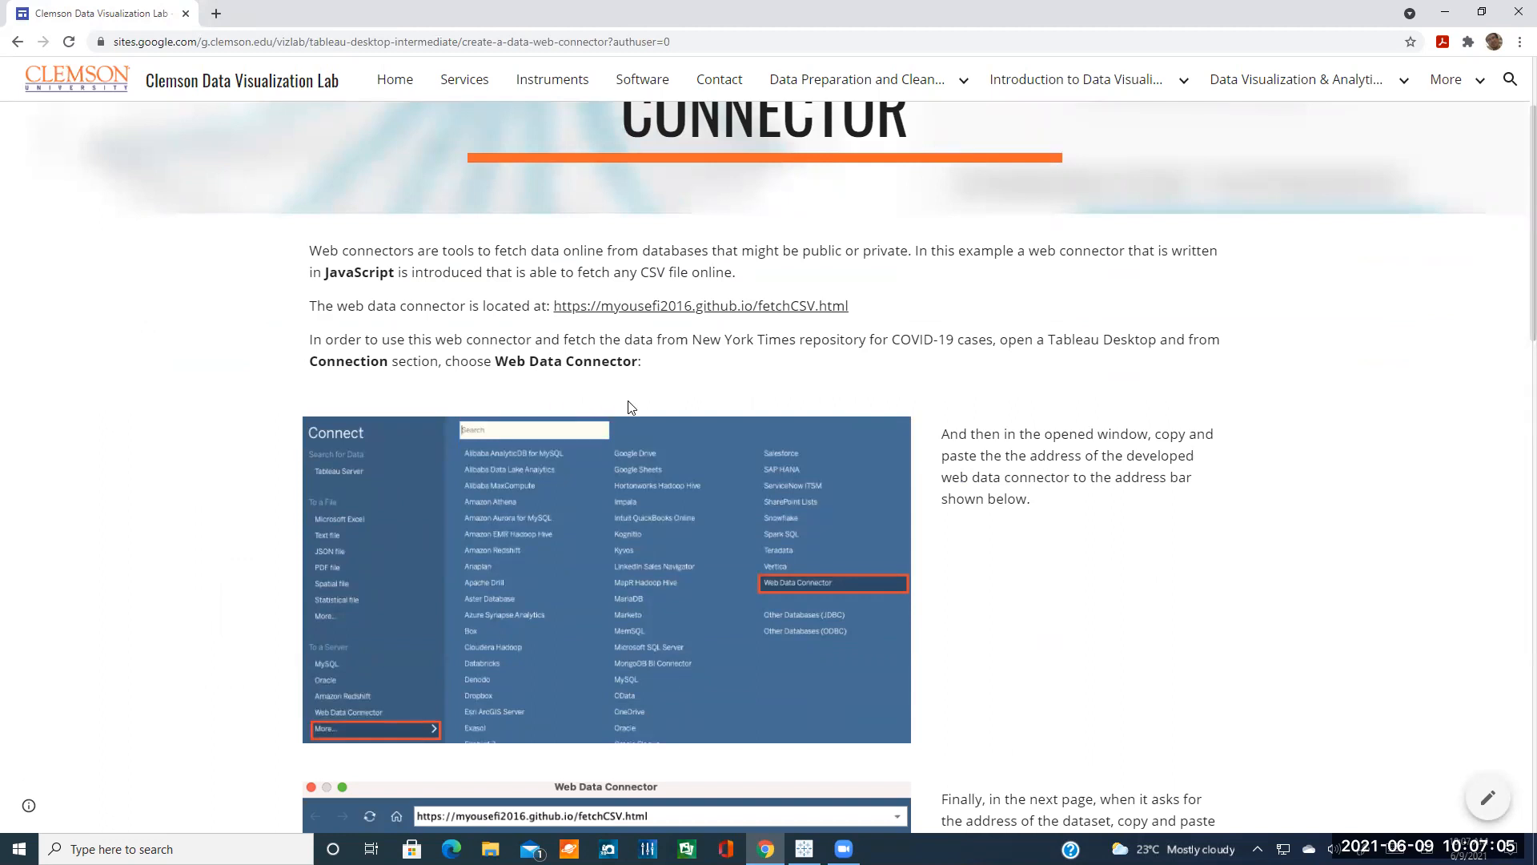
pyautogui.scroll(2, 697, 392)
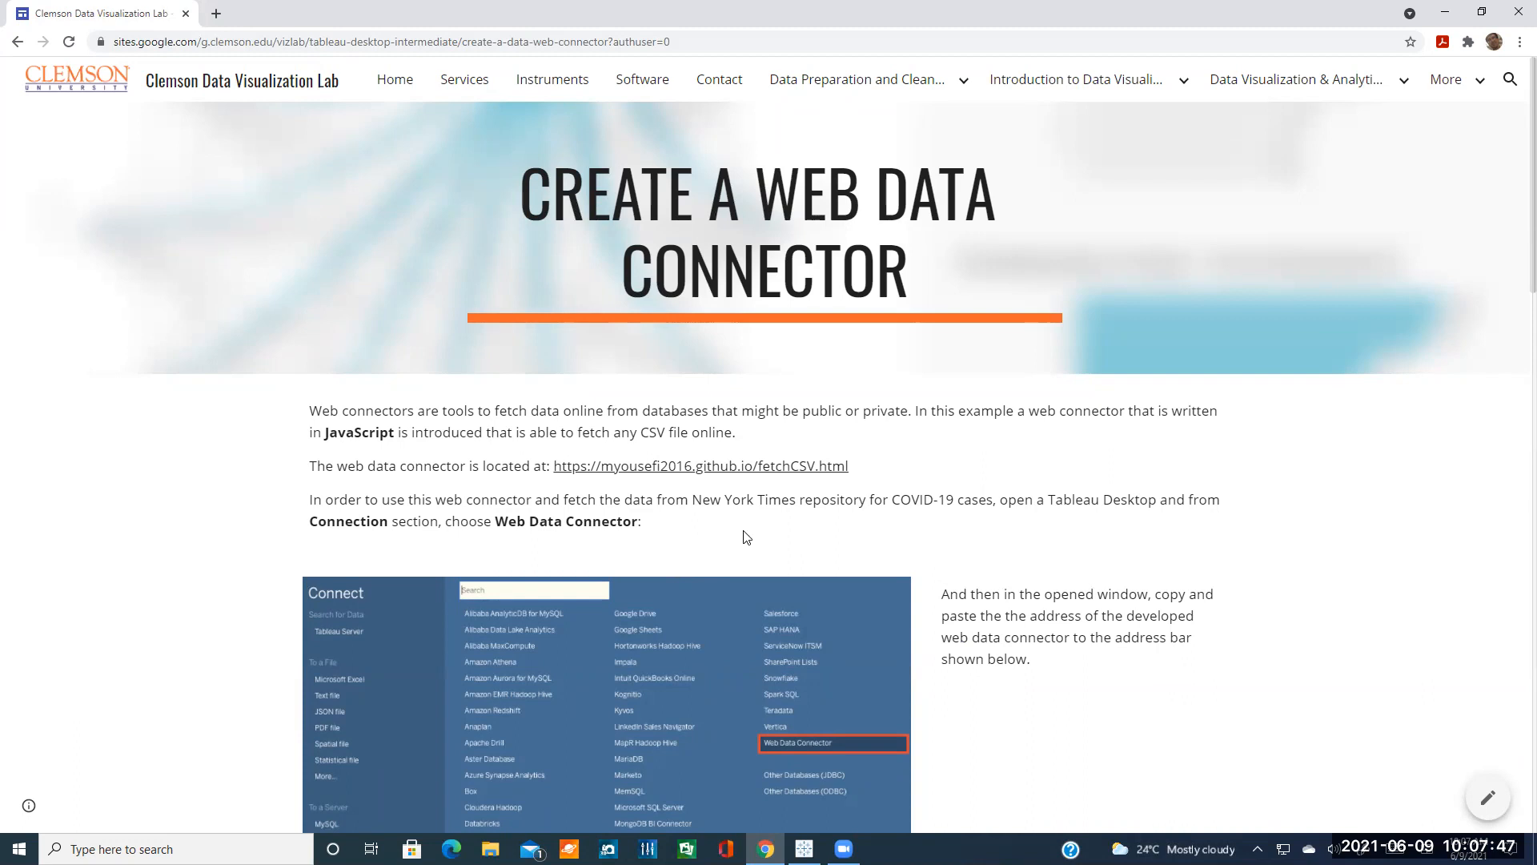
pyautogui.moveTo(858, 472); pyautogui.dragTo(563, 478)
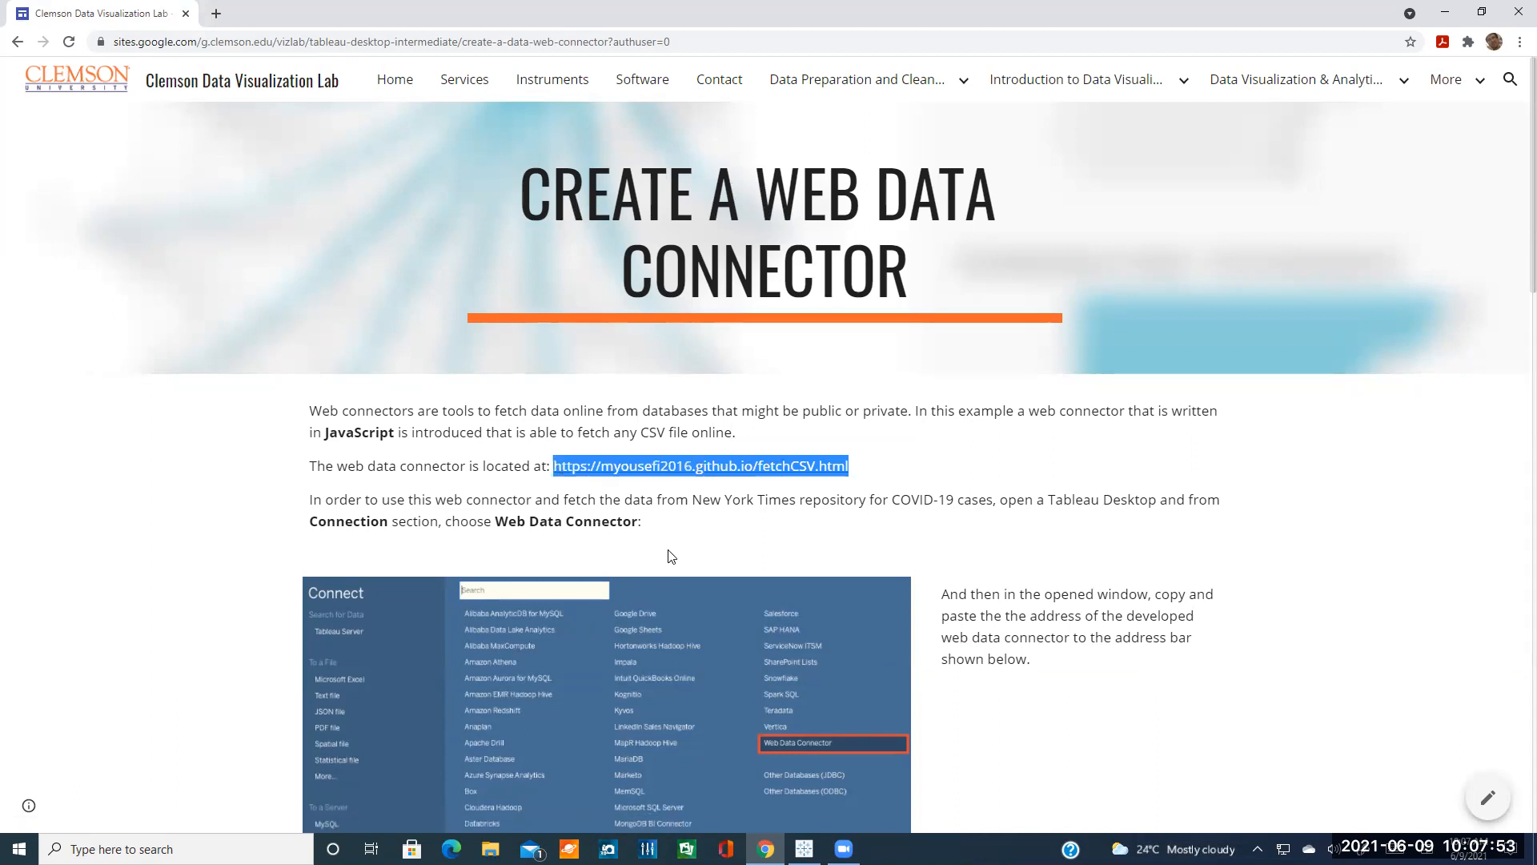
pyautogui.click(737, 549)
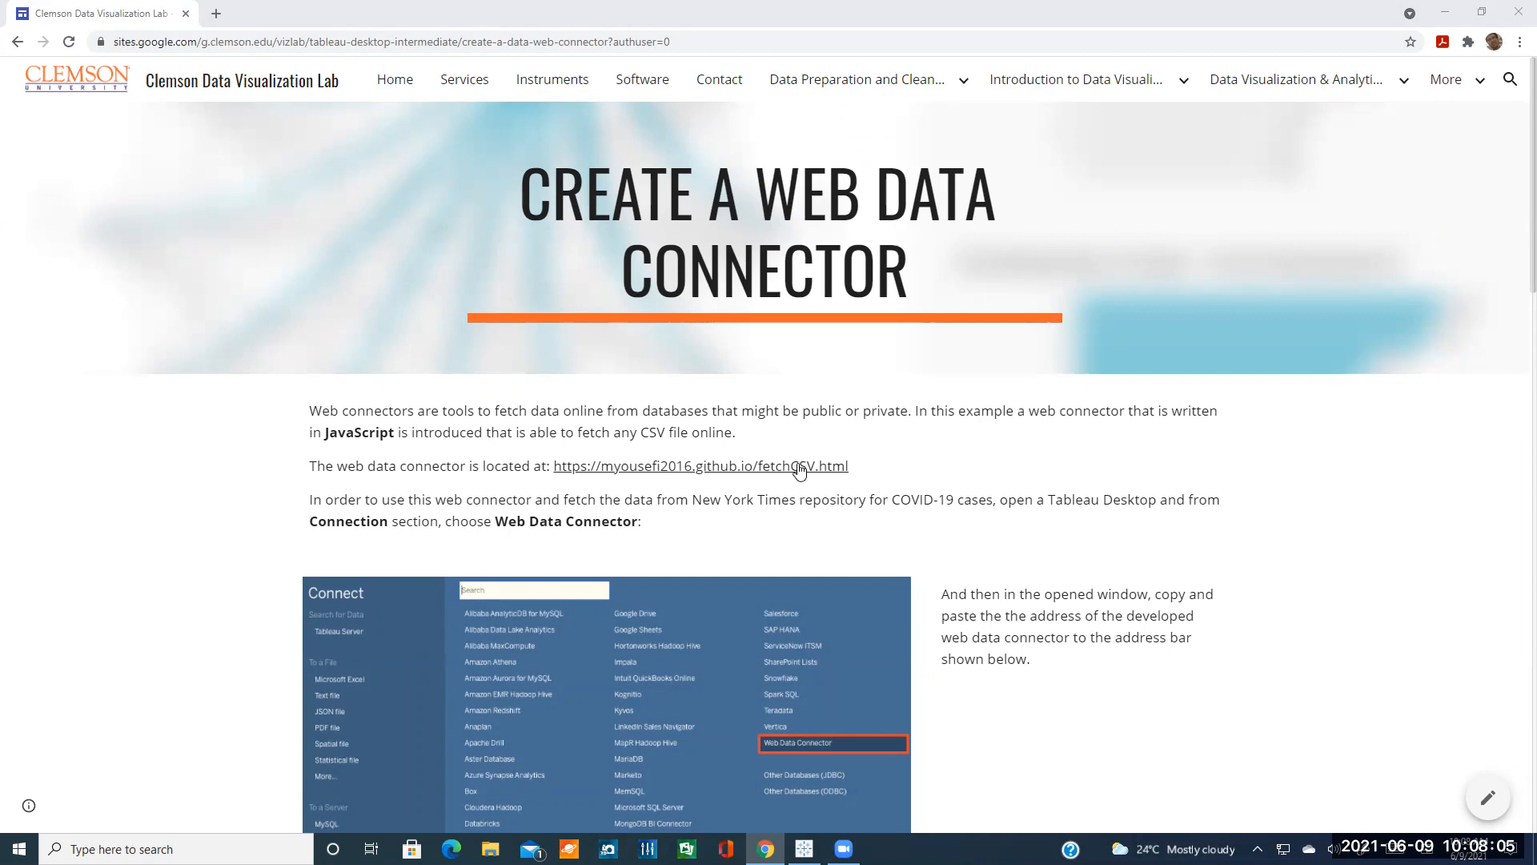
pyautogui.rightClick(707, 474)
pyautogui.click(760, 483)
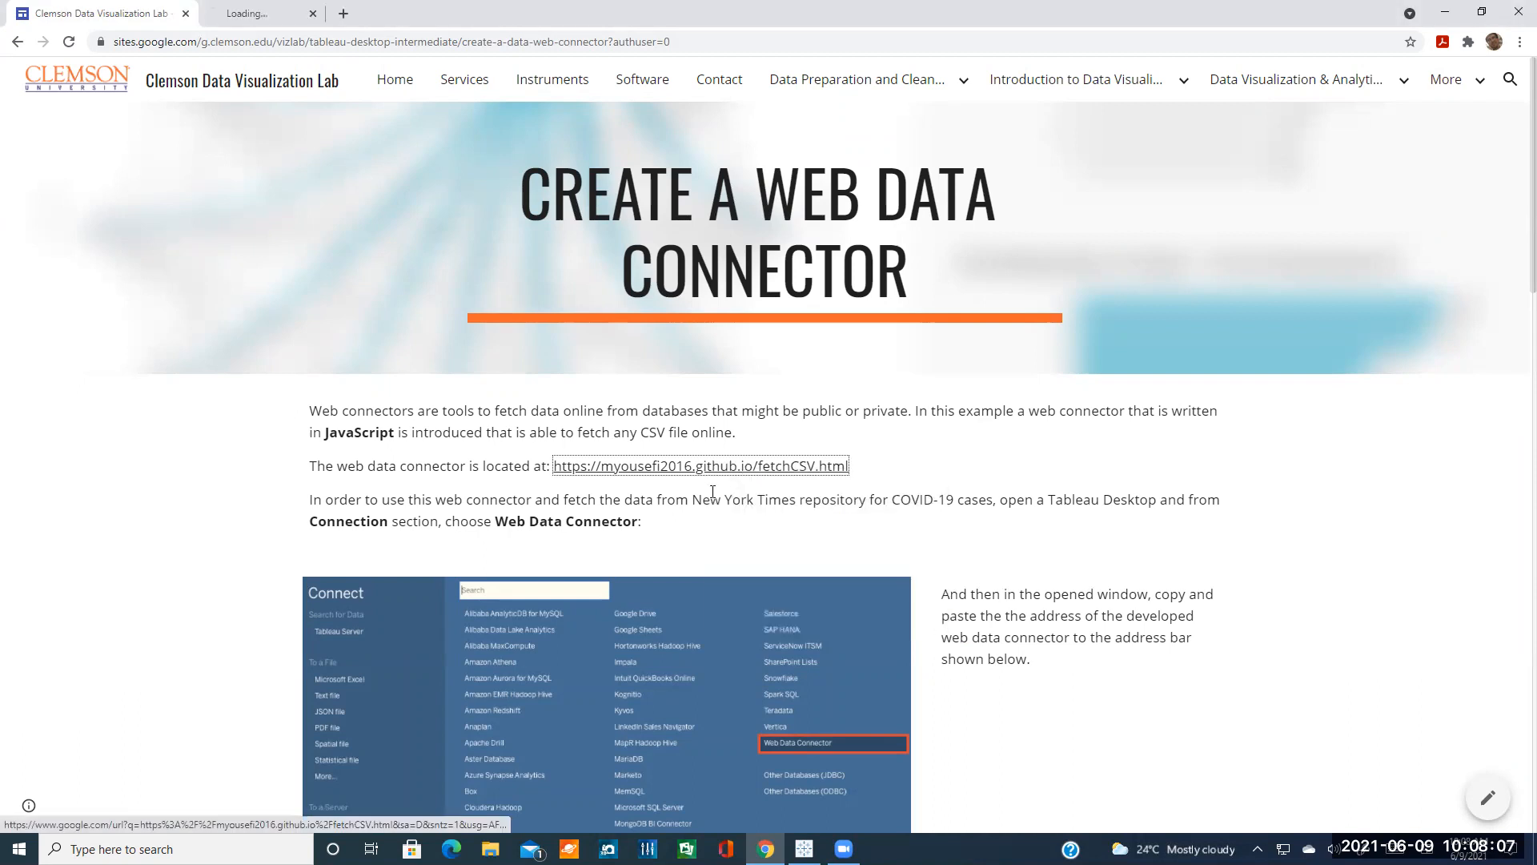
pyautogui.click(317, 13)
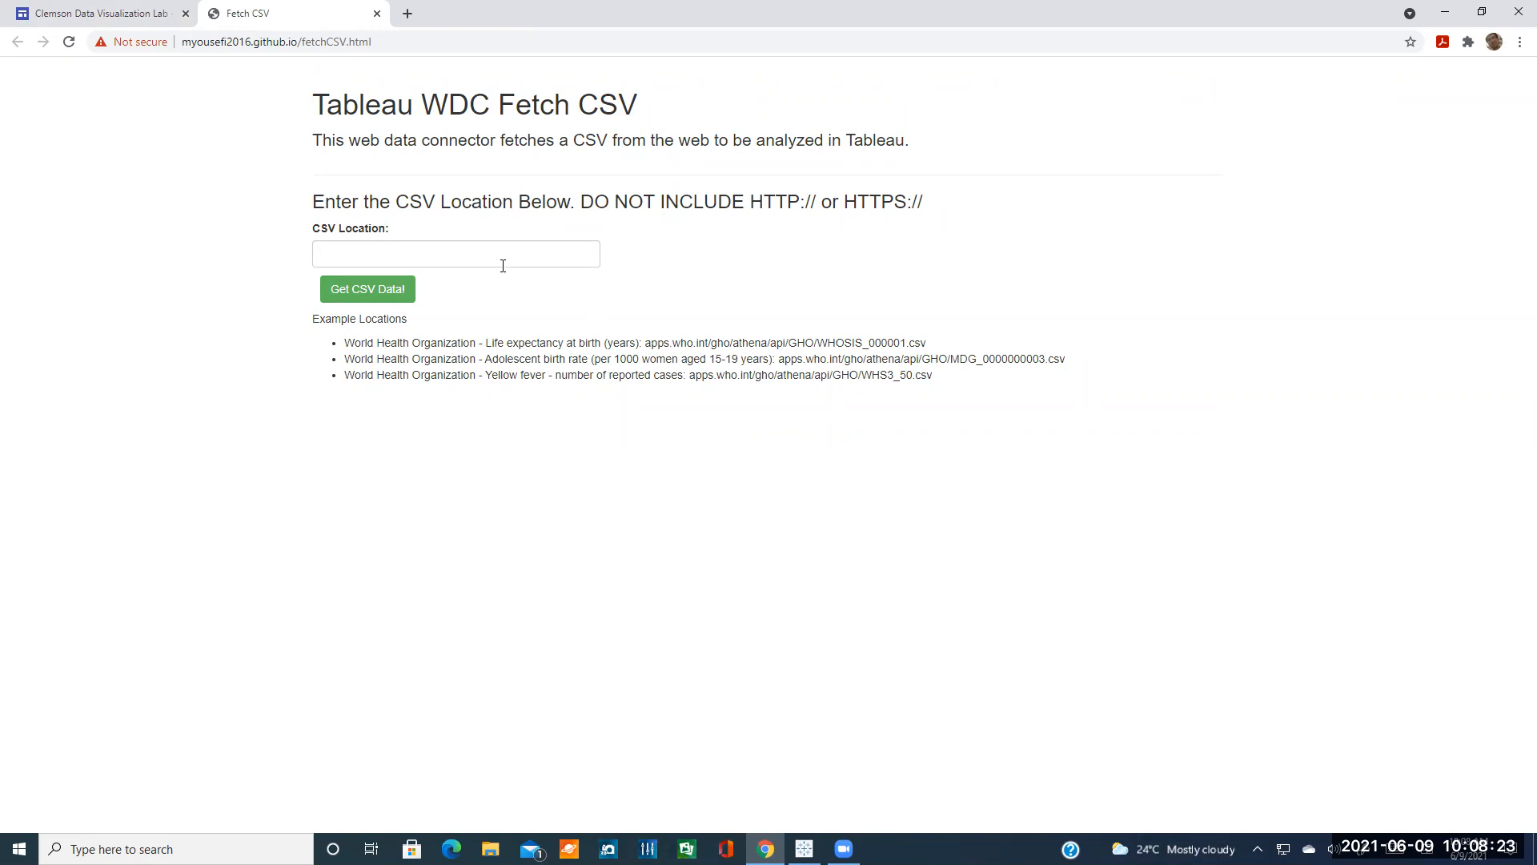
# - Return to the workshop page and examine the instructions for choosing Web Data Connector in Tableau
pyautogui.click(124, 9)
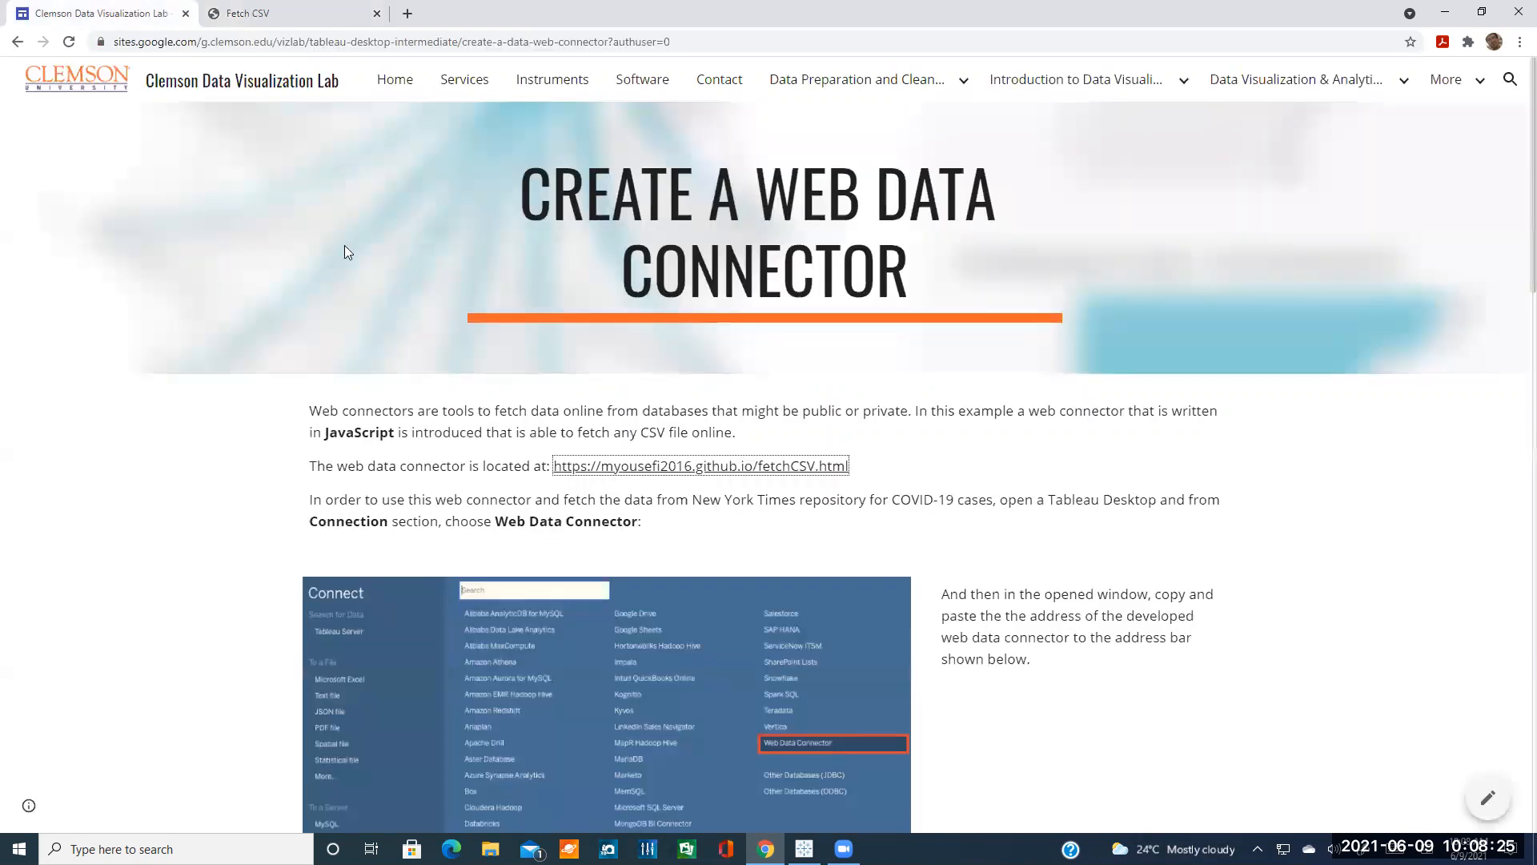
pyautogui.scroll(-2, 787, 686)
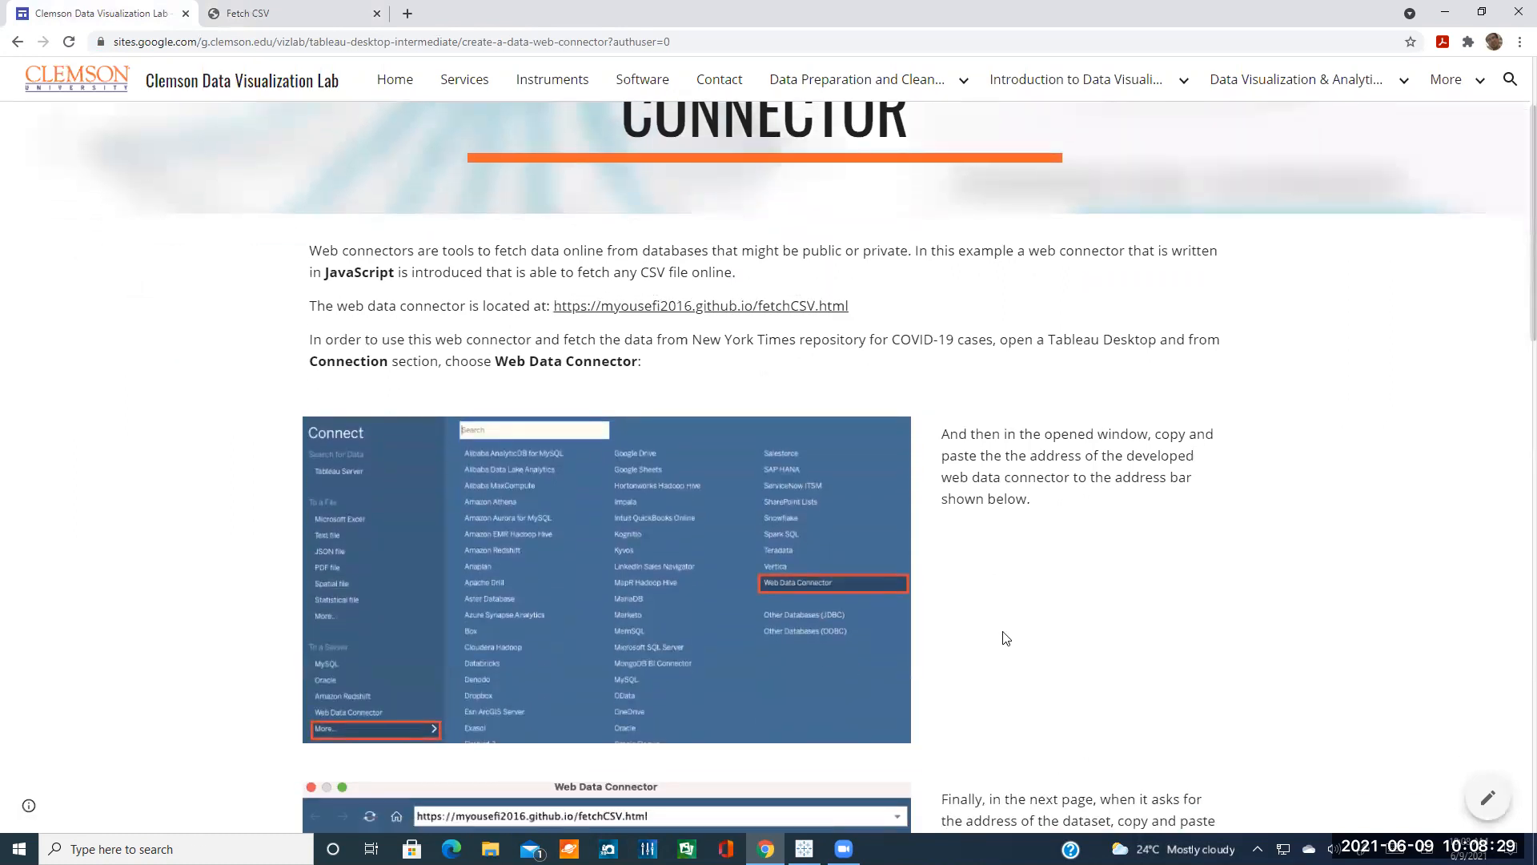
pyautogui.click(291, 21)
pyautogui.click(124, 12)
# - Switch to Tableau Desktop, search the server connectors for "web" and open the Web Data Connector
pyautogui.click(808, 845)
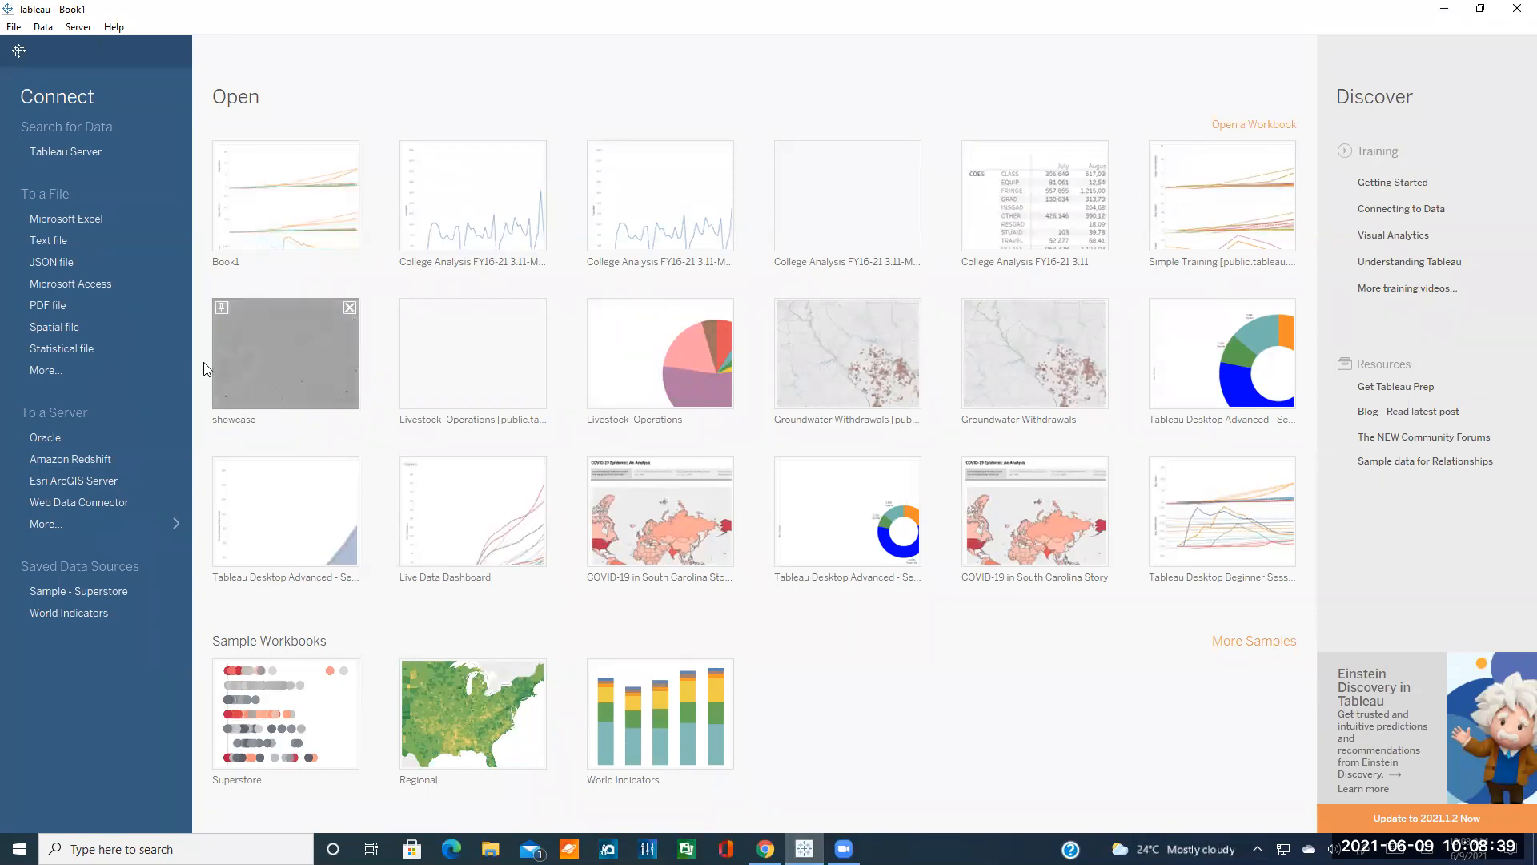
pyautogui.click(150, 378)
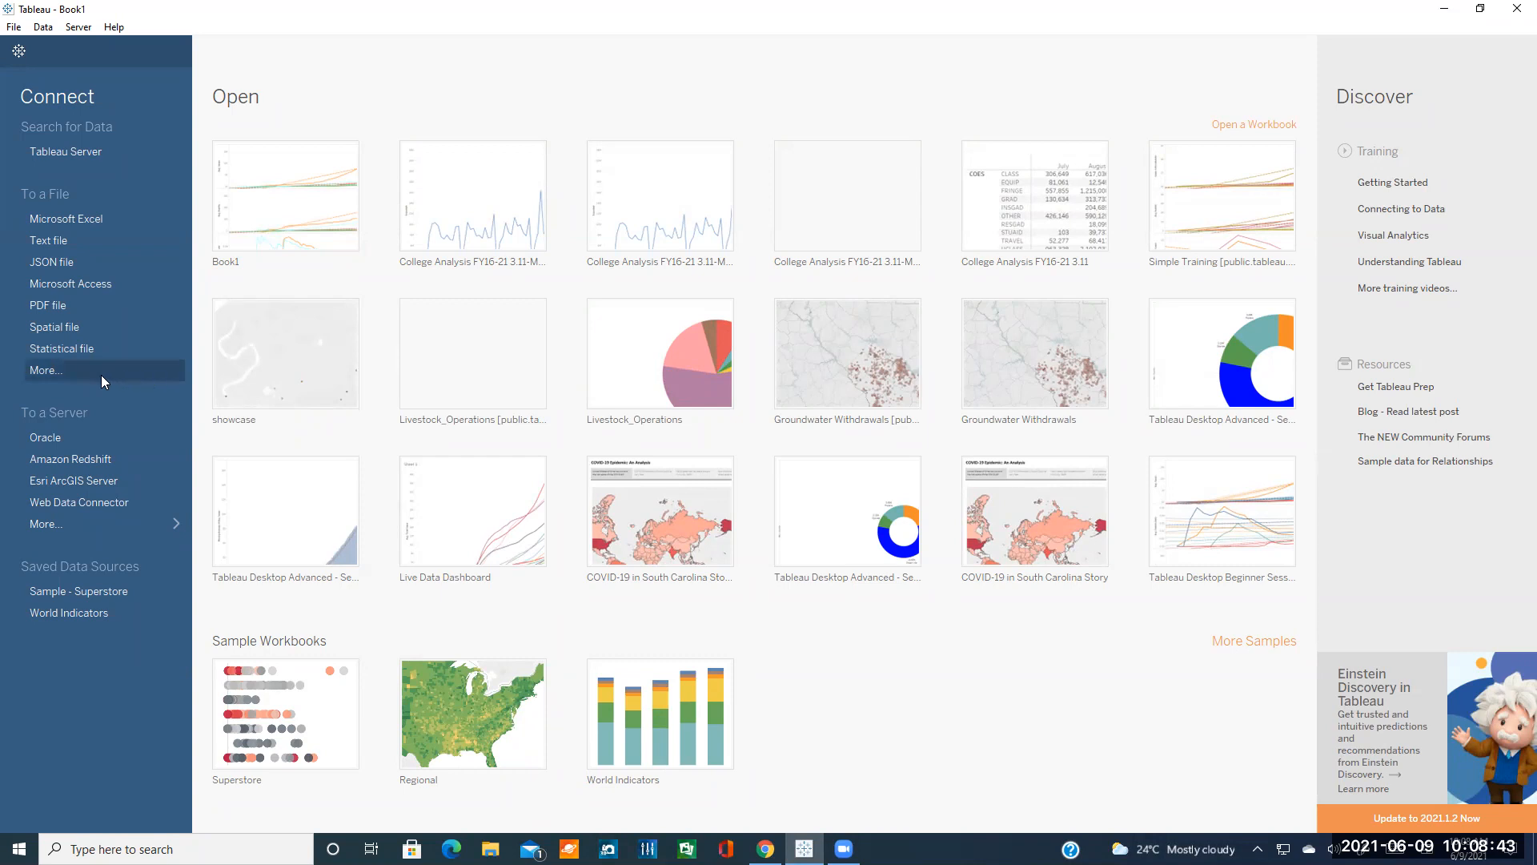
pyautogui.click(56, 525)
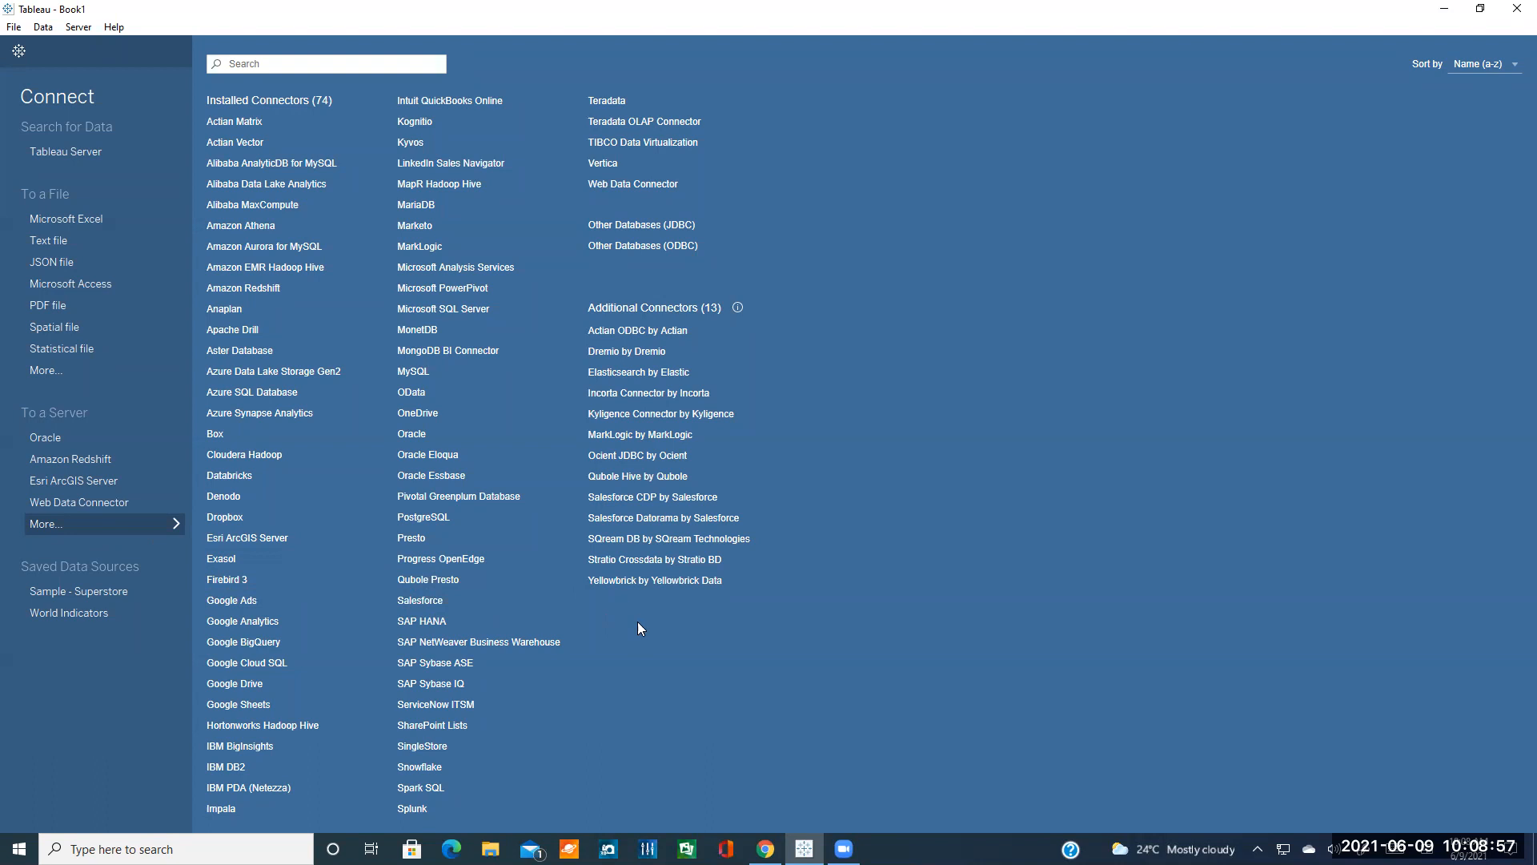
pyautogui.click(322, 65)
pyautogui.write('web')
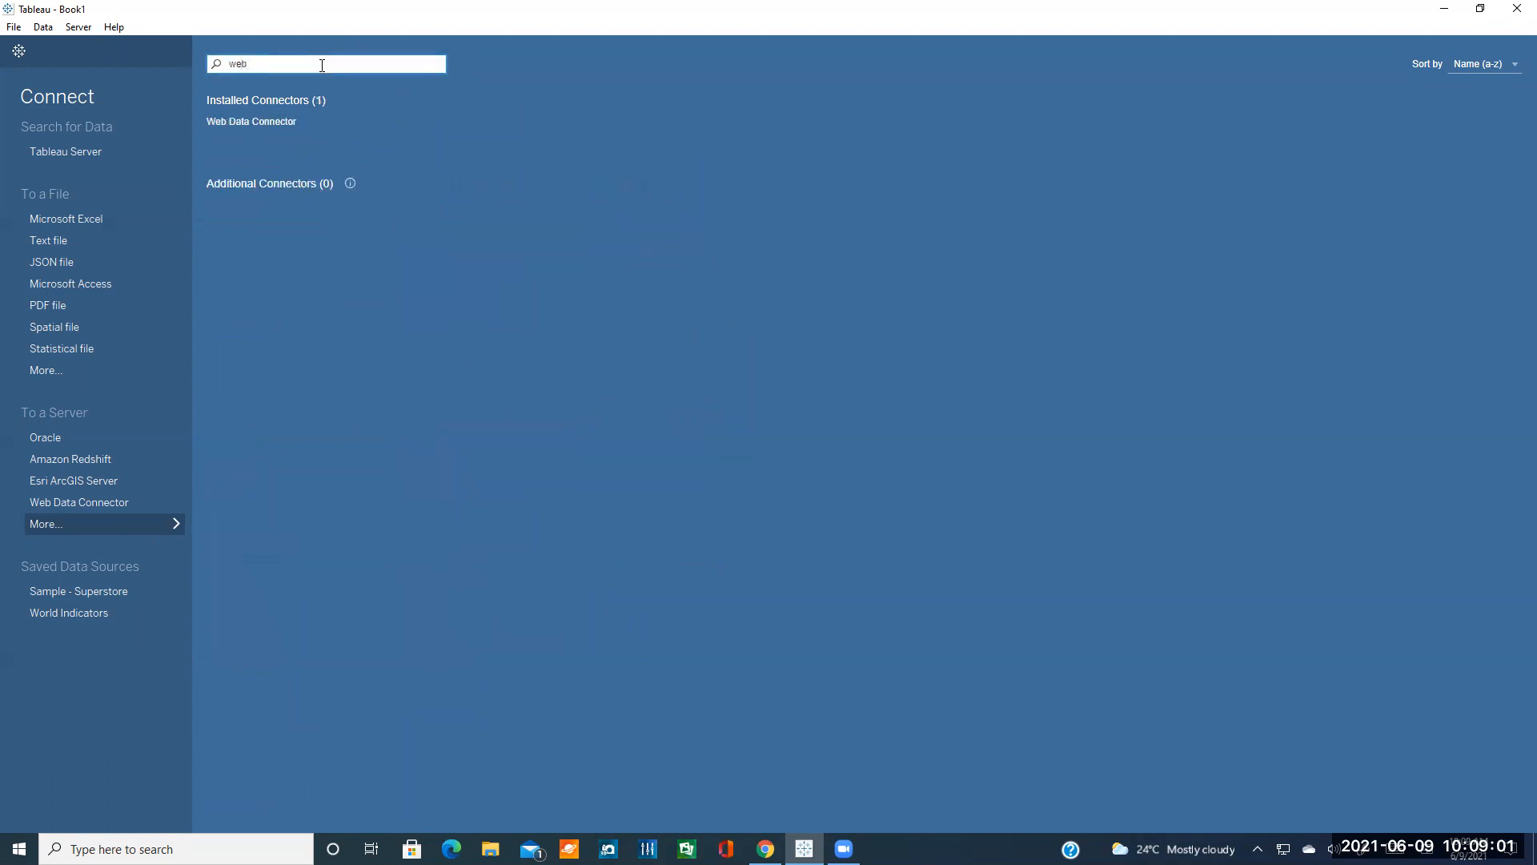
pyautogui.click(267, 124)
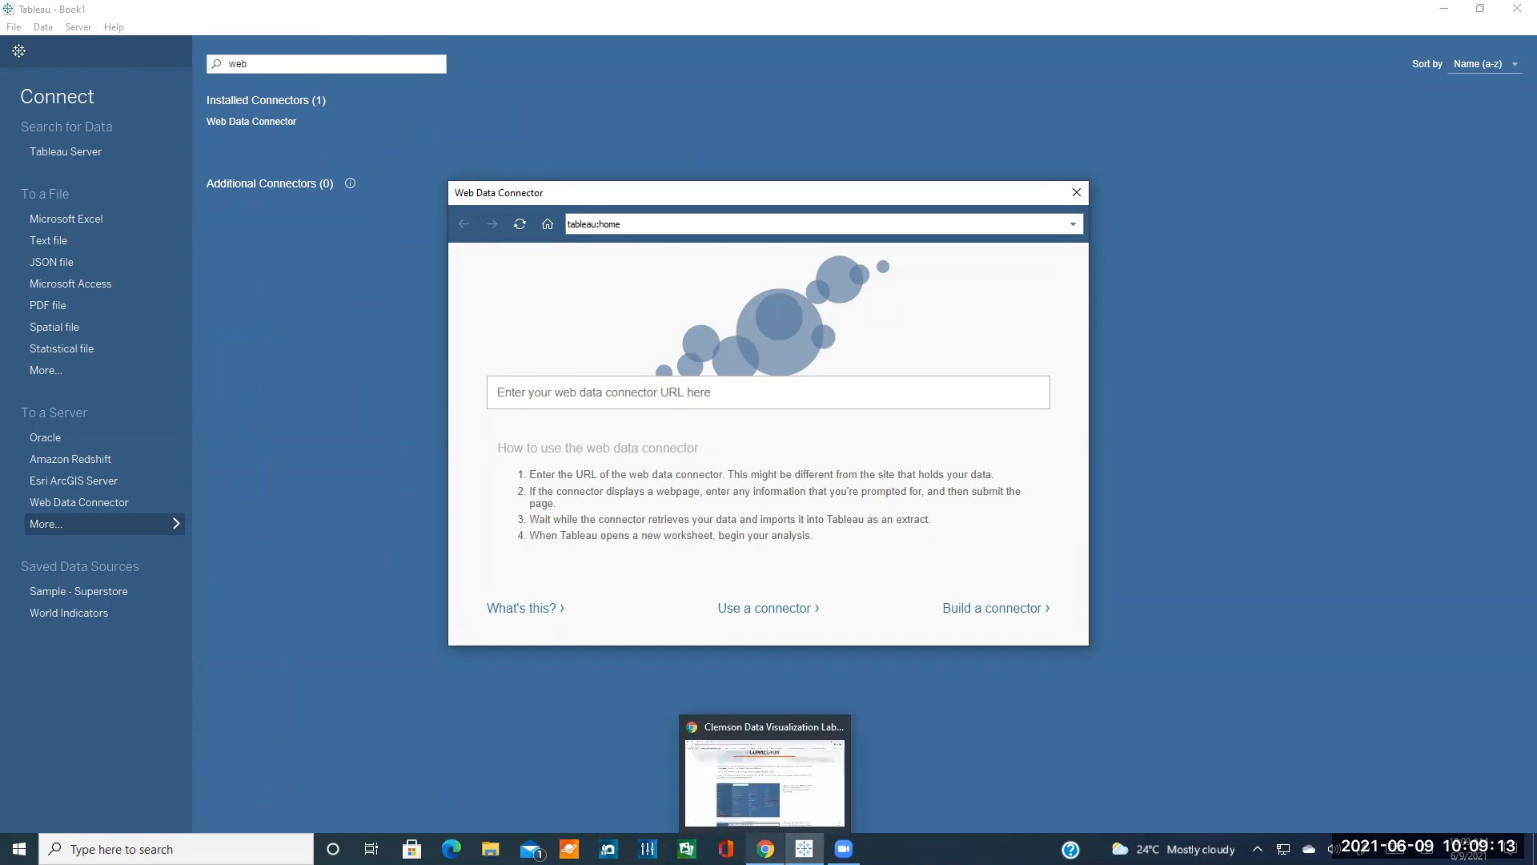
# - Switch to the workshop page in Chrome and copy the fetchCSV.html web data connector address
pyautogui.click(765, 849)
pyautogui.scroll(-3, 808, 376)
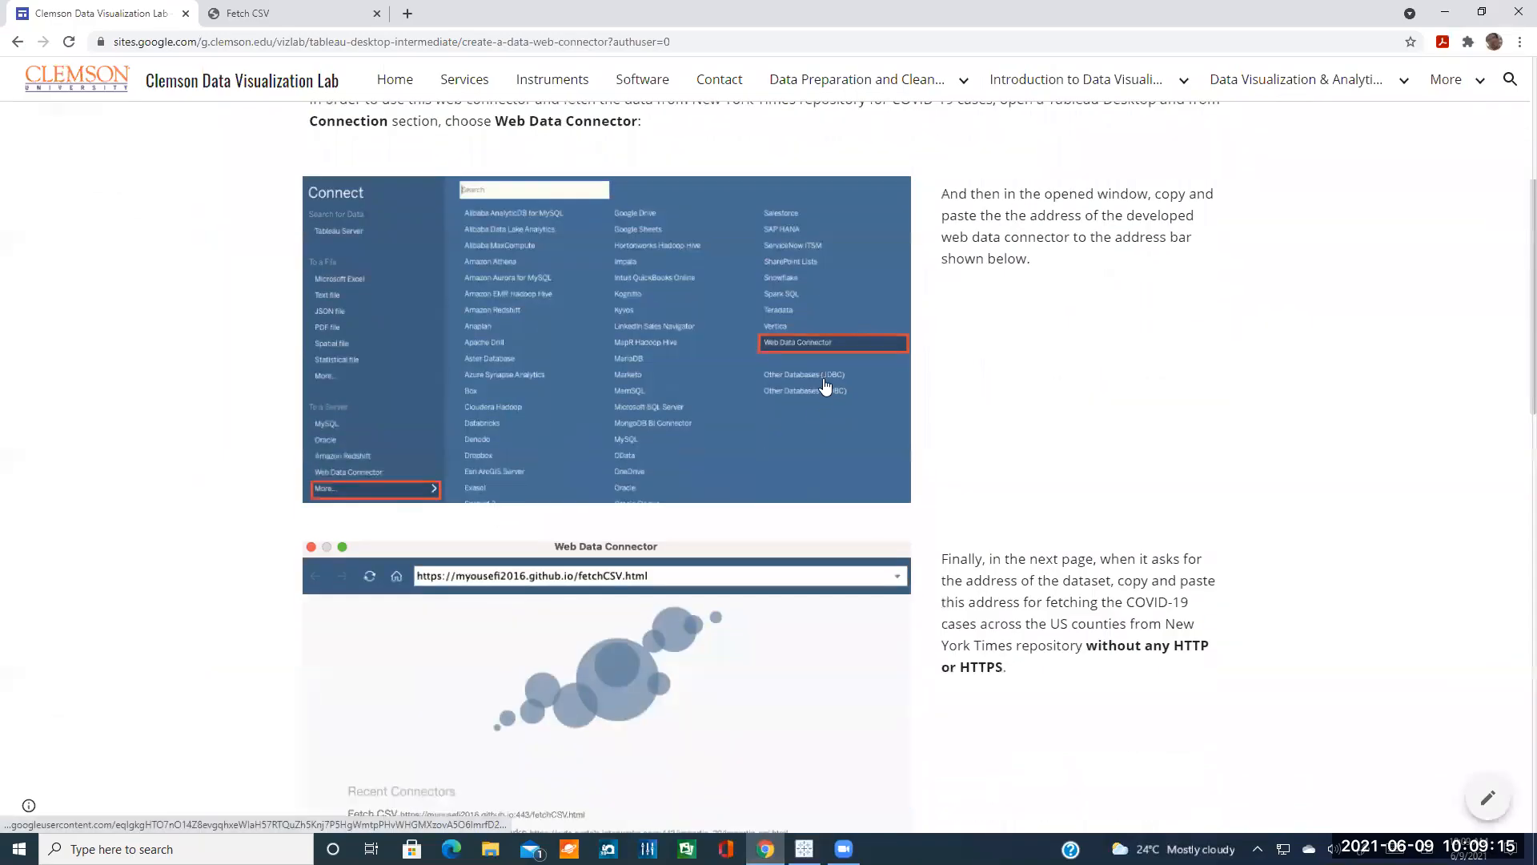
pyautogui.scroll(2, 821, 320)
pyautogui.moveTo(849, 227); pyautogui.dragTo(557, 221)
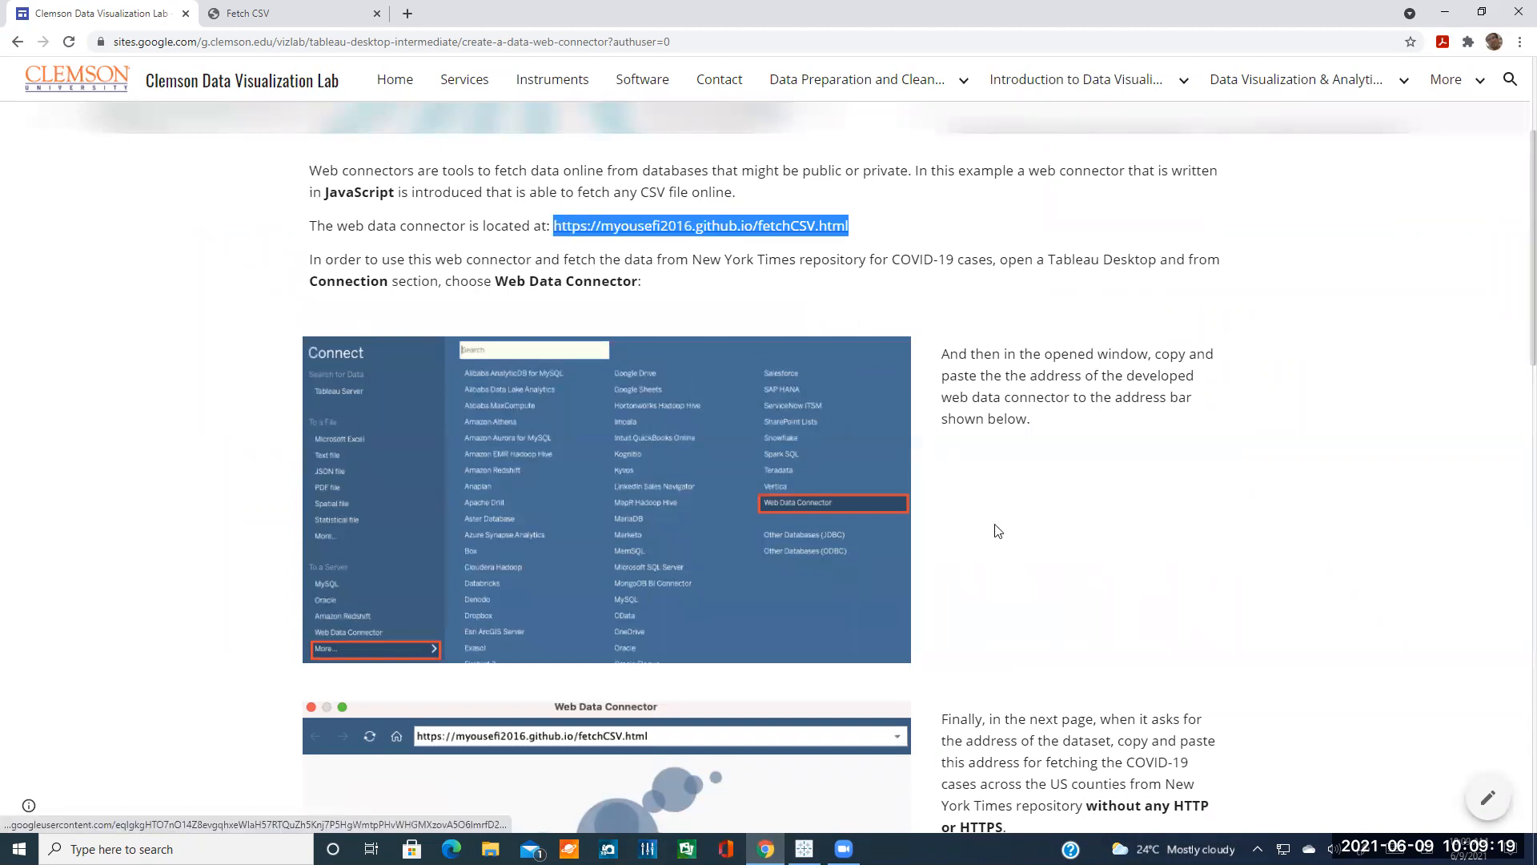
pyautogui.click(1030, 563)
pyautogui.scroll(-5, 996, 564)
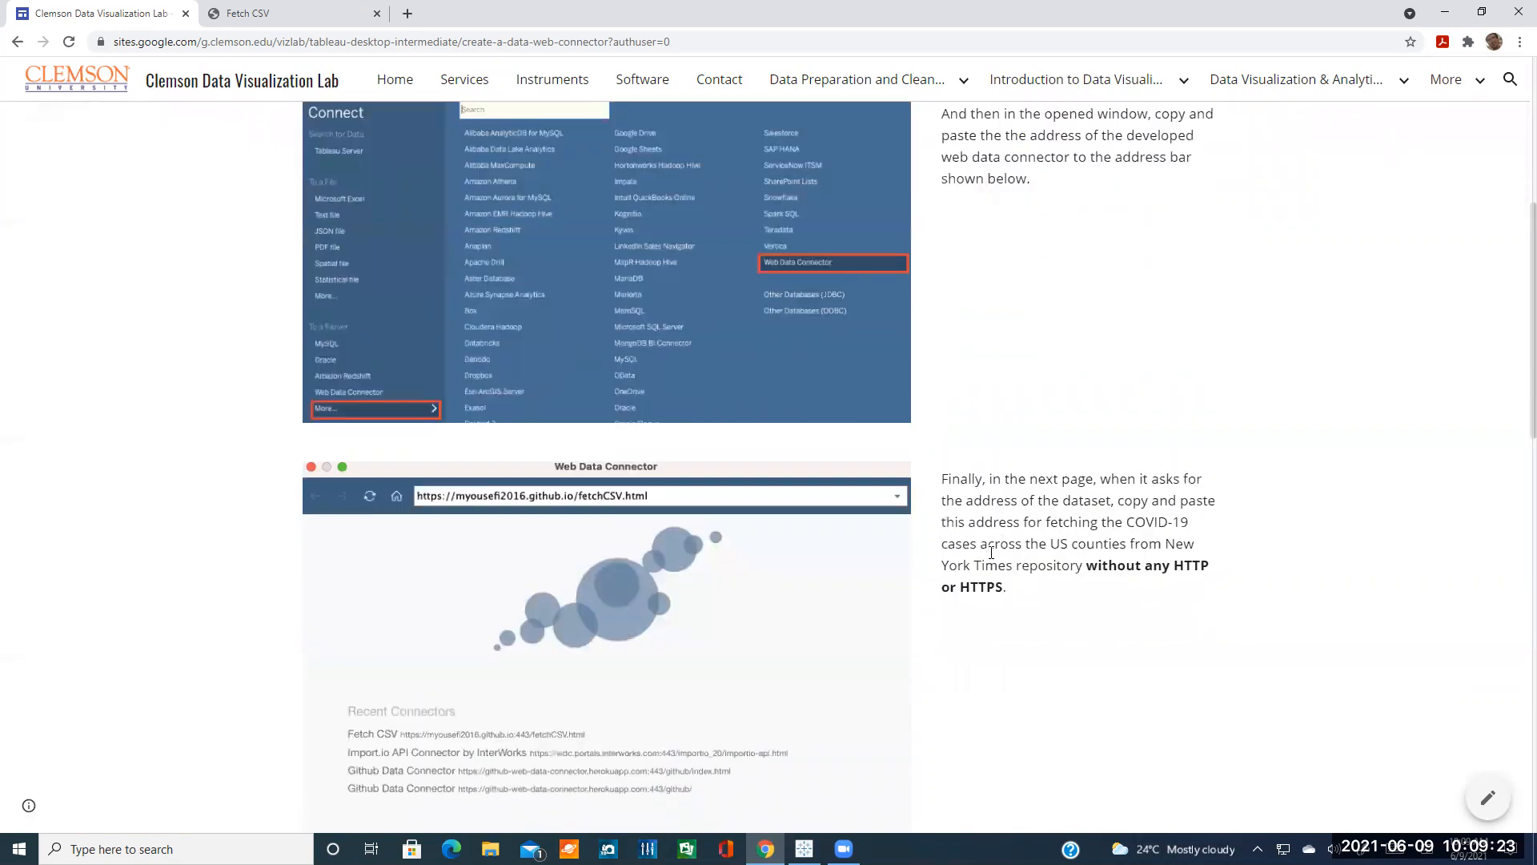
# - Switch back to Tableau and load the copied fetchCSV.html address as the web data connector URL
pyautogui.hotkey('alt', 'Tab')
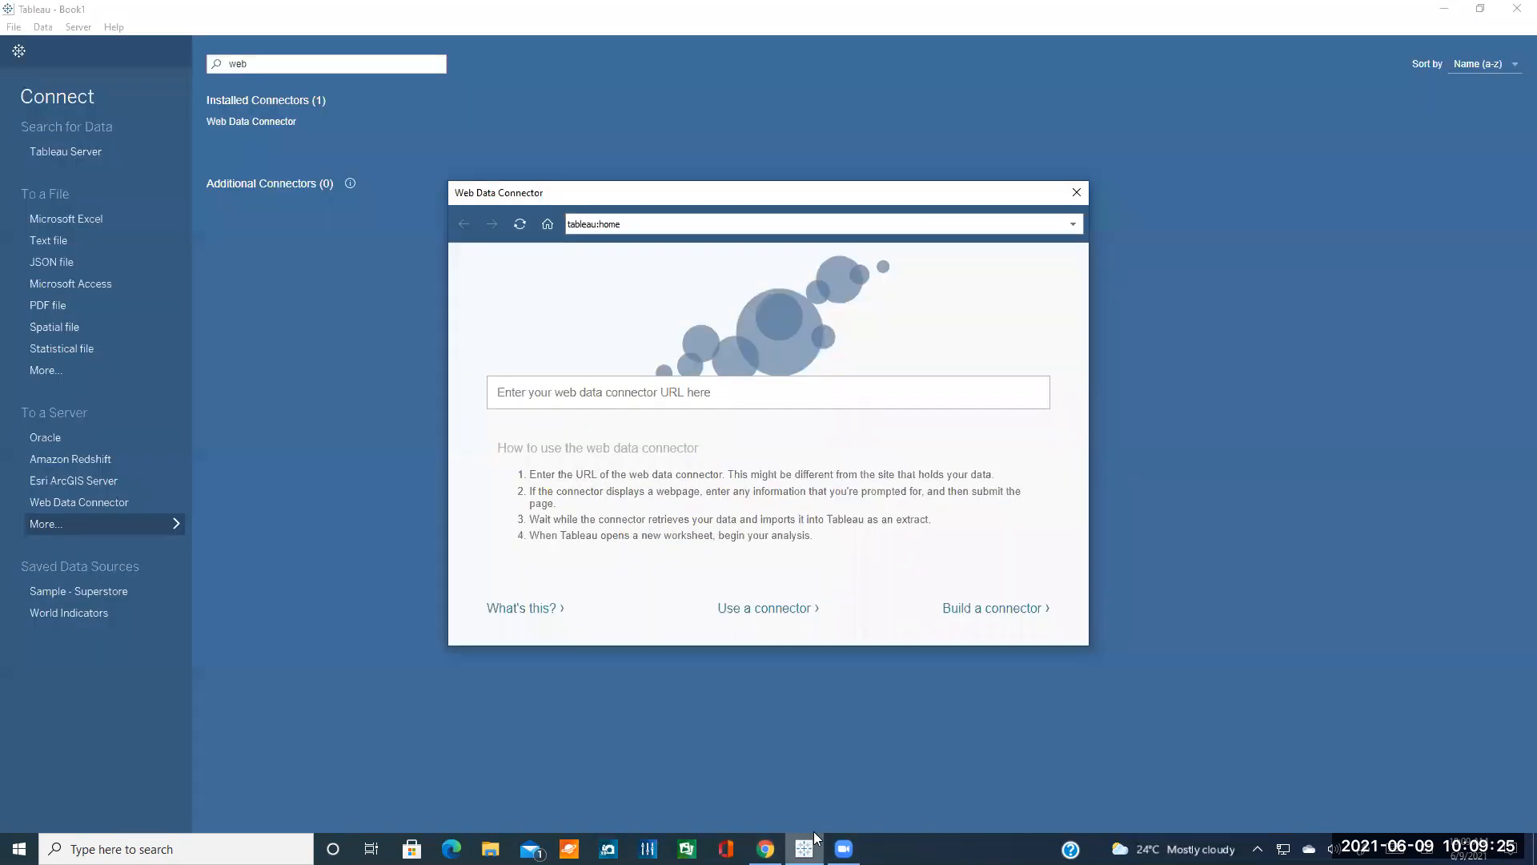
pyautogui.click(669, 395)
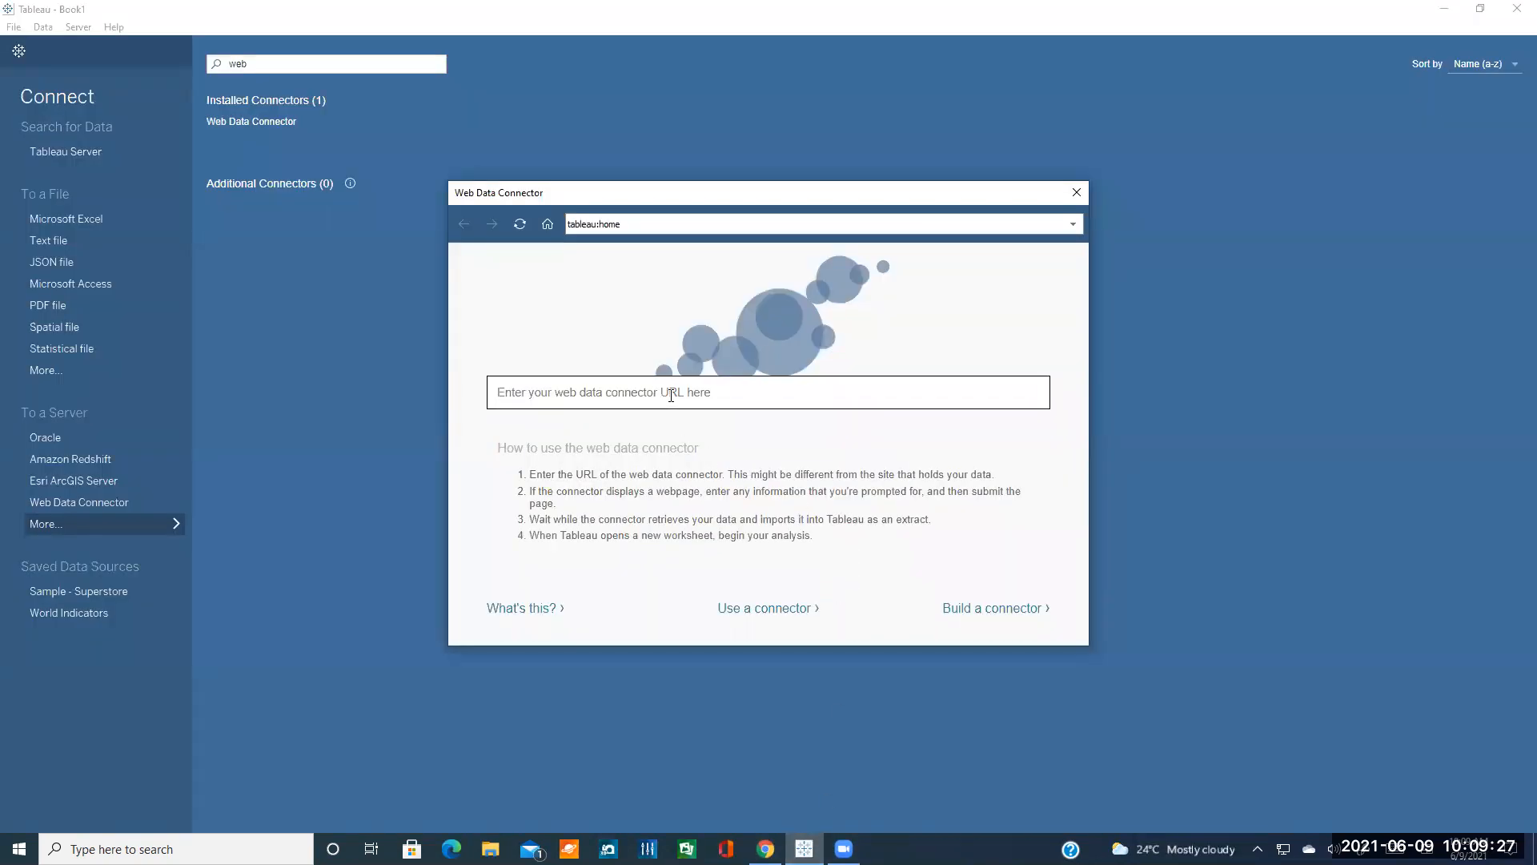
pyautogui.write('https://myyousefi2016.github.io/fetchCSV.html')
pyautogui.press('Return')
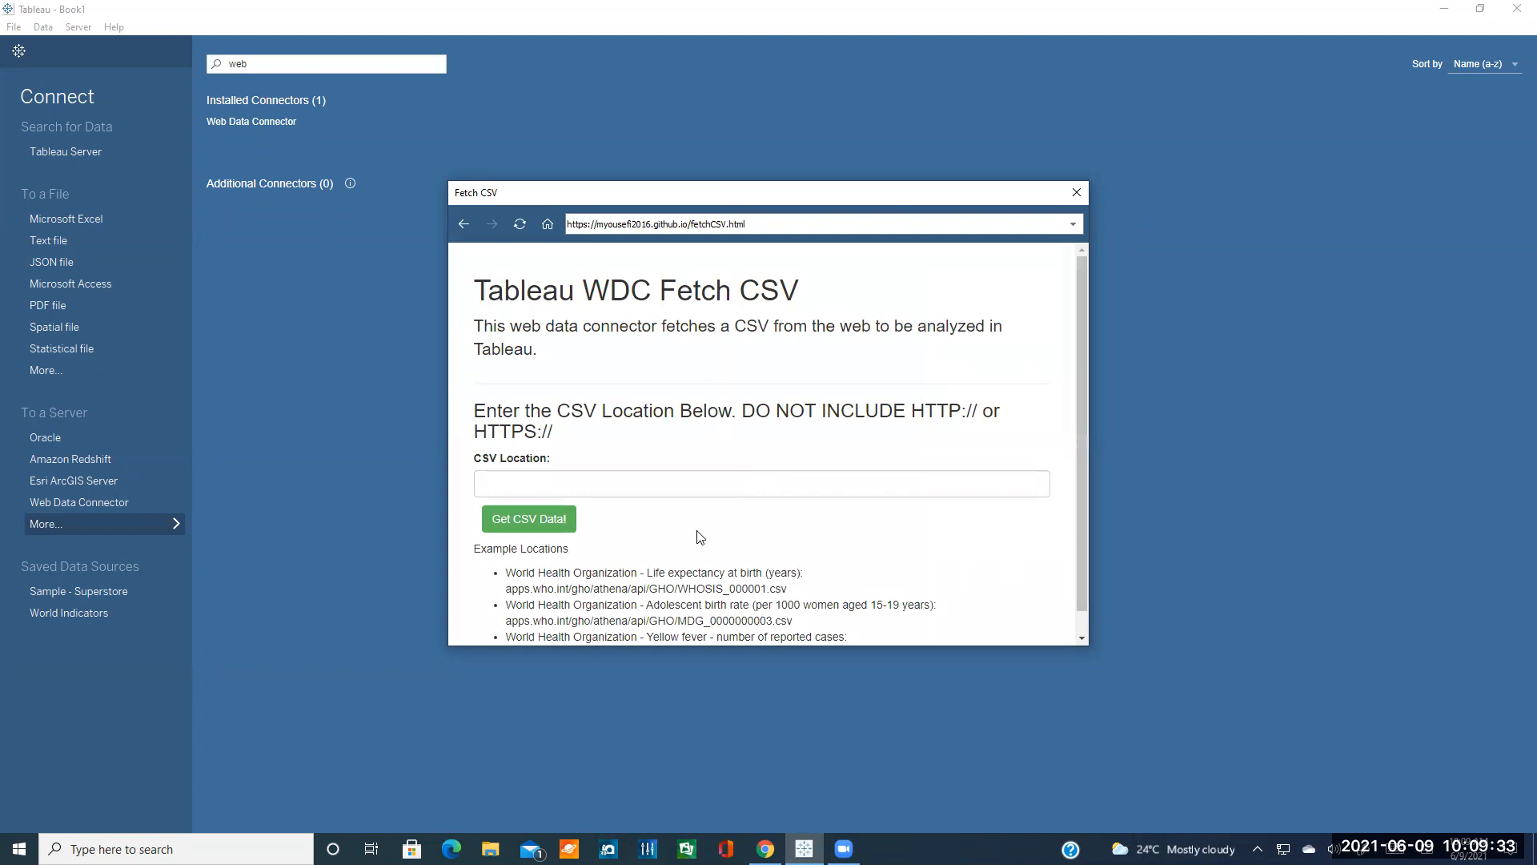
# - Switch to the workshop page in Chrome and copy the file address raw.githubusercontent.com/nytimes/covid-19-data/master/us-counties.csv
pyautogui.click(751, 480)
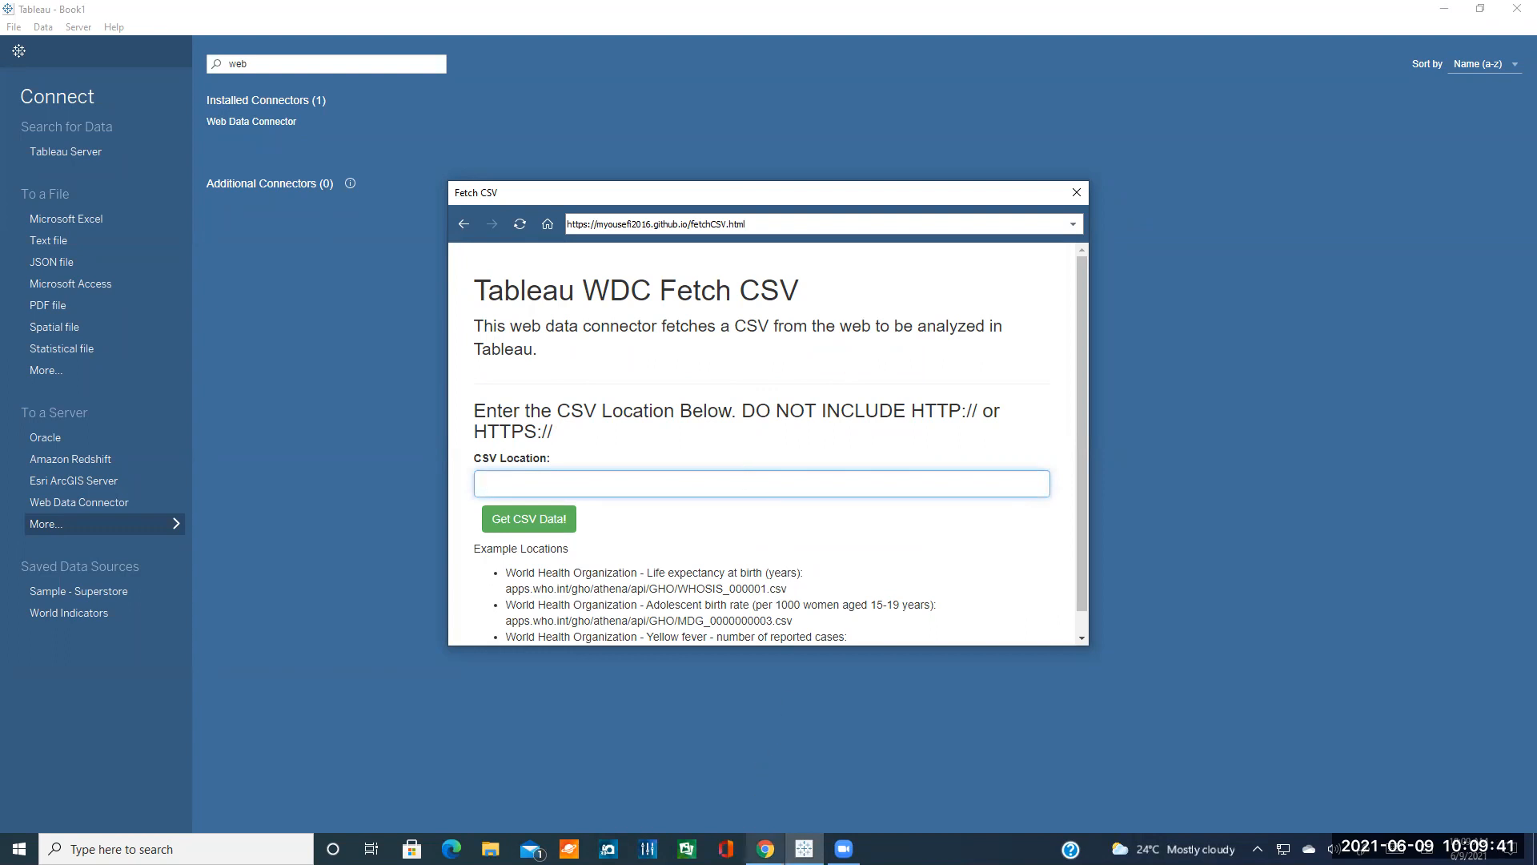
pyautogui.click(766, 849)
pyautogui.scroll(-1, 696, 593)
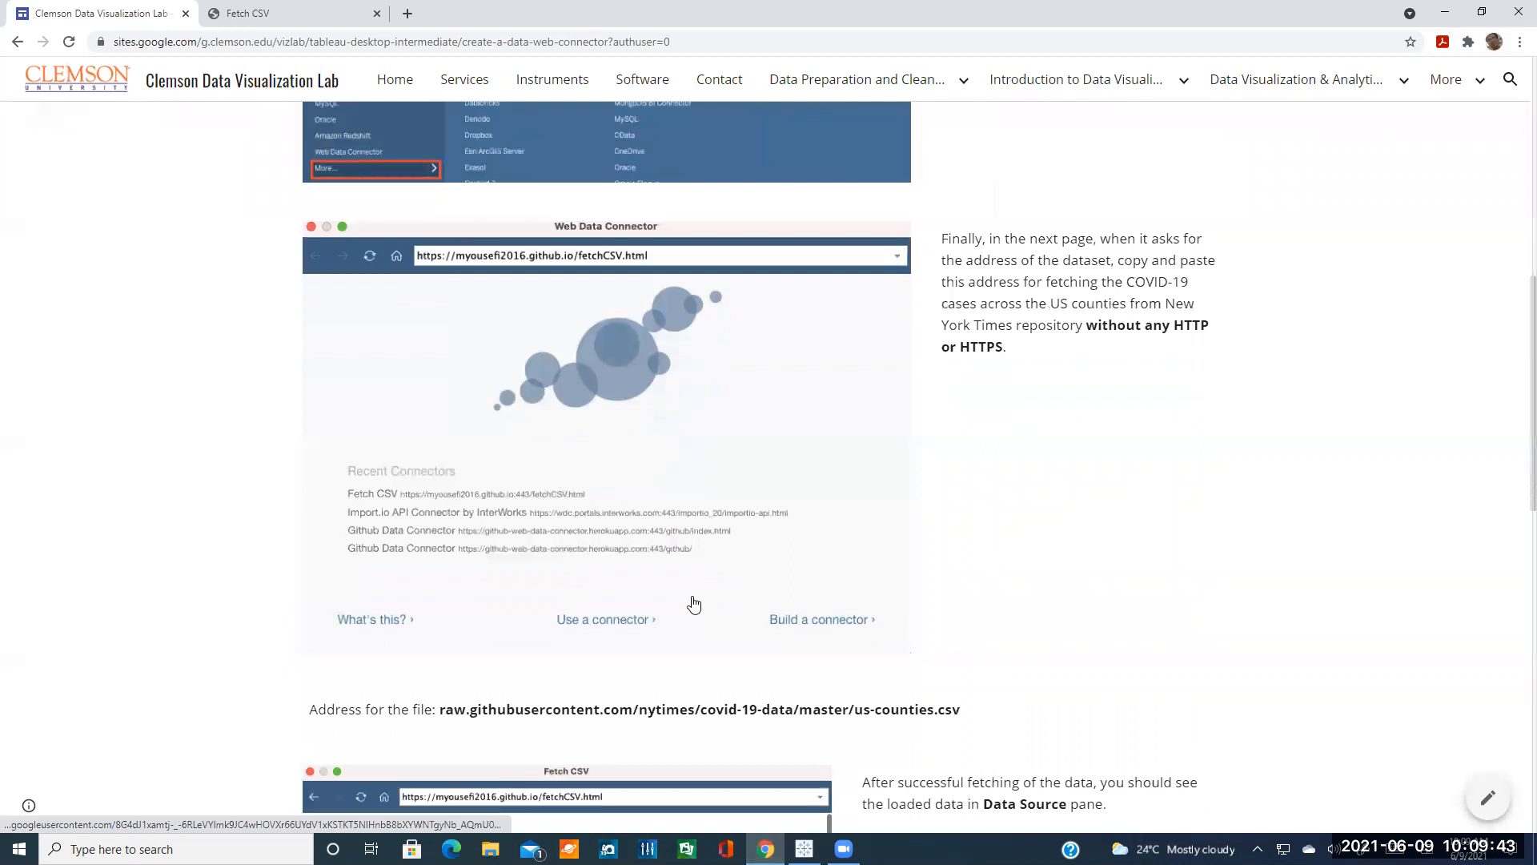
pyautogui.scroll(-3, 703, 566)
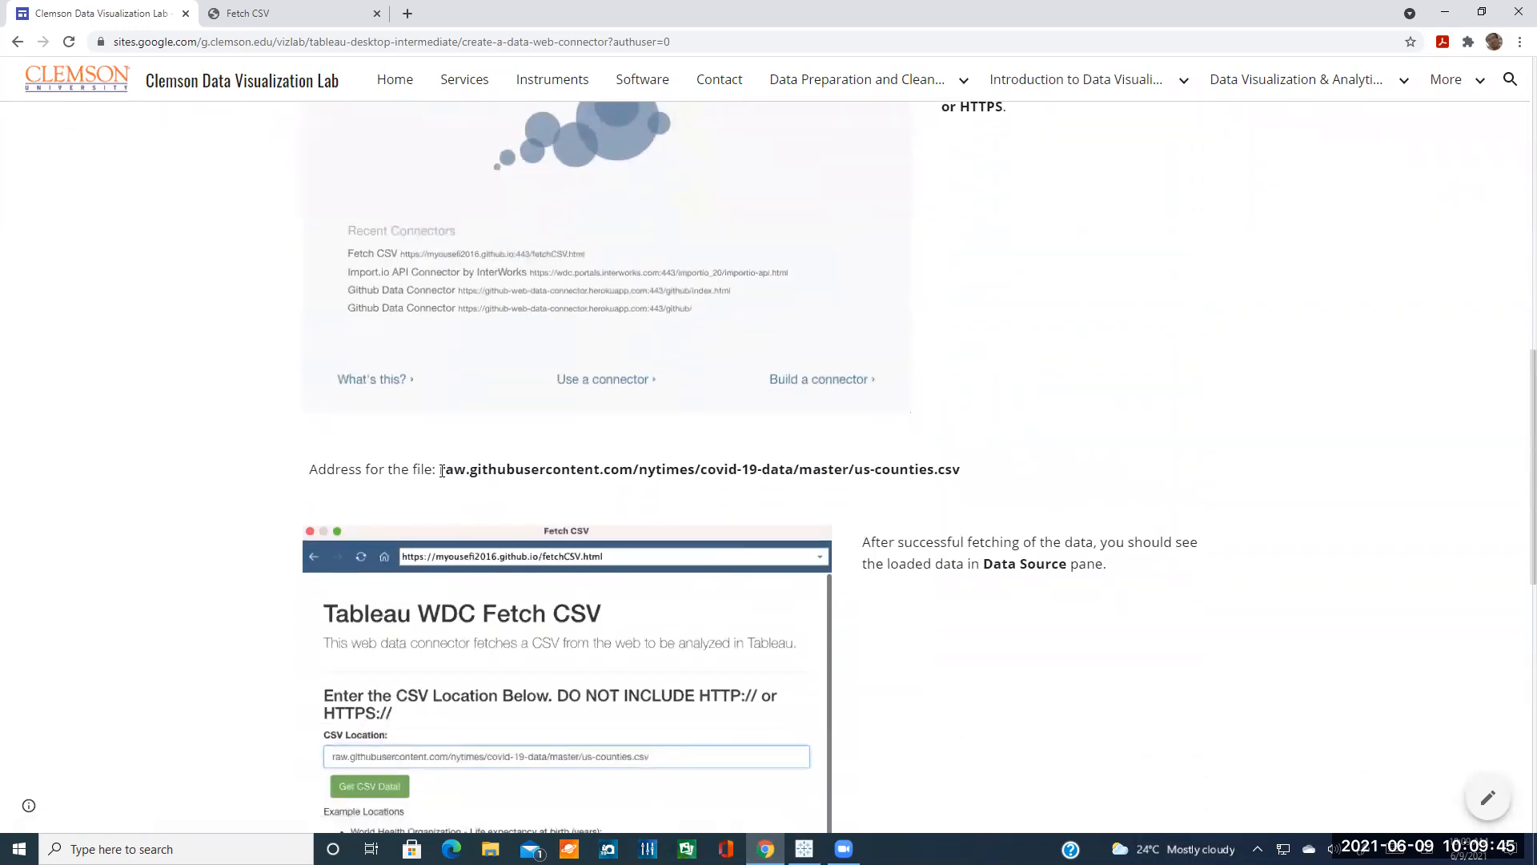
pyautogui.moveTo(441, 470); pyautogui.dragTo(959, 470)
pyautogui.hotkey('ctrl', 'c')
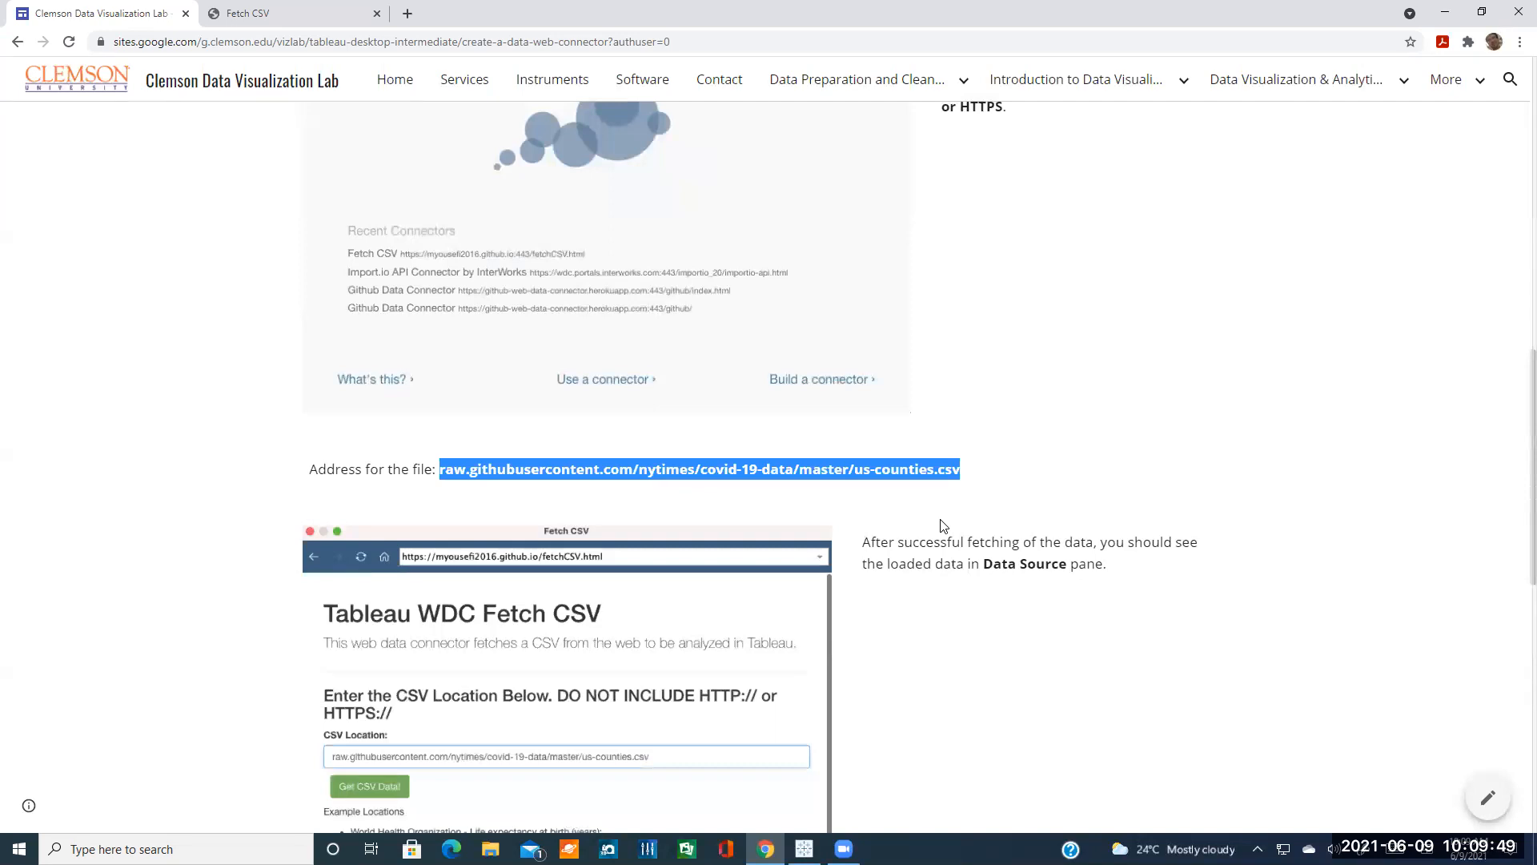
pyautogui.scroll(2, 929, 524)
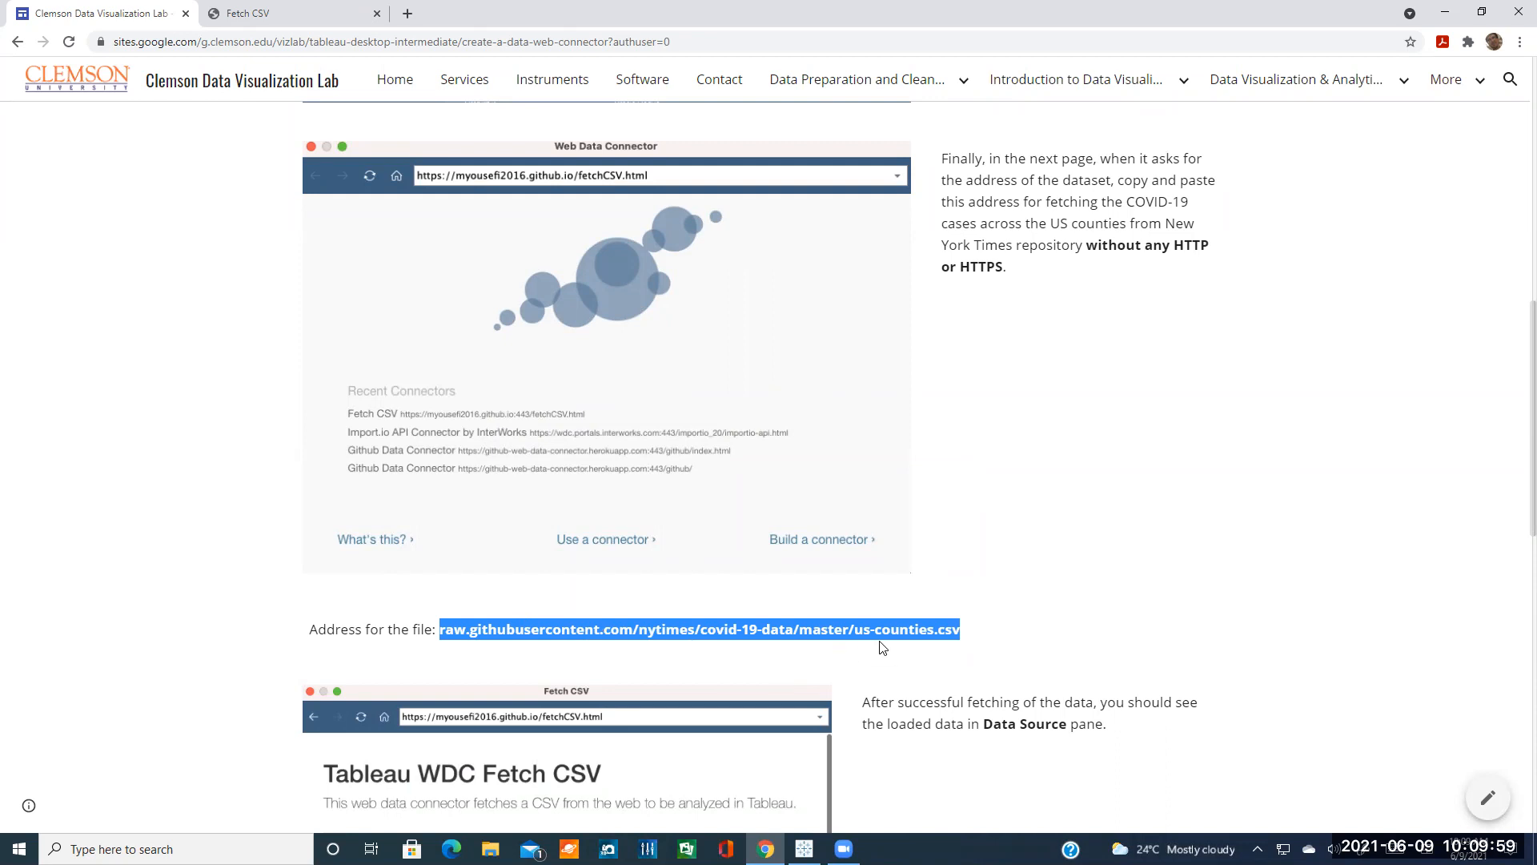
pyautogui.click(770, 633)
pyautogui.click(409, 15)
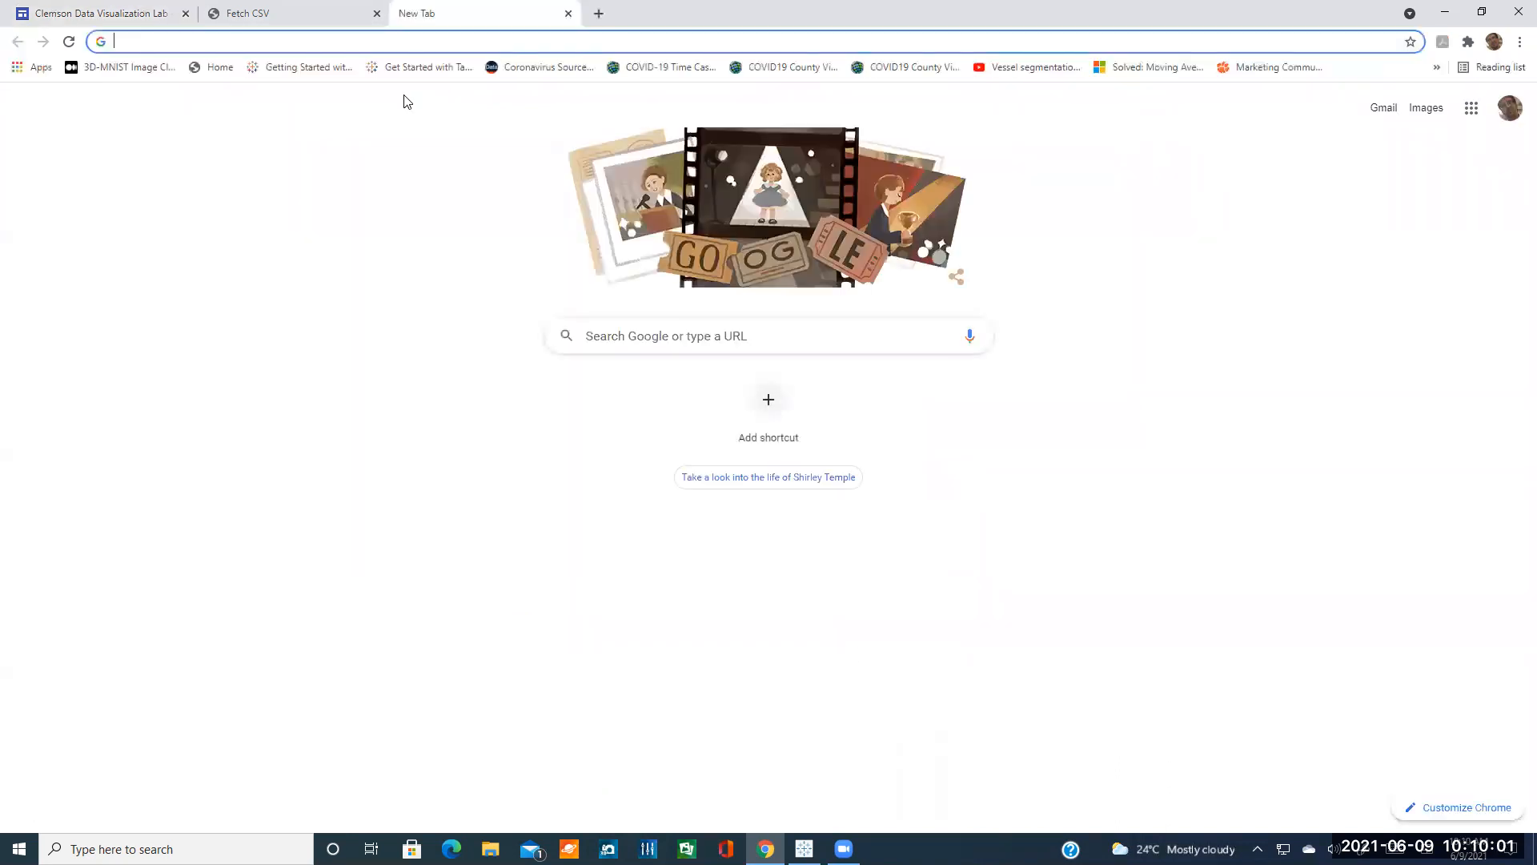
pyautogui.write('https://')
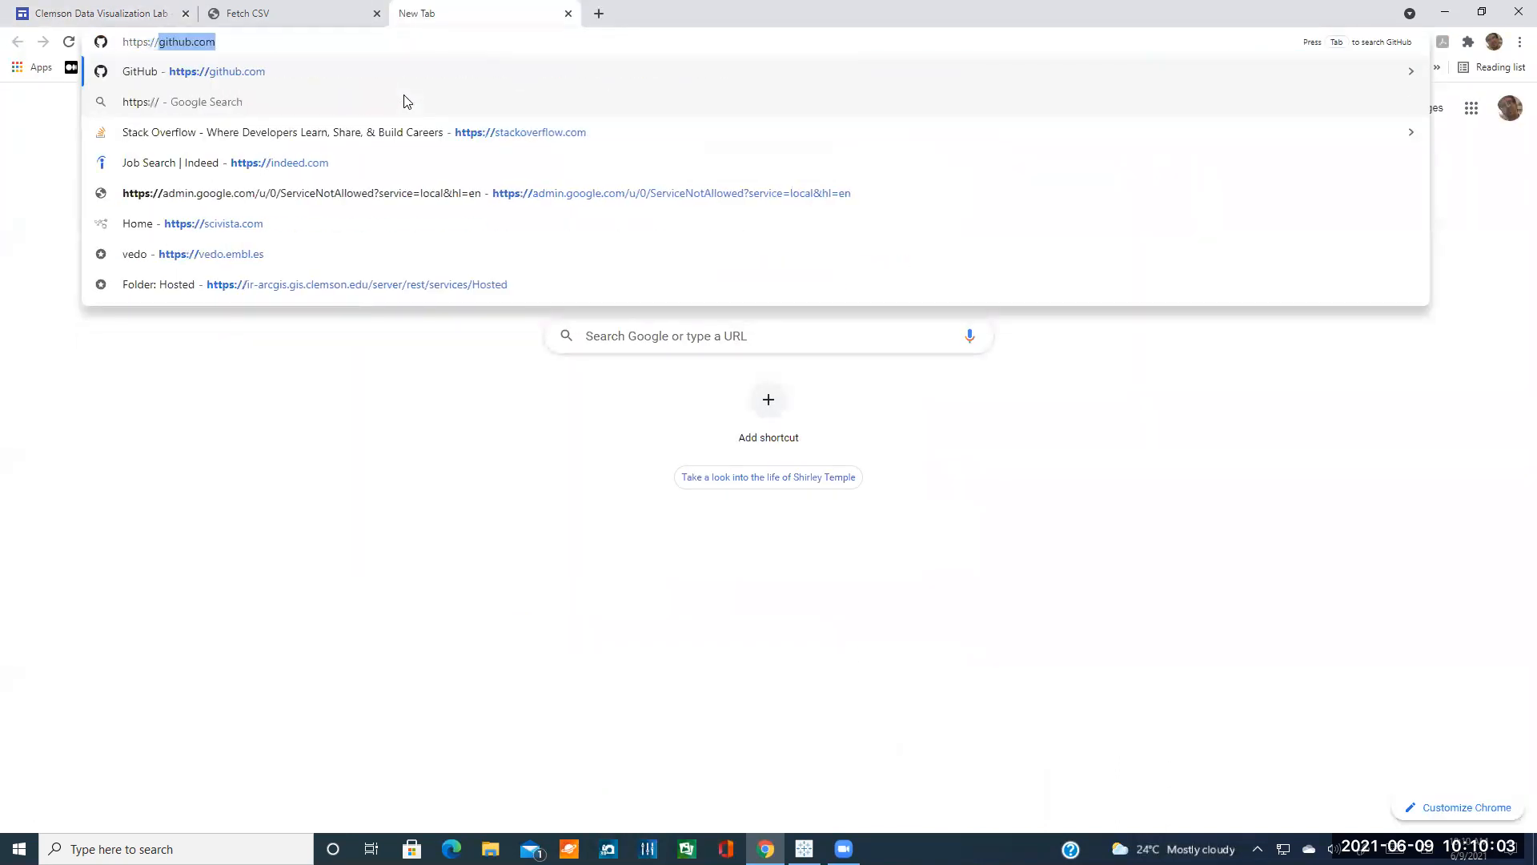
pyautogui.hotkey('ctrl', 'v')
pyautogui.press('Return')
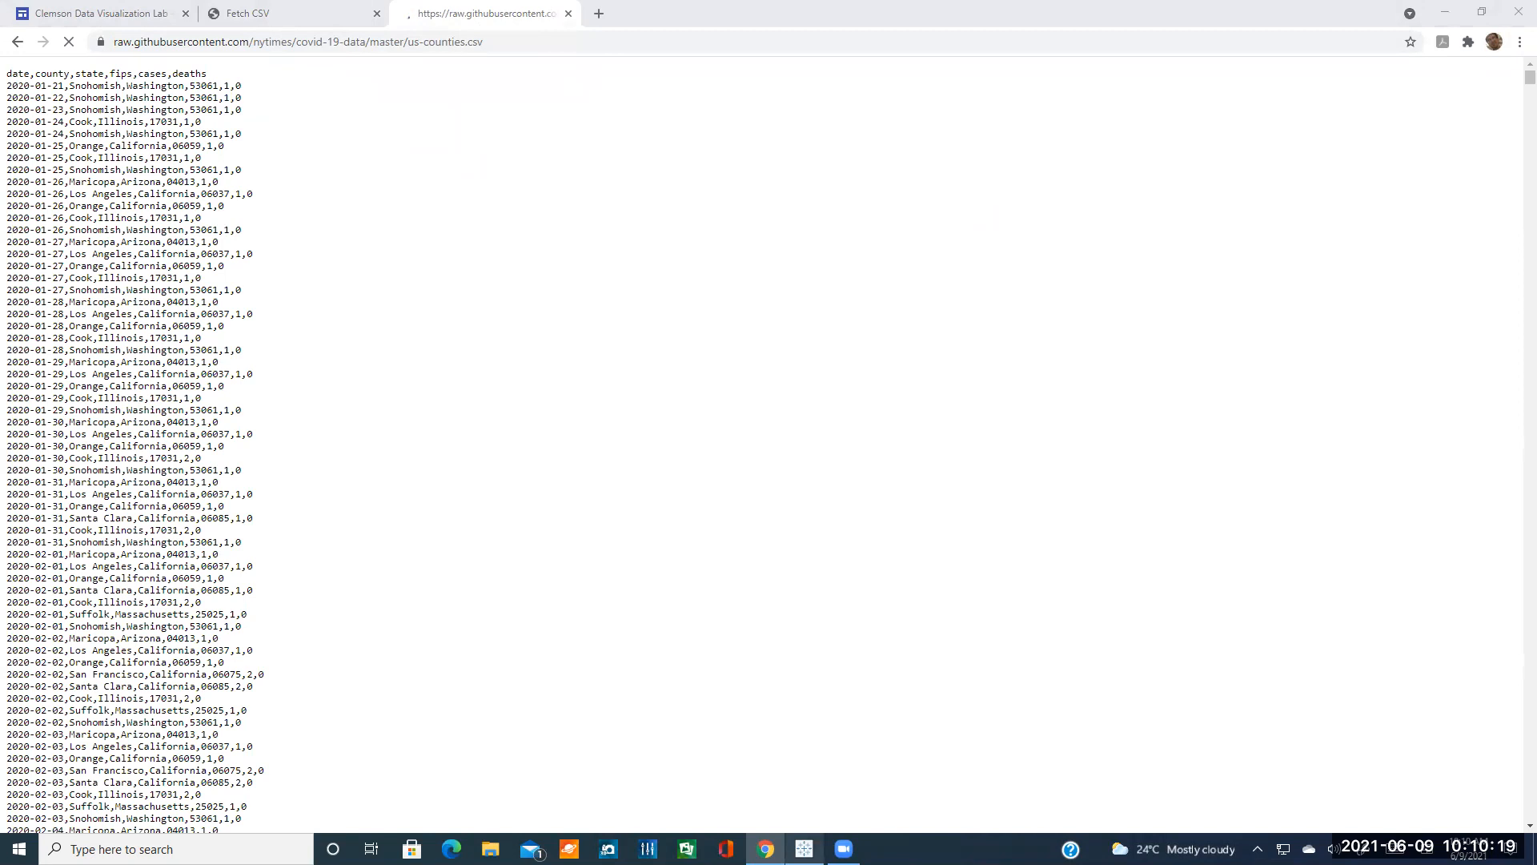
# - Switch to Tableau, close the Fetch CSV window, search the connectors for "web" and reopen the Web Data Connector
pyautogui.click(804, 848)
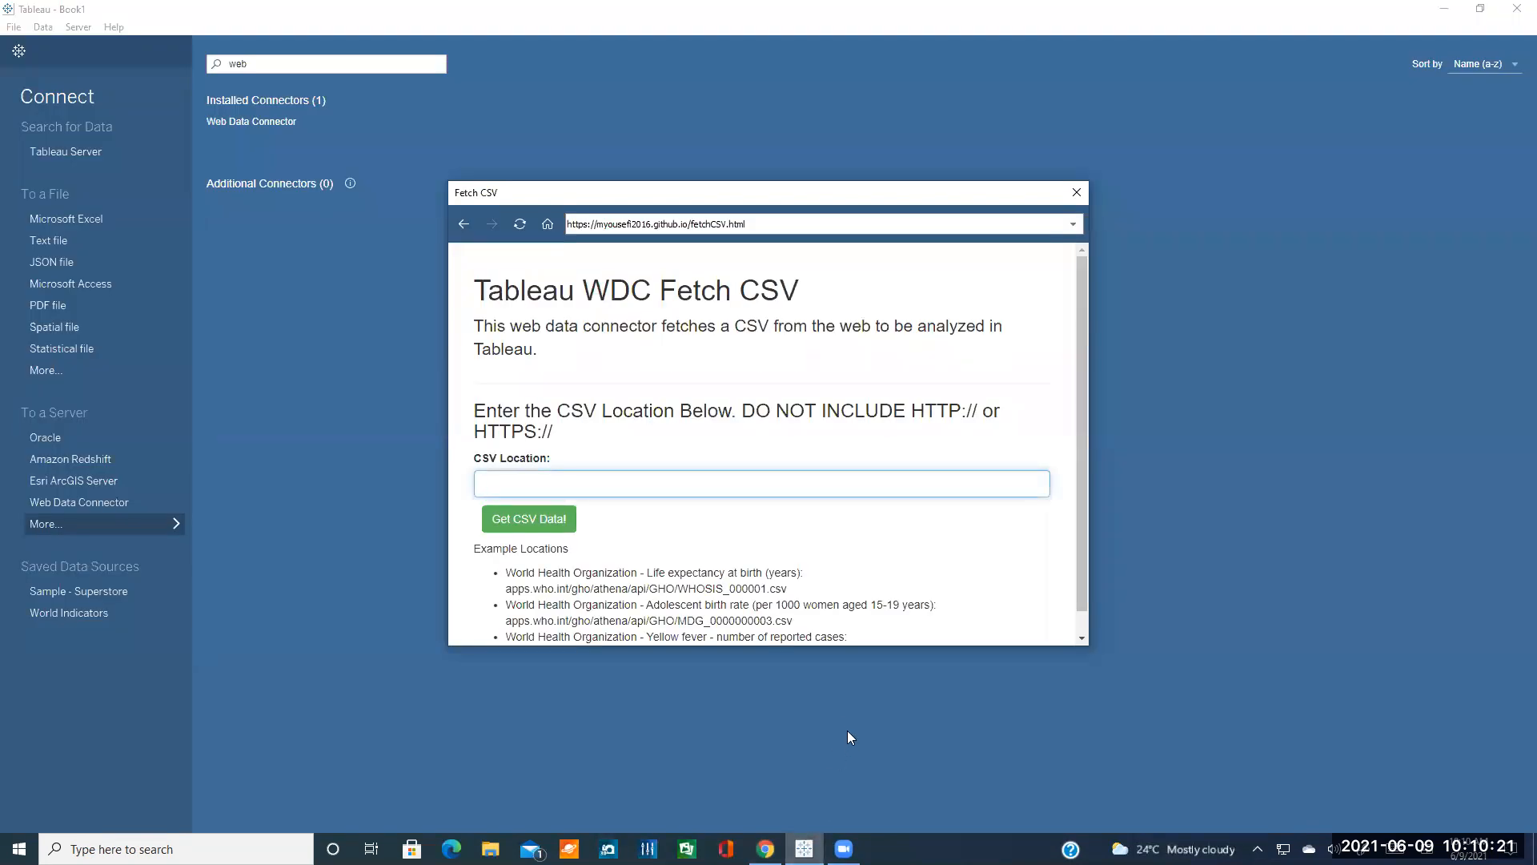
pyautogui.click(1078, 193)
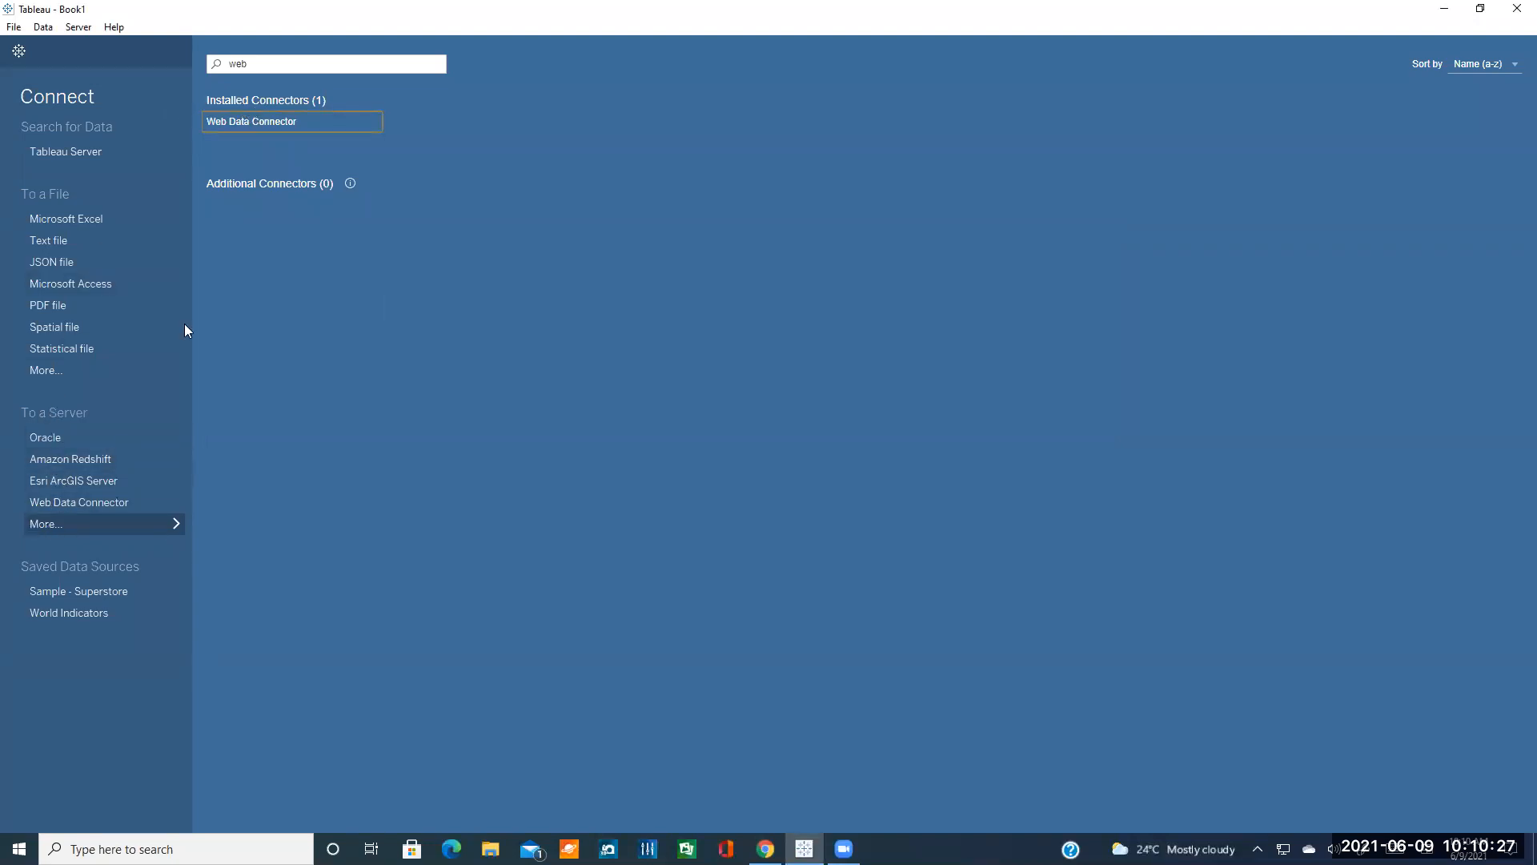
pyautogui.doubleClick(241, 64)
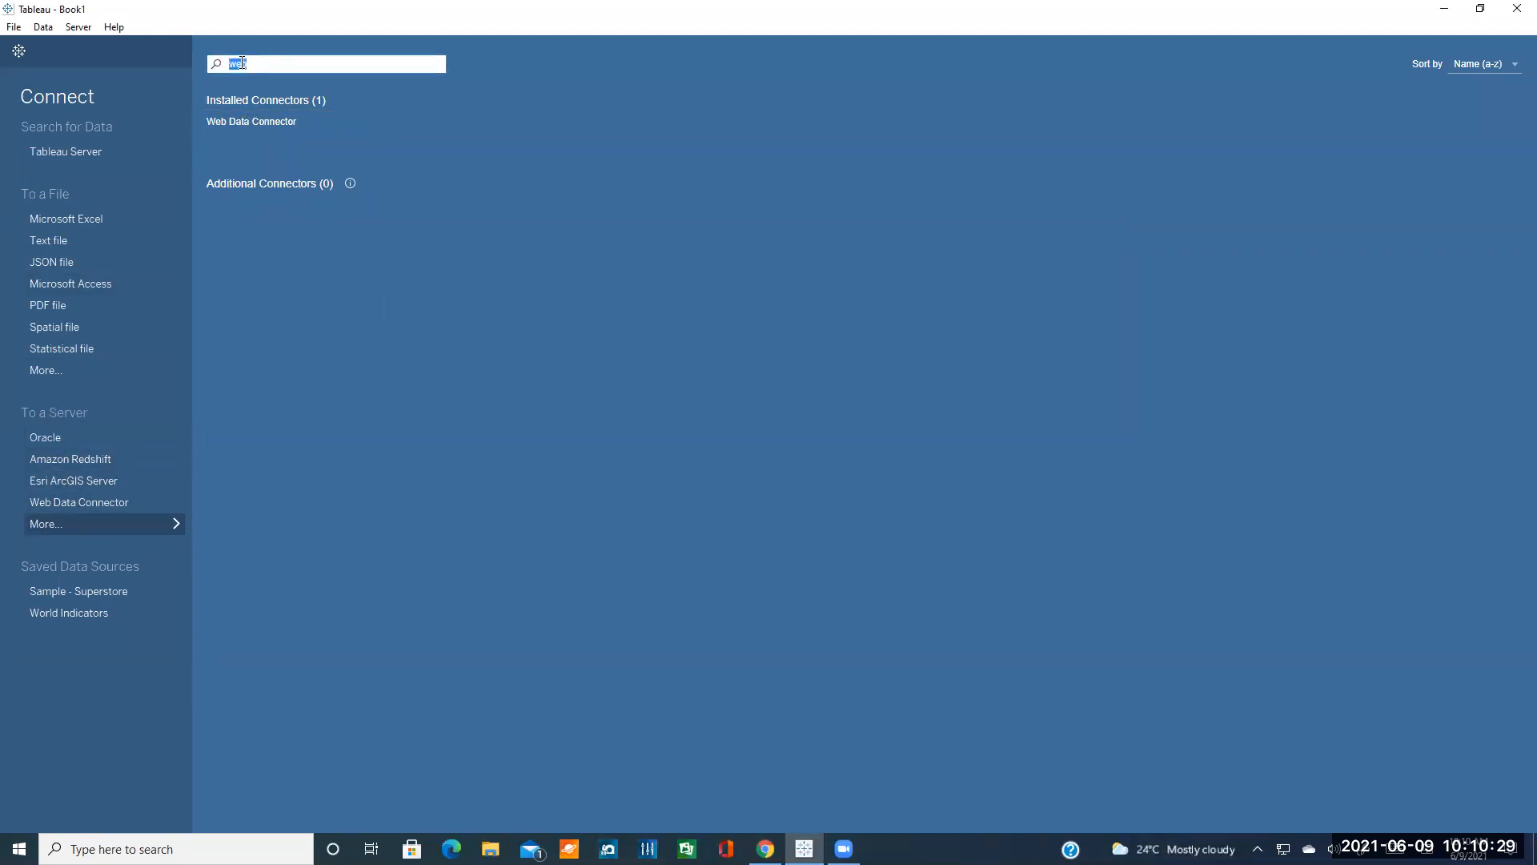
pyautogui.press('BackSpace')
pyautogui.write('web')
pyautogui.click(244, 128)
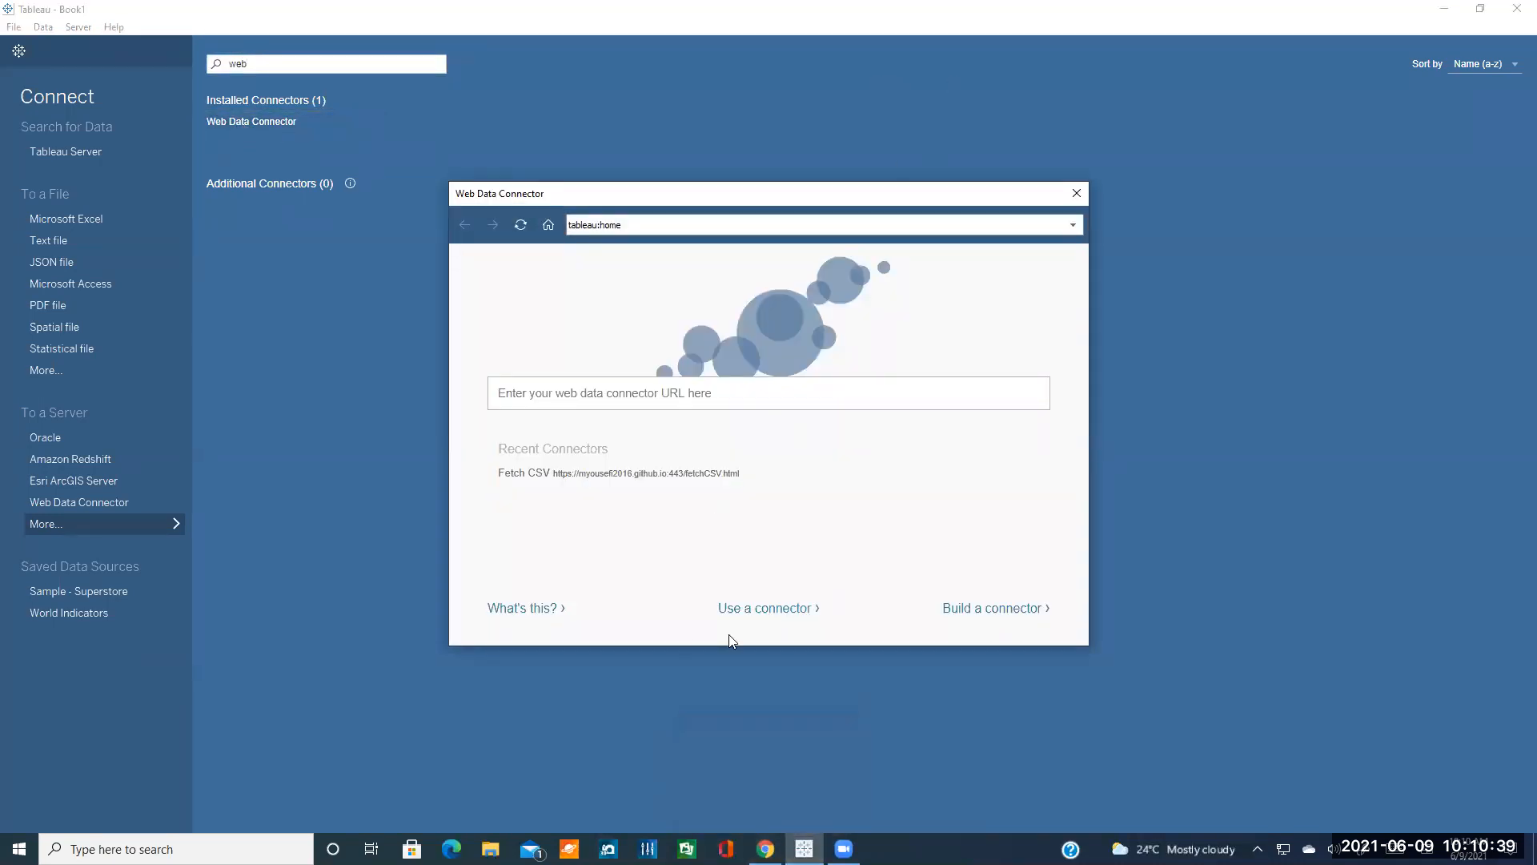
pyautogui.click(766, 848)
pyautogui.click(100, 13)
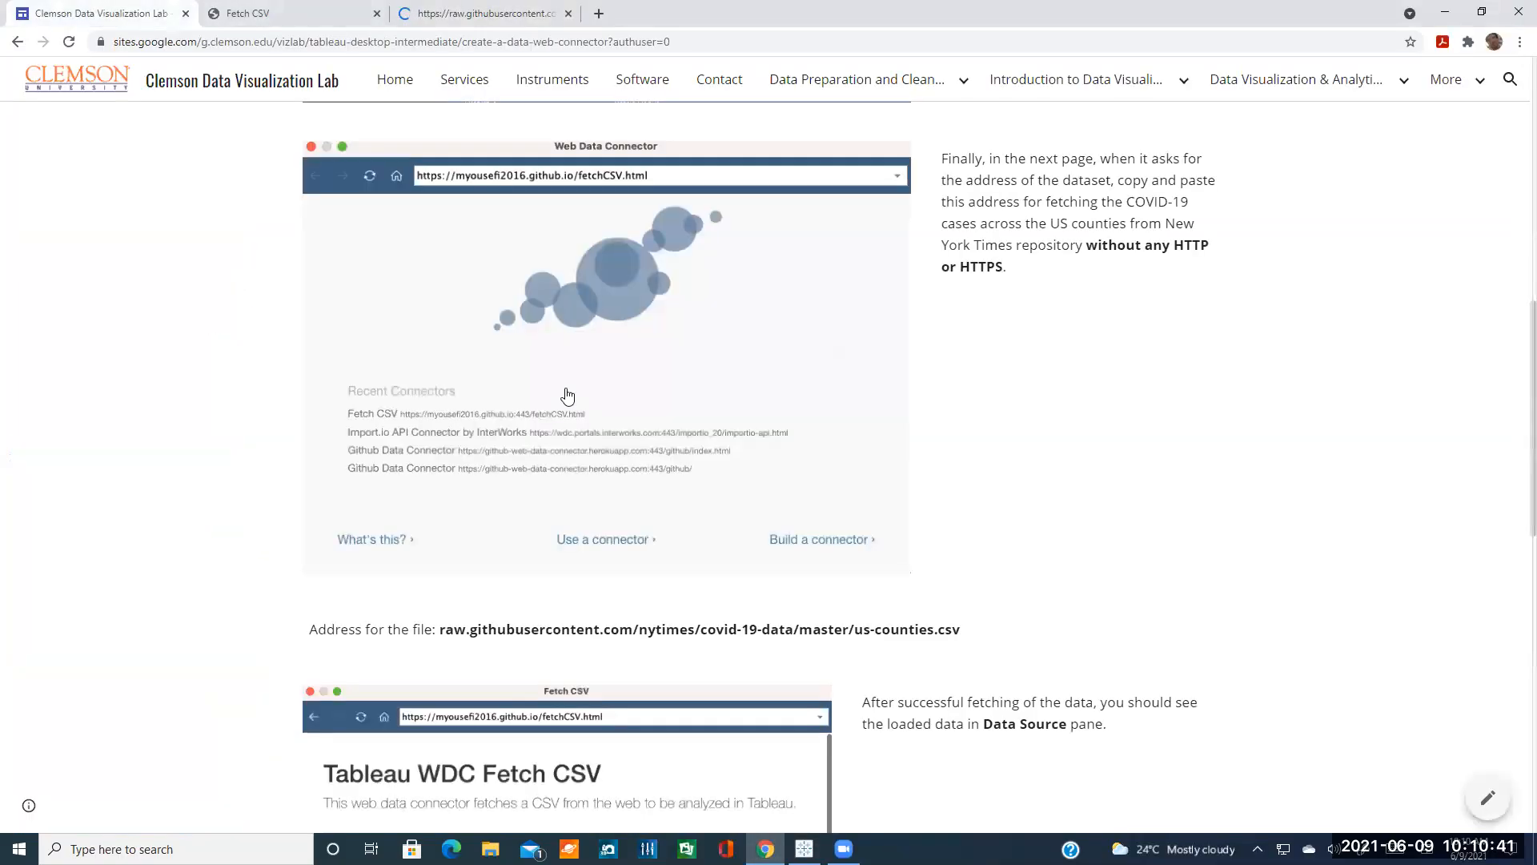
pyautogui.scroll(10, 567, 396)
pyautogui.moveTo(849, 466); pyautogui.dragTo(553, 467)
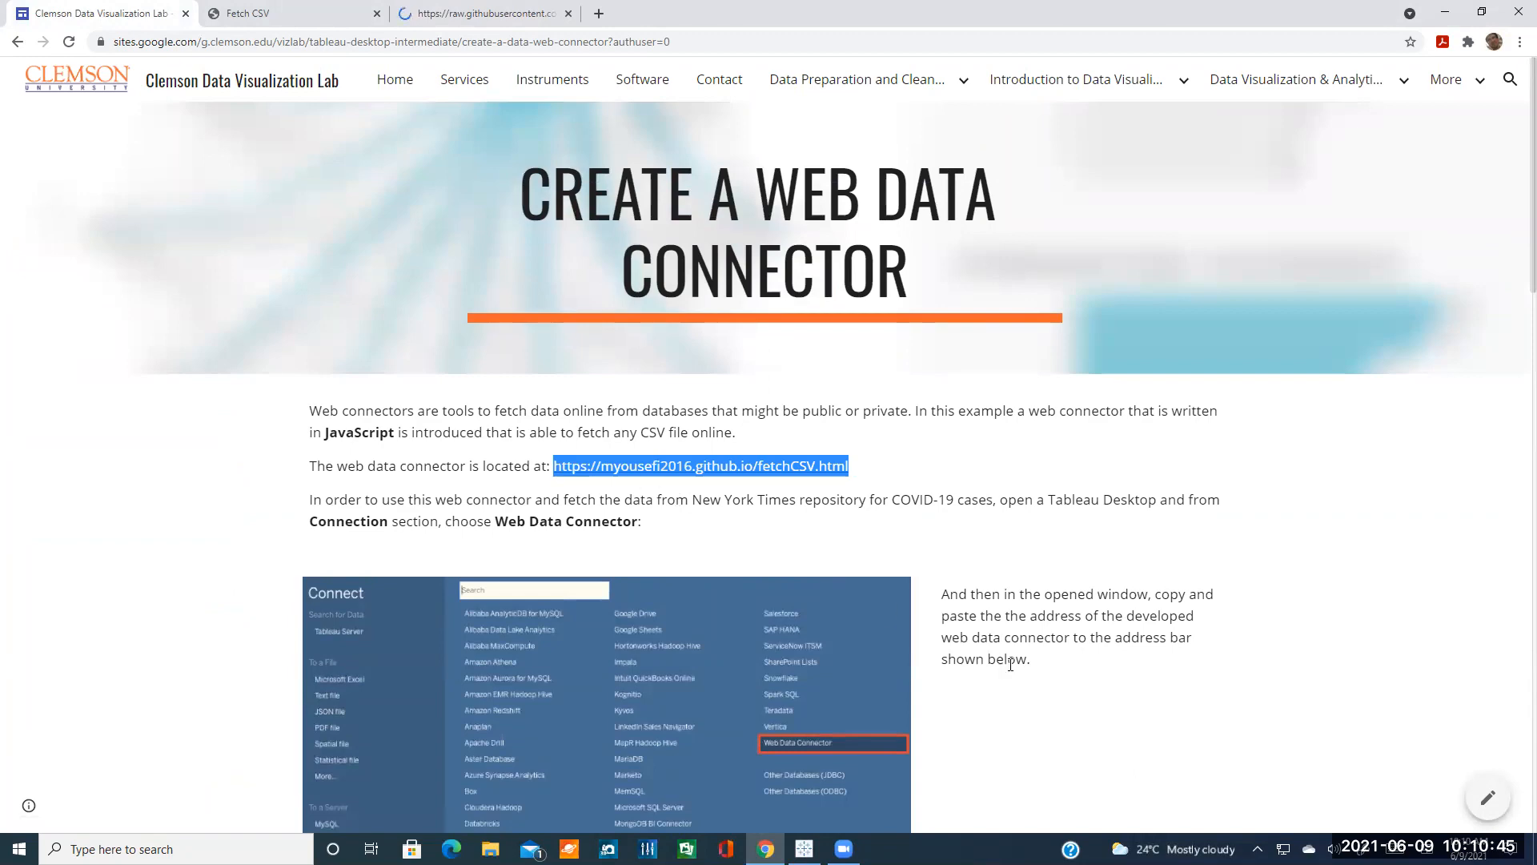
pyautogui.click(1014, 711)
pyautogui.click(804, 849)
pyautogui.doubleClick(637, 222)
pyautogui.click(616, 383)
pyautogui.write('https://myyousefi2016.github.io/fetchCSV.html')
pyautogui.press('Return')
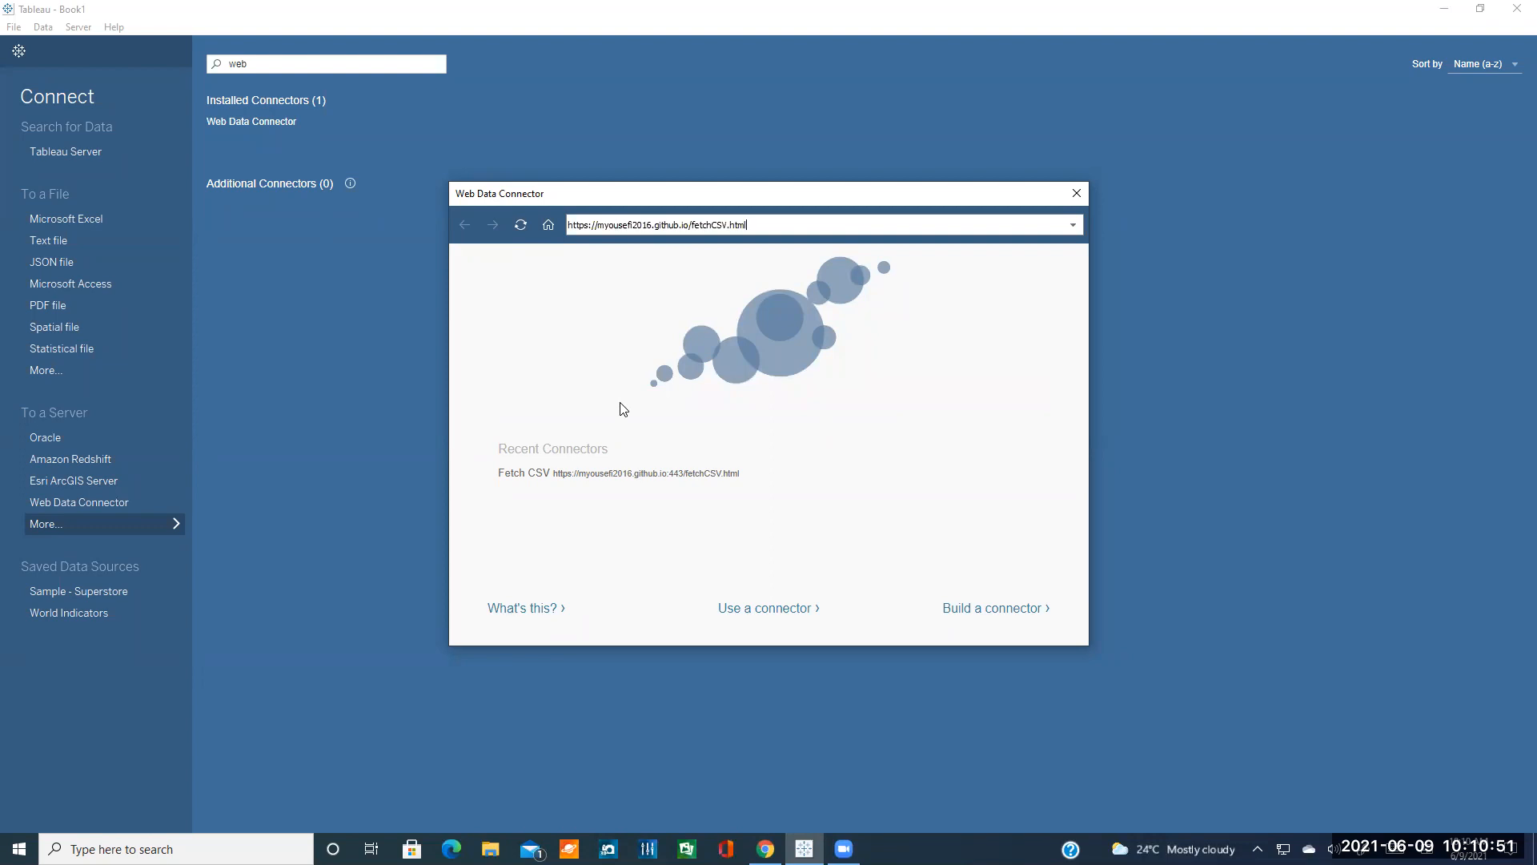
pyautogui.press('Return')
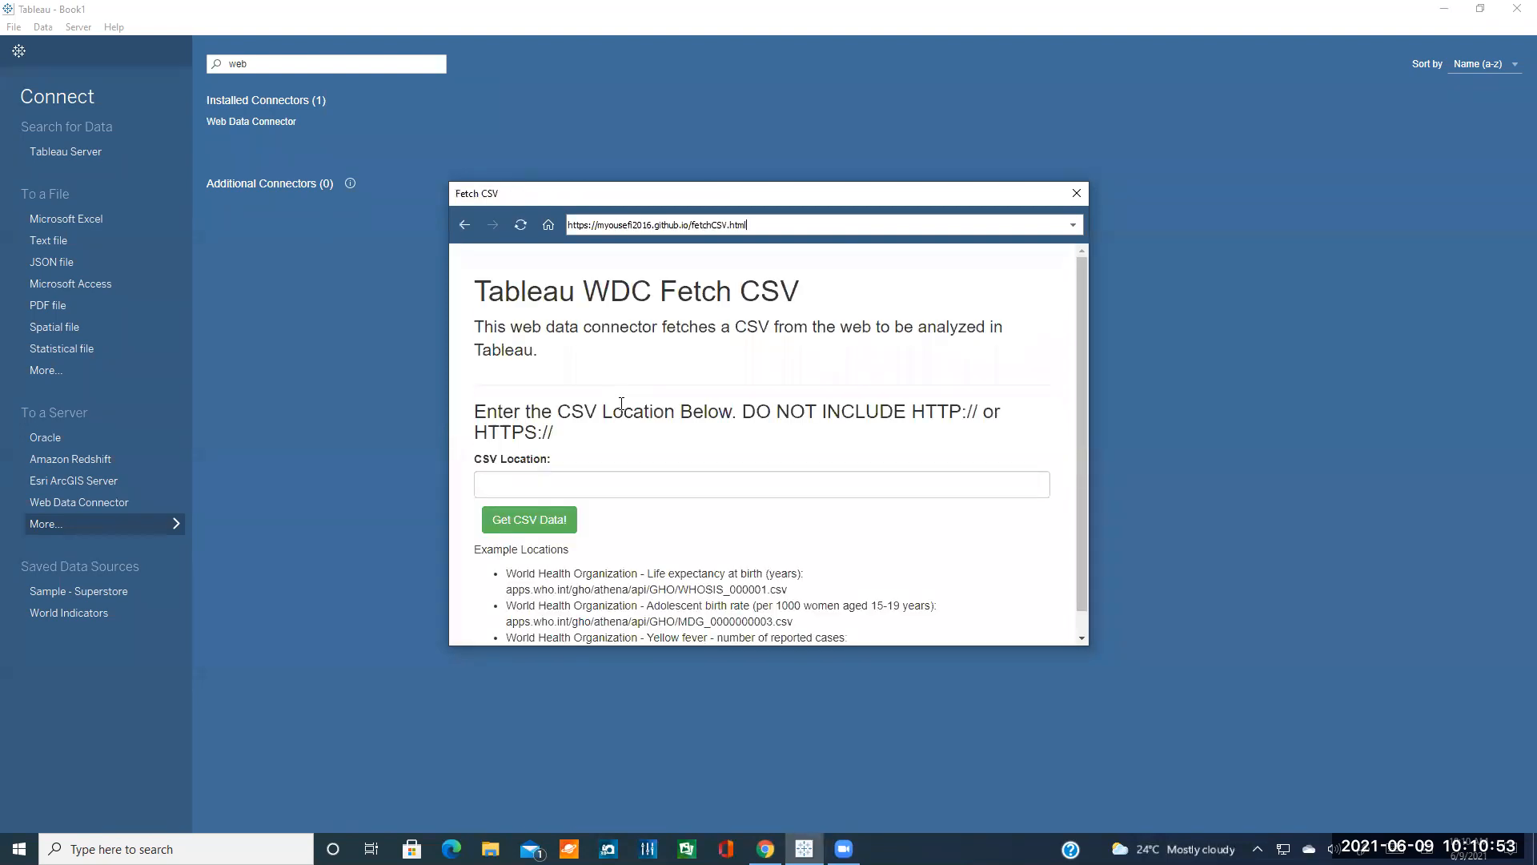
pyautogui.click(654, 480)
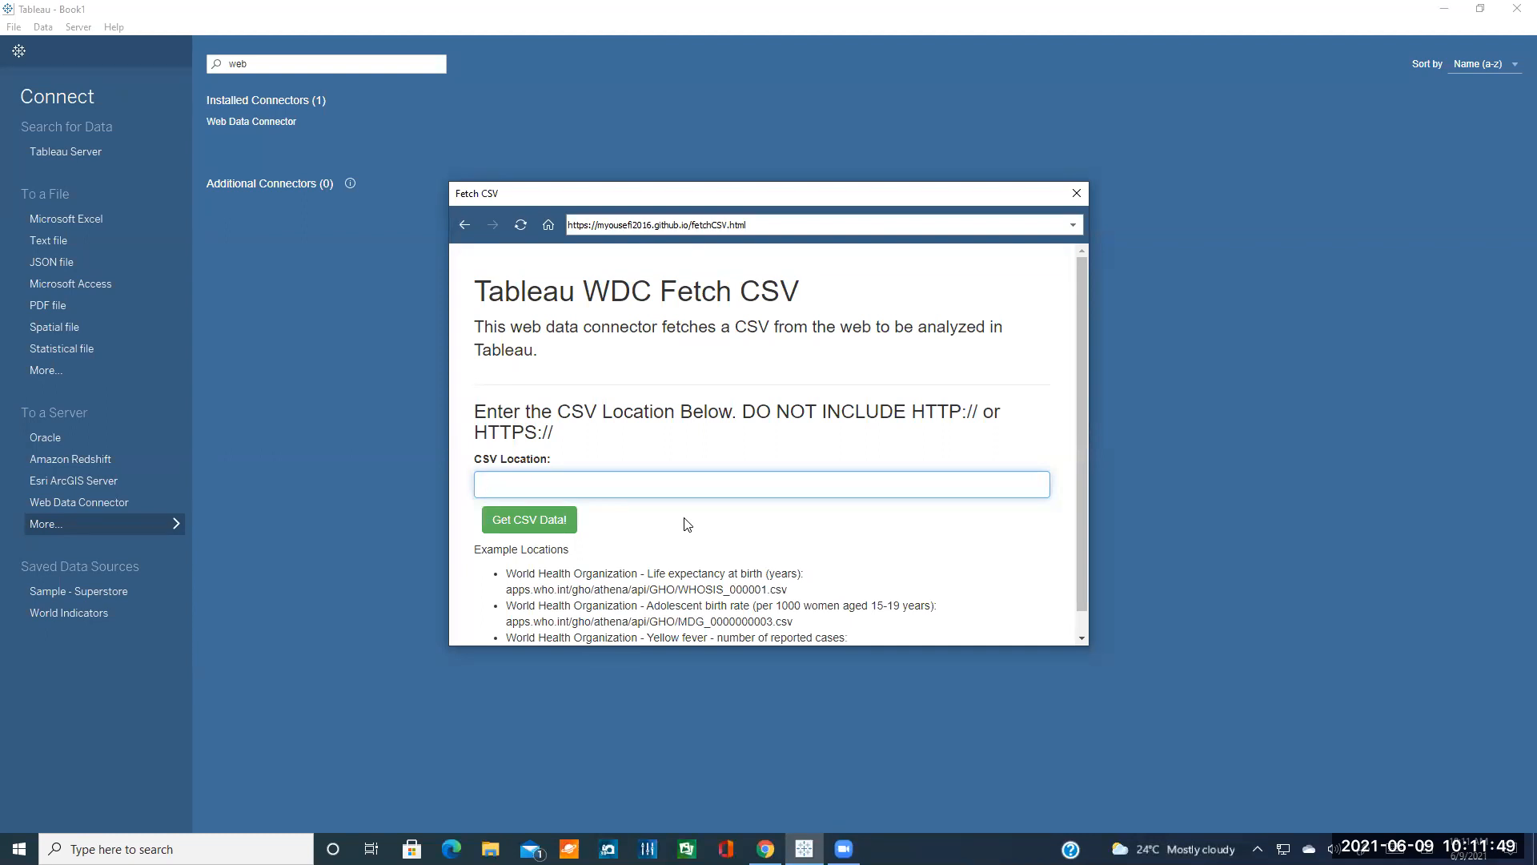
pyautogui.click(983, 117)
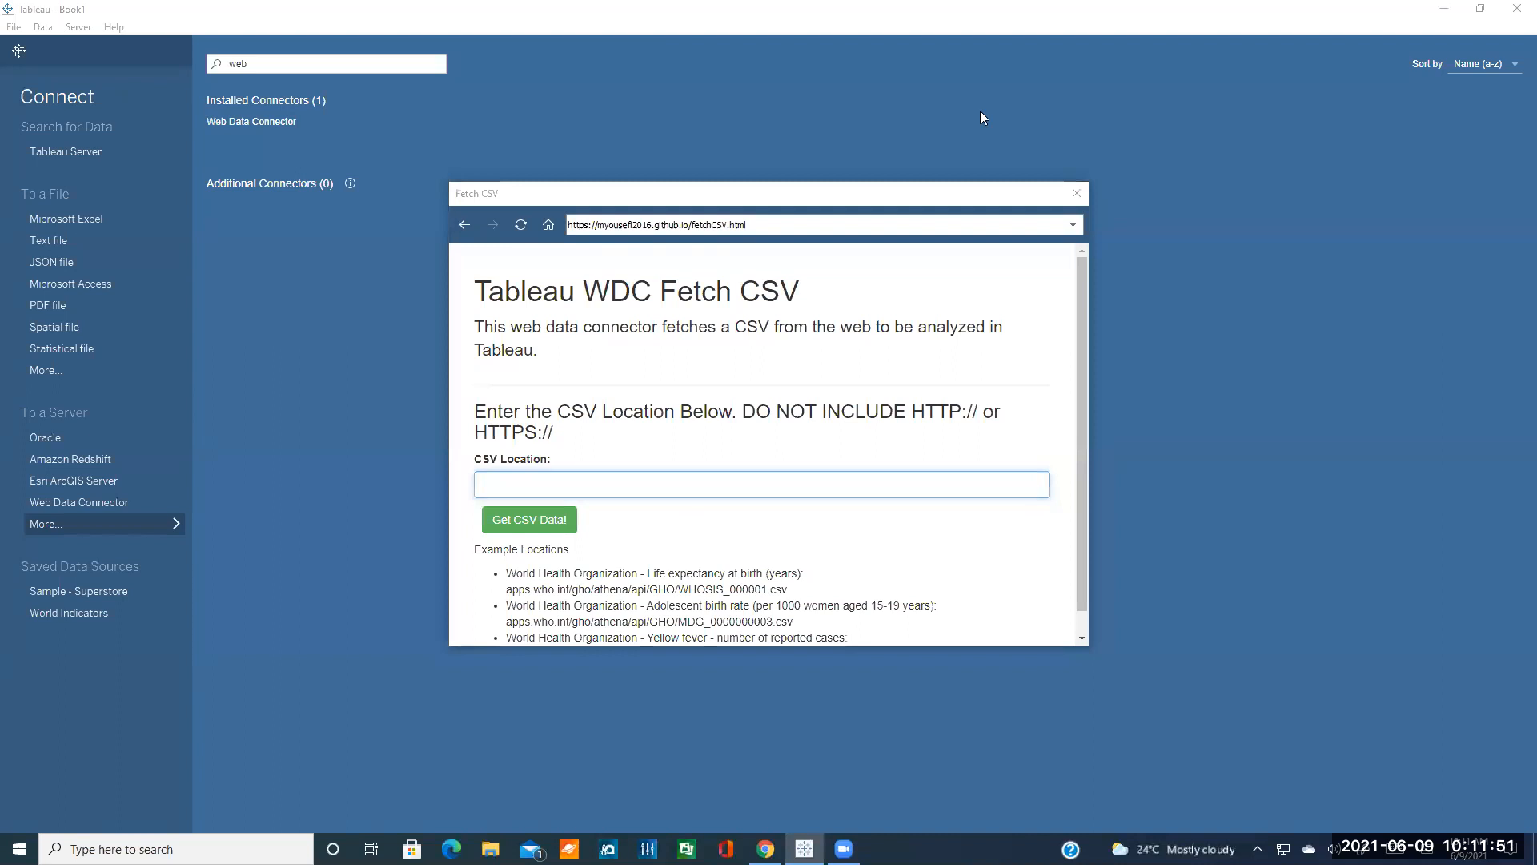
pyautogui.click(856, 492)
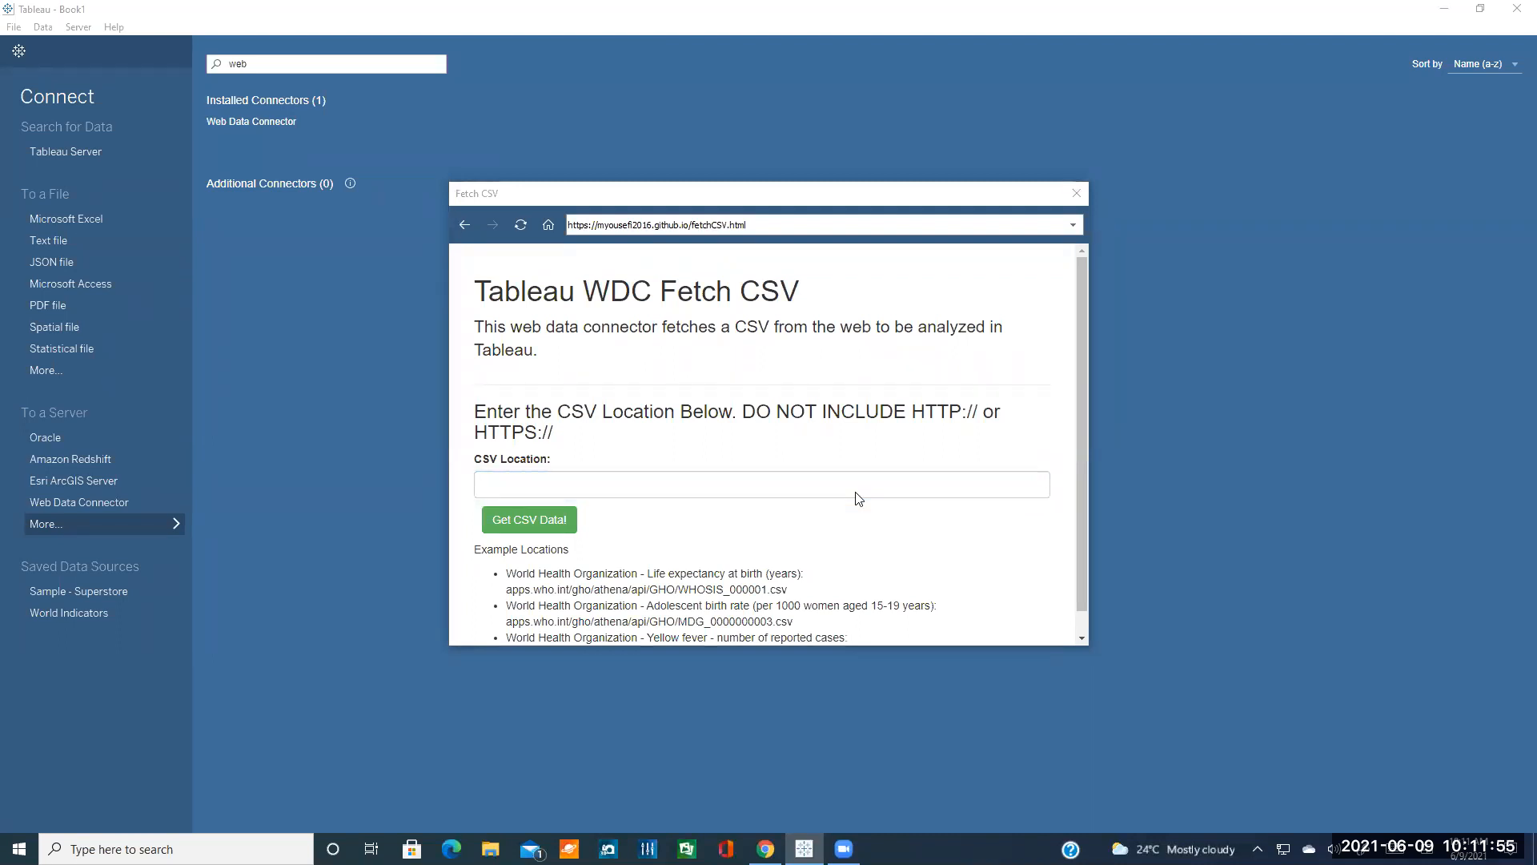
pyautogui.click(811, 485)
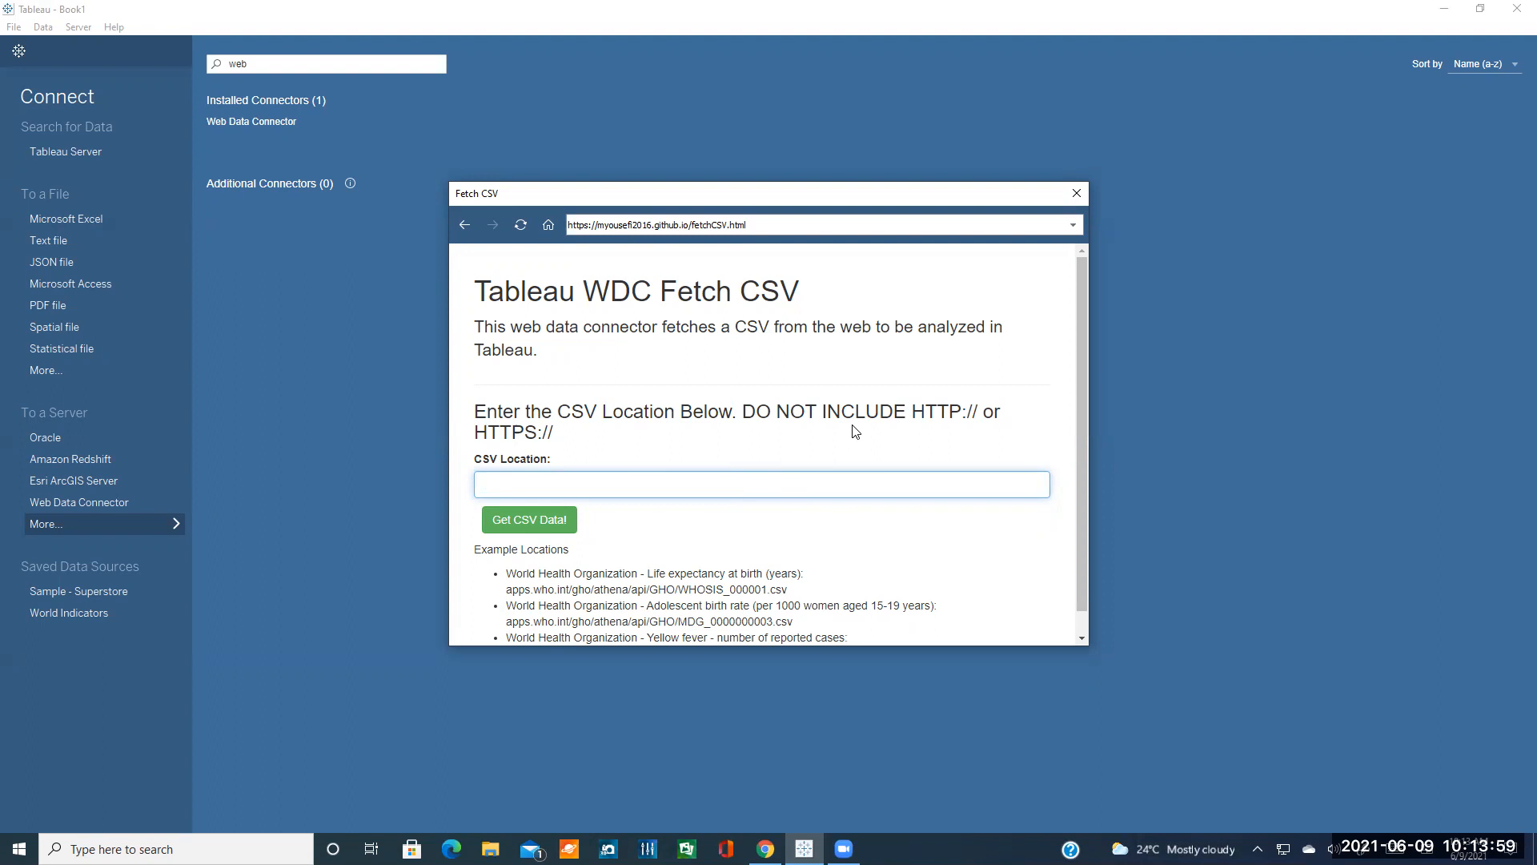
pyautogui.click(967, 221)
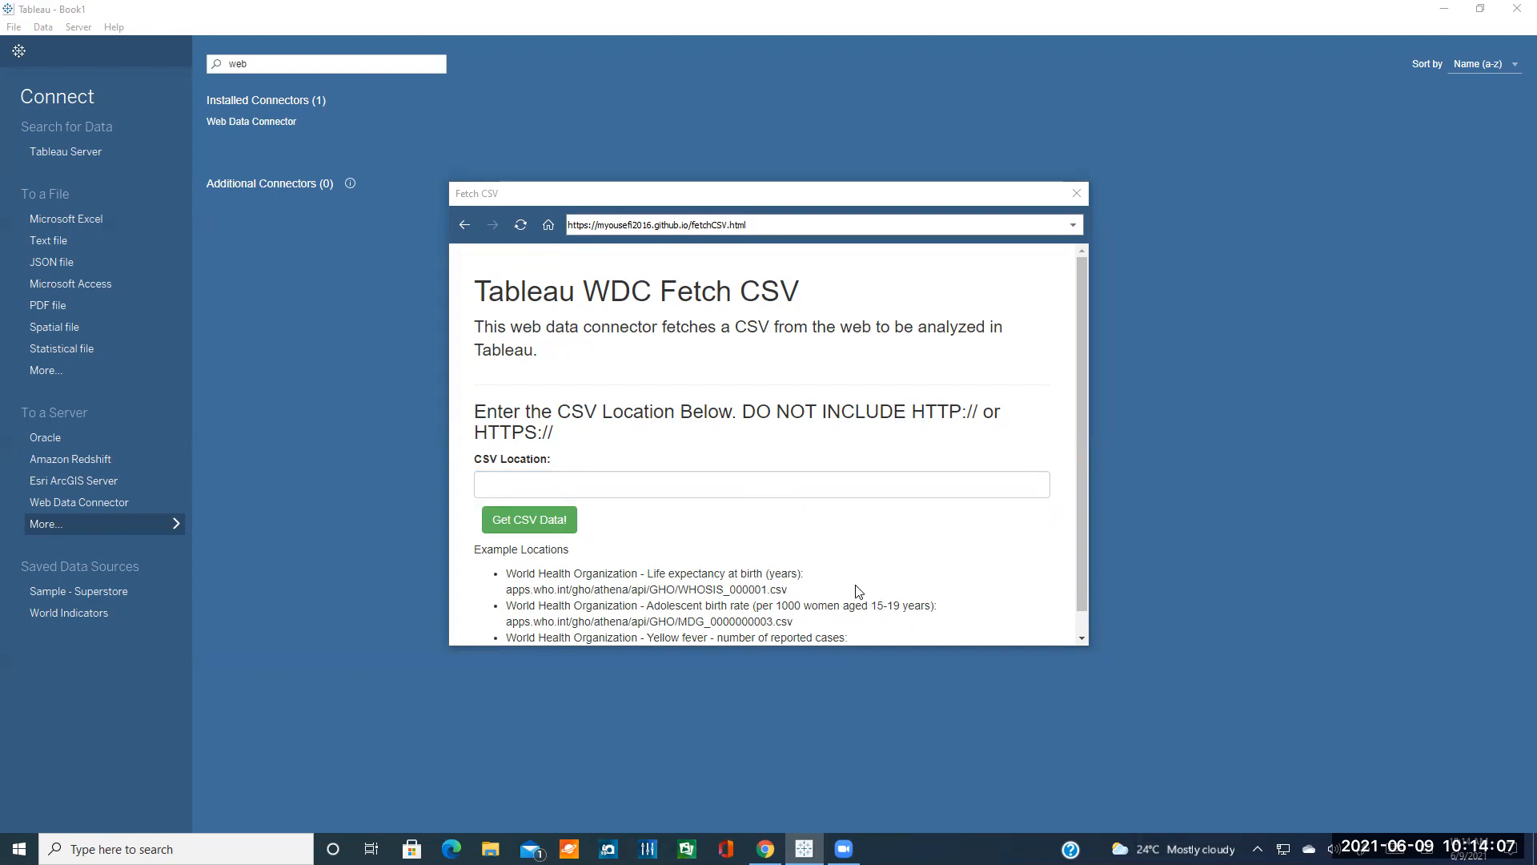
# - Return to the workshop page in Chrome and copy the us-counties.csv file address again
pyautogui.click(765, 848)
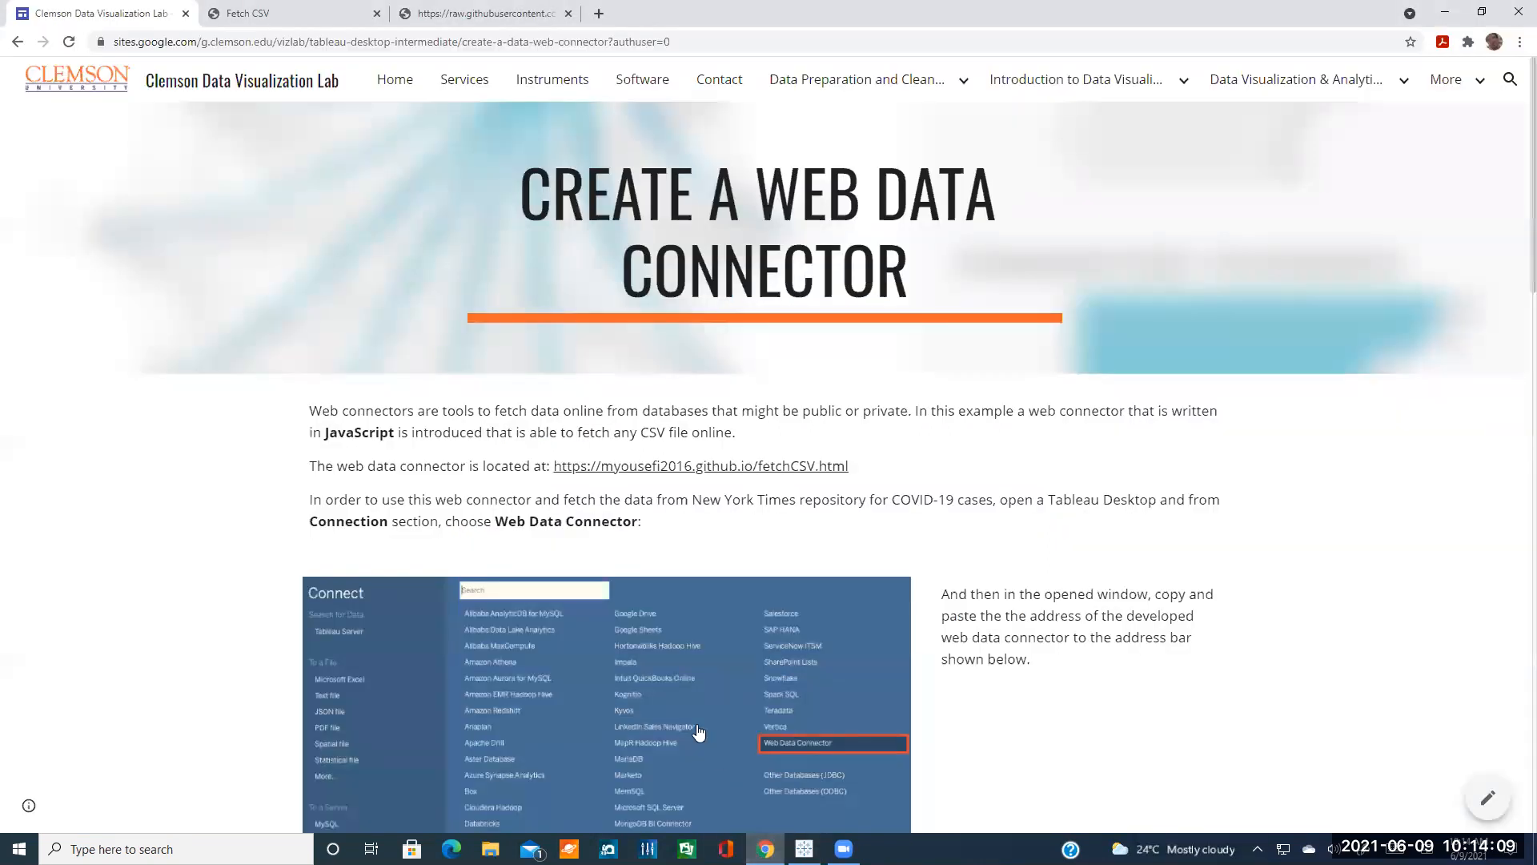
pyautogui.scroll(-8, 698, 731)
pyautogui.moveTo(963, 472); pyautogui.dragTo(442, 468)
pyautogui.hotkey('ctrl', 'c')
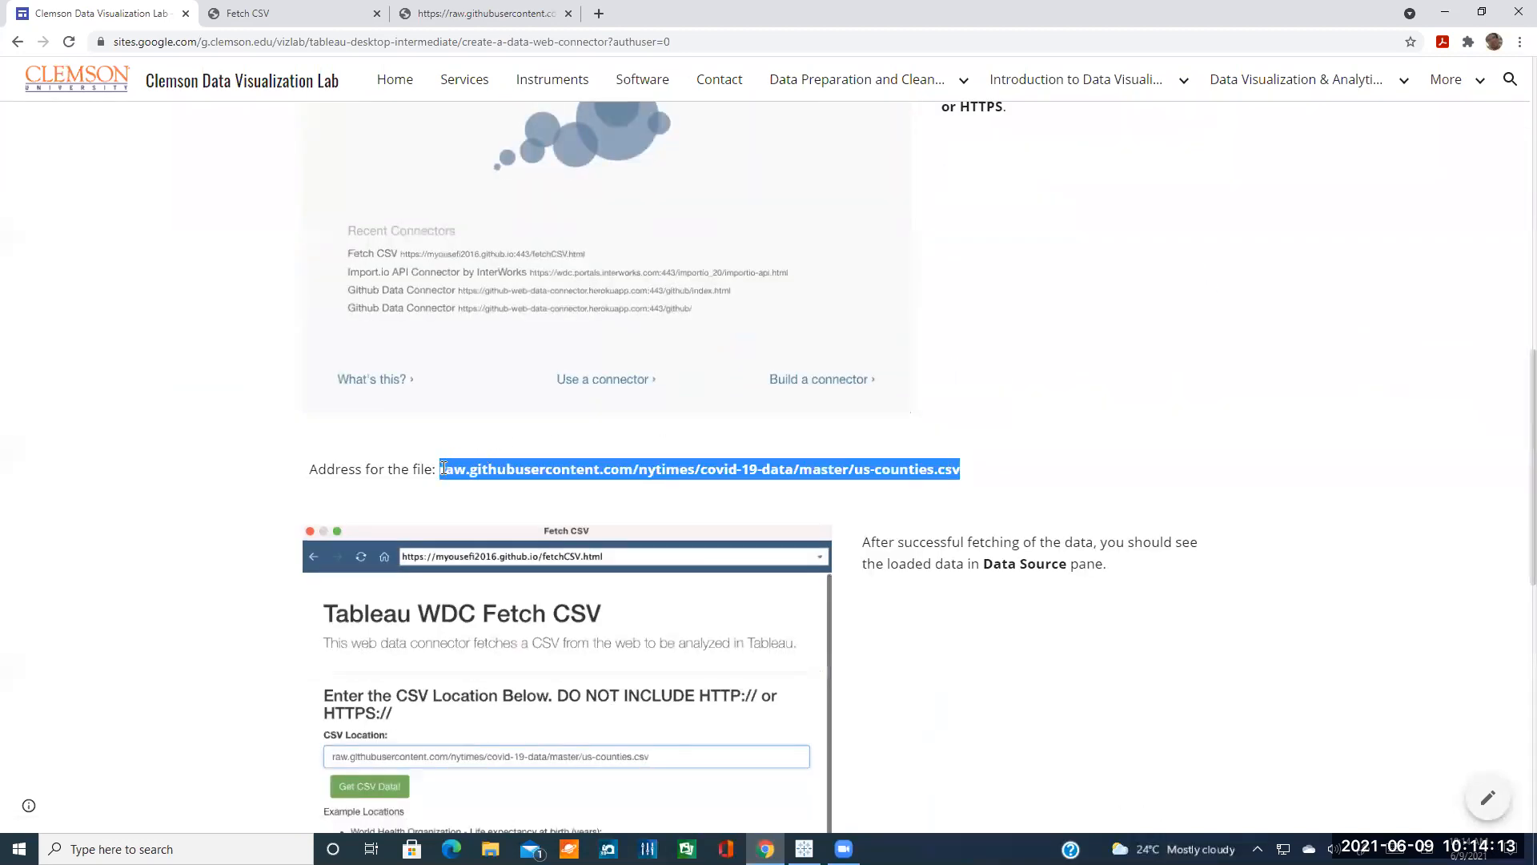
pyautogui.click(687, 490)
pyautogui.click(915, 85)
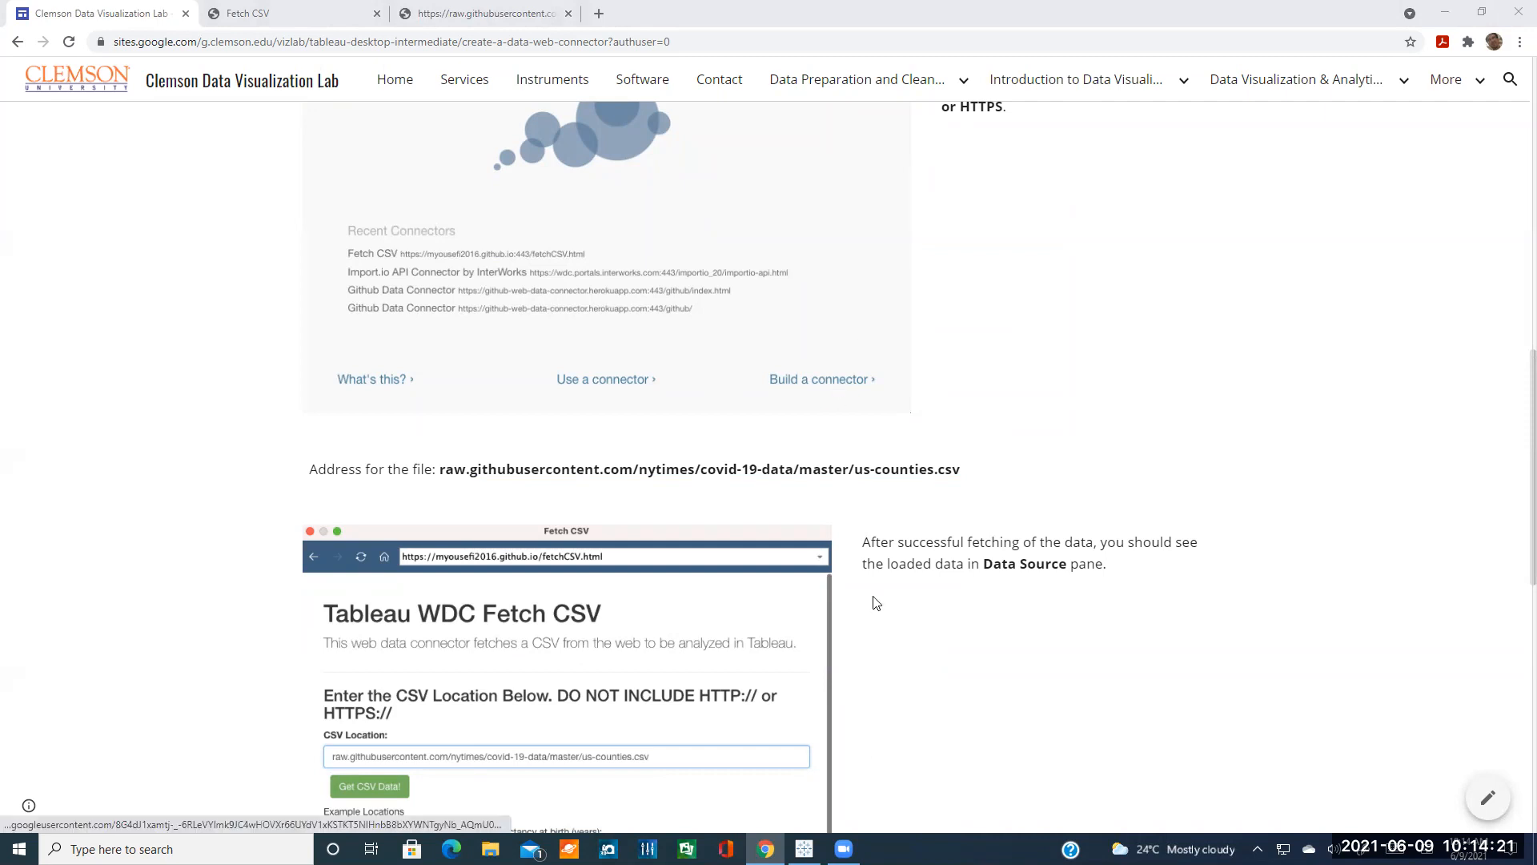
# - Switch to Tableau, set the CSV location to raw.githubusercontent.com/nytimes/covid-19-data/master/us-counties.csv and fetch the CSV data
pyautogui.click(804, 849)
pyautogui.hotkey('ctrl', 'v')
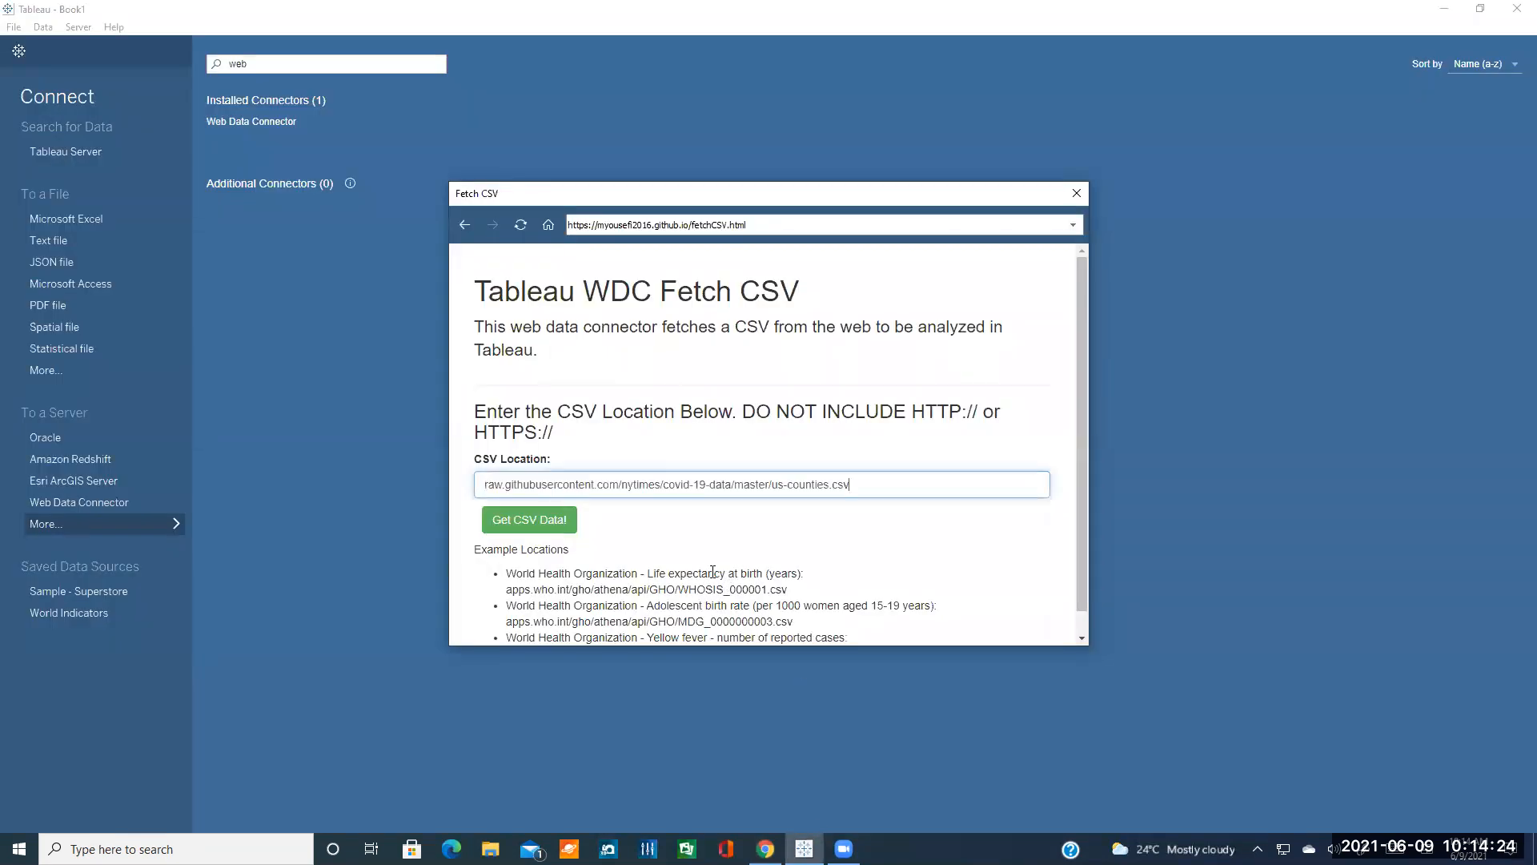
pyautogui.click(541, 522)
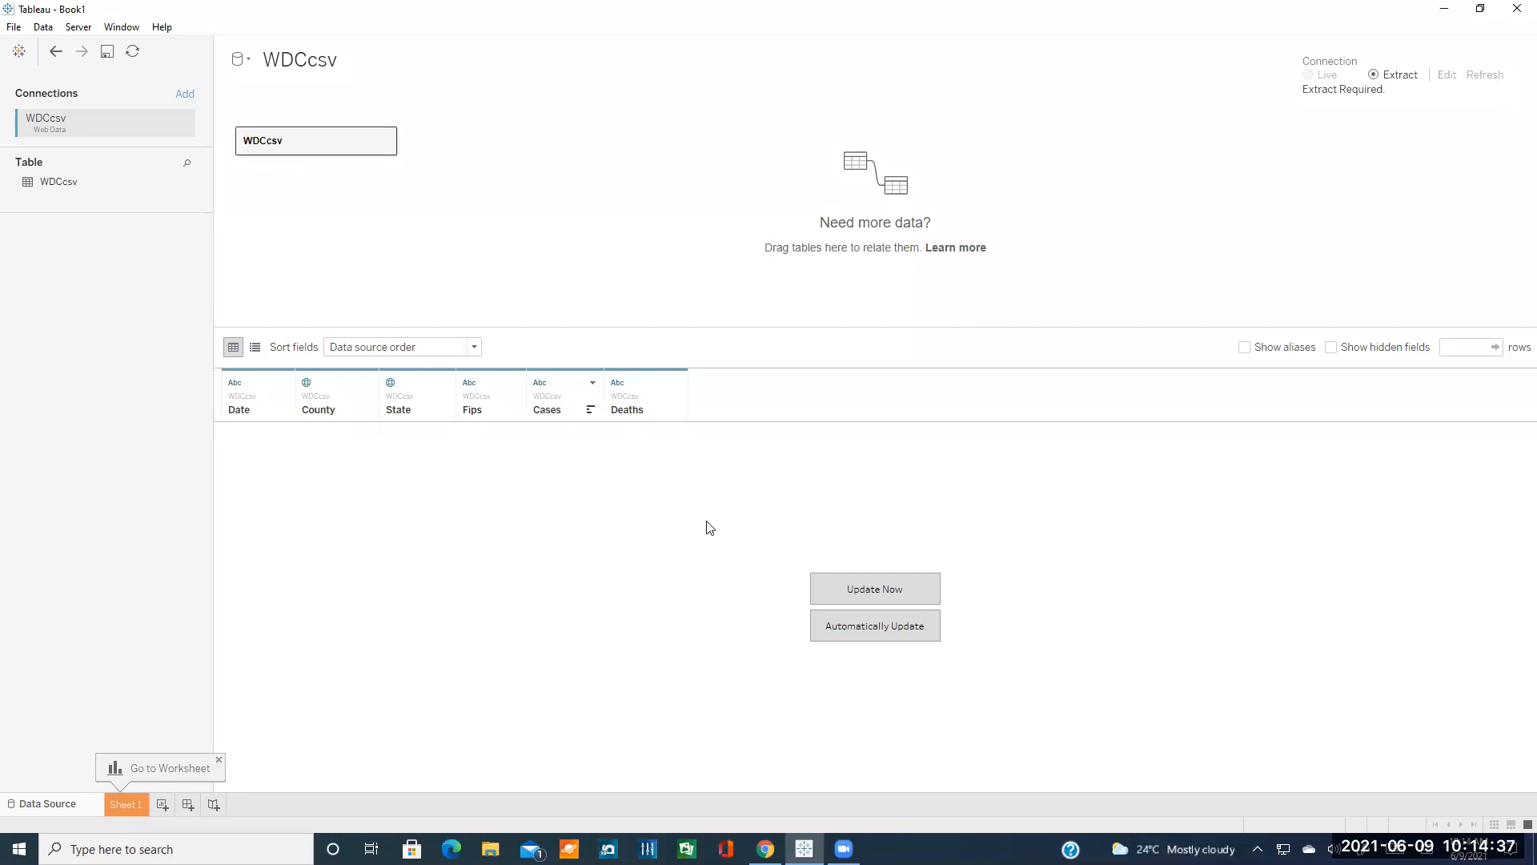
# - Update the WDCcsv table preview on the data source page and look through the loaded rows
pyautogui.click(890, 591)
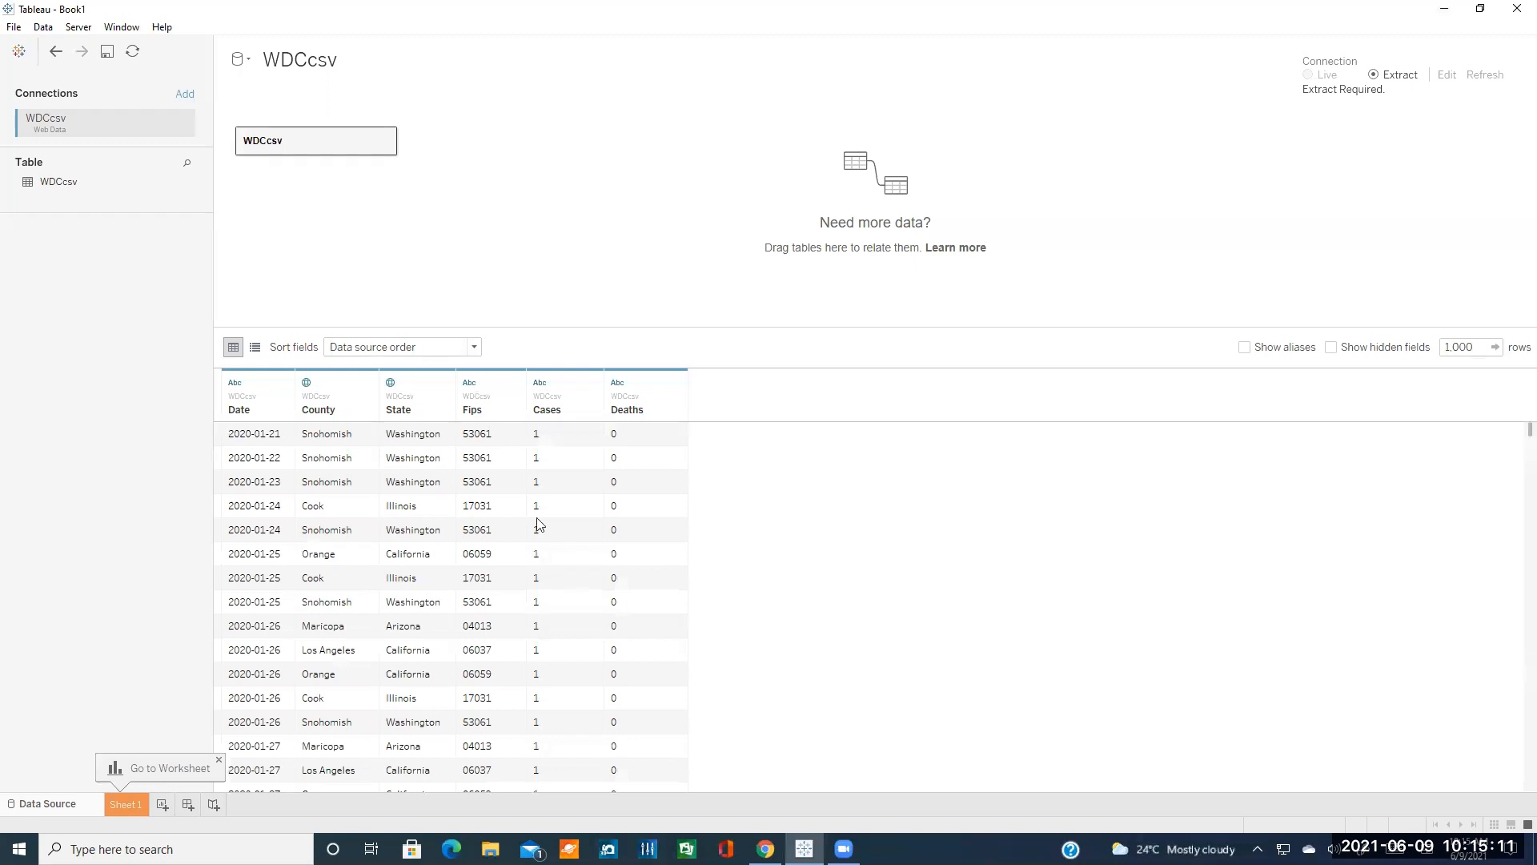
pyautogui.scroll(-3, 504, 476)
pyautogui.scroll(3, 513, 501)
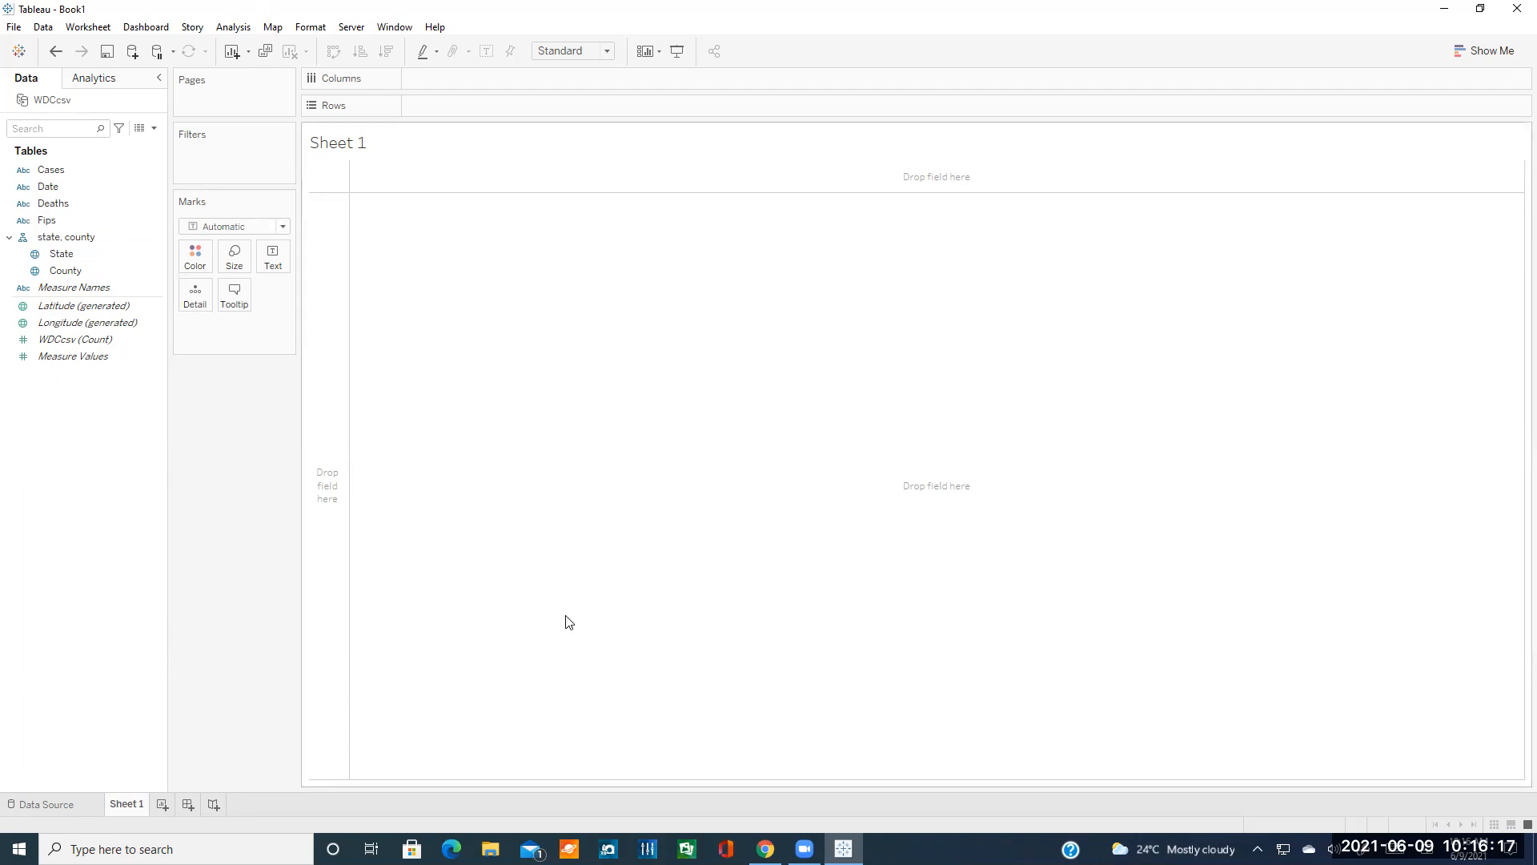
# - Return to the WDCcsv data source page, then switch to Chrome and examine the workshop page's data-fetching instructions
pyautogui.click(63, 806)
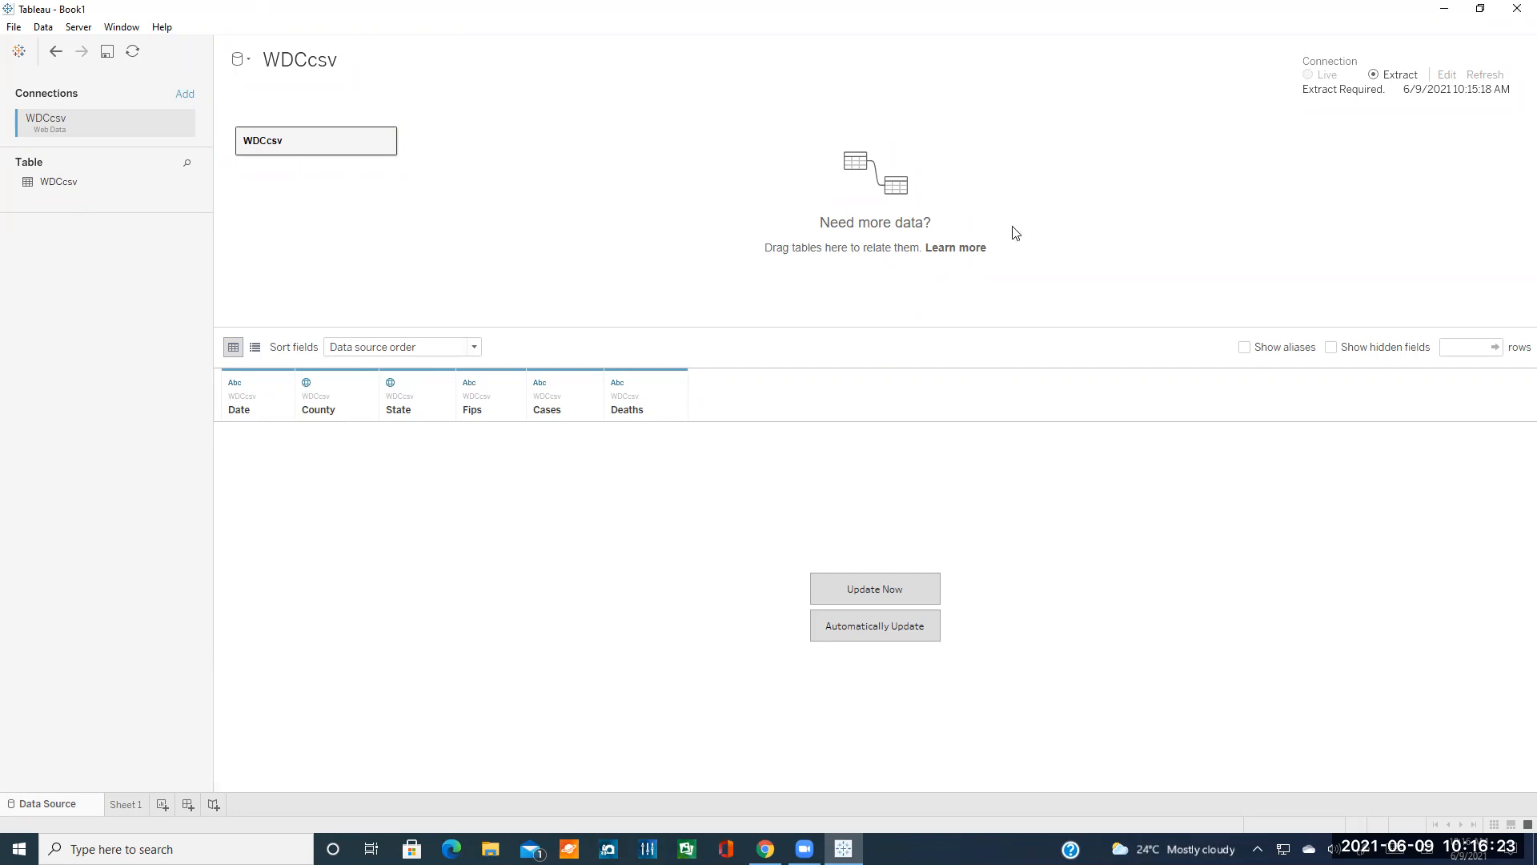
pyautogui.click(766, 849)
pyautogui.scroll(-6, 782, 559)
pyautogui.scroll(-3, 785, 558)
pyautogui.scroll(10, 809, 548)
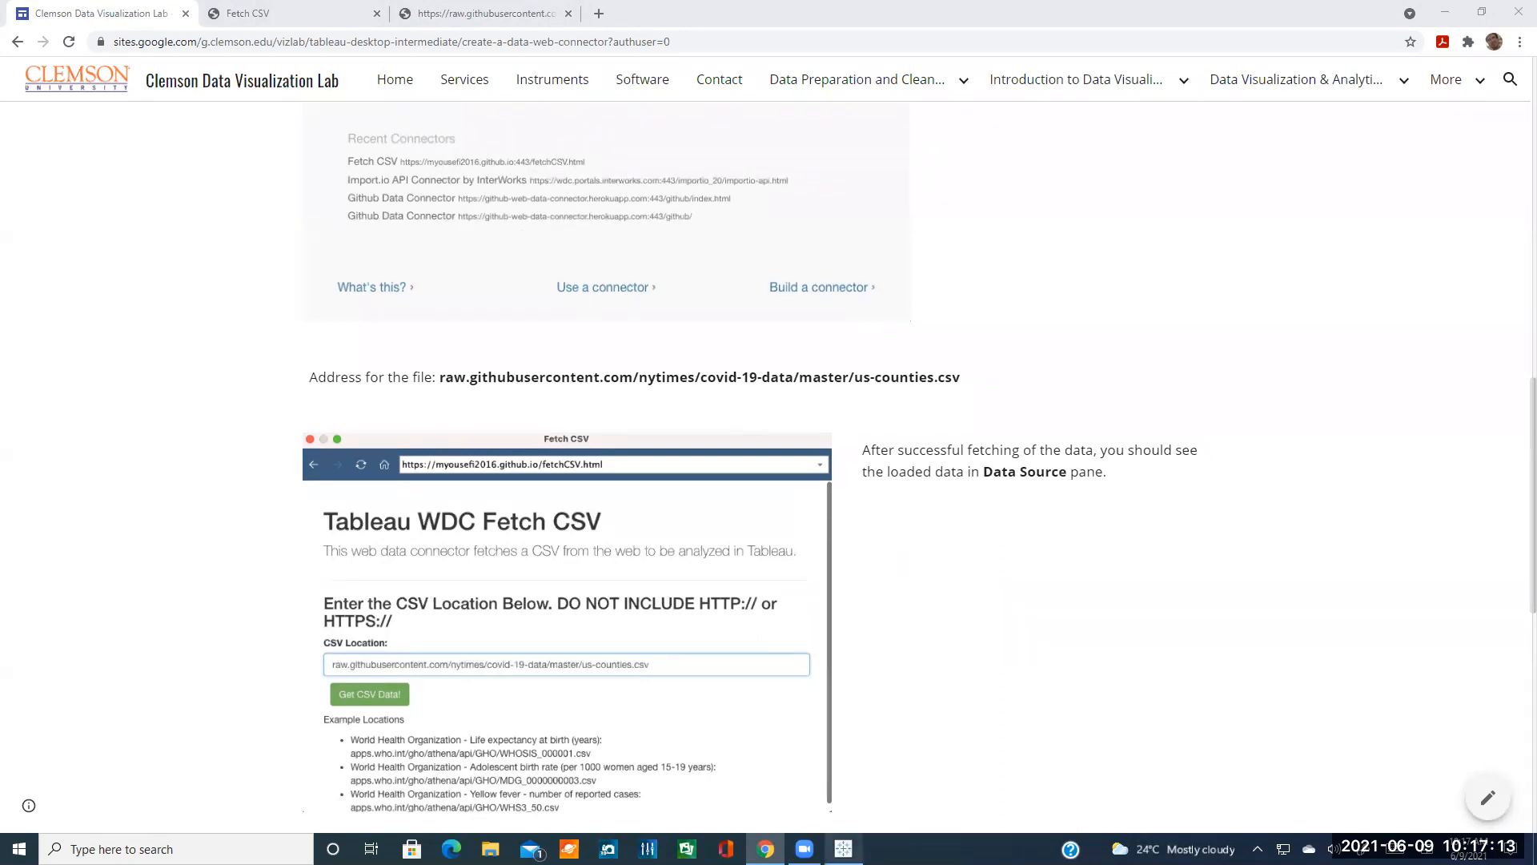
# - Switch to Tableau, search Windows for "tab", and open a second Tableau 2021.1 window, maximized
pyautogui.click(841, 847)
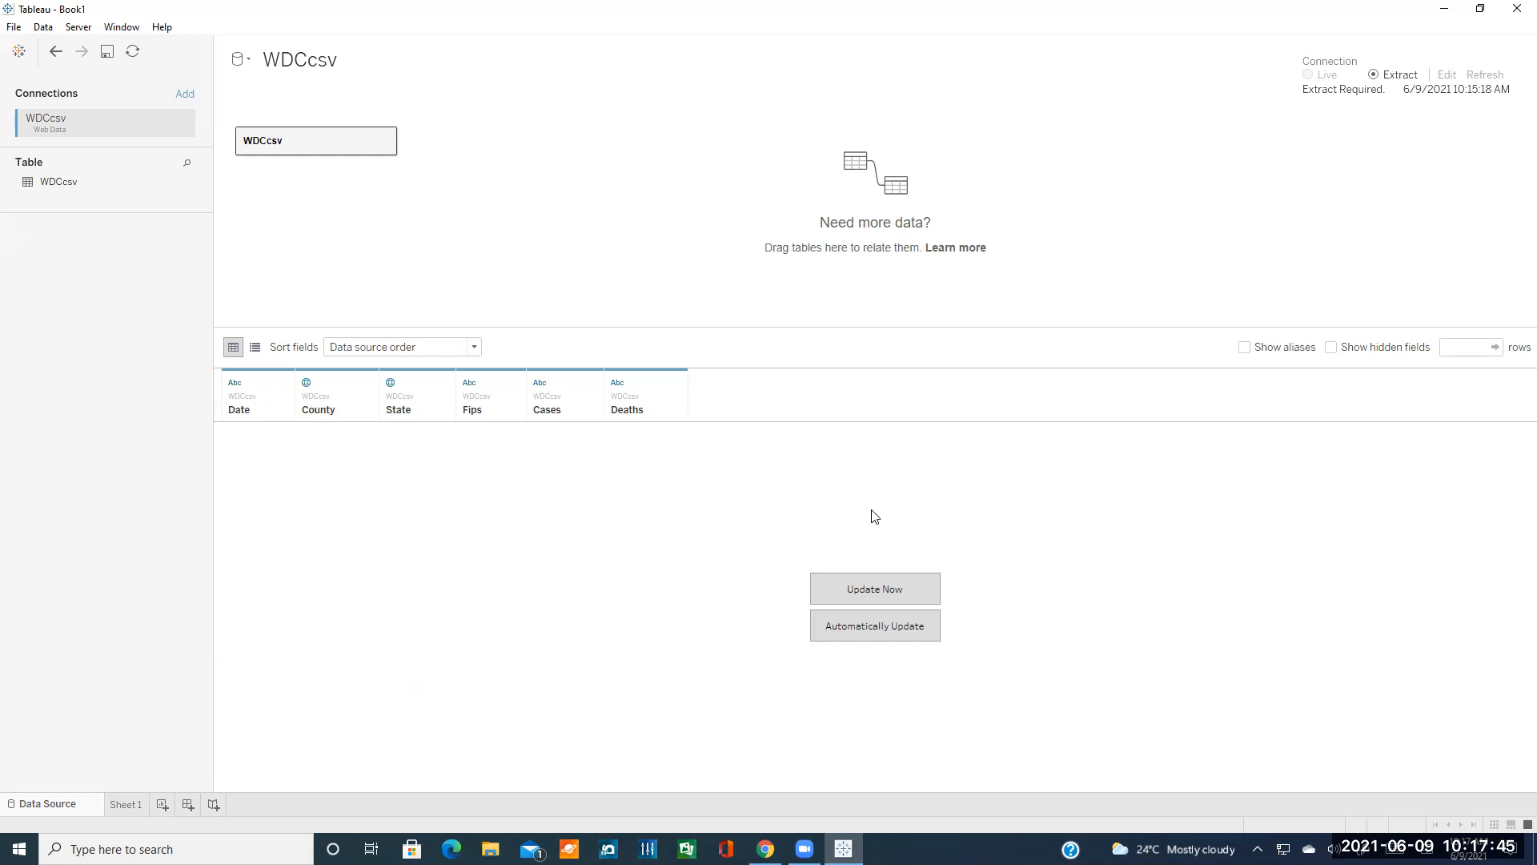
pyautogui.click(172, 849)
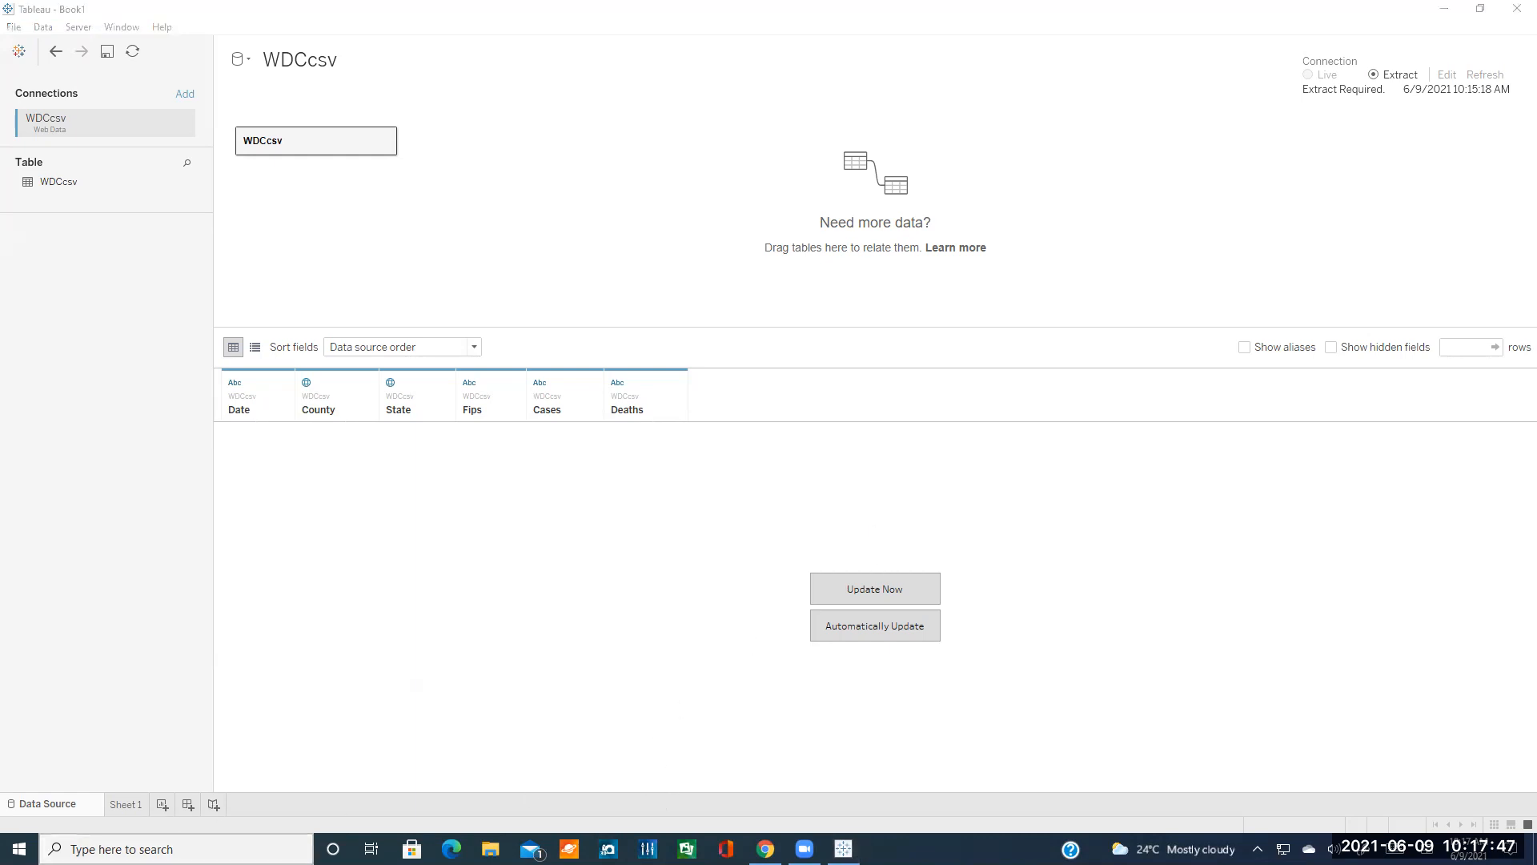
pyautogui.write('tab')
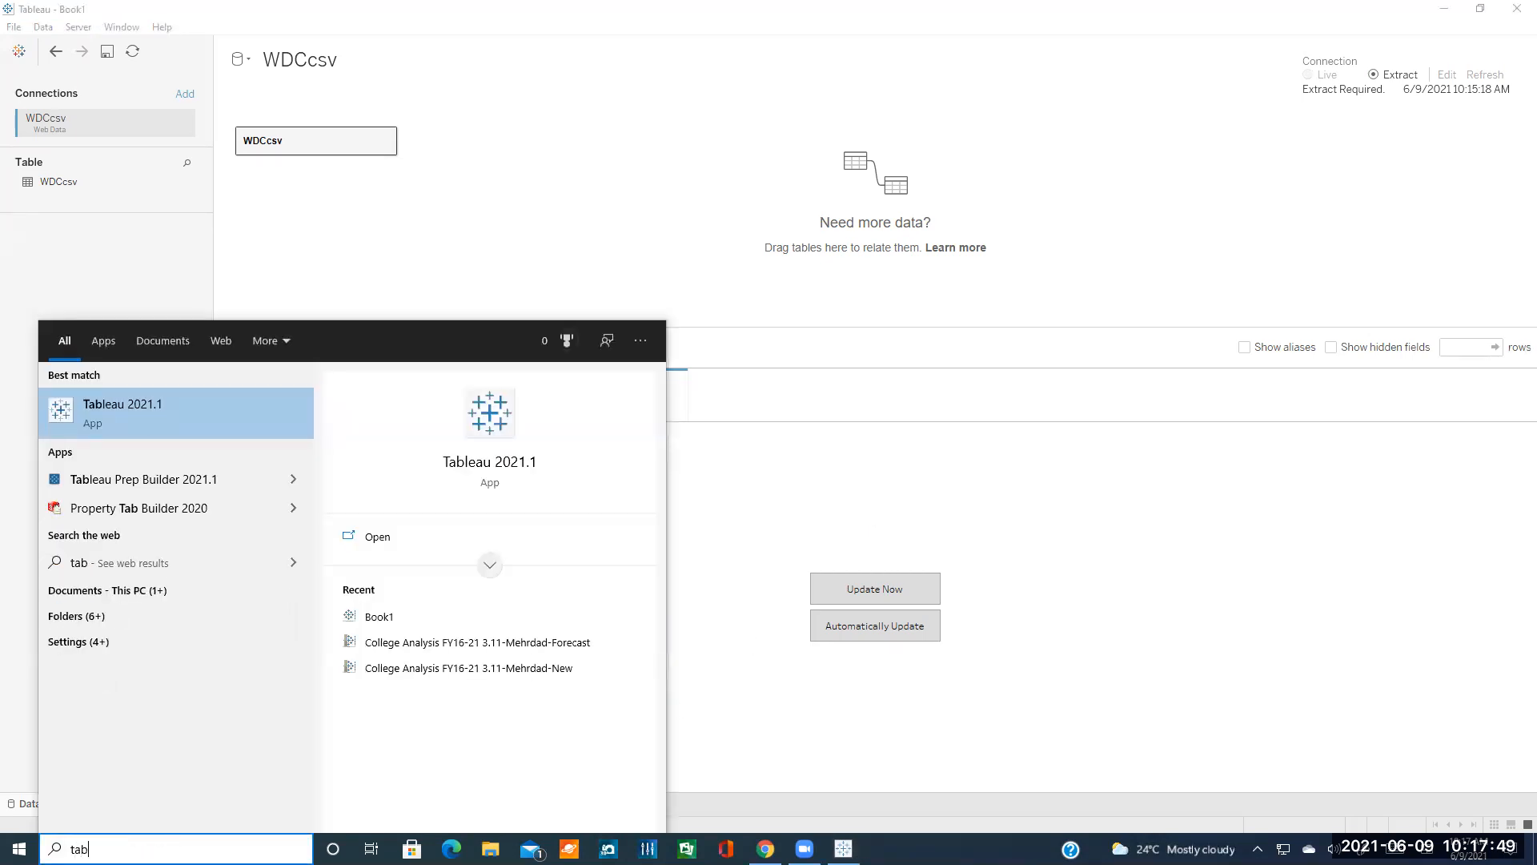
pyautogui.click(163, 410)
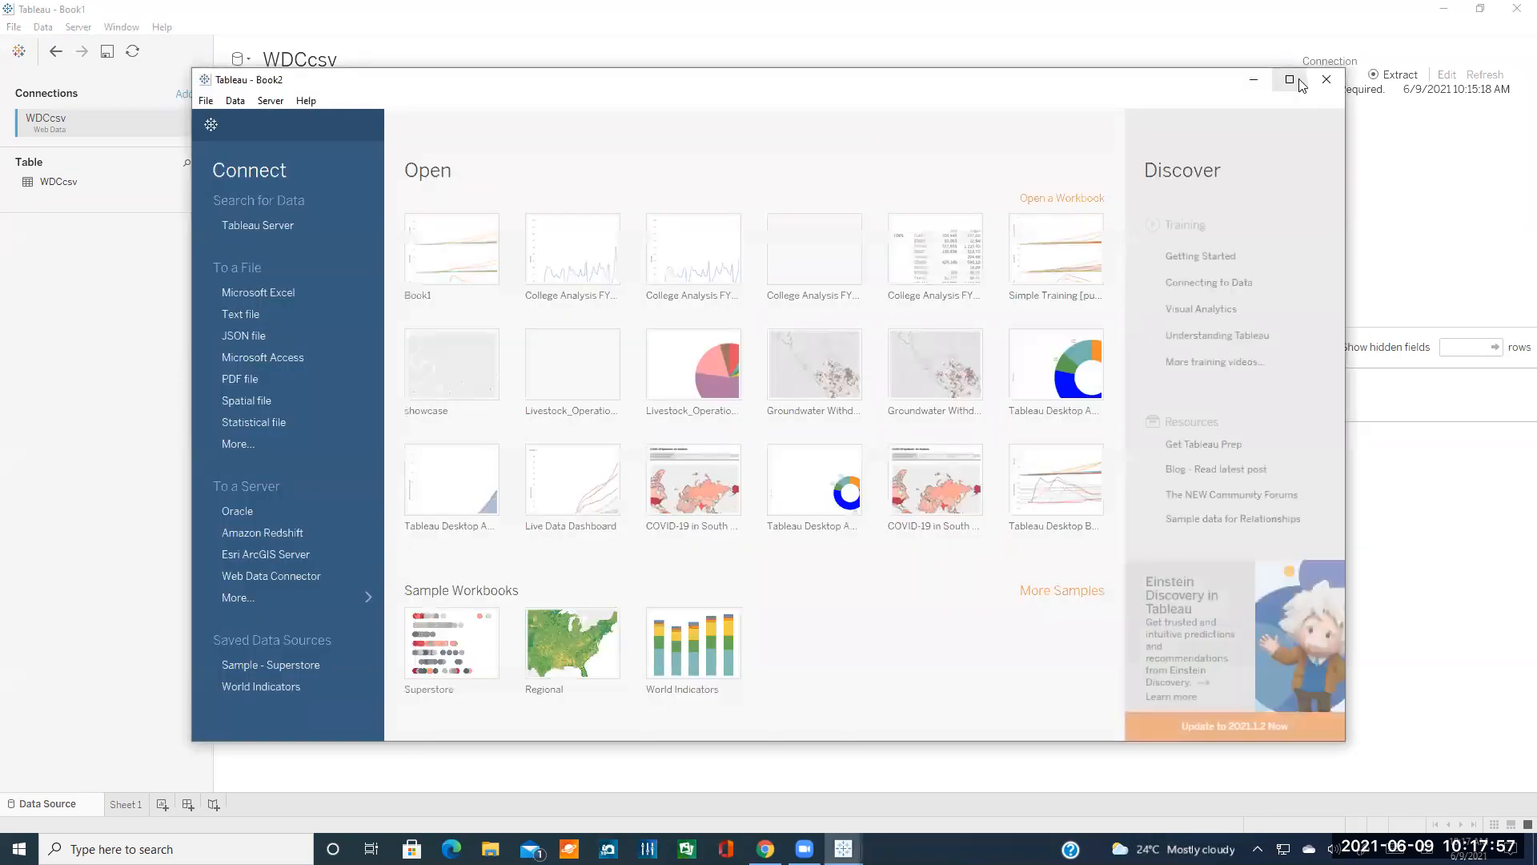
pyautogui.click(1299, 82)
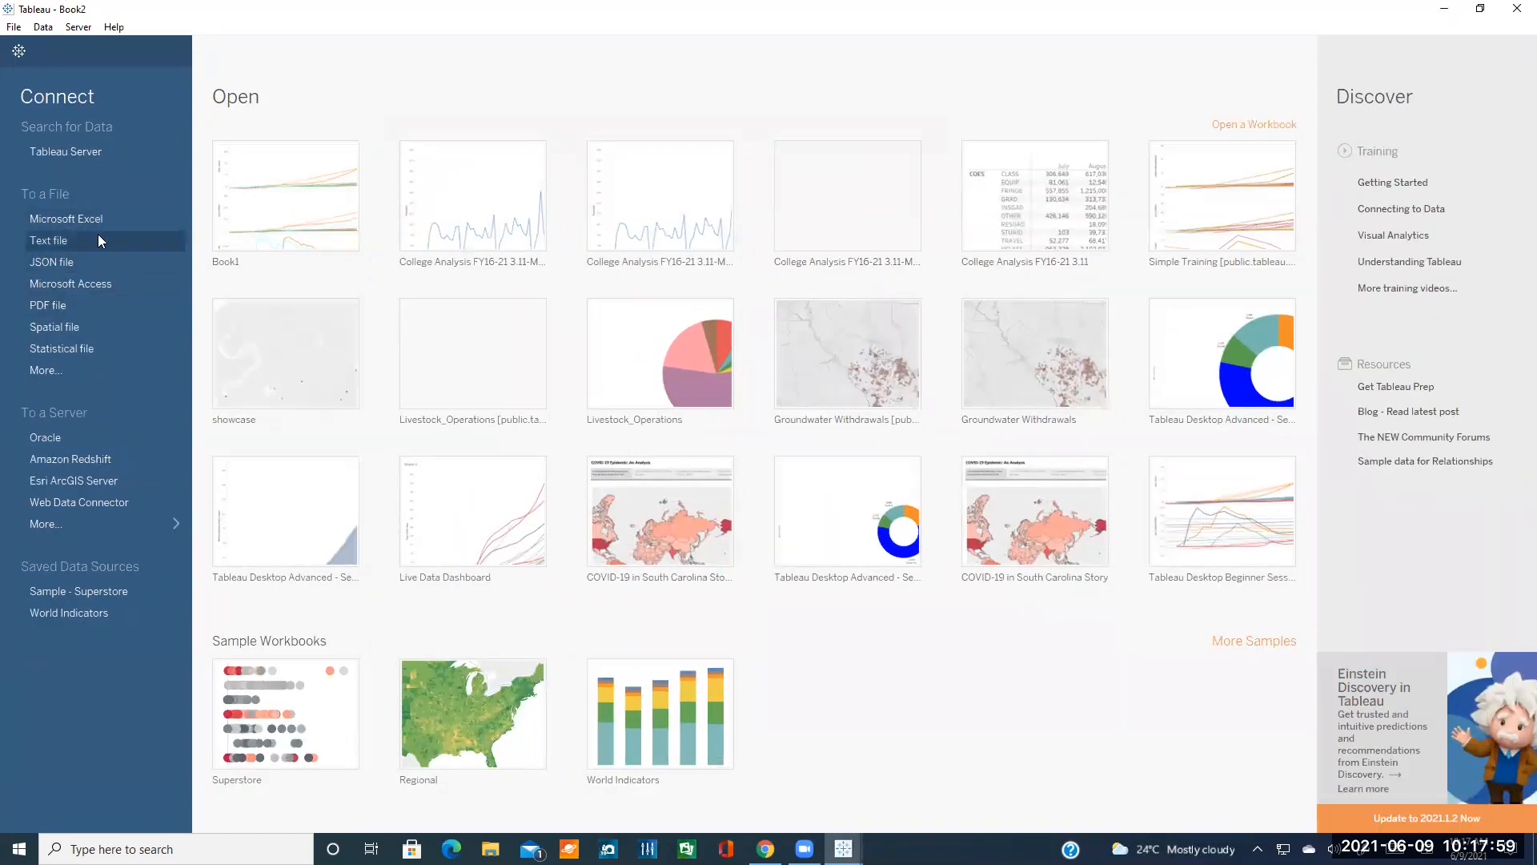
# - Connect to the text file sc-counties (2) from the Downloads folder as the data source
pyautogui.click(56, 239)
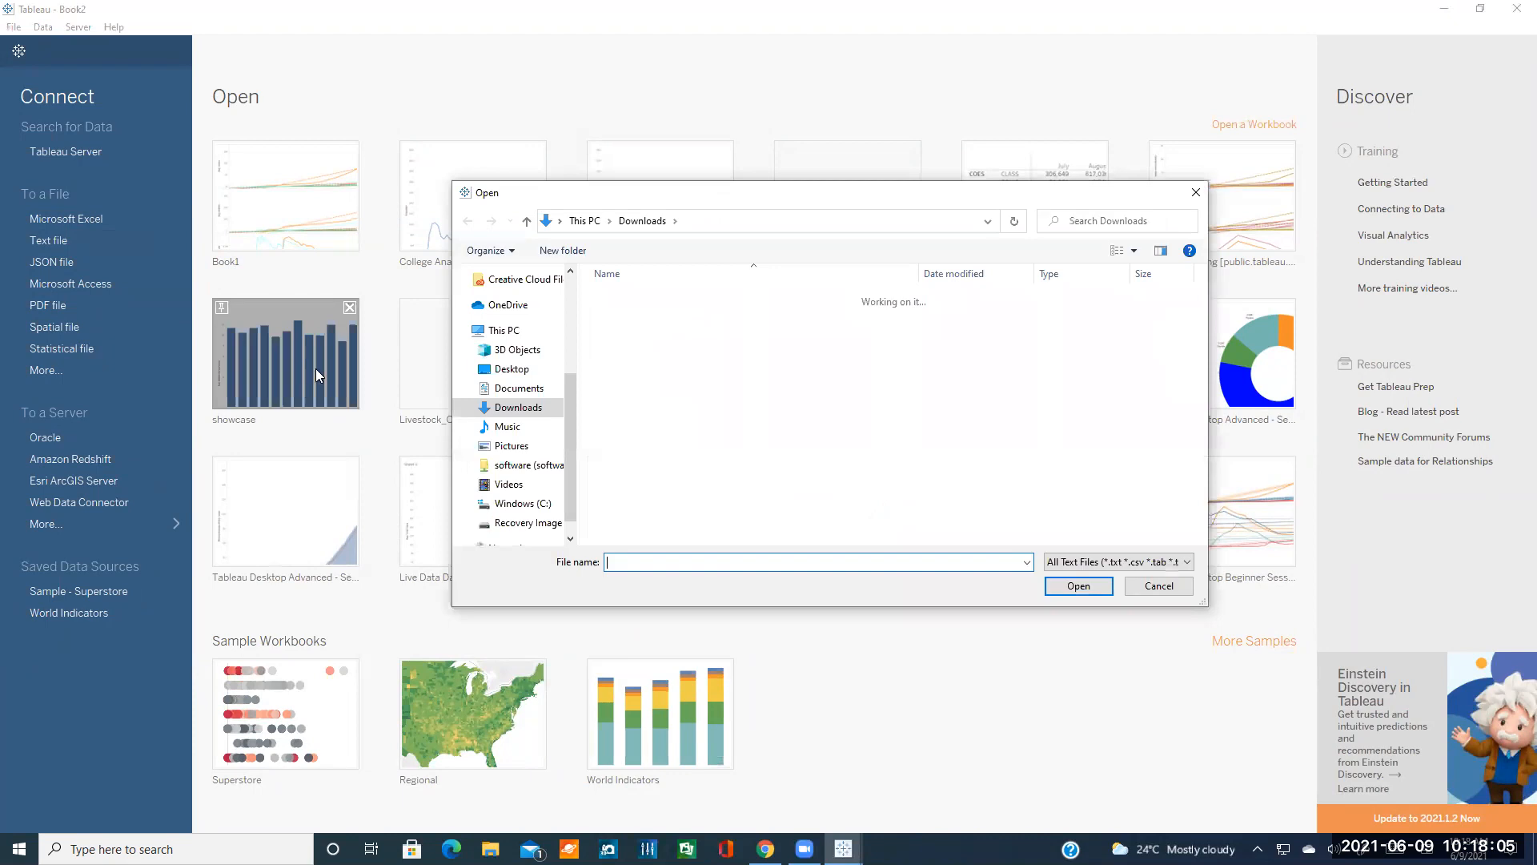
pyautogui.scroll(-2, 743, 450)
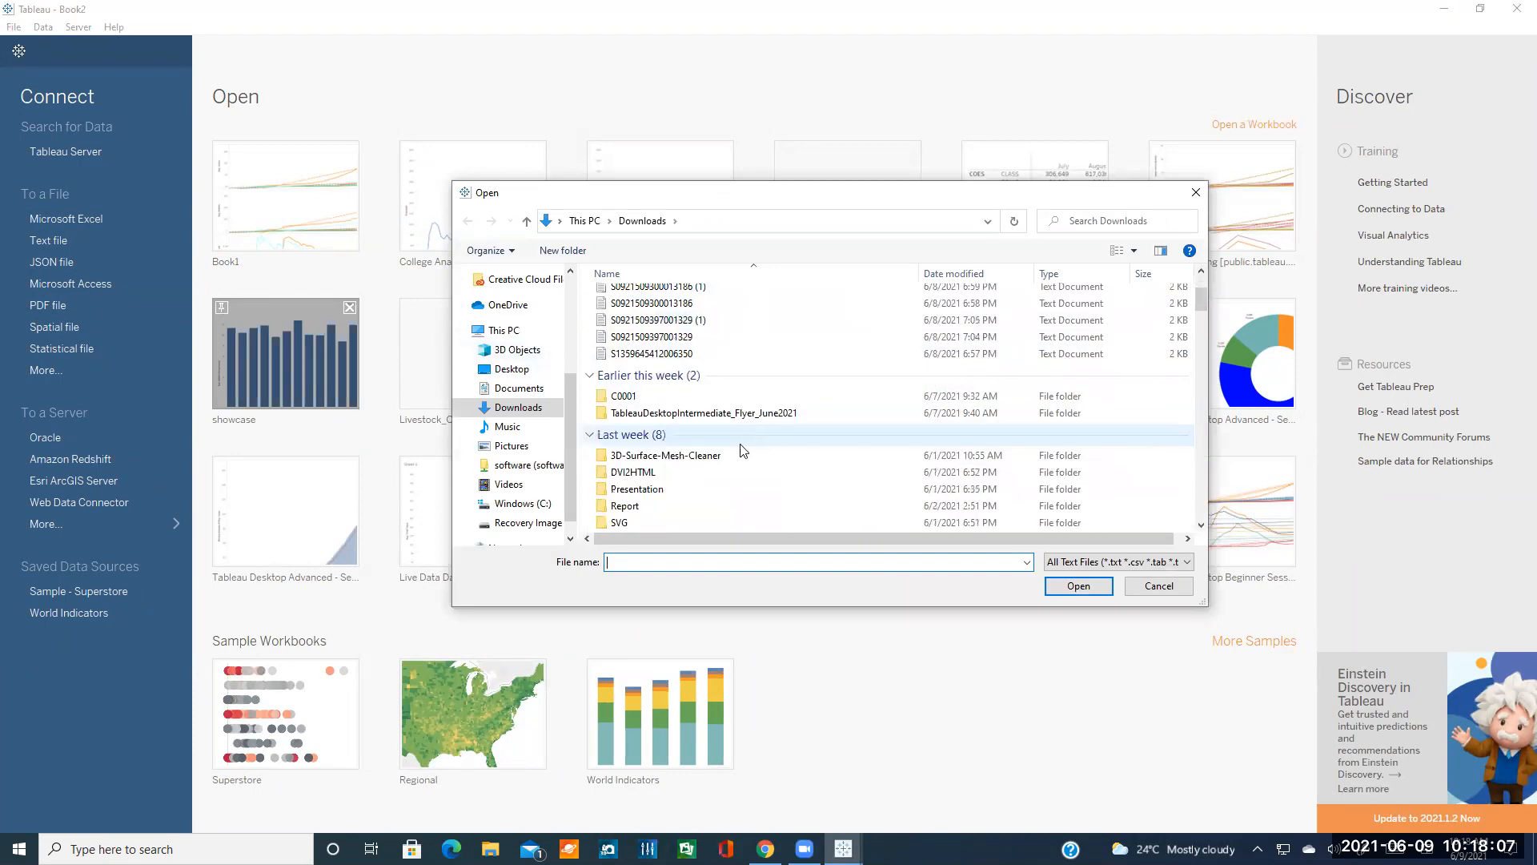
pyautogui.scroll(-3, 742, 447)
pyautogui.click(654, 400)
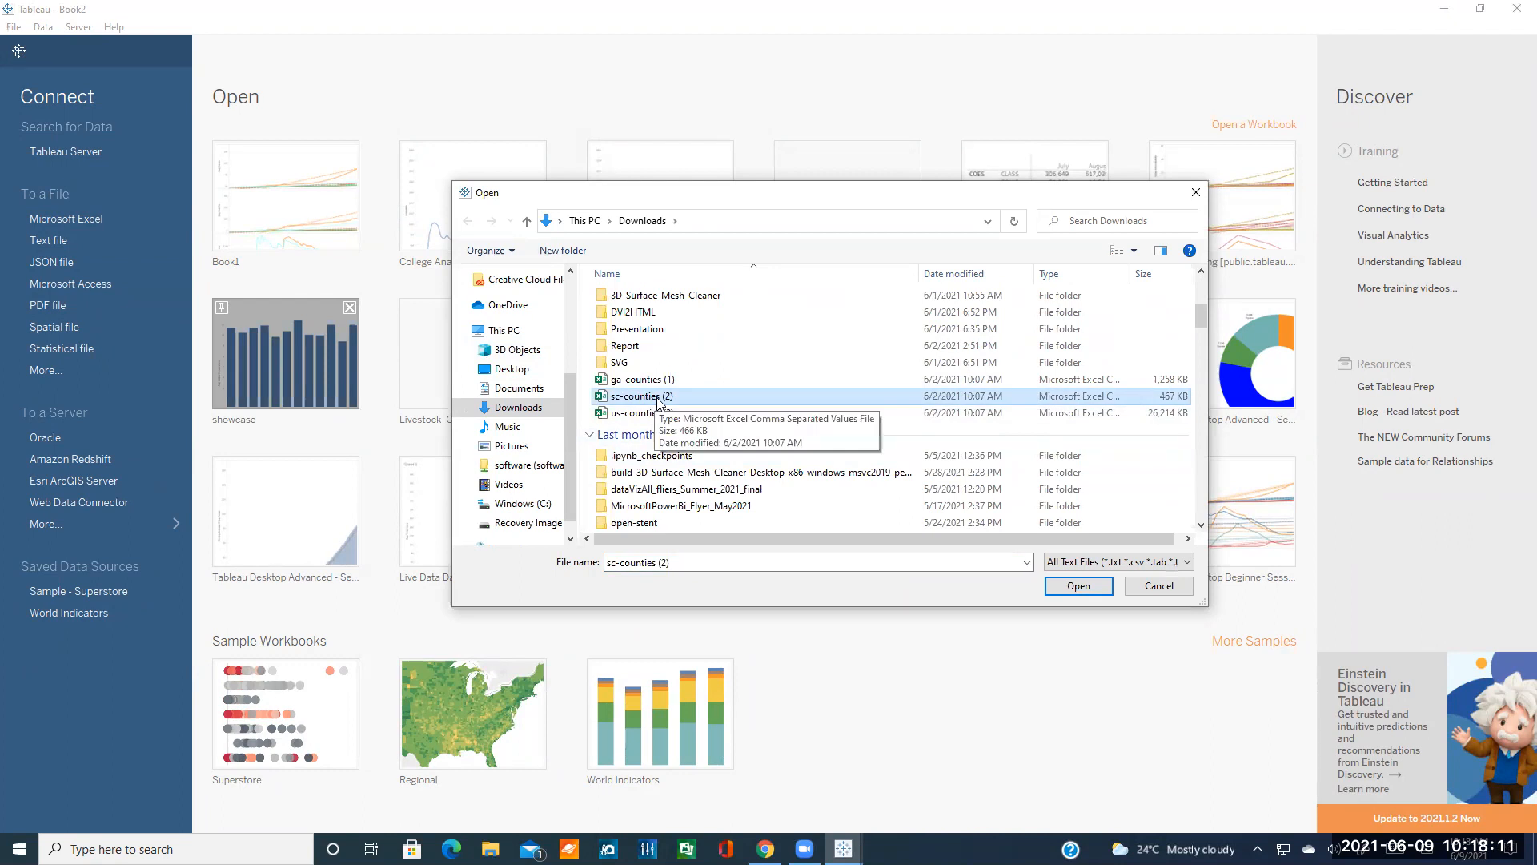
pyautogui.doubleClick(658, 398)
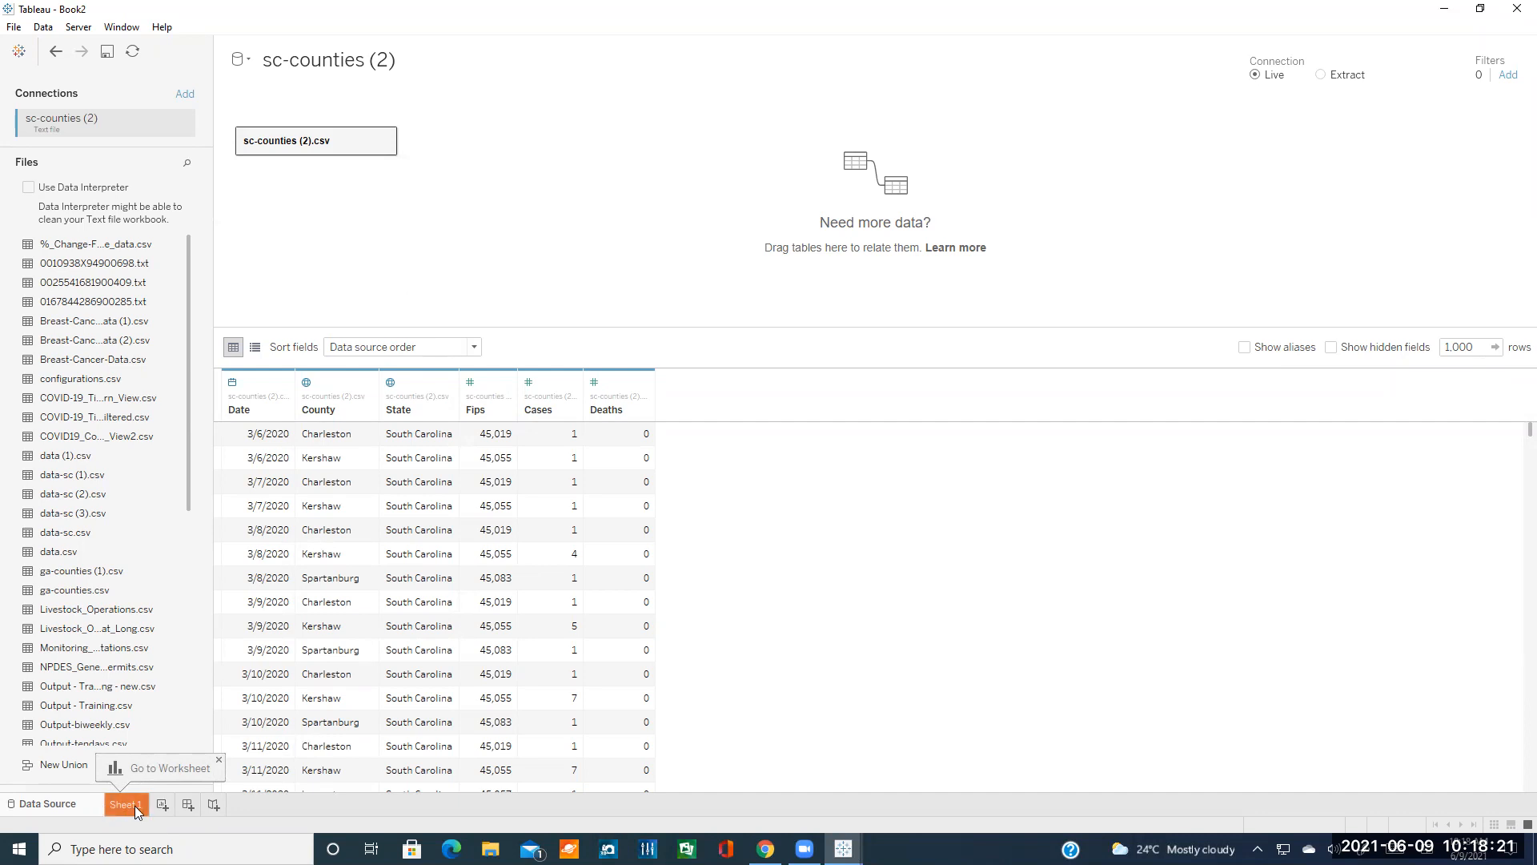
# - Switch to Chrome, open the workshop page Defining Subsets of Your Data and read the Dynamic Subsets instructions
pyautogui.click(765, 849)
pyautogui.scroll(-10, 828, 552)
pyautogui.click(1150, 737)
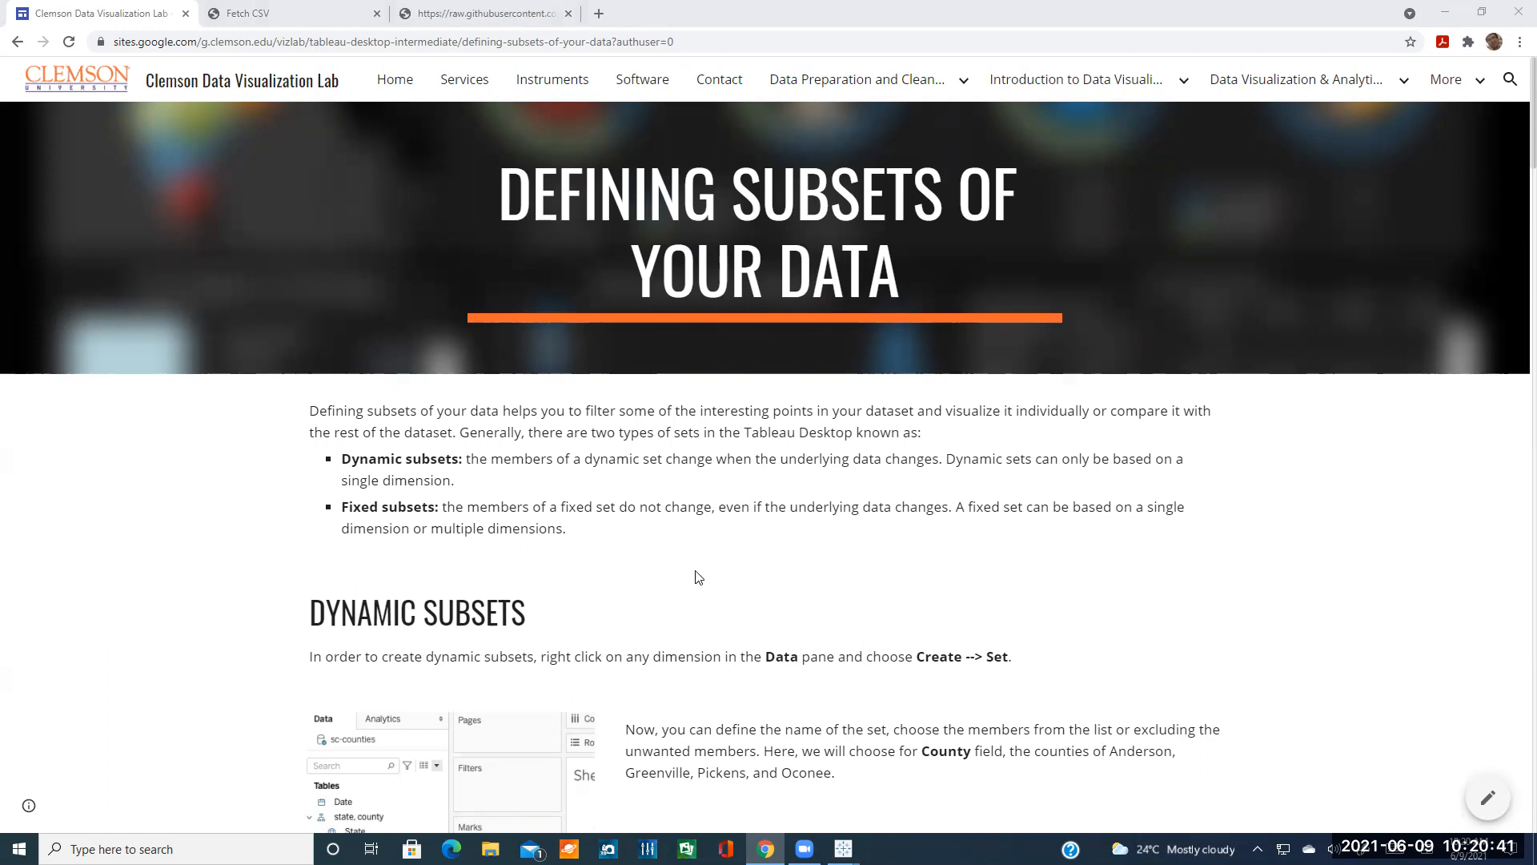
pyautogui.scroll(-1, 695, 556)
pyautogui.scroll(-1, 695, 557)
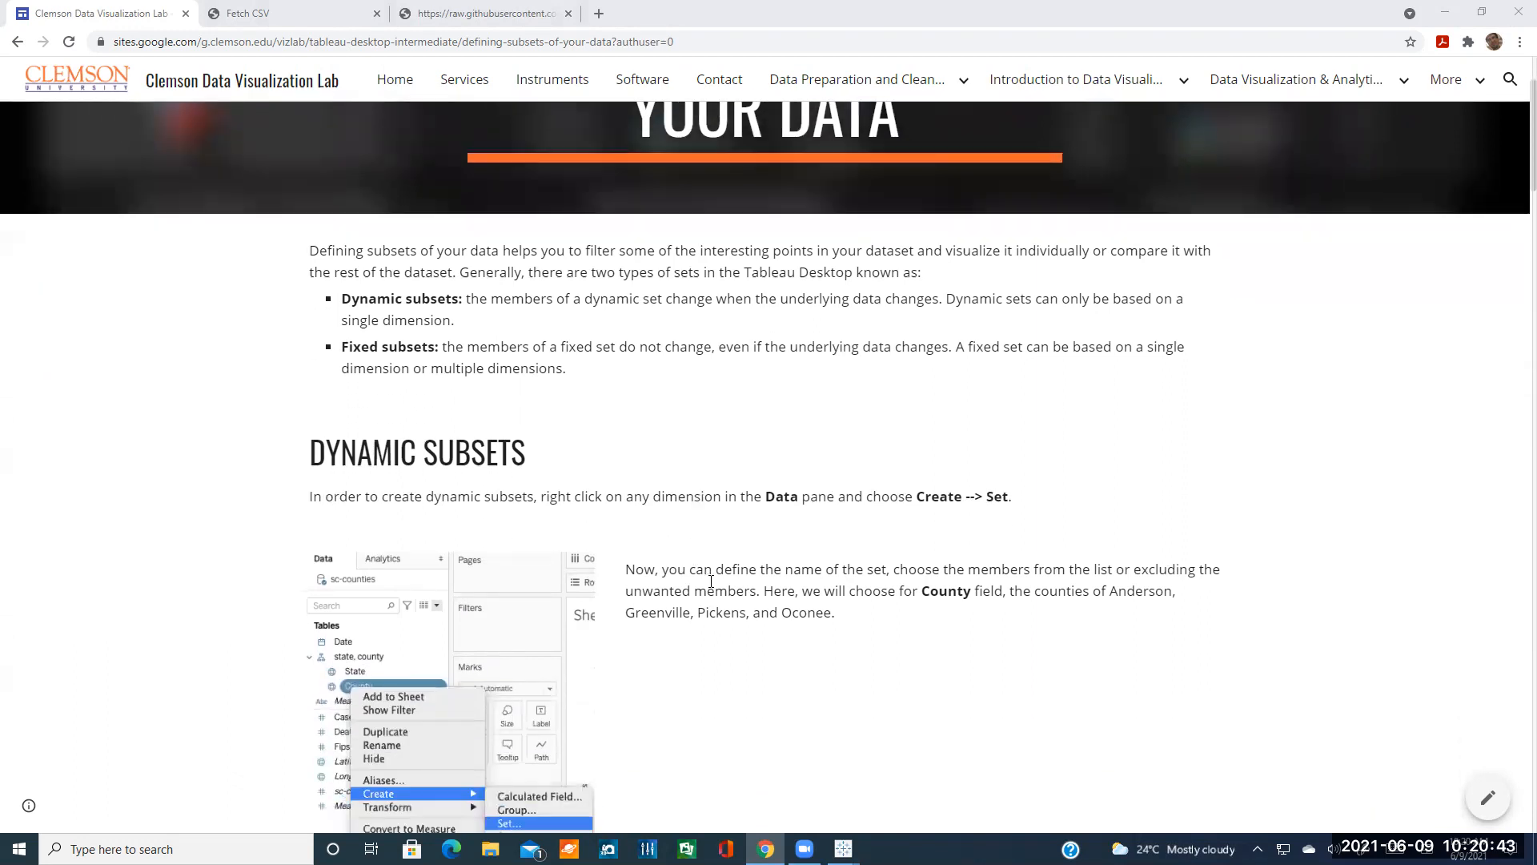
pyautogui.scroll(-2, 696, 558)
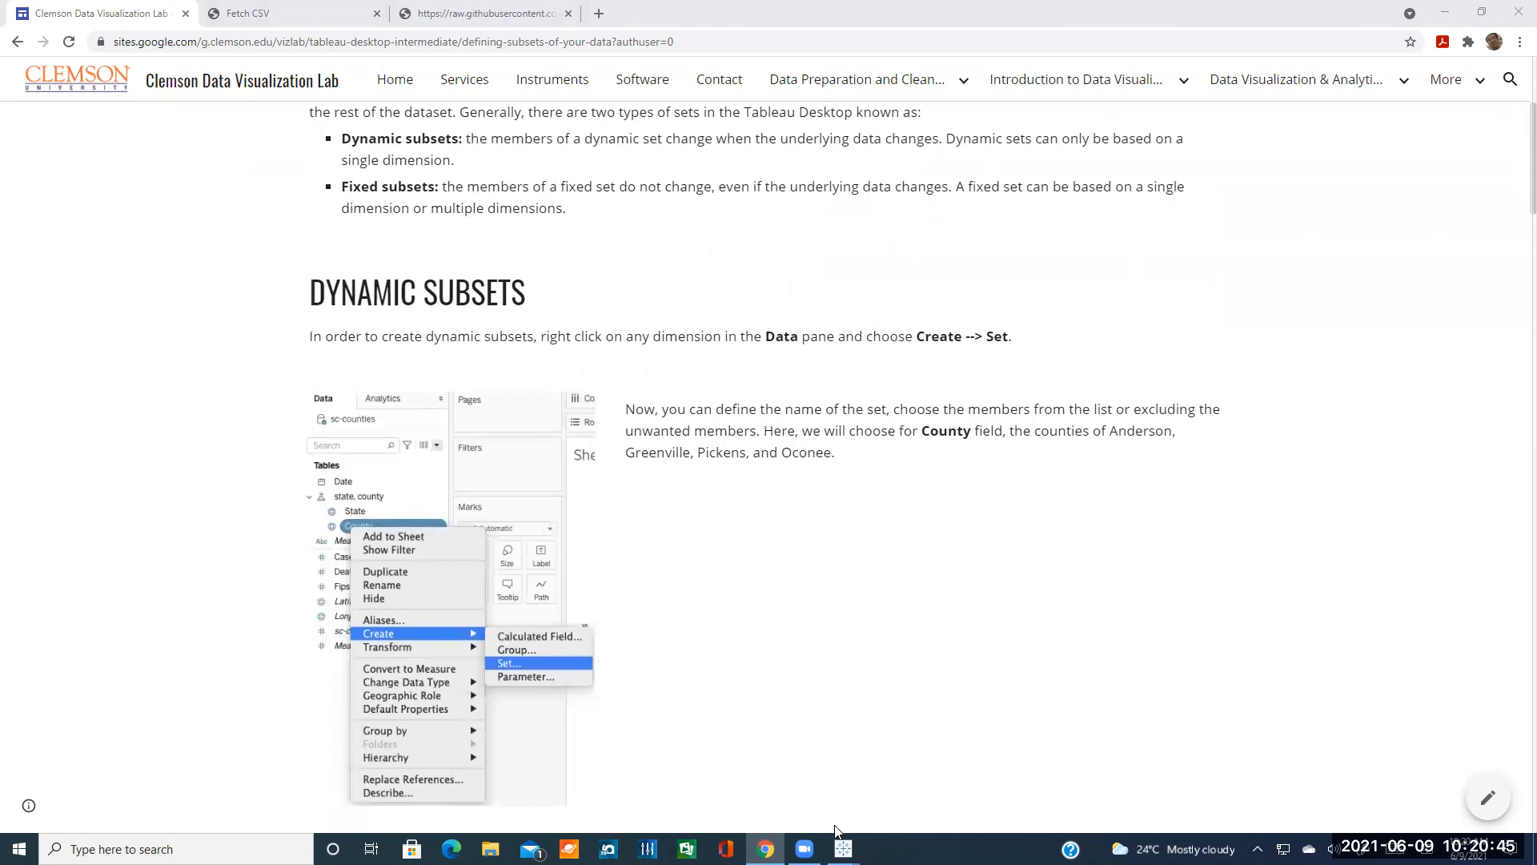
# - Switch to the Tableau Book2 window and open the Sheet 1 worksheet
pyautogui.moveTo(843, 847)
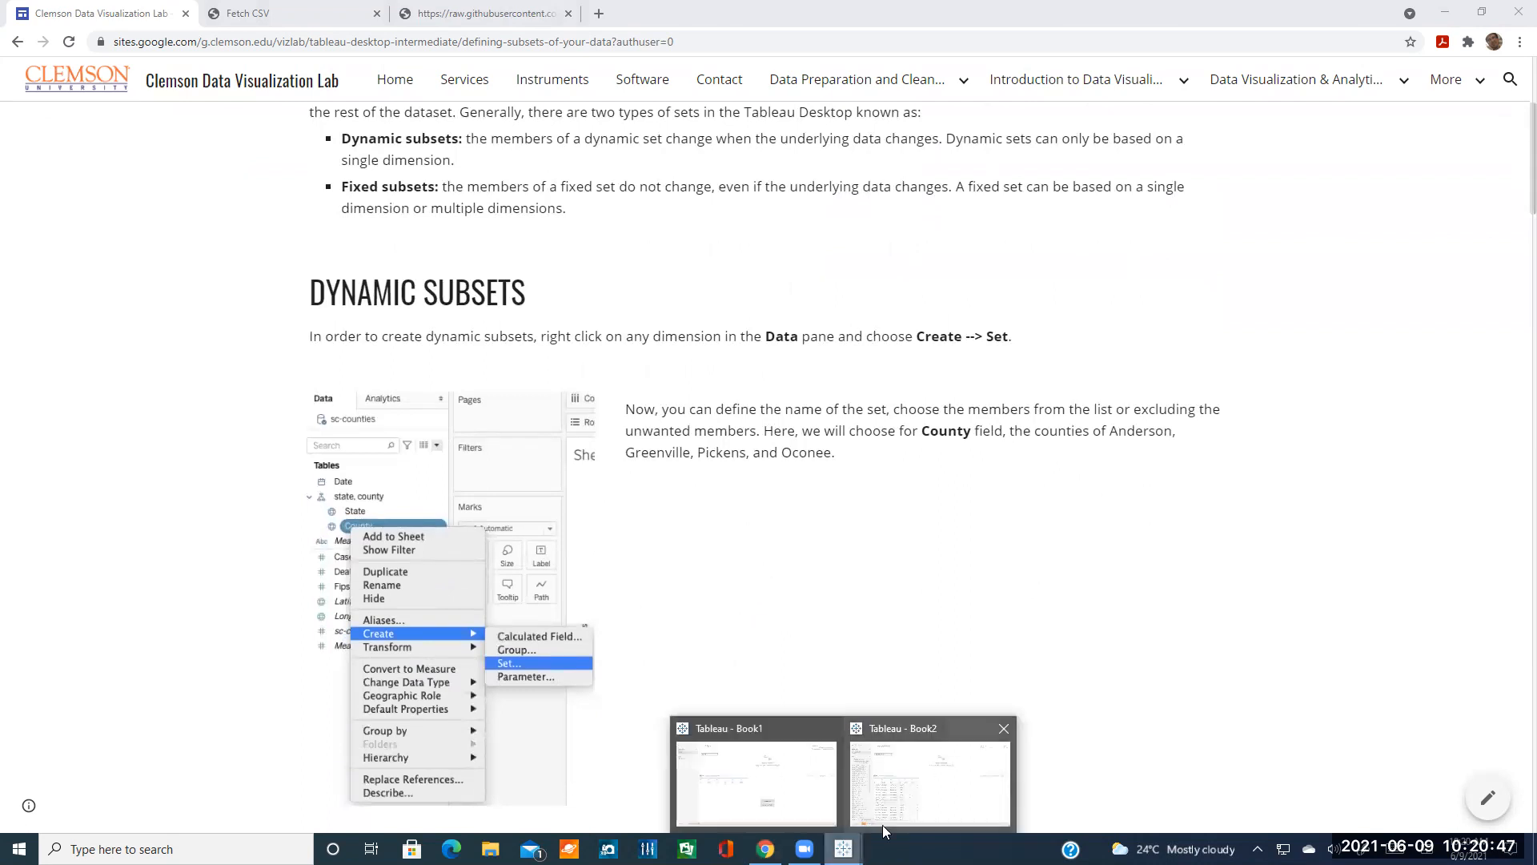
pyautogui.click(875, 773)
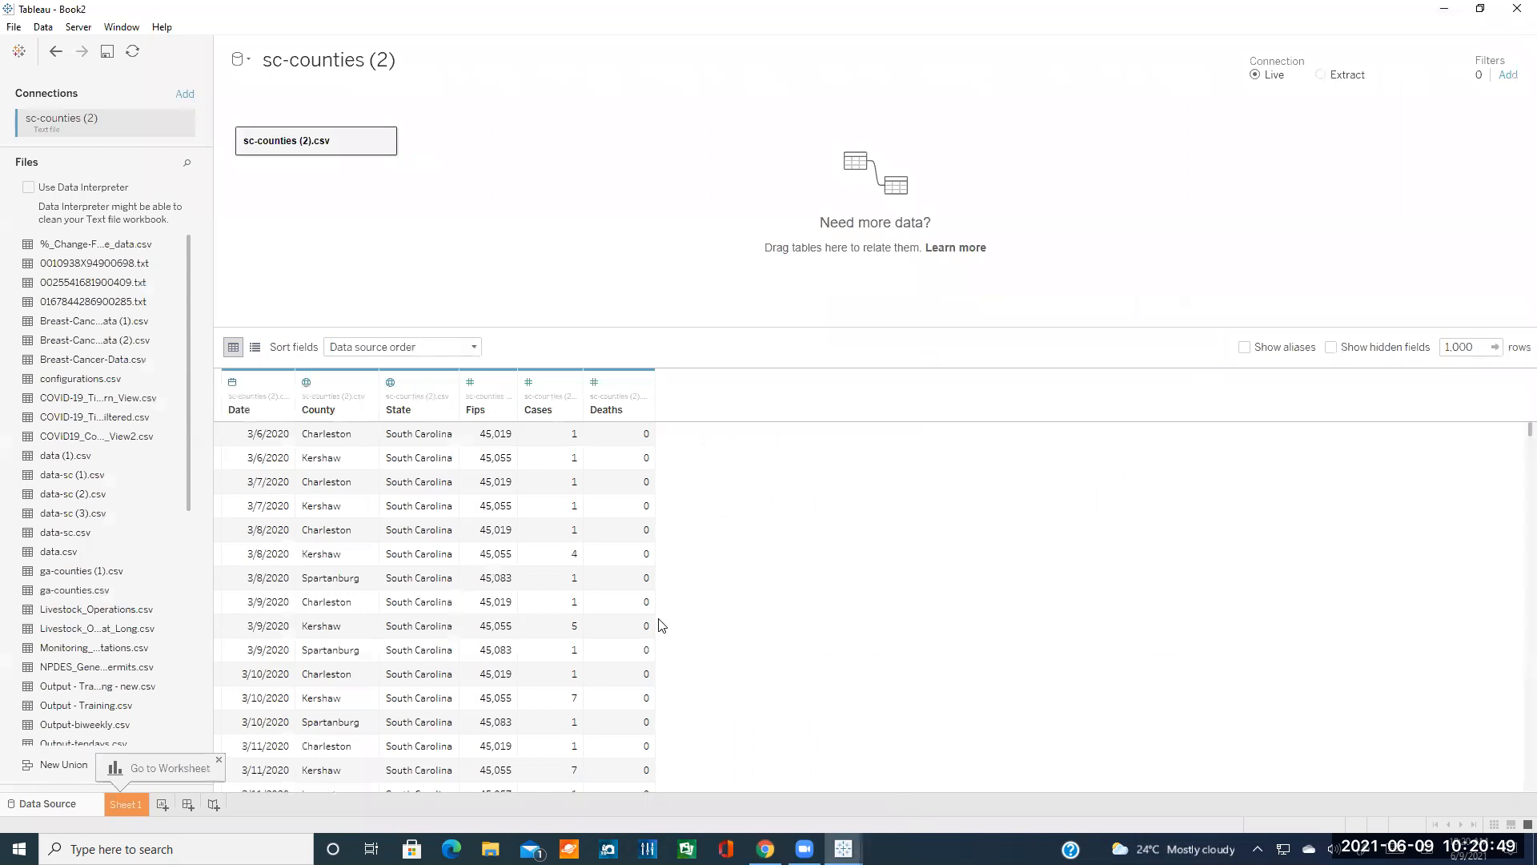
pyautogui.click(128, 802)
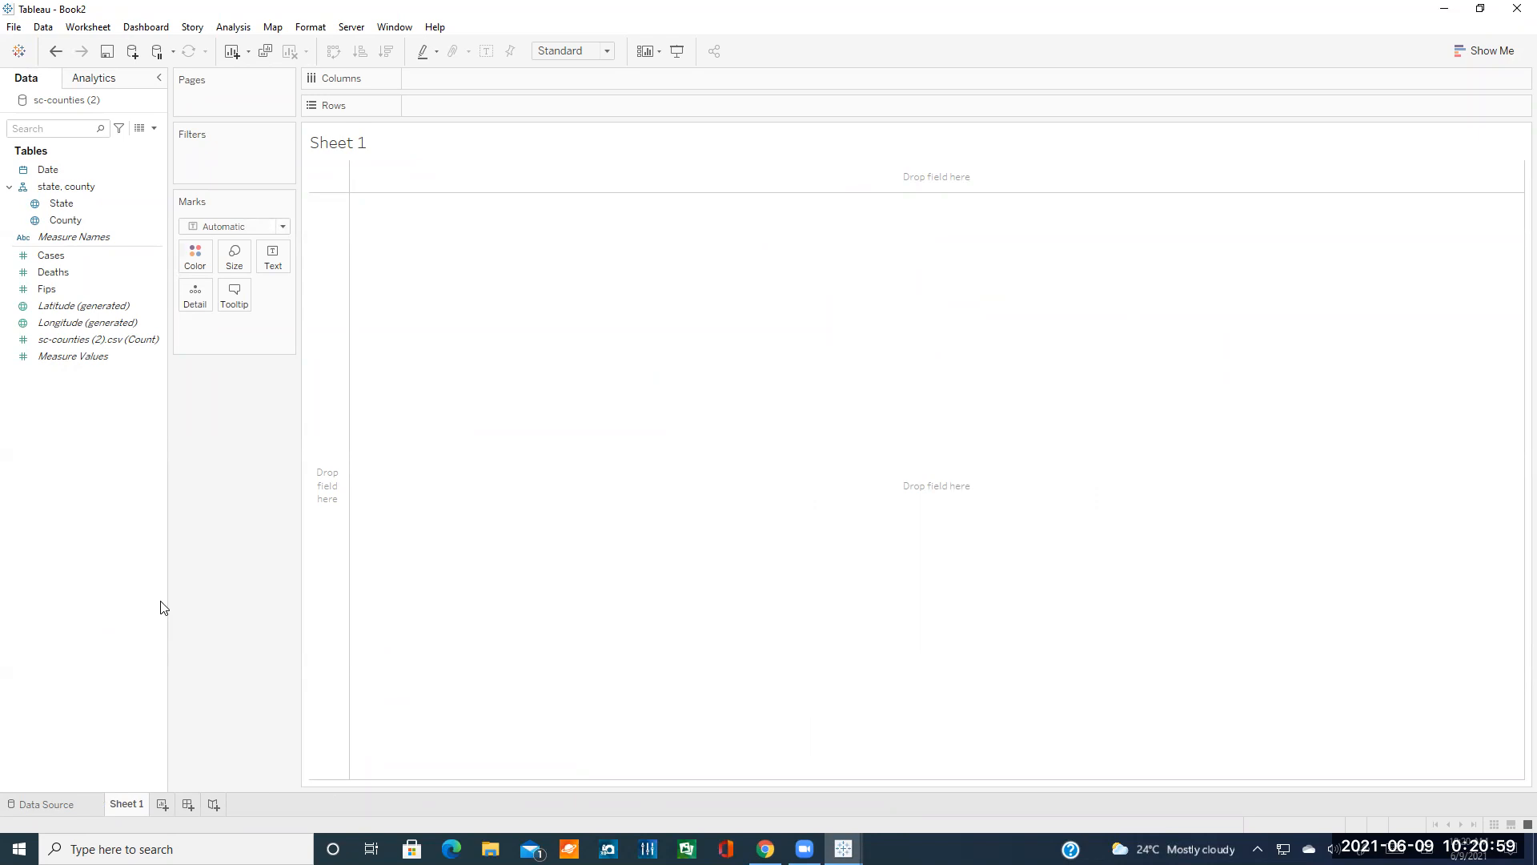
# - Start a new set from the County dimension and name it Upstate counties
pyautogui.rightClick(72, 220)
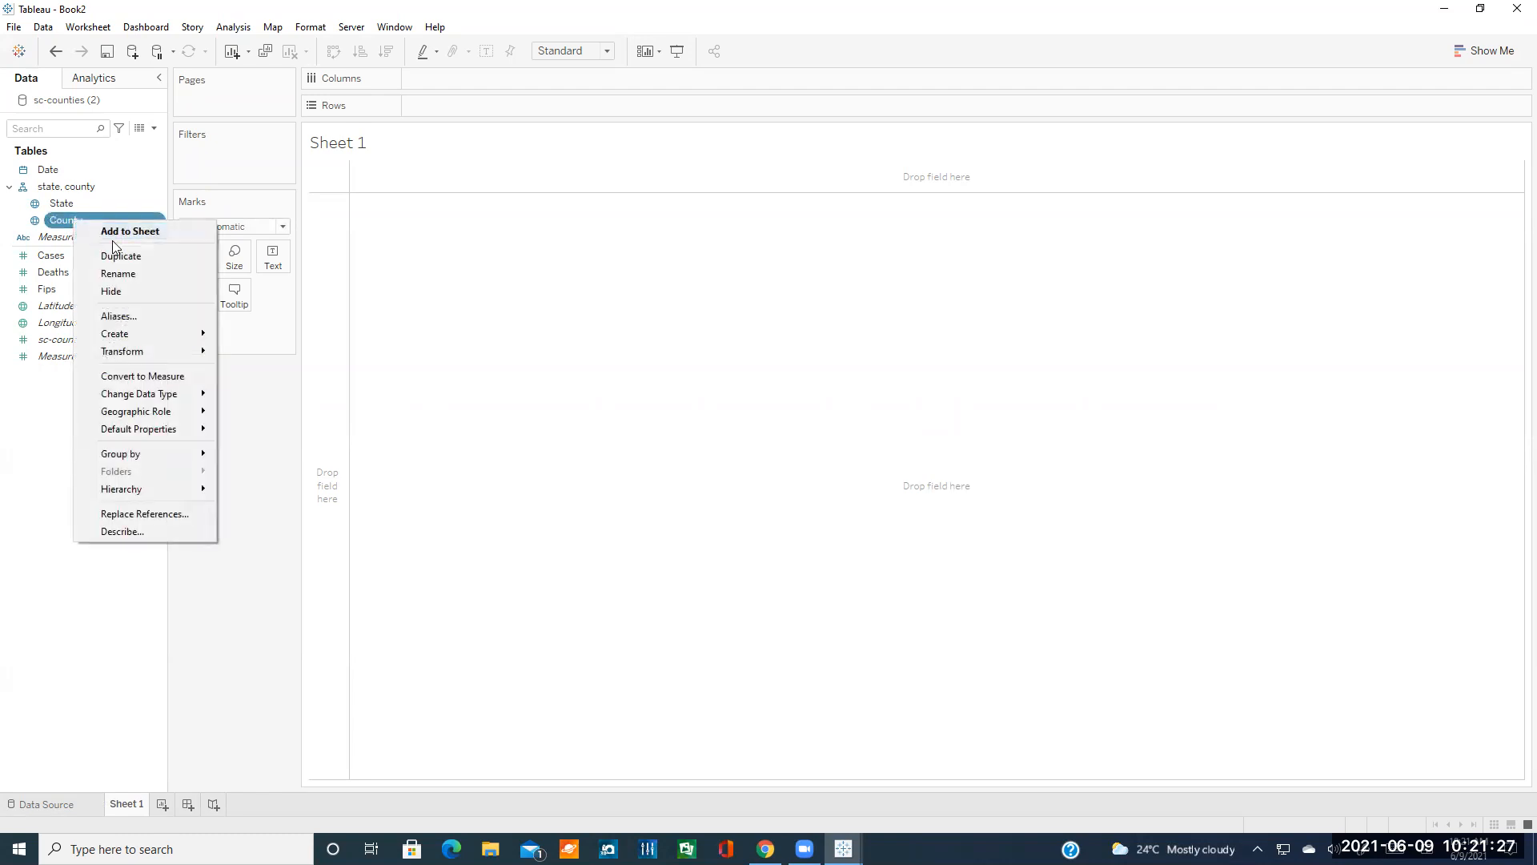
pyautogui.moveTo(144, 333)
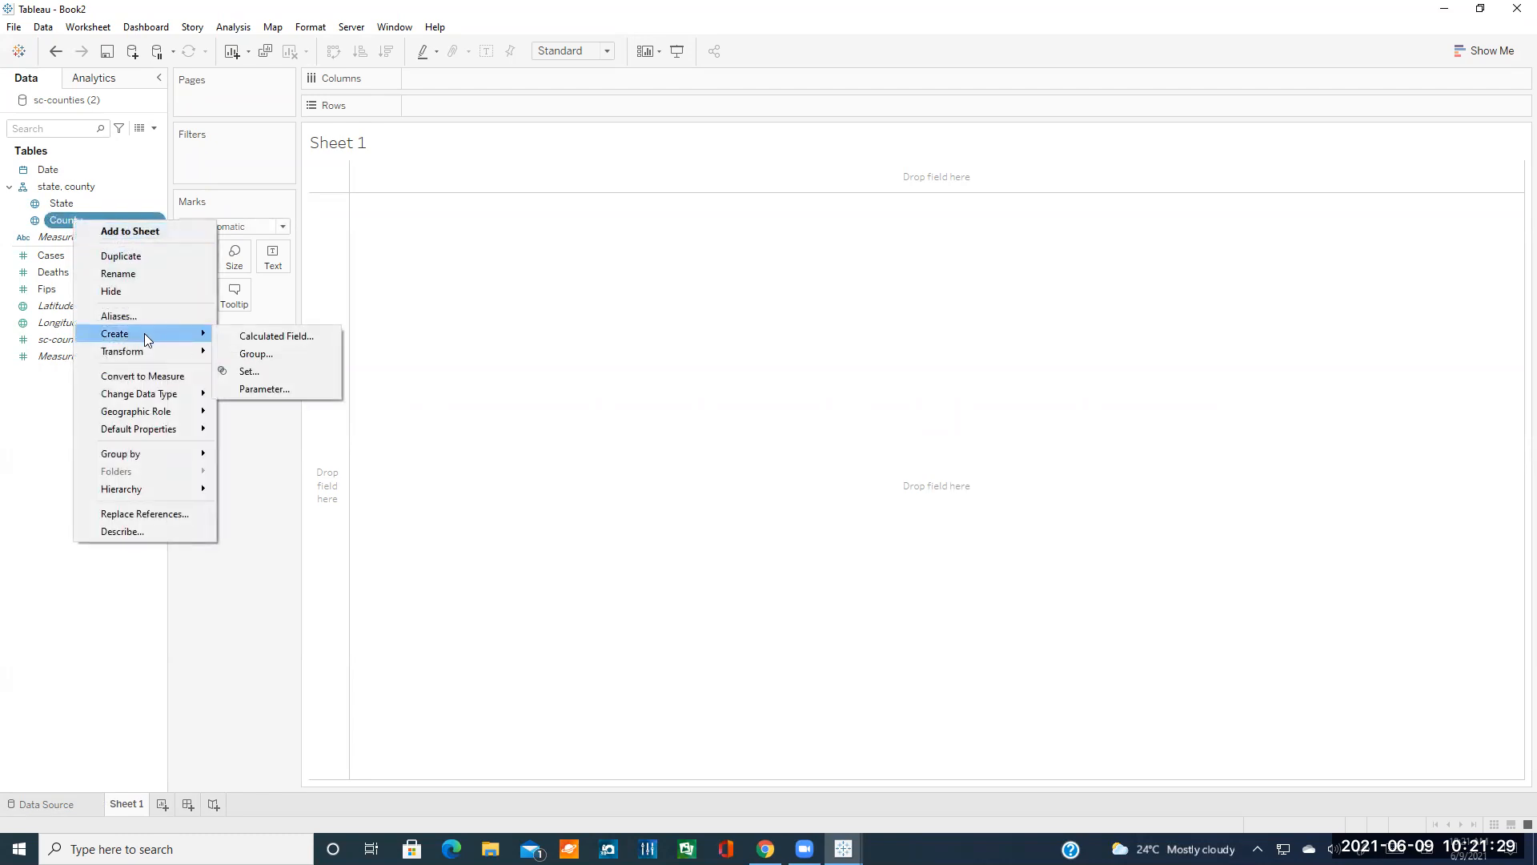
pyautogui.click(256, 375)
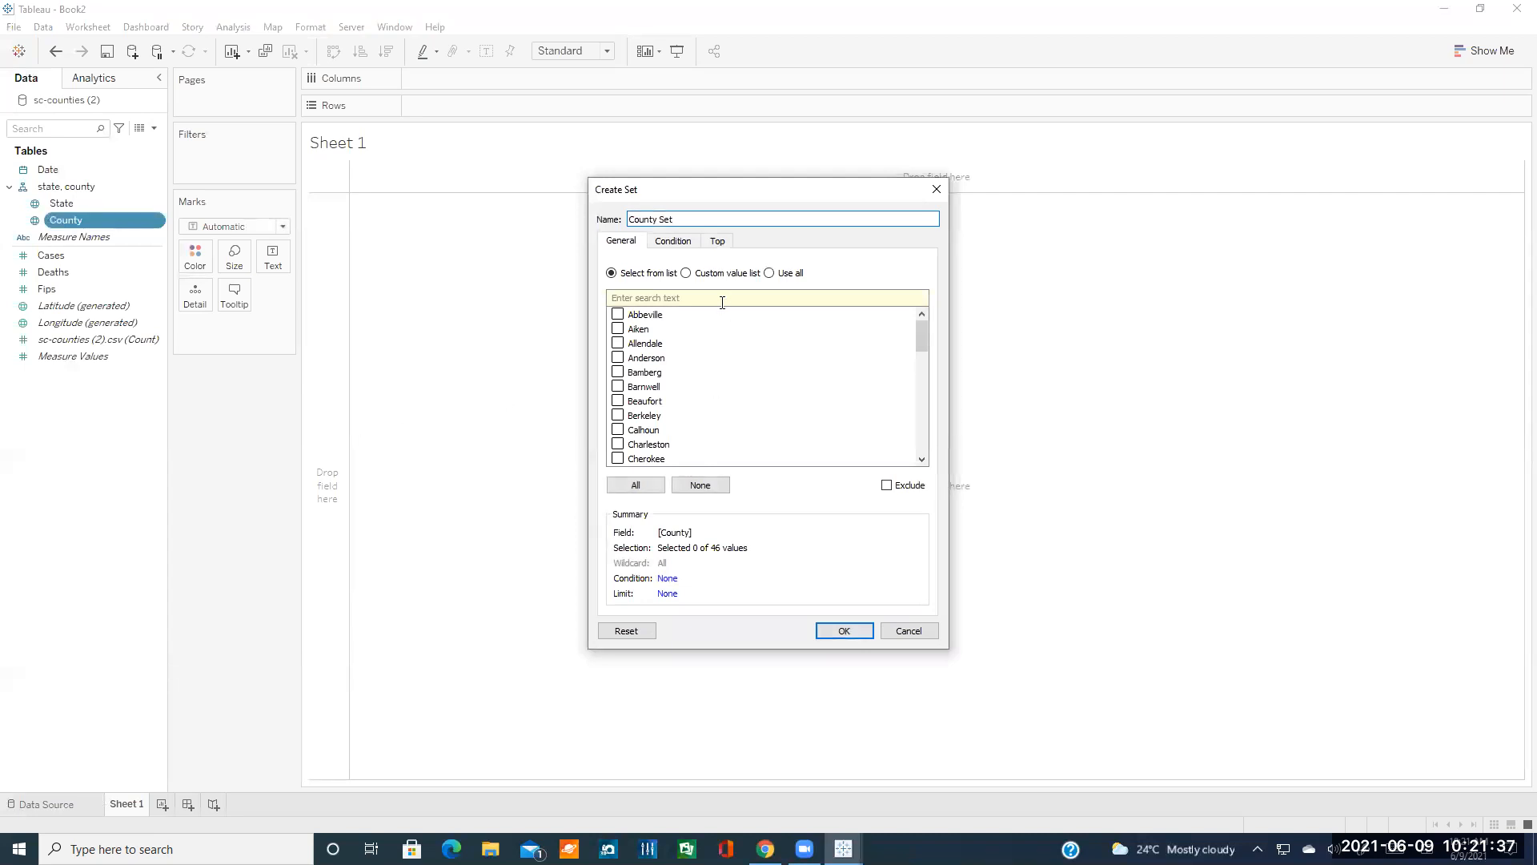
pyautogui.click(702, 219)
pyautogui.hotkey('ctrl', 'shift', 'Left')
pyautogui.hotkey('ctrl', 'shift', 'Left')
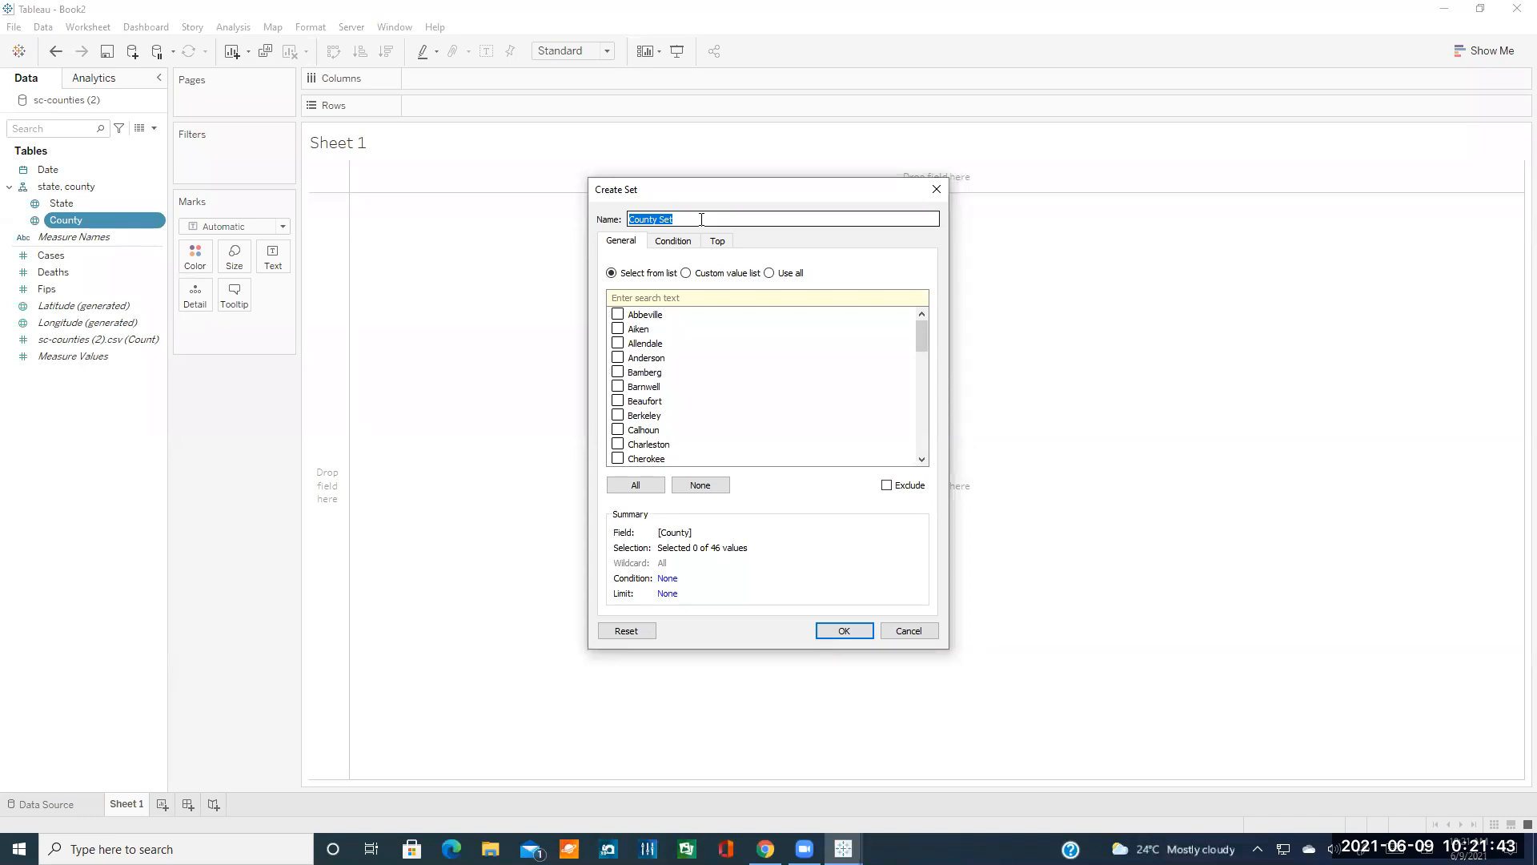
pyautogui.write('Upstate counties')
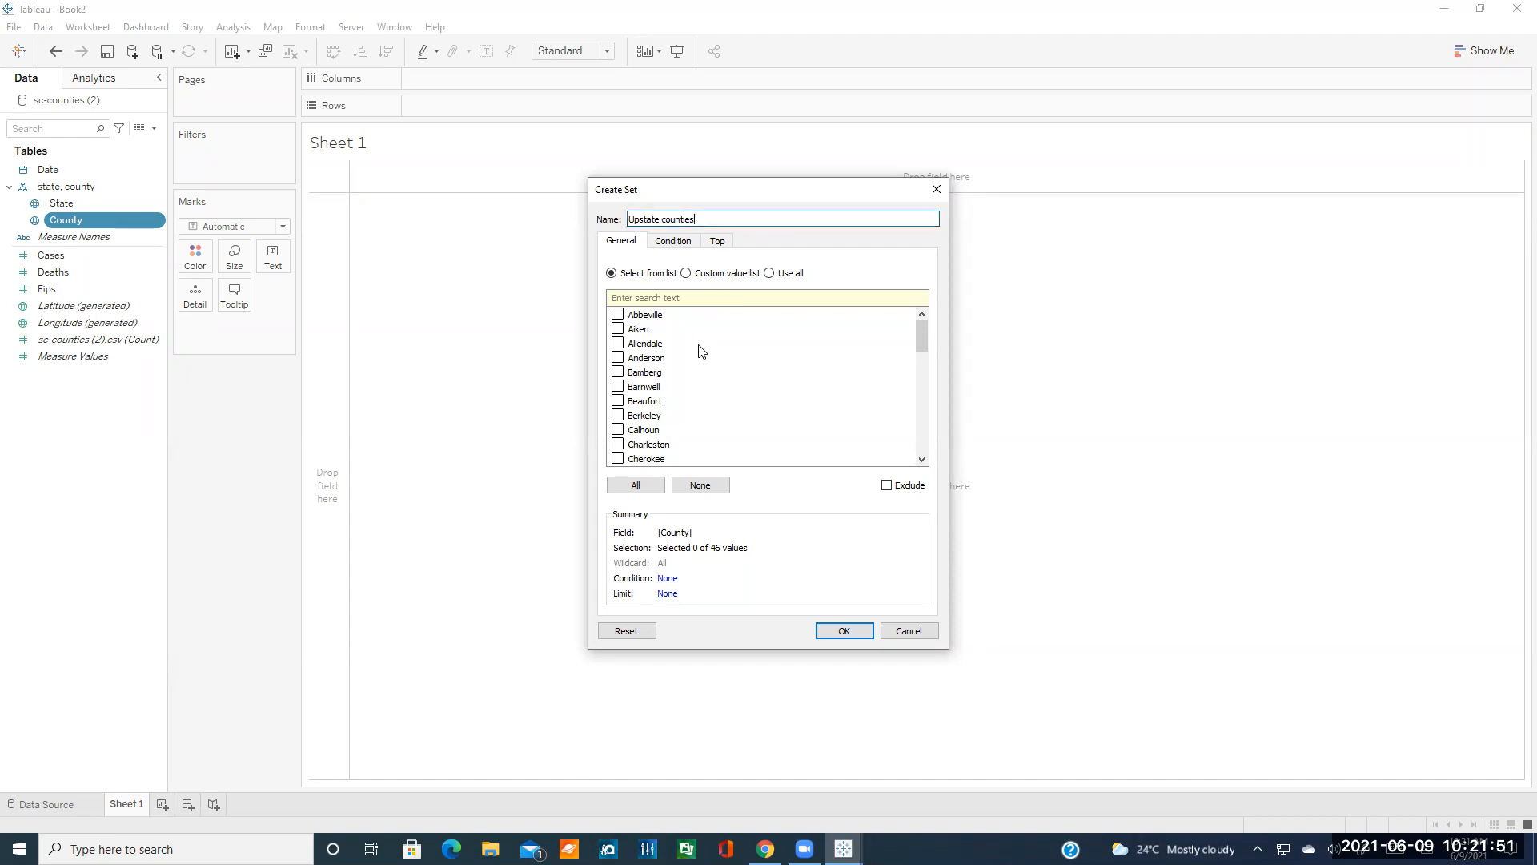
# - Include Anderson, Greenville, Oconee and Pickens as members of the Upstate counties set
pyautogui.click(617, 357)
pyautogui.scroll(-1, 644, 396)
pyautogui.scroll(-4, 689, 424)
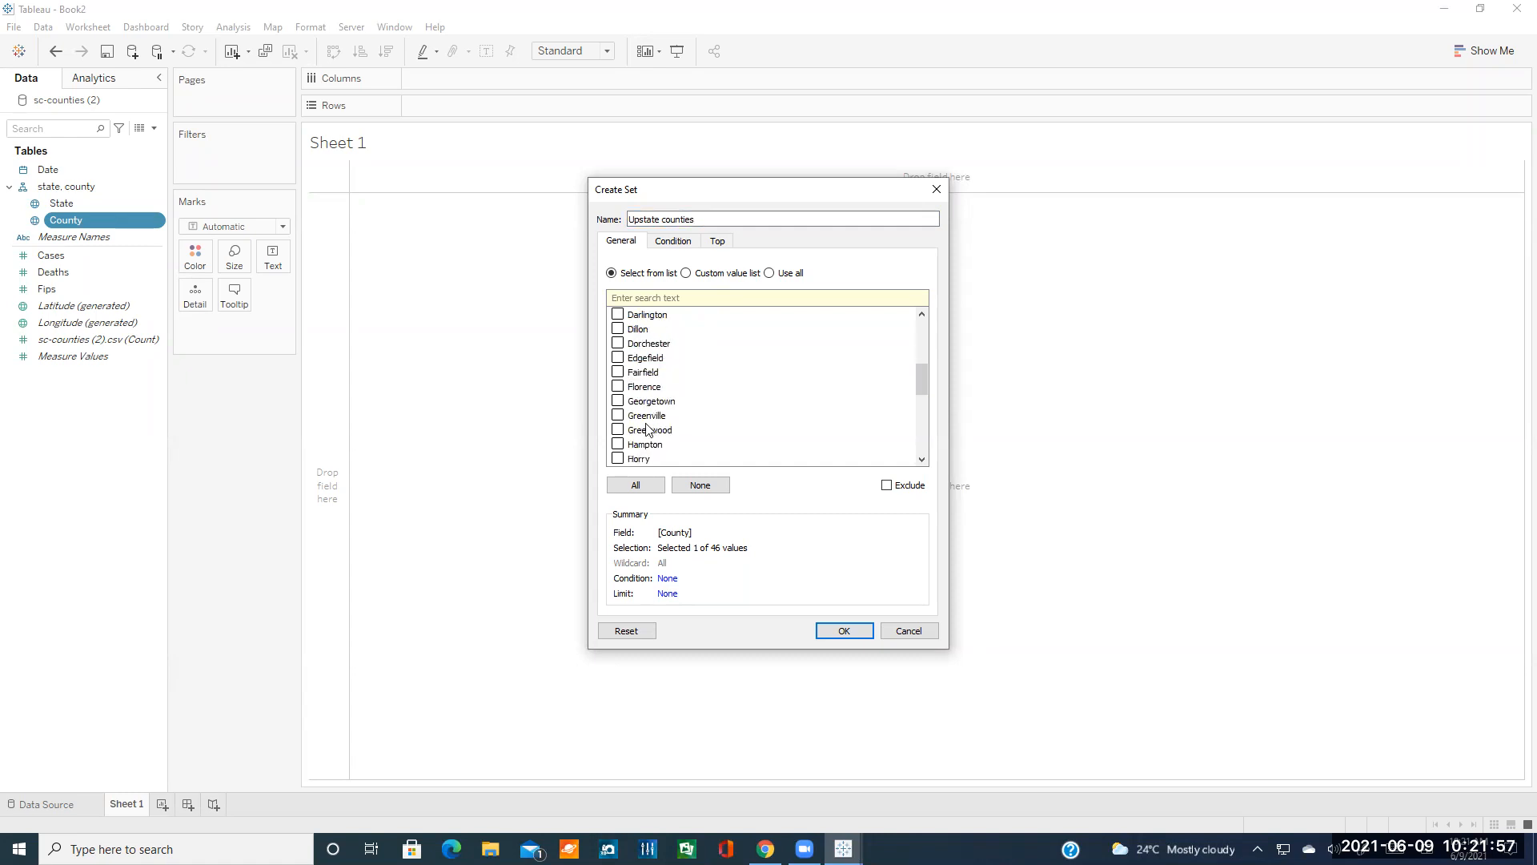
pyautogui.click(617, 415)
pyautogui.scroll(-4, 689, 415)
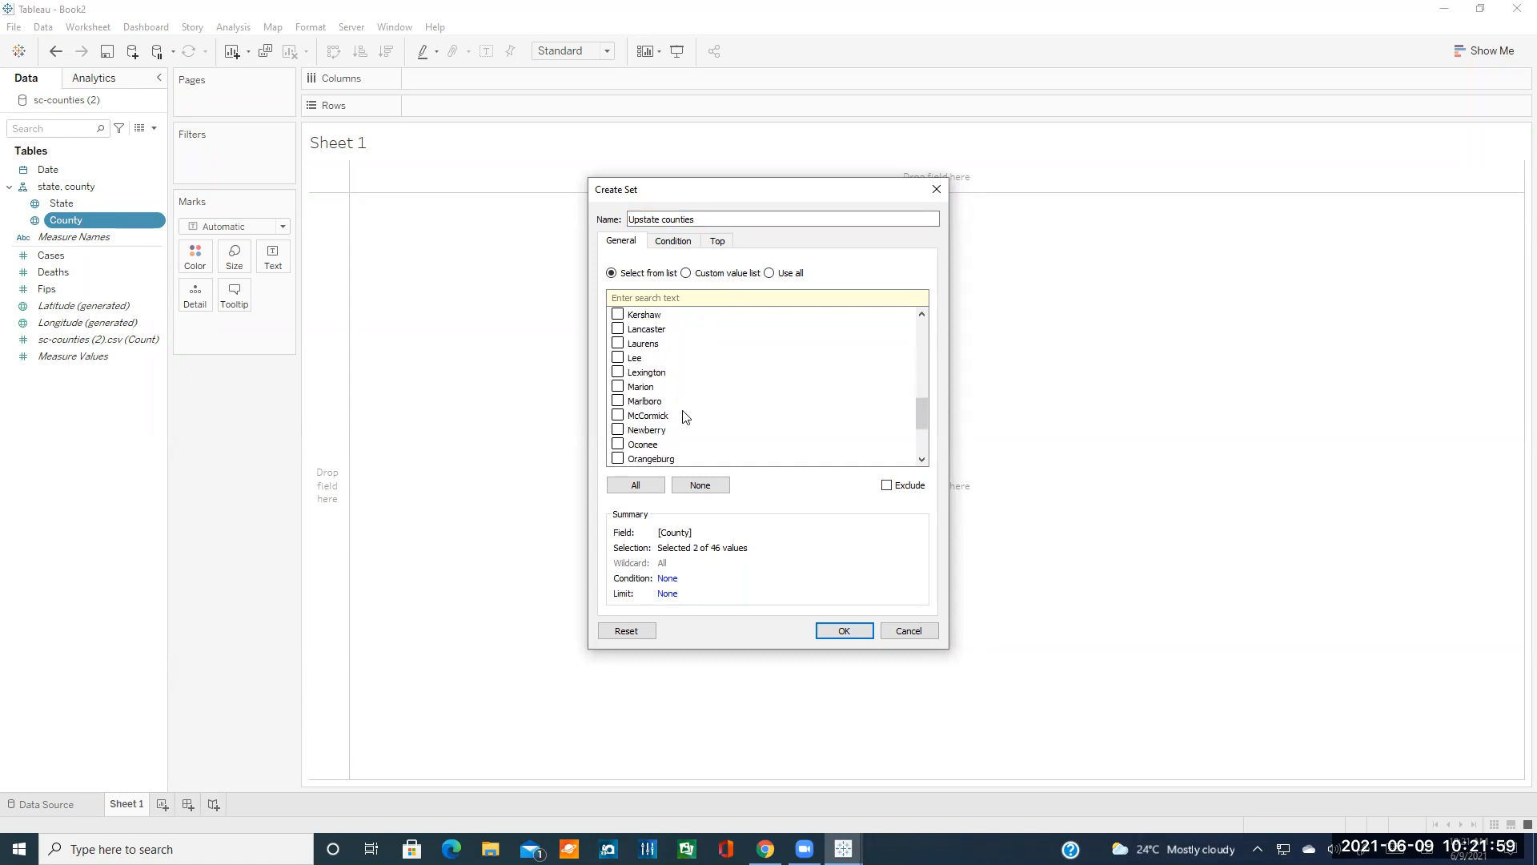
pyautogui.scroll(-1, 680, 420)
pyautogui.click(618, 401)
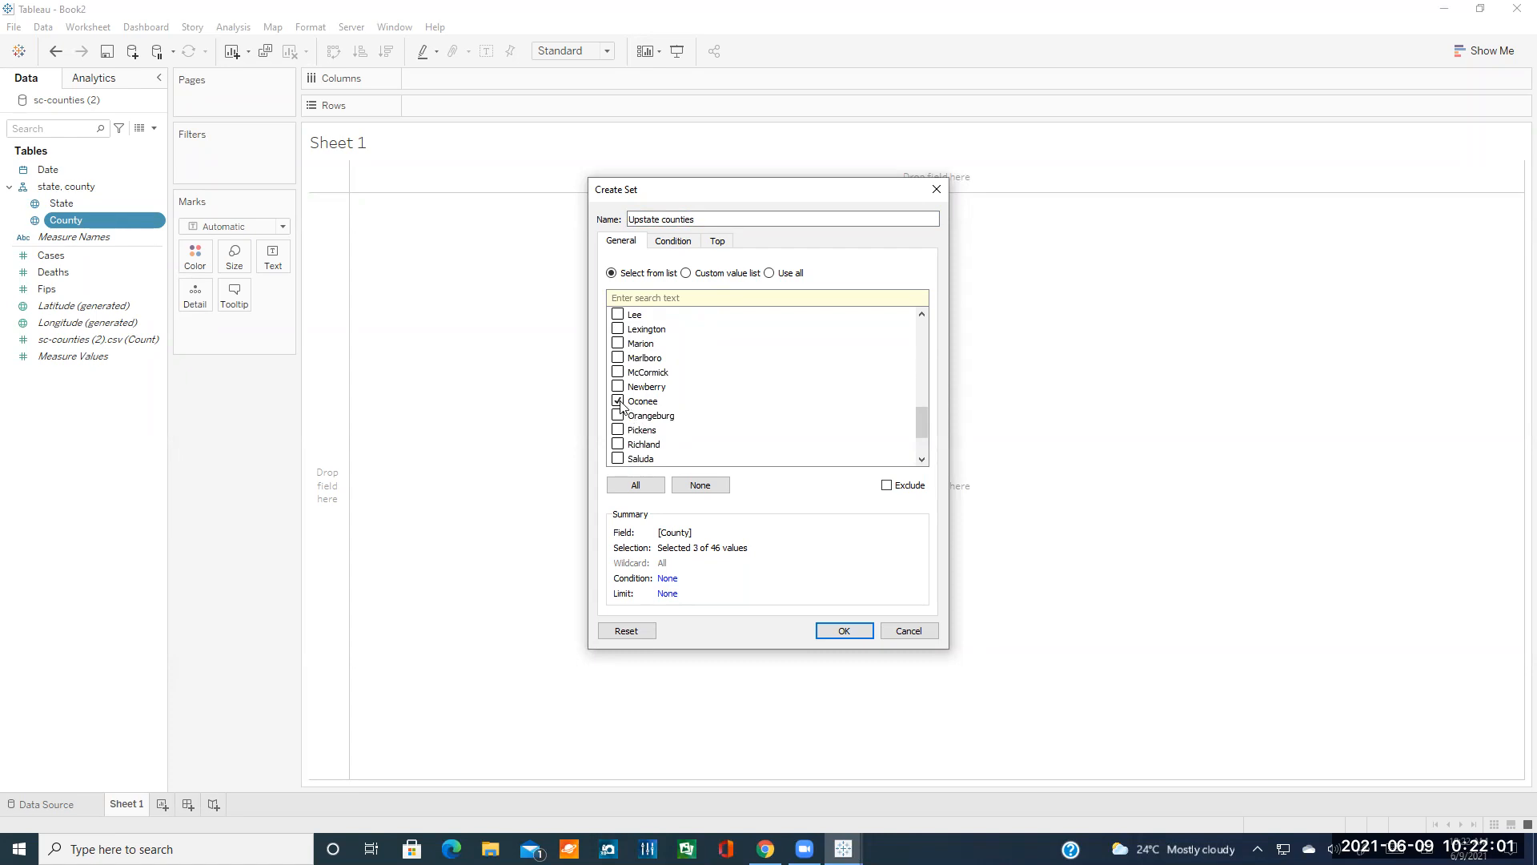
pyautogui.scroll(5, 653, 427)
pyautogui.scroll(4, 654, 428)
pyautogui.scroll(-5, 654, 428)
pyautogui.scroll(-4, 653, 427)
pyautogui.click(624, 431)
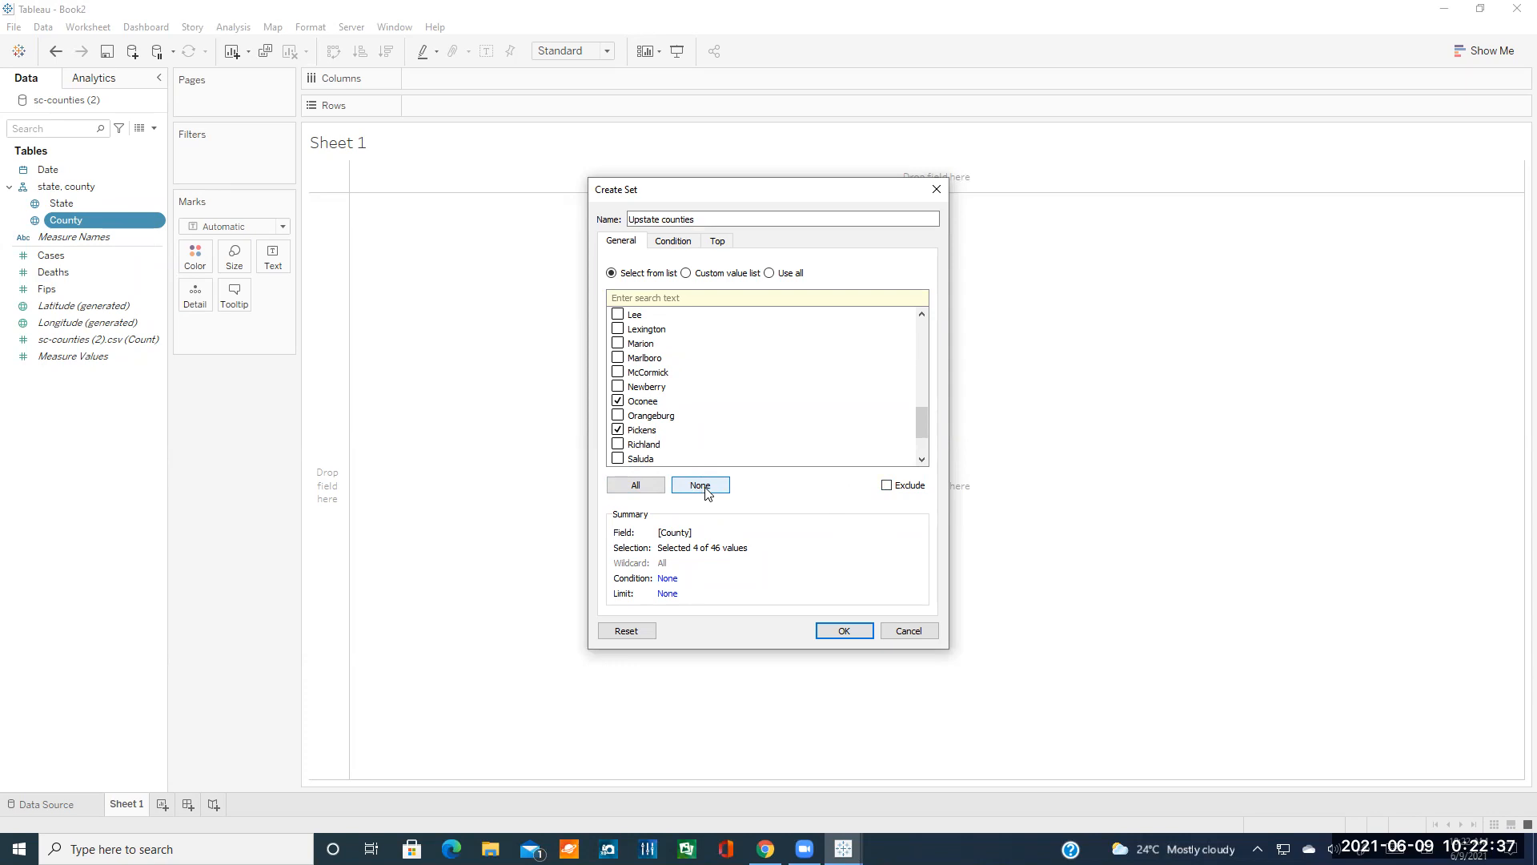
# - Examine the set's condition options by field and by formula, including the field and aggregation choices, and return the condition to None
pyautogui.click(674, 243)
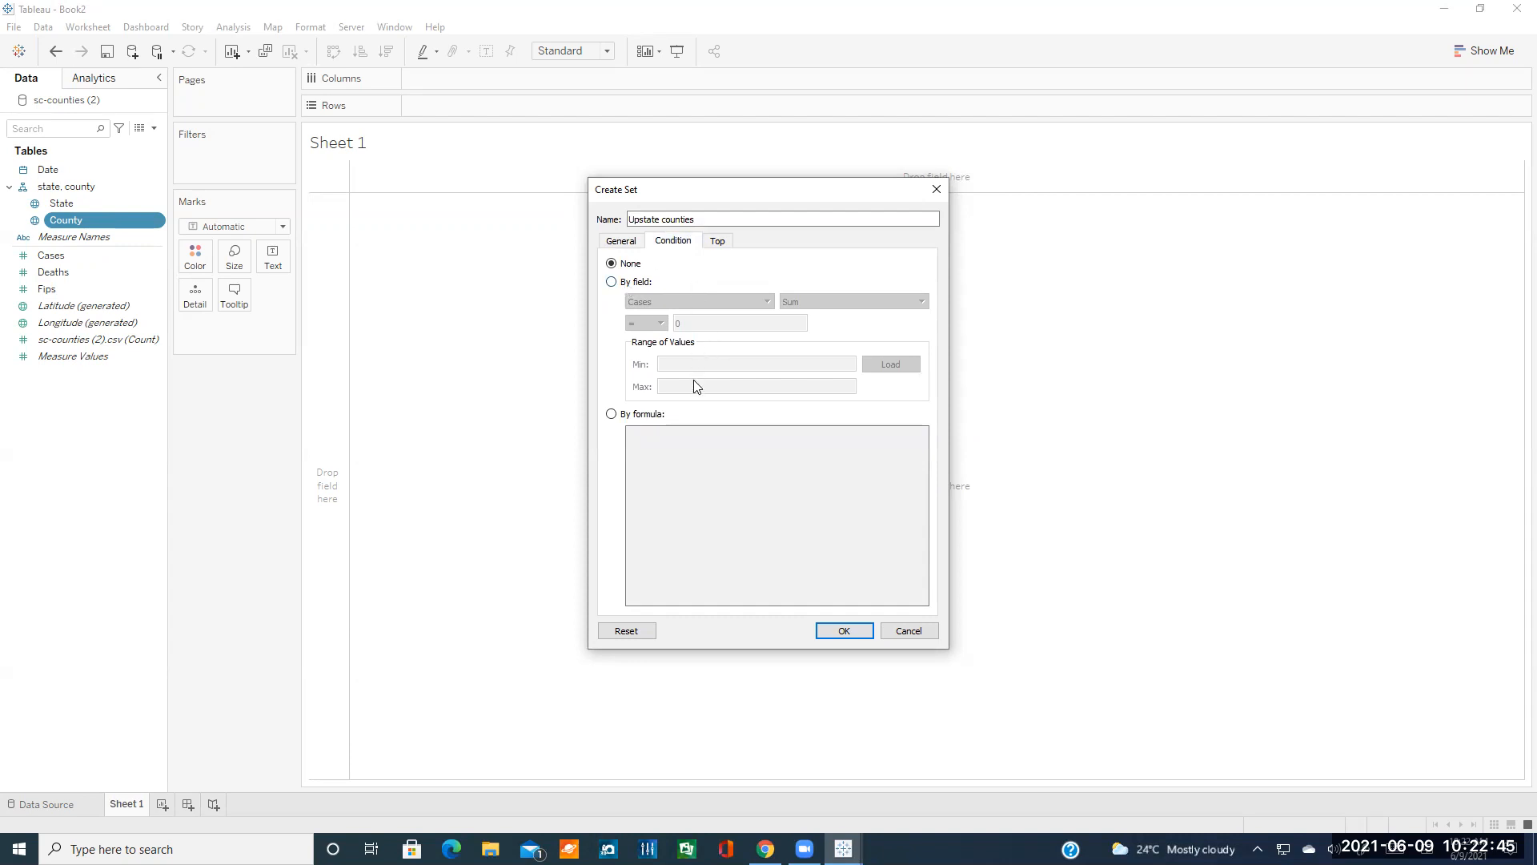
pyautogui.click(635, 283)
pyautogui.click(679, 303)
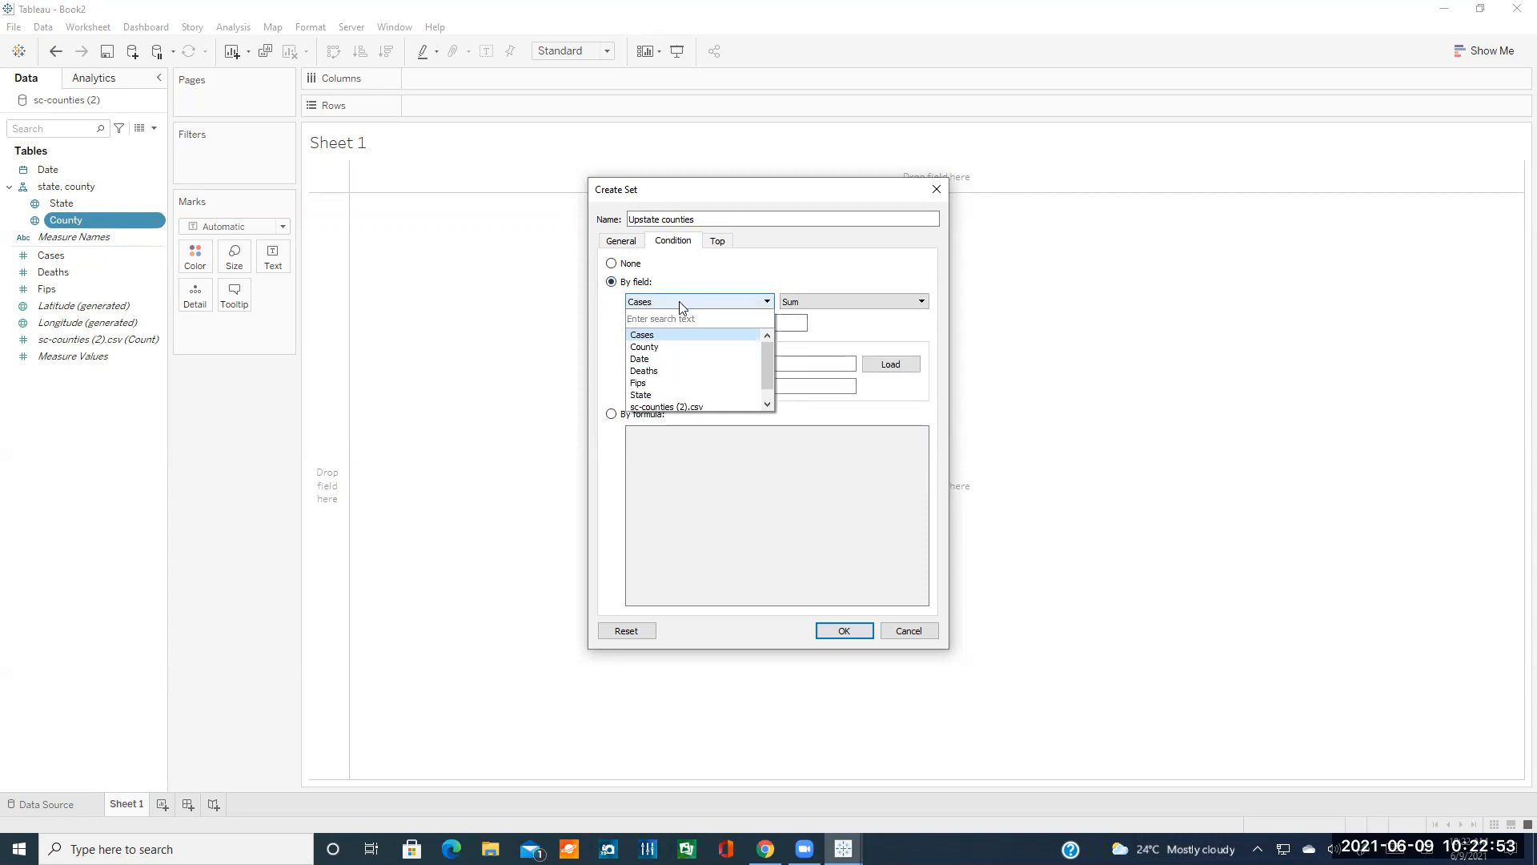
pyautogui.click(681, 305)
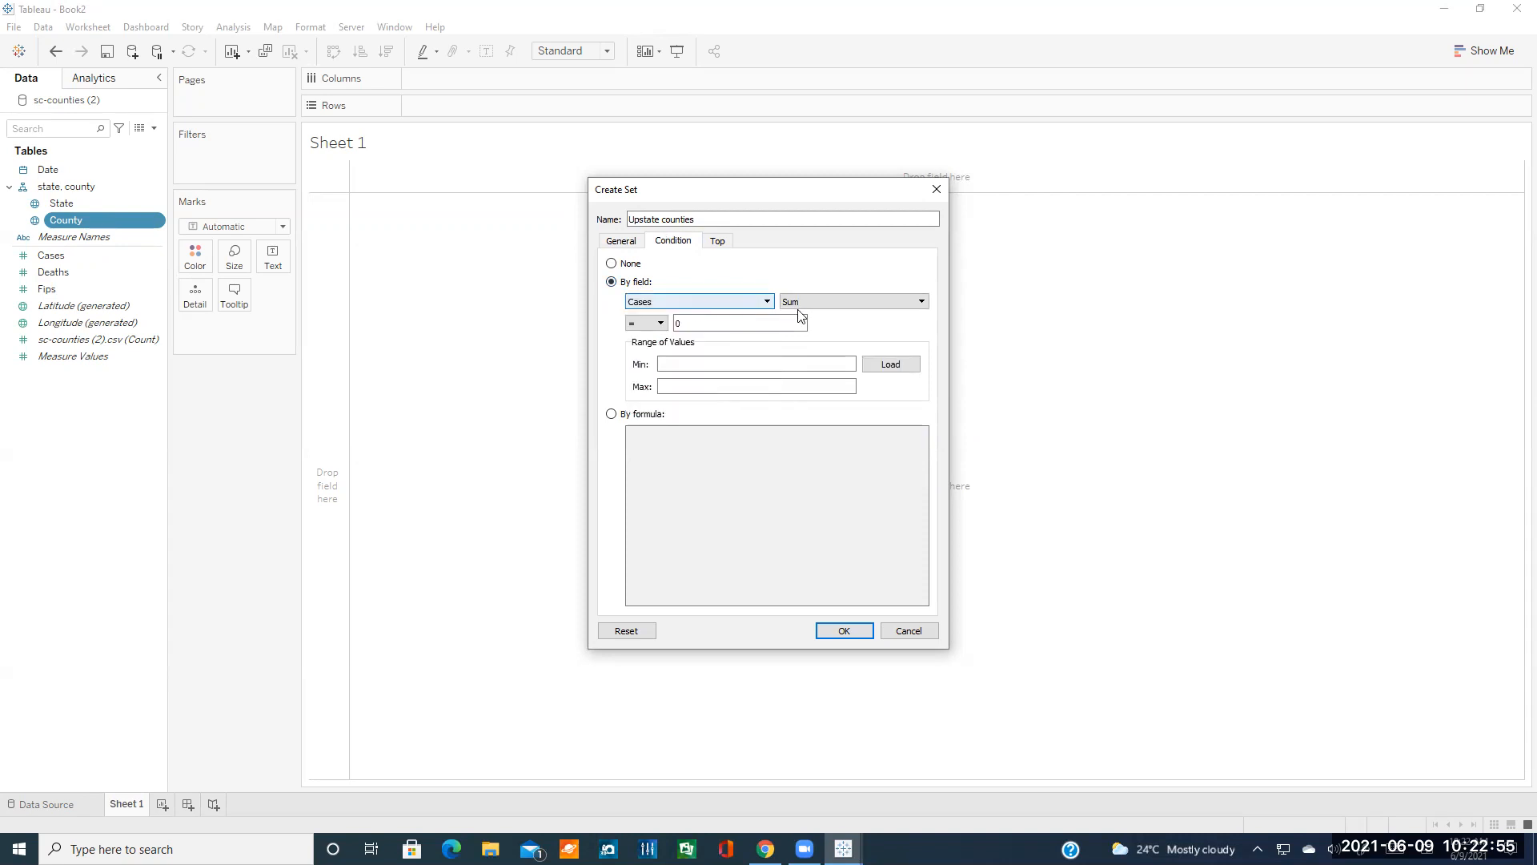
pyautogui.click(804, 303)
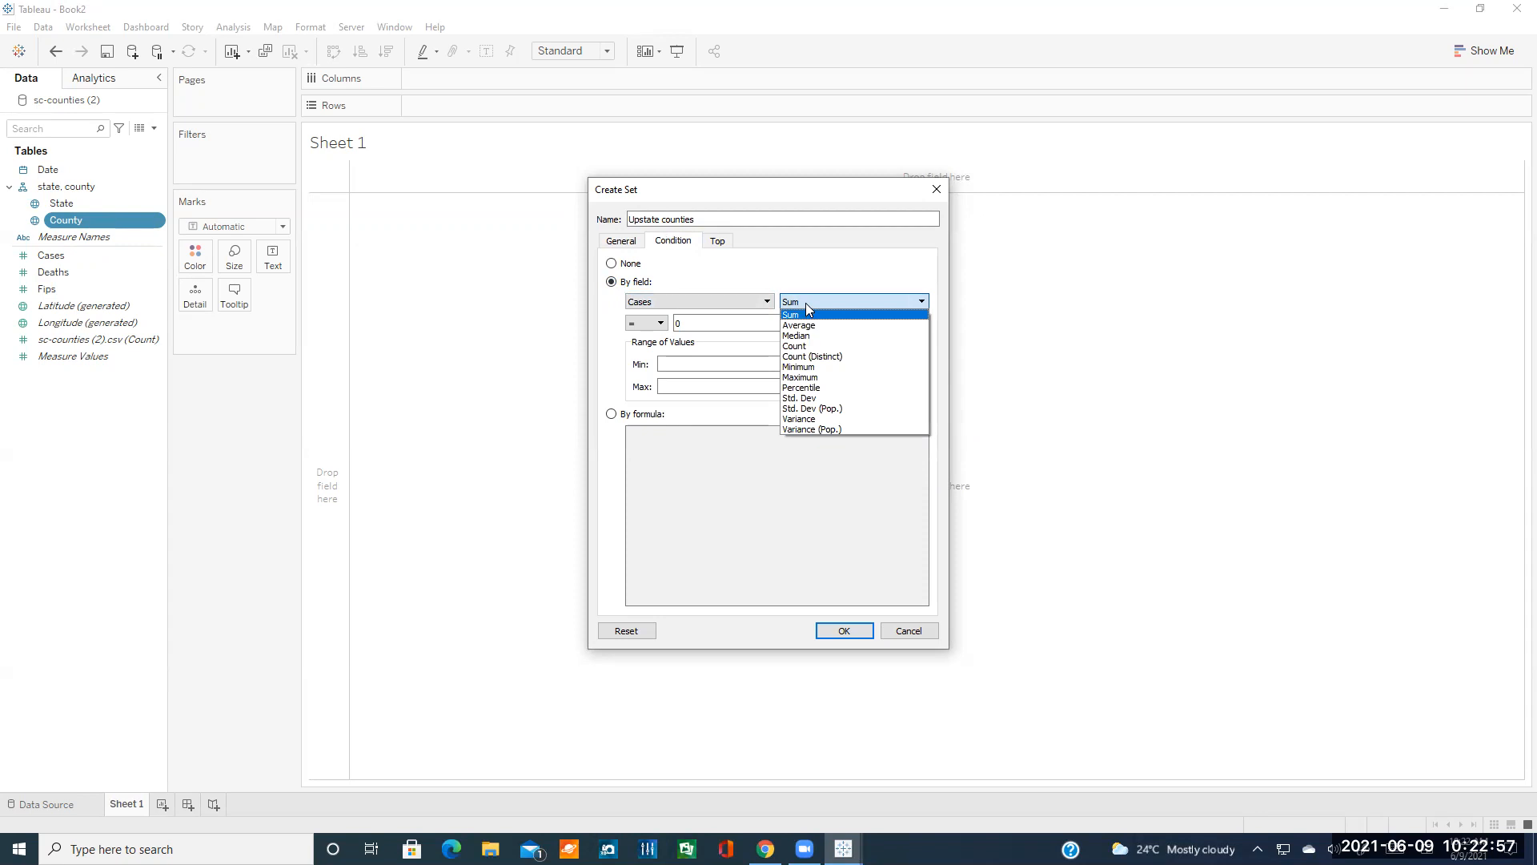
pyautogui.click(806, 305)
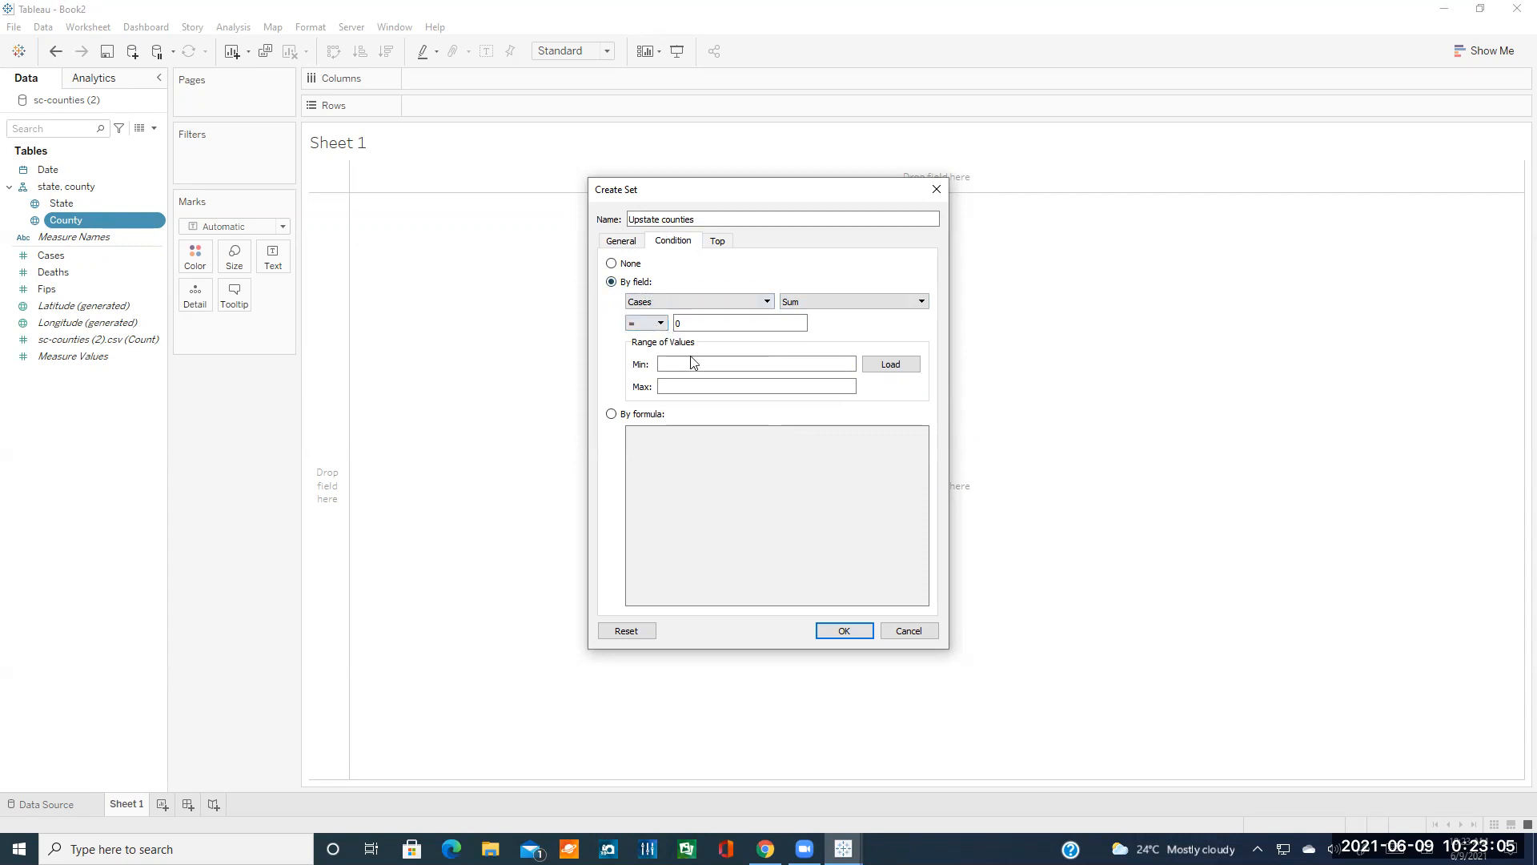
pyautogui.click(628, 416)
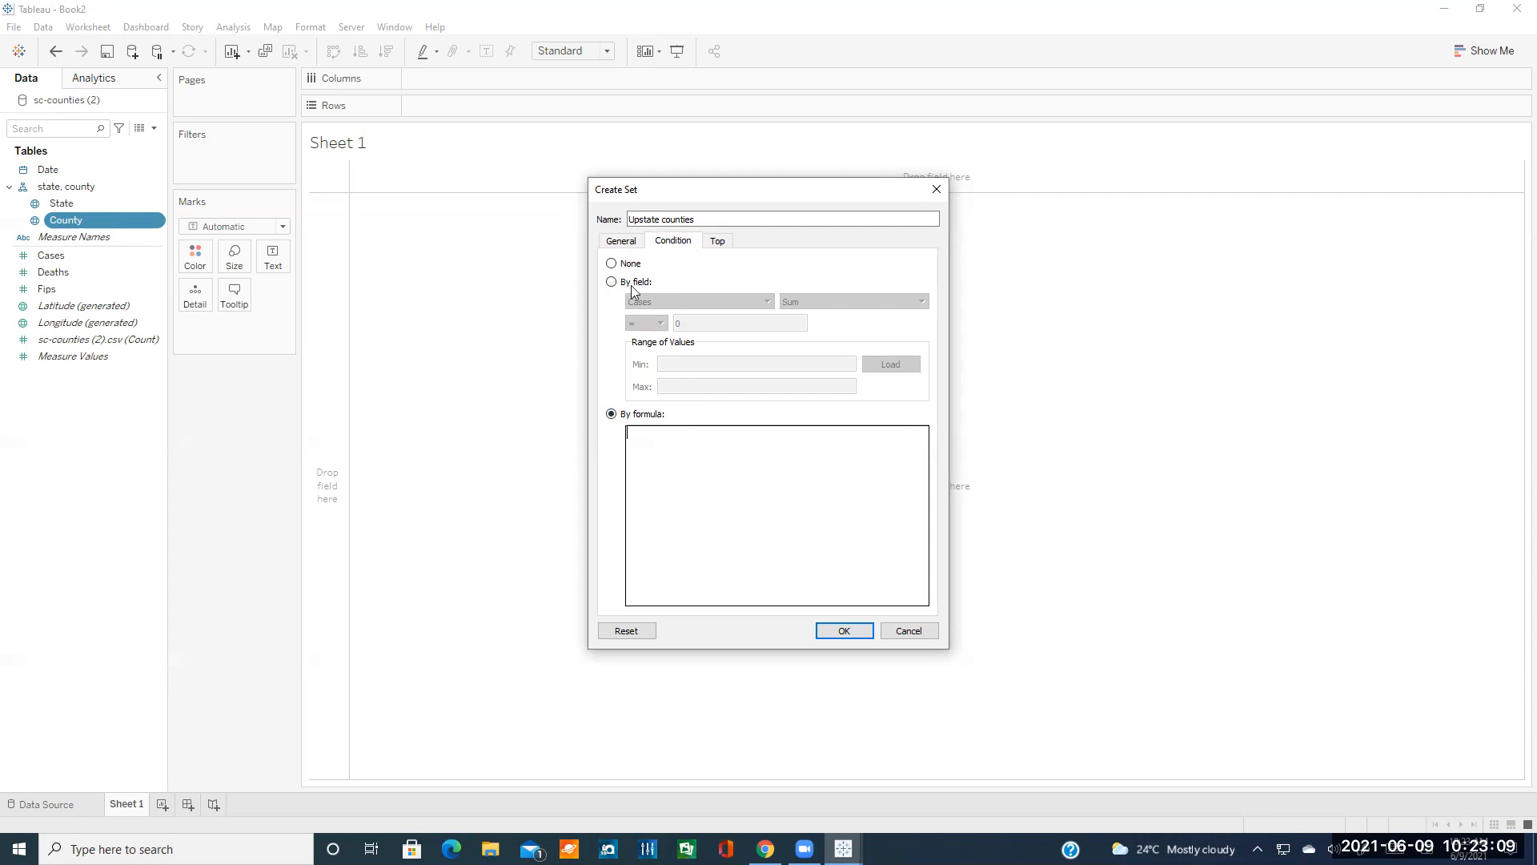
pyautogui.click(629, 264)
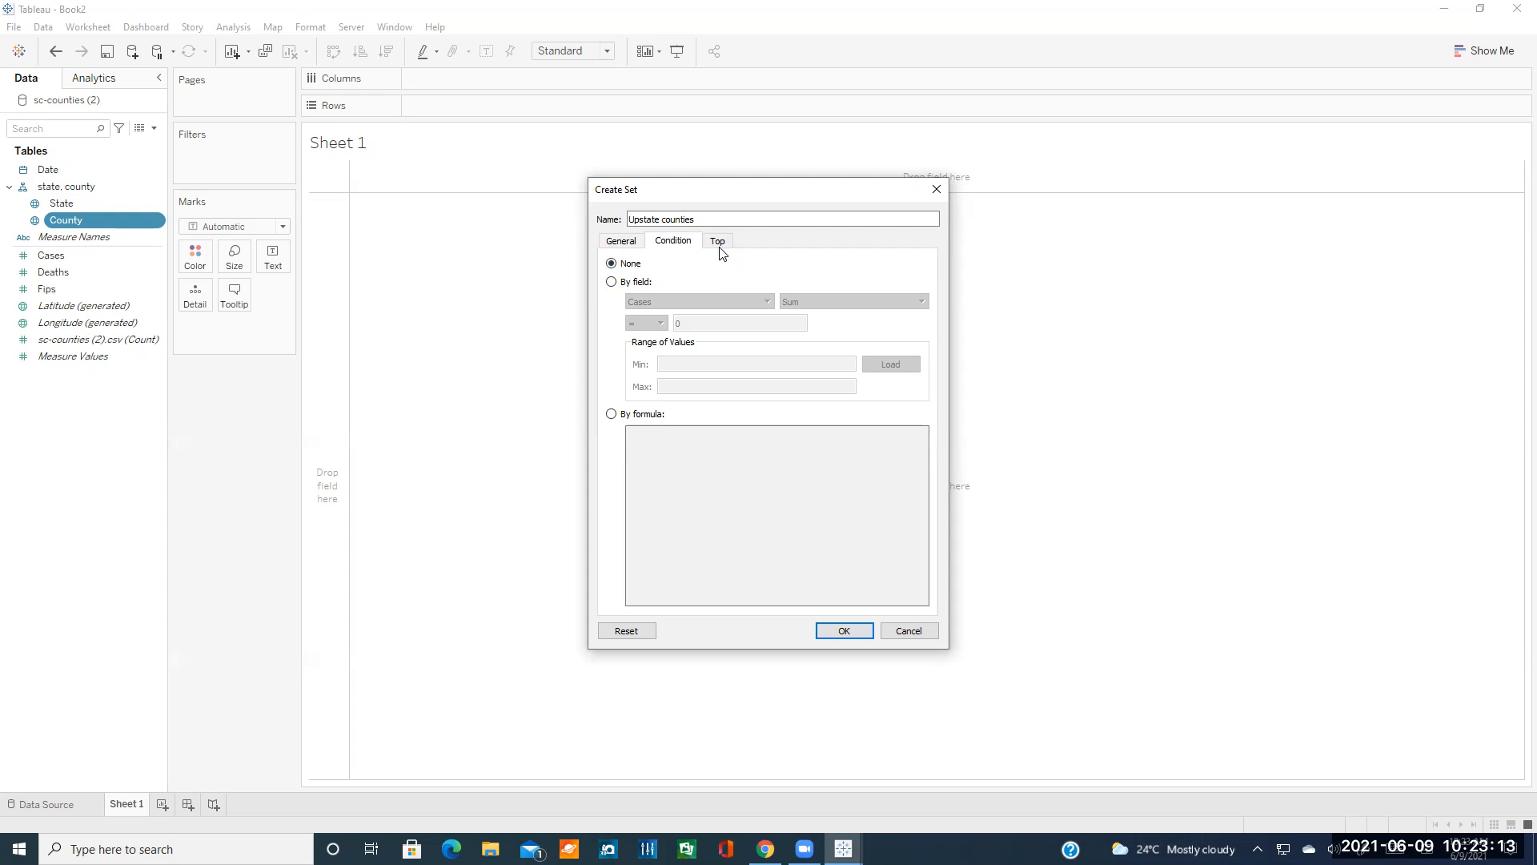
# - Check the set's Top options, review the selected county members and create the Upstate counties set
pyautogui.click(718, 243)
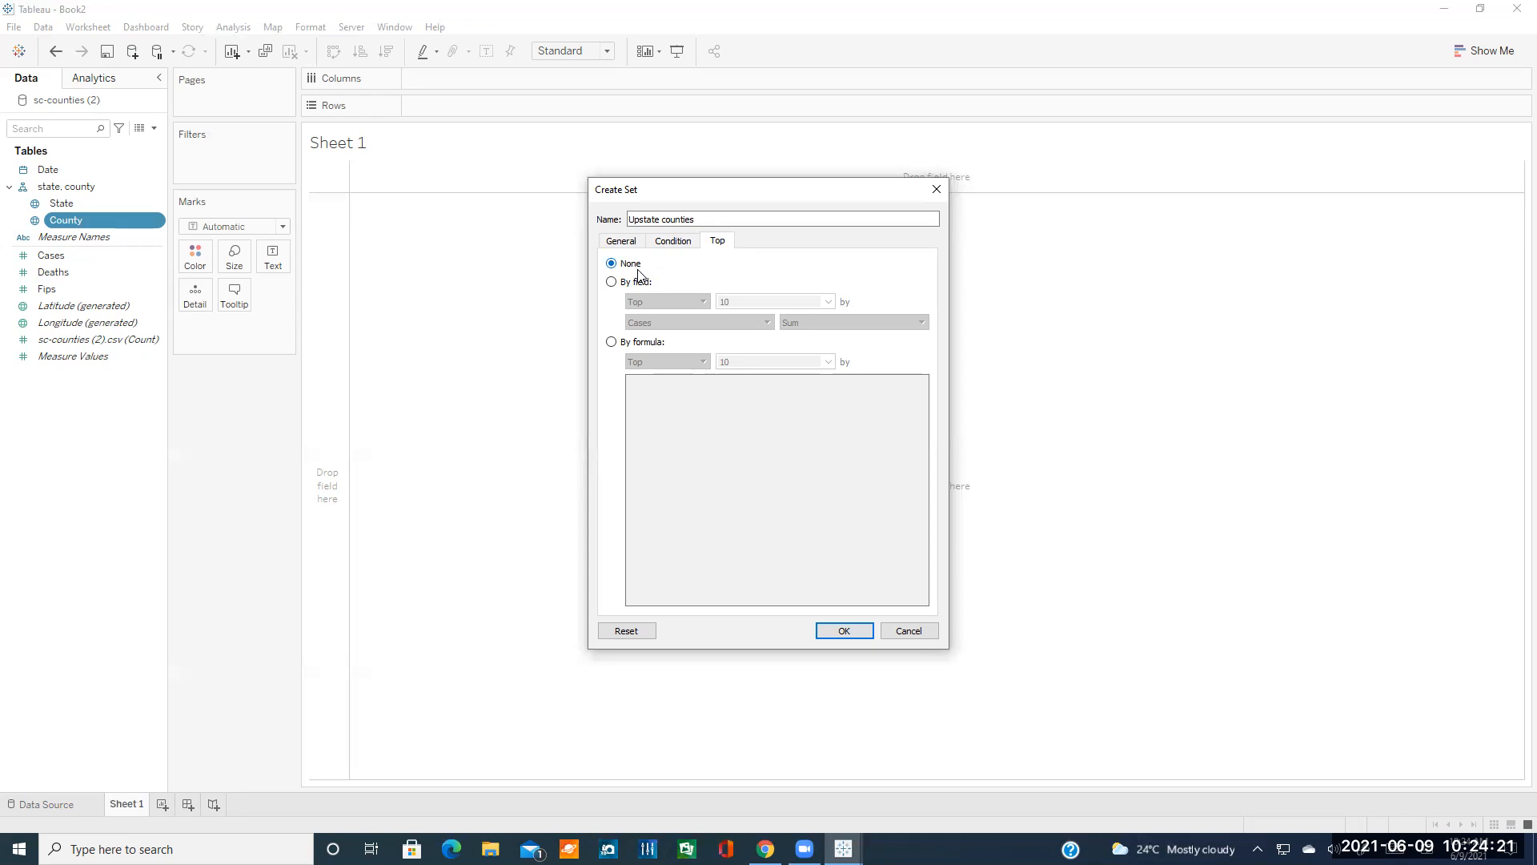
pyautogui.click(630, 242)
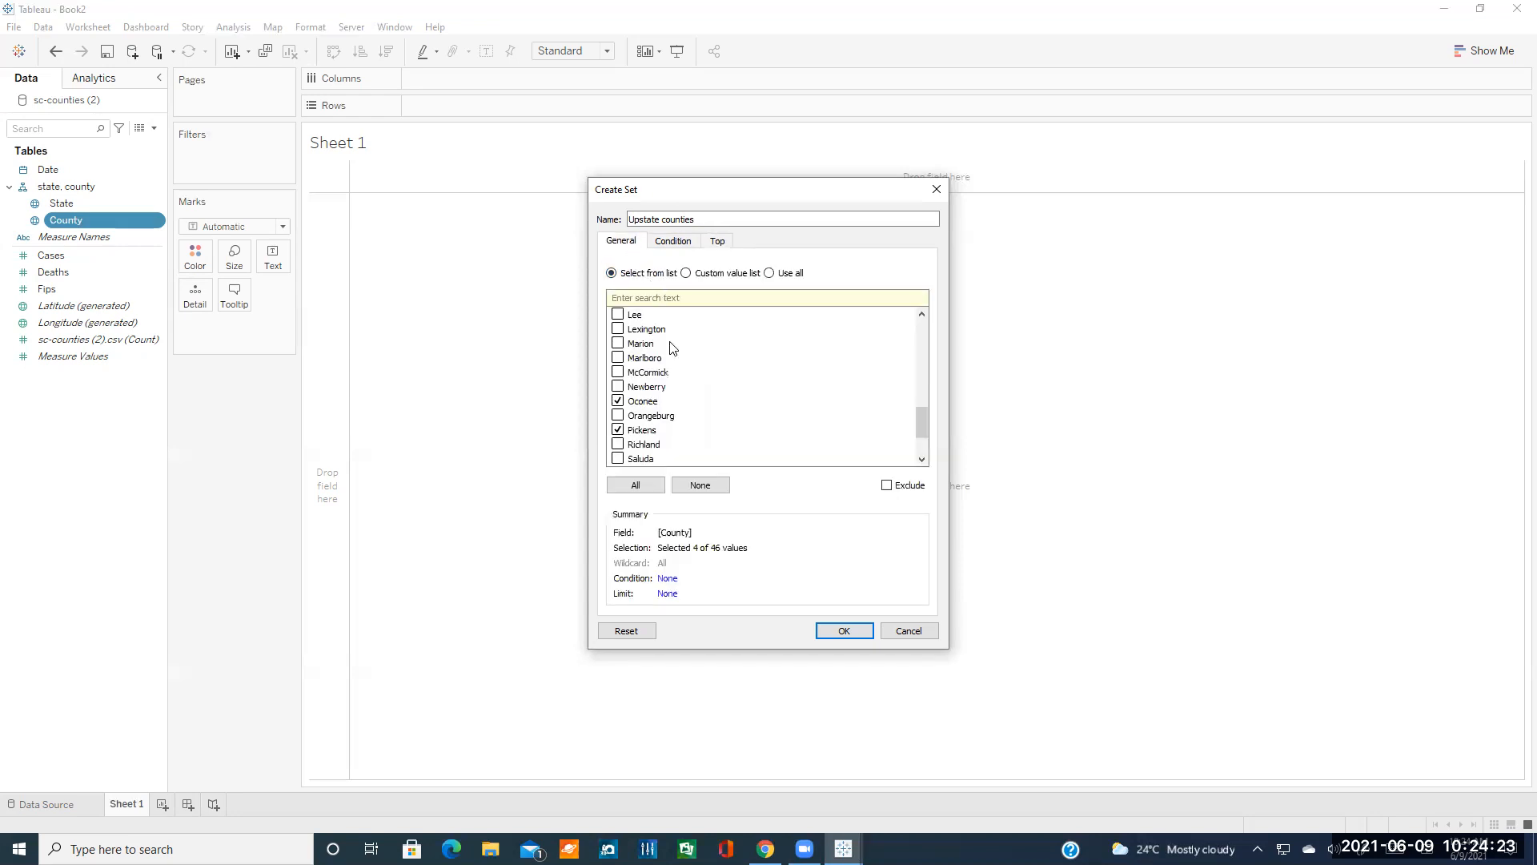
pyautogui.scroll(-3, 745, 392)
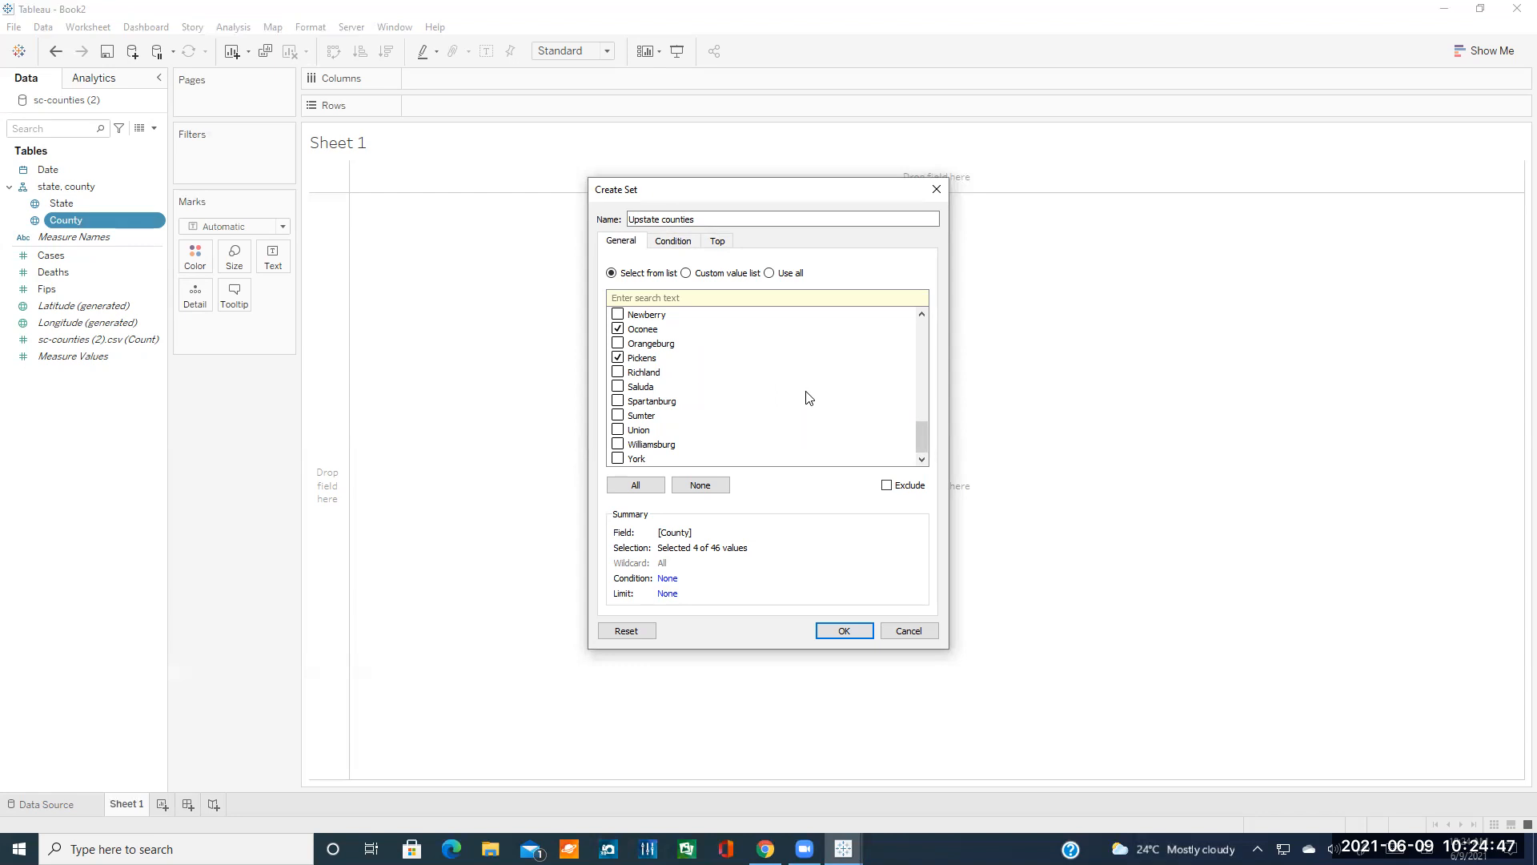
pyautogui.click(845, 631)
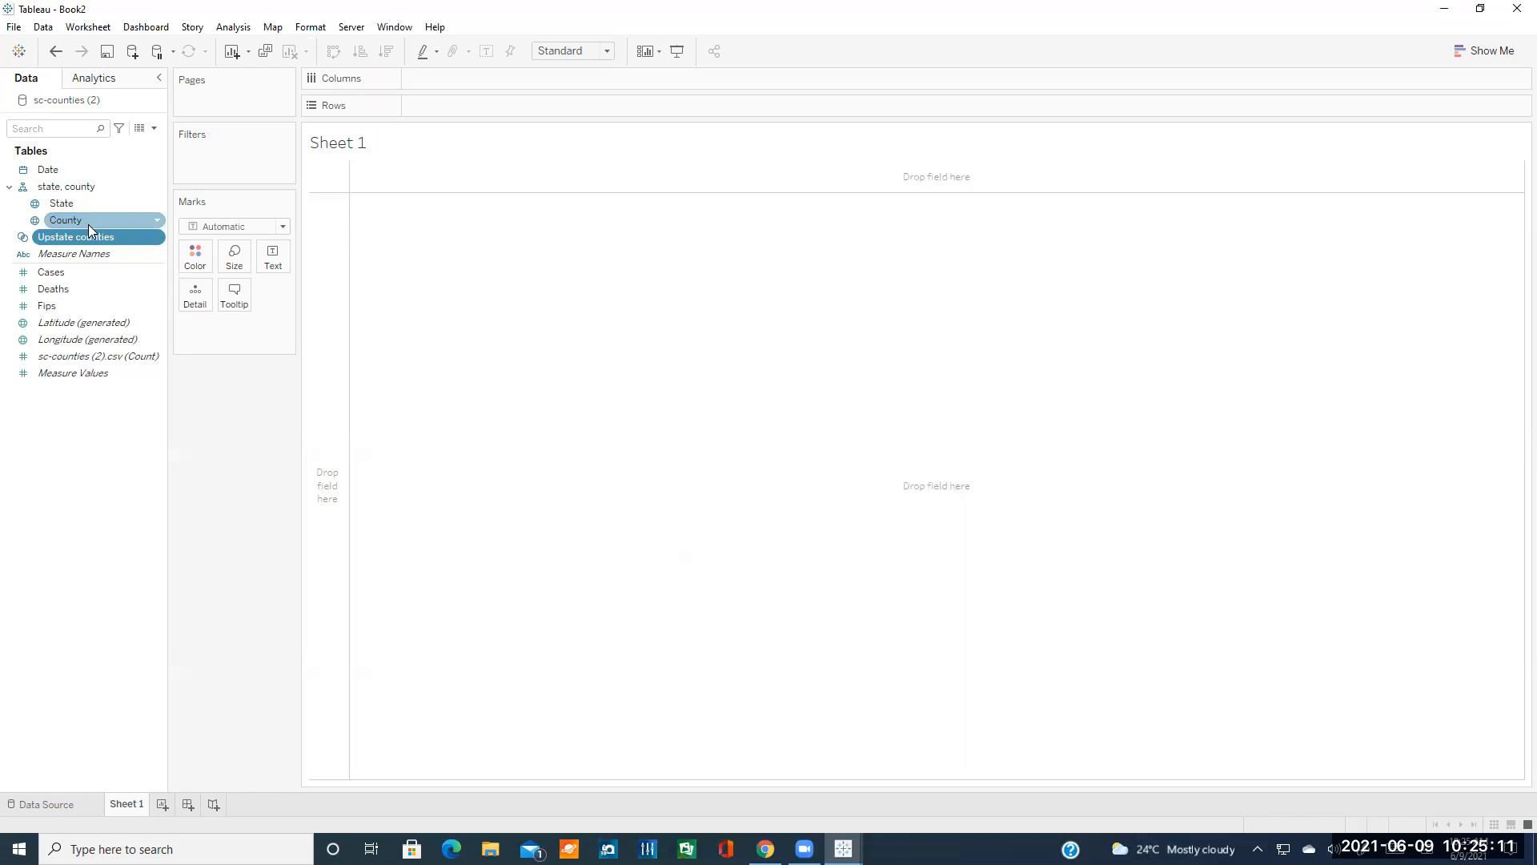
# - Switch to Chrome and read the workshop instructions on condition-based sets, top-member sets and using sets in a visualization
pyautogui.click(766, 849)
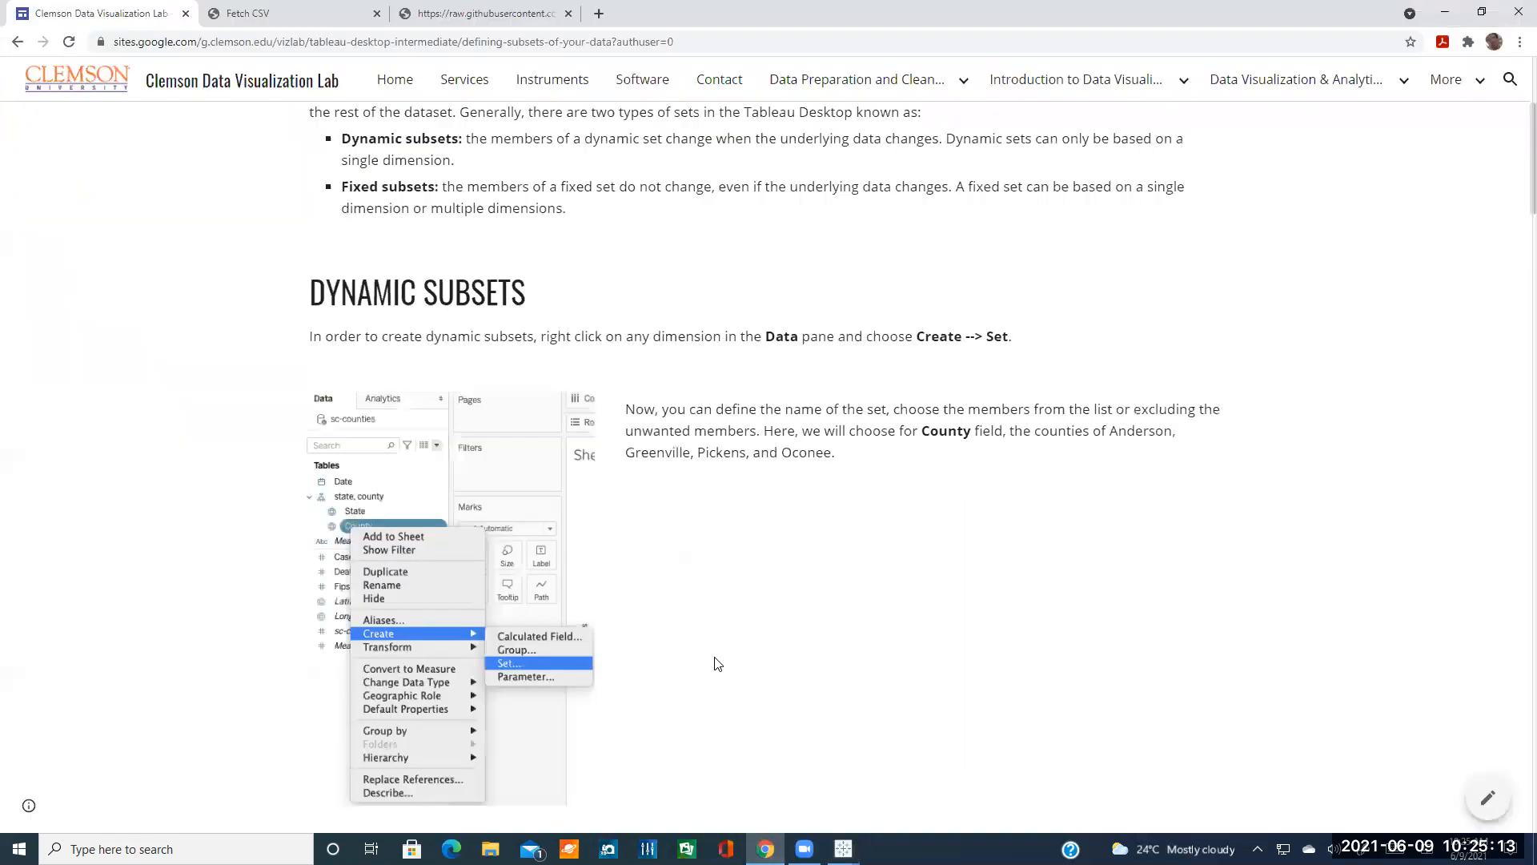
pyautogui.scroll(-6, 717, 664)
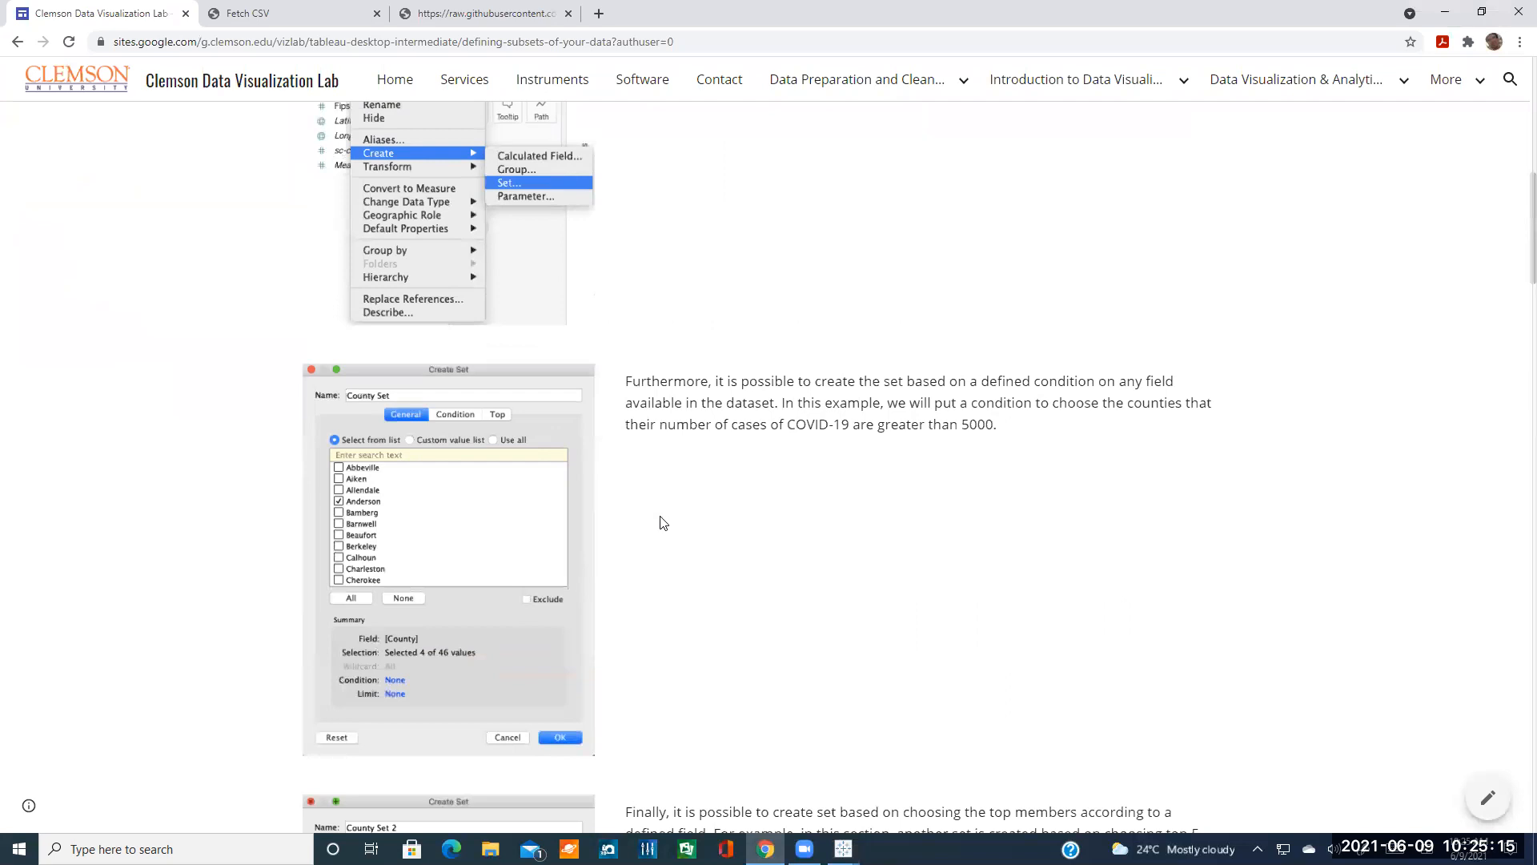
pyautogui.scroll(-5, 664, 522)
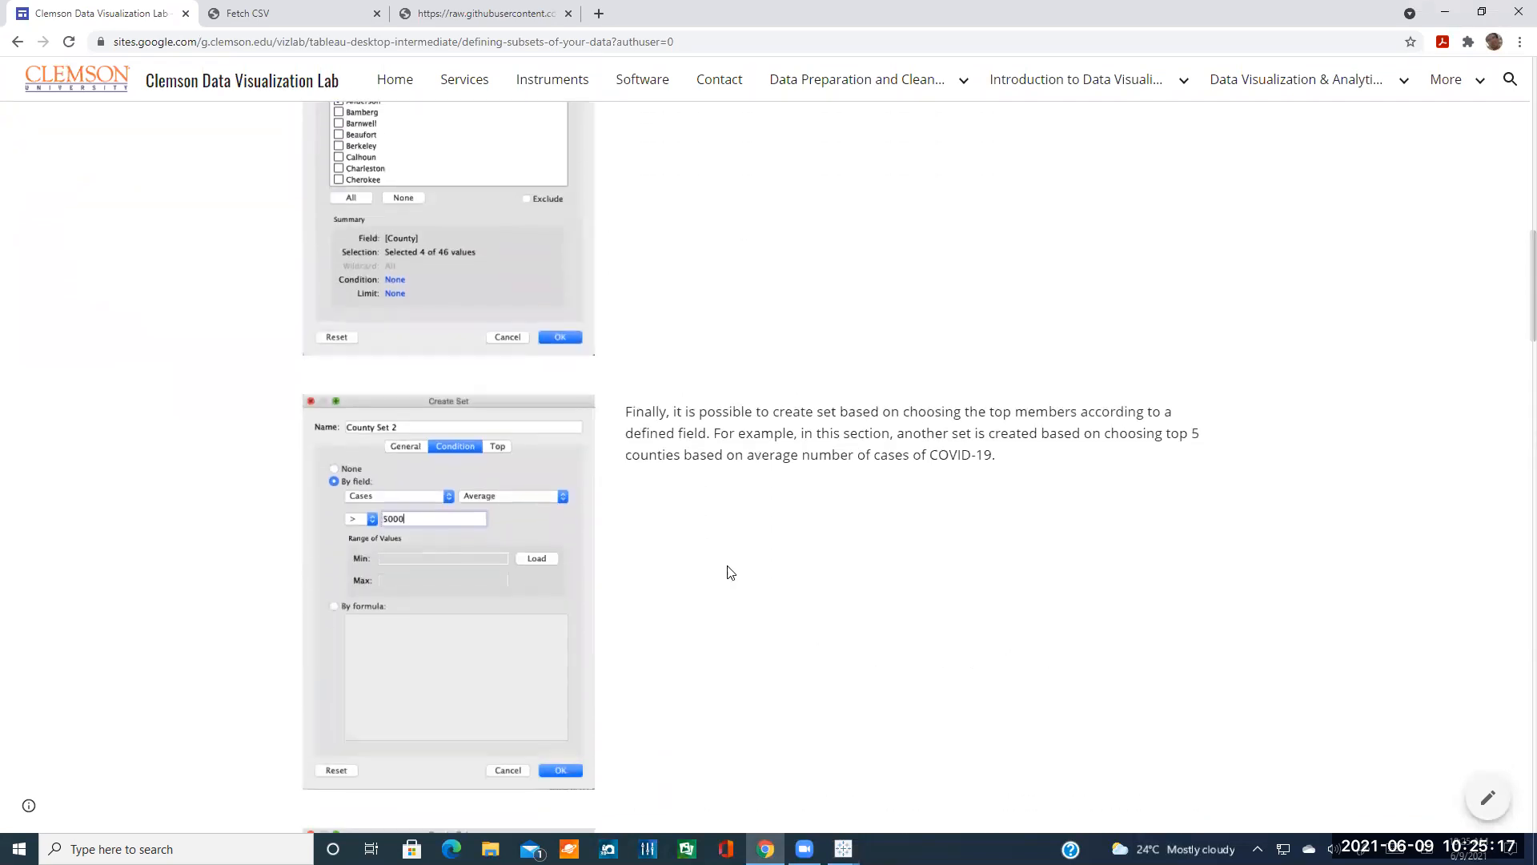
pyautogui.scroll(-4, 730, 572)
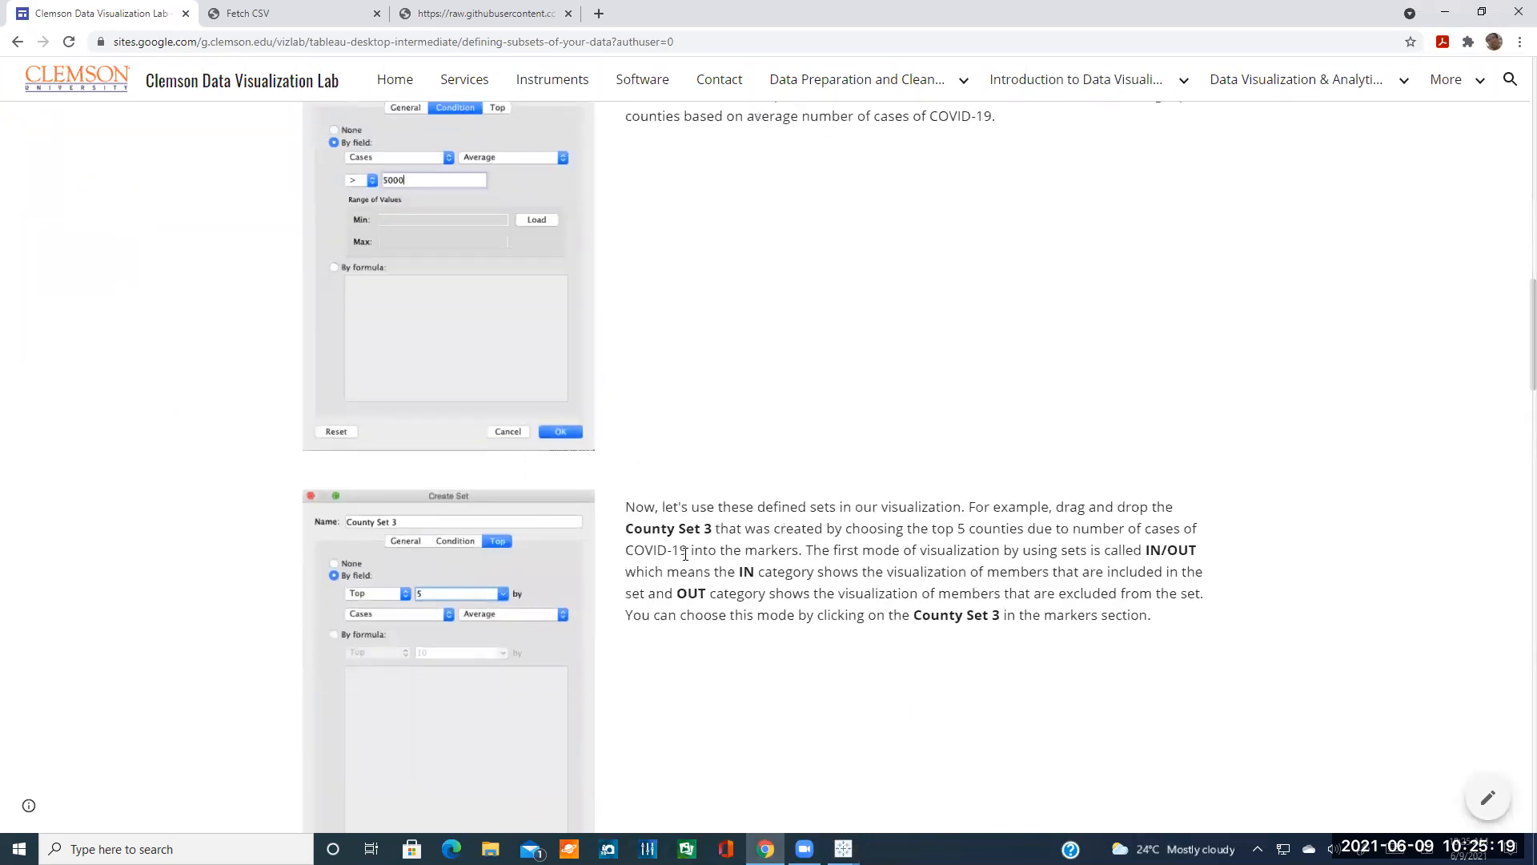
pyautogui.scroll(-4, 685, 553)
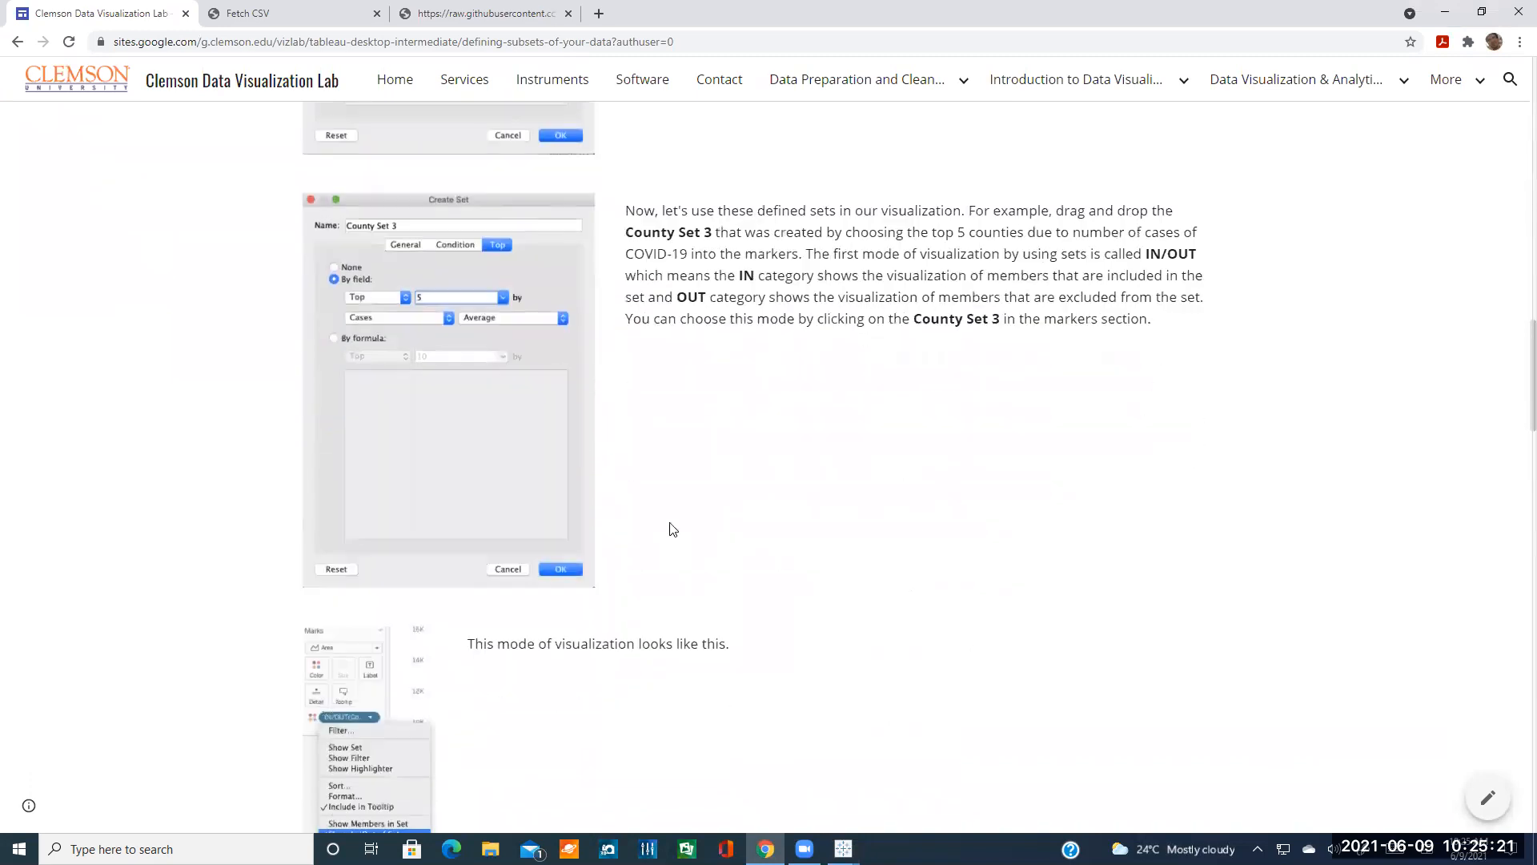
# - Read the workshop instructions and example charts for visualizing a set in In/Out mode
pyautogui.scroll(10, 673, 529)
pyautogui.scroll(-13, 713, 555)
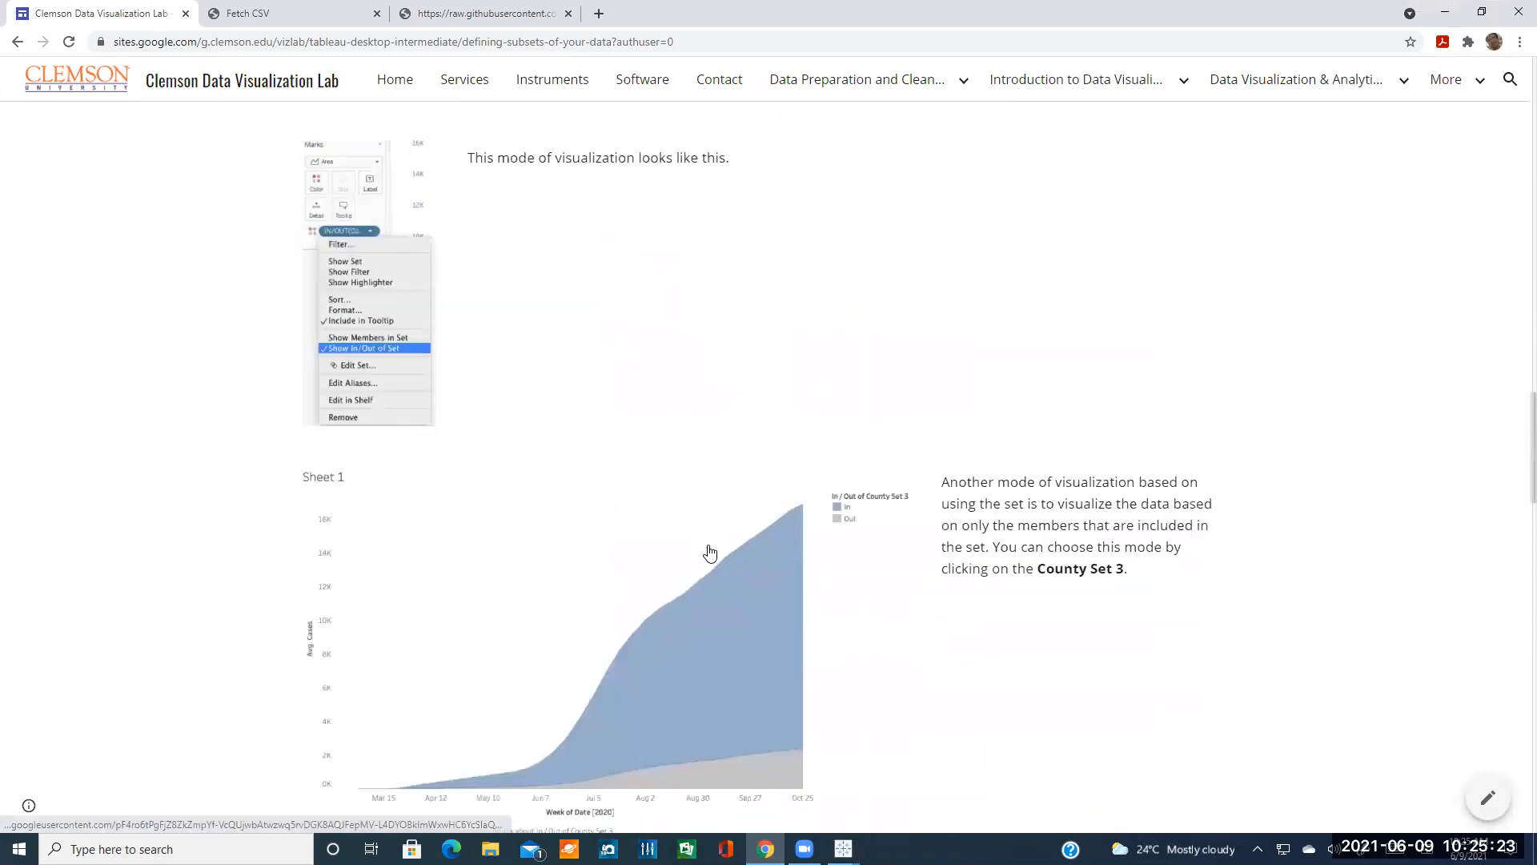
pyautogui.scroll(1, 729, 506)
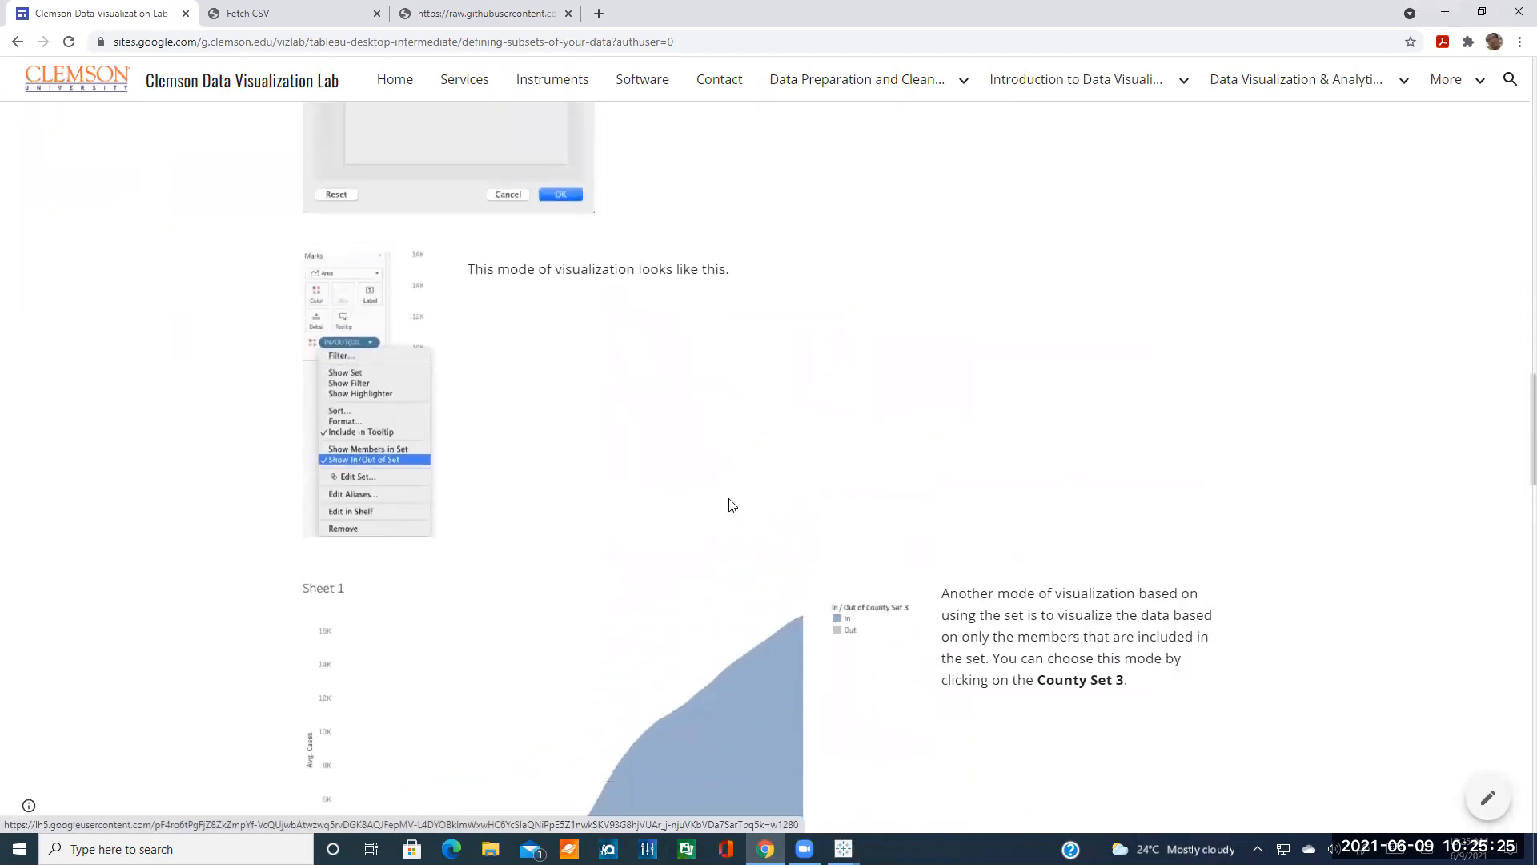
pyautogui.scroll(-2, 728, 506)
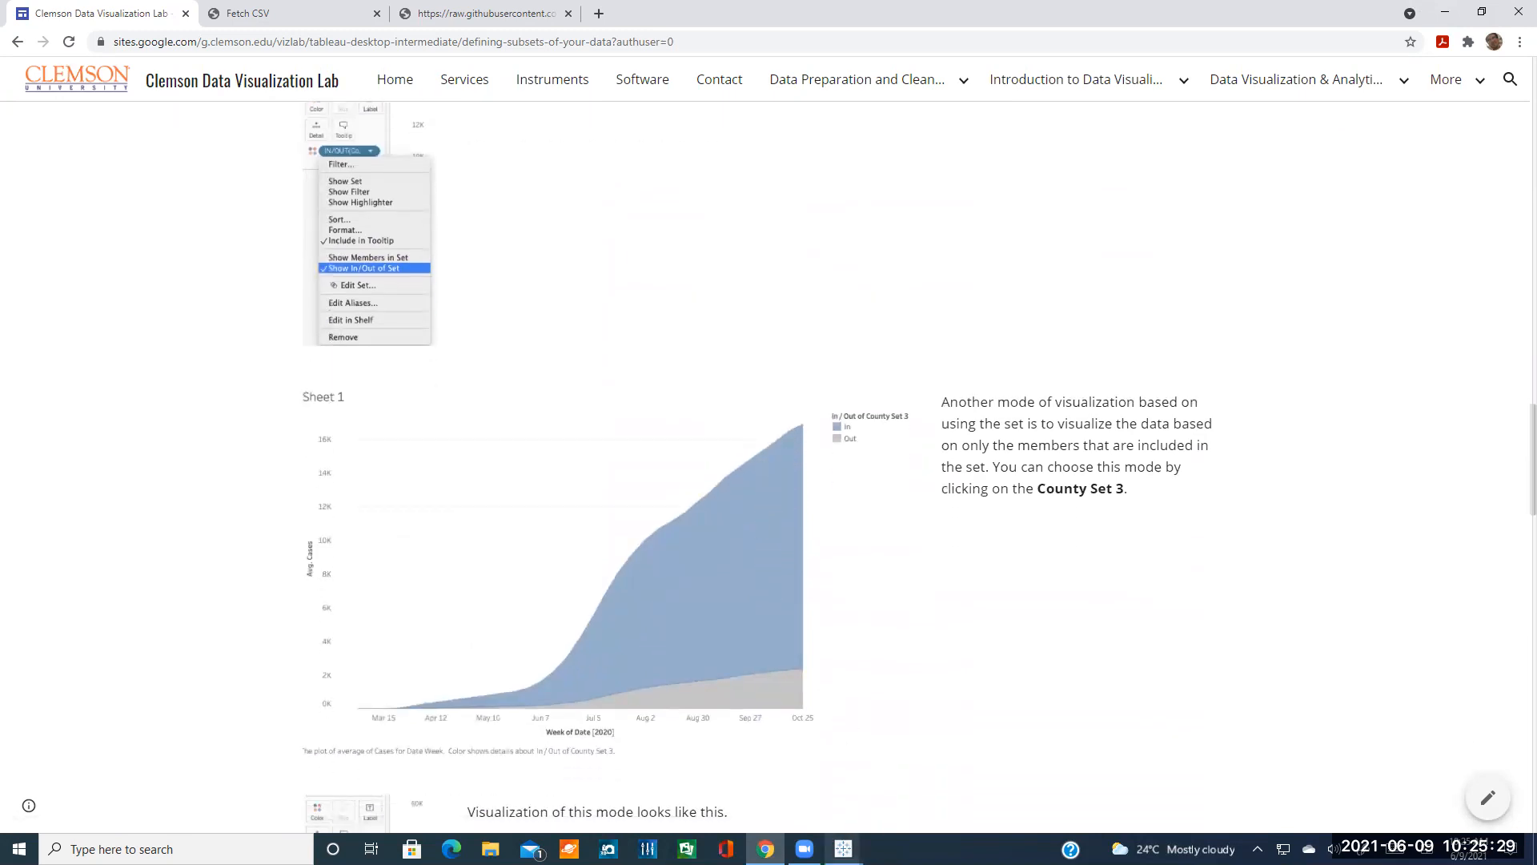
# - Switch to the Tableau workbook Book2, place Cases on the columns and aggregate it as an average
pyautogui.moveTo(843, 848)
pyautogui.click(876, 789)
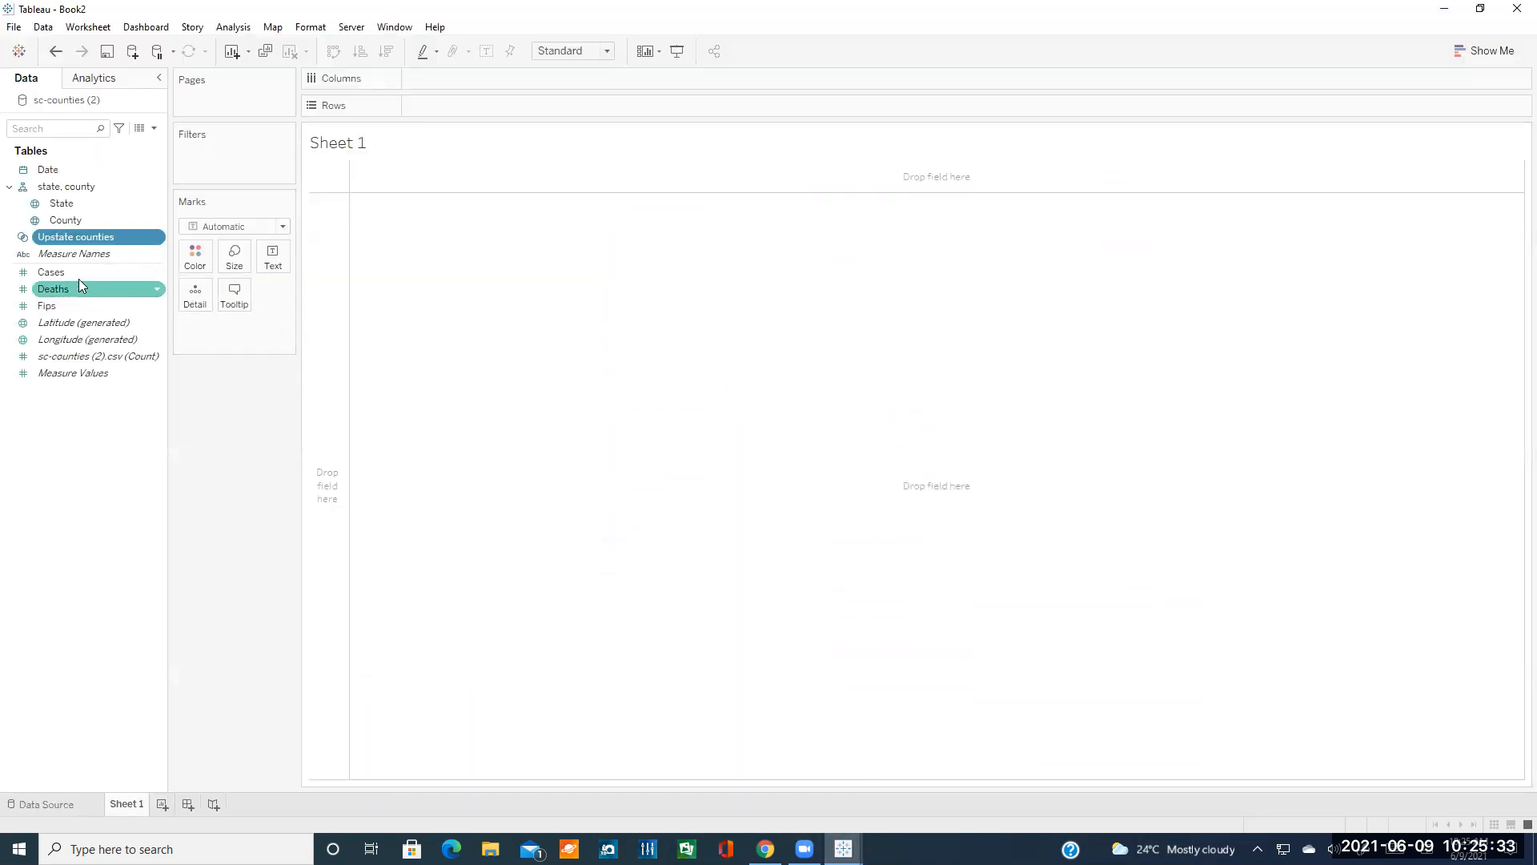
pyautogui.moveTo(73, 274); pyautogui.dragTo(506, 82)
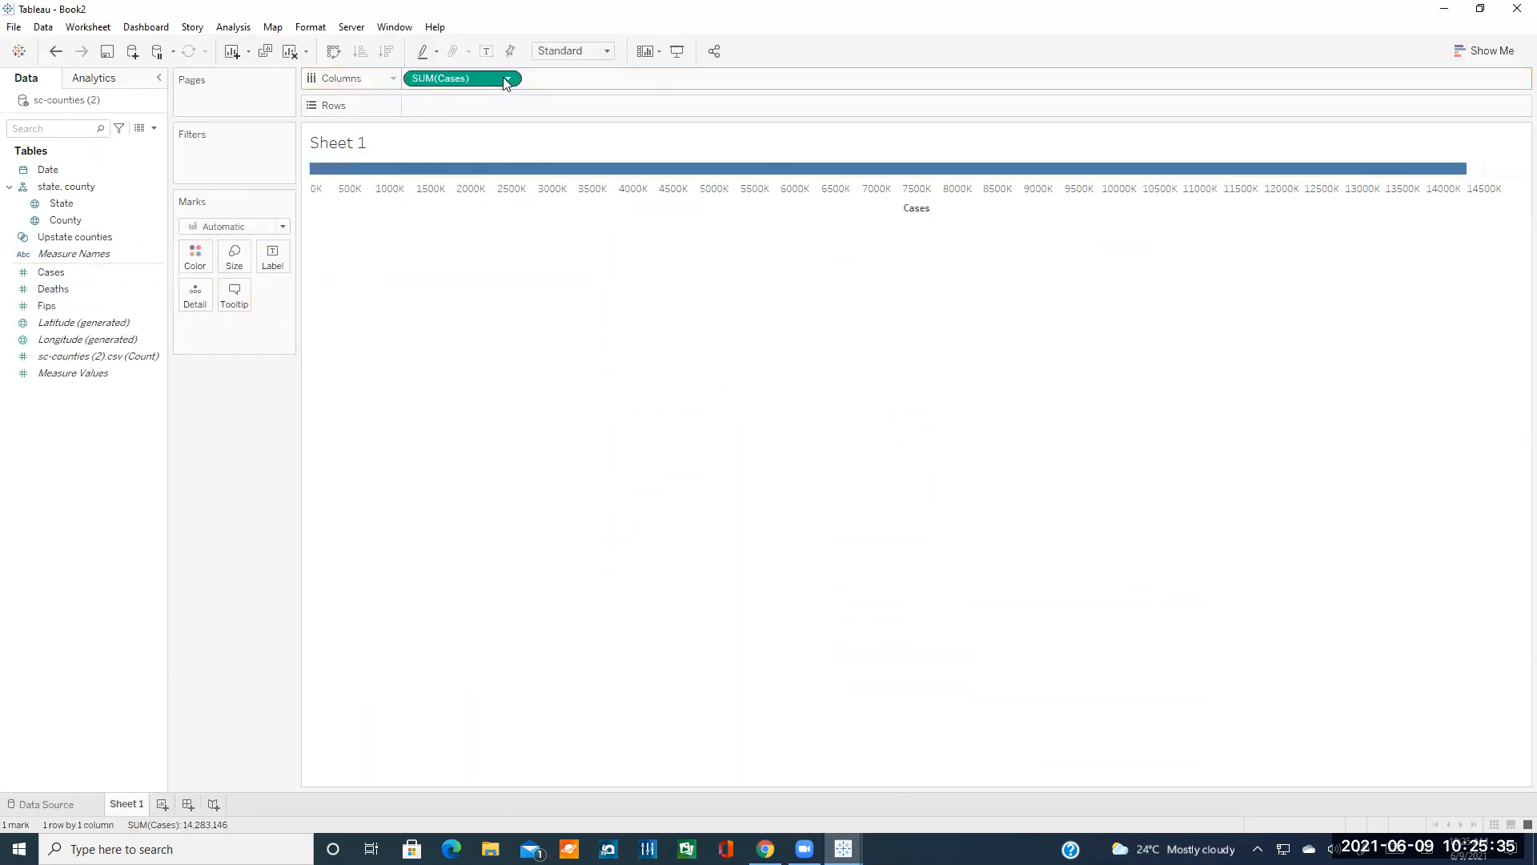
pyautogui.click(507, 79)
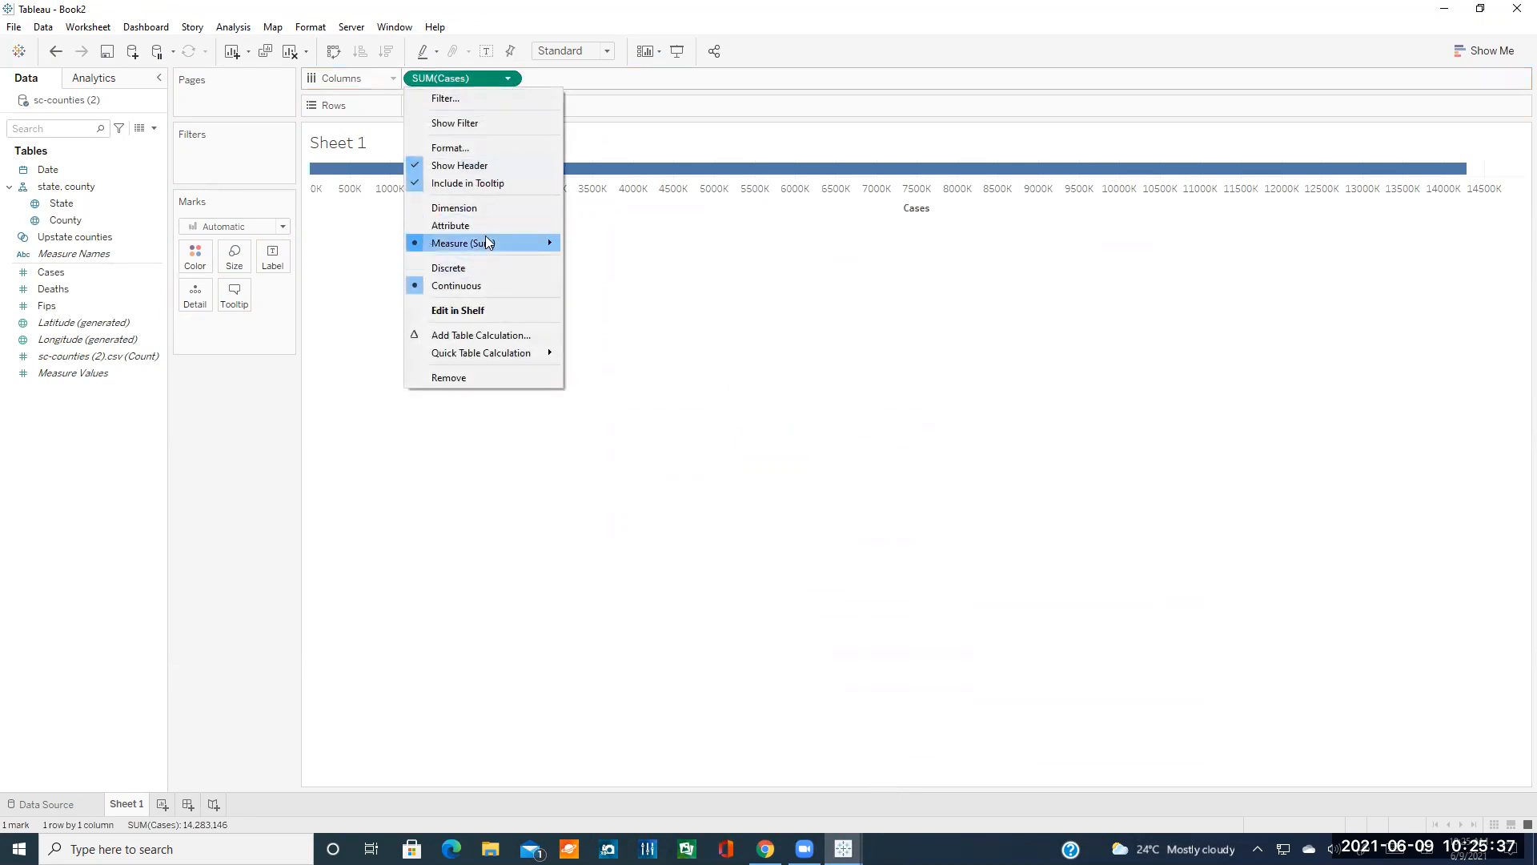
pyautogui.moveTo(487, 242)
pyautogui.click(600, 260)
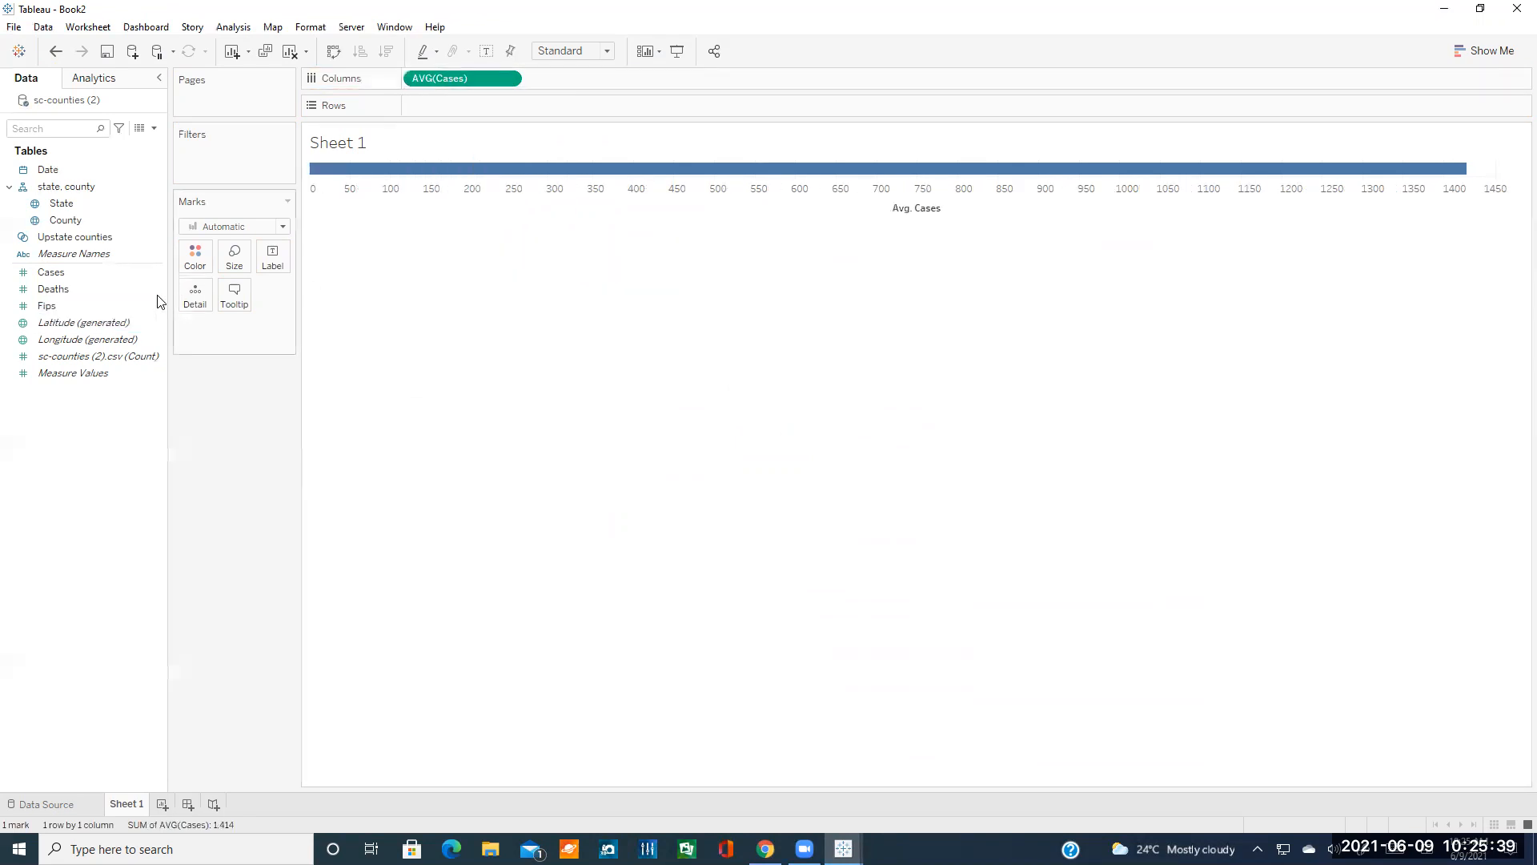
# - Place Date on the rows and display it as a continuous week number
pyautogui.moveTo(66, 165); pyautogui.dragTo(440, 108)
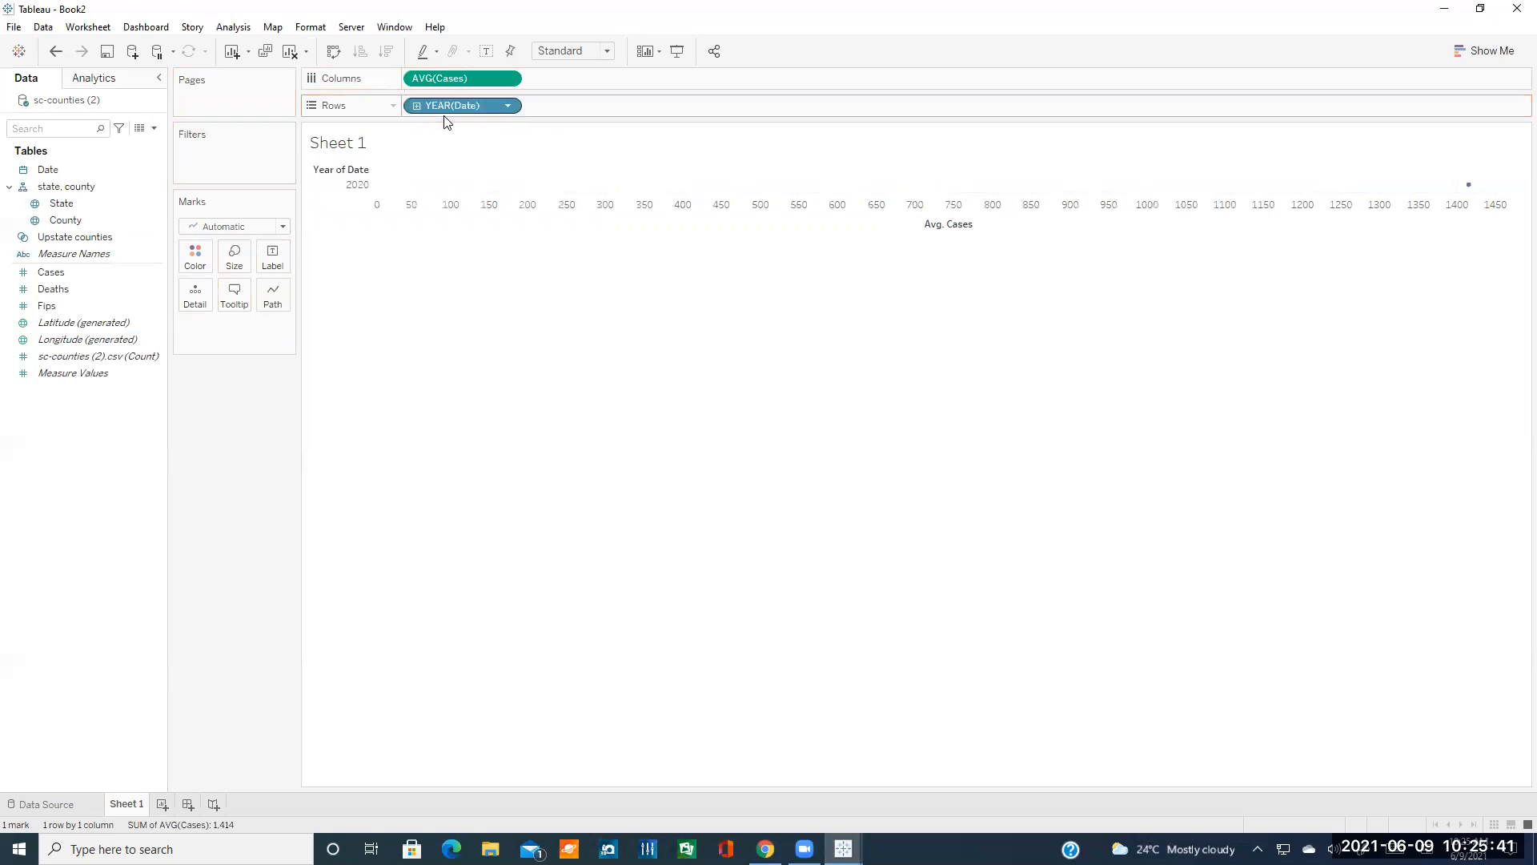
pyautogui.click(507, 105)
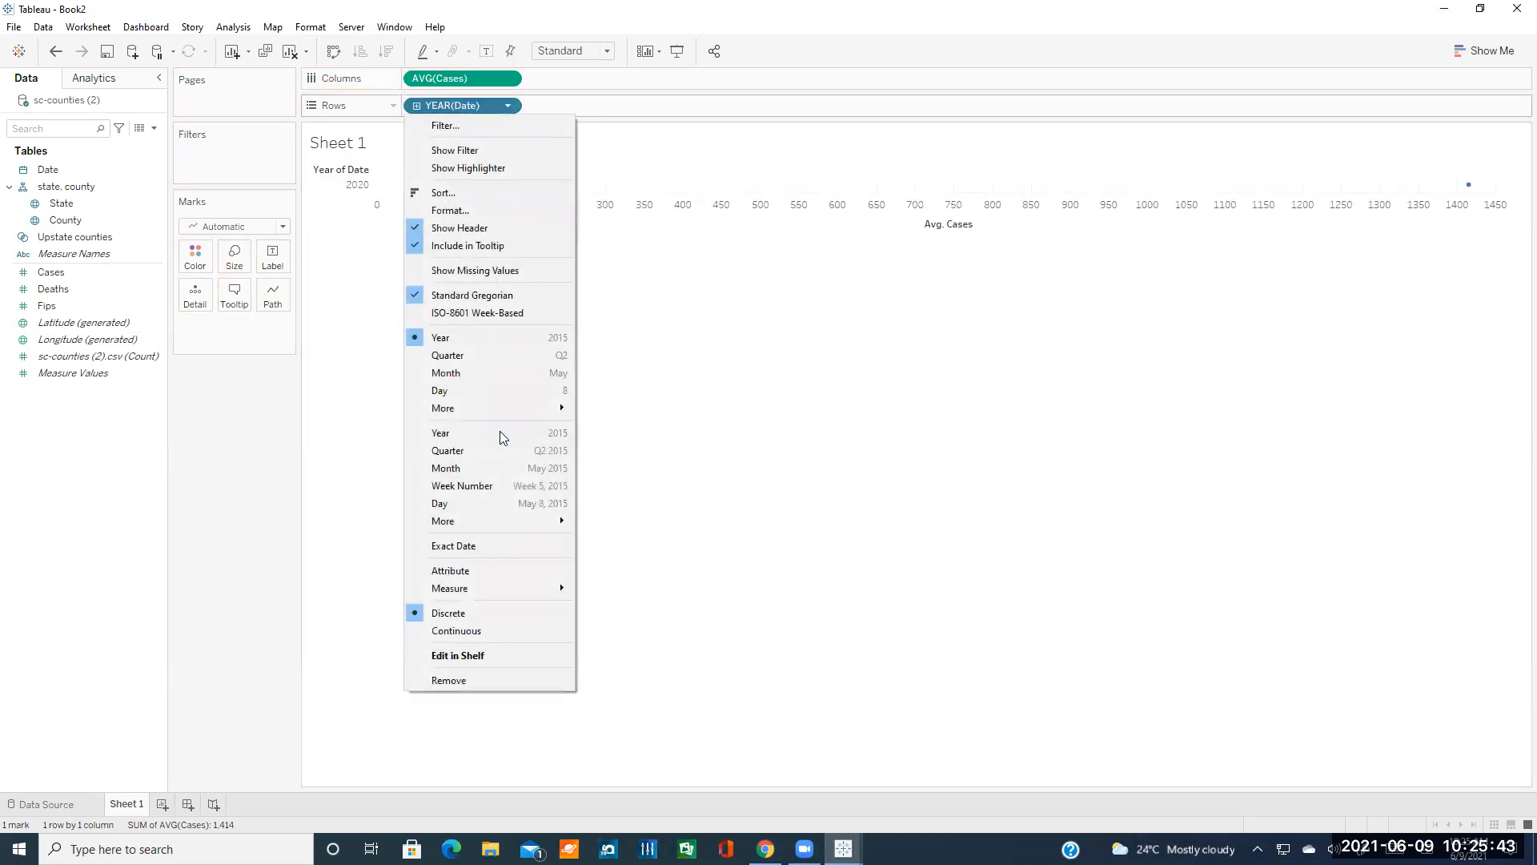
pyautogui.click(472, 485)
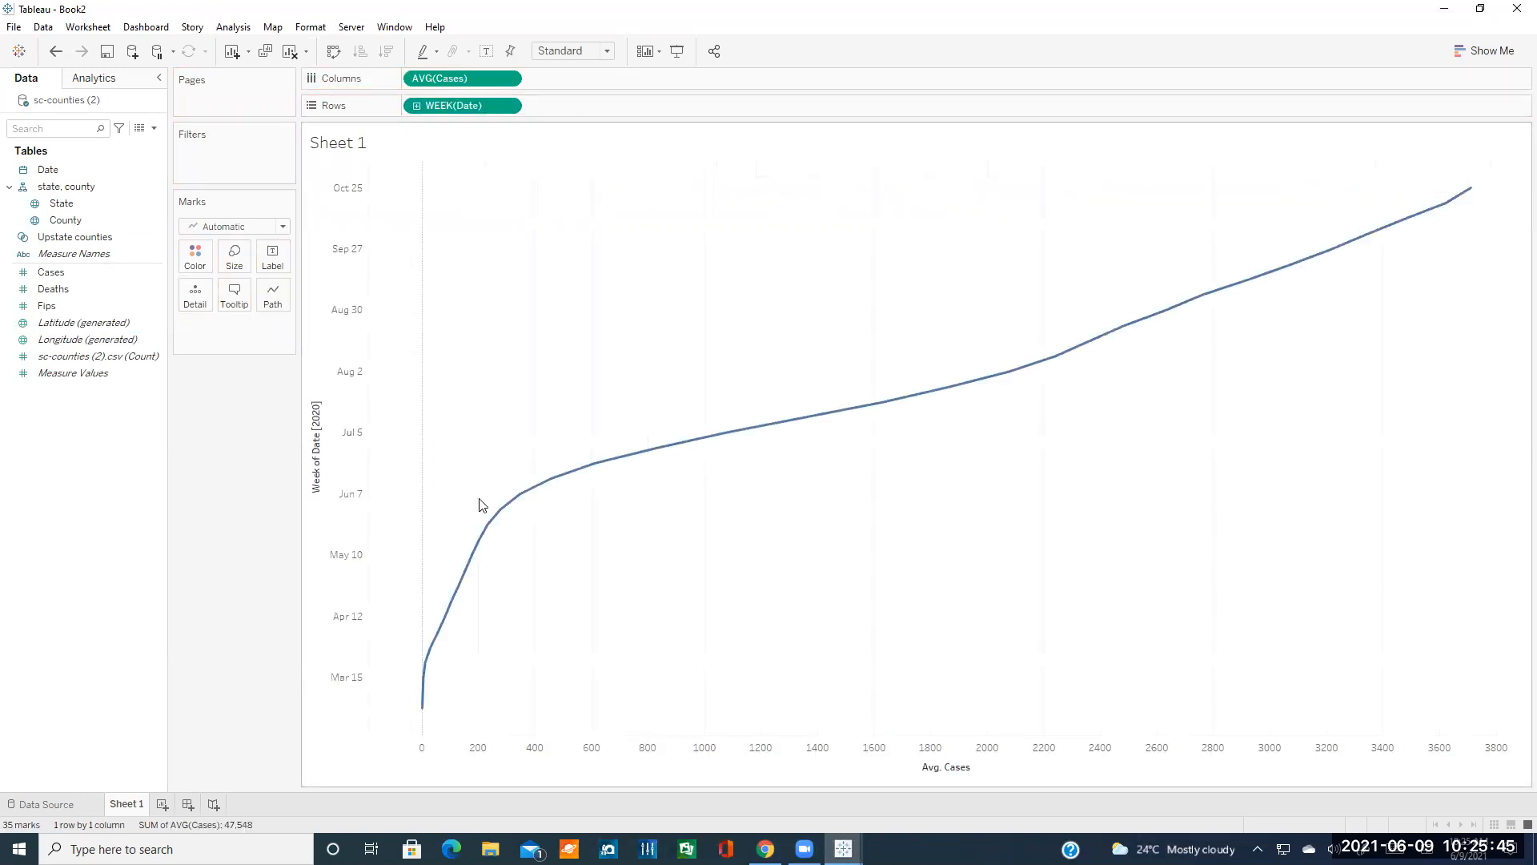
# - Add the Upstate counties set to the chart's marks and use it to color the lines by In/Out membership
pyautogui.click(74, 237)
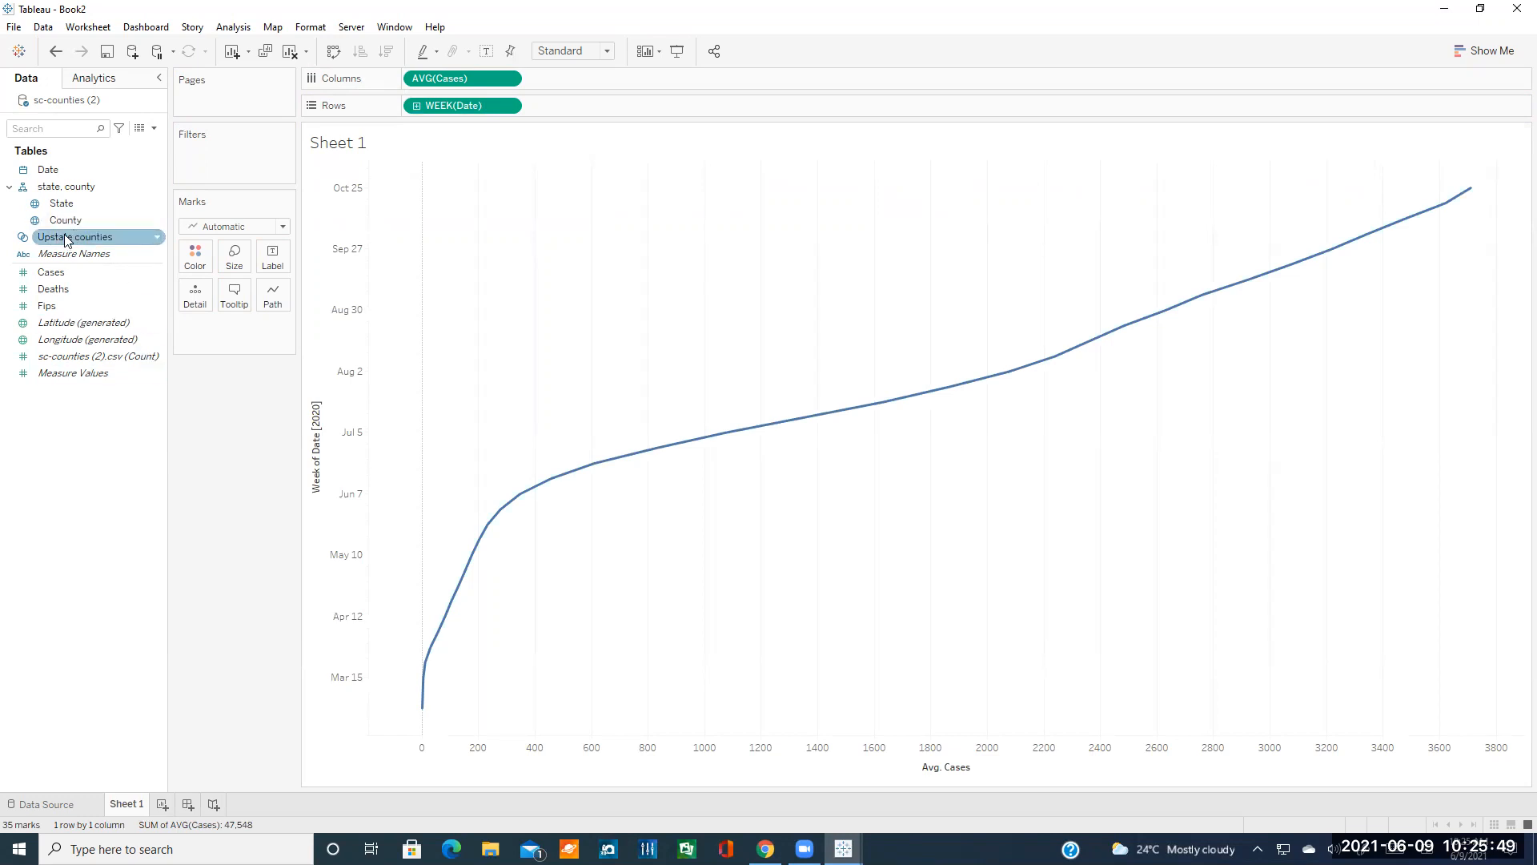
pyautogui.moveTo(67, 239); pyautogui.dragTo(219, 332)
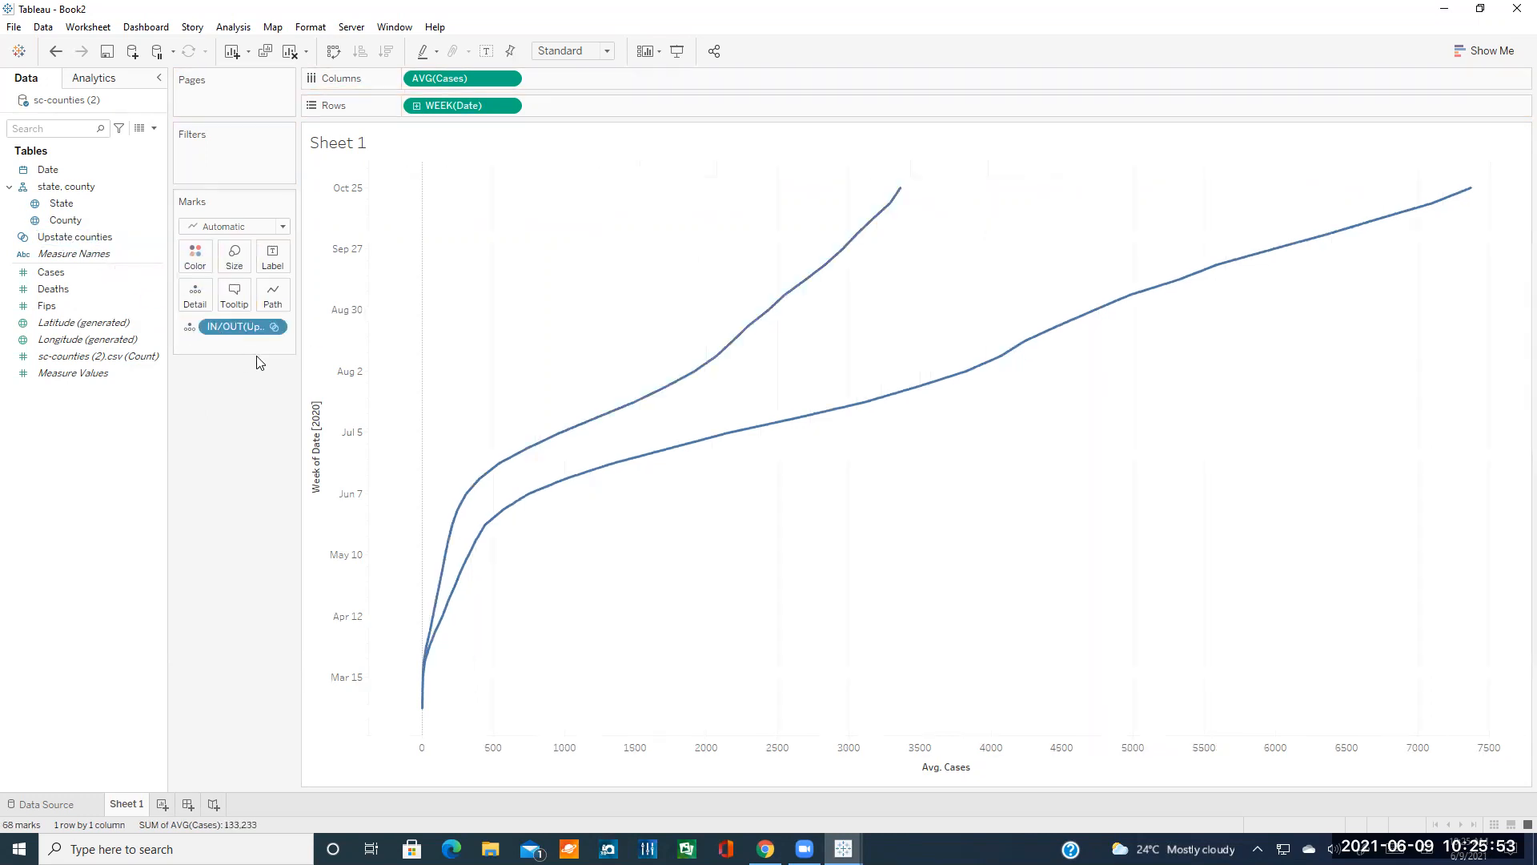
pyautogui.click(190, 327)
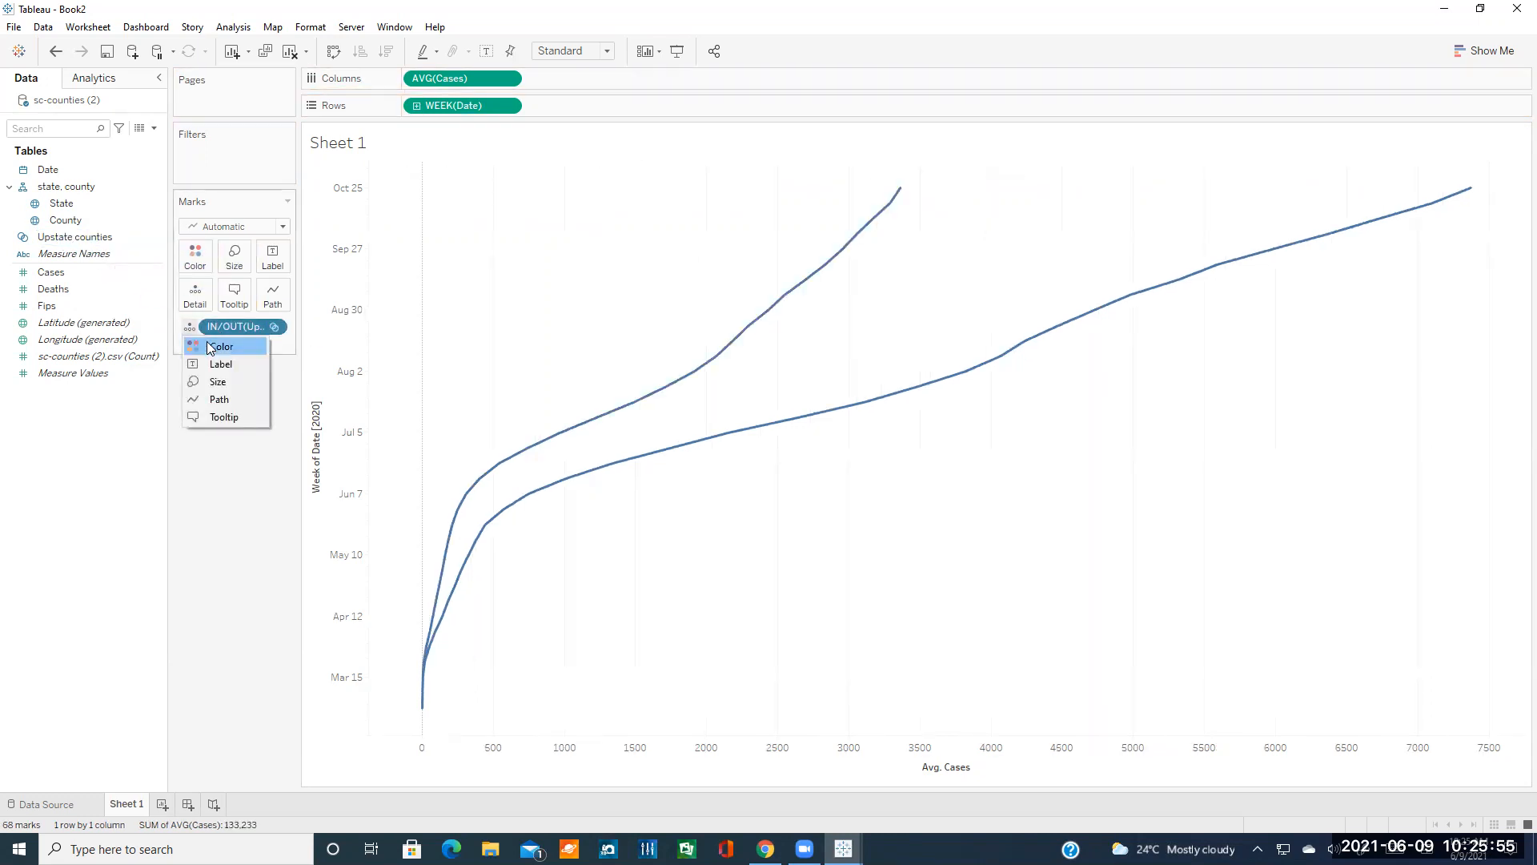
pyautogui.click(216, 347)
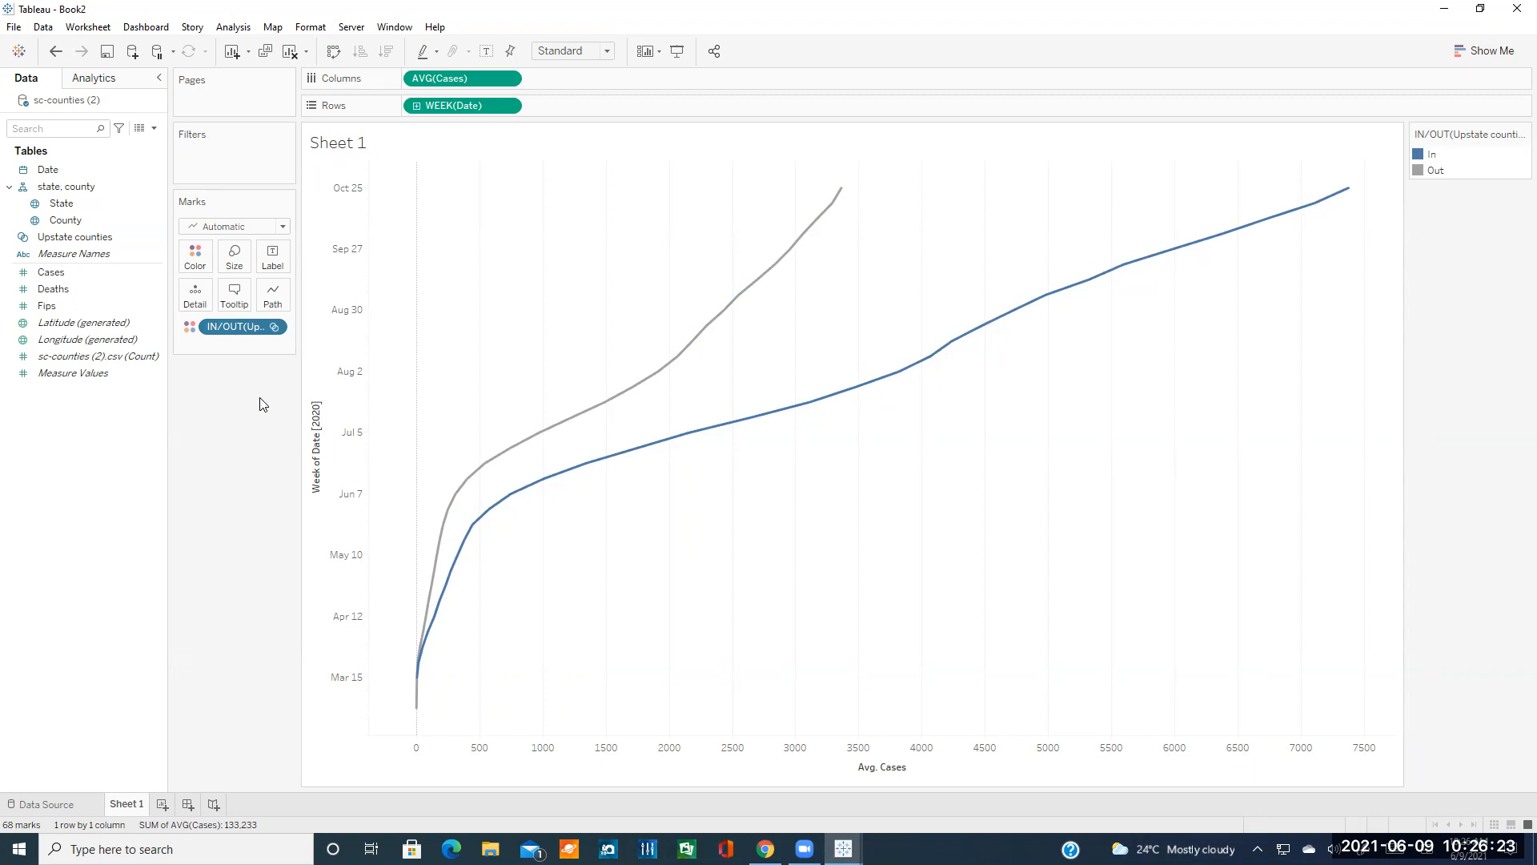
# - Show the individual members of the Upstate counties set and swap the axes, putting weeks on columns and average cases on rows
pyautogui.click(273, 327)
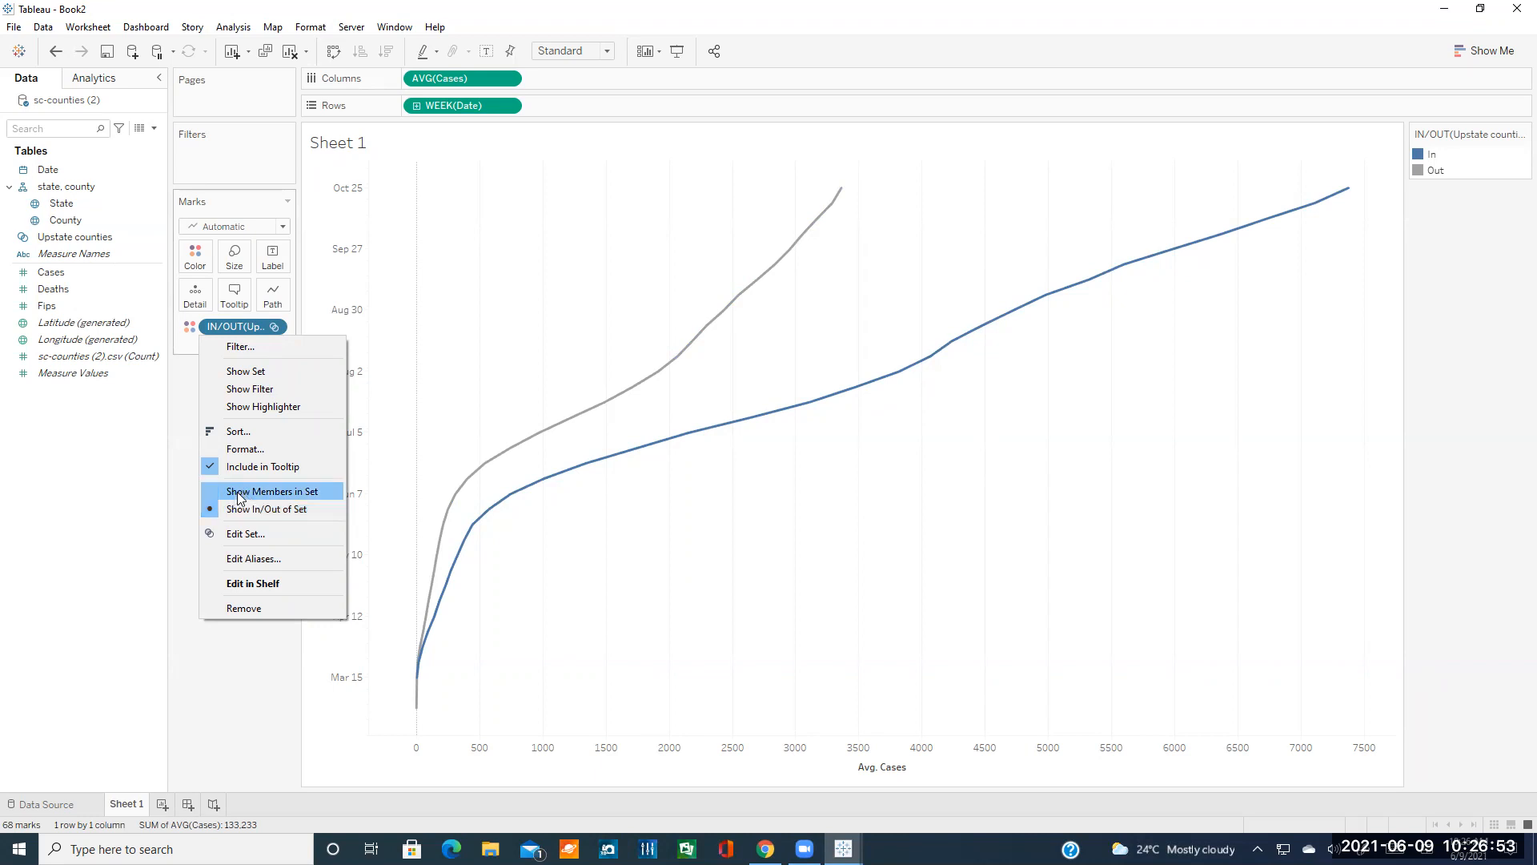
pyautogui.click(264, 497)
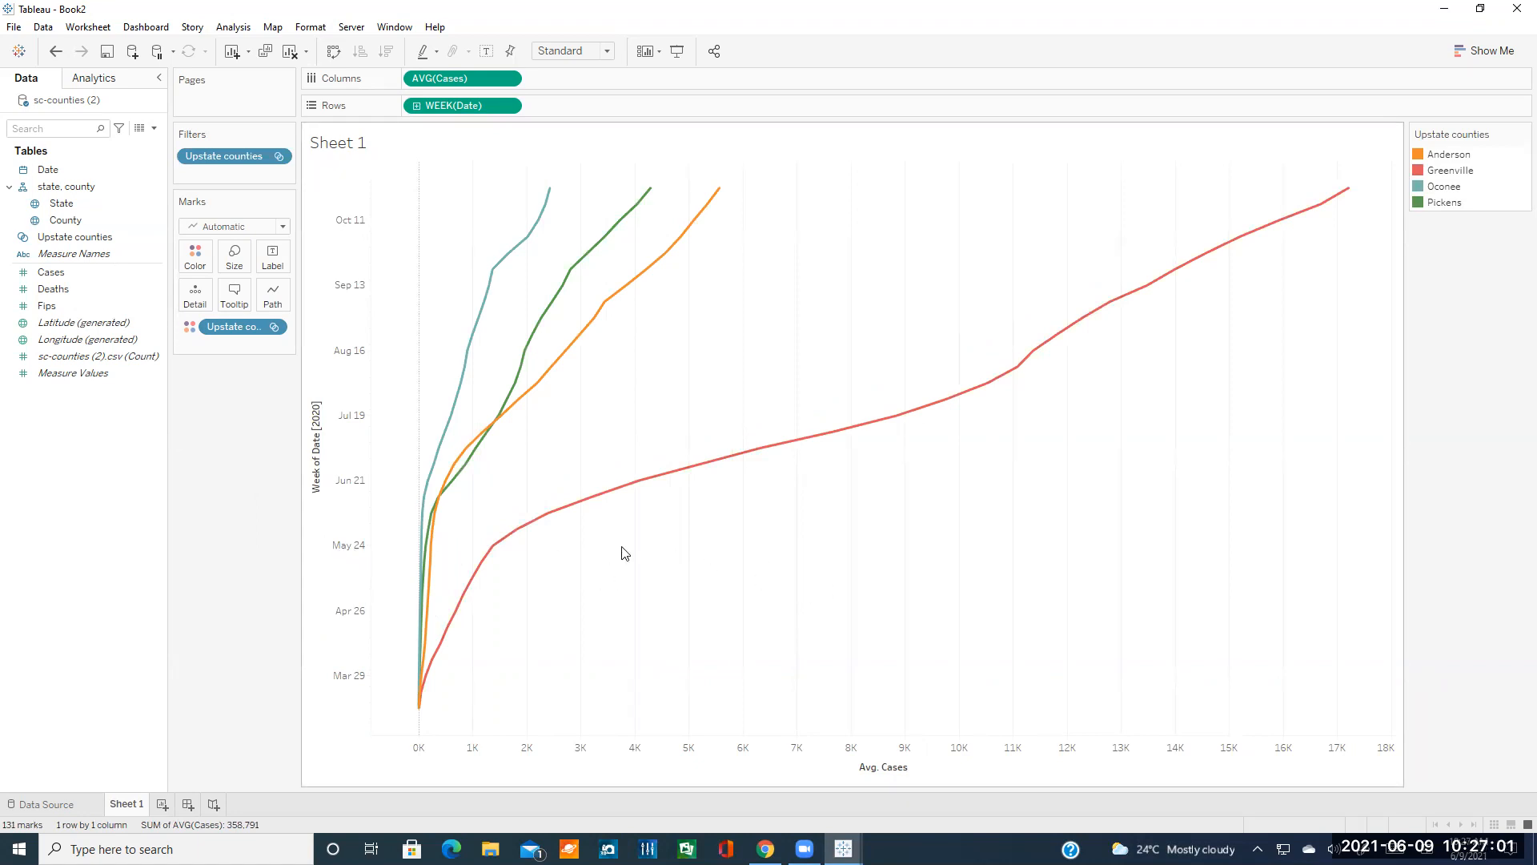
pyautogui.moveTo(480, 78)
pyautogui.mouseDown()
pyautogui.moveTo(550, 87)
pyautogui.moveTo(506, 116)
pyautogui.moveTo(480, 80)
pyautogui.mouseUp()
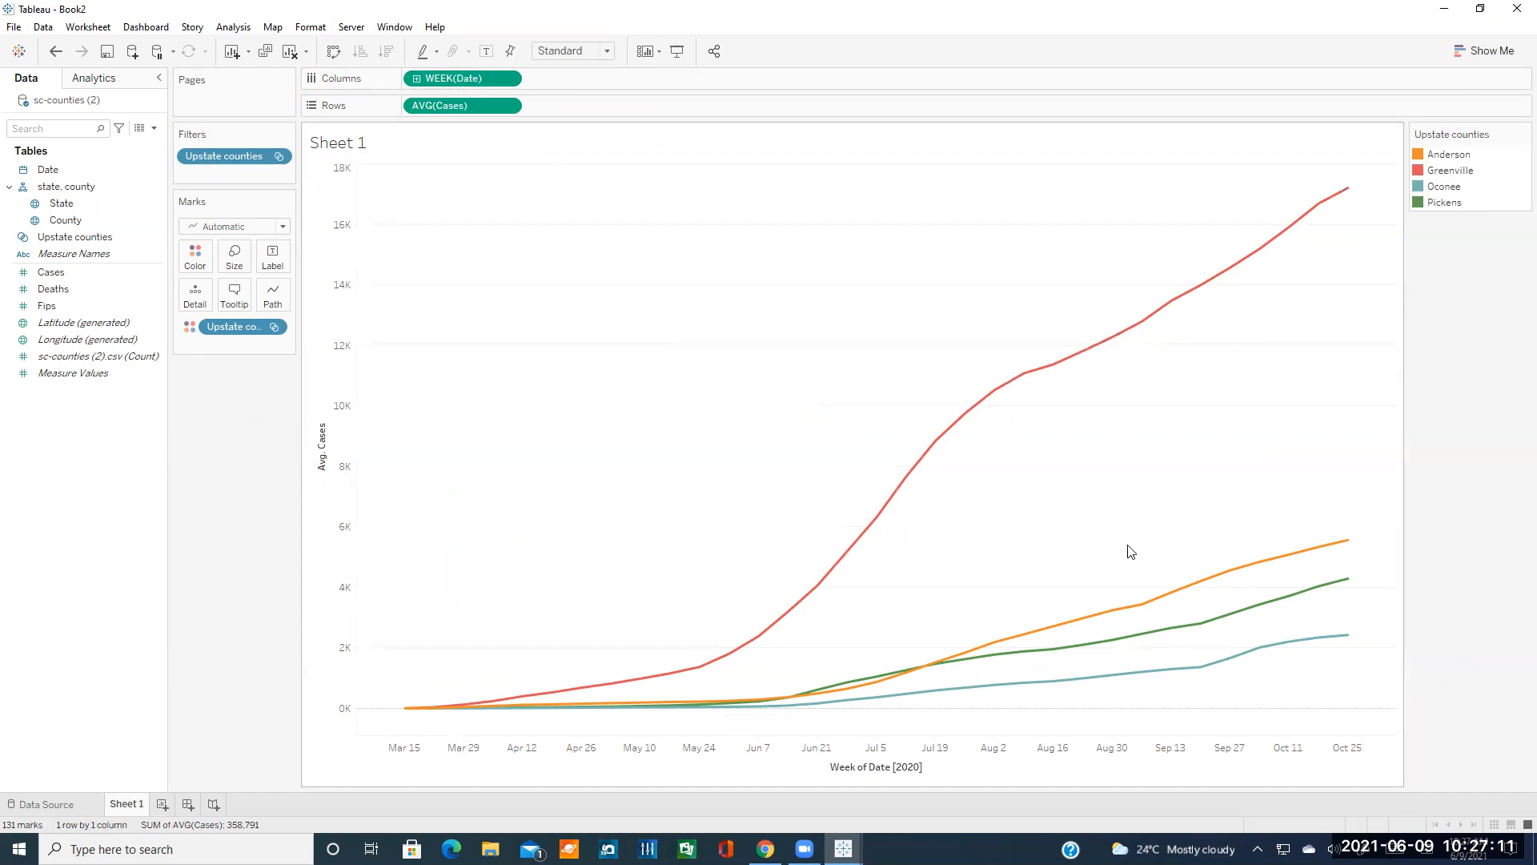
# - Review the member and In/Out display options of the Upstate counties set that colors the lines
pyautogui.moveTo(648, 684)
pyautogui.click(272, 328)
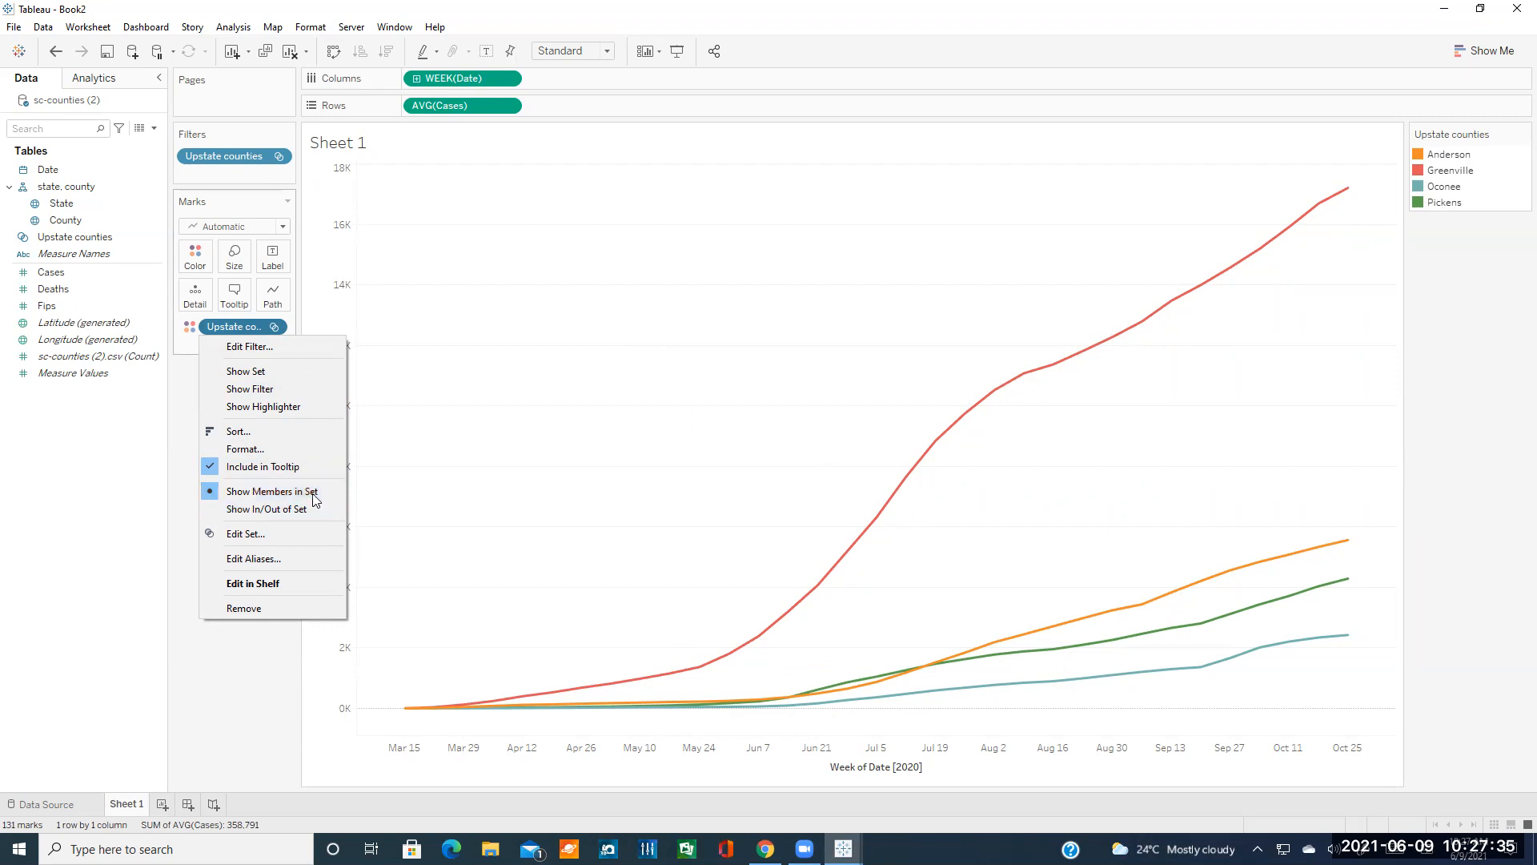
pyautogui.click(176, 409)
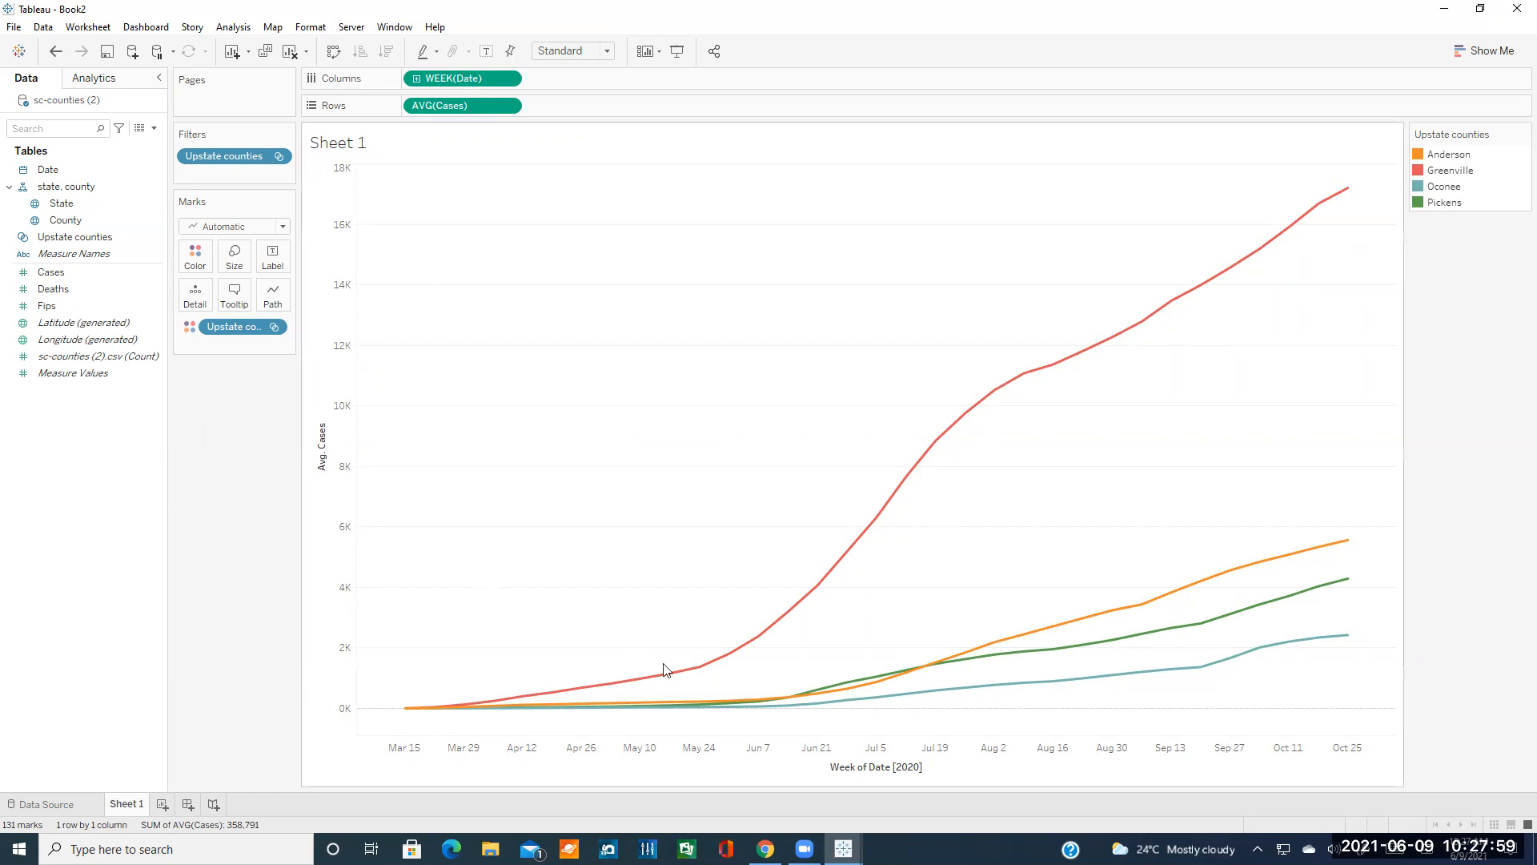
# - Switch to Chrome and read the workshop instructions on showing only set members and on creating fixed subsets
pyautogui.click(765, 848)
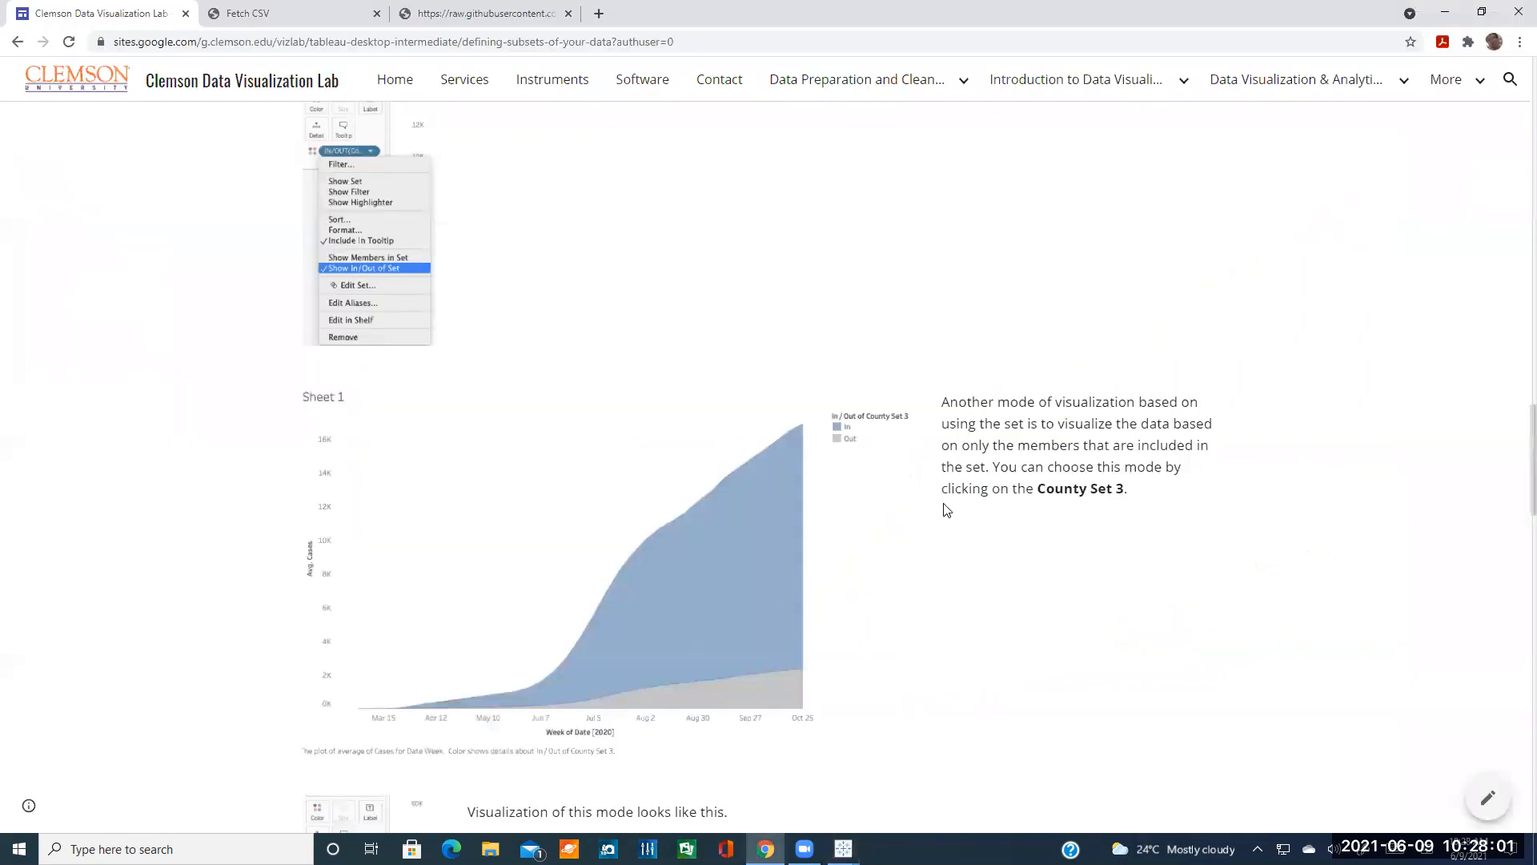
pyautogui.scroll(-3, 937, 480)
pyautogui.scroll(-2, 928, 476)
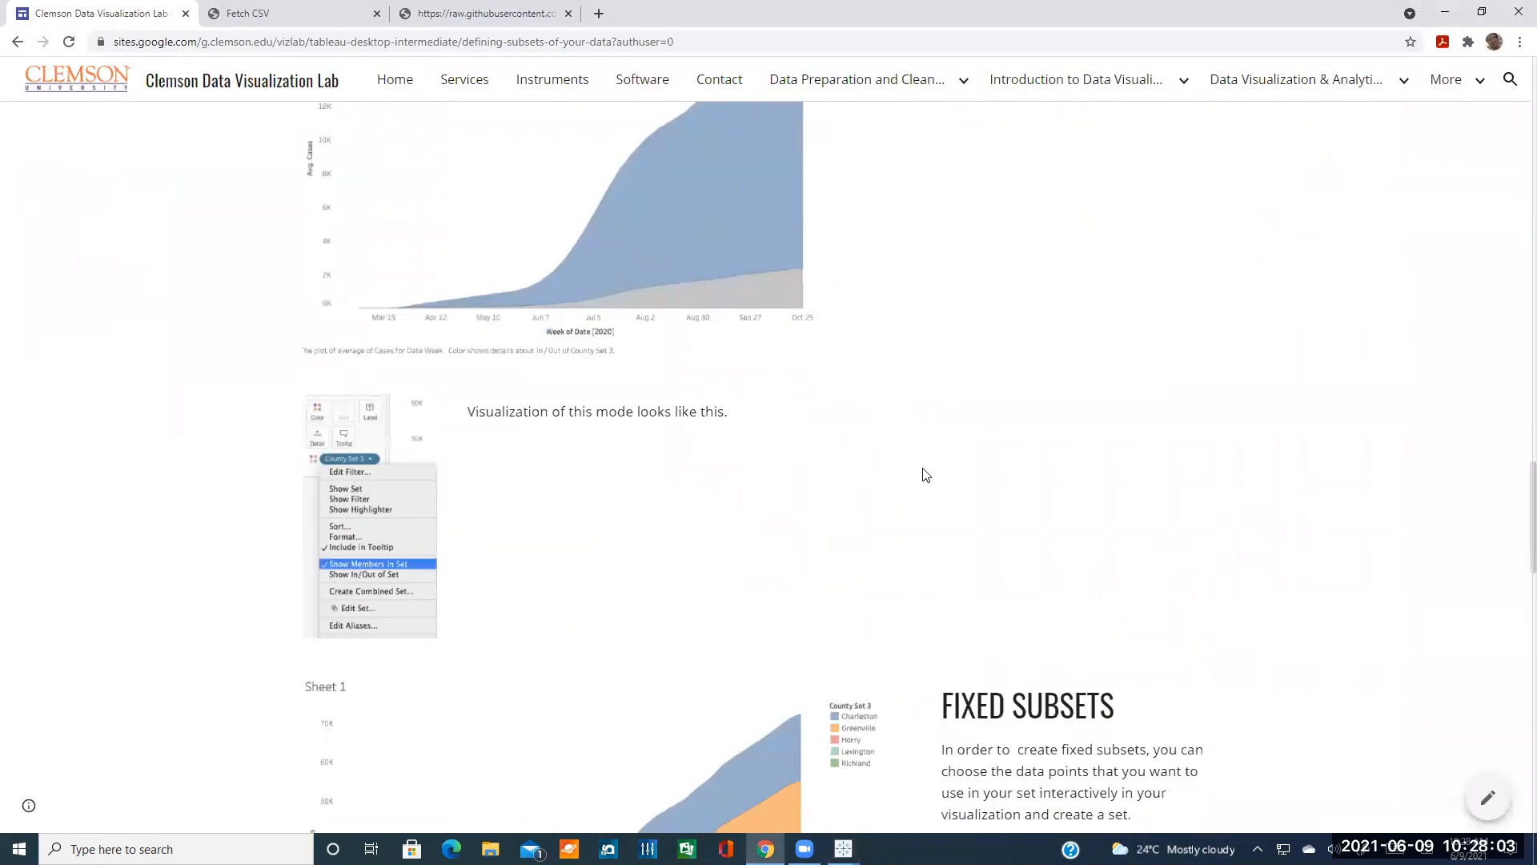
pyautogui.scroll(-3, 922, 475)
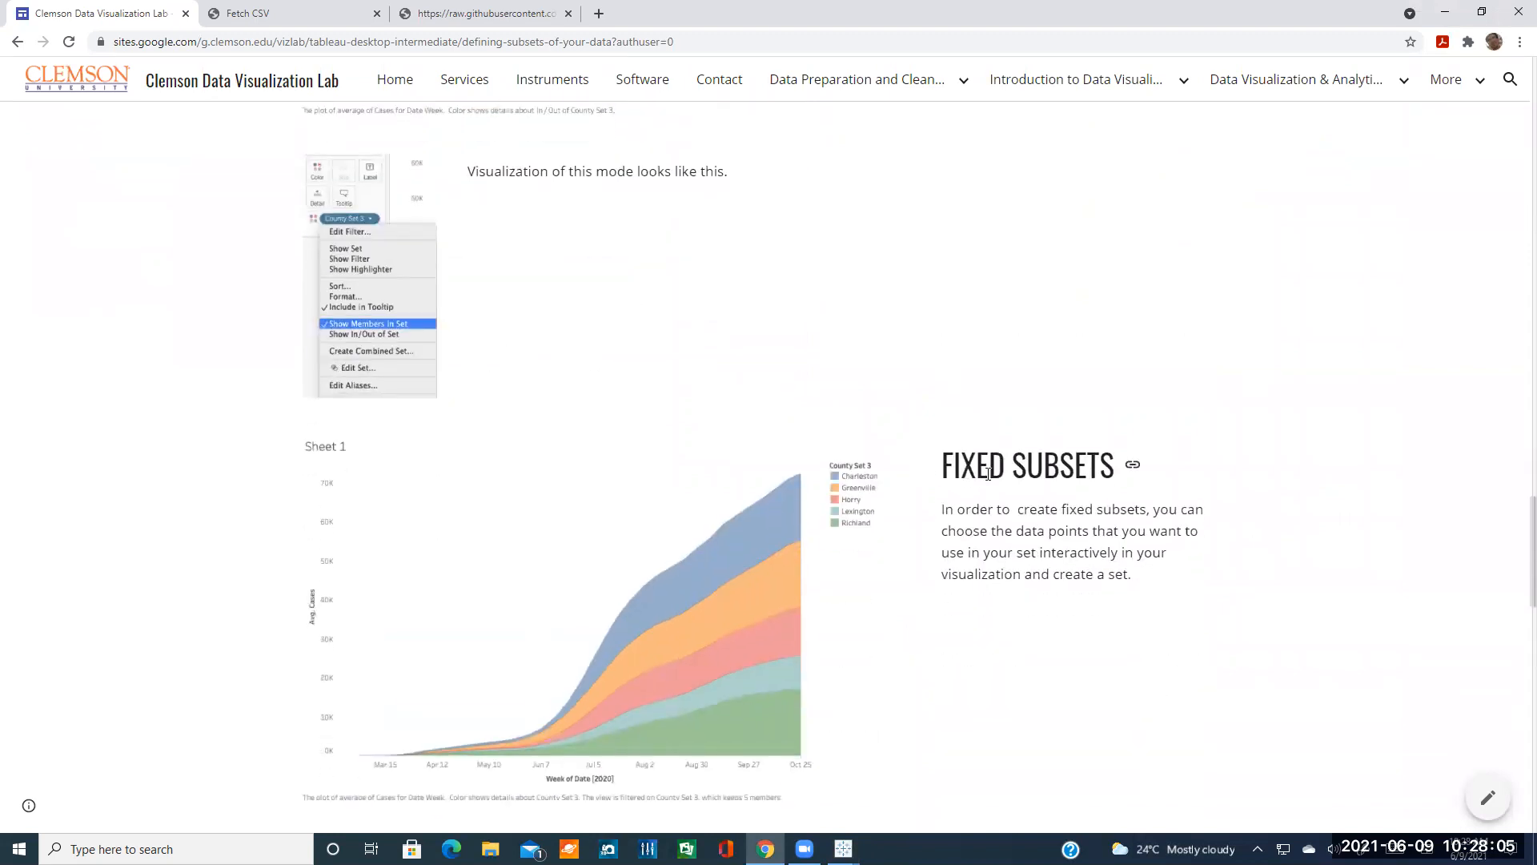
pyautogui.scroll(-3, 984, 473)
pyautogui.scroll(-1, 1017, 471)
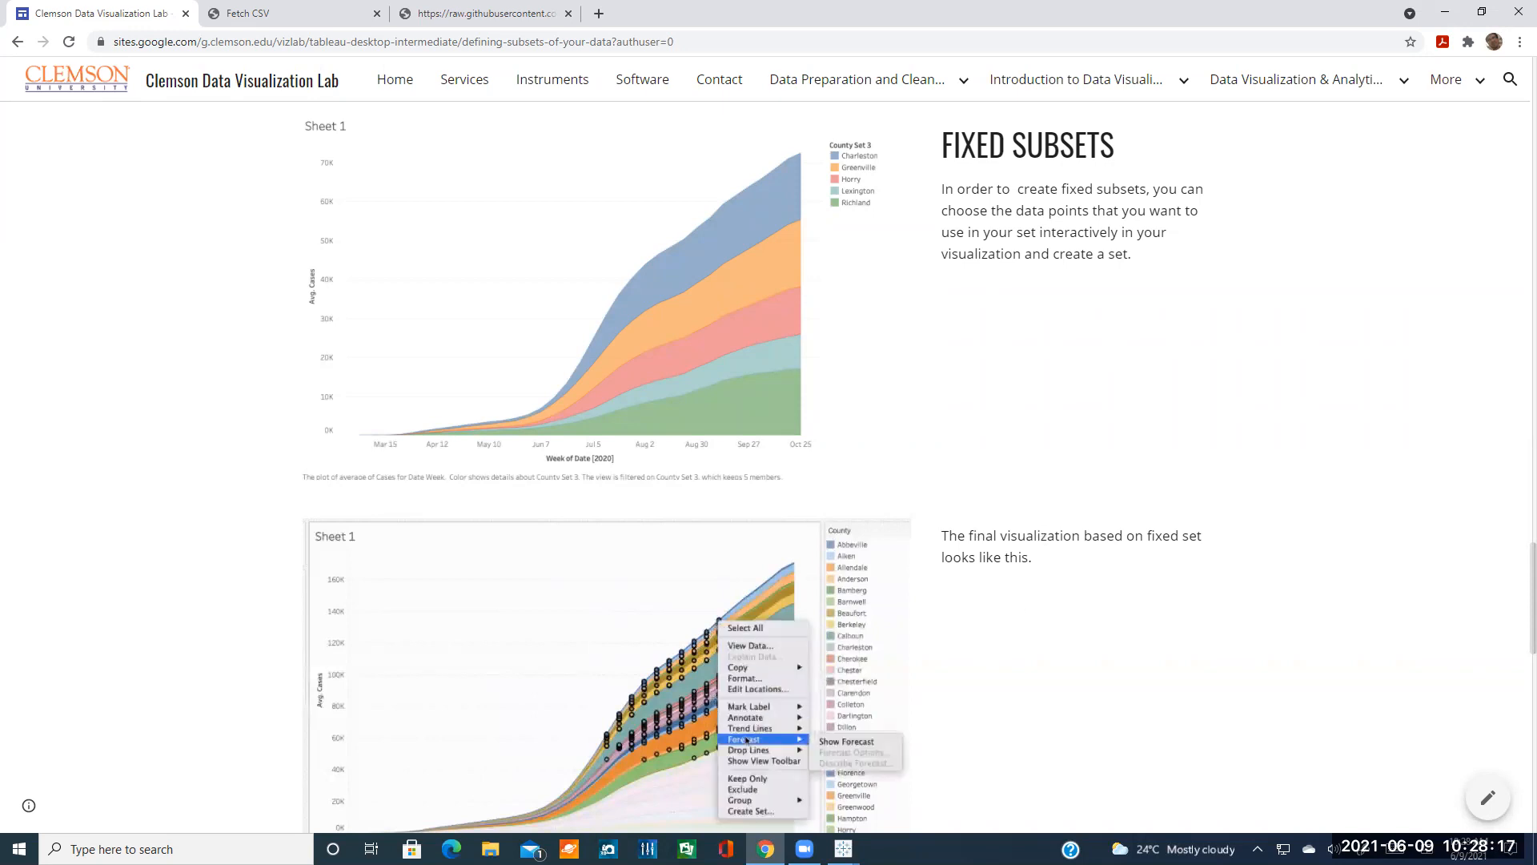
# - Return to Book2 in Tableau and check the options of the coloring set again, leaving them unchanged
pyautogui.click(843, 849)
pyautogui.click(755, 778)
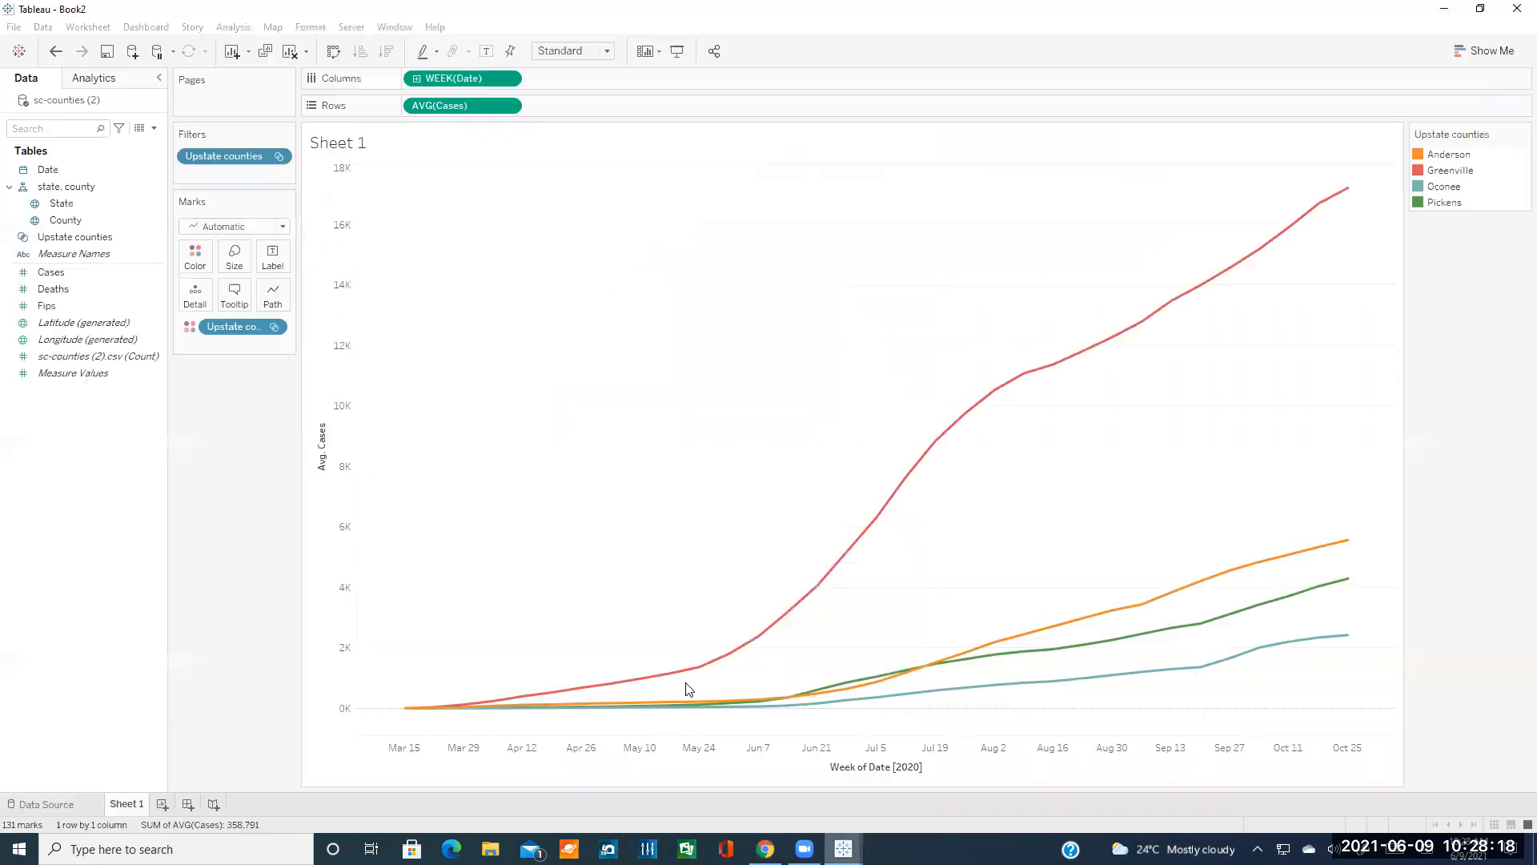
pyautogui.click(273, 328)
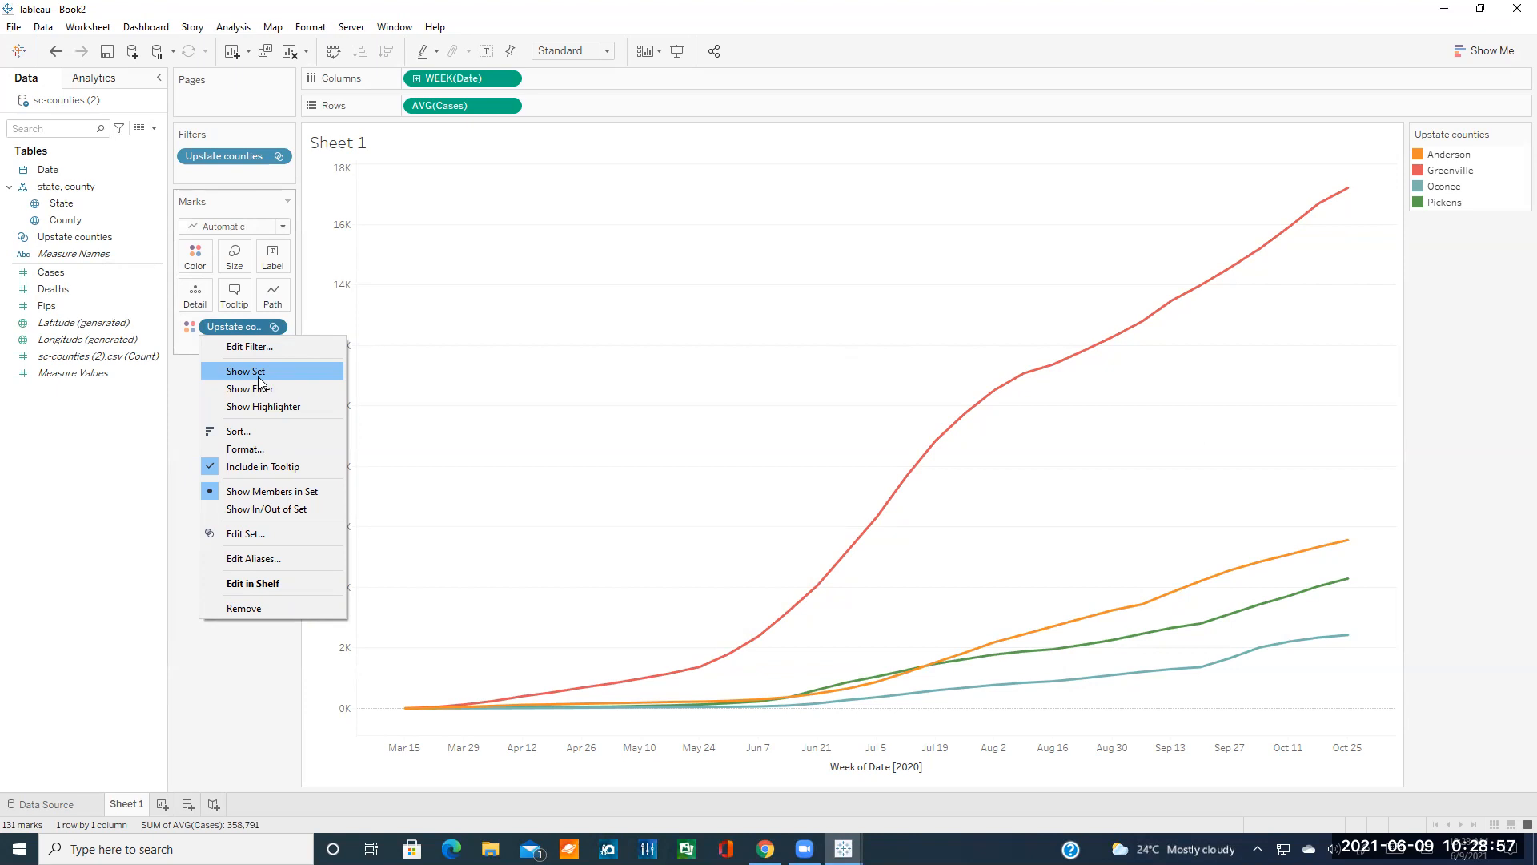
pyautogui.click(180, 402)
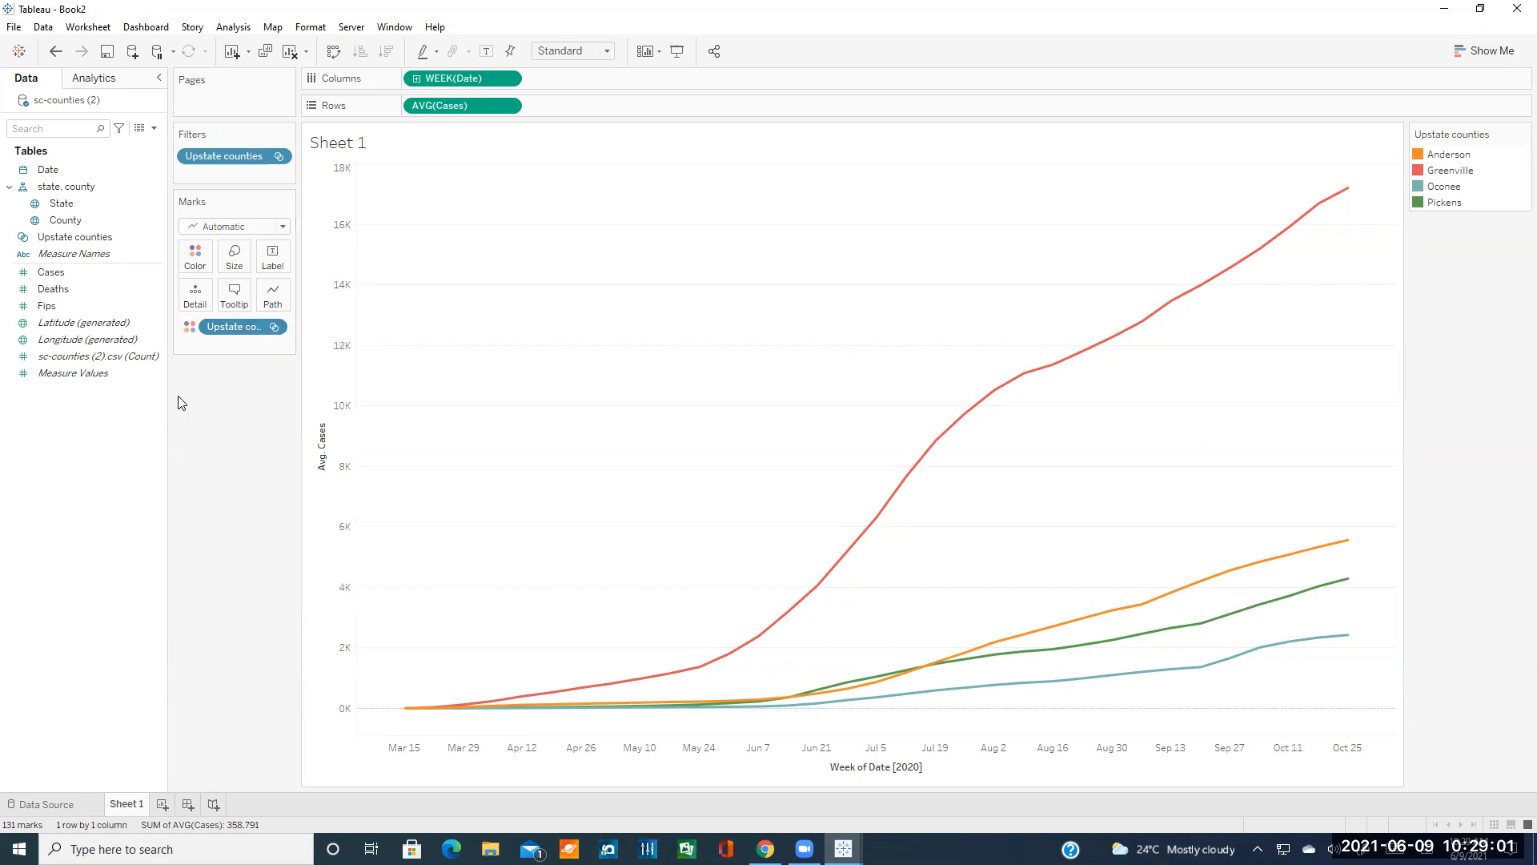
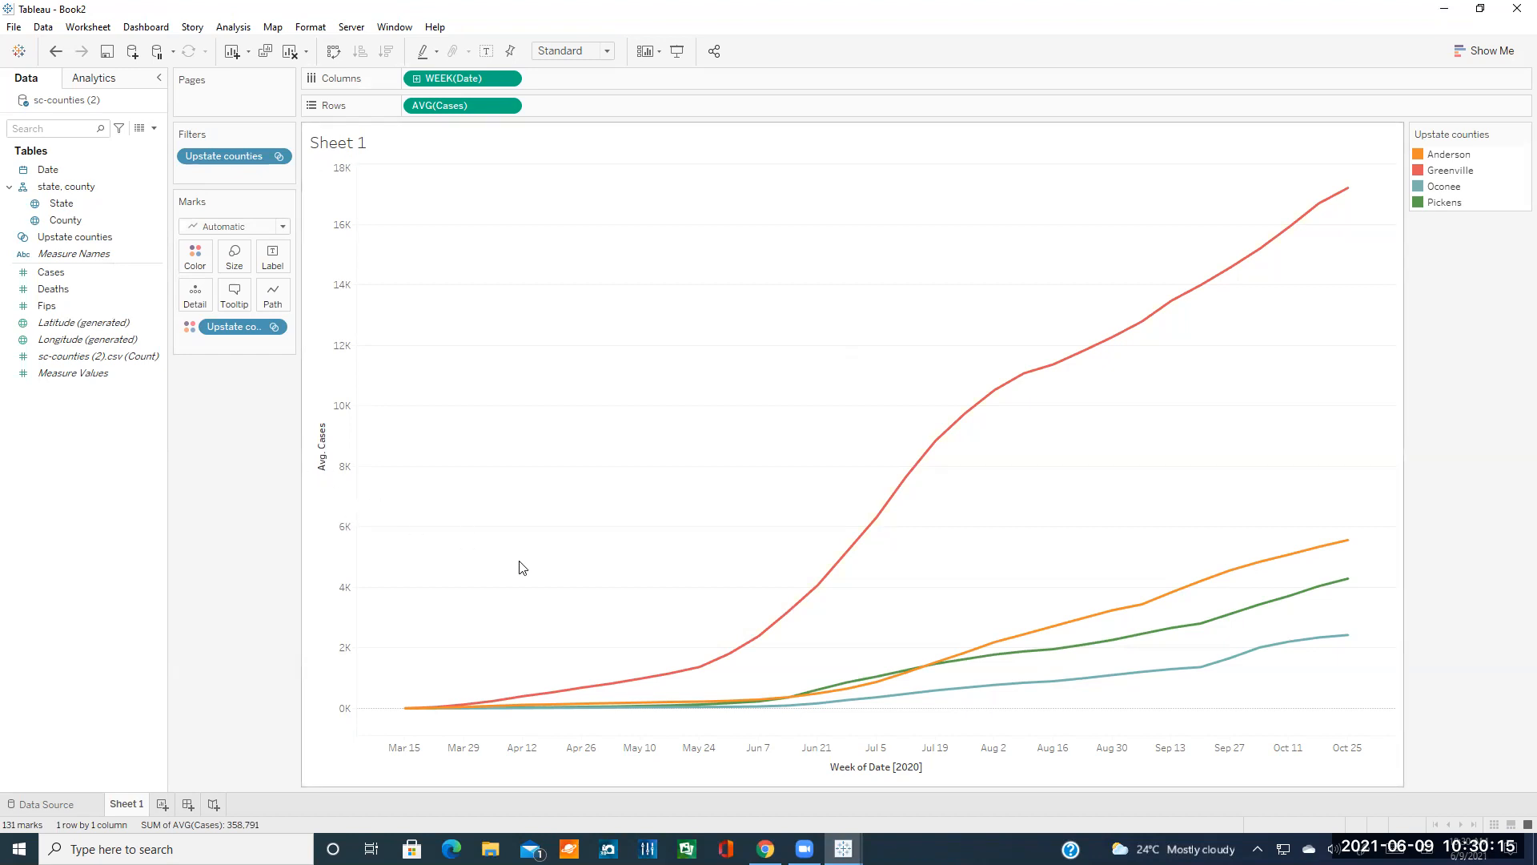
# - Switch to Chrome and read the fixed-subset example showing a set created from selected marks, down to the Combine Sets section
pyautogui.click(766, 850)
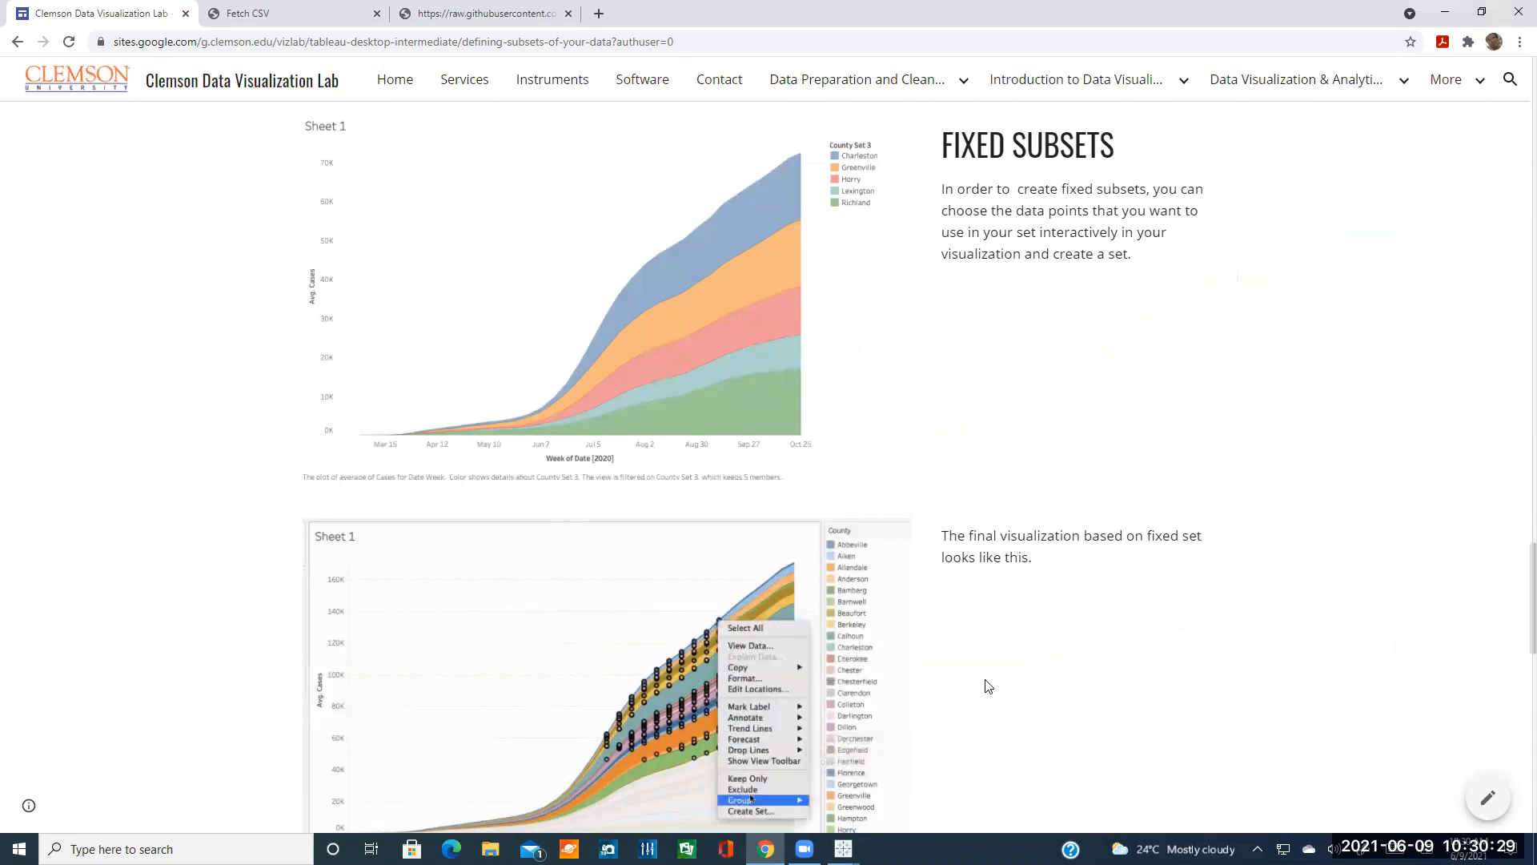
pyautogui.scroll(-1, 1013, 654)
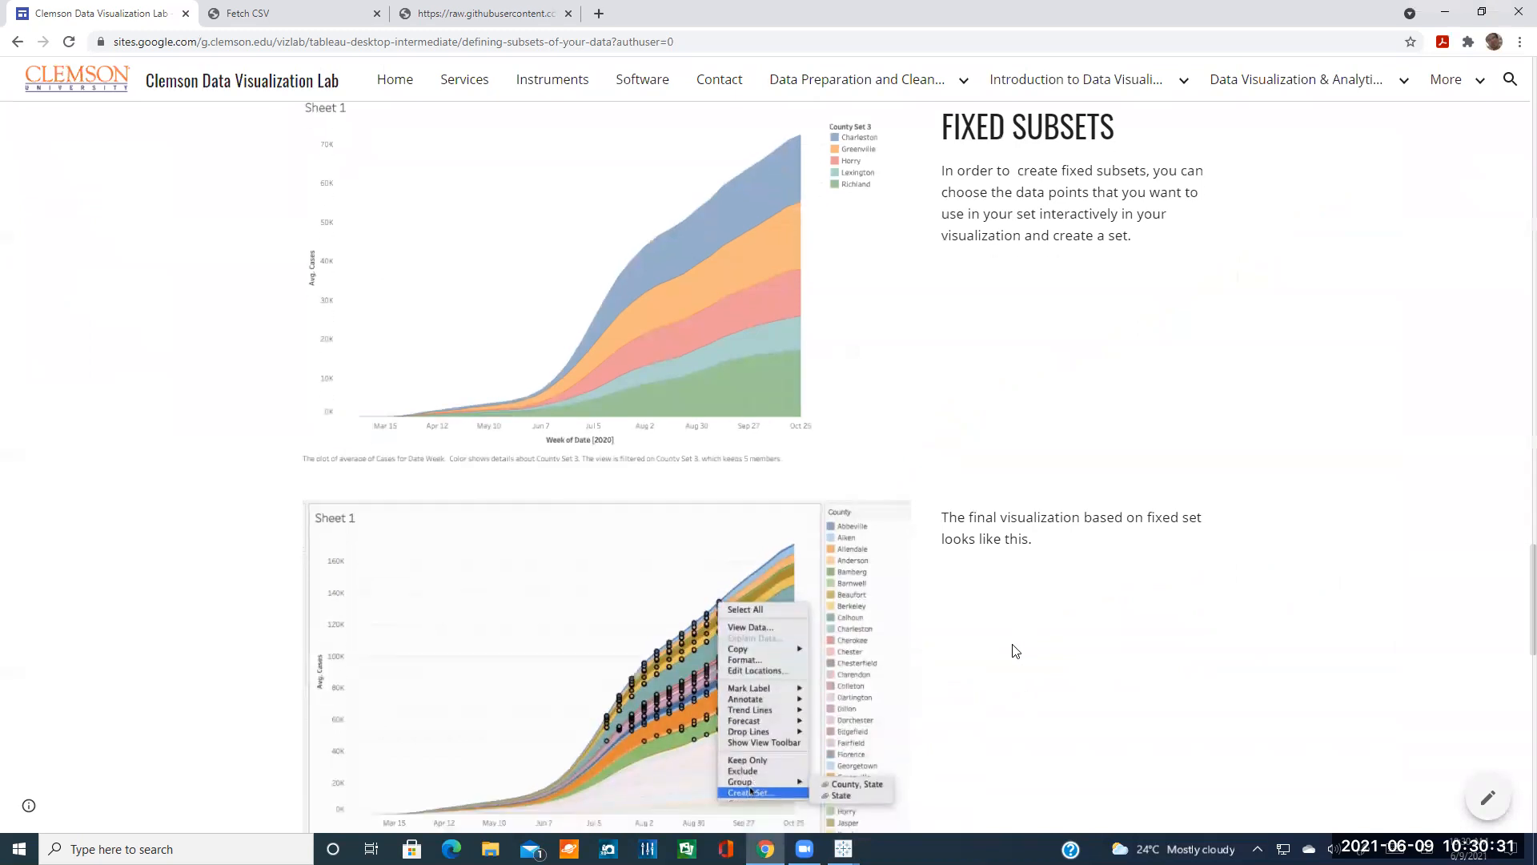
pyautogui.scroll(-3, 1013, 650)
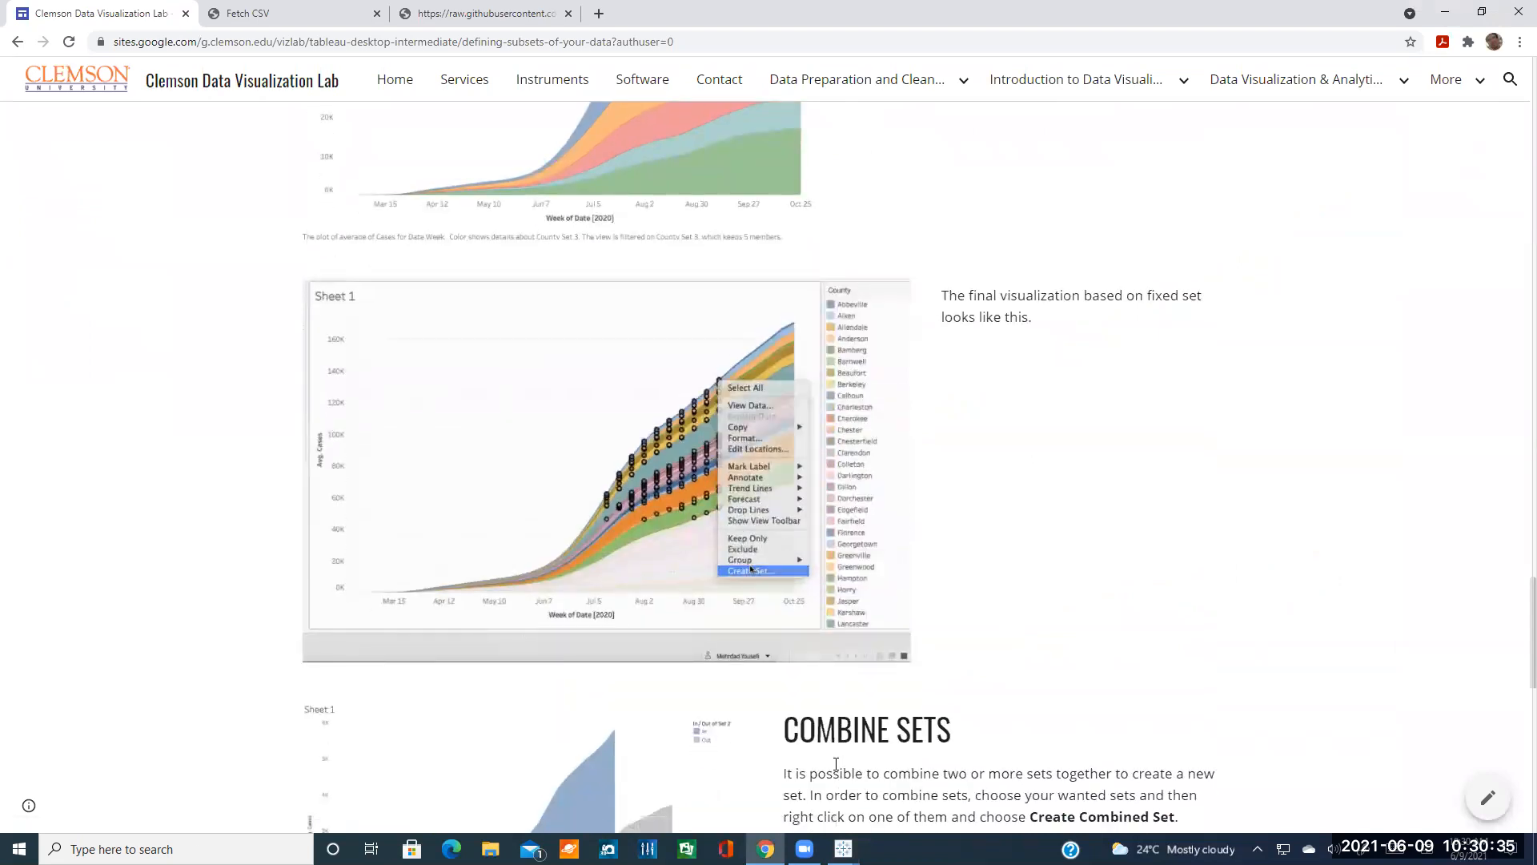
# - Switch to Book2 in Tableau and select a block of Greenville, Anderson and Pickens marks between July 5 and October 18
pyautogui.moveTo(843, 848)
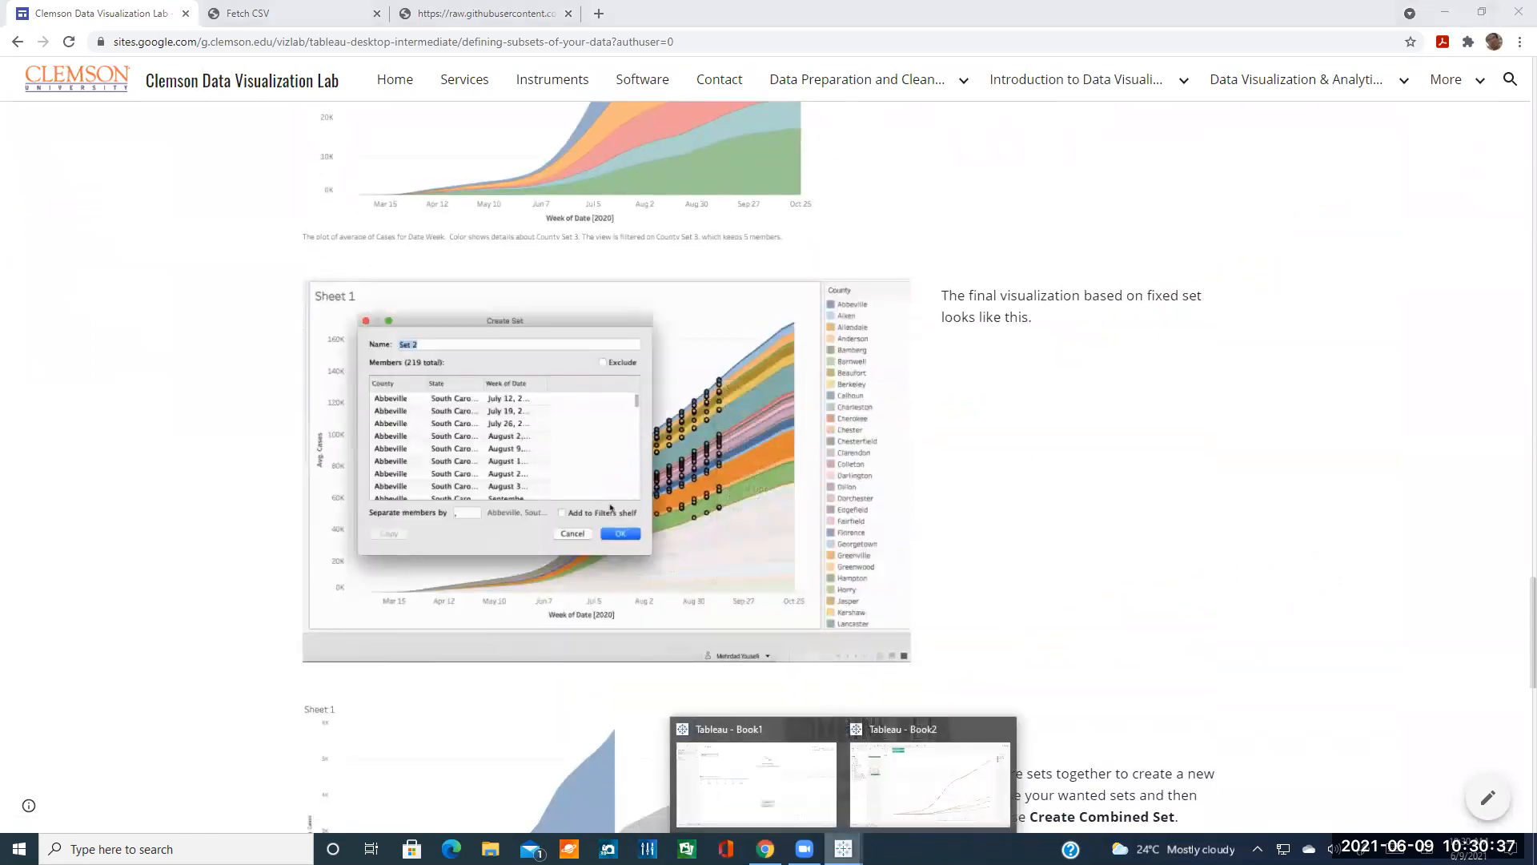
pyautogui.click(905, 800)
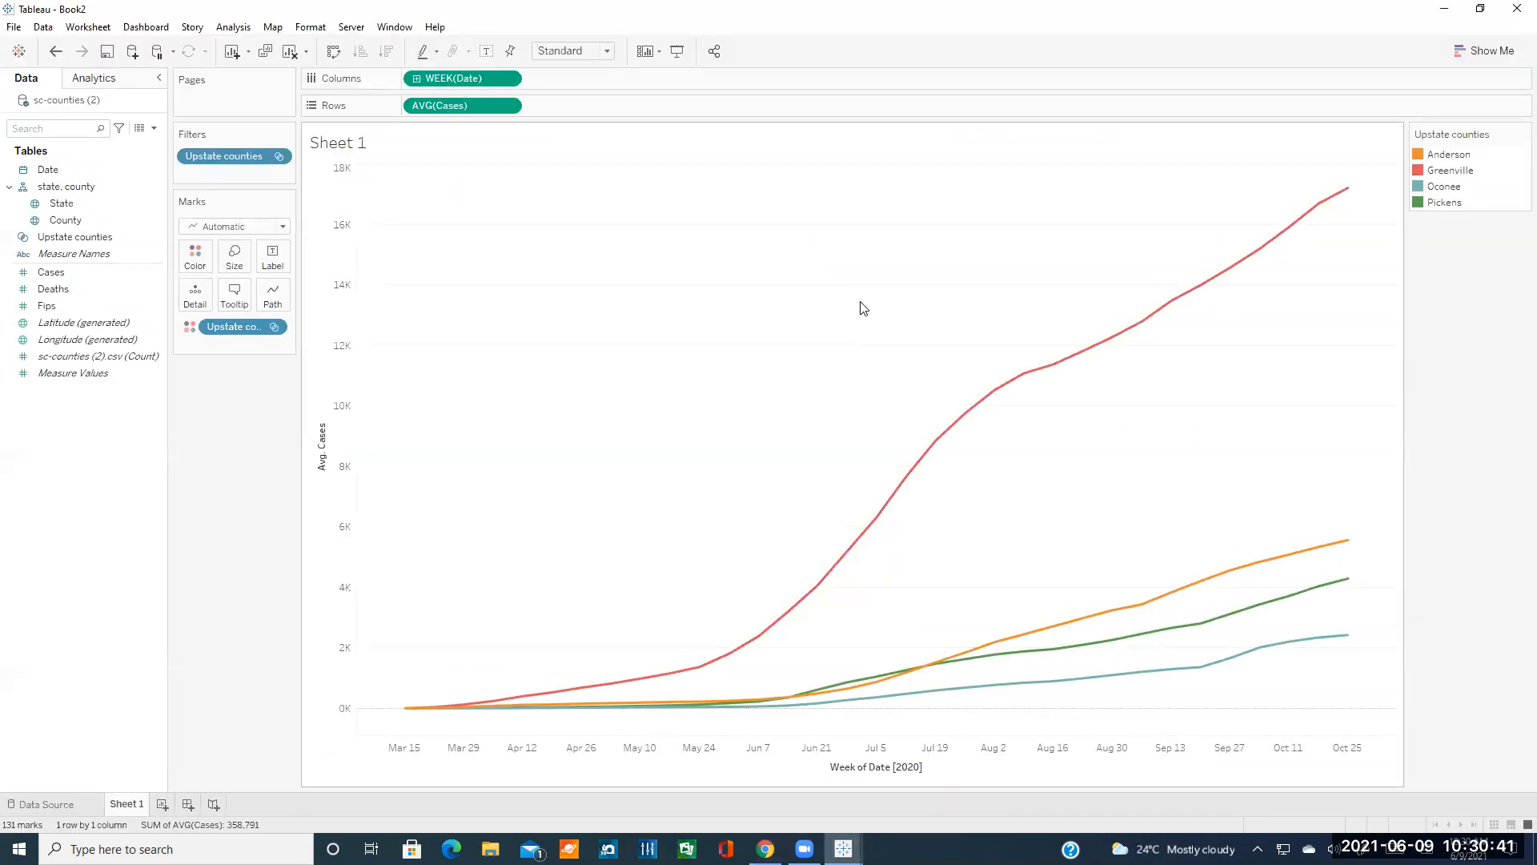
pyautogui.moveTo(852, 302); pyautogui.dragTo(1344, 632)
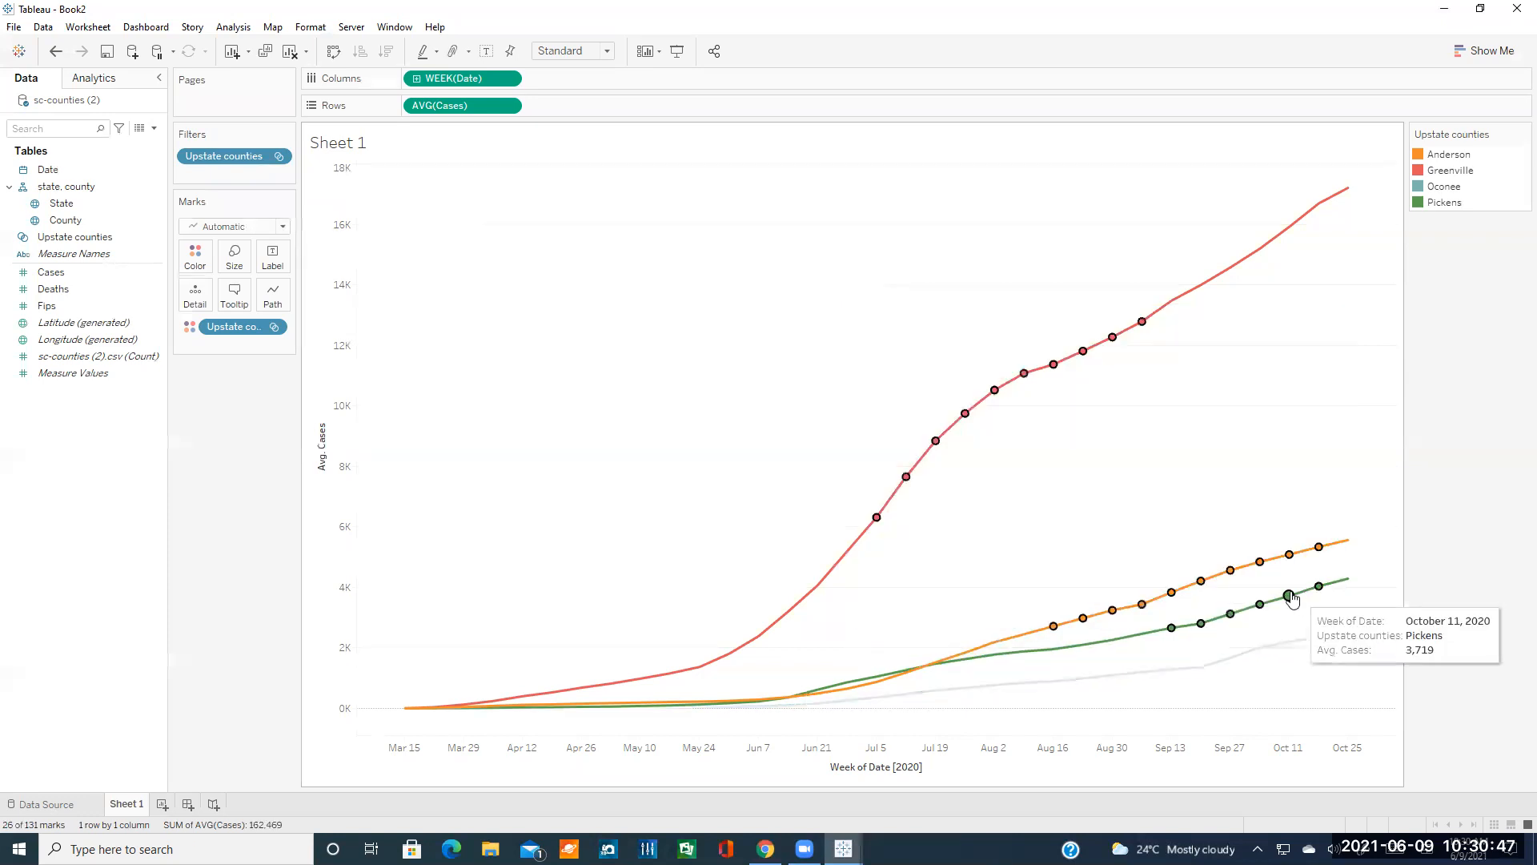
# - Try keeping only the selected marks in the chart, and undo that filtering
pyautogui.moveTo(1325, 596)
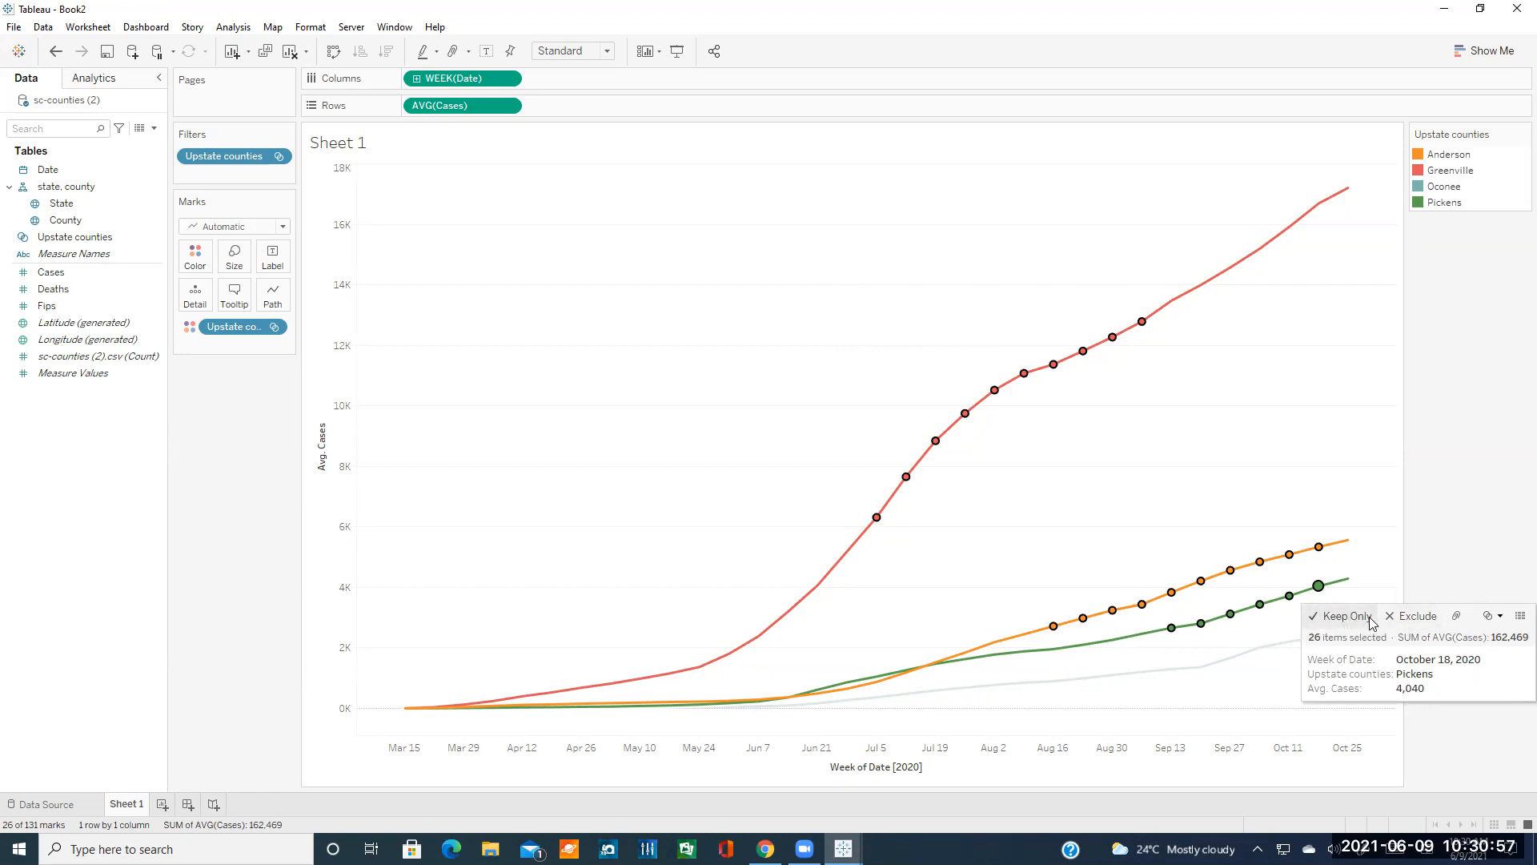
pyautogui.click(1493, 623)
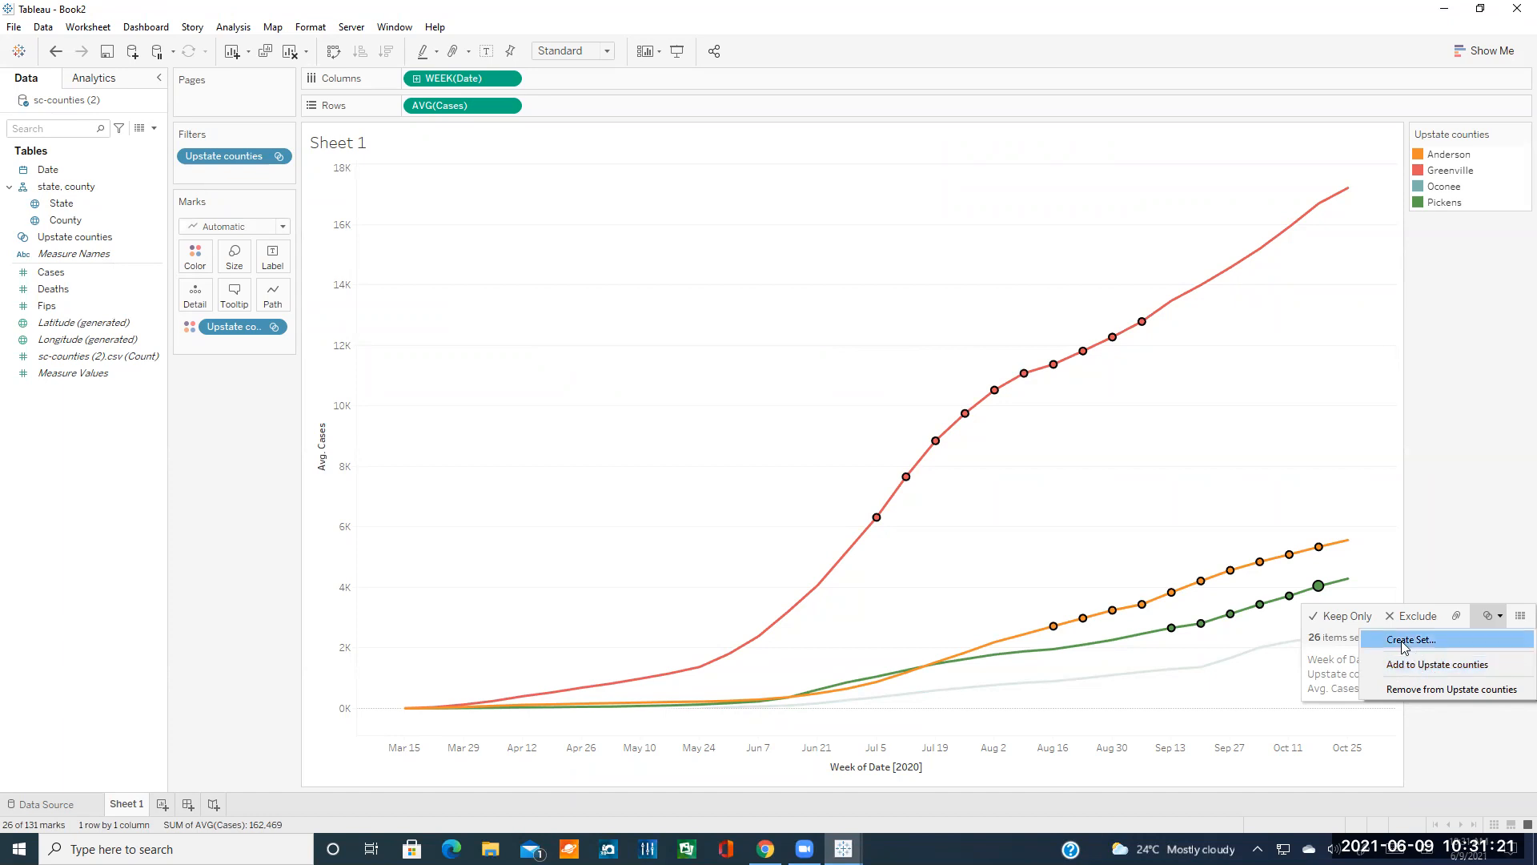
pyautogui.click(1347, 618)
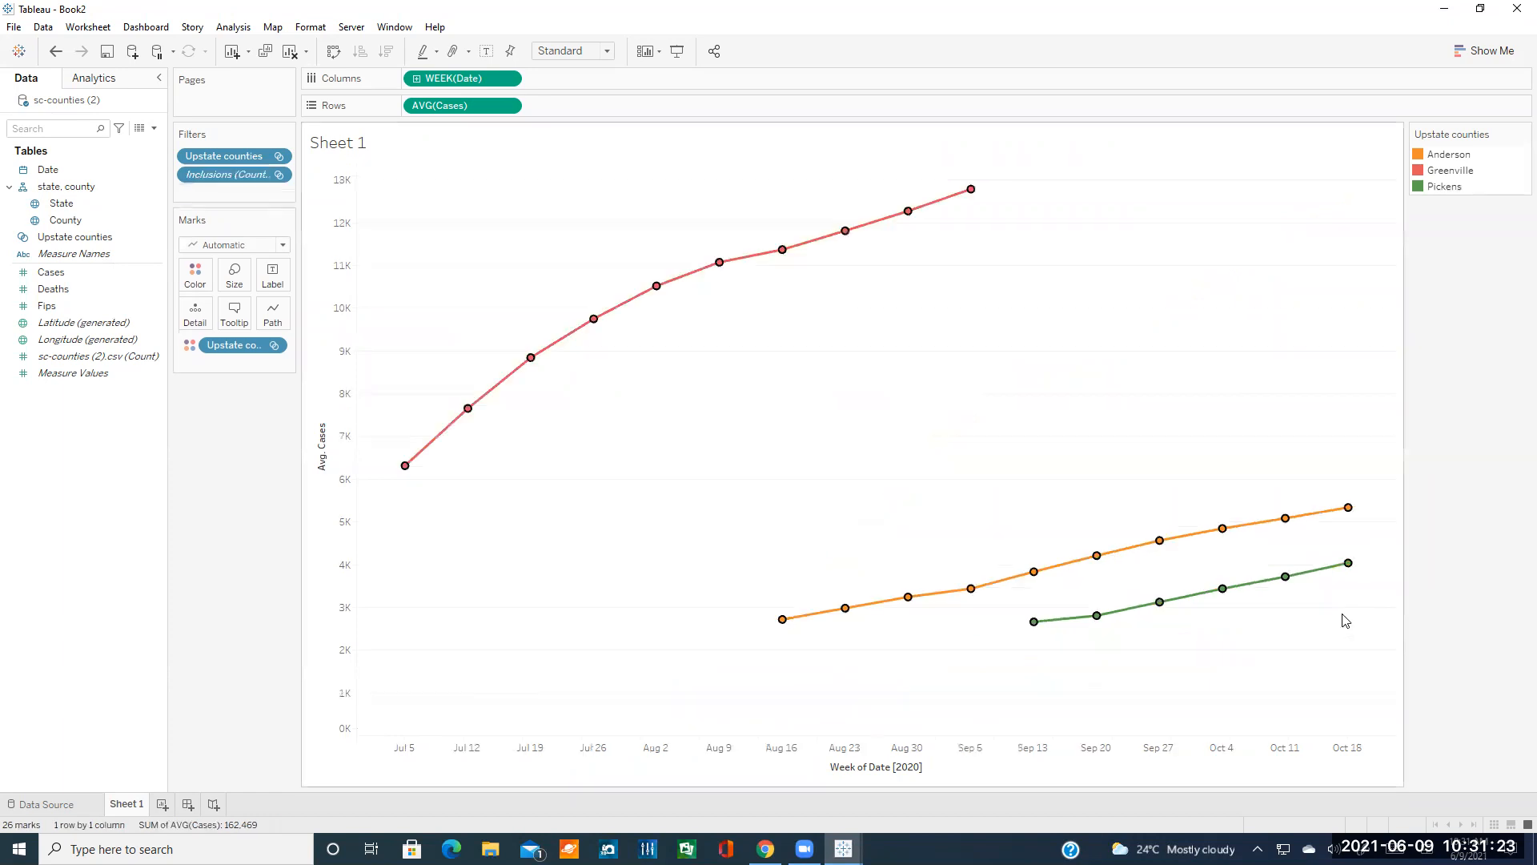
pyautogui.moveTo(908, 599)
pyautogui.hotkey('ctrl', 'z')
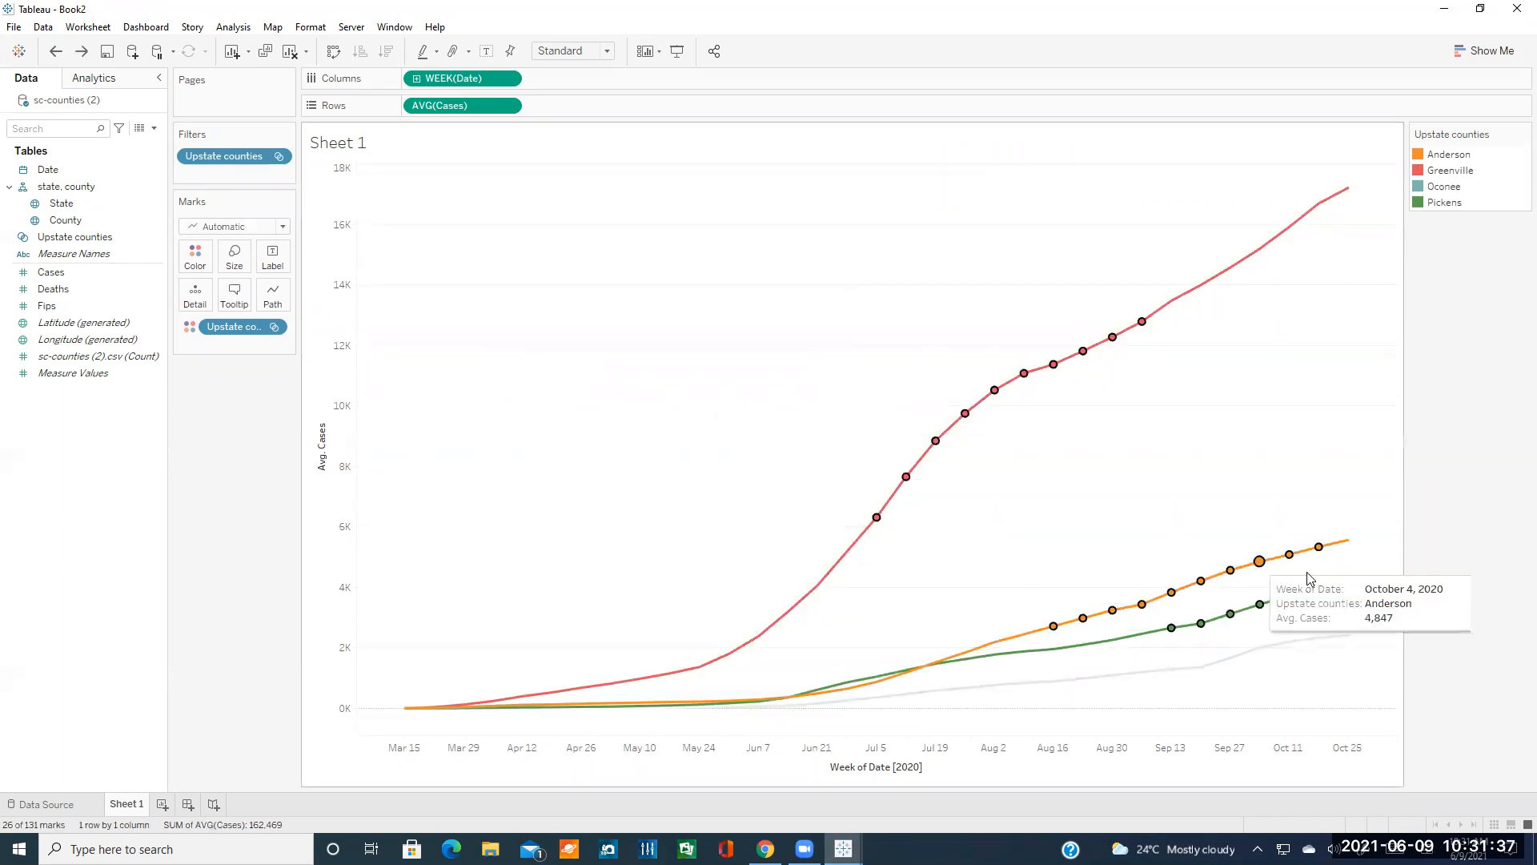
# - Try creating a set named Data Points from the selected marks, review its county and week members, and cancel it
pyautogui.moveTo(1319, 547)
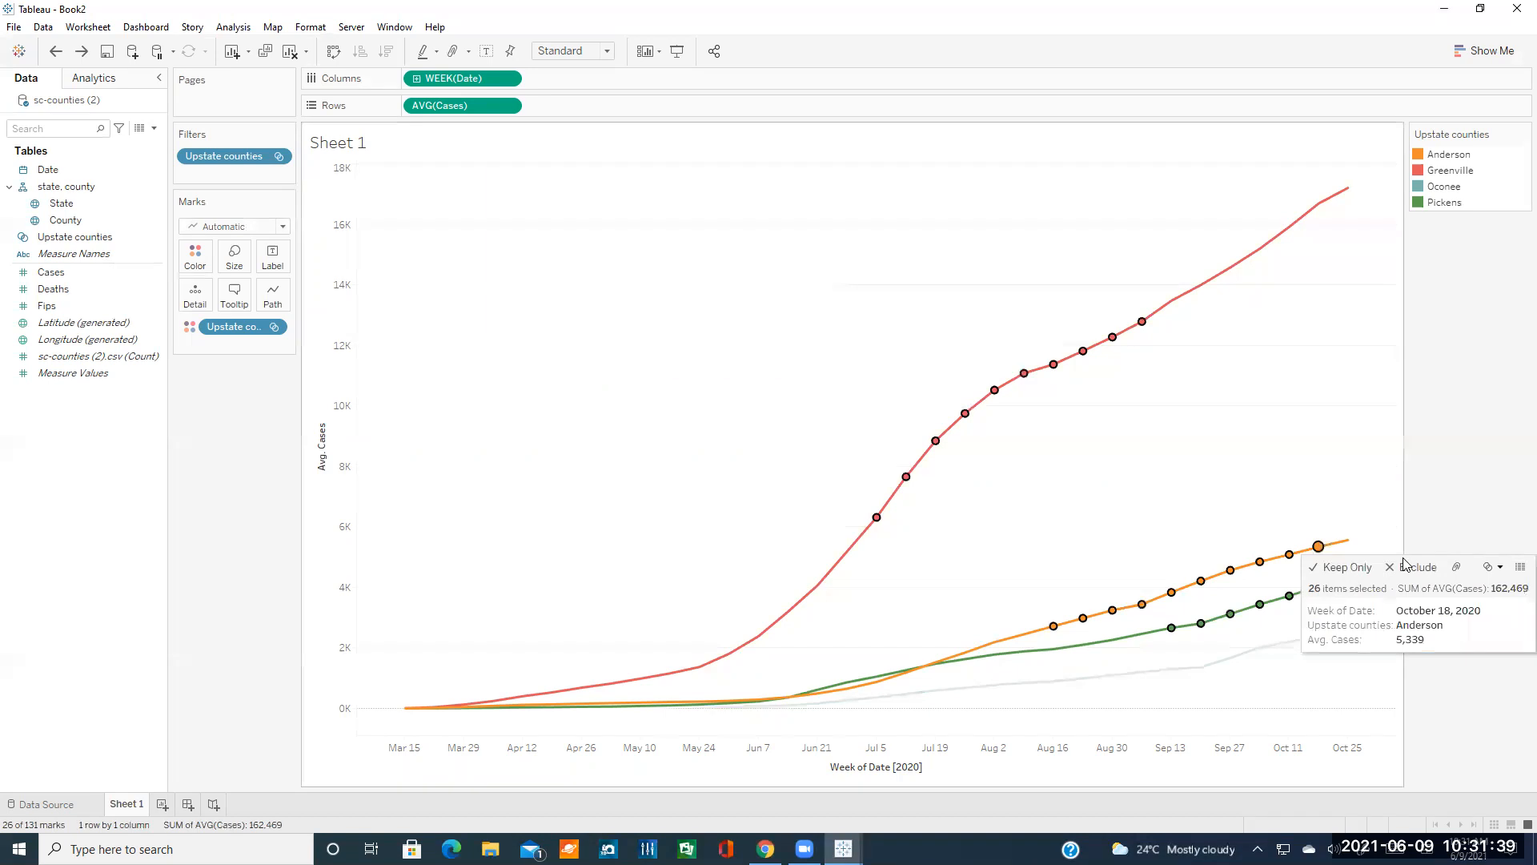
pyautogui.click(1492, 567)
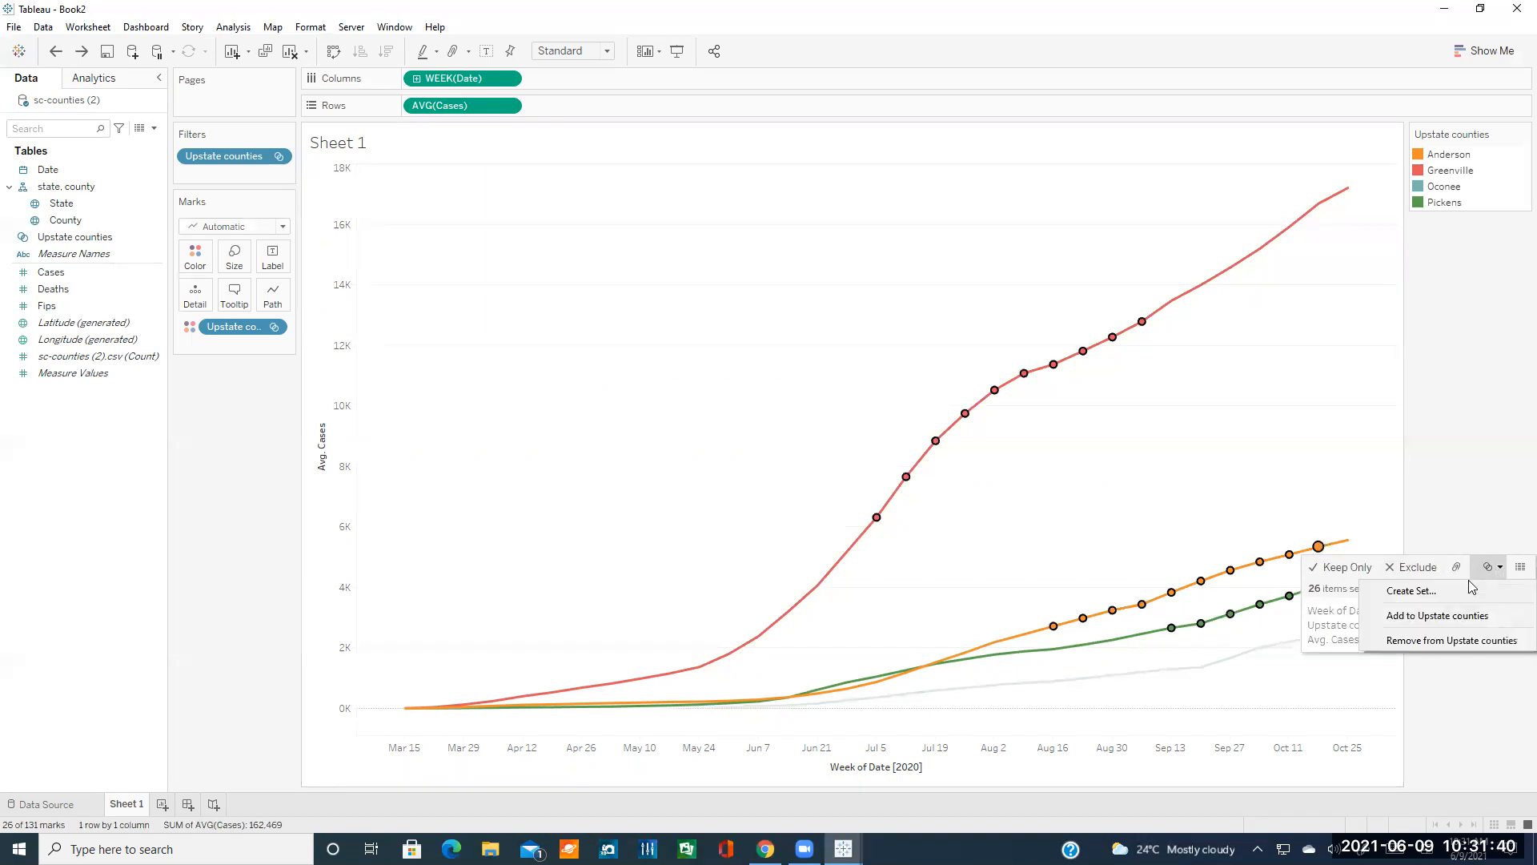
pyautogui.click(1403, 592)
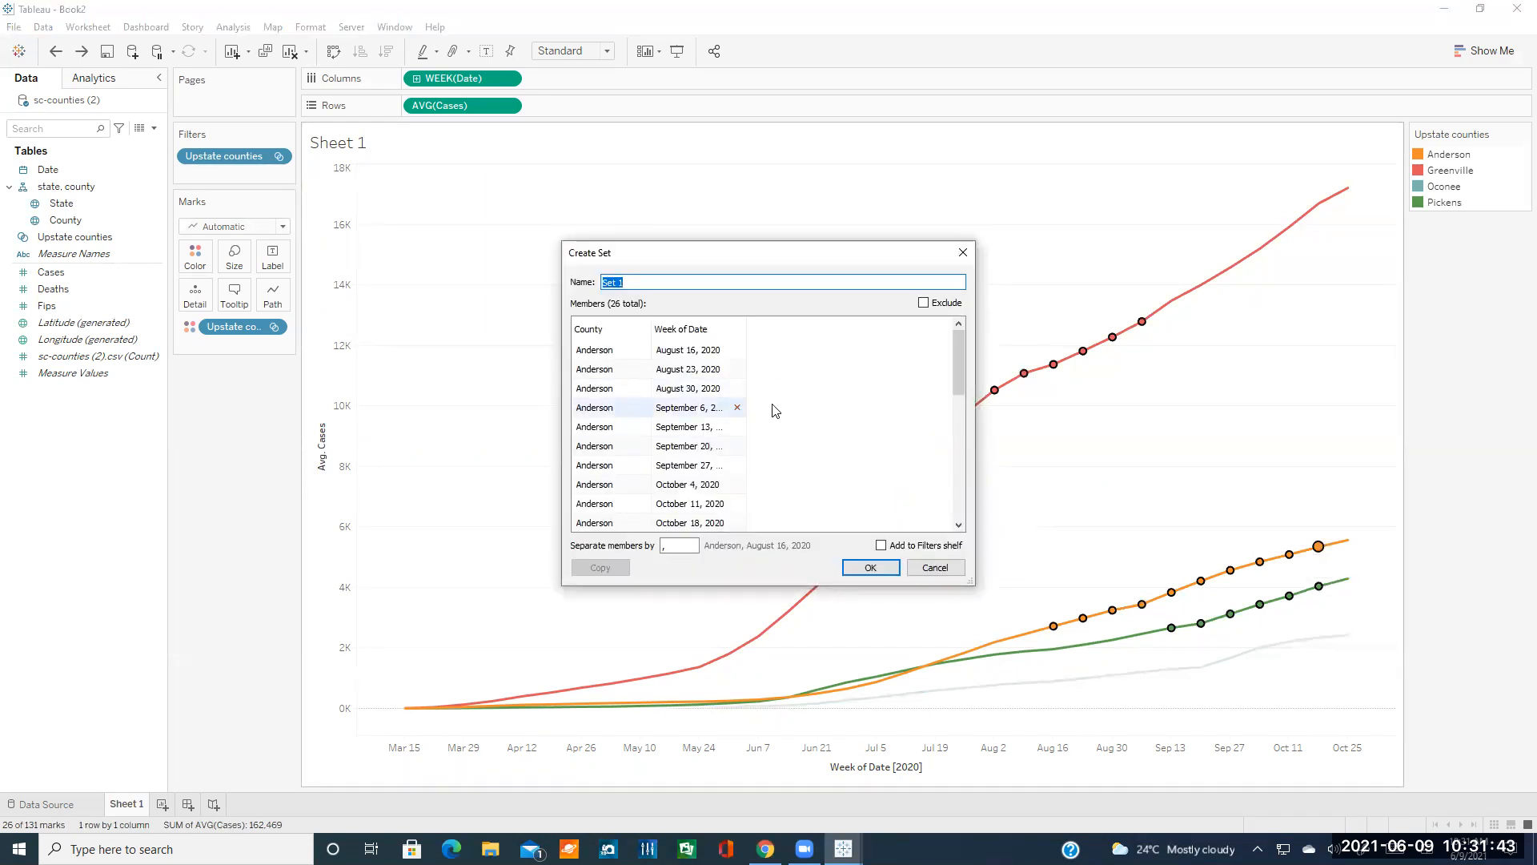
pyautogui.write('Data Points')
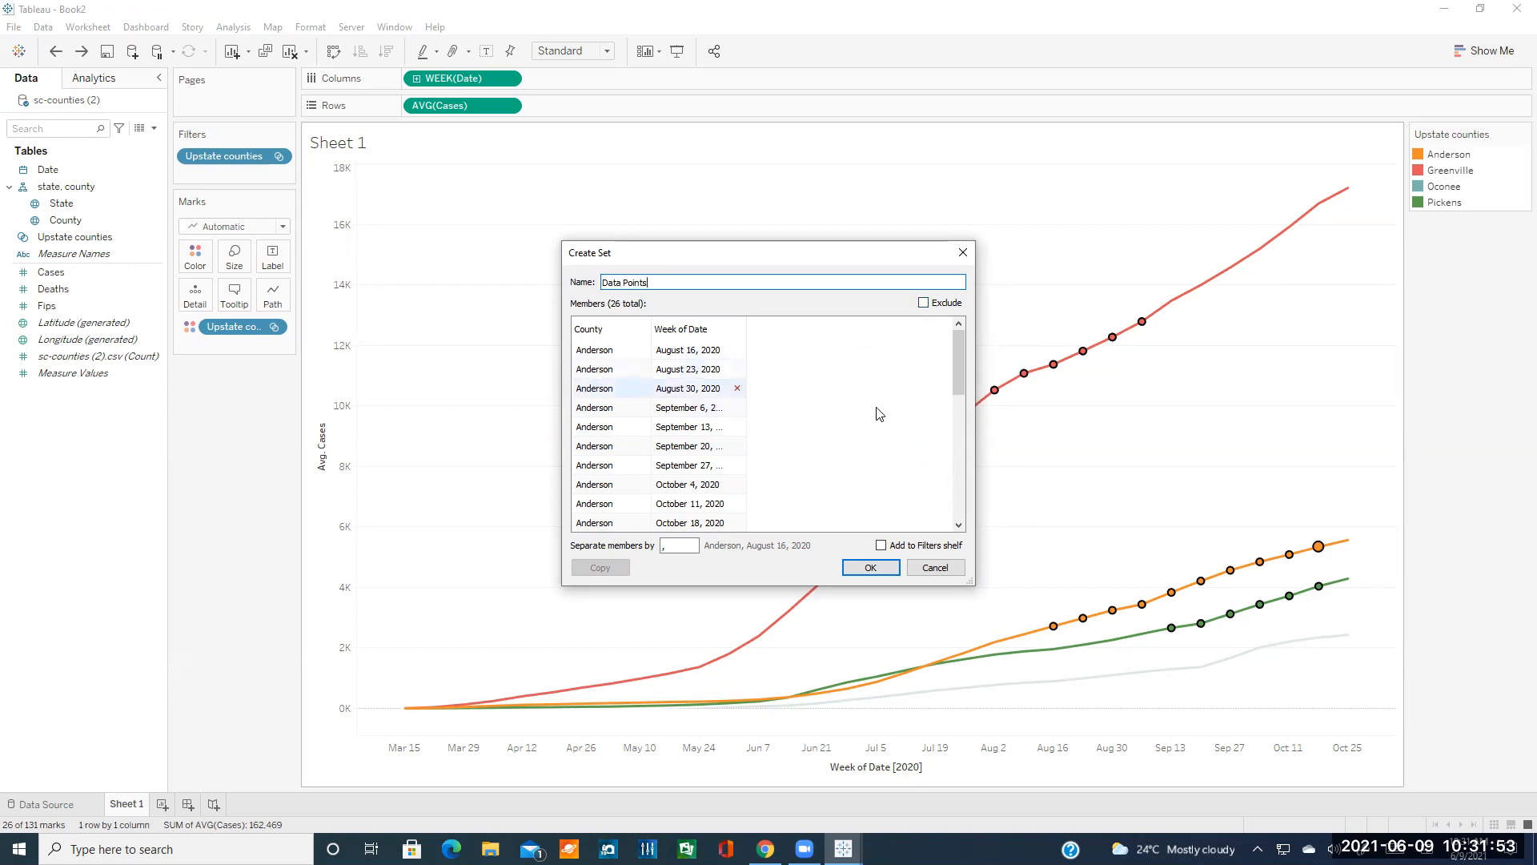
pyautogui.scroll(-5, 782, 473)
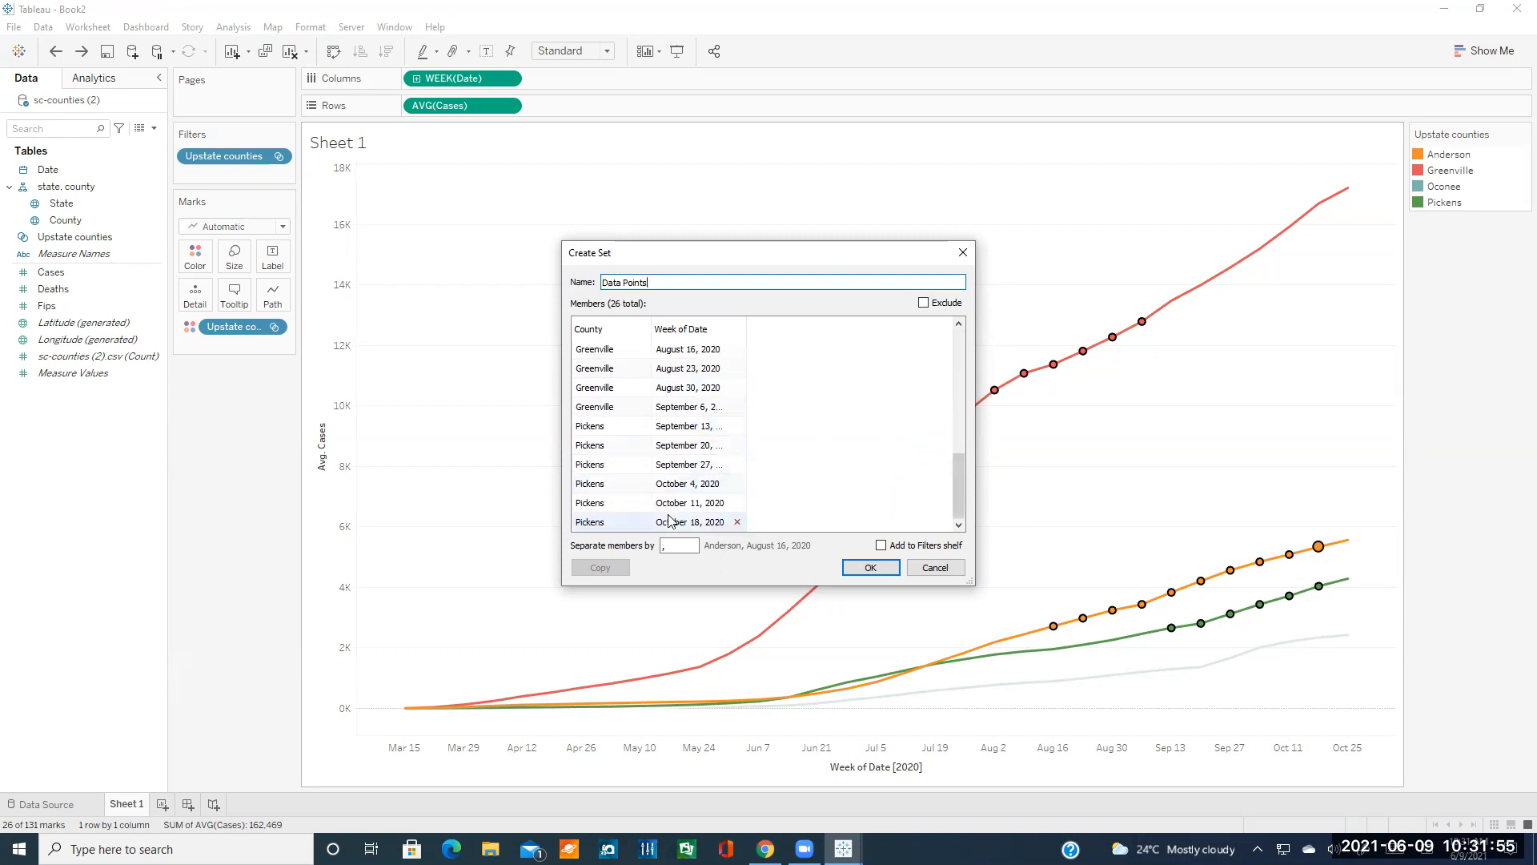
pyautogui.scroll(5, 624, 352)
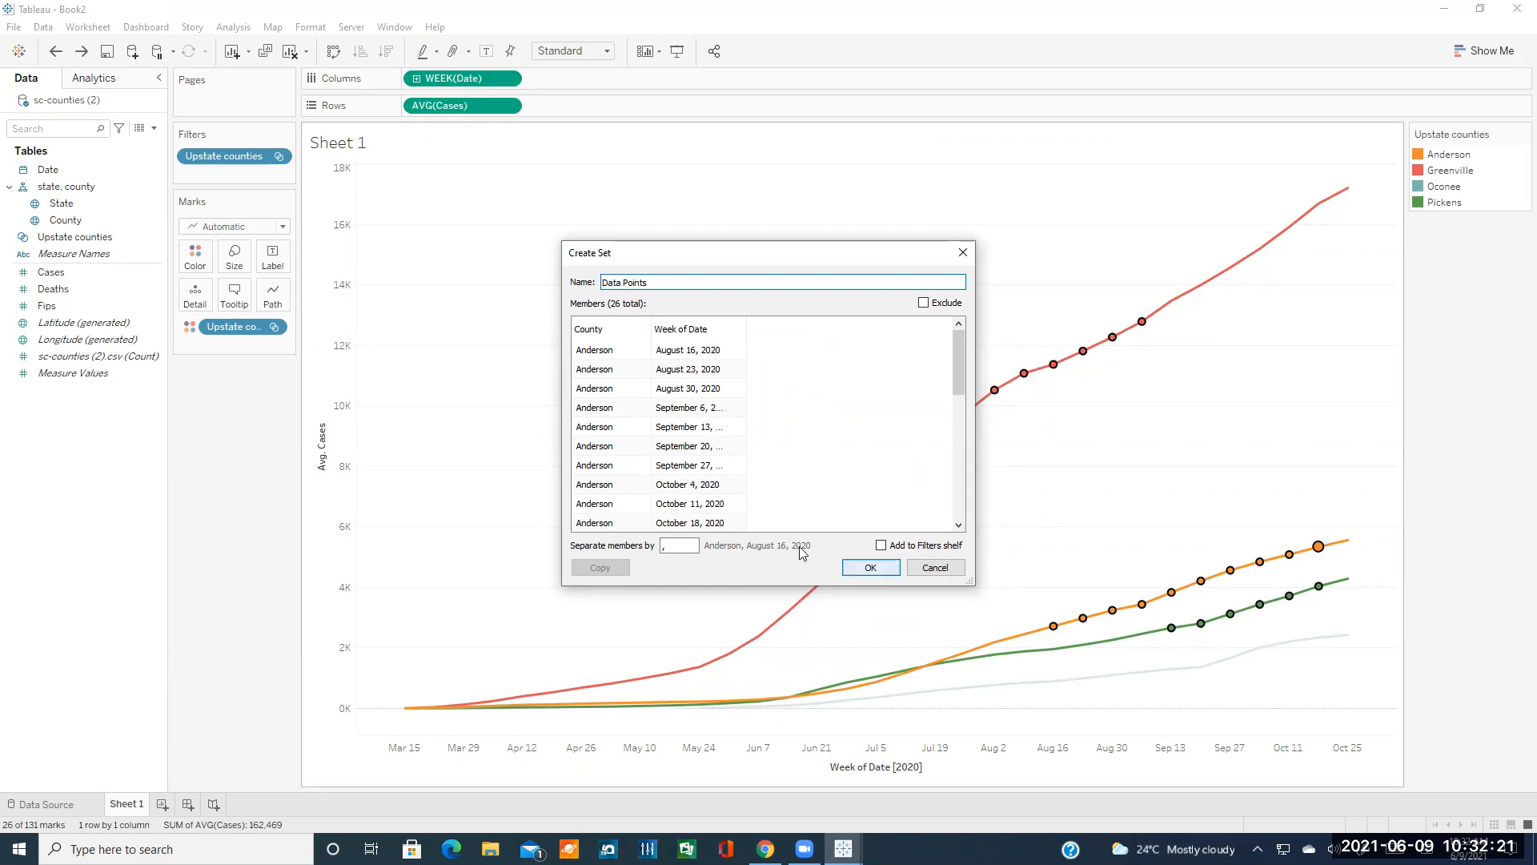
pyautogui.moveTo(693, 360)
pyautogui.click(958, 566)
pyautogui.click(1273, 336)
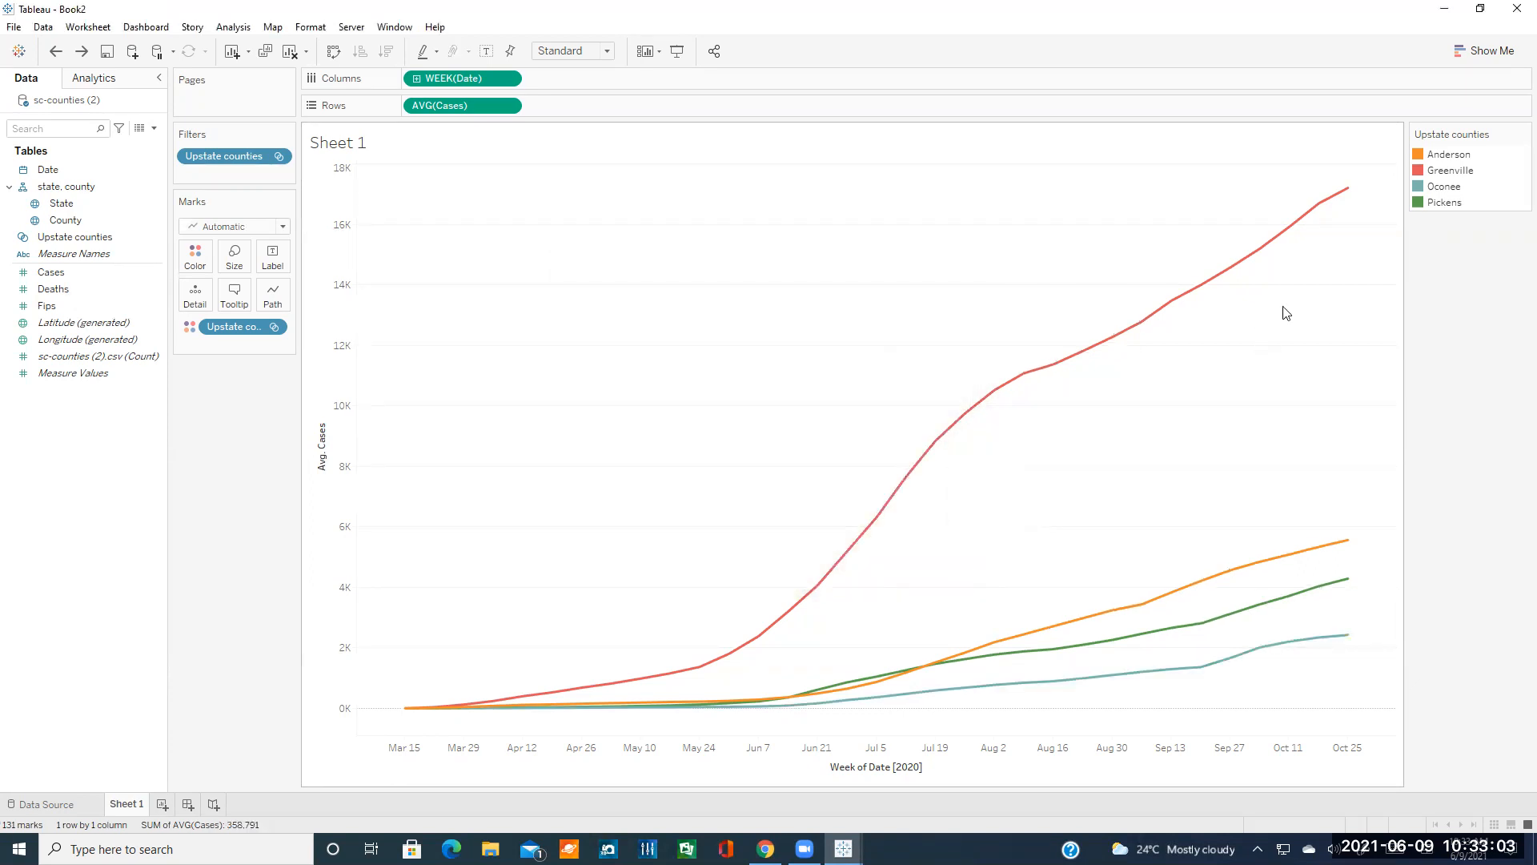
# - Try selecting marks midway along the Greenville line, and its last mark together with its late-May marks, clearing each selection
pyautogui.moveTo(1355, 196)
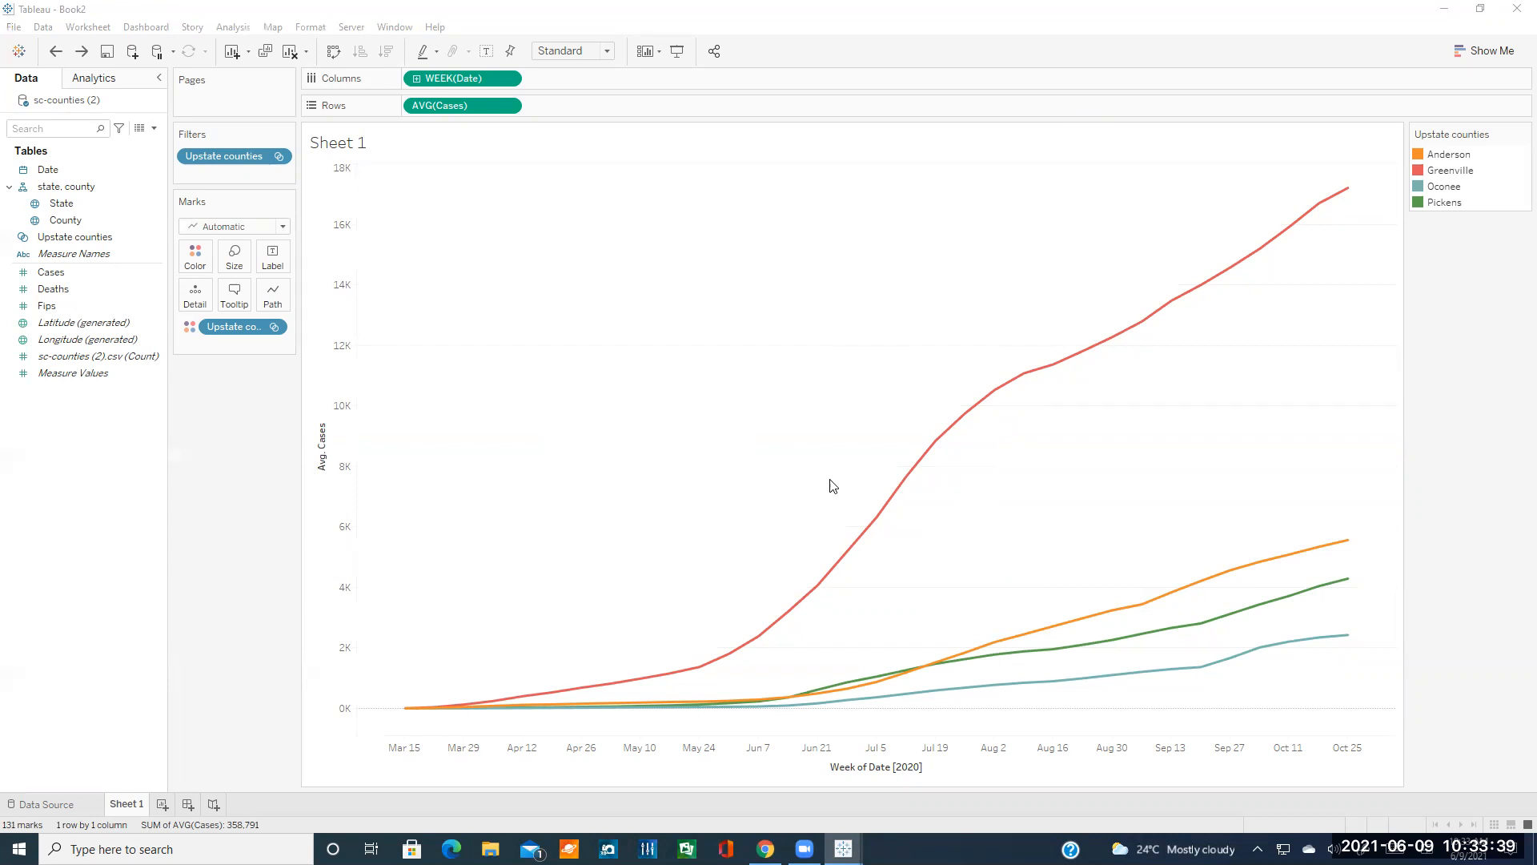
pyautogui.moveTo(961, 303); pyautogui.dragTo(1161, 458)
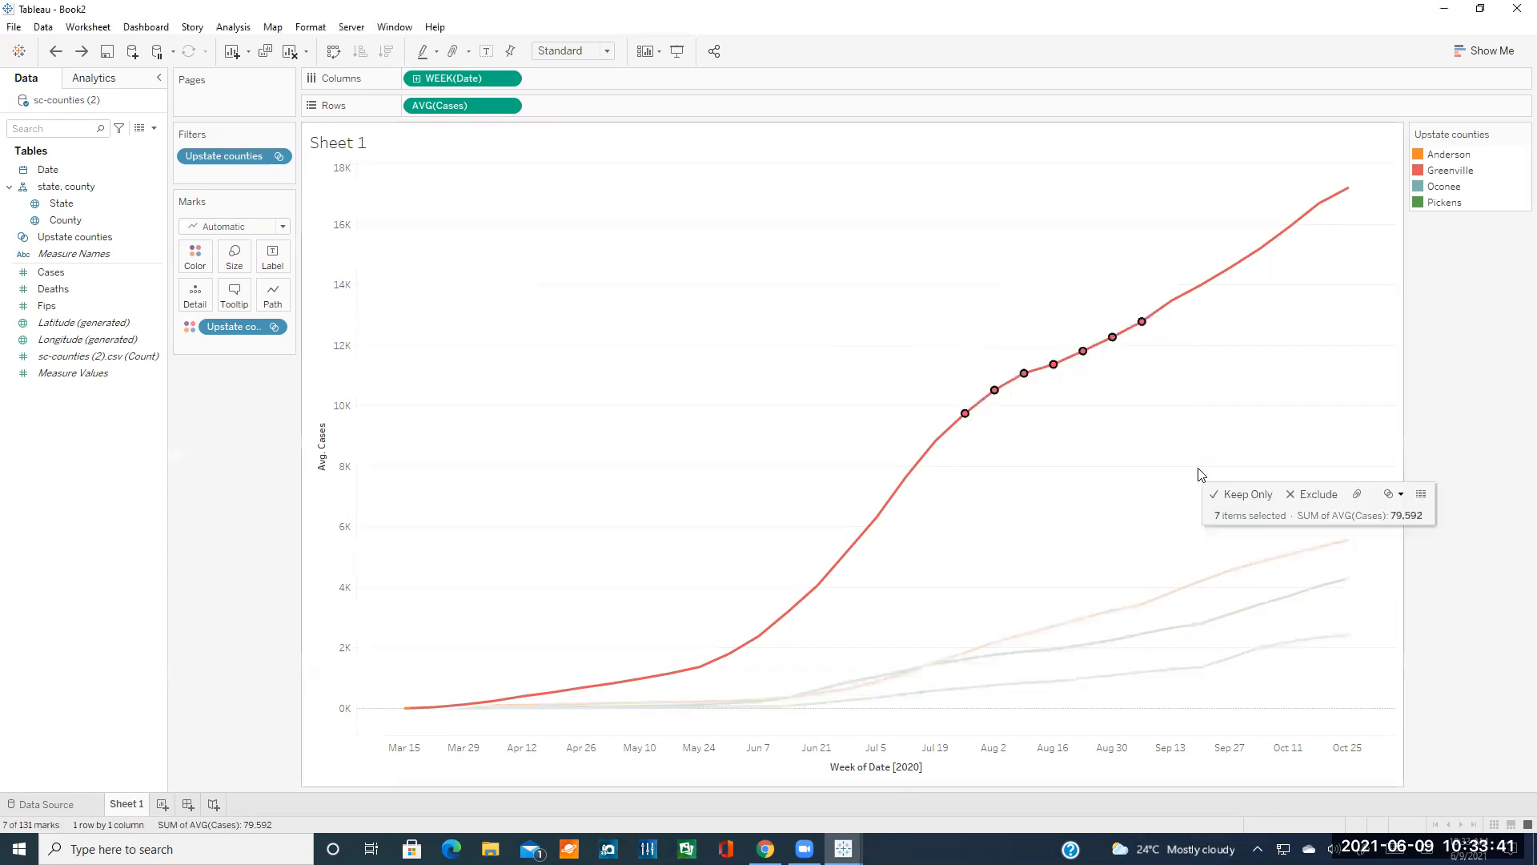
pyautogui.click(1185, 474)
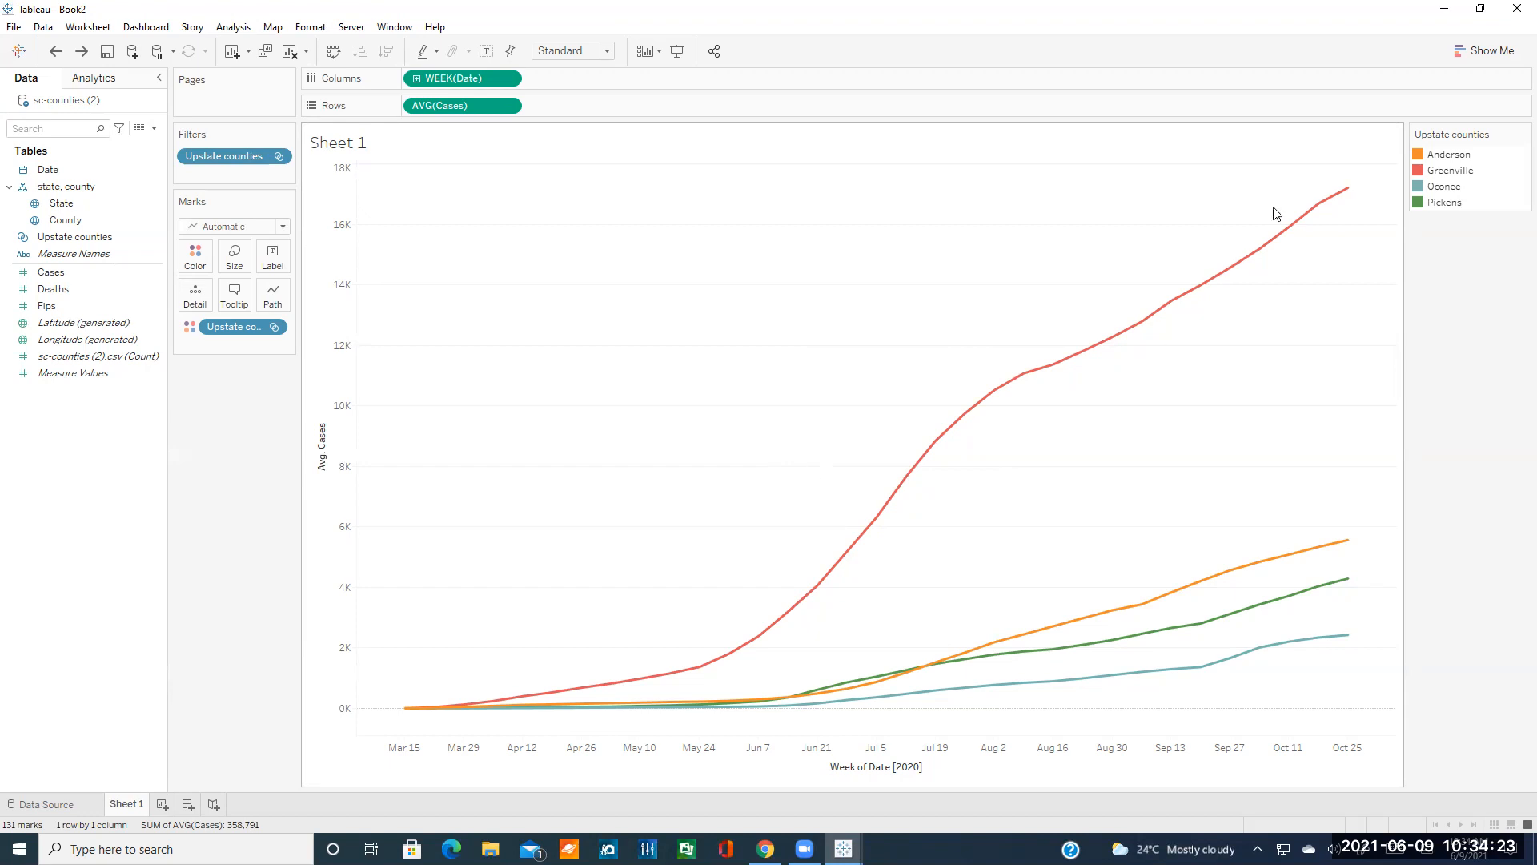
pyautogui.moveTo(1353, 187); pyautogui.dragTo(1337, 215)
pyautogui.moveTo(734, 636); pyautogui.dragTo(697, 698)
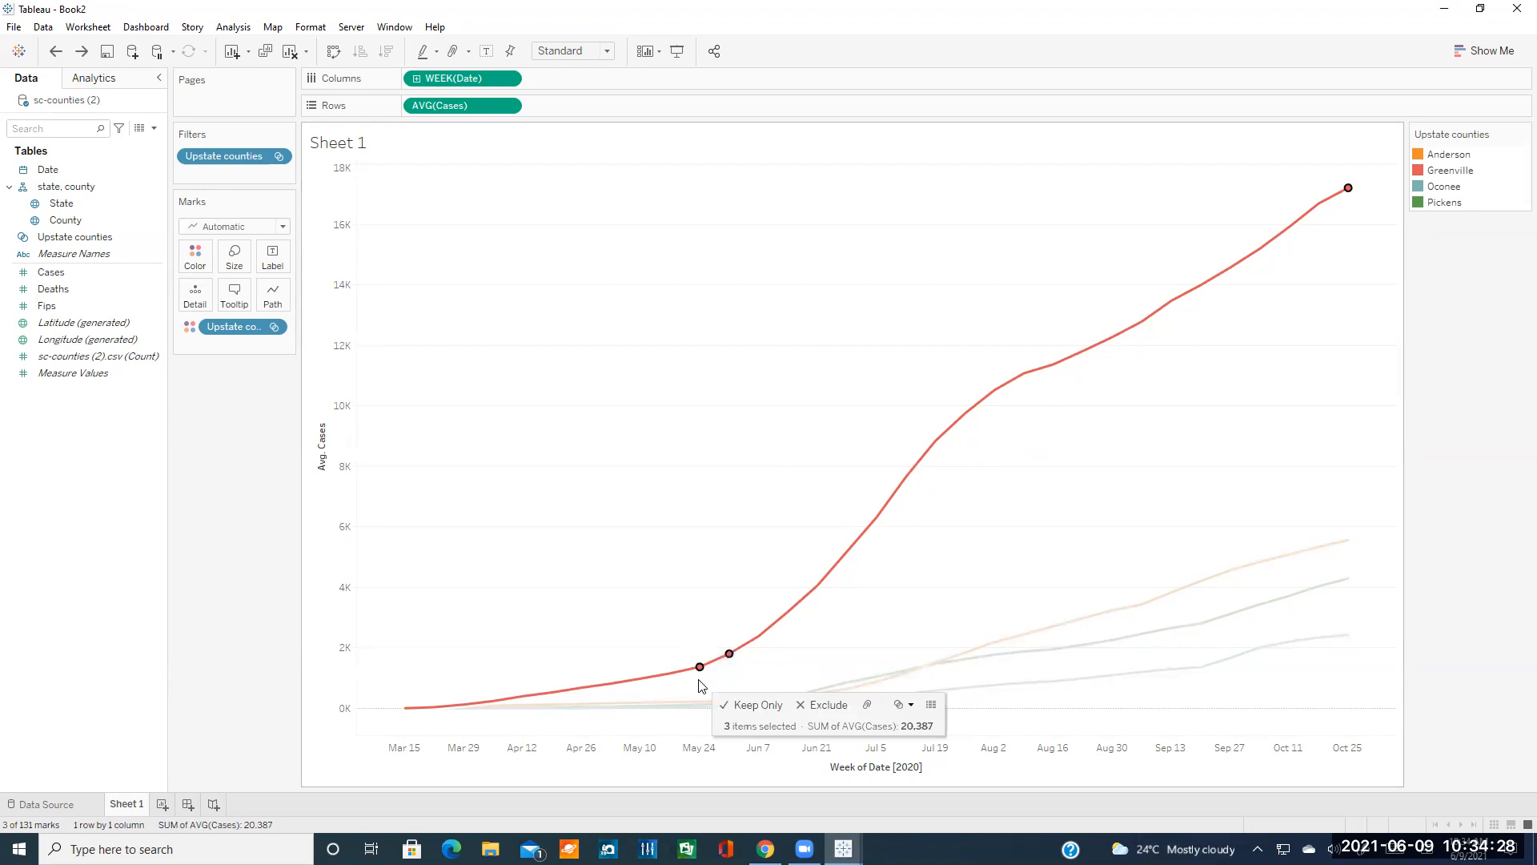
pyautogui.click(1067, 572)
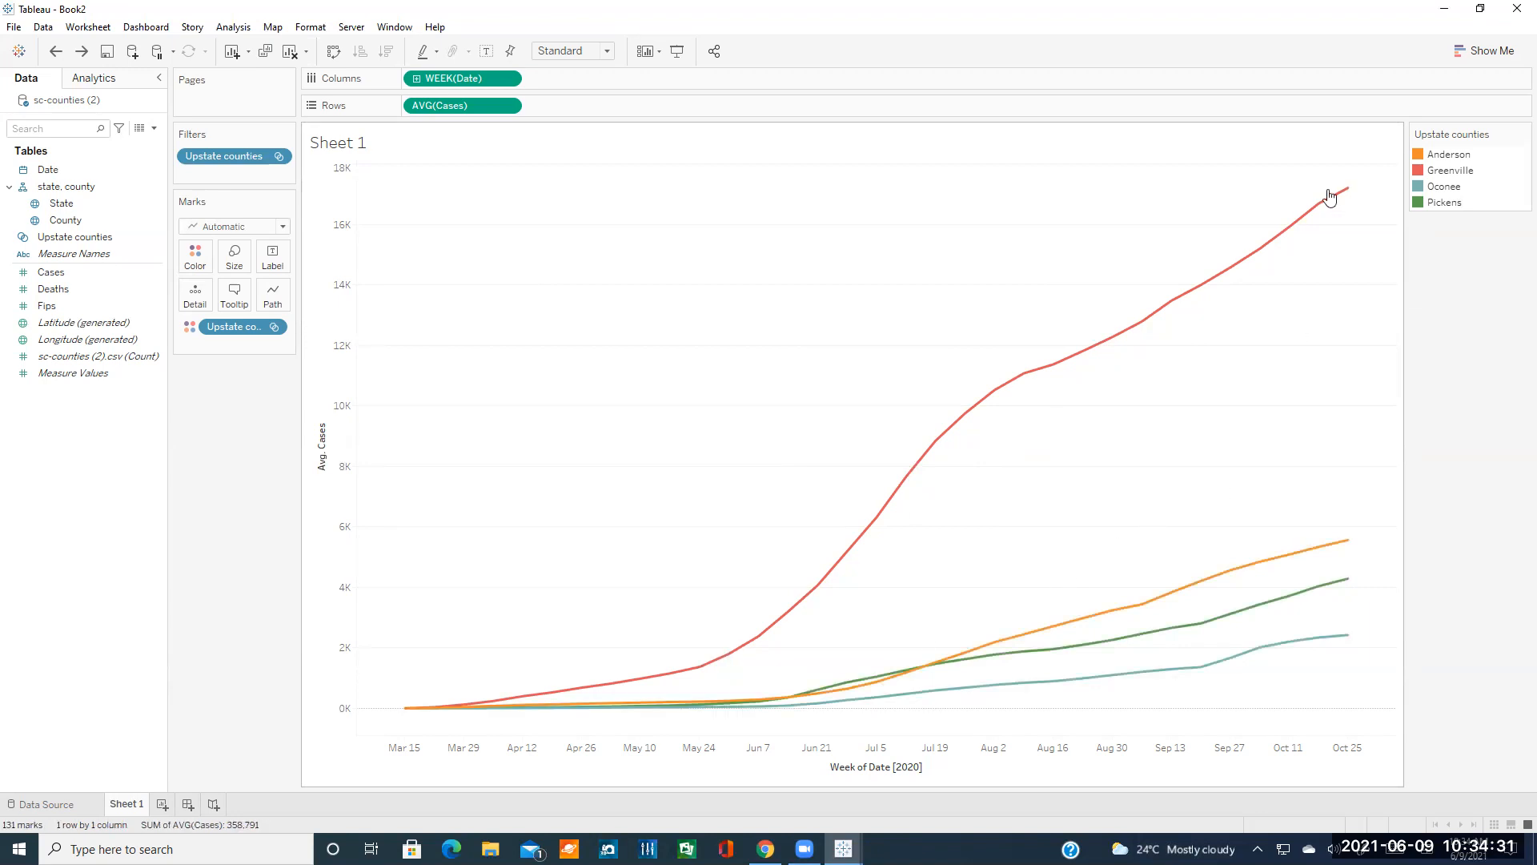
# - Try selecting the last Greenville mark together with the March 15 marks, and clear the selection
pyautogui.moveTo(1369, 176); pyautogui.dragTo(1319, 232)
pyautogui.click(1366, 171)
pyautogui.moveTo(1366, 171); pyautogui.dragTo(1321, 228)
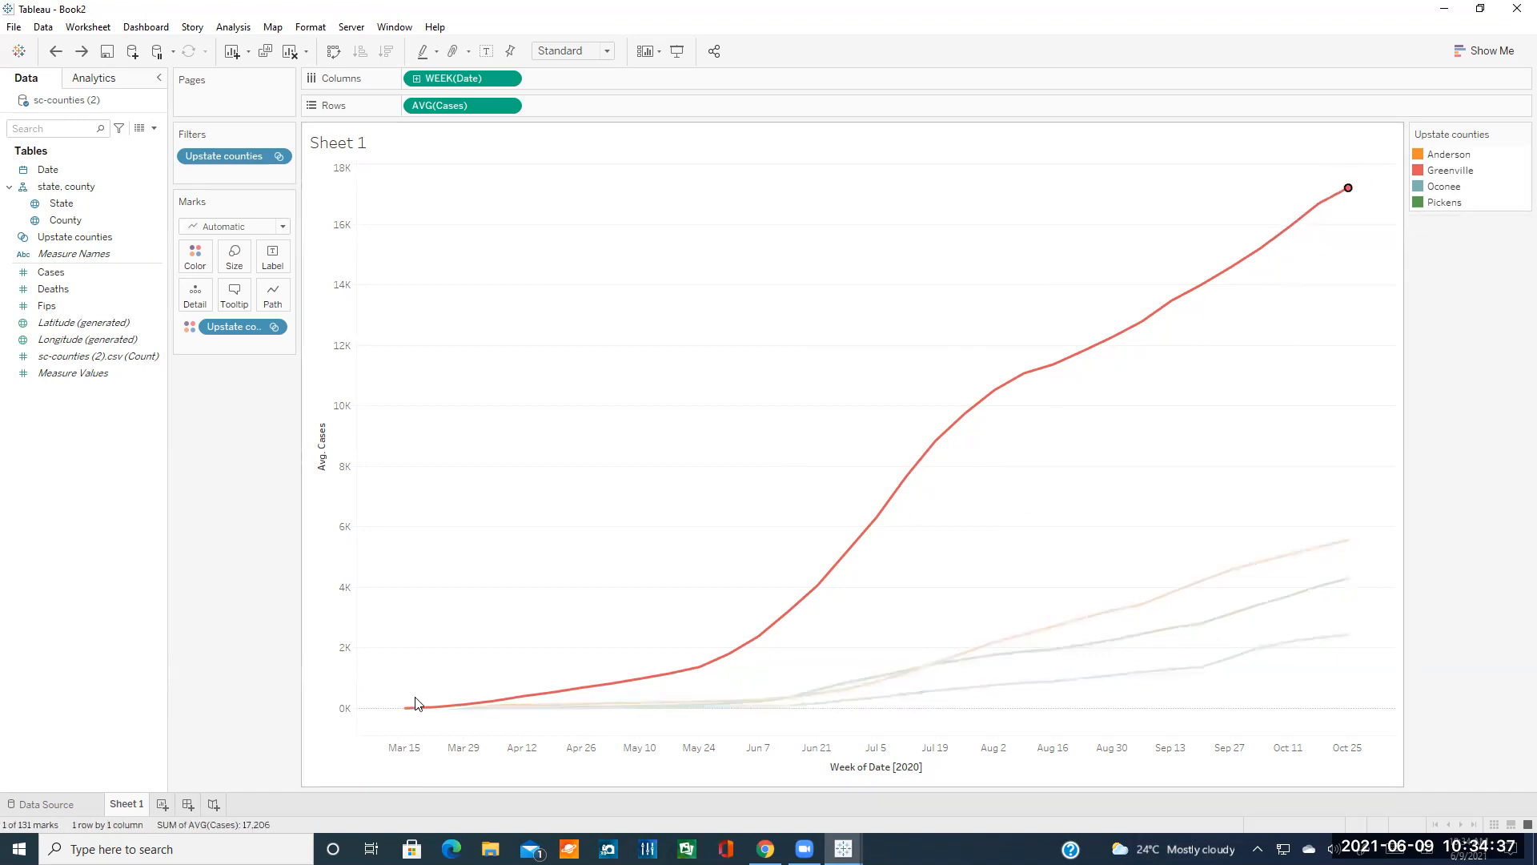
pyautogui.moveTo(395, 695); pyautogui.dragTo(422, 725)
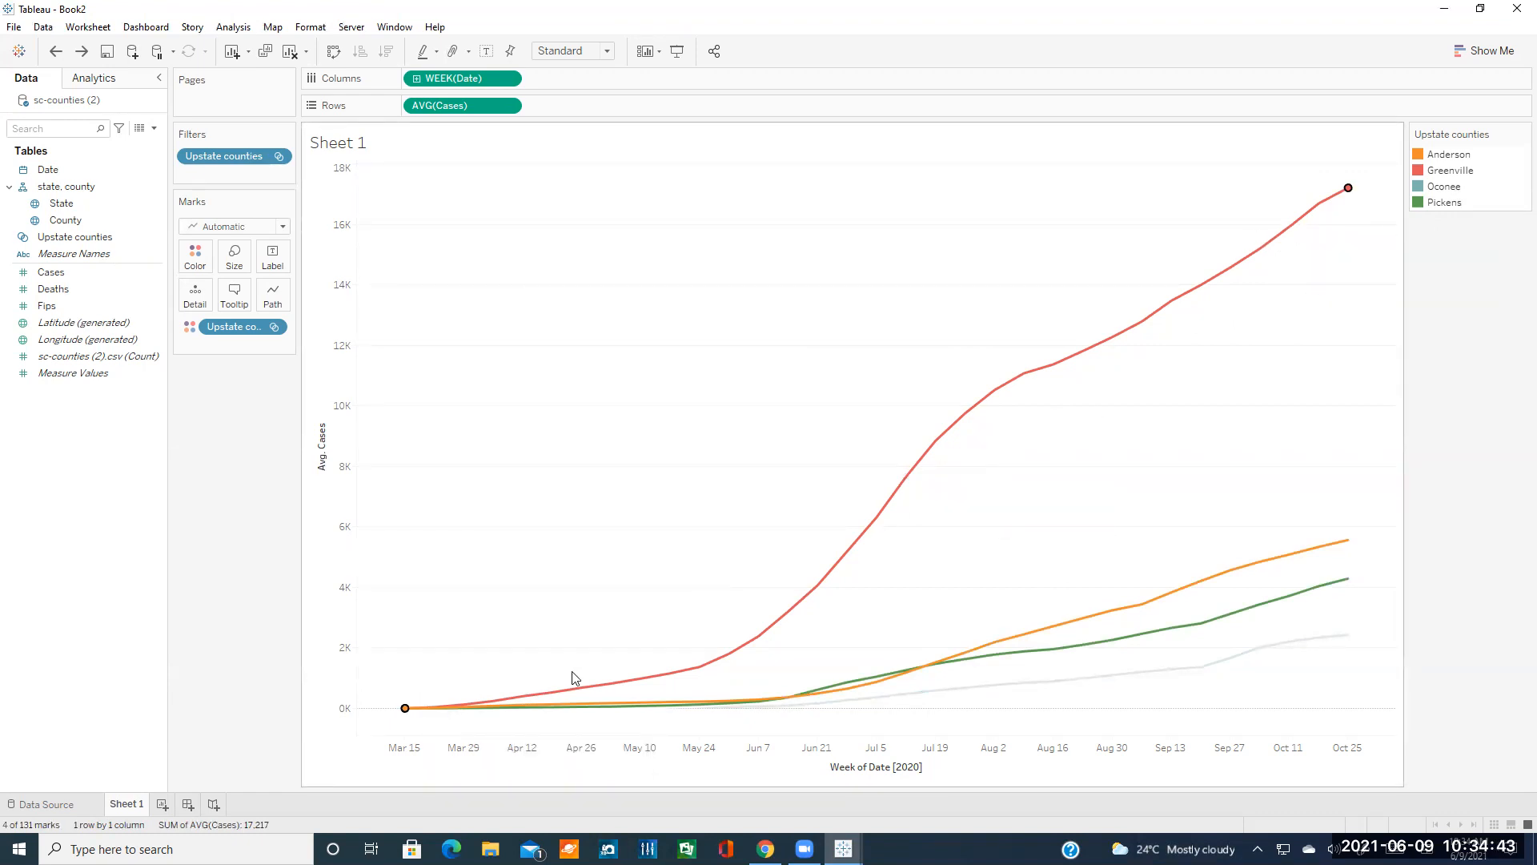
pyautogui.click(907, 612)
# - Try a combined selection of the October 25 marks of Anderson, Greenville, Pickens and Oconee, and clear it
pyautogui.moveTo(1361, 534); pyautogui.dragTo(1333, 547)
pyautogui.keyDown('ctrl'); pyautogui.moveTo(1363, 182); pyautogui.dragTo(1330, 216); pyautogui.keyUp('ctrl')
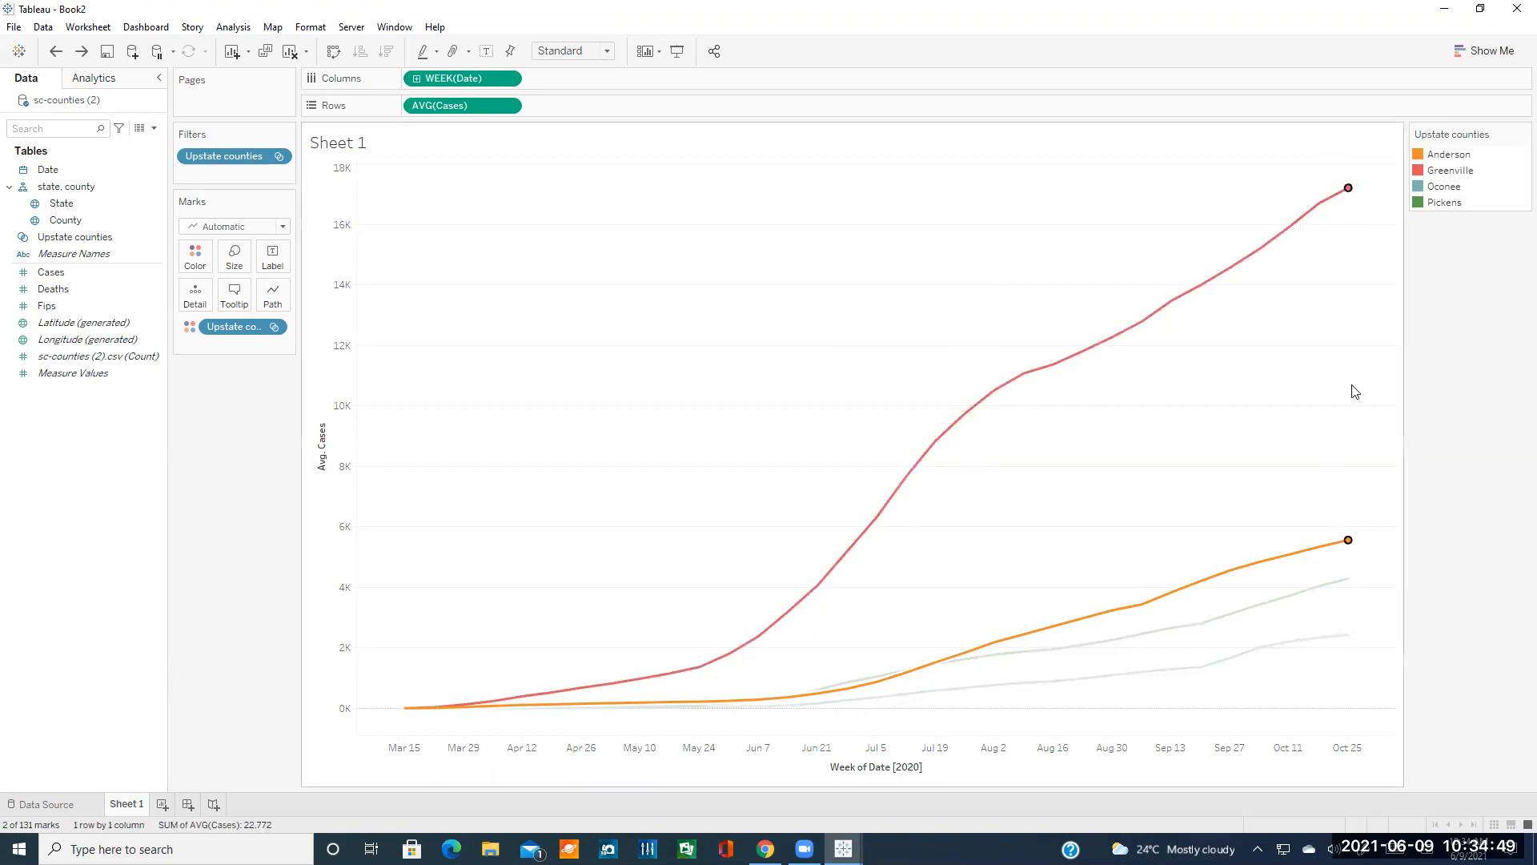
pyautogui.keyDown('ctrl'); pyautogui.moveTo(1356, 570); pyautogui.dragTo(1334, 652); pyautogui.keyUp('ctrl')
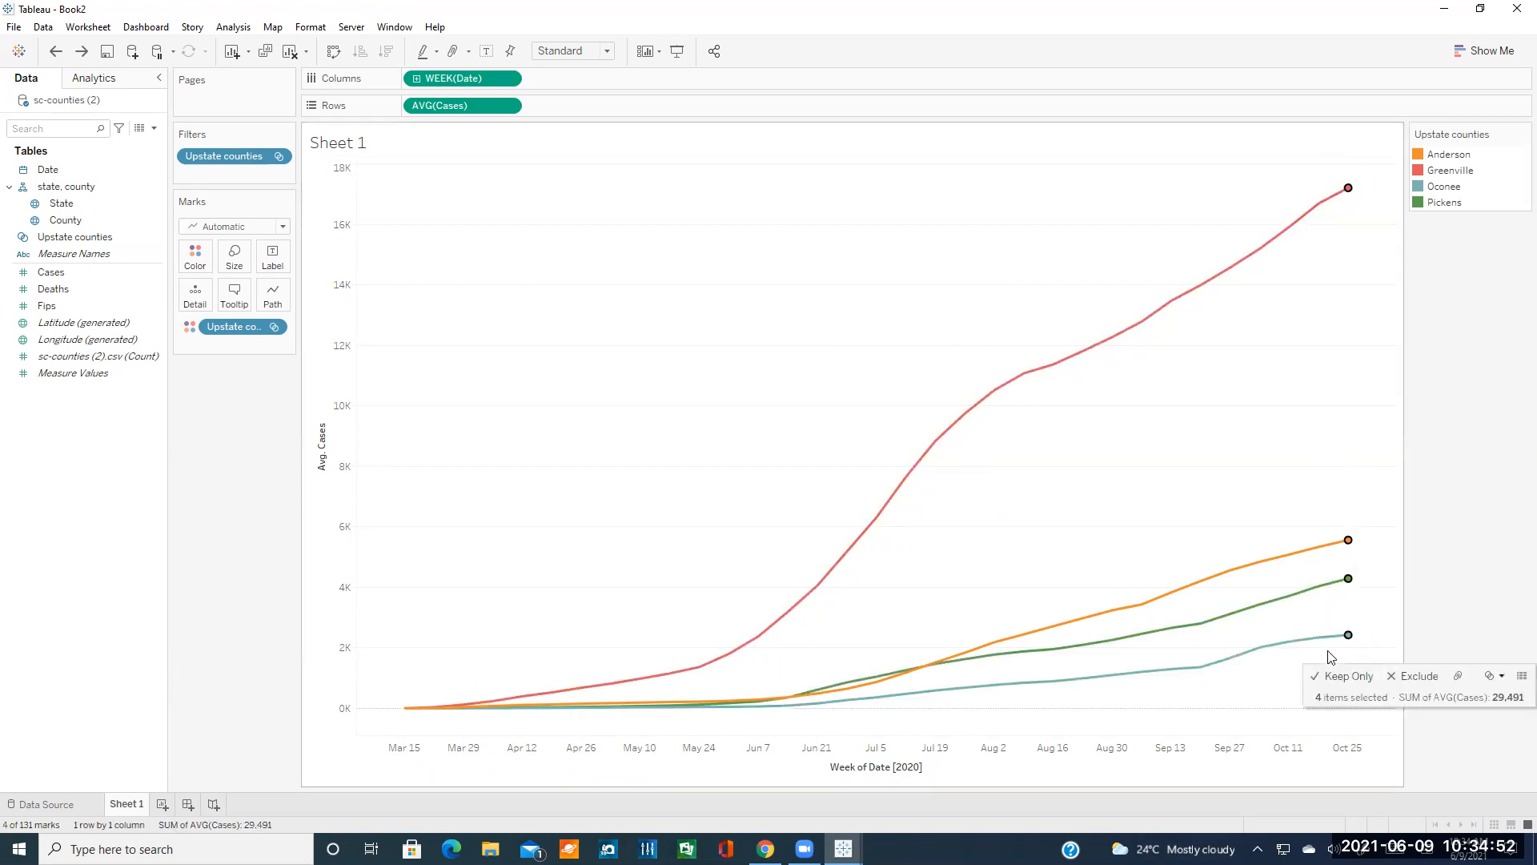
pyautogui.click(1243, 636)
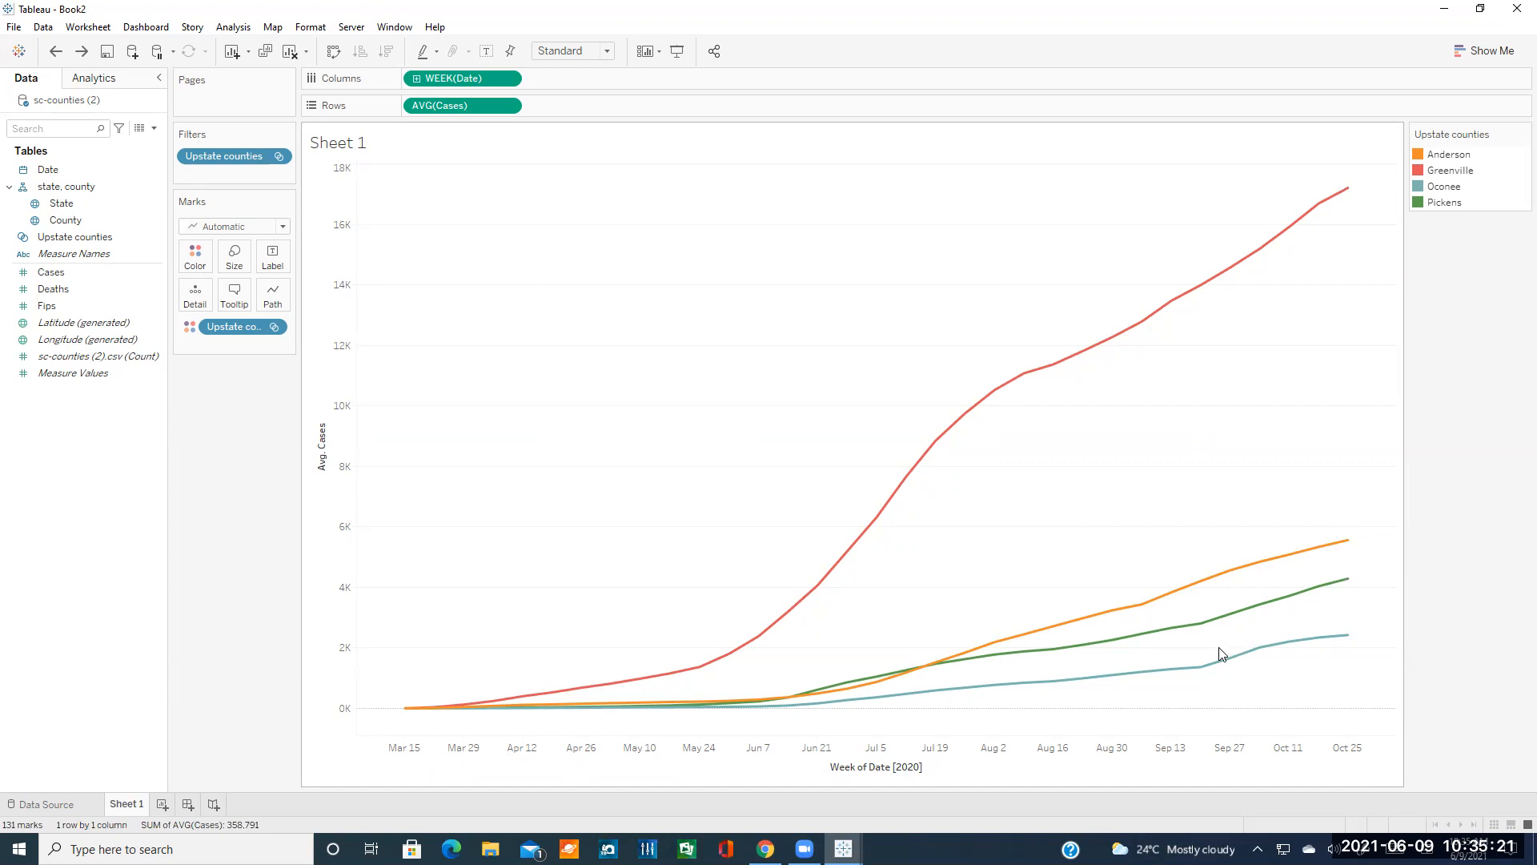
# - Try selecting Greenville's August 9 mark together with Anderson's August 2 and August 9 marks, and clear the selection
pyautogui.moveTo(1215, 659)
pyautogui.moveTo(1022, 376)
pyautogui.click(1024, 373)
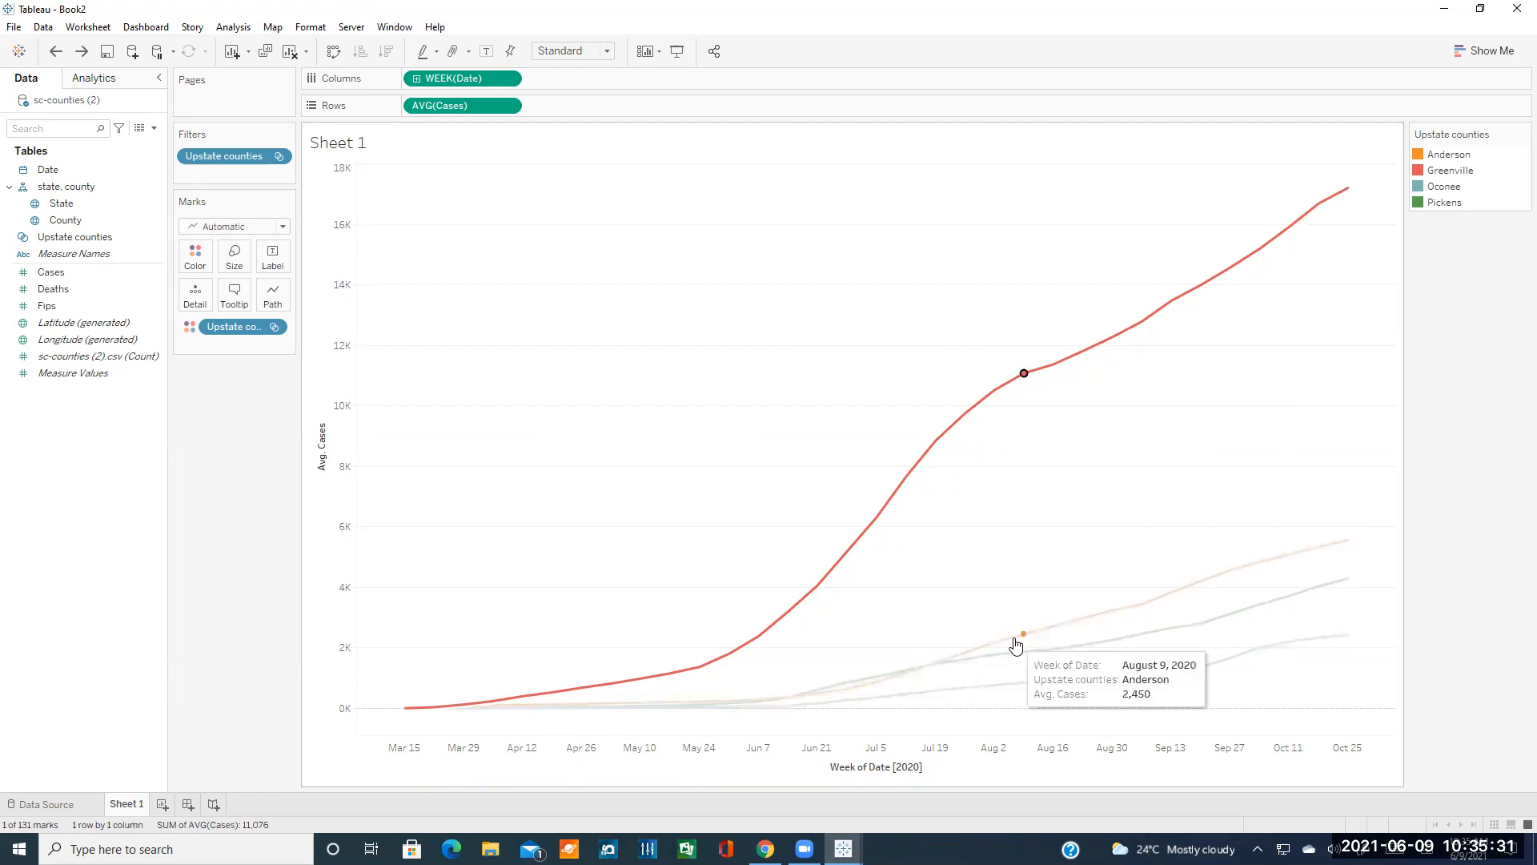
pyautogui.moveTo(1029, 619); pyautogui.dragTo(994, 647)
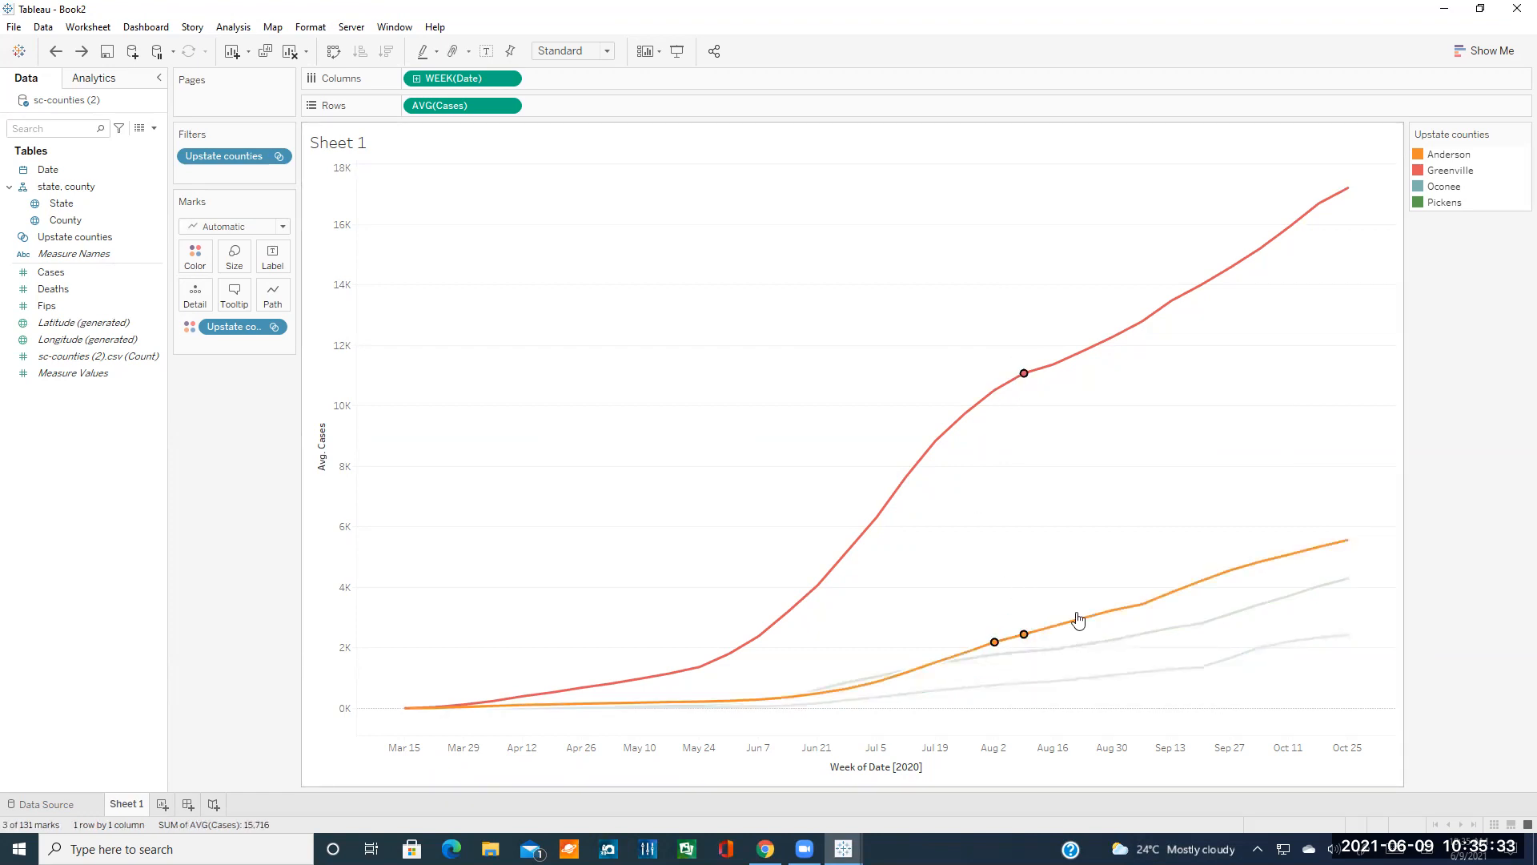
pyautogui.click(1078, 578)
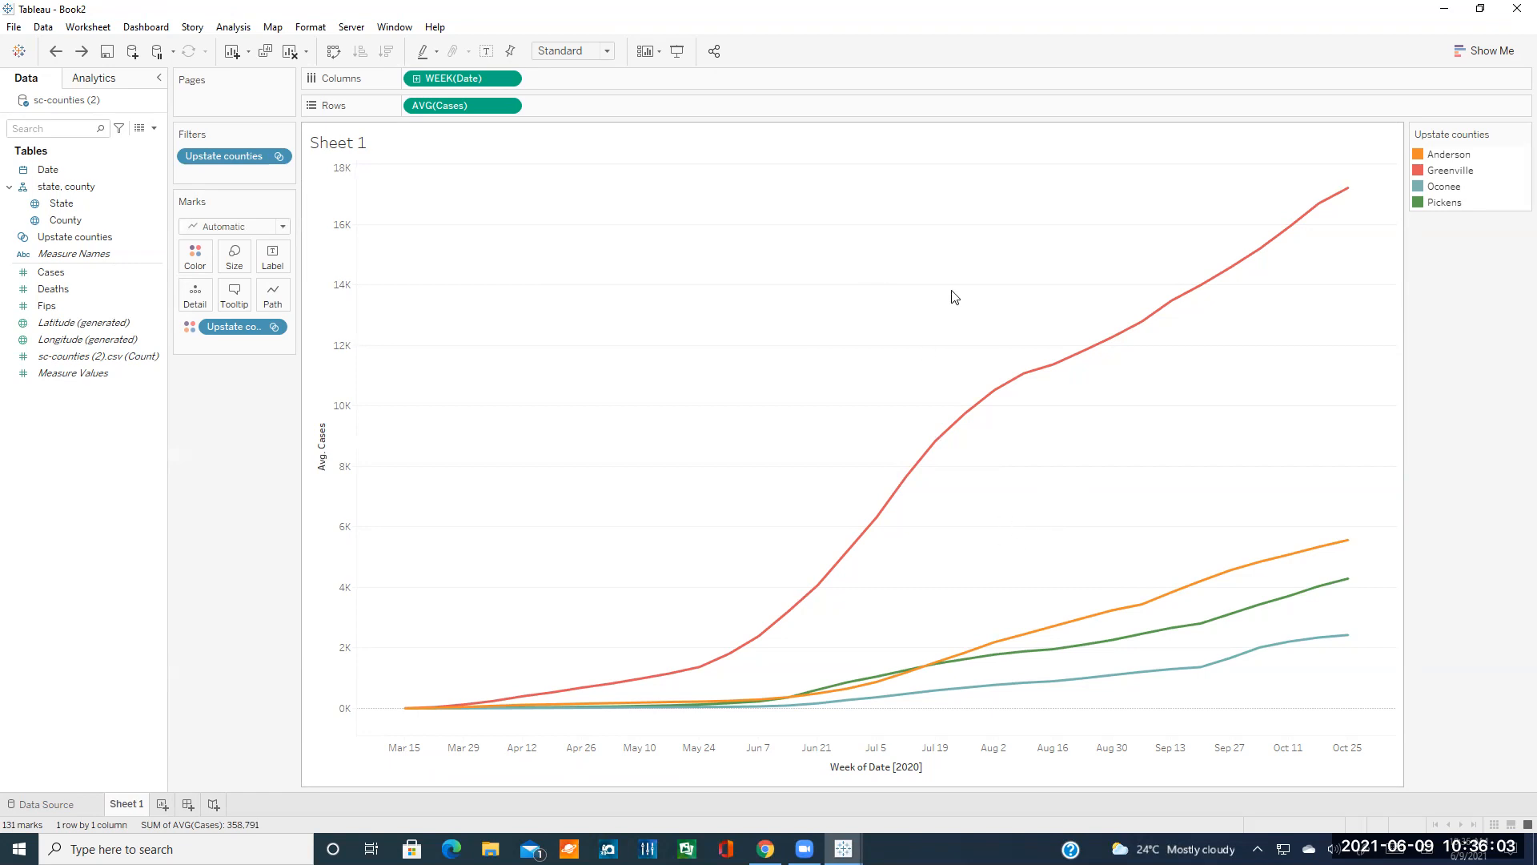
# - Select the block of county marks from July 19 to September 13 and create a set named Data Points from them
pyautogui.moveTo(911, 317); pyautogui.dragTo(1174, 671)
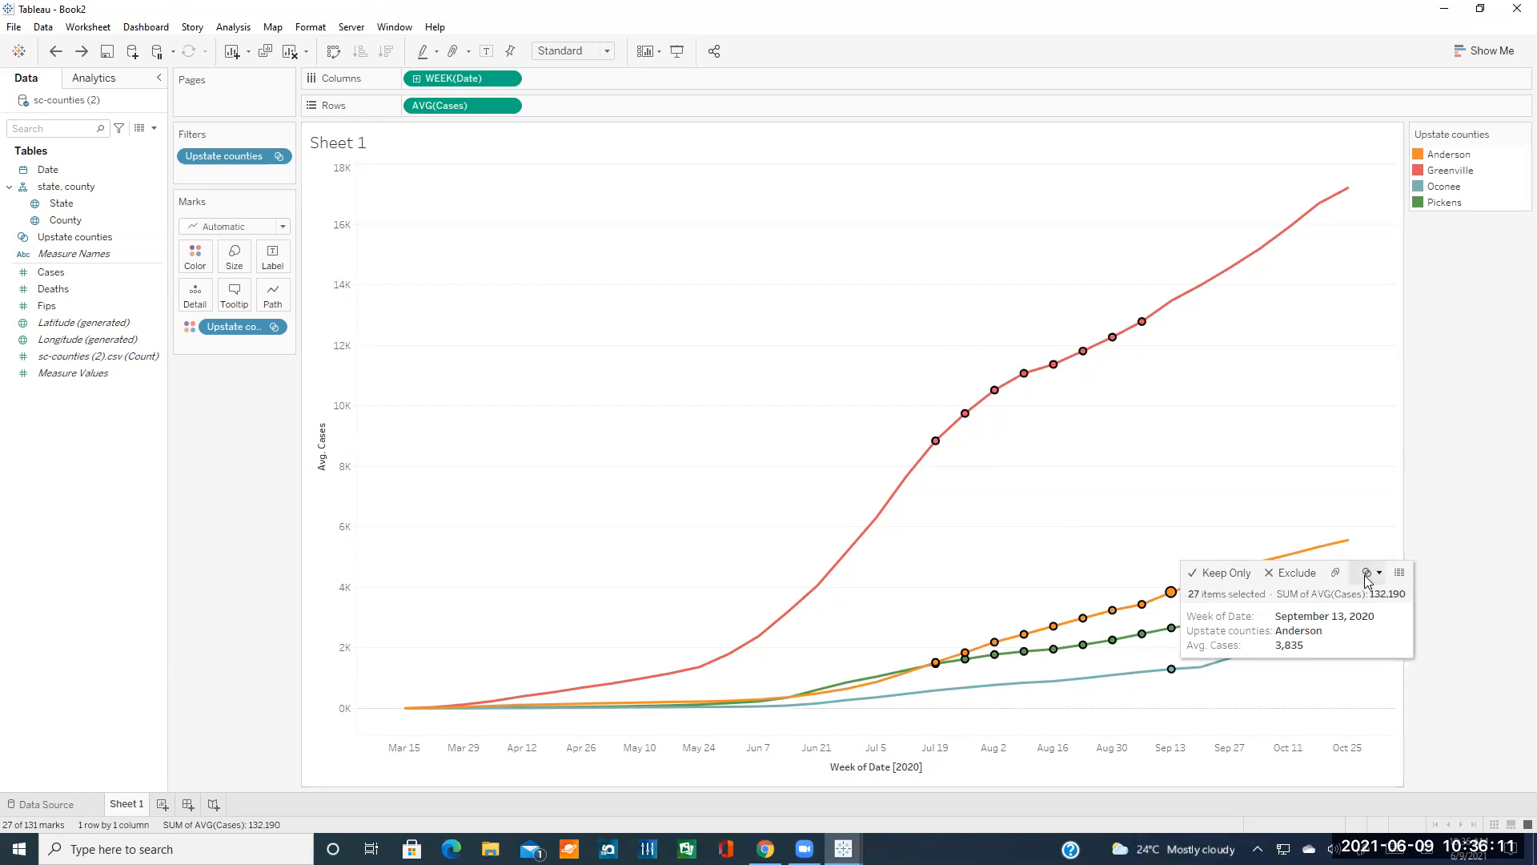
pyautogui.click(1370, 572)
pyautogui.click(1387, 604)
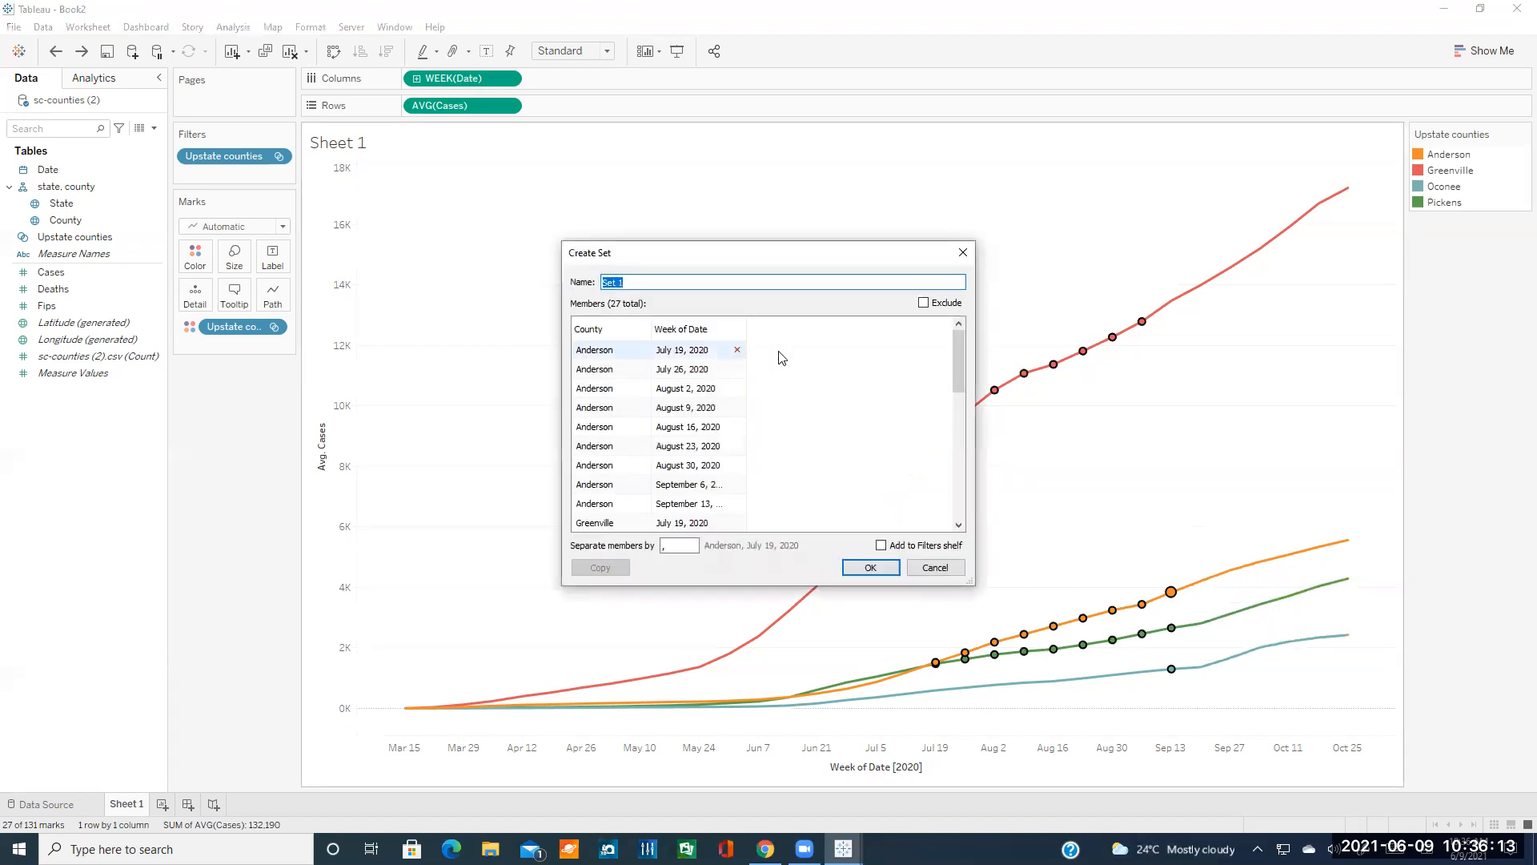
pyautogui.write('Data Points')
pyautogui.click(870, 567)
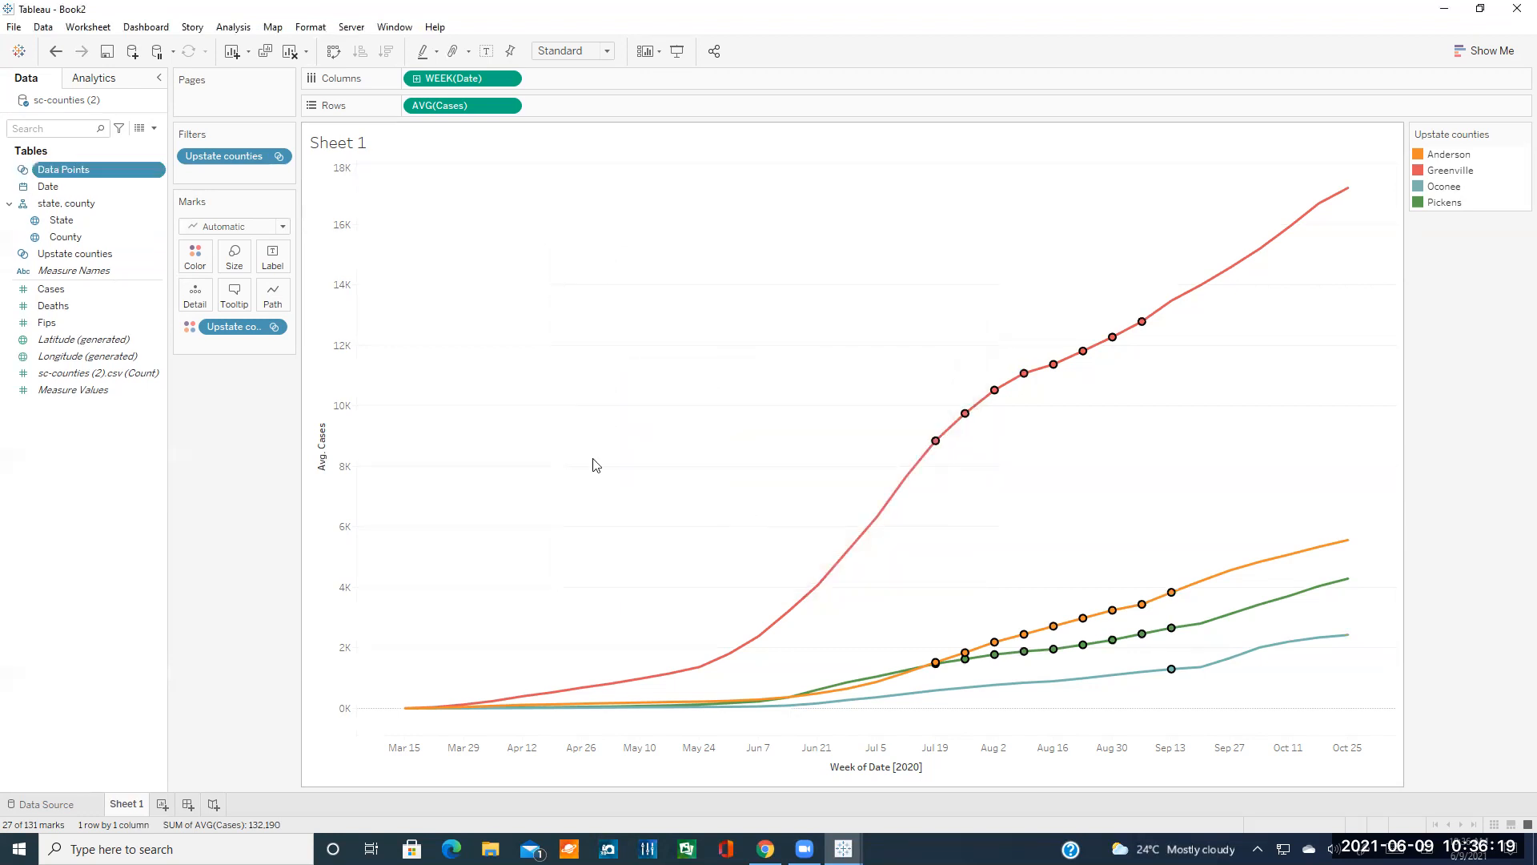
pyautogui.click(610, 363)
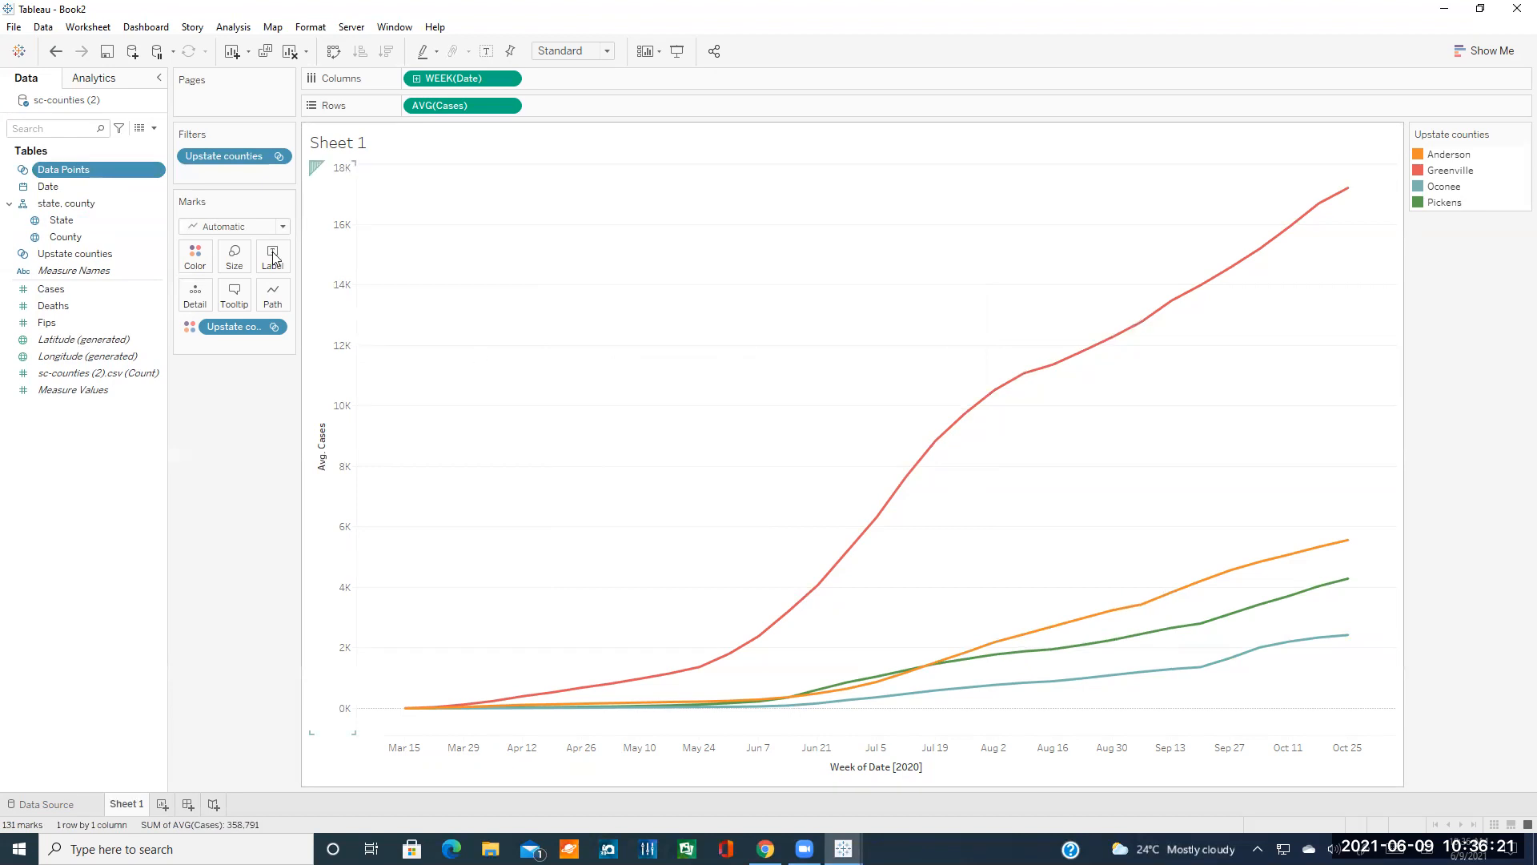
# - Replace the Upstate counties set on the Marks card with the Data Points set and show its members
pyautogui.click(274, 329)
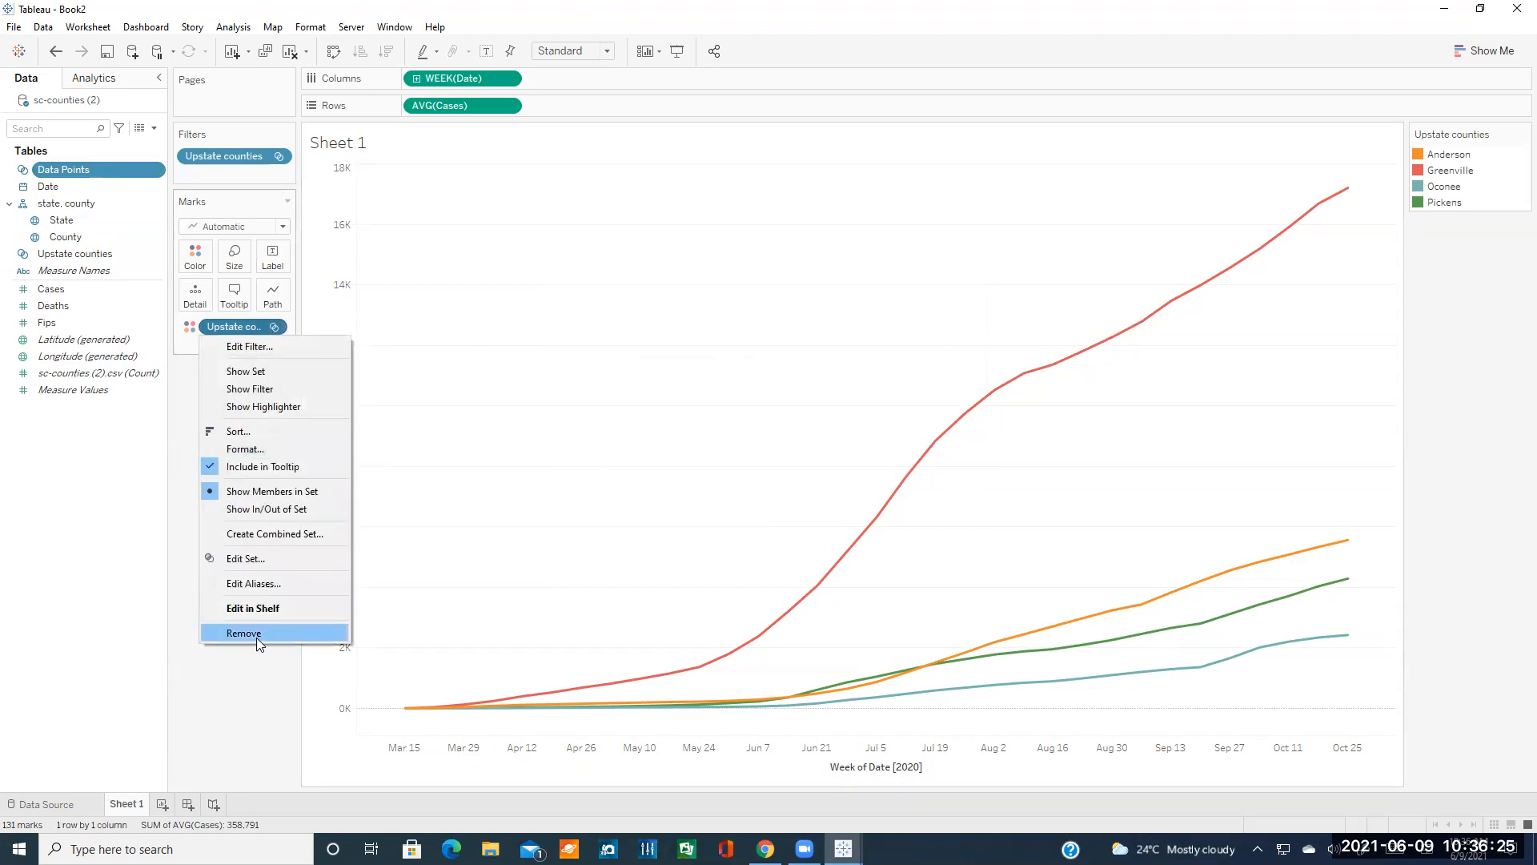
pyautogui.click(244, 633)
pyautogui.moveTo(106, 171); pyautogui.dragTo(245, 330)
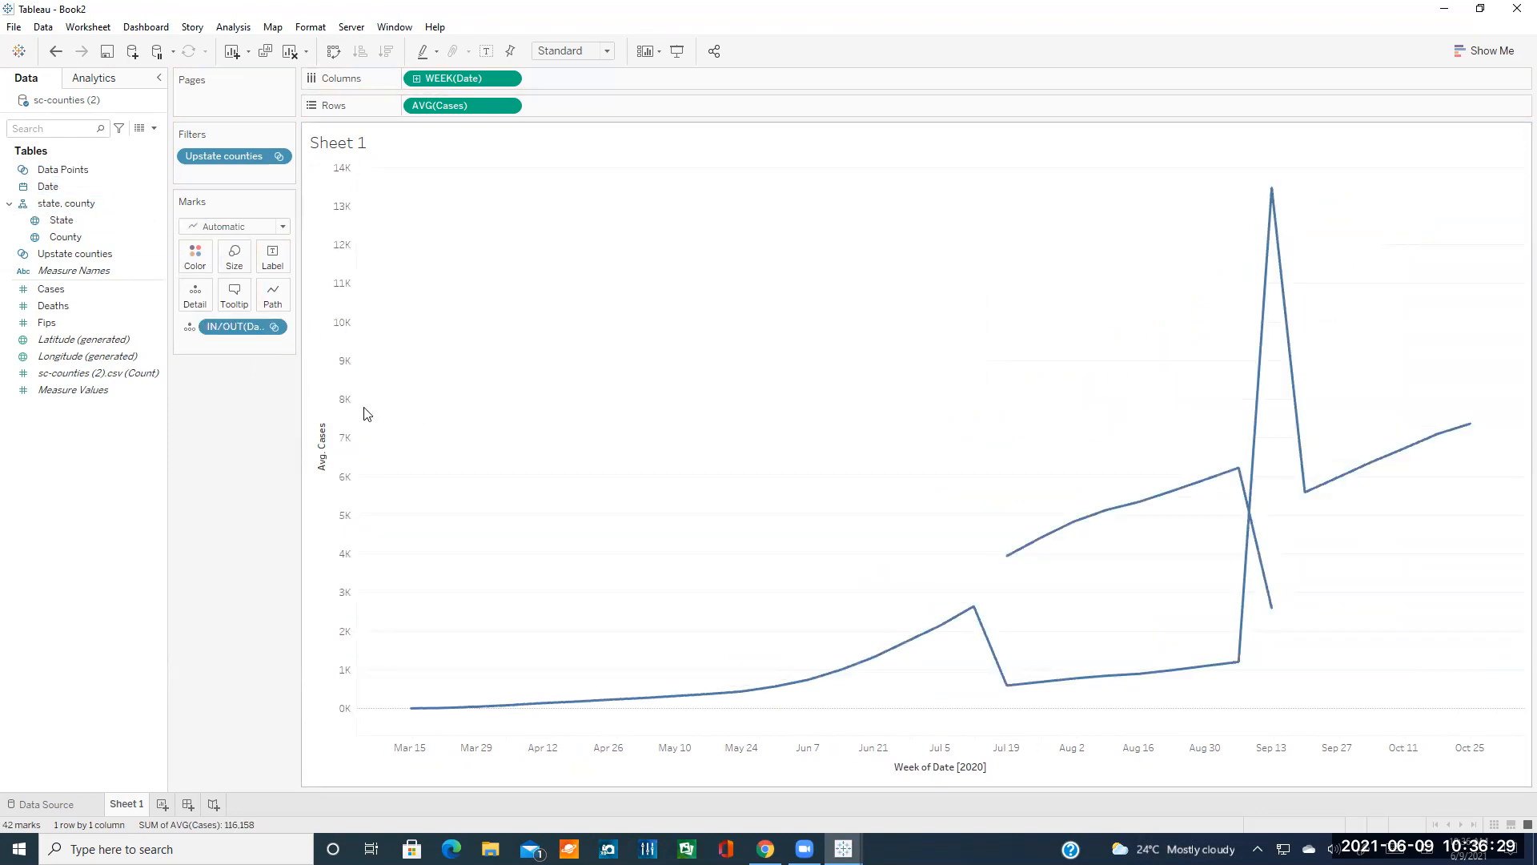
pyautogui.click(274, 327)
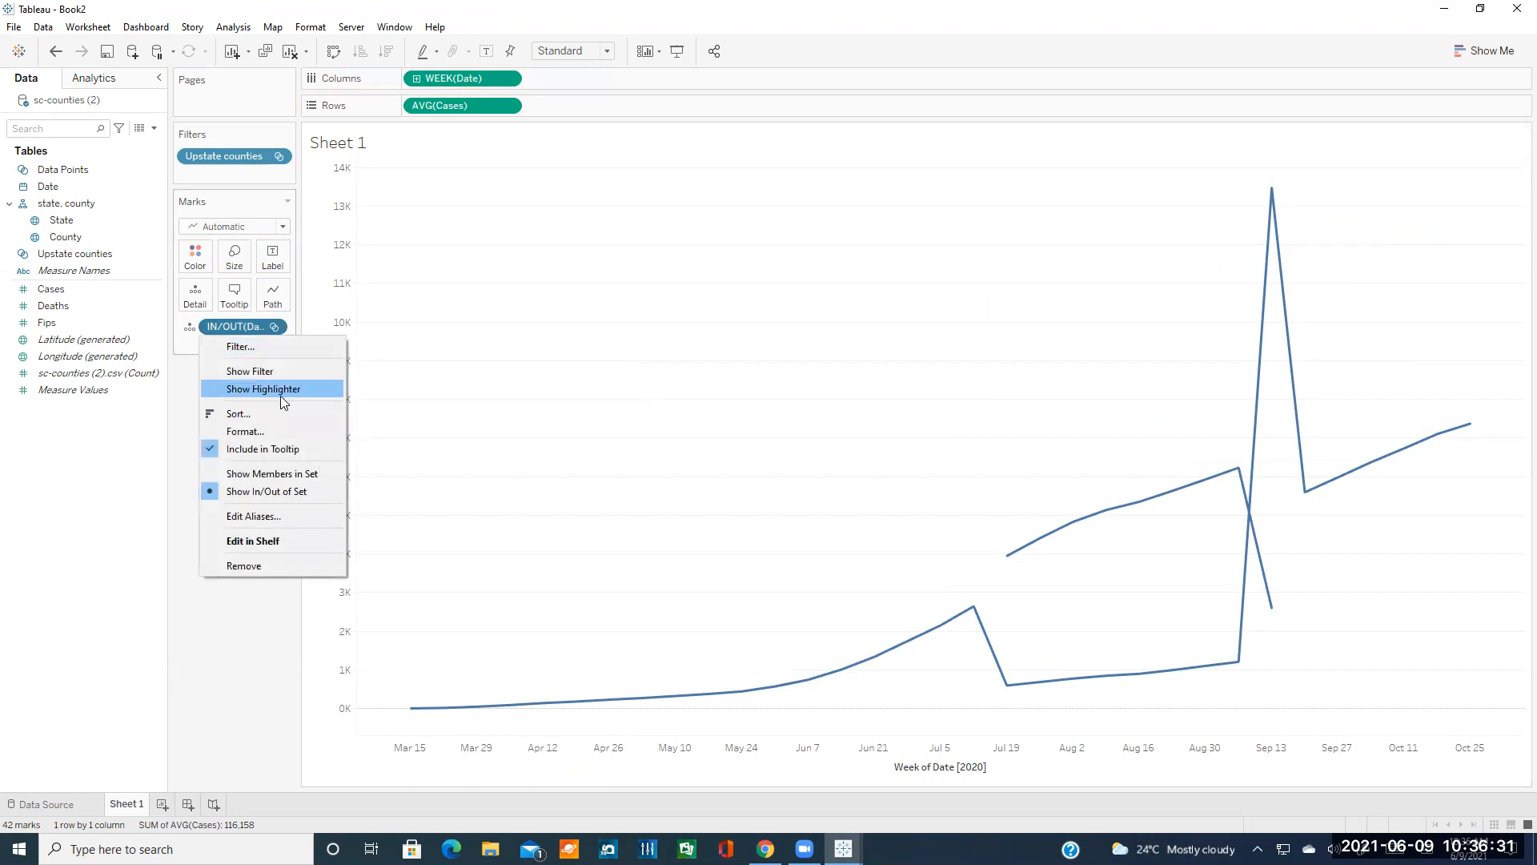
pyautogui.click(278, 475)
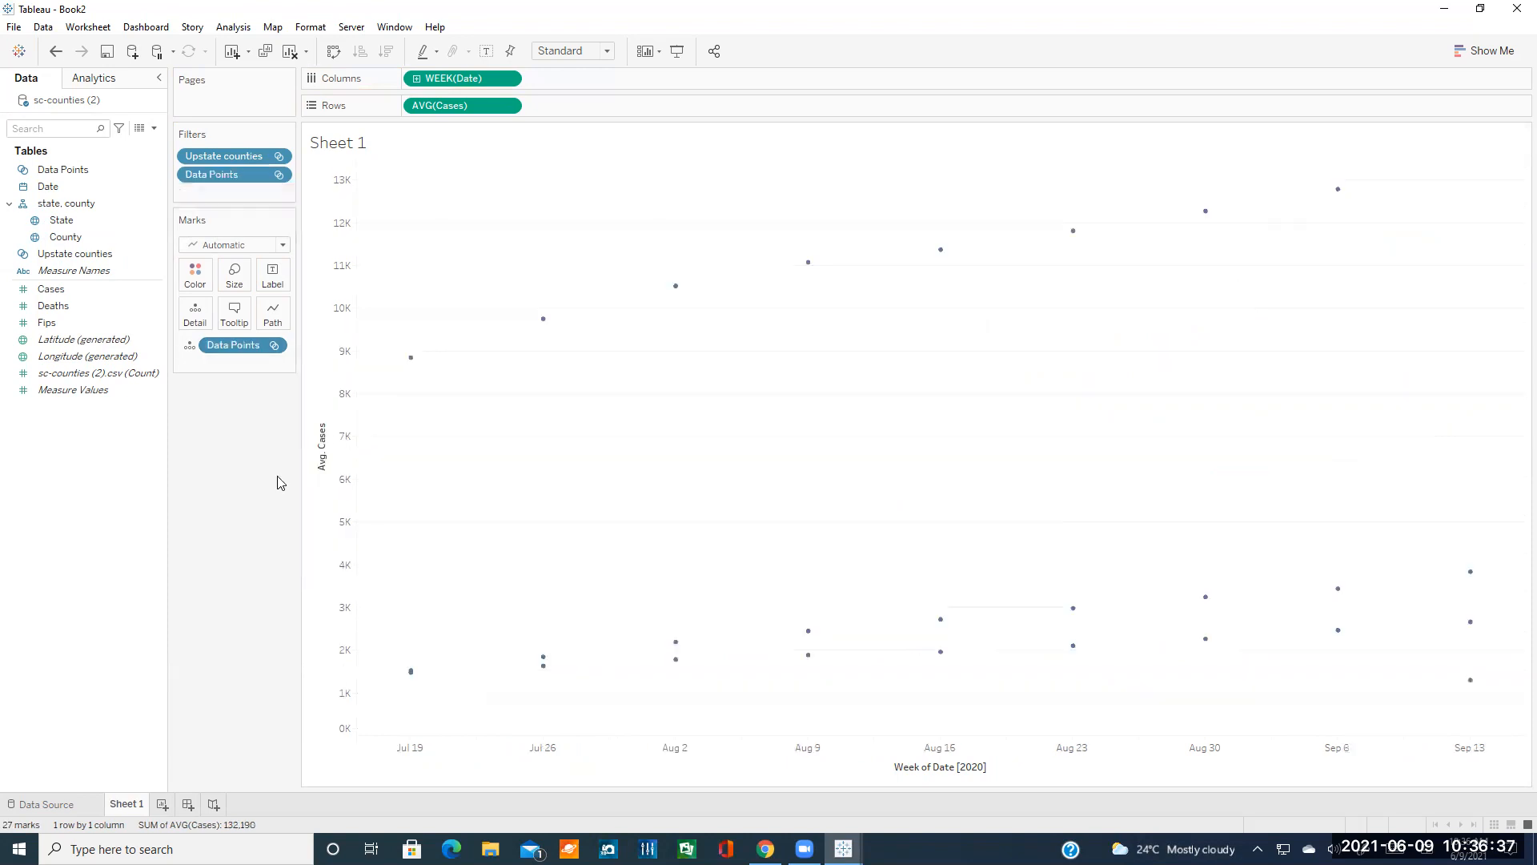
# - Color the marks by the members of the Data Points set
pyautogui.click(189, 344)
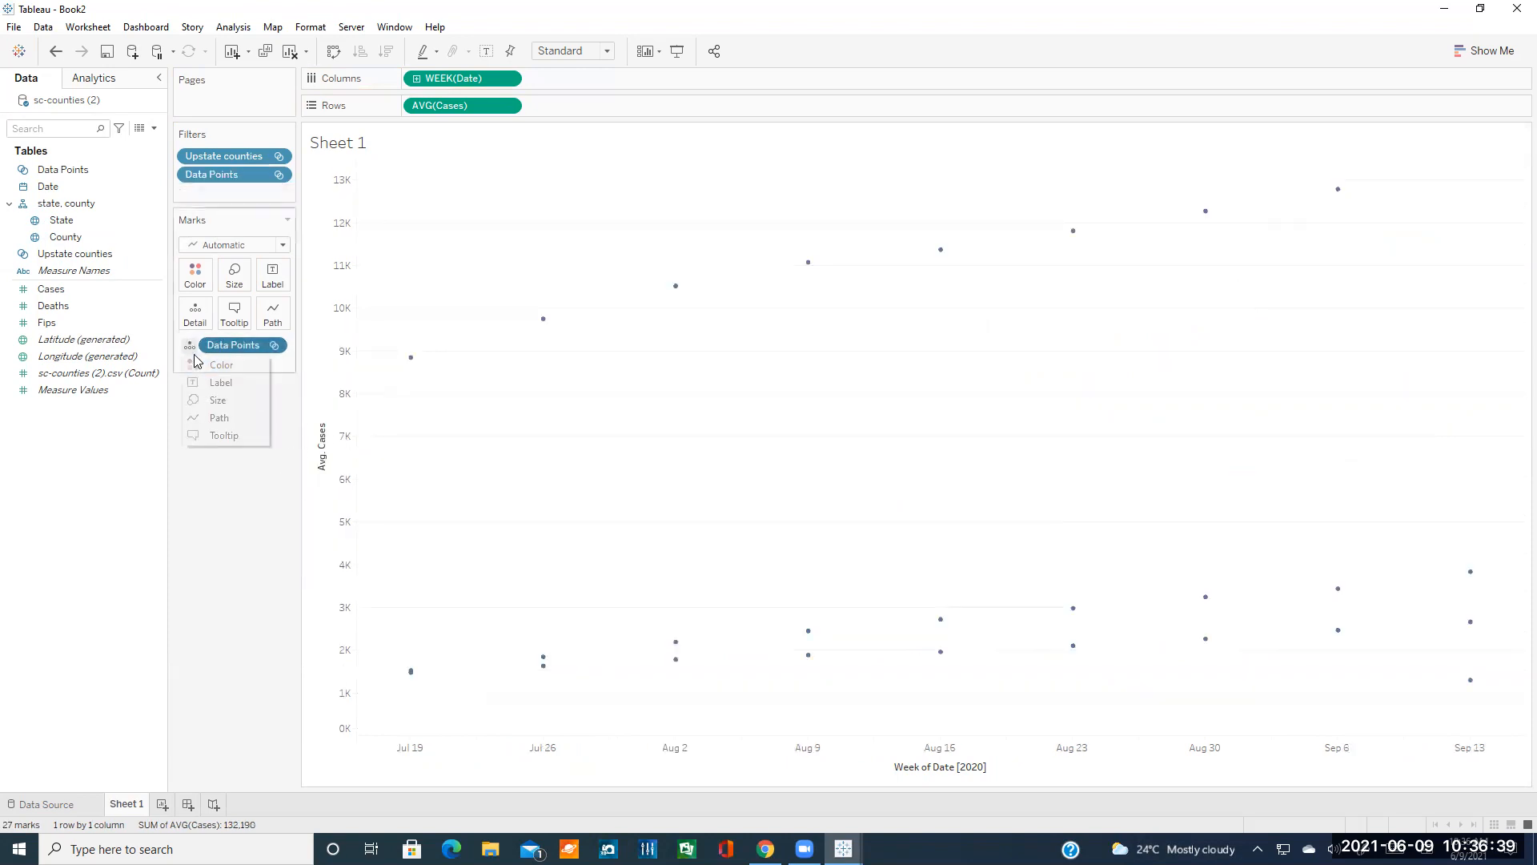
pyautogui.click(221, 368)
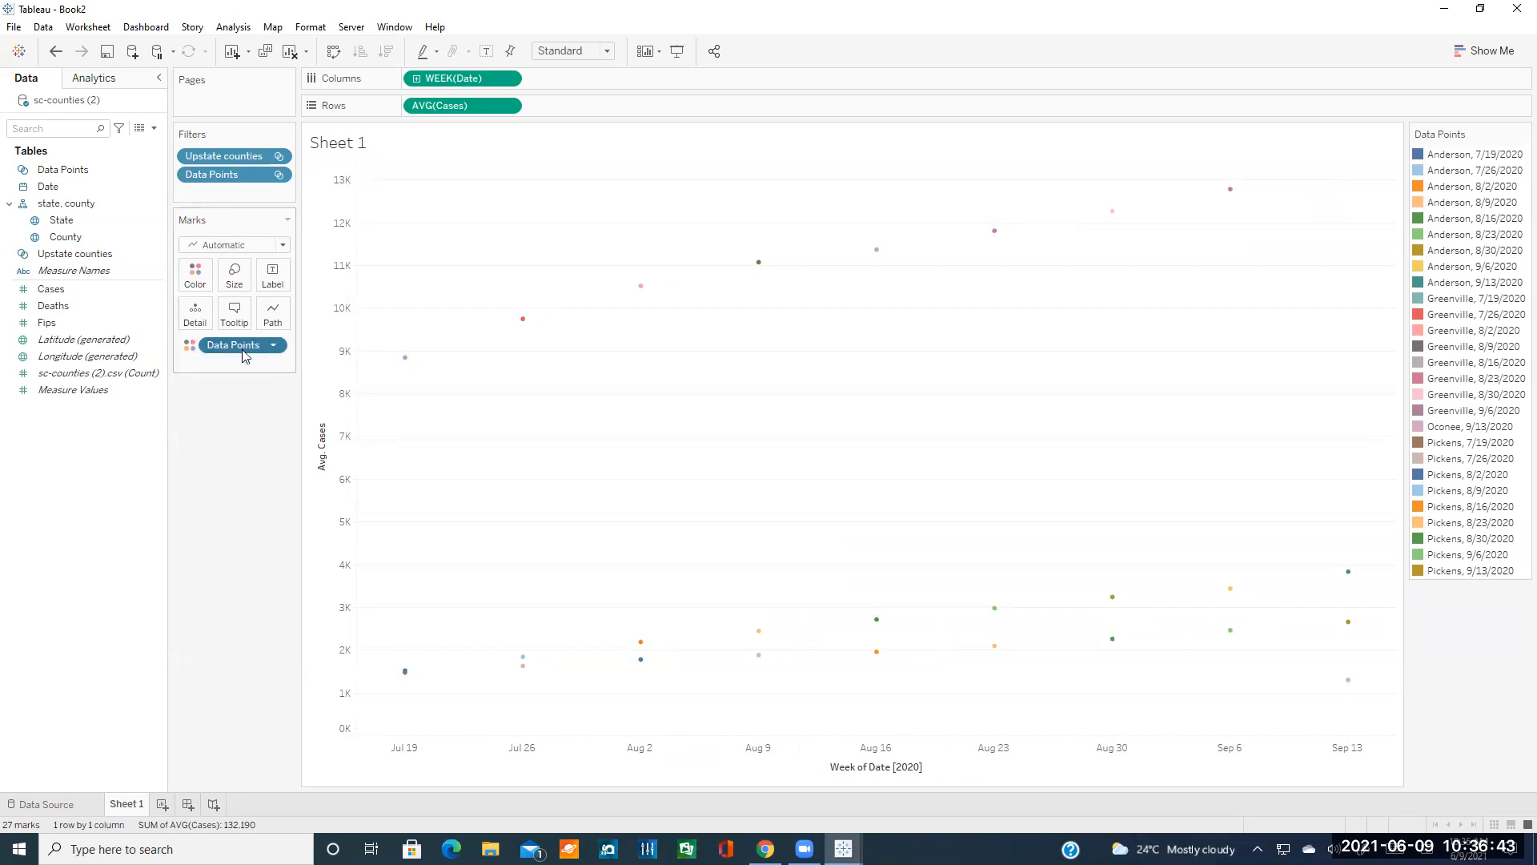
# - Remove the Data Points set from the marks and clear the Data Points and Upstate counties filters
pyautogui.click(273, 344)
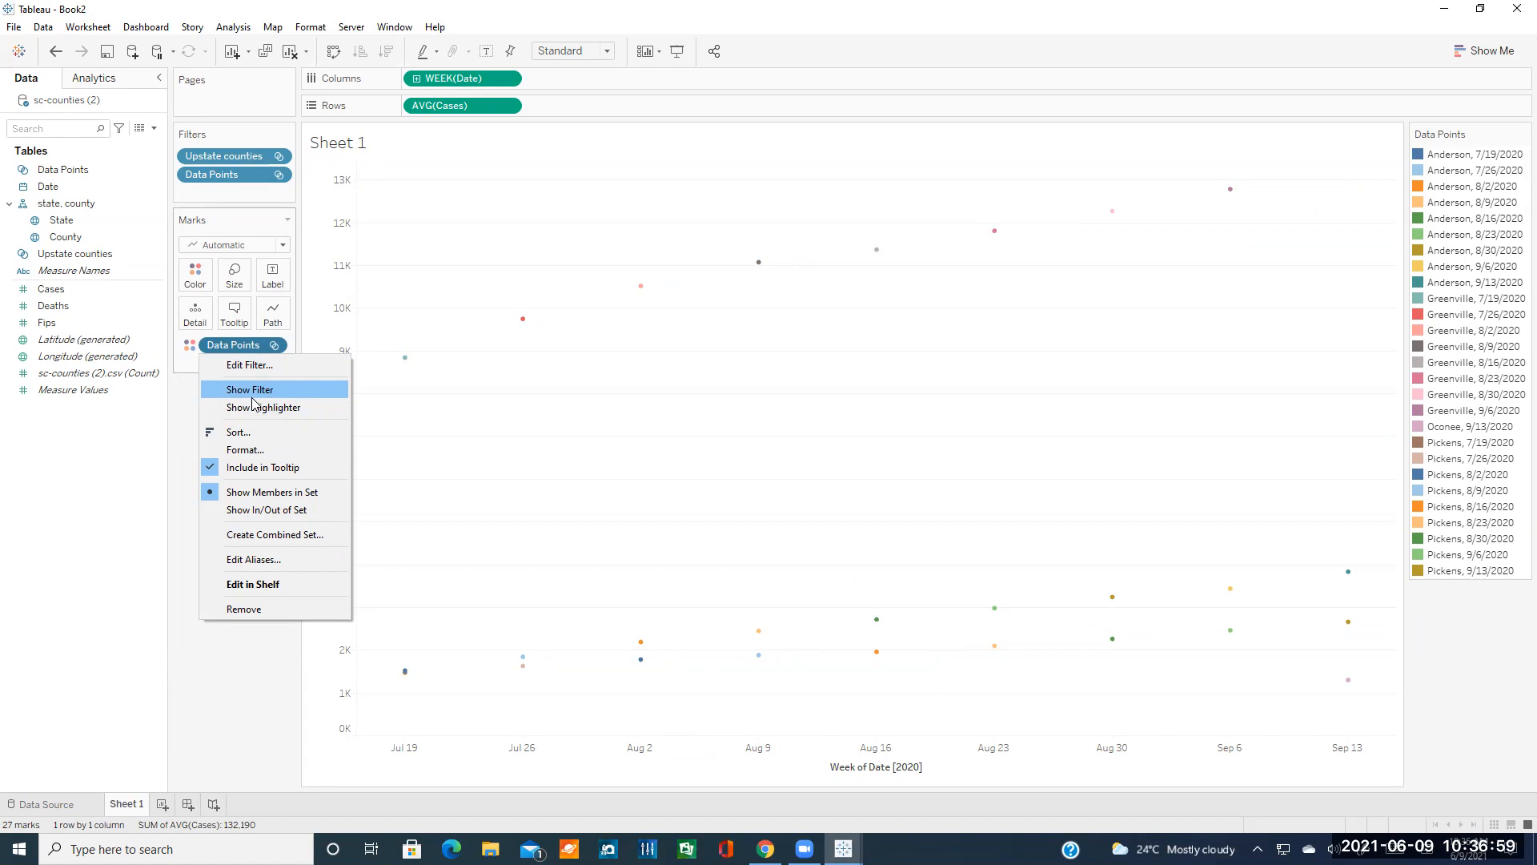
pyautogui.click(254, 610)
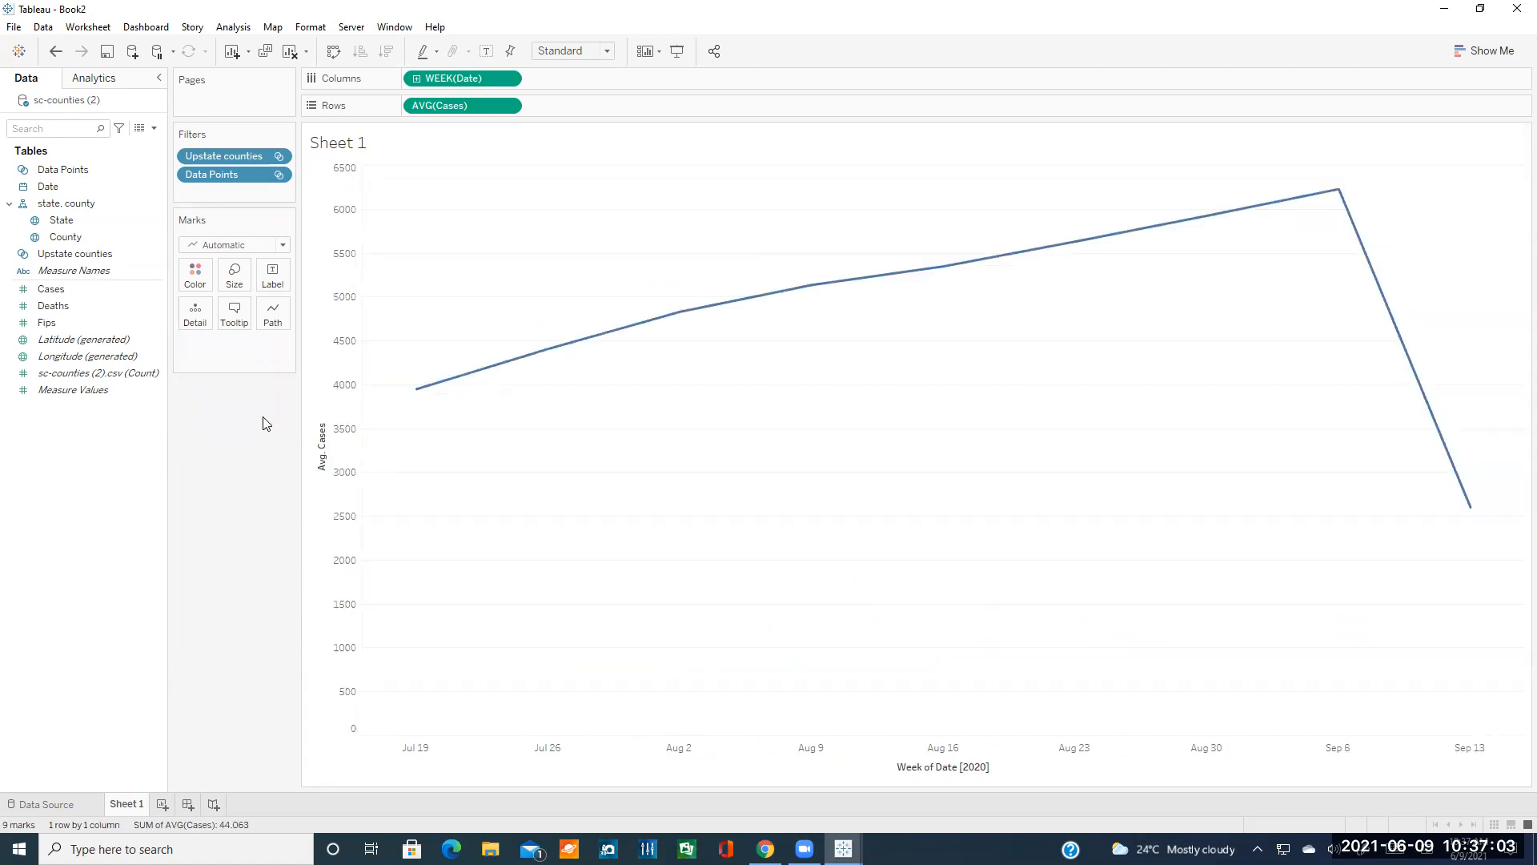
pyautogui.click(278, 175)
pyautogui.click(222, 346)
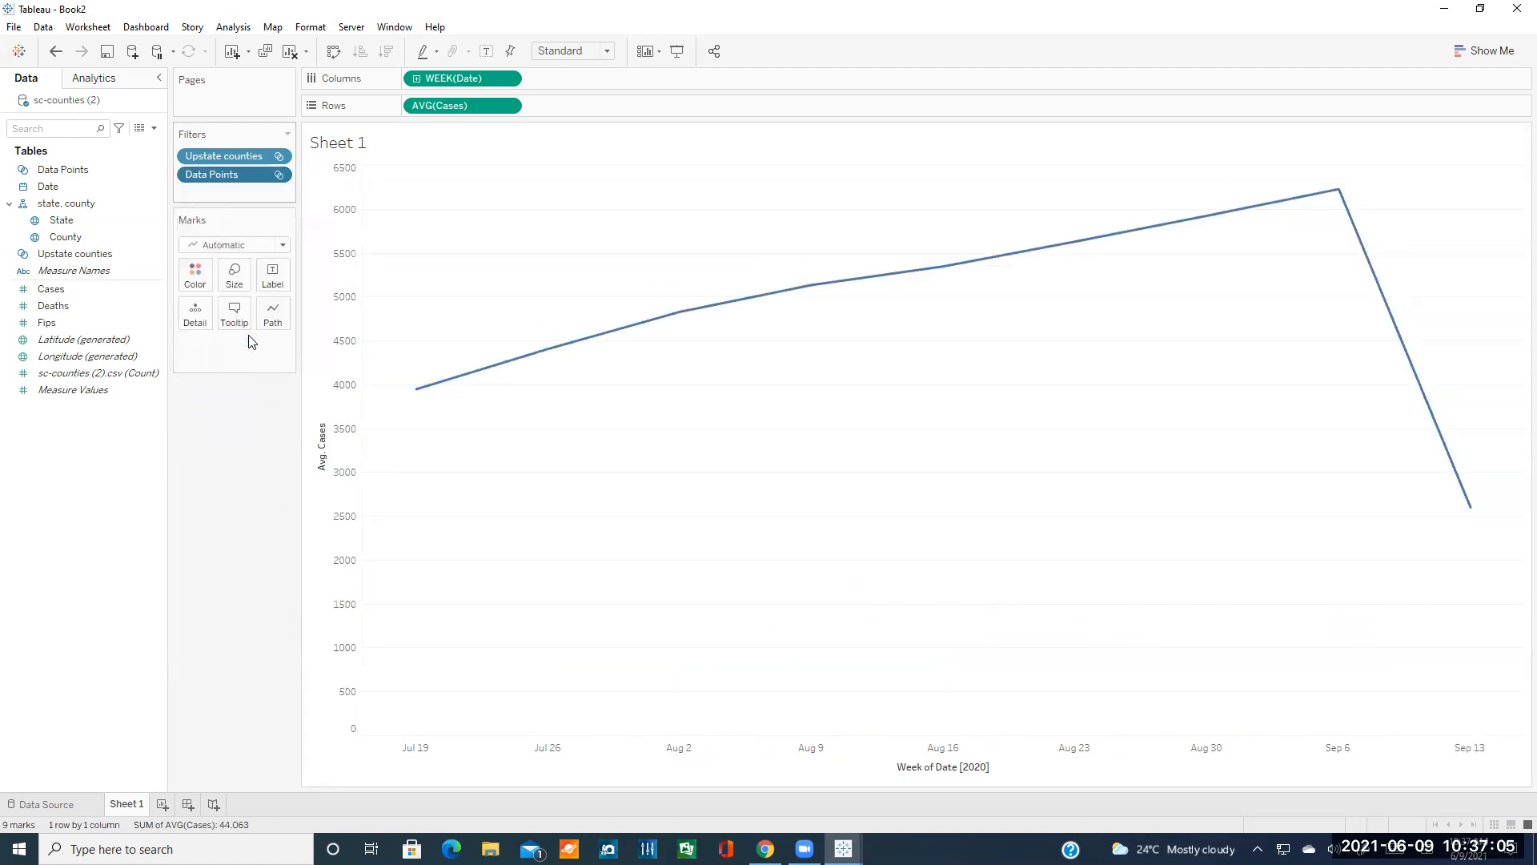
pyautogui.click(278, 156)
pyautogui.click(243, 370)
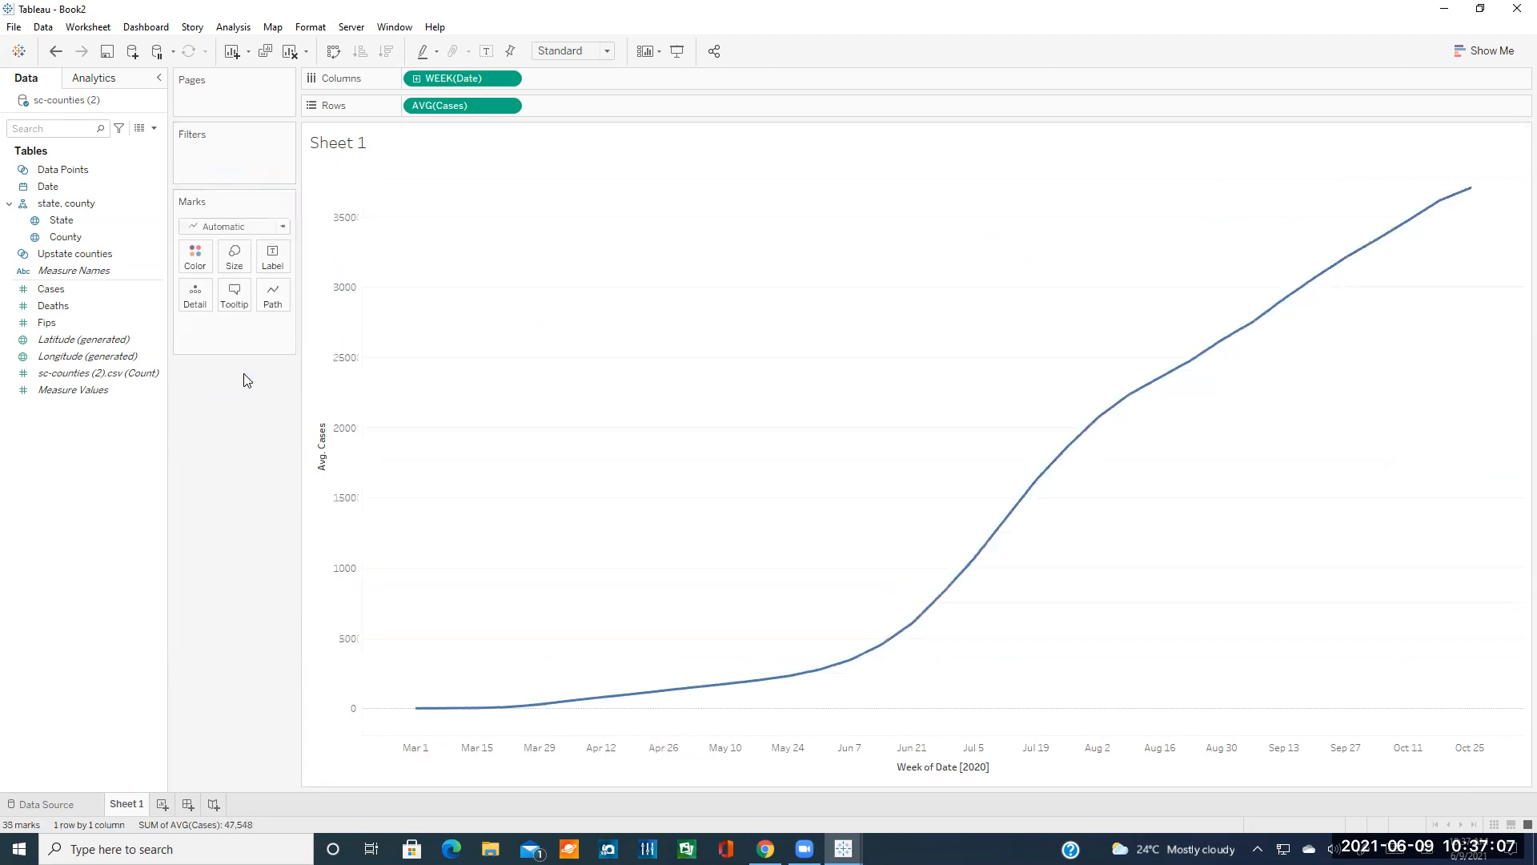
# - Start a combined set from the Upstate counties and Data Points sets and name it Combined Set
pyautogui.click(88, 254)
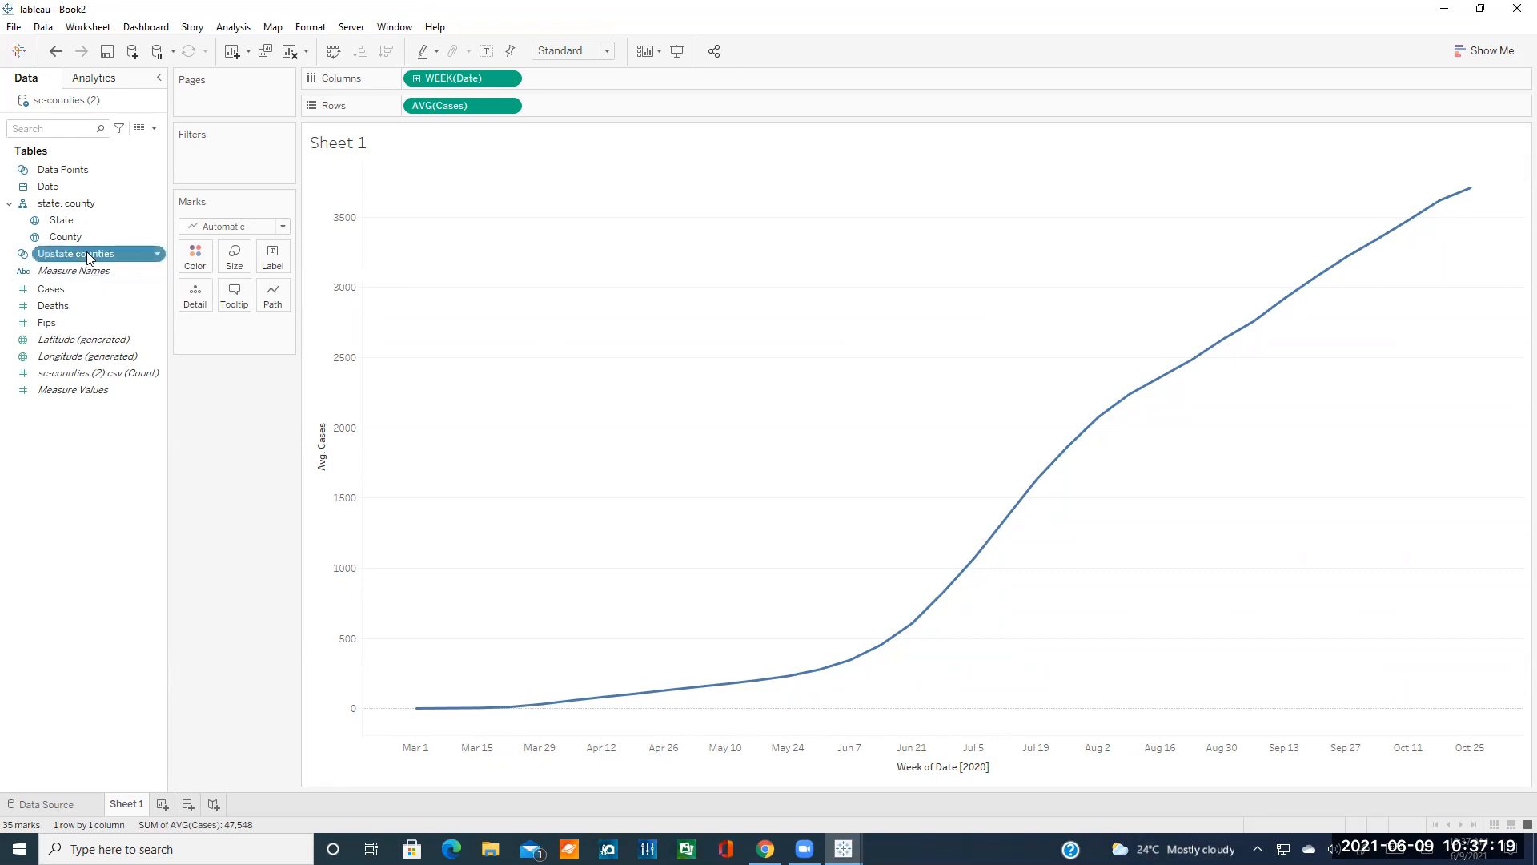
pyautogui.keyDown('ctrl'); pyautogui.click(89, 172); pyautogui.keyUp('ctrl')
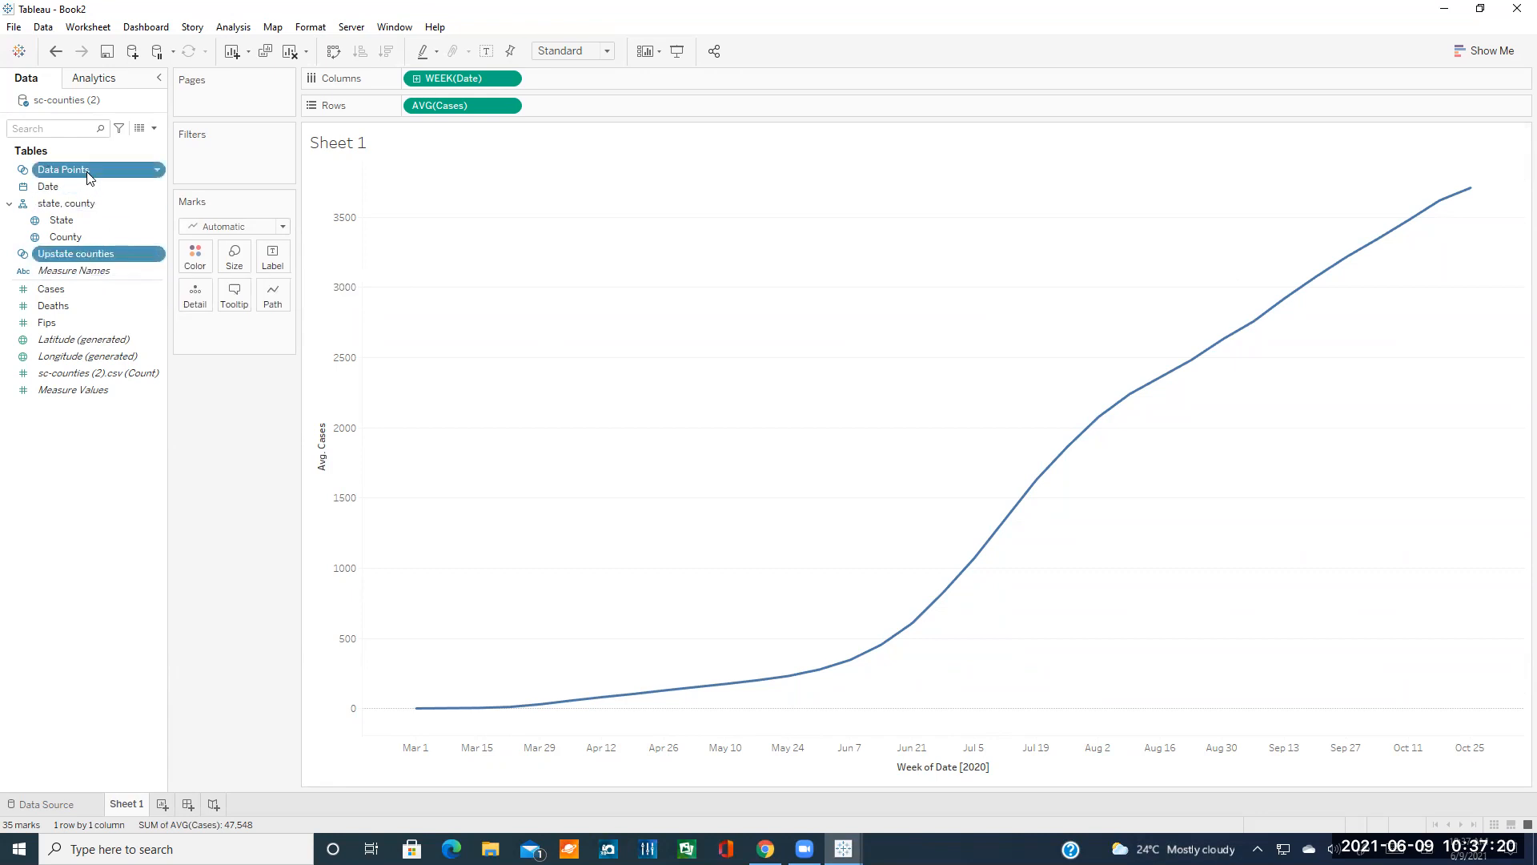
pyautogui.click(158, 255)
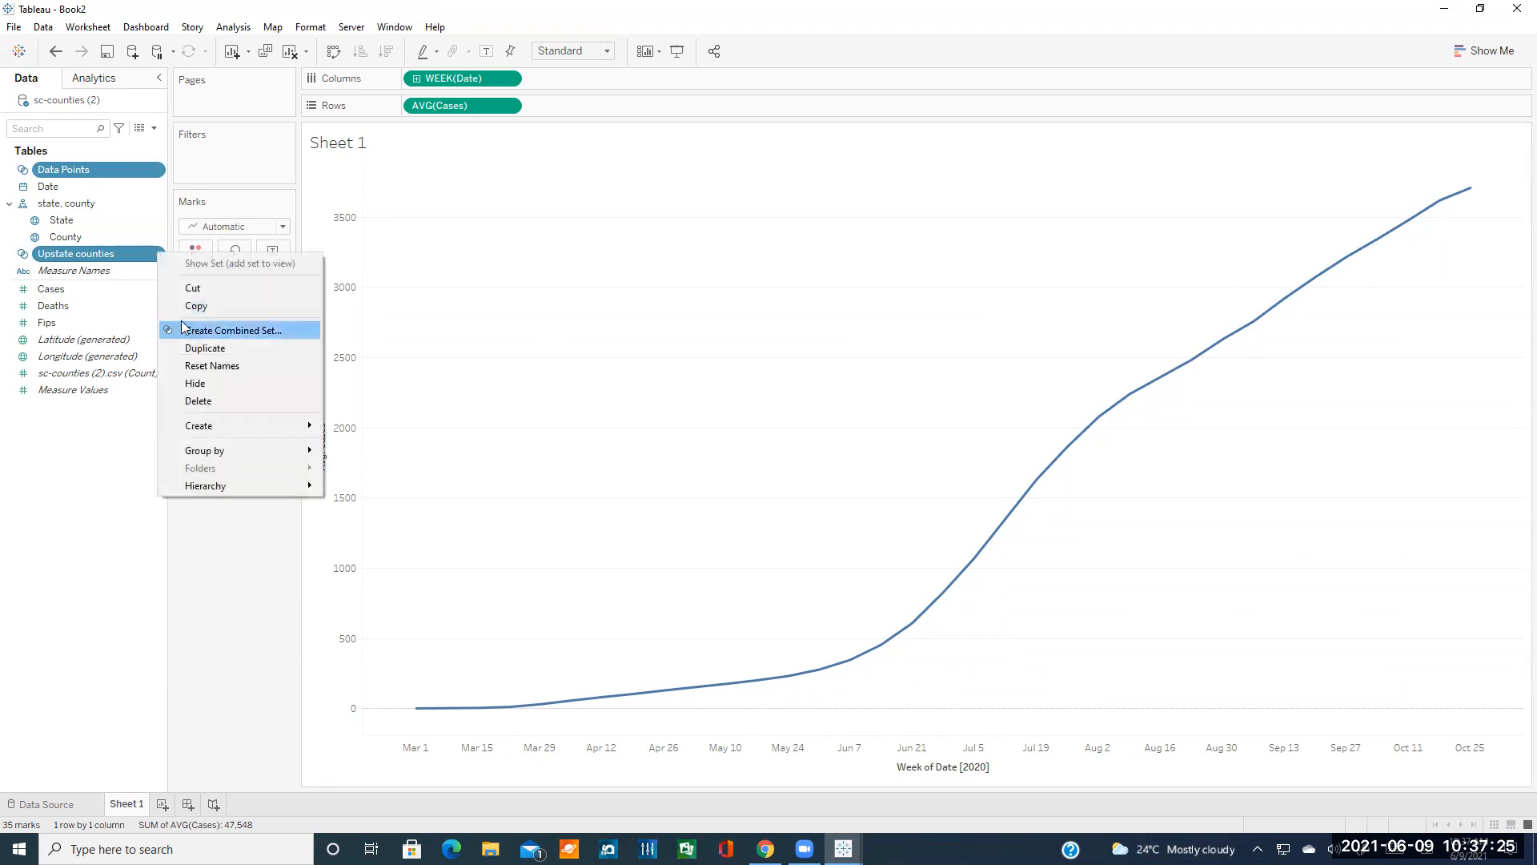
pyautogui.click(217, 7)
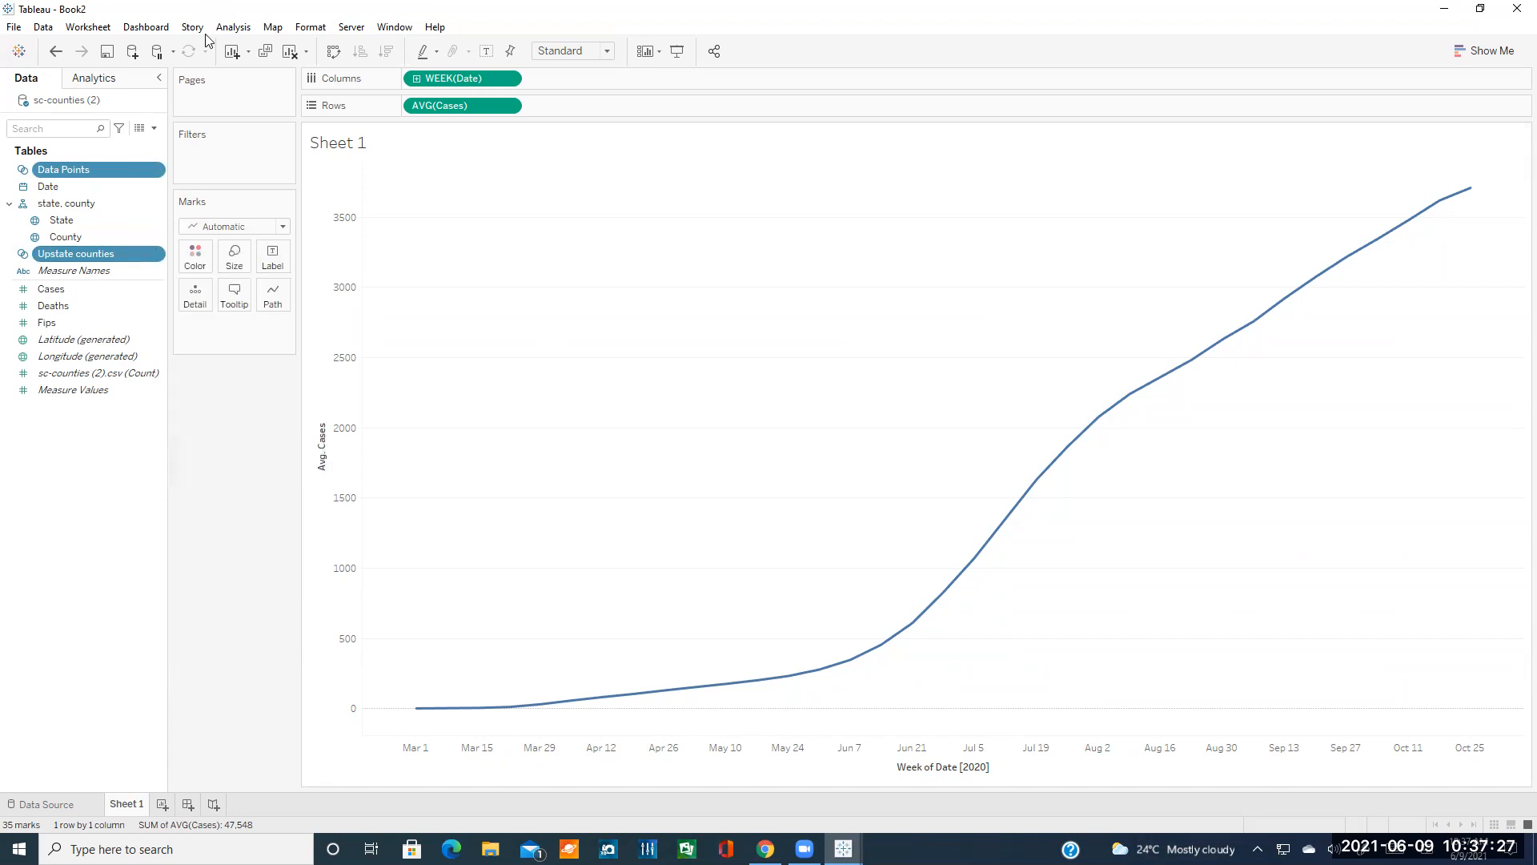
pyautogui.click(156, 255)
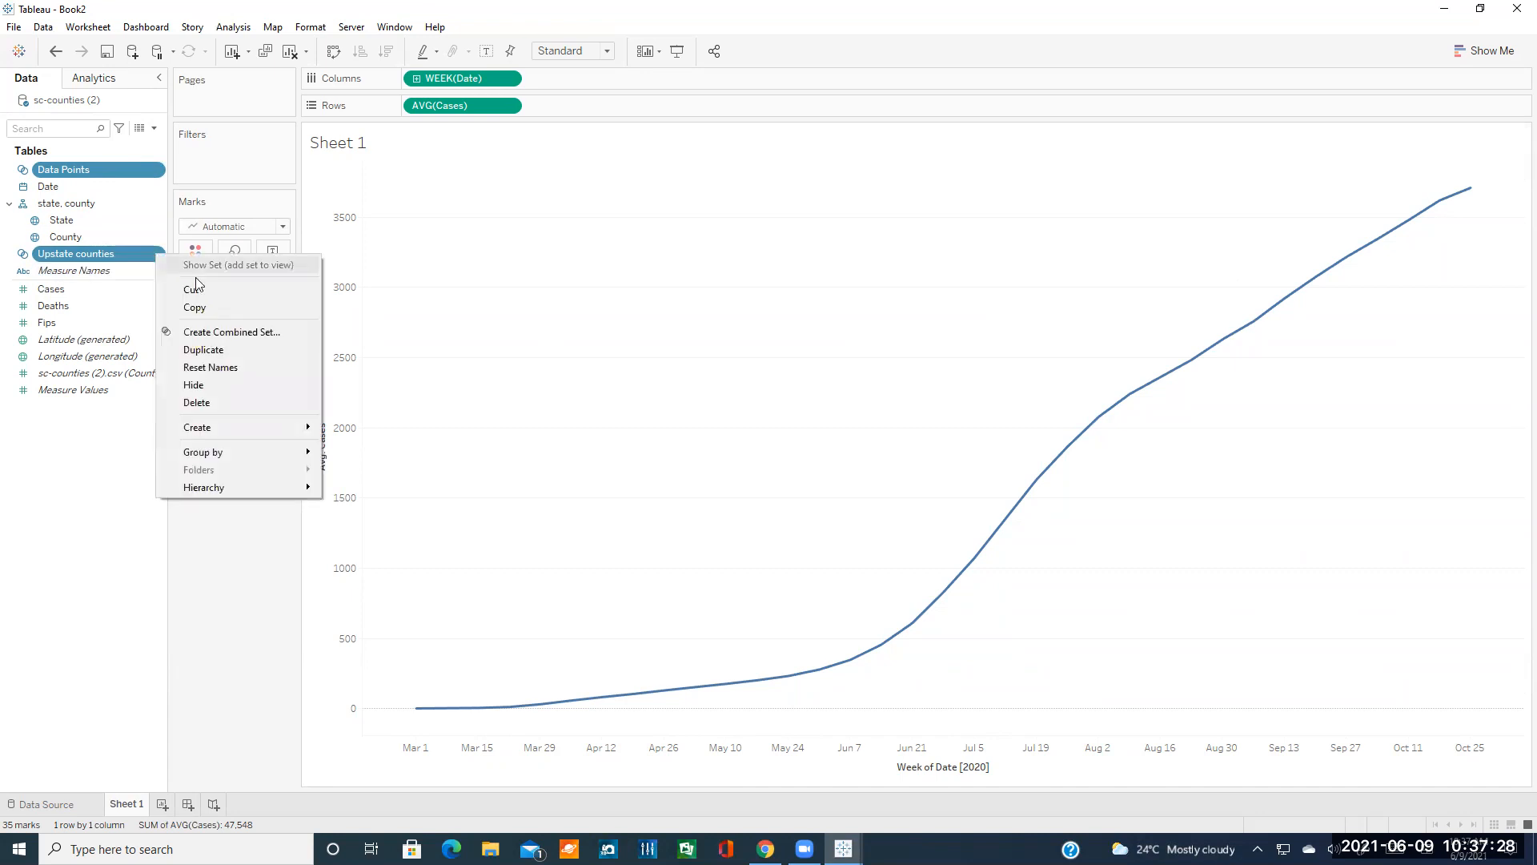
pyautogui.click(212, 333)
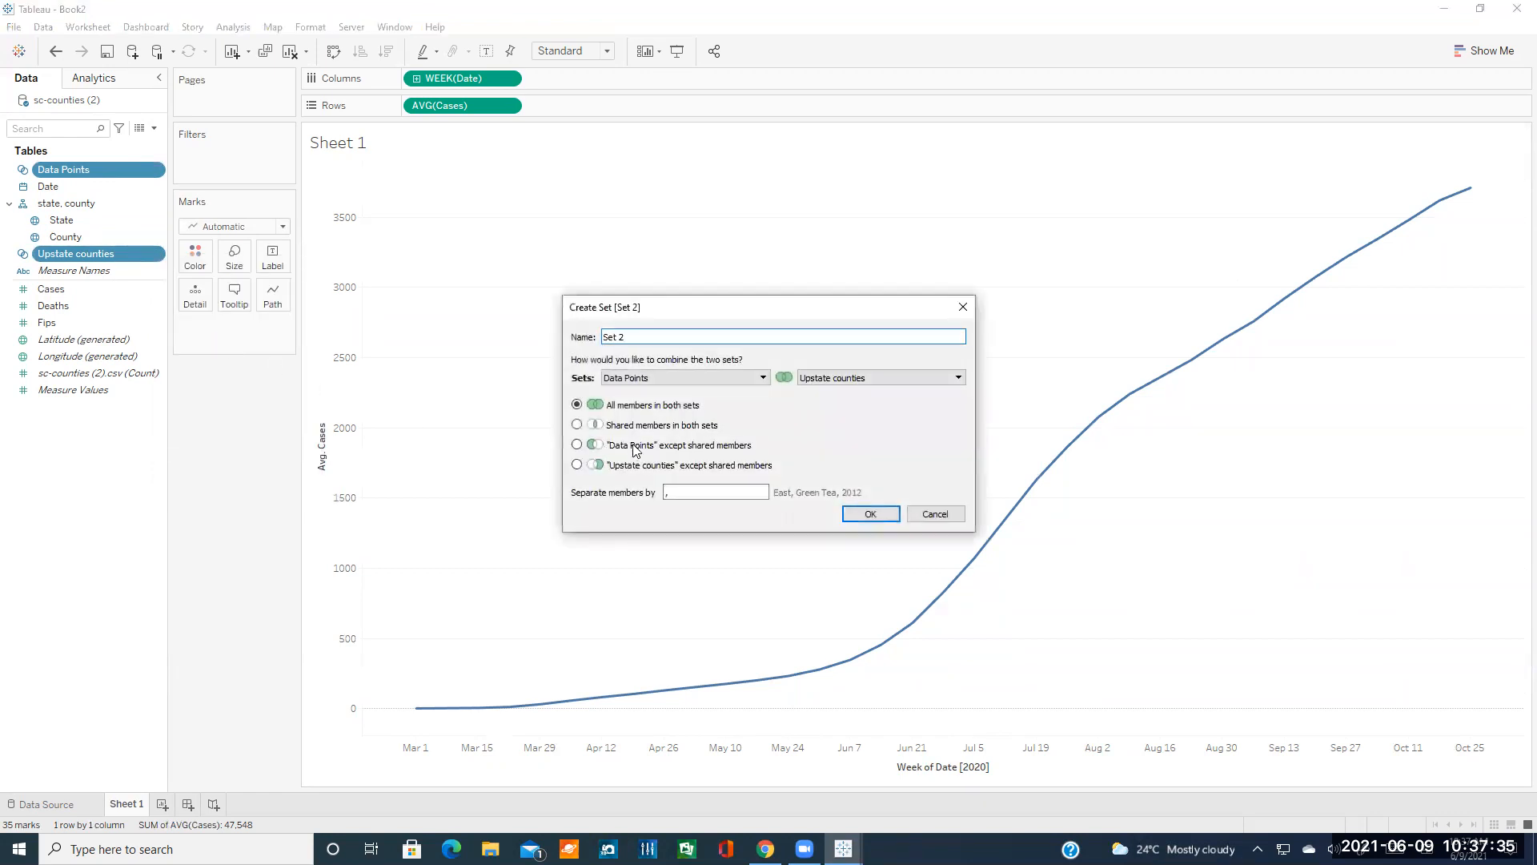
pyautogui.hotkey('ctrl', 'shift', 'Left')
pyautogui.hotkey('ctrl', 'shift', 'Left')
pyautogui.write('Combin')
# - Combine Data Points with Upstate counties using only the shared members in both sets, and create the set
pyautogui.click(703, 379)
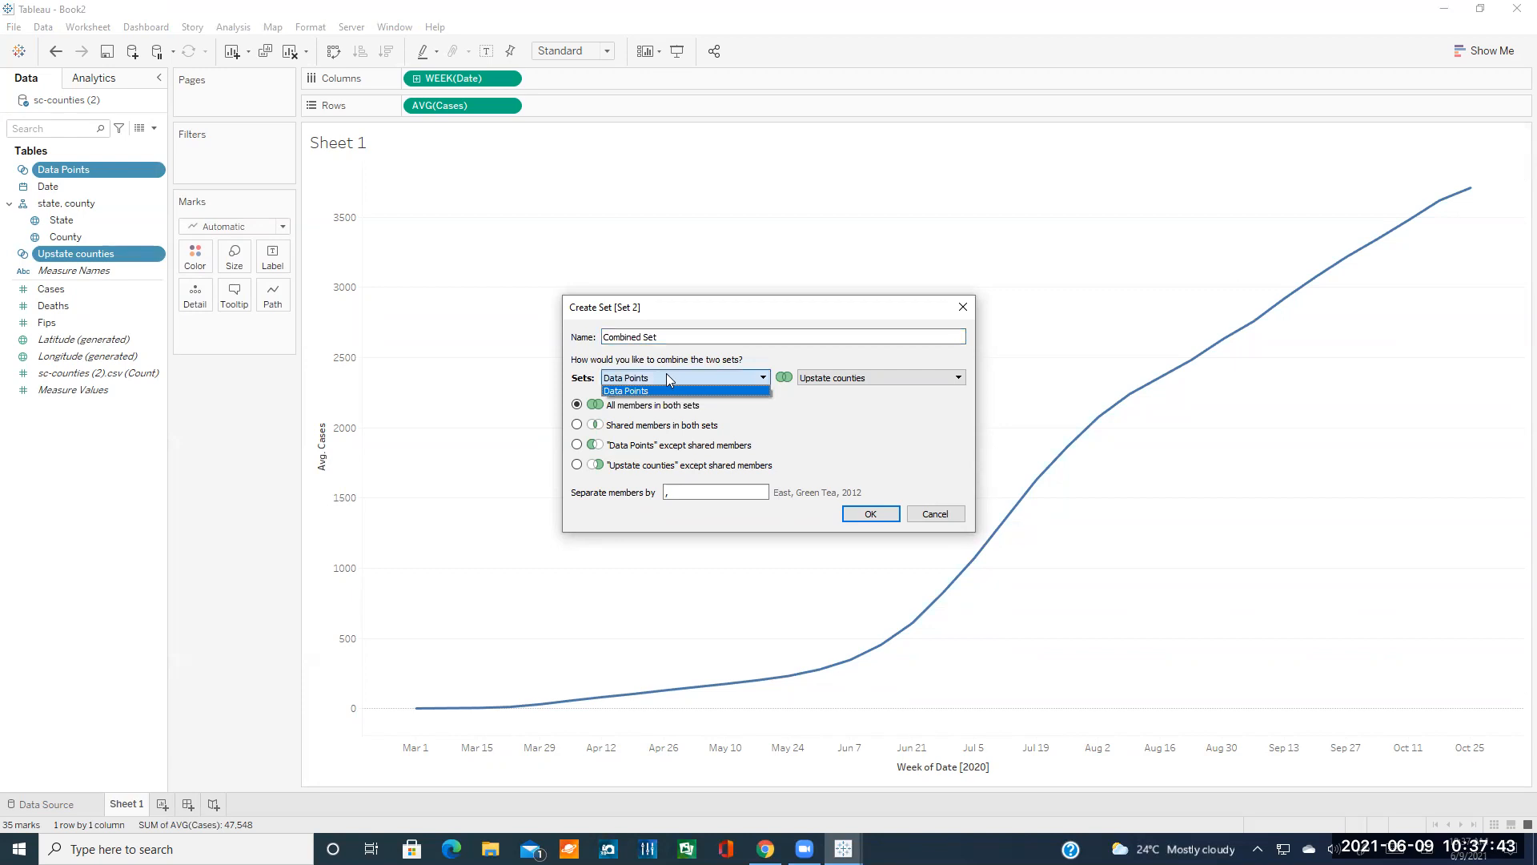
pyautogui.click(641, 391)
pyautogui.click(840, 379)
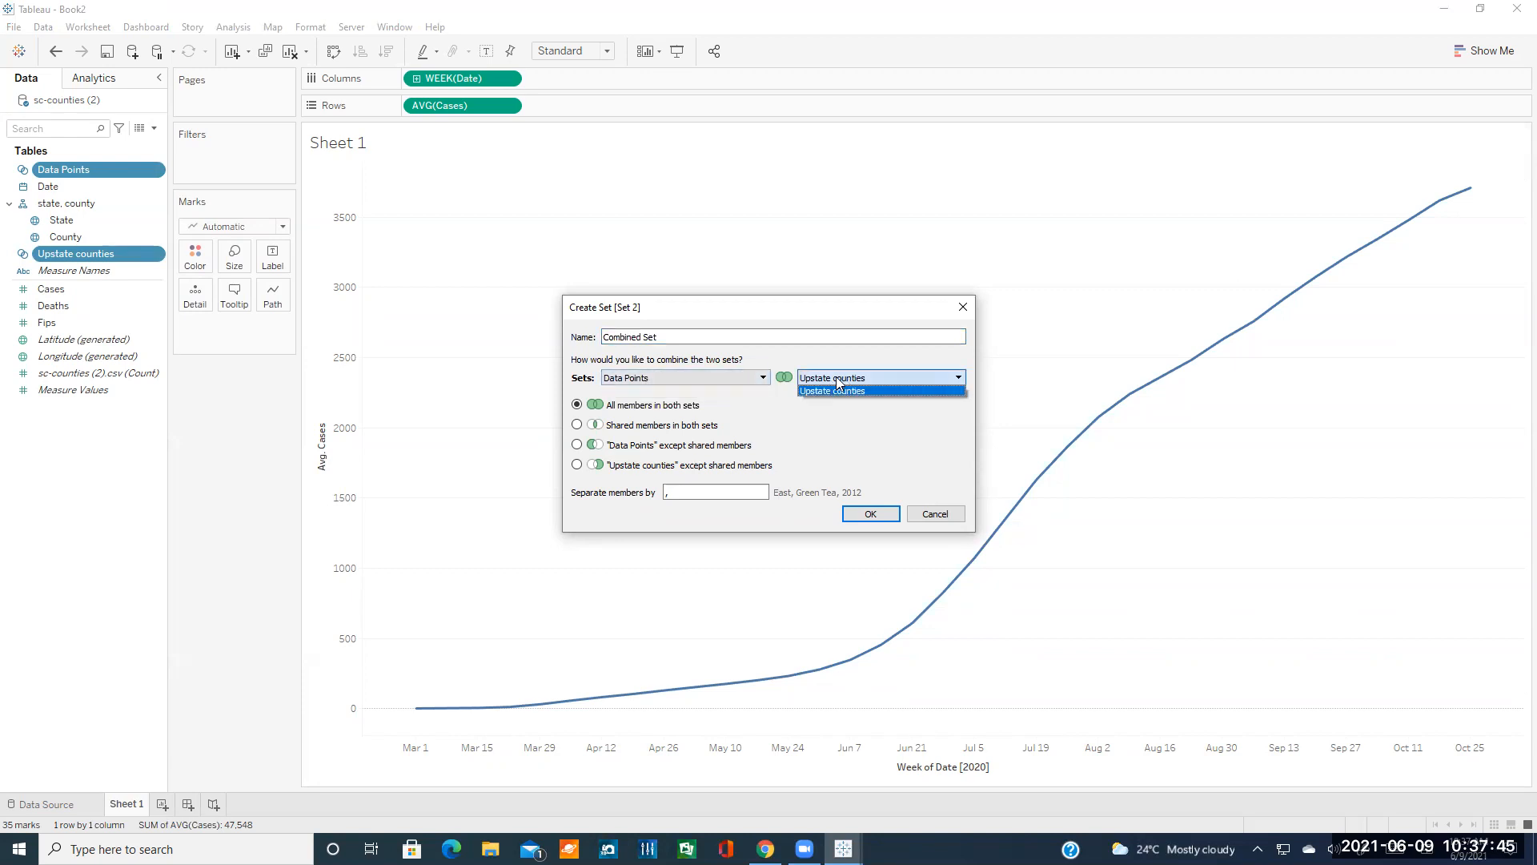
pyautogui.click(853, 382)
pyautogui.click(759, 380)
pyautogui.click(761, 380)
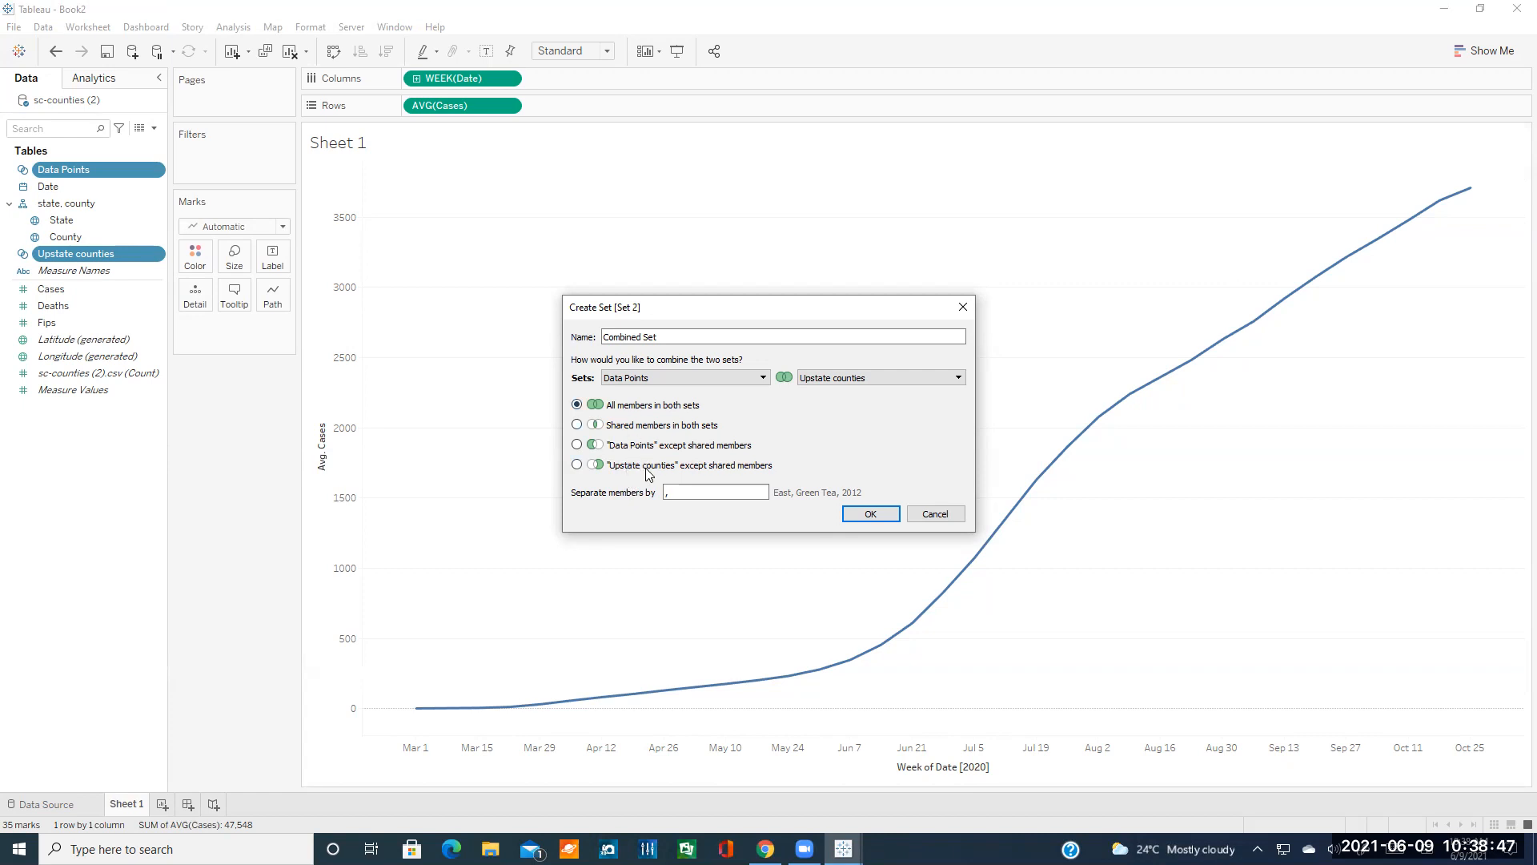
pyautogui.click(620, 431)
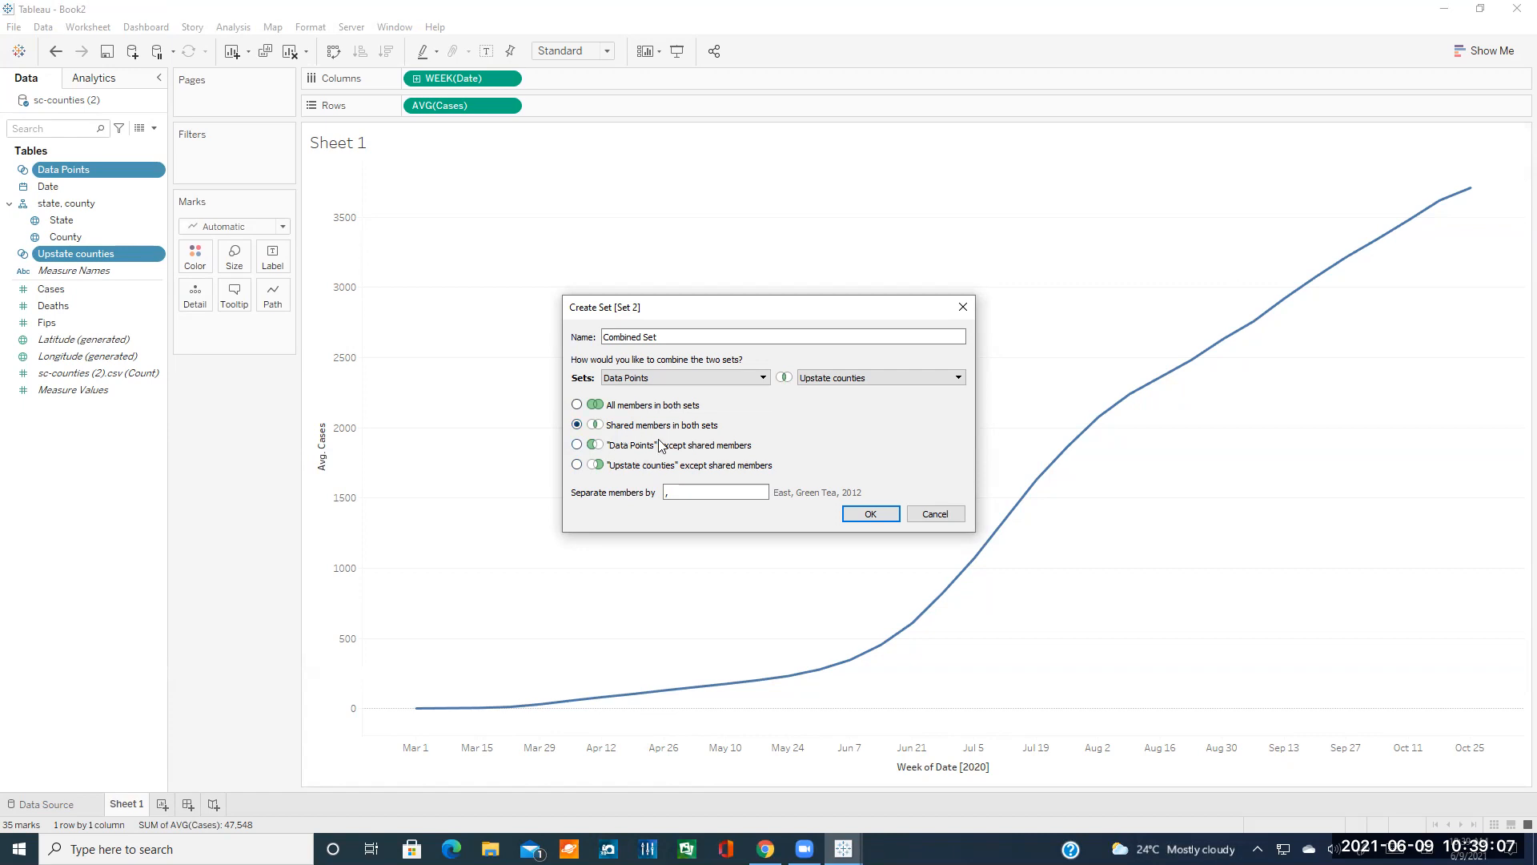
pyautogui.click(871, 514)
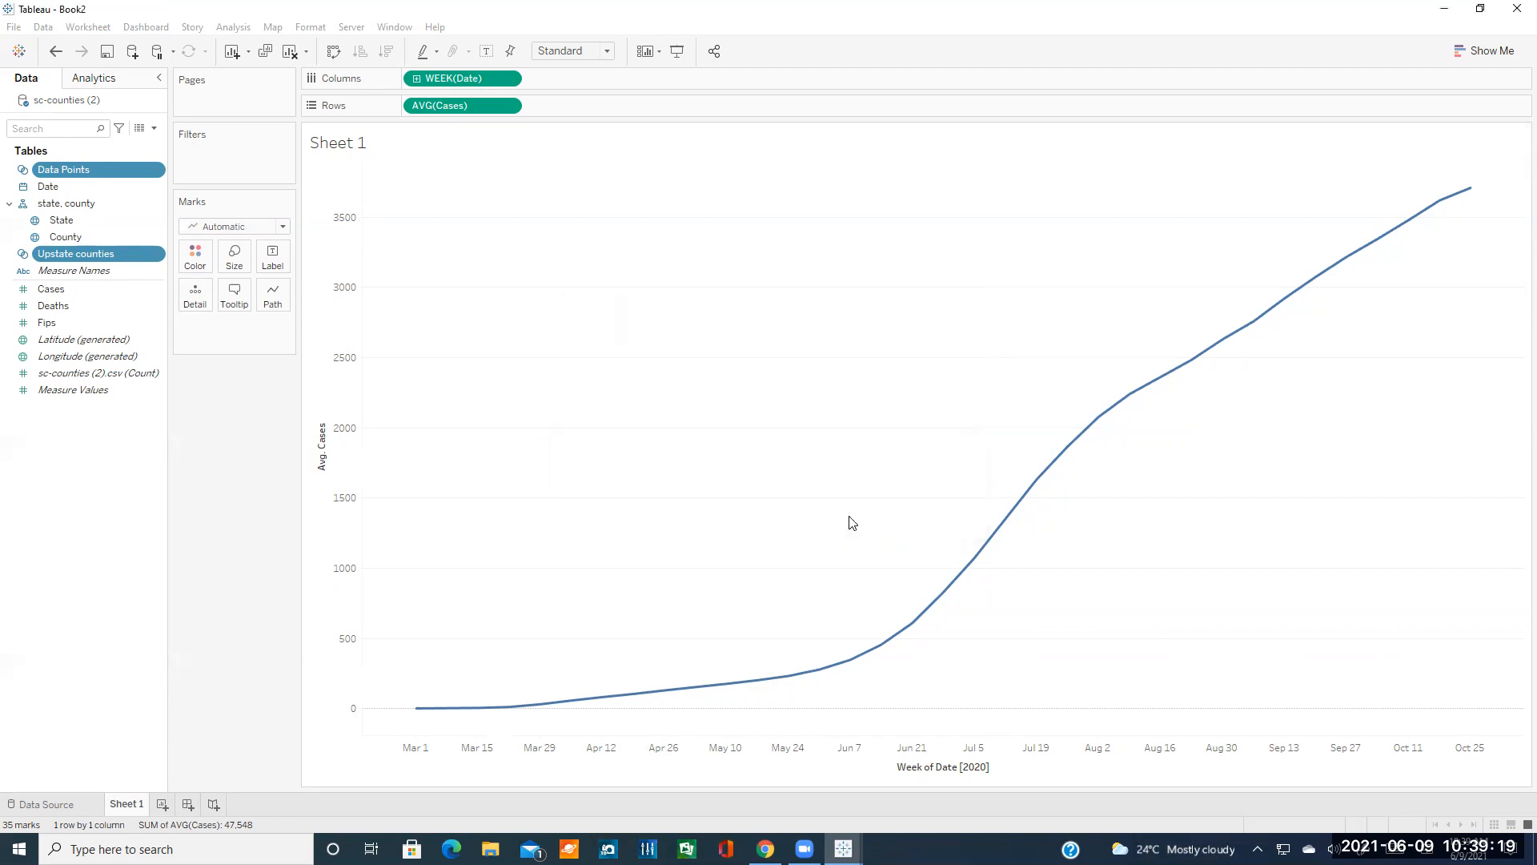
# - Add the Combined Set to the Marks card and show its members
pyautogui.moveTo(76, 172); pyautogui.dragTo(233, 332)
pyautogui.click(274, 327)
pyautogui.click(274, 476)
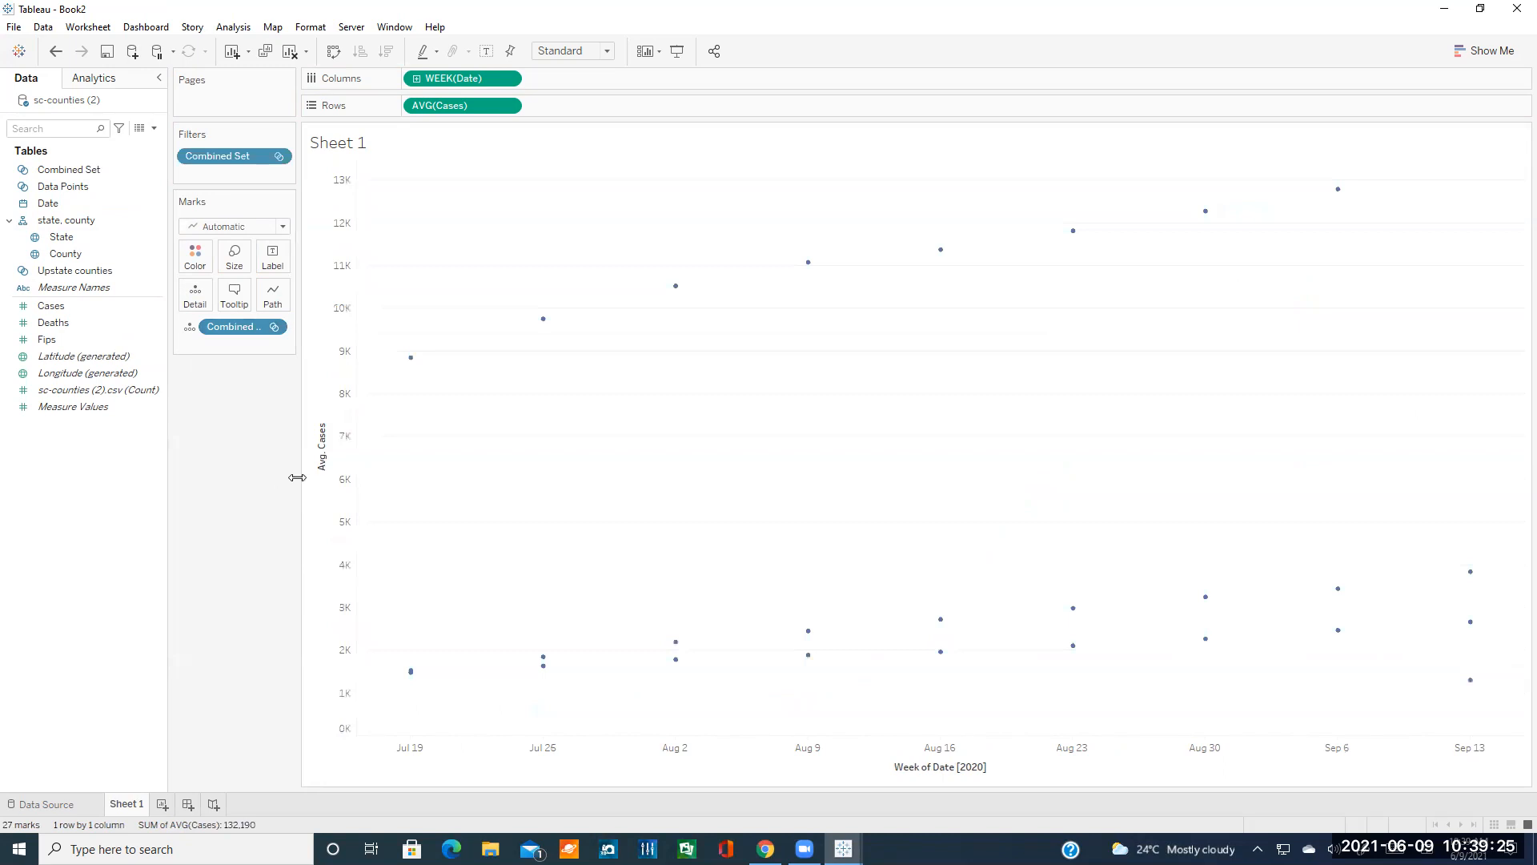
# - Color the chart by whether data is in or out of the Combined Set, and switch it back to showing members
pyautogui.click(274, 327)
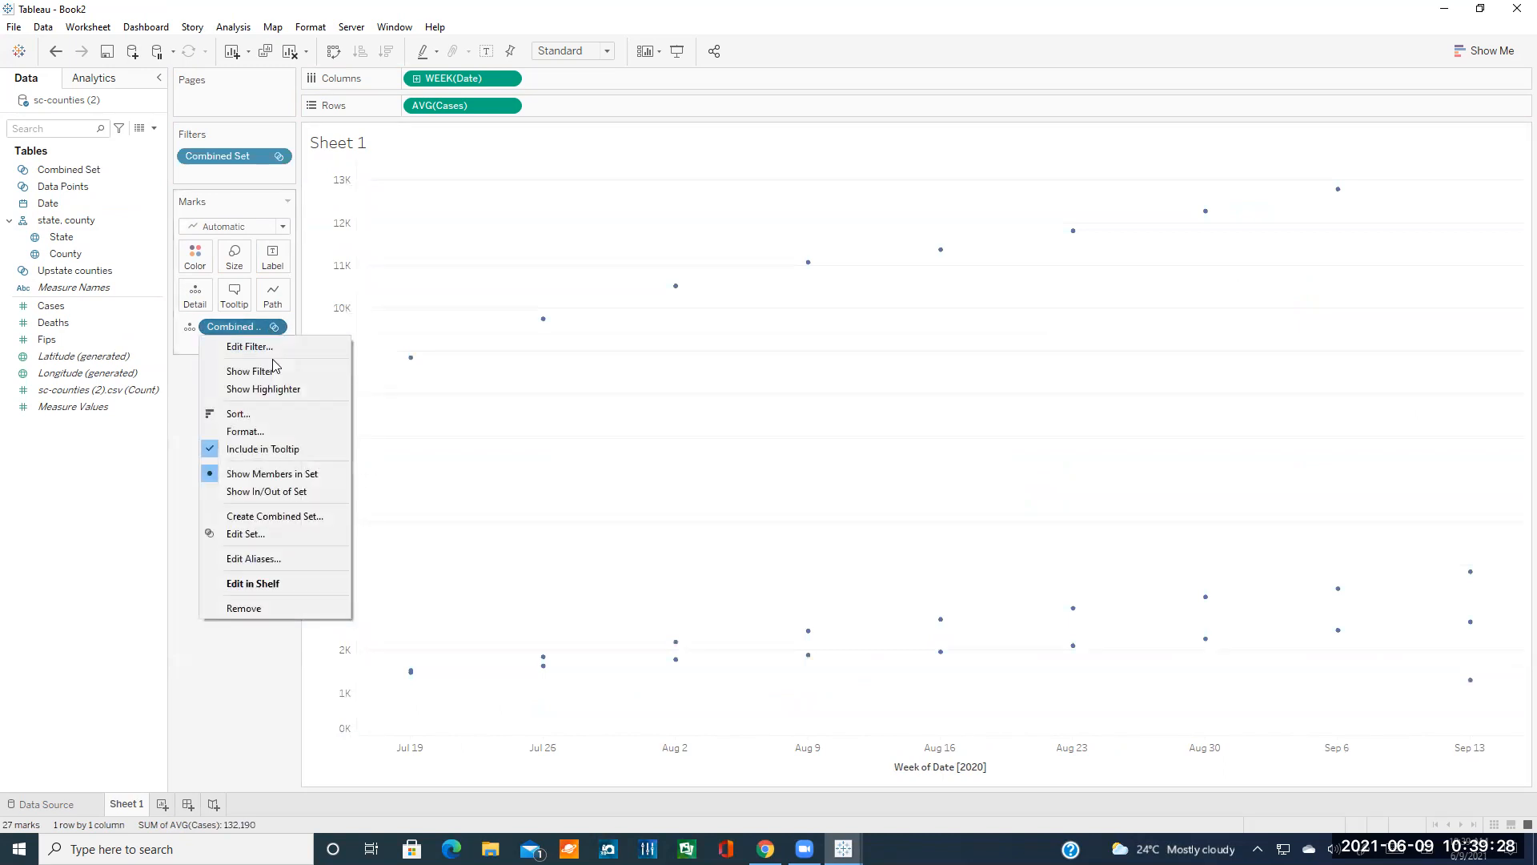
pyautogui.click(274, 491)
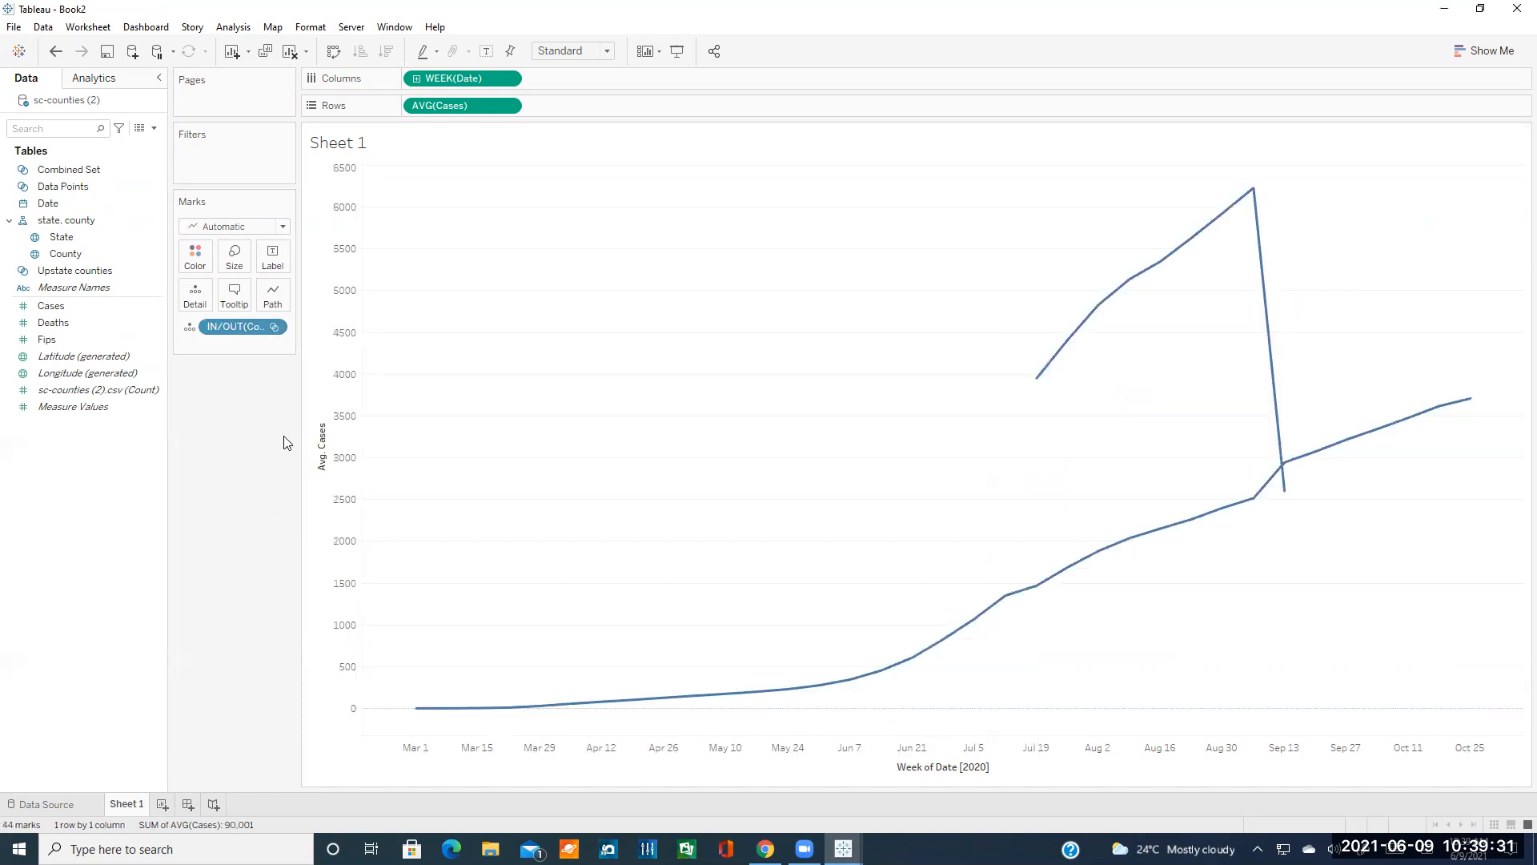
pyautogui.click(190, 326)
pyautogui.click(199, 349)
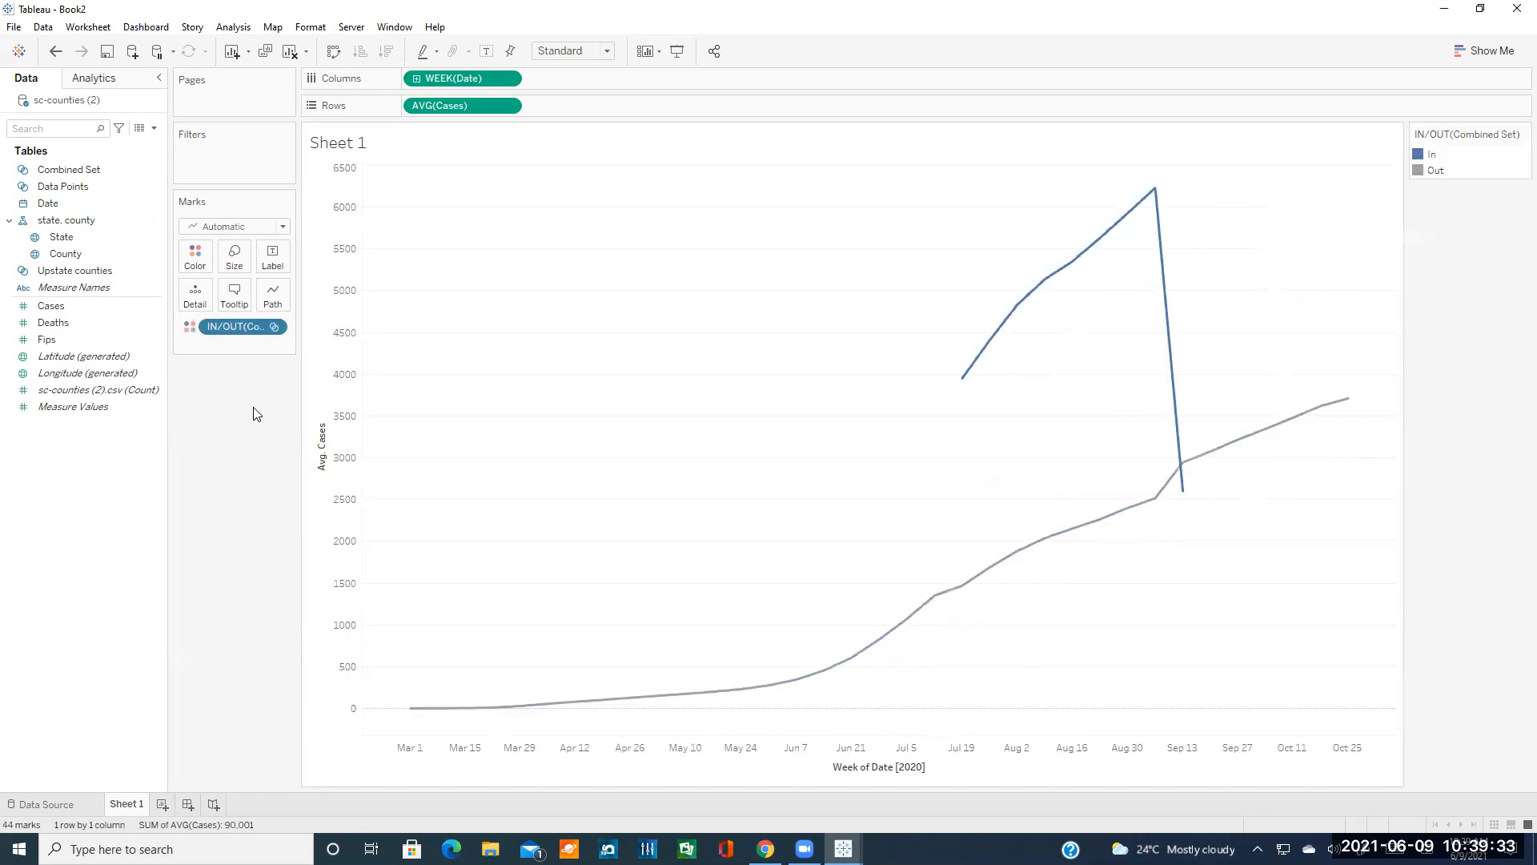
pyautogui.click(275, 329)
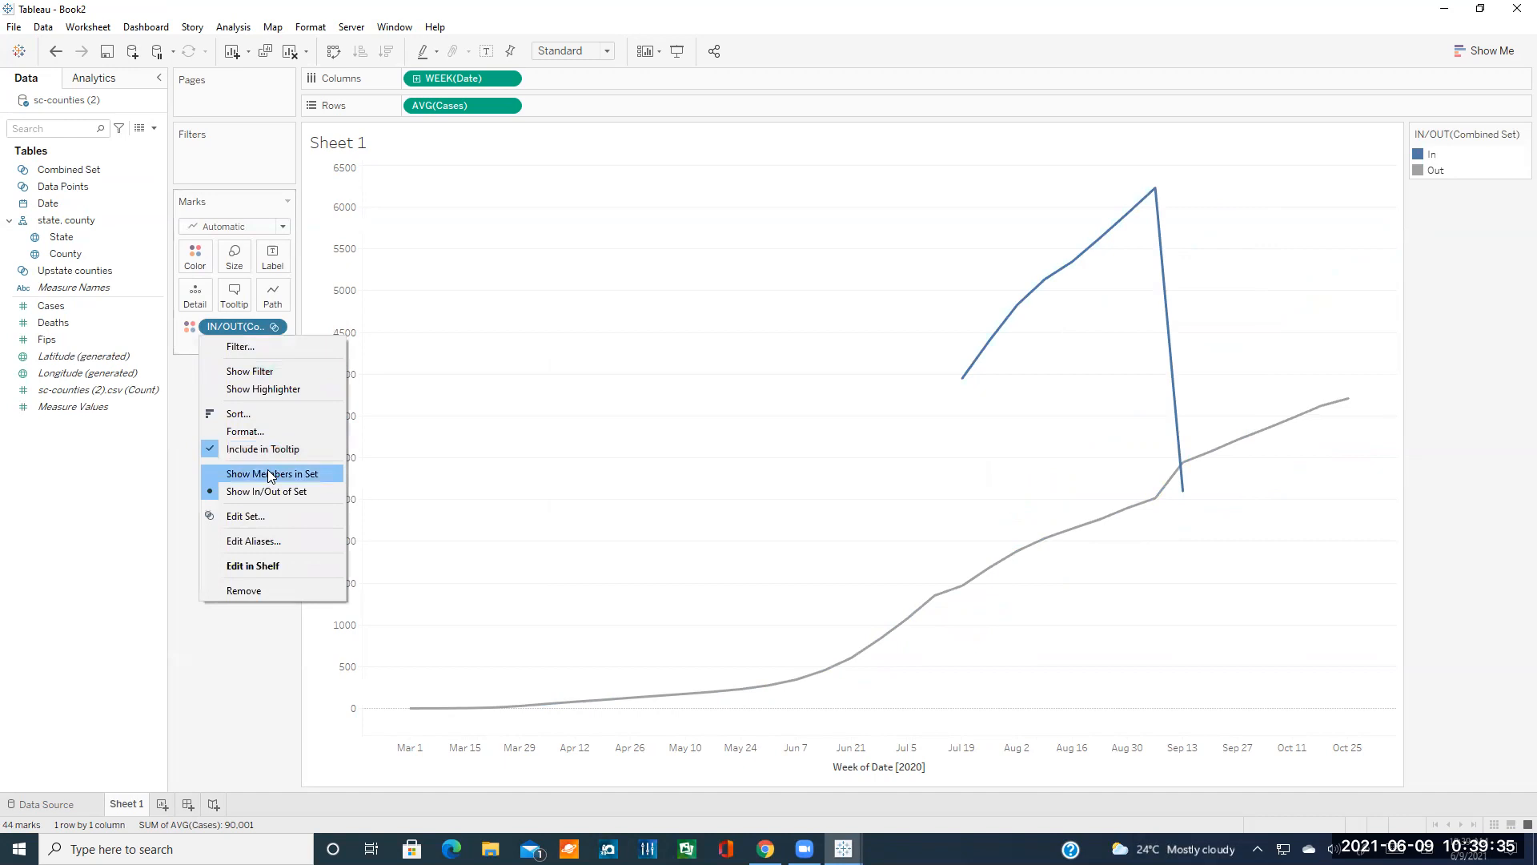
pyautogui.click(271, 474)
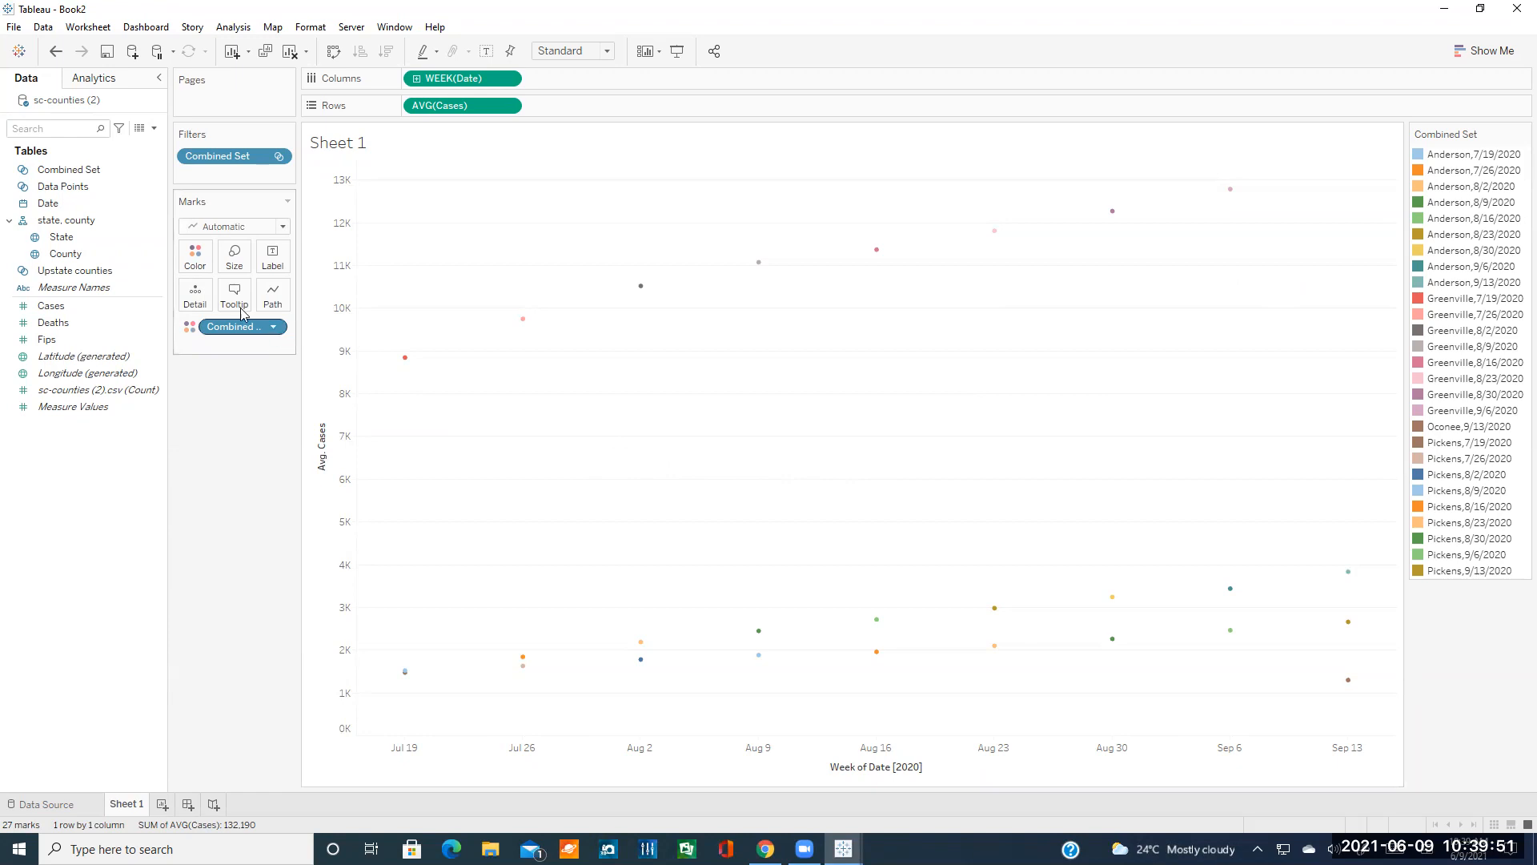
# - Edit the Combined Set to use "Data Points" except shared members
pyautogui.rightClick(157, 169)
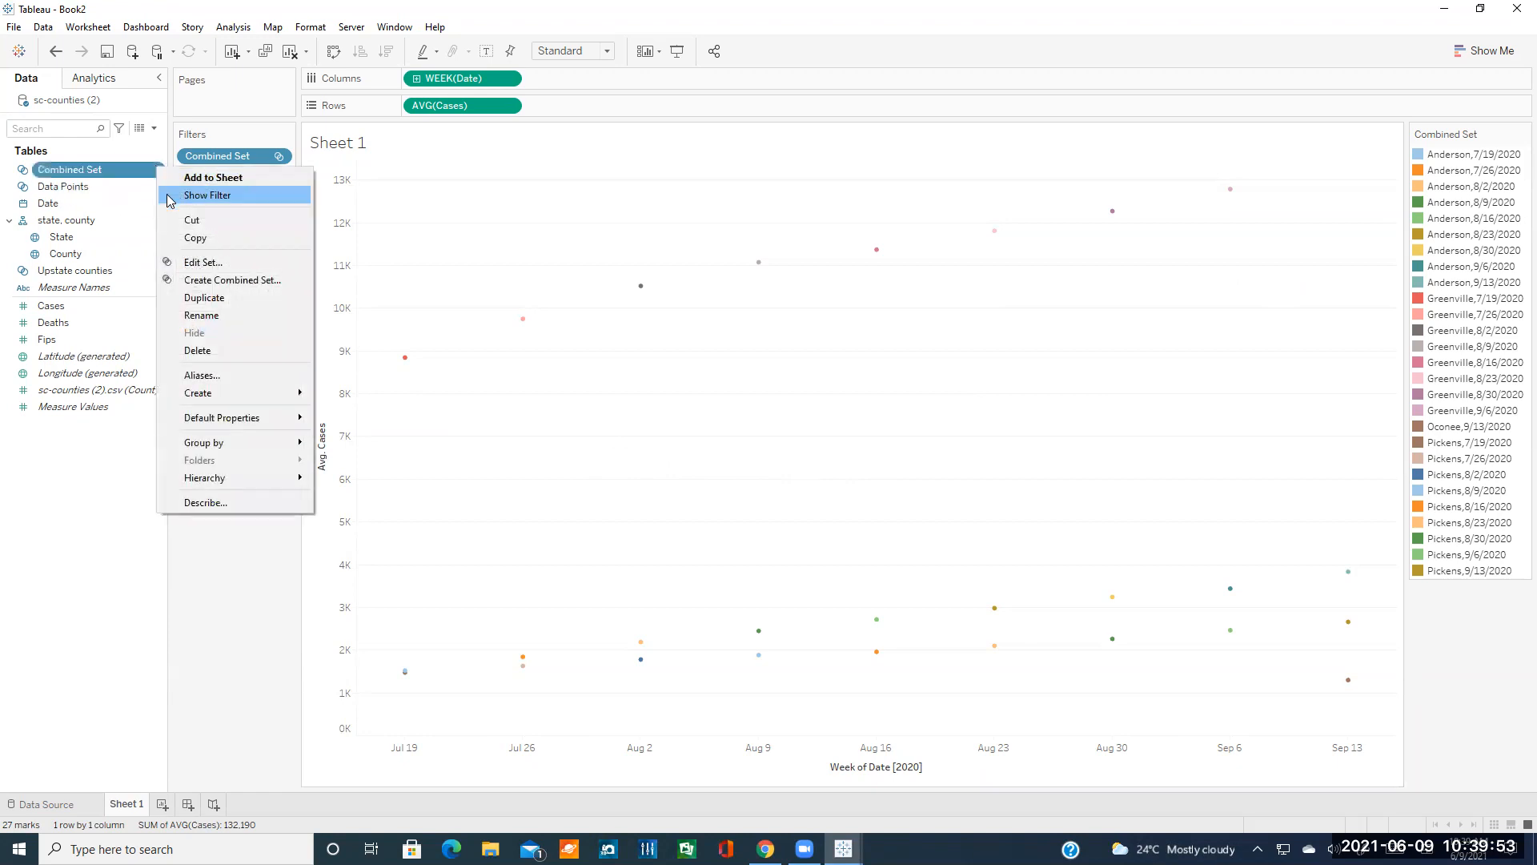
pyautogui.click(216, 262)
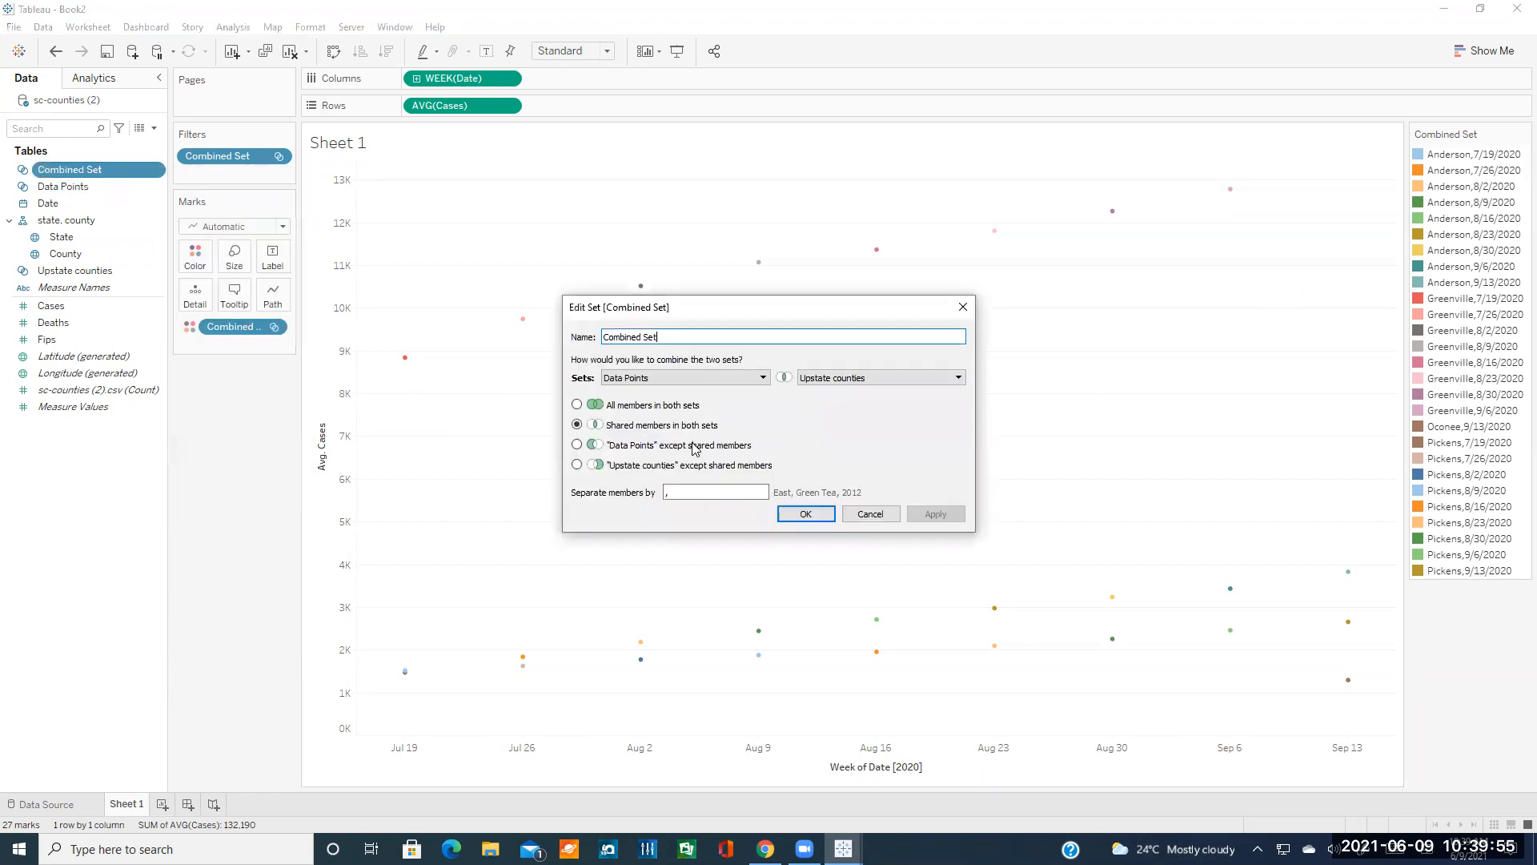
pyautogui.click(628, 445)
pyautogui.click(806, 513)
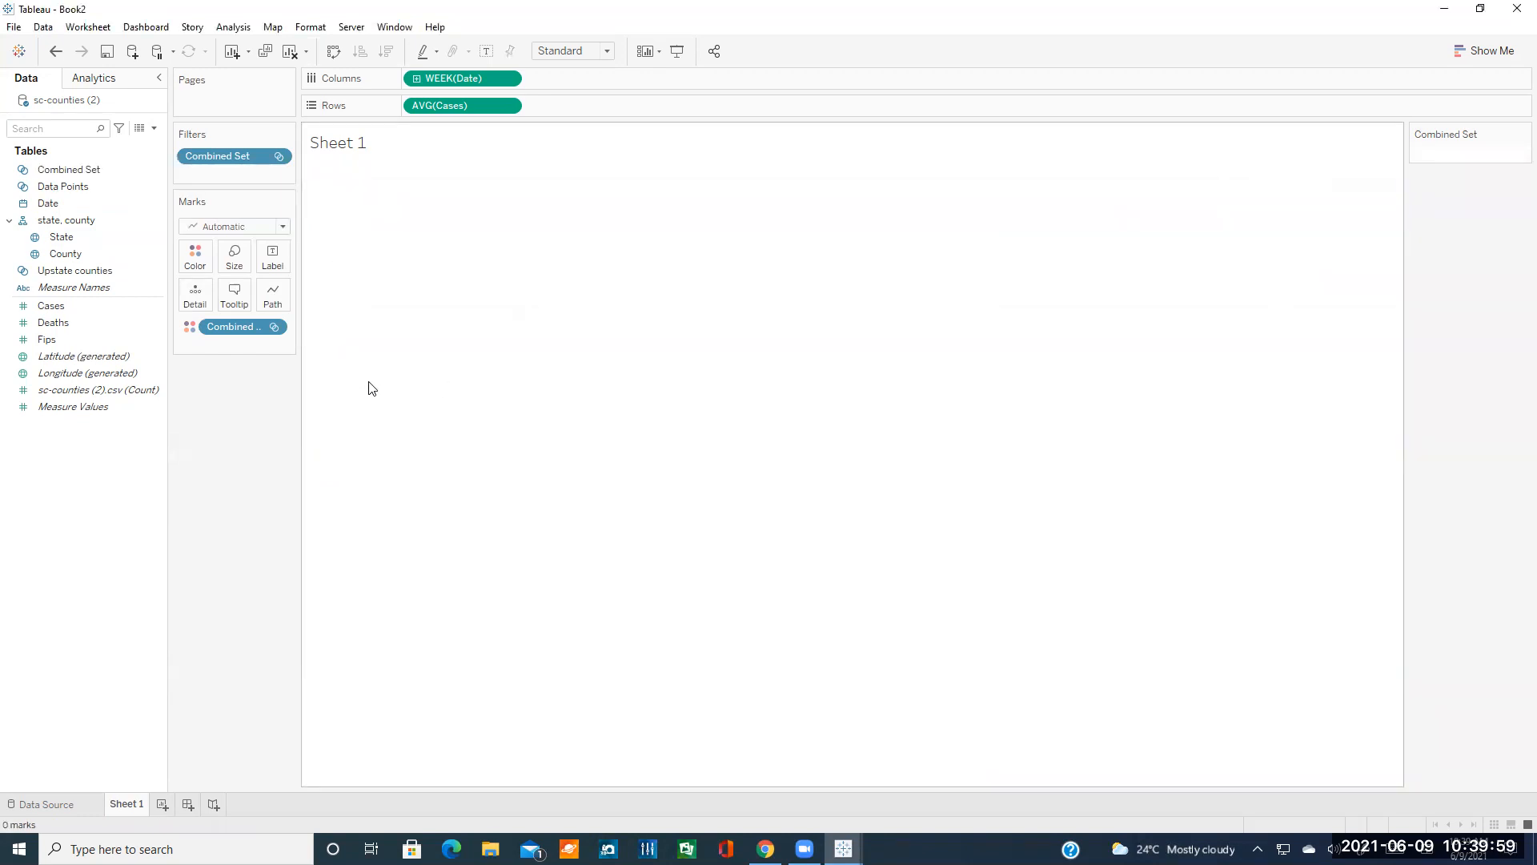
# - Edit the Combined Set to use "Upstate counties" except shared members
pyautogui.rightClick(154, 168)
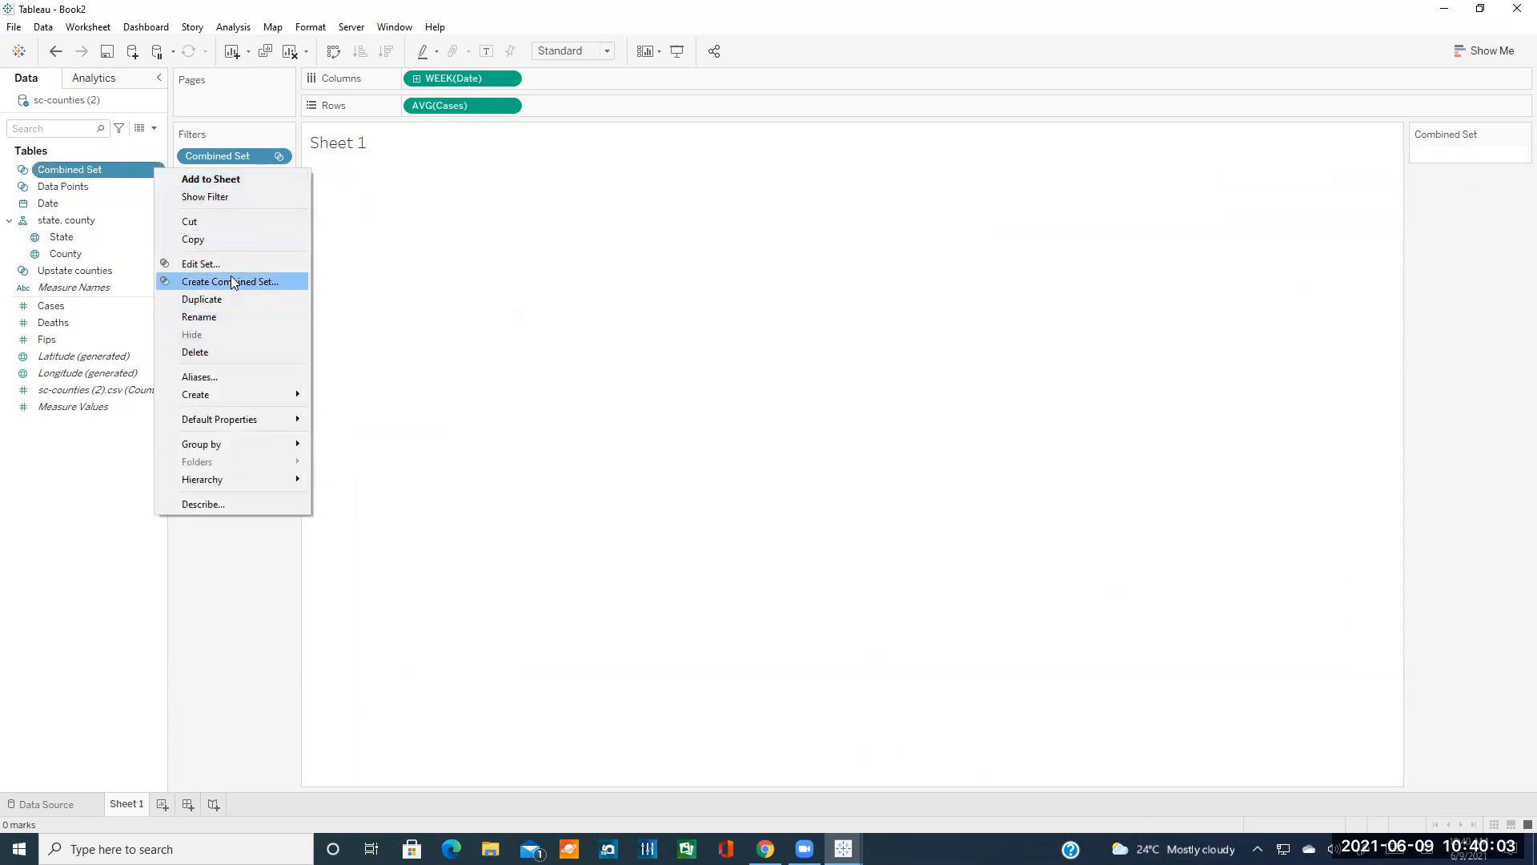
pyautogui.click(288, 263)
pyautogui.click(617, 466)
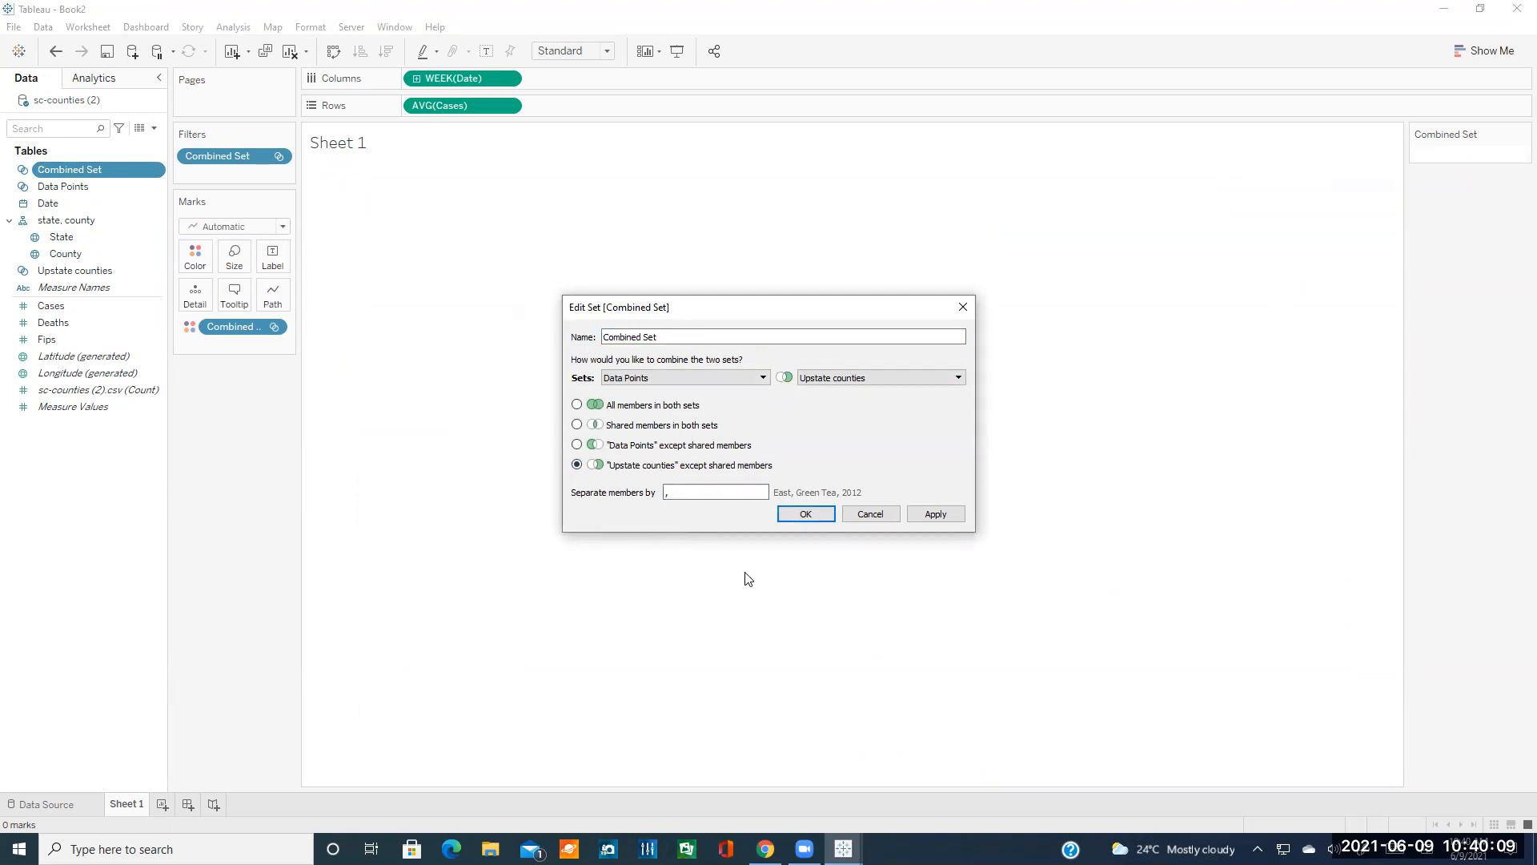
pyautogui.click(806, 514)
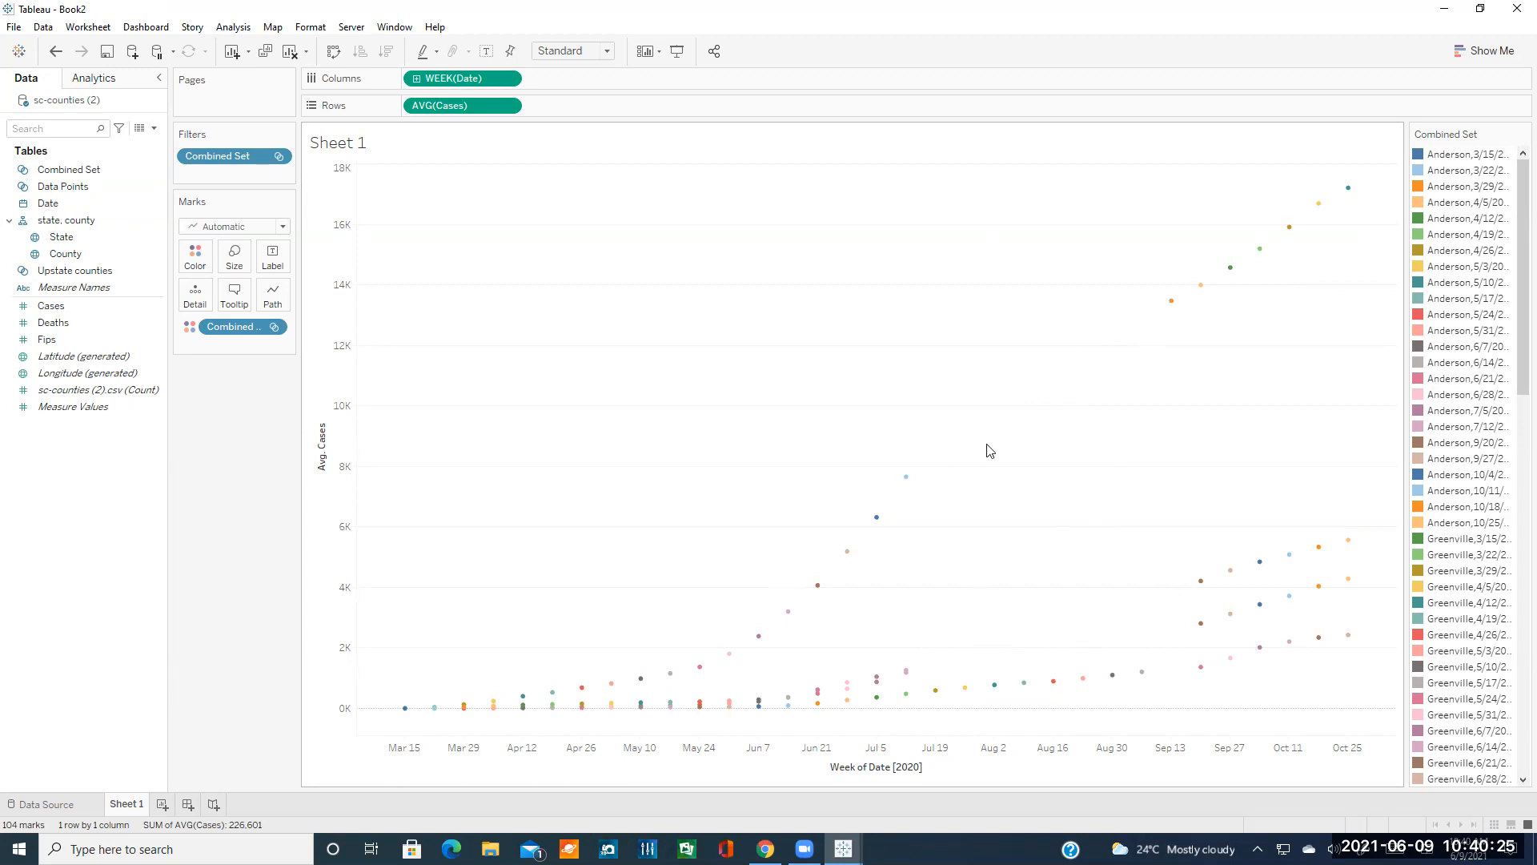
# - Remove the Combined Set from both the marks and the filters of the sheet
pyautogui.click(96, 203)
pyautogui.click(275, 327)
pyautogui.click(244, 609)
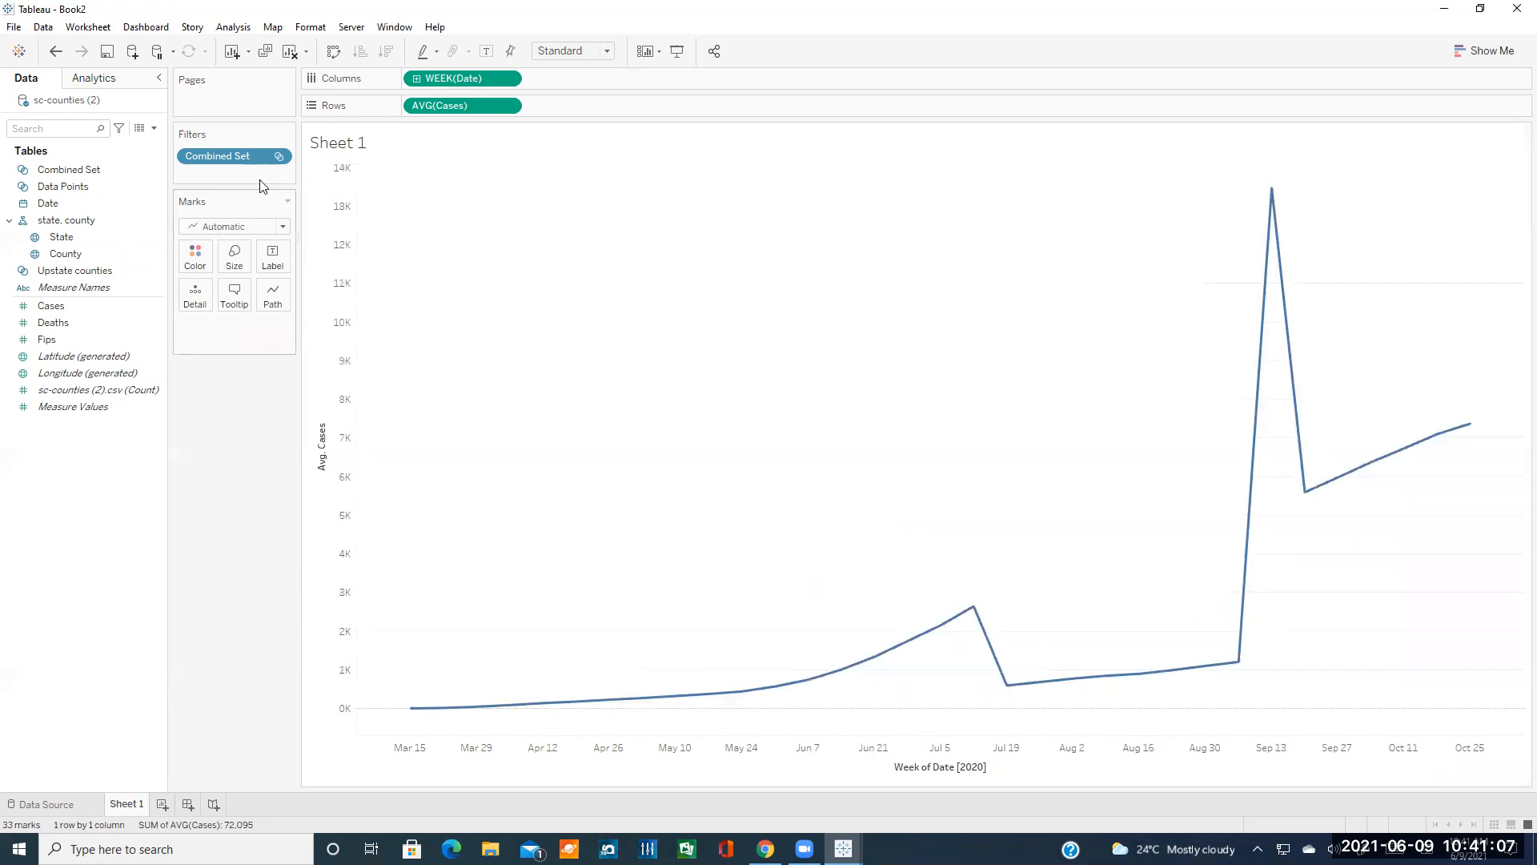
pyautogui.click(278, 156)
pyautogui.click(242, 349)
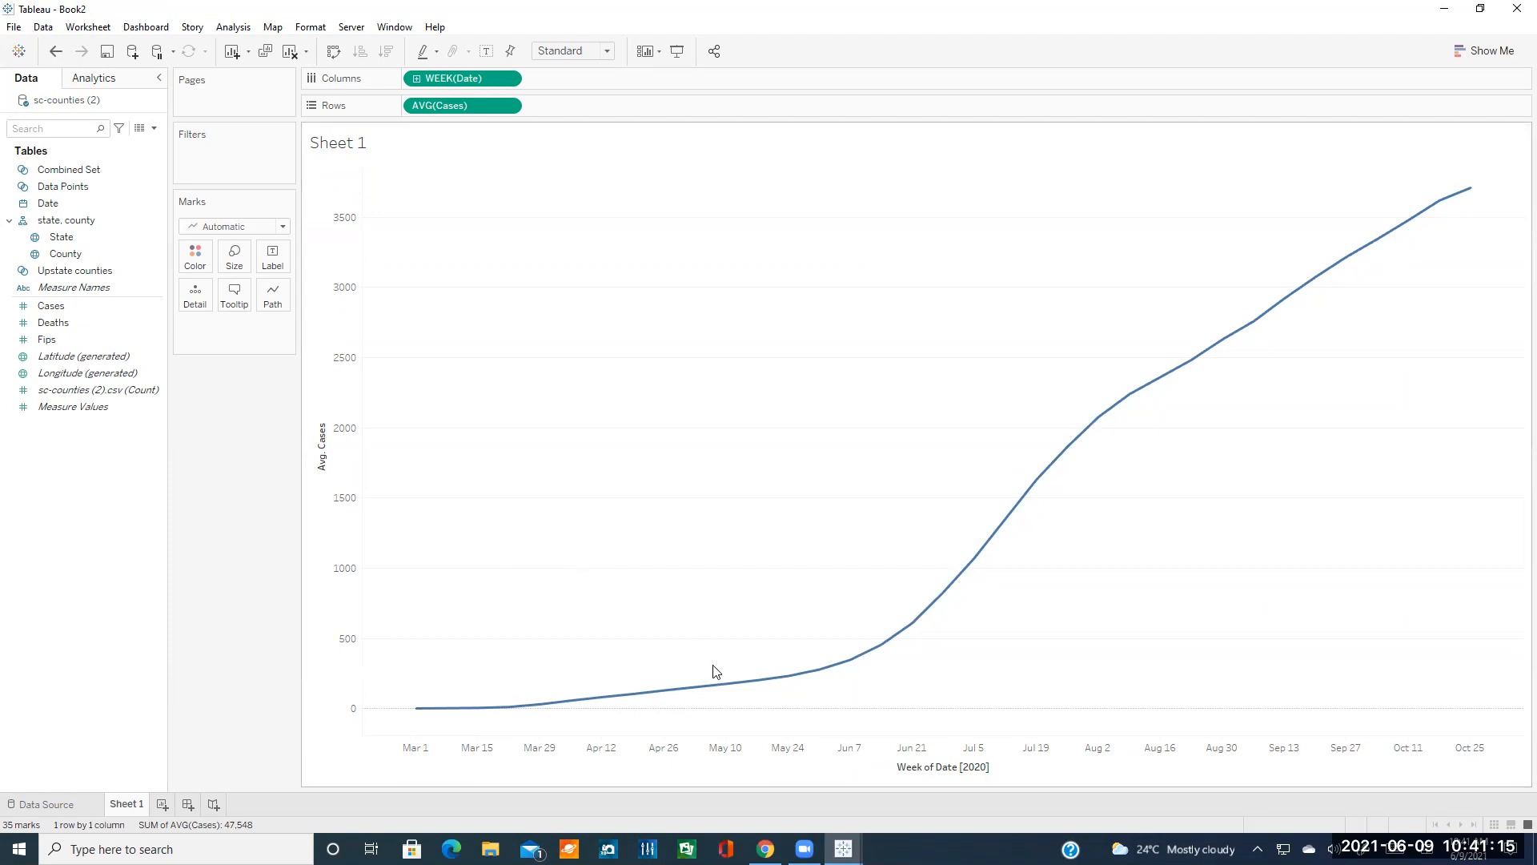
# - Switch to the Clemson workshop page in Chrome and review the Combine Sets section with its combination modes and example chart
pyautogui.hotkey('alt', 'Tab')
pyautogui.scroll(-12, 751, 662)
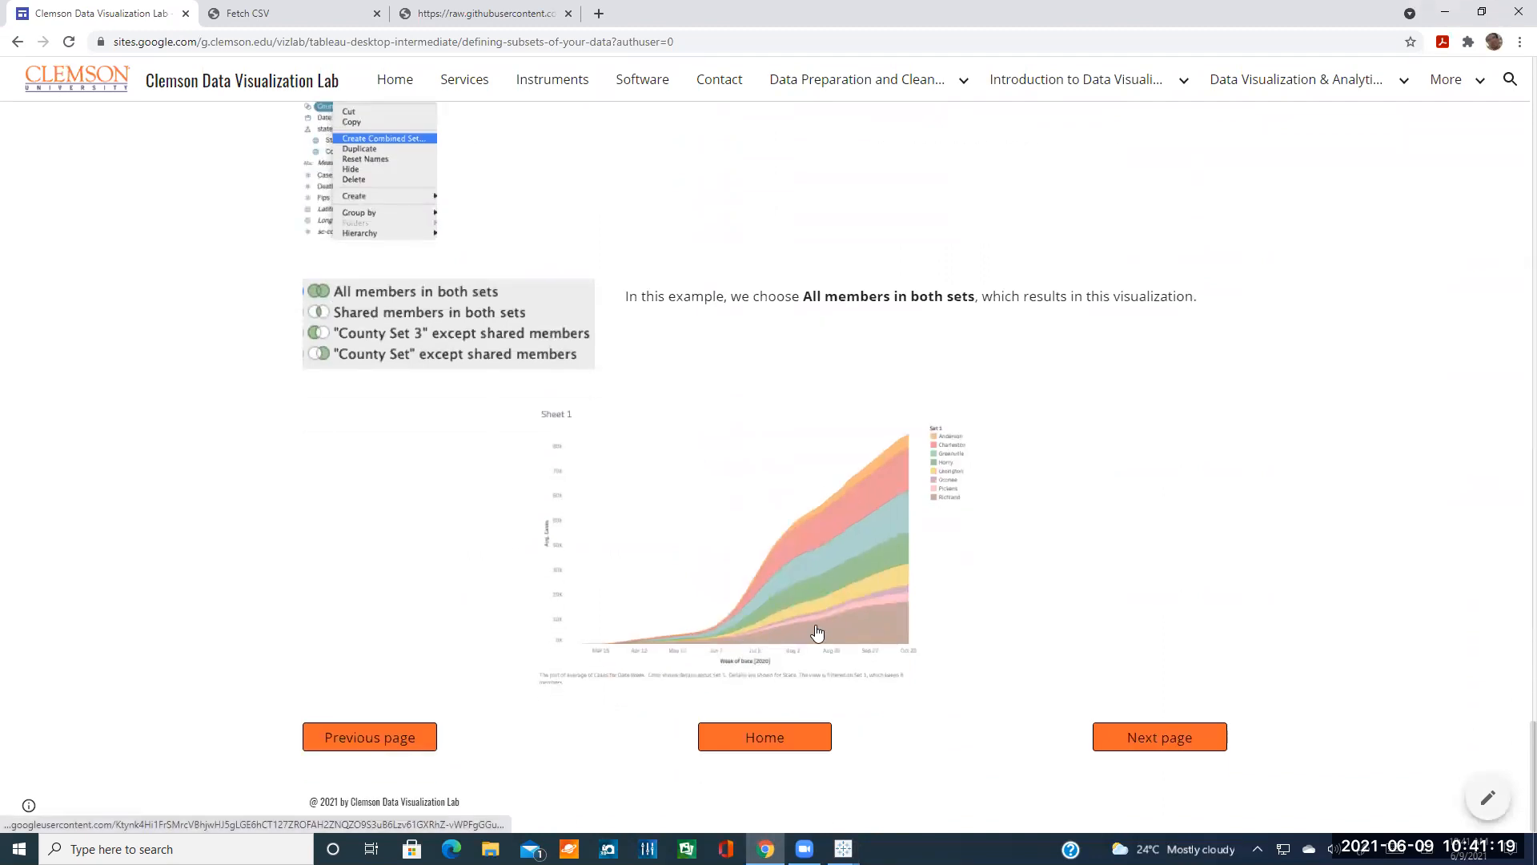
pyautogui.scroll(1, 721, 573)
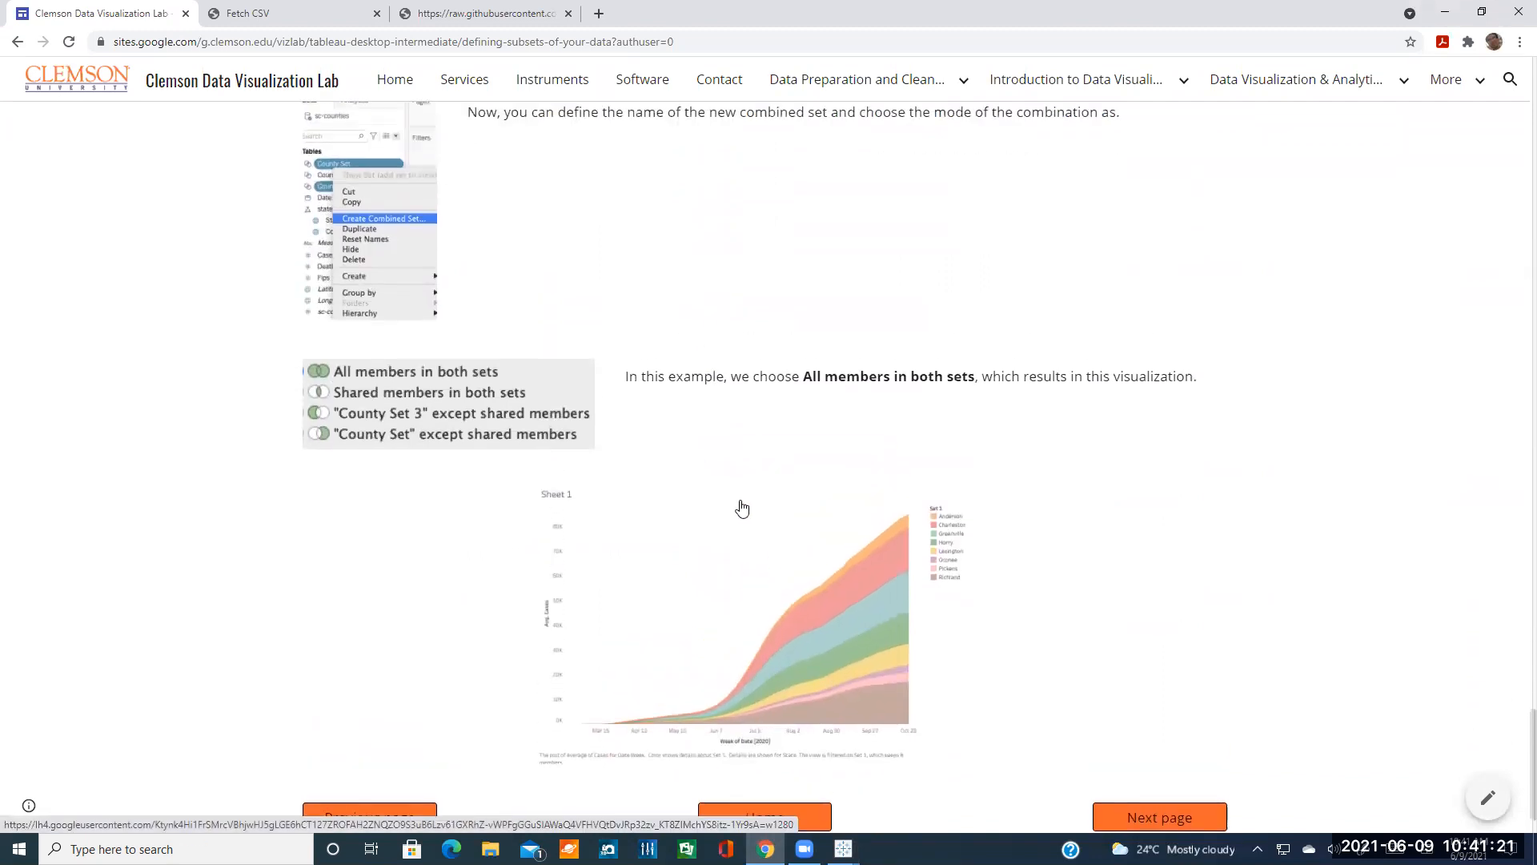
pyautogui.scroll(5, 742, 509)
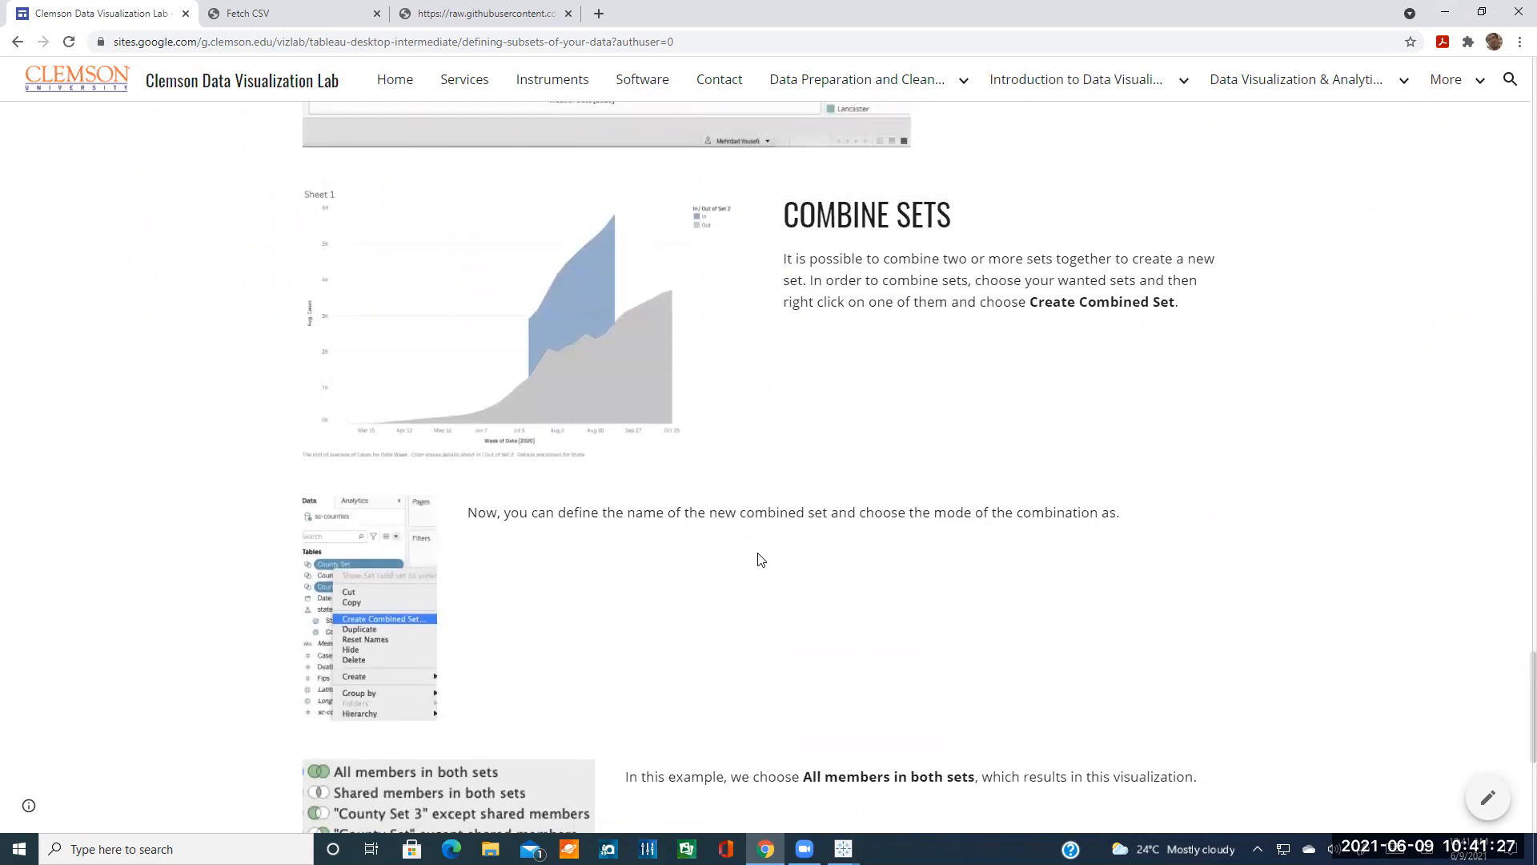
pyautogui.scroll(-2, 758, 561)
pyautogui.scroll(-1, 765, 564)
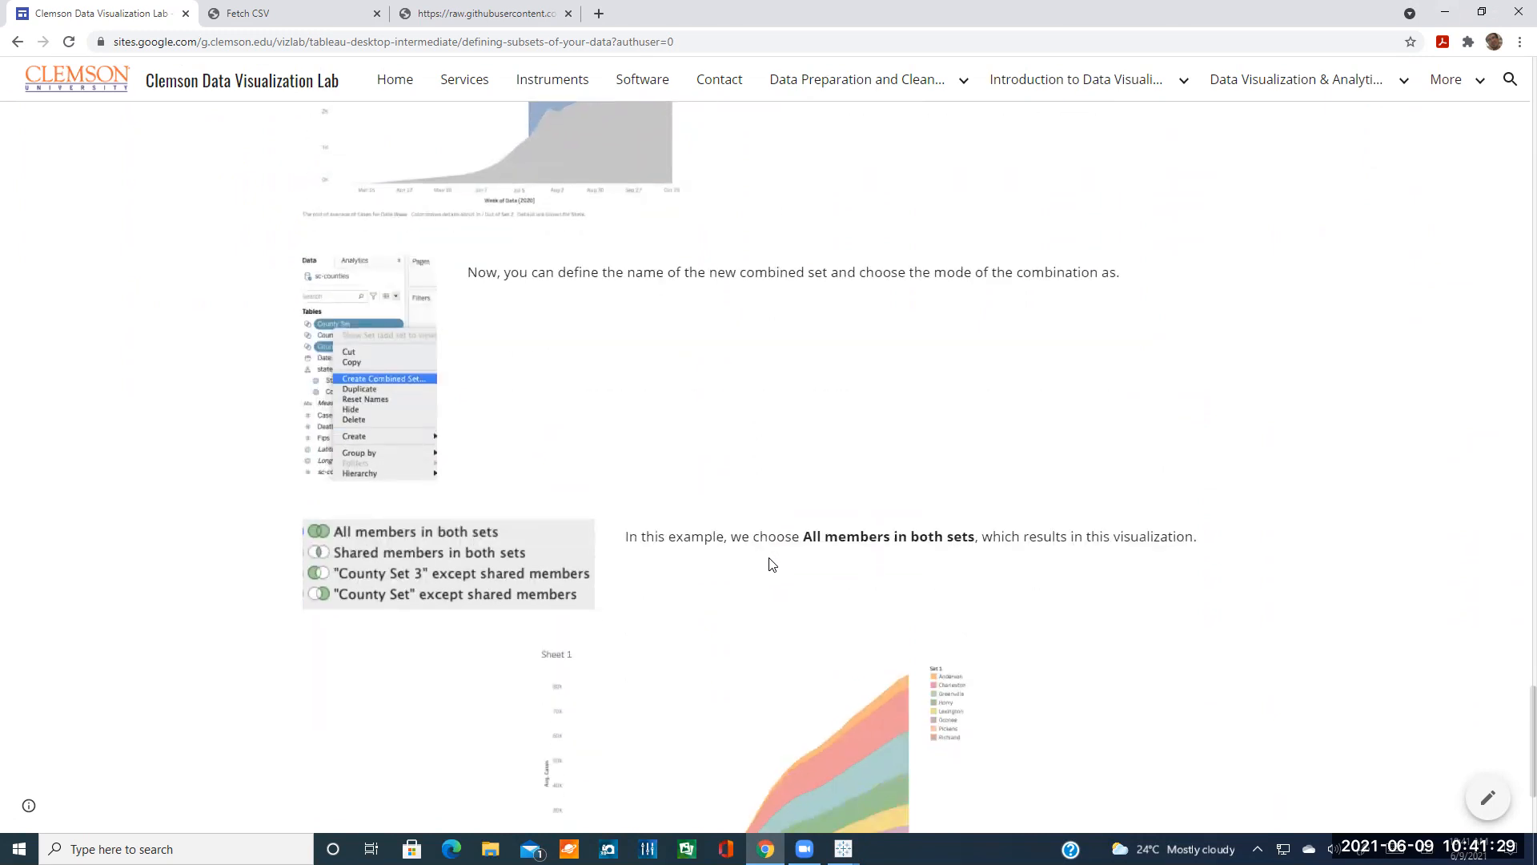
# - Finish reviewing the combined set example and open the next workshop page, Table Calculation in Tableau Desktop
pyautogui.scroll(-2, 773, 566)
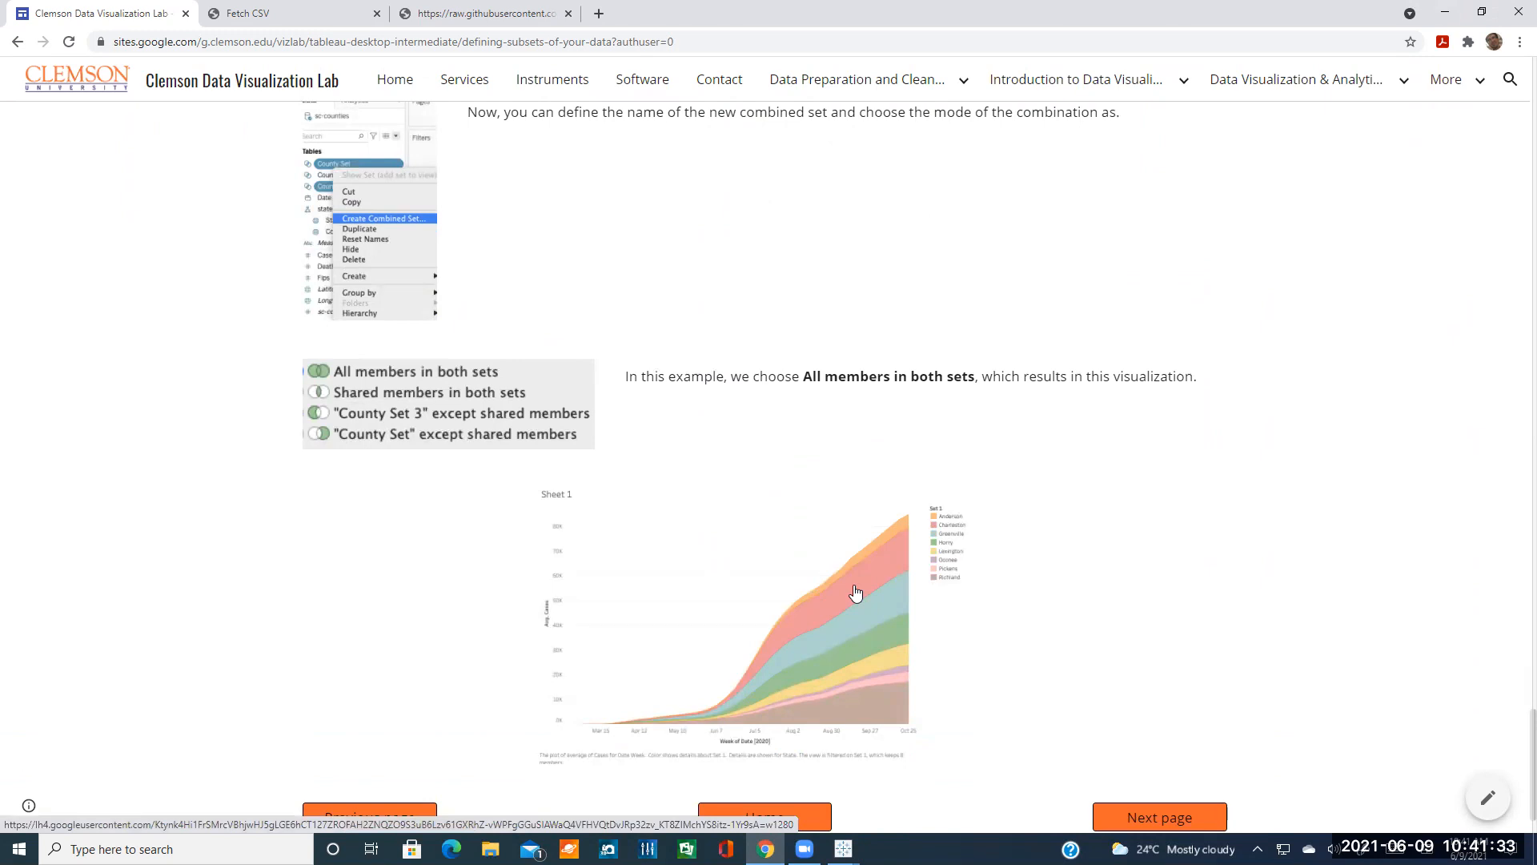
pyautogui.scroll(-1, 870, 580)
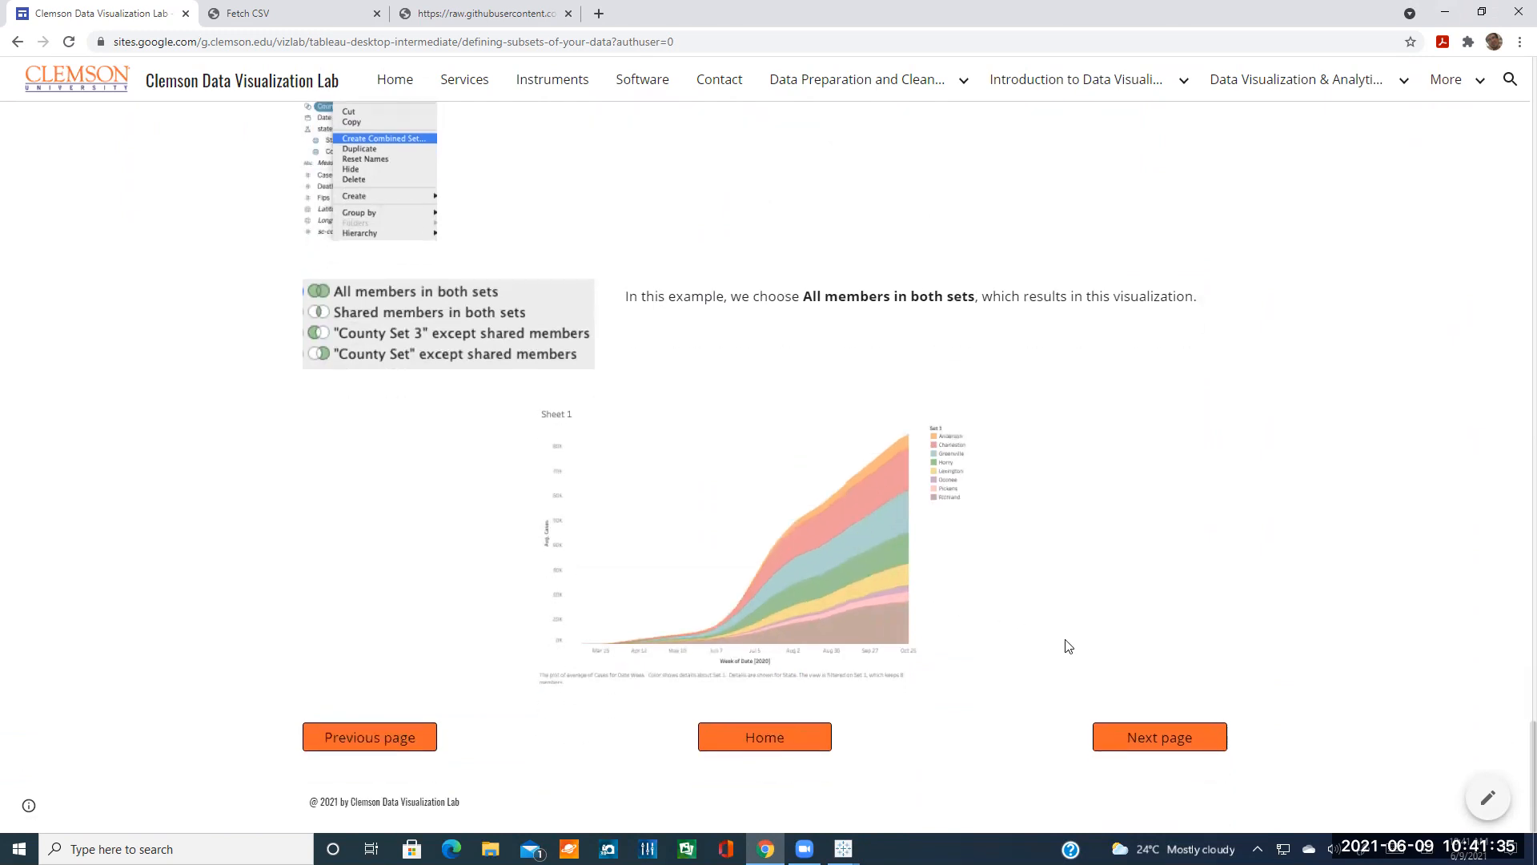
pyautogui.click(1141, 740)
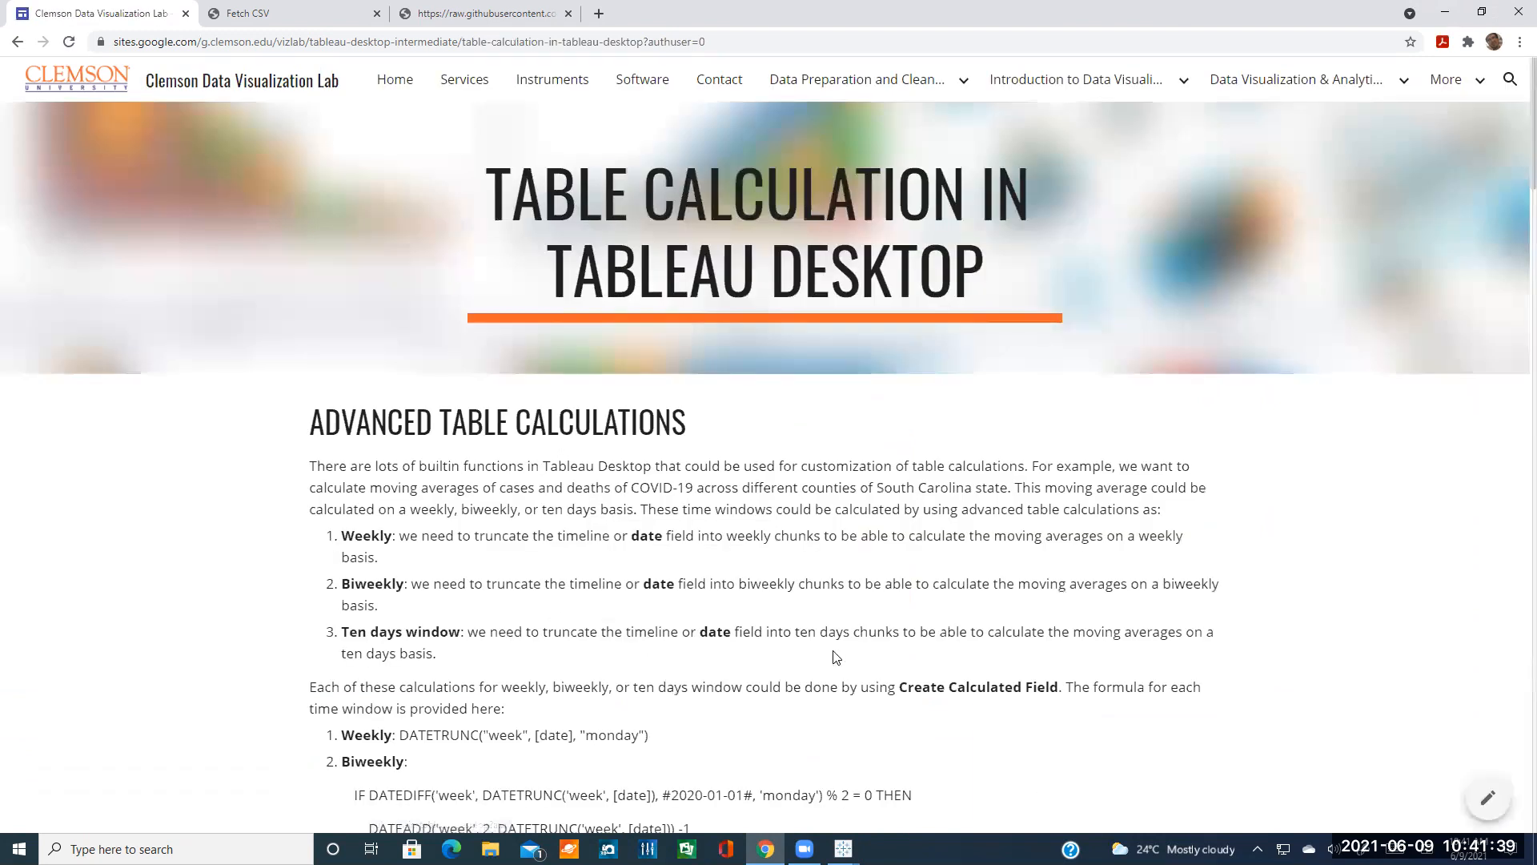
# - Switch to the Book2 workbook in Tableau and inspect the Combined Set's combination mode without changing it
pyautogui.moveTo(843, 848)
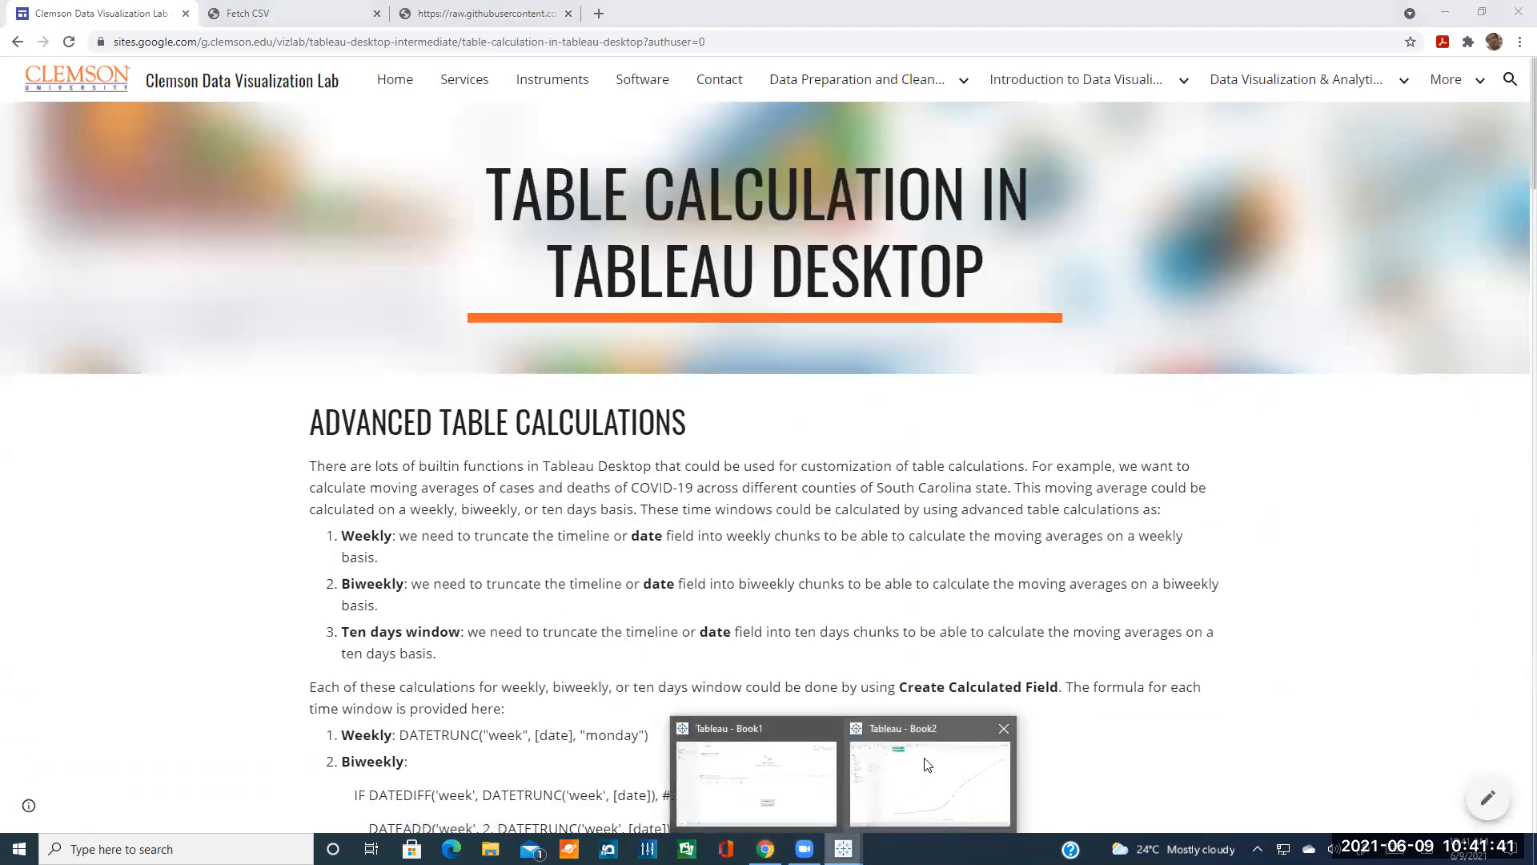
pyautogui.click(926, 765)
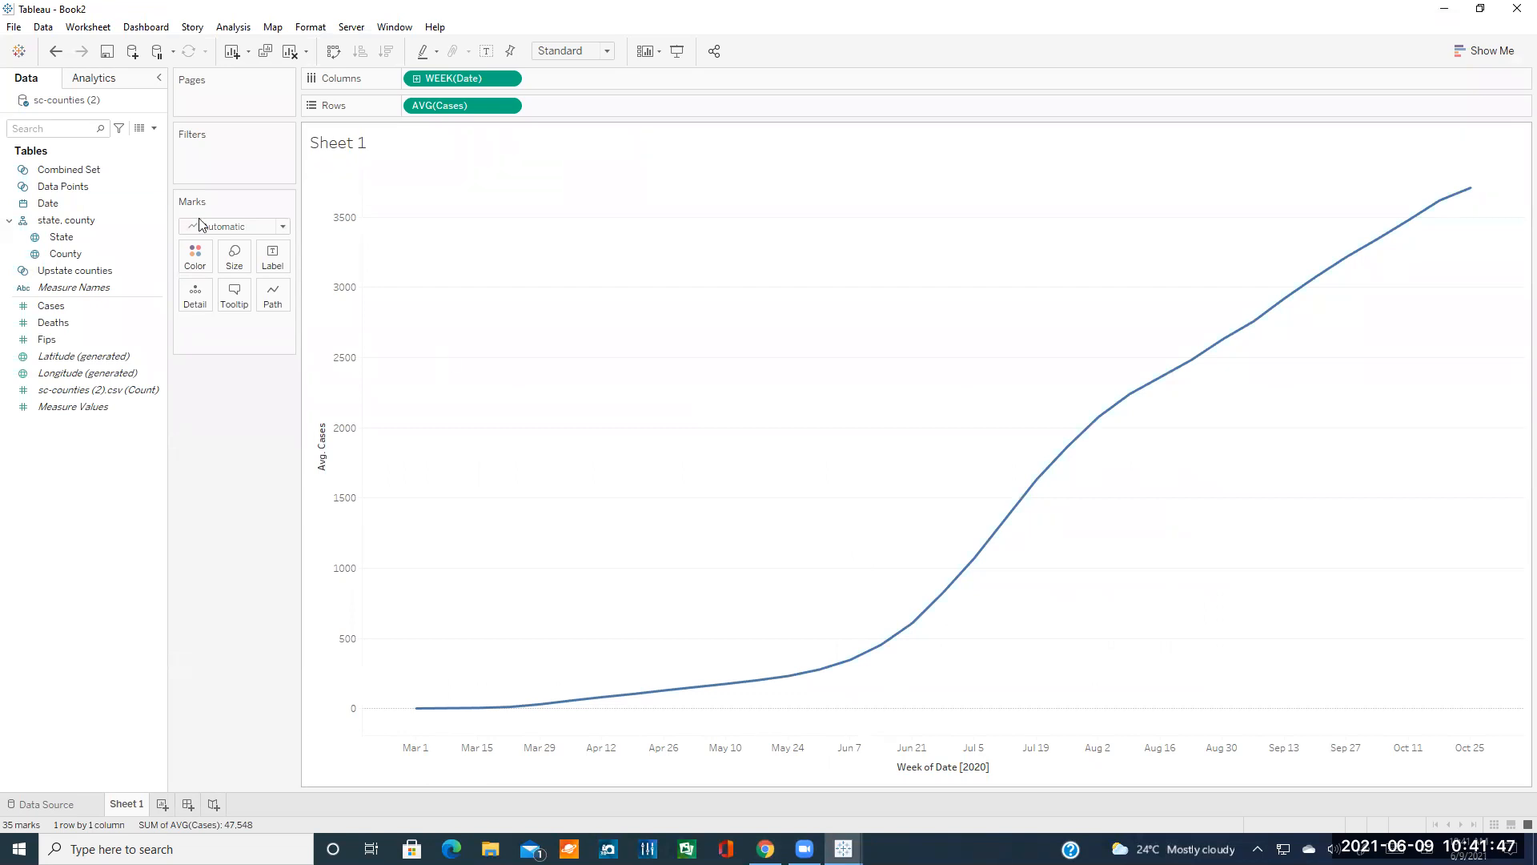
pyautogui.click(158, 171)
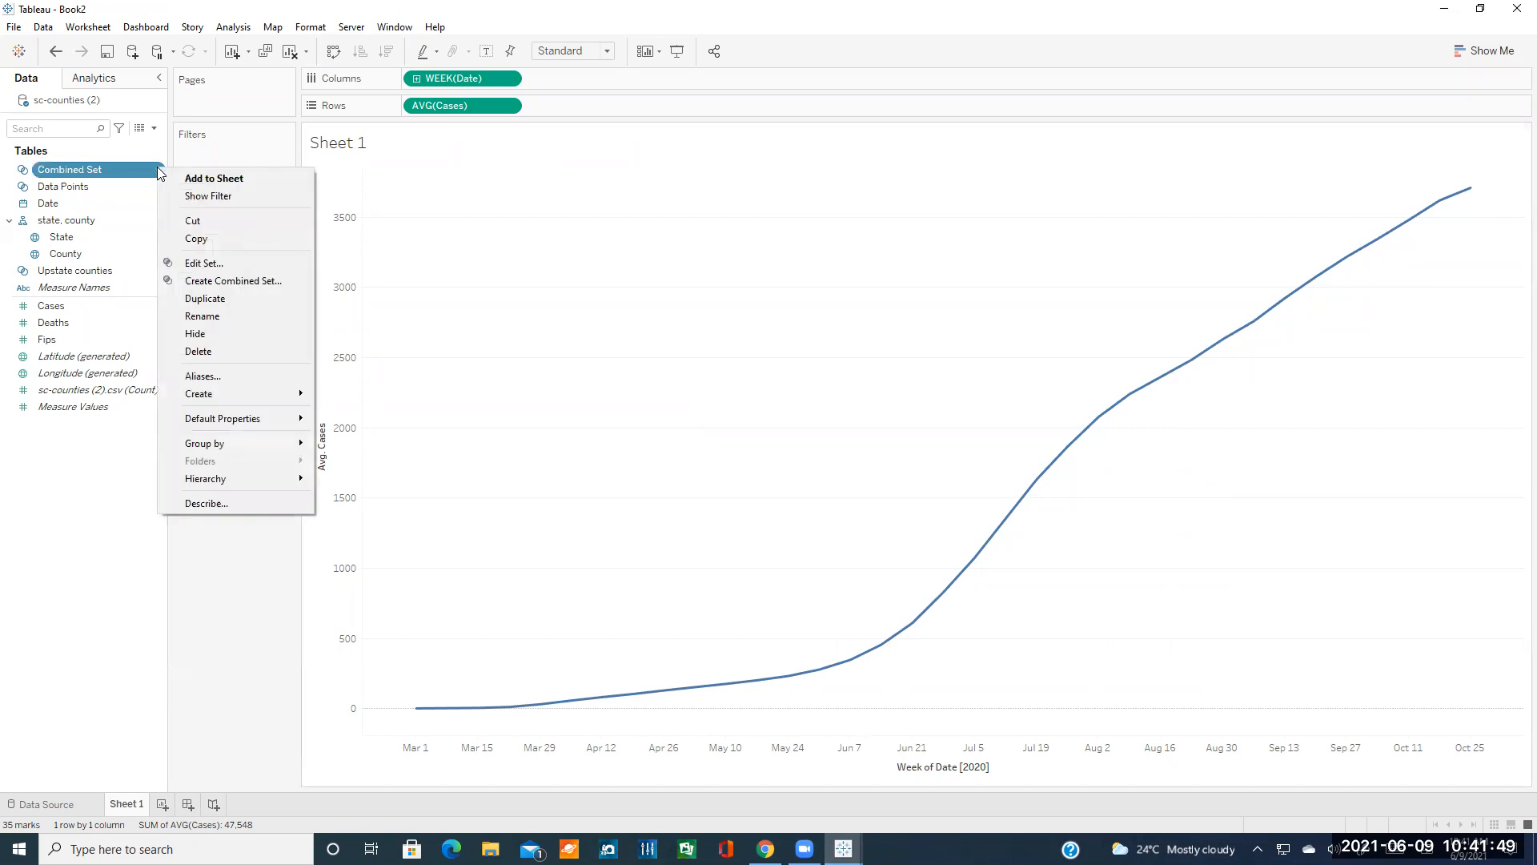
pyautogui.click(228, 265)
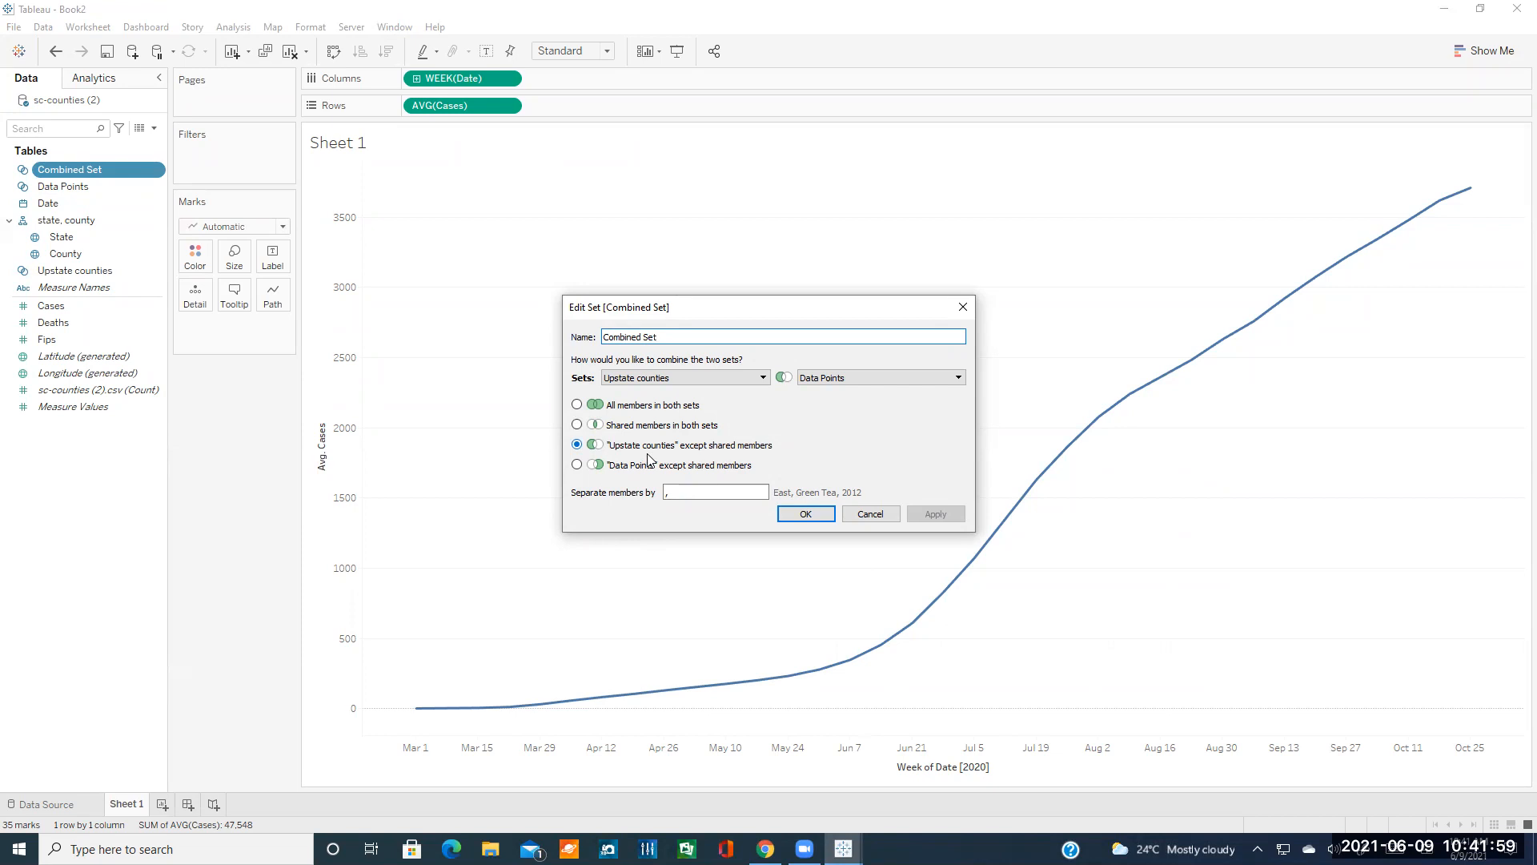
pyautogui.click(871, 515)
# - Add the Combined Set to the marks and color the lines by set membership
pyautogui.moveTo(75, 175); pyautogui.dragTo(234, 330)
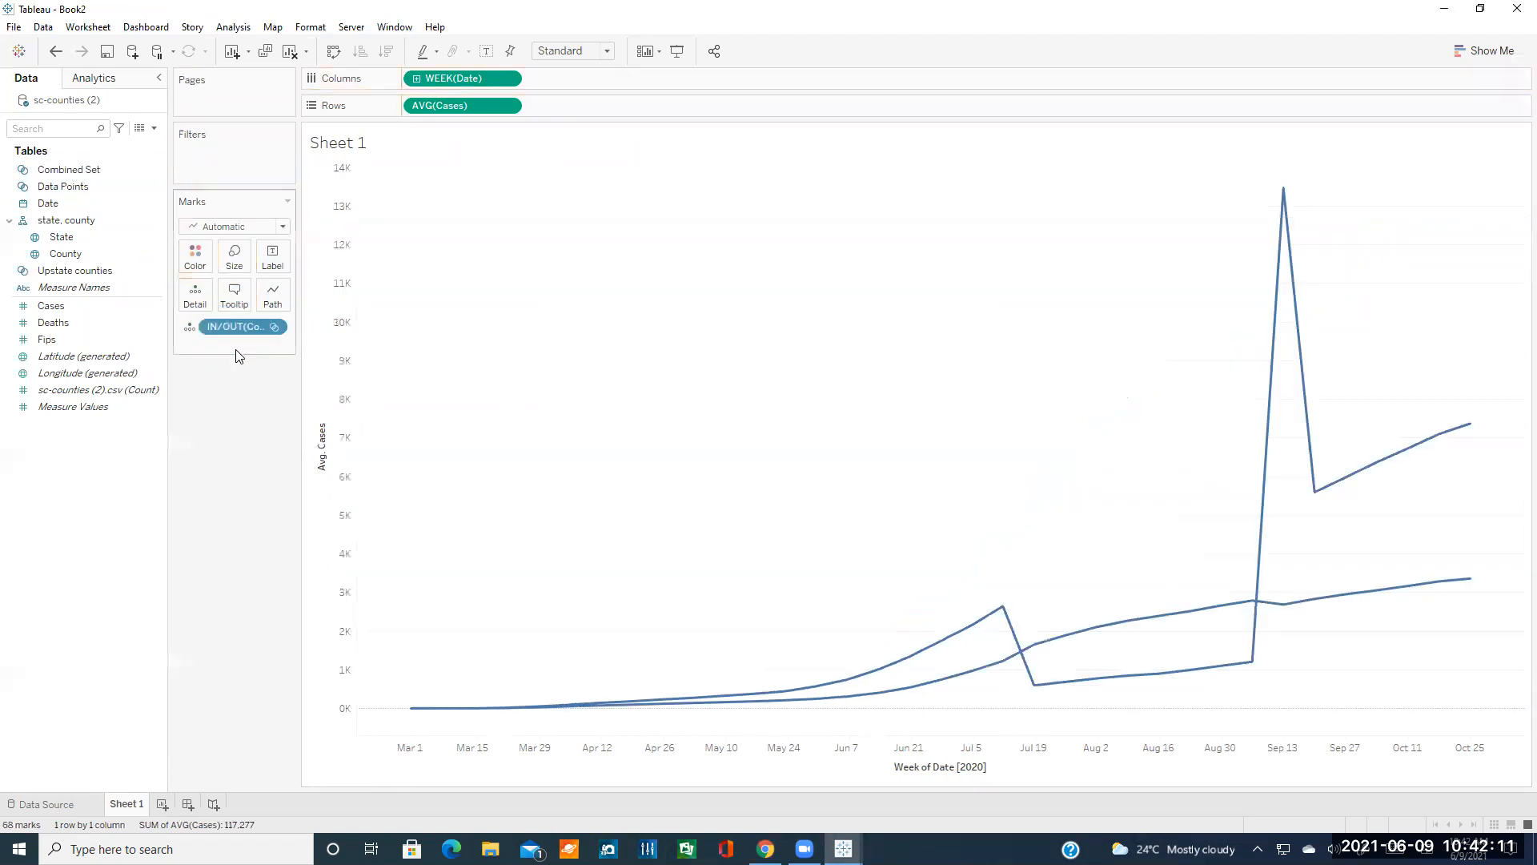
pyautogui.click(190, 328)
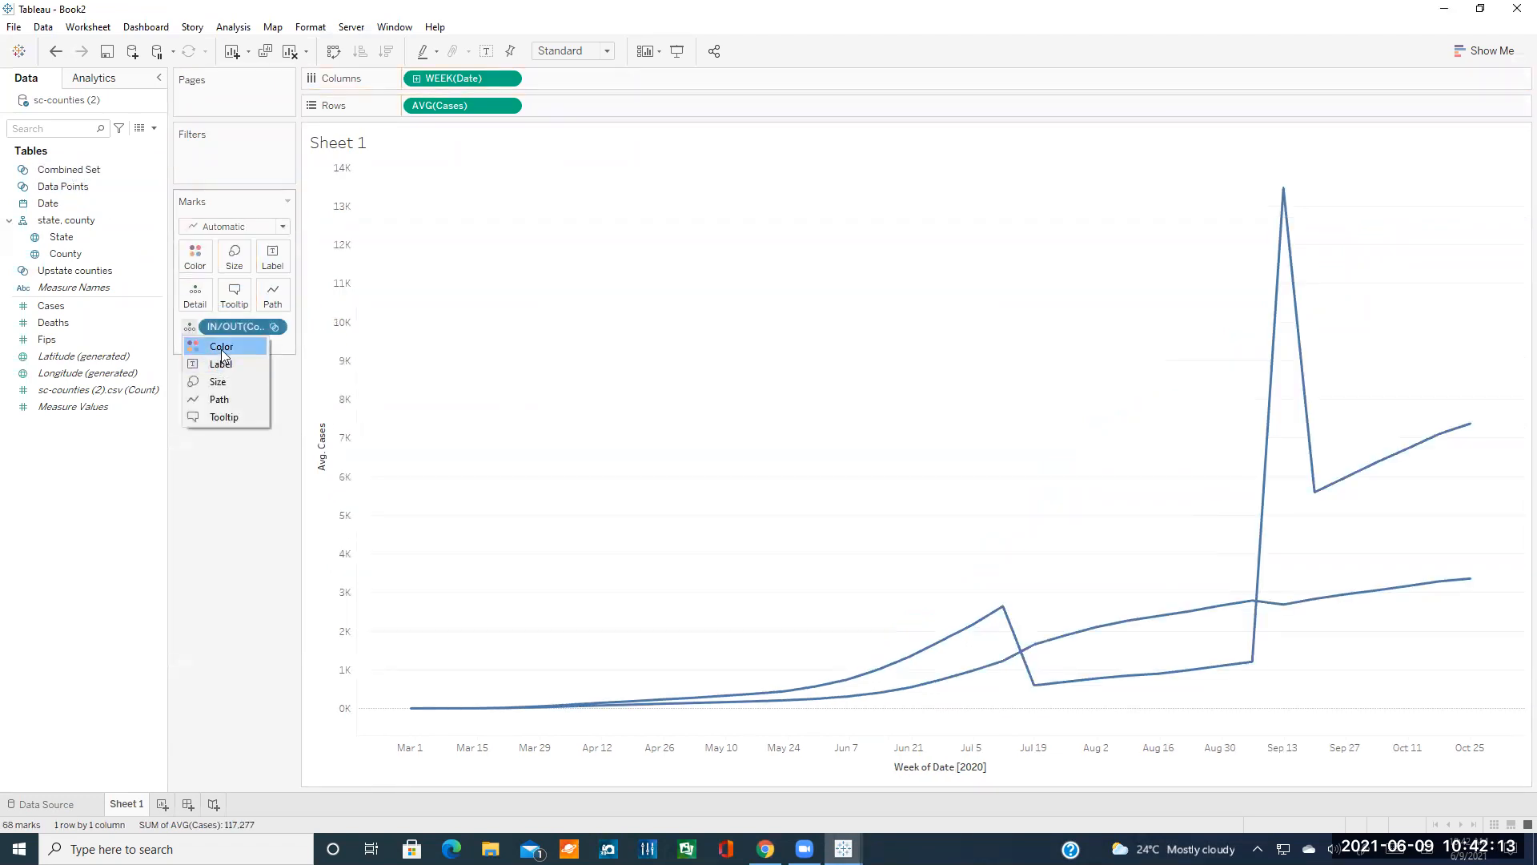
pyautogui.click(221, 349)
# - Try the "Shared members in both sets" and "All members in both sets" modes for the Combined Set, discarding the edit
pyautogui.rightClick(74, 170)
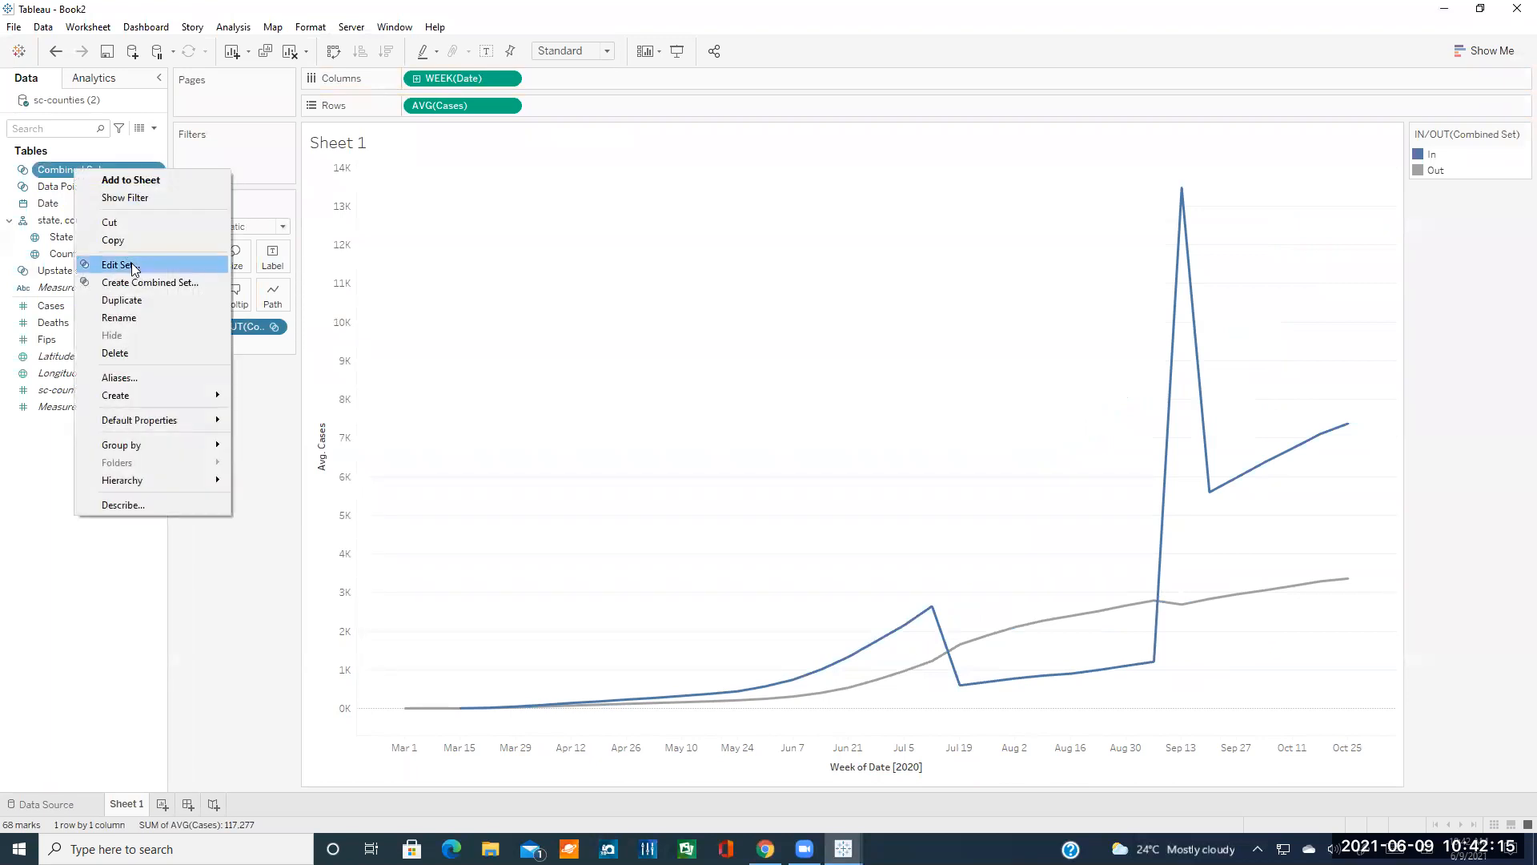
pyautogui.click(134, 265)
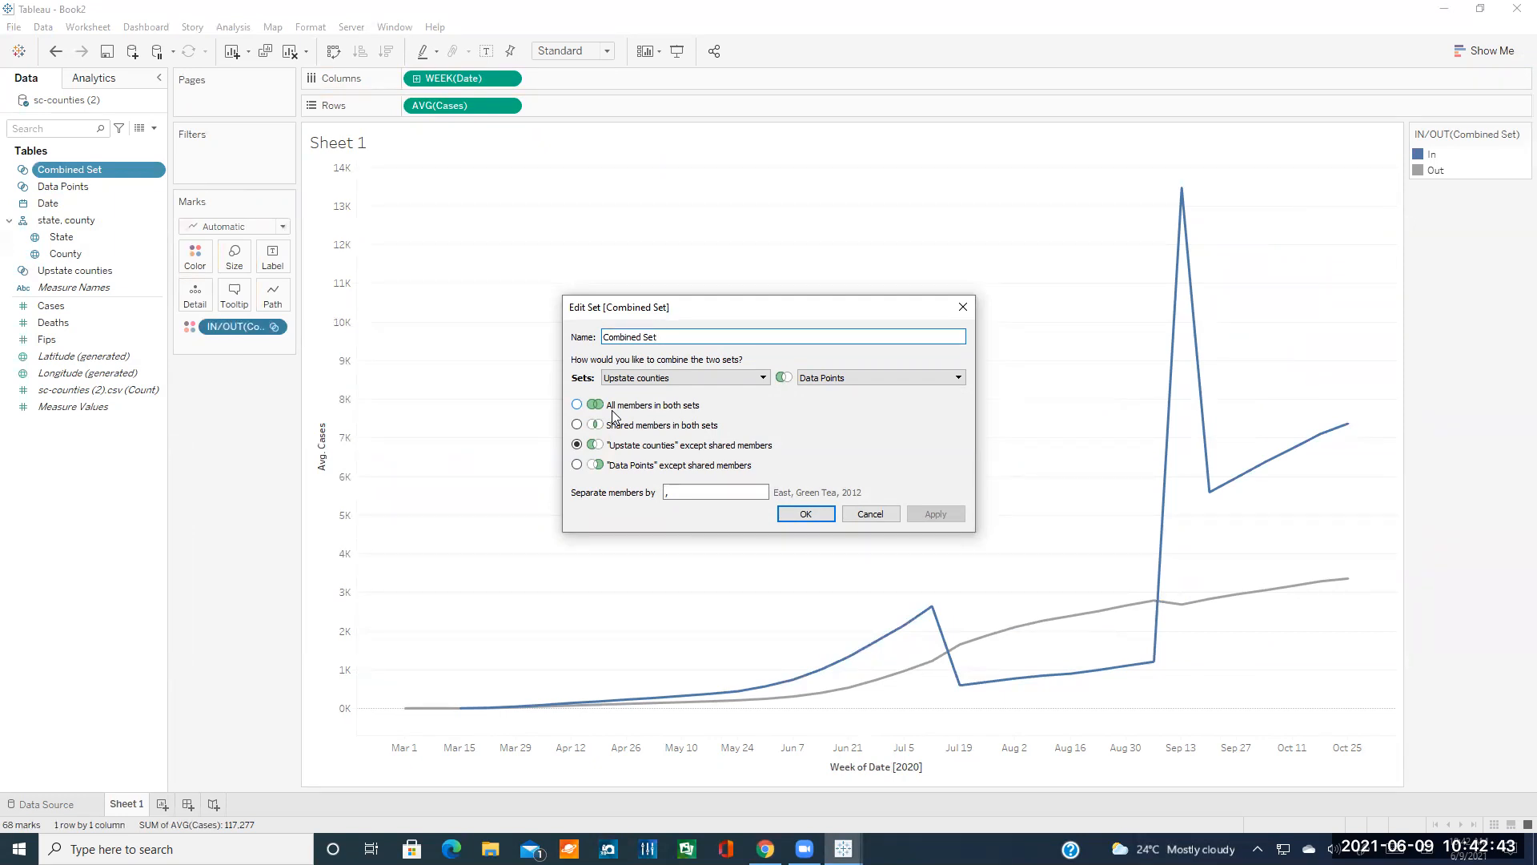
pyautogui.click(578, 426)
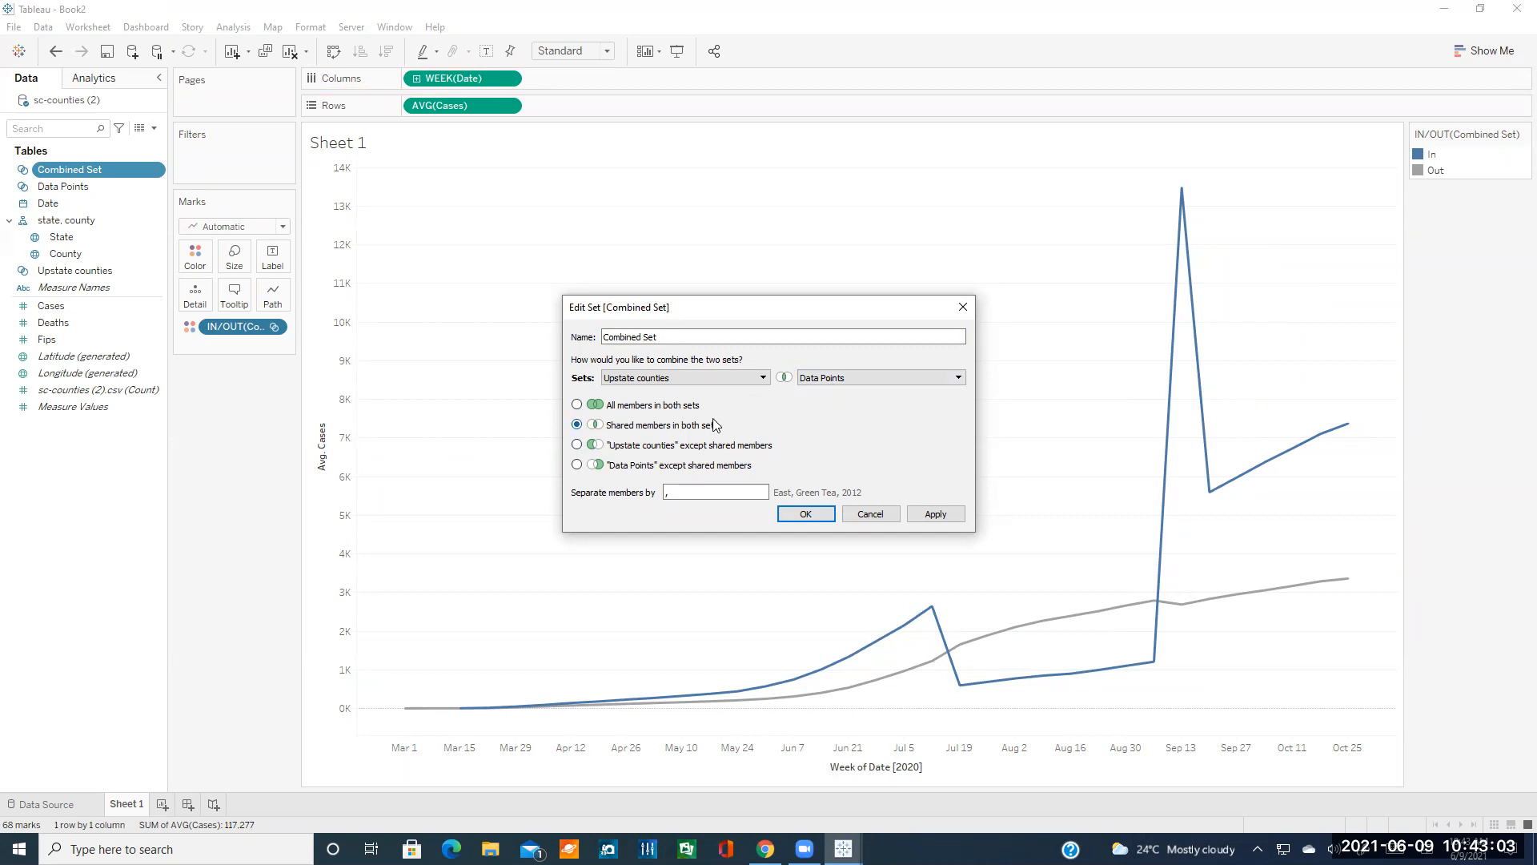
pyautogui.click(672, 406)
pyautogui.click(870, 514)
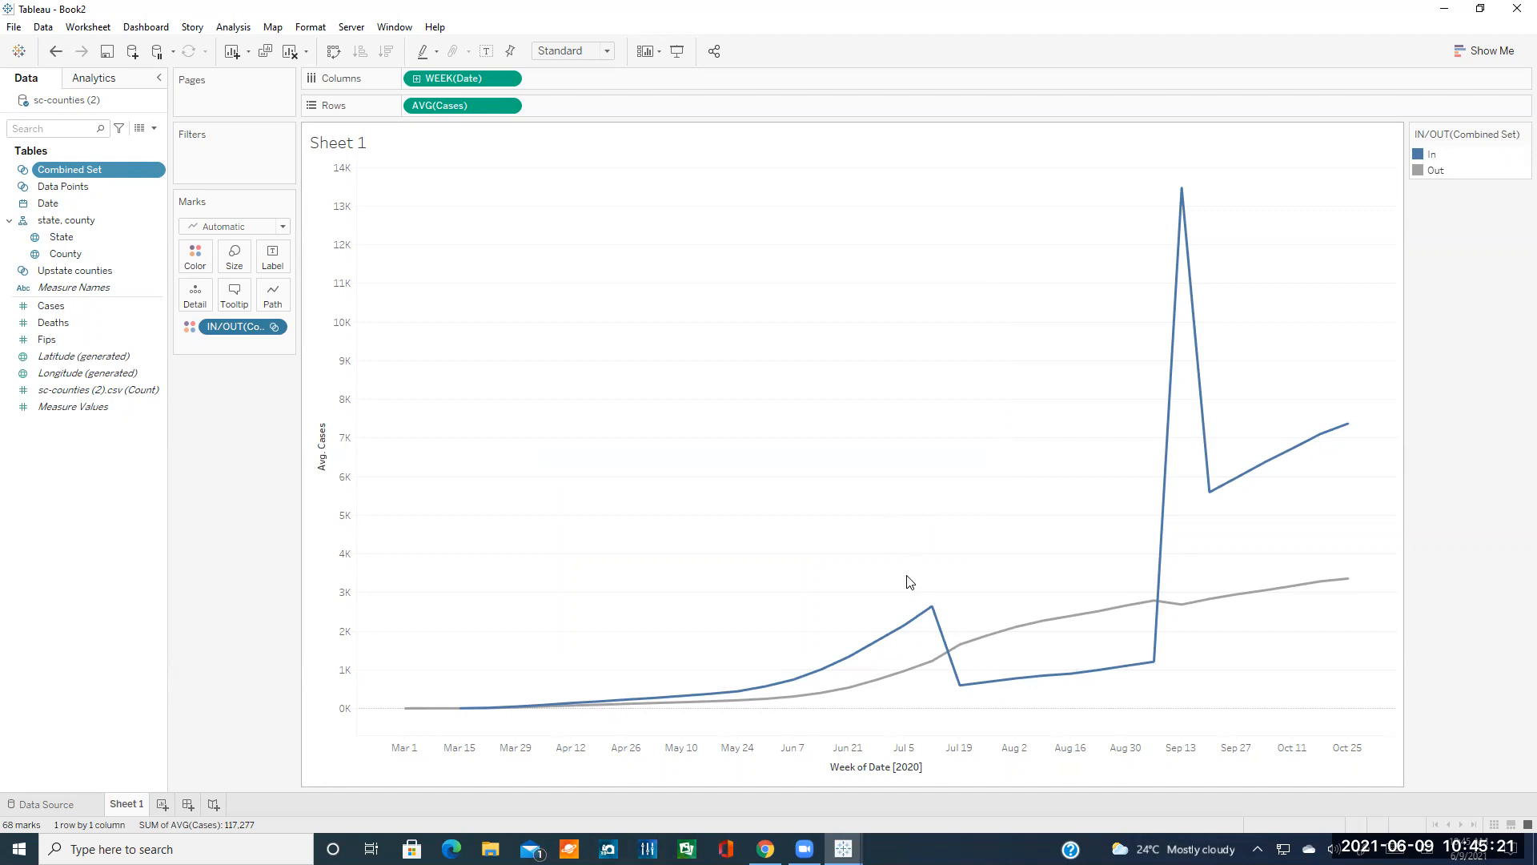
# - Remove the Combined Set coloring from the sheet's marks
pyautogui.click(276, 330)
pyautogui.click(324, 591)
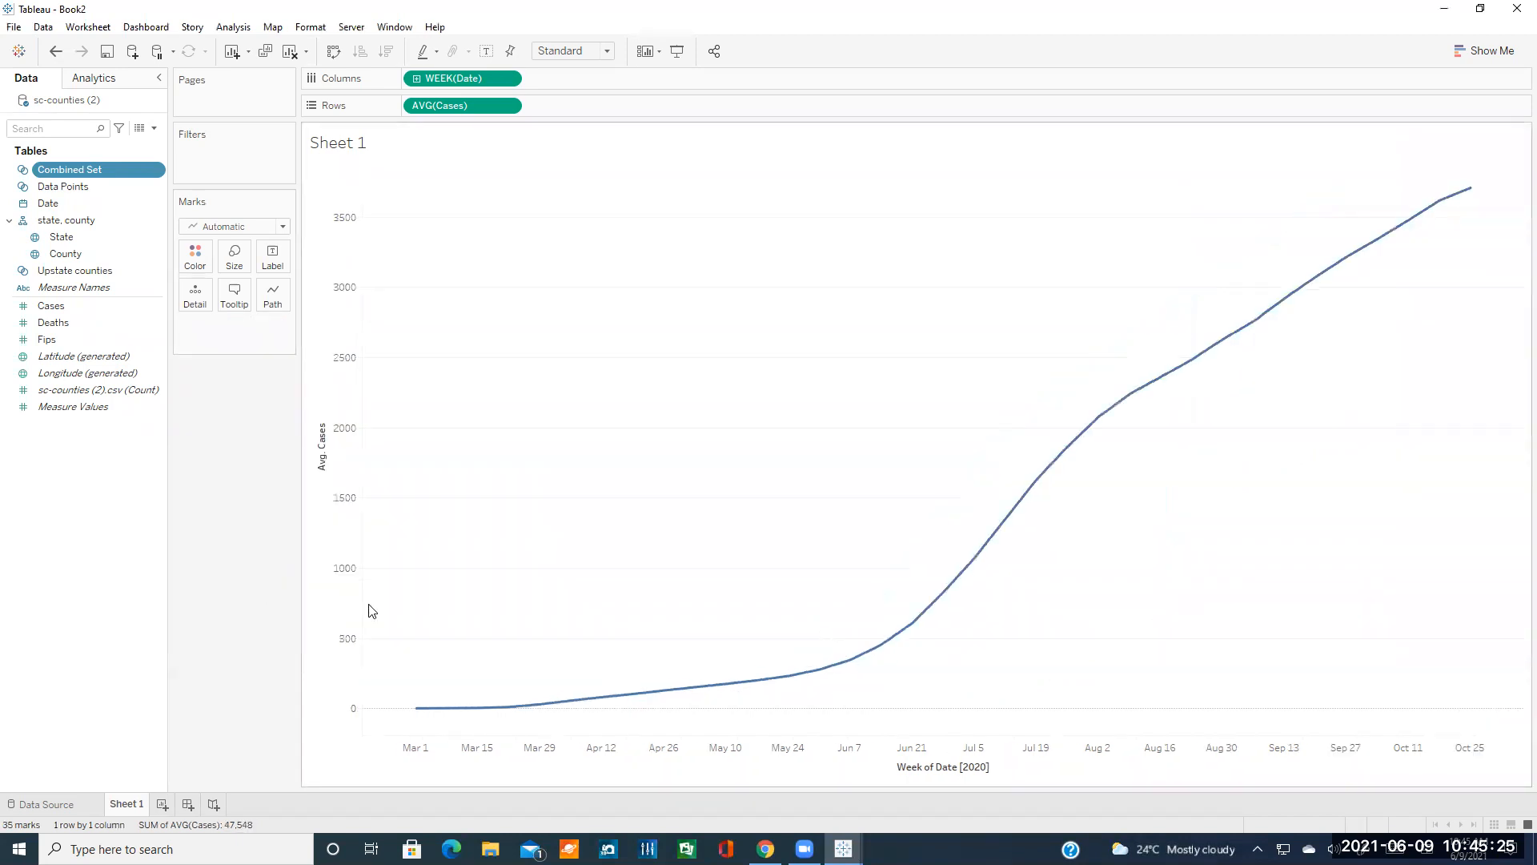
# - Switch to the workshop page in Chrome, review the advanced table calculations and copy the Weekly formula DATETRUNC("week", [date], "monday")
pyautogui.click(765, 847)
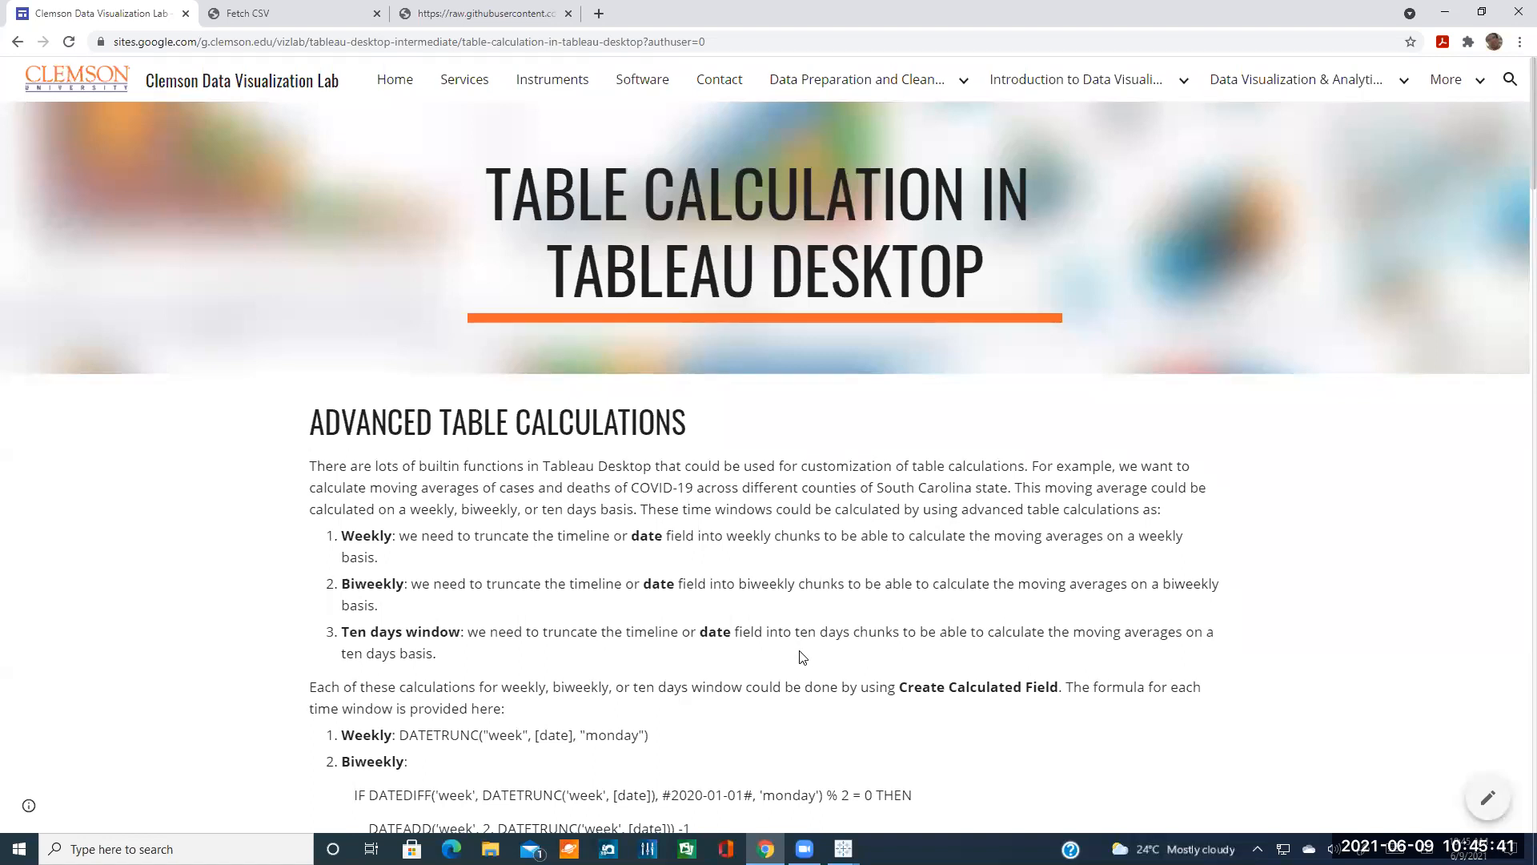
pyautogui.scroll(-2, 802, 657)
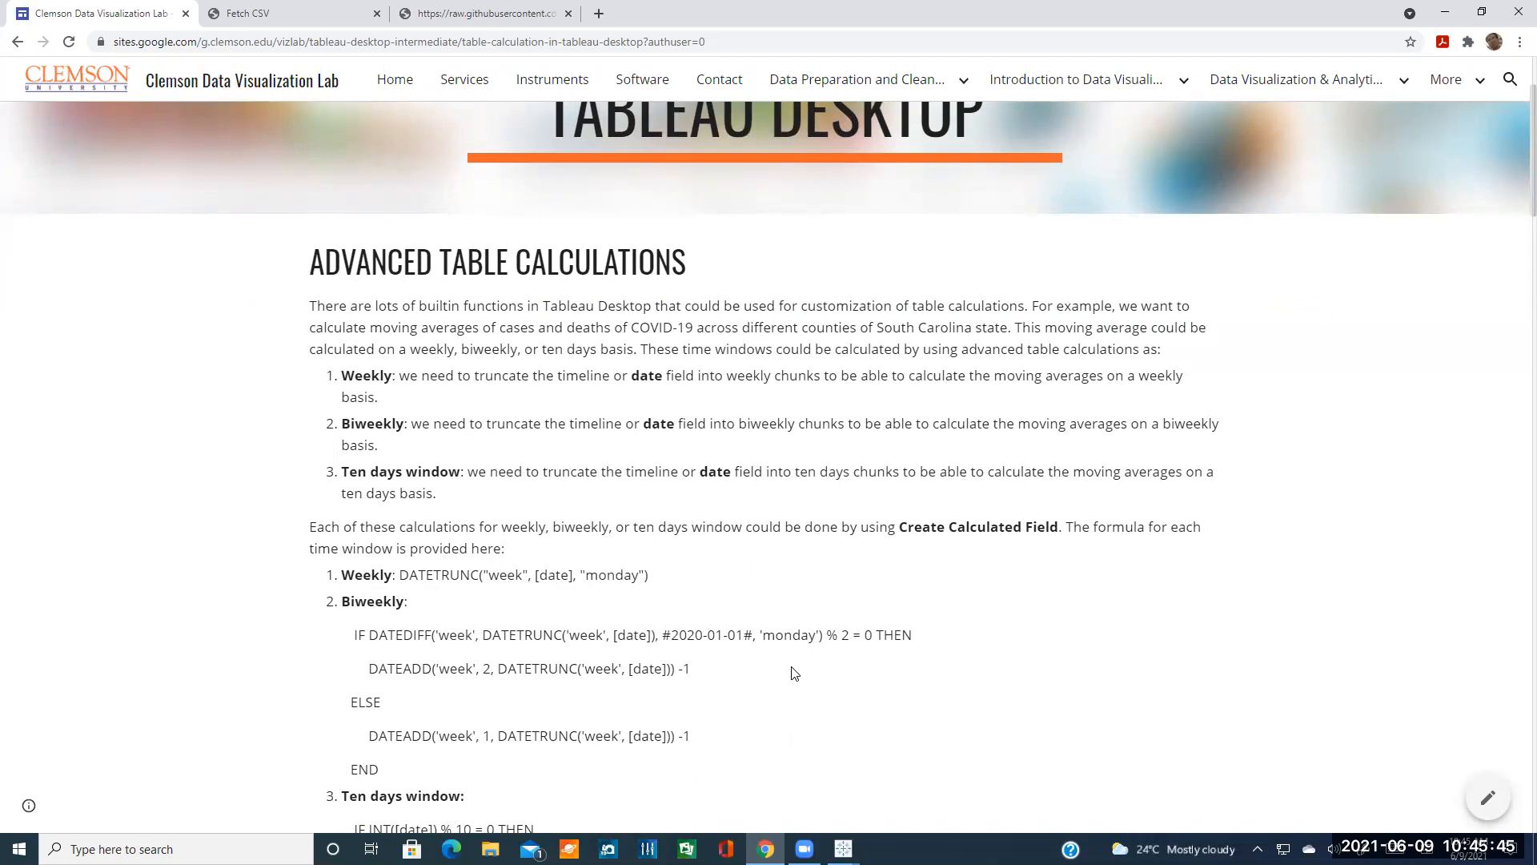
pyautogui.scroll(-1, 795, 664)
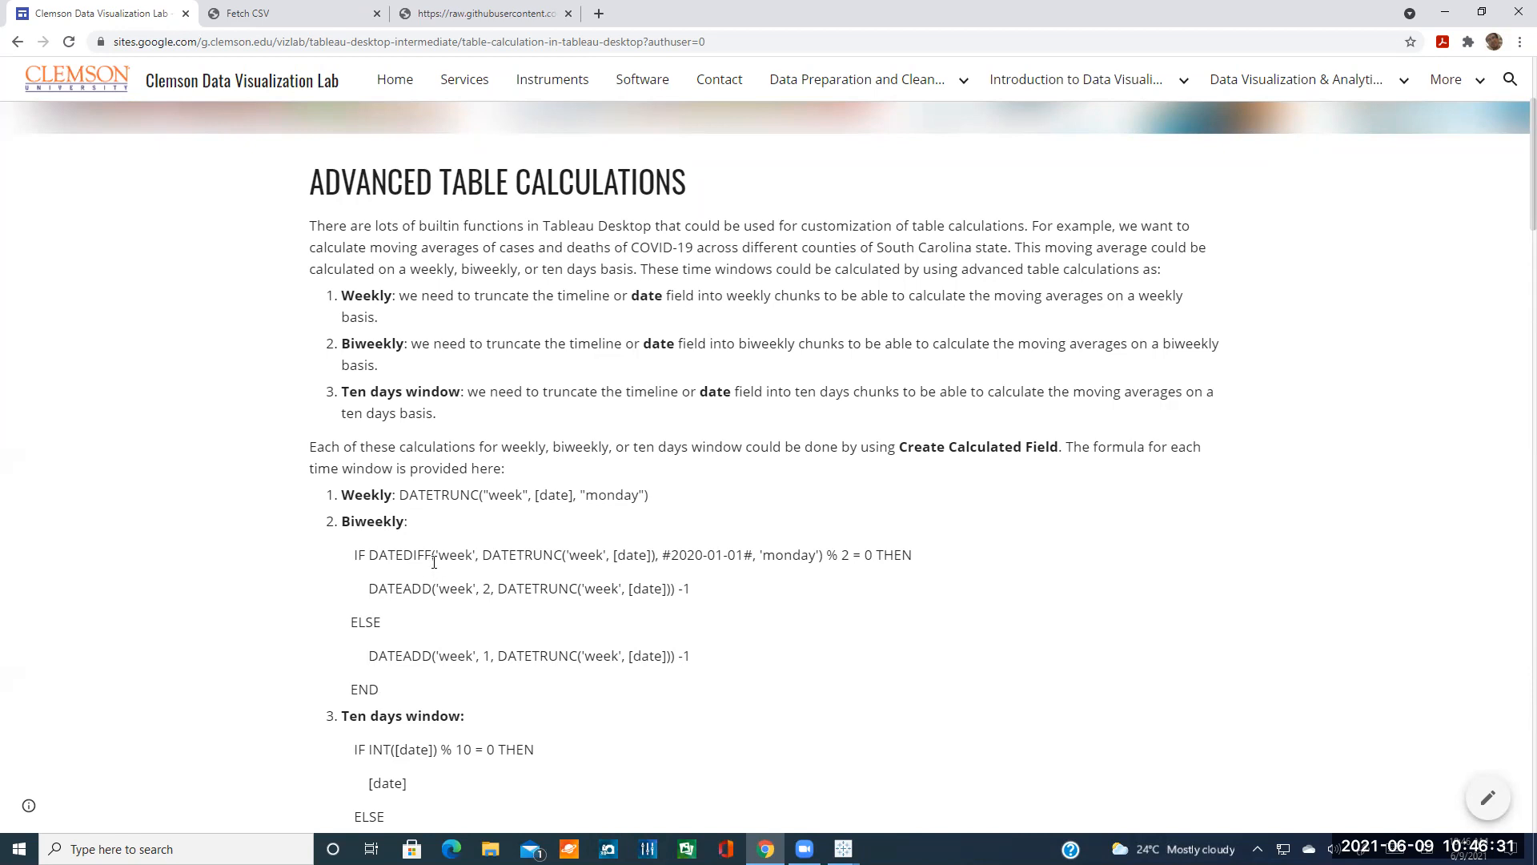
pyautogui.scroll(-2, 453, 538)
pyautogui.scroll(-2, 453, 538)
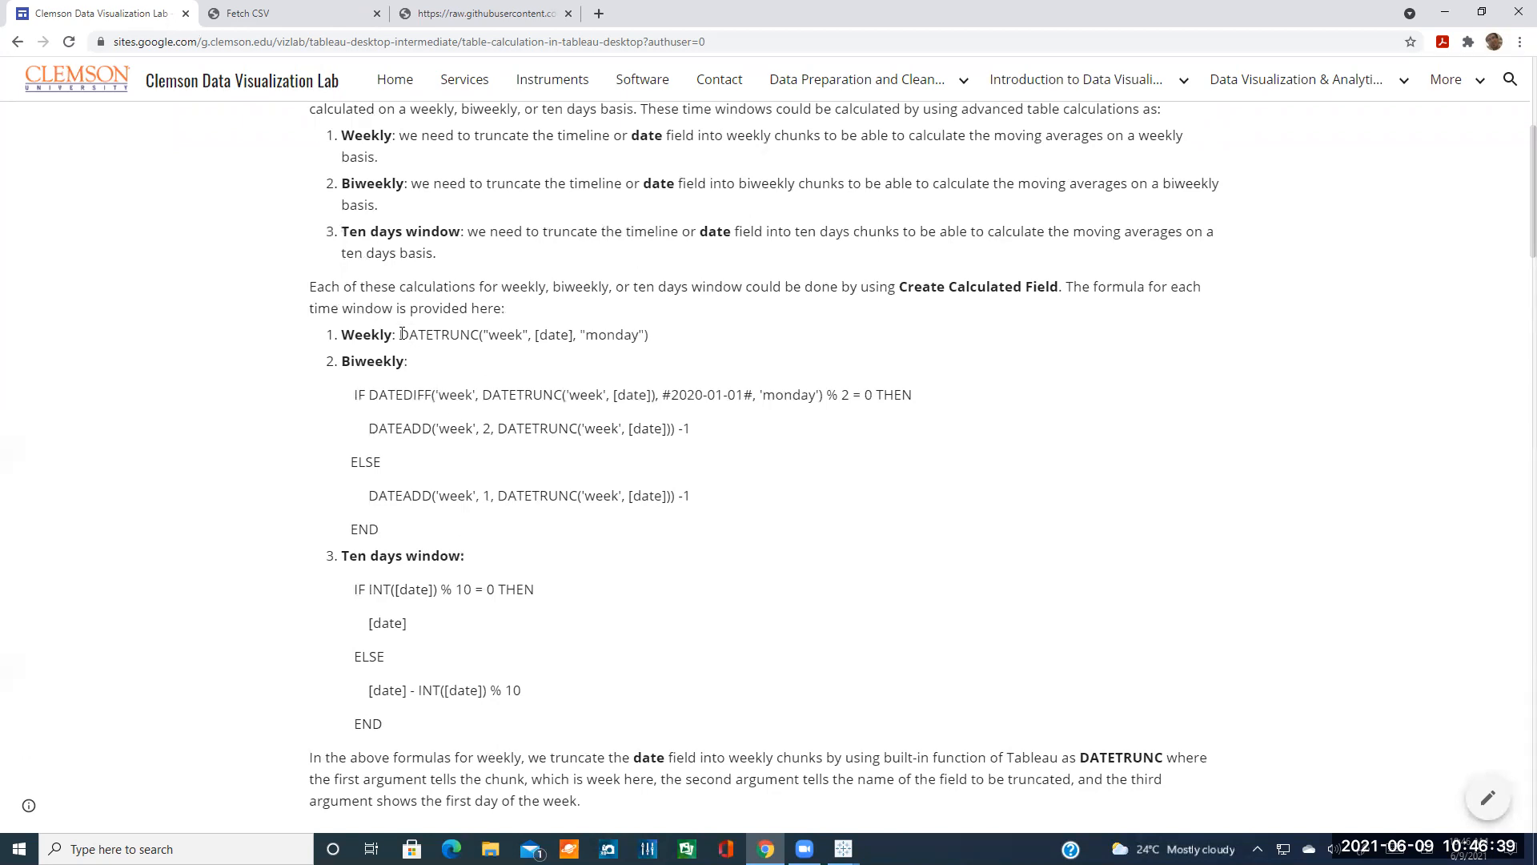
pyautogui.moveTo(402, 334); pyautogui.dragTo(648, 338)
pyautogui.hotkey('ctrl', 'c')
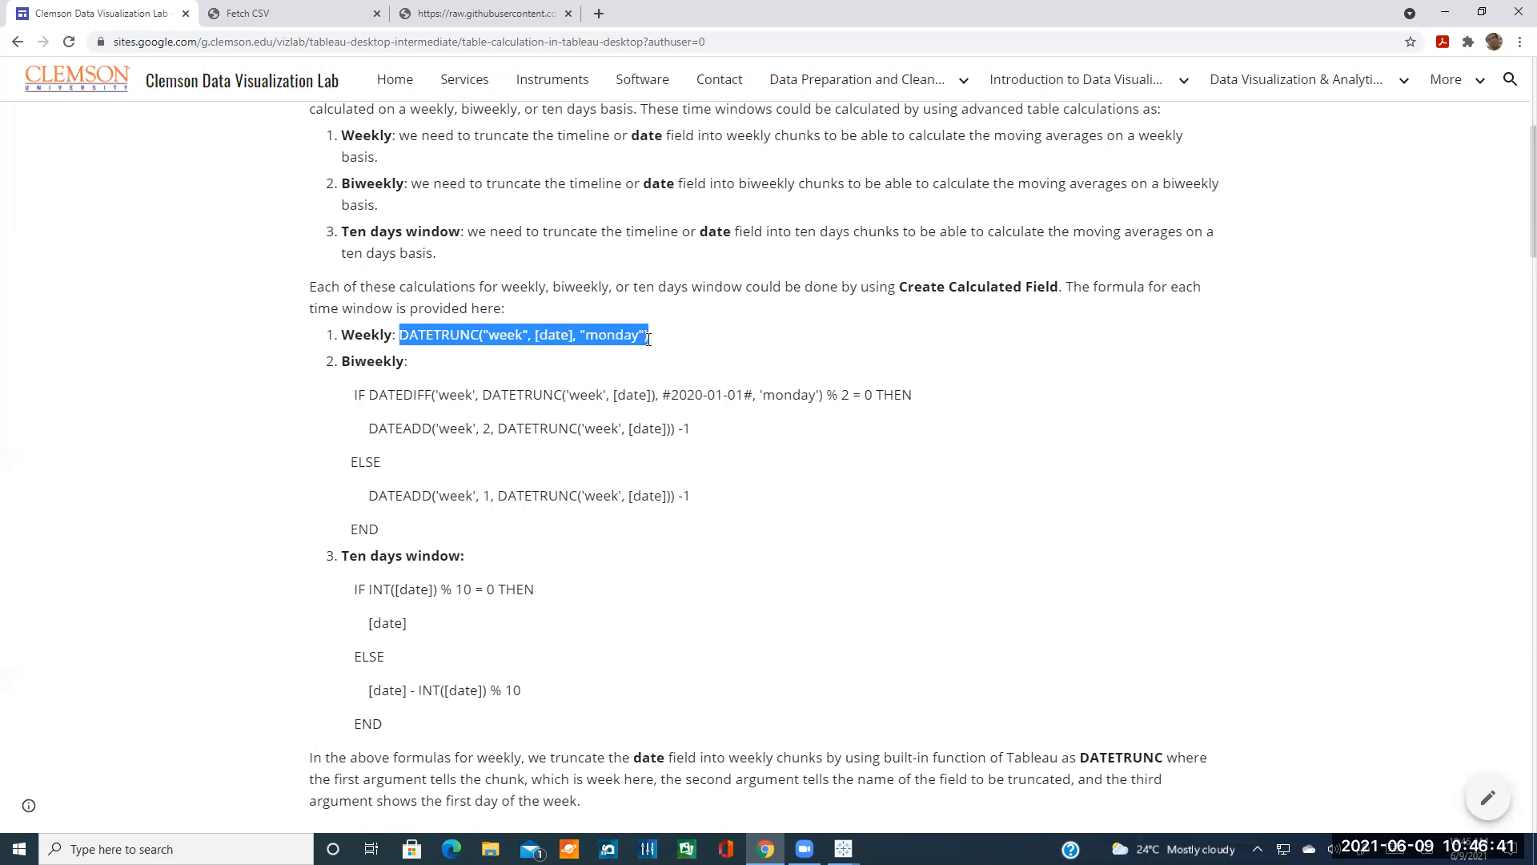
pyautogui.click(663, 349)
# - Switch to Book2 in Tableau and start a calculated field named Weekly Date with the formula DATETRUNC("week", [date], "monday")
pyautogui.click(843, 848)
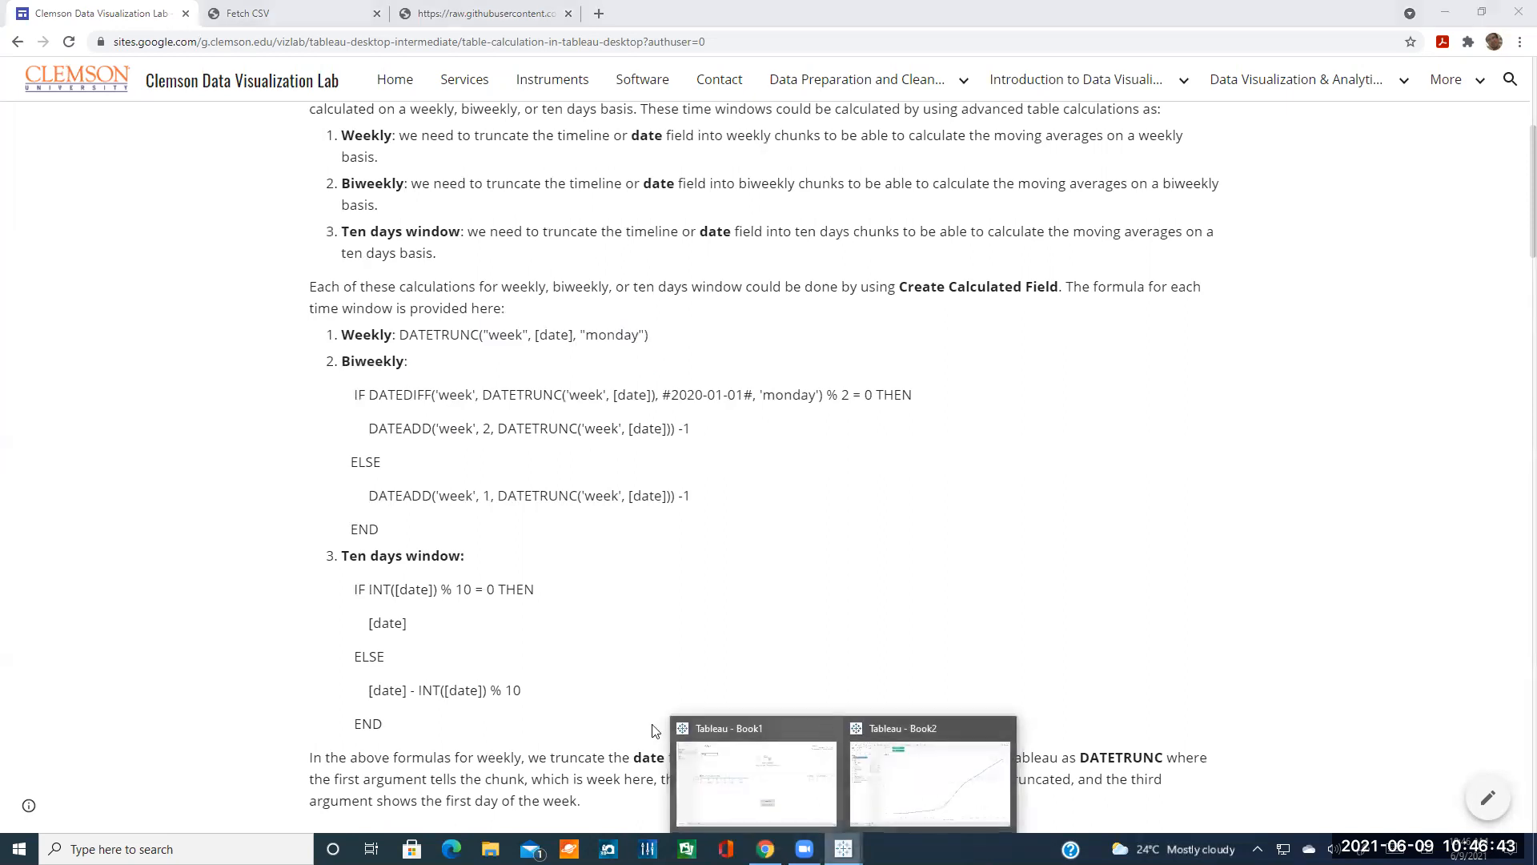
pyautogui.click(885, 764)
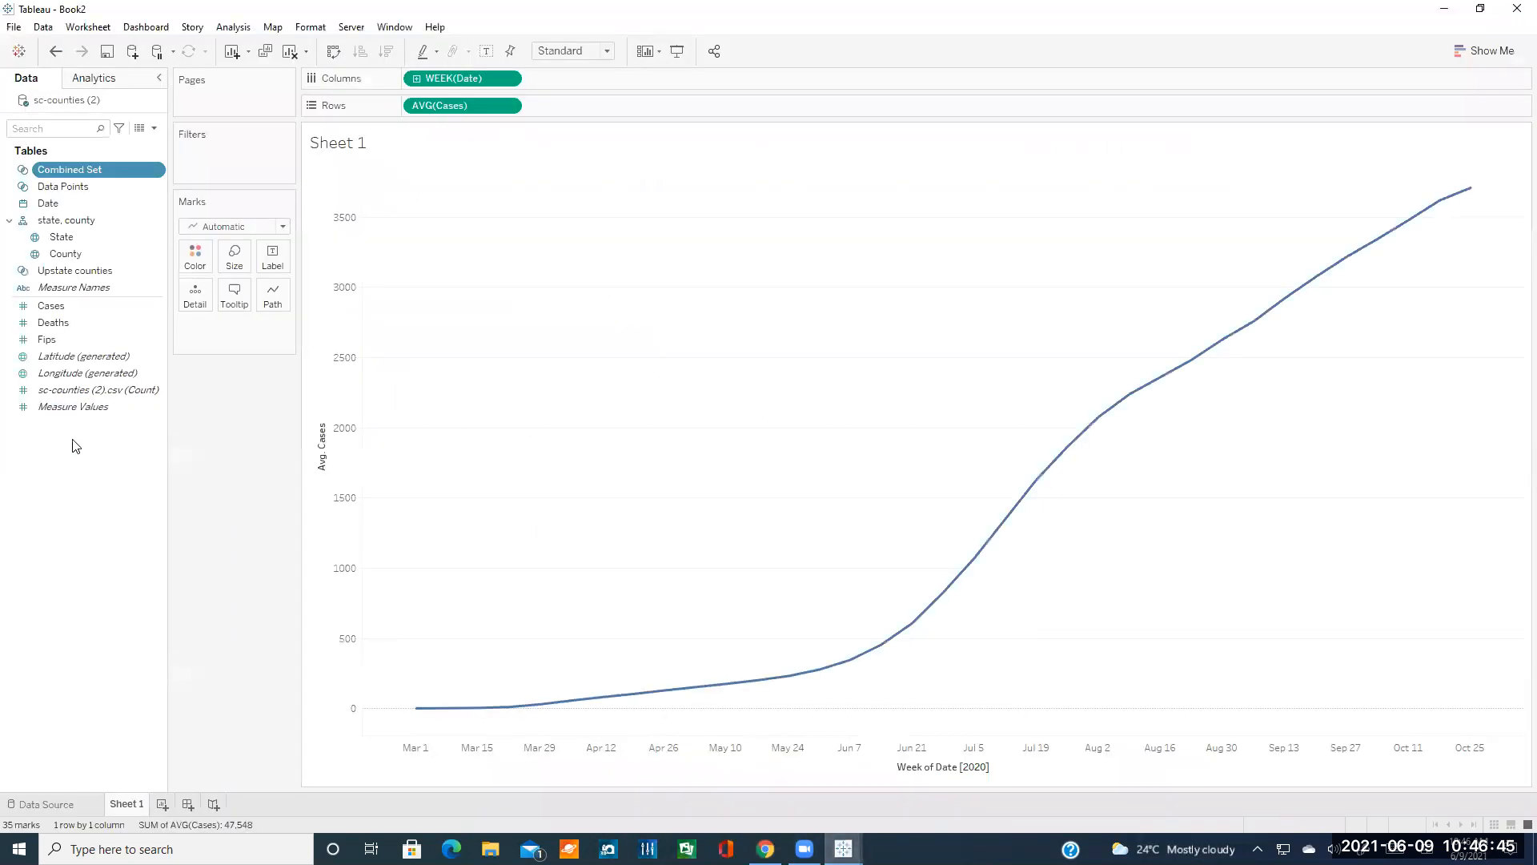
pyautogui.click(74, 446)
pyautogui.rightClick(76, 446)
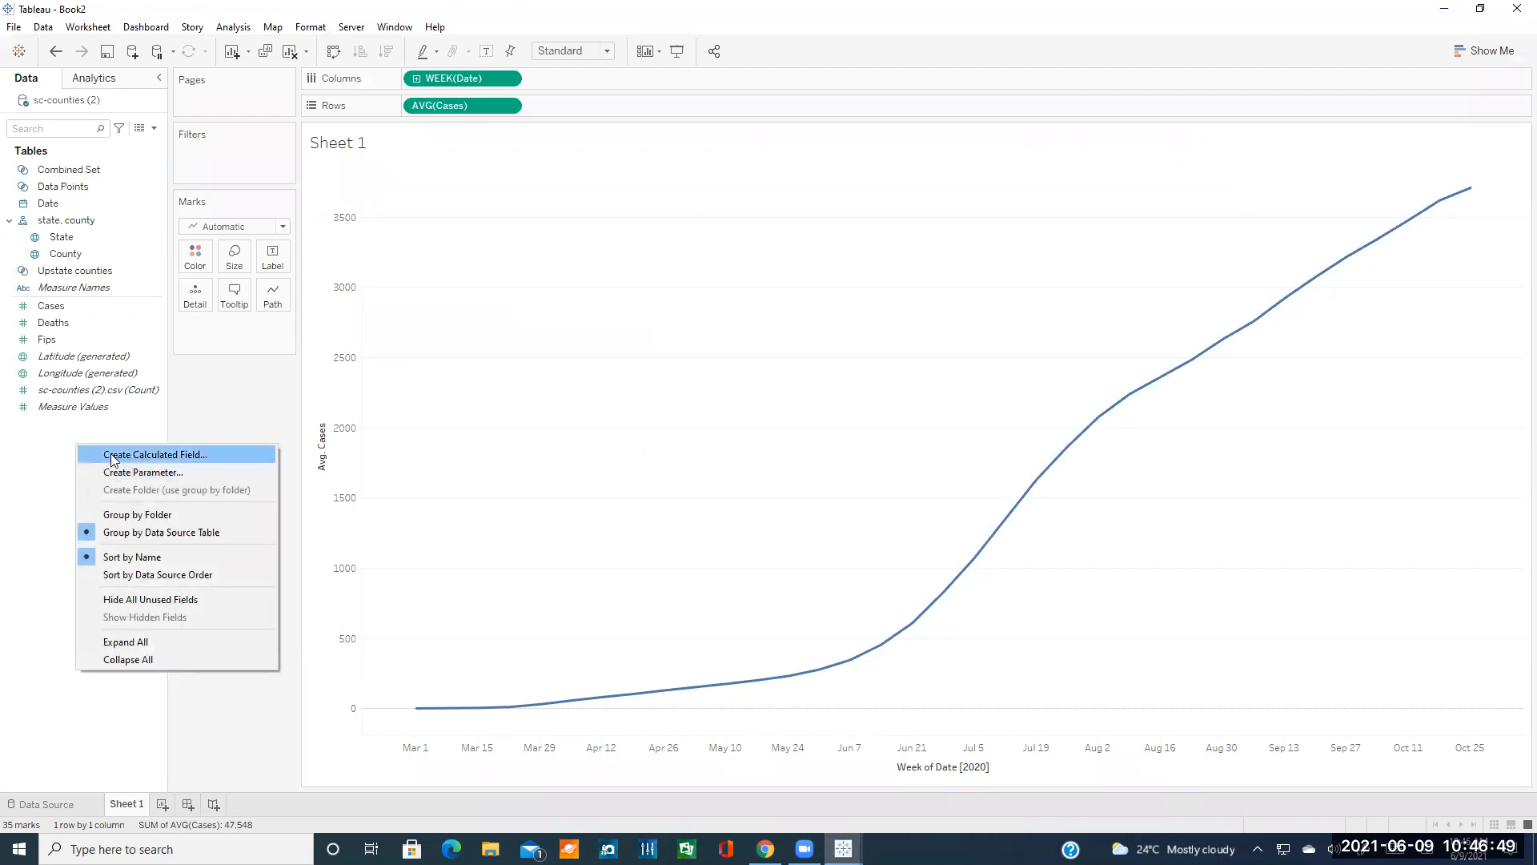
pyautogui.rightClick(52, 441)
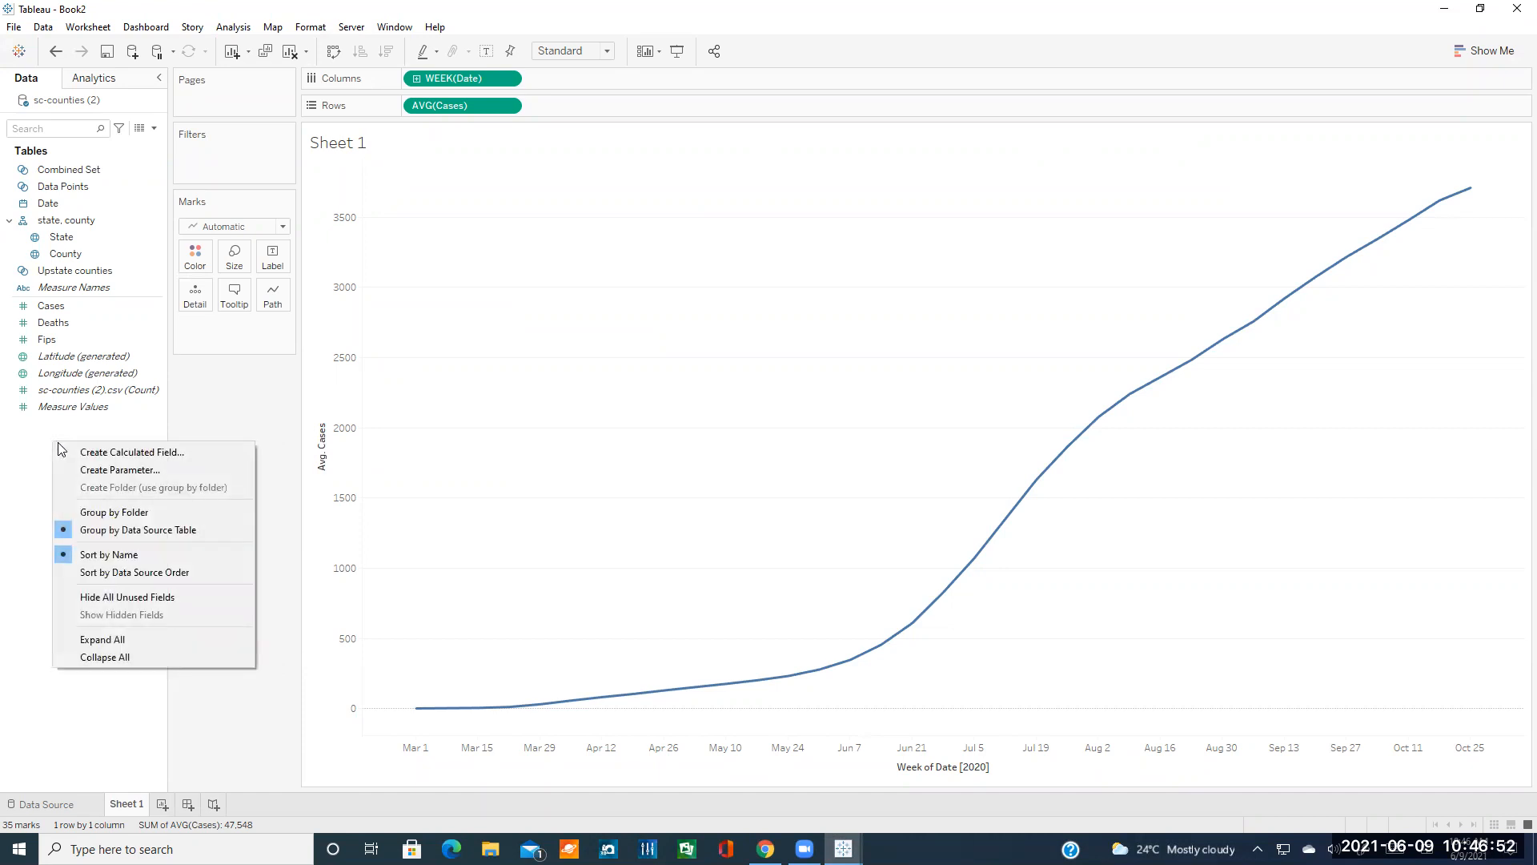
pyautogui.click(113, 453)
pyautogui.write('Weekly Date')
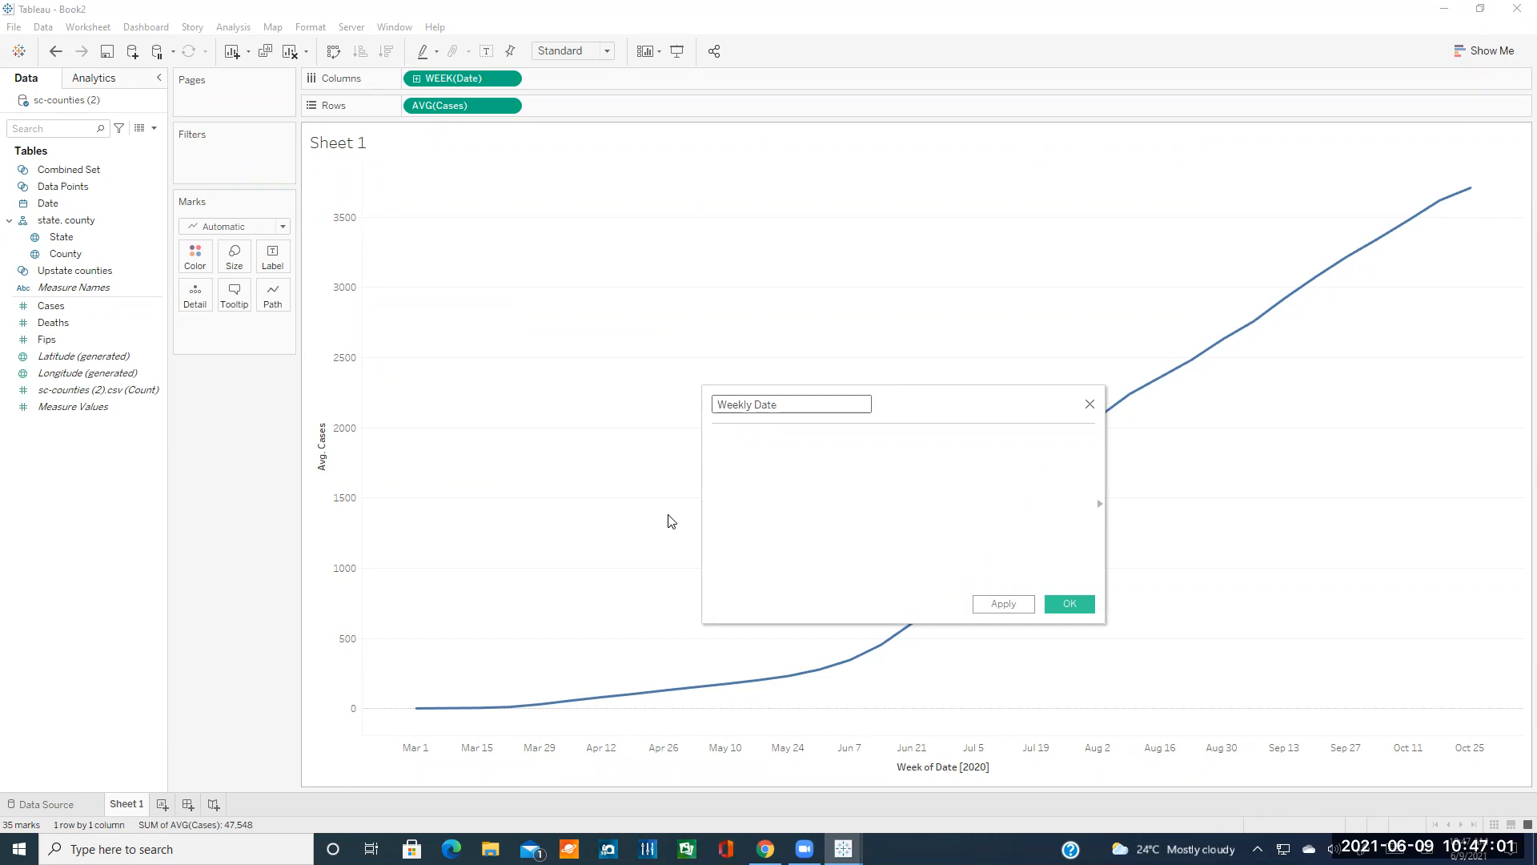
pyautogui.press('Tab')
pyautogui.hotkey('ctrl', 'v')
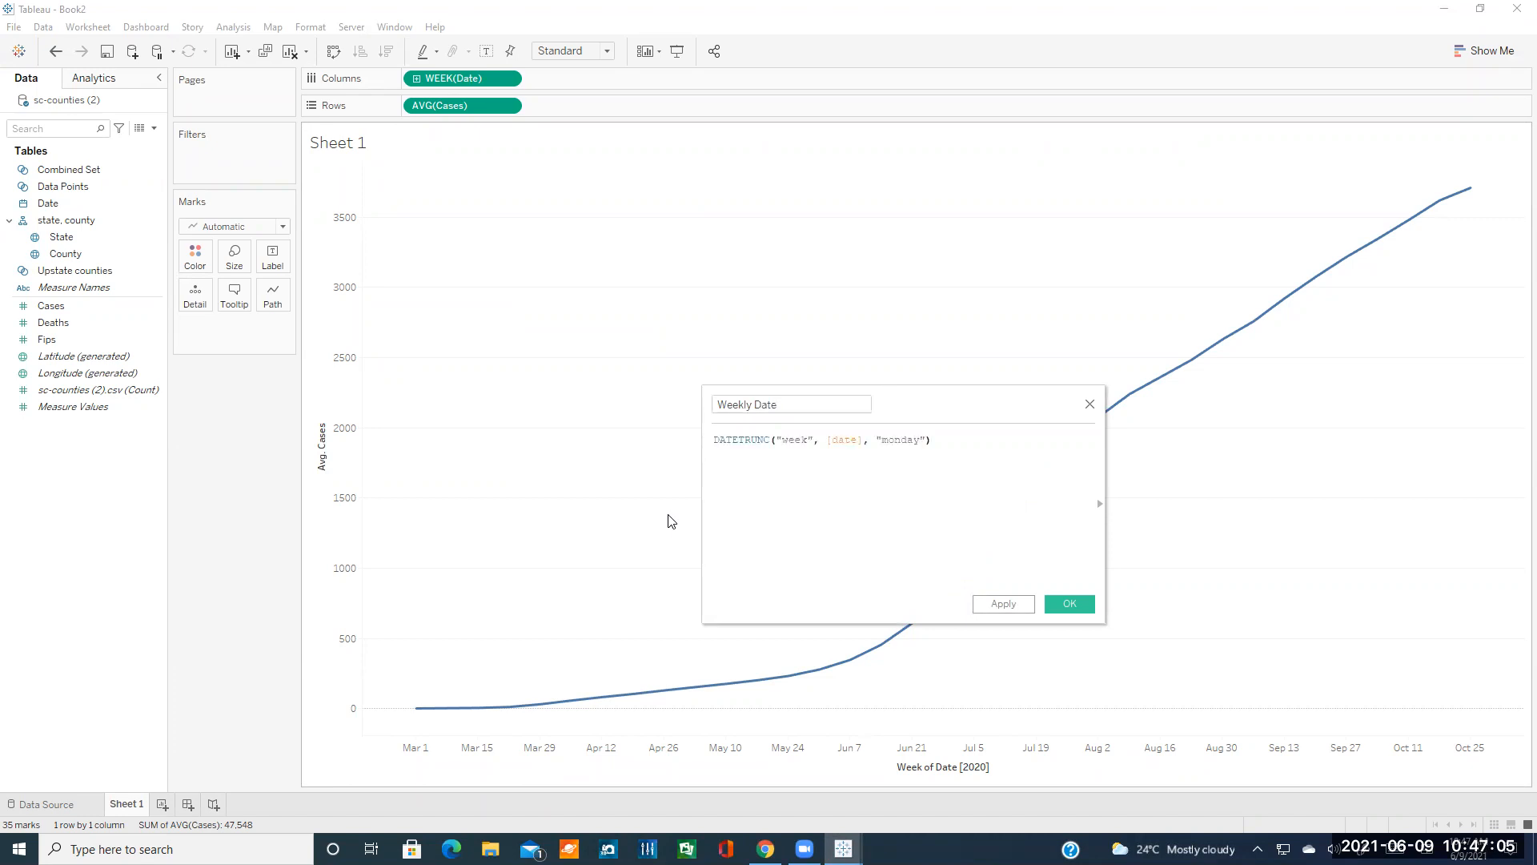
# - Examine each argument of the DATETRUNC formula and save the Weekly Date calculated field
pyautogui.click(741, 448)
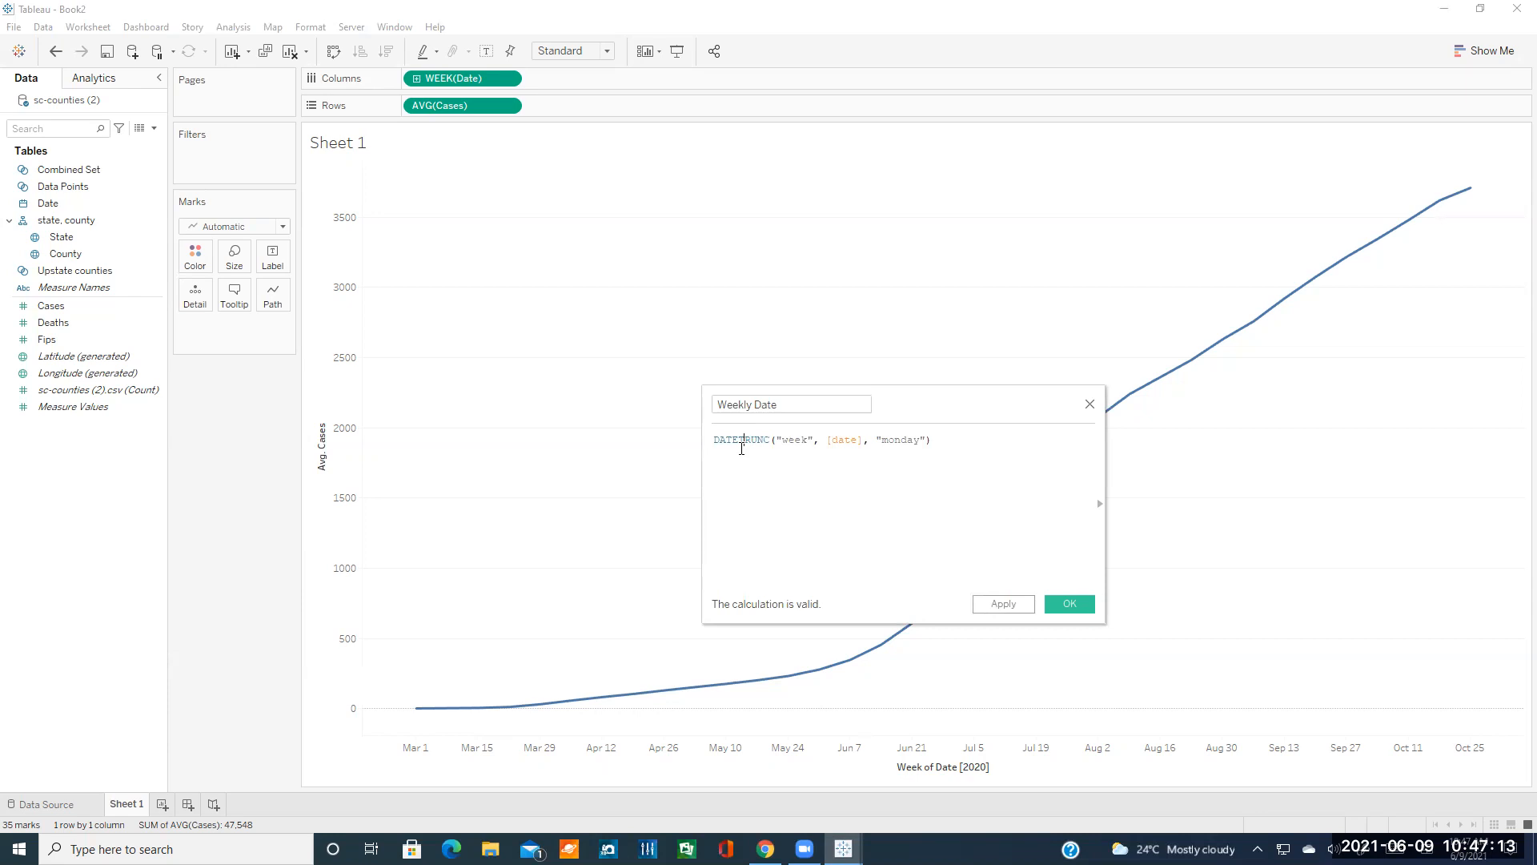
pyautogui.press('Right')
pyautogui.press('Right')
pyautogui.press('Right')
pyautogui.press('Right')
pyautogui.press('Right')
pyautogui.press('Right')
pyautogui.press('Right')
pyautogui.press('Right')
pyautogui.press('Right')
pyautogui.press('Right')
pyautogui.press('Right')
pyautogui.press('Right')
pyautogui.press('Right')
pyautogui.press('Right')
pyautogui.press('Right')
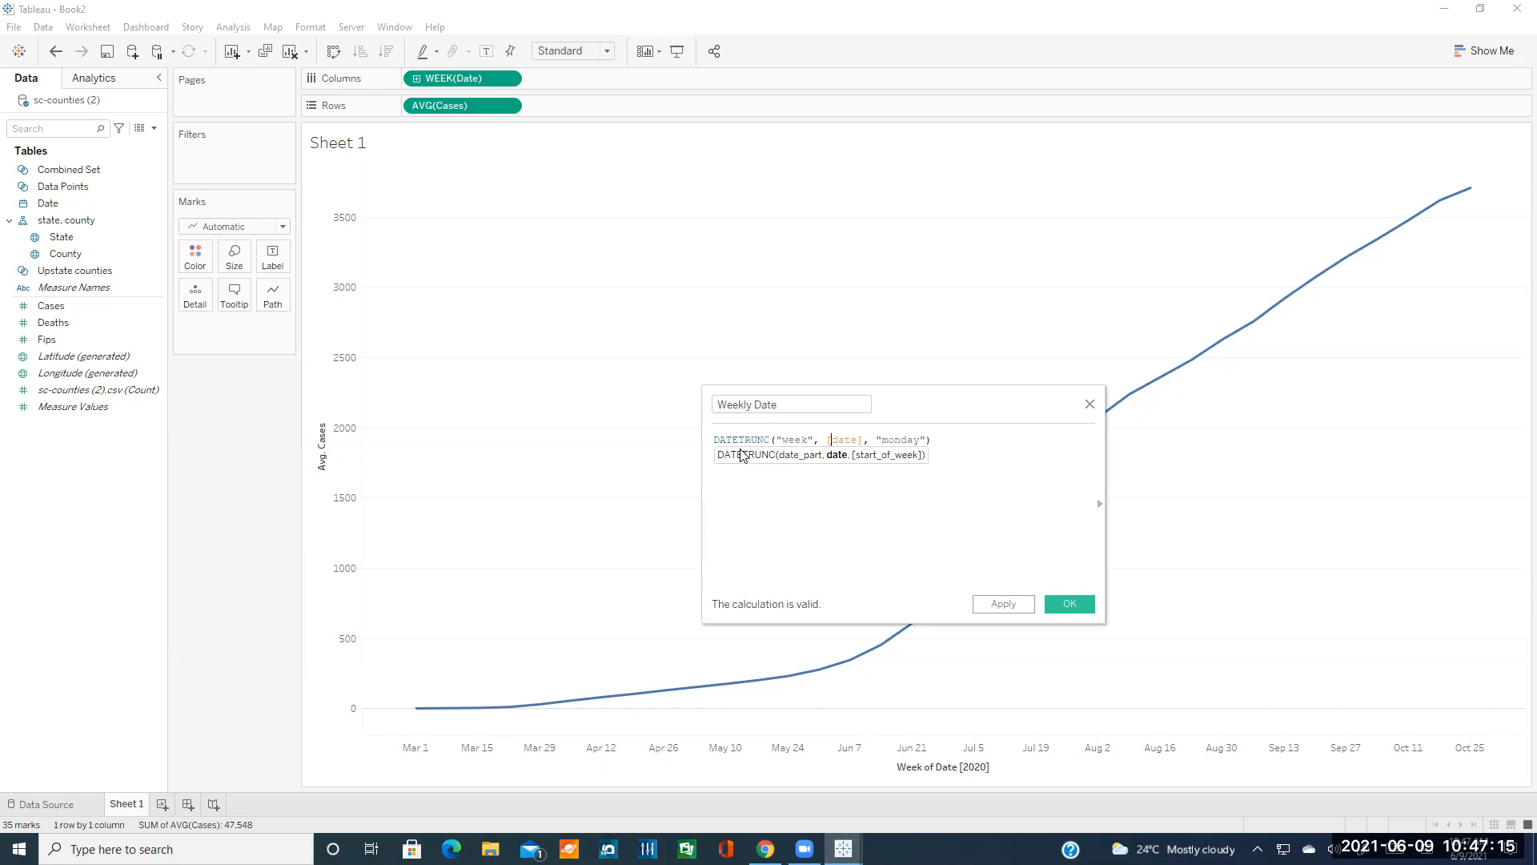
pyautogui.press('Right')
pyautogui.press('Right')
pyautogui.press('Right')
pyautogui.press('Right')
pyautogui.press('Right')
pyautogui.press('Right')
pyautogui.press('Right')
pyautogui.press('Right')
pyautogui.click(938, 443)
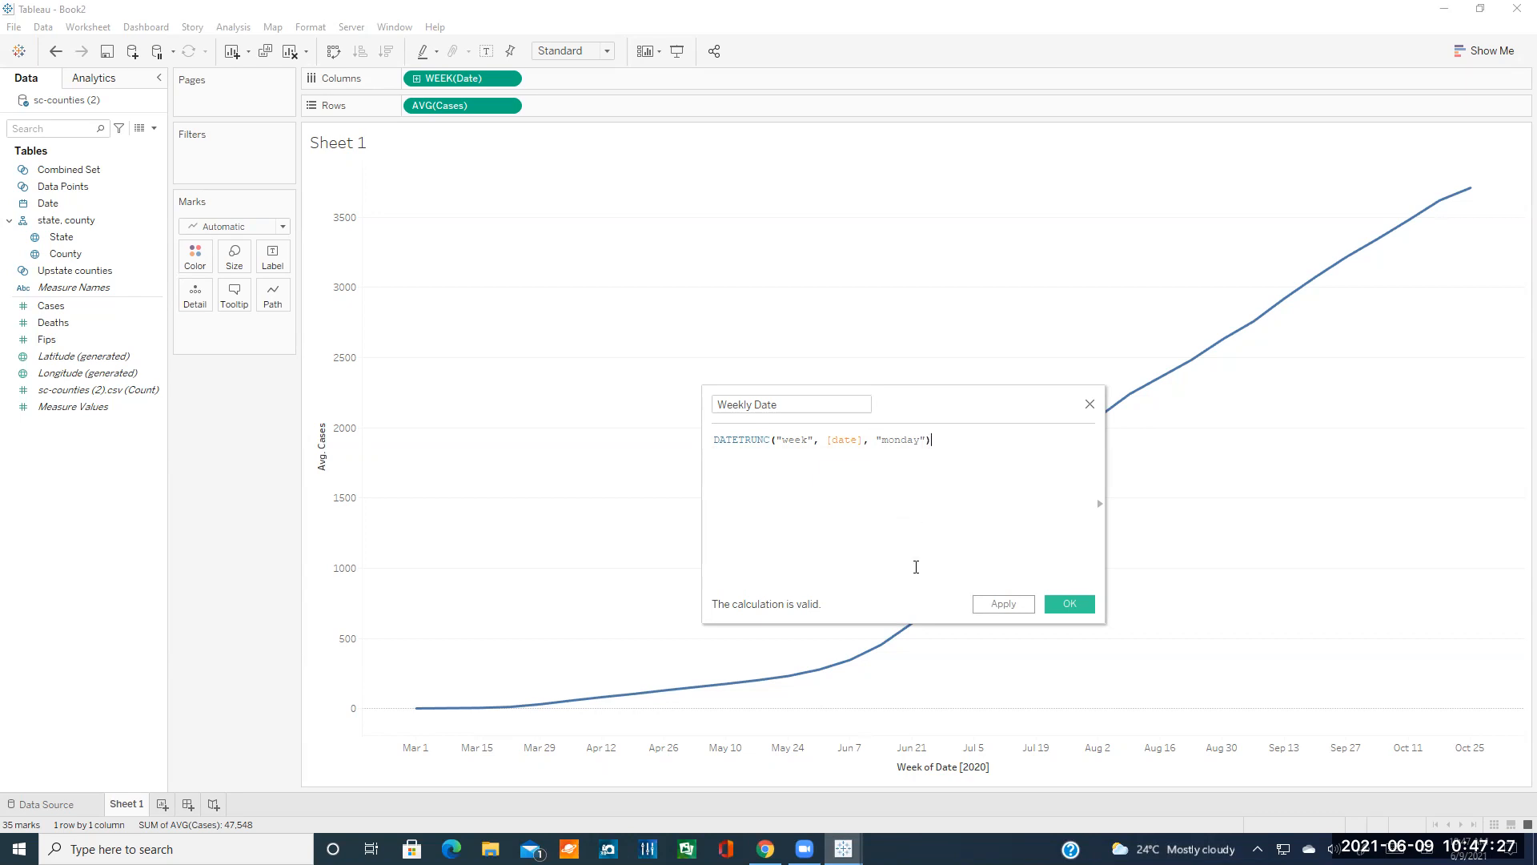
pyautogui.click(1071, 605)
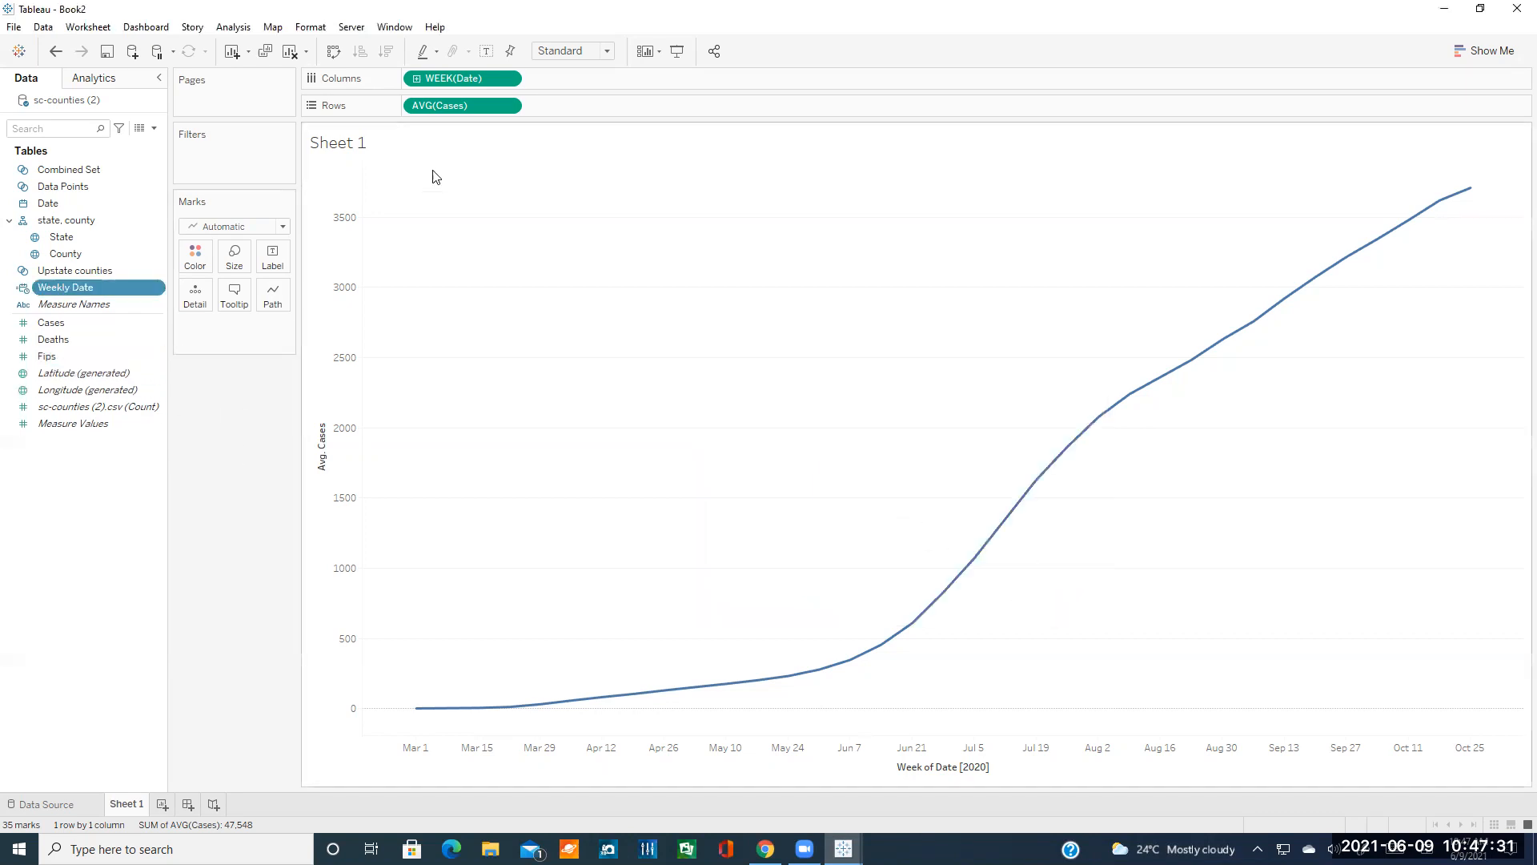
# - Replace WEEK(Date) on the columns with the Weekly Date field at the continuous Week Number level
pyautogui.click(508, 78)
pyautogui.click(480, 636)
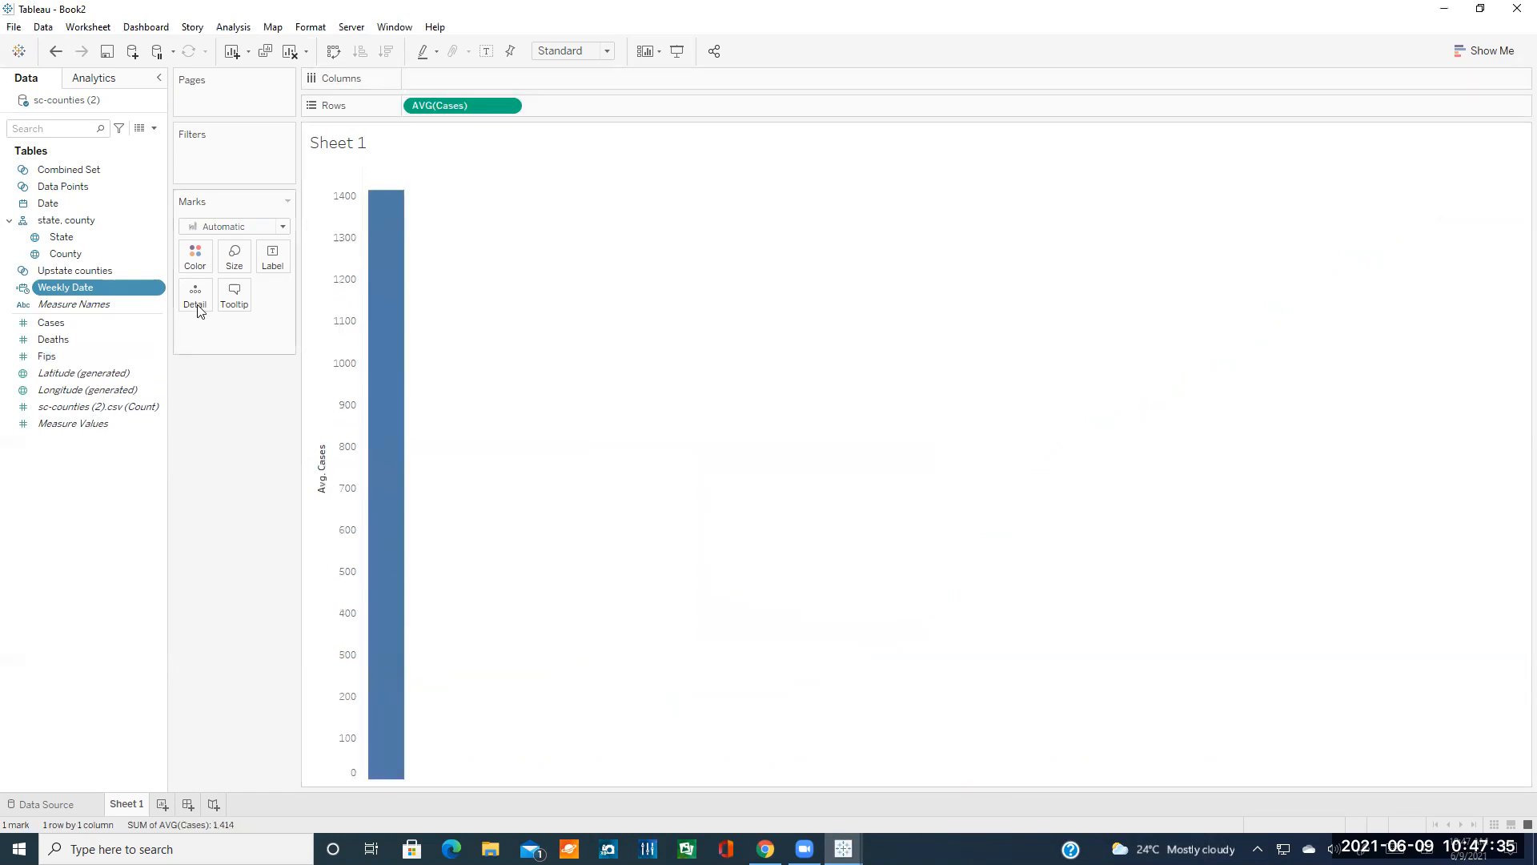
pyautogui.moveTo(120, 290); pyautogui.dragTo(488, 84)
pyautogui.click(507, 78)
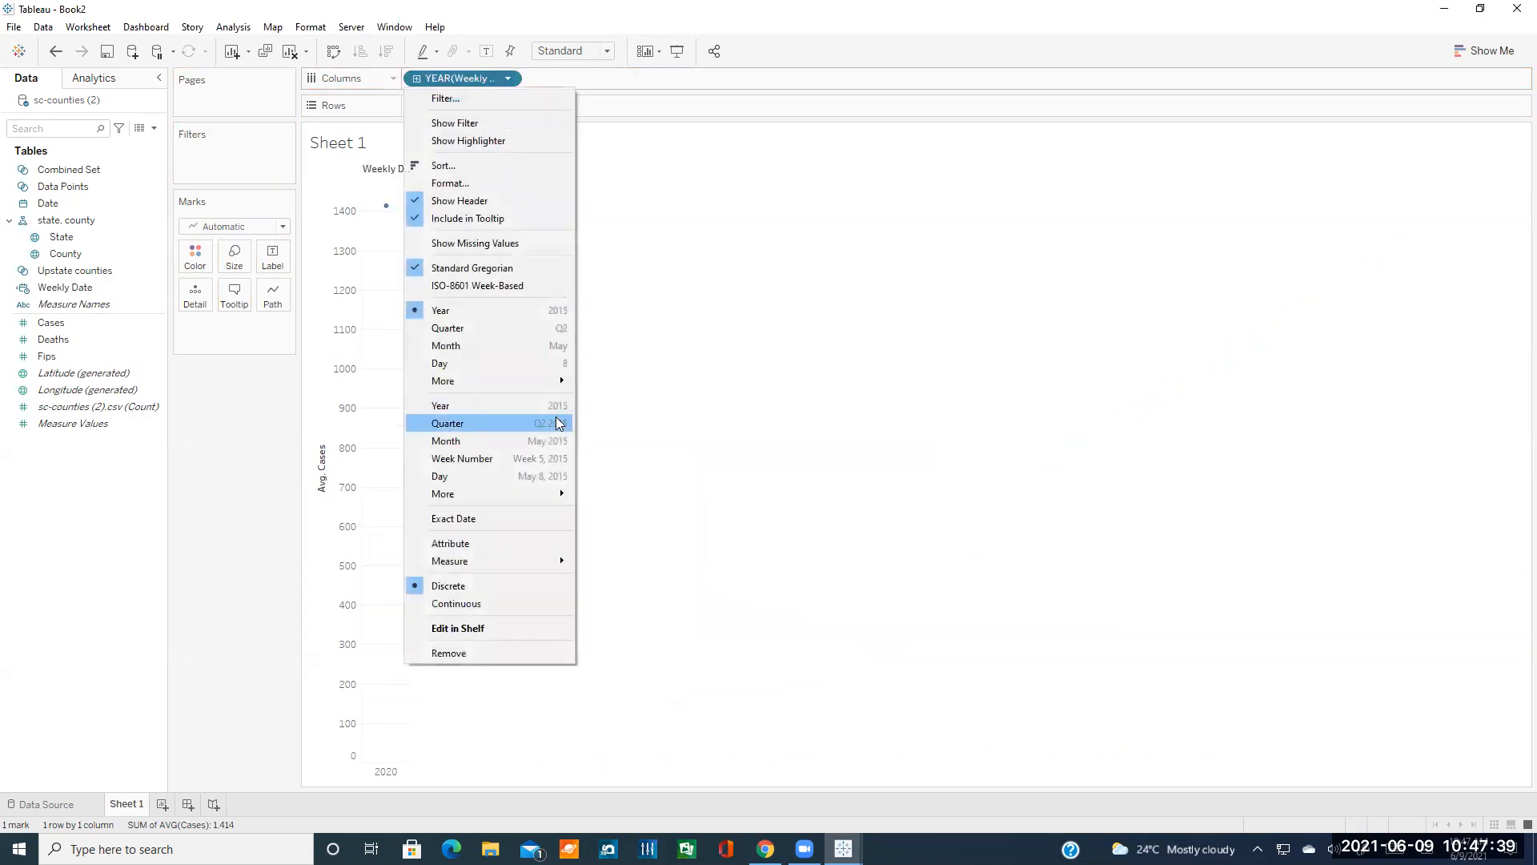
pyautogui.click(493, 461)
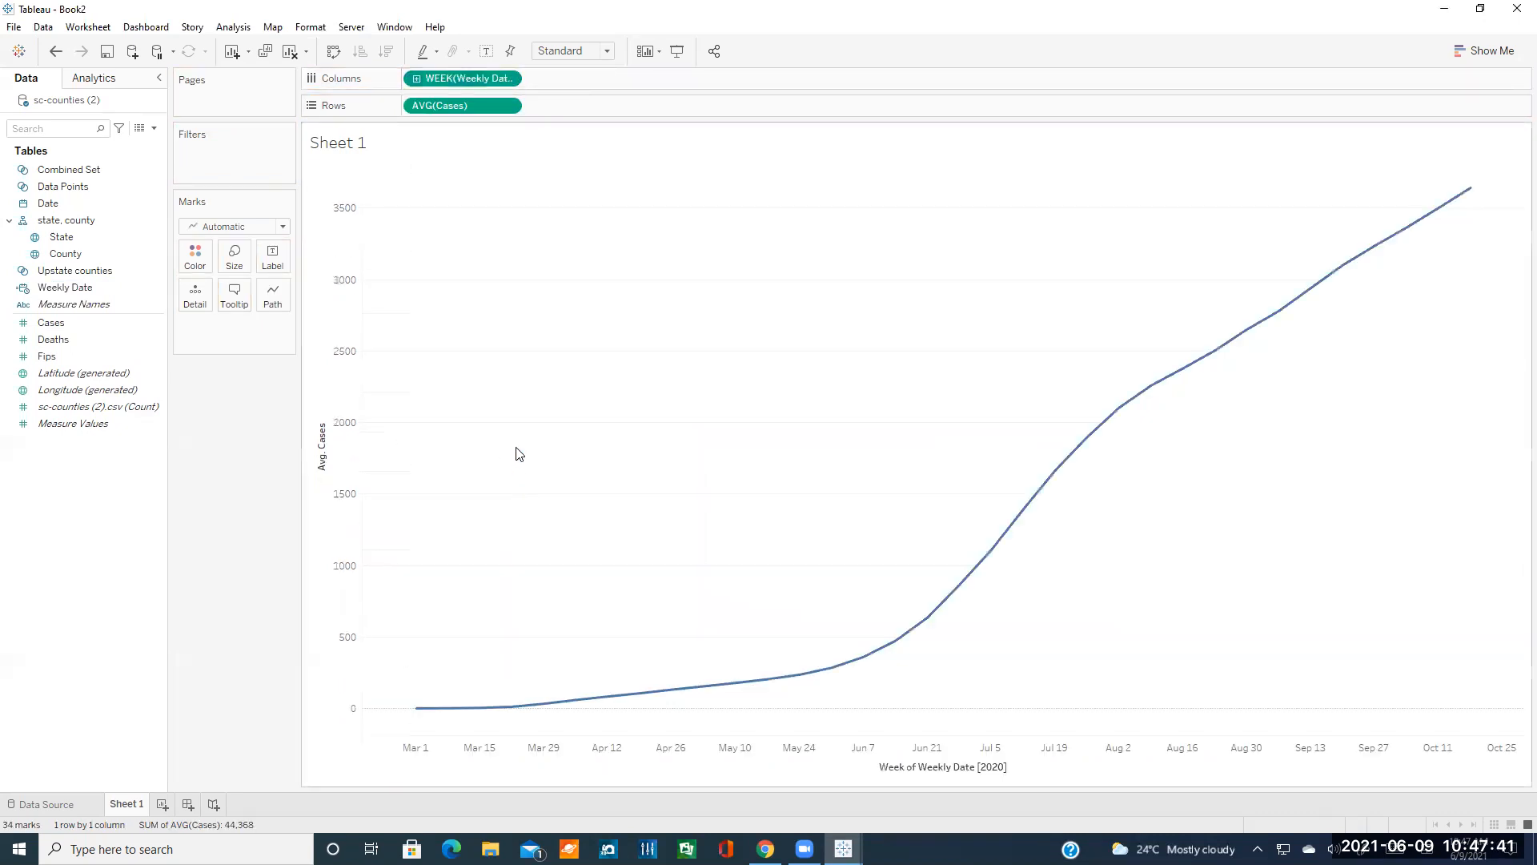
# - Set the Weekly Date field on the columns to the continuous Day level
pyautogui.click(509, 78)
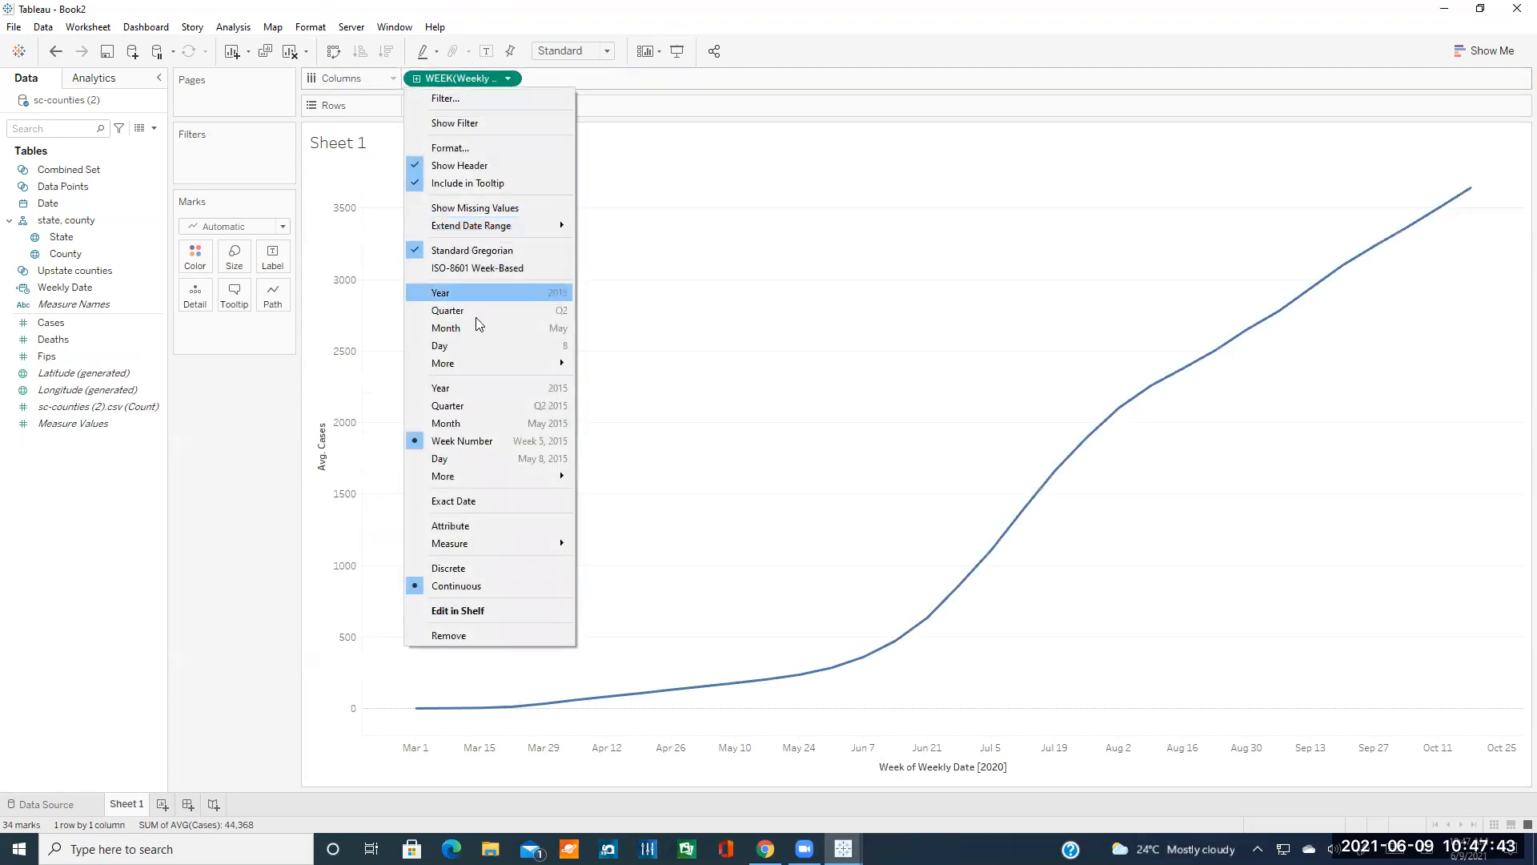
pyautogui.click(471, 466)
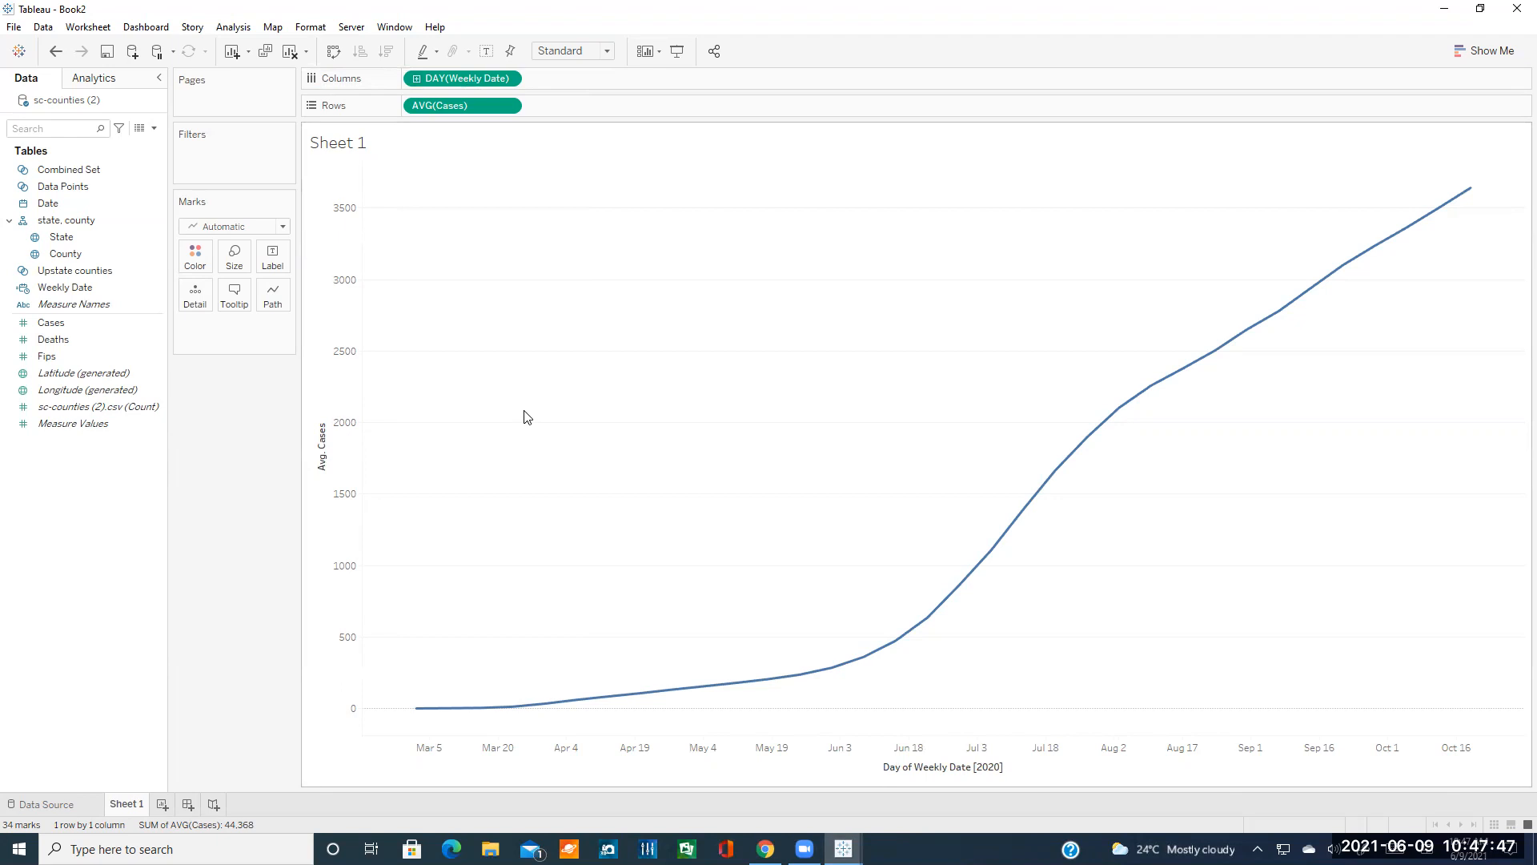
# - Switch to the workshop page in Chrome, copy the Biweekly IF DATEDIFF formula through END, and return to Book2 in Tableau
pyautogui.click(765, 848)
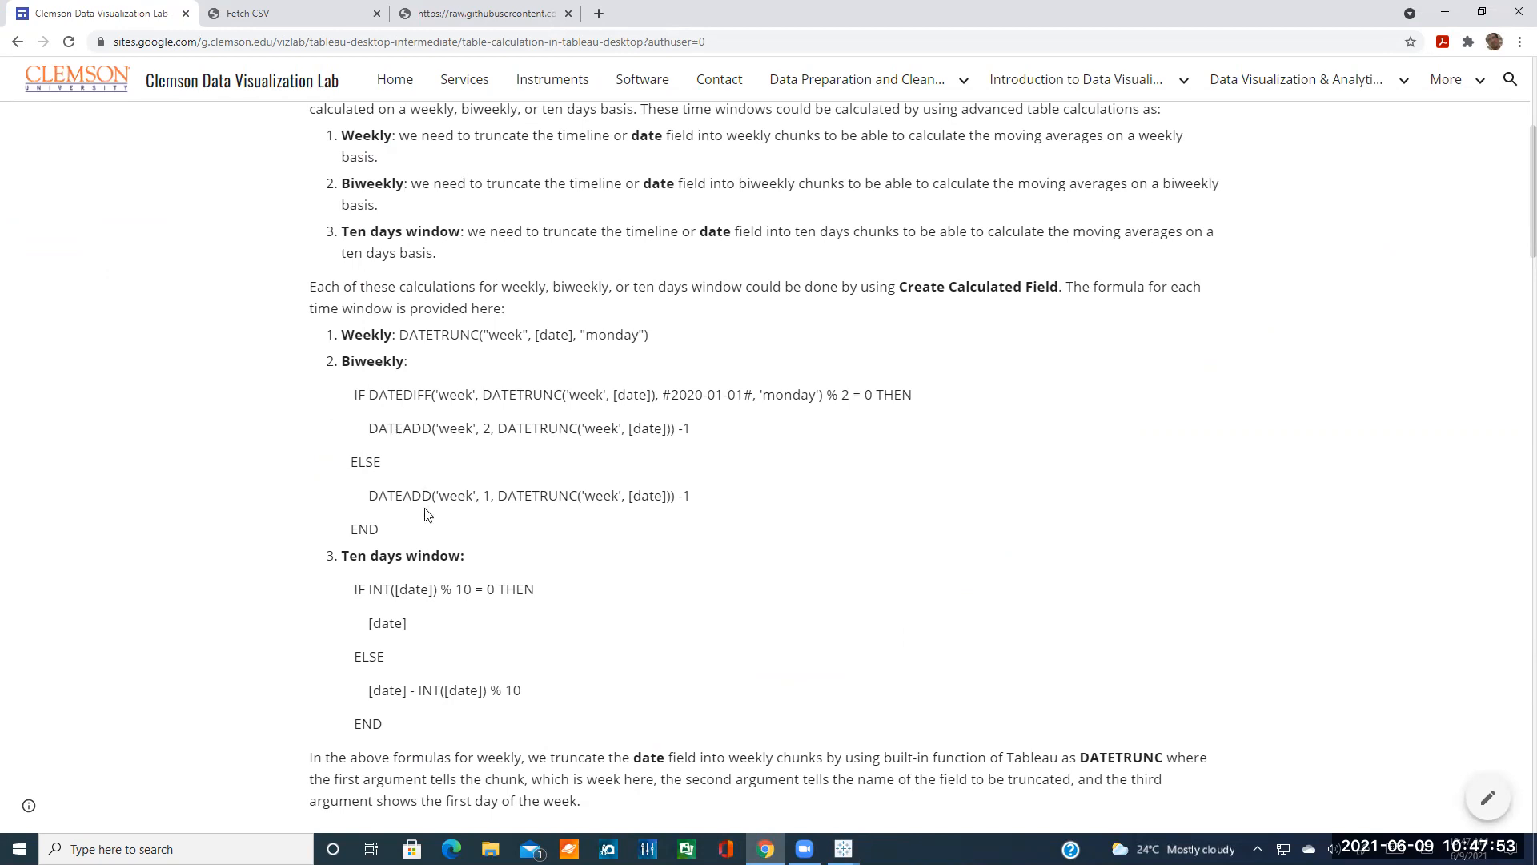
pyautogui.moveTo(381, 535); pyautogui.dragTo(322, 395)
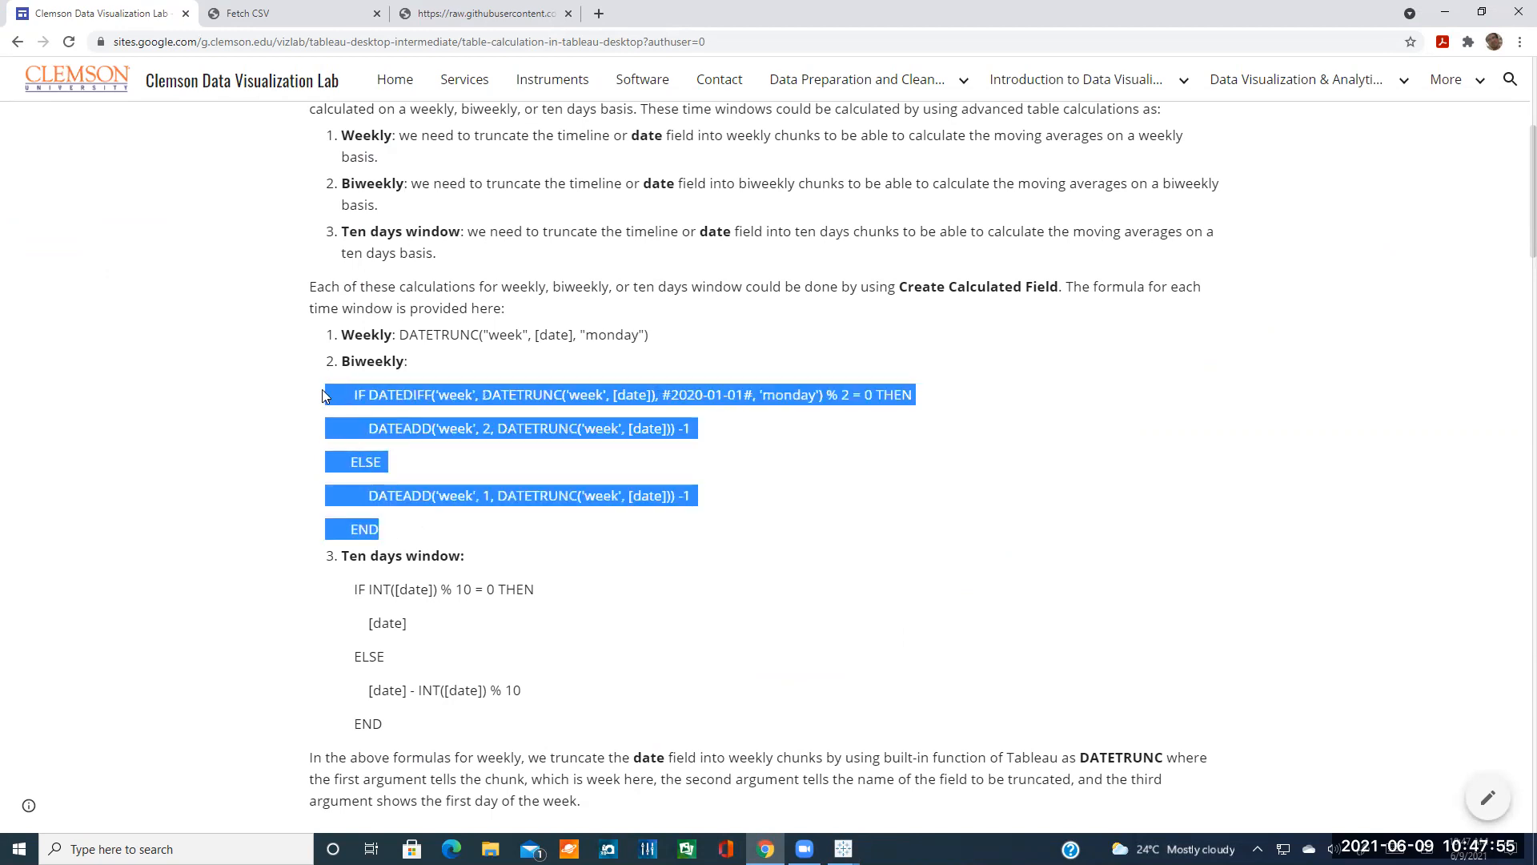
pyautogui.click(466, 481)
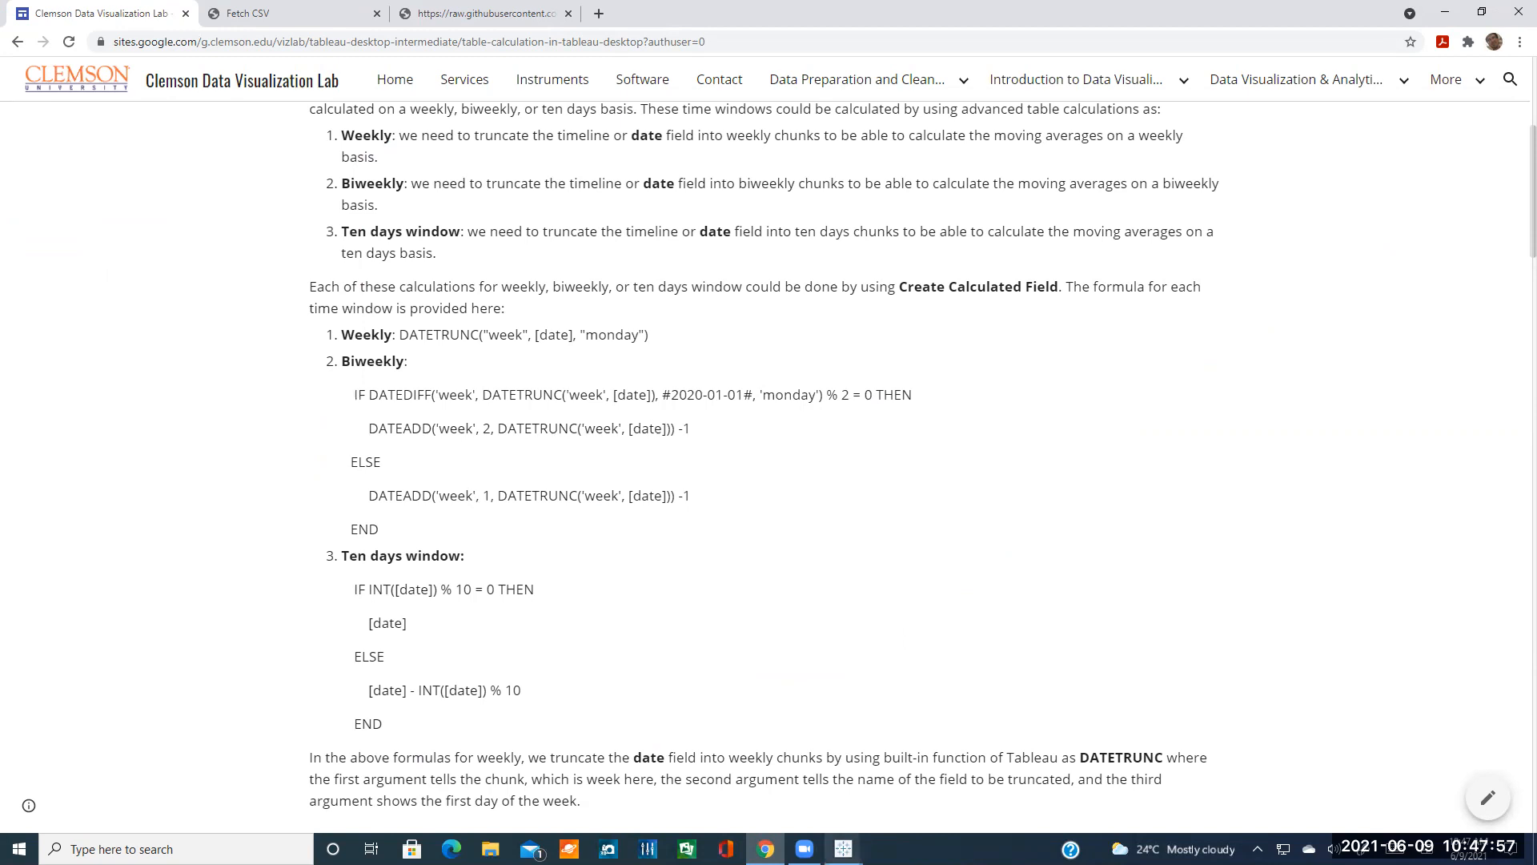
pyautogui.moveTo(843, 849)
pyautogui.click(928, 788)
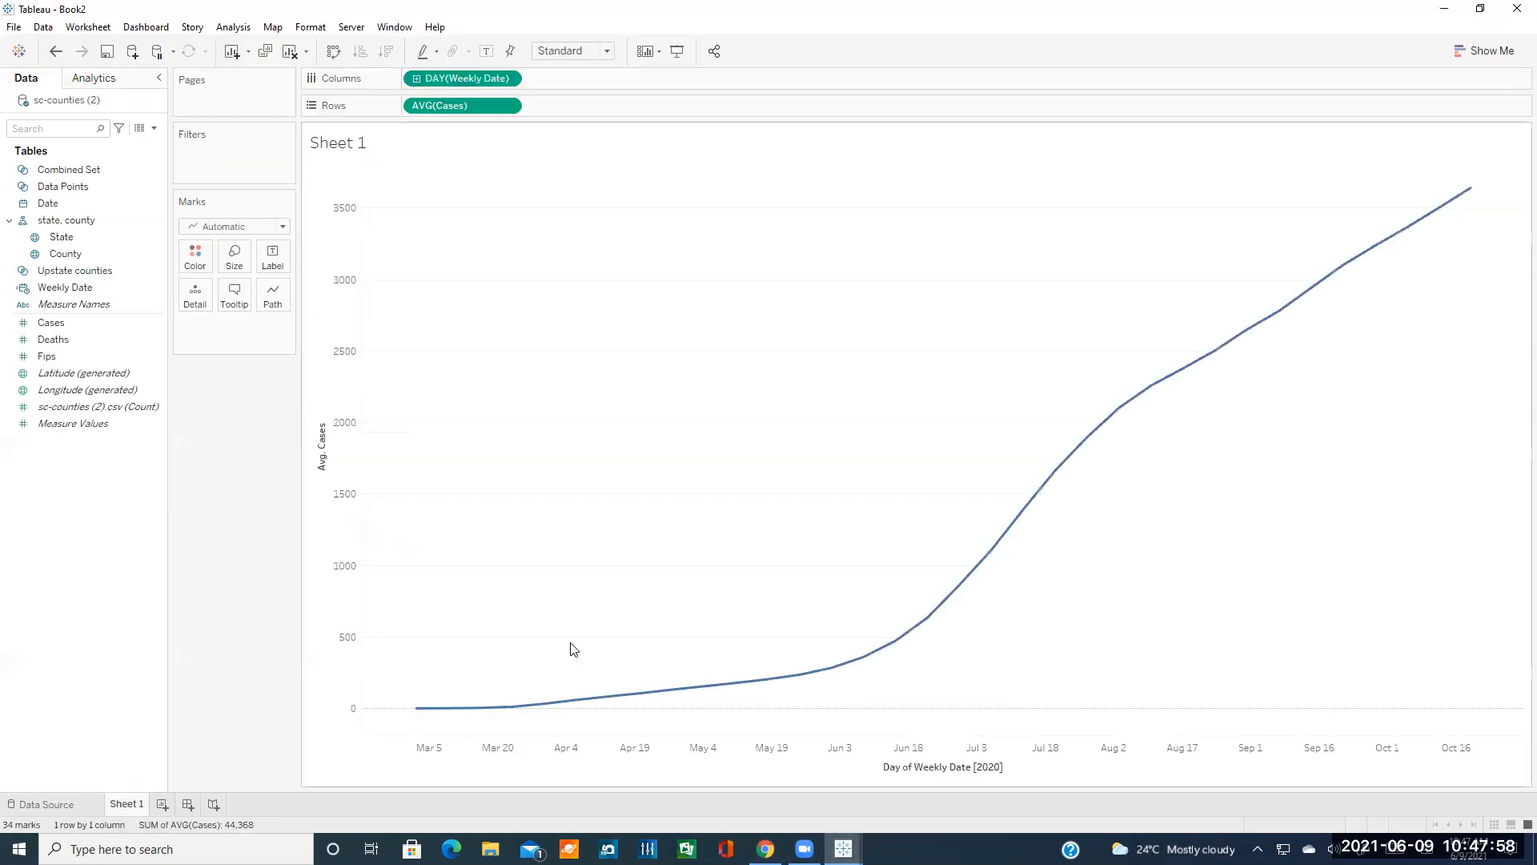
# - Create a calculated field named Biweekly Date with the copied IF DATEDIFF … ELSE … END formula
pyautogui.rightClick(88, 472)
pyautogui.click(126, 483)
pyautogui.write('Biweekly Date')
pyautogui.press('Tab')
pyautogui.hotkey('ctrl', 'v')
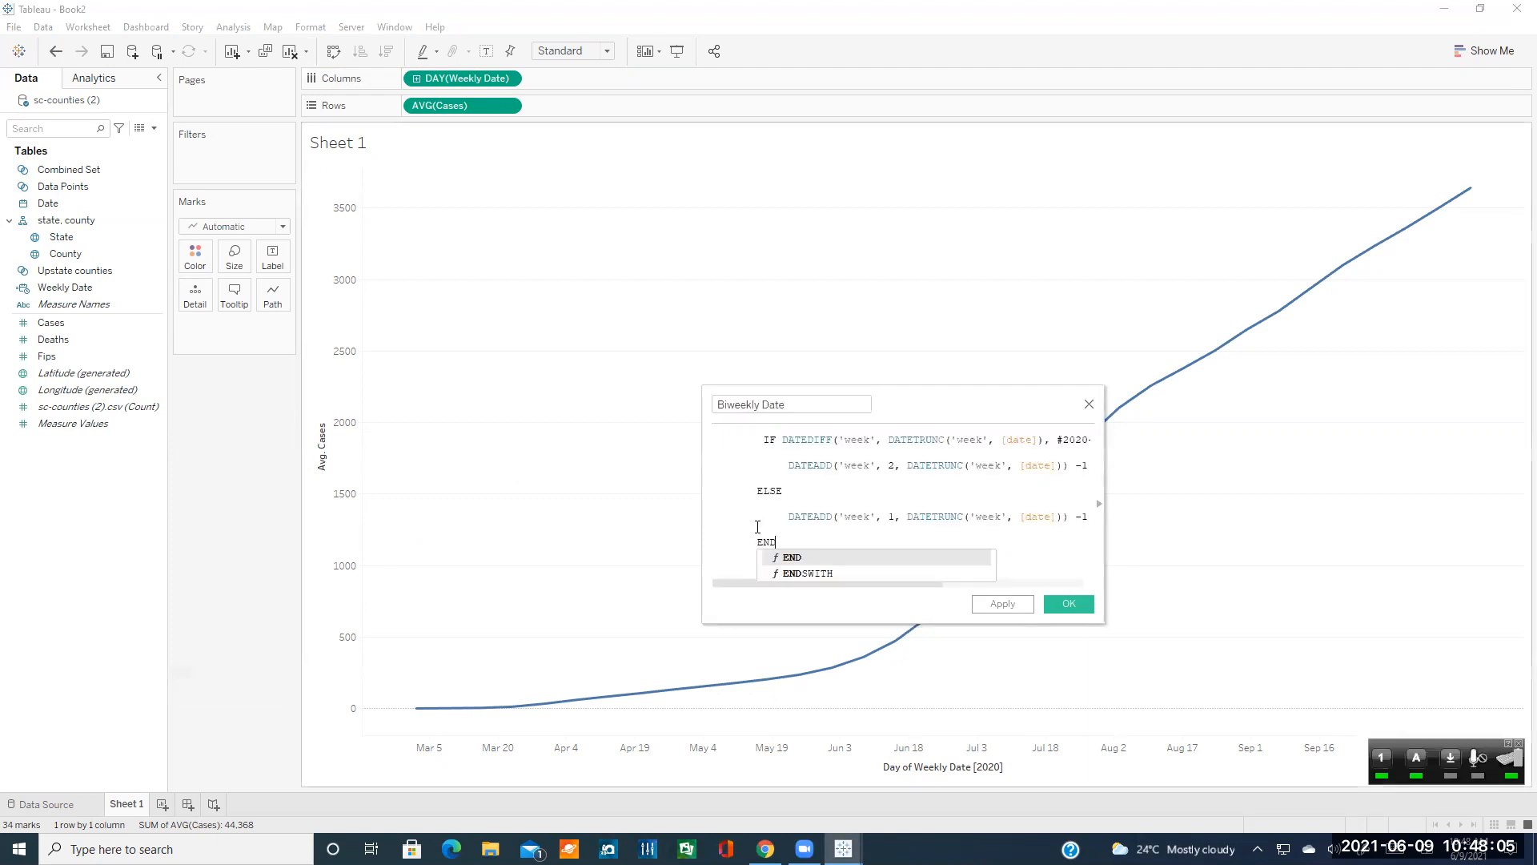
pyautogui.click(823, 498)
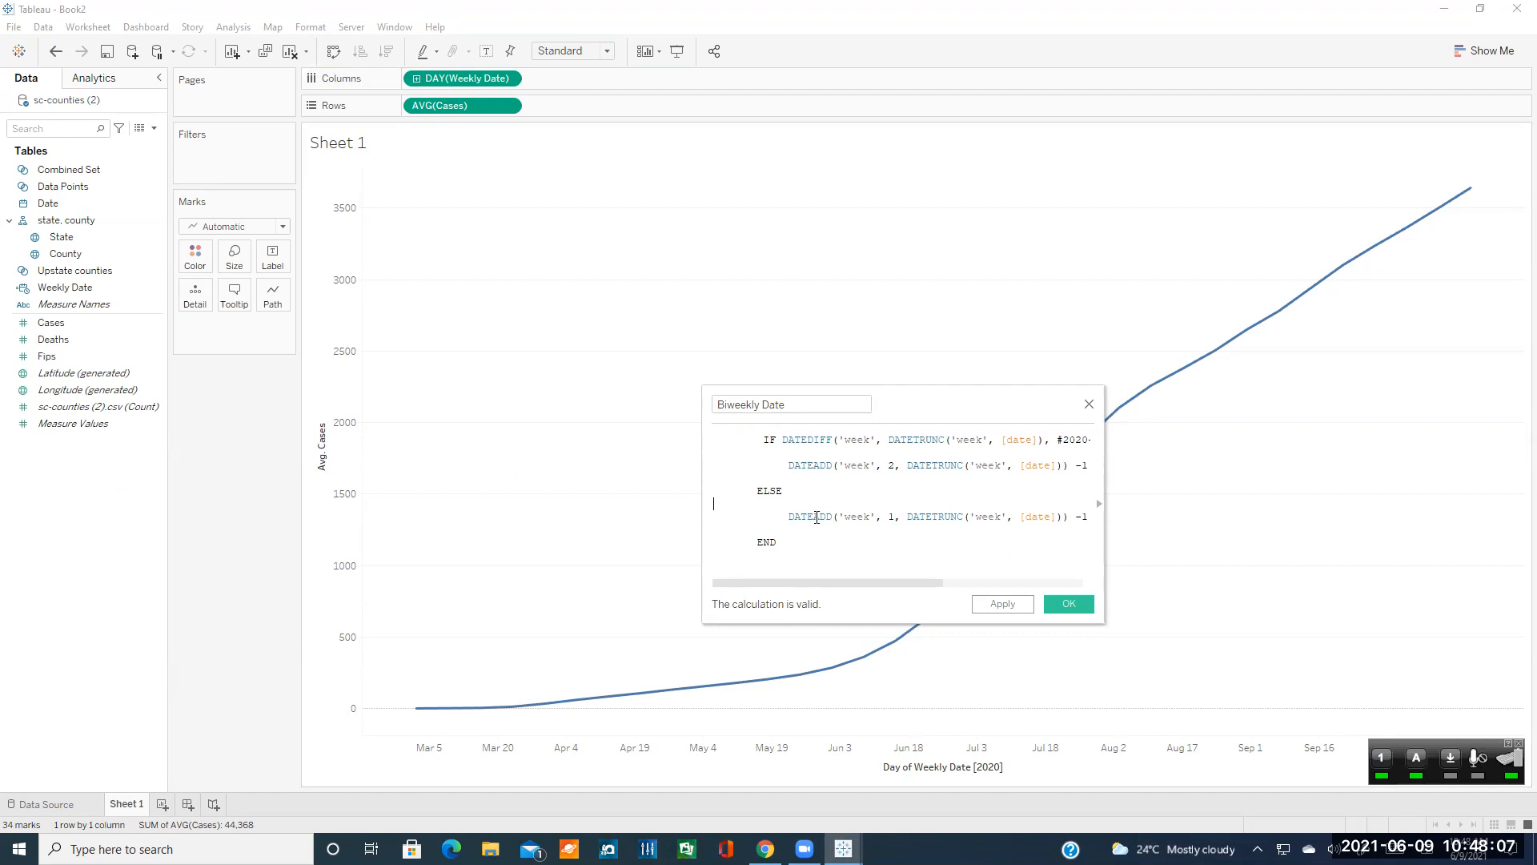
# - Review the full width of the Biweekly Date formula and save the calculated field
pyautogui.moveTo(874, 591)
pyautogui.mouseDown()
pyautogui.moveTo(930, 591)
pyautogui.moveTo(865, 590)
pyautogui.mouseUp()
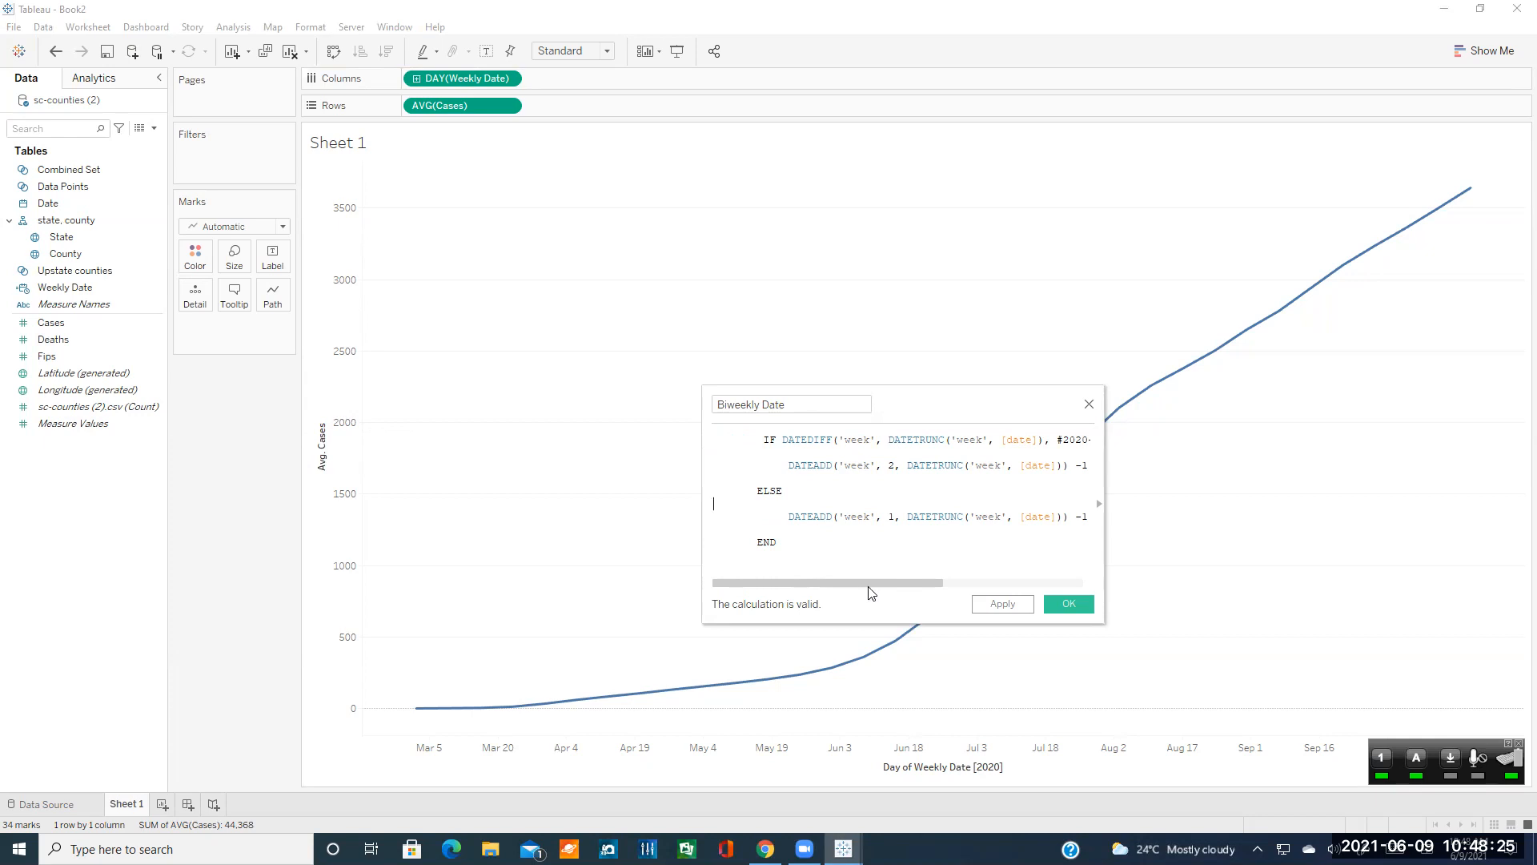
pyautogui.moveTo(890, 578); pyautogui.dragTo(1029, 575)
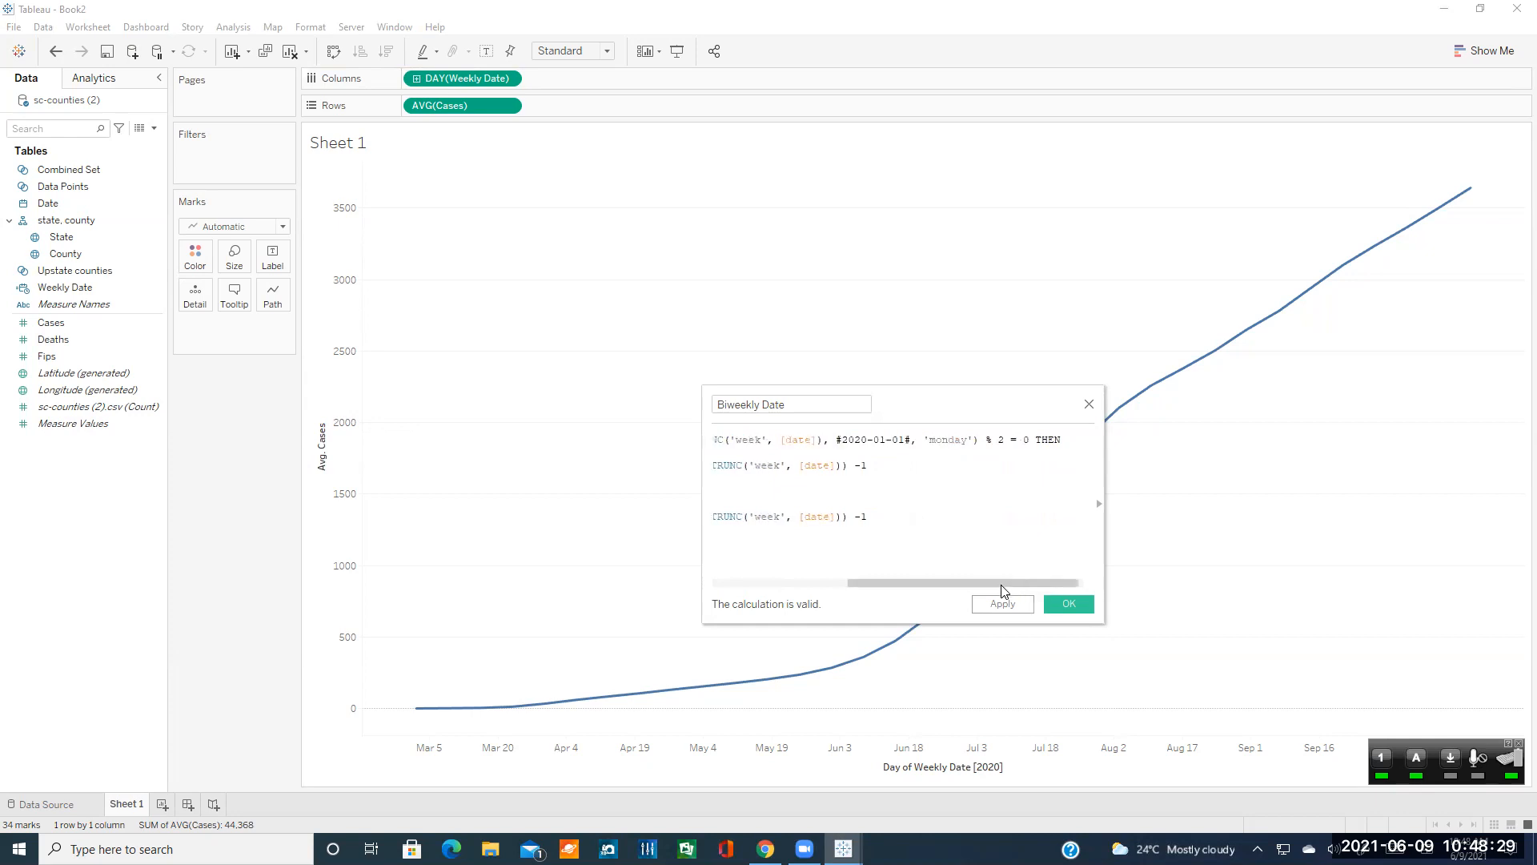
pyautogui.moveTo(929, 584); pyautogui.dragTo(789, 585)
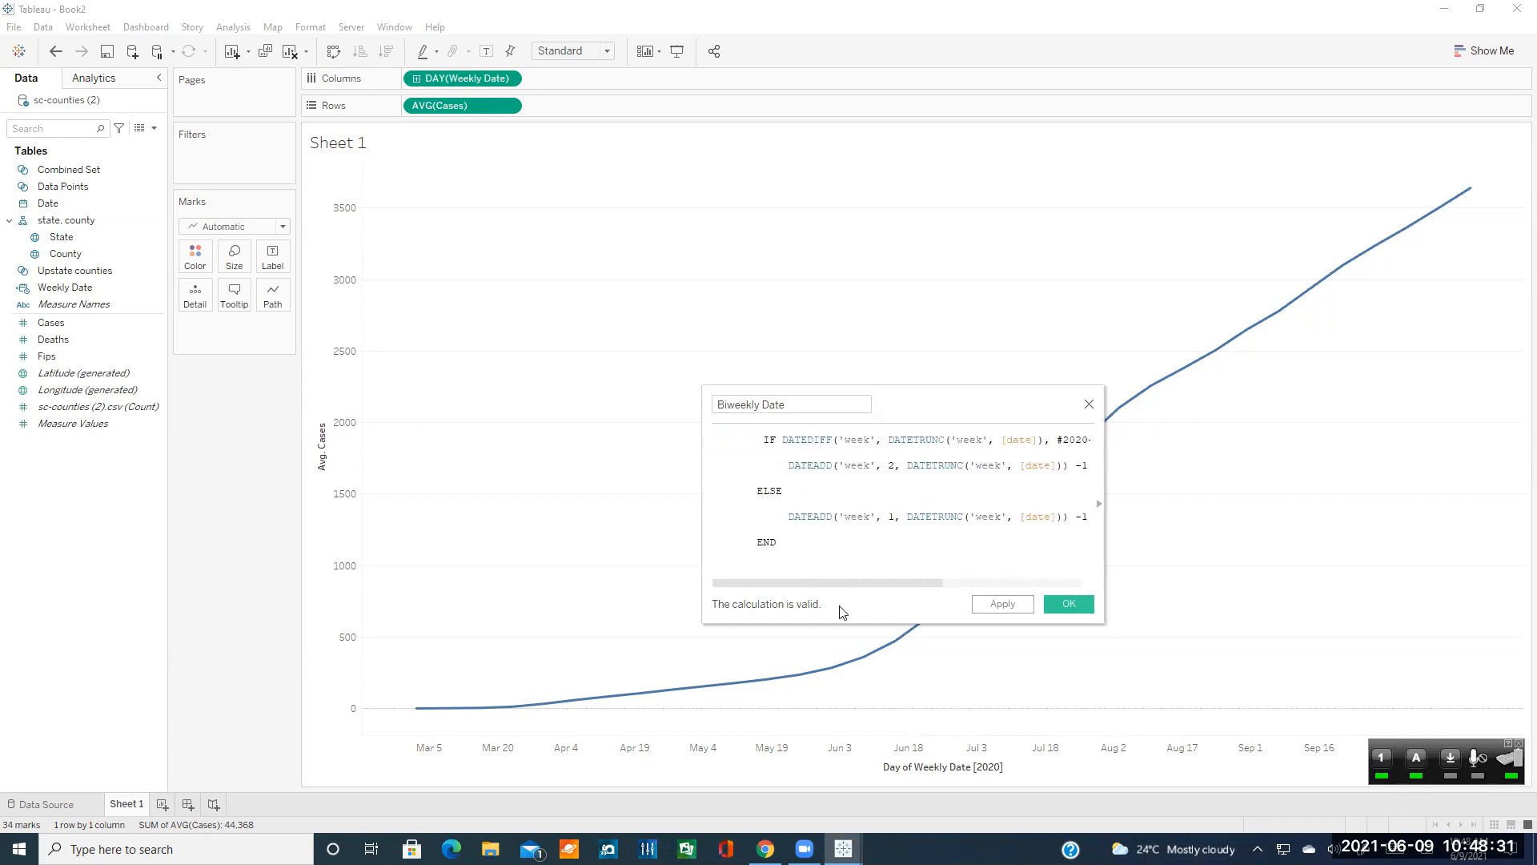
pyautogui.click(1067, 603)
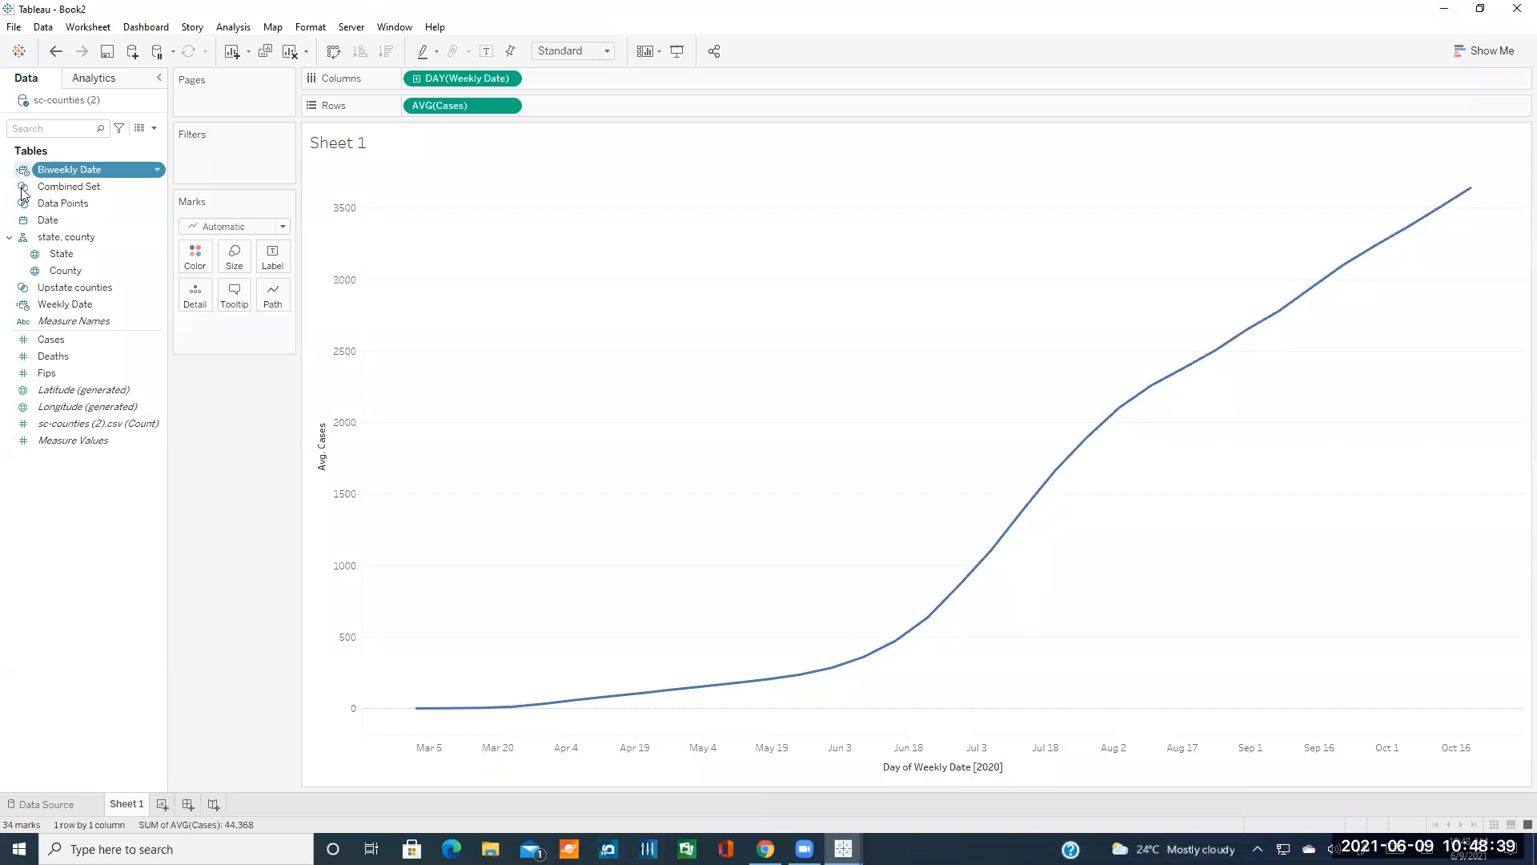
# - Change the data type of the Weekly Date and Biweekly Date fields to Date
pyautogui.click(22, 309)
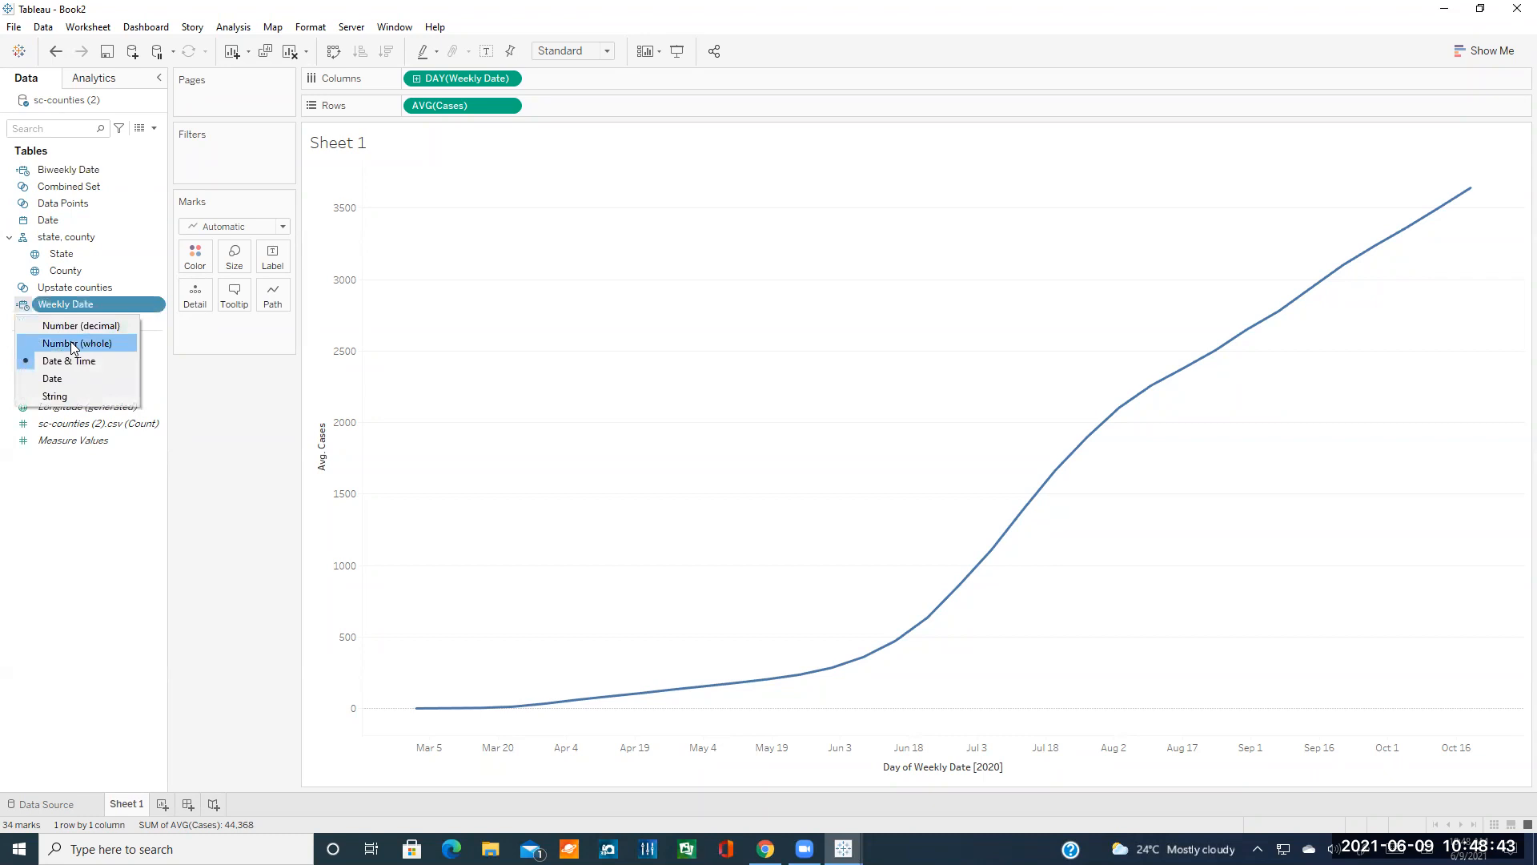
pyautogui.click(53, 381)
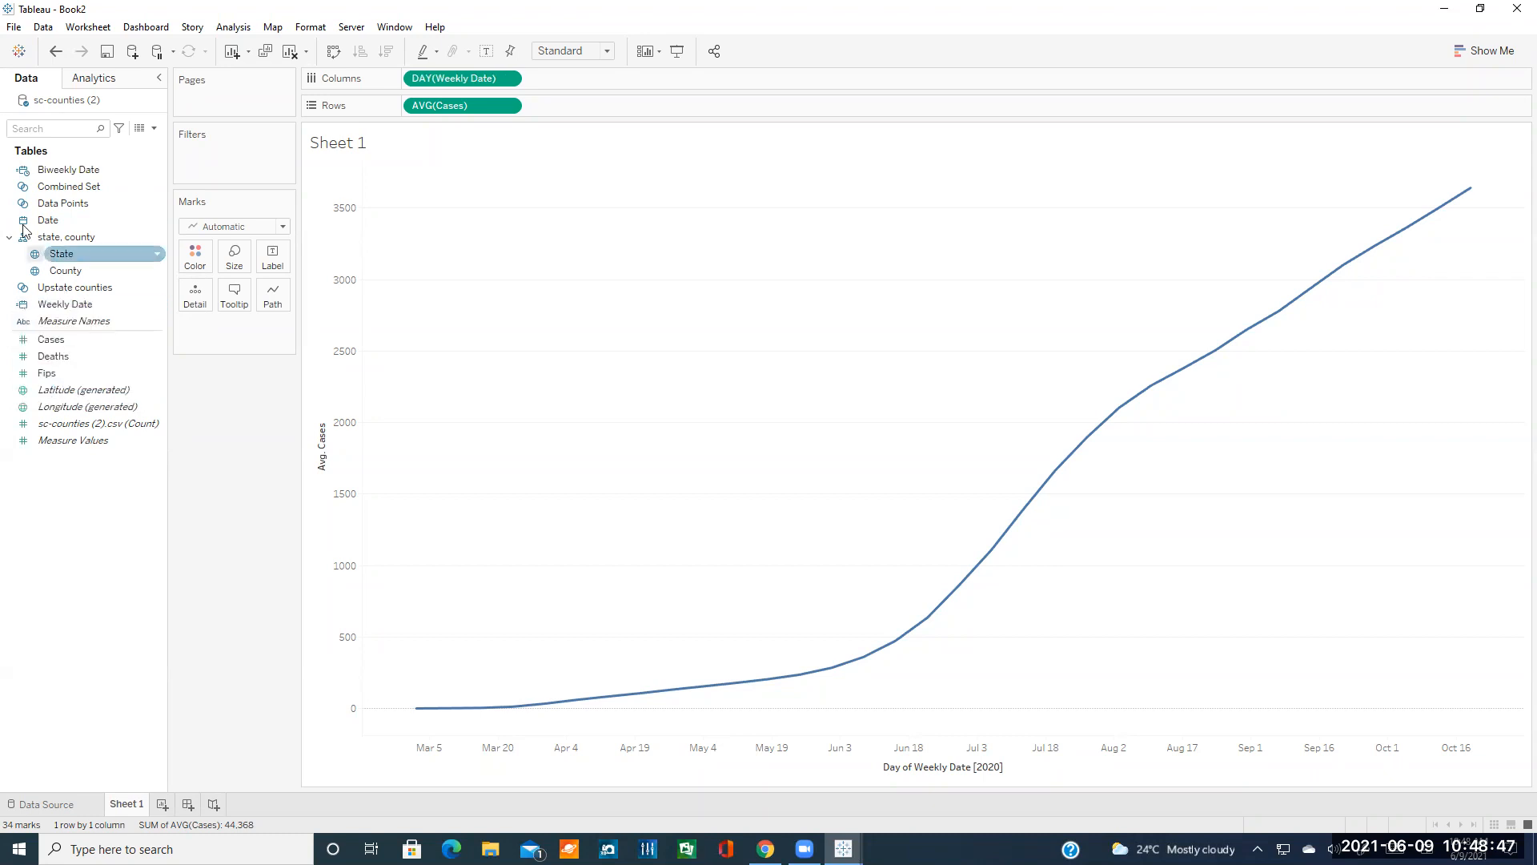
pyautogui.click(22, 170)
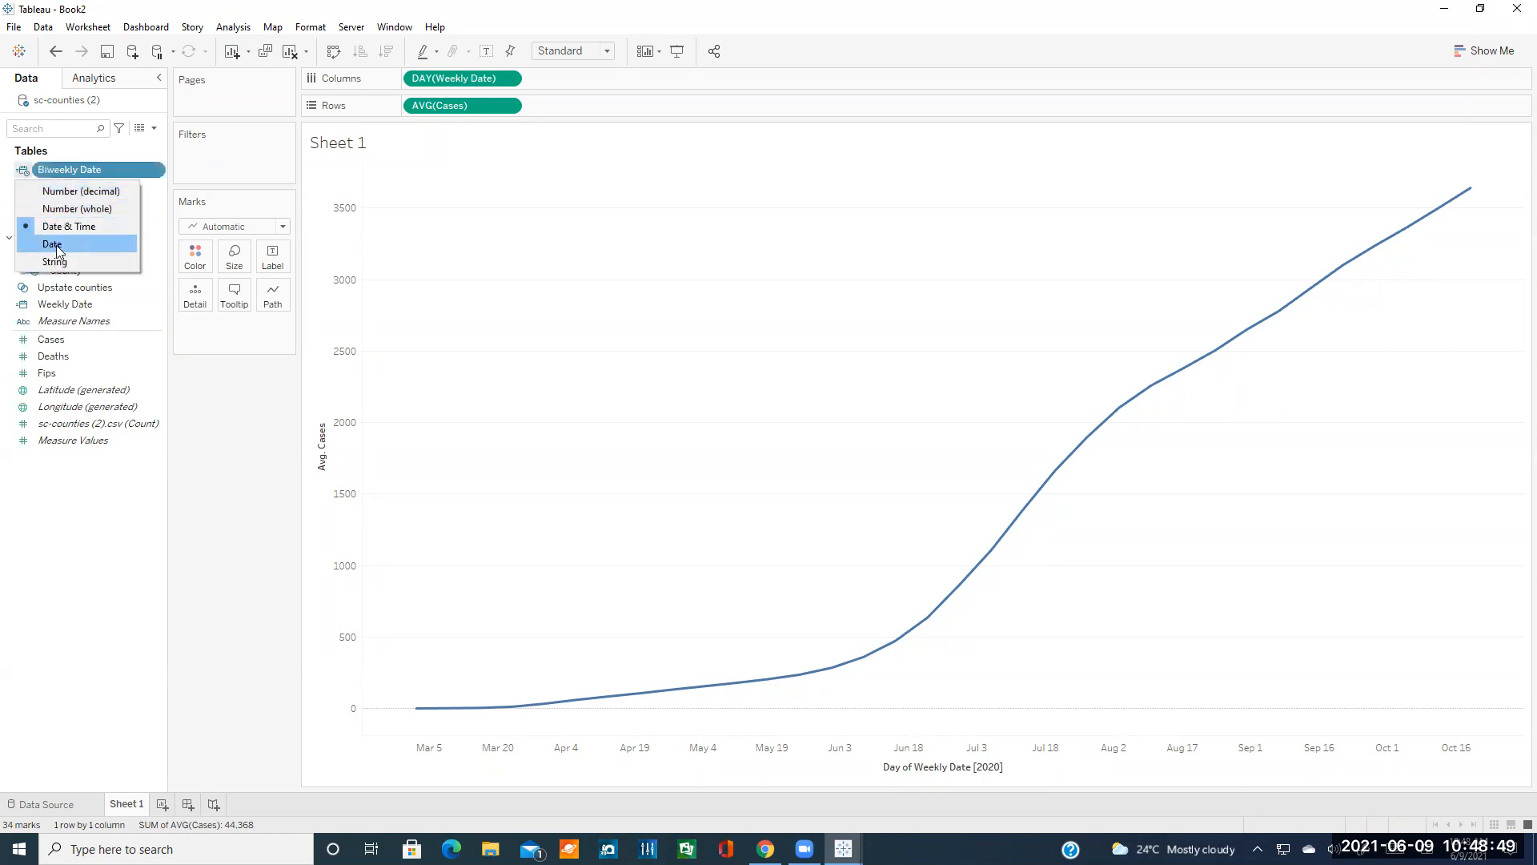
pyautogui.click(56, 247)
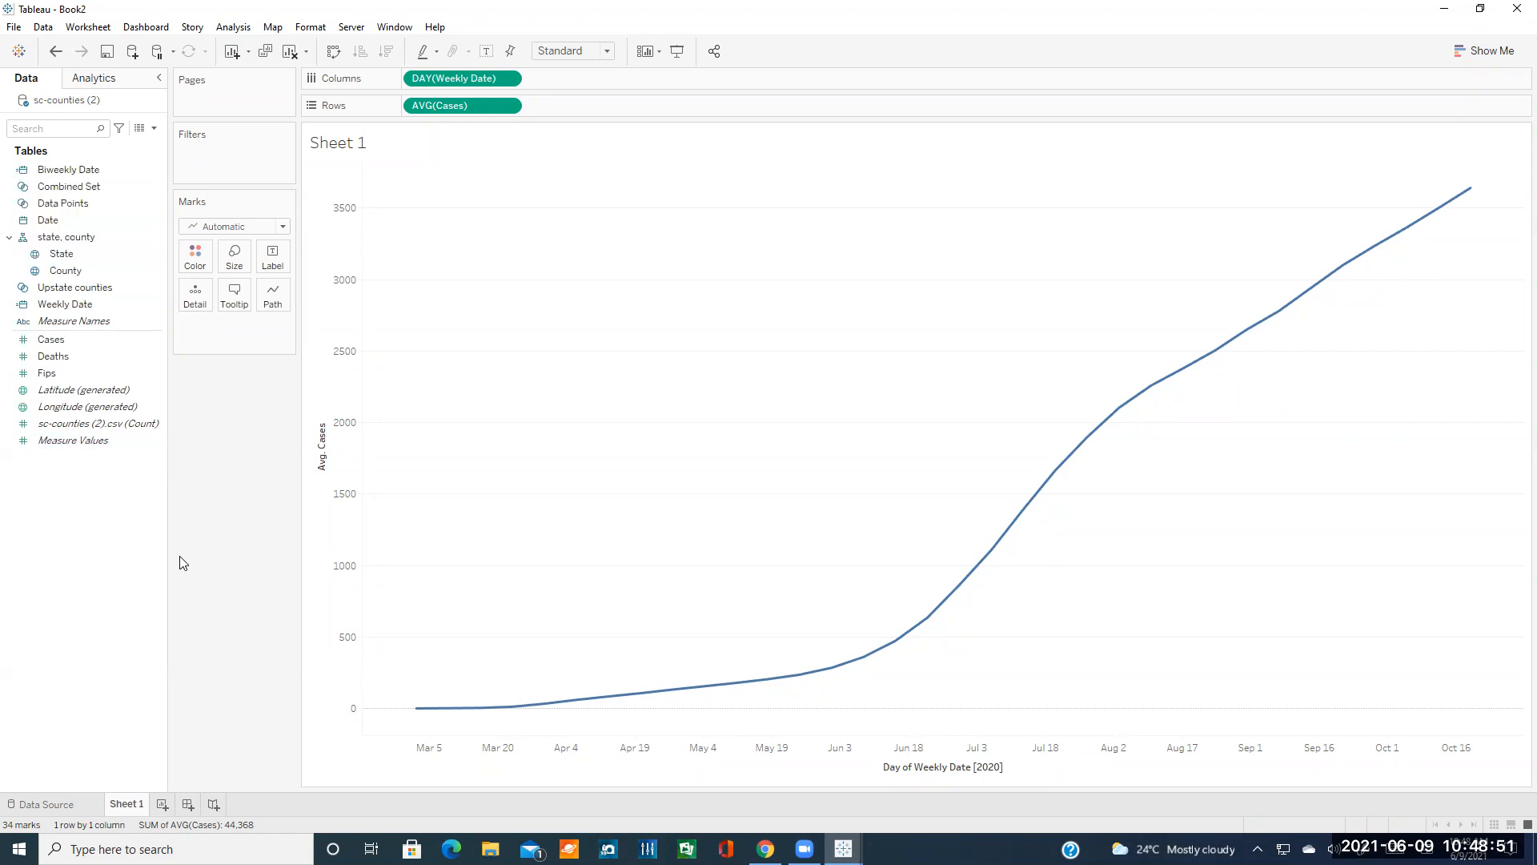
# - Switch to the workshop page in Chrome, copy the Ten days window IF INT([date]) % 10 formula, and return to Book2 in Tableau
pyautogui.click(765, 848)
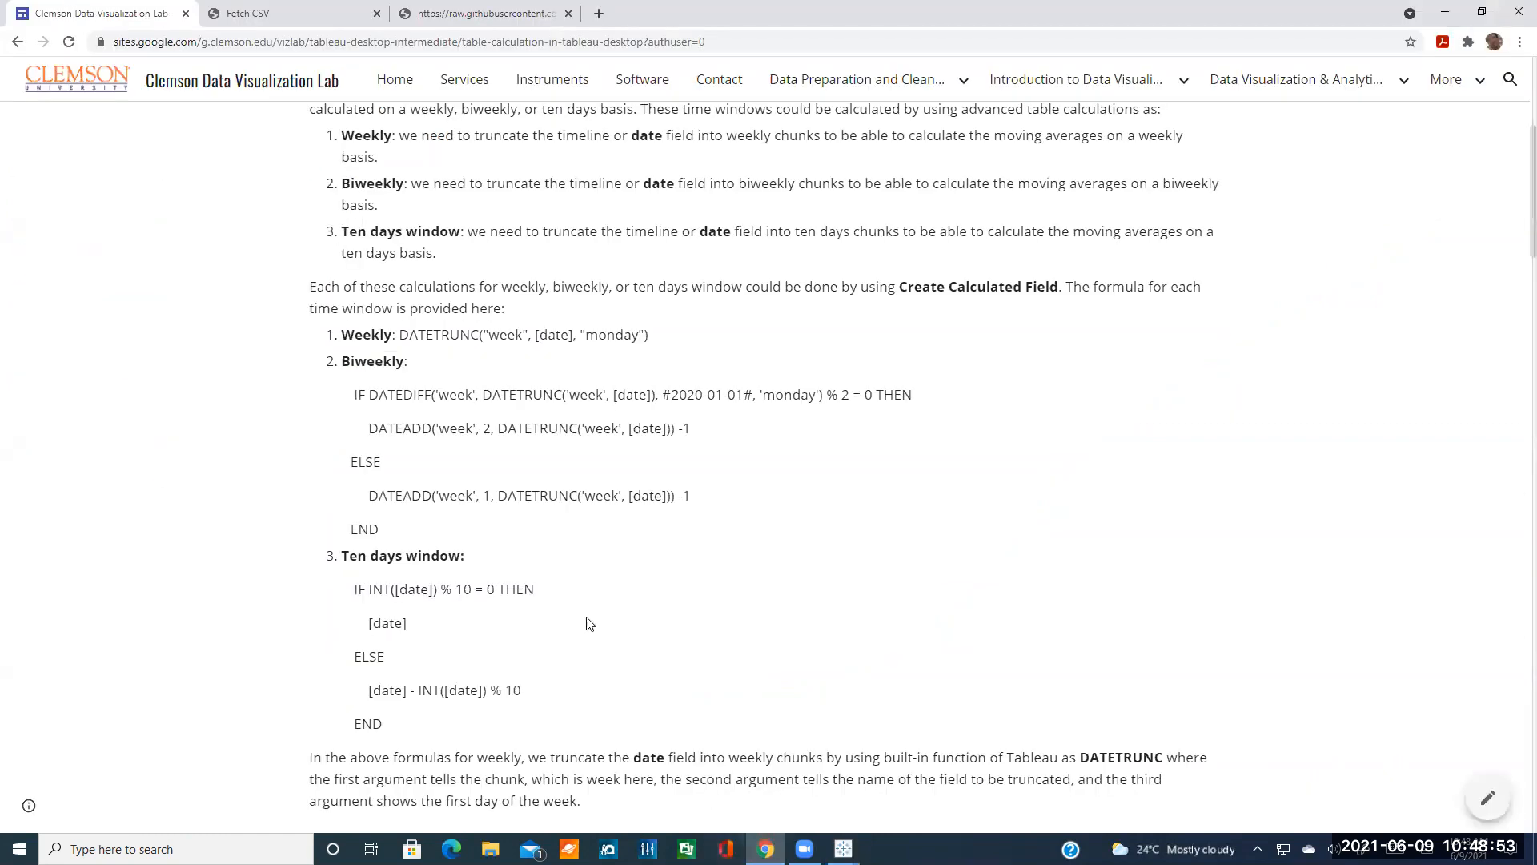
pyautogui.moveTo(403, 733); pyautogui.dragTo(323, 583)
pyautogui.hotkey('ctrl', 'c')
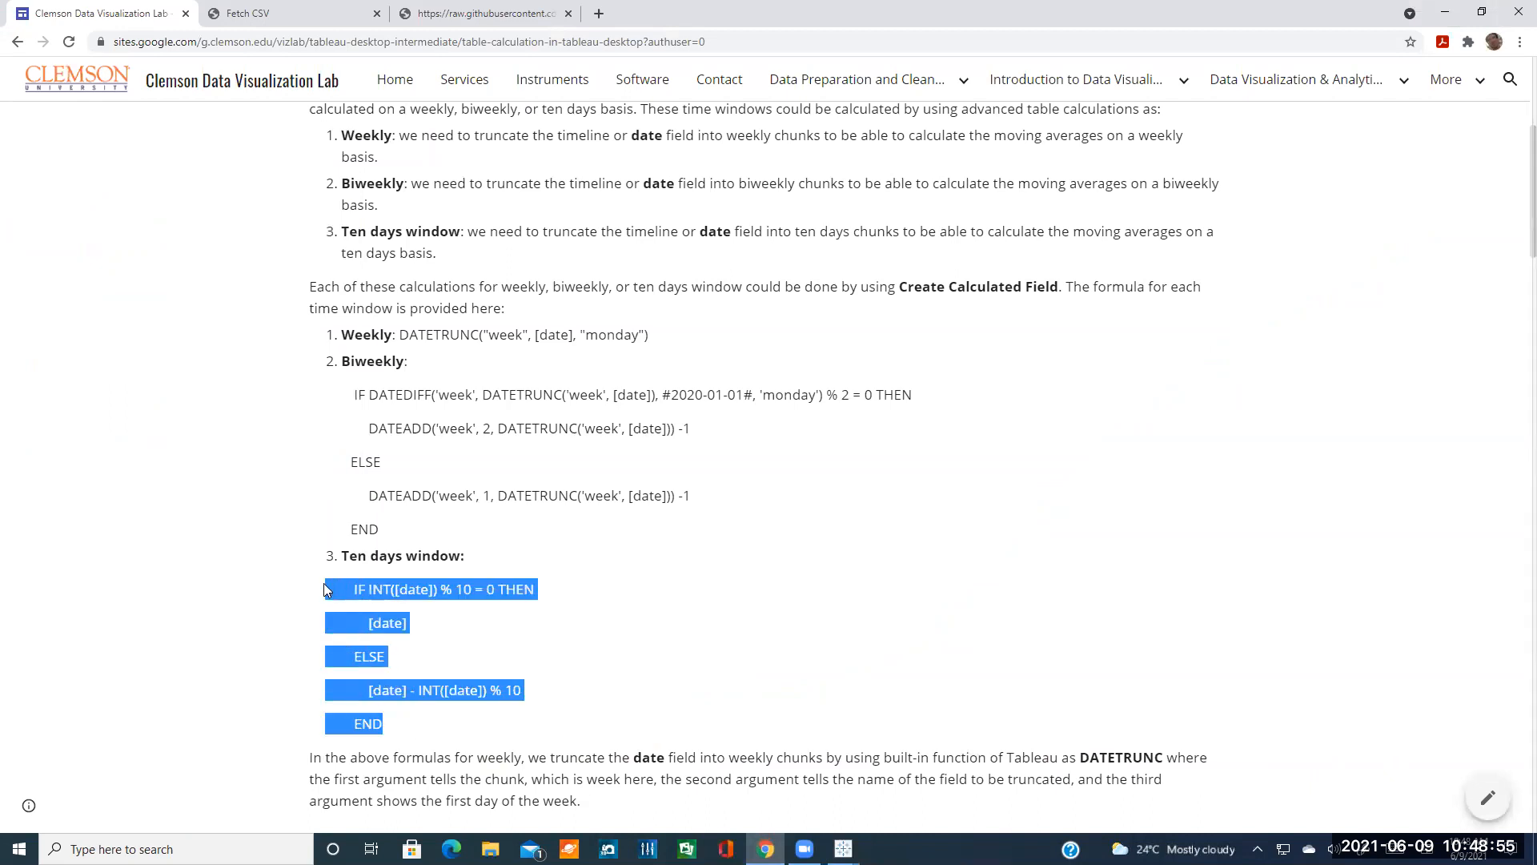
pyautogui.click(600, 682)
pyautogui.moveTo(843, 849)
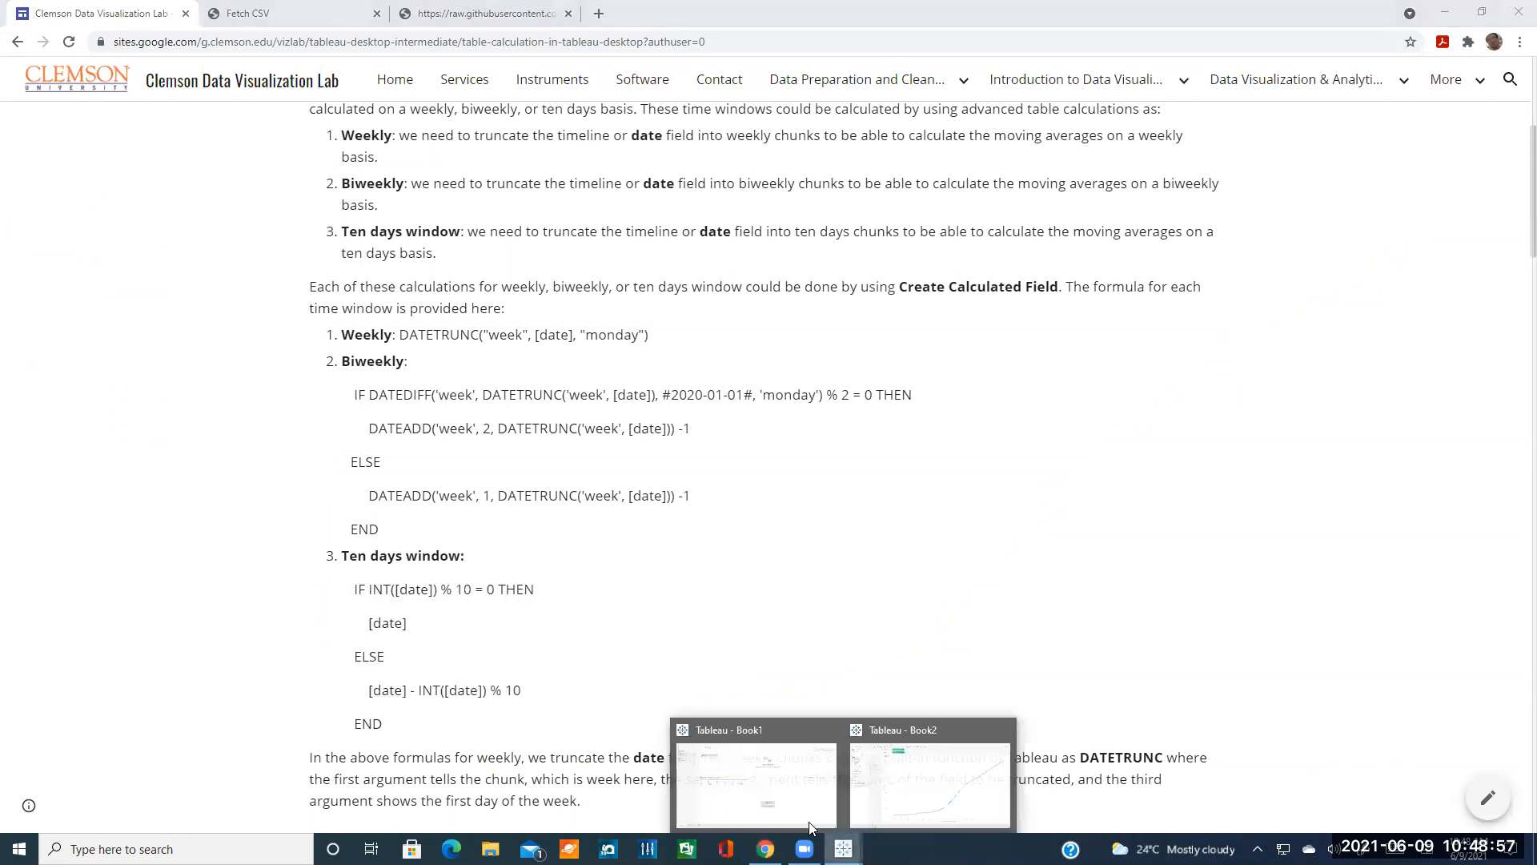
pyautogui.click(801, 745)
# - Create and save a calculated field named Ten Days Date with the copied IF INT([date]) % 10 = 0 THEN formula
pyautogui.rightClick(99, 506)
pyautogui.click(112, 512)
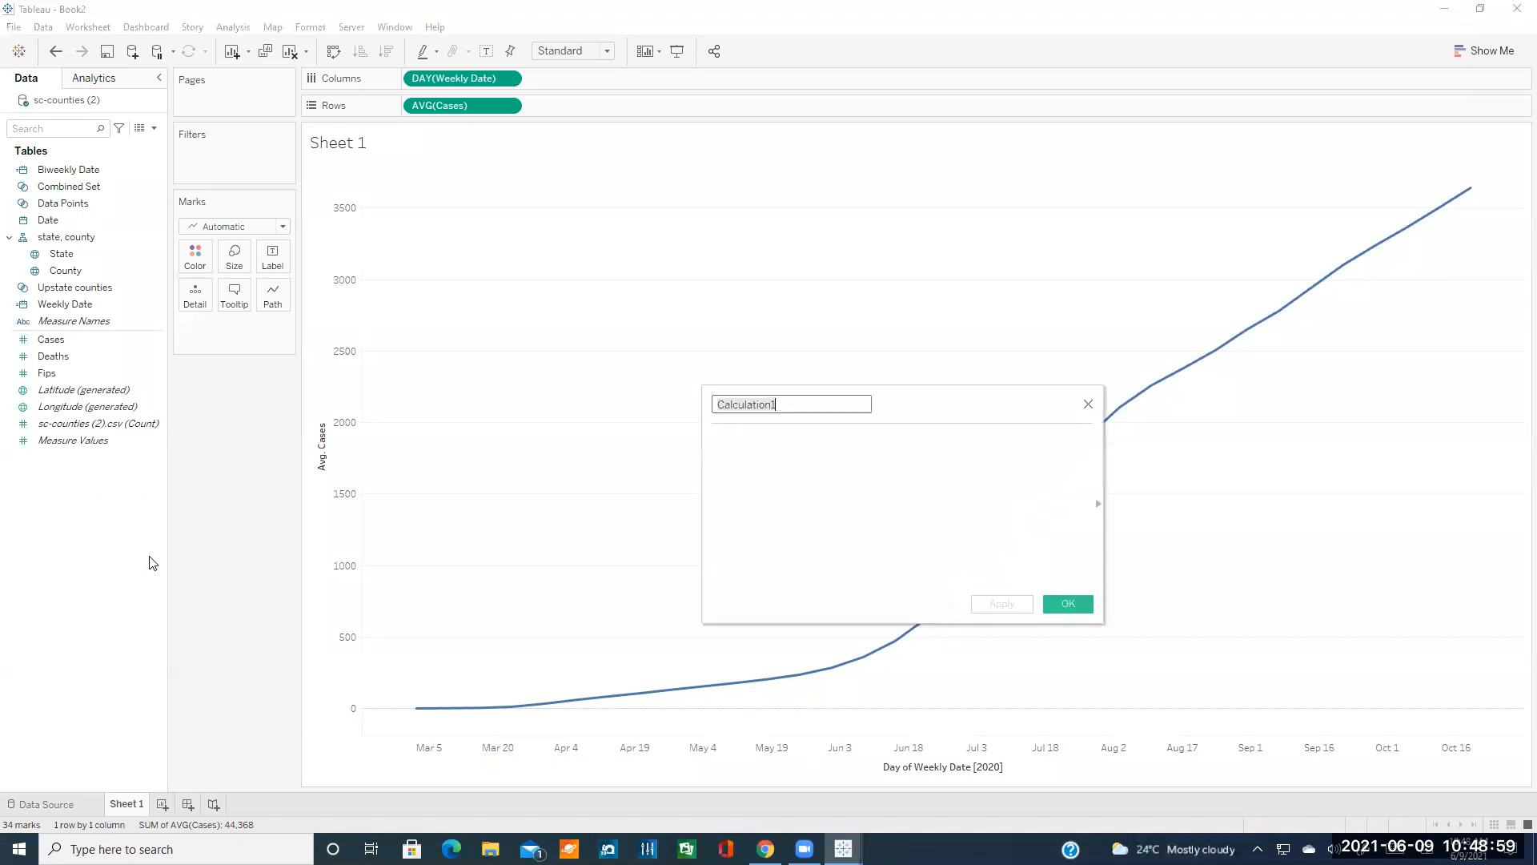
pyautogui.write('tE')
pyautogui.press('BackSpace')
pyautogui.press('BackSpace')
pyautogui.write('Ten Day')
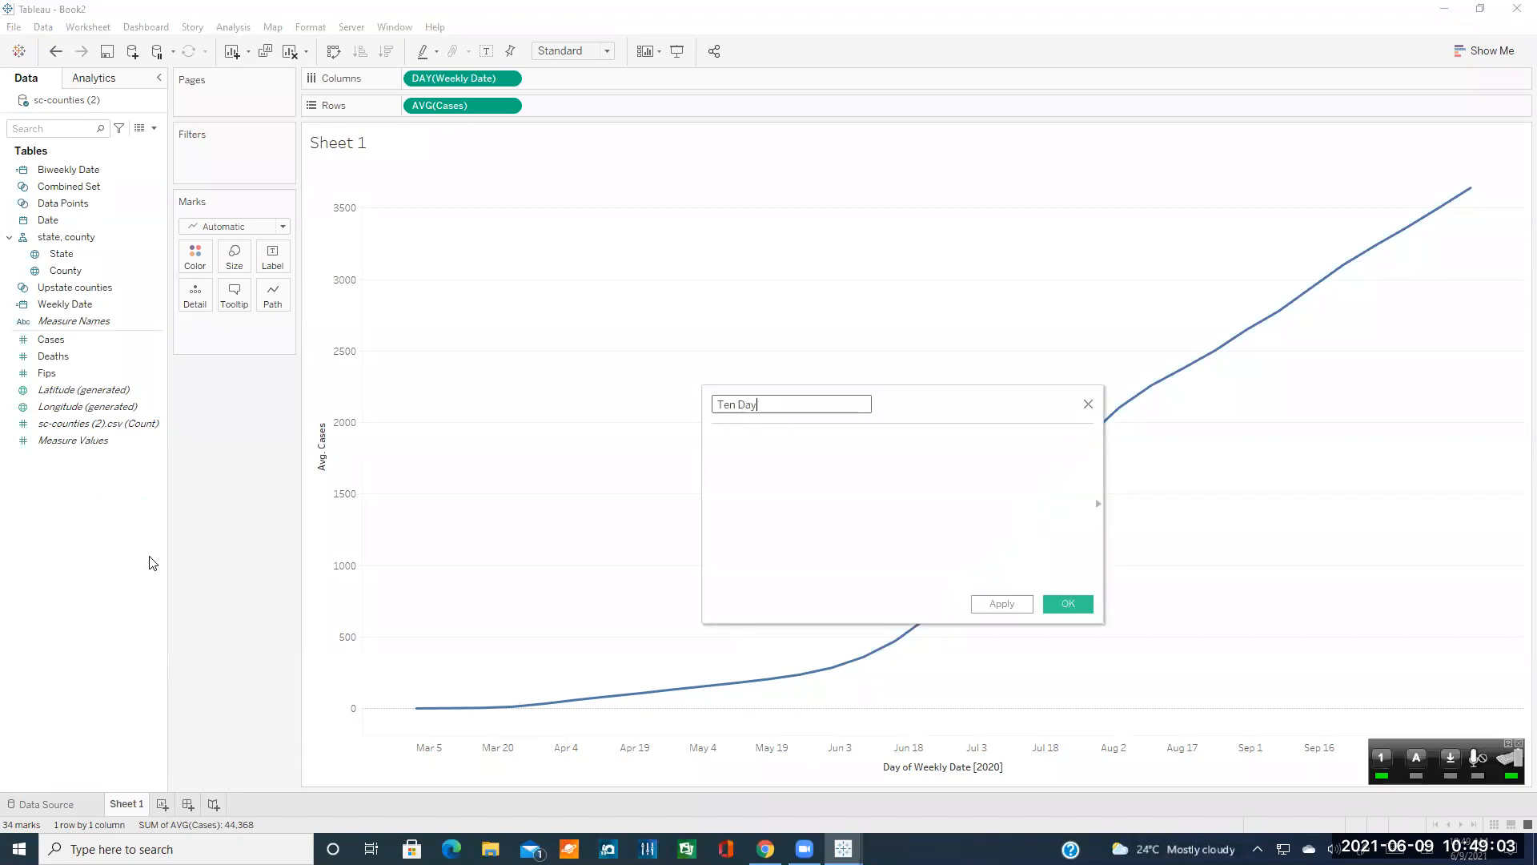
pyautogui.write('s Da')
pyautogui.press('Tab')
pyautogui.hotkey('ctrl', 'v')
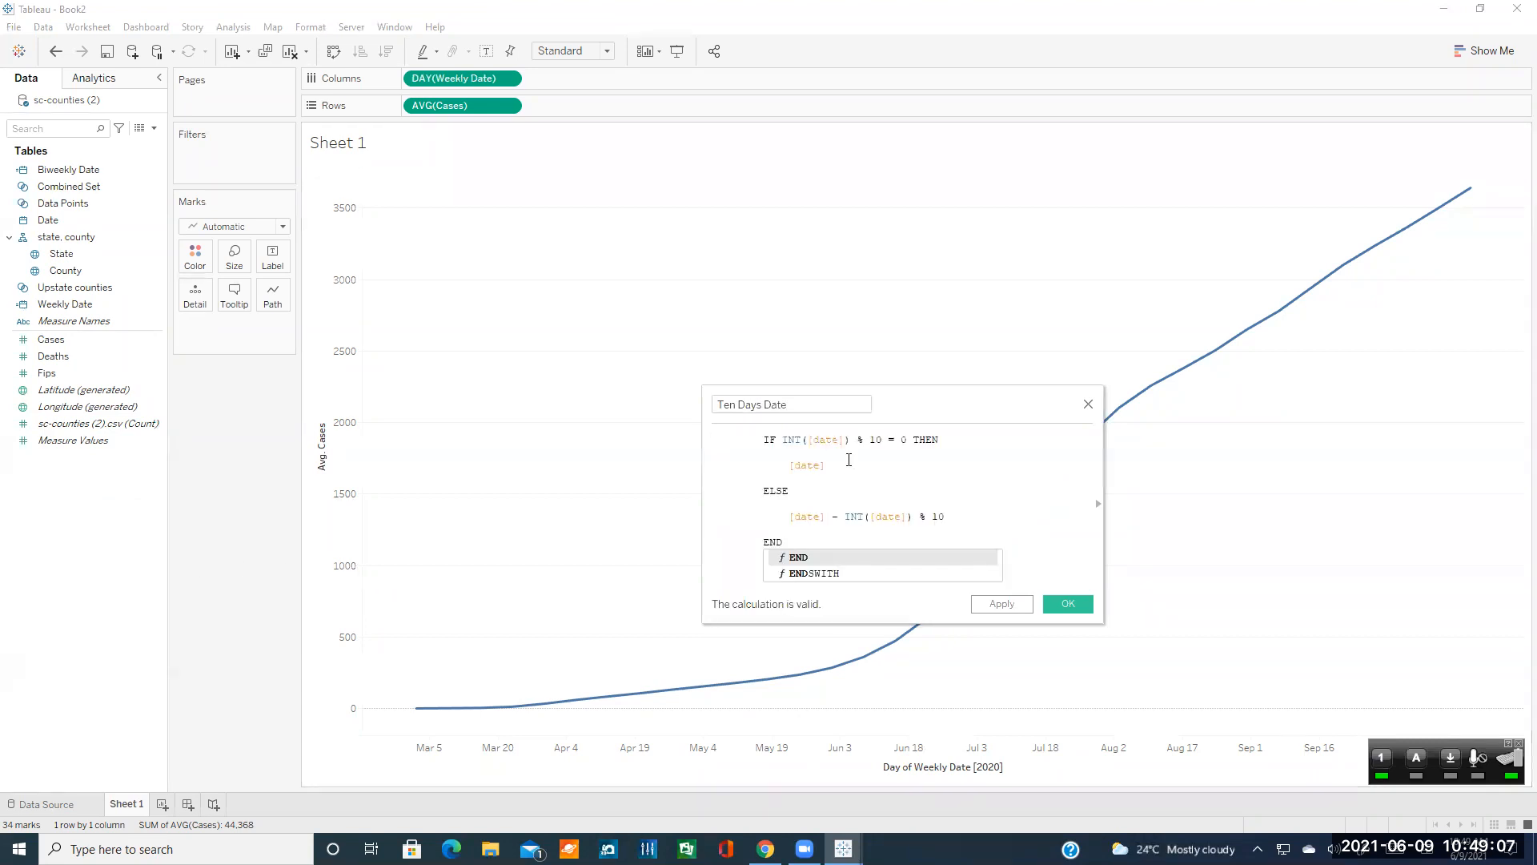
pyautogui.click(836, 456)
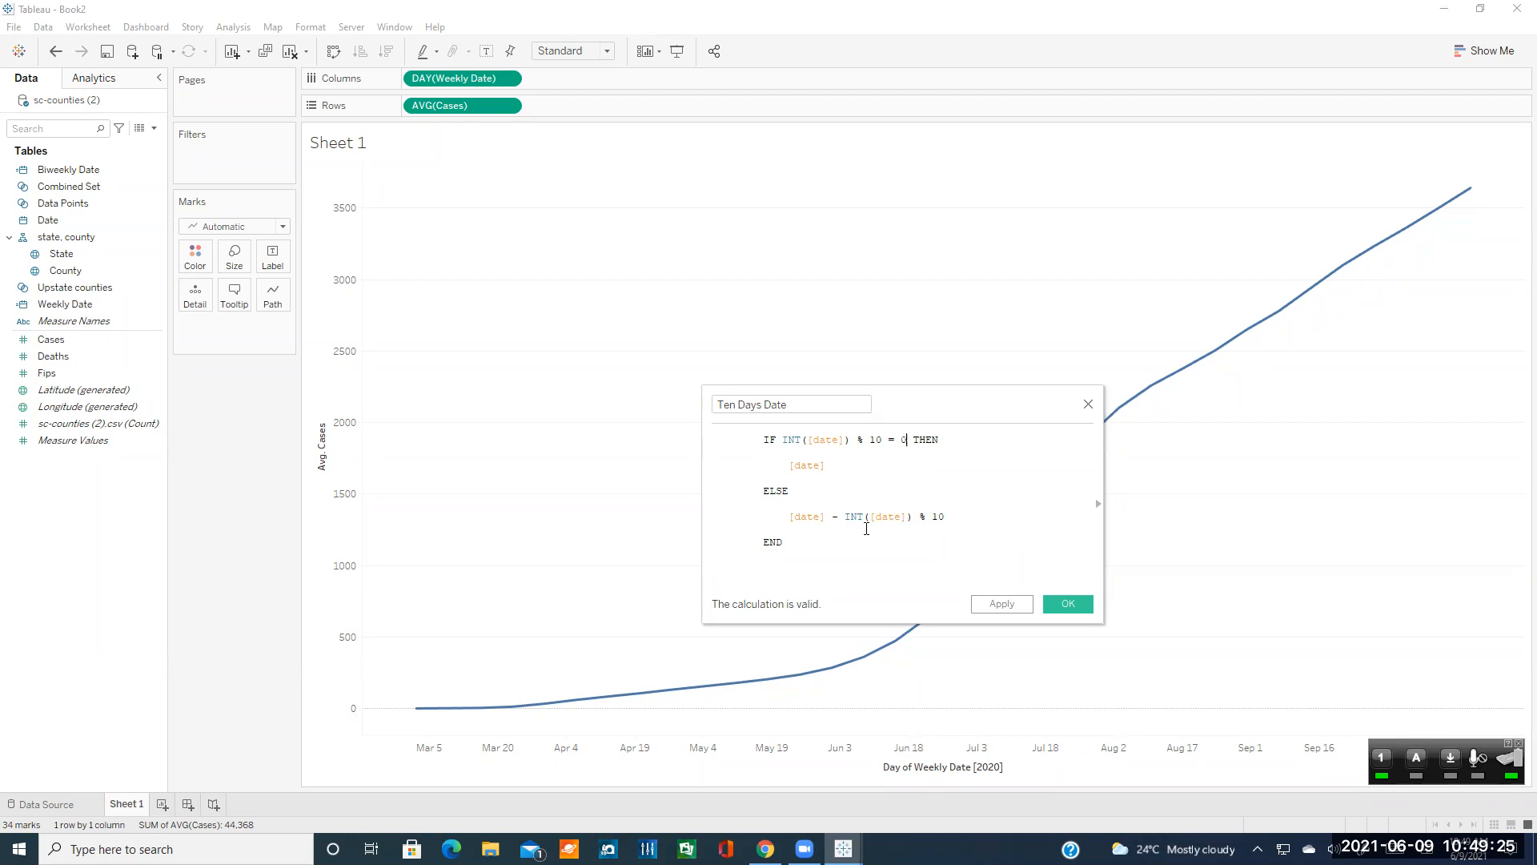
pyautogui.click(1067, 606)
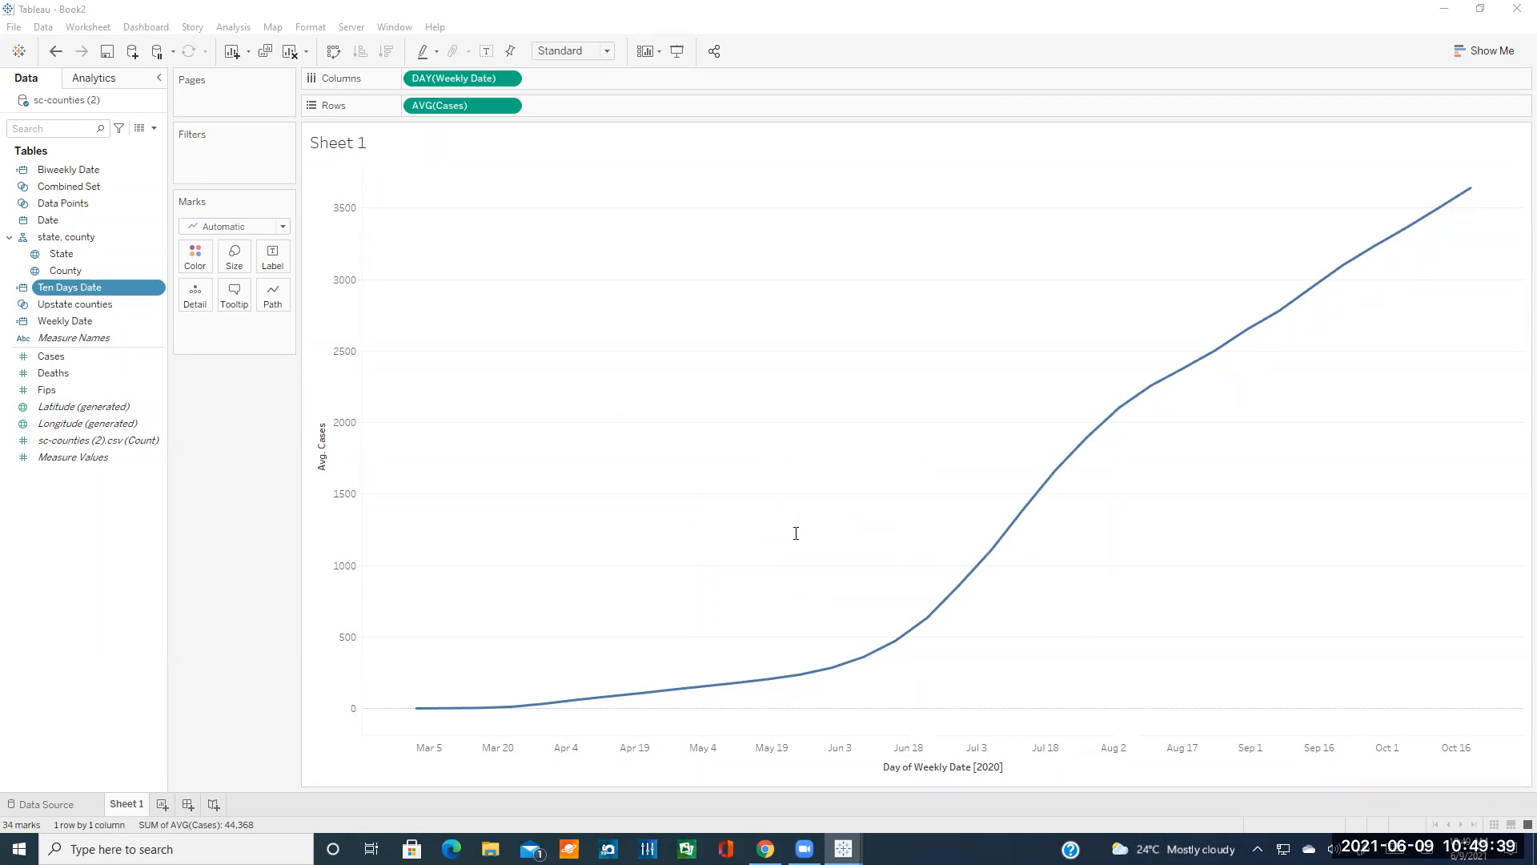
# - Start another calculated field and name it Weekly Date 2
pyautogui.click(67, 541)
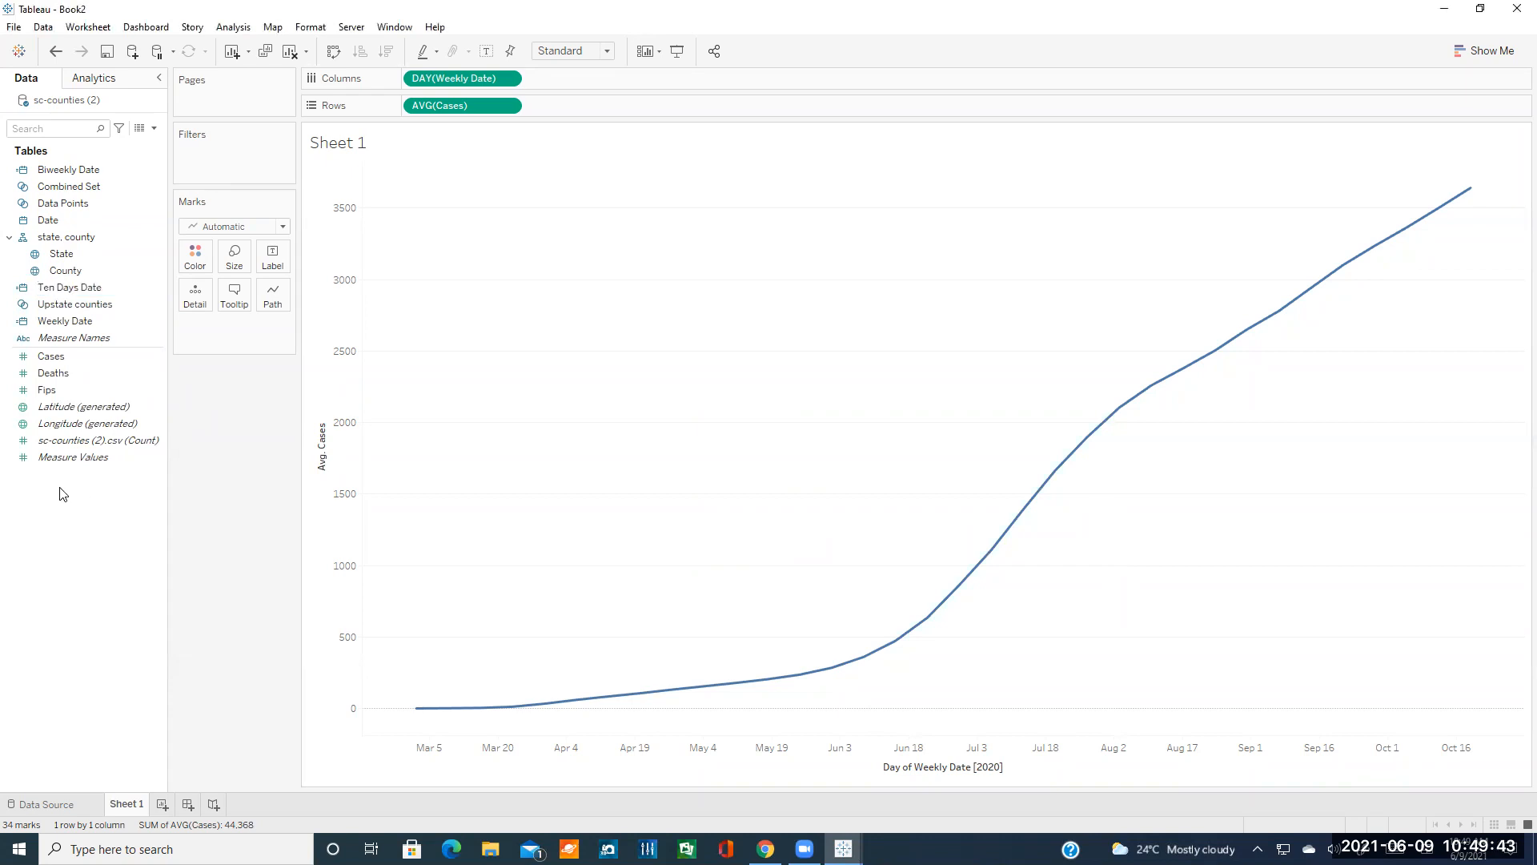
pyautogui.rightClick(60, 489)
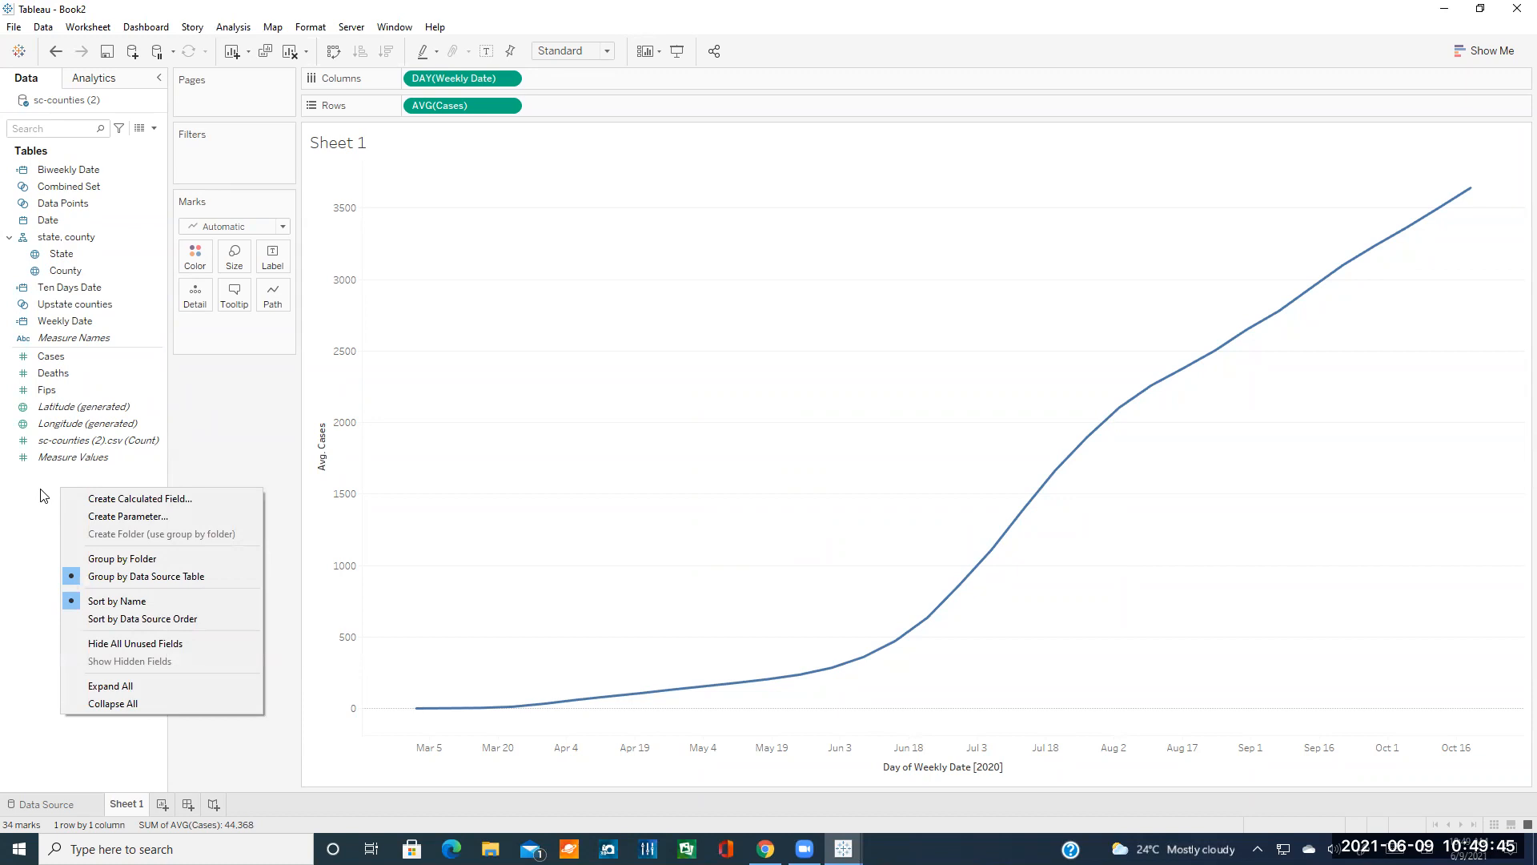
pyautogui.rightClick(40, 489)
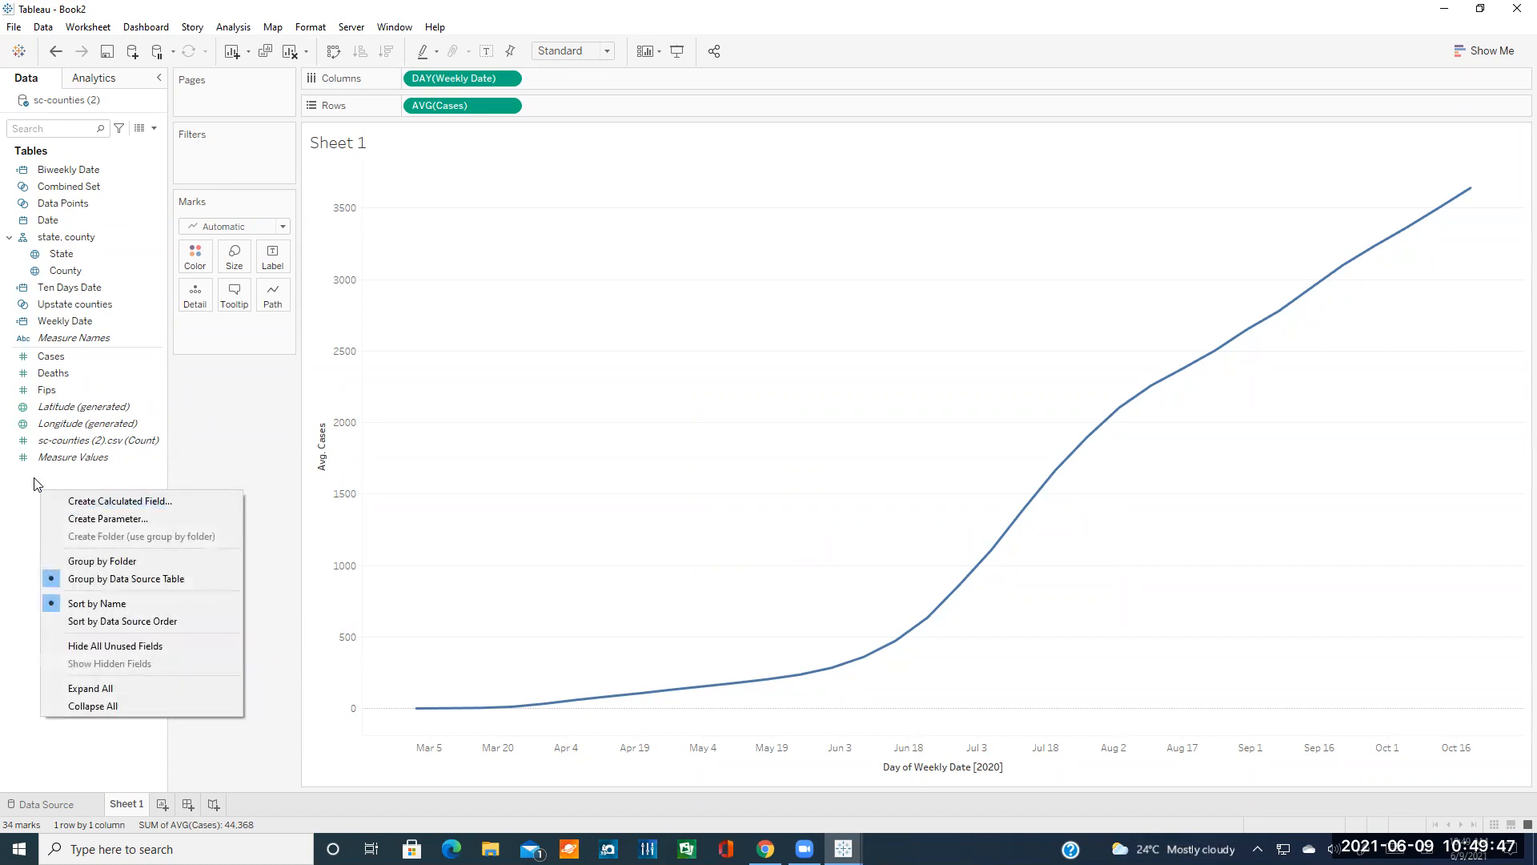
pyautogui.rightClick(35, 478)
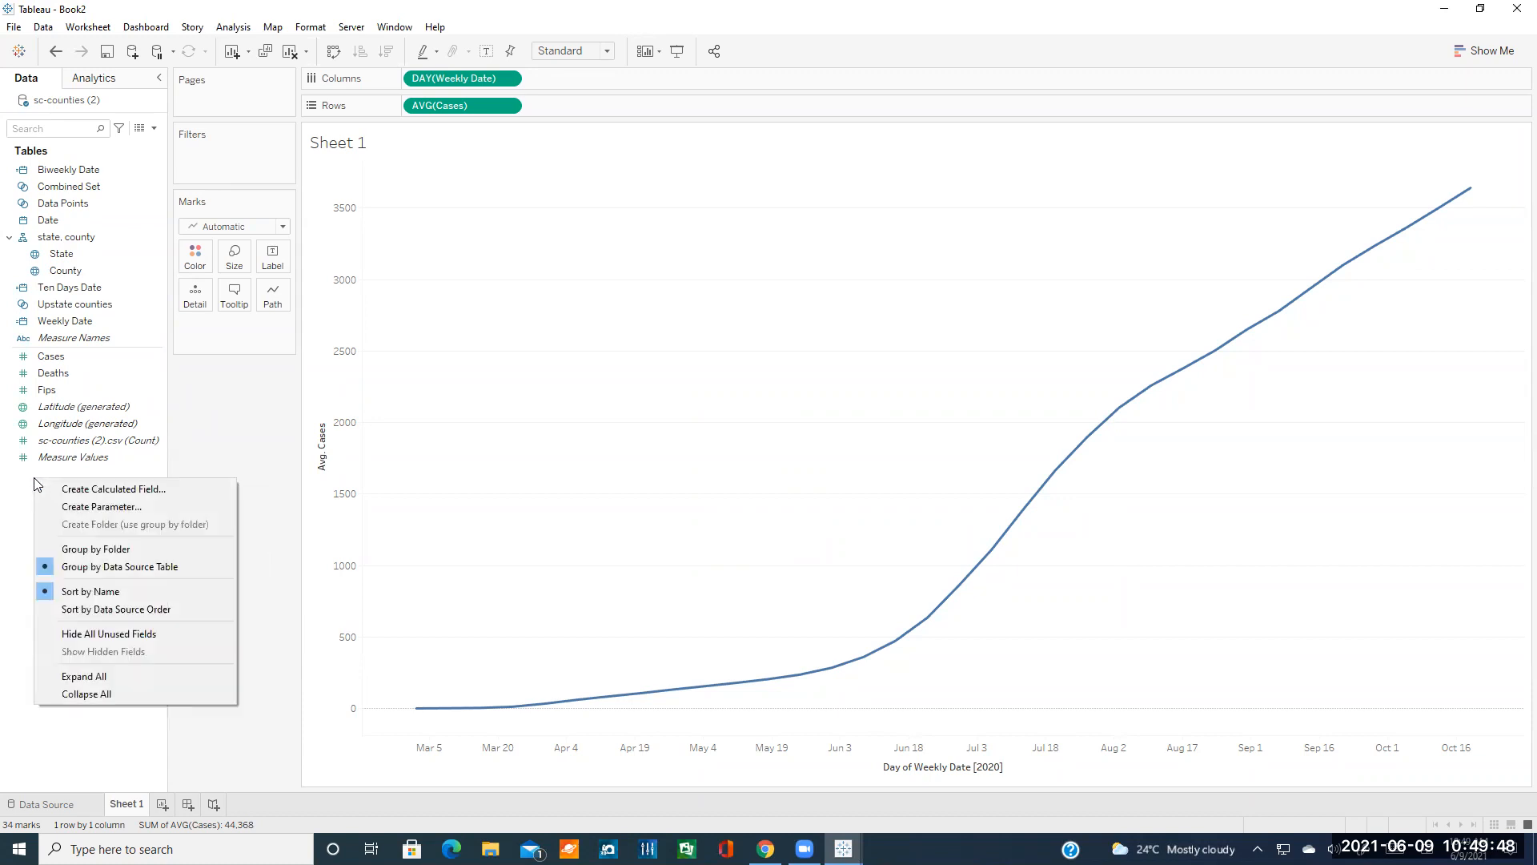
pyautogui.click(93, 492)
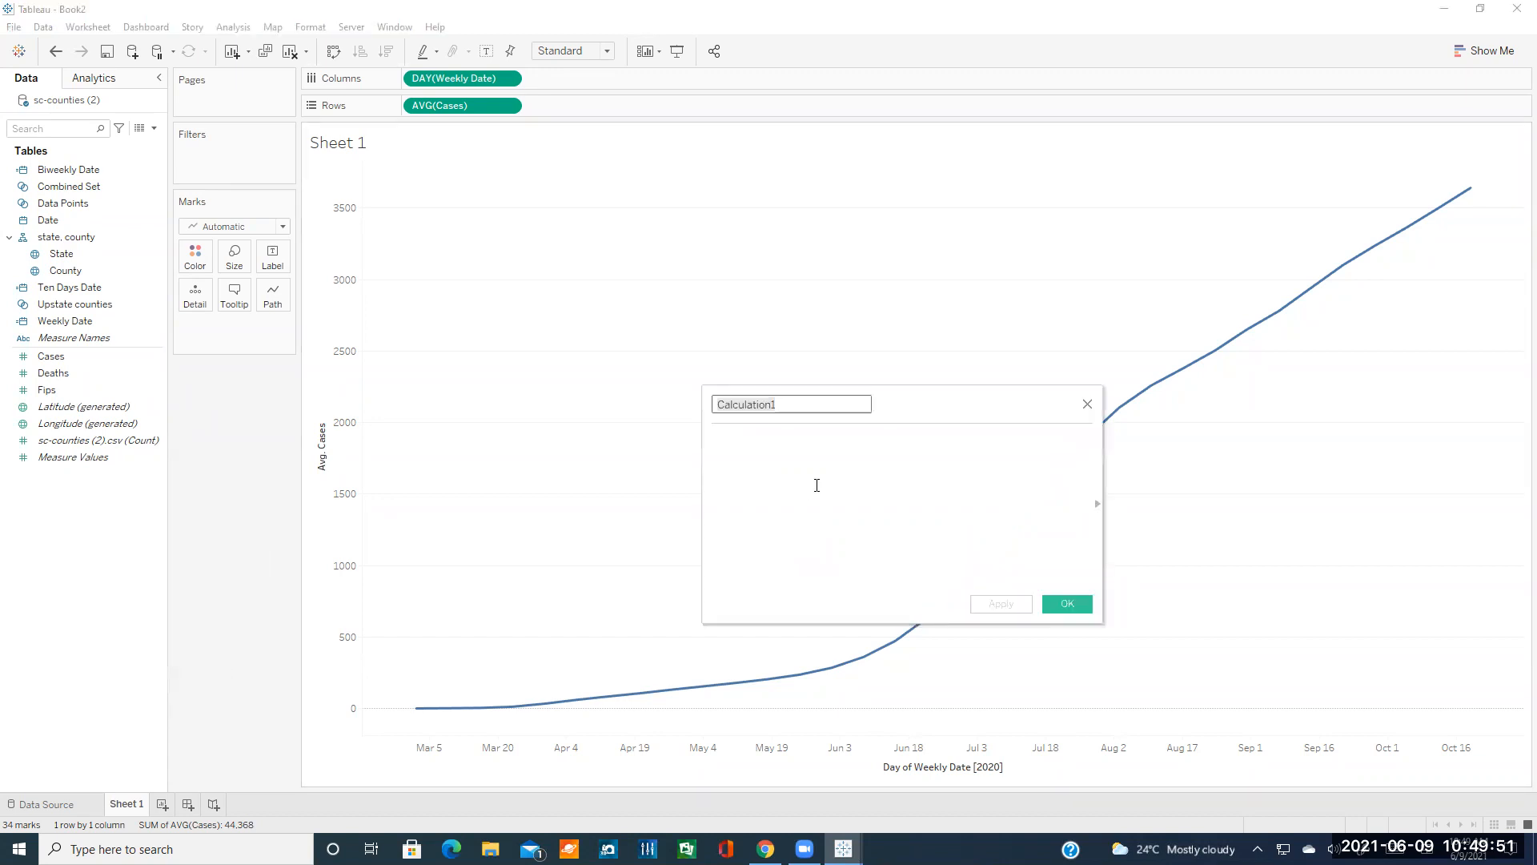
pyautogui.press('BackSpace')
pyautogui.write('Weekly')
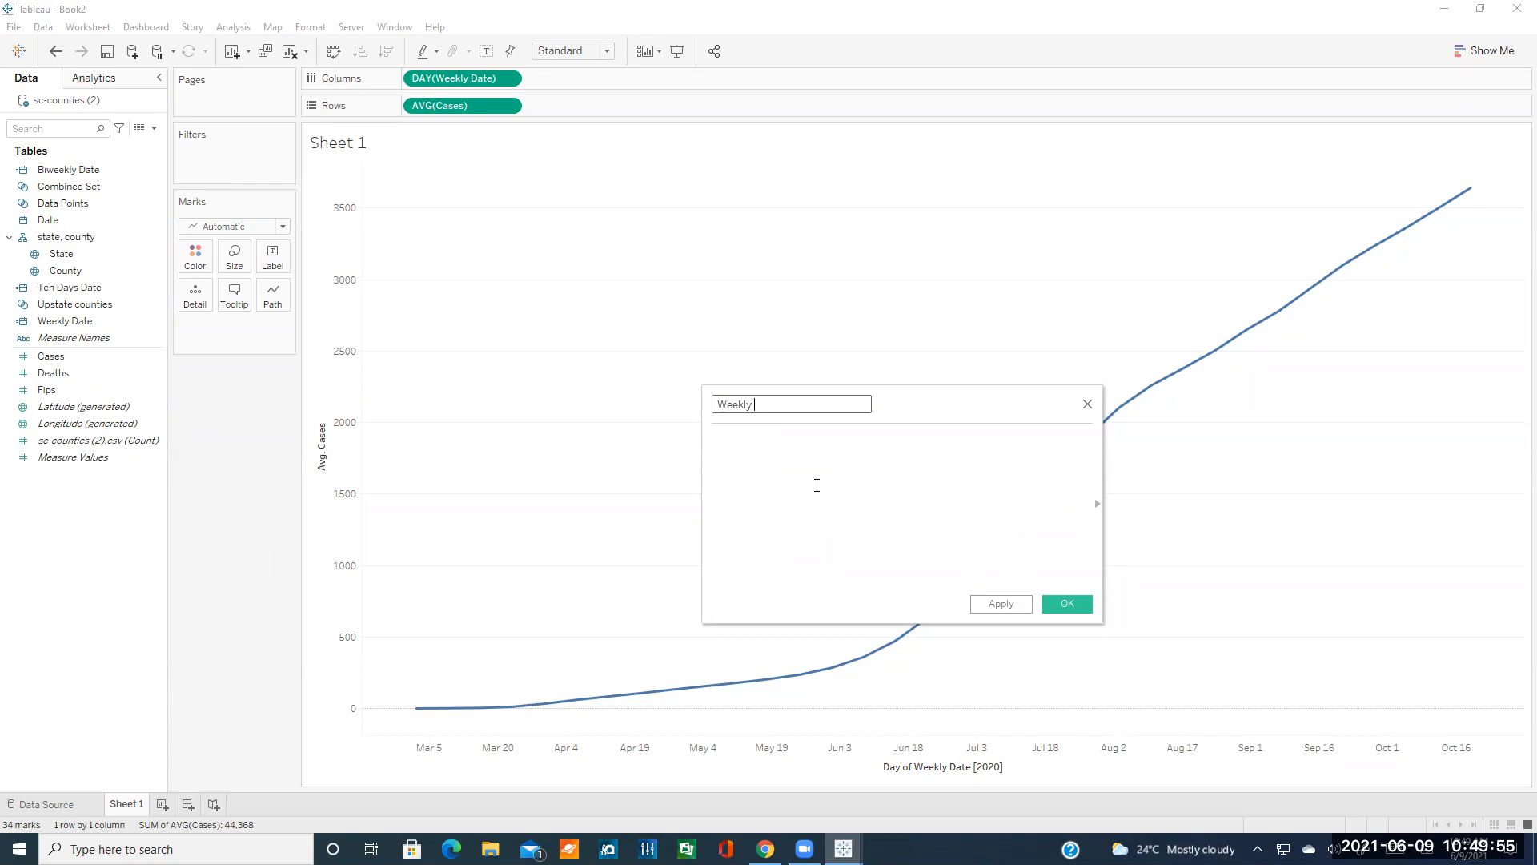
pyautogui.write(' Date 2')
pyautogui.press('Tab')
# - Copy DATETRUNC("week", [date], "monday") from the workshop page into the Weekly Date 2 calculation in Tableau, then discard that field
pyautogui.click(765, 848)
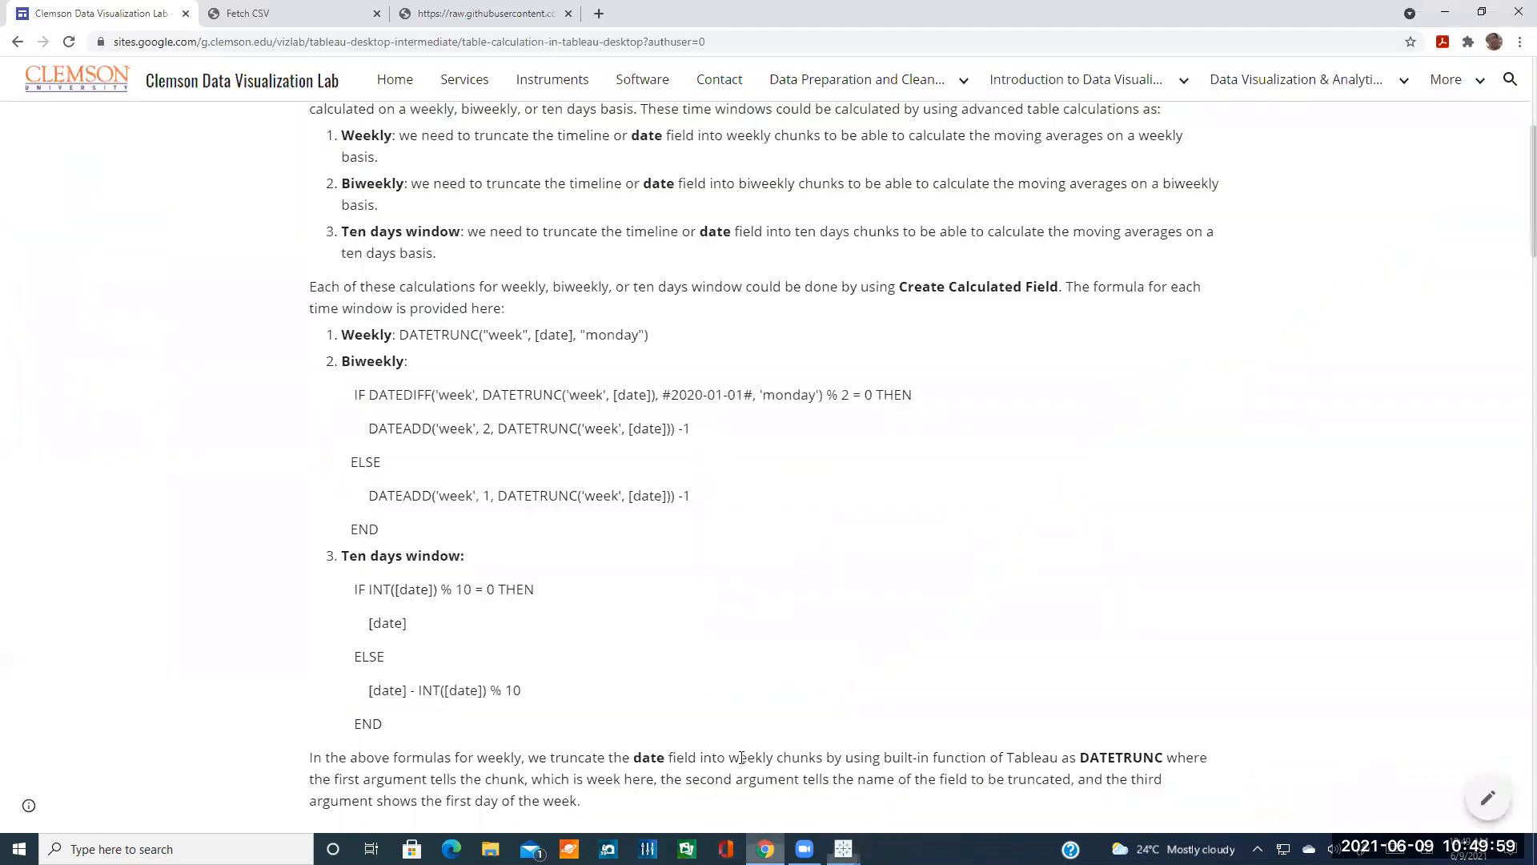
pyautogui.moveTo(650, 335); pyautogui.dragTo(396, 335)
pyautogui.hotkey('ctrl', 'c')
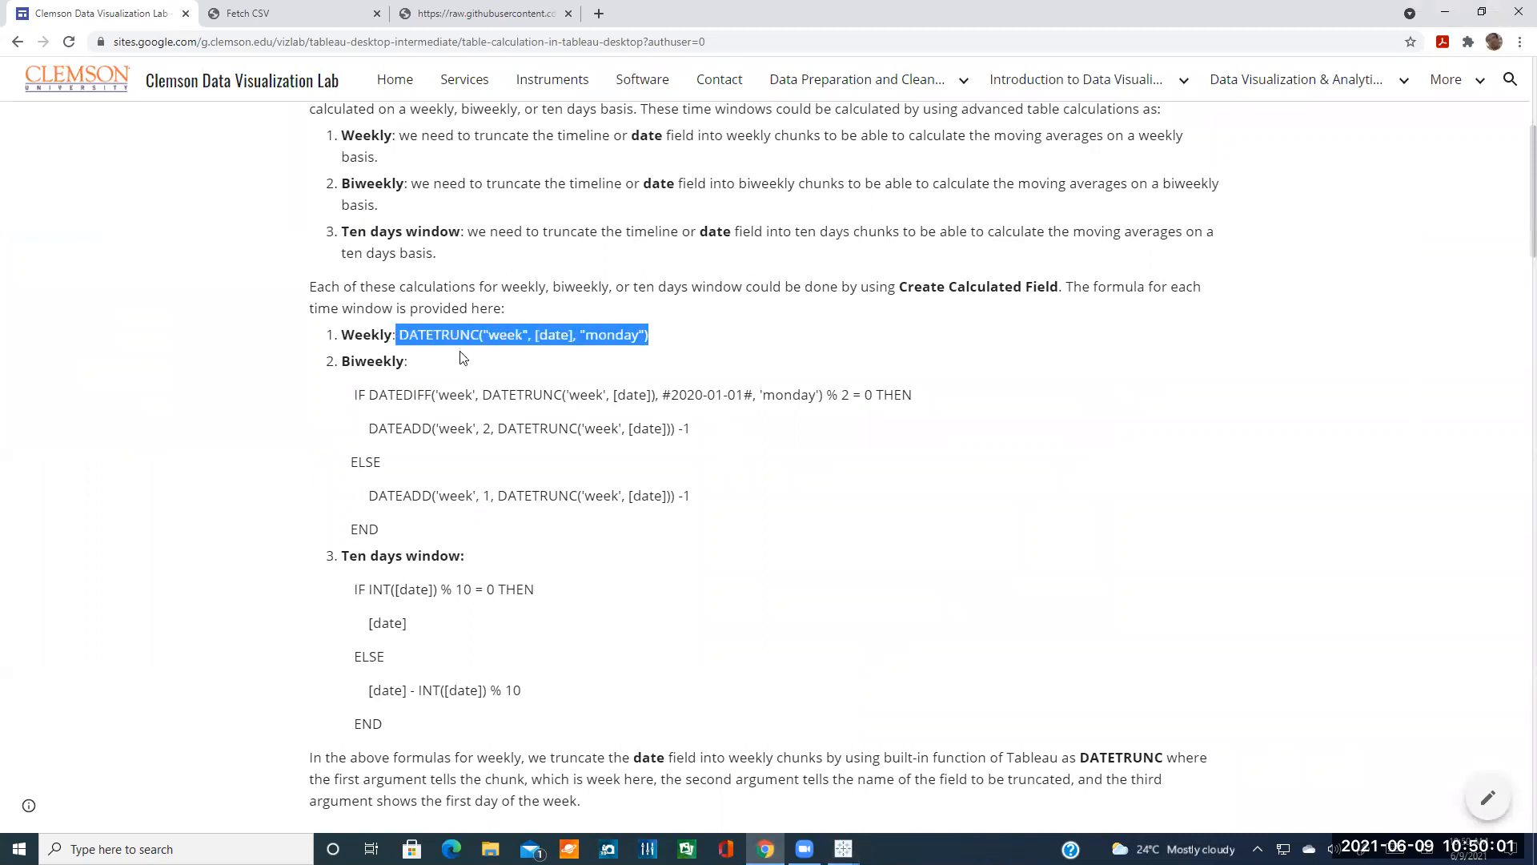
pyautogui.click(497, 368)
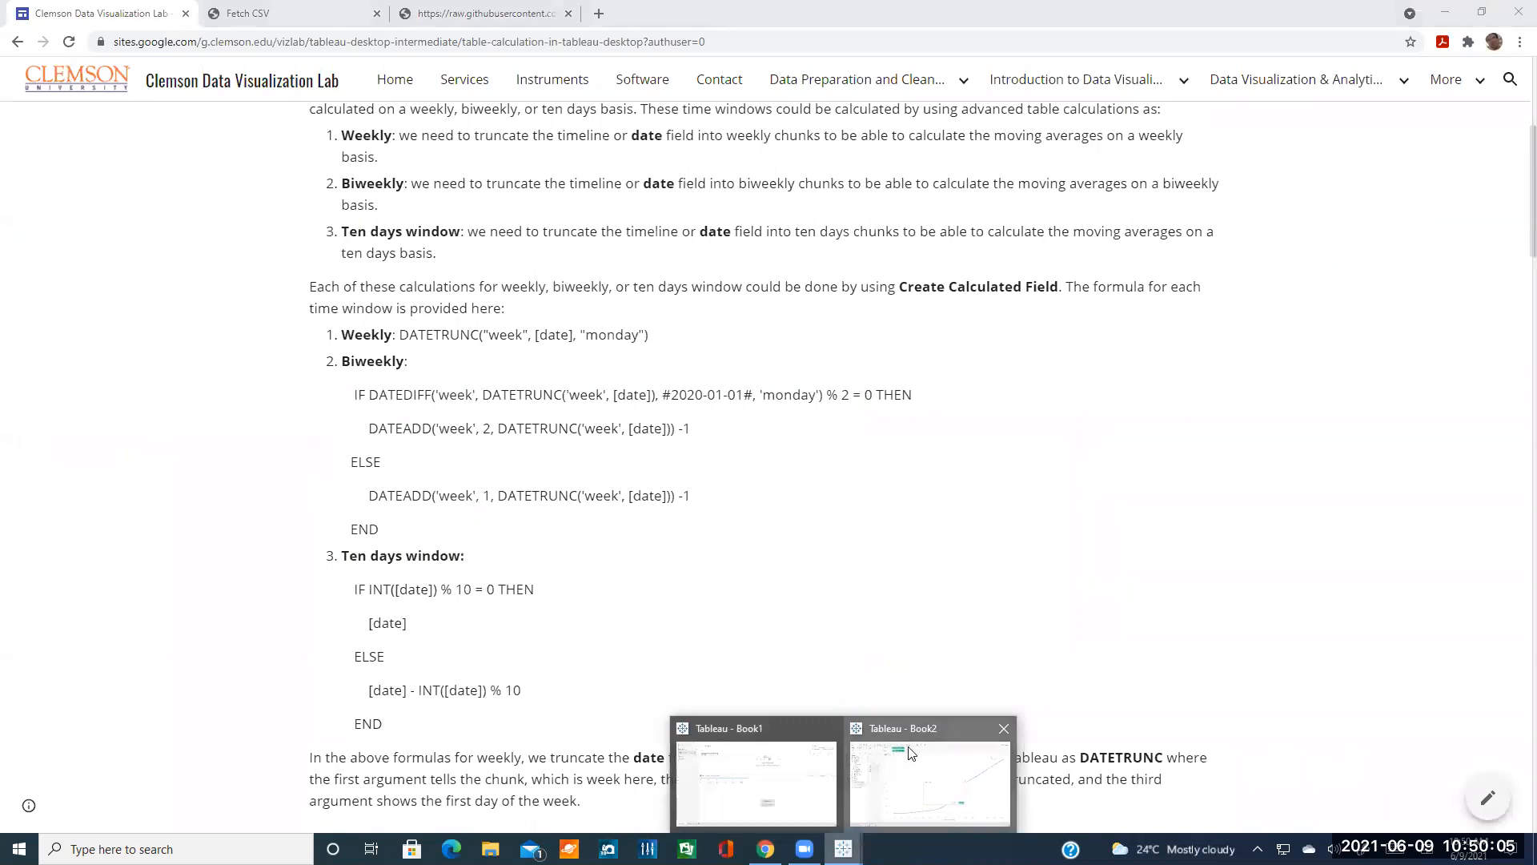
pyautogui.click(929, 780)
pyautogui.hotkey('ctrl', 'v')
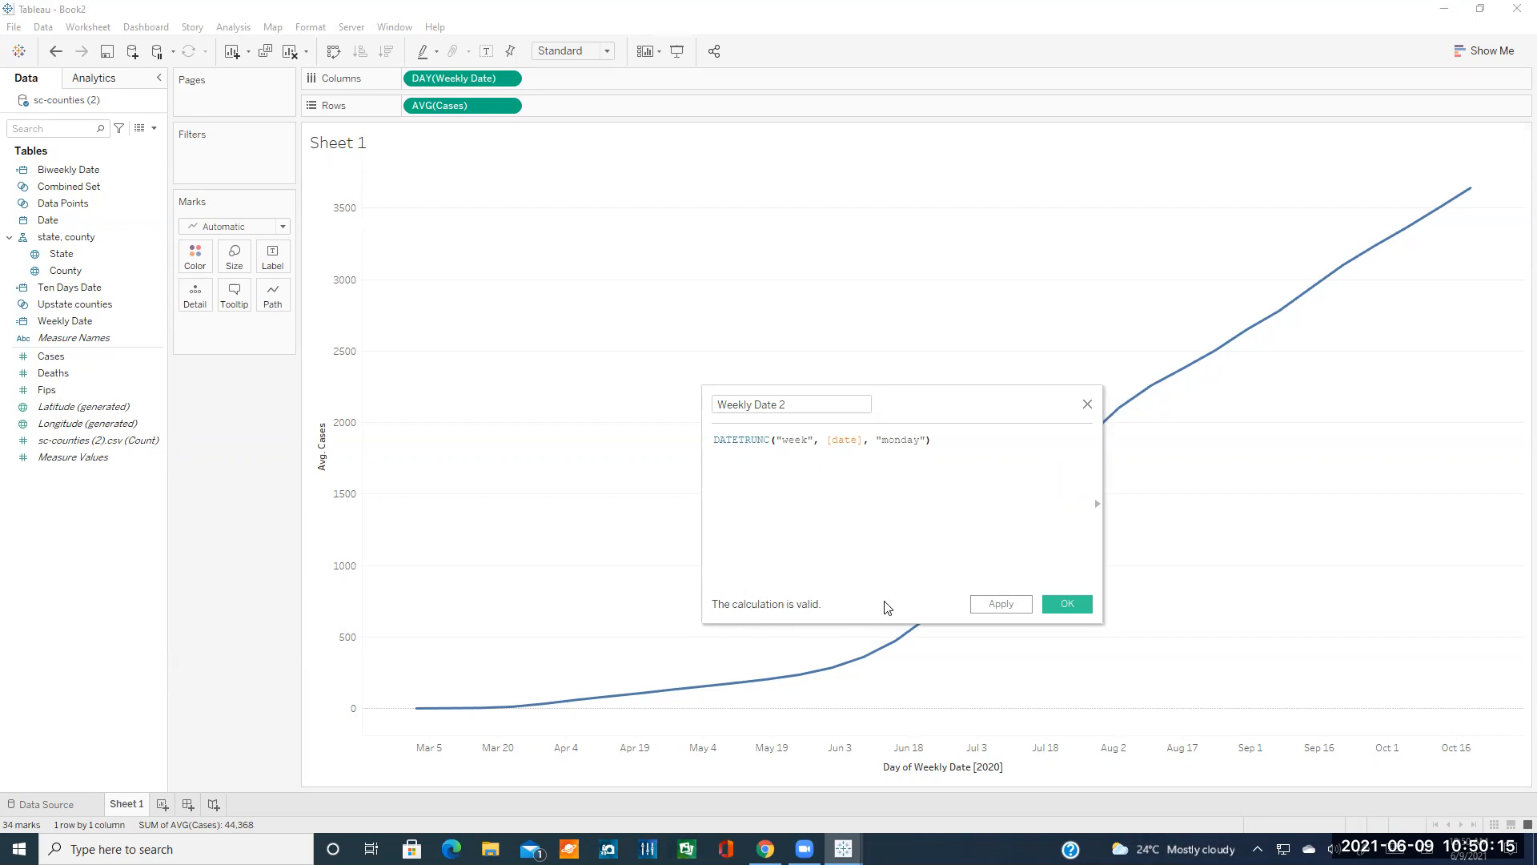
pyautogui.moveTo(899, 405); pyautogui.dragTo(817, 296)
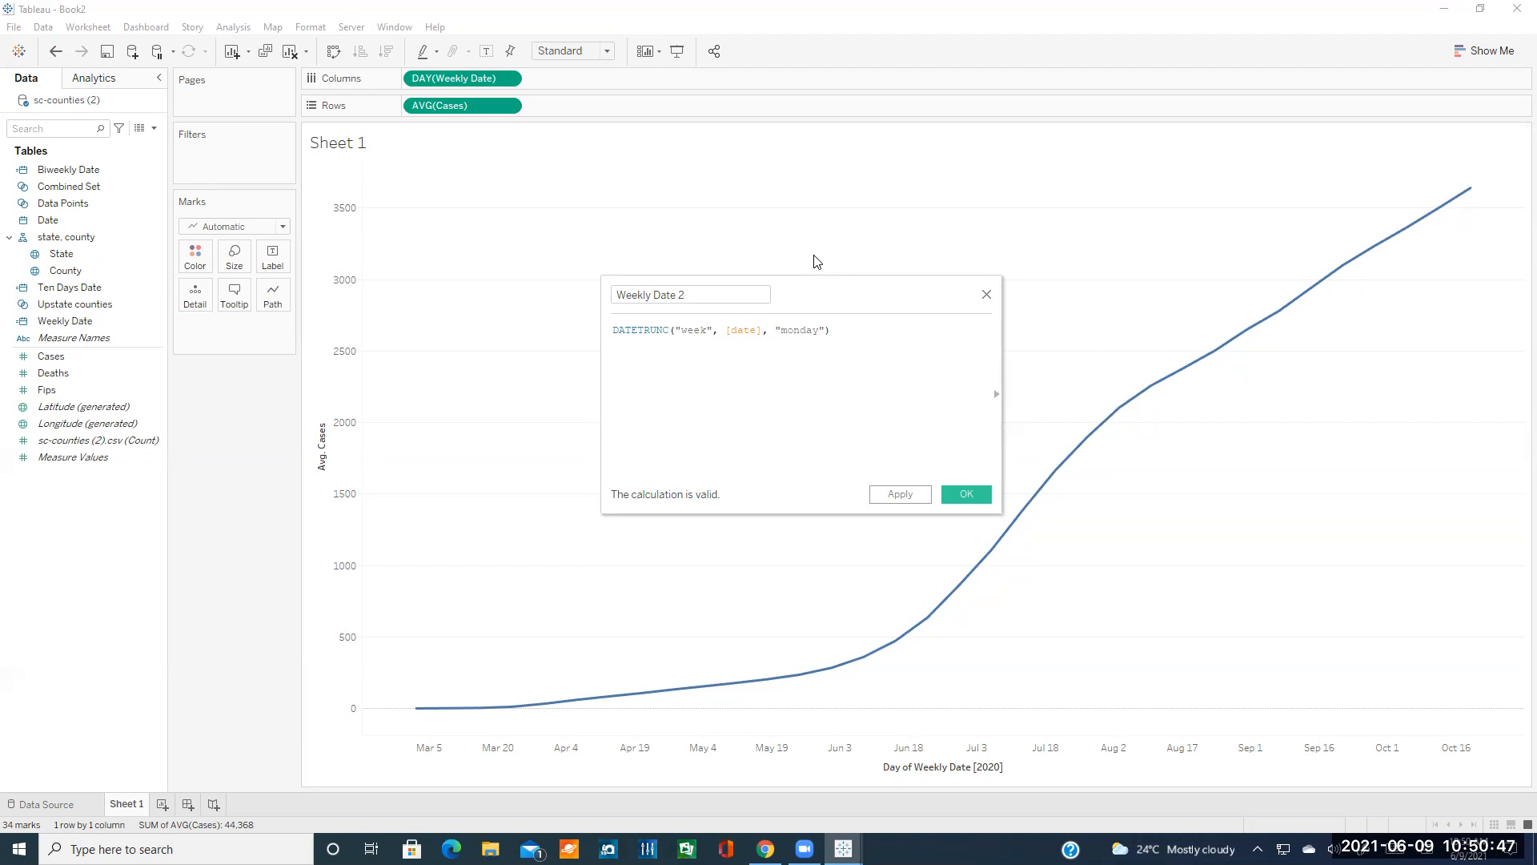
pyautogui.click(986, 296)
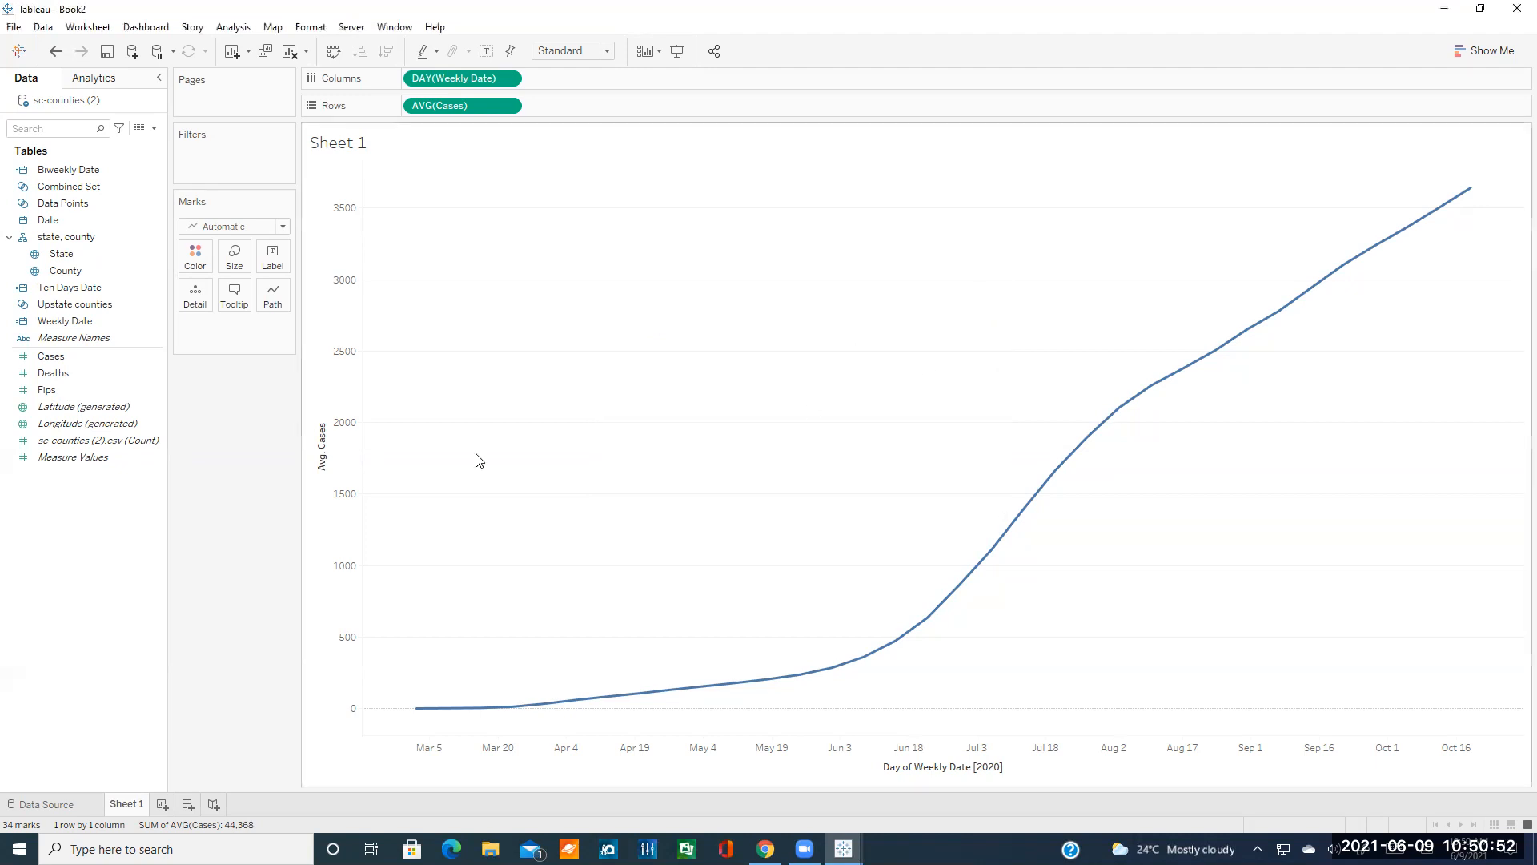
pyautogui.rightClick(75, 479)
pyautogui.click(141, 492)
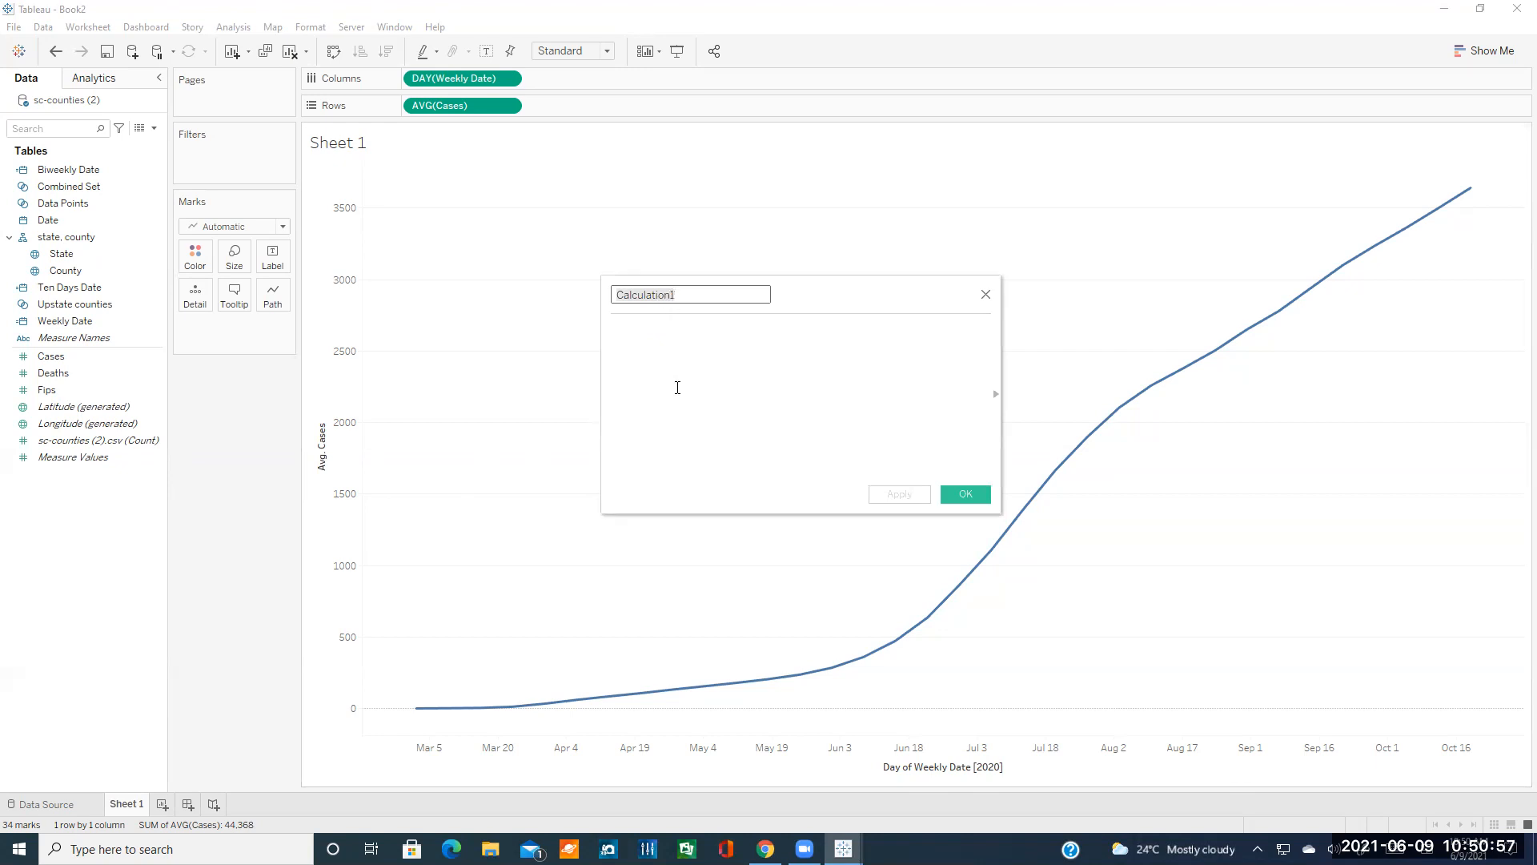
pyautogui.click(757, 384)
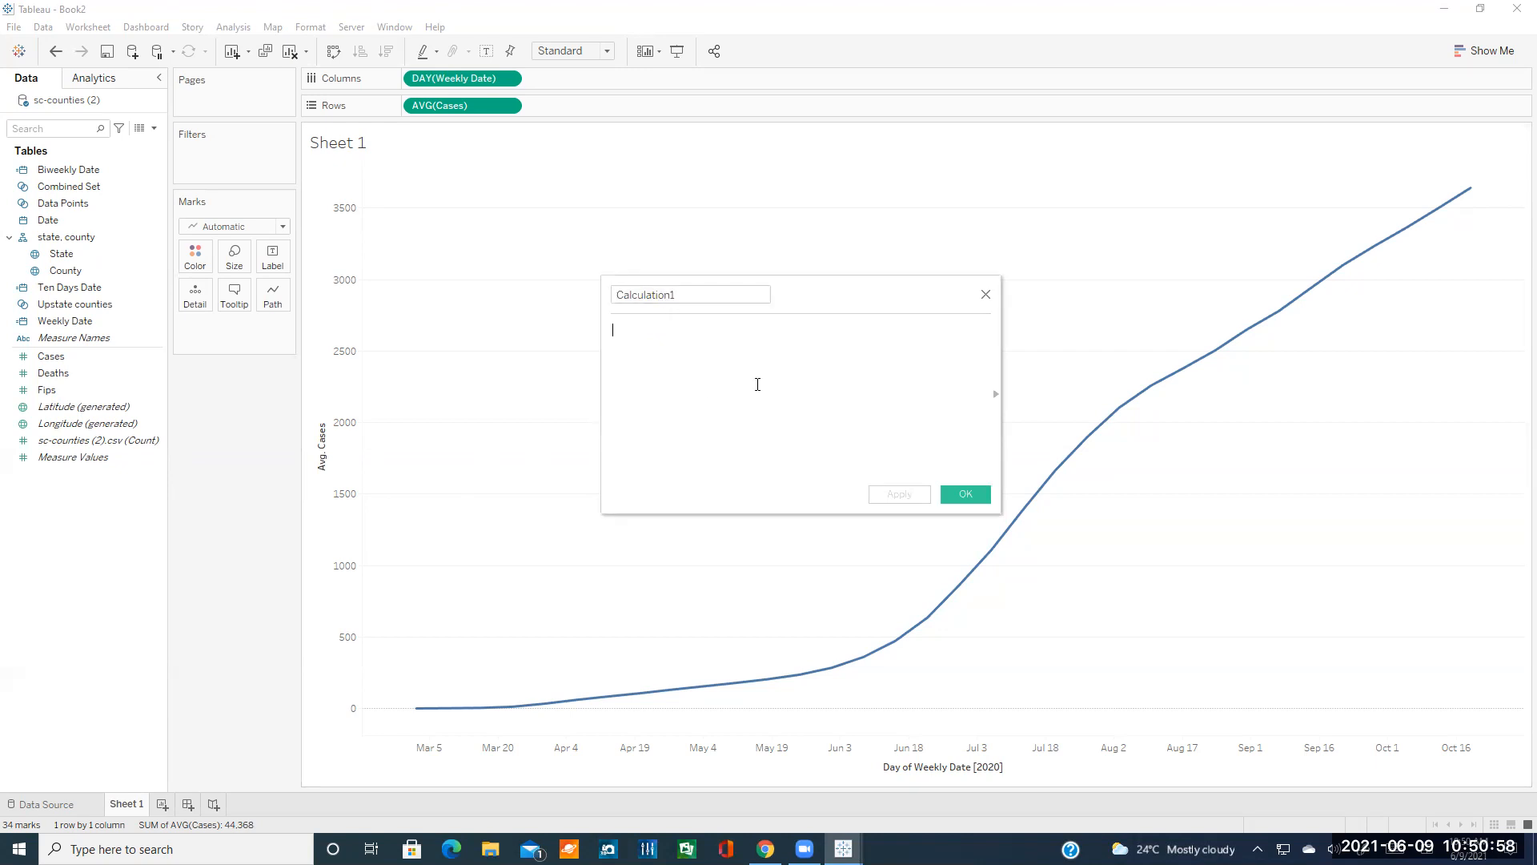
pyautogui.click(985, 295)
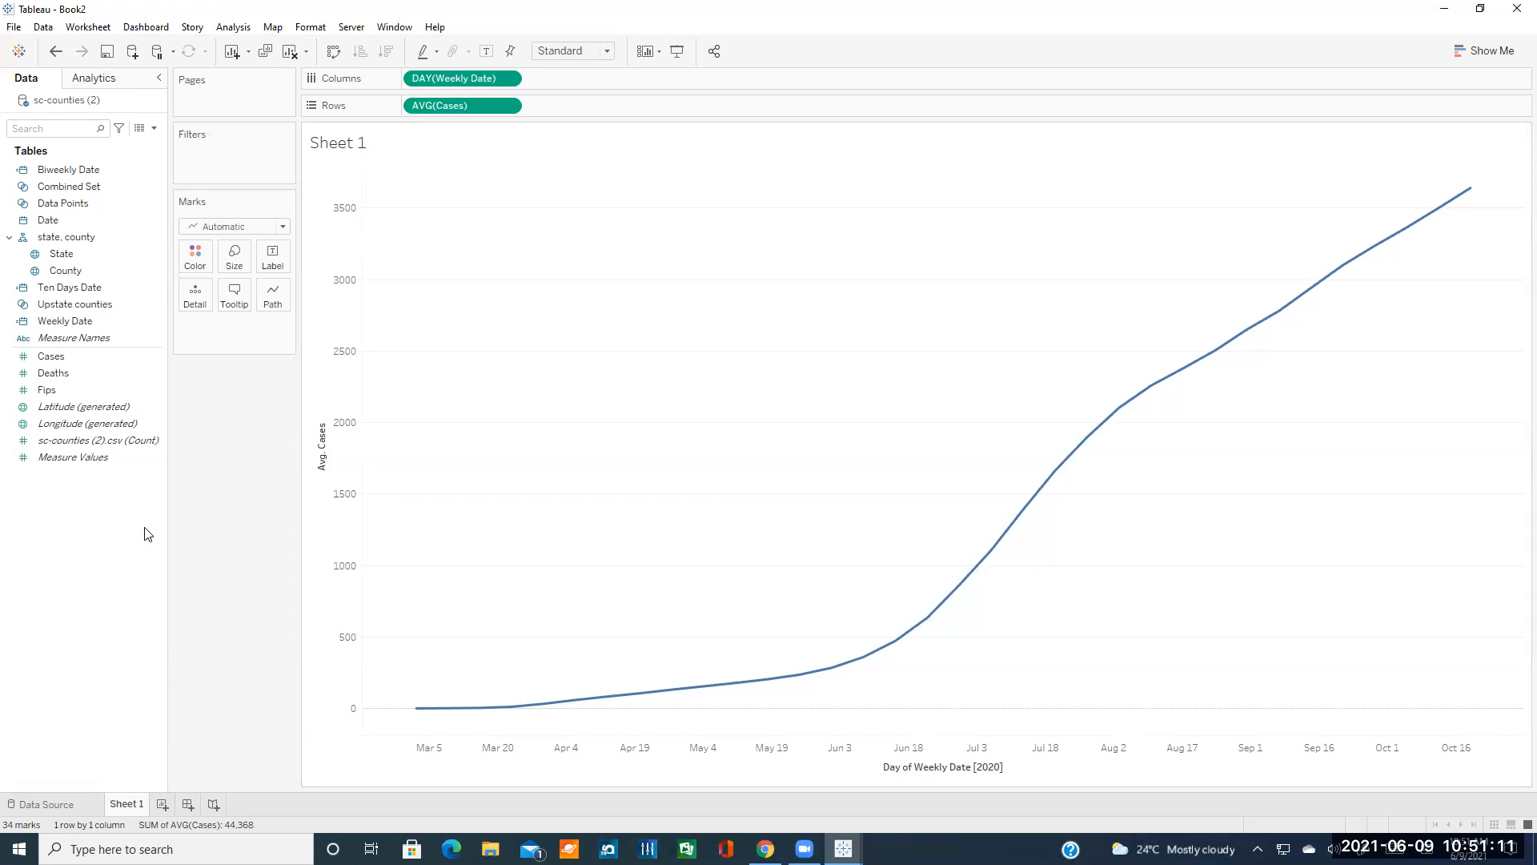
# - Switch to the workshop page in Chrome and open its link to the complete list of Tableau functions in a new tab
pyautogui.click(766, 848)
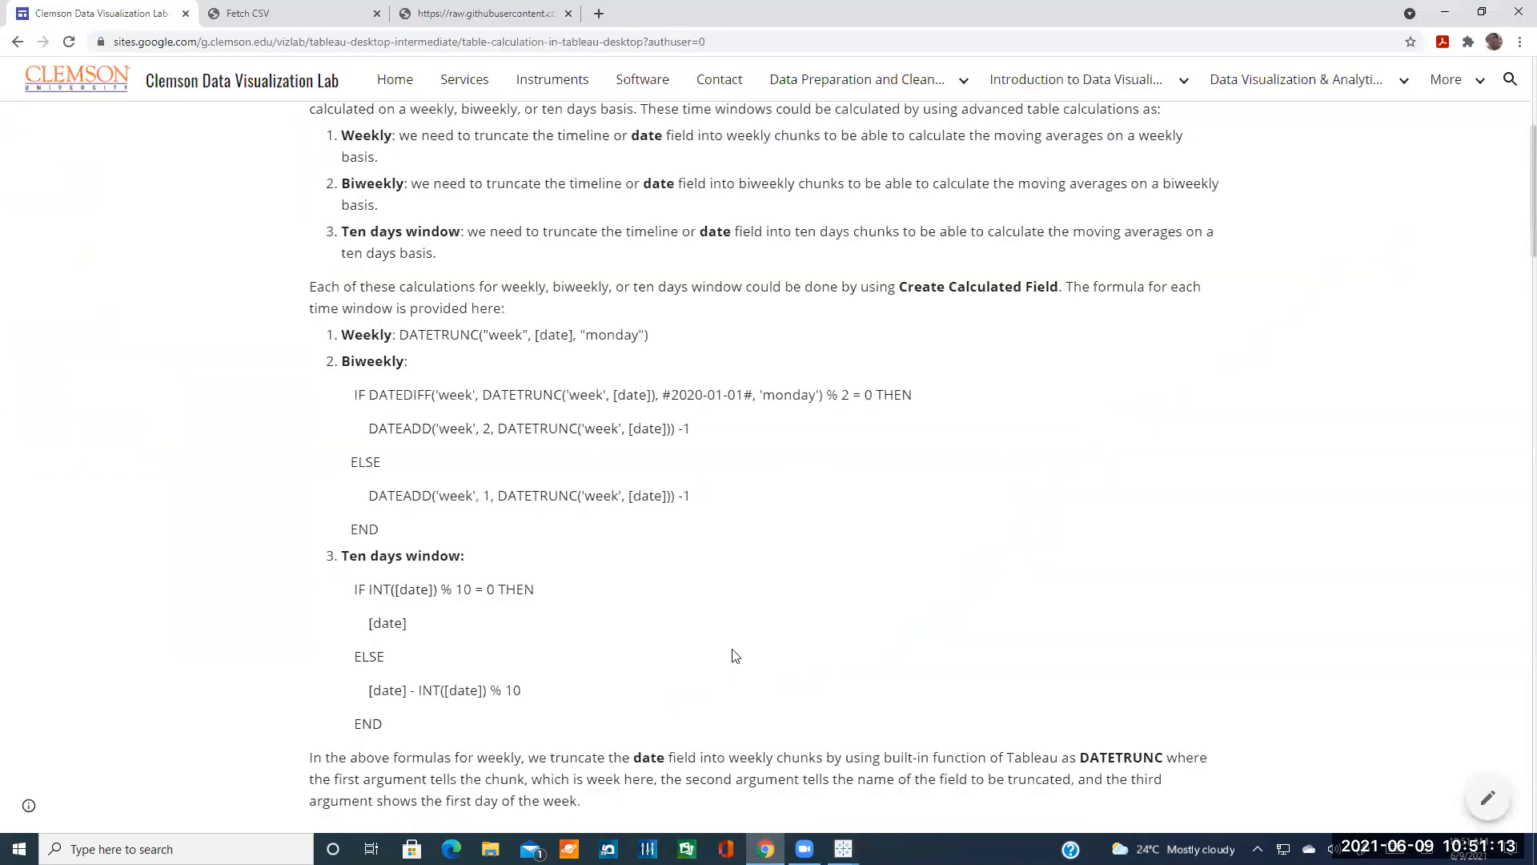
pyautogui.scroll(-4, 733, 657)
pyautogui.scroll(-1, 719, 640)
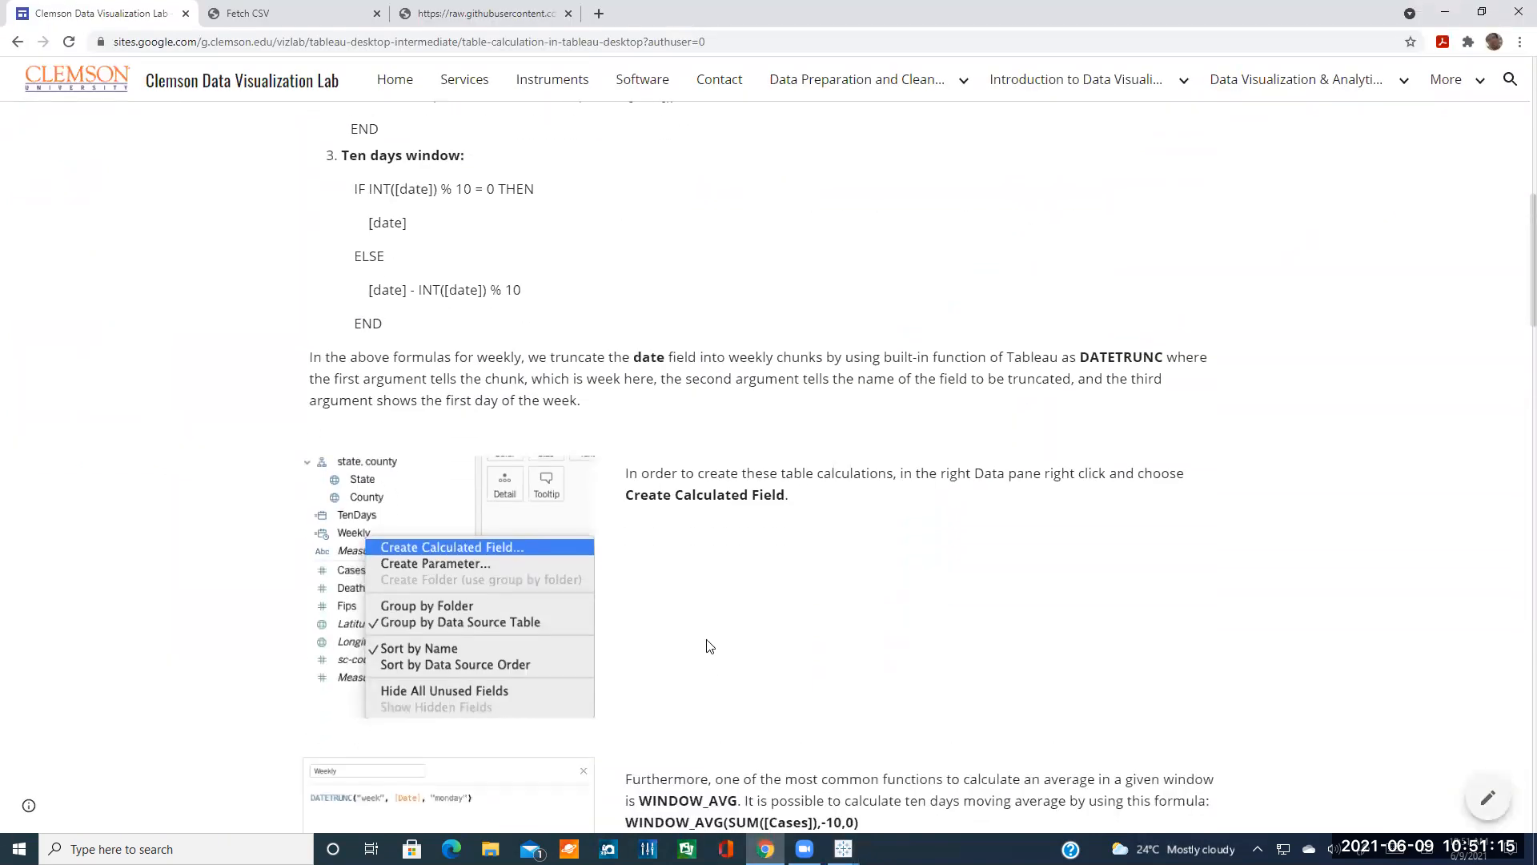
pyautogui.scroll(-7, 708, 645)
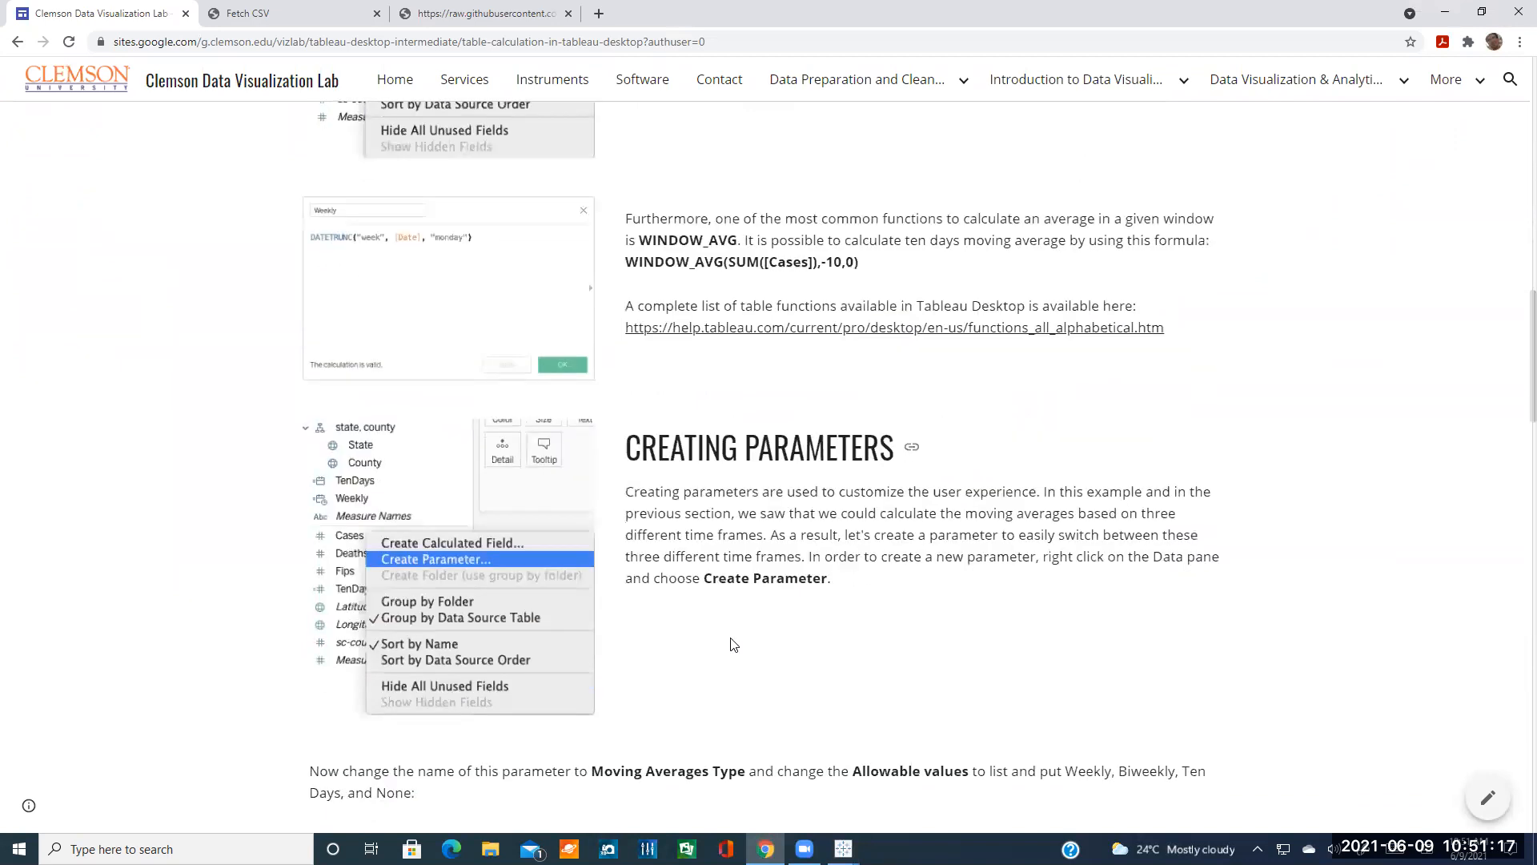
pyautogui.scroll(2, 737, 629)
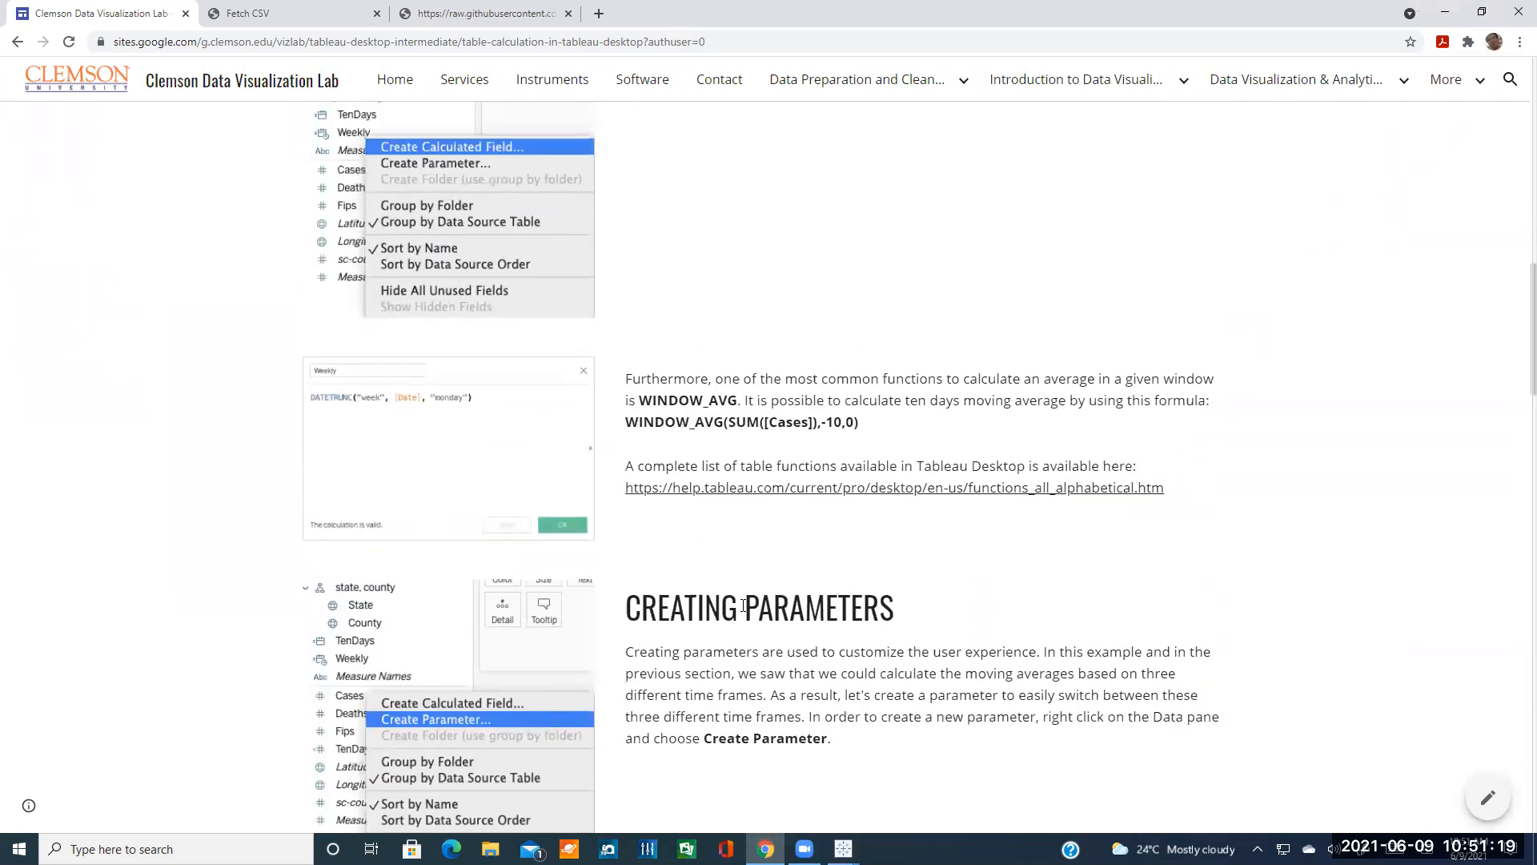
pyautogui.rightClick(808, 491)
pyautogui.click(857, 500)
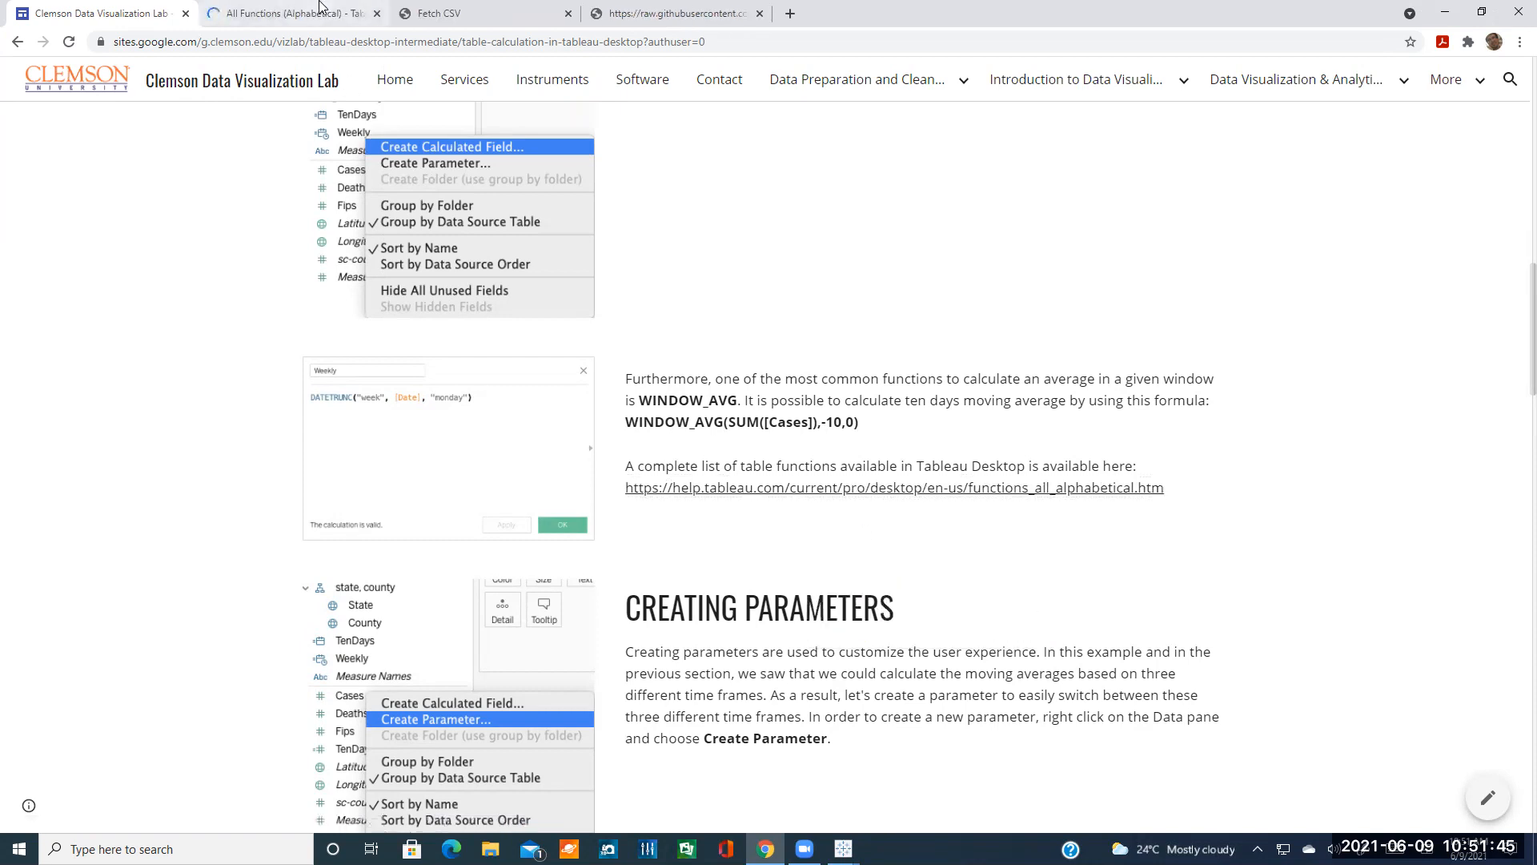
pyautogui.click(296, 13)
# - Look through the Tableau Functions (Alphabetical) reference, including its letter index, function entries and the list of function categories
pyautogui.scroll(-4, 585, 449)
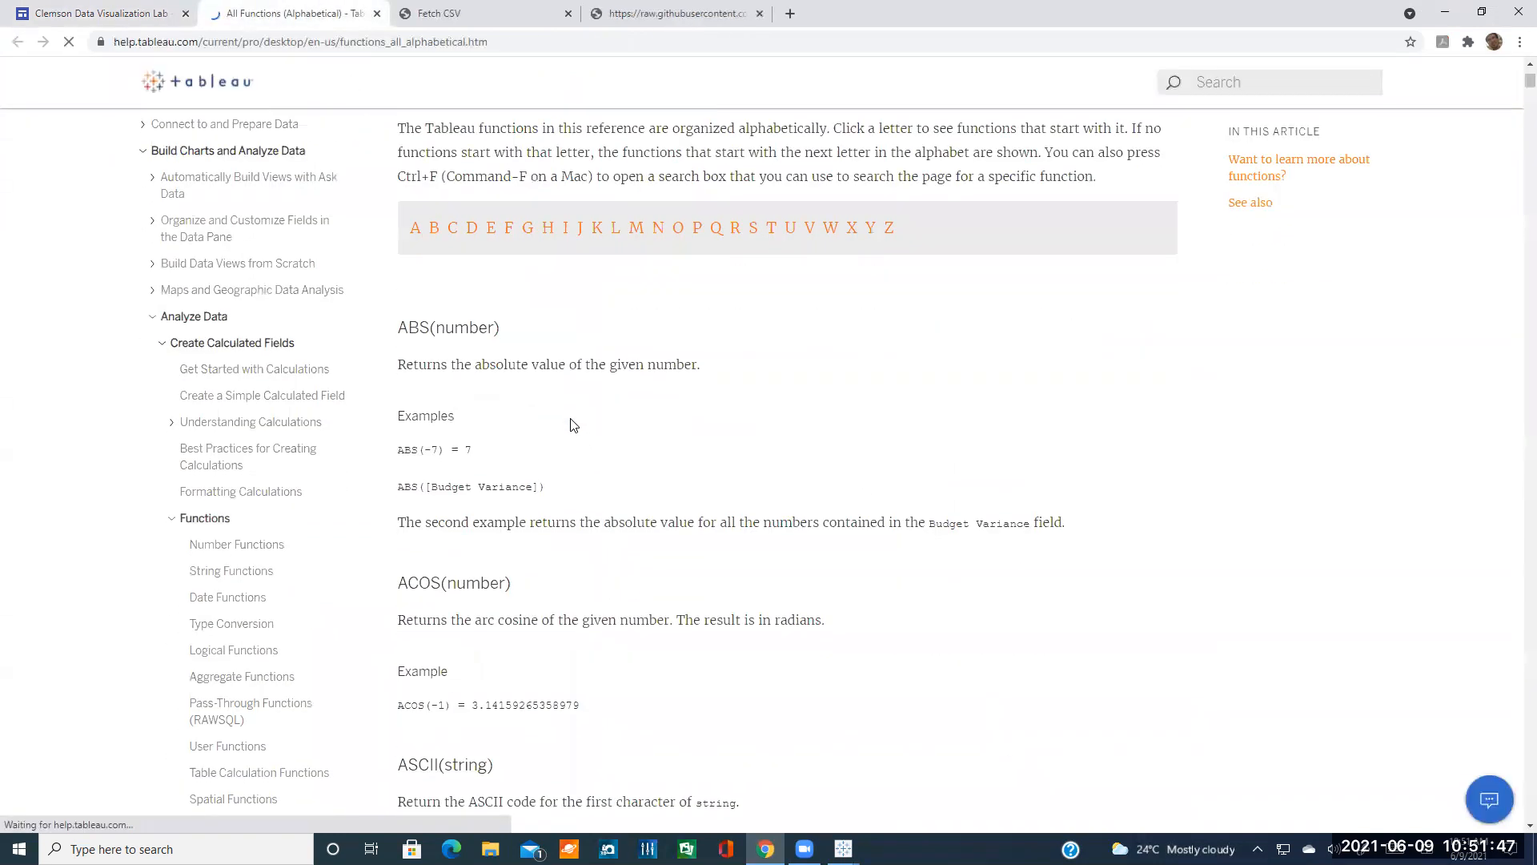
pyautogui.scroll(4, 678, 358)
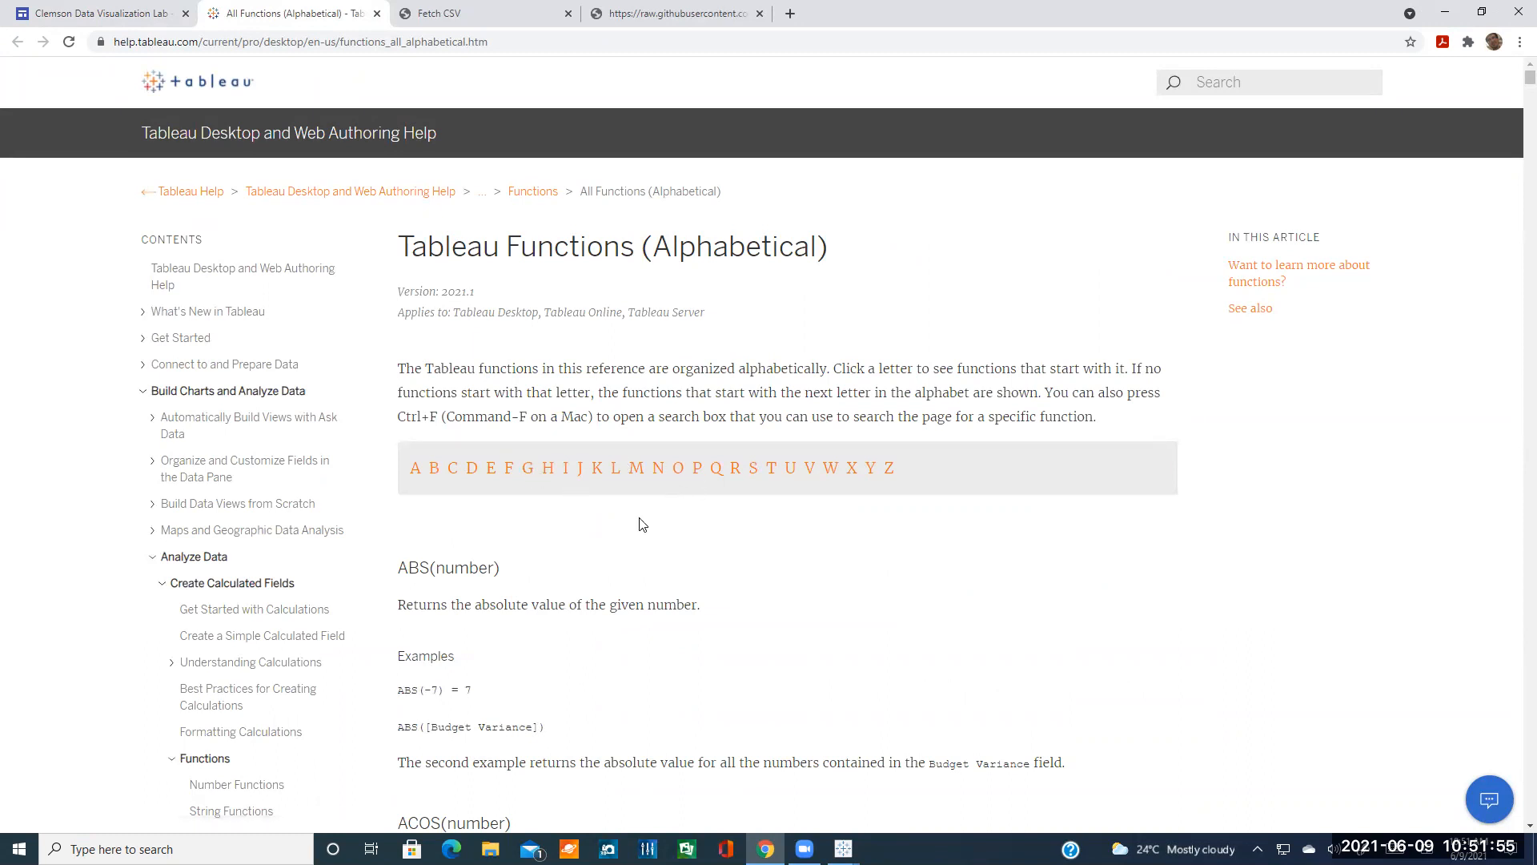
pyautogui.scroll(-4, 648, 532)
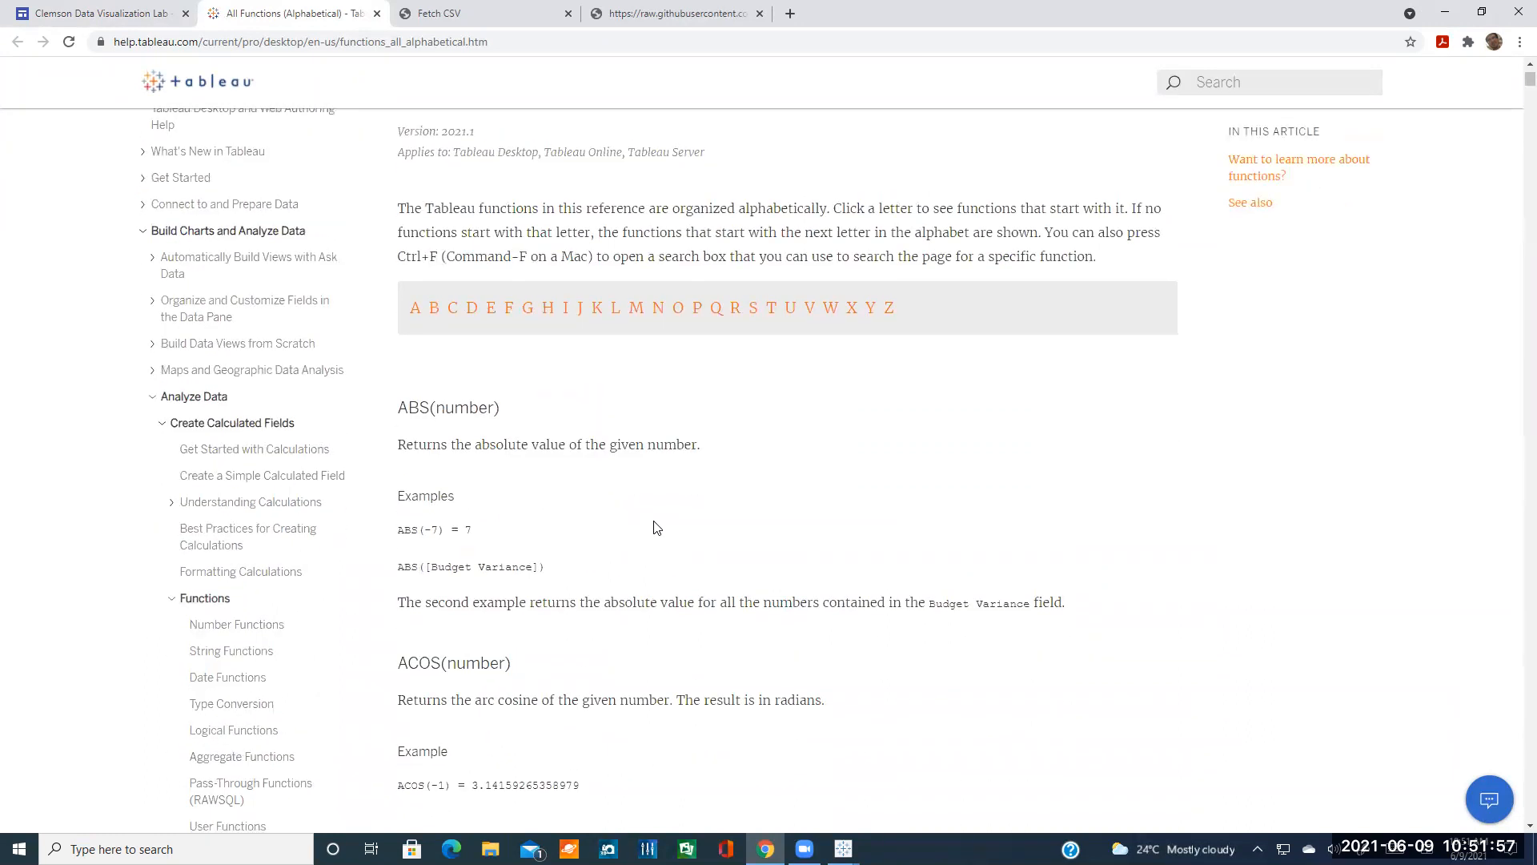
pyautogui.scroll(3, 677, 437)
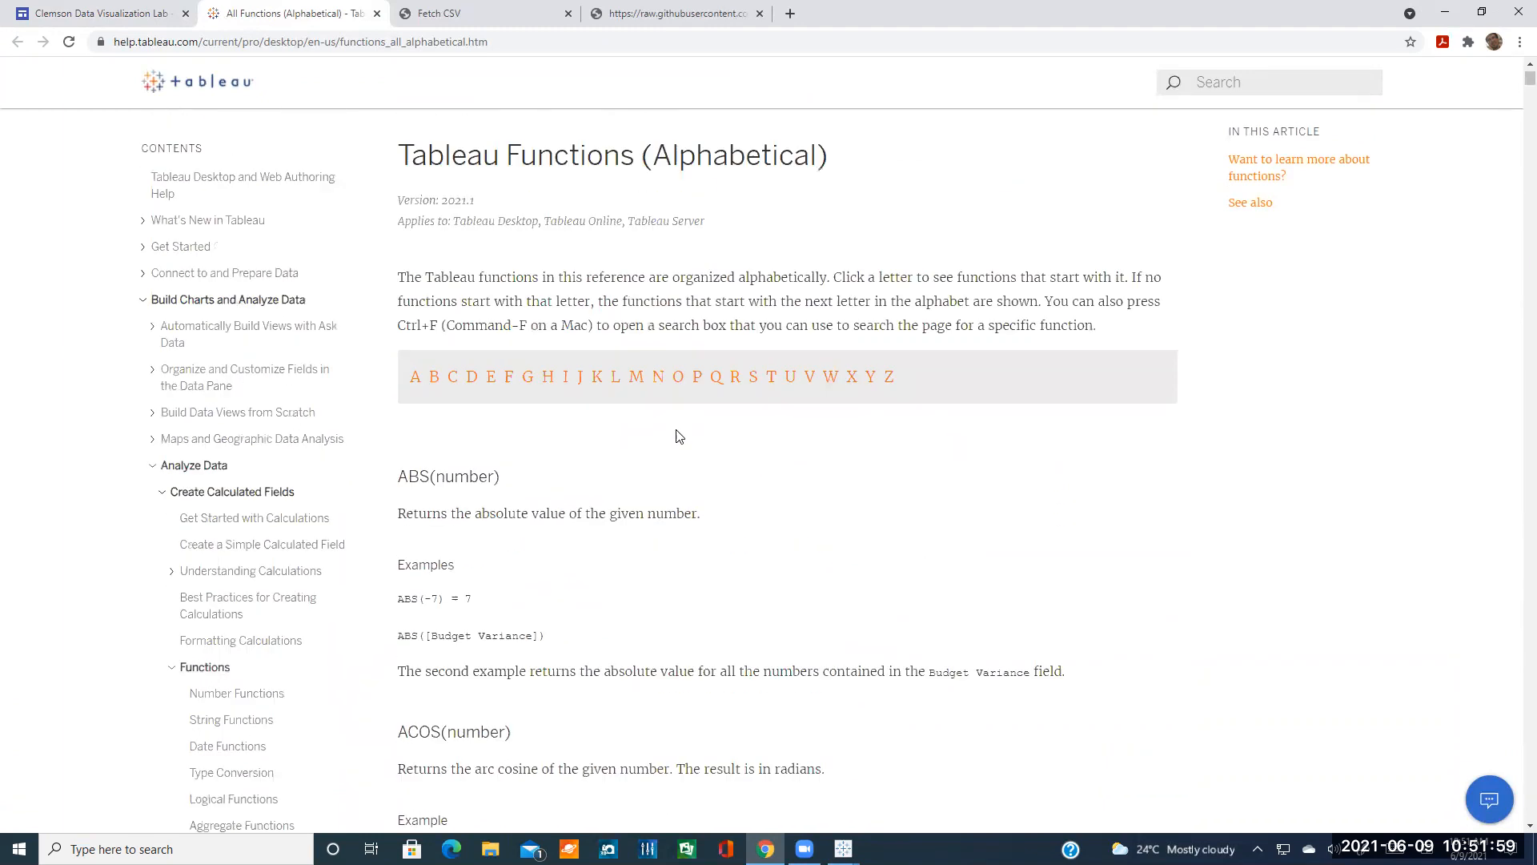
pyautogui.scroll(-5, 513, 504)
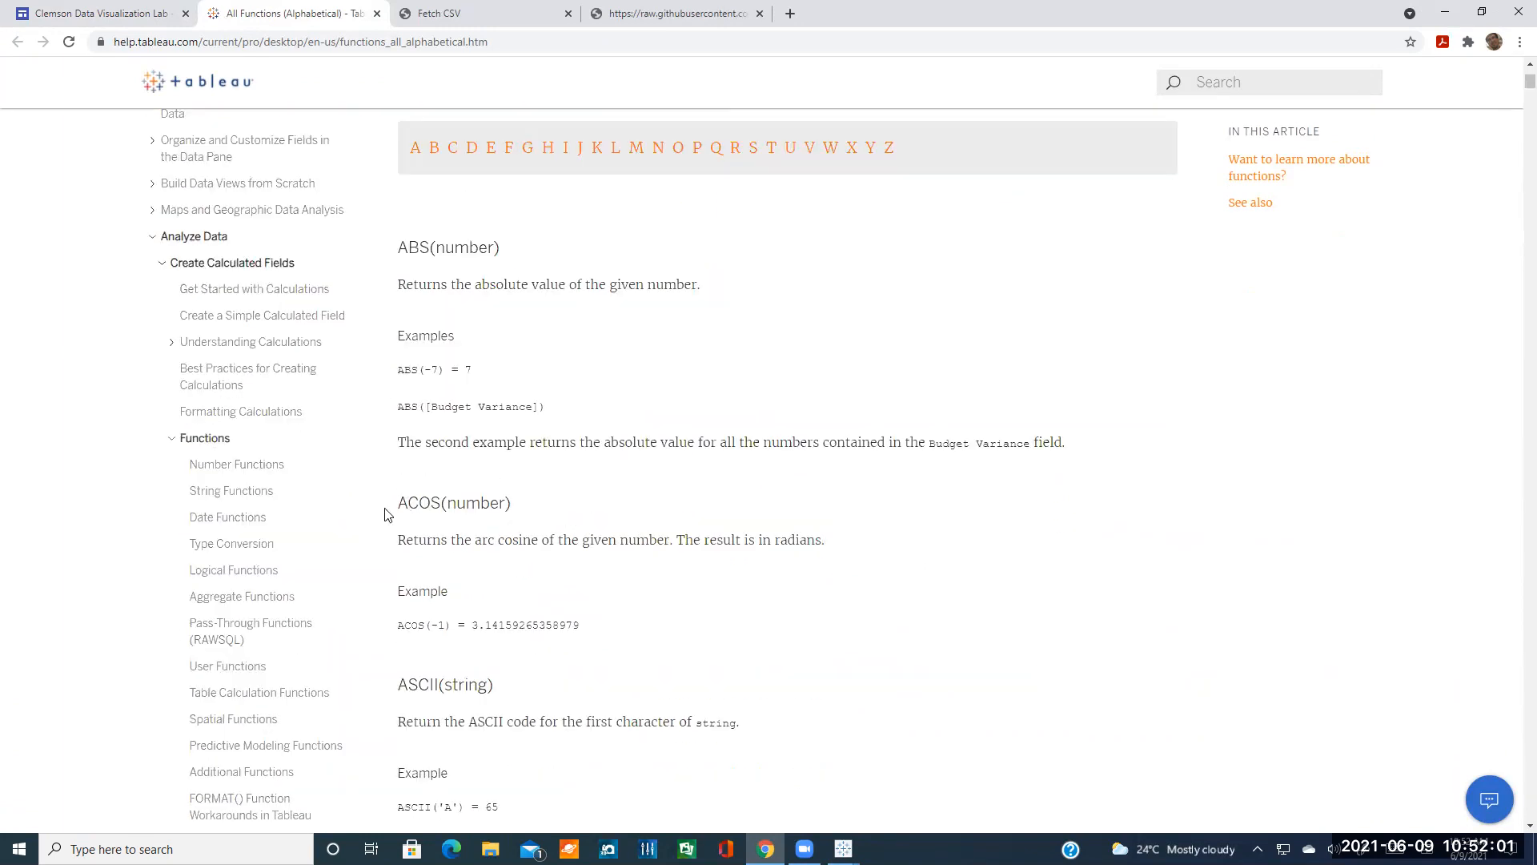
pyautogui.scroll(-1, 312, 530)
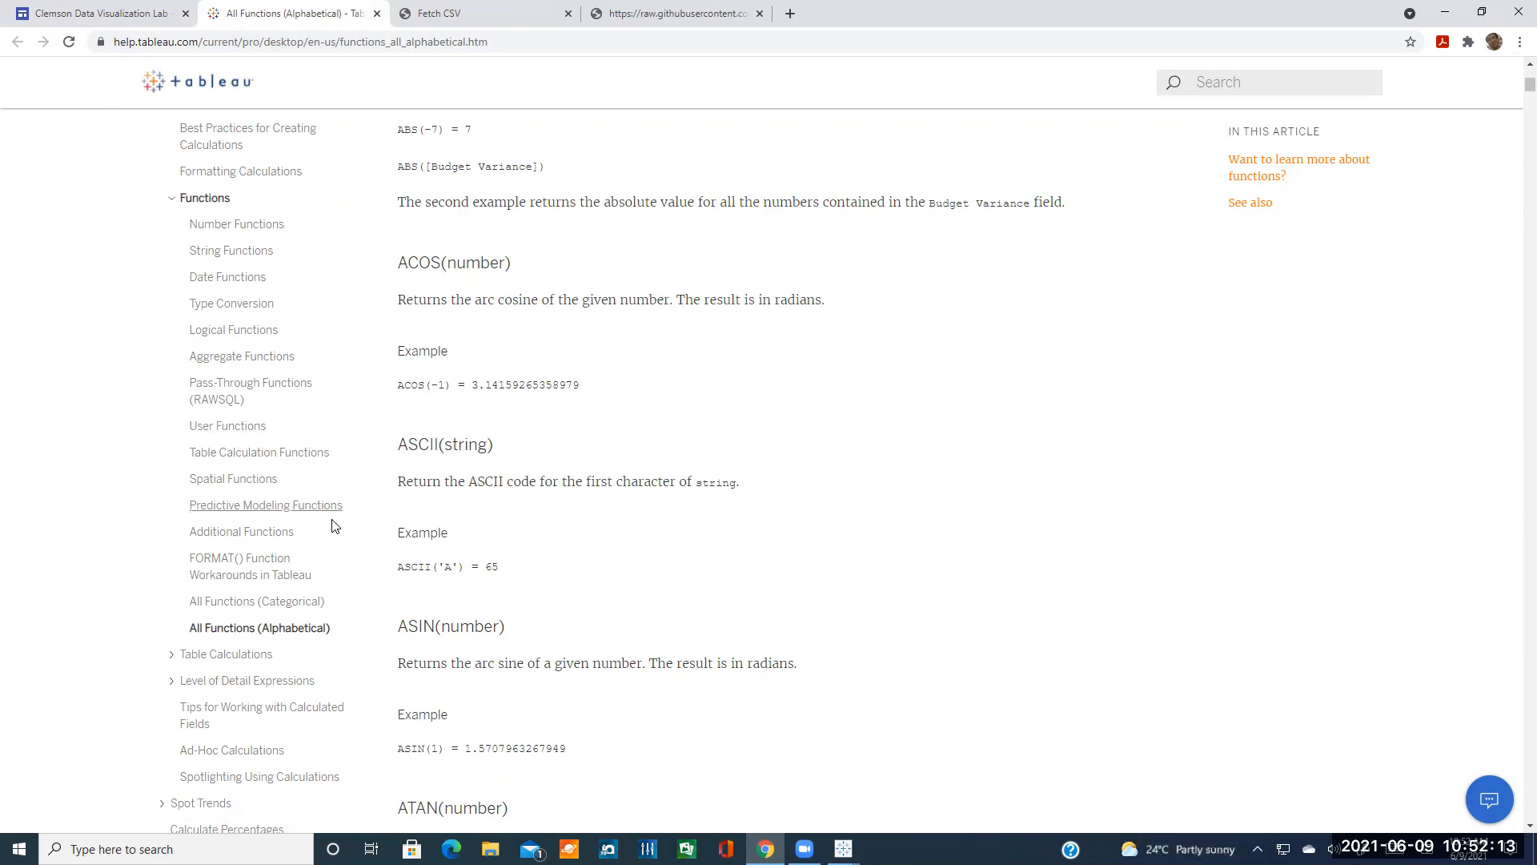
pyautogui.scroll(7, 590, 440)
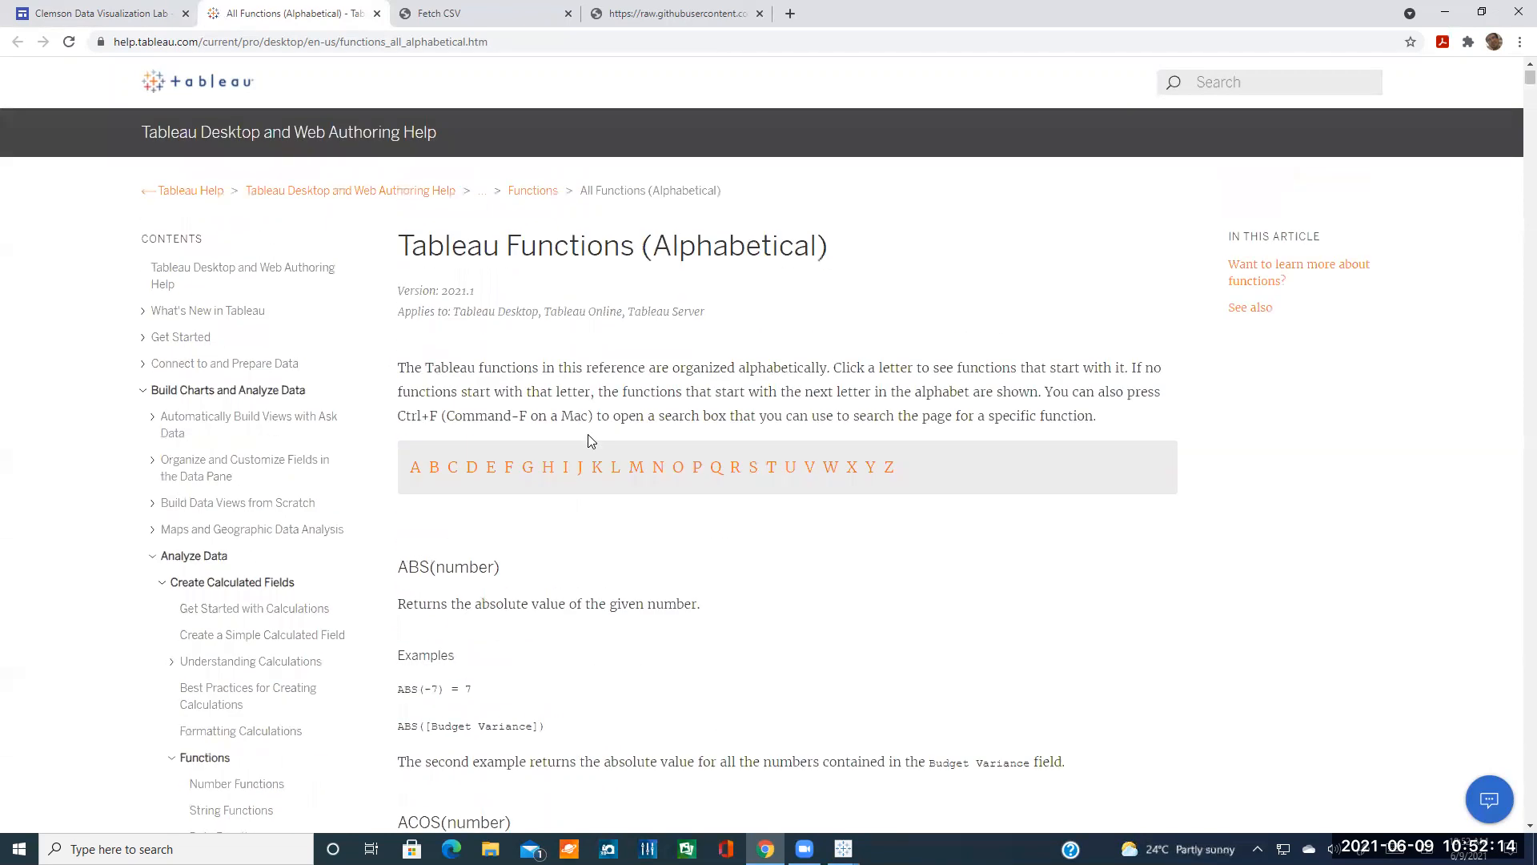
pyautogui.click(503, 41)
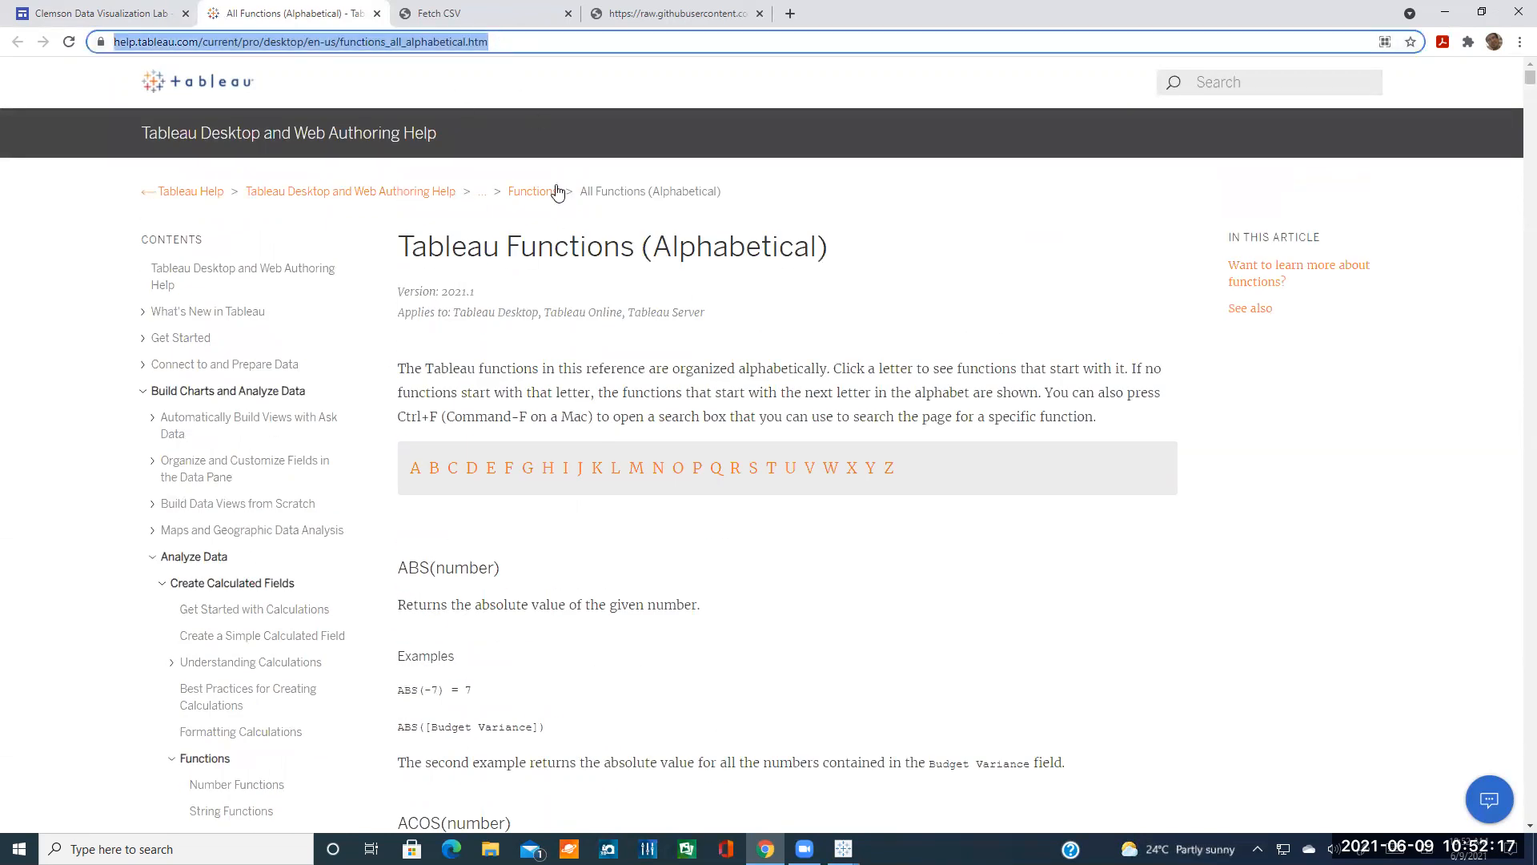
pyautogui.click(770, 536)
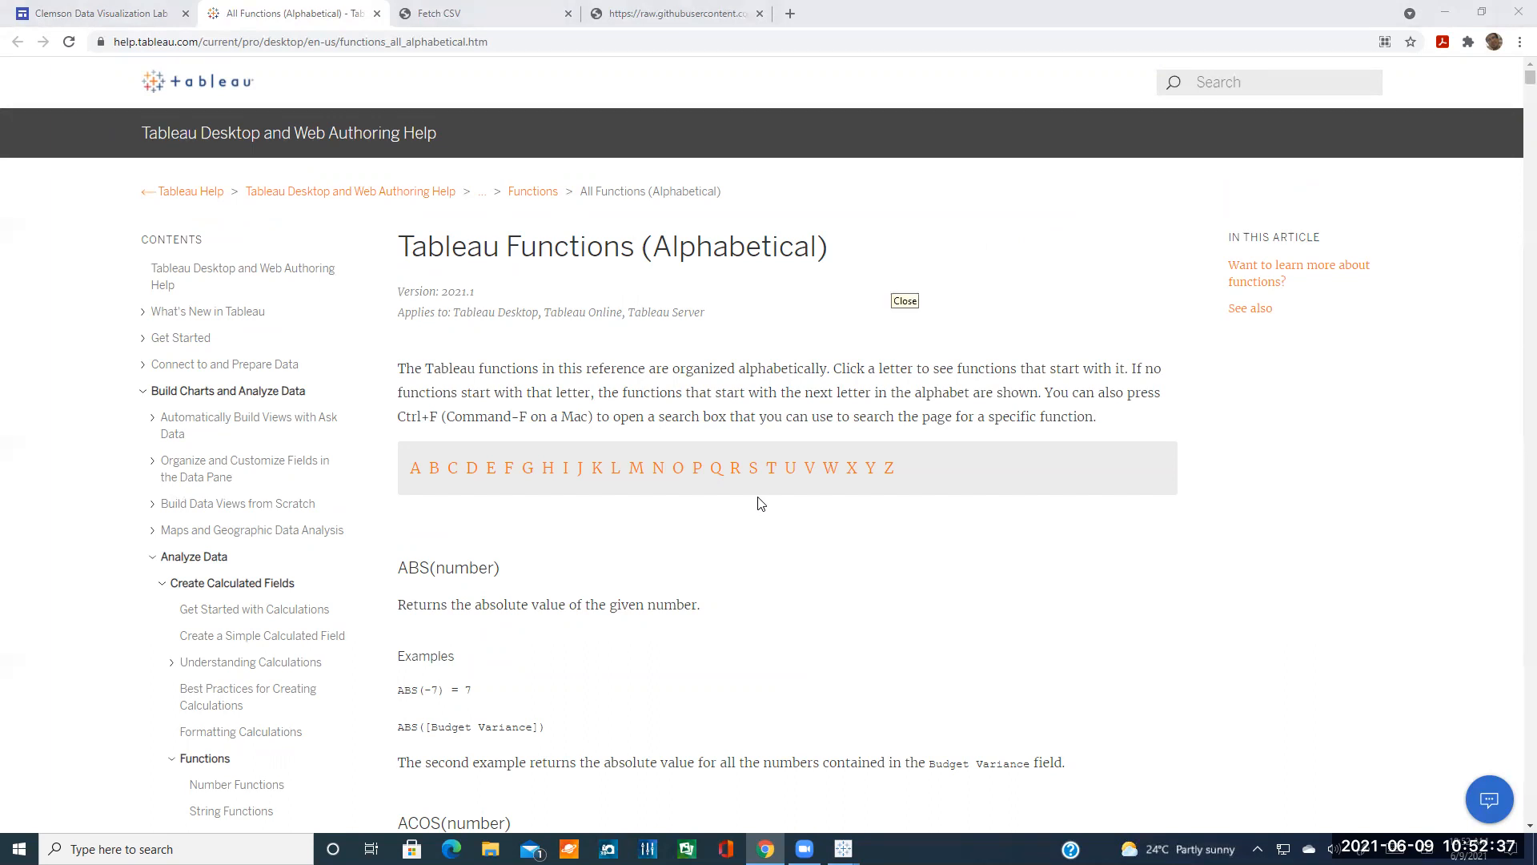
# - Copy the WINDOW_AVG(SUM([Cases]),-10,0) formula from the workshop page and return to Book2 in Tableau
pyautogui.click(106, 10)
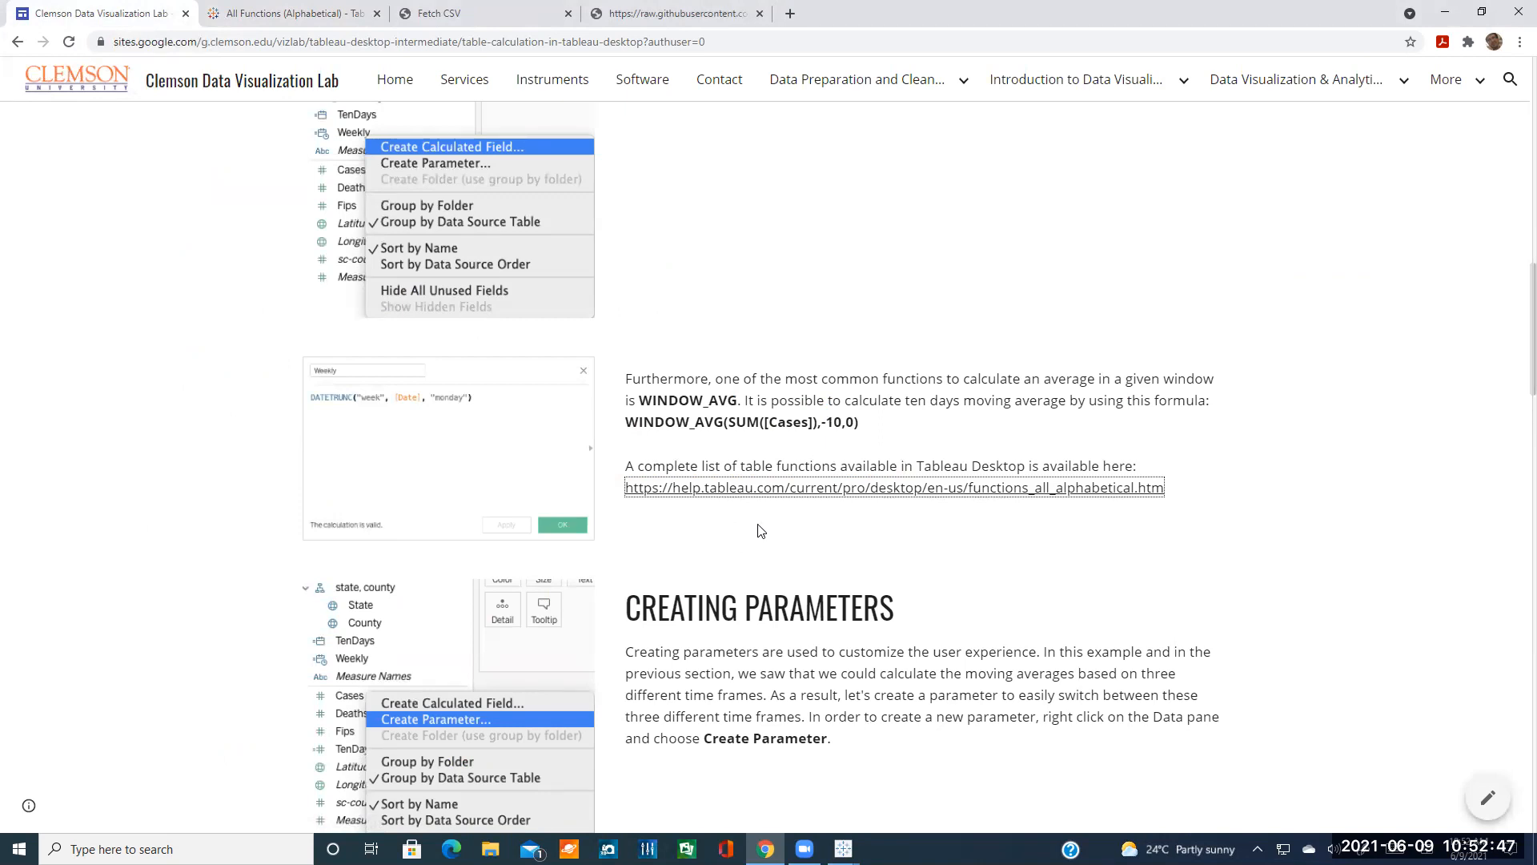
pyautogui.scroll(1, 775, 524)
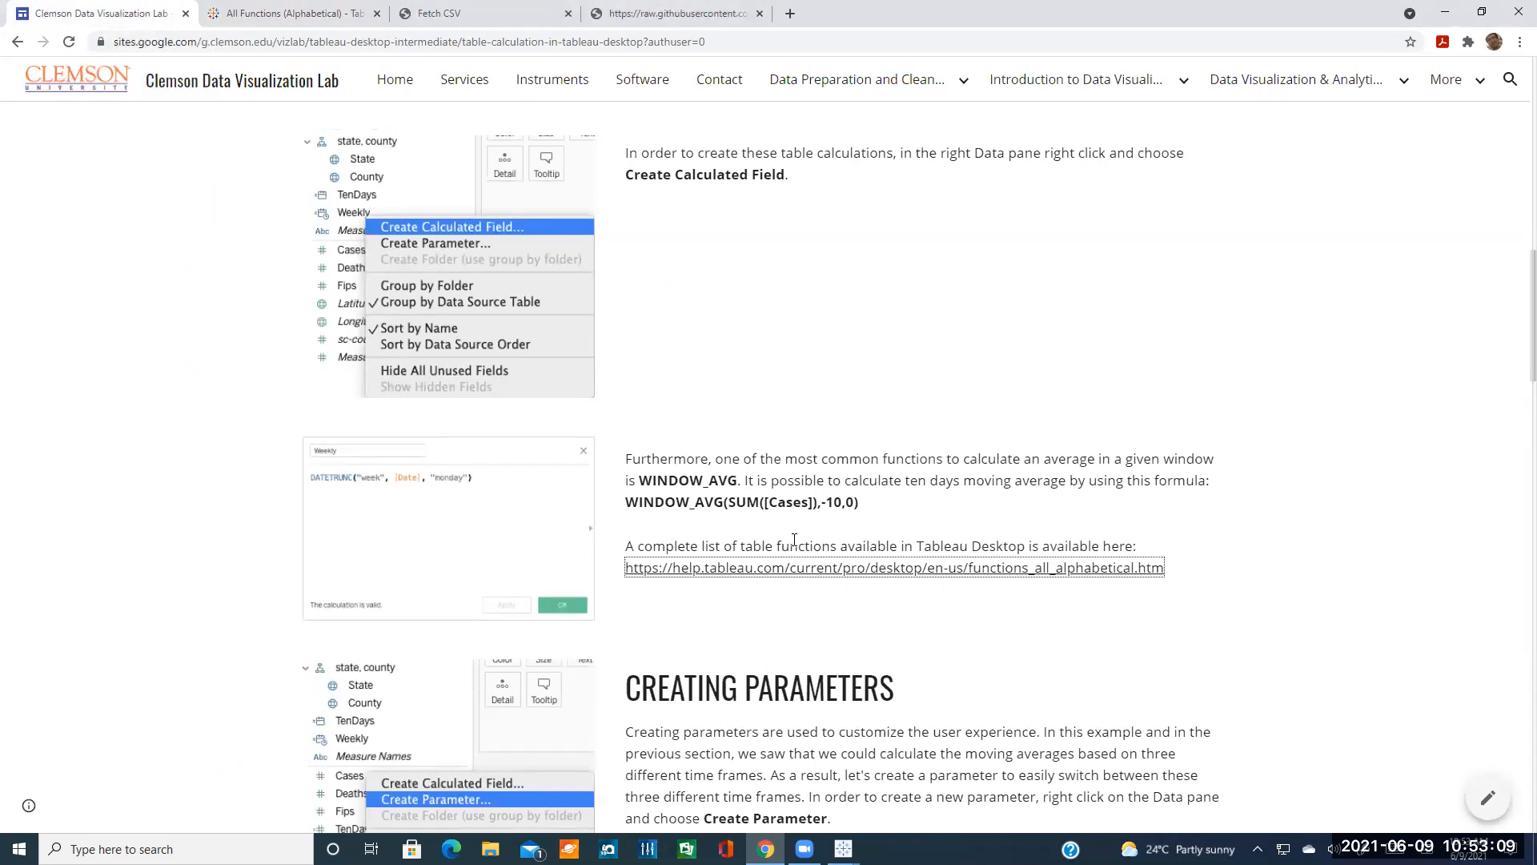
pyautogui.moveTo(628, 503); pyautogui.dragTo(862, 513)
pyautogui.hotkey('ctrl', 'c')
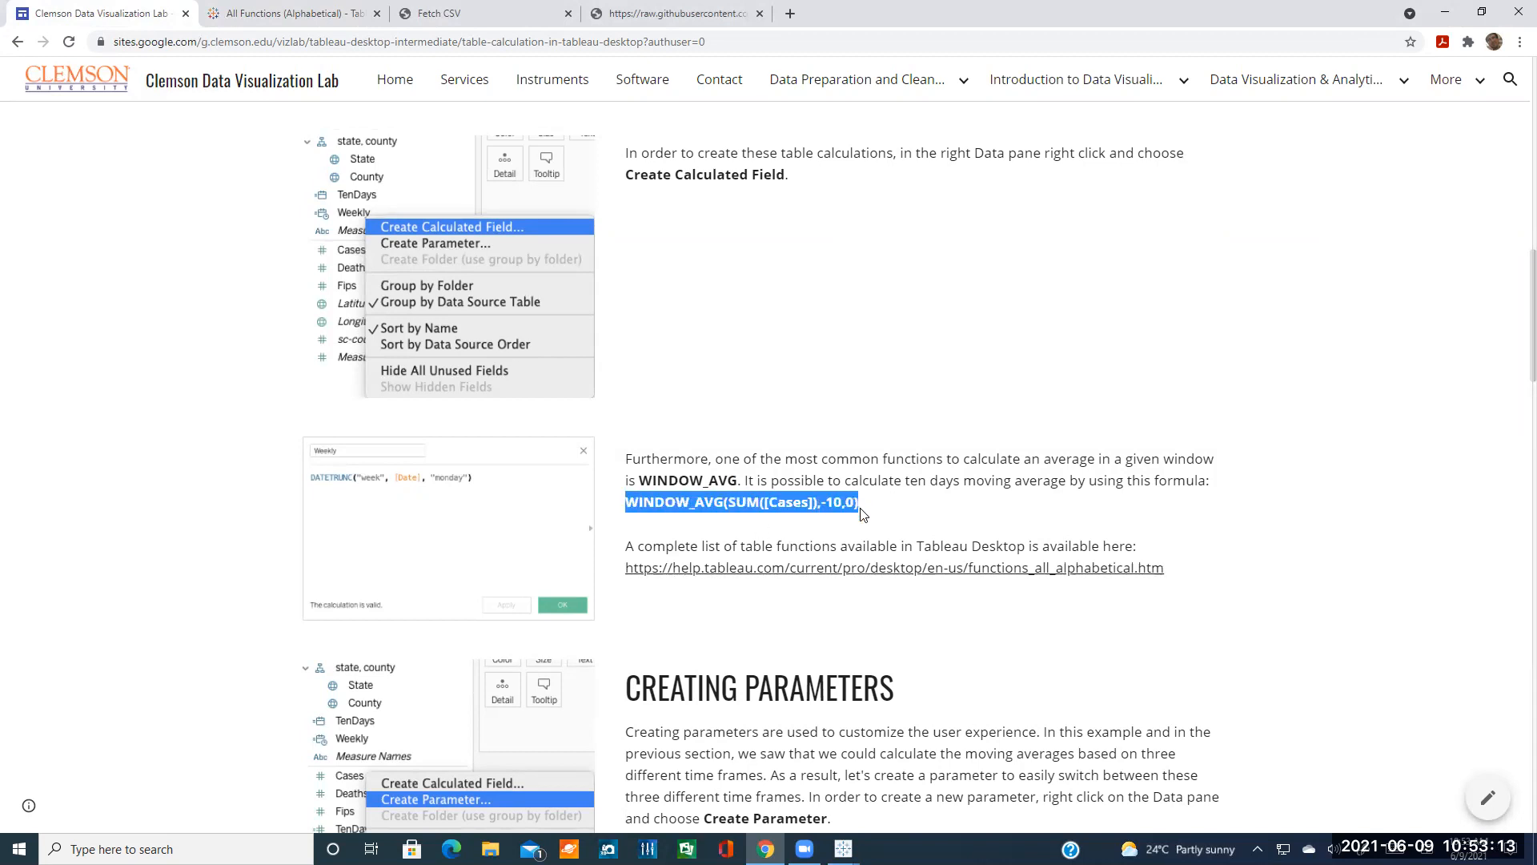
pyautogui.click(867, 515)
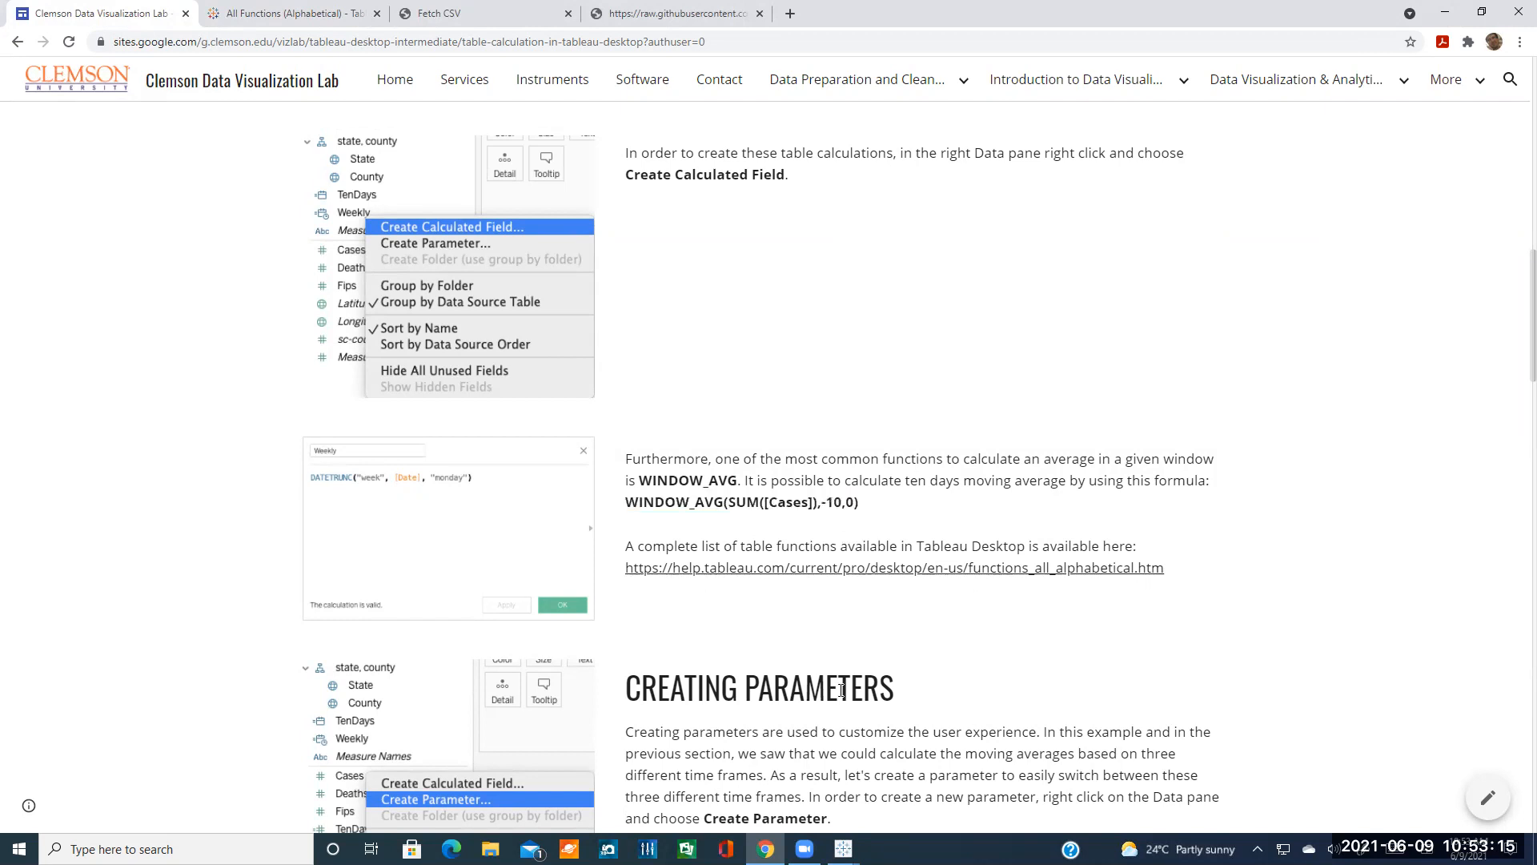
pyautogui.moveTo(843, 848)
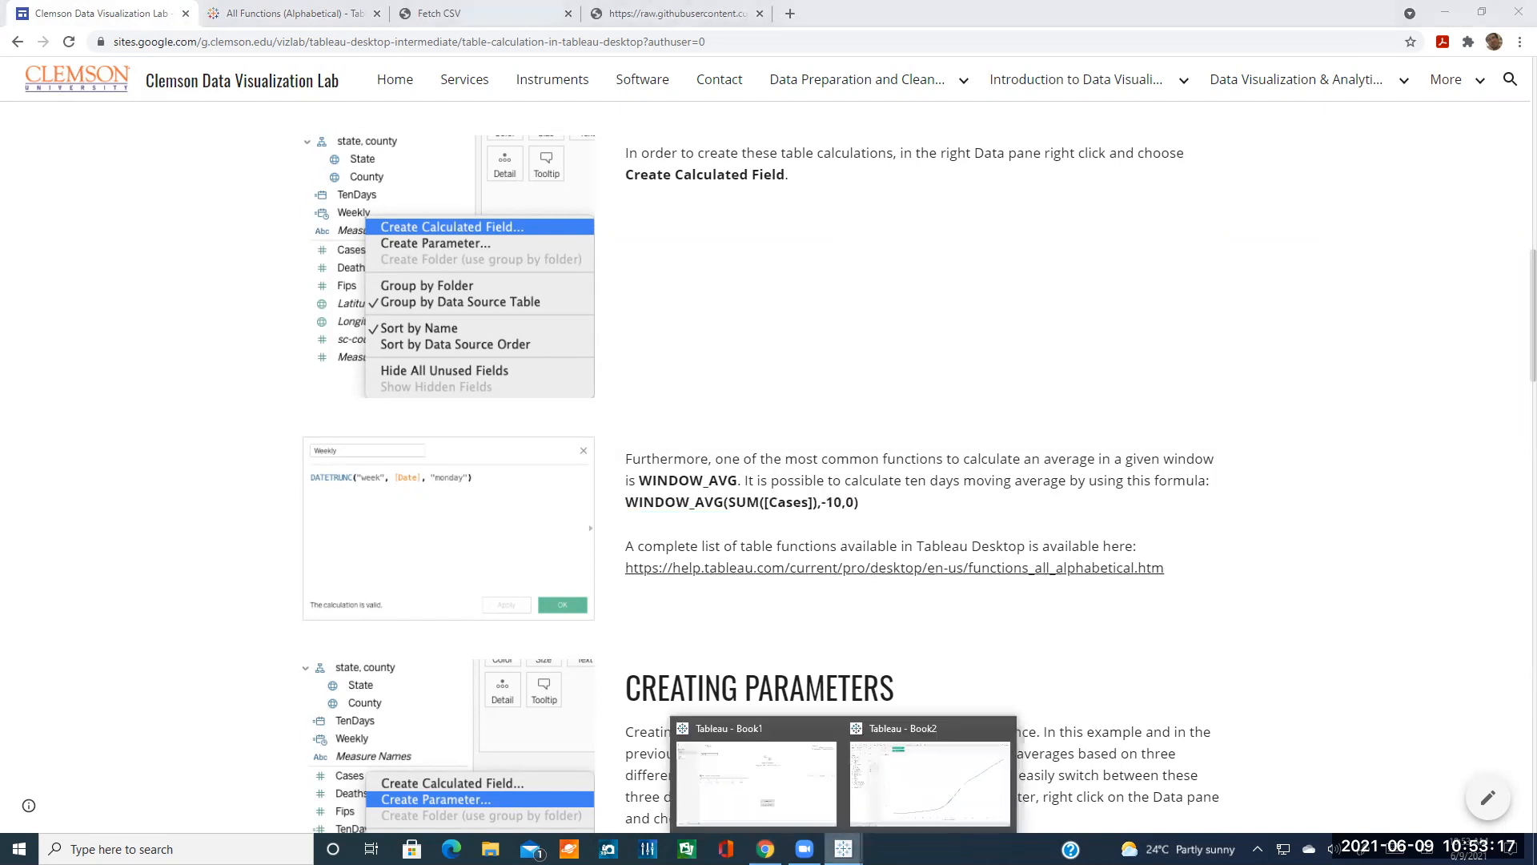
pyautogui.click(917, 803)
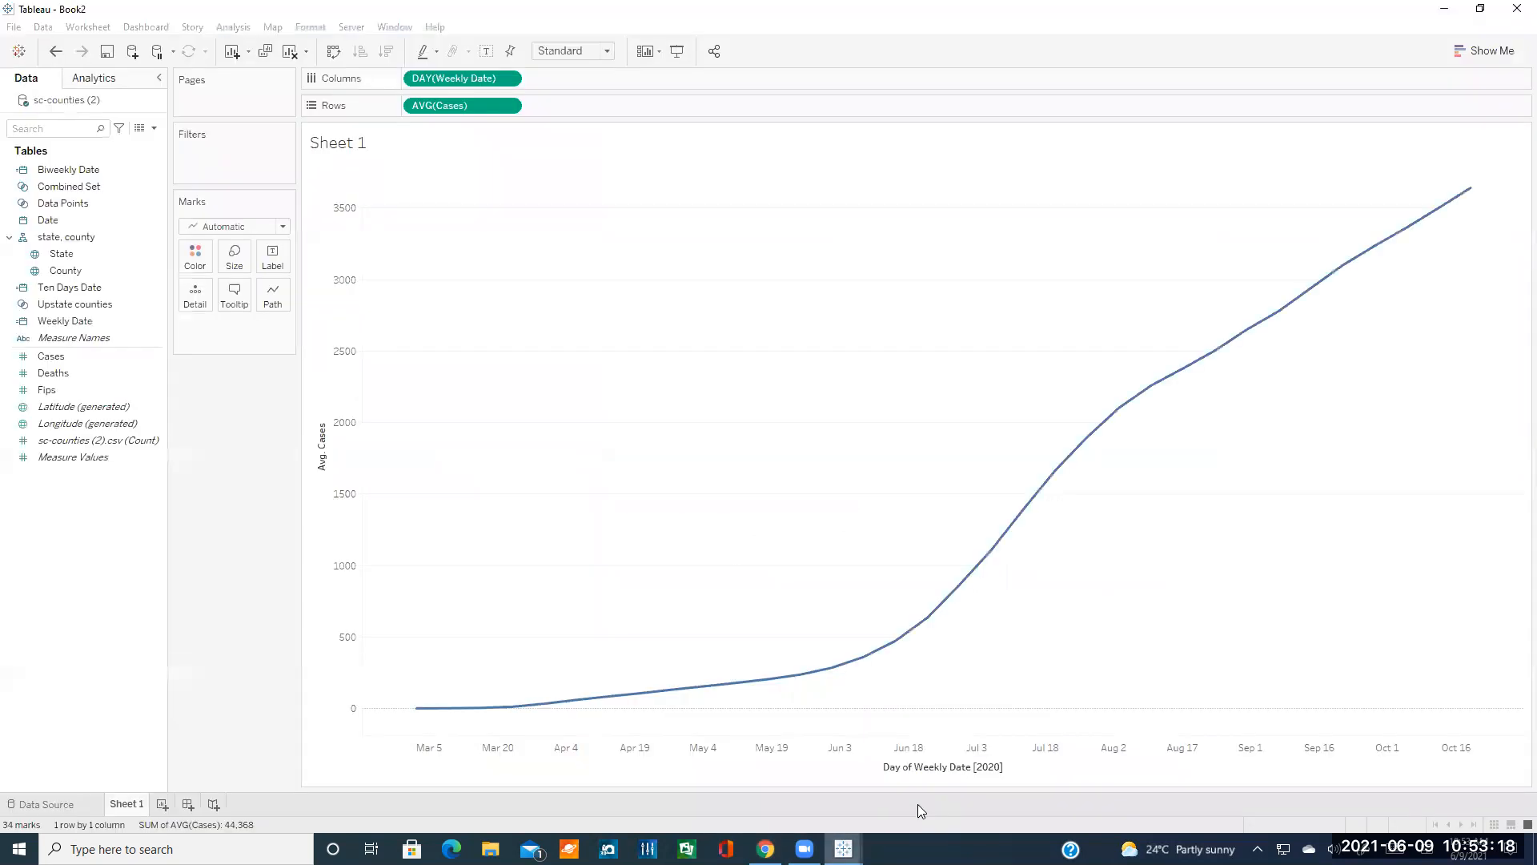
# - Edit the Ten Days Date calculated field and replace its formula with the copied WINDOW_AVG(SUM([Cases]),-10,0)
pyautogui.rightClick(90, 292)
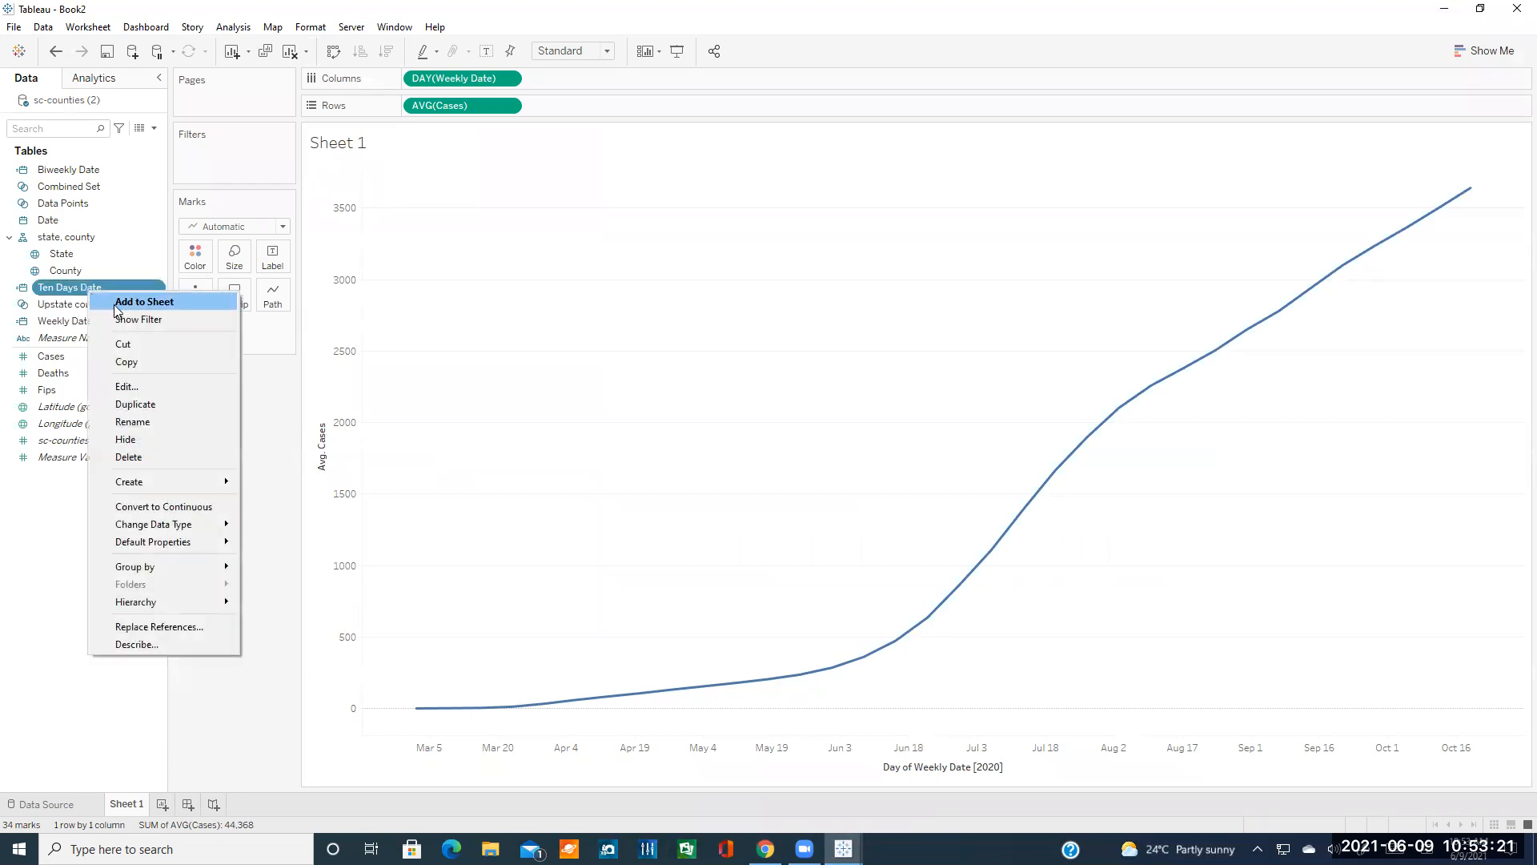
pyautogui.click(141, 387)
pyautogui.moveTo(700, 437); pyautogui.dragTo(613, 328)
pyautogui.hotkey('ctrl', 'v')
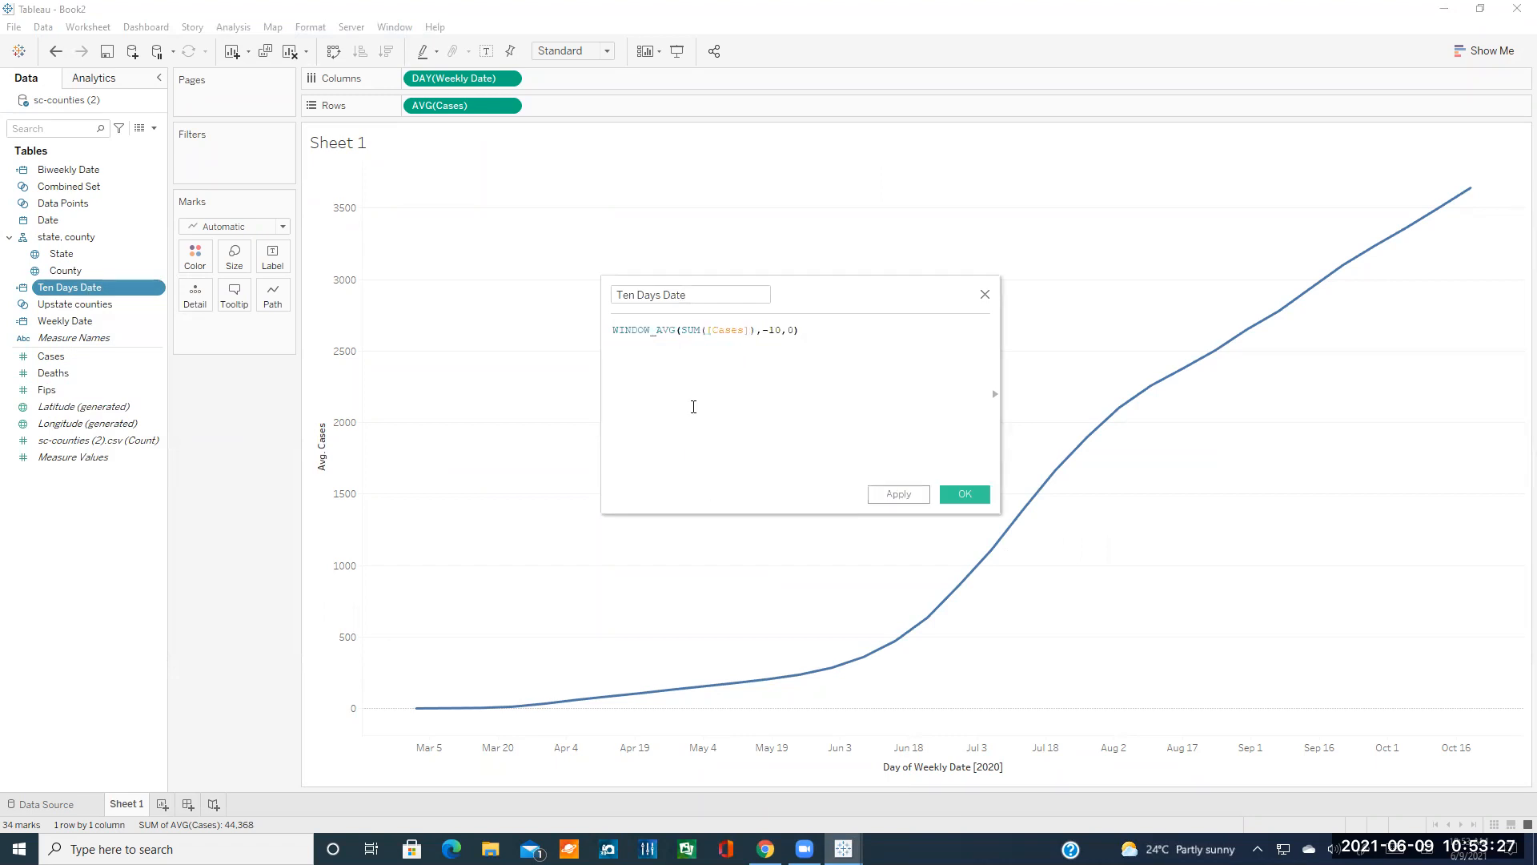
# - Try other WINDOW_ functions such as SUM in the Ten Days Date formula, and restore WINDOW_AVG
pyautogui.click(662, 330)
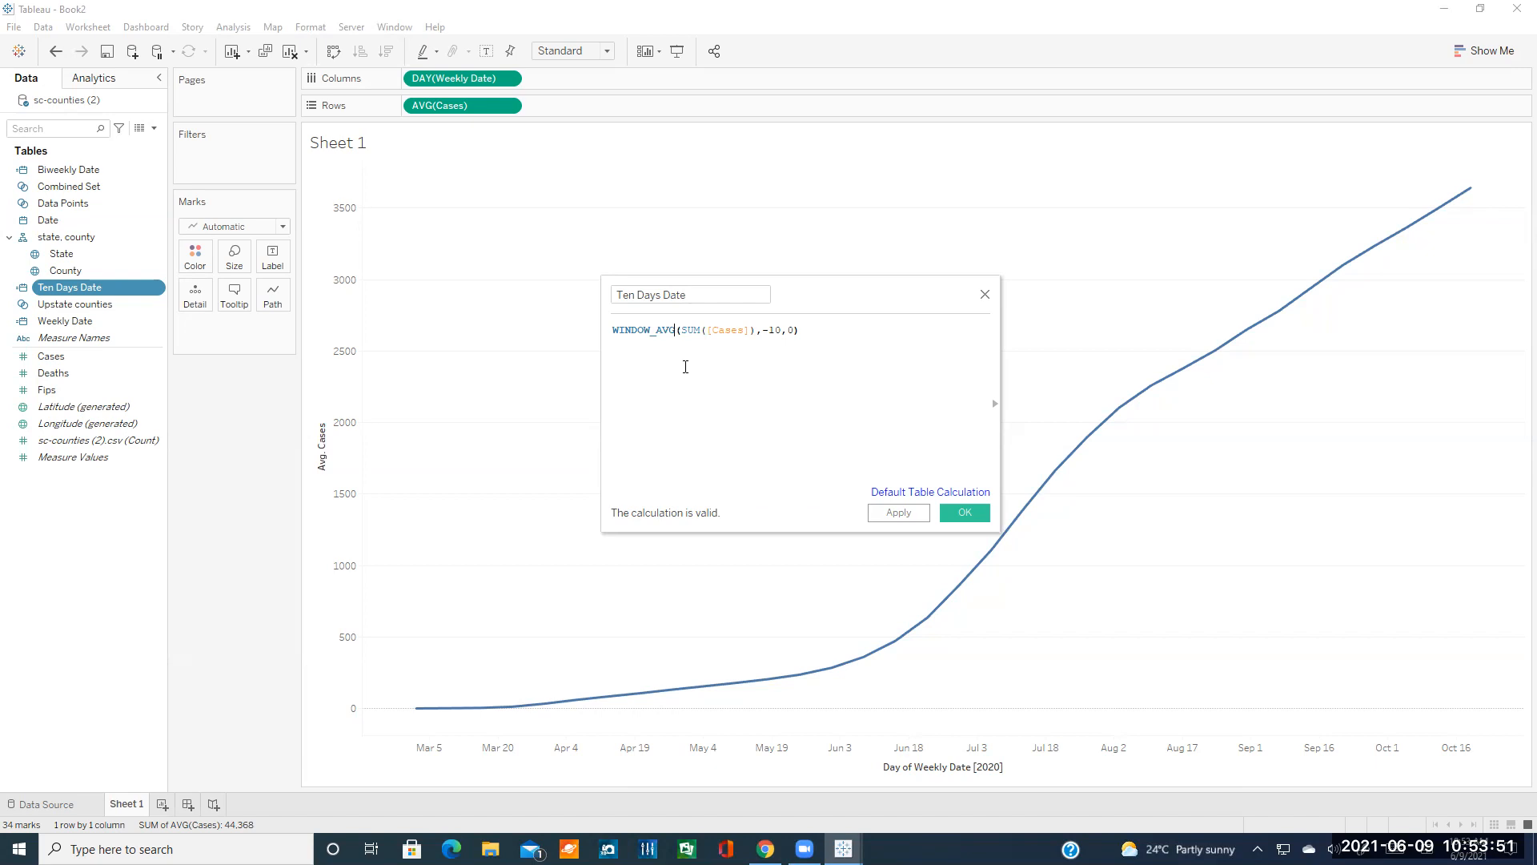
pyautogui.press('BackSpace')
pyautogui.press('BackSpace')
pyautogui.press('BackSpace')
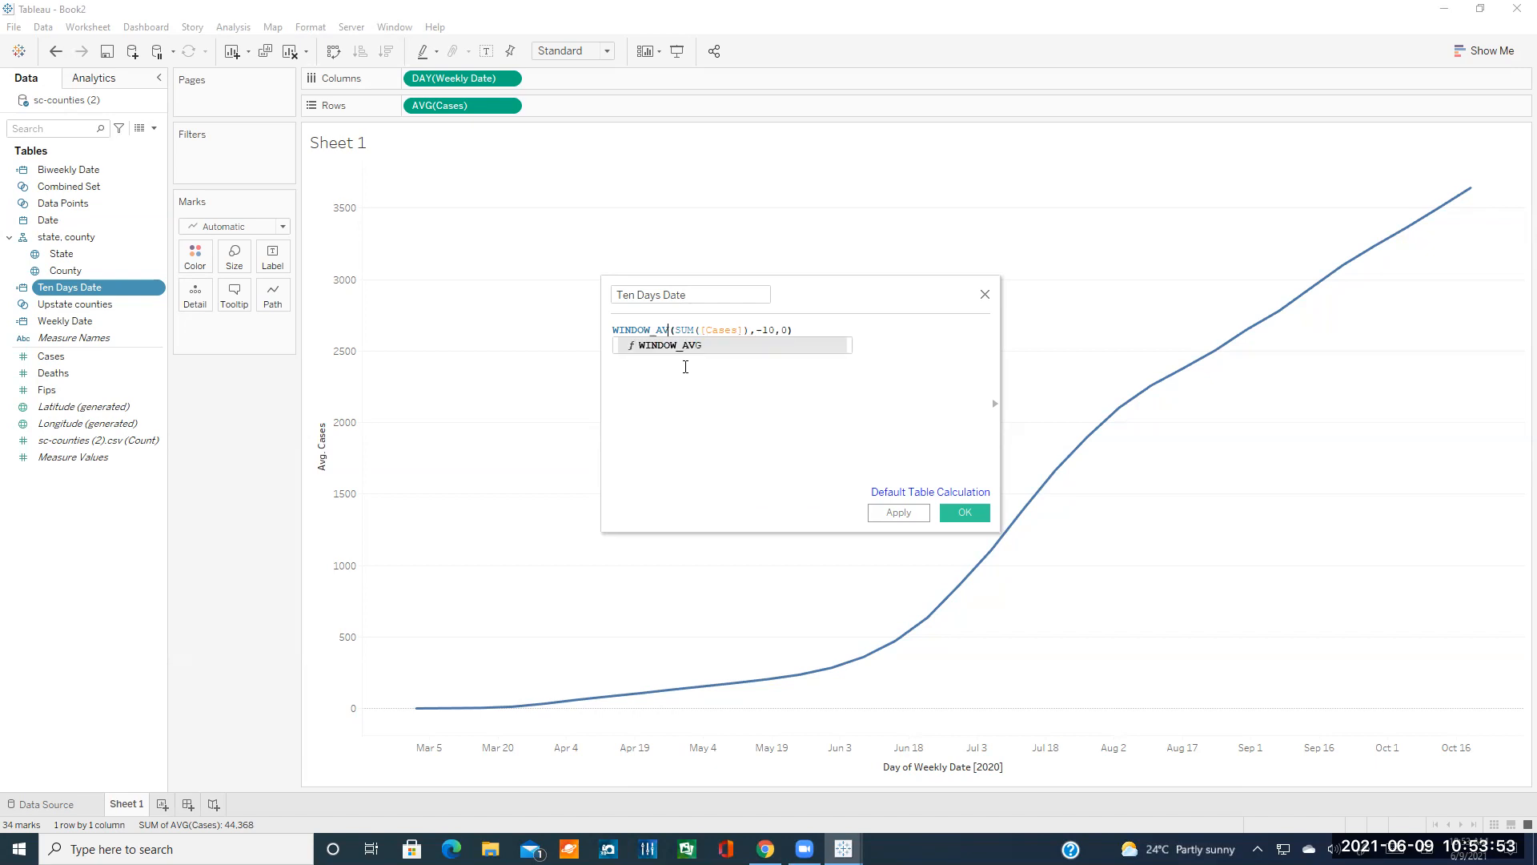
pyautogui.write('SUM')
pyautogui.press('BackSpace')
pyautogui.press('BackSpace')
pyautogui.press('BackSpace')
pyautogui.write('M')
pyautogui.press('BackSpace')
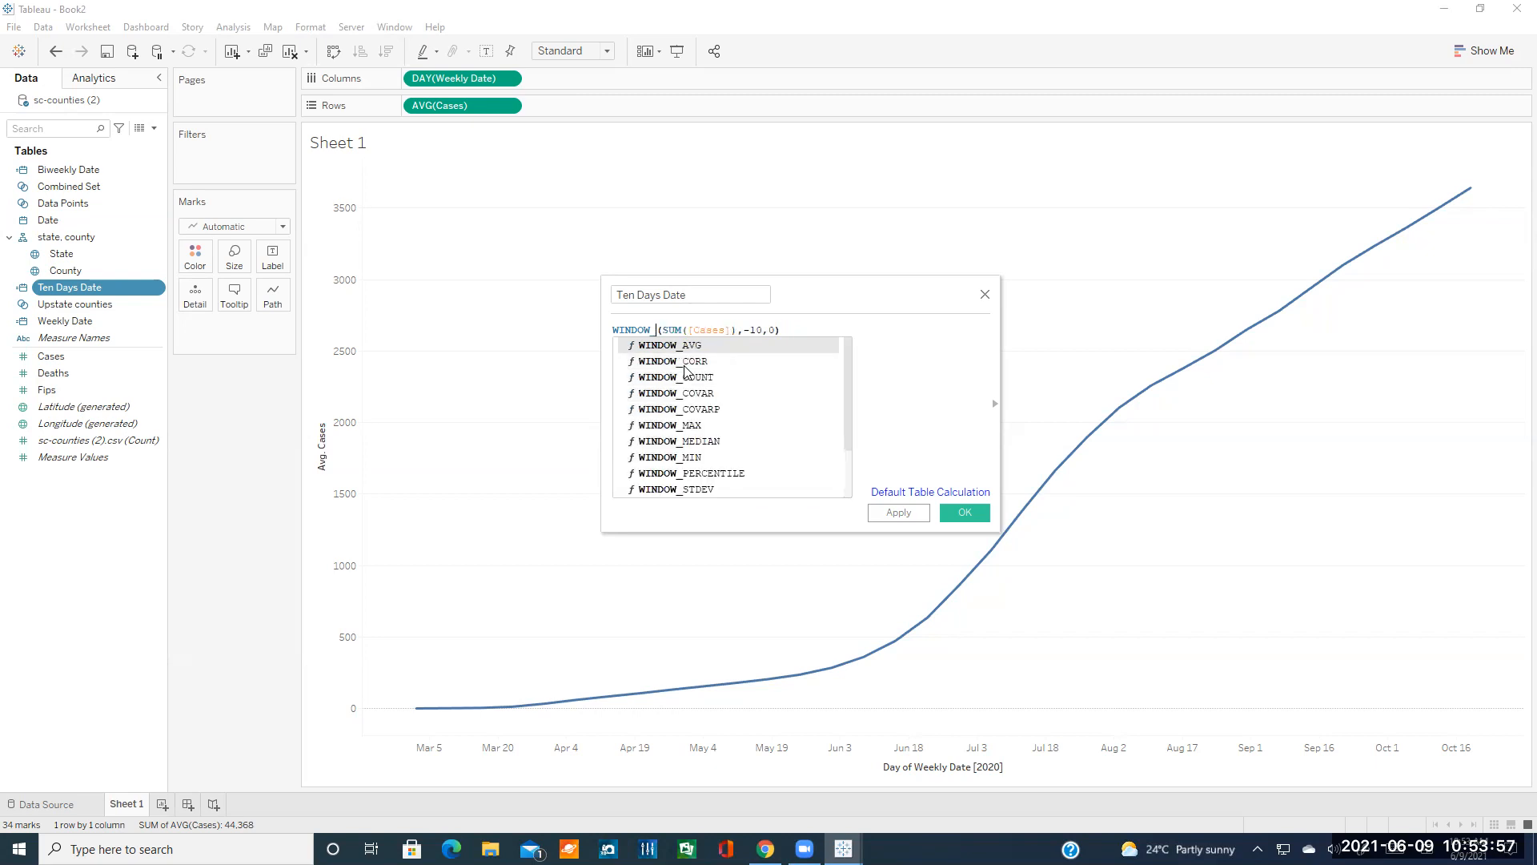
pyautogui.write('AVG')
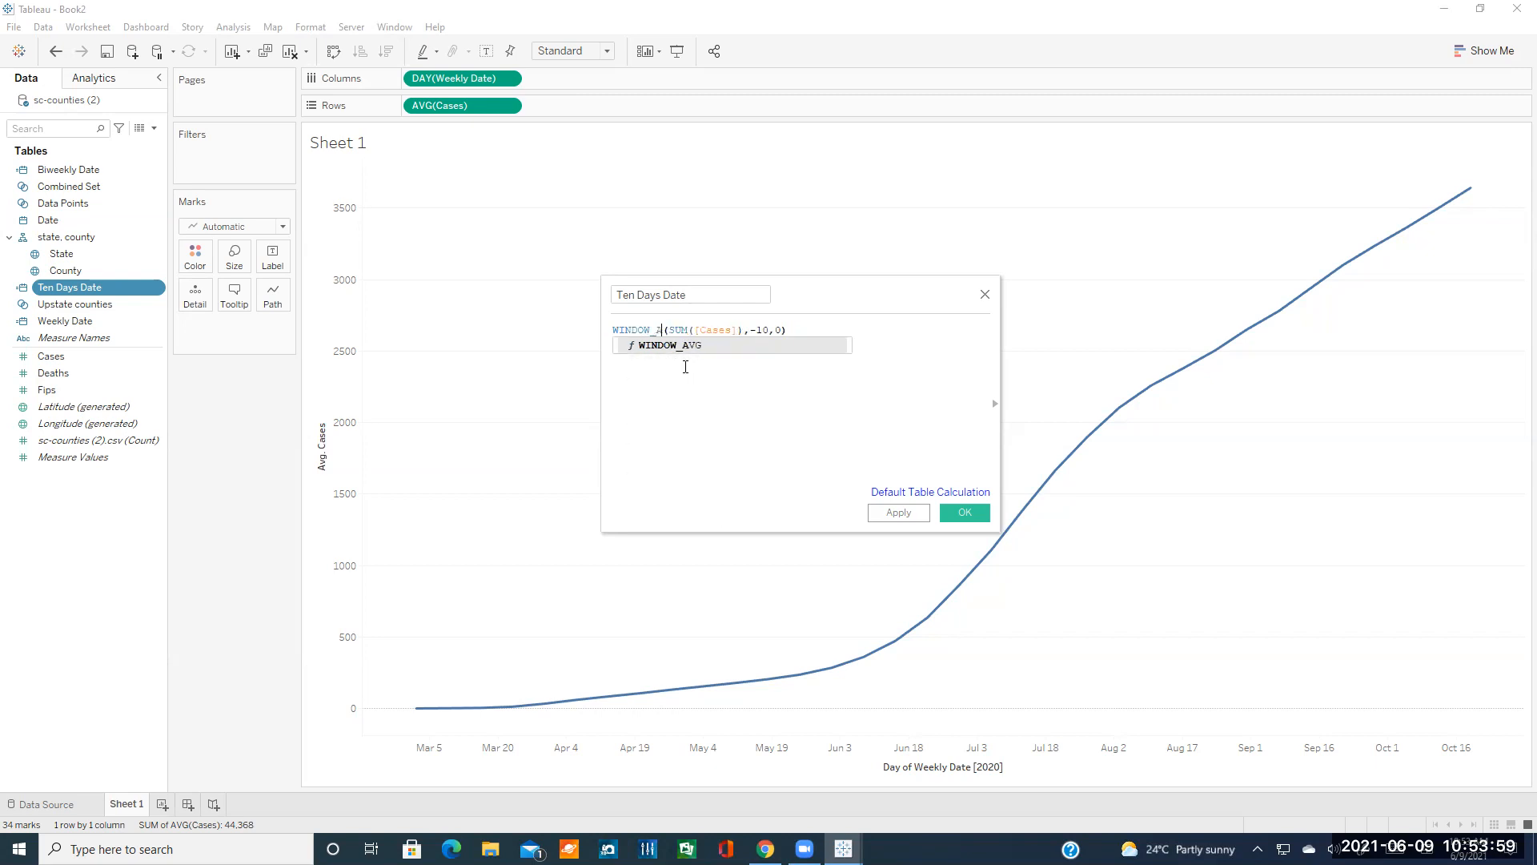
pyautogui.press('Return')
pyautogui.press('Right')
pyautogui.press('Right')
pyautogui.press('Right')
pyautogui.press('Right')
pyautogui.press('Right')
pyautogui.press('Right')
pyautogui.press('Right')
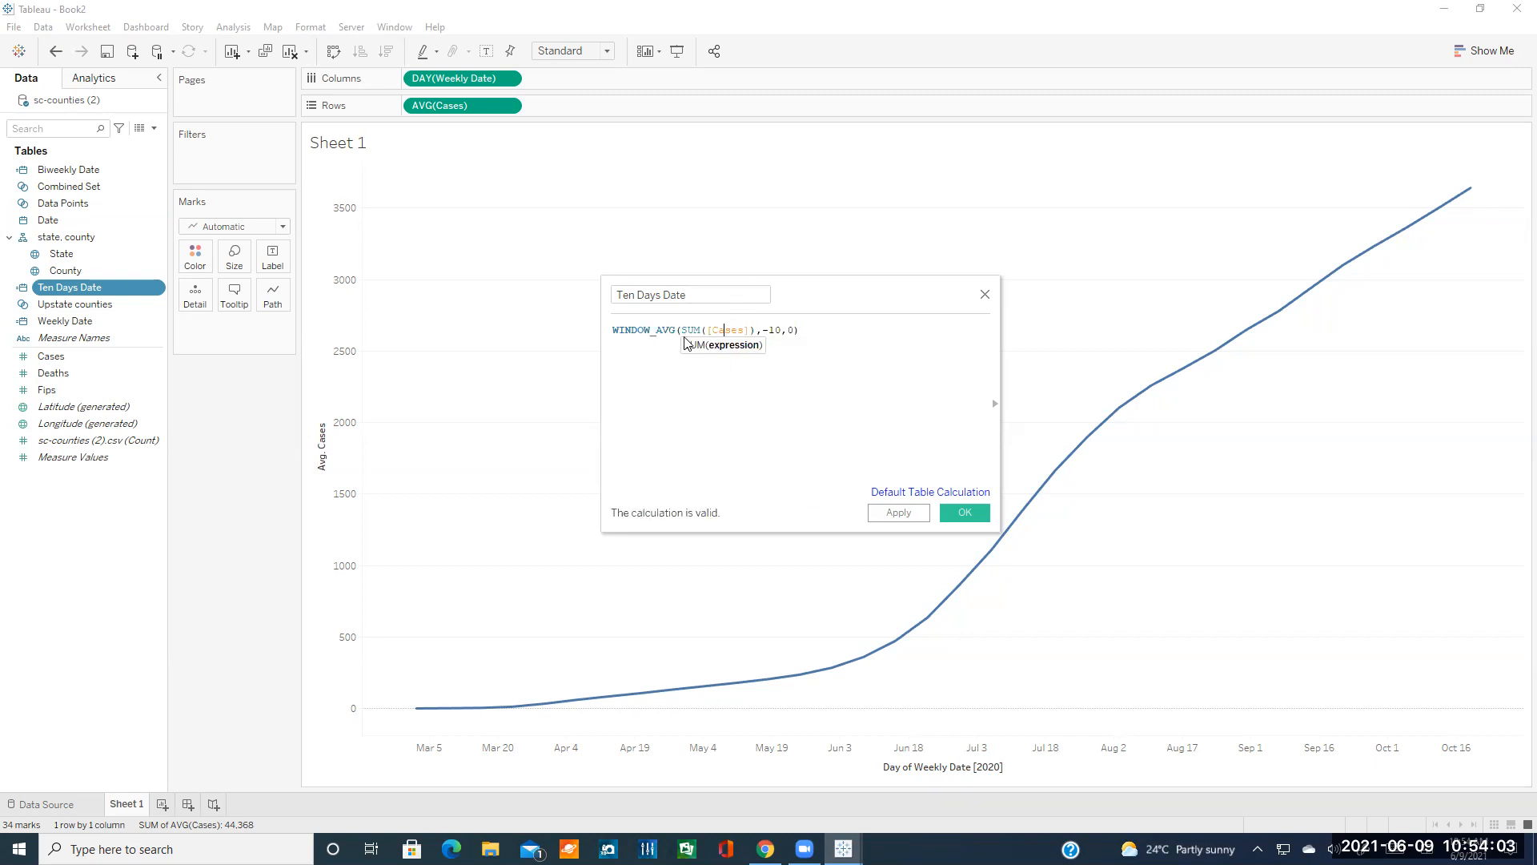
# - Examine the SUM([Cases]) expression and the -10 start argument of WINDOW_AVG, and discard the Ten Days Date edit
pyautogui.moveTo(682, 329); pyautogui.dragTo(758, 330)
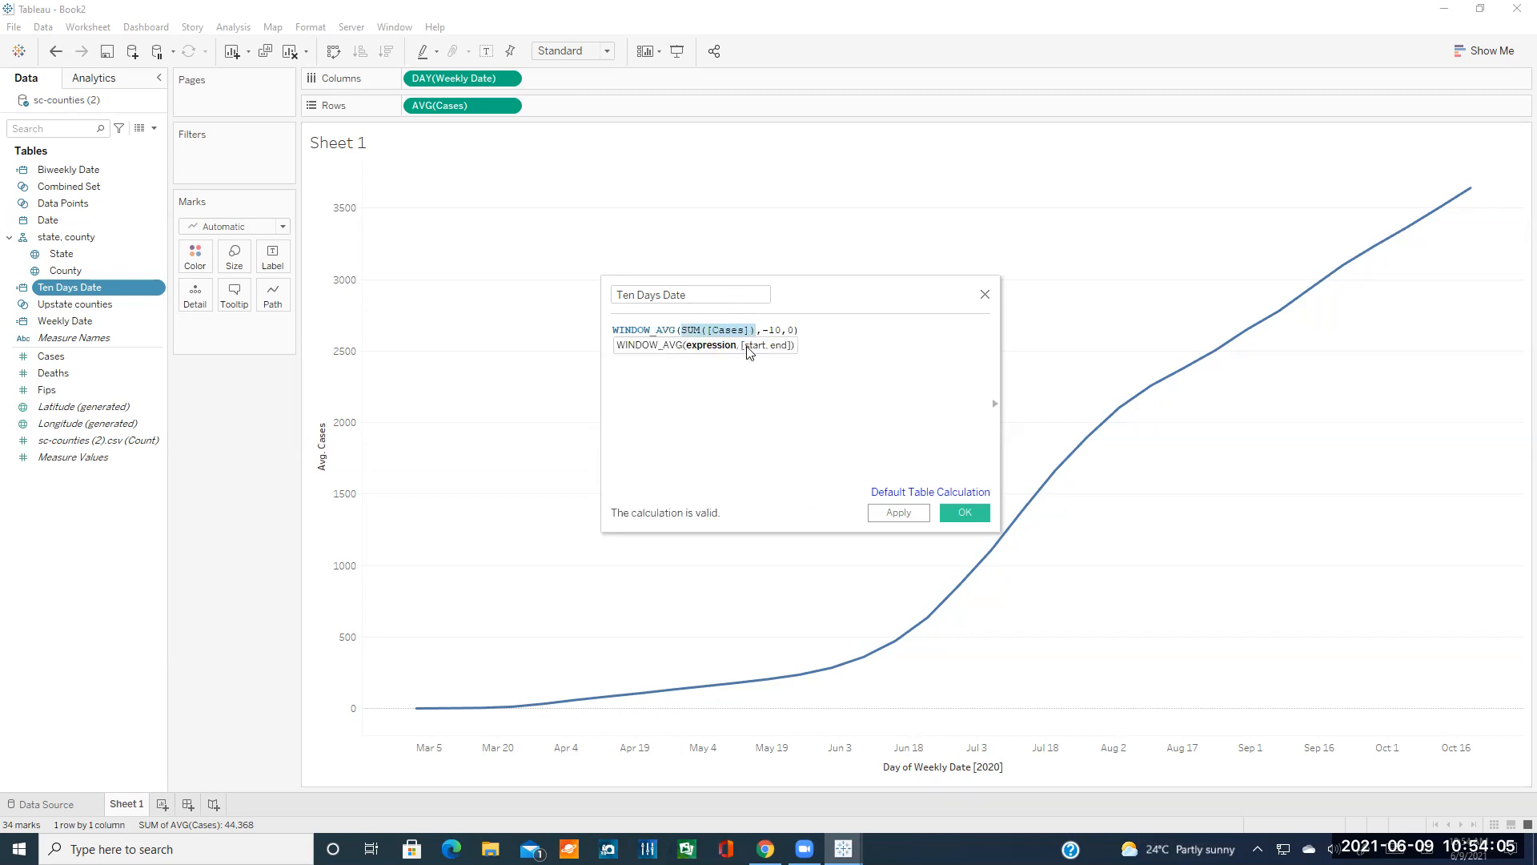
pyautogui.click(737, 329)
pyautogui.moveTo(763, 329); pyautogui.dragTo(781, 331)
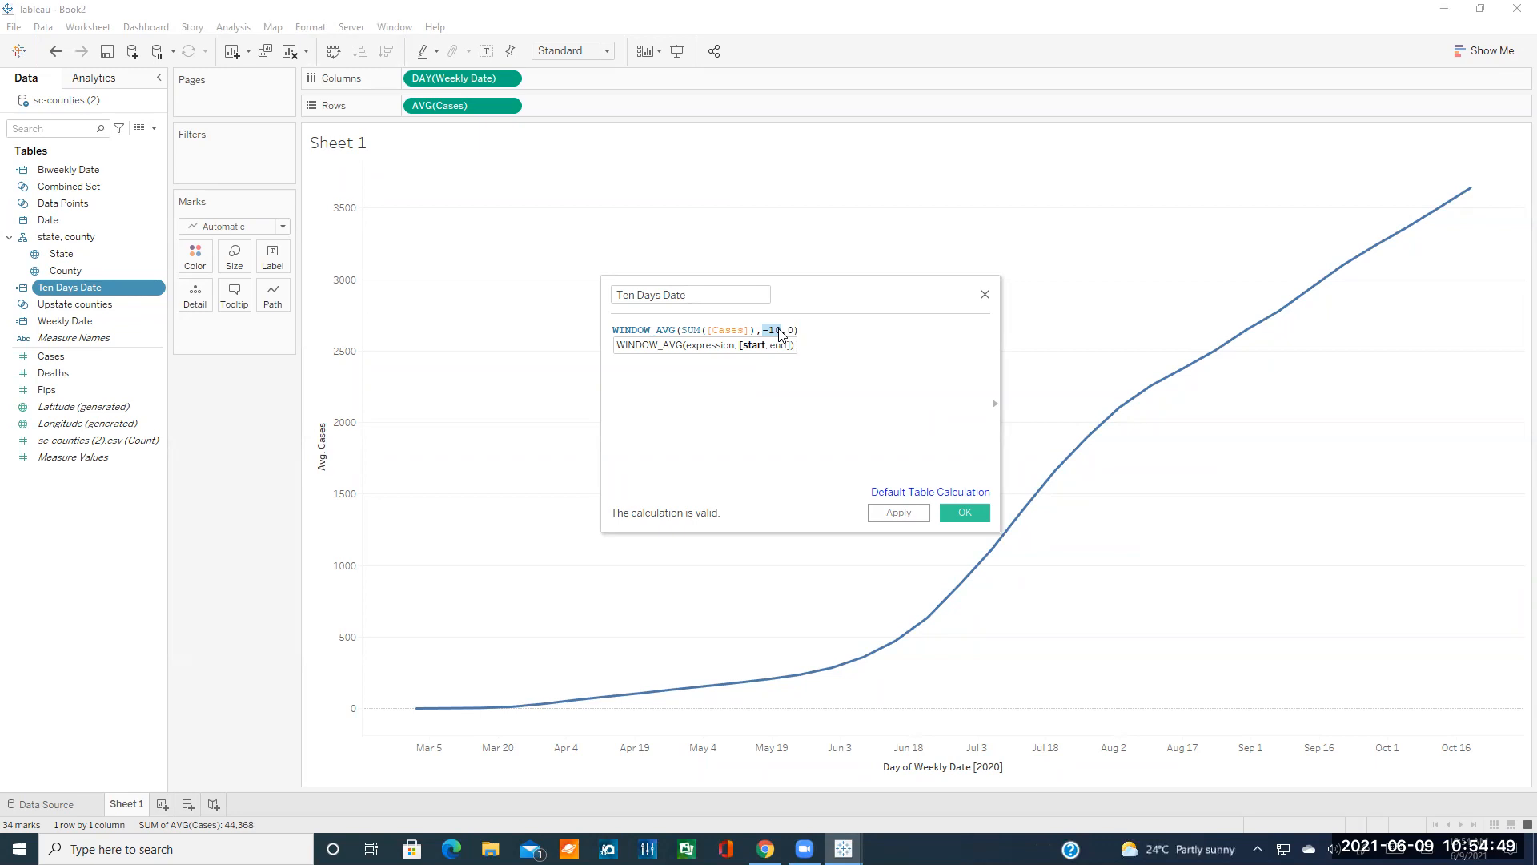
pyautogui.moveTo(1471, 196)
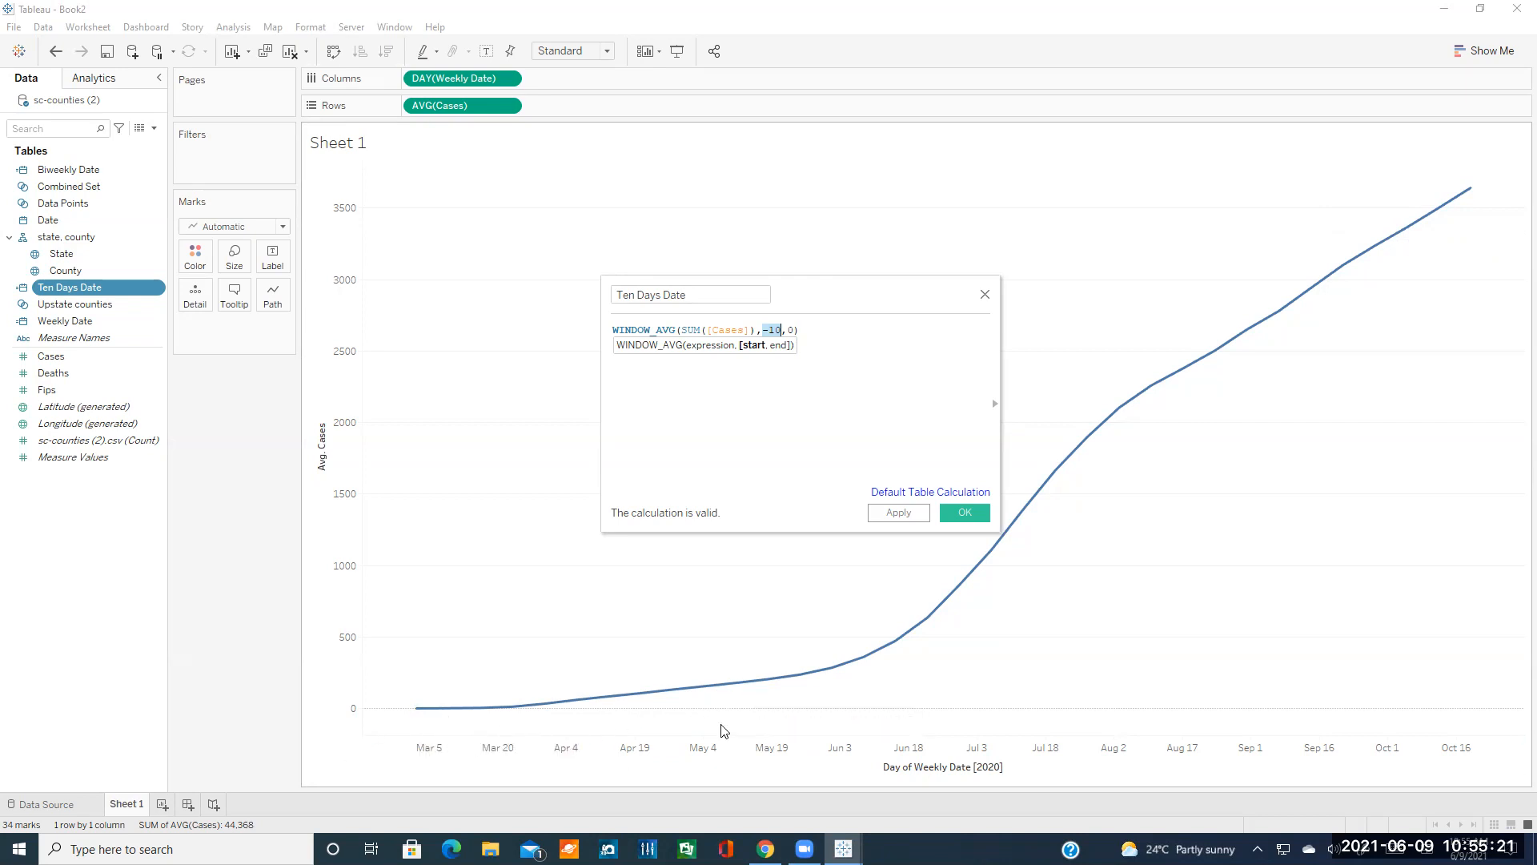
pyautogui.click(810, 423)
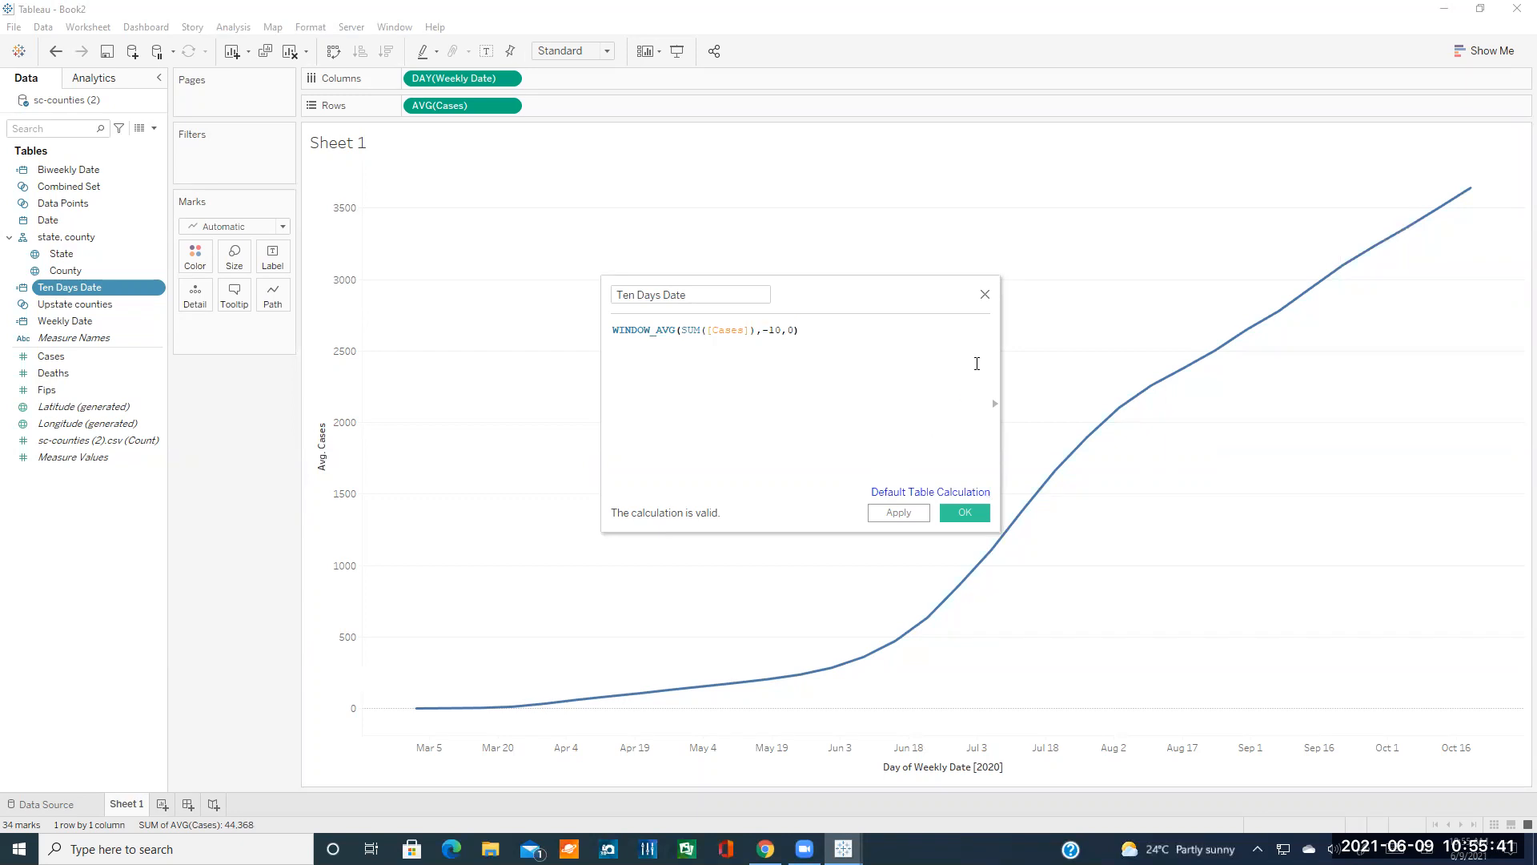
pyautogui.click(985, 296)
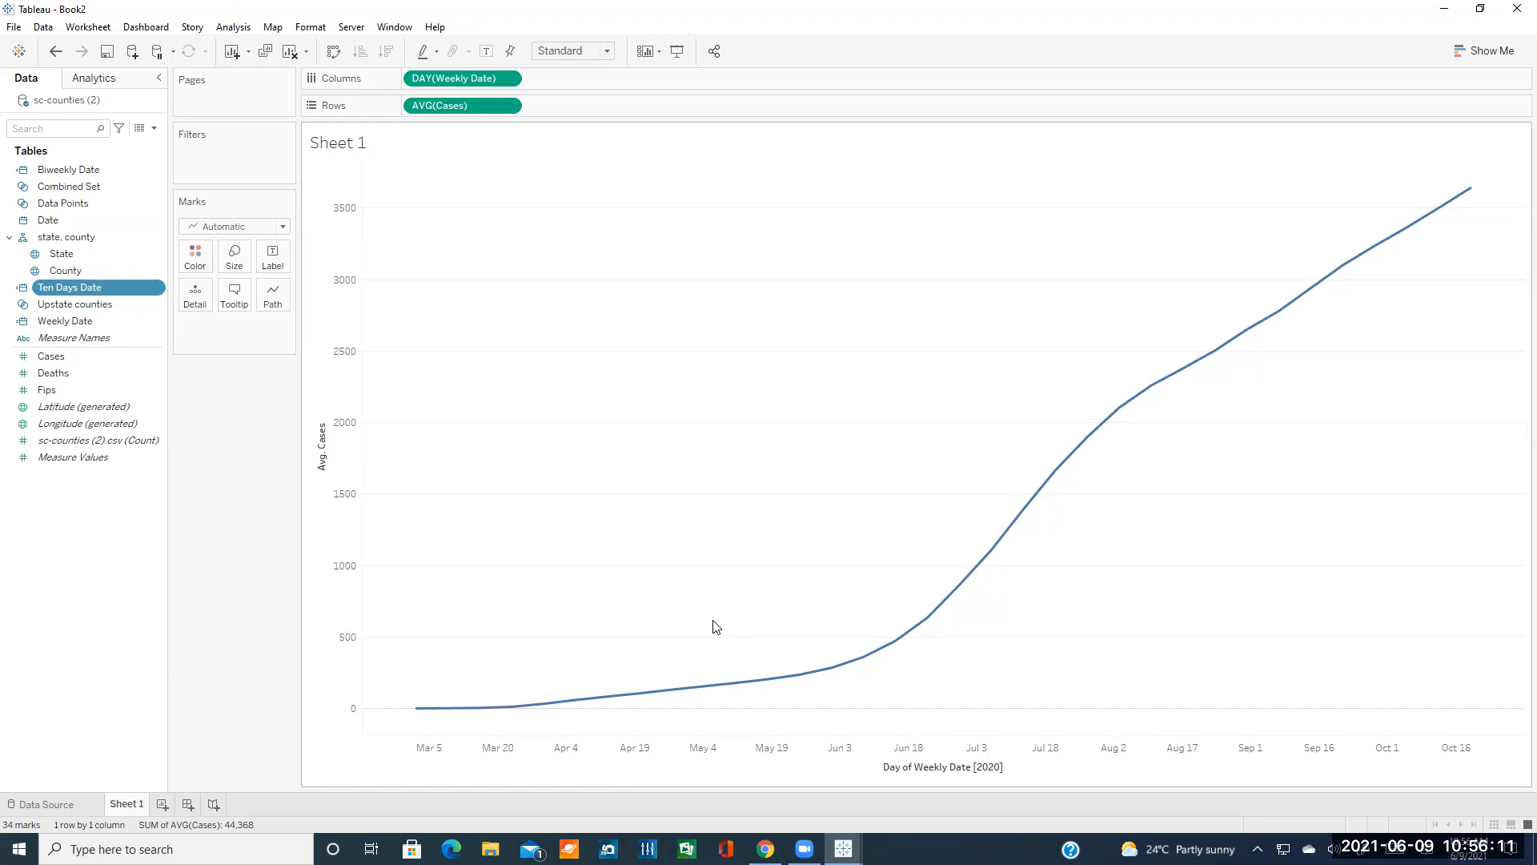
# - Switch to the workshop page in the browser, read its Creating Parameters and DateTotal instructions, and return to Book2 in Tableau
pyautogui.click(765, 848)
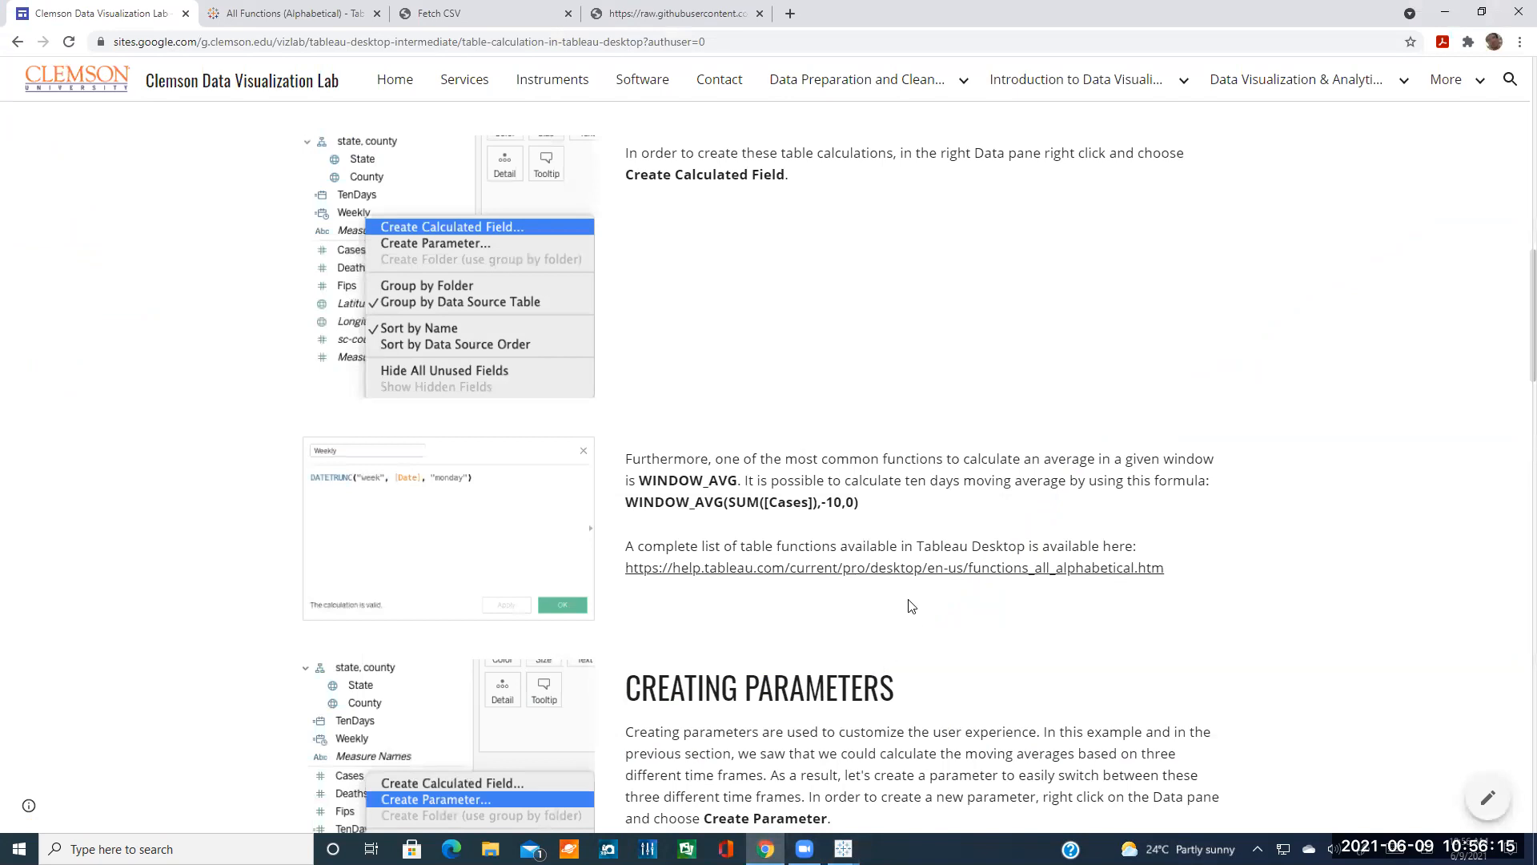
pyautogui.scroll(-2, 909, 606)
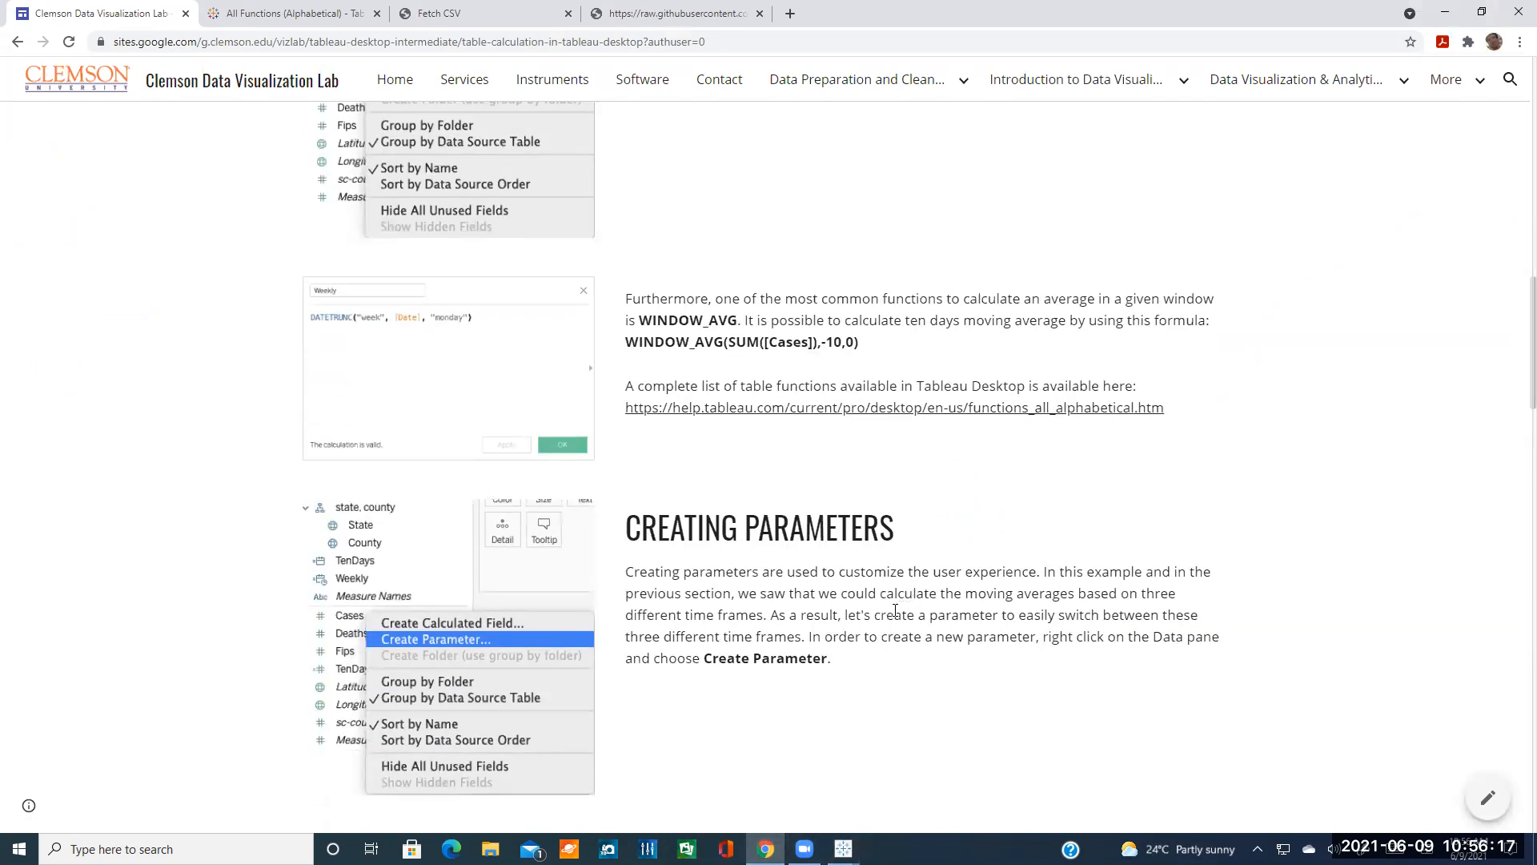
pyautogui.scroll(-2, 894, 610)
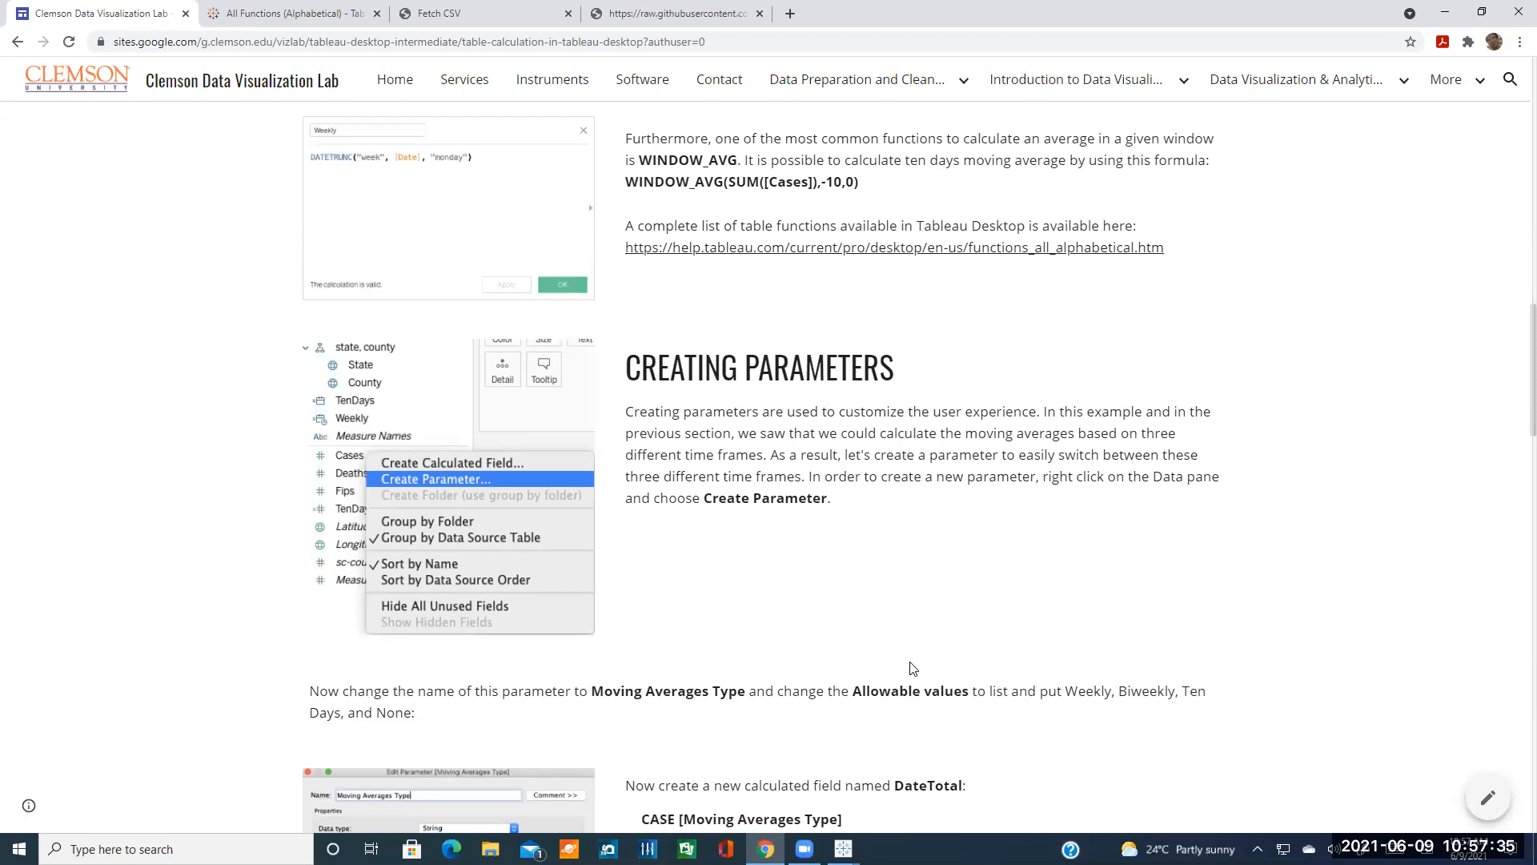
pyautogui.scroll(-1, 922, 560)
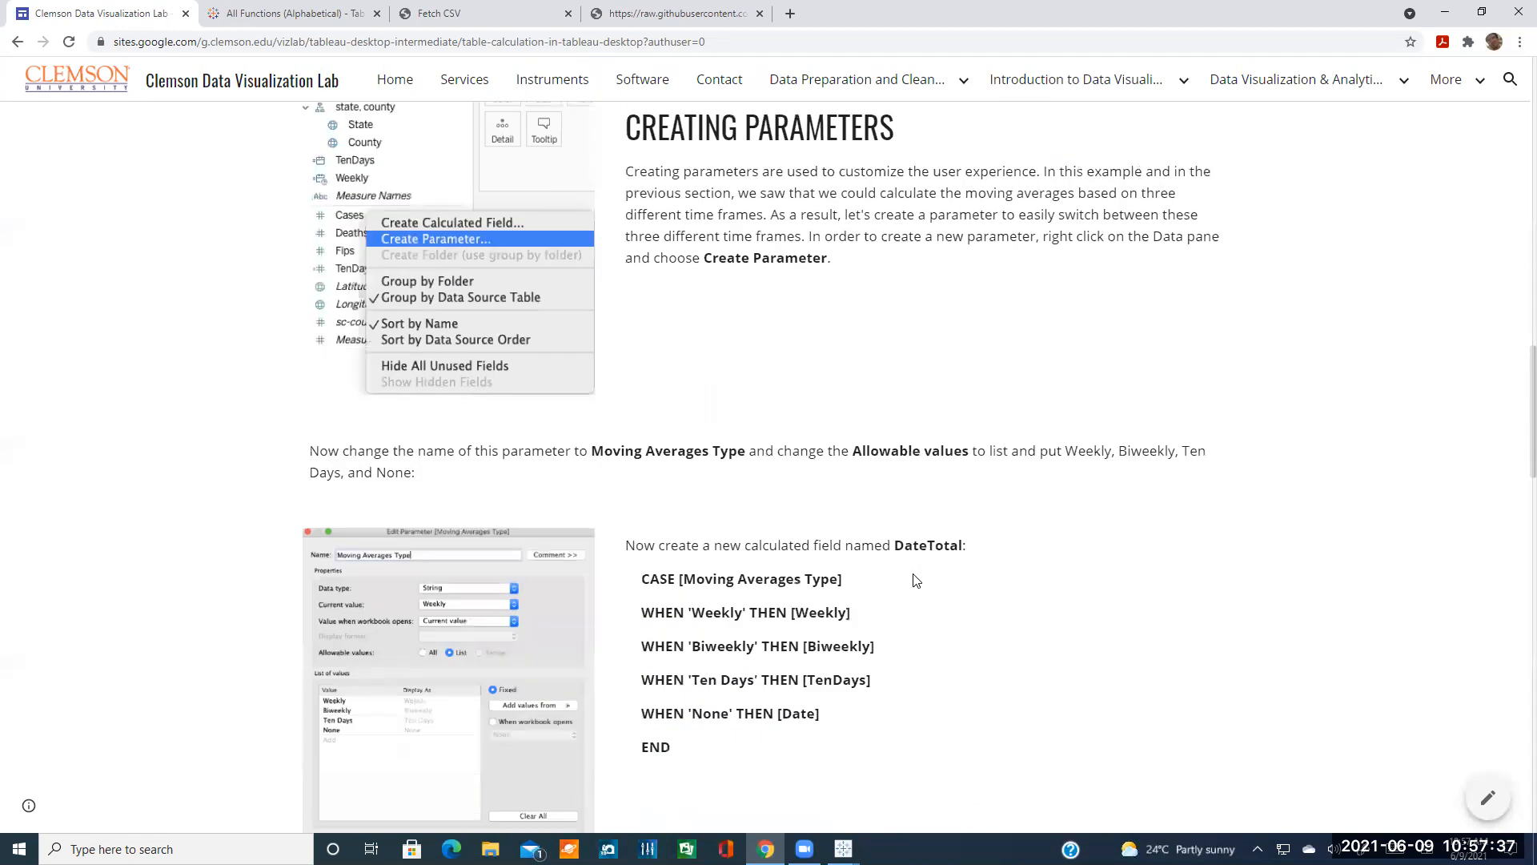
pyautogui.scroll(-4, 921, 576)
pyautogui.moveTo(843, 847)
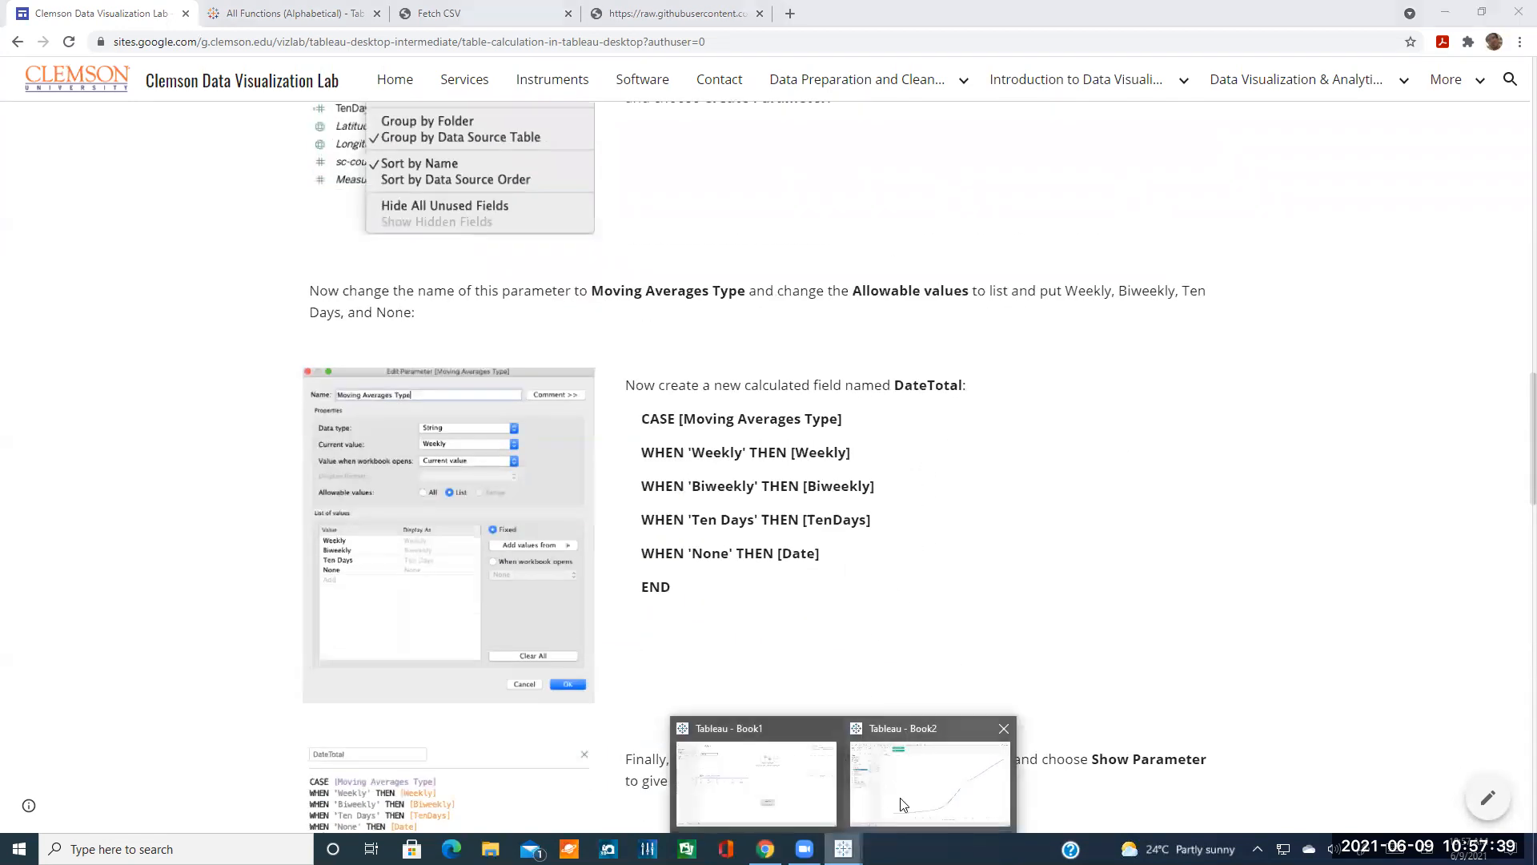
pyautogui.click(901, 793)
# - Start a new parameter in the Book2 data source and name it Moving Averages Type
pyautogui.click(69, 501)
pyautogui.rightClick(69, 497)
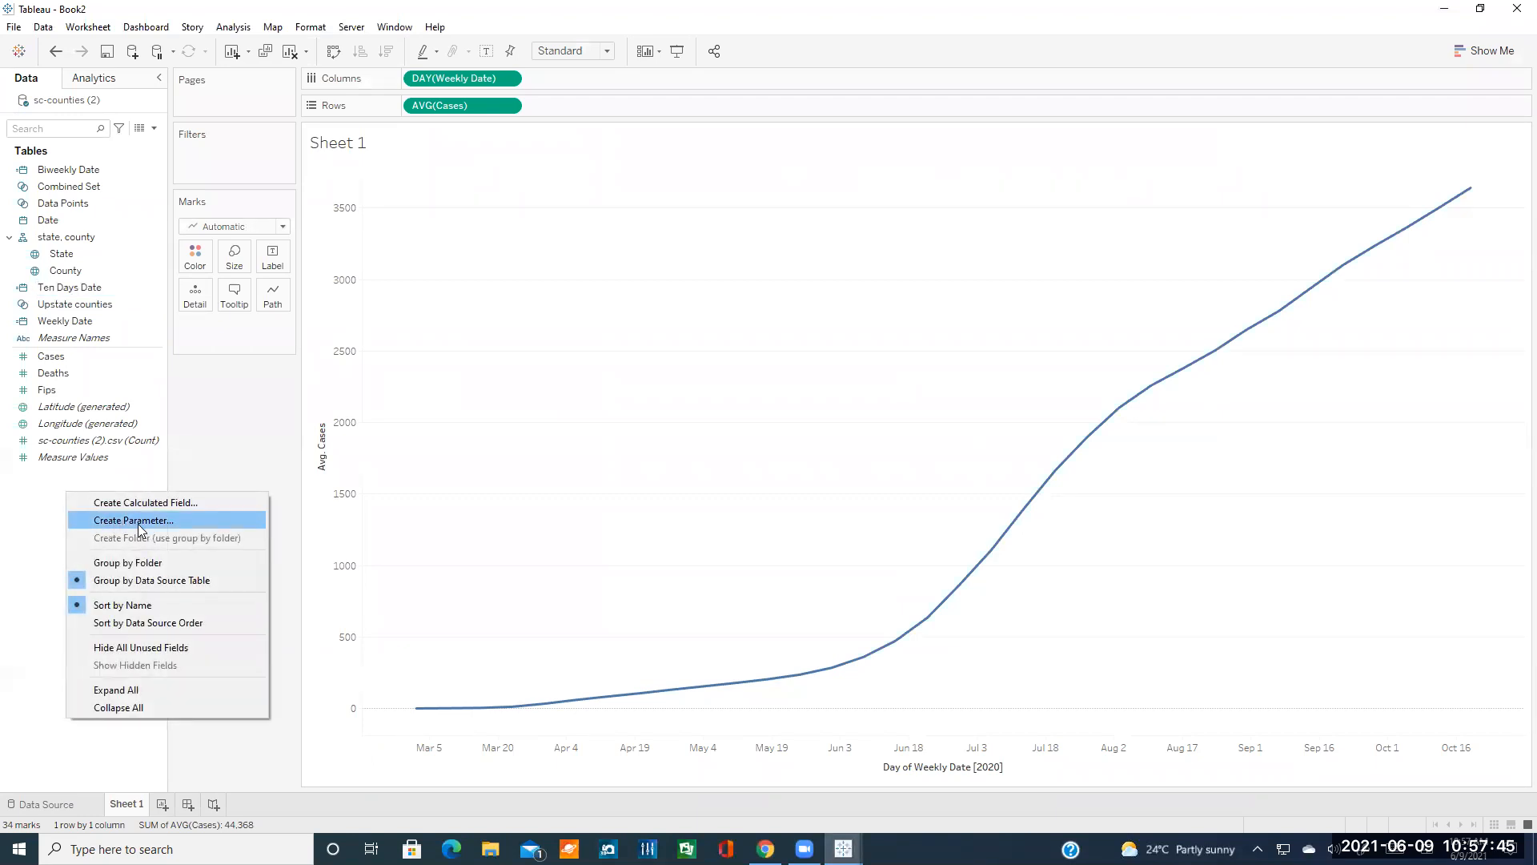
pyautogui.rightClick(30, 494)
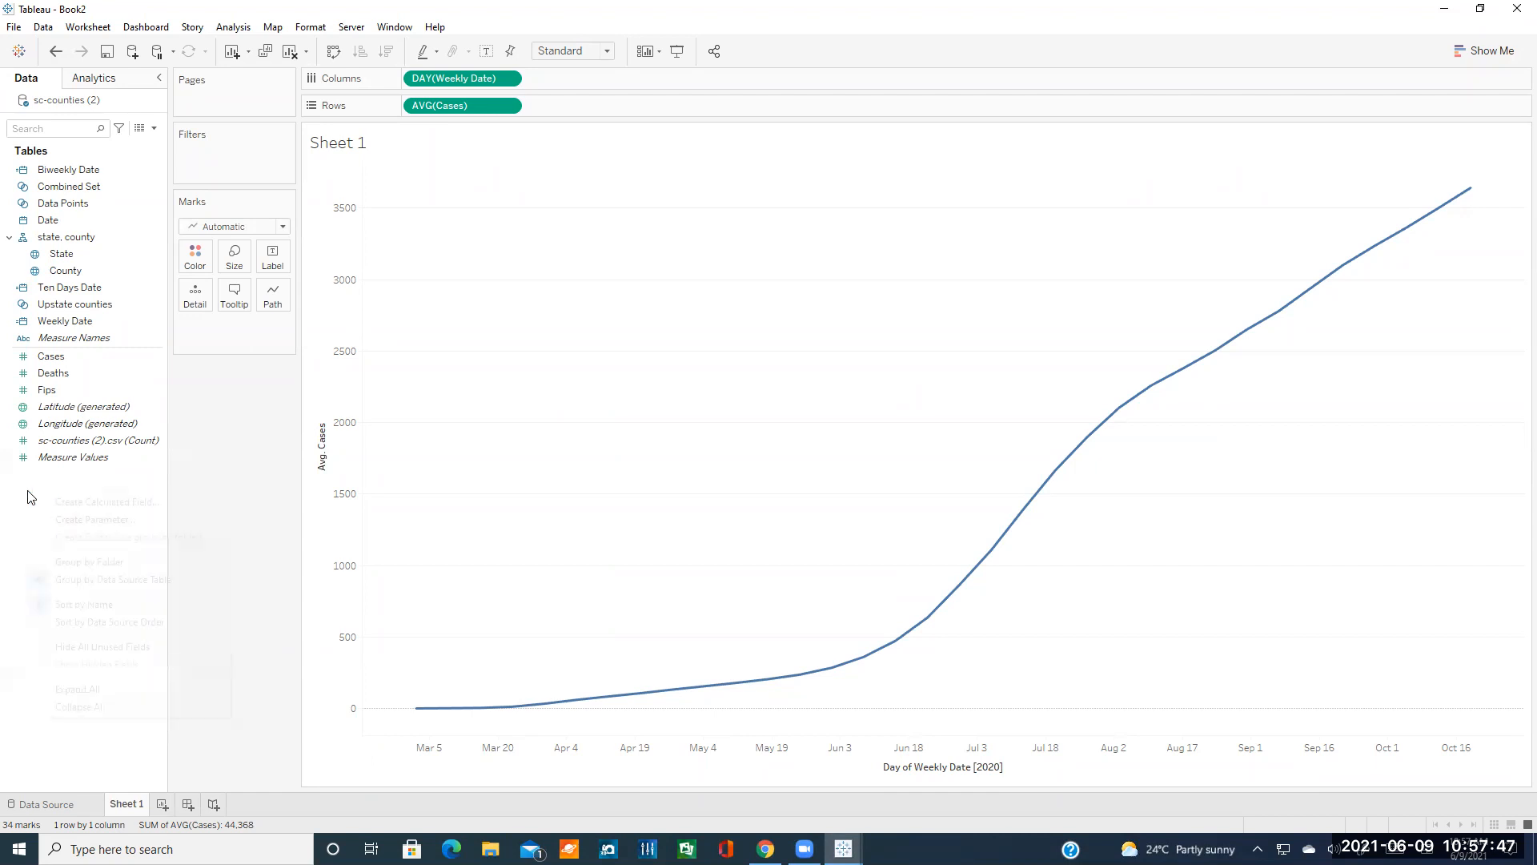
pyautogui.click(78, 520)
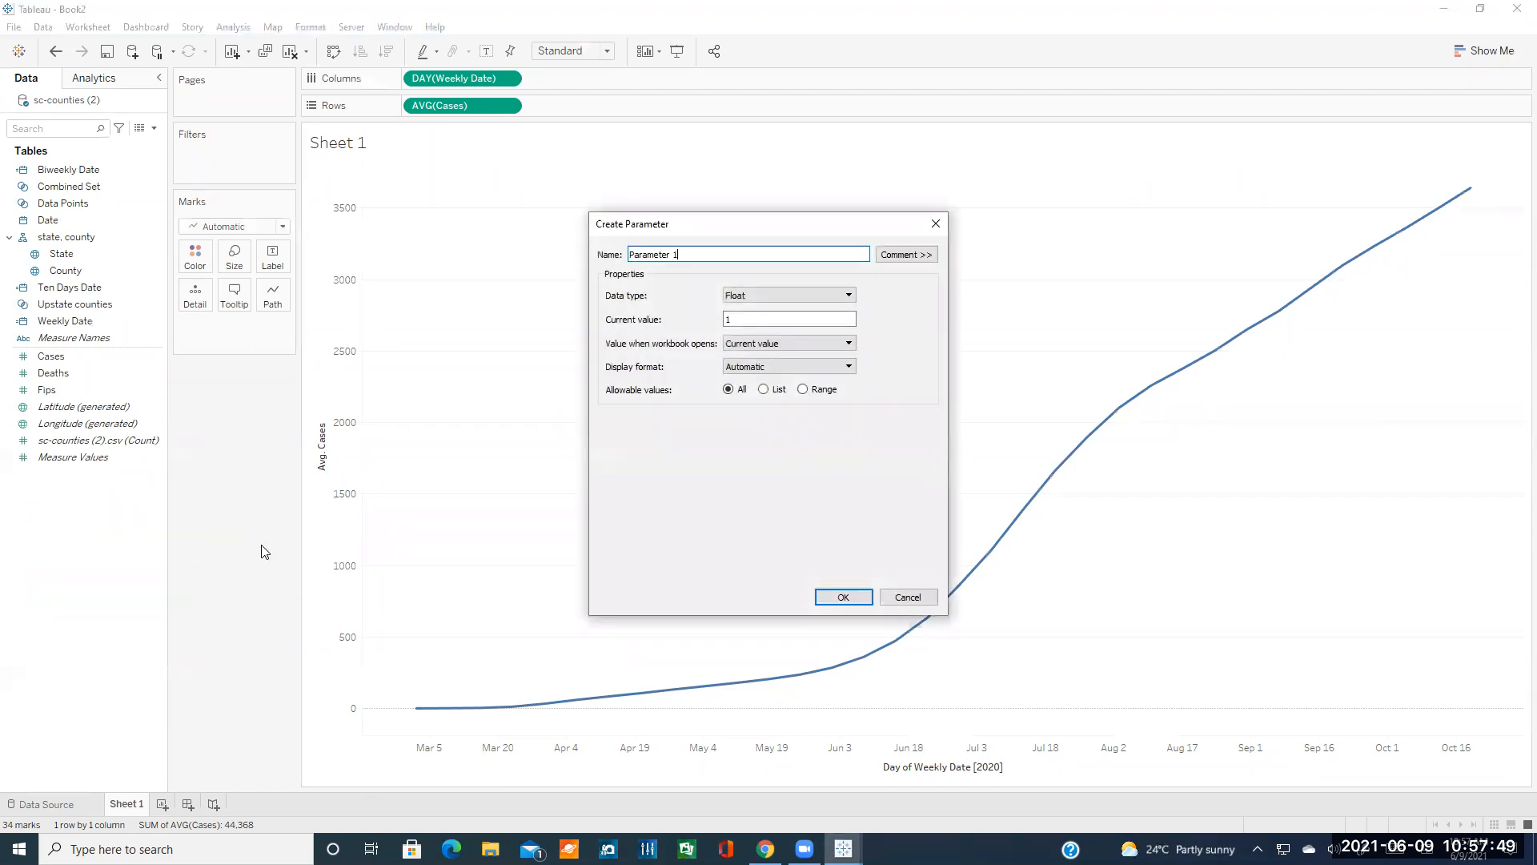
pyautogui.doubleClick(664, 254)
pyautogui.write('Moving Averages Type')
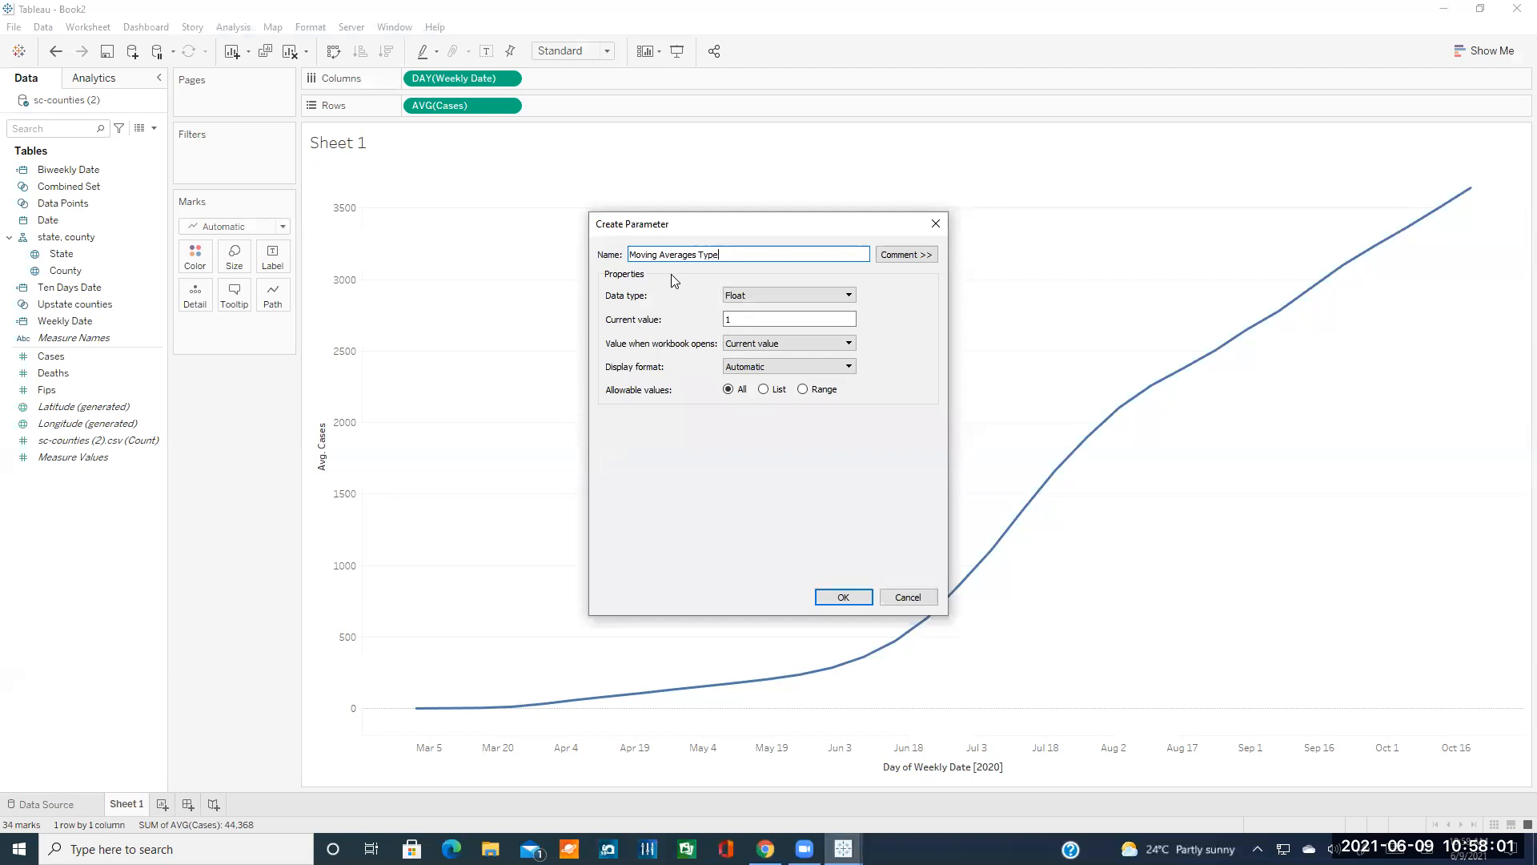
# - Set the Moving Averages Type parameter's data type to String and its allowable values to List
pyautogui.click(751, 296)
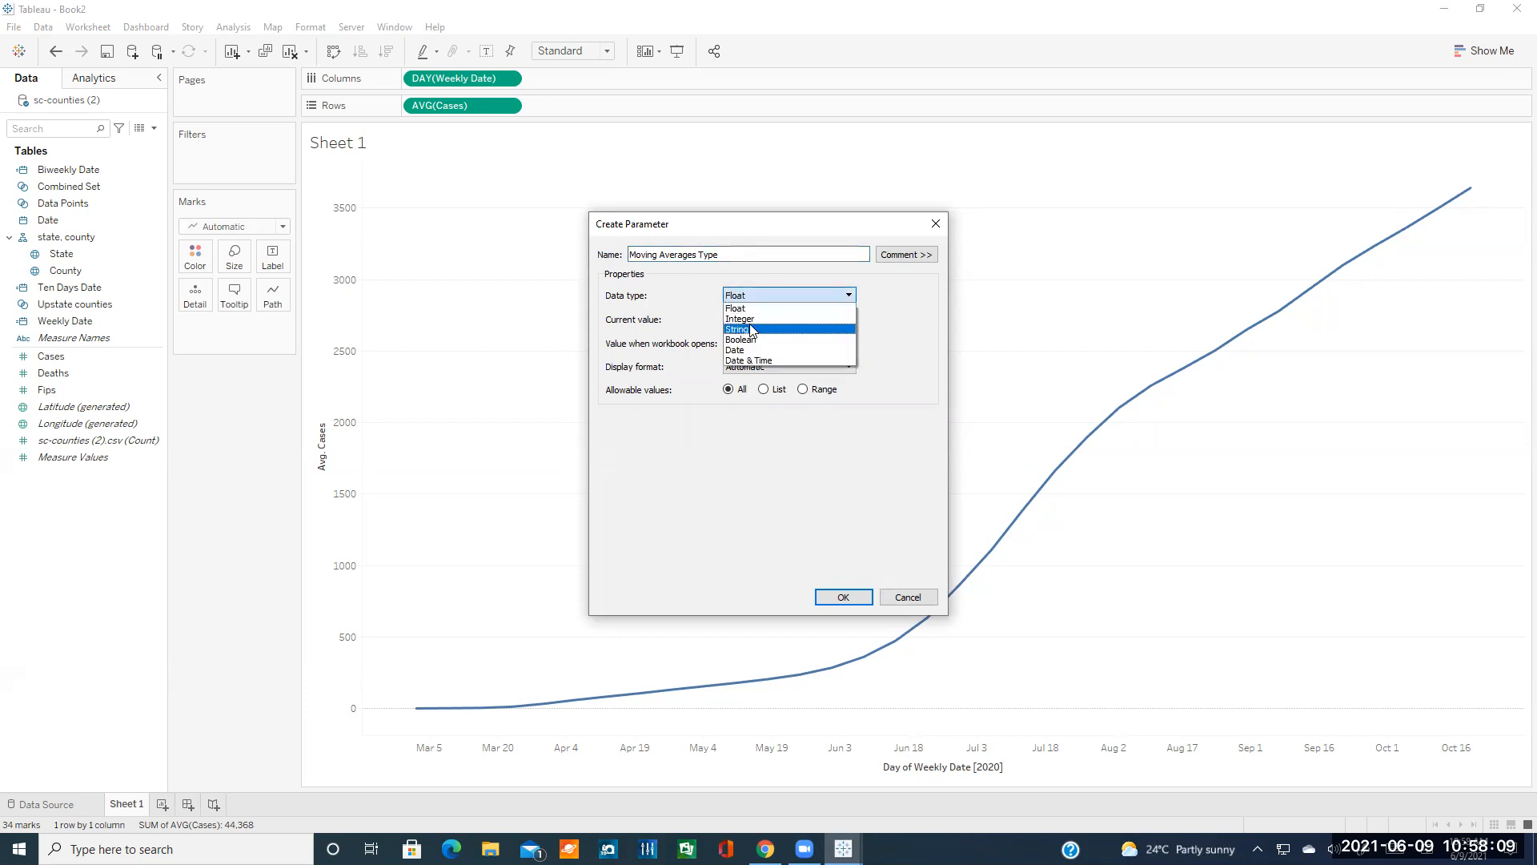
pyautogui.click(751, 329)
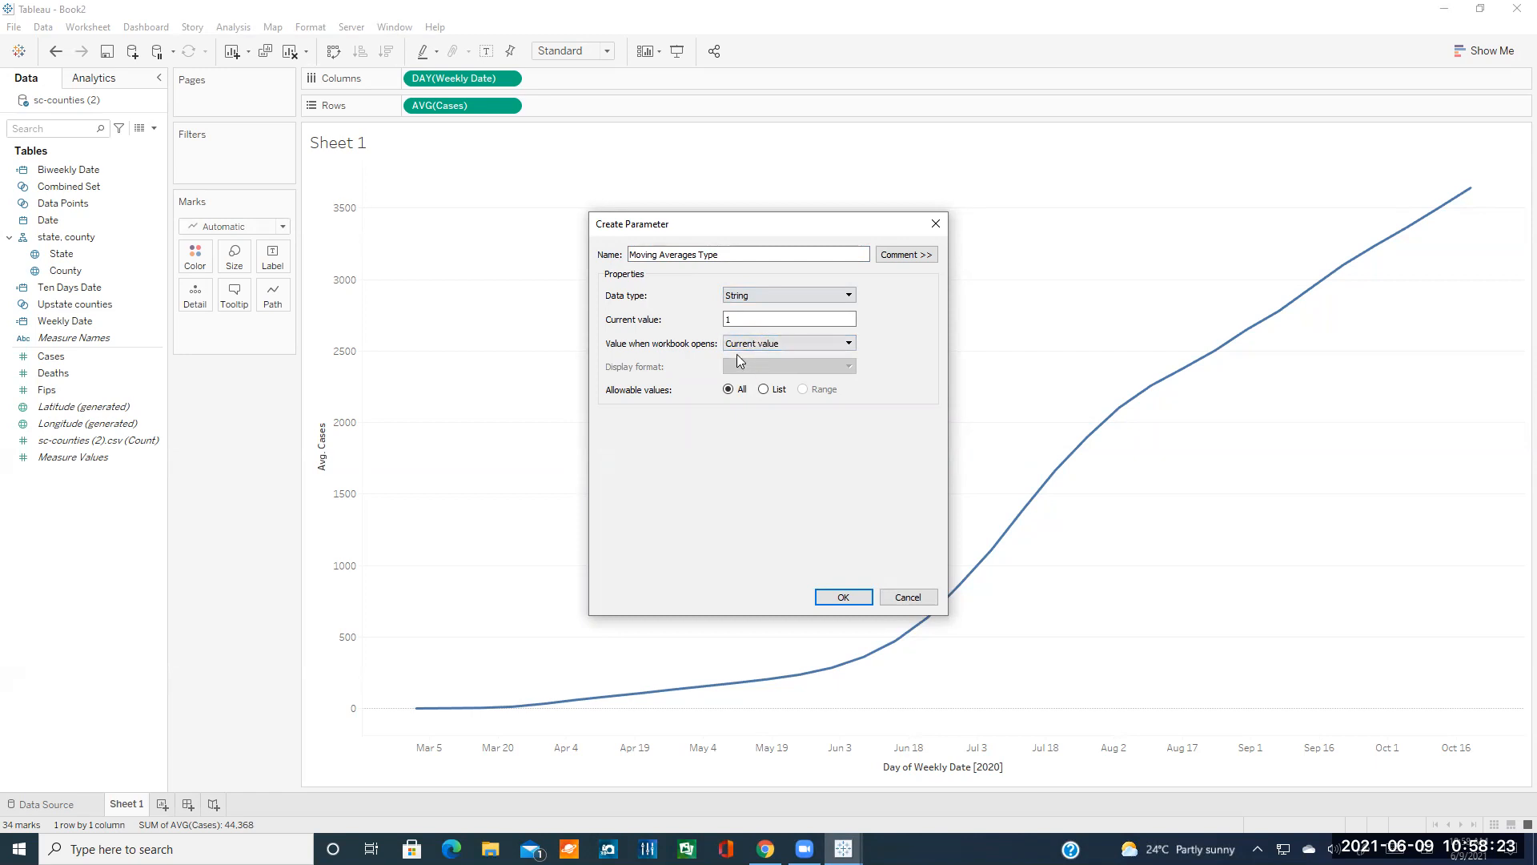
pyautogui.click(737, 320)
pyautogui.click(754, 345)
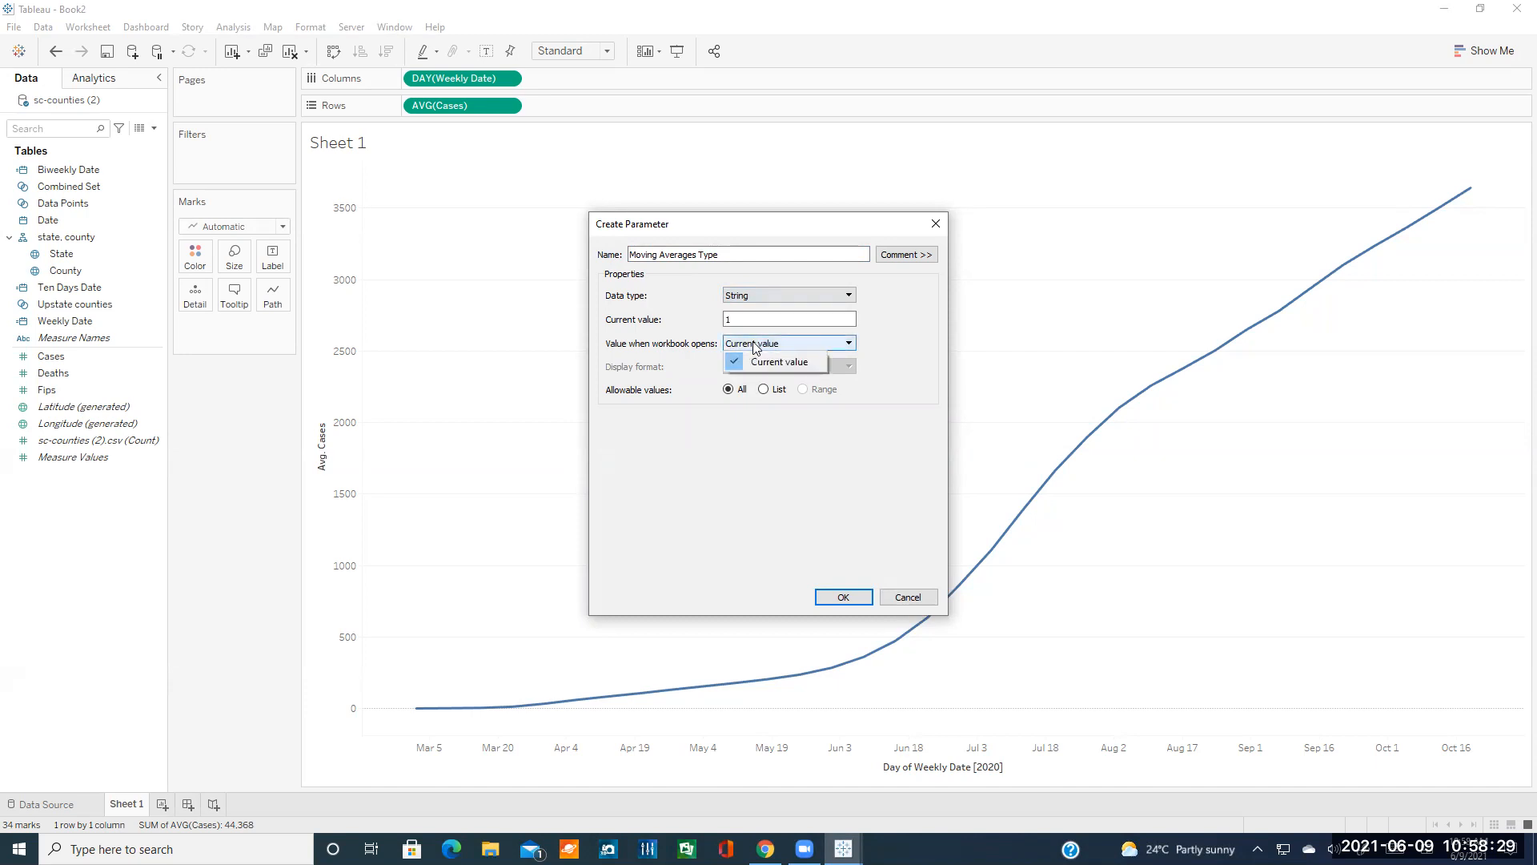
pyautogui.click(753, 321)
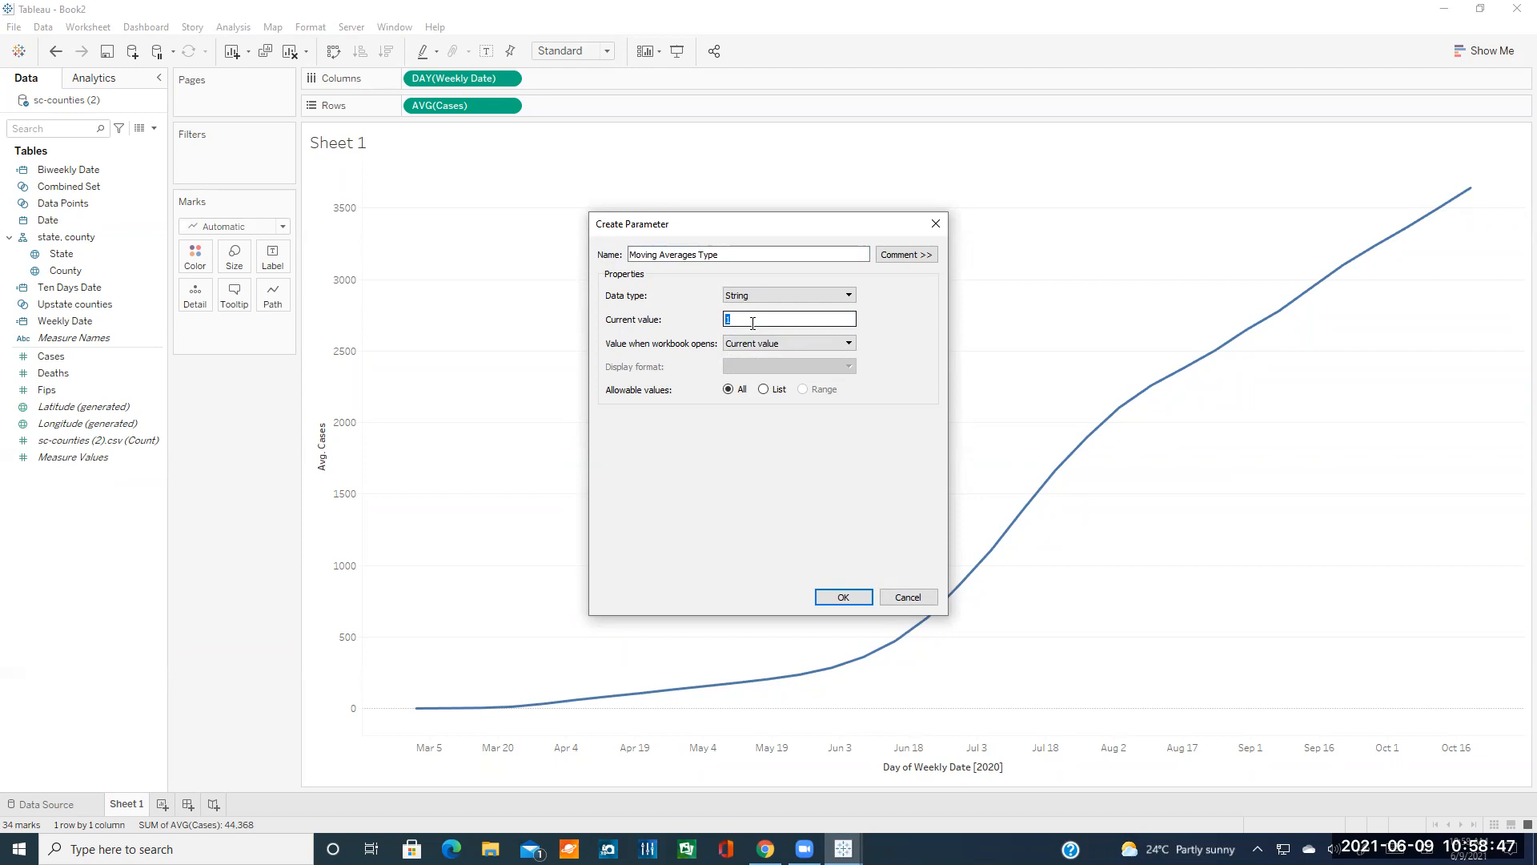
pyautogui.click(763, 390)
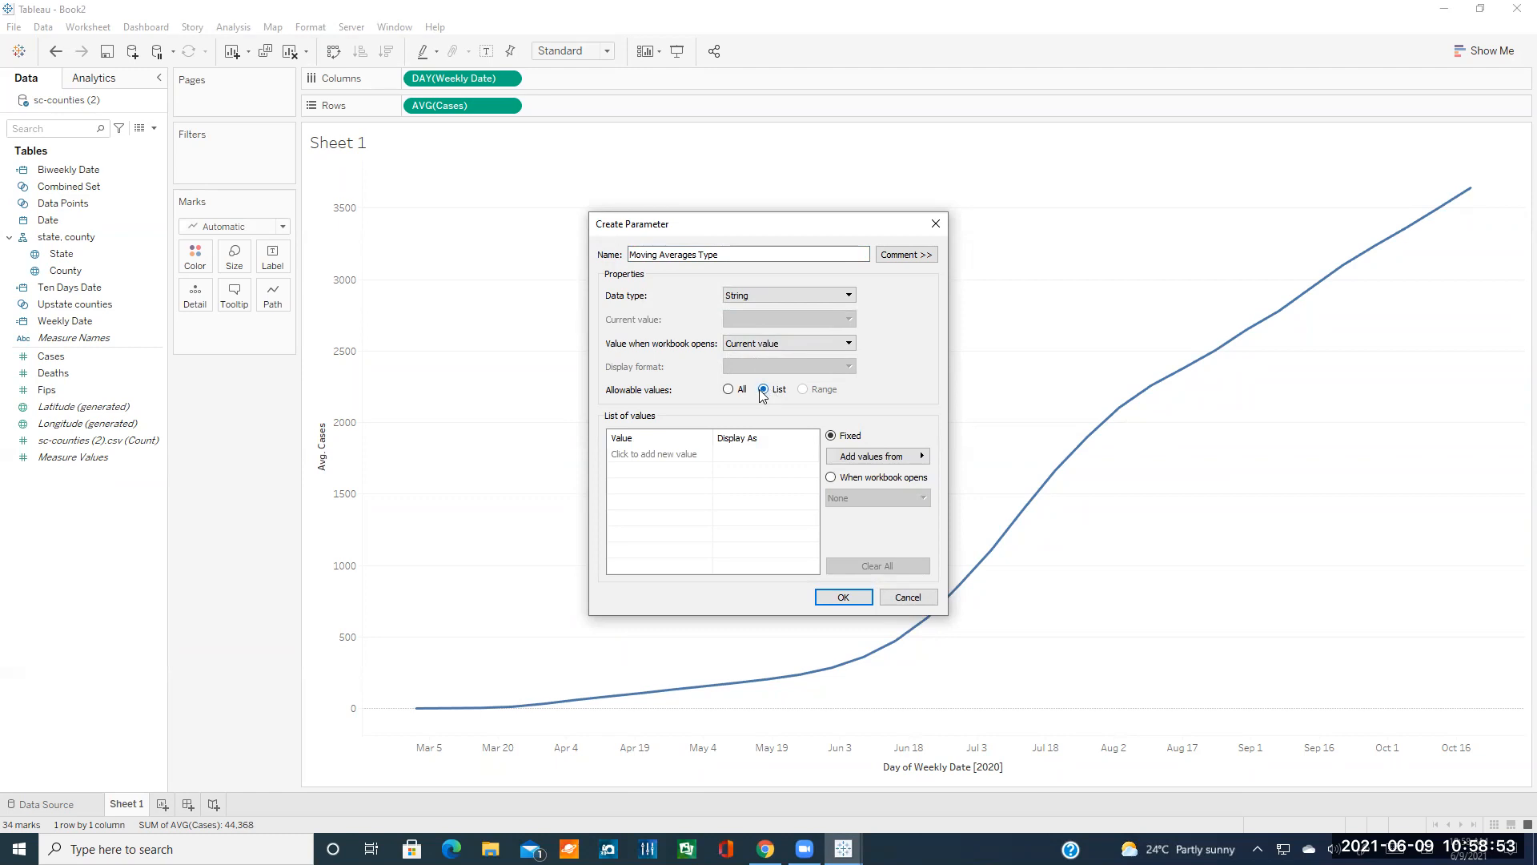
# - Add Weekly, Biweekly and Ten Days to the parameter's list of values
pyautogui.click(668, 455)
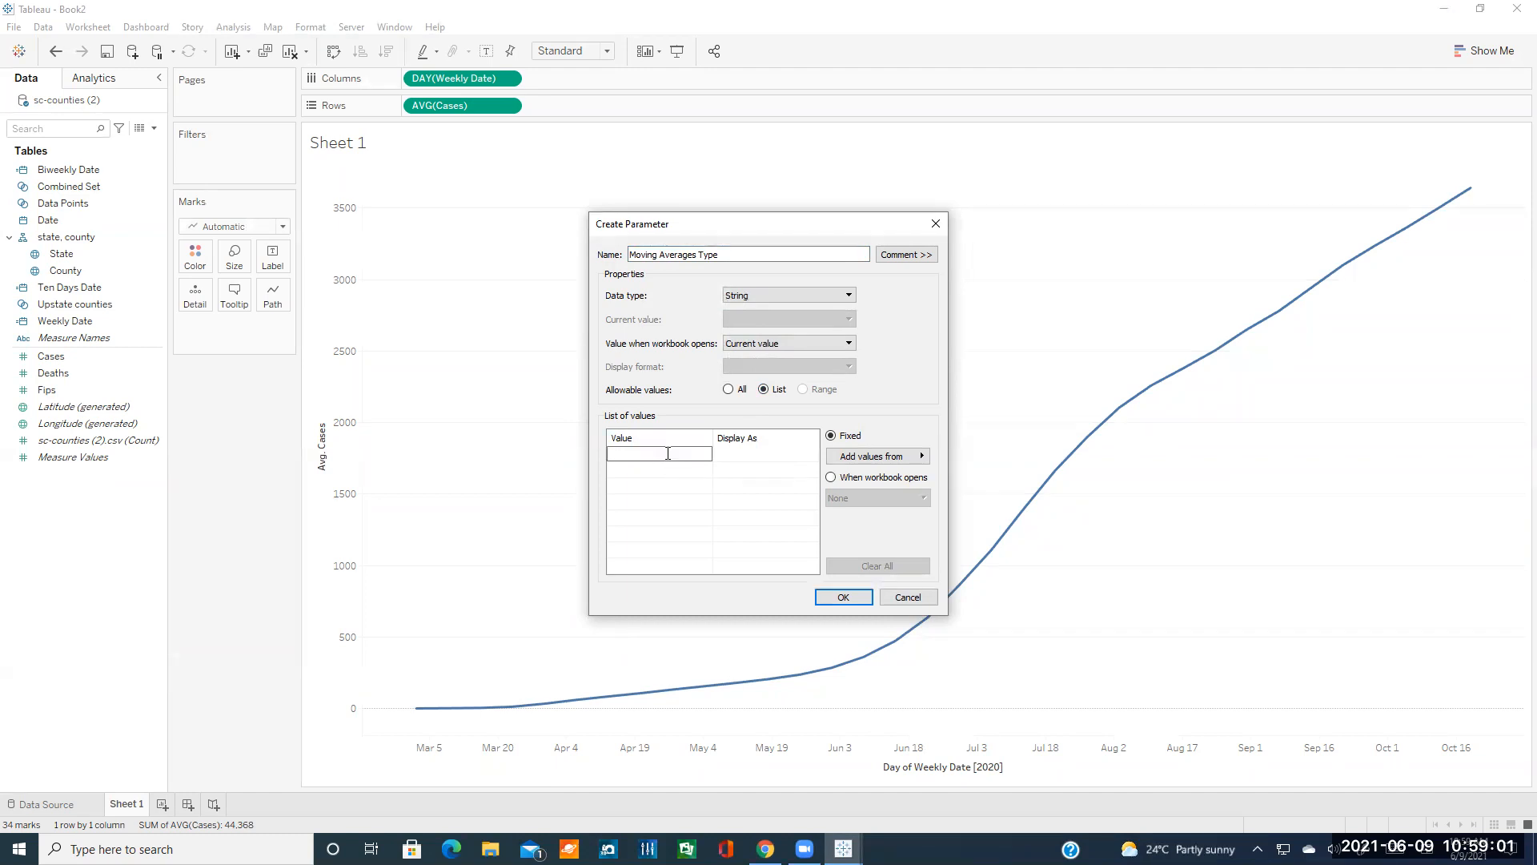
pyautogui.write('Weekl')
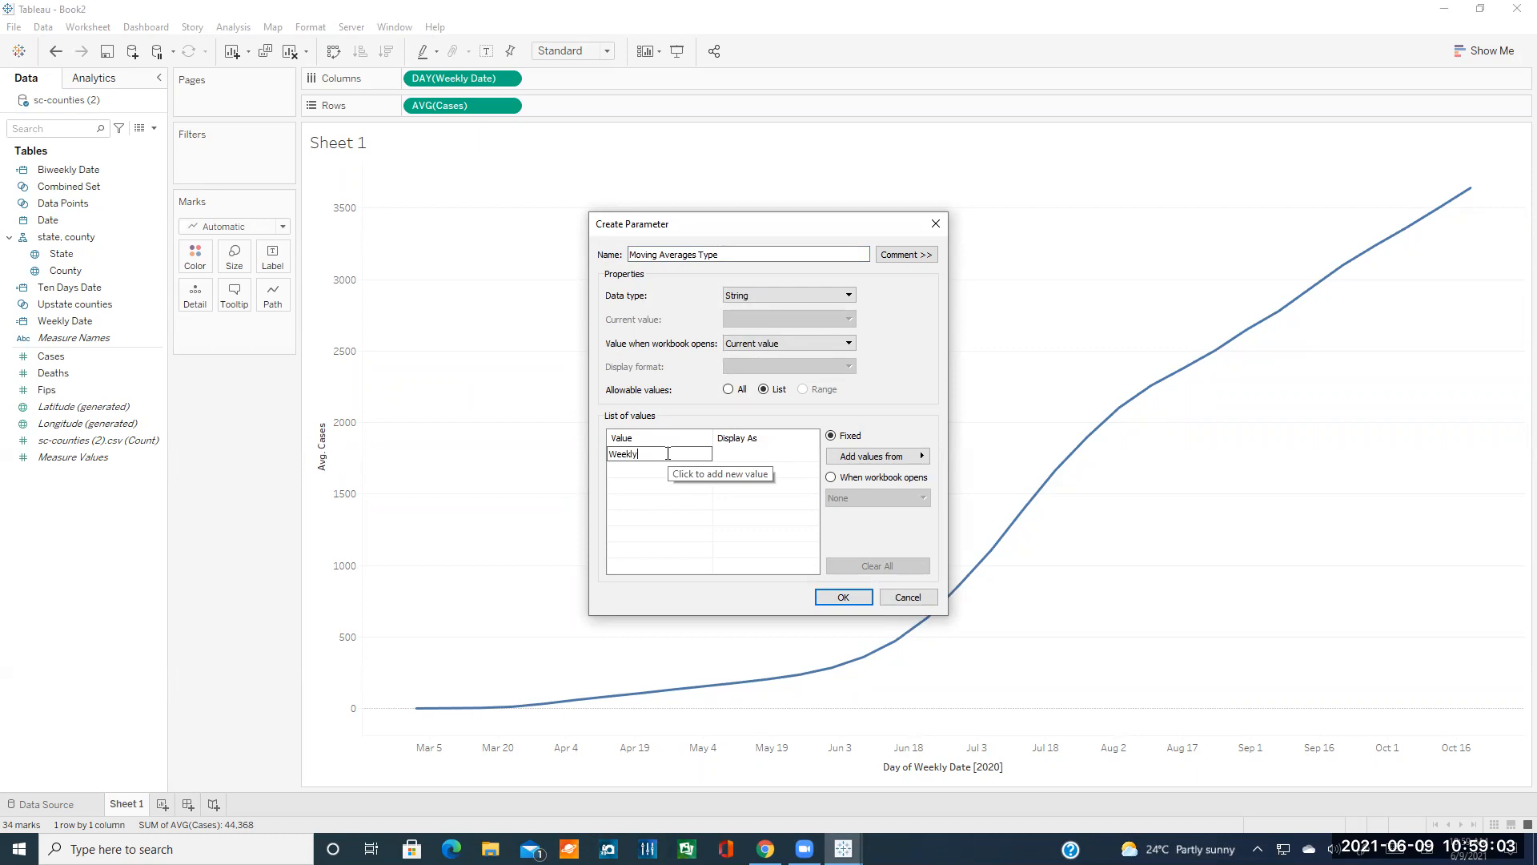
pyautogui.write('y')
pyautogui.press('Return')
pyautogui.click(661, 472)
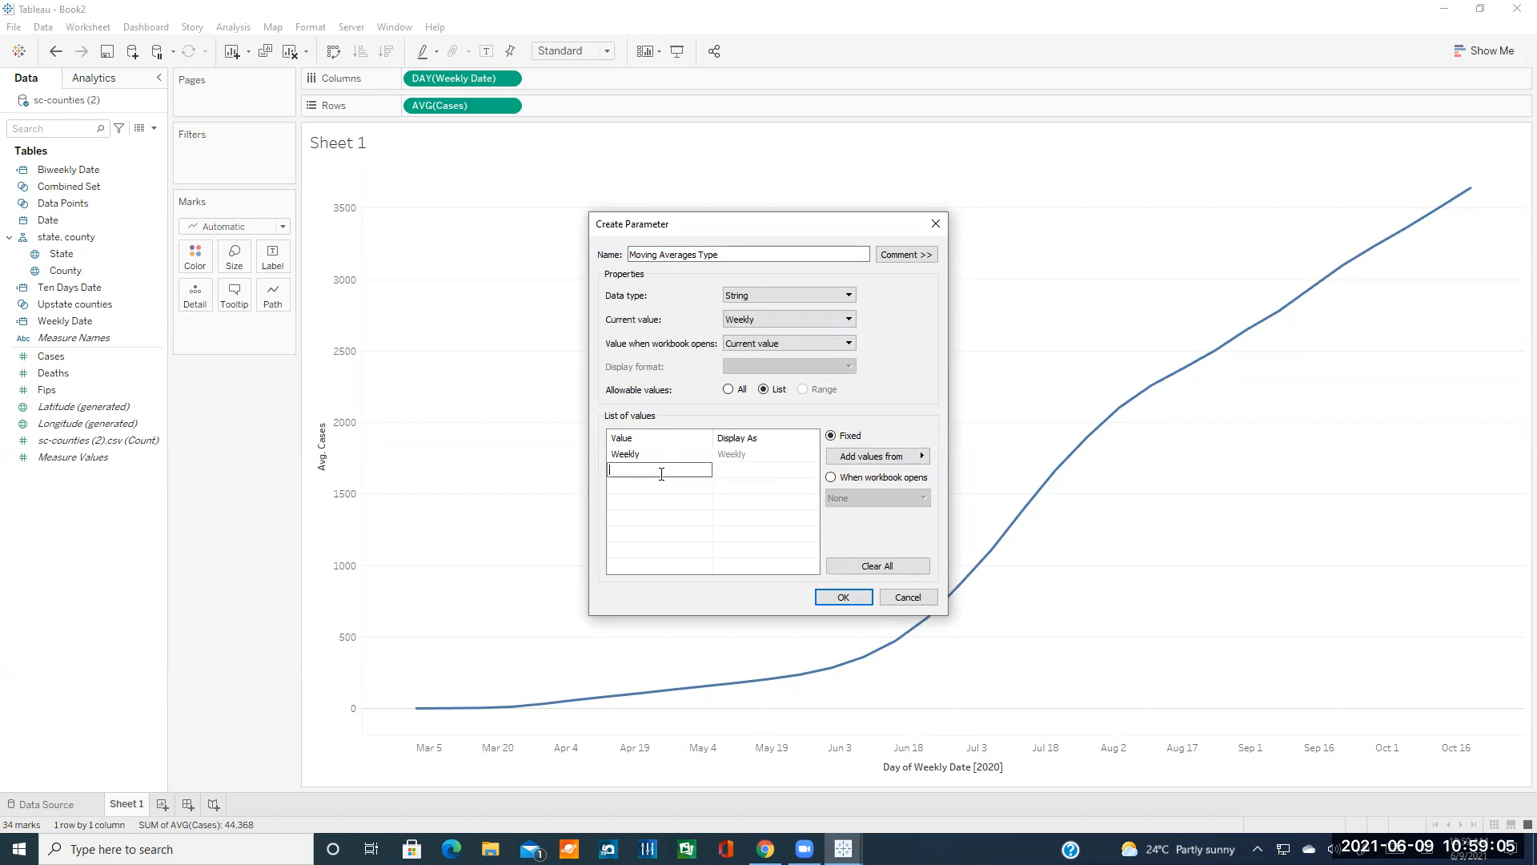
pyautogui.write('Biweekly')
pyautogui.press('Tab')
pyautogui.click(657, 485)
pyautogui.write('Ten Days')
pyautogui.press('Tab')
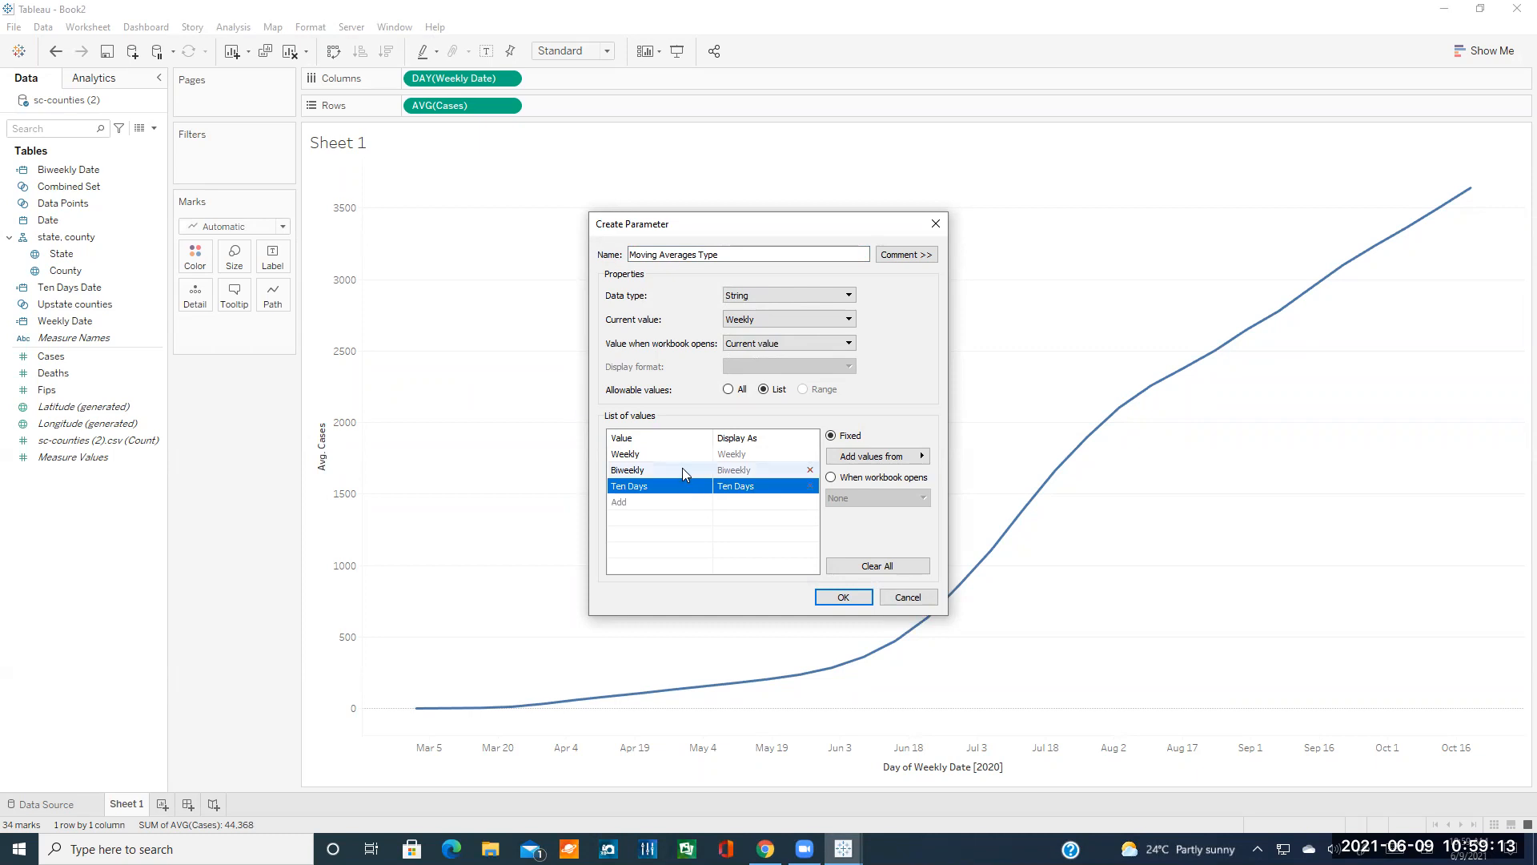
# - Review the Weekly, Biweekly and Ten Days list entries and the sources available for adding values
pyautogui.click(642, 453)
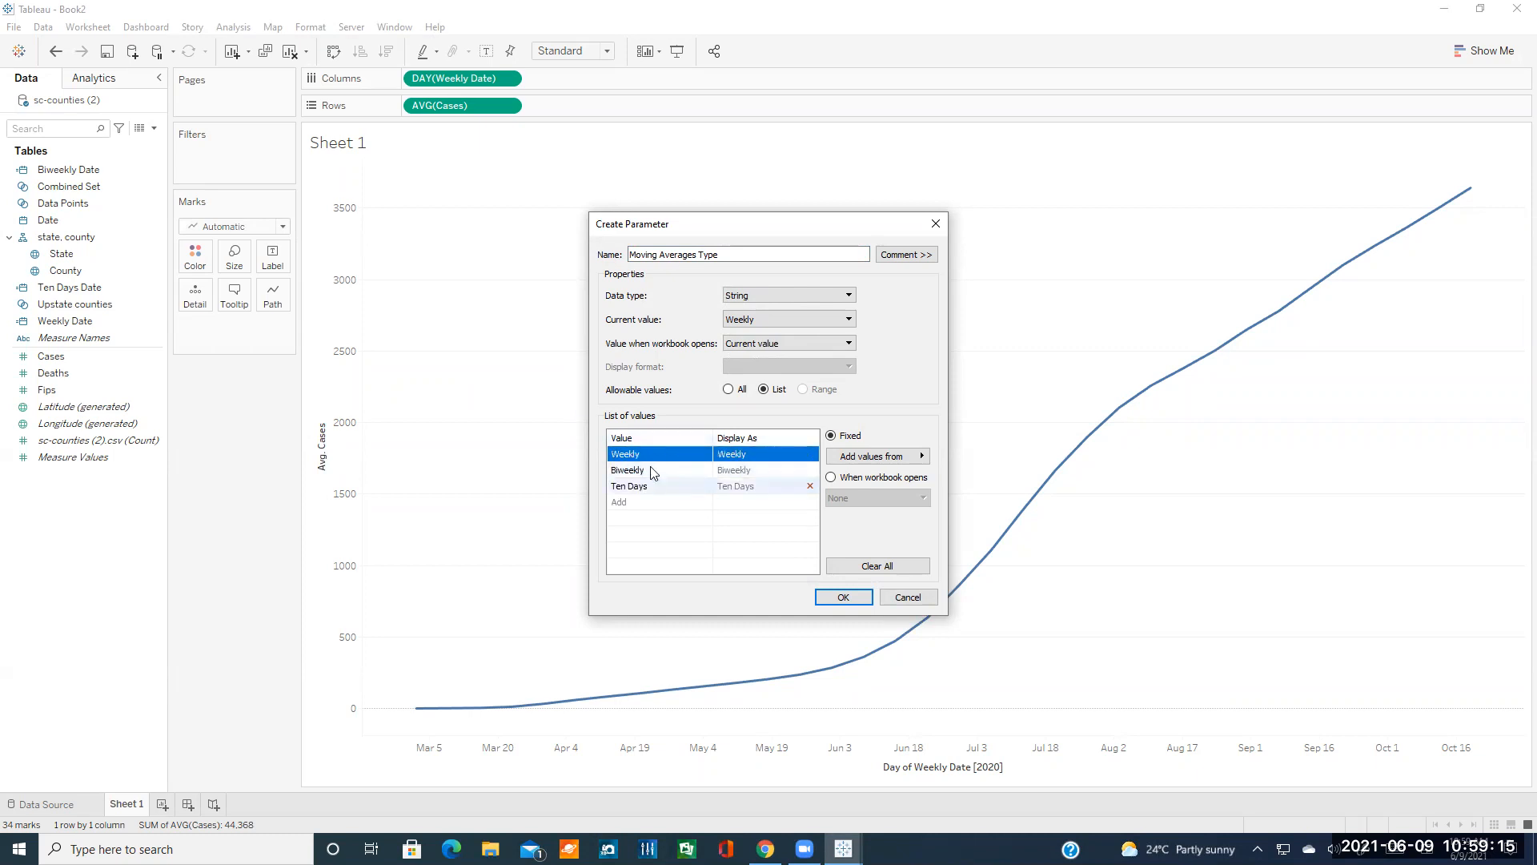
pyautogui.click(653, 472)
pyautogui.click(648, 485)
pyautogui.click(645, 454)
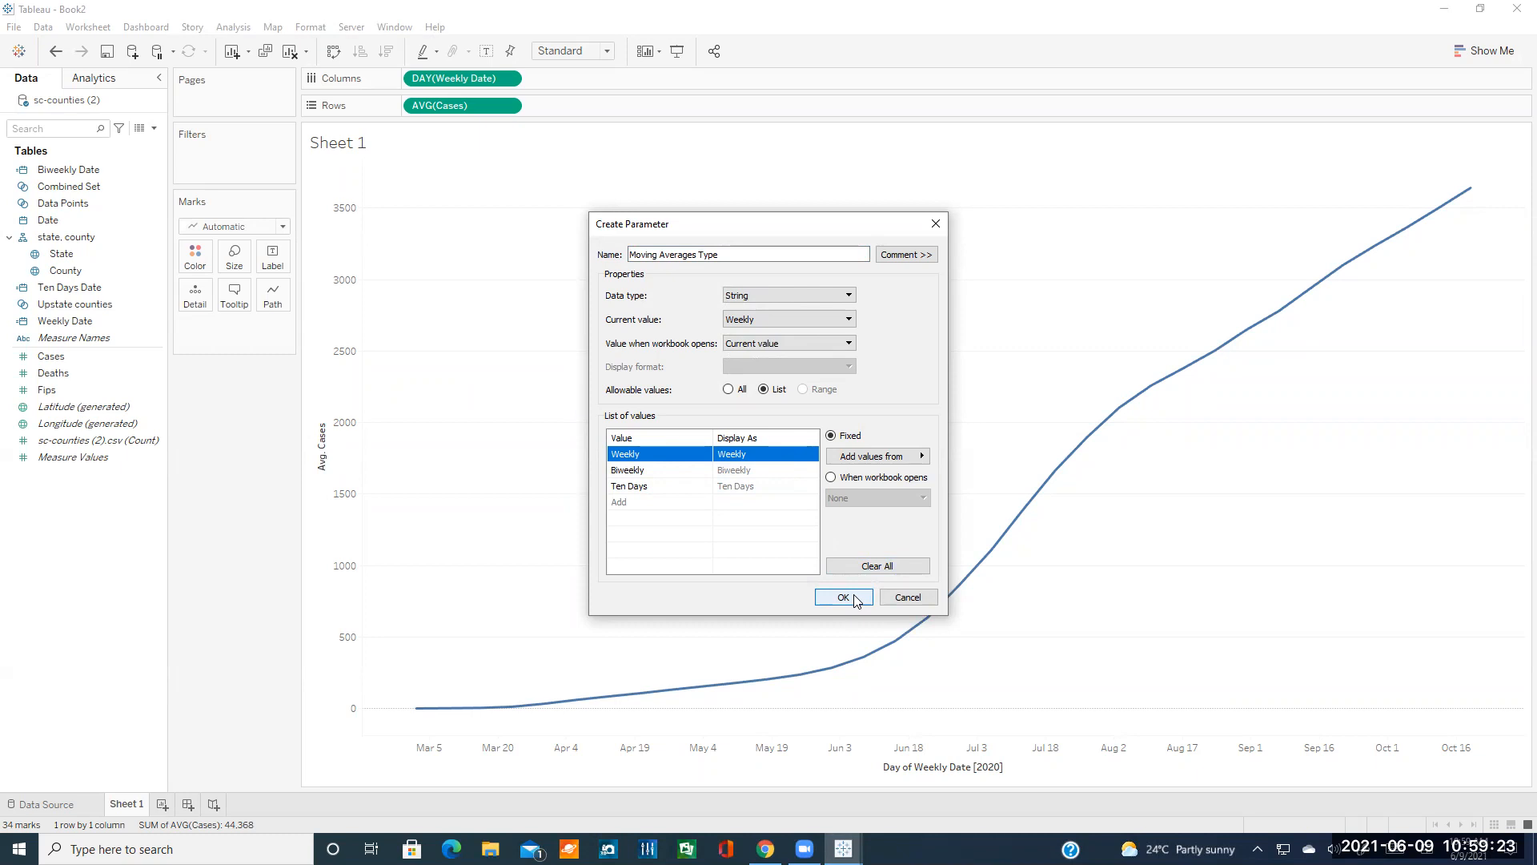
pyautogui.click(868, 456)
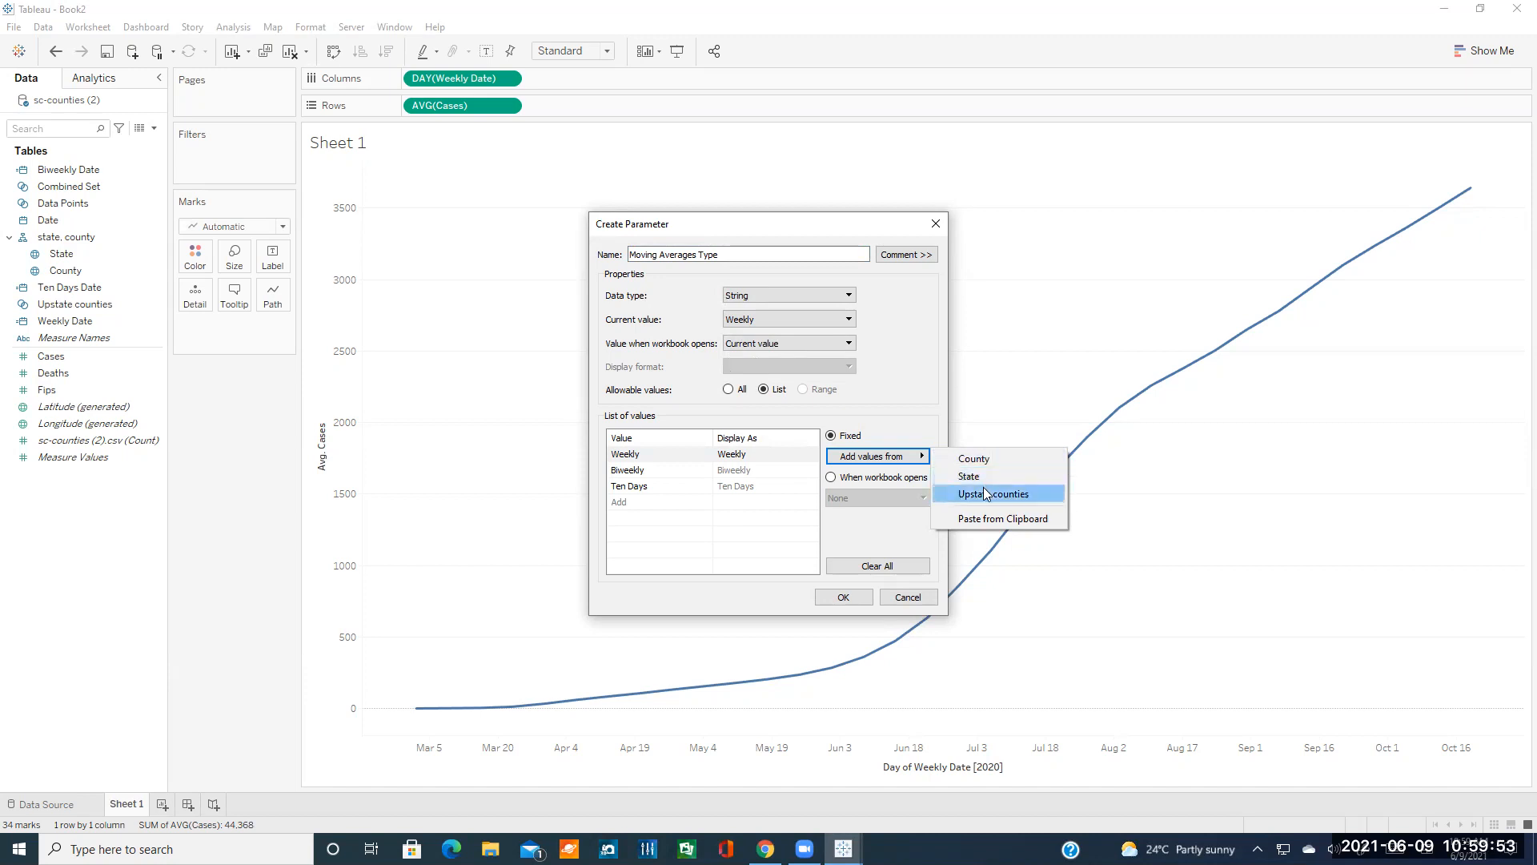
# - Switch the Moving Averages Type parameter's data type to Float
pyautogui.click(750, 296)
pyautogui.click(736, 308)
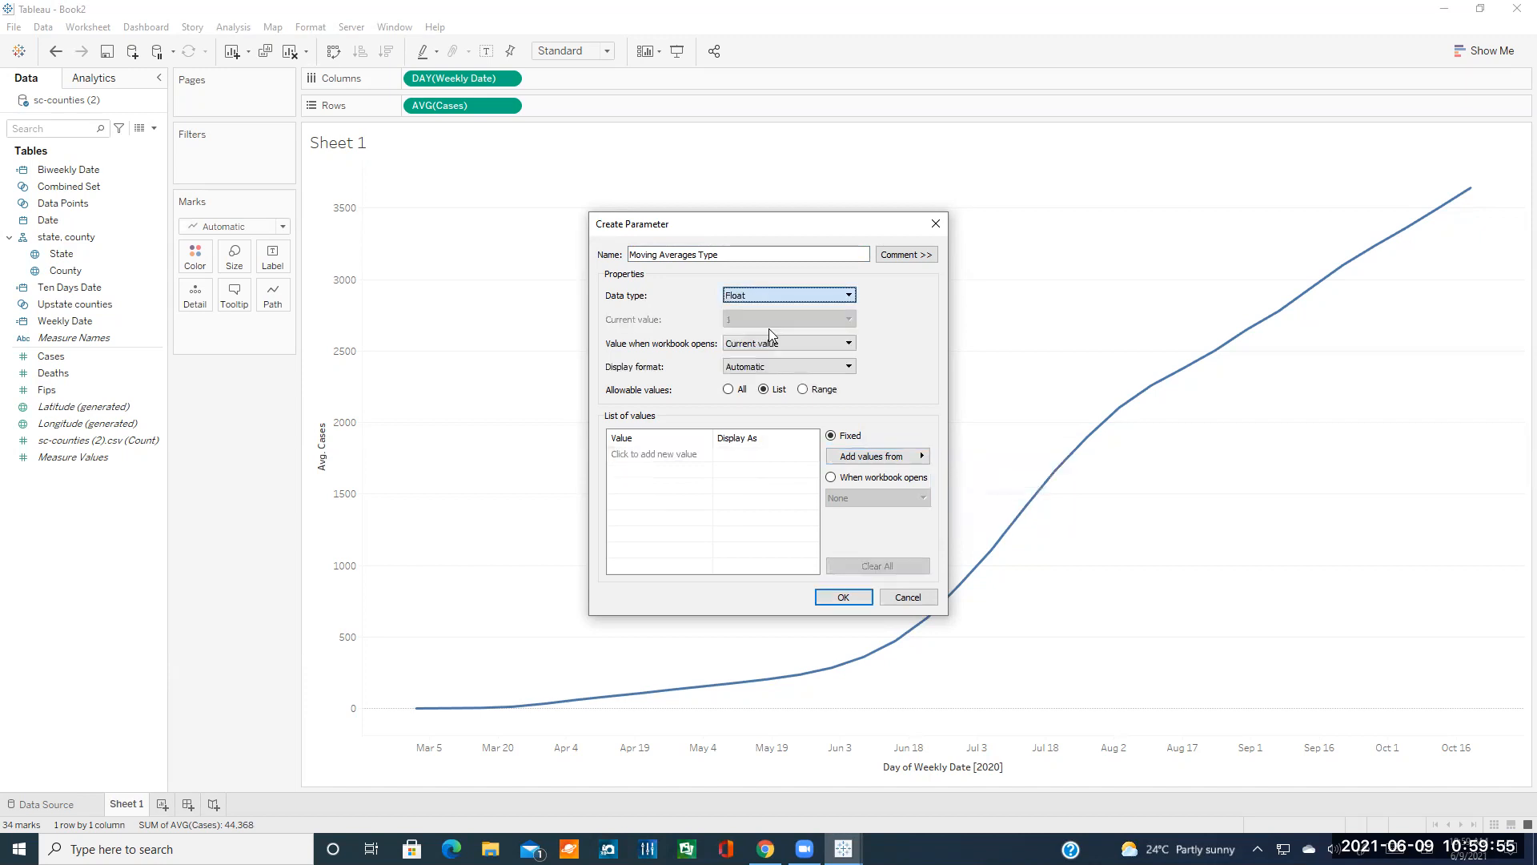
# - Set the data type of the Moving Averages Type parameter to String
pyautogui.click(923, 458)
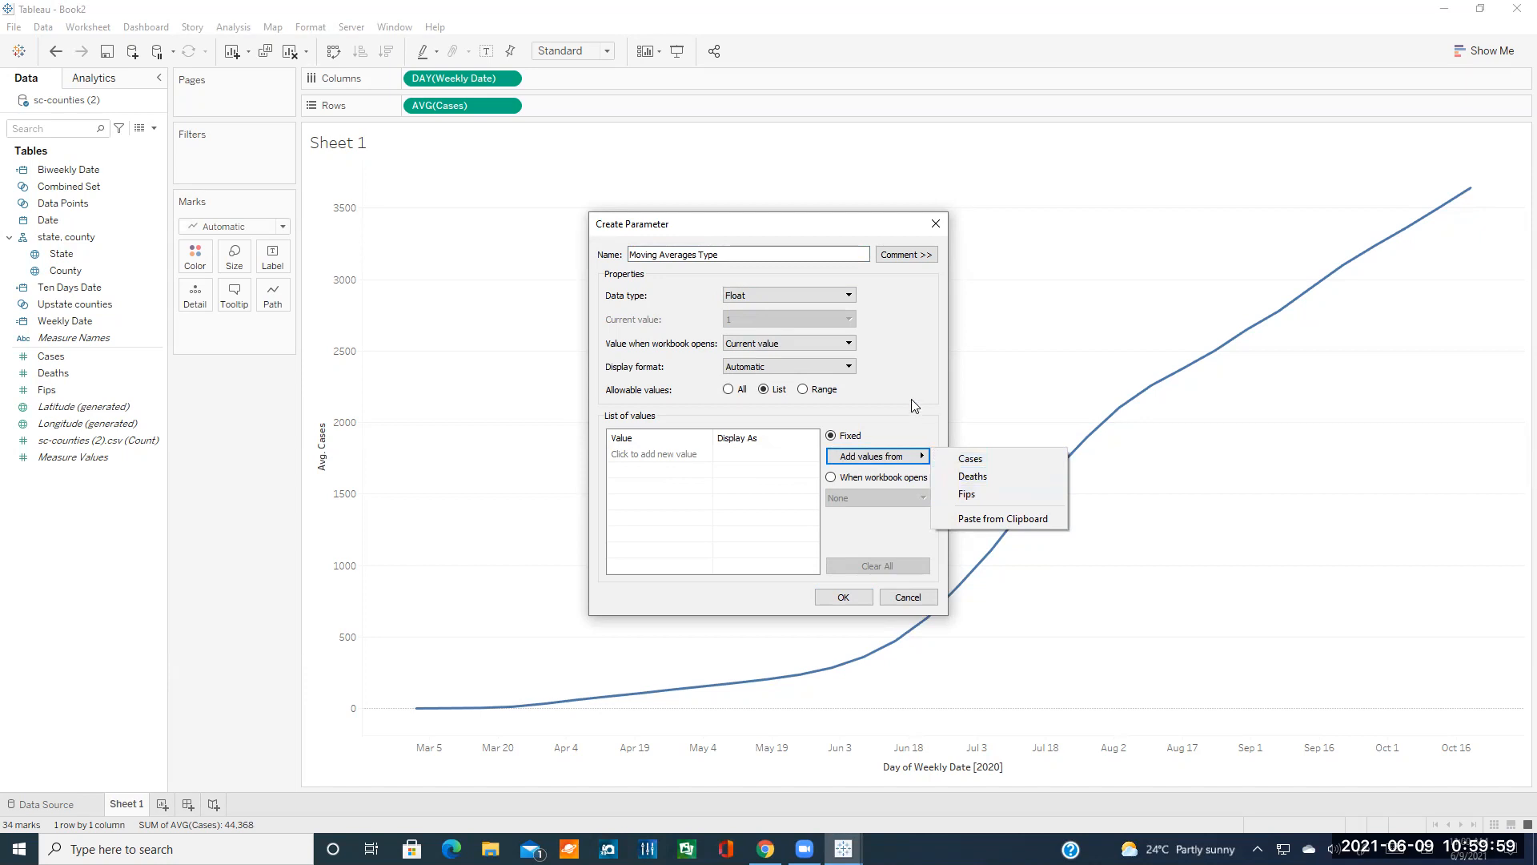
pyautogui.click(786, 294)
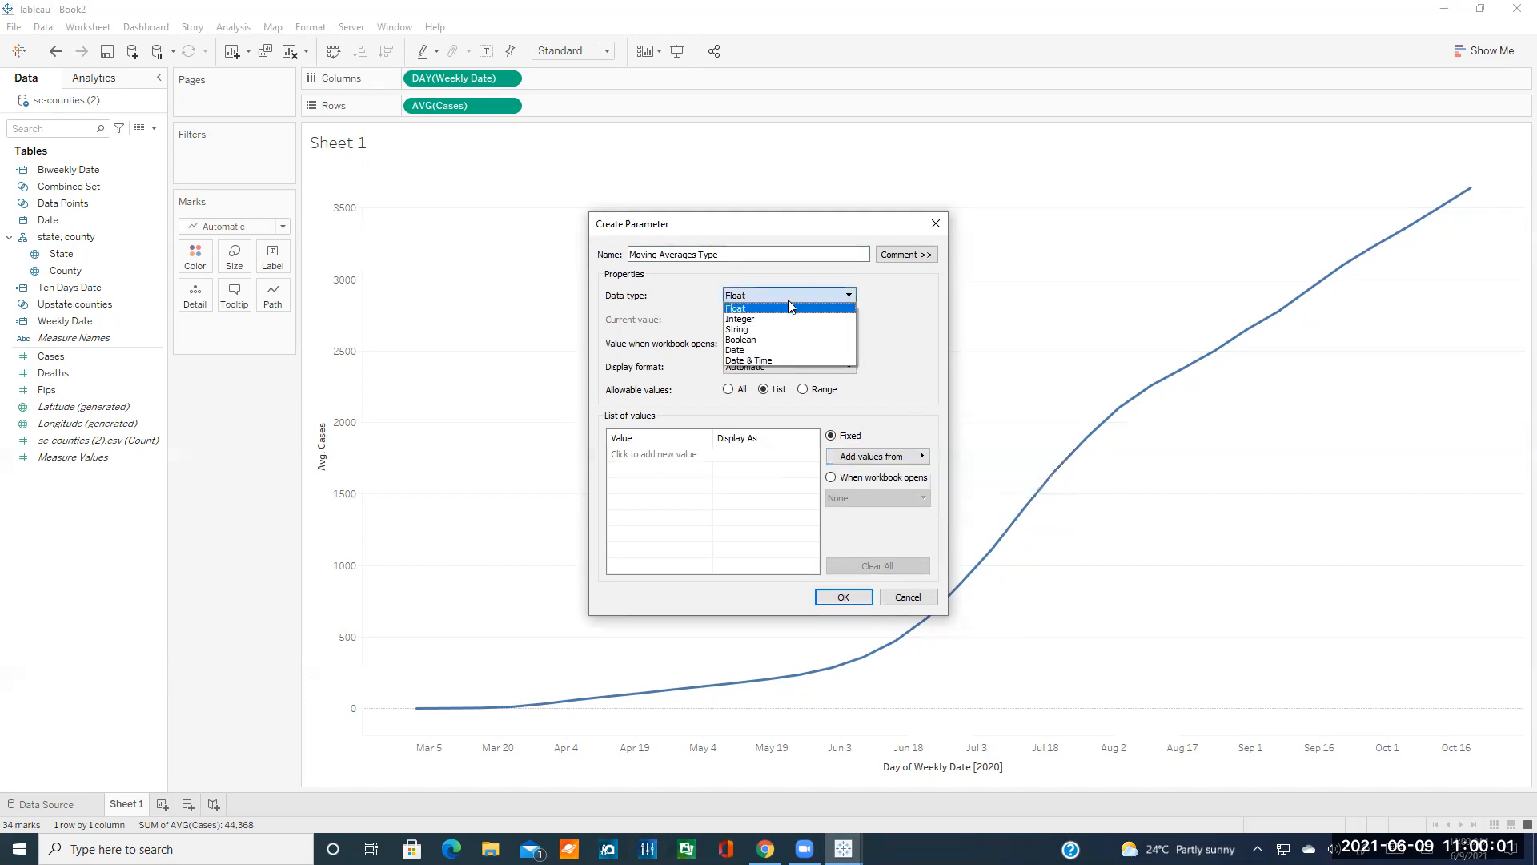
pyautogui.click(758, 330)
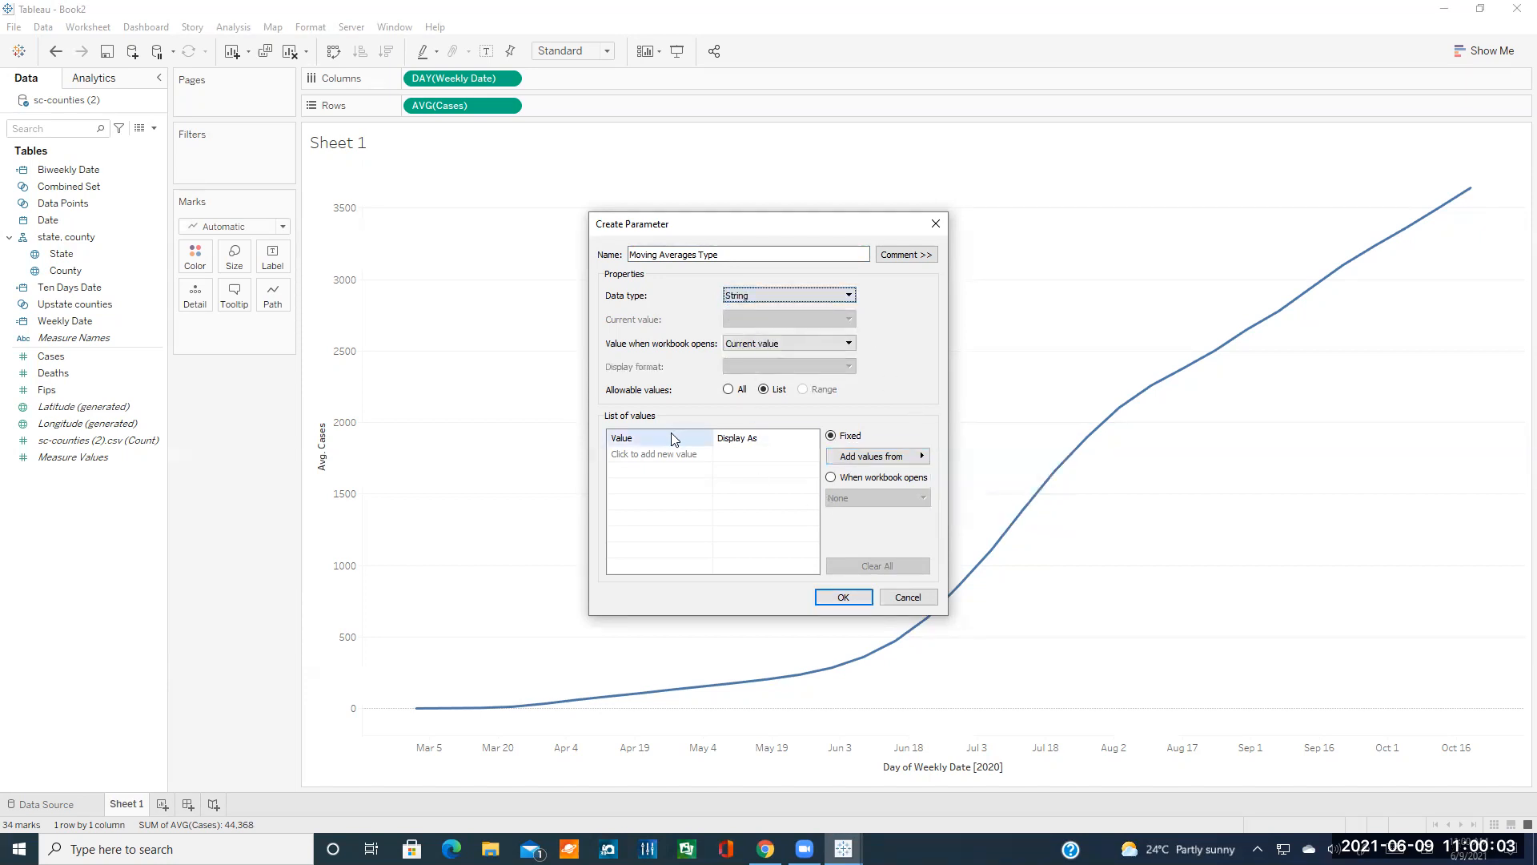
# - Add Weekly, Biweekly and Ten Days to the parameter's list of values and create the parameter
pyautogui.click(684, 454)
pyautogui.write('Weekly')
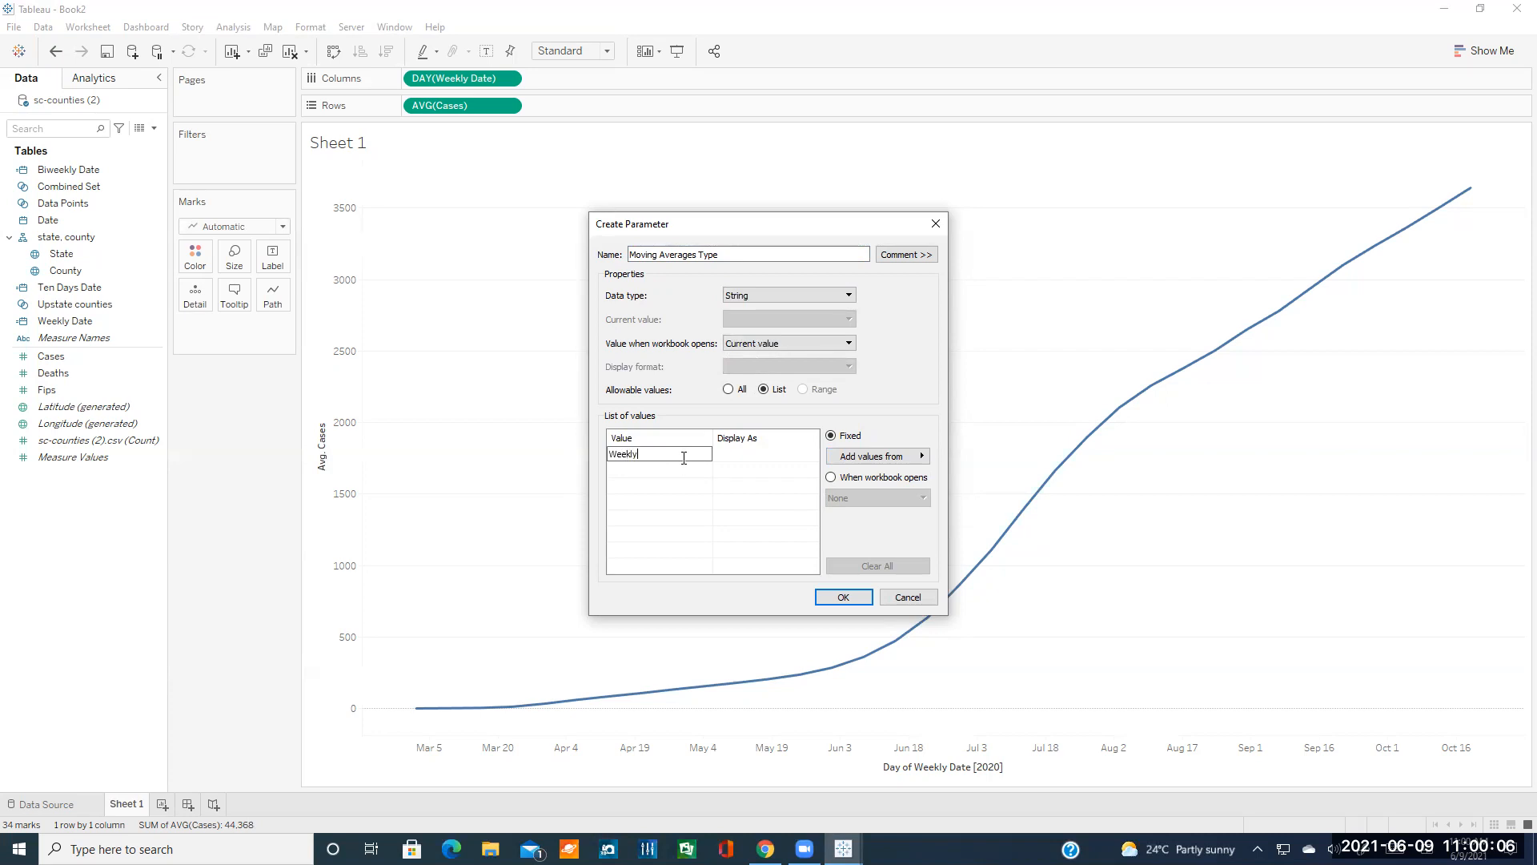
pyautogui.press('Return')
pyautogui.click(670, 471)
pyautogui.write('Biweekly')
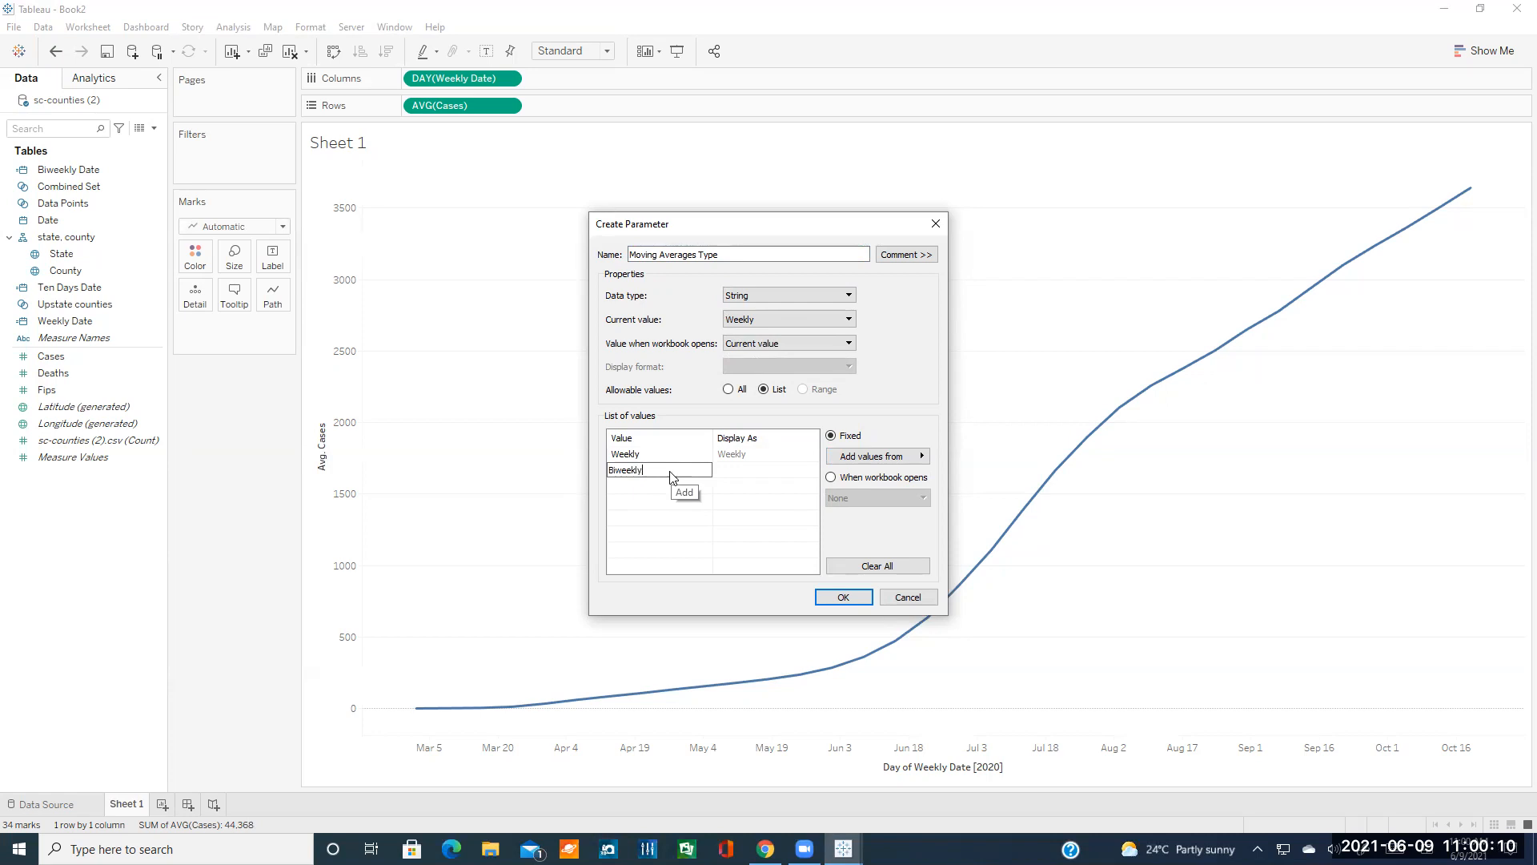
pyautogui.press('Return')
pyautogui.click(672, 486)
pyautogui.write('Ten Days')
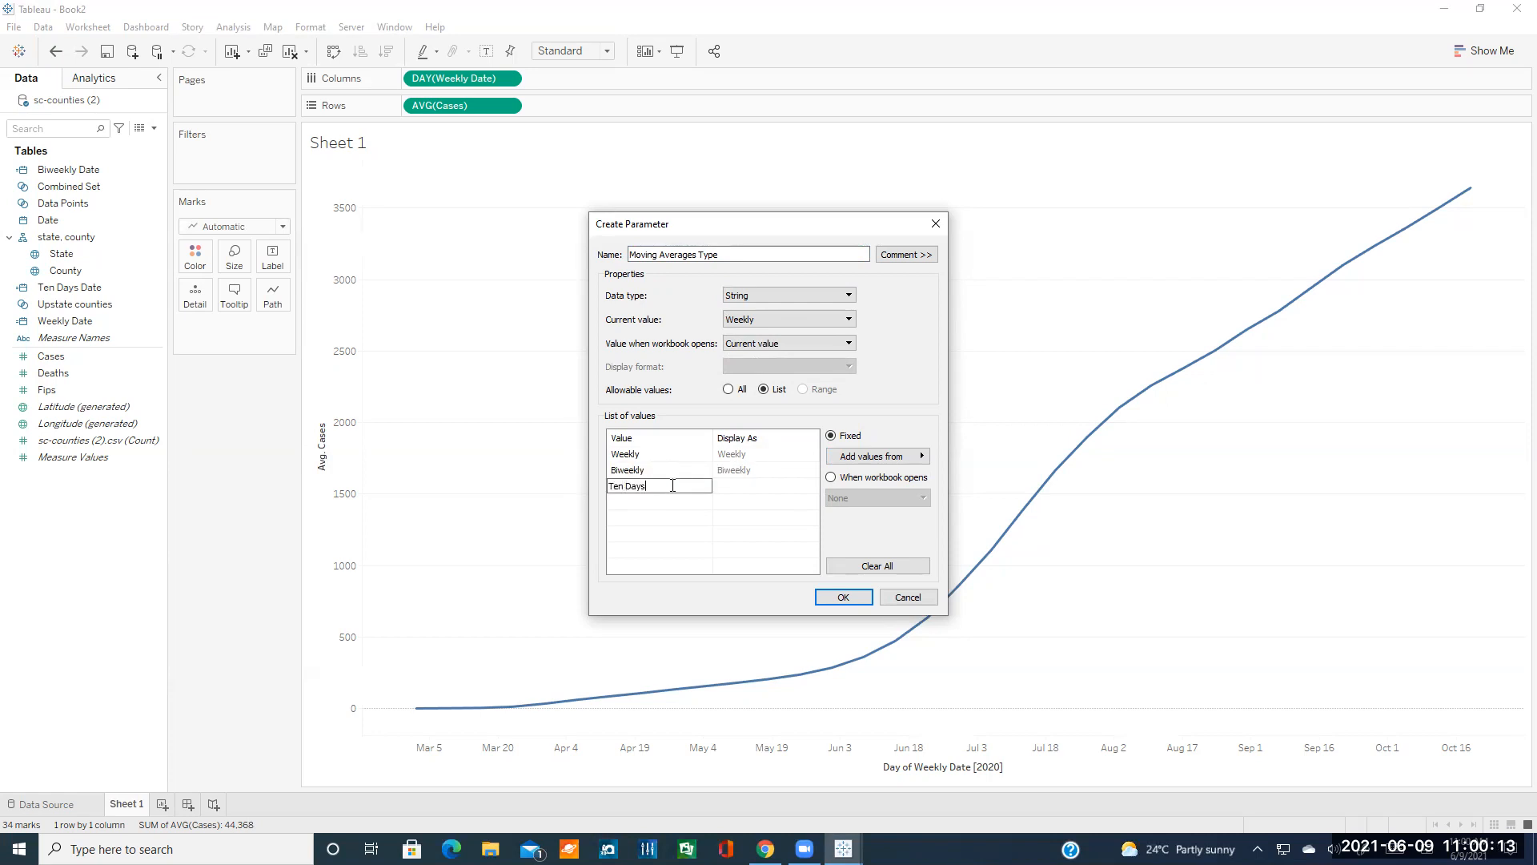
pyautogui.press('Return')
pyautogui.click(659, 455)
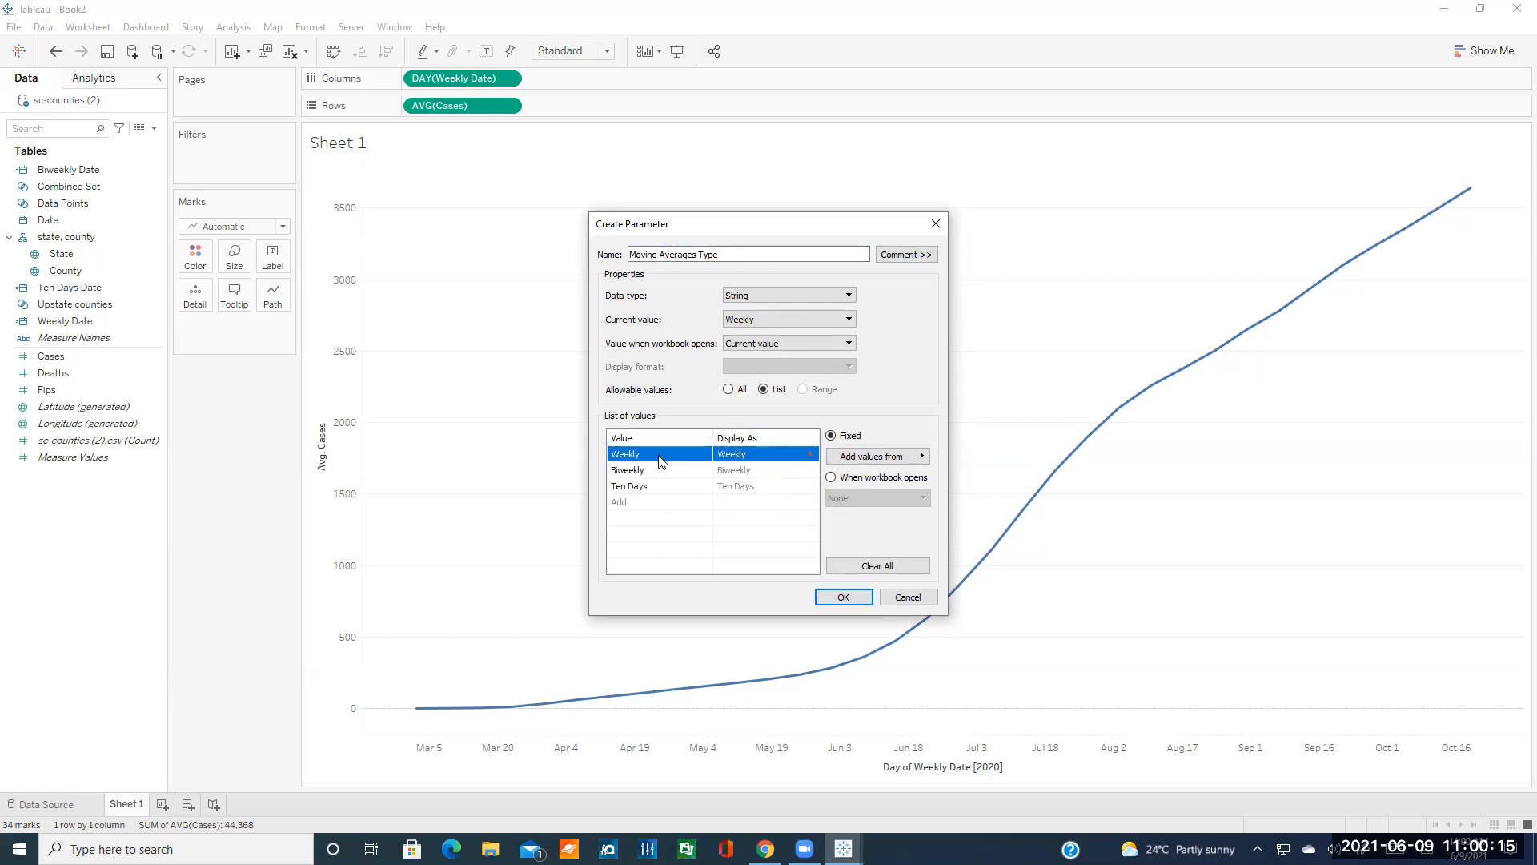
pyautogui.click(843, 596)
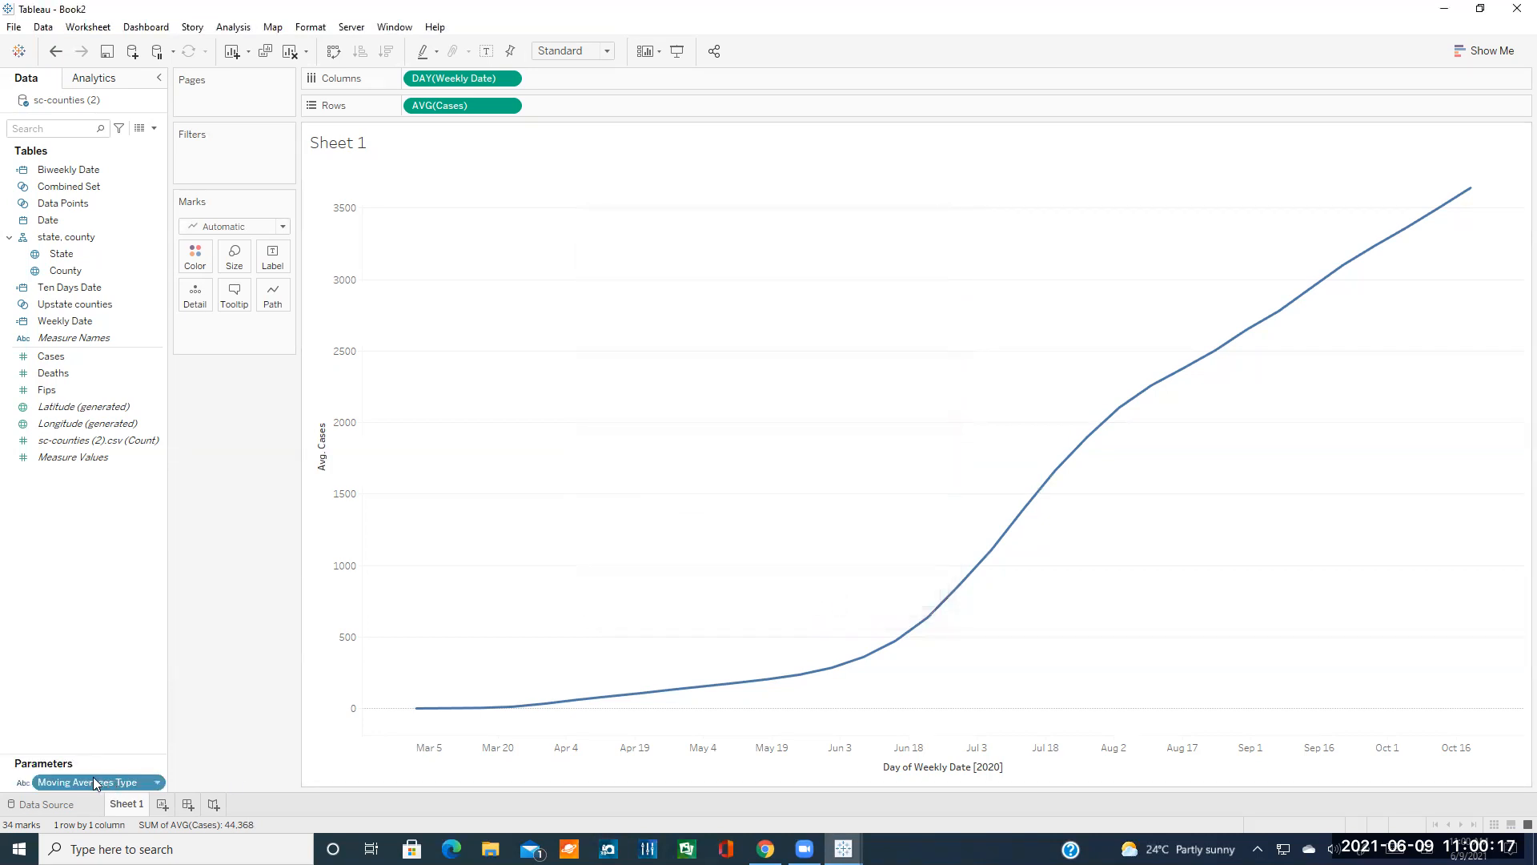
pyautogui.moveTo(100, 751); pyautogui.dragTo(100, 716)
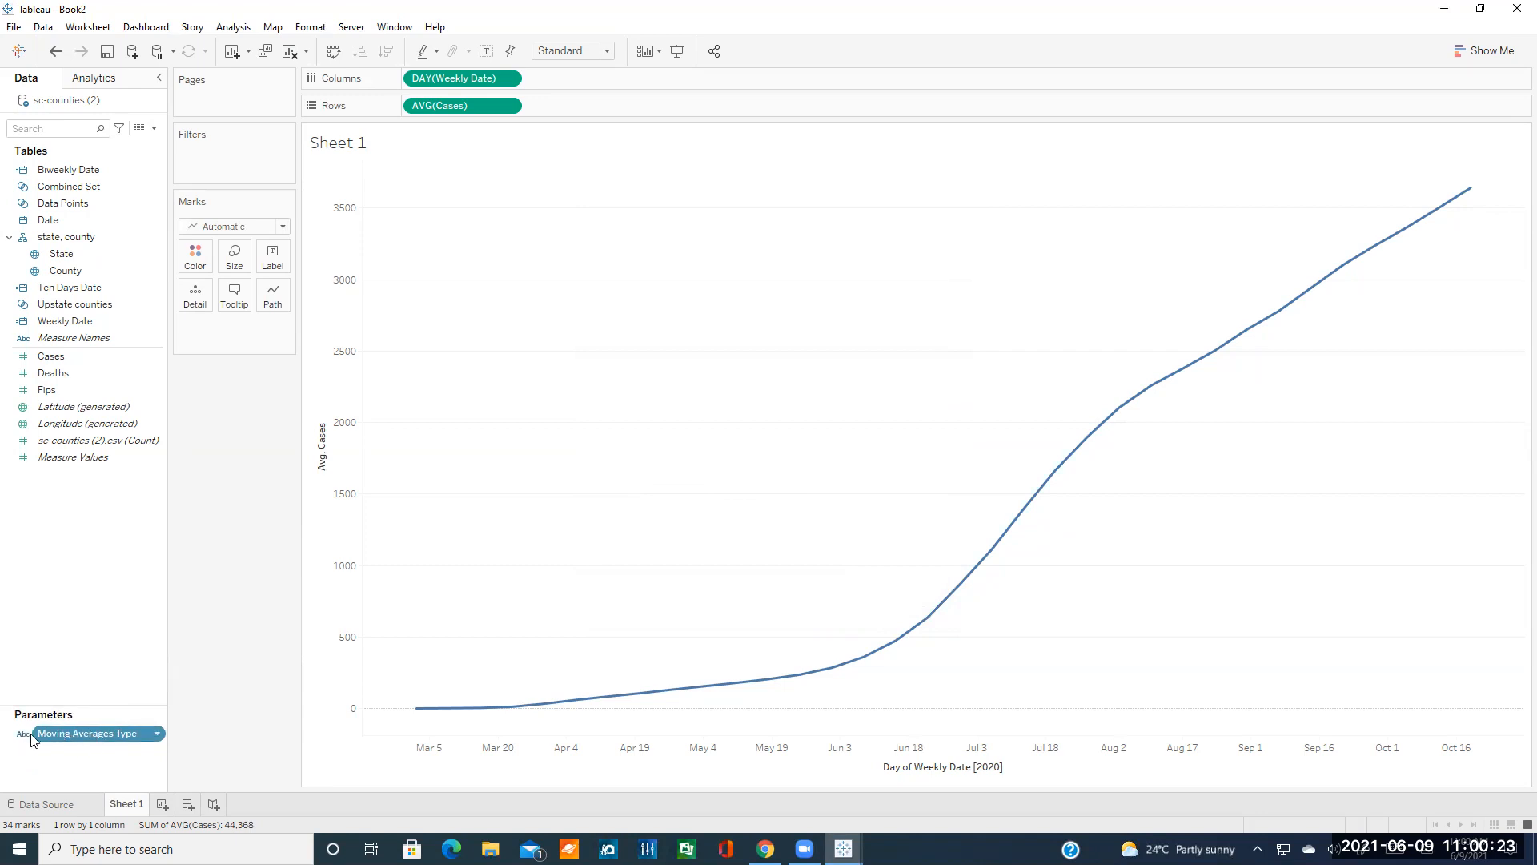
pyautogui.click(157, 737)
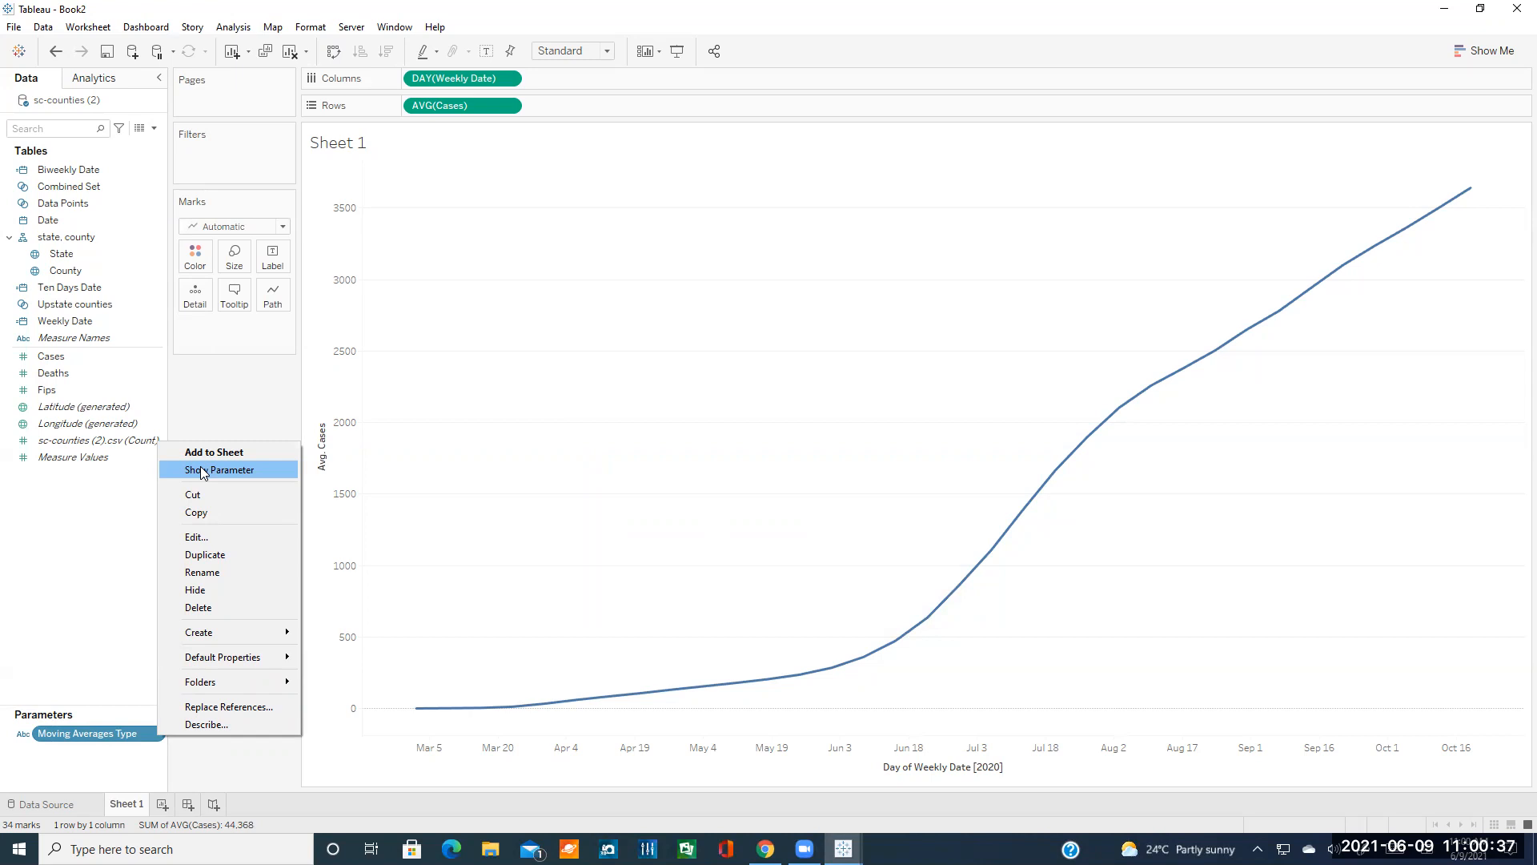
pyautogui.click(114, 593)
pyautogui.click(101, 734)
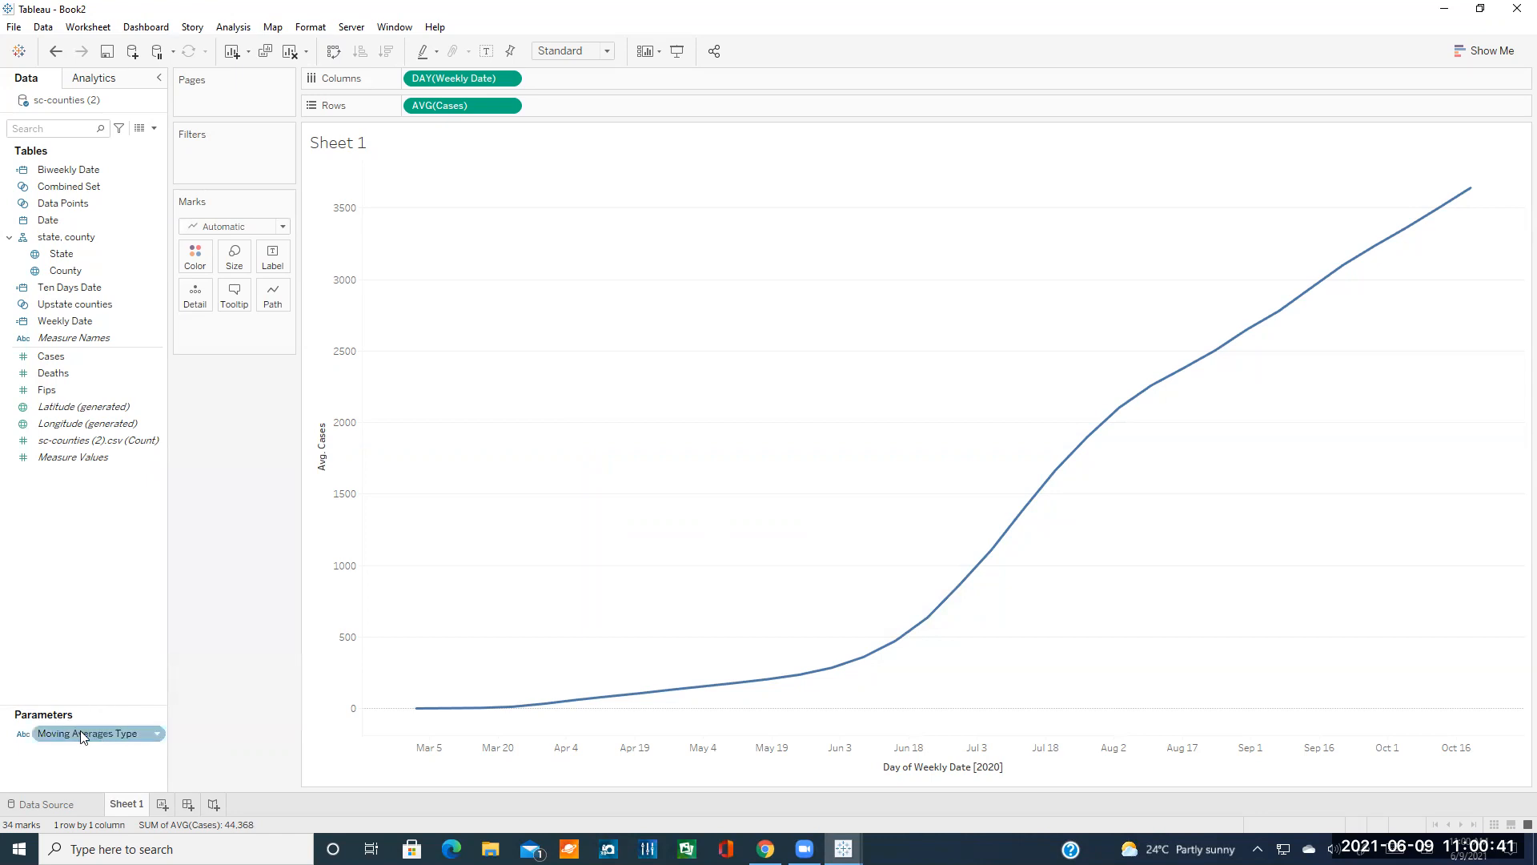
pyautogui.click(160, 734)
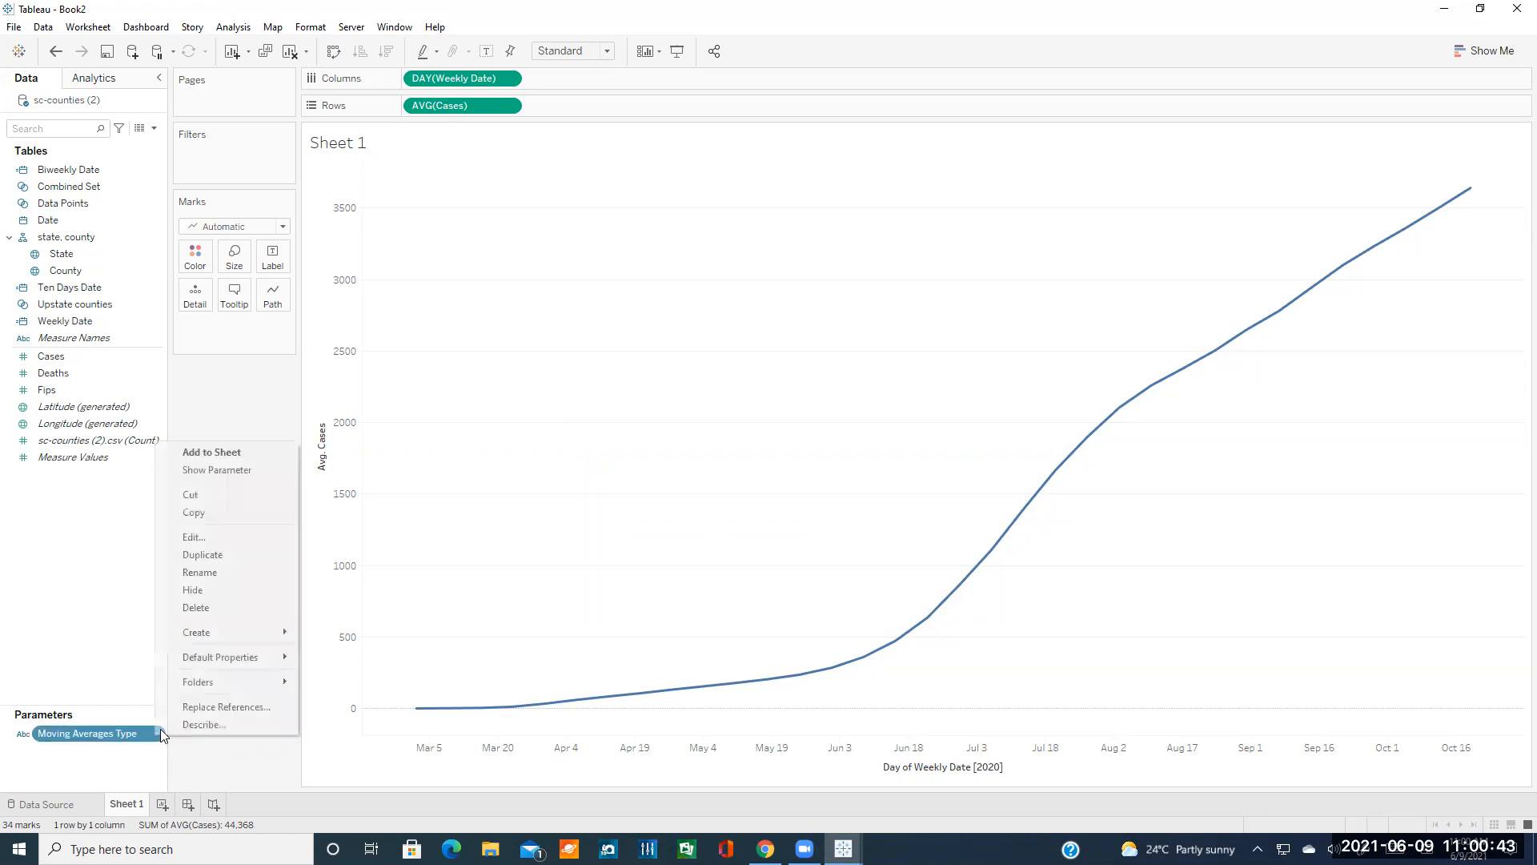
pyautogui.click(122, 612)
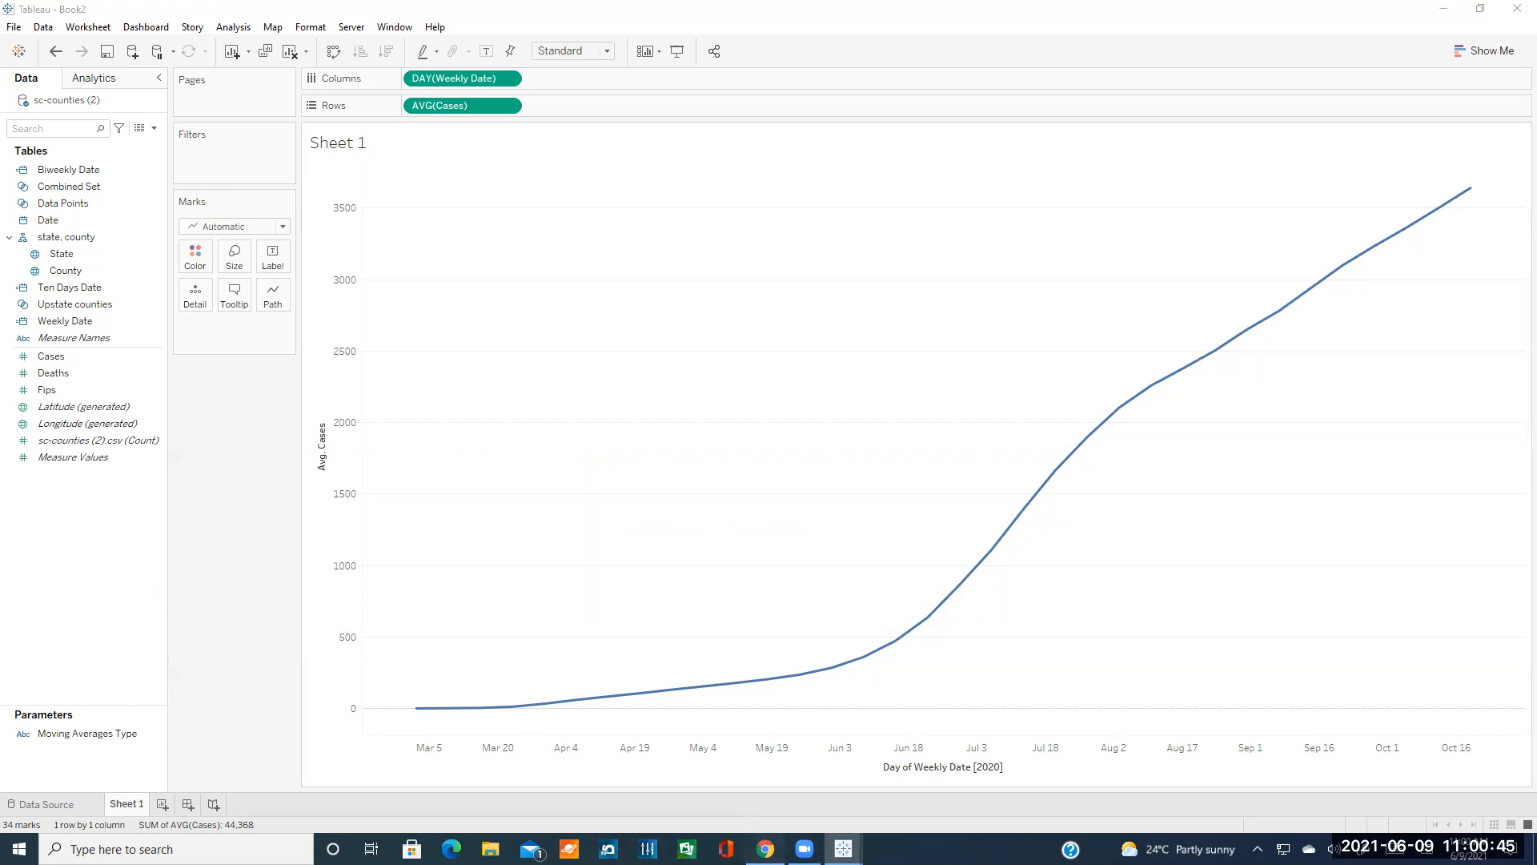
# - Check the DateTotal calculated field instructions on the tutorial page in Chrome, and return to the Book2 workbook in Tableau
pyautogui.hotkey('alt', 'Tab')
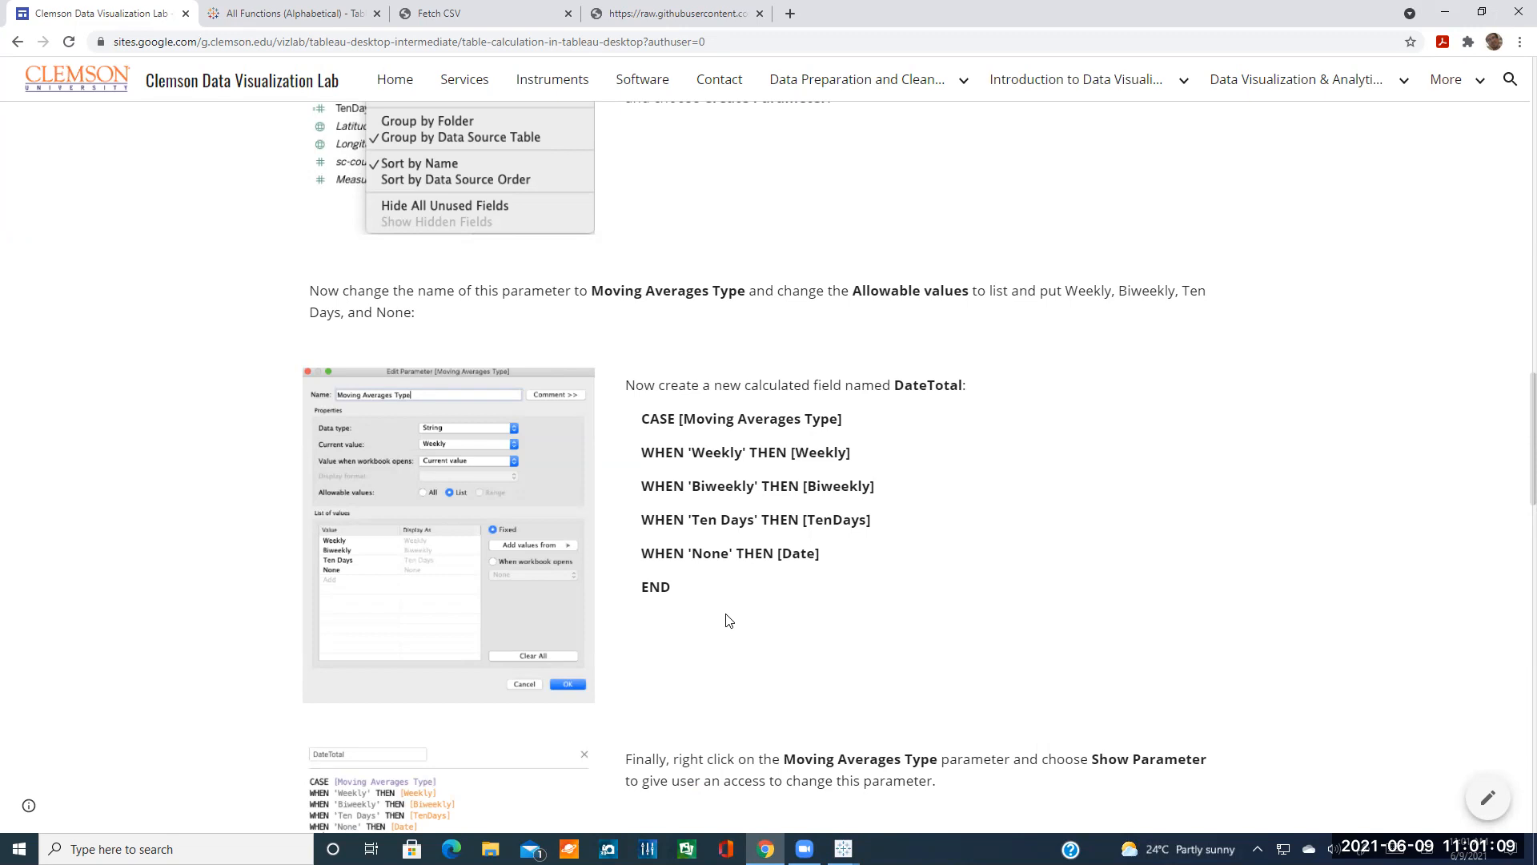
pyautogui.click(842, 848)
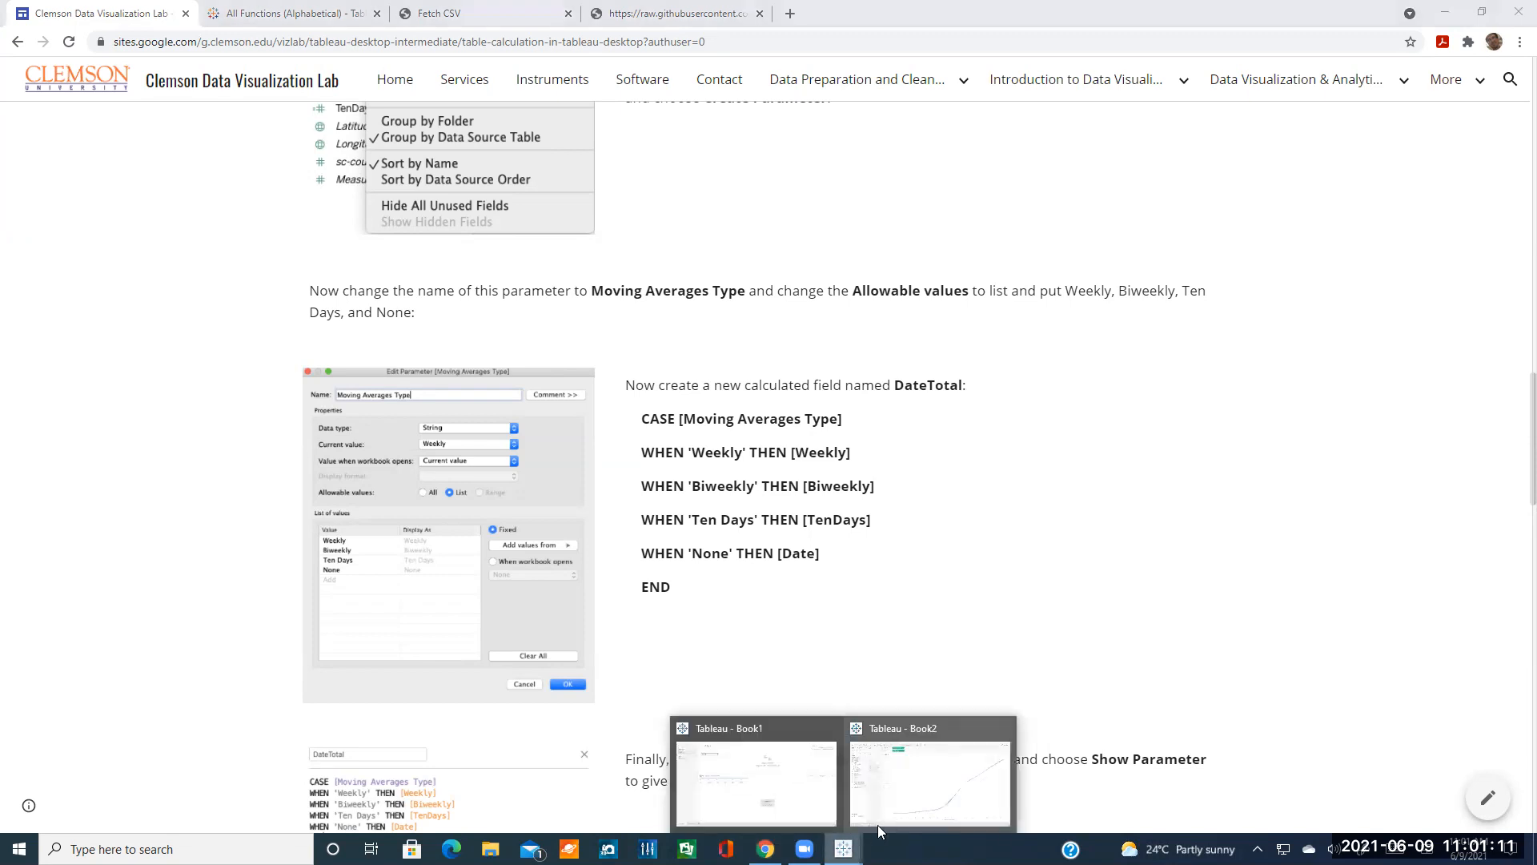
pyautogui.click(875, 775)
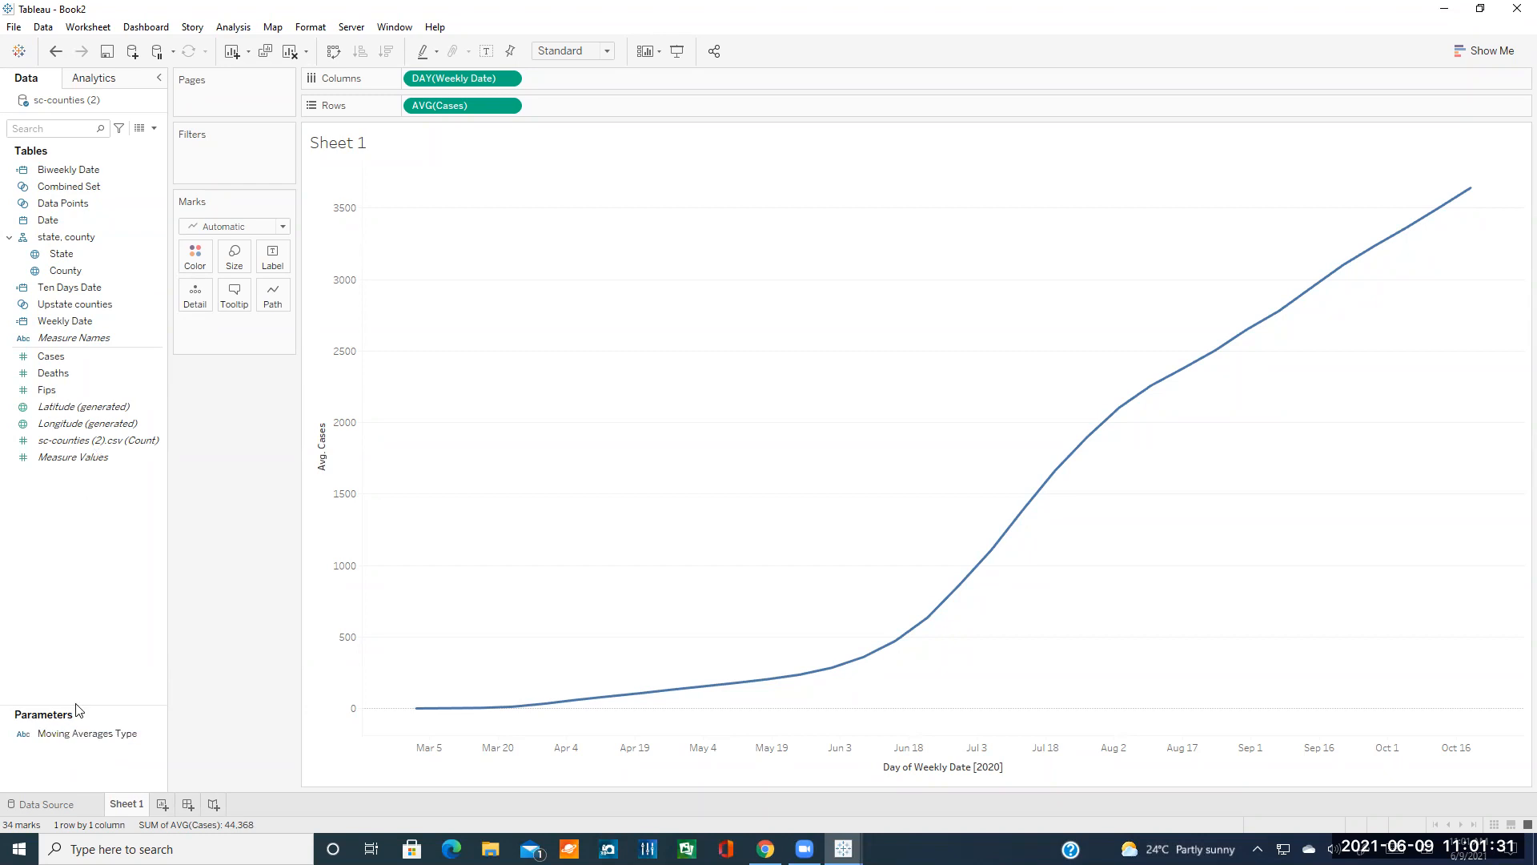
# - Start a new calculated field named Moving Average Date
pyautogui.rightClick(67, 490)
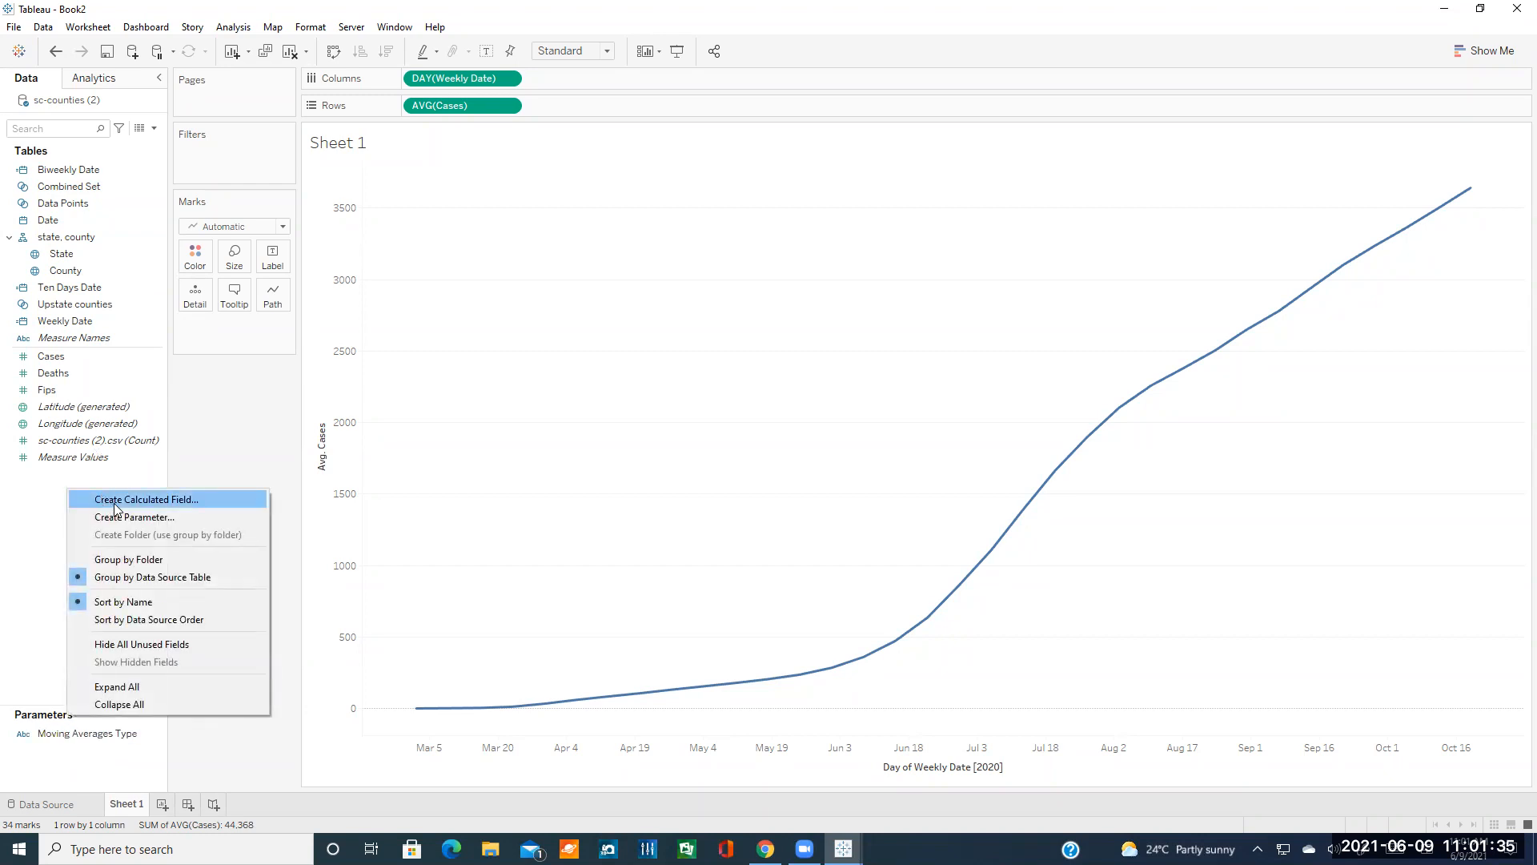
pyautogui.rightClick(29, 480)
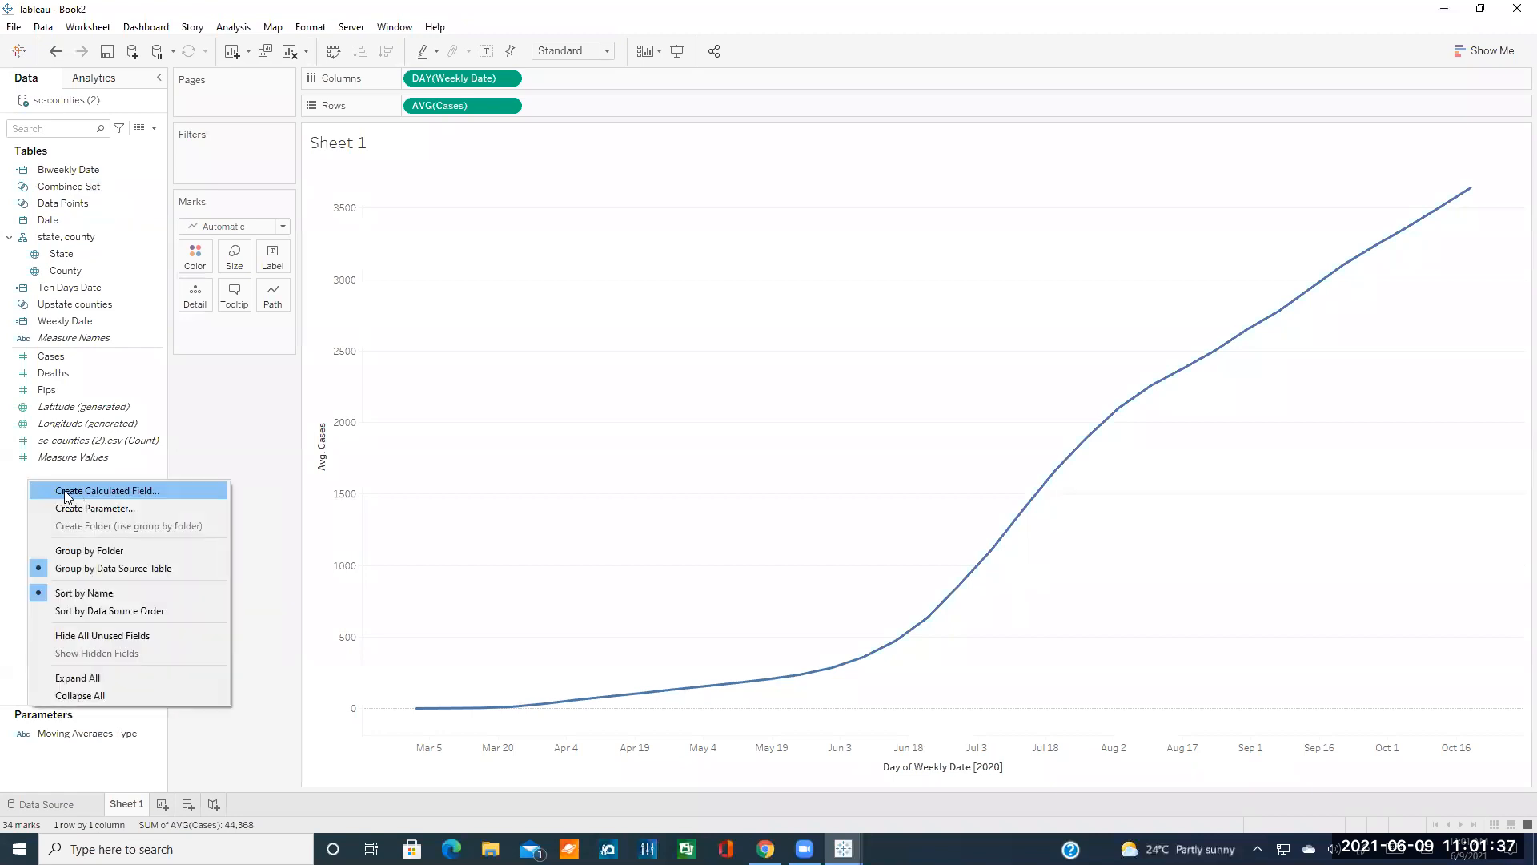
pyautogui.click(64, 490)
pyautogui.press('BackSpace')
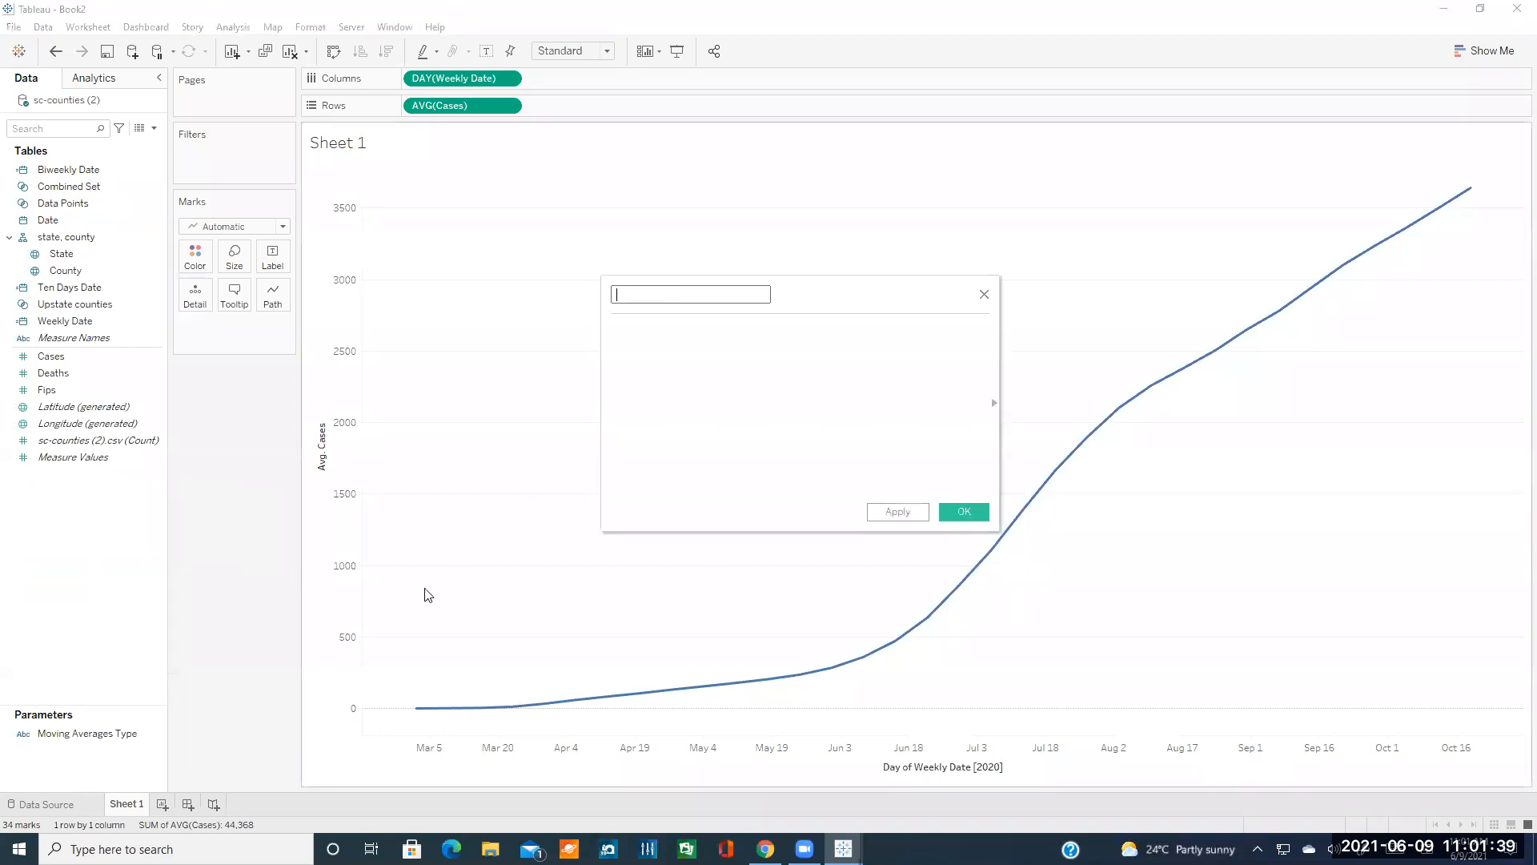
pyautogui.write('Moving Average Data')
pyautogui.press('Tab')
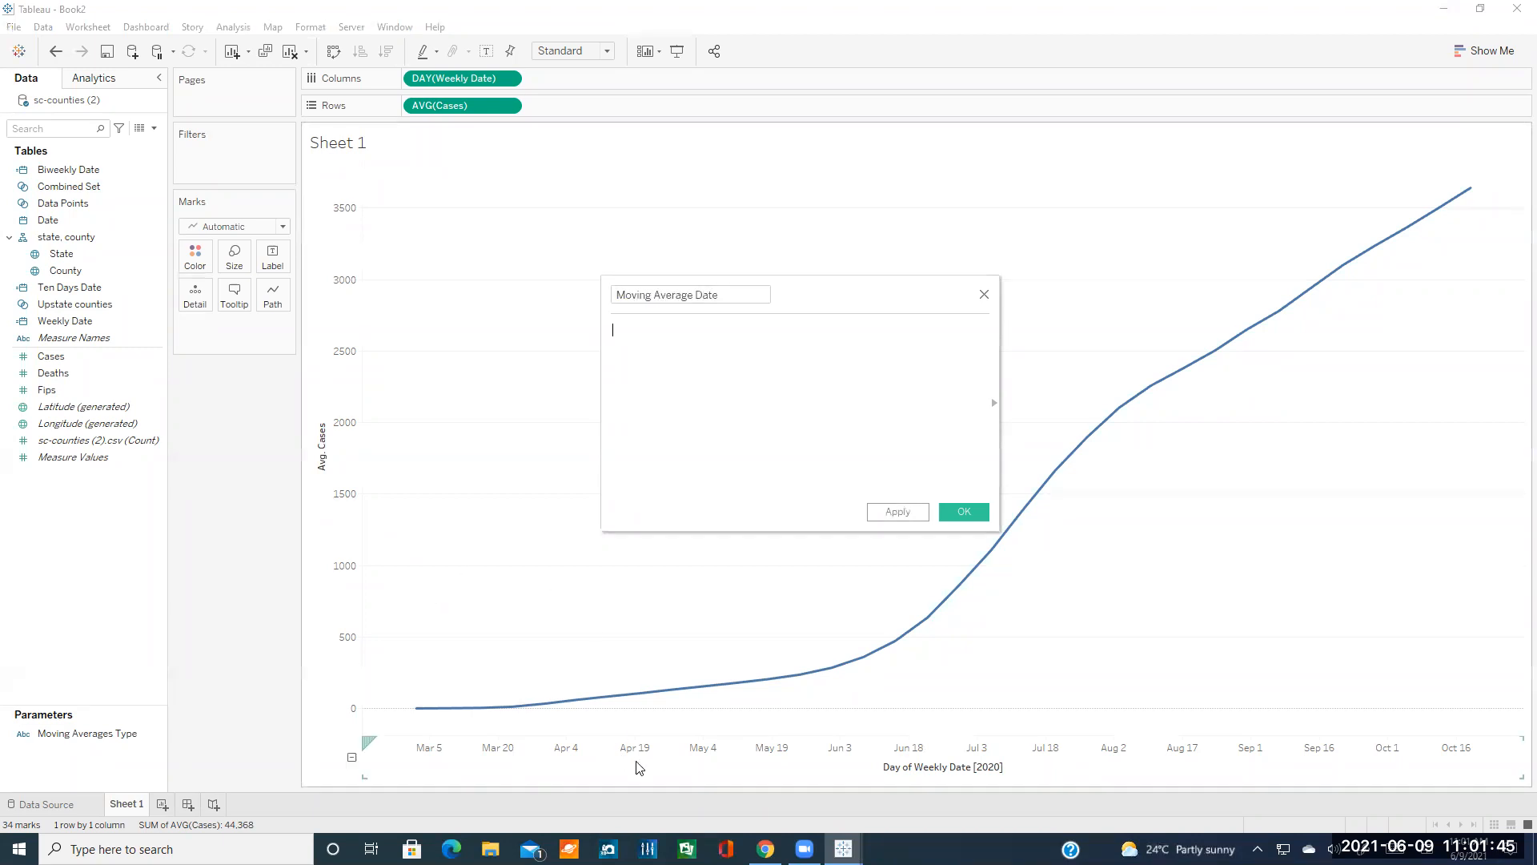
# - Copy the CASE [Moving Averages Type] formula from the tutorial page in Chrome and paste it into the calculated field in Tableau's Book2
pyautogui.click(766, 849)
pyautogui.moveTo(695, 591); pyautogui.dragTo(645, 418)
pyautogui.hotkey('ctrl', 'c')
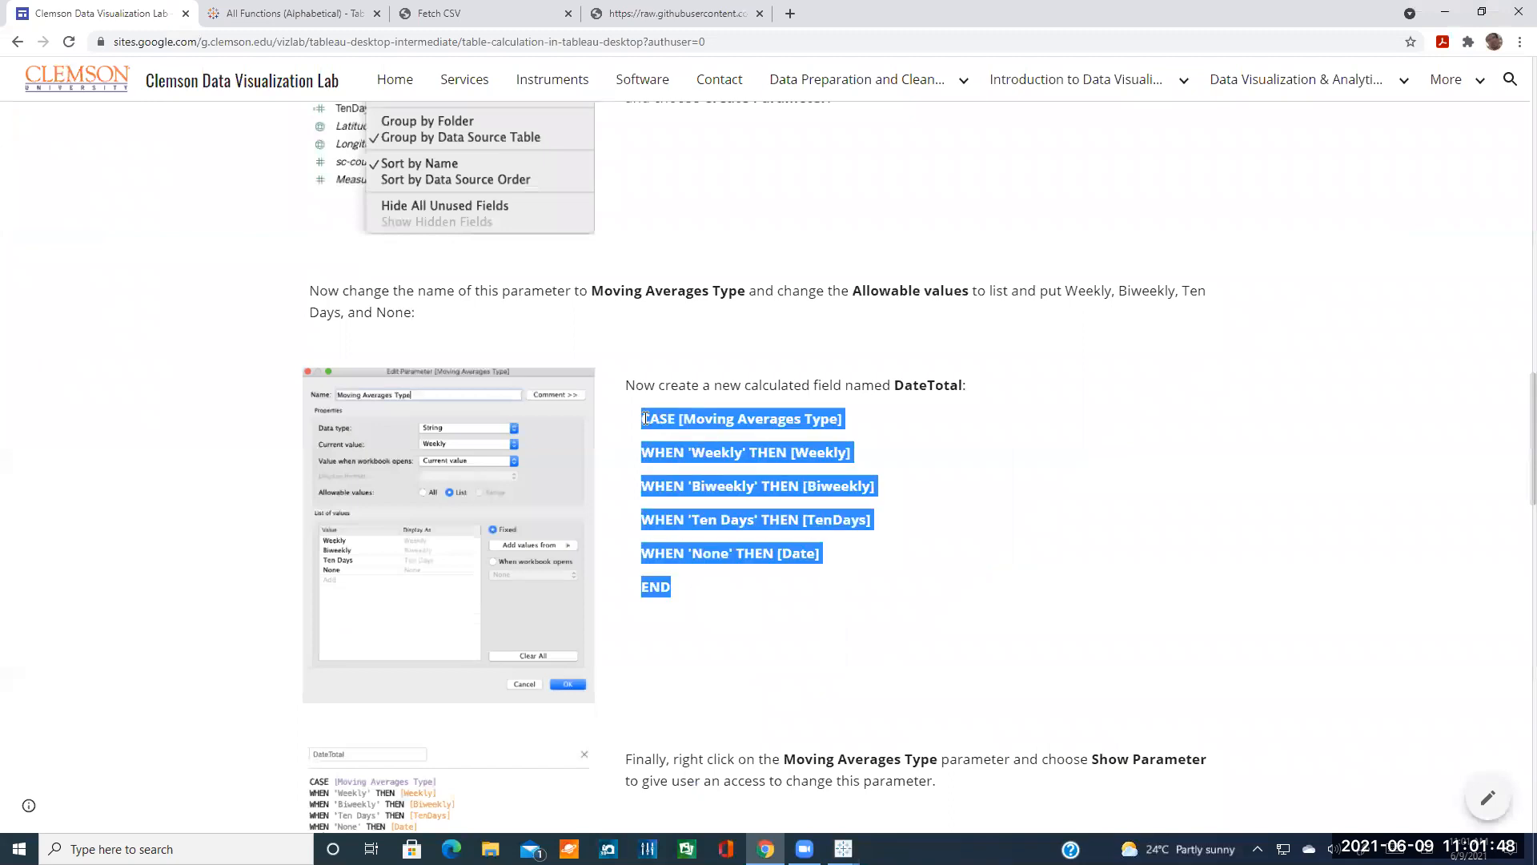
pyautogui.click(714, 478)
pyautogui.click(843, 848)
pyautogui.click(921, 783)
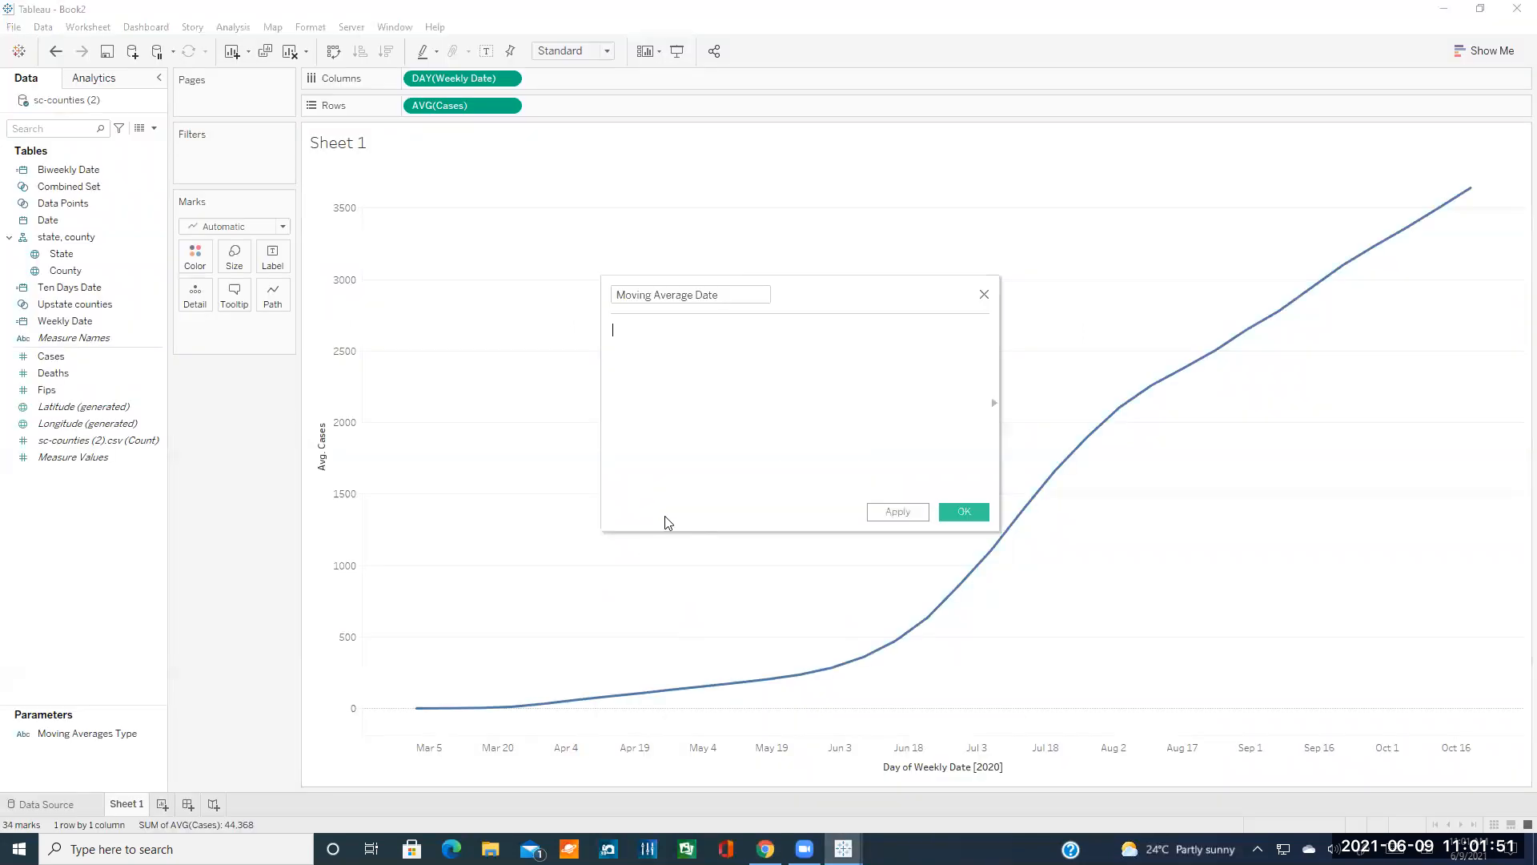
pyautogui.hotkey('ctrl', 'v')
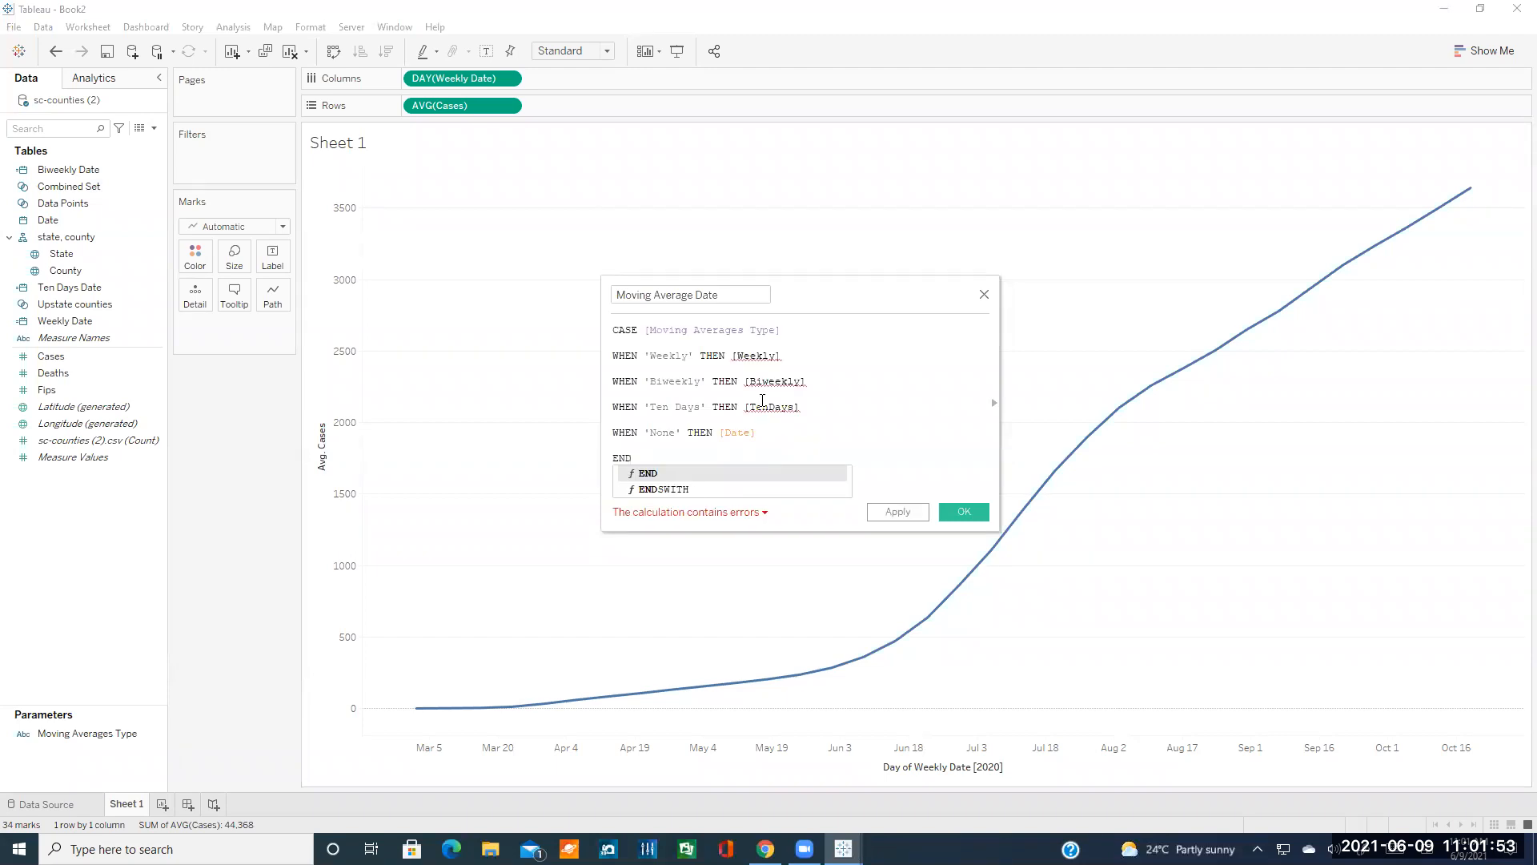
# - Correct the formula's field references to [Weekly Date], [Biweekly Date] and [Ten Days Date] for the Weekly, Biweekly and Ten Days cases
pyautogui.click(781, 354)
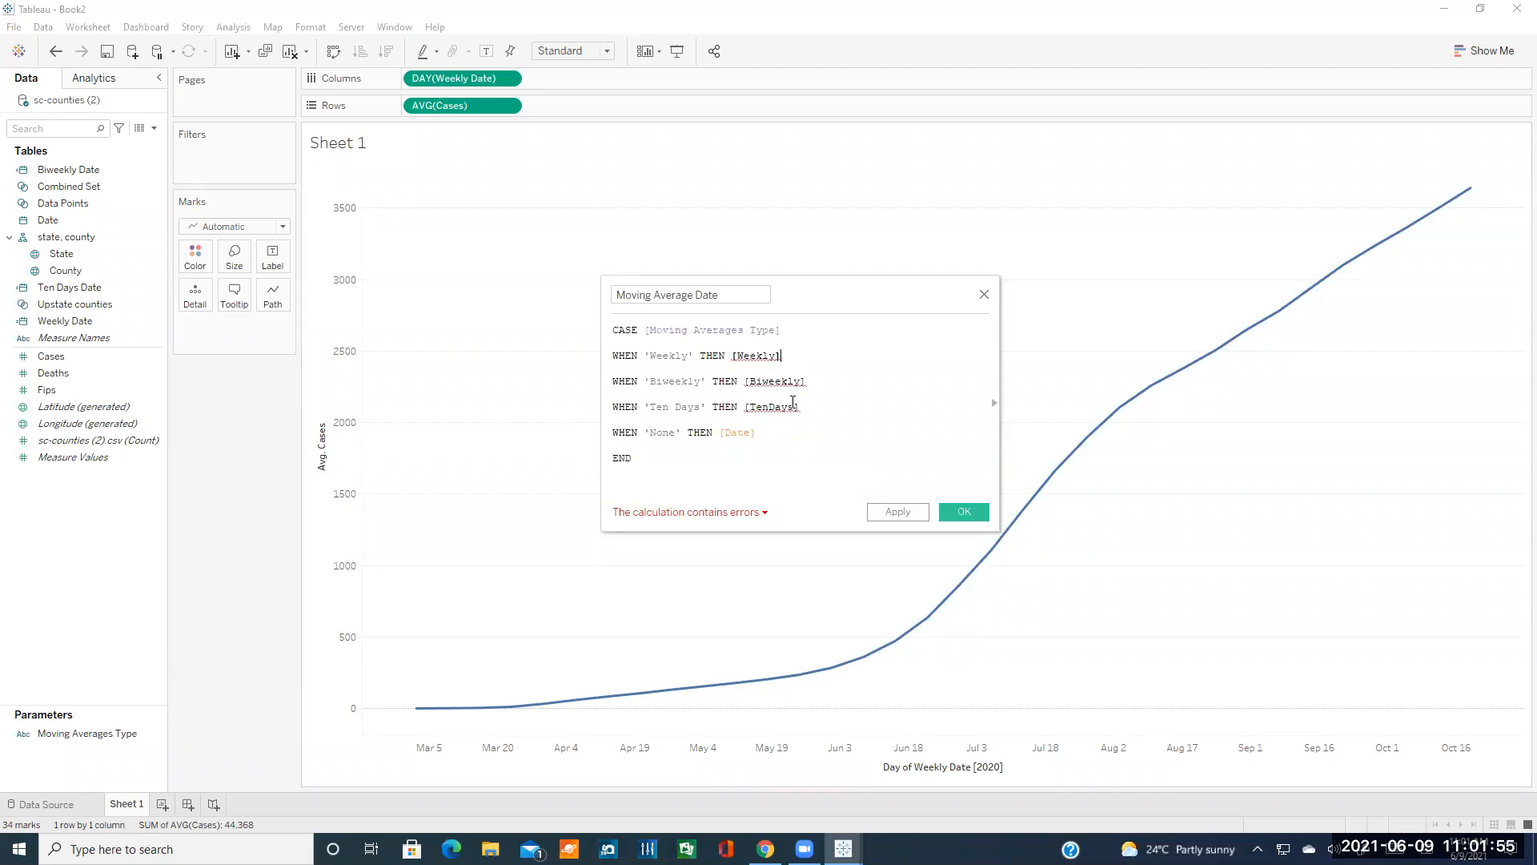
pyautogui.press('BackSpace')
pyautogui.press('Return')
pyautogui.click(813, 390)
pyautogui.press('BackSpace')
pyautogui.press('Return')
pyautogui.click(807, 406)
pyautogui.press('BackSpace')
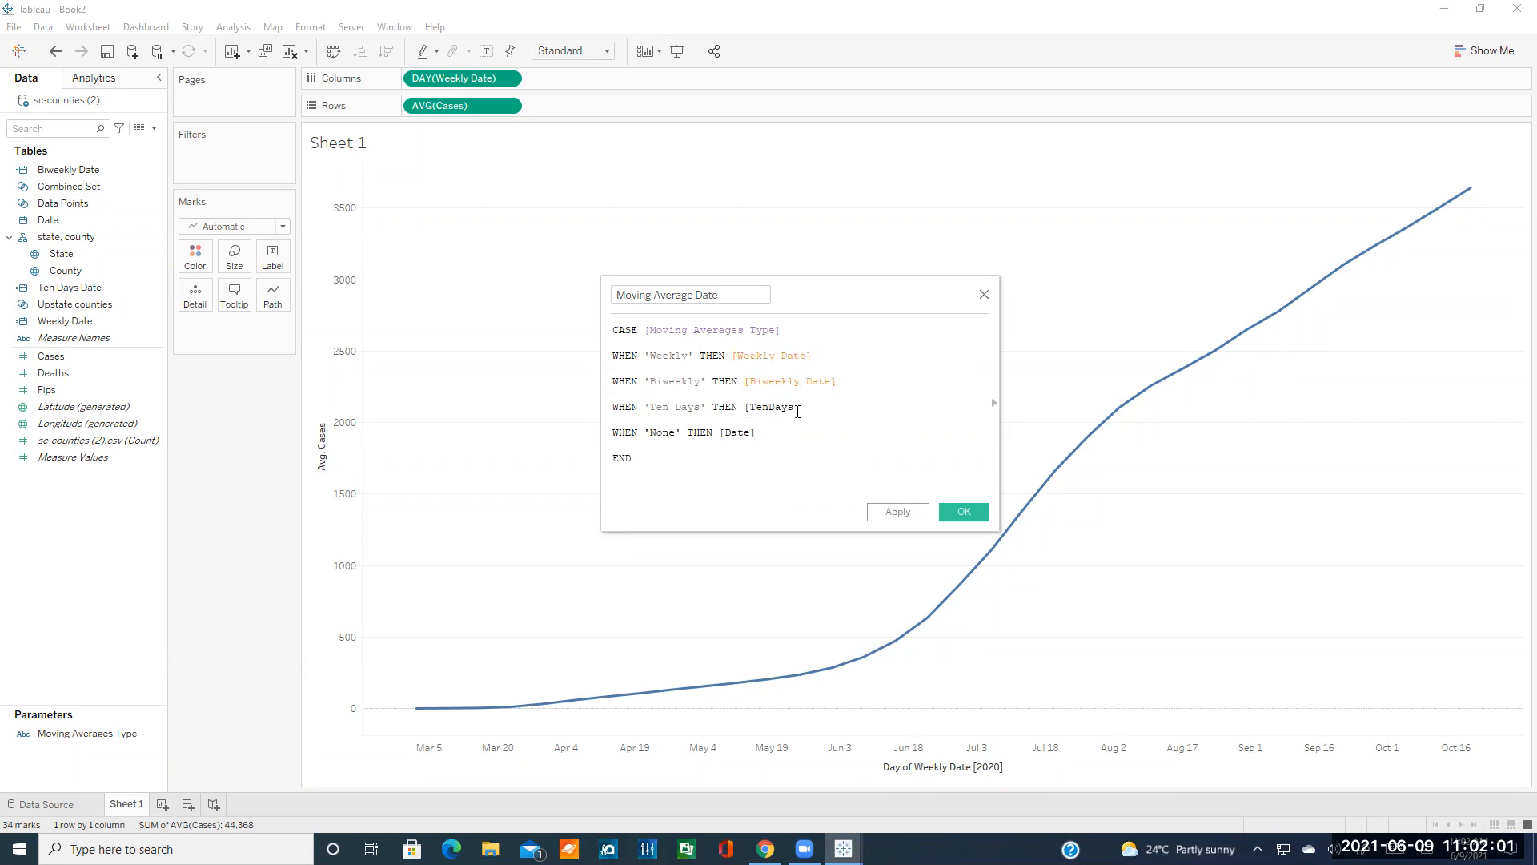
pyautogui.press('BackSpace')
pyautogui.press('BackSpace')
pyautogui.press('BackSpace')
pyautogui.press('BackSpace')
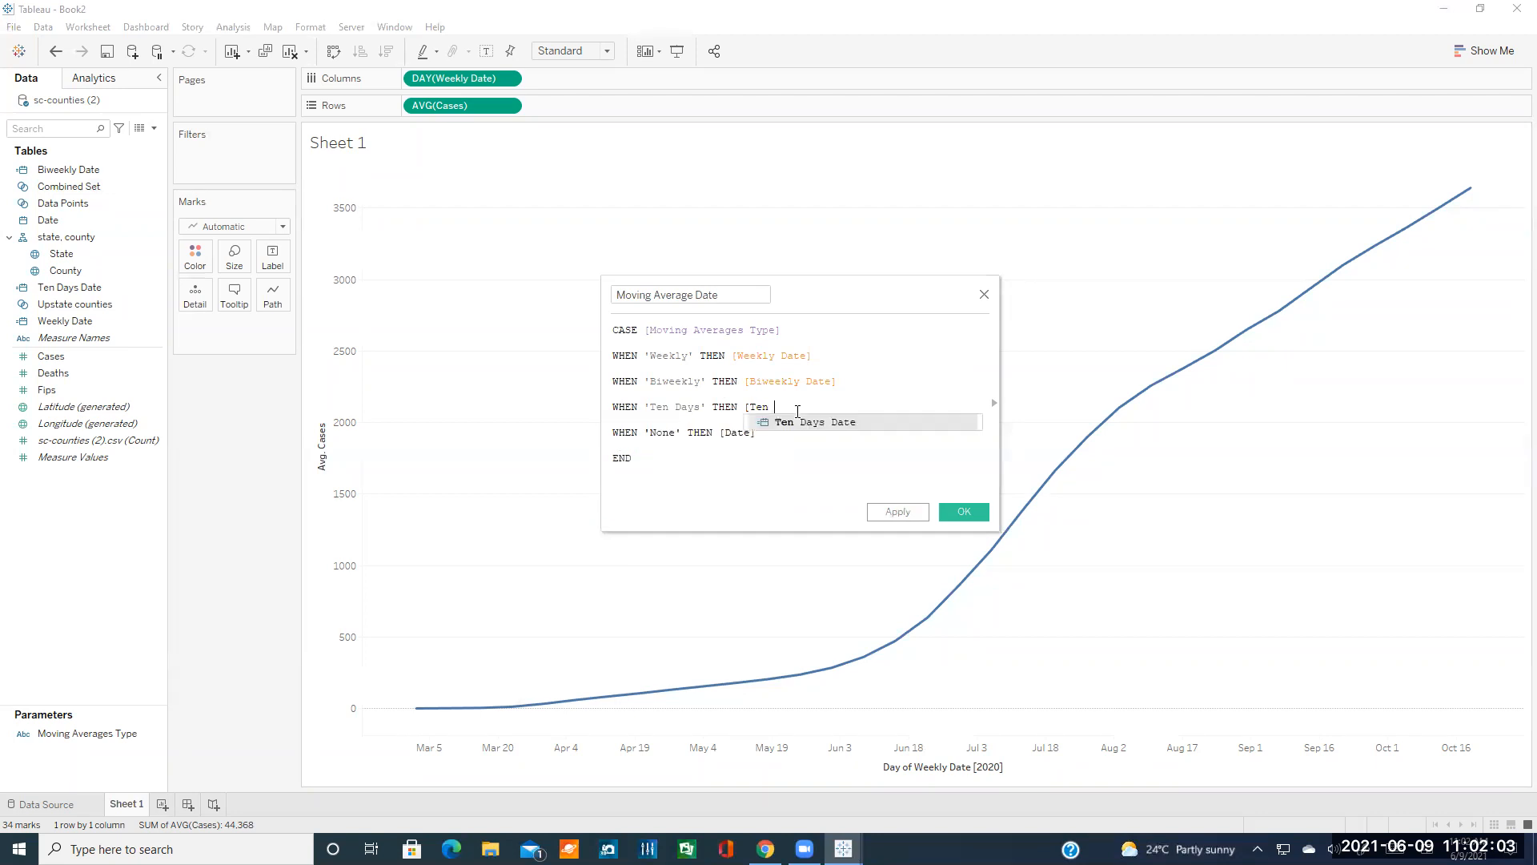
pyautogui.click(796, 422)
pyautogui.click(743, 370)
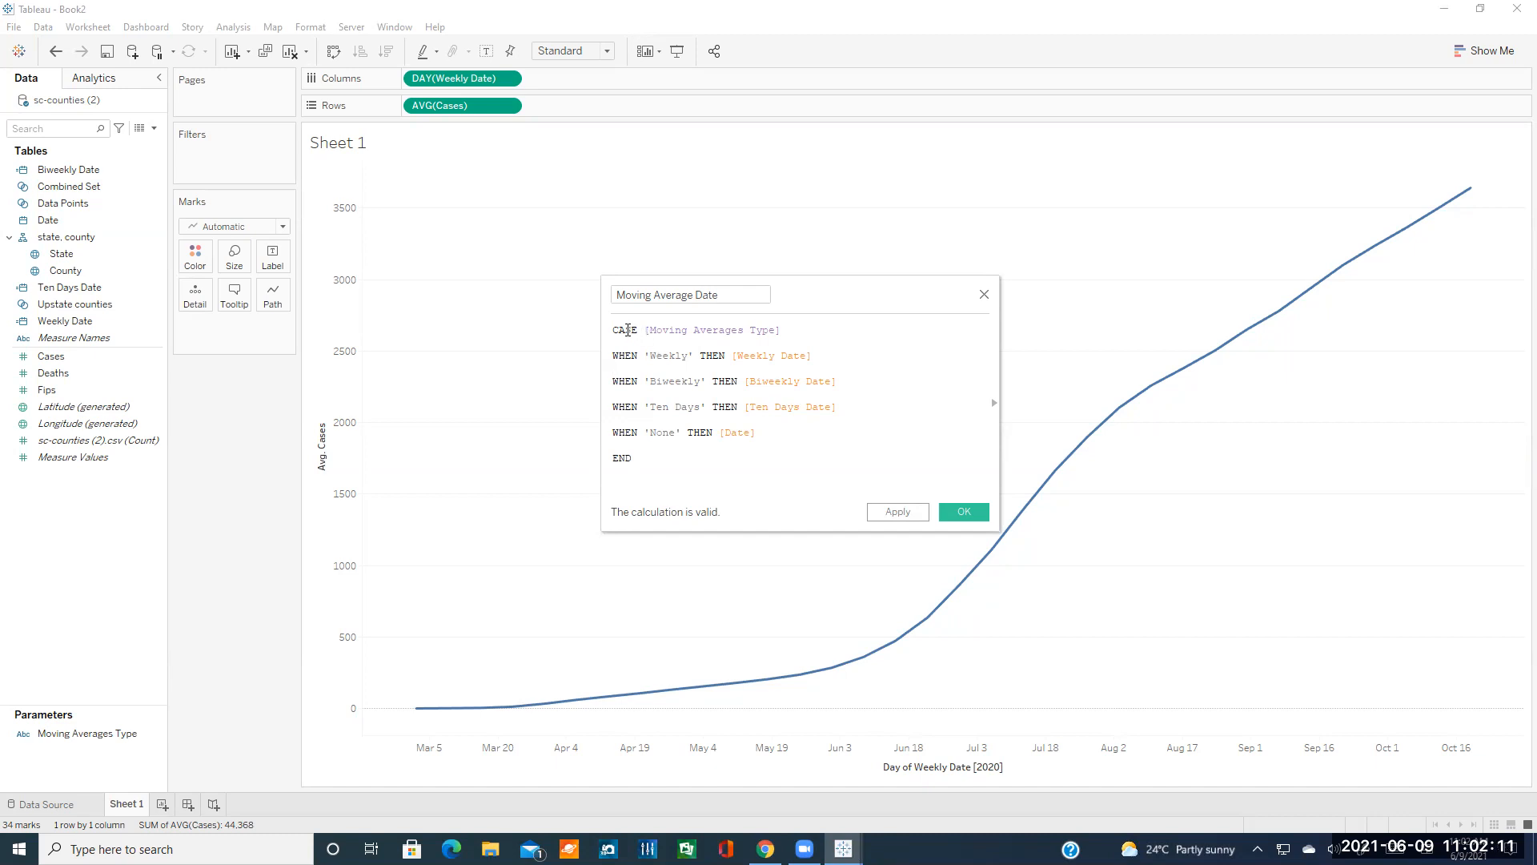
# - Review each case of the Moving Average Date formula and save the calculated field
pyautogui.click(614, 330)
pyautogui.moveTo(645, 330); pyautogui.dragTo(780, 332)
pyautogui.click(757, 334)
pyautogui.click(783, 330)
pyautogui.doubleClick(666, 357)
pyautogui.click(771, 358)
pyautogui.doubleClick(671, 382)
pyautogui.click(792, 382)
pyautogui.doubleClick(730, 432)
pyautogui.click(665, 354)
pyautogui.moveTo(646, 330); pyautogui.dragTo(831, 382)
pyautogui.moveTo(748, 410); pyautogui.dragTo(837, 410)
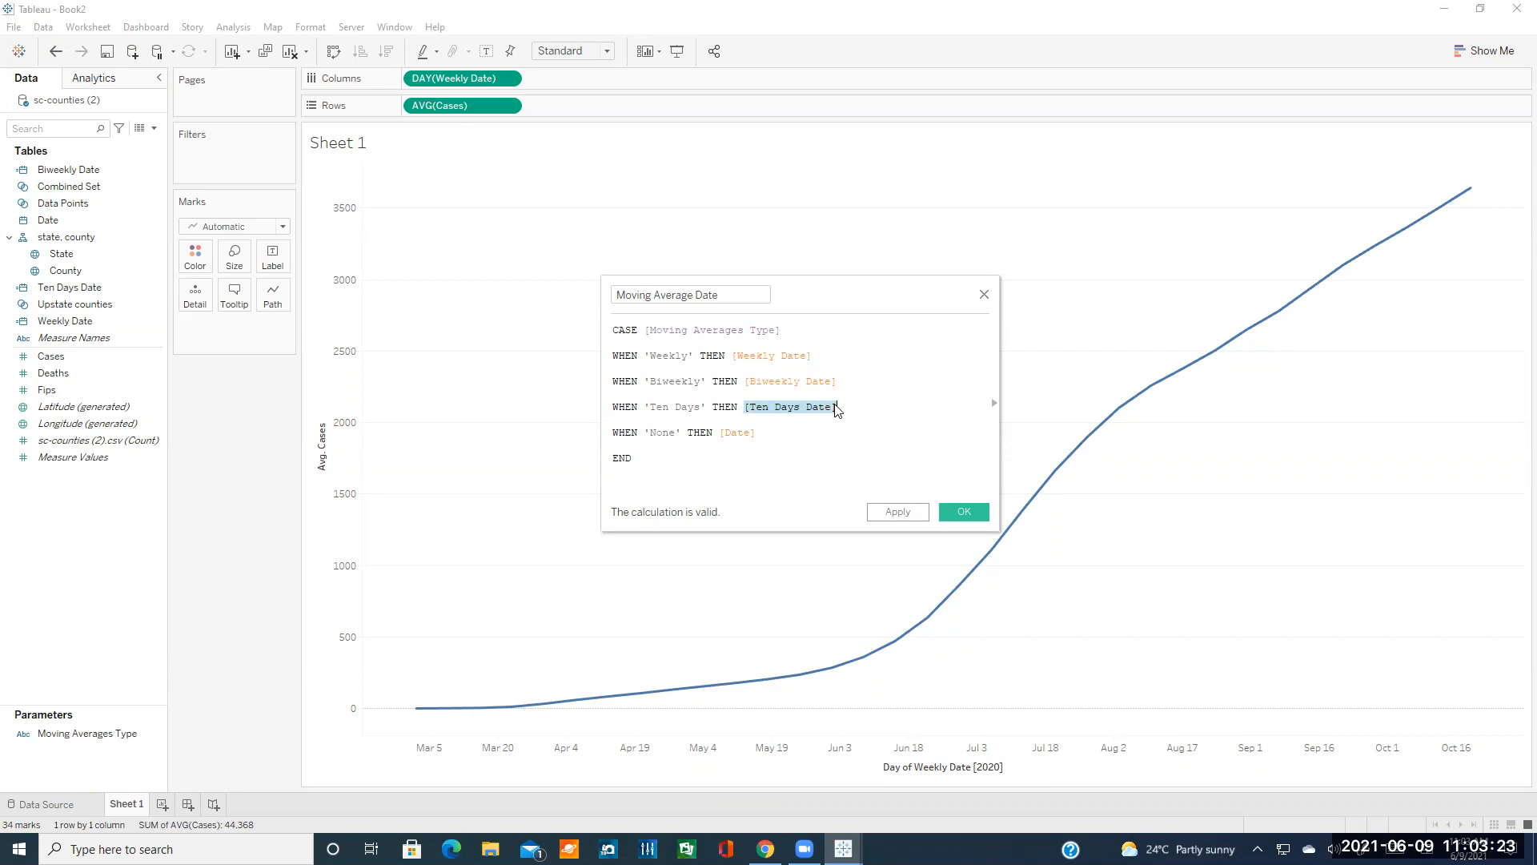
pyautogui.click(776, 381)
pyautogui.click(966, 515)
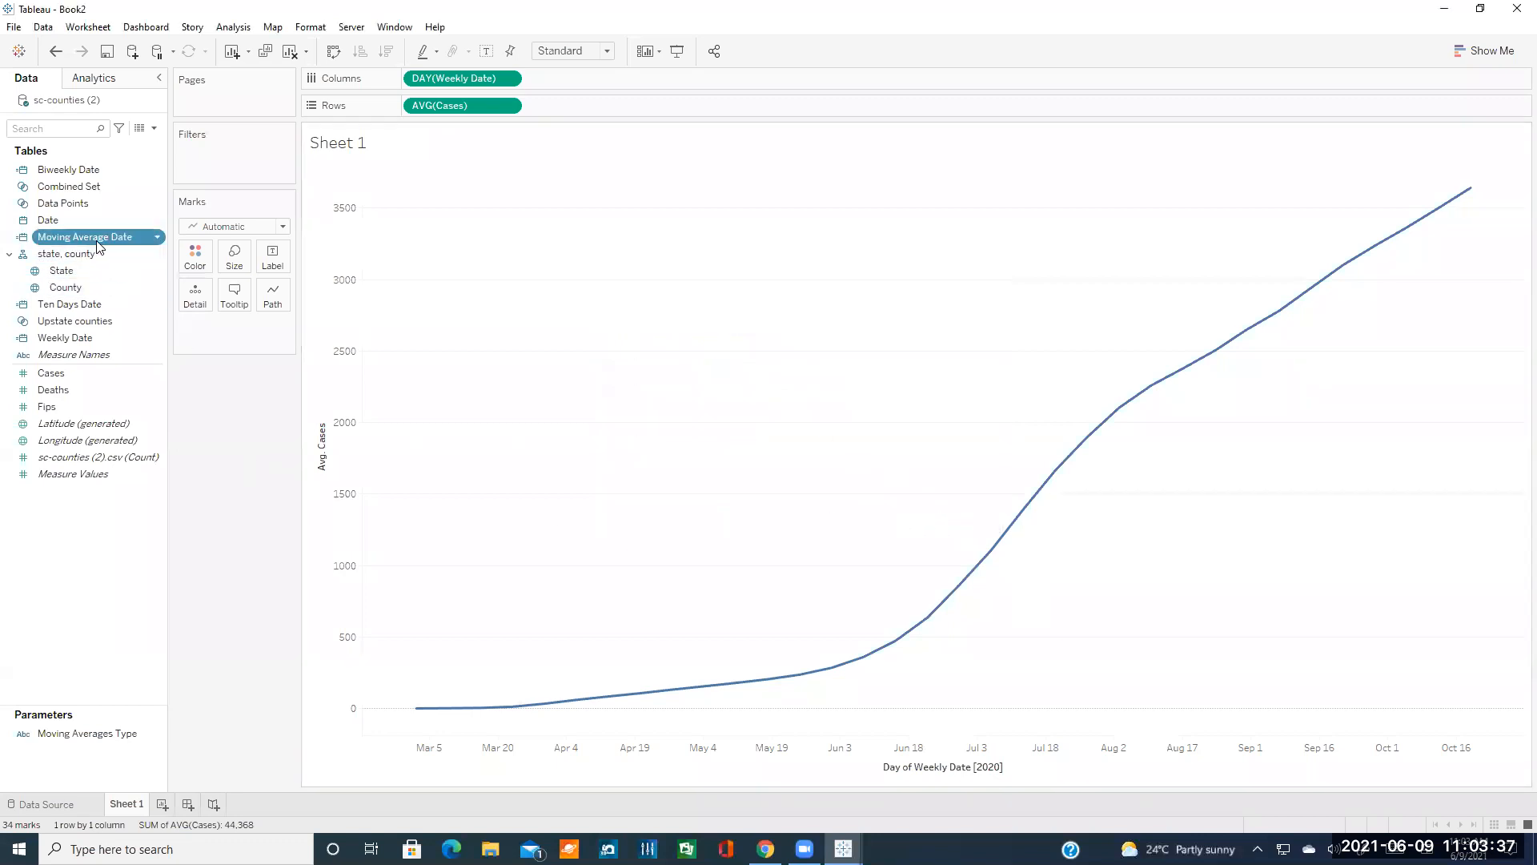
# - Replace Weekly Date on Columns with Moving Average Date, shown as a continuous Day
pyautogui.click(509, 80)
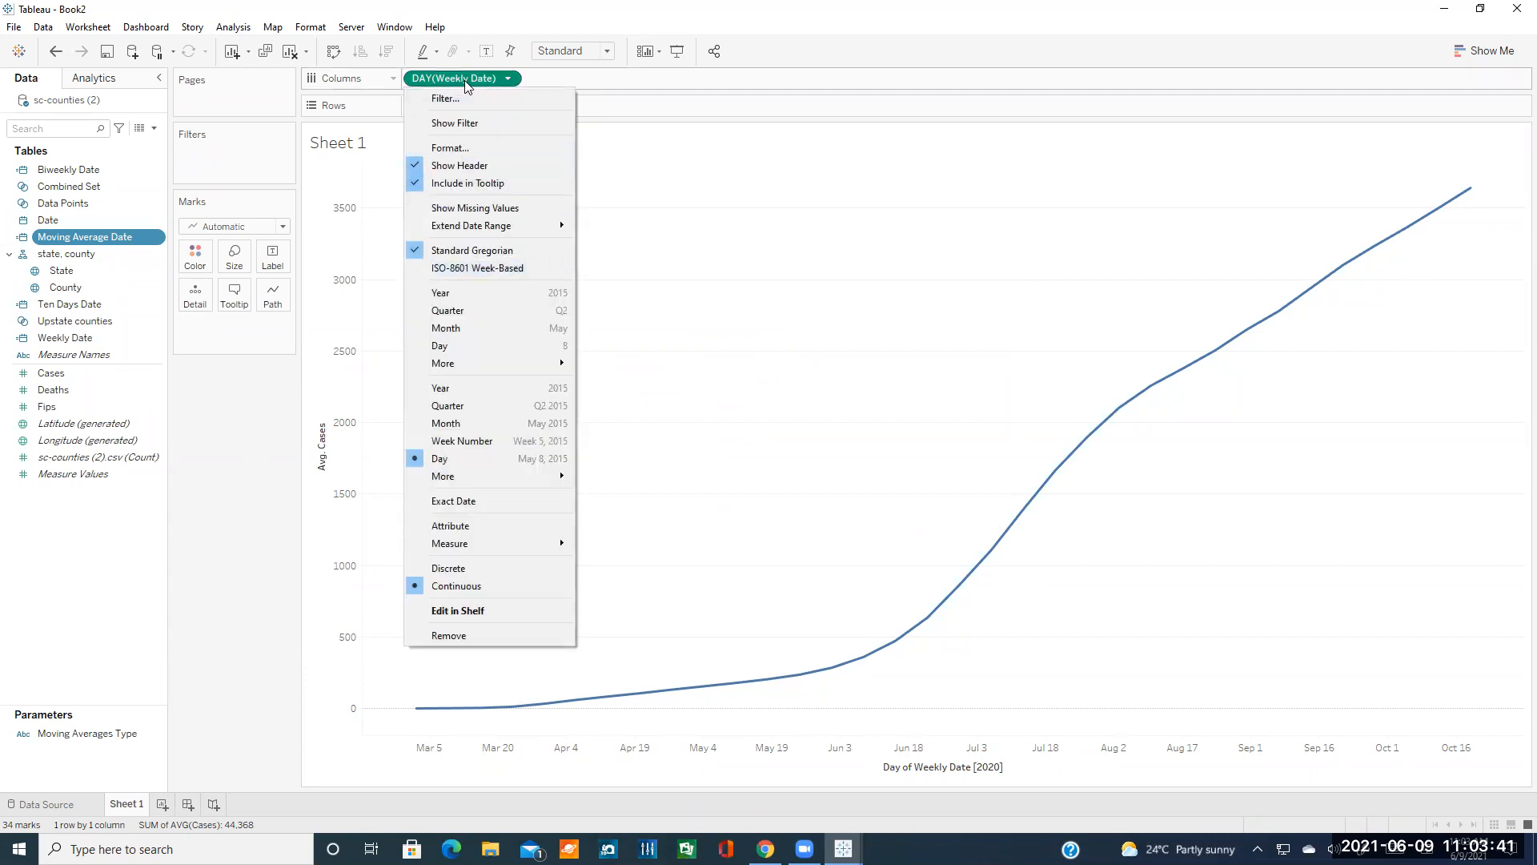
pyautogui.click(450, 634)
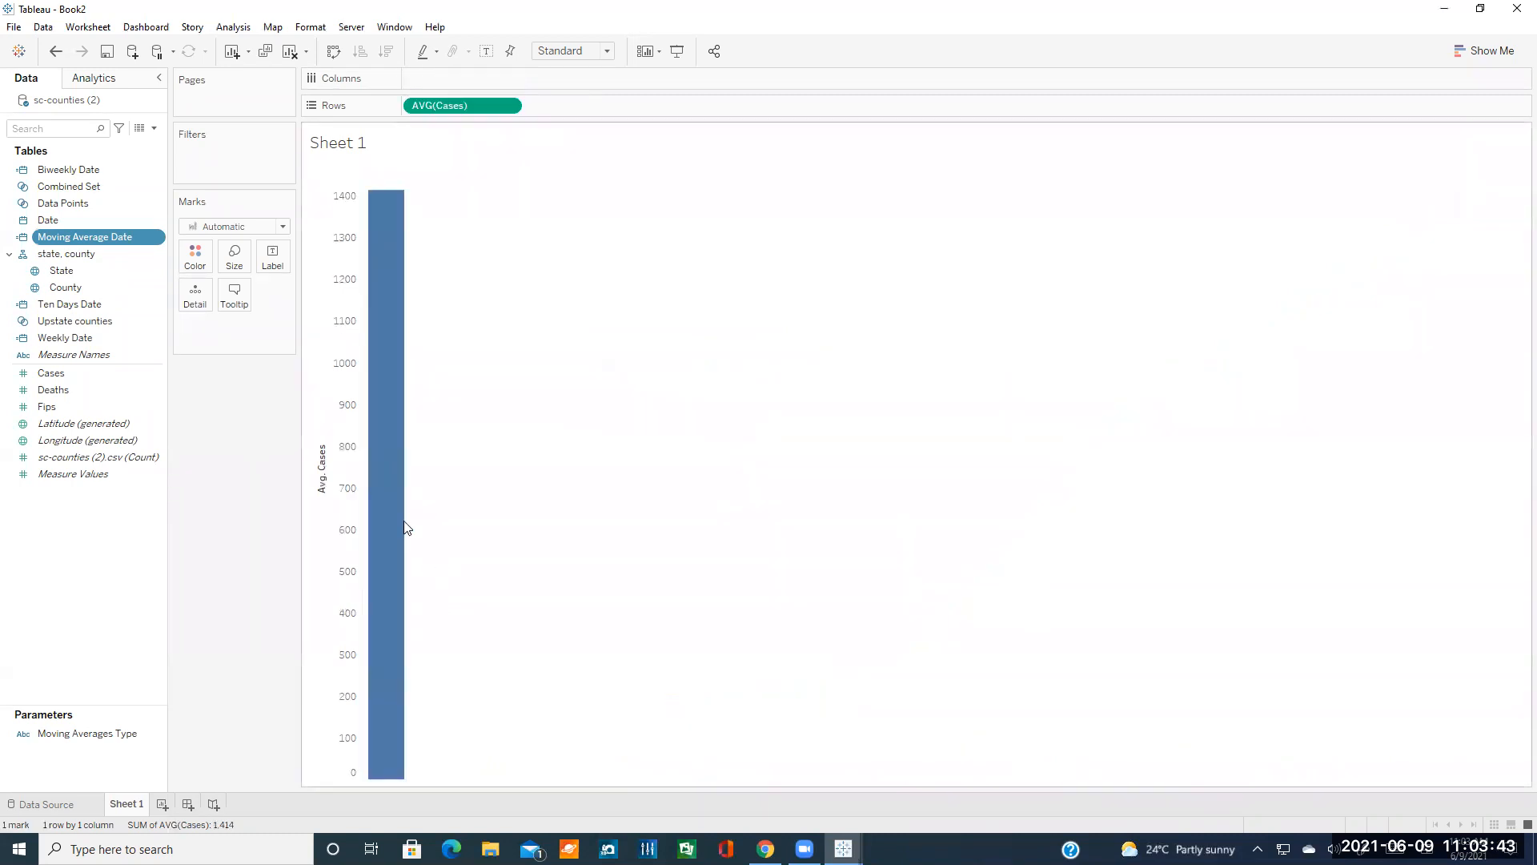
pyautogui.moveTo(81, 237); pyautogui.dragTo(480, 80)
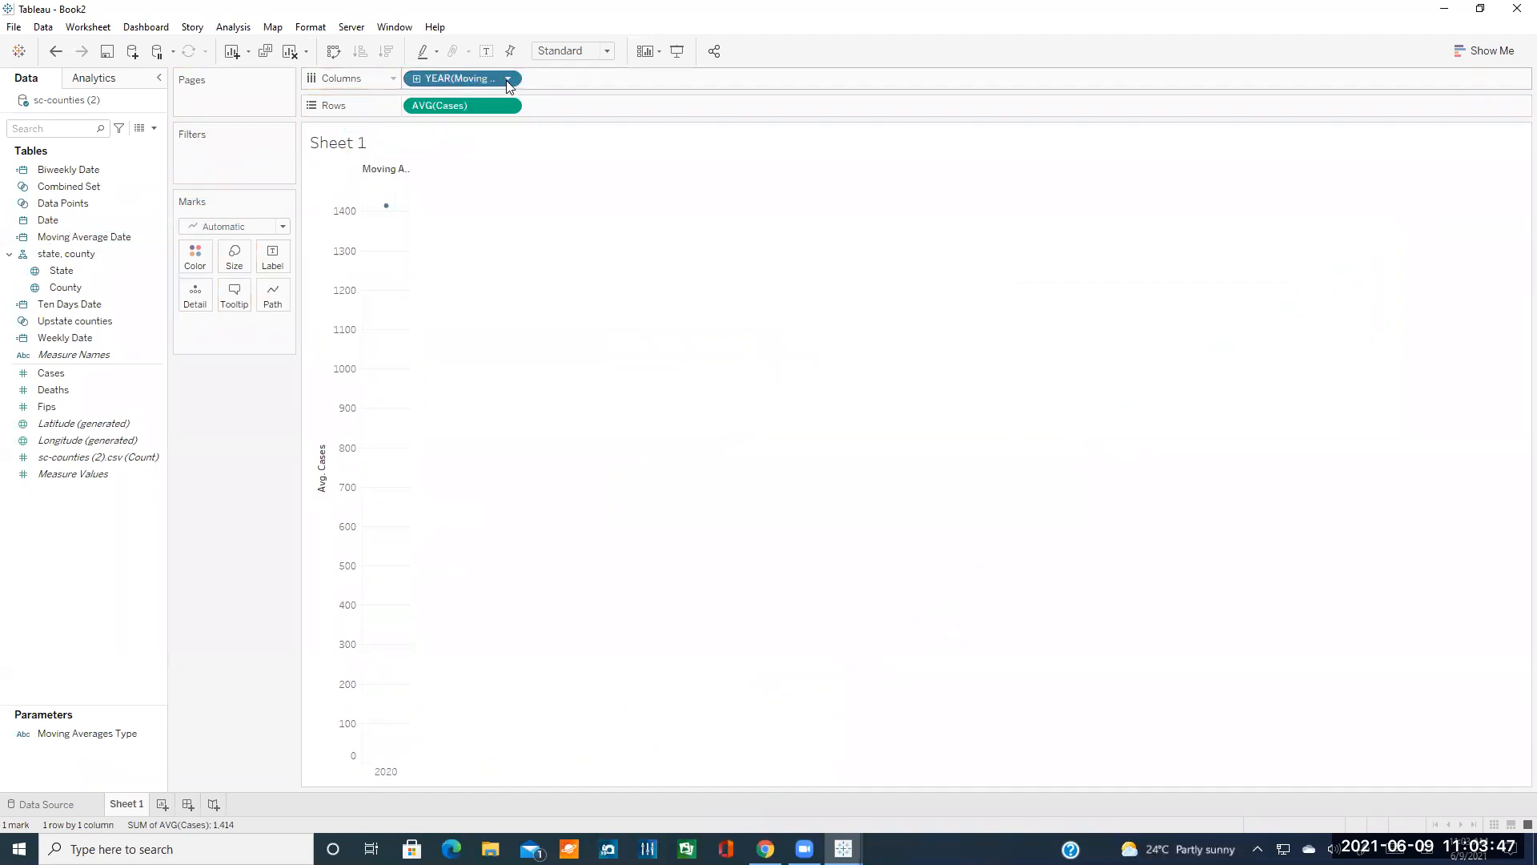
pyautogui.click(507, 78)
pyautogui.click(485, 474)
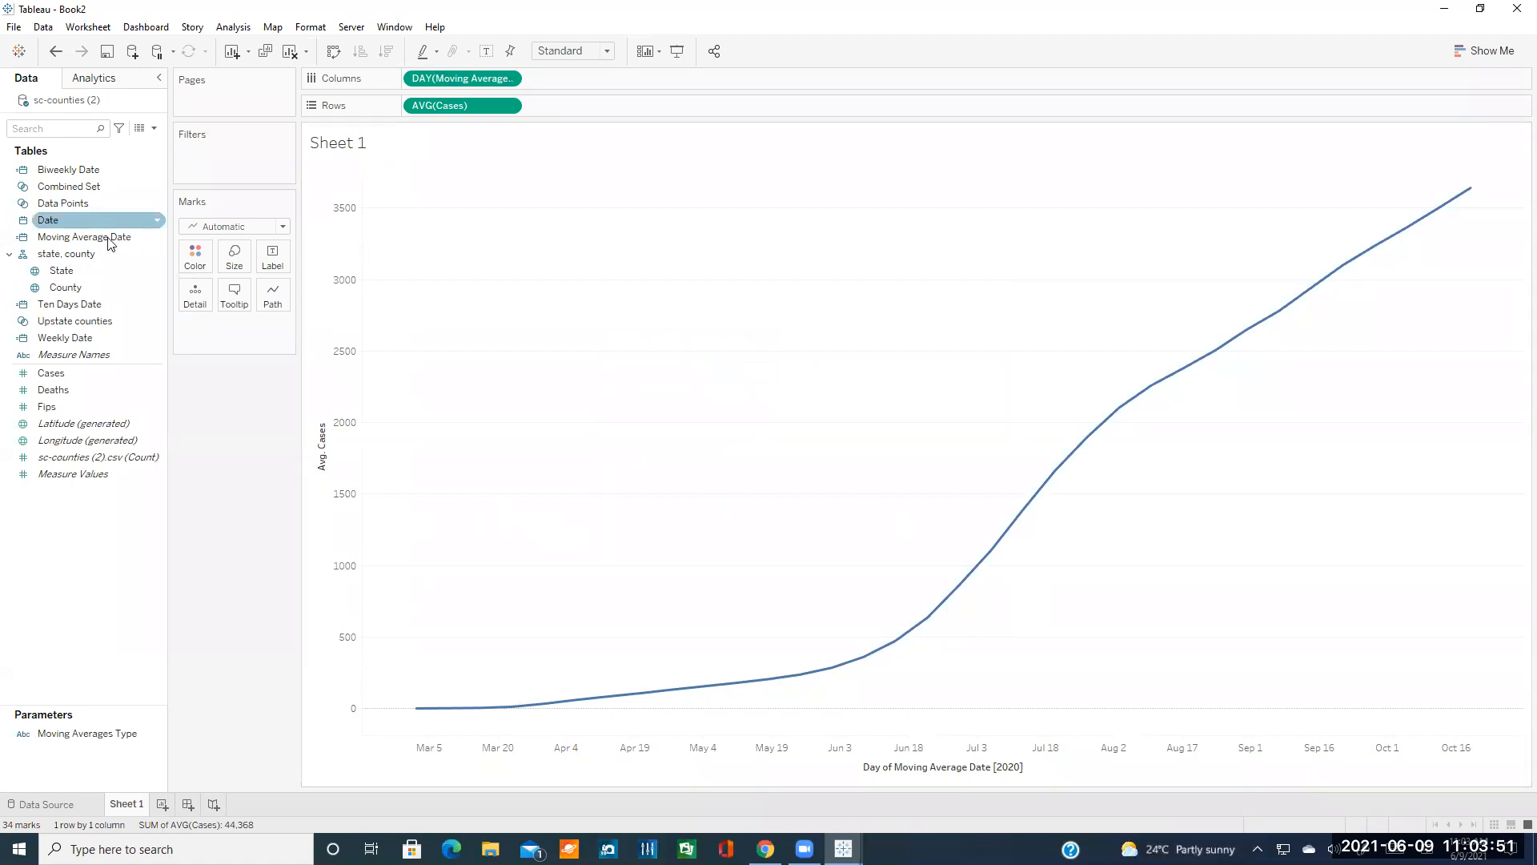
# - Add the Upstate counties set to the marks as color and show its members as separate lines
pyautogui.moveTo(76, 321); pyautogui.dragTo(221, 335)
pyautogui.click(191, 329)
pyautogui.click(210, 351)
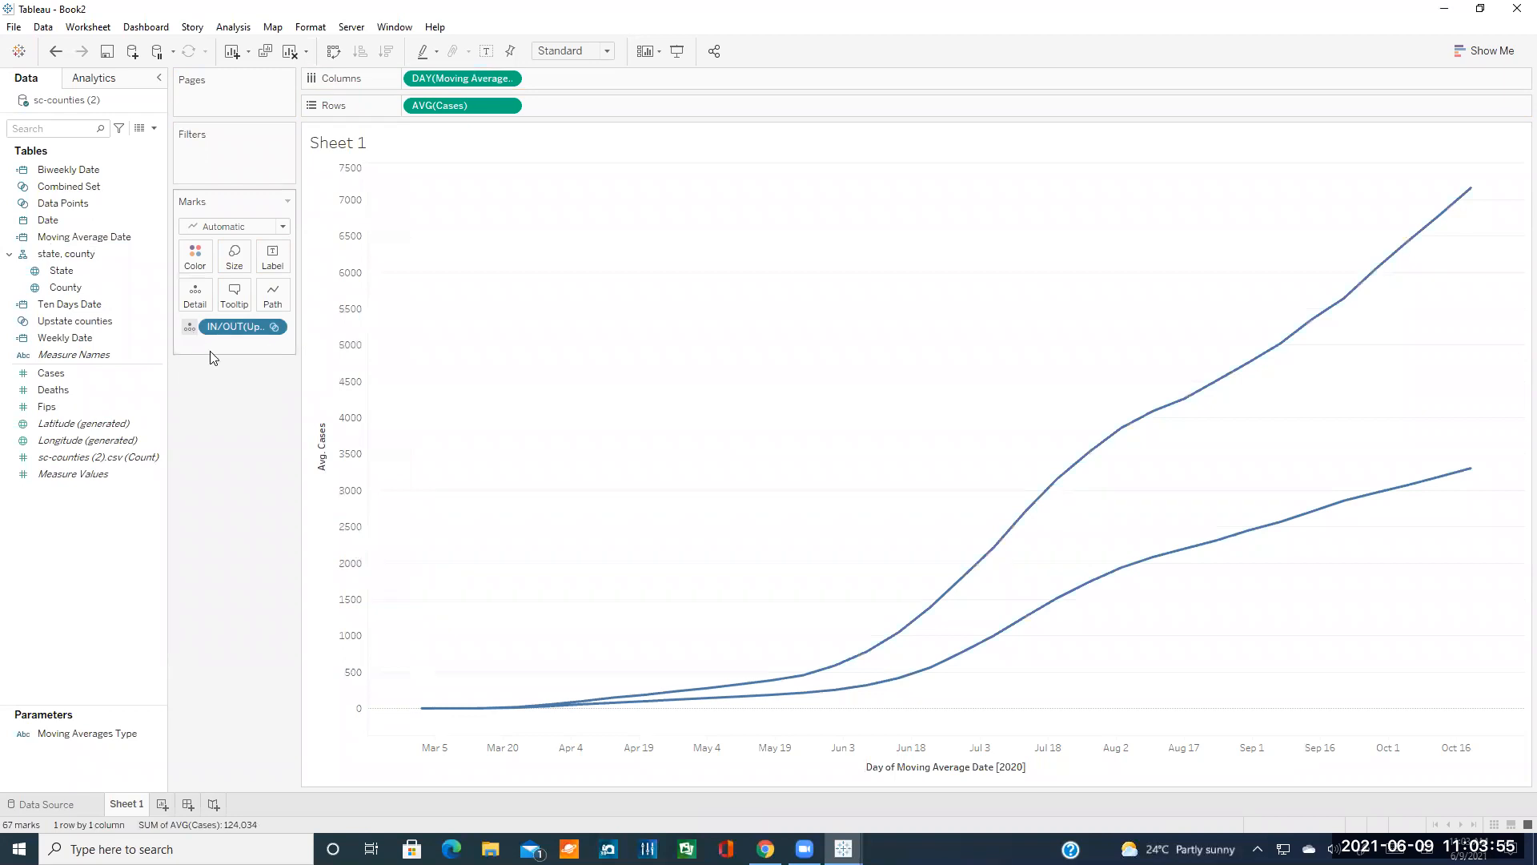
pyautogui.click(273, 328)
pyautogui.click(272, 490)
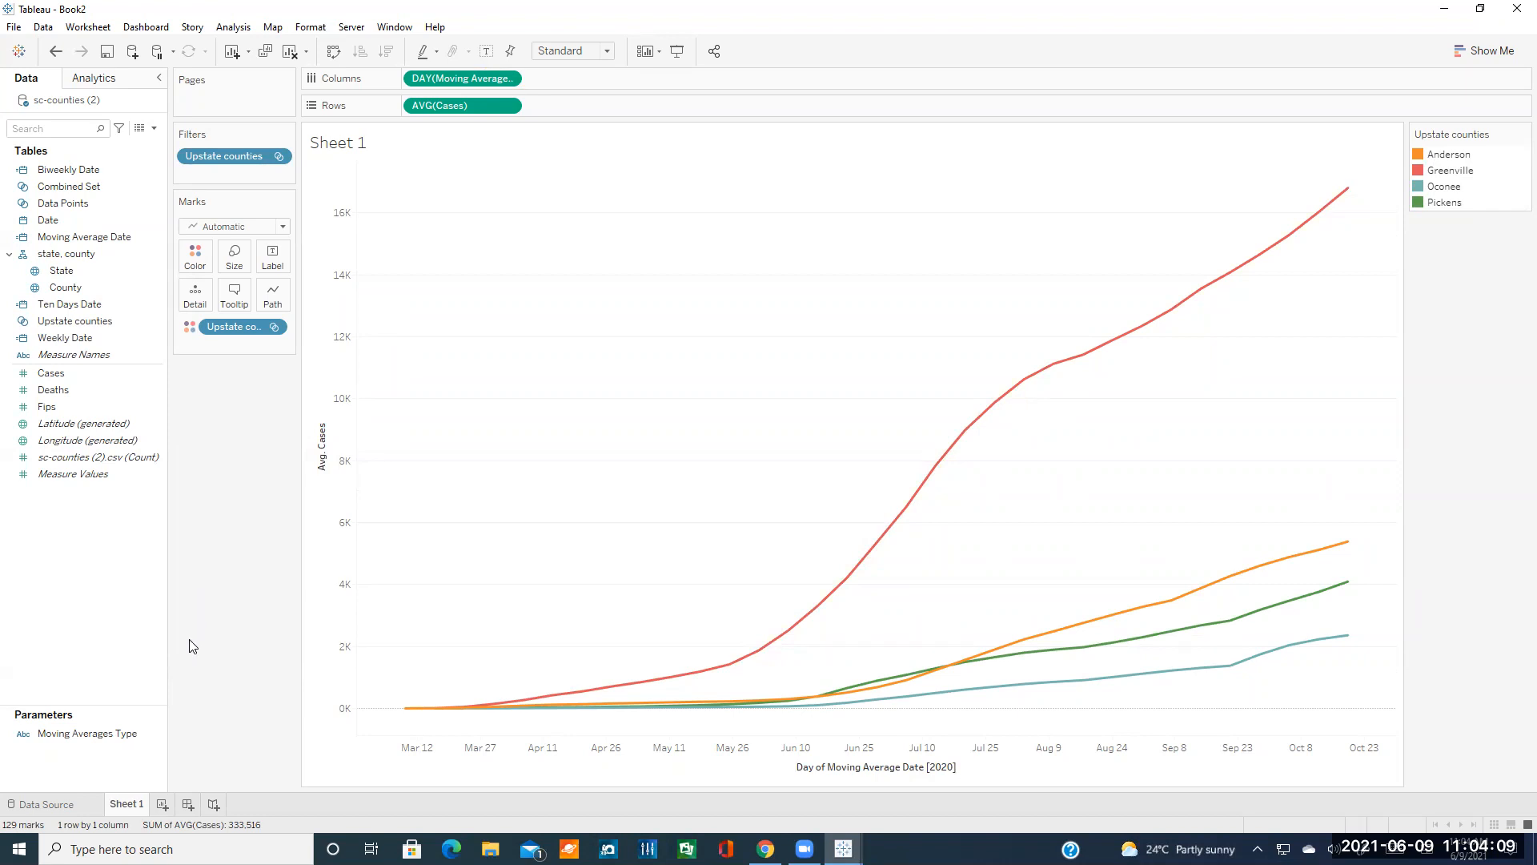
# - Show the Moving Averages Type parameter control on the sheet and widen the legend area to fit its full title
pyautogui.click(160, 733)
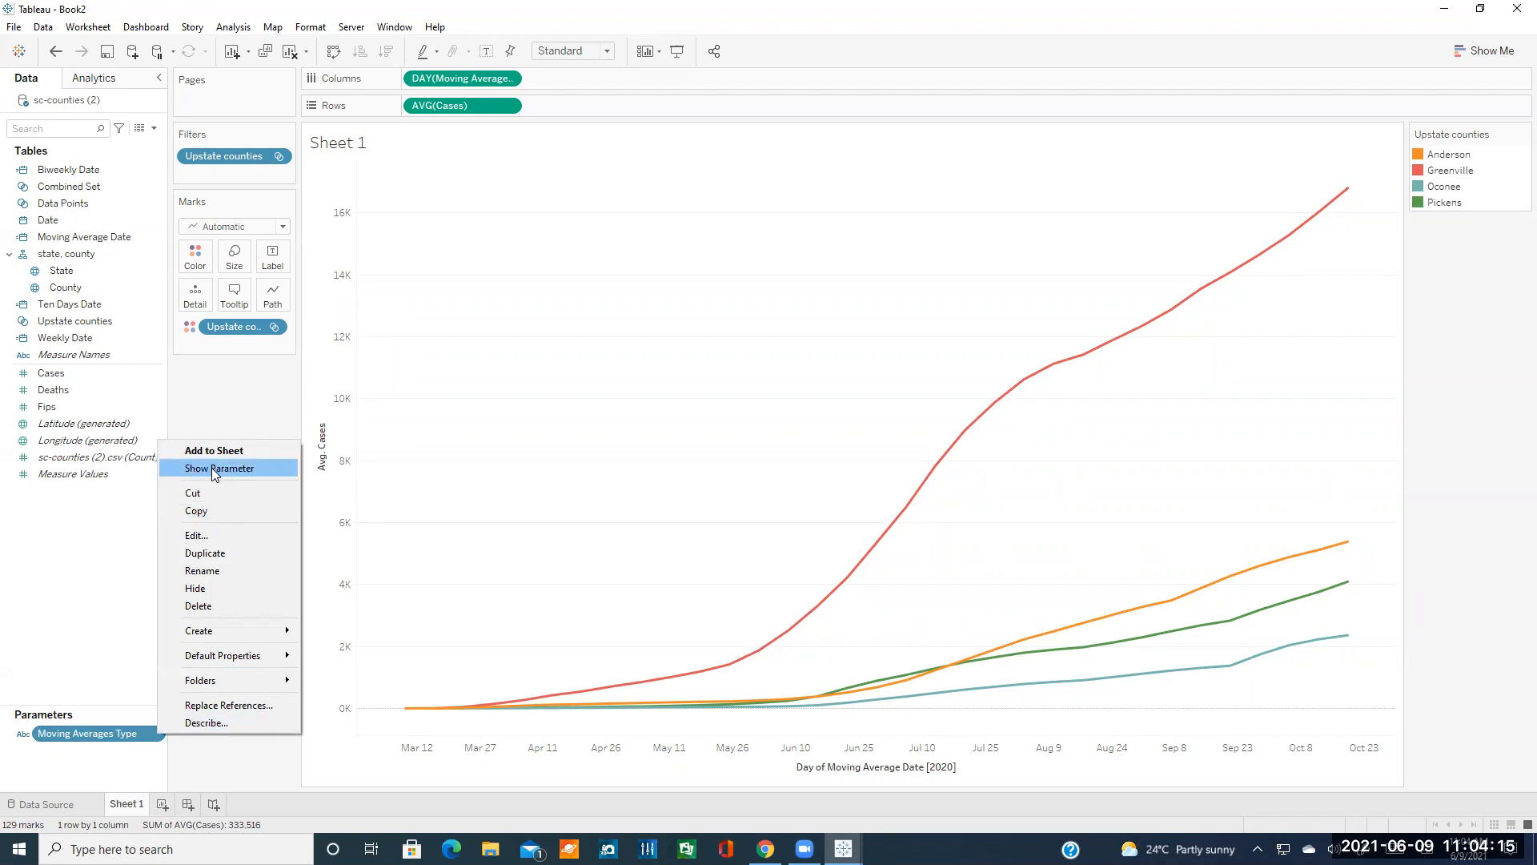
pyautogui.click(213, 468)
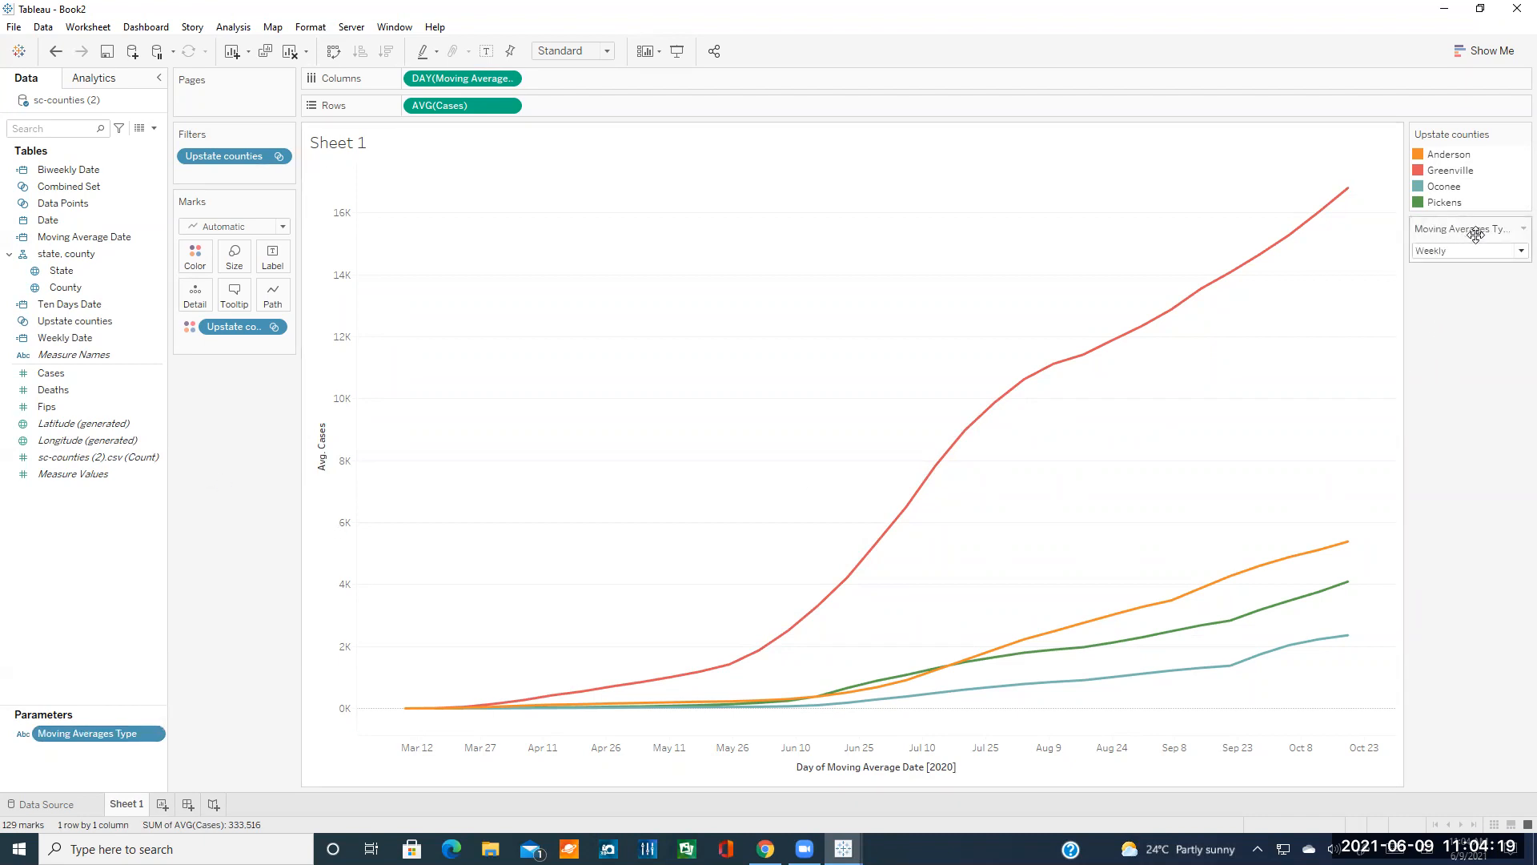
pyautogui.moveTo(1405, 236); pyautogui.dragTo(1349, 236)
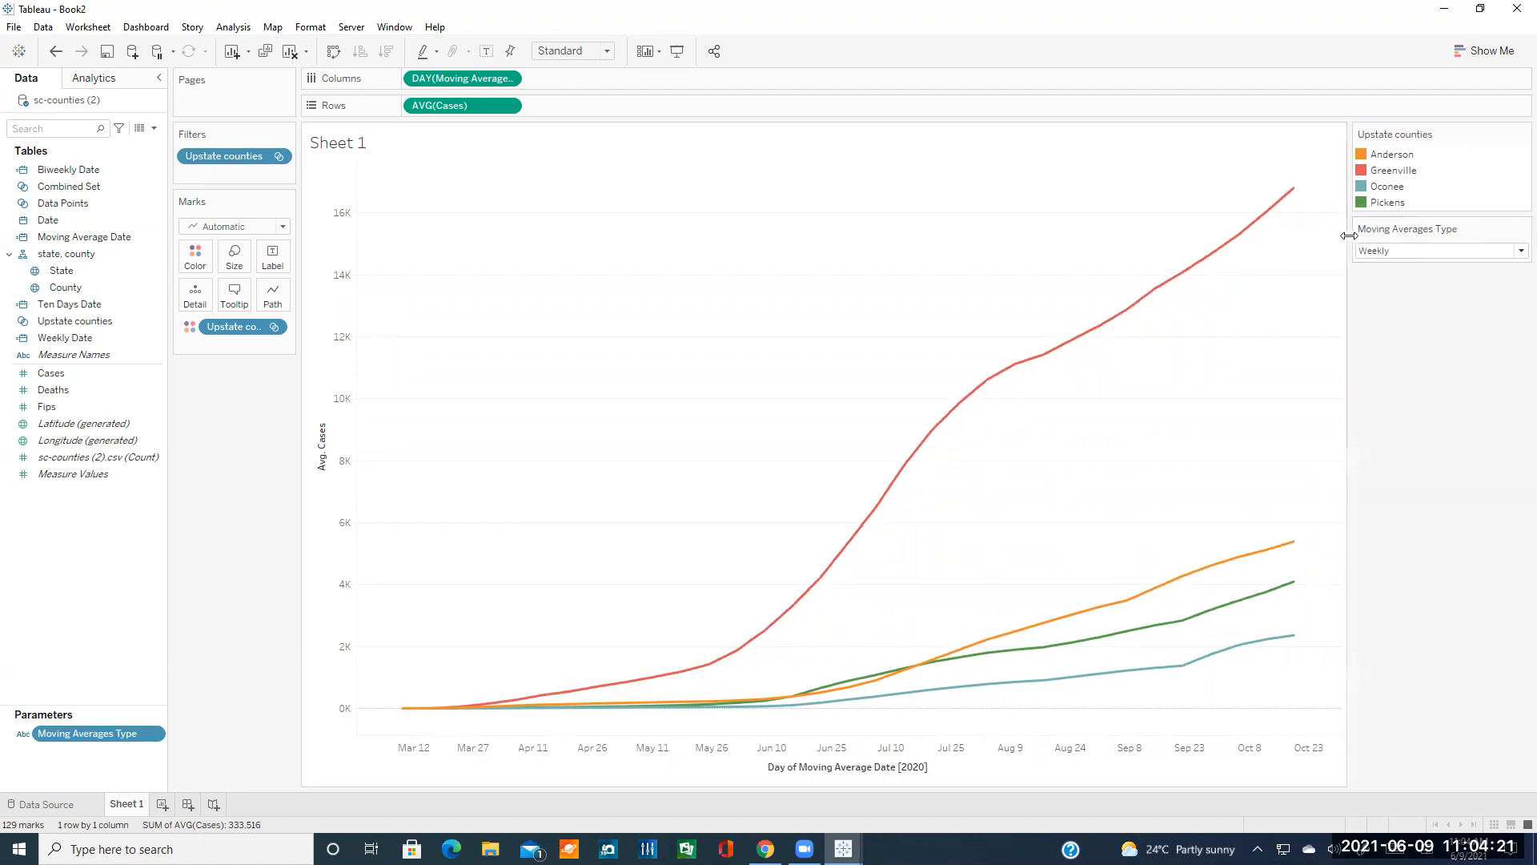
# - Test the Moving Averages Type parameter by switching between Weekly, Biweekly and Ten Days, ending on Weekly
pyautogui.click(1391, 252)
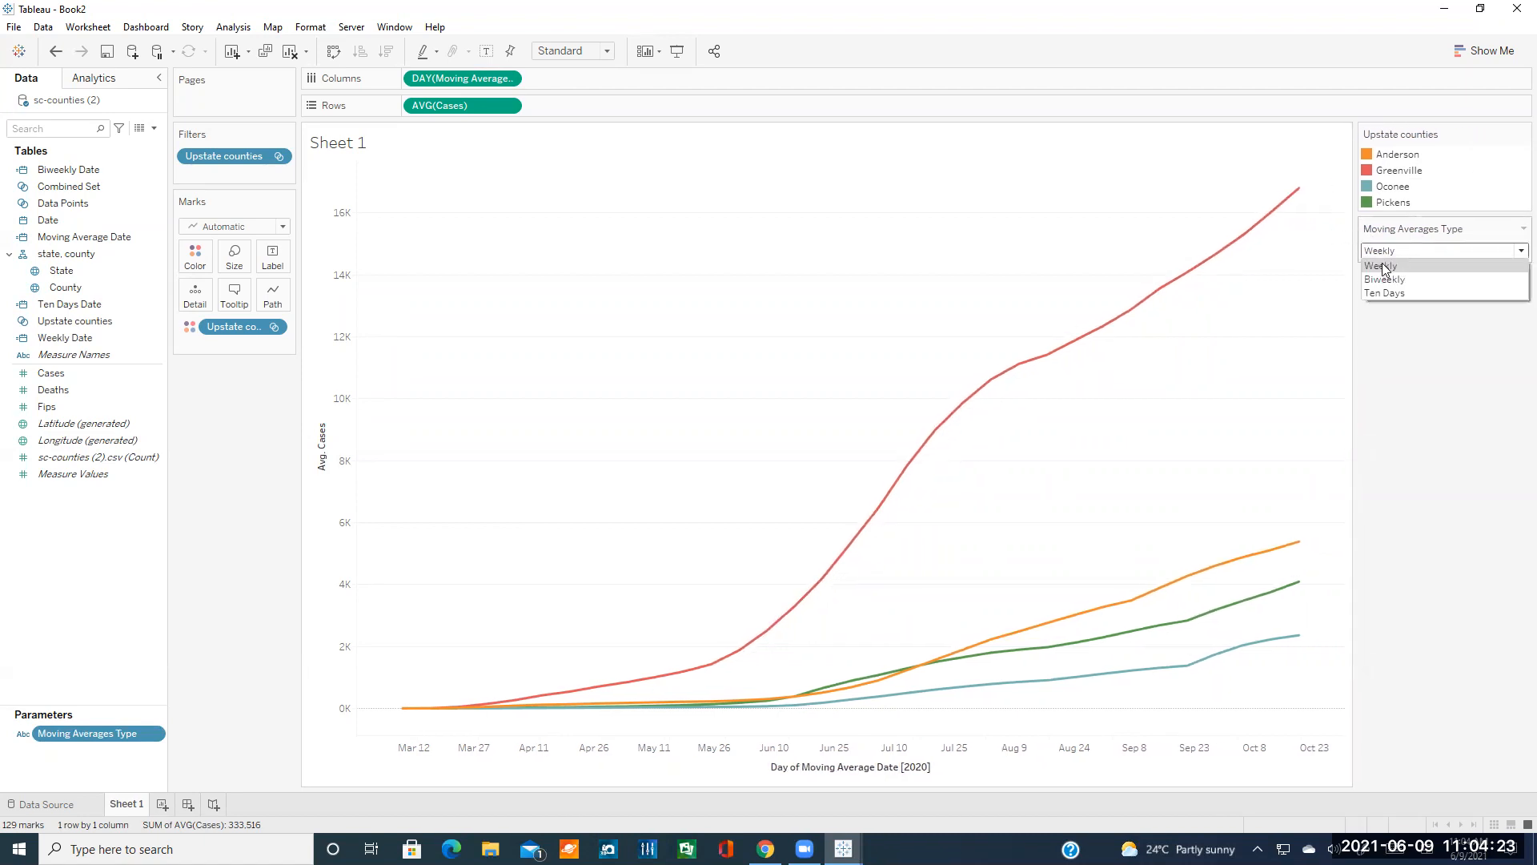
pyautogui.click(1394, 280)
pyautogui.click(1403, 255)
pyautogui.click(1403, 293)
pyautogui.click(1400, 252)
pyautogui.click(1399, 265)
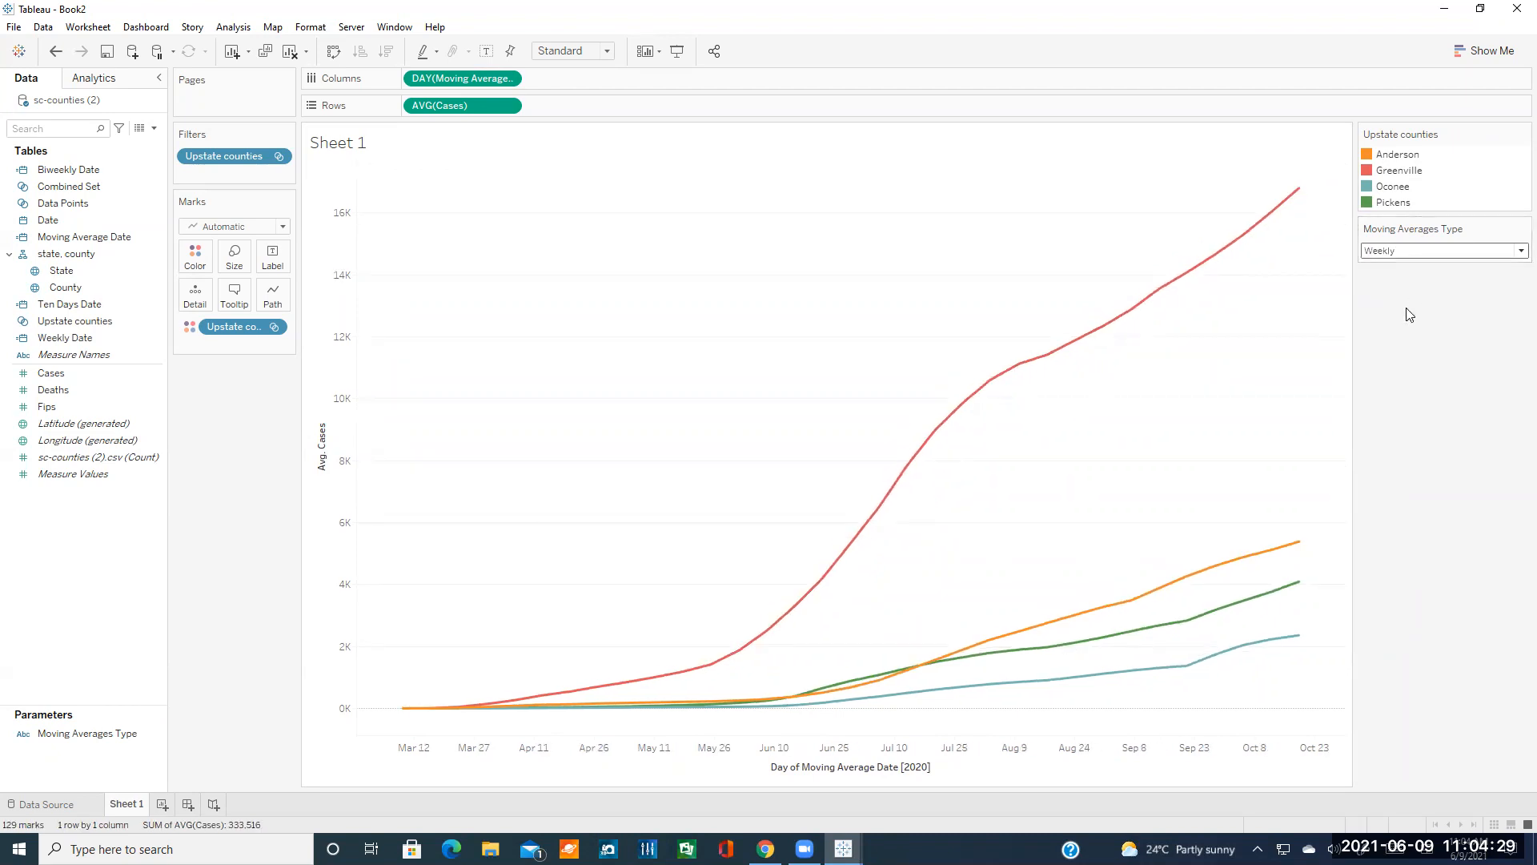
pyautogui.click(1406, 252)
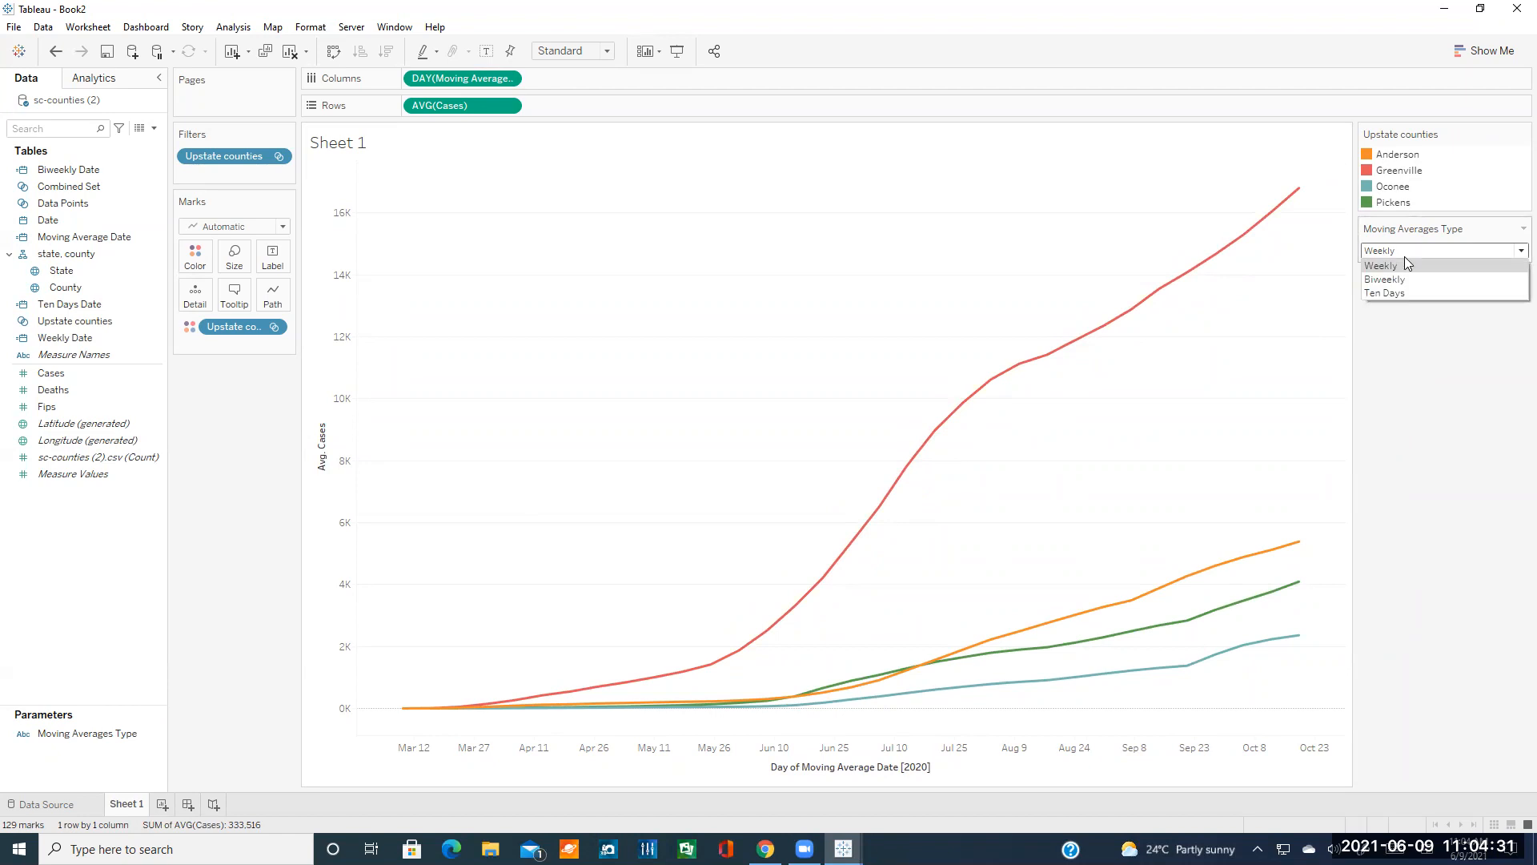
pyautogui.click(1400, 277)
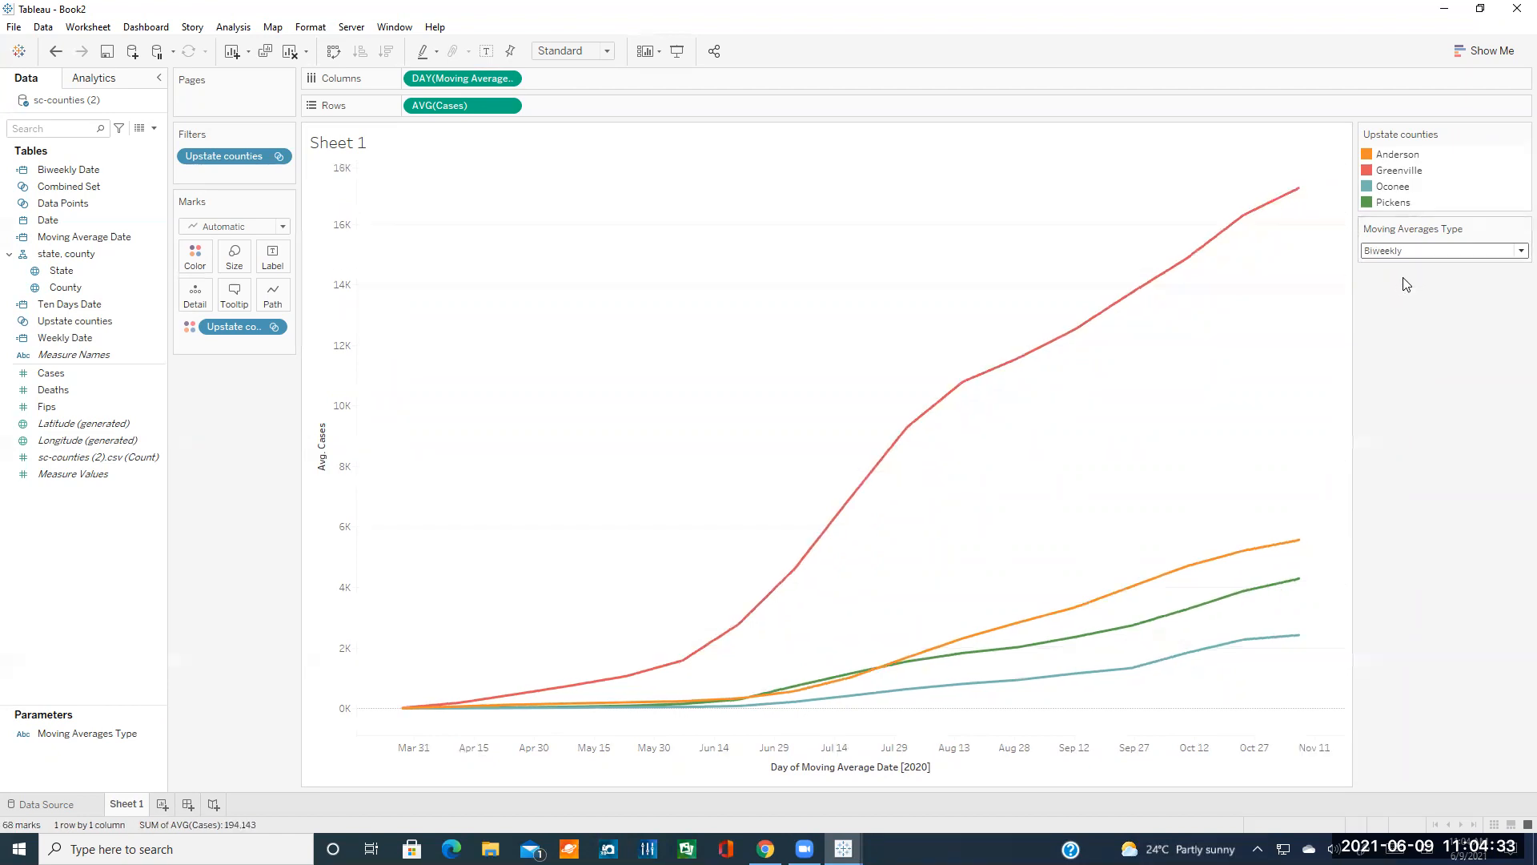
pyautogui.click(1407, 256)
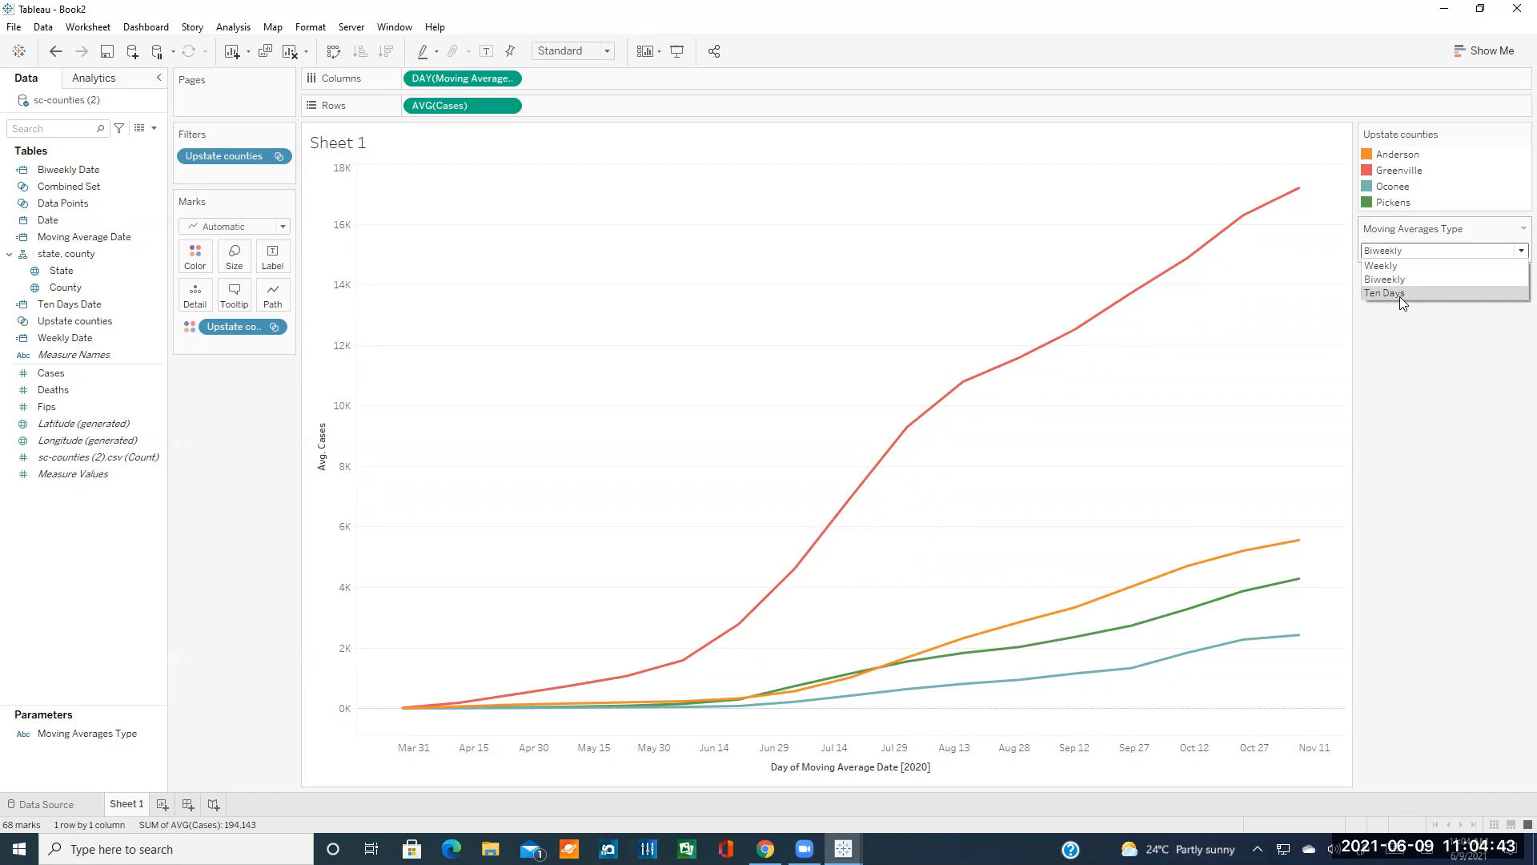
pyautogui.click(1401, 293)
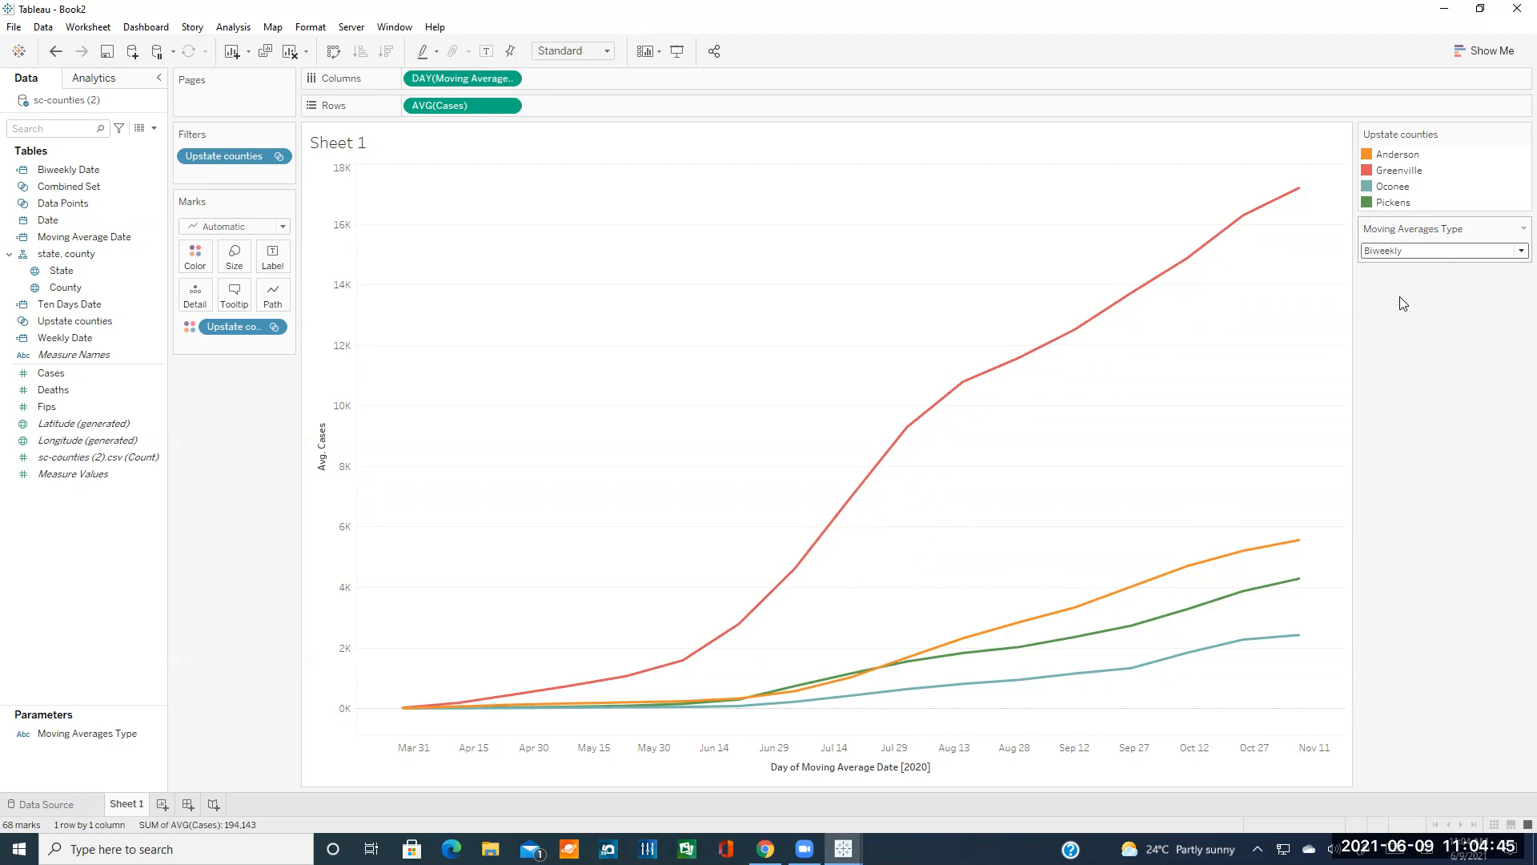
pyautogui.click(1405, 252)
pyautogui.click(1405, 265)
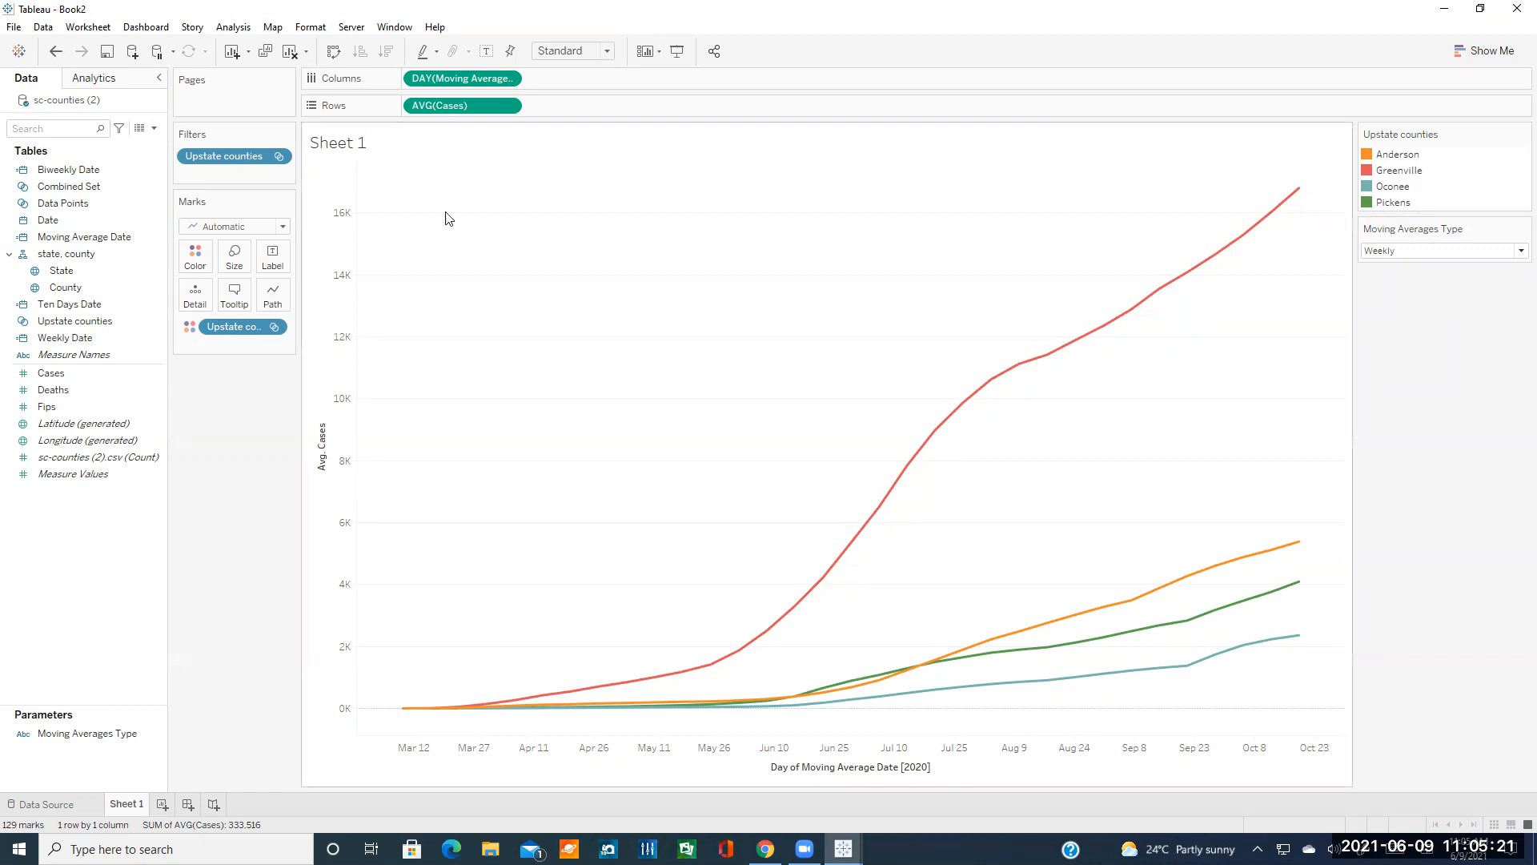
# - Open the Moving Average Date calculated field and review its CASE formula
pyautogui.rightClick(84, 237)
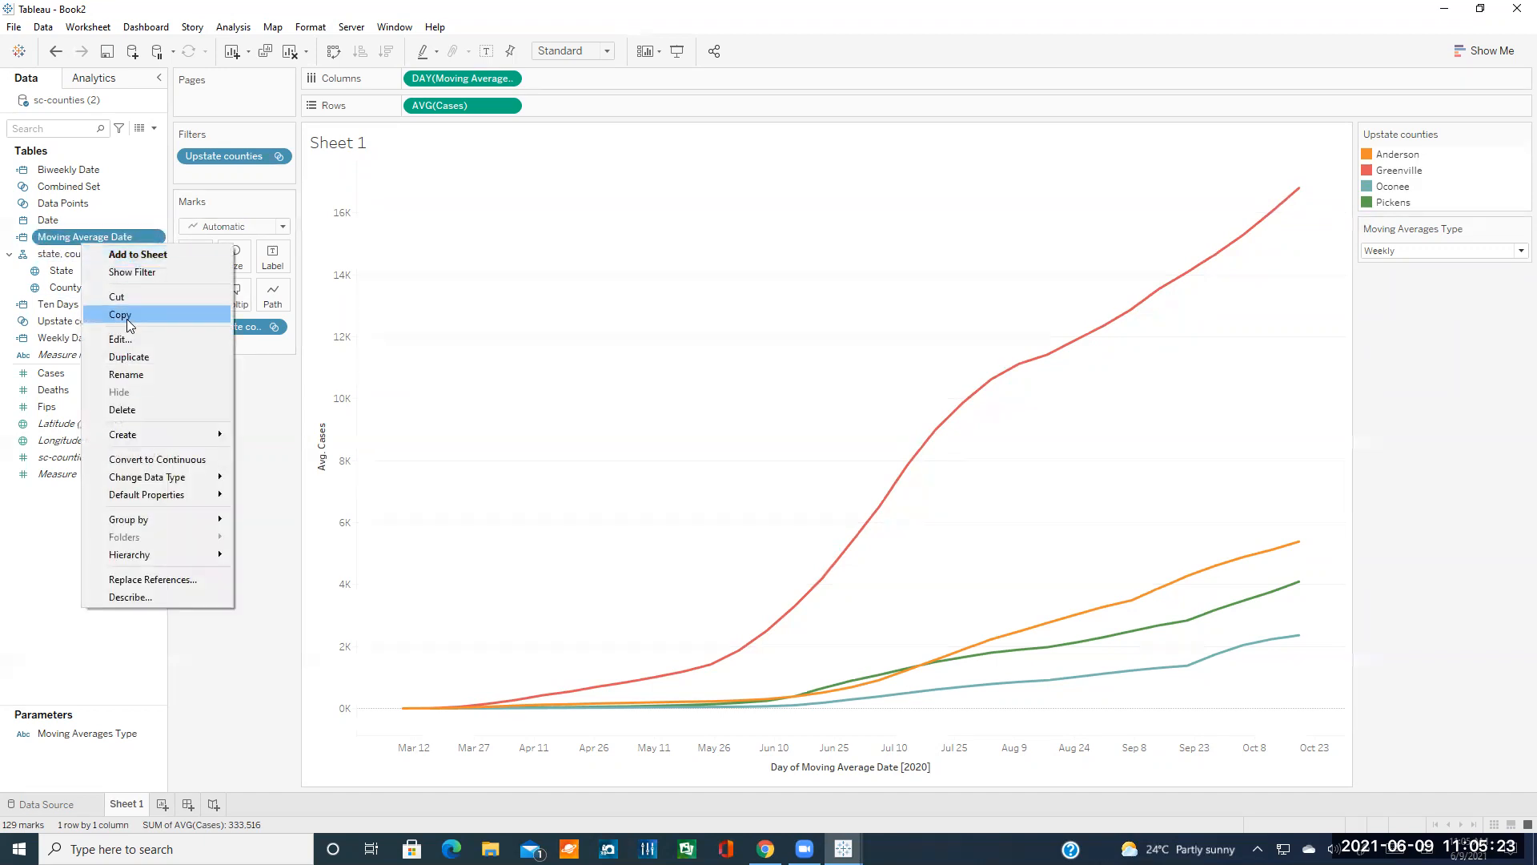
pyautogui.click(128, 339)
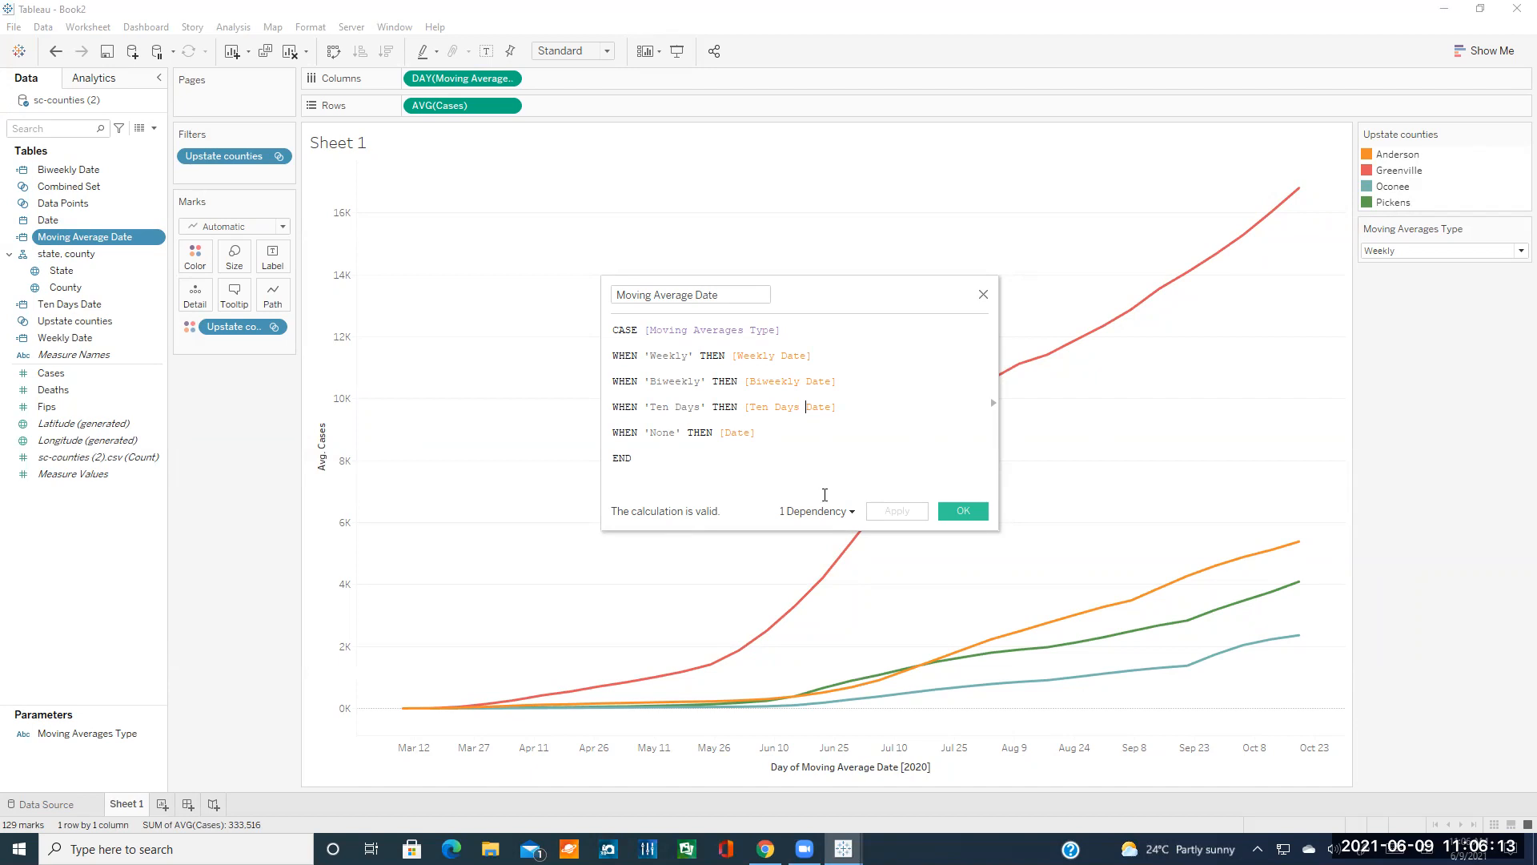
pyautogui.moveTo(825, 511)
# - Re-enter the reference after CASE by picking the Moving Averages Type parameter from the suggestions
pyautogui.moveTo(783, 330); pyautogui.dragTo(649, 330)
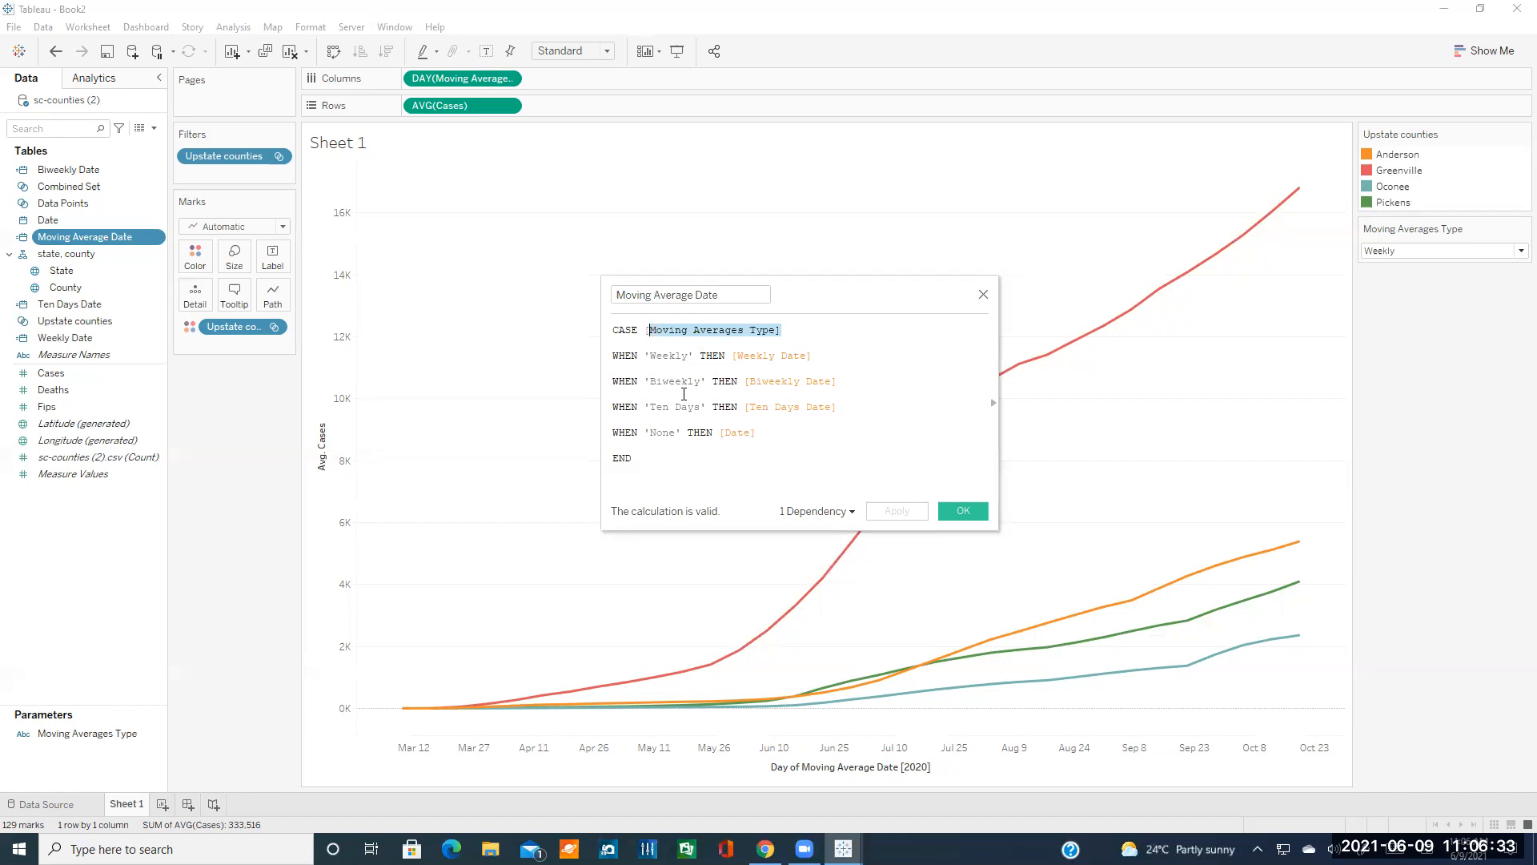
pyautogui.press('BackSpace')
pyautogui.press('BackSpace')
pyautogui.write('[')
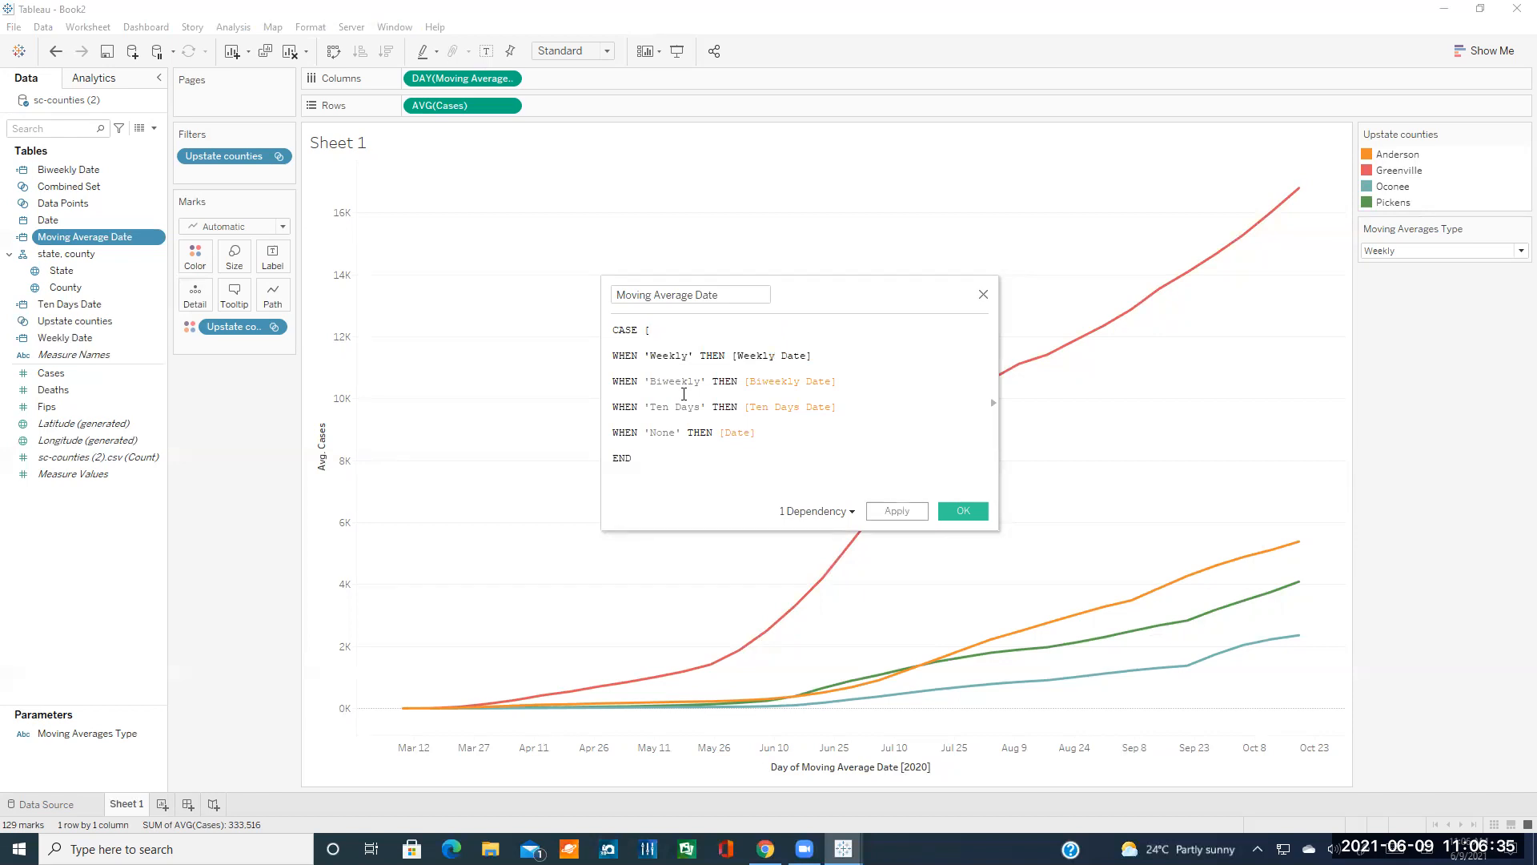
pyautogui.write('M')
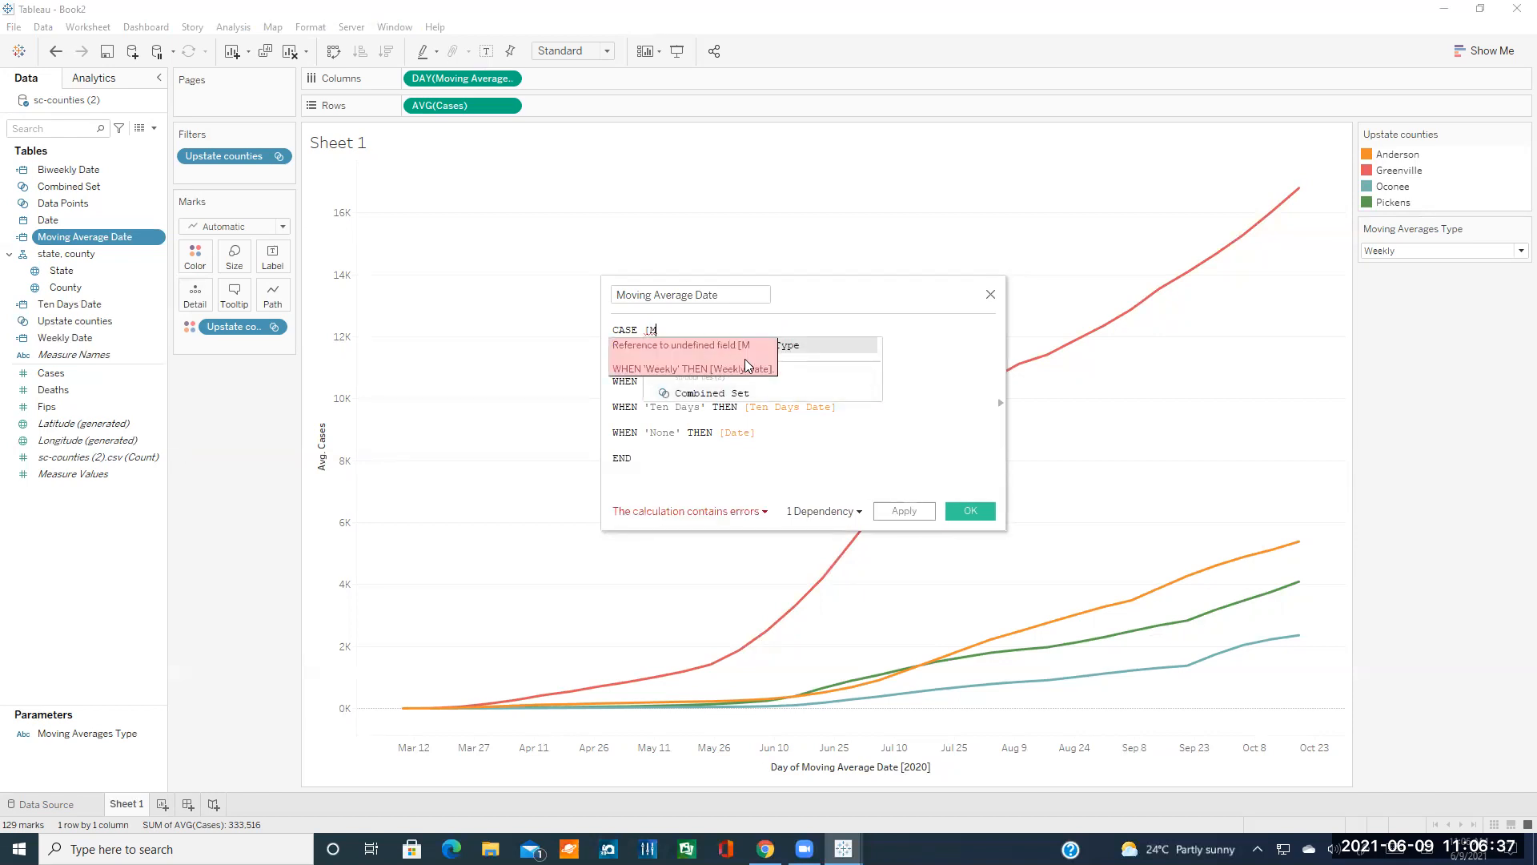
pyautogui.doubleClick(803, 346)
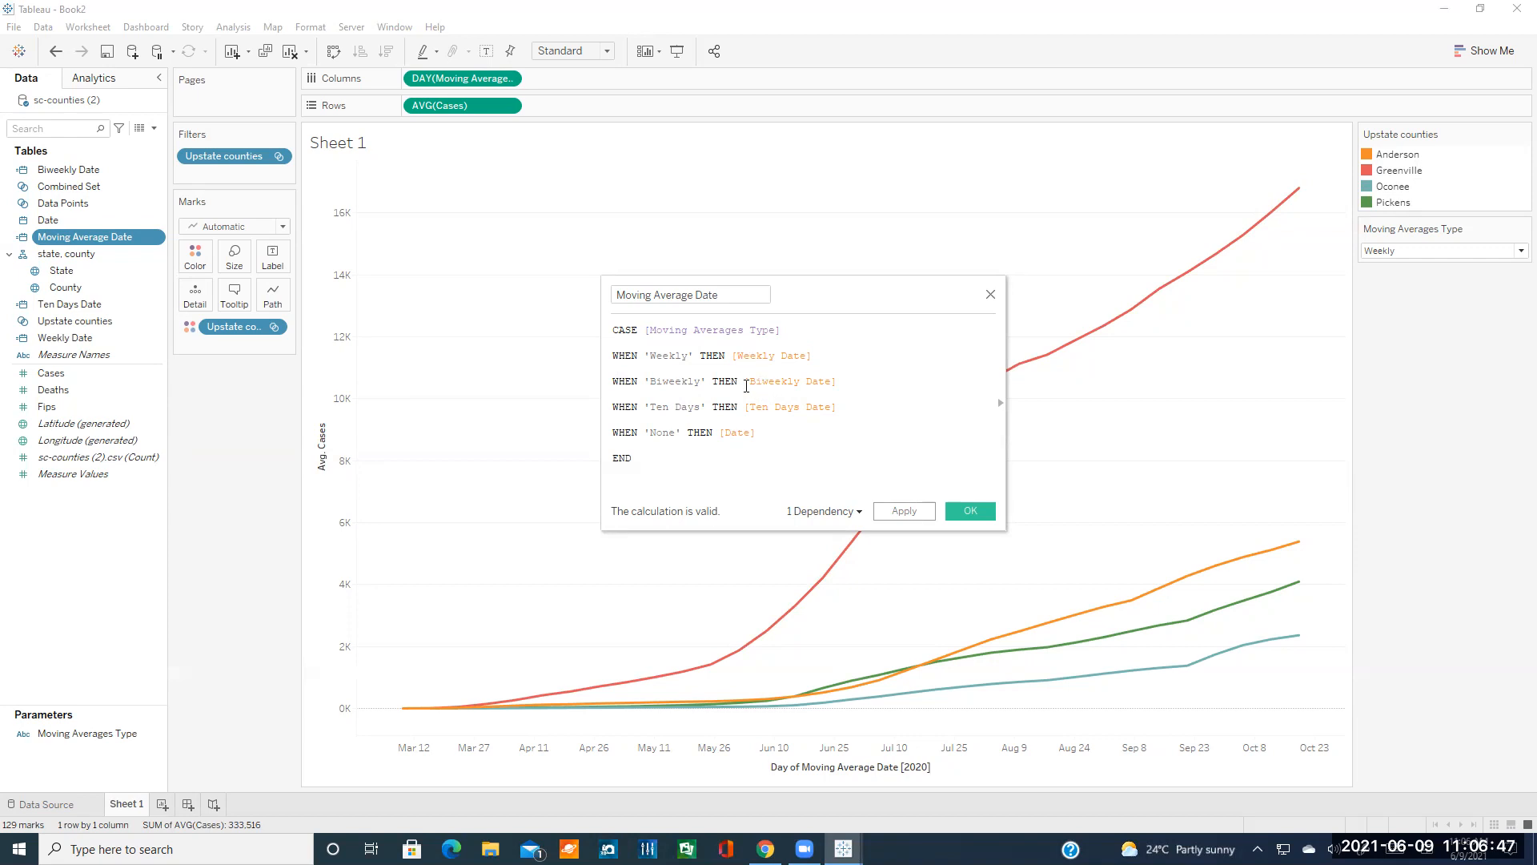
# - Replace the CASE expression with the suggested [Moving Averages Type] parameter once more and save the Moving Average Date field
pyautogui.click(719, 356)
pyautogui.moveTo(783, 329); pyautogui.dragTo(643, 329)
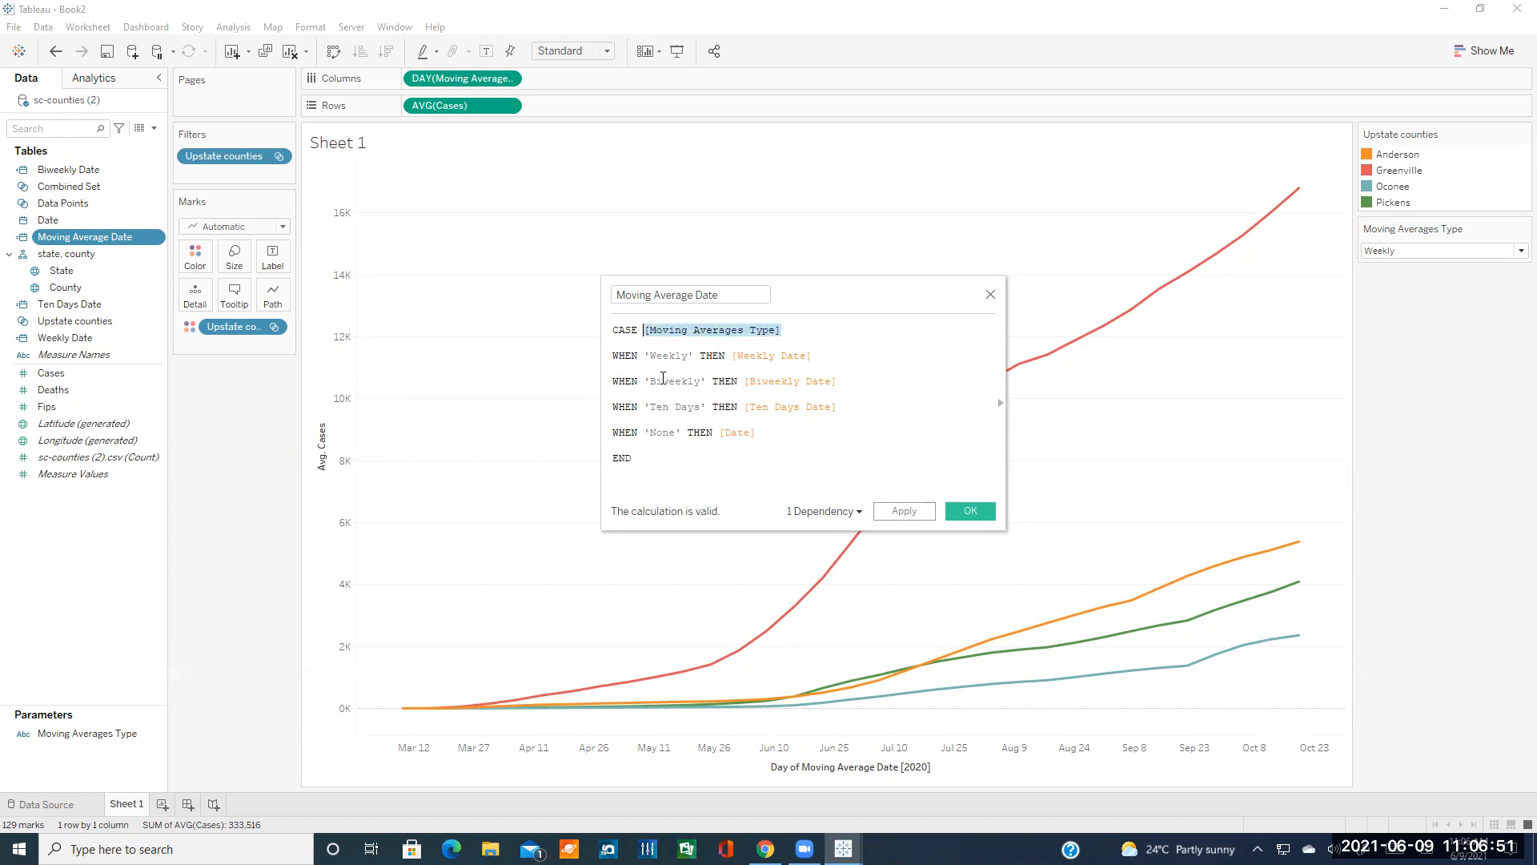
pyautogui.write('M')
pyautogui.press('BackSpace')
pyautogui.write('[m')
pyautogui.press('BackSpace')
pyautogui.write('M')
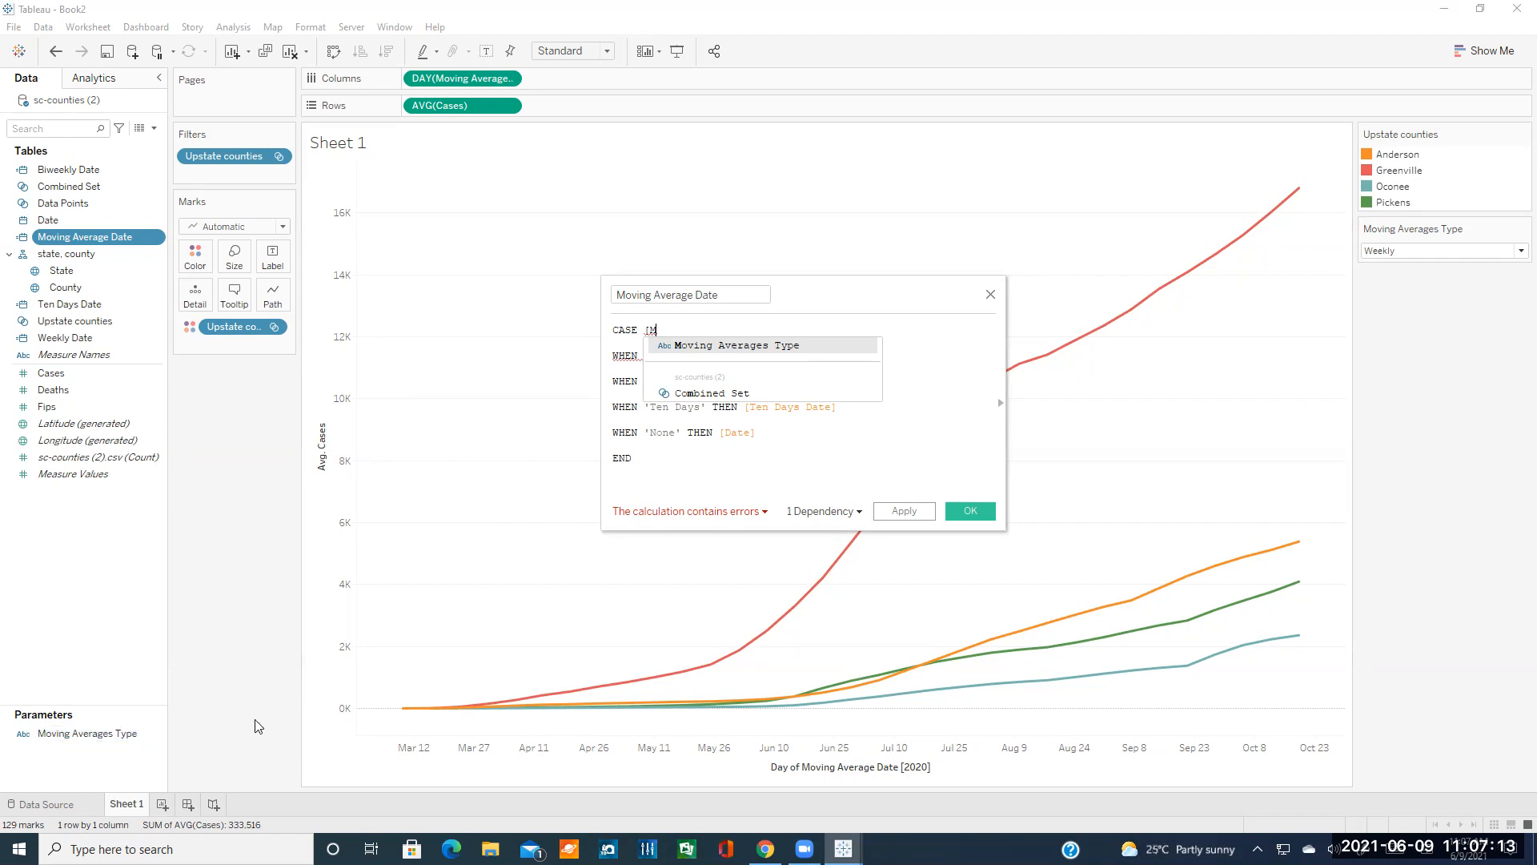
pyautogui.click(704, 346)
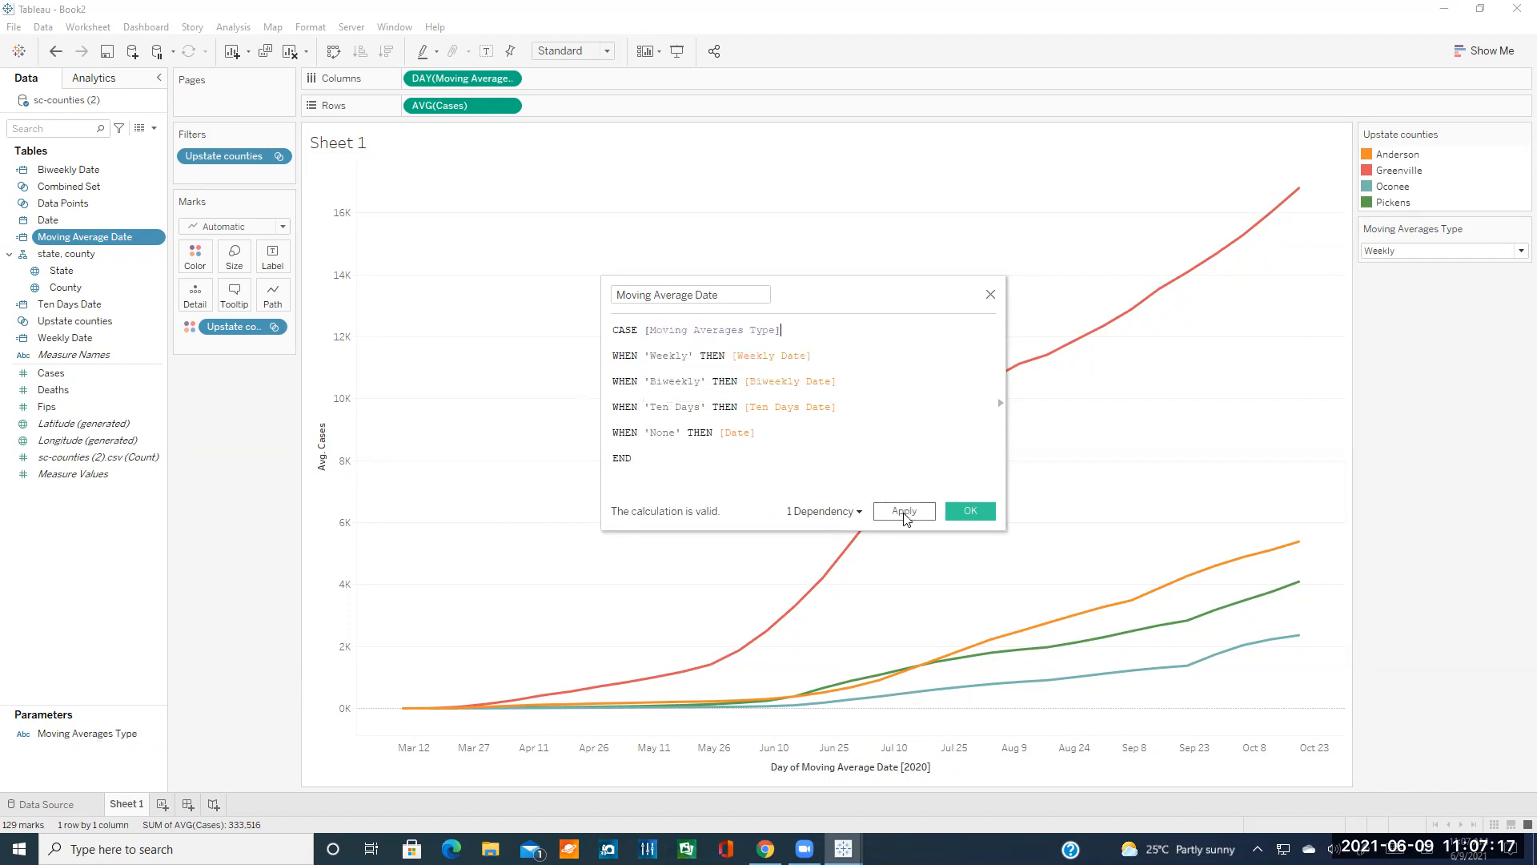
pyautogui.click(971, 513)
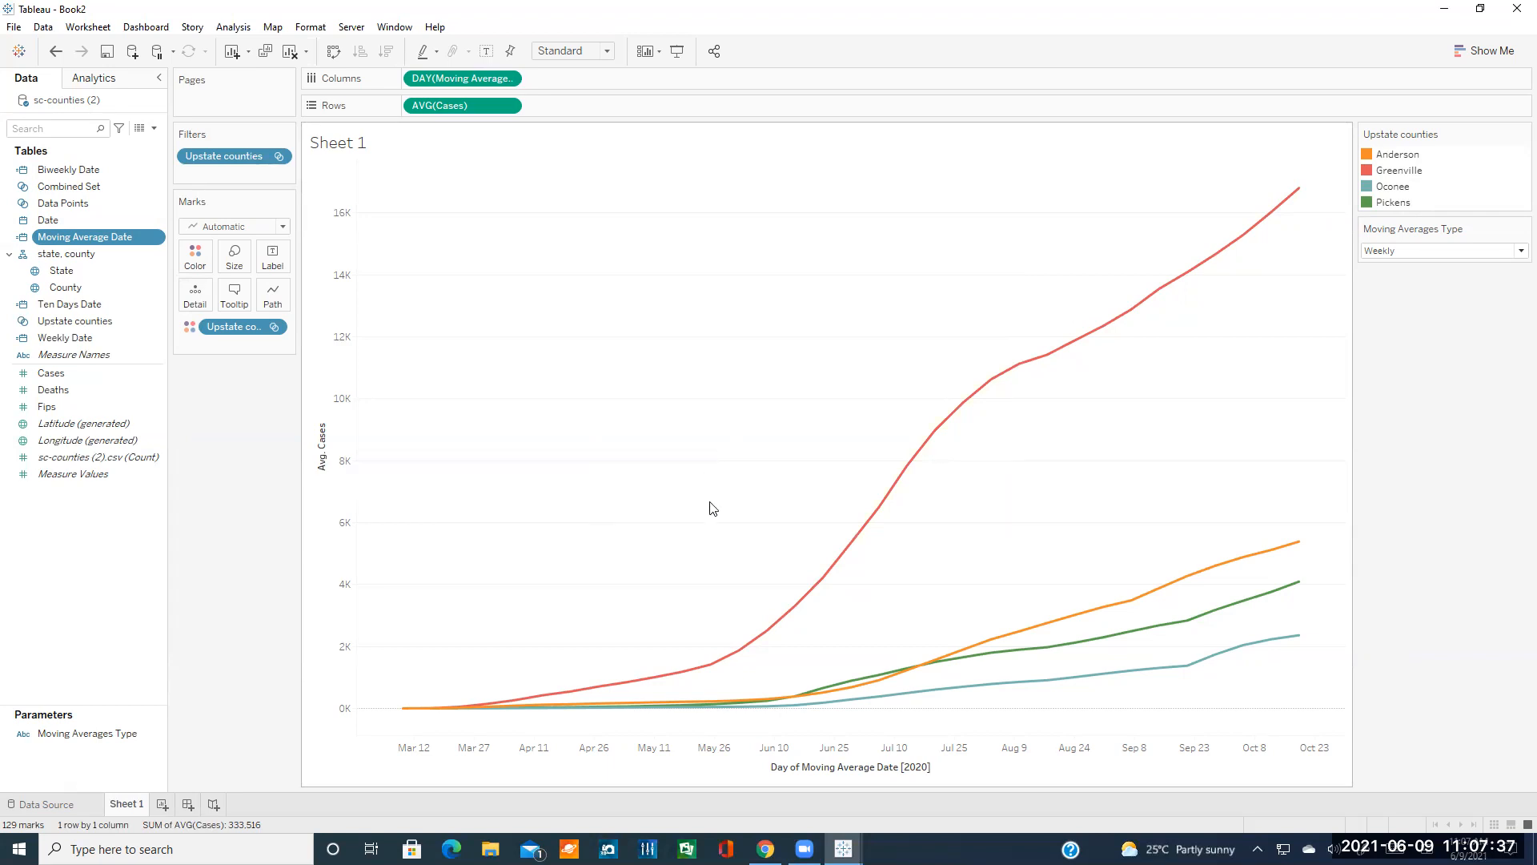
pyautogui.doubleClick(349, 148)
pyautogui.doubleClick(674, 346)
pyautogui.press('BackSpace')
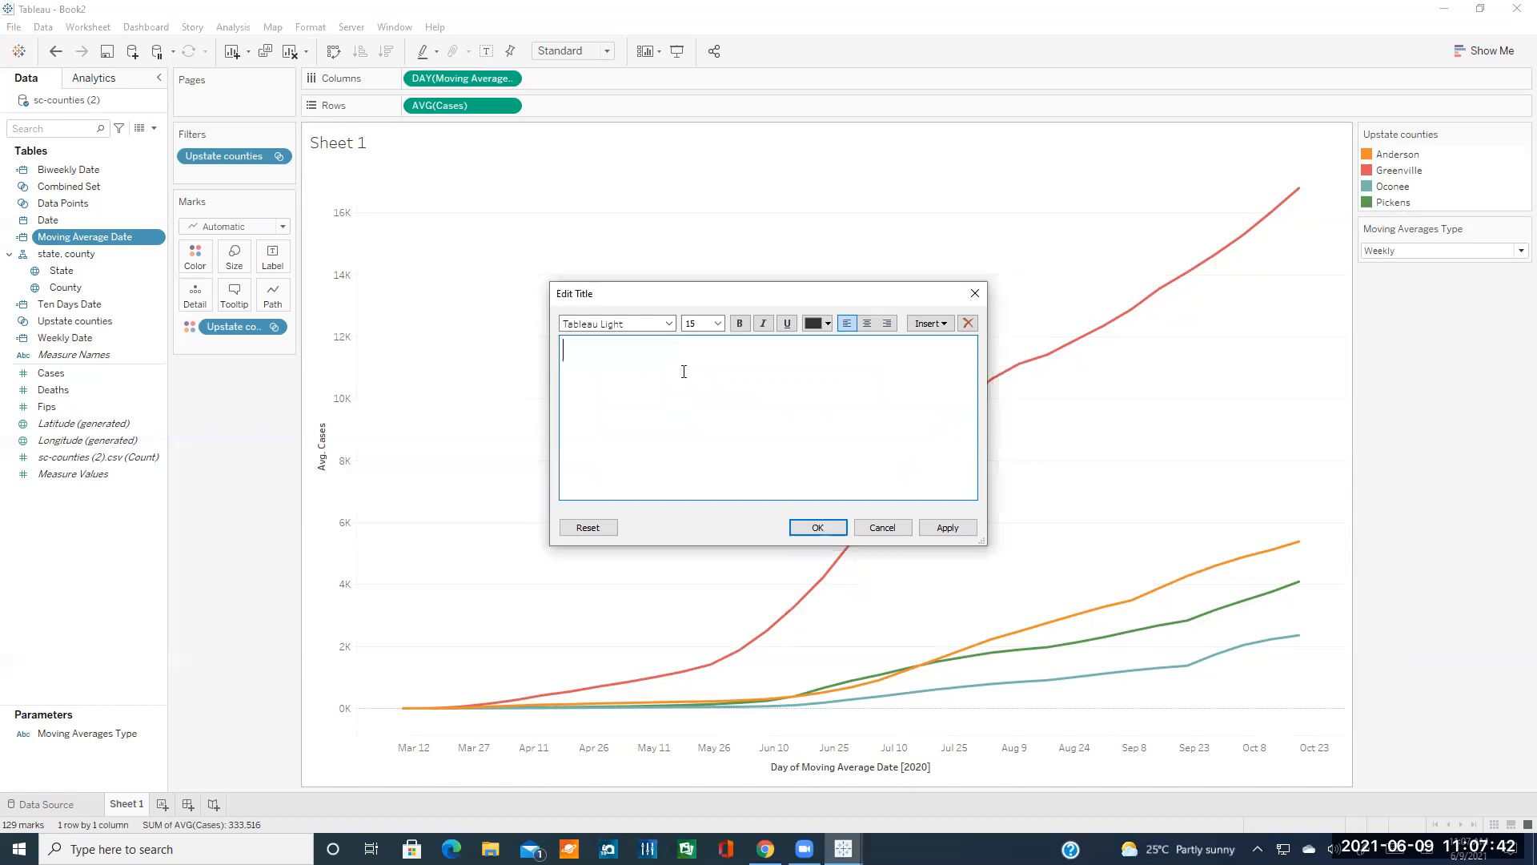
pyautogui.click(889, 526)
# - Replace the sheet title's text with the inserted <Parameters.Moving Averages Type> value
pyautogui.doubleClick(344, 144)
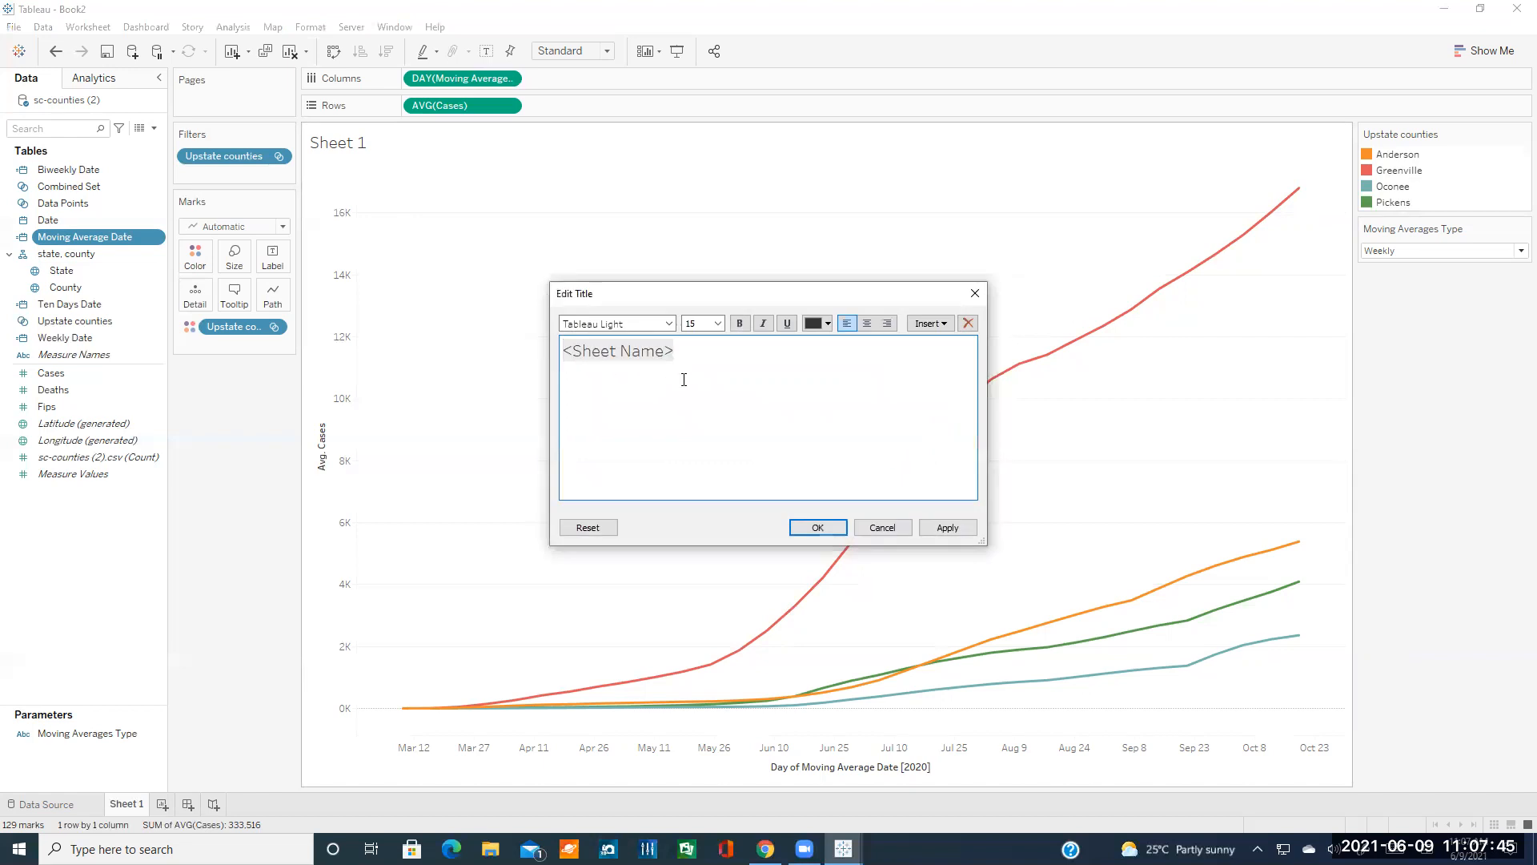
pyautogui.doubleClick(682, 358)
pyautogui.press('BackSpace')
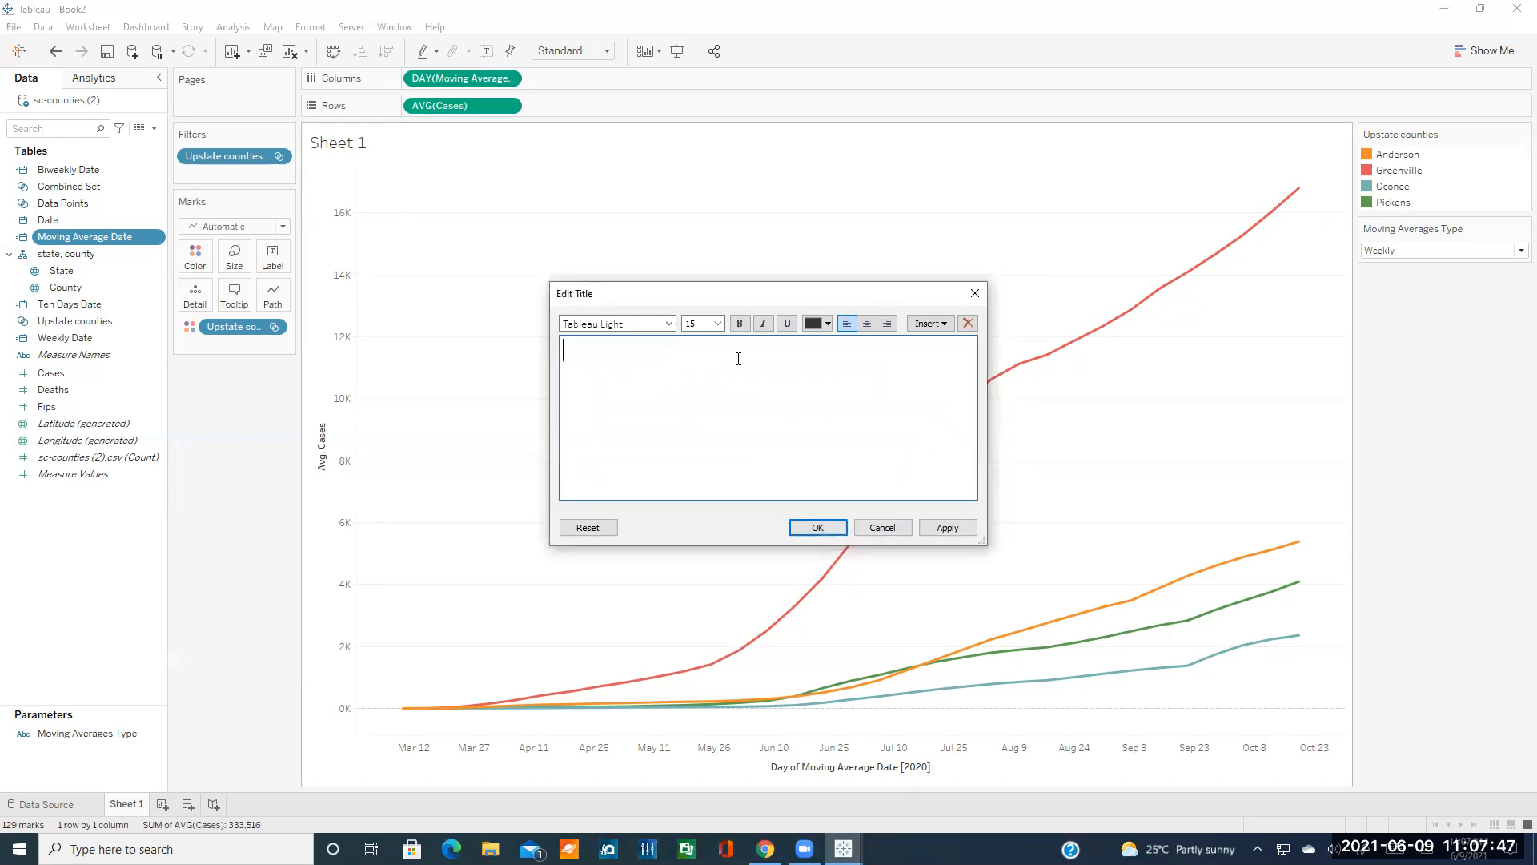
pyautogui.click(927, 324)
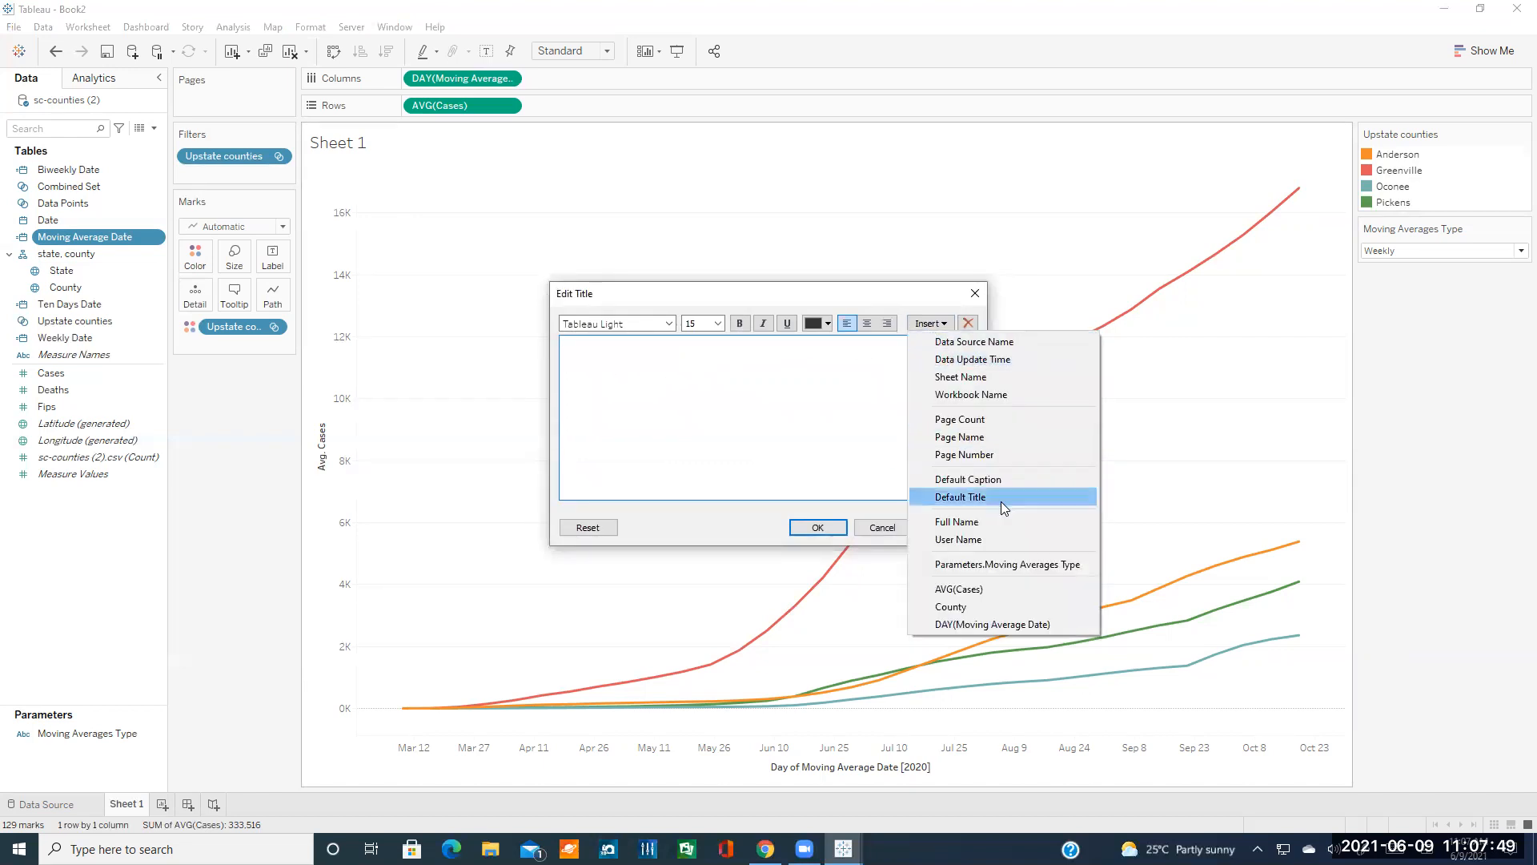
pyautogui.click(997, 565)
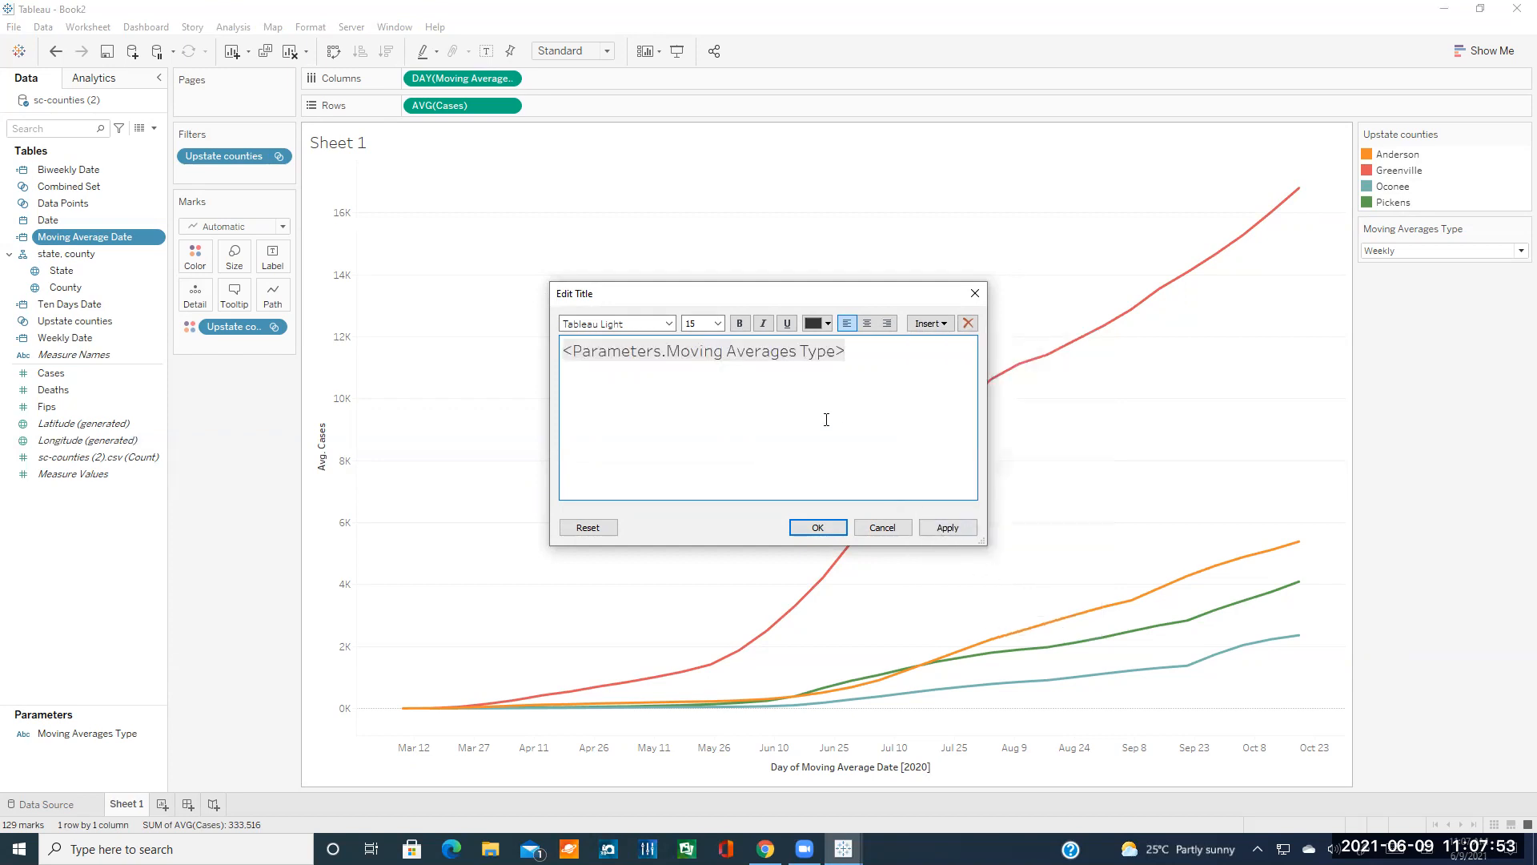
pyautogui.click(817, 526)
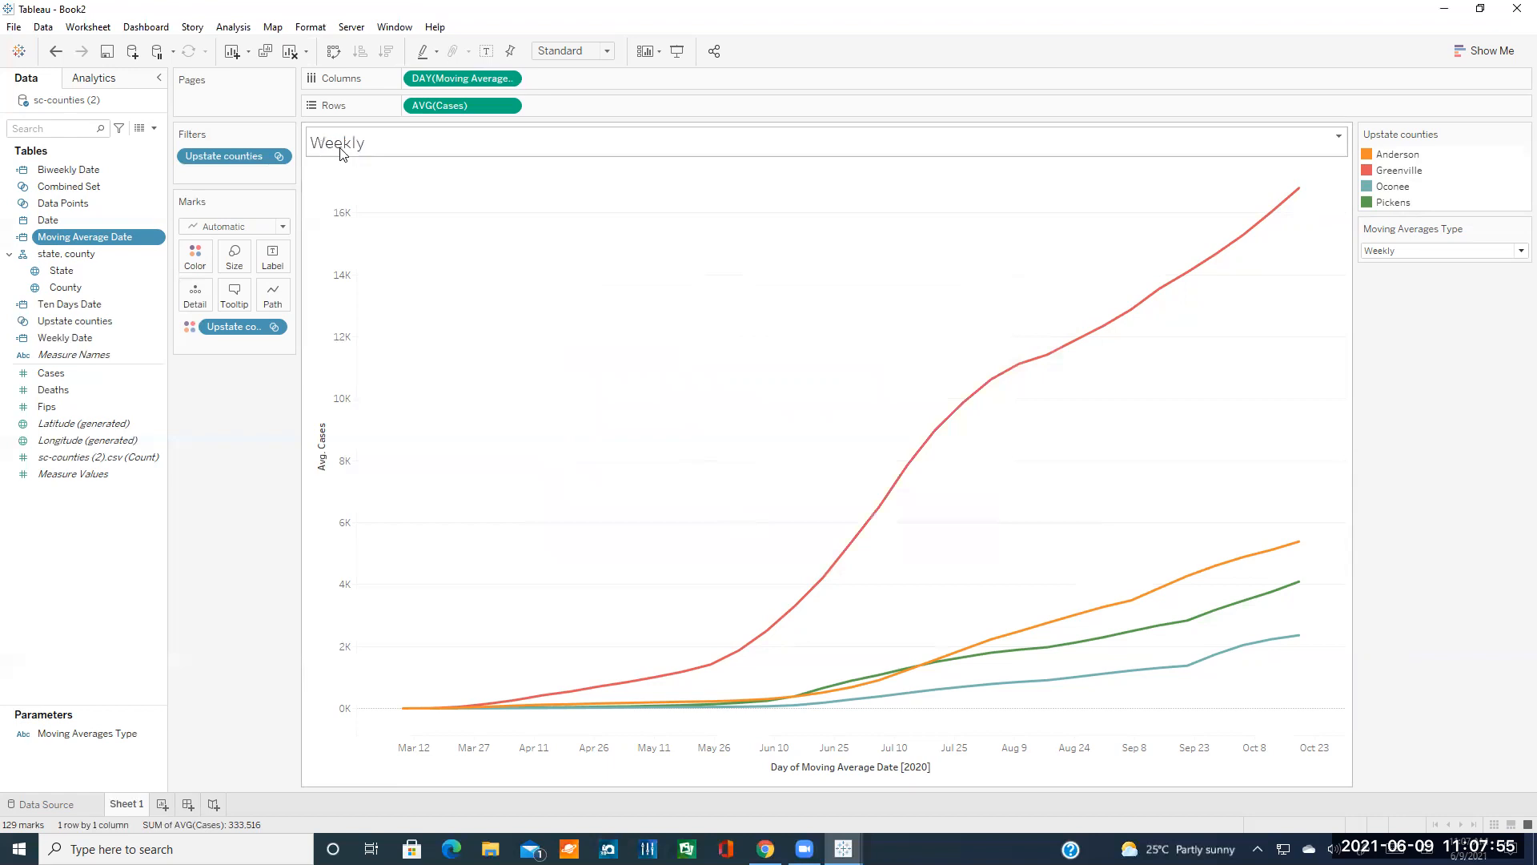
# - Check the dynamic title by setting the Moving Averages Type parameter to Biweekly, Ten Days and back to Weekly
pyautogui.click(1439, 252)
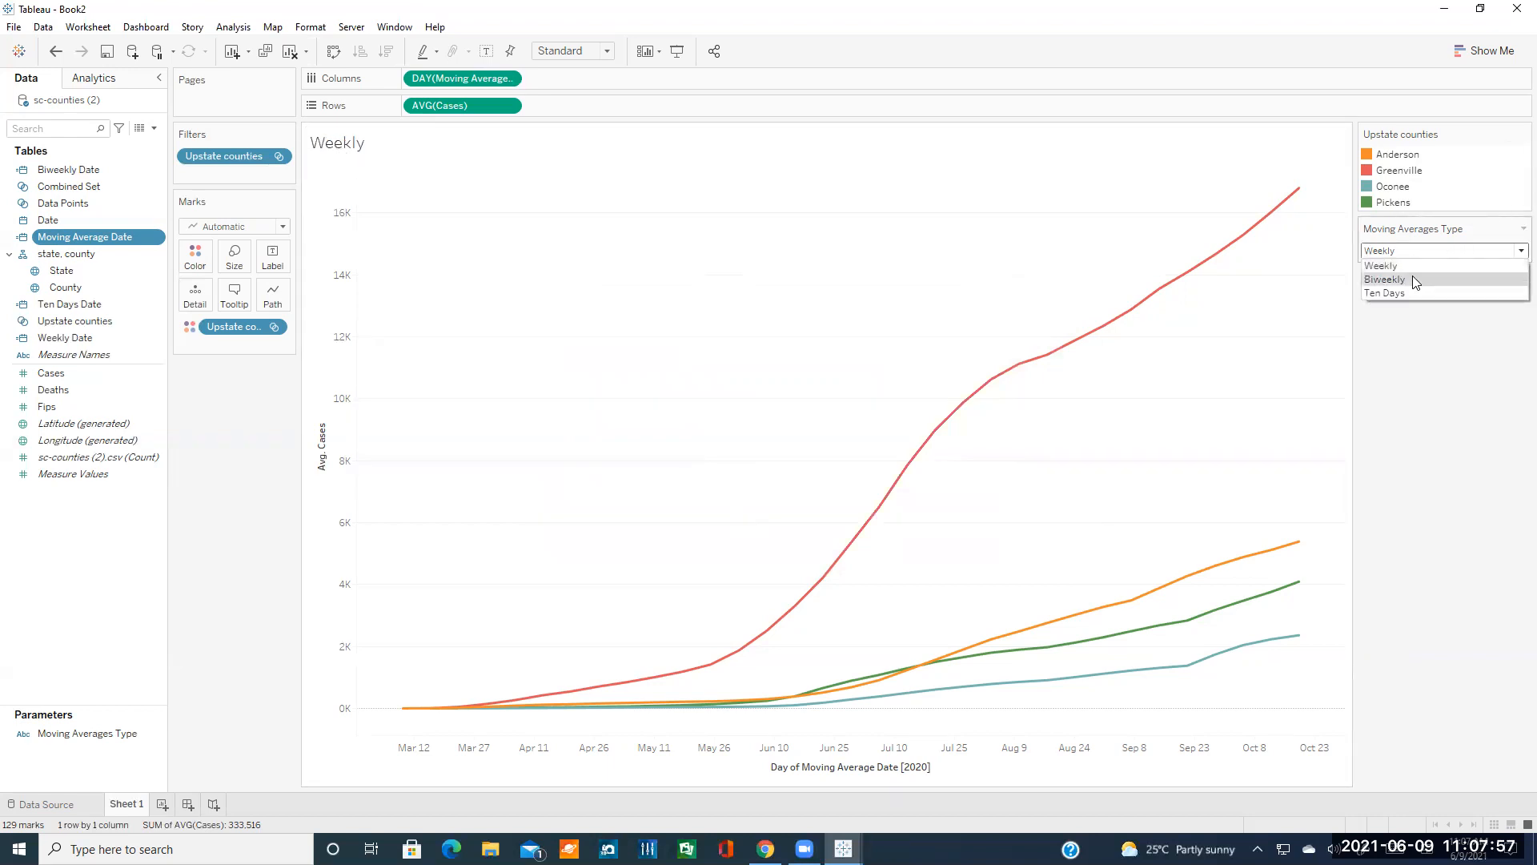
pyautogui.click(1412, 279)
pyautogui.click(1406, 252)
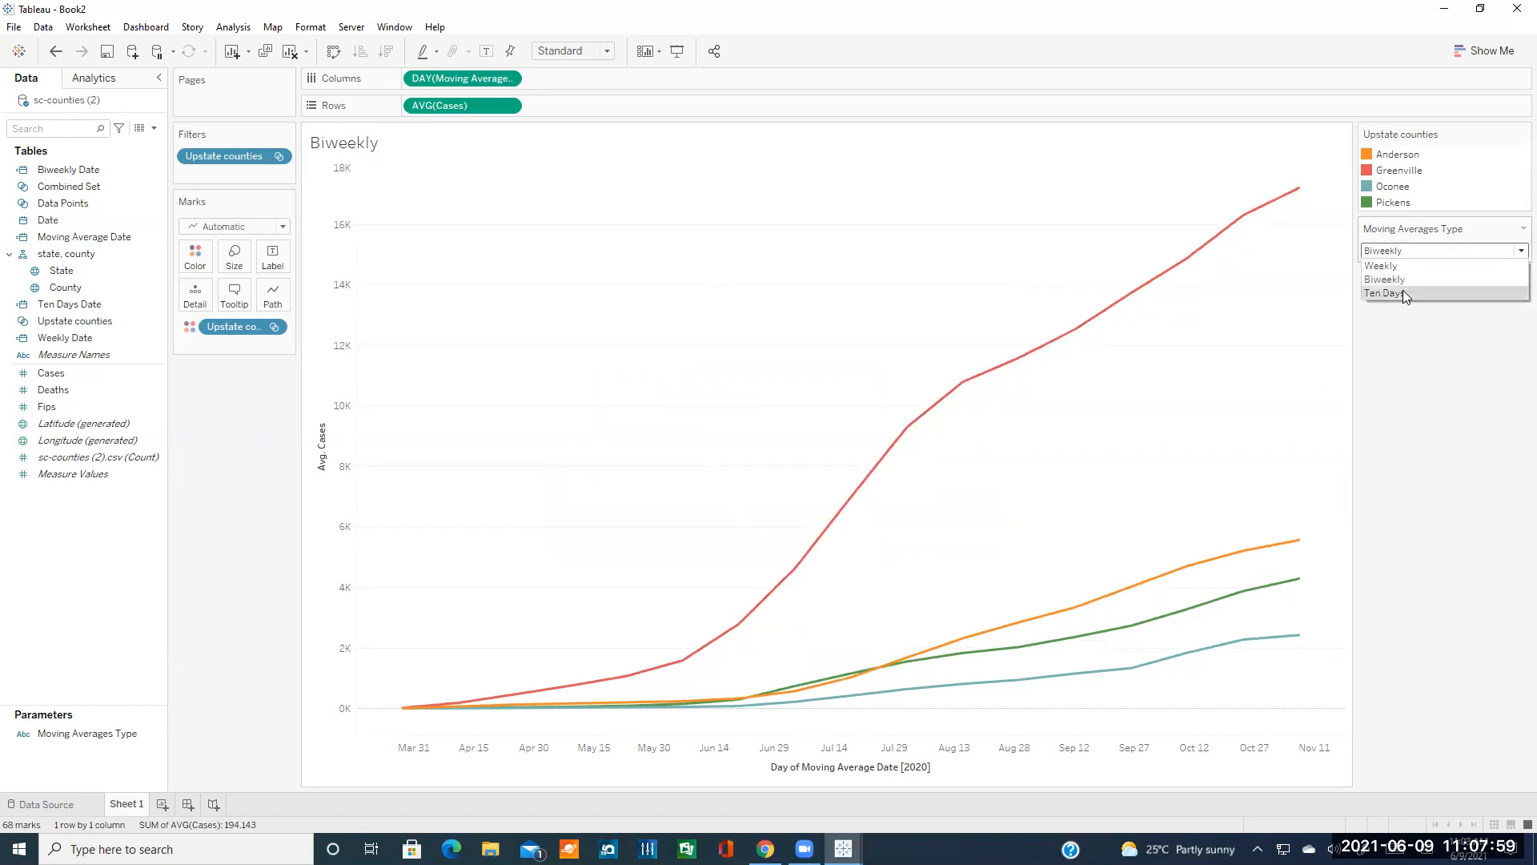
pyautogui.click(1402, 292)
pyautogui.click(1399, 253)
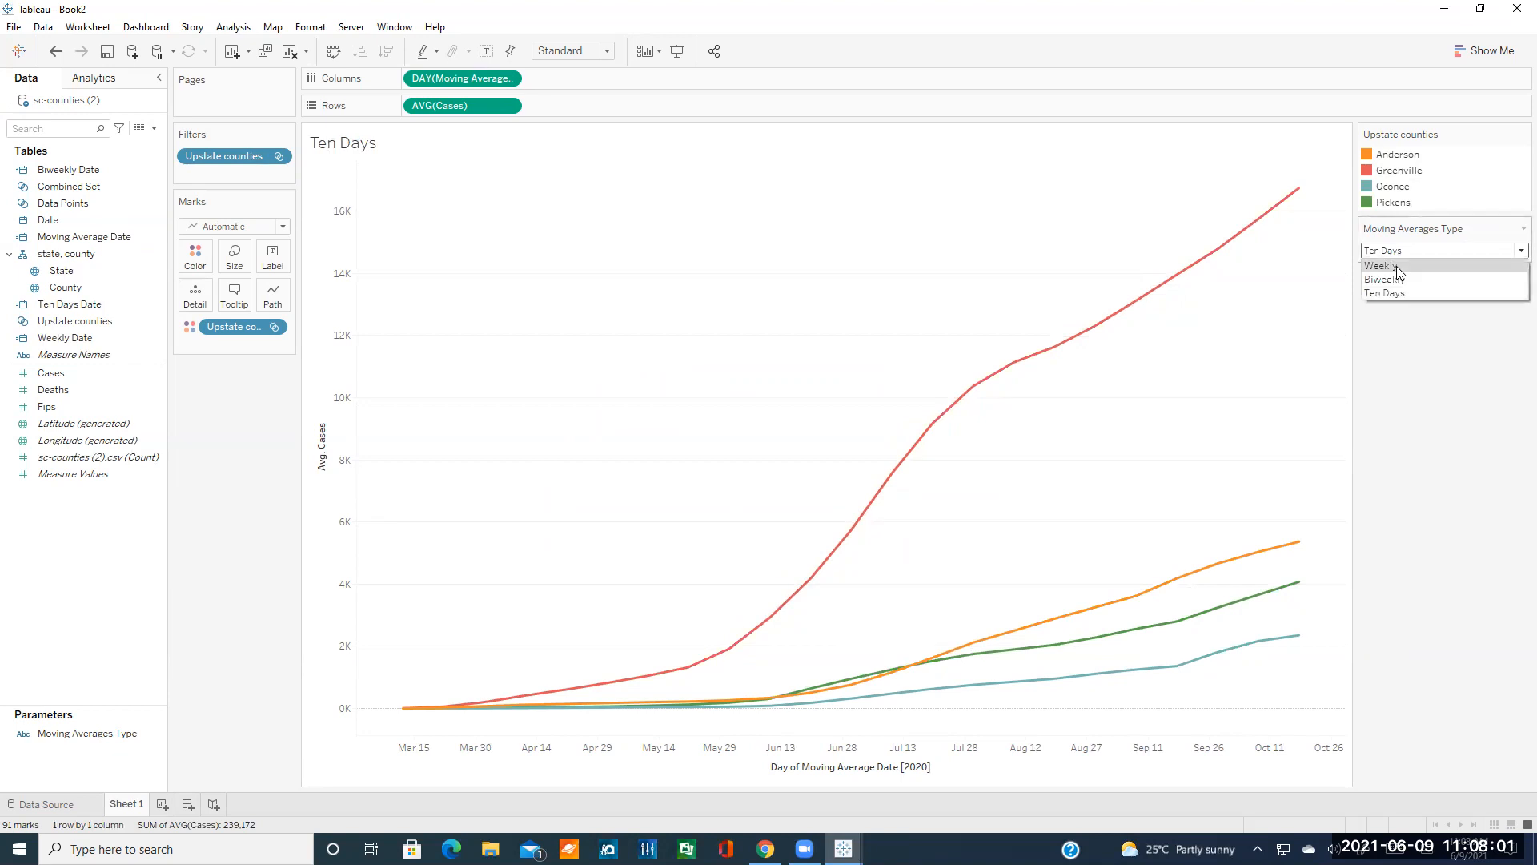
pyautogui.click(1396, 266)
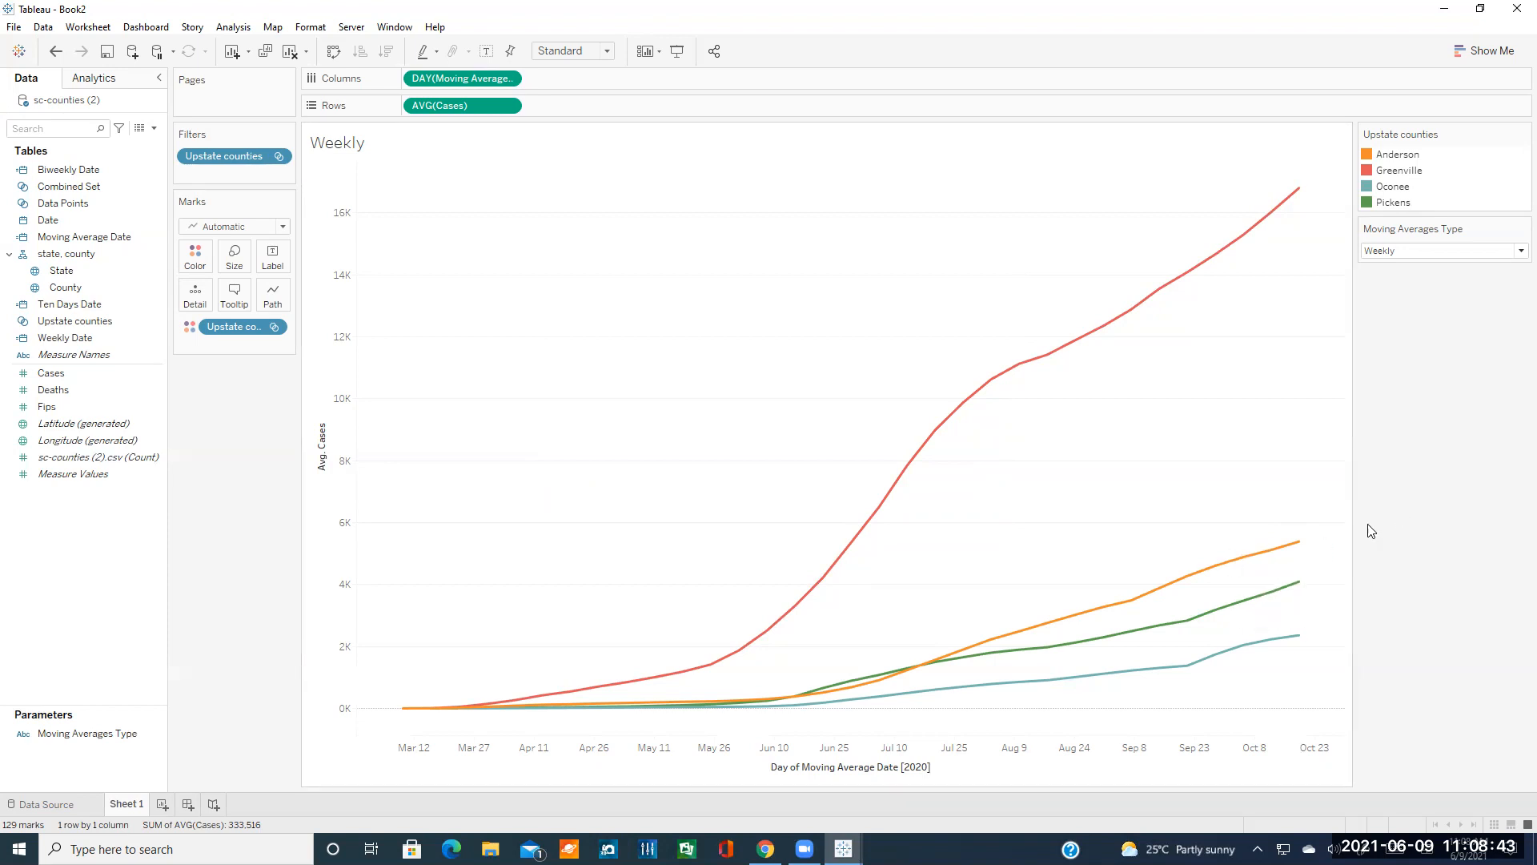
# - Switch to the tutorial page in Chrome and read the Comparing Measures section on the Month Parameter and SlicedCases field
pyautogui.click(765, 849)
pyautogui.scroll(-12, 860, 566)
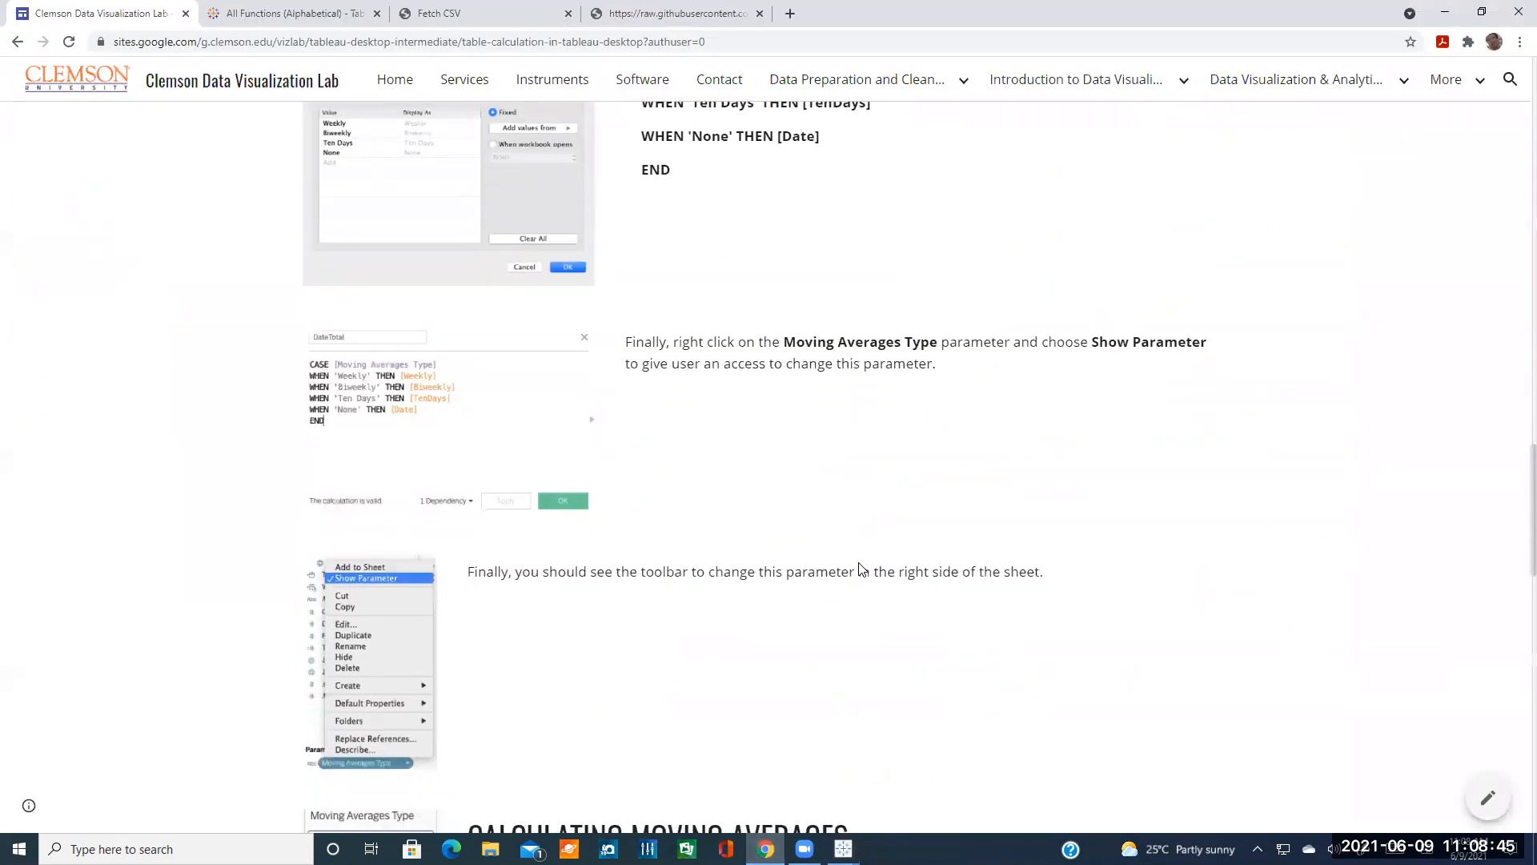
pyautogui.scroll(-1, 913, 592)
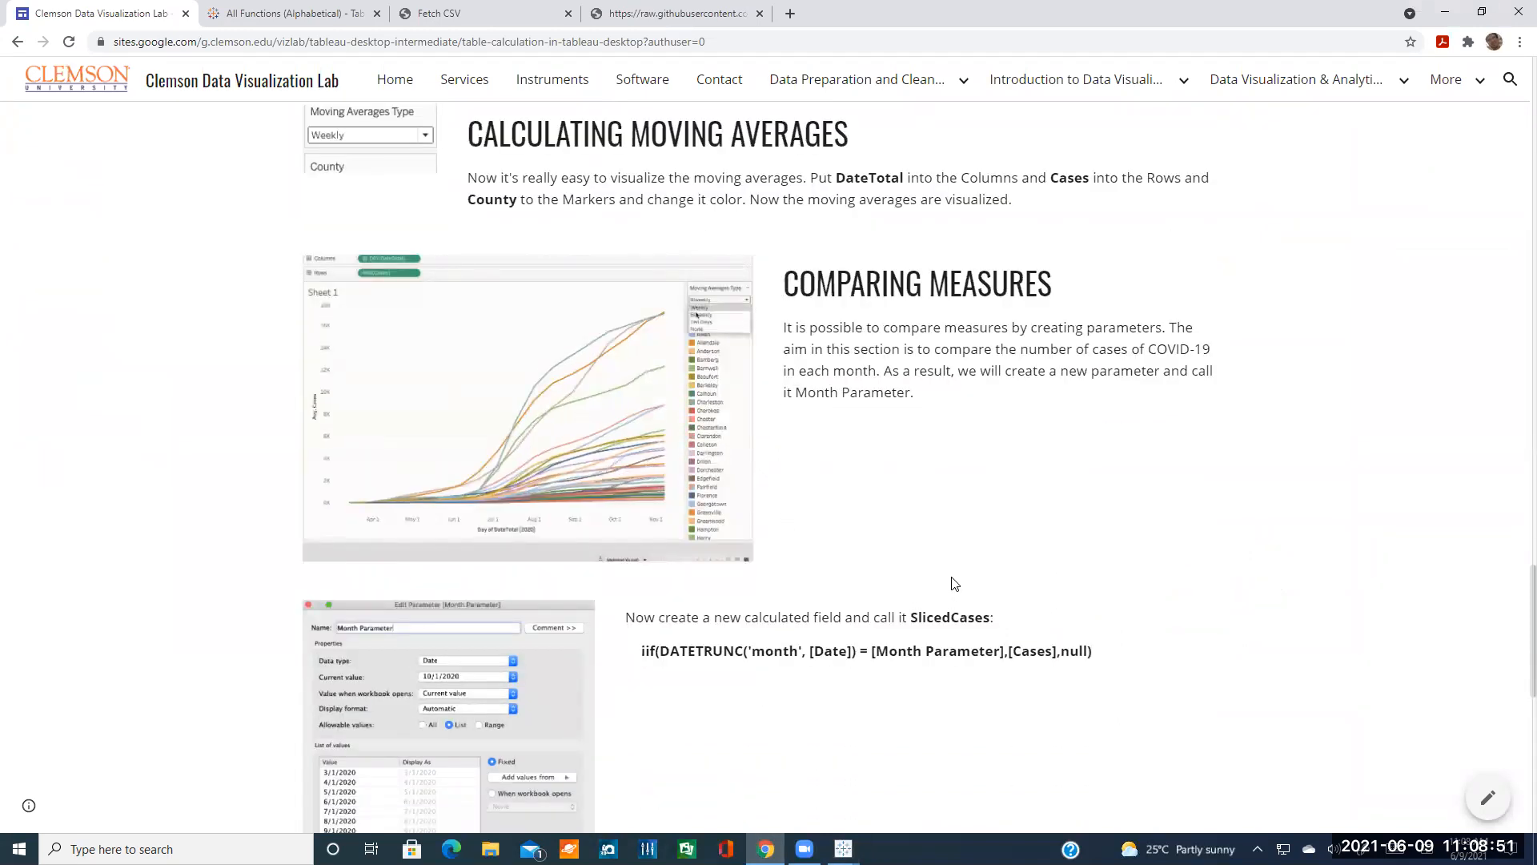
pyautogui.scroll(2, 955, 583)
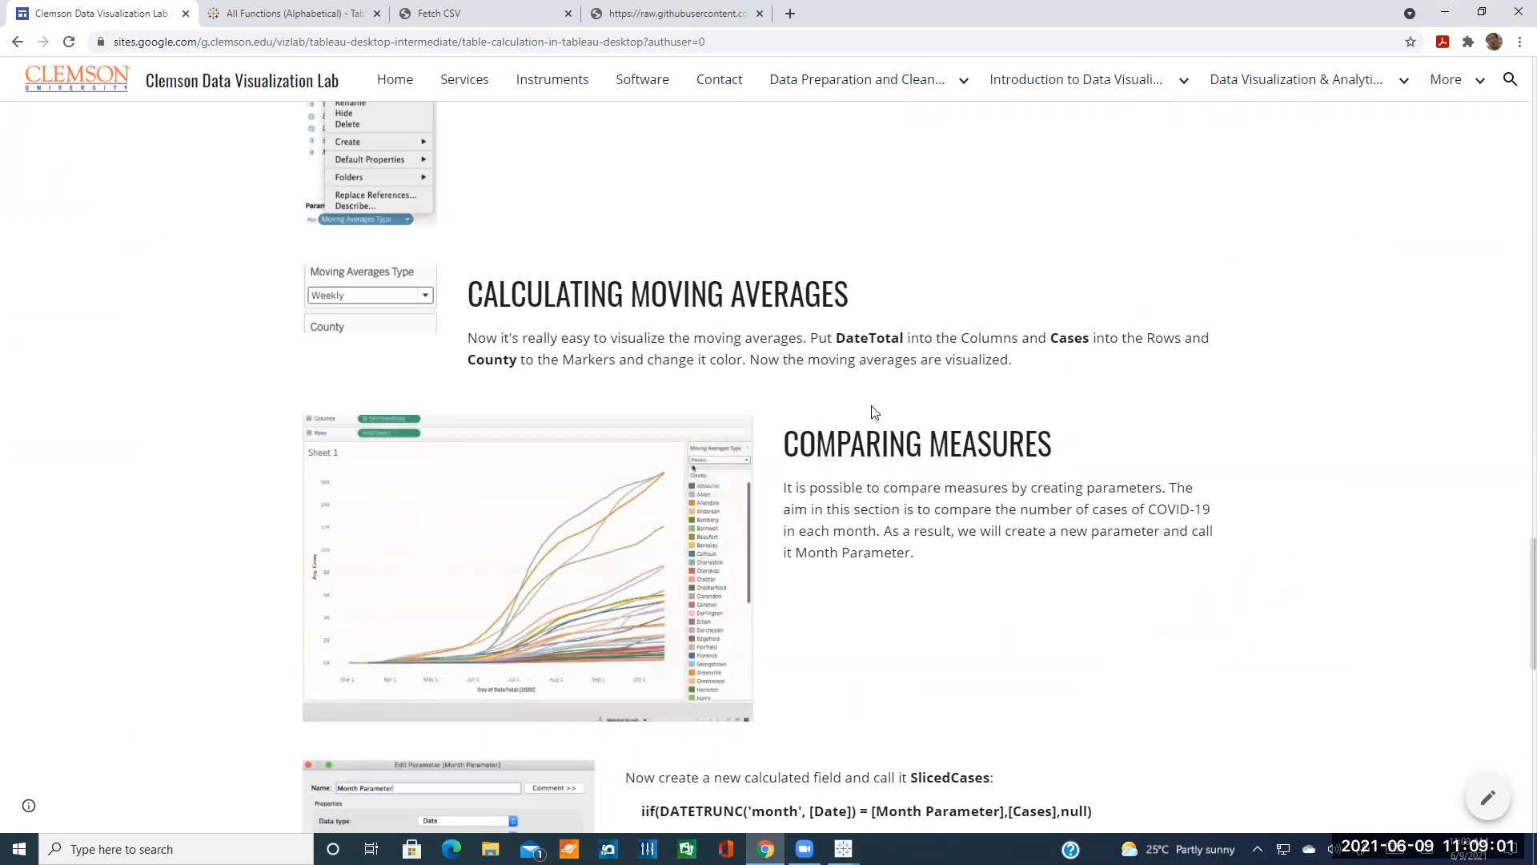
pyautogui.scroll(-1, 903, 435)
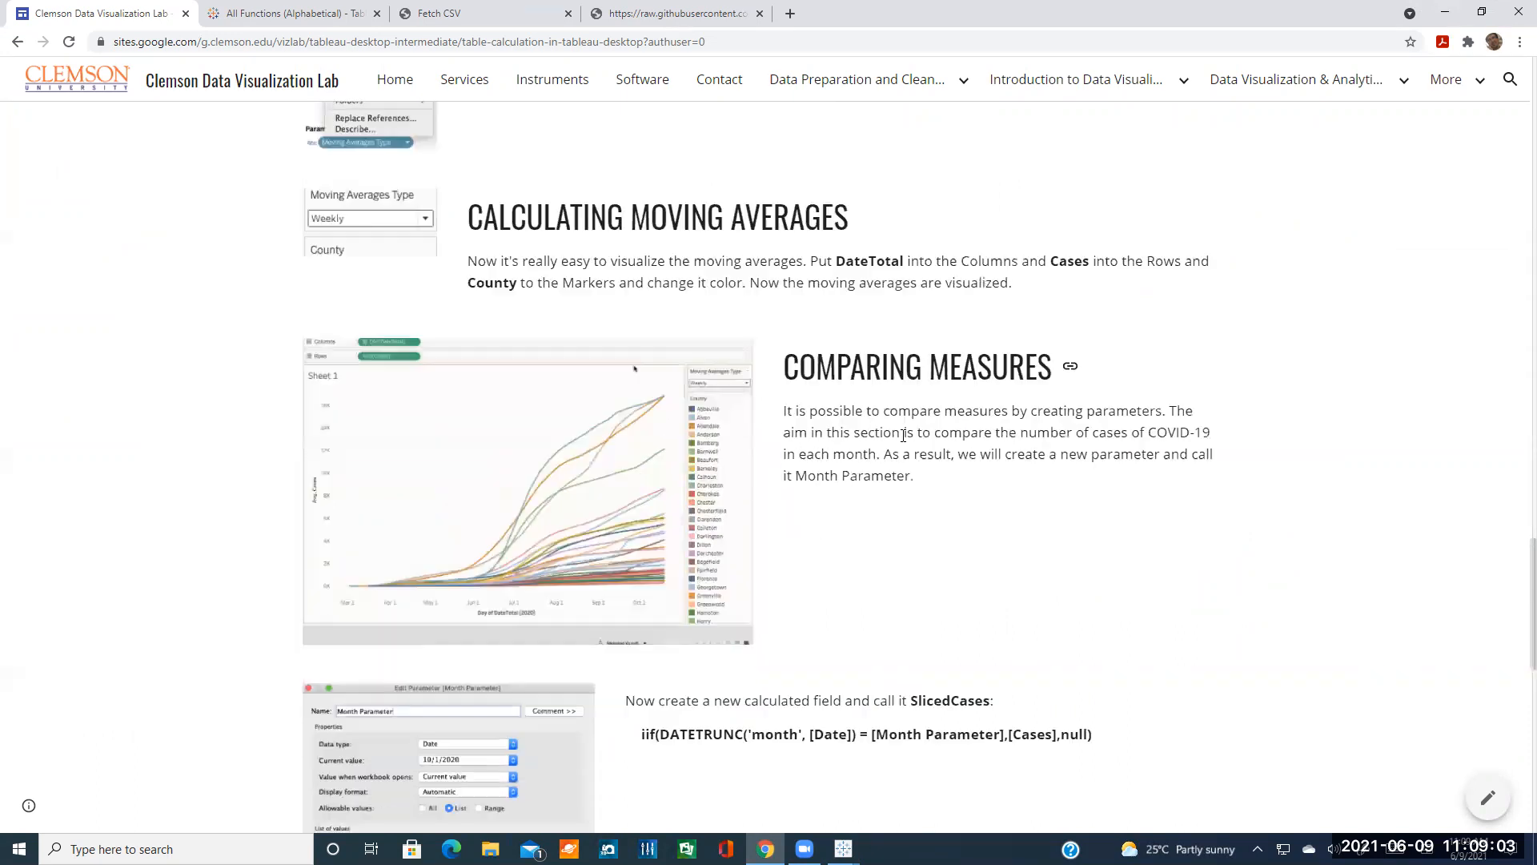
pyautogui.scroll(-2, 903, 435)
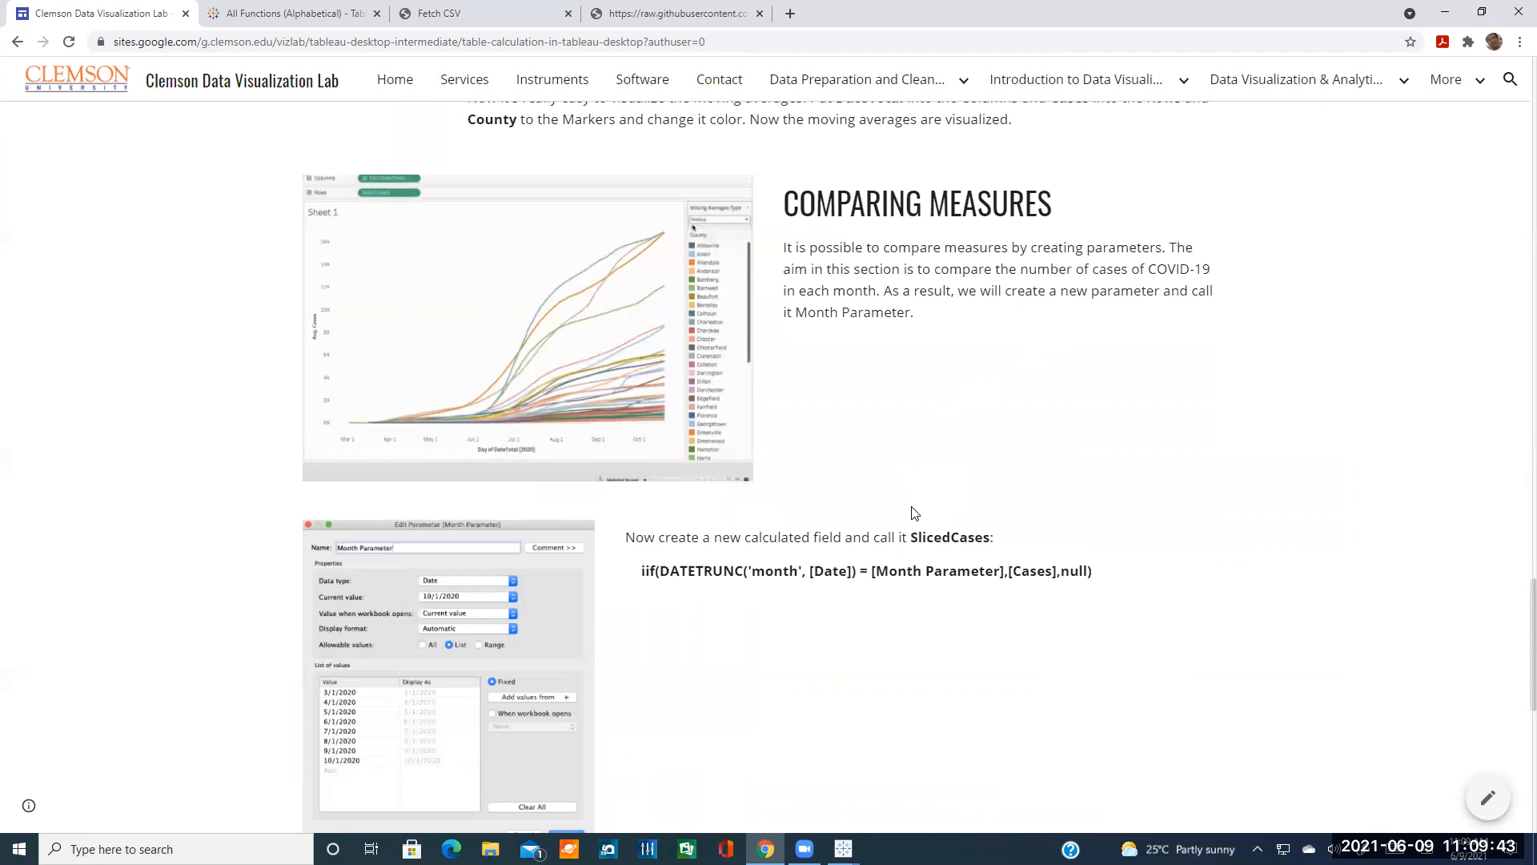
# - Switch to Tableau and start a new parameter named Month with data type Date and a list of allowable values
pyautogui.moveTo(843, 849)
pyautogui.click(937, 786)
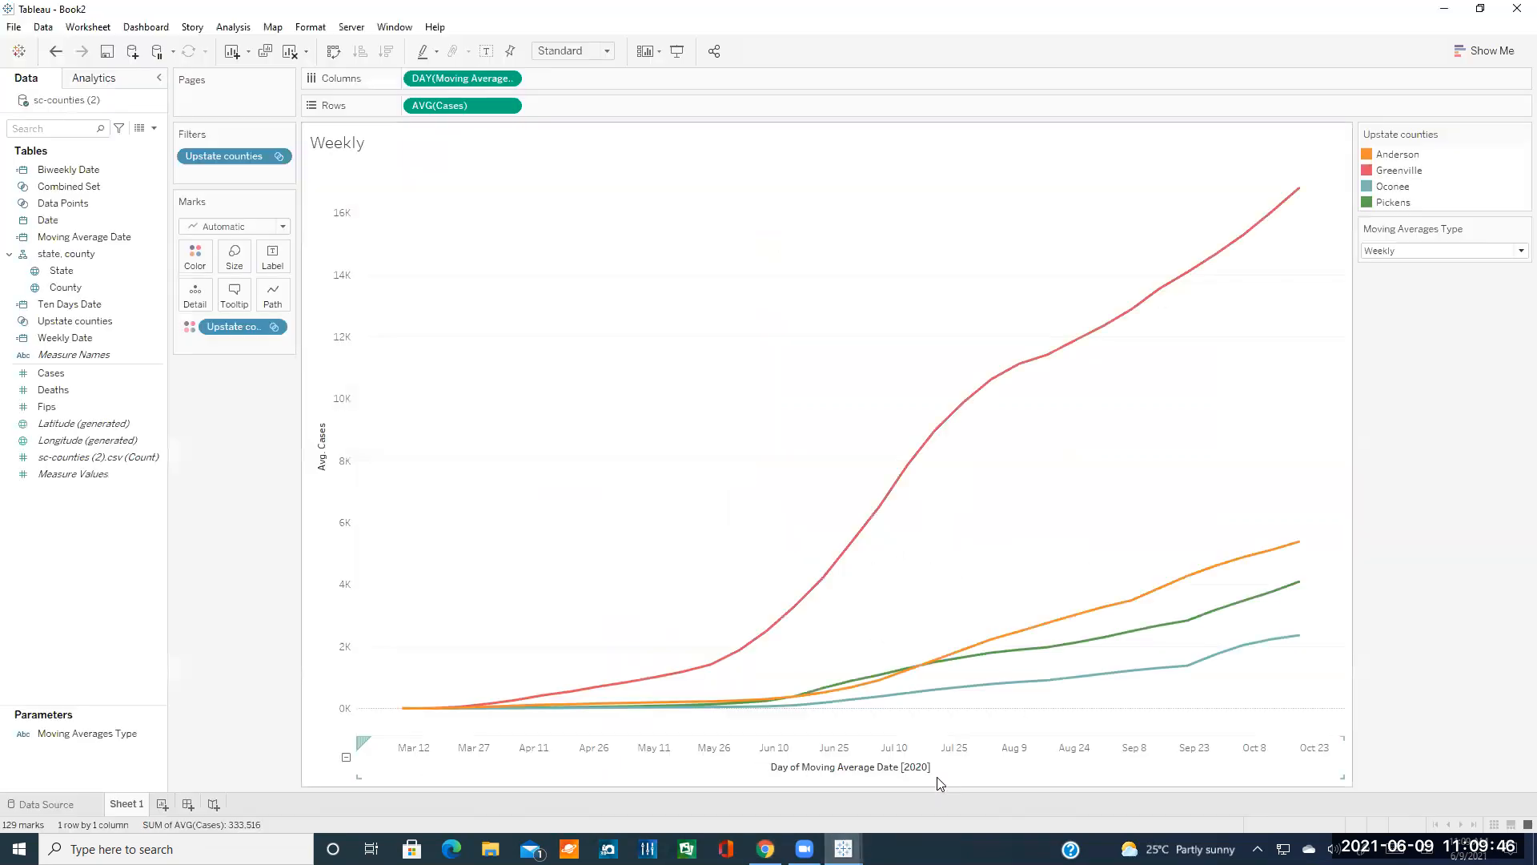
pyautogui.rightClick(78, 763)
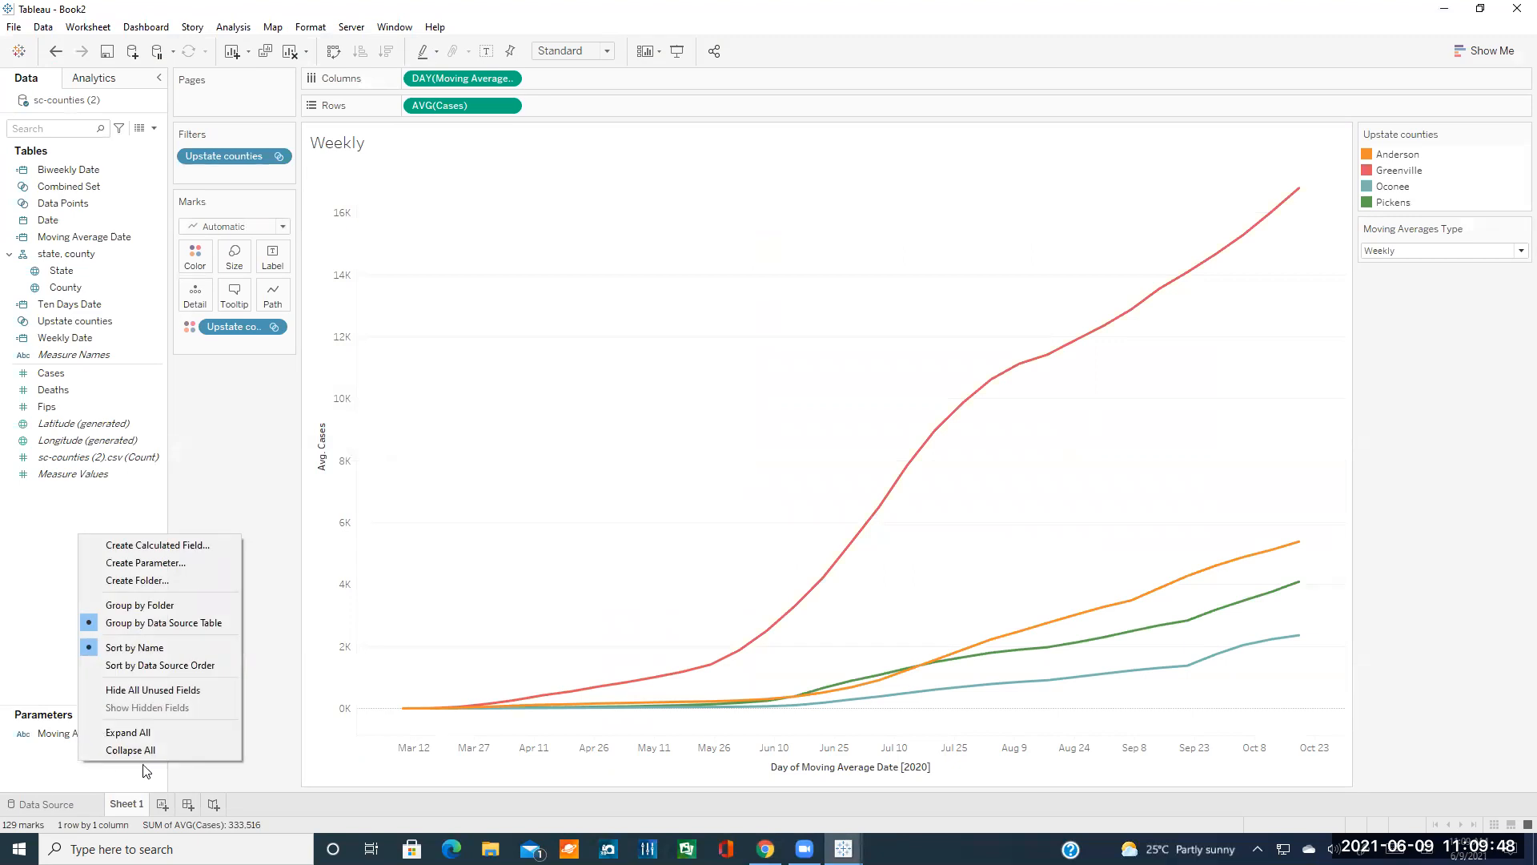
pyautogui.click(150, 570)
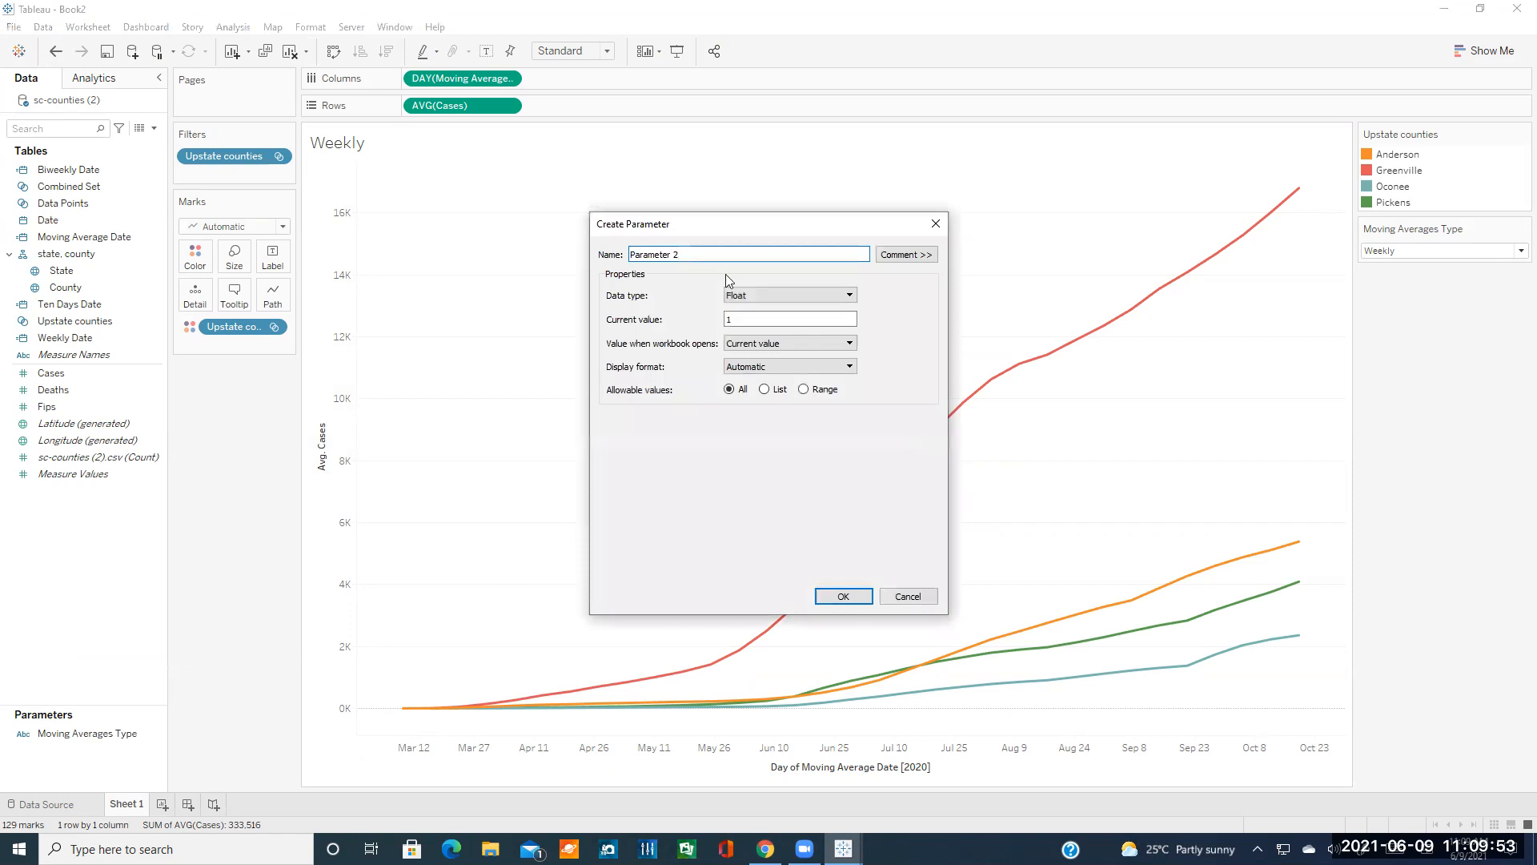
pyautogui.tripleClick(668, 255)
pyautogui.write('Month')
pyautogui.click(740, 294)
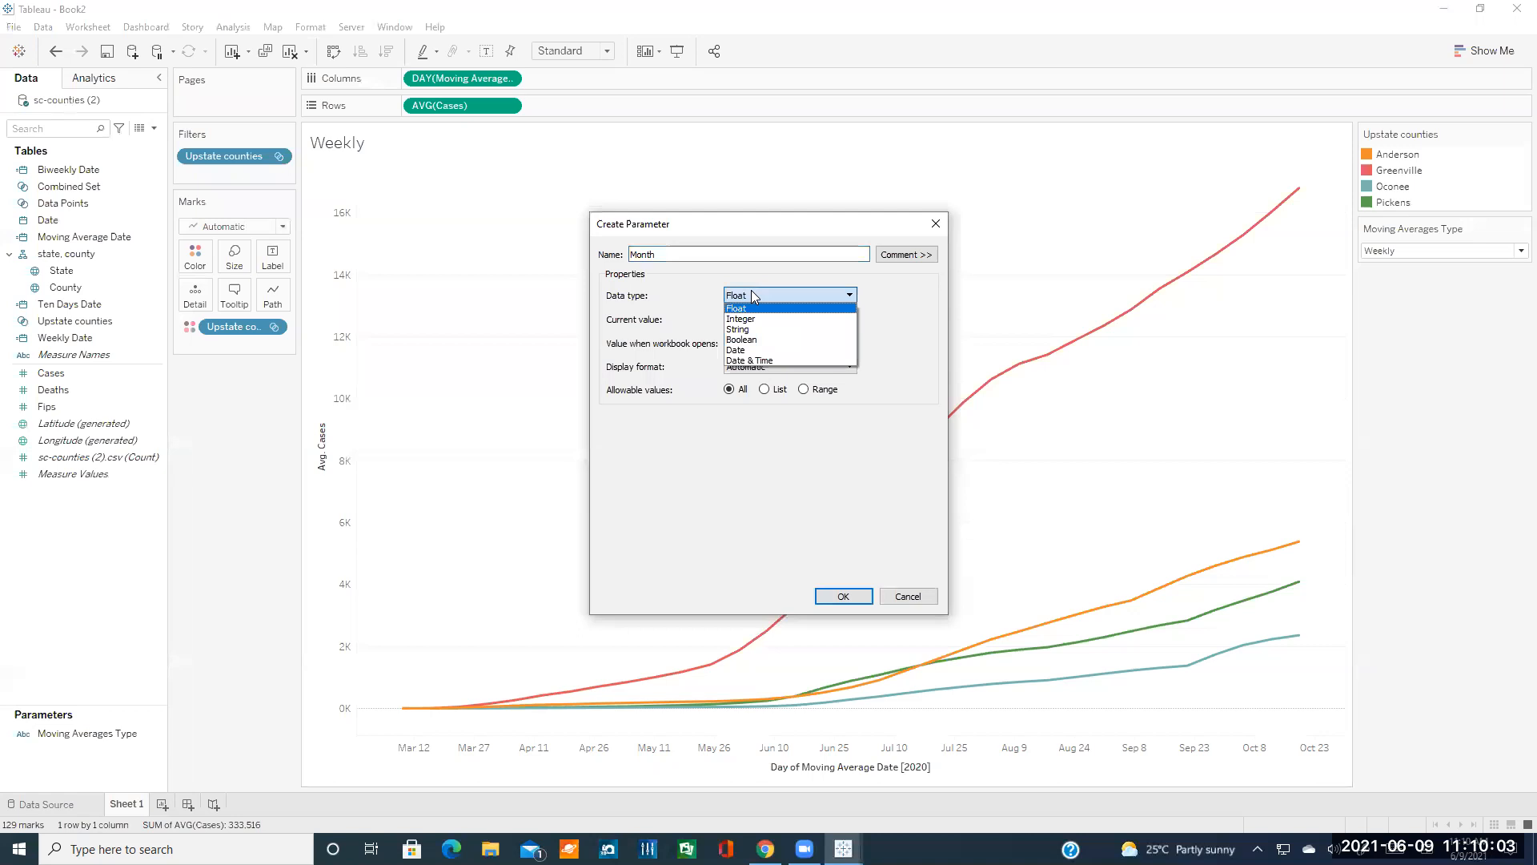
pyautogui.click(749, 351)
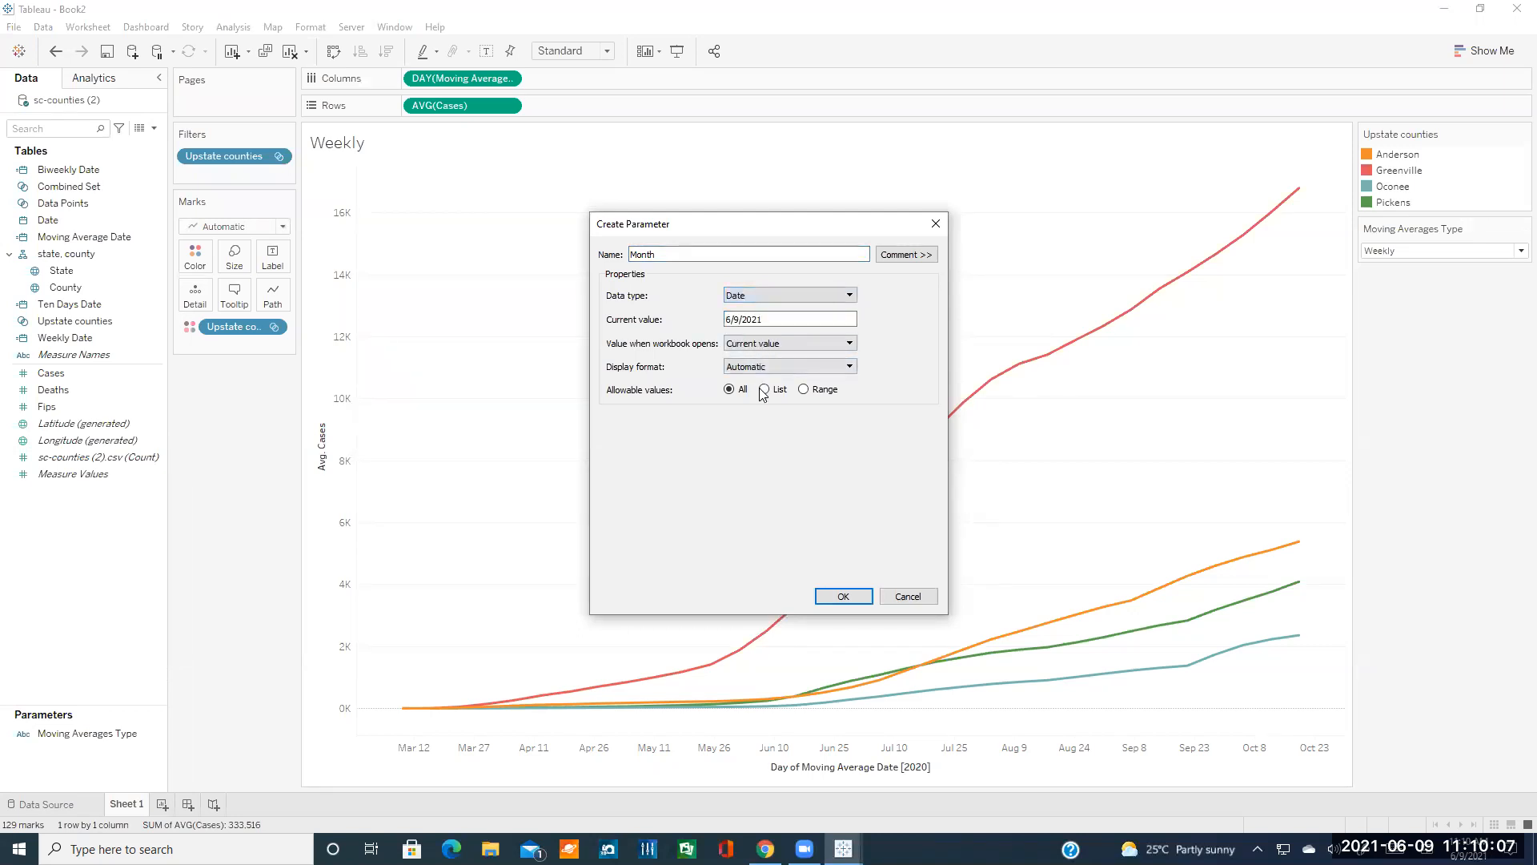
pyautogui.click(765, 390)
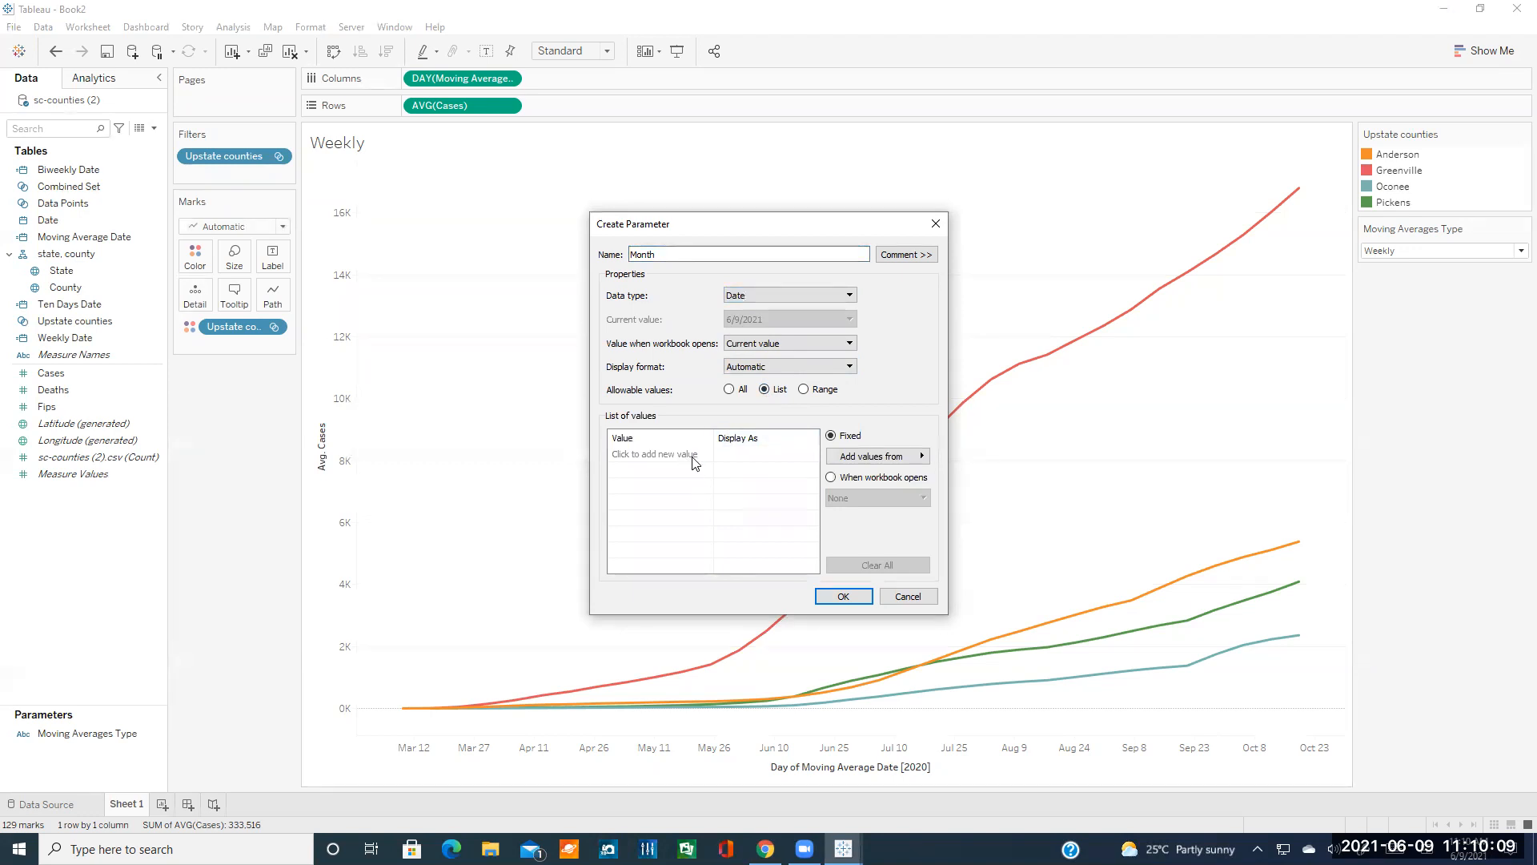
# - Check the Month Parameter's list of values on the tutorial page in Chrome, and return to Tableau
pyautogui.click(765, 849)
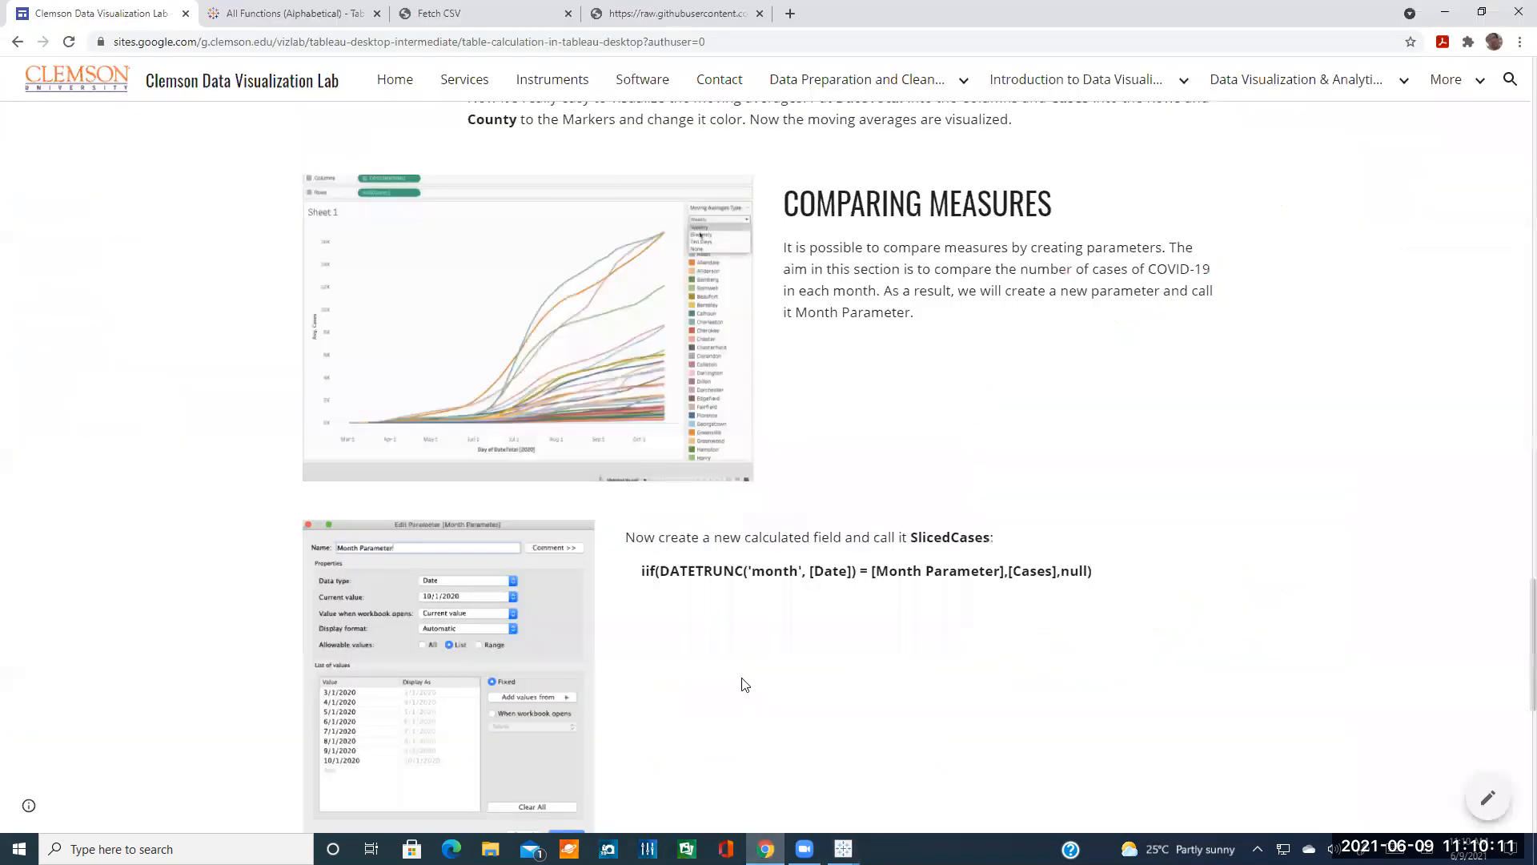
pyautogui.scroll(-1, 582, 683)
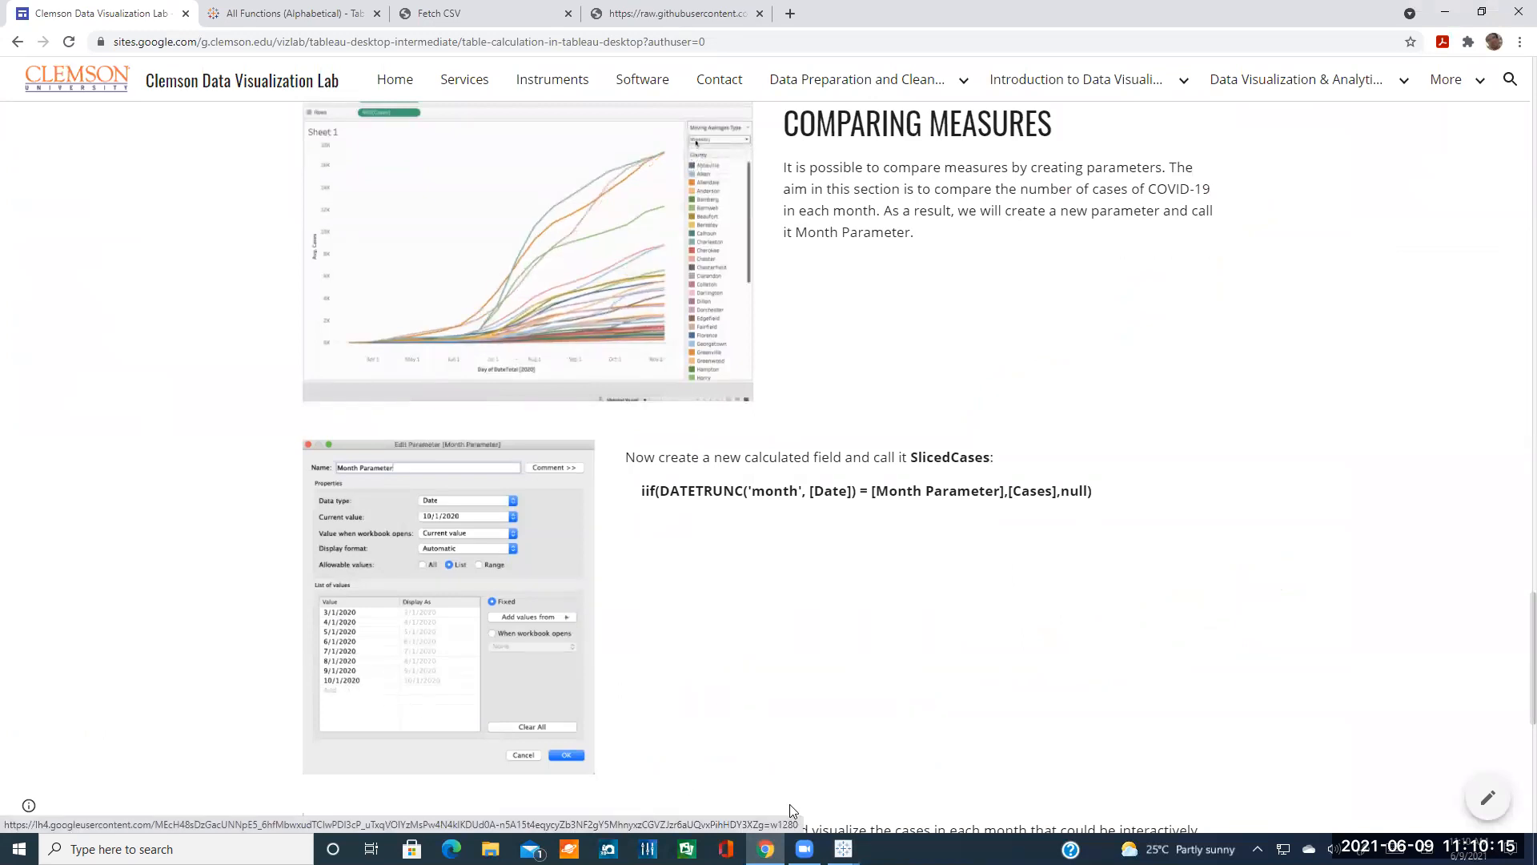
pyautogui.moveTo(843, 848)
pyautogui.click(932, 781)
# - Add the dates 3/1/2020, 4/1/2020, 5/1/2020, 6/1/2020 and 7/1/2020 to the Month parameter's list of values
pyautogui.click(674, 453)
pyautogui.write('3/1/2020')
pyautogui.press('Return')
pyautogui.click(664, 468)
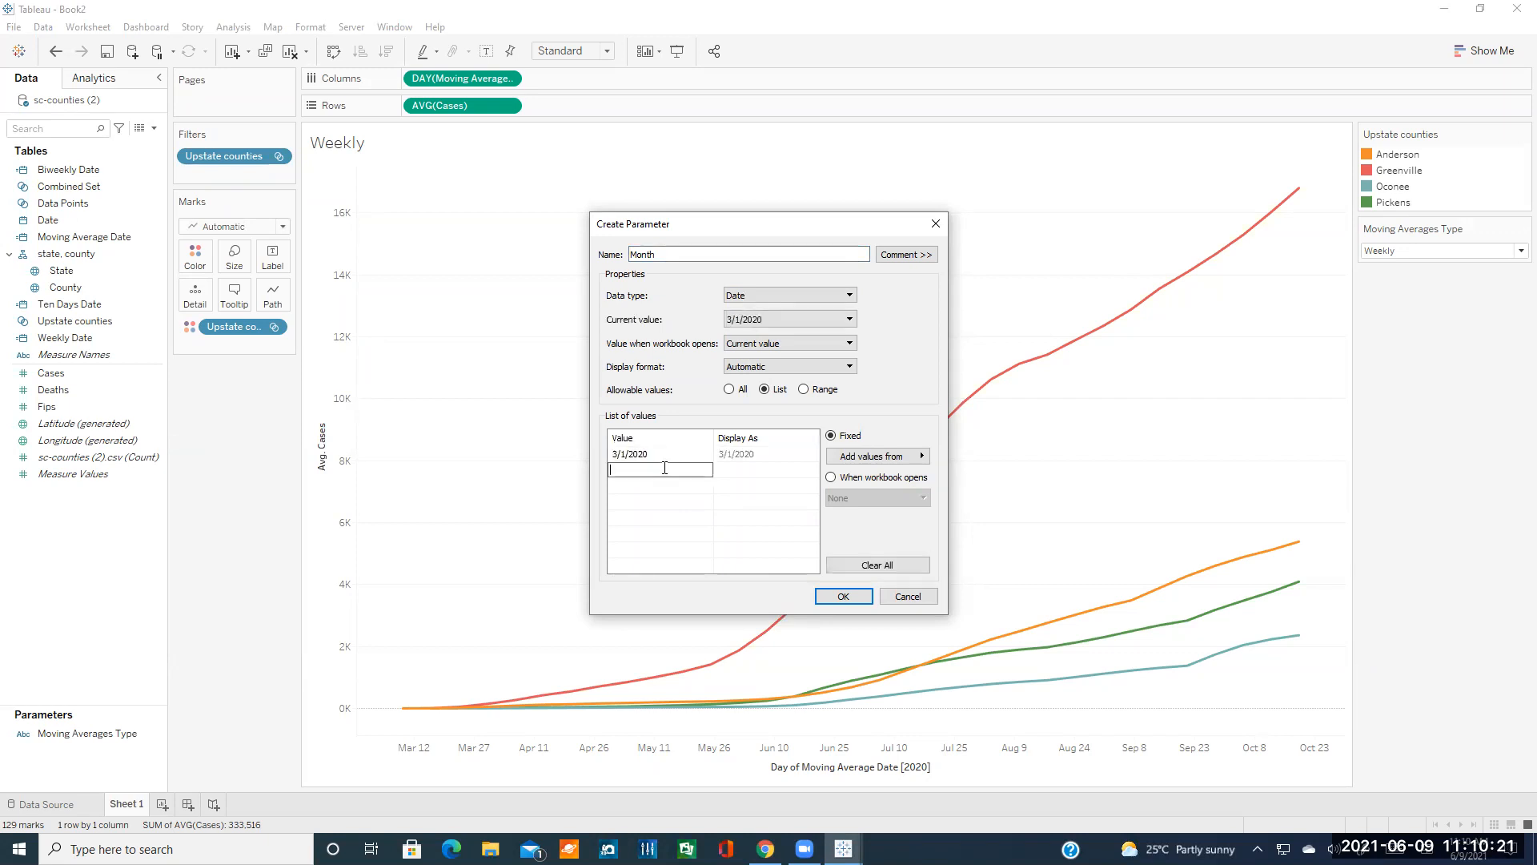
pyautogui.write('4/1/2020')
pyautogui.press('Return')
pyautogui.click(653, 483)
pyautogui.write('5/1/2020')
pyautogui.press('Tab')
pyautogui.click(650, 504)
pyautogui.write('6/1/2020')
pyautogui.press('Tab')
pyautogui.click(646, 517)
pyautogui.write('7/1/2020')
pyautogui.press('Tab')
# - Add 8/1/2020, 9/1/2020 and 10/1/2020 to the list of values and save the Month parameter
pyautogui.click(639, 533)
pyautogui.write('8/1/2020')
pyautogui.press('Tab')
pyautogui.click(631, 549)
pyautogui.write('9/1/2020')
pyautogui.press('Tab')
pyautogui.click(631, 548)
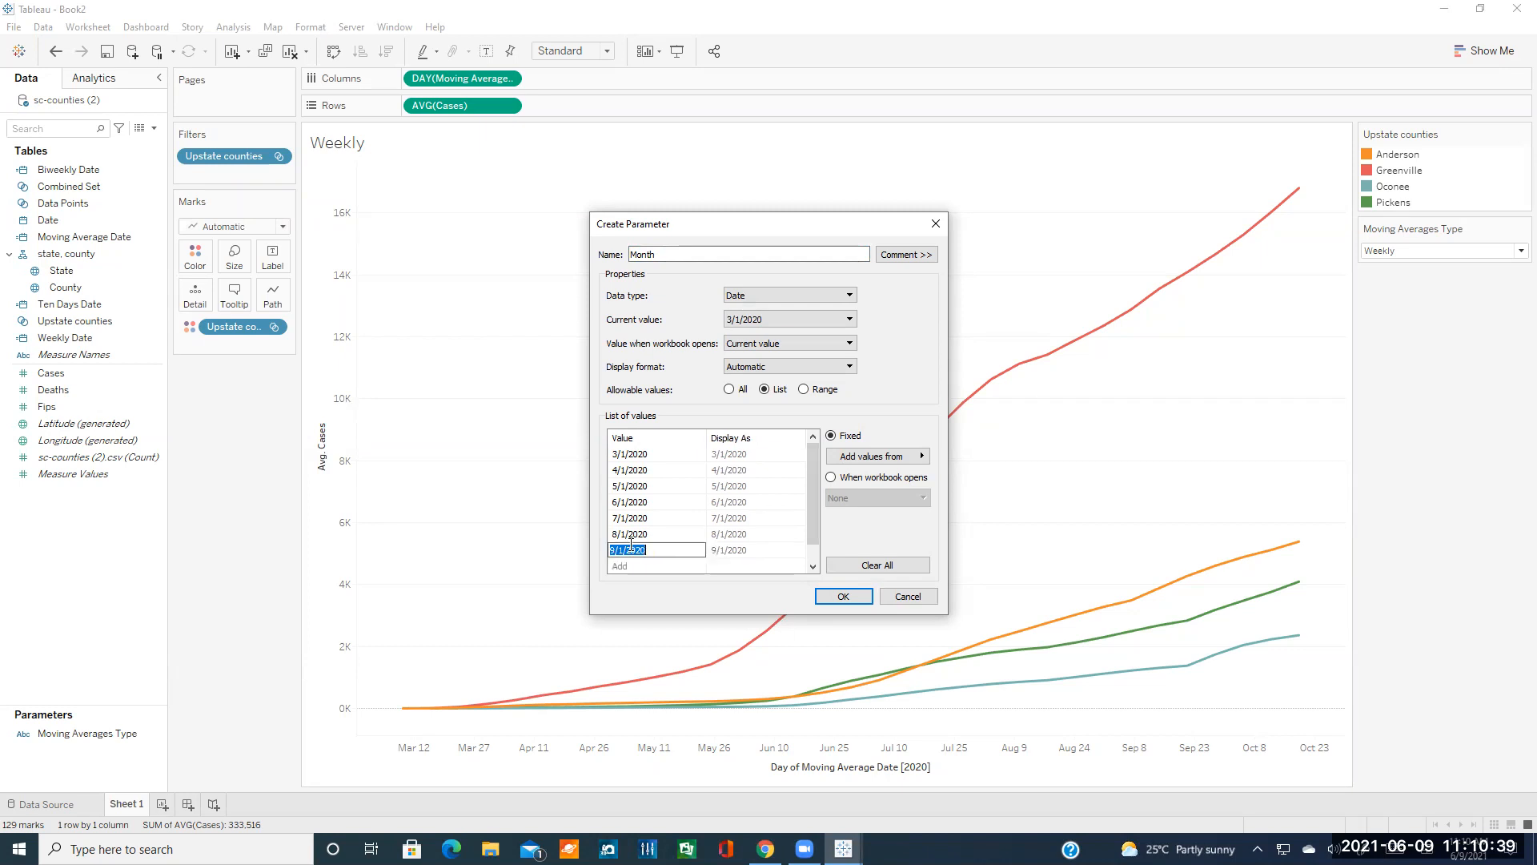
pyautogui.click(640, 566)
pyautogui.write('10/1/2020')
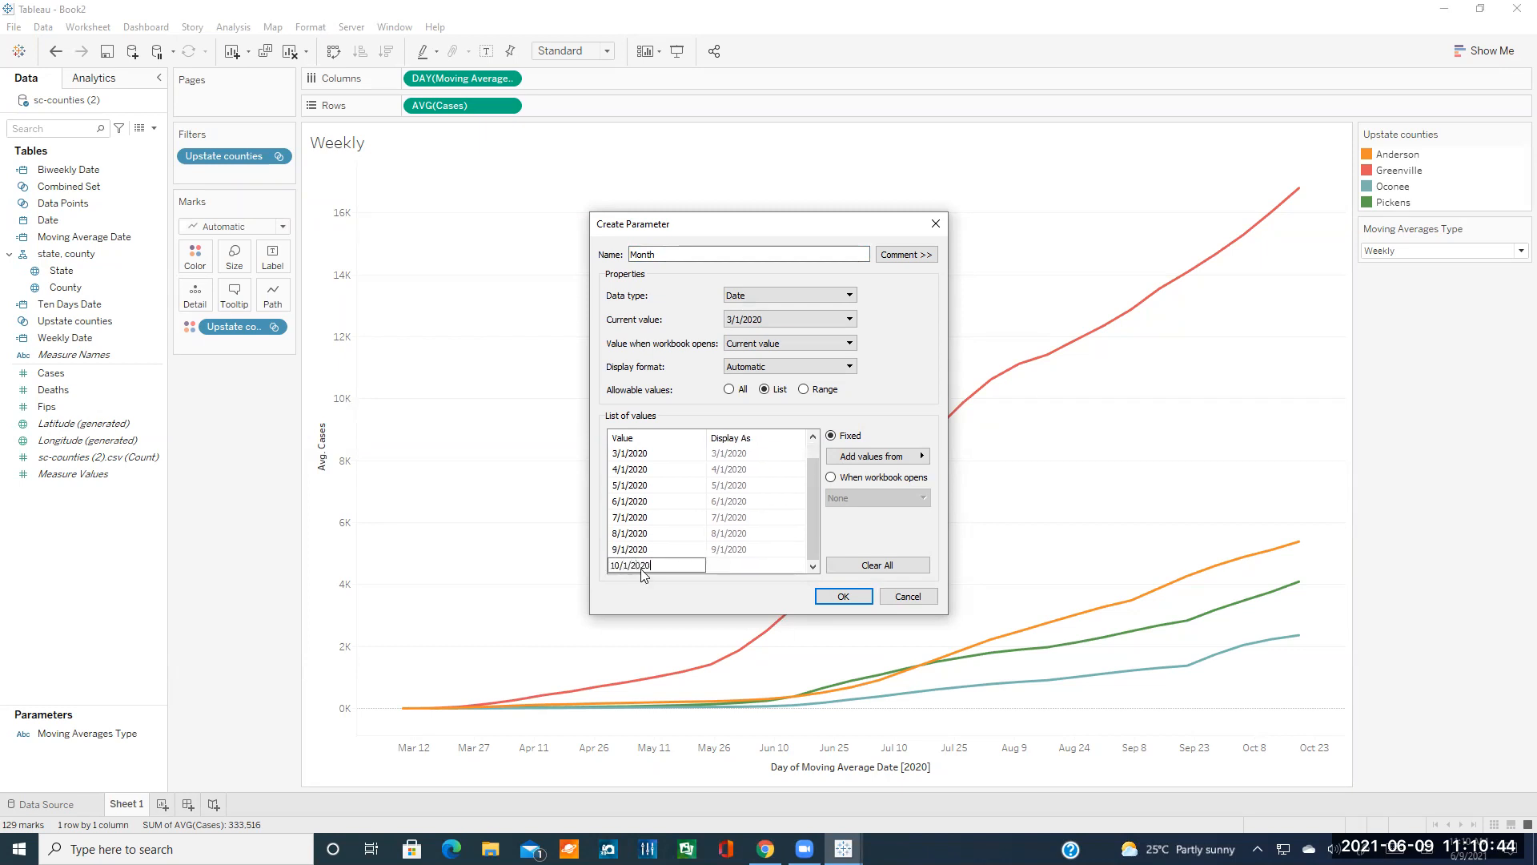
pyautogui.press('Tab')
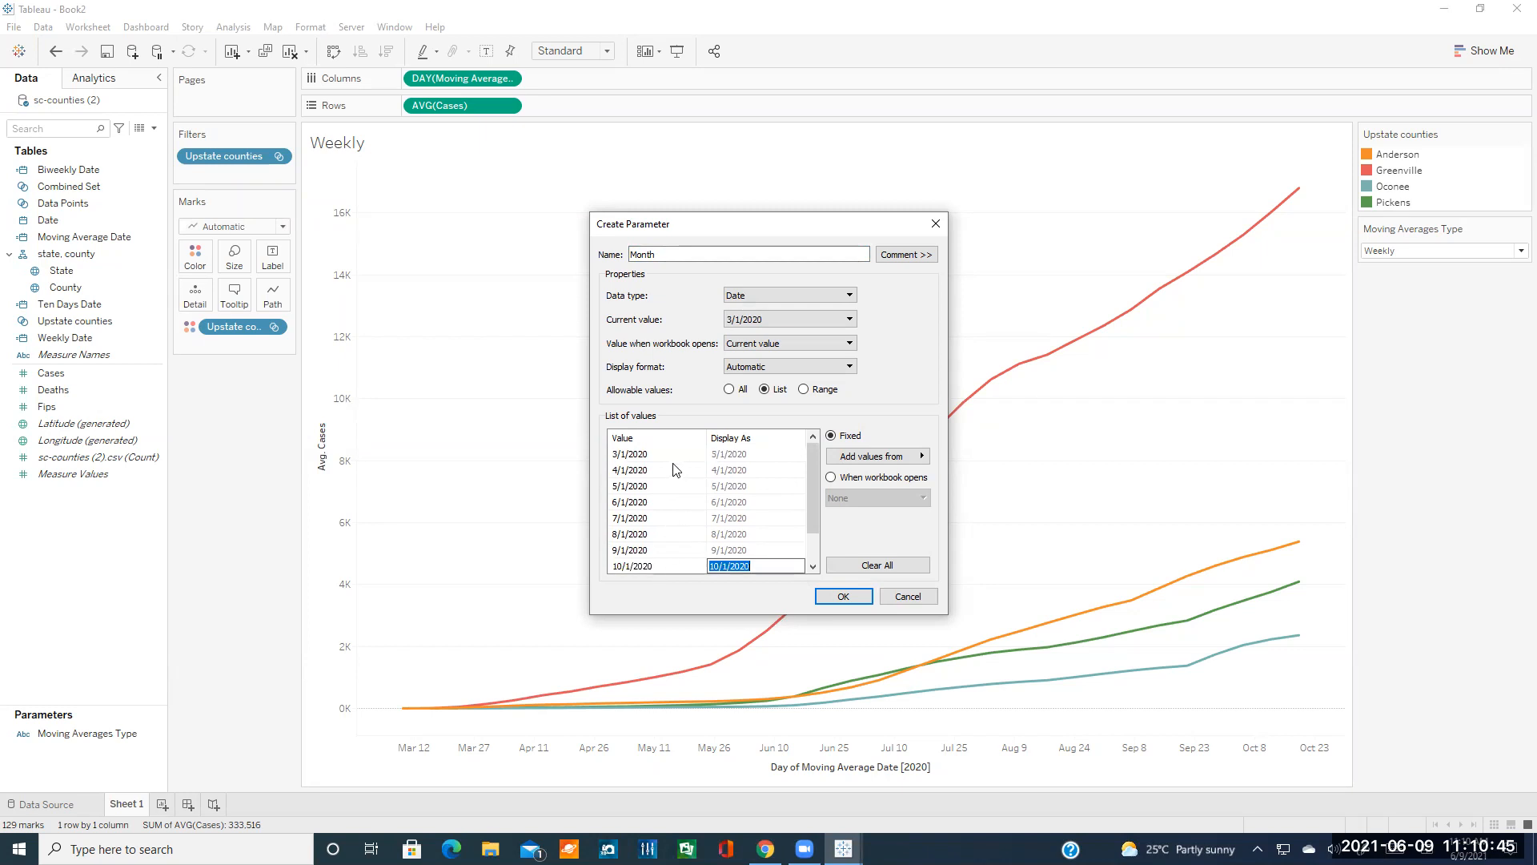
pyautogui.click(650, 454)
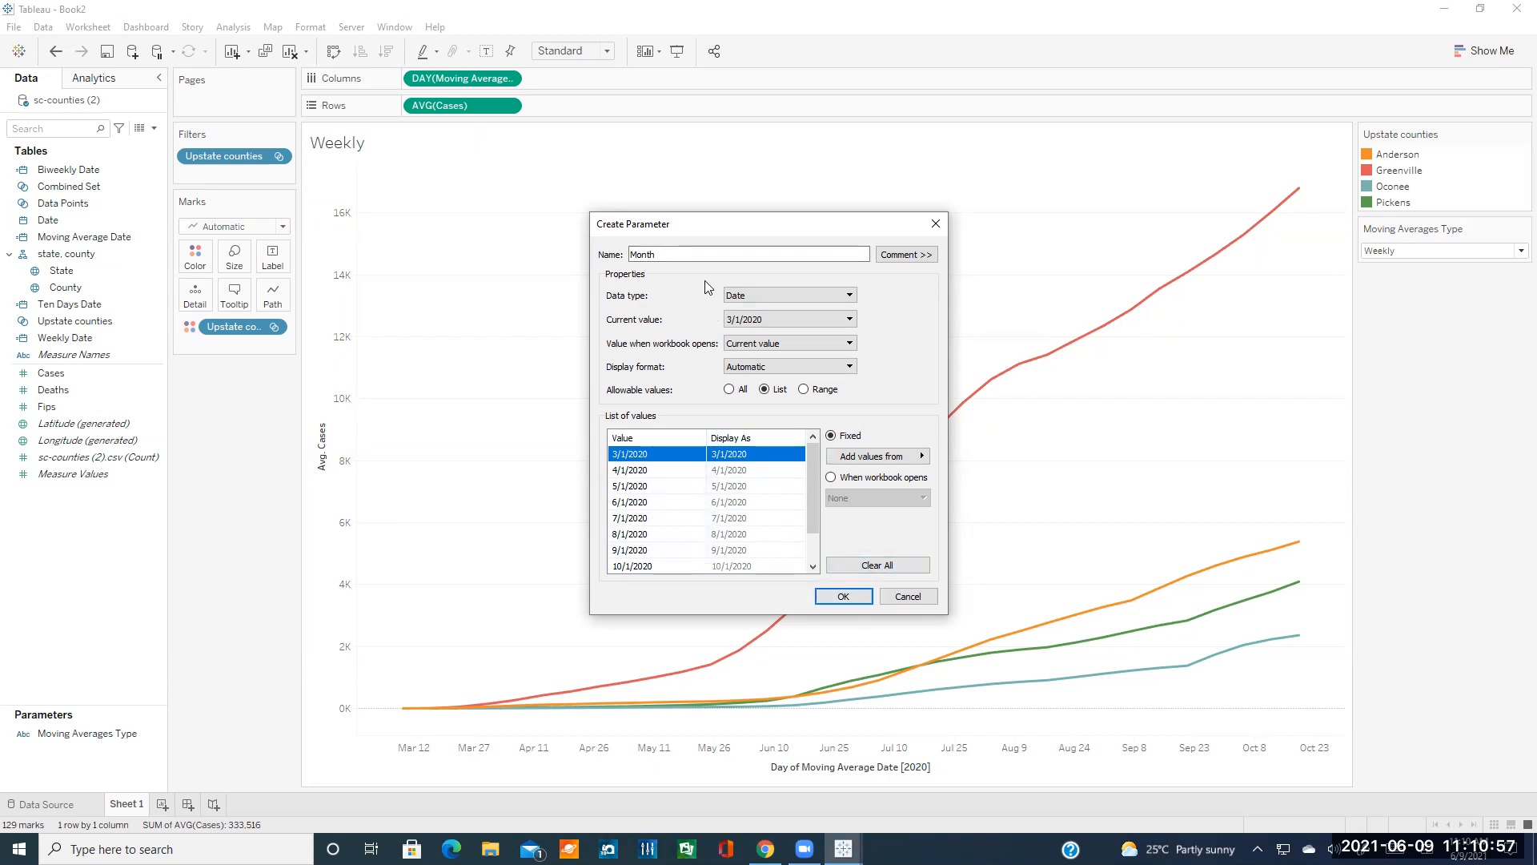
pyautogui.click(854, 599)
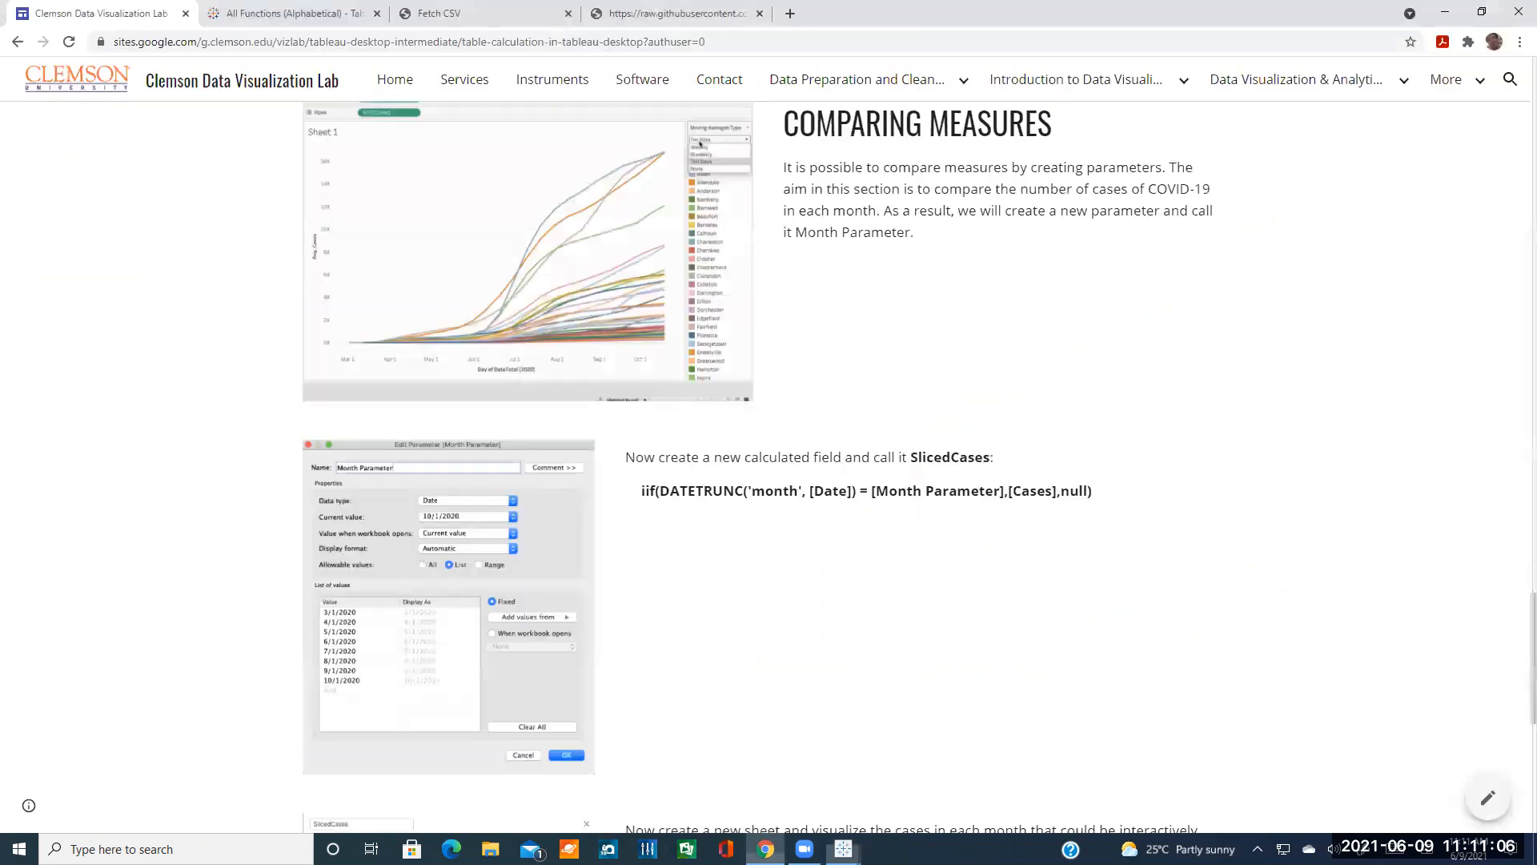
# - Copy the SlicedCases formula from the tutorial page in Chrome and return to Tableau
pyautogui.click(765, 848)
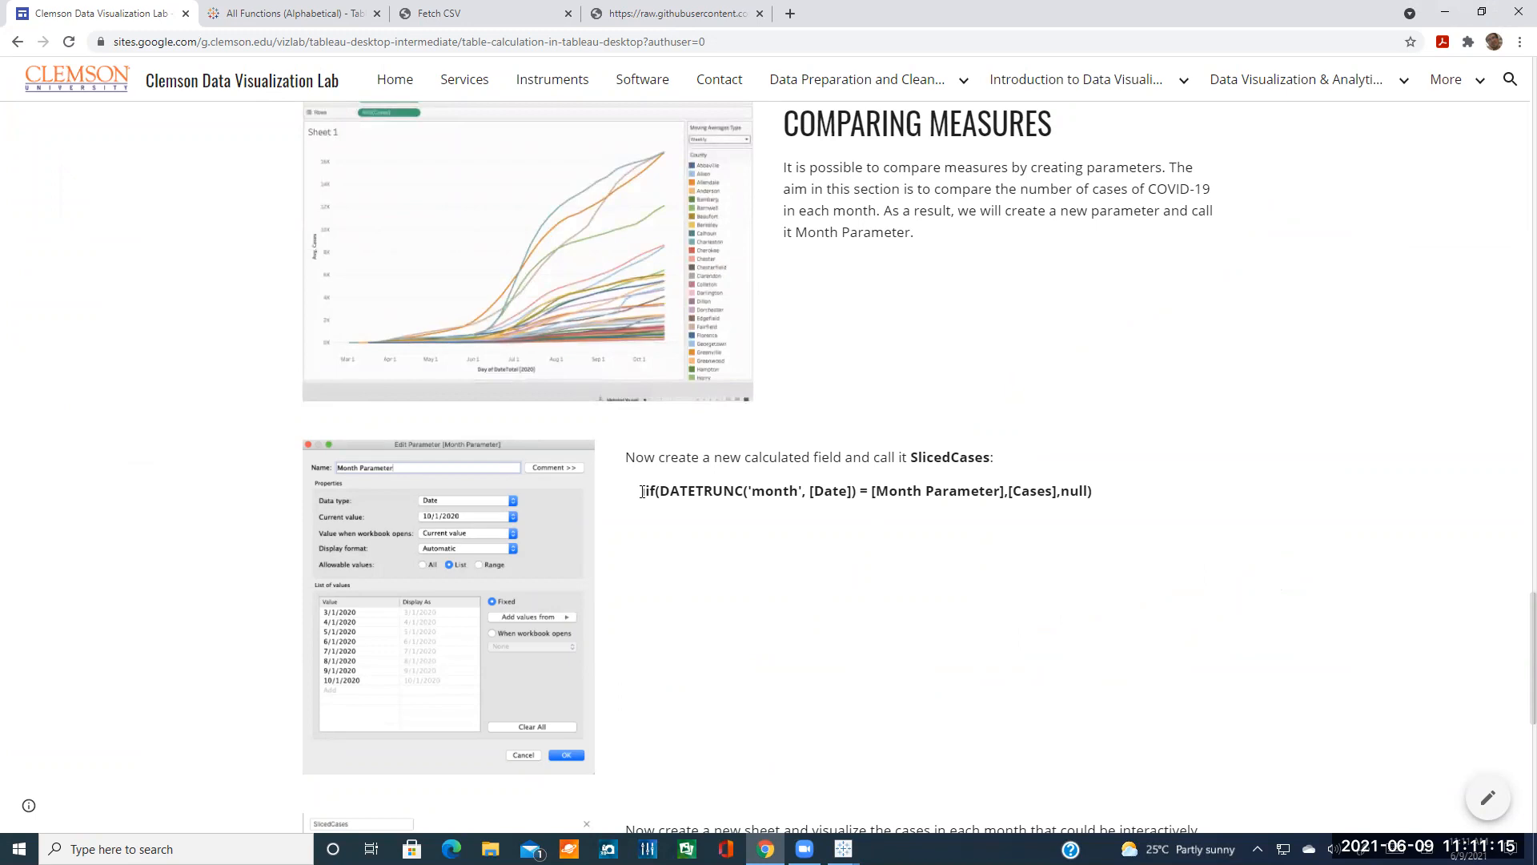
pyautogui.moveTo(642, 492); pyautogui.dragTo(1100, 493)
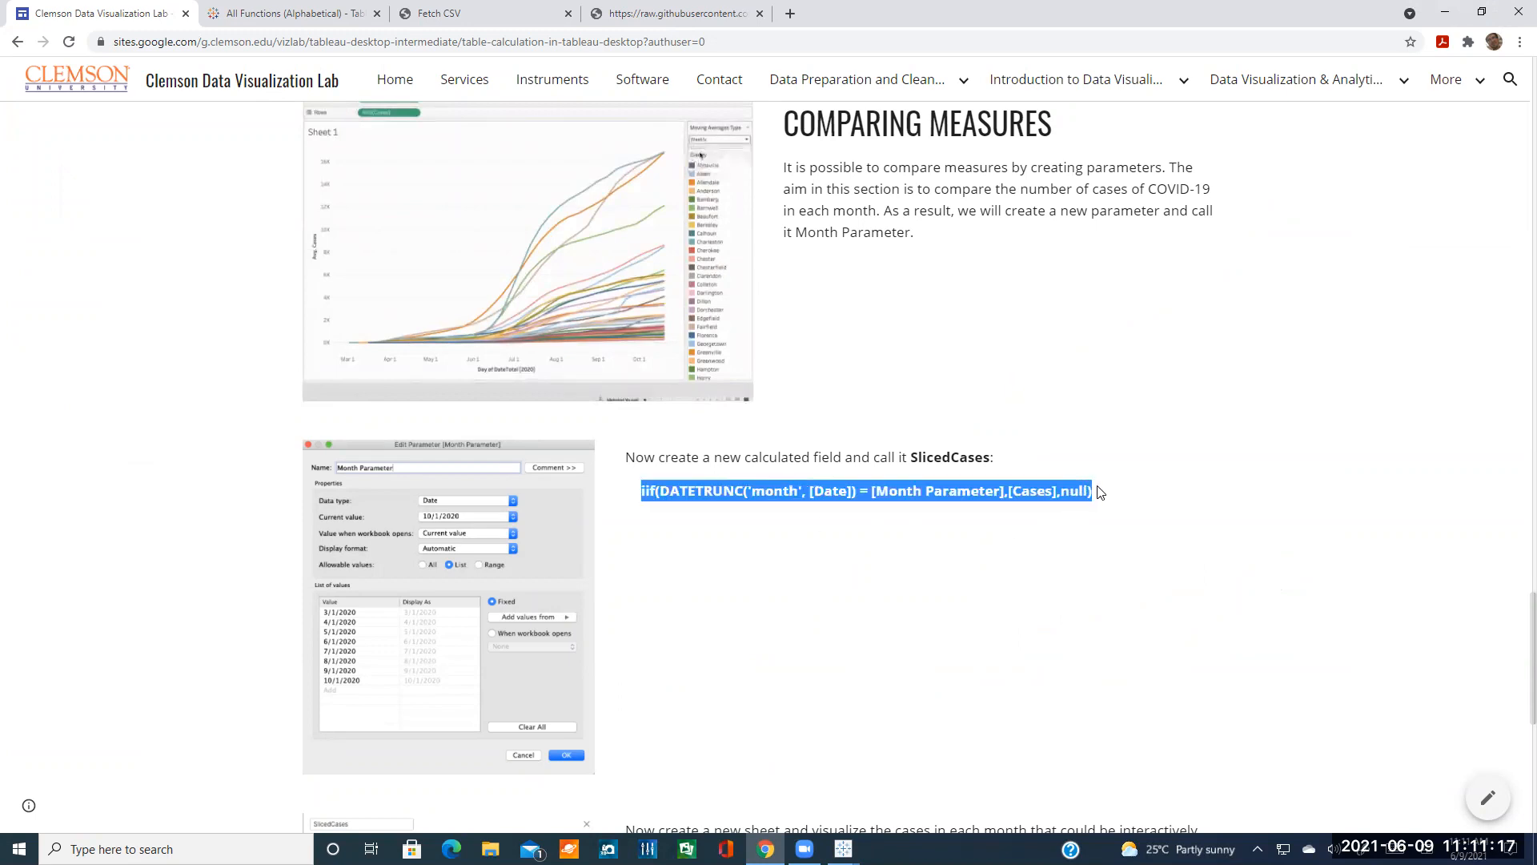
pyautogui.click(947, 634)
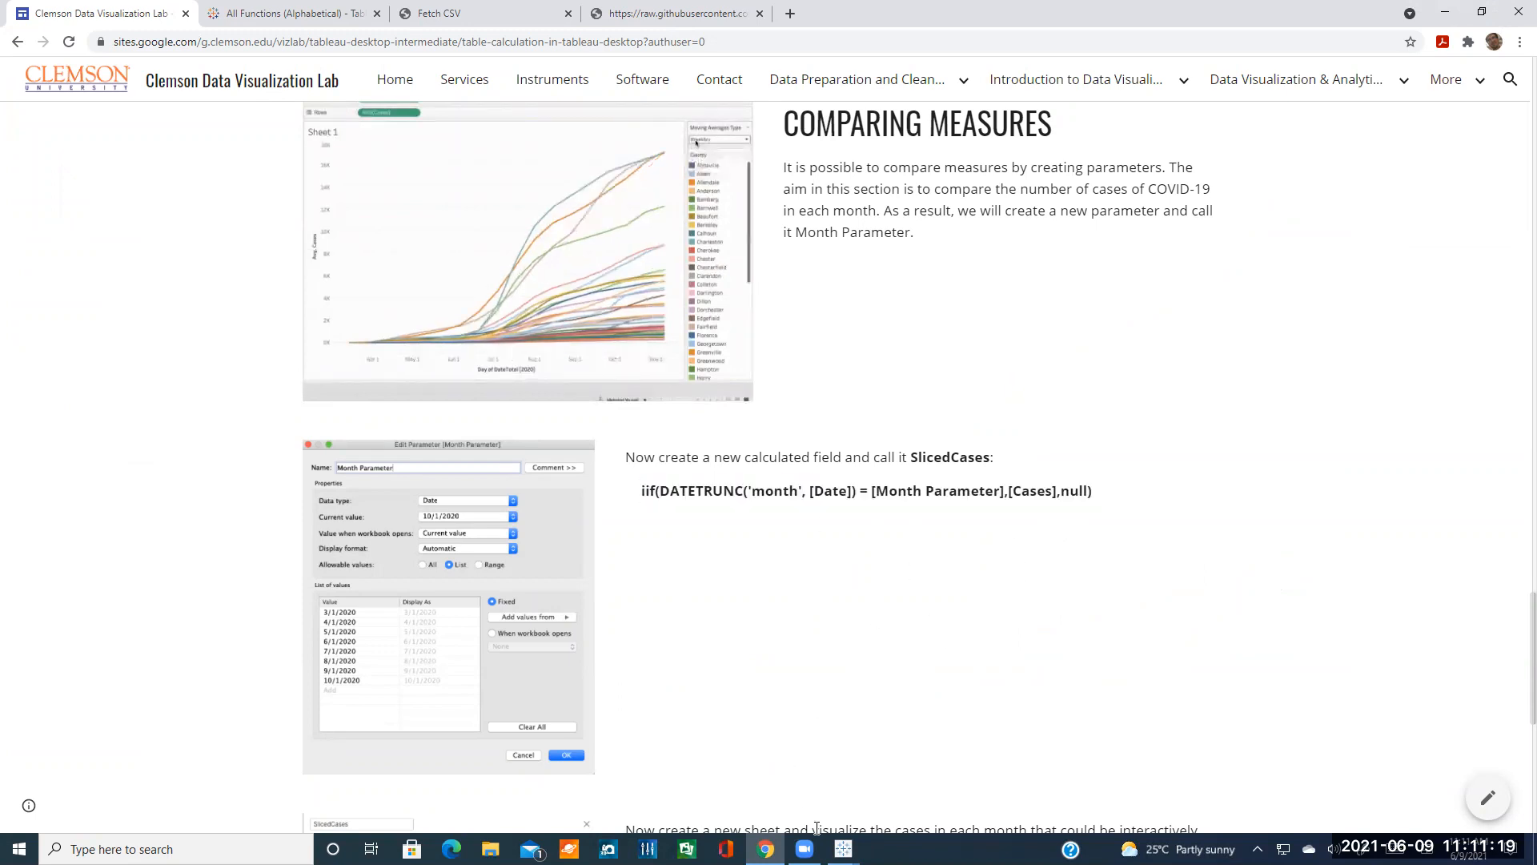
pyautogui.moveTo(843, 848)
pyautogui.click(957, 772)
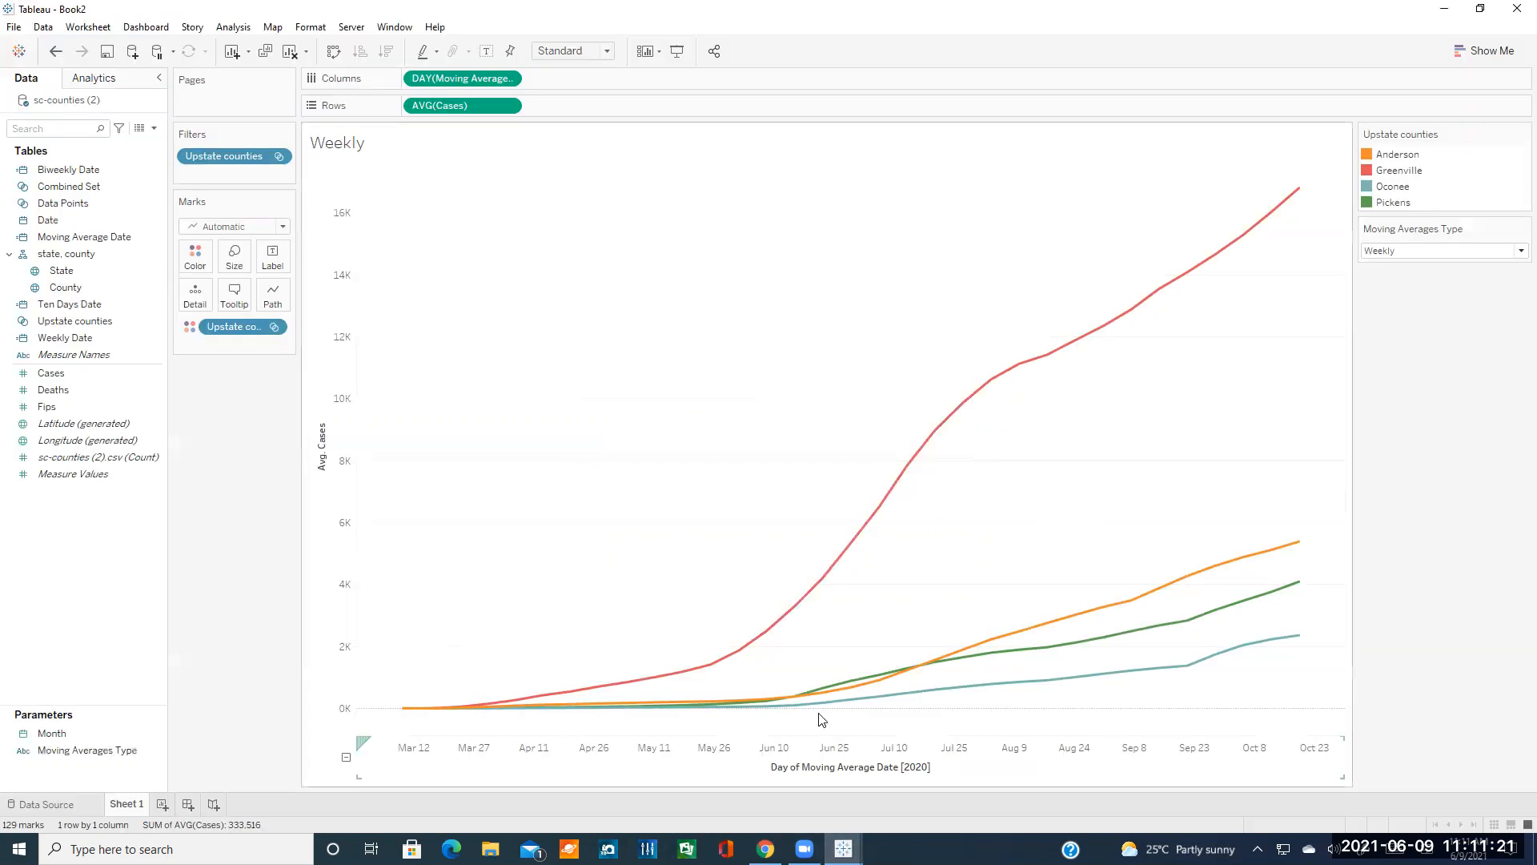
# - Create a calculated field named Sliced Cases with the formula iif(DATETRUNC('month', [Date]) = [Month Parameter],[Cases],null)
pyautogui.rightClick(58, 525)
pyautogui.click(116, 538)
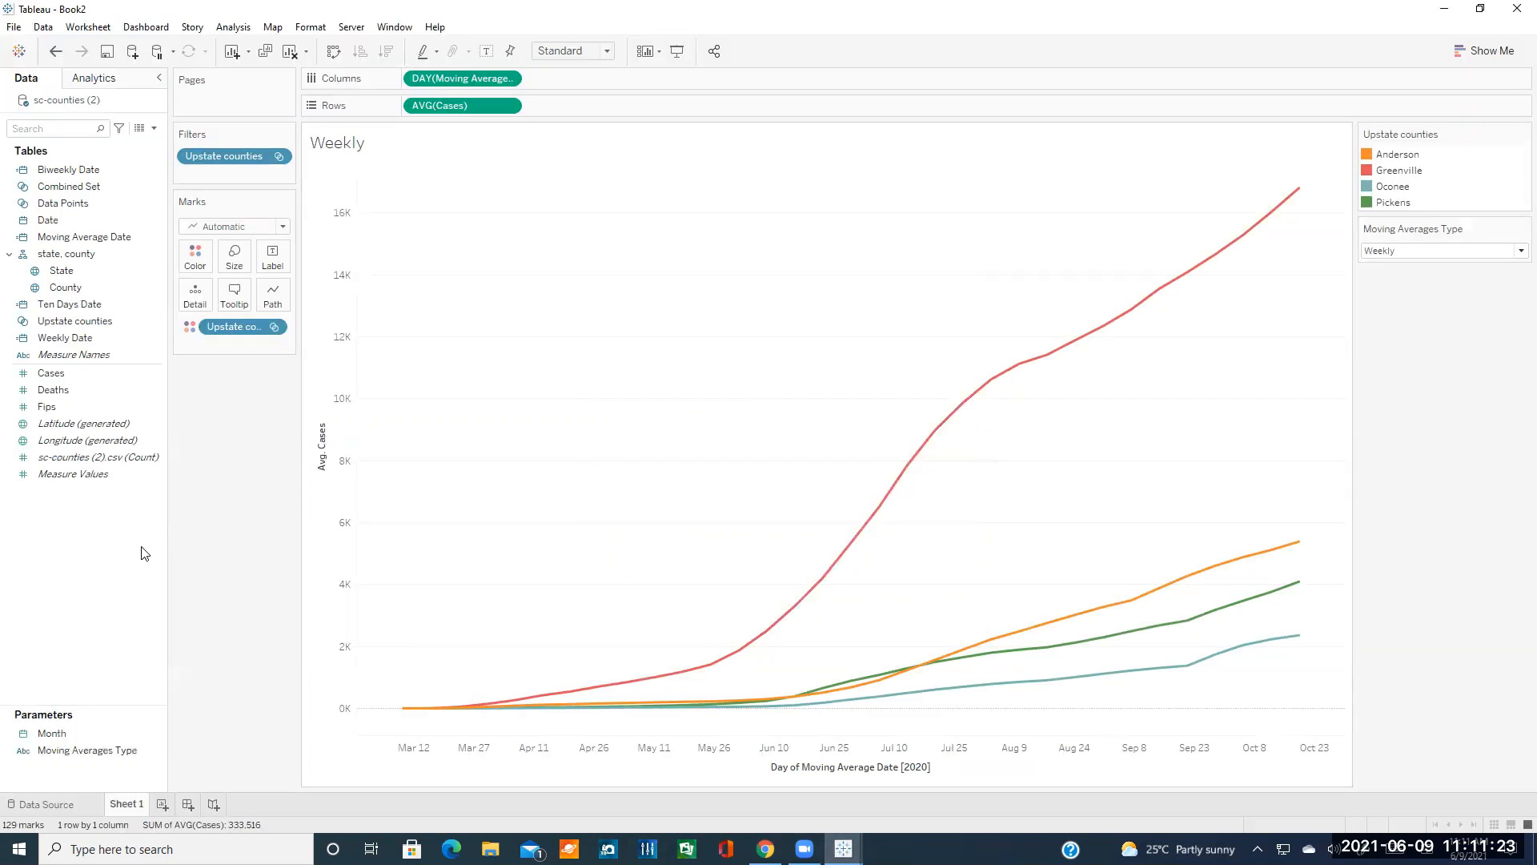
pyautogui.write('Slic')
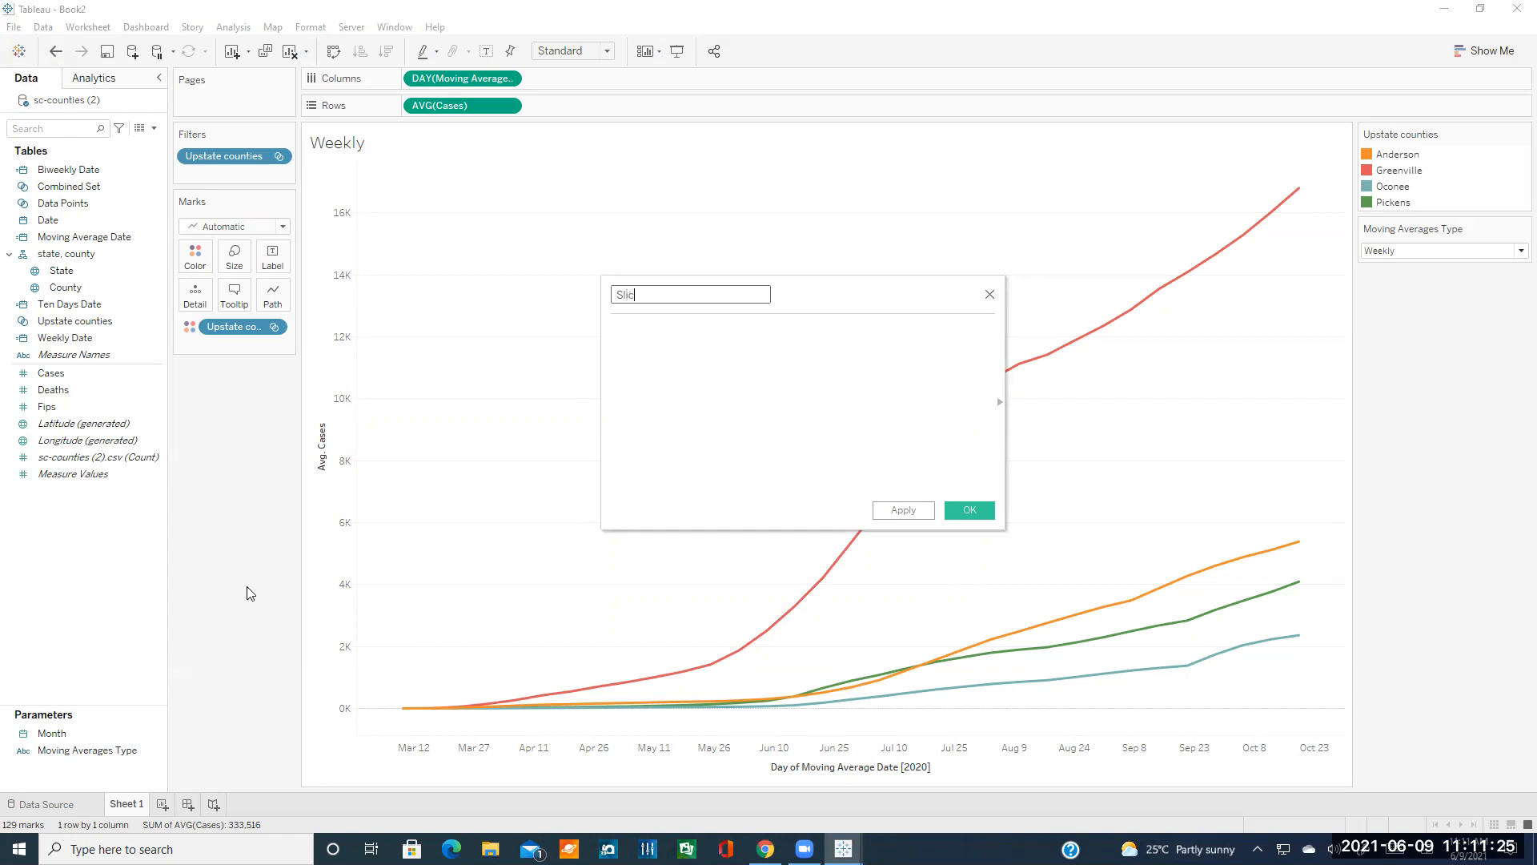
pyautogui.write('ed Cases')
pyautogui.press('Tab')
pyautogui.write("IIF(DATETRUNC('month', [Date]) = [Month Parameter],[Cases],null)")
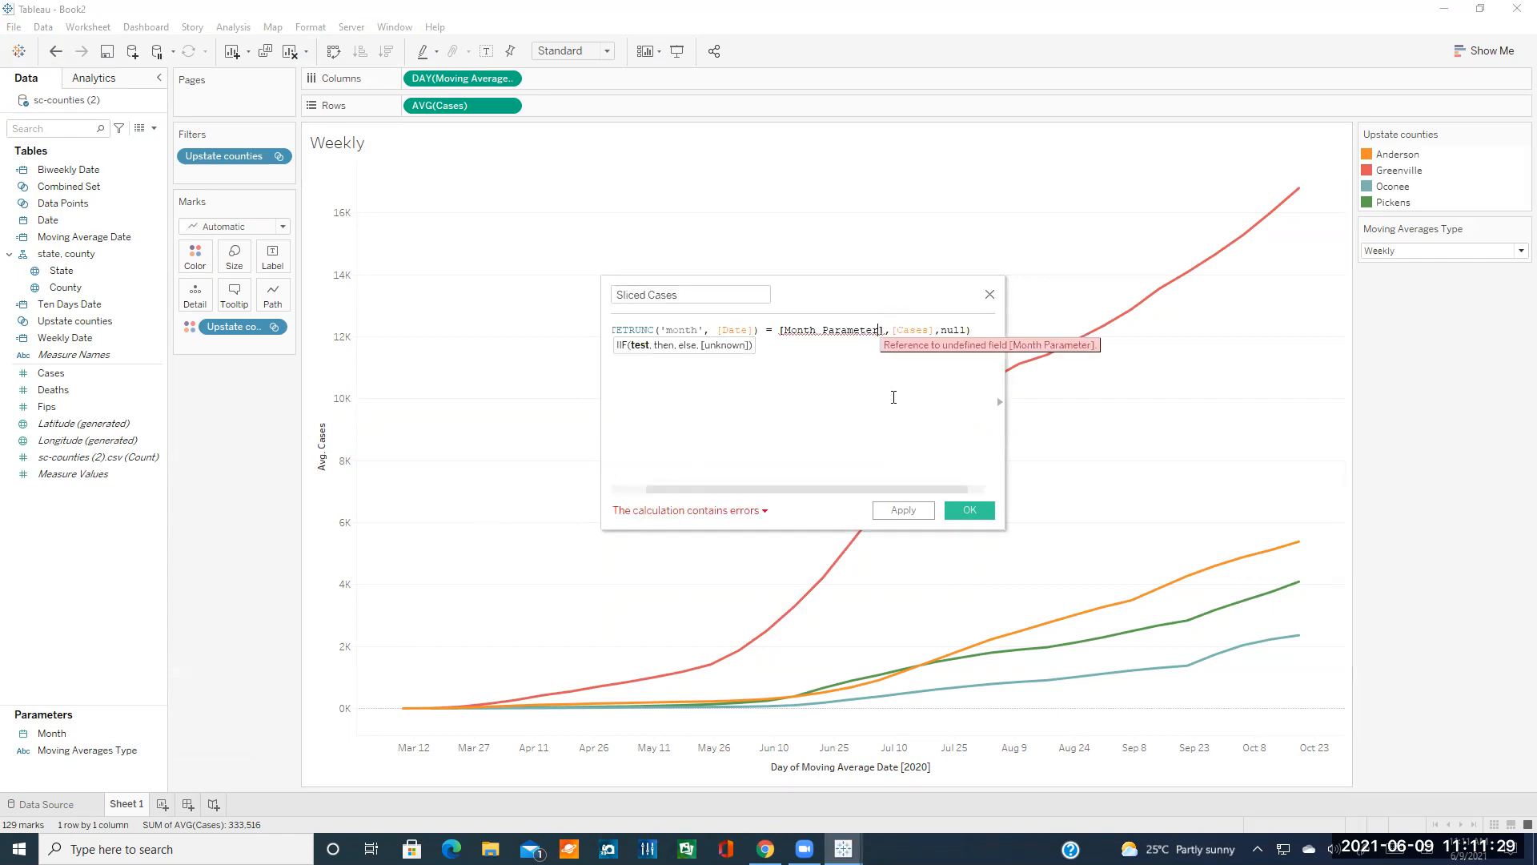
# - Change the [Month Parameter] reference in the Sliced Cases formula to [Month]
pyautogui.press('BackSpace')
pyautogui.press('BackSpace')
pyautogui.press('BackSpace')
pyautogui.press('BackSpace')
pyautogui.press('BackSpace')
pyautogui.press('BackSpace')
pyautogui.press('BackSpace')
pyautogui.press('BackSpace')
pyautogui.press('BackSpace')
pyautogui.press('BackSpace')
pyautogui.press('BackSpace')
pyautogui.write('h')
# - Review the DATETRUNC, [Month], [Cases] and null parts of the formula and save the Sliced Cases field
pyautogui.click(696, 331)
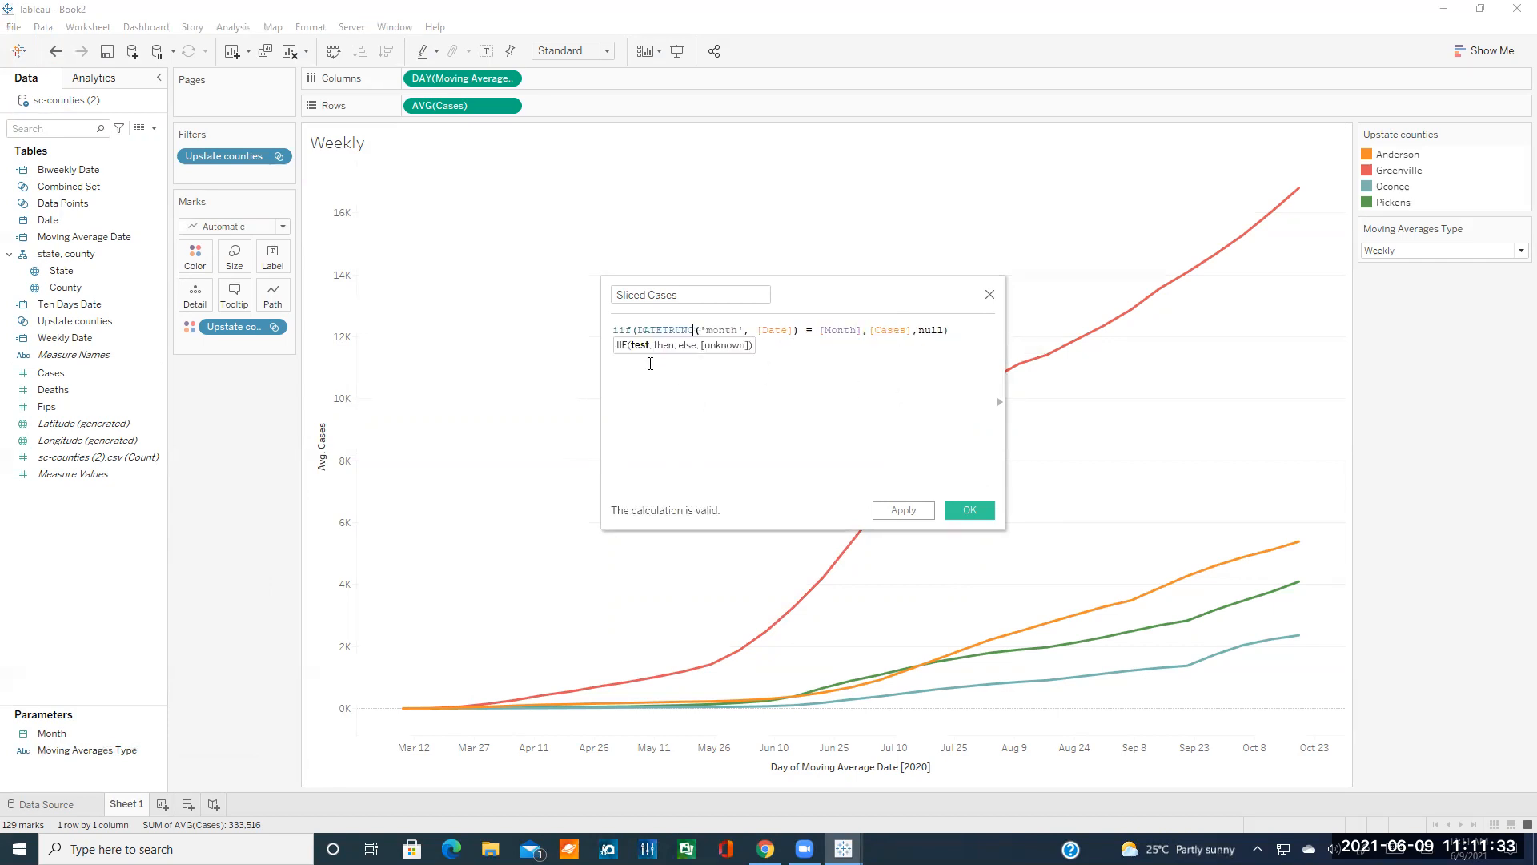
pyautogui.click(628, 330)
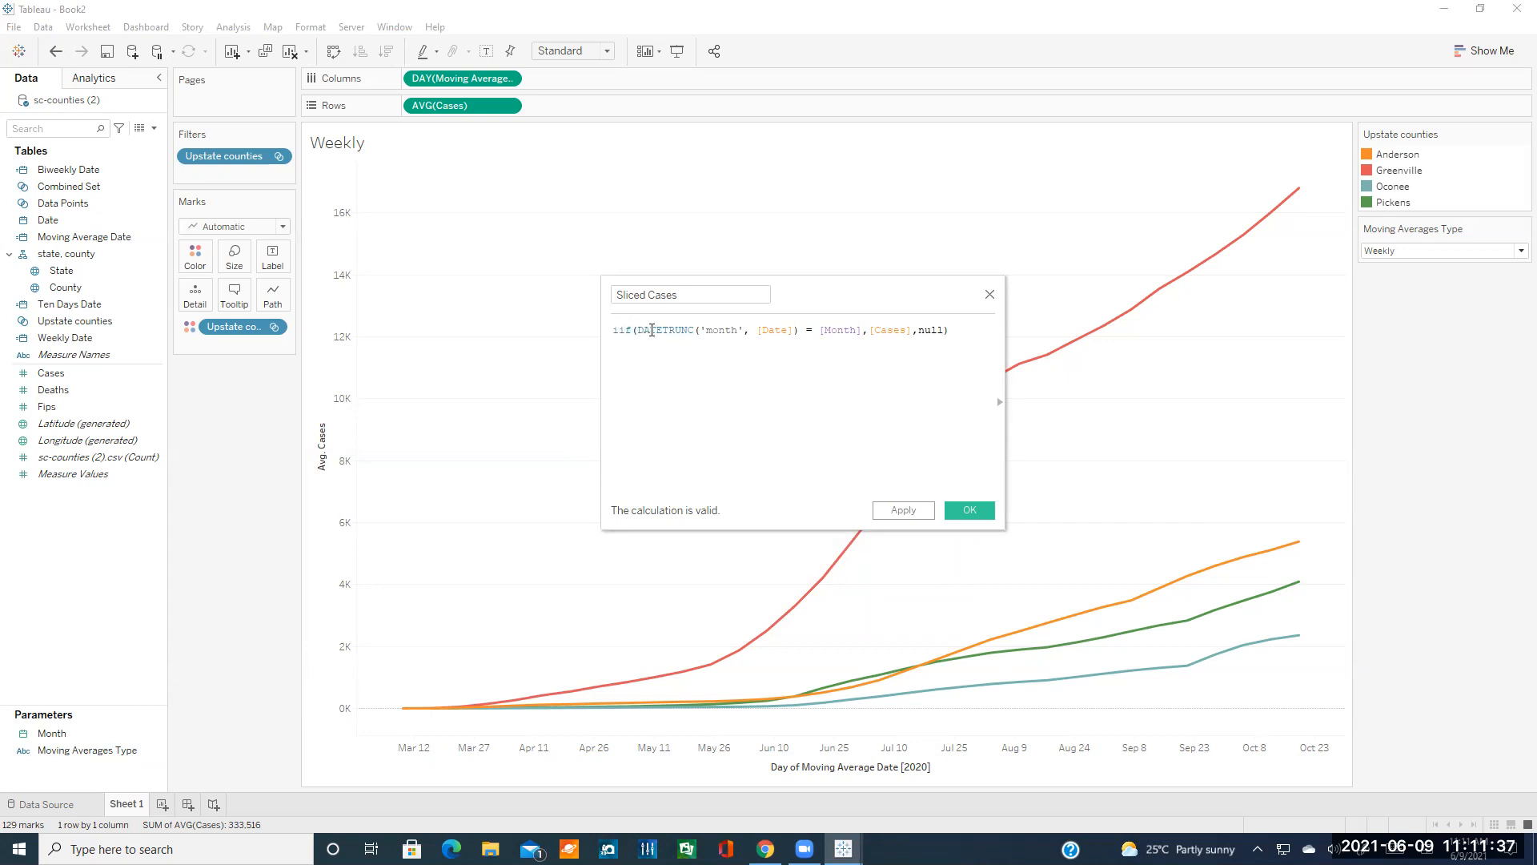
pyautogui.moveTo(640, 330); pyautogui.dragTo(795, 334)
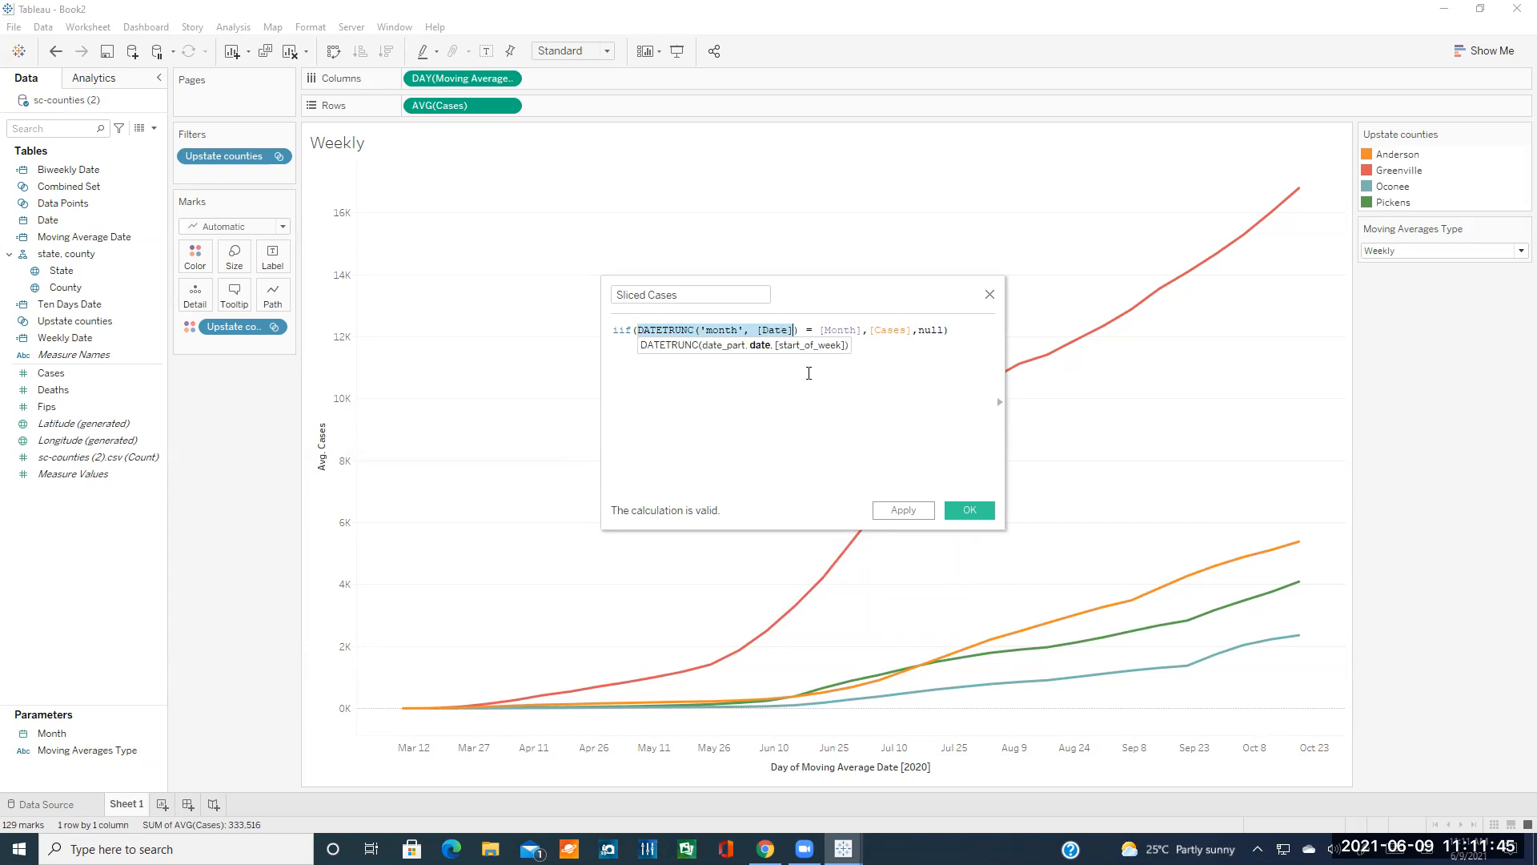
pyautogui.click(784, 337)
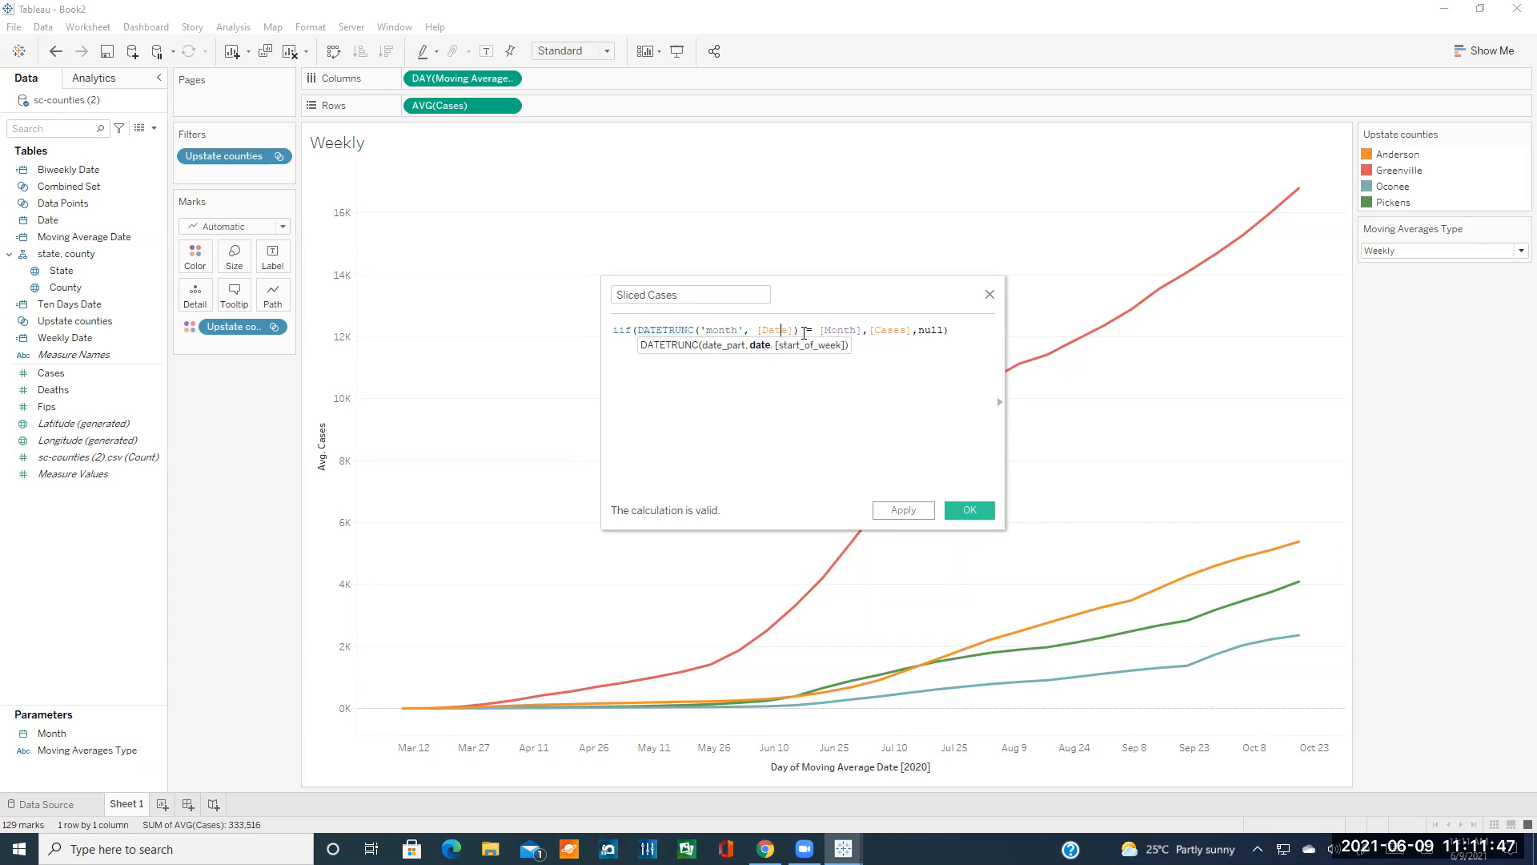
pyautogui.moveTo(821, 330); pyautogui.dragTo(862, 333)
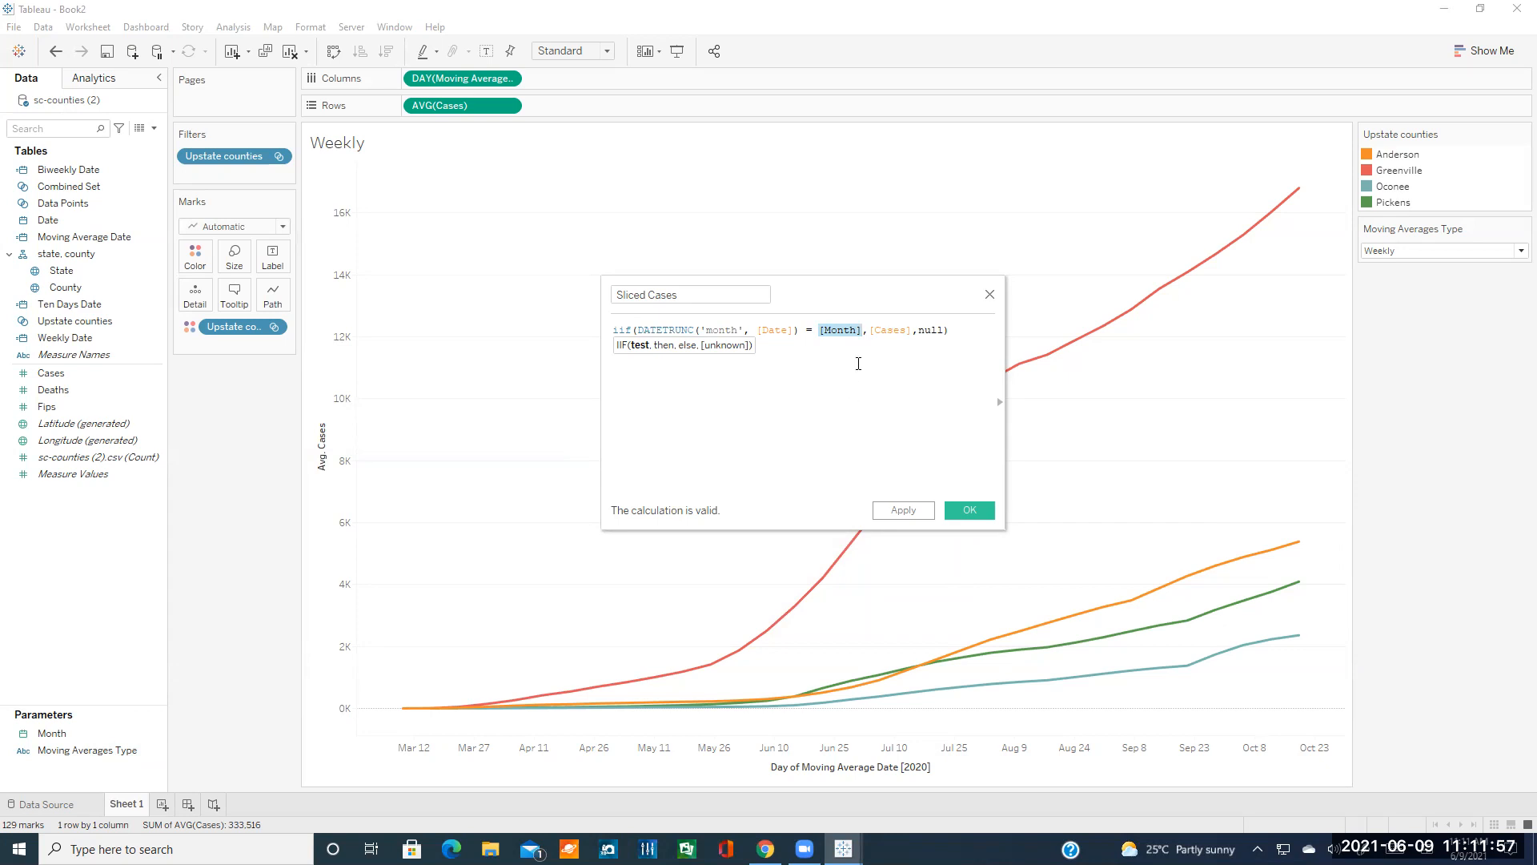
pyautogui.click(892, 332)
pyautogui.doubleClick(926, 331)
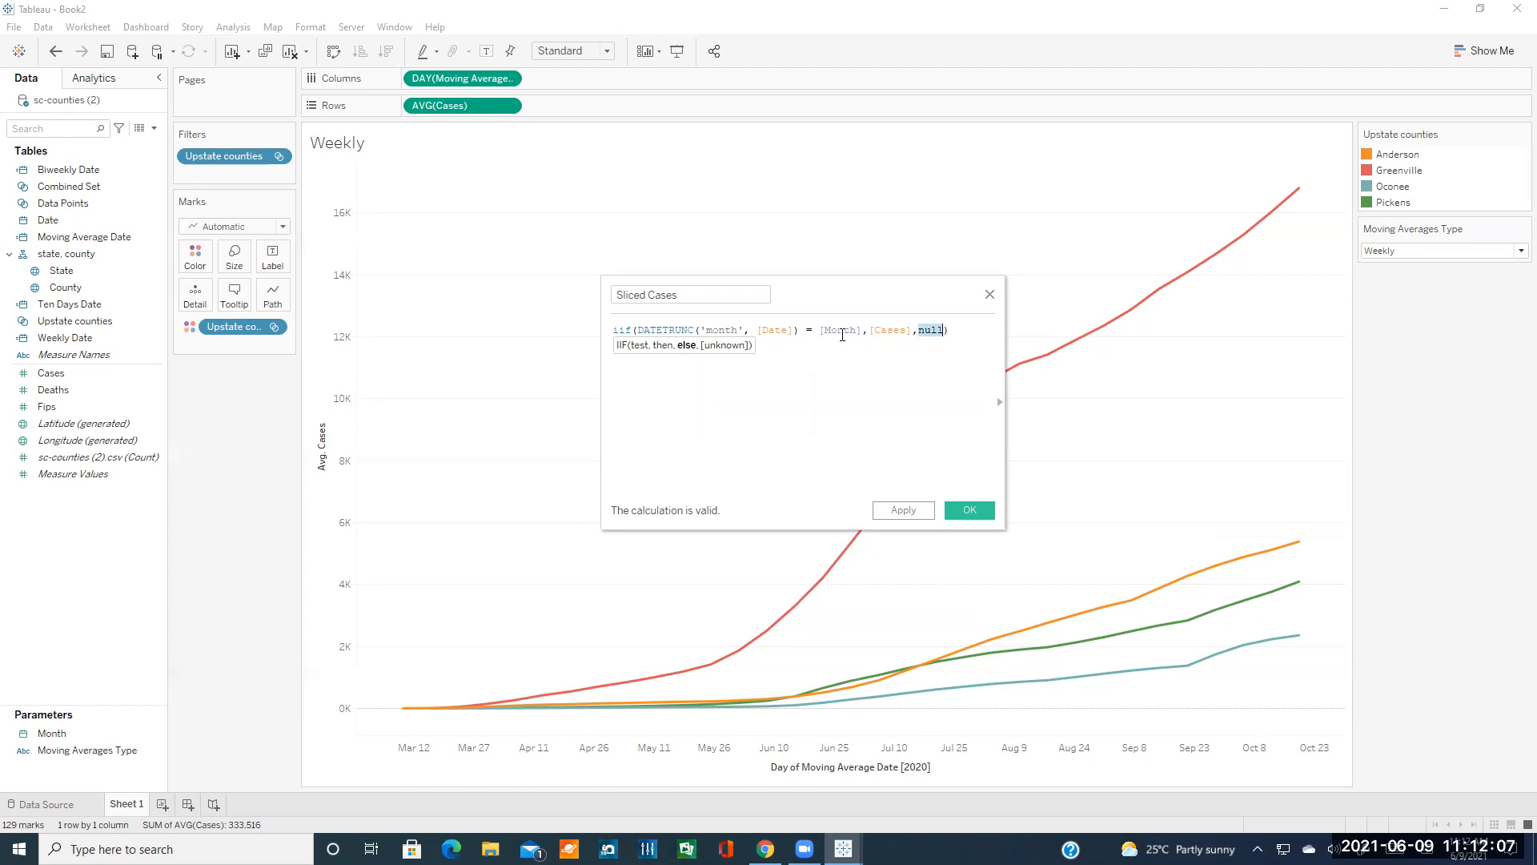
pyautogui.click(781, 329)
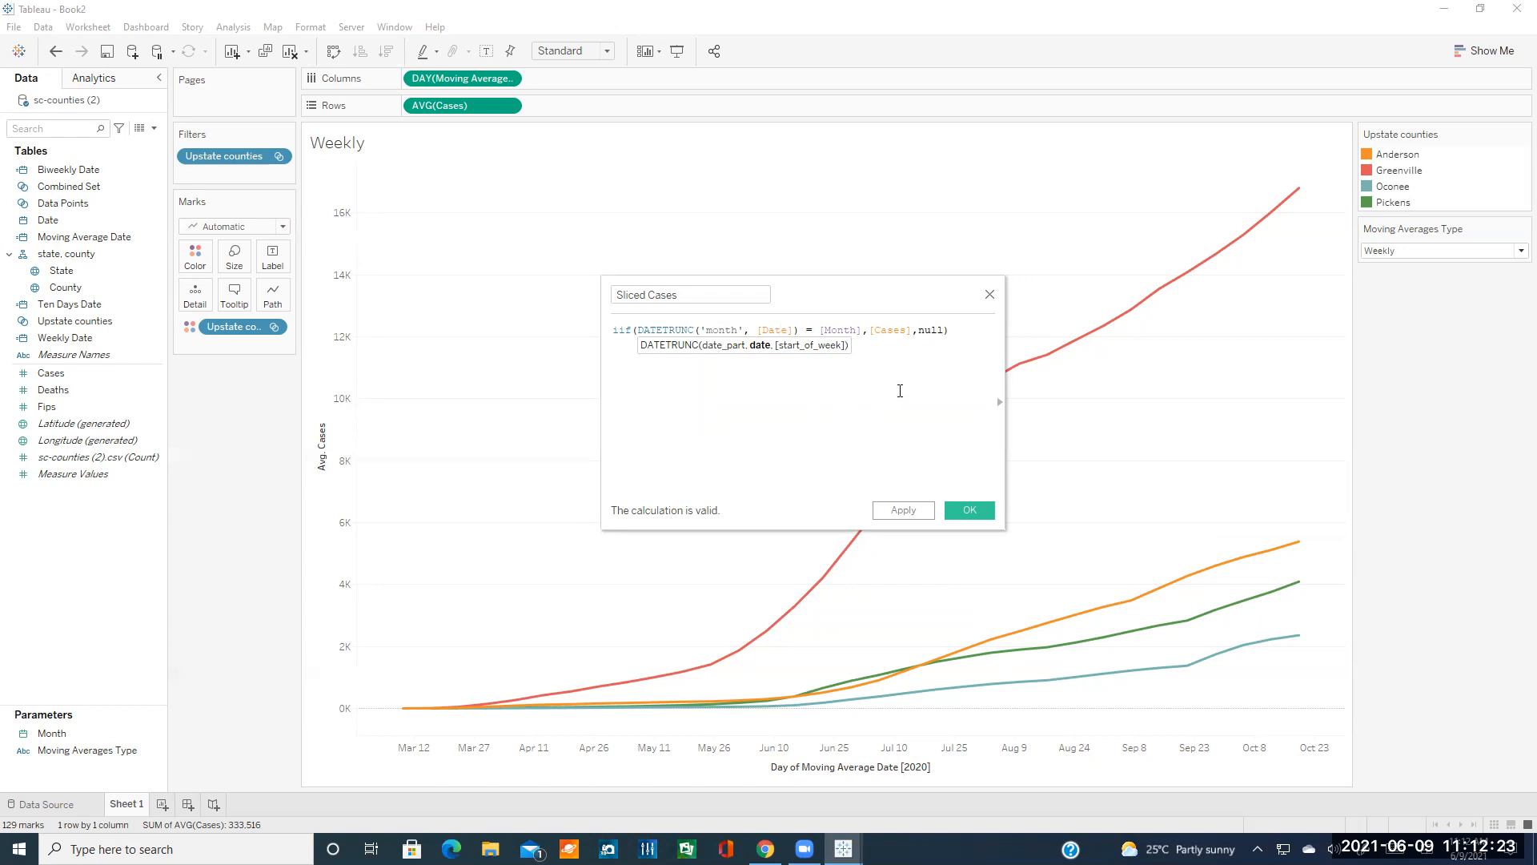
pyautogui.click(971, 509)
pyautogui.click(120, 606)
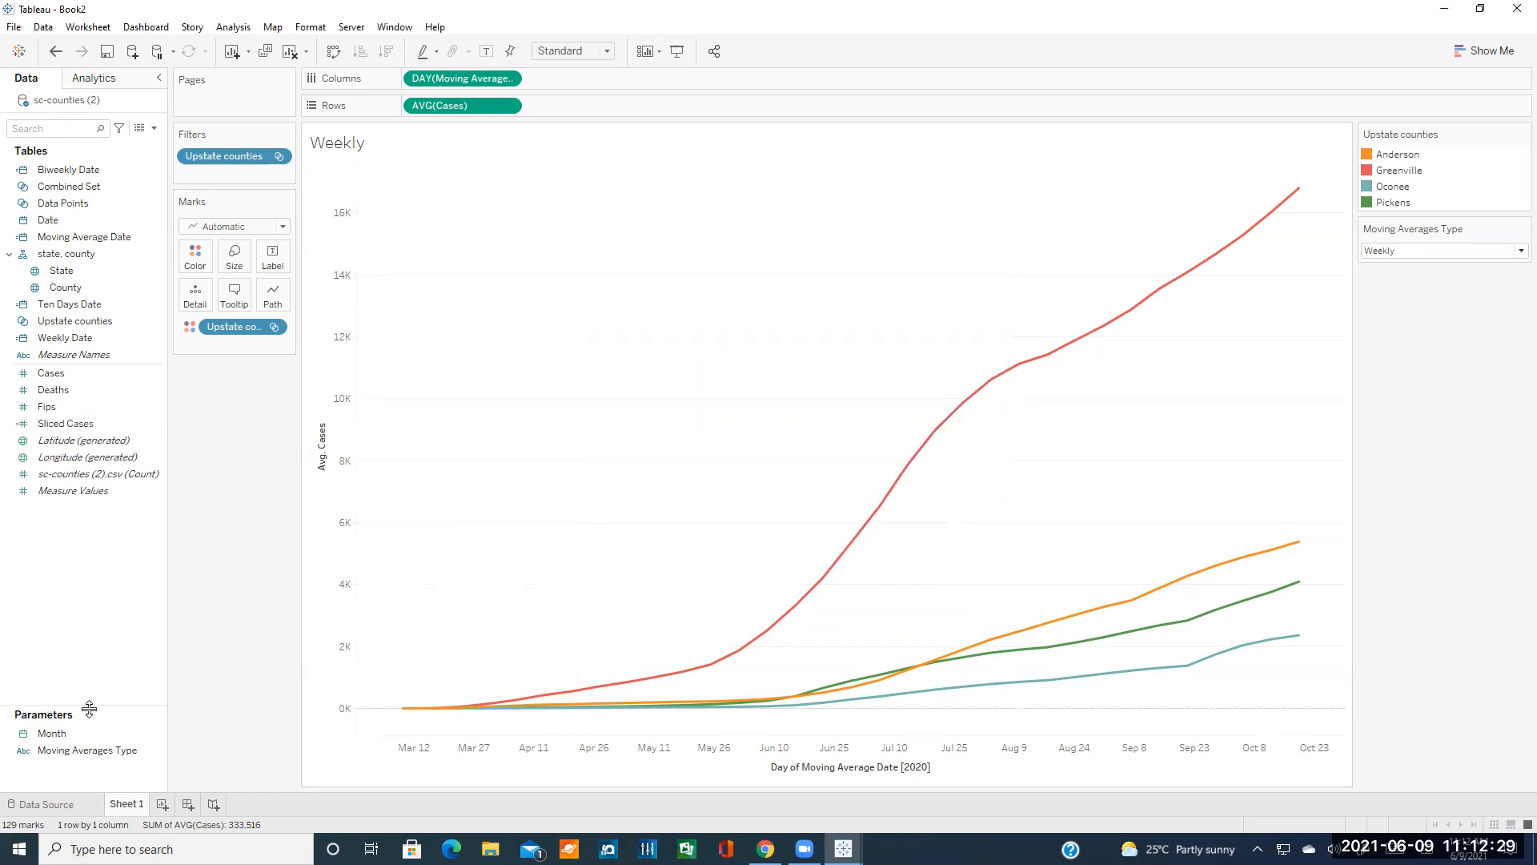
# - Read the tutorial's instructions in Chrome on visualizing monthly cases in a new sheet, and return to Tableau
pyautogui.click(765, 849)
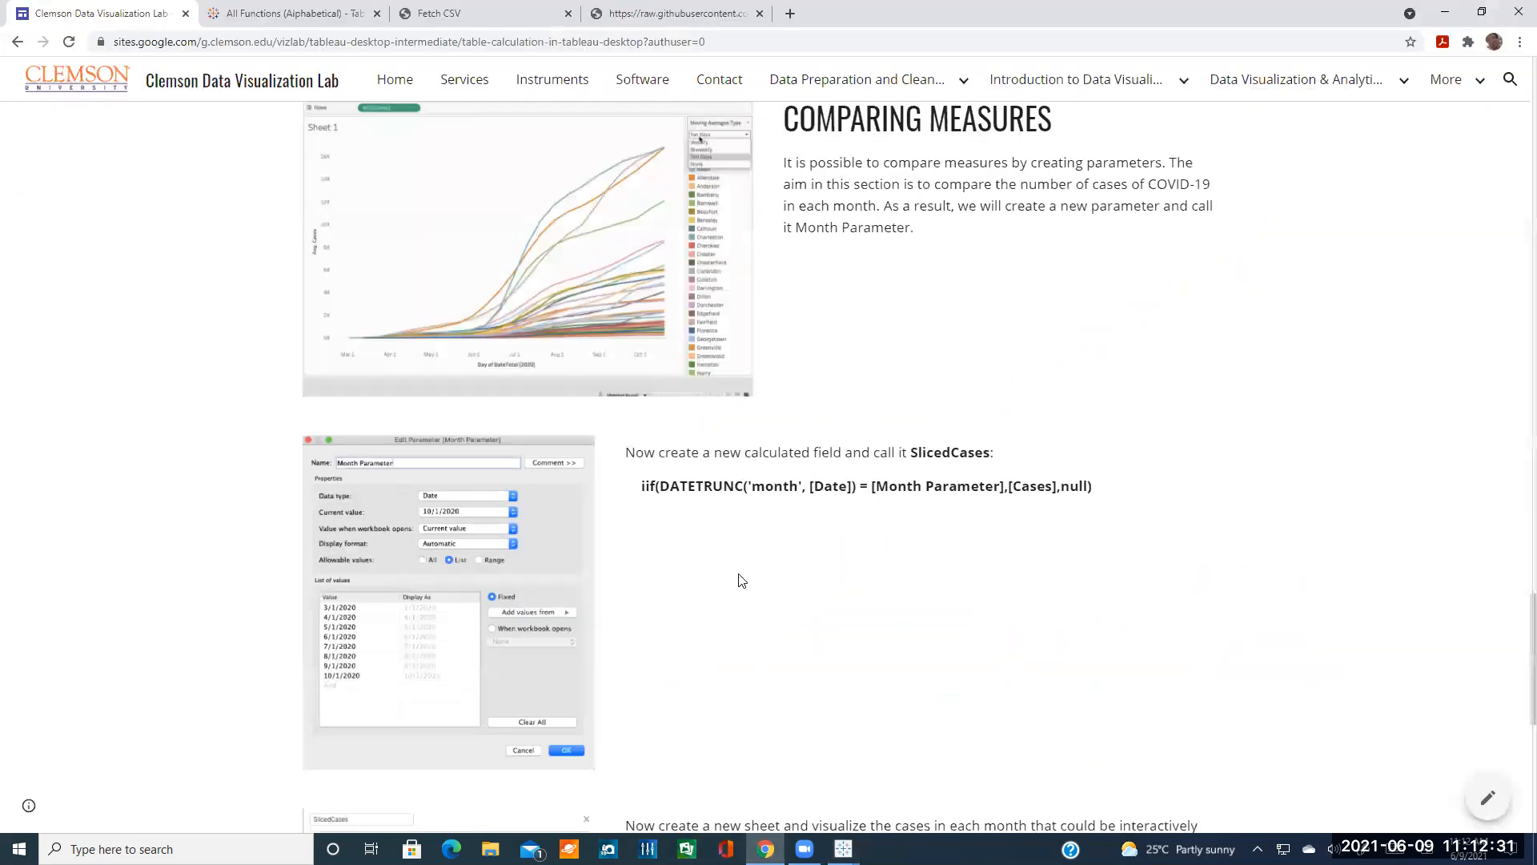
pyautogui.scroll(-8, 734, 576)
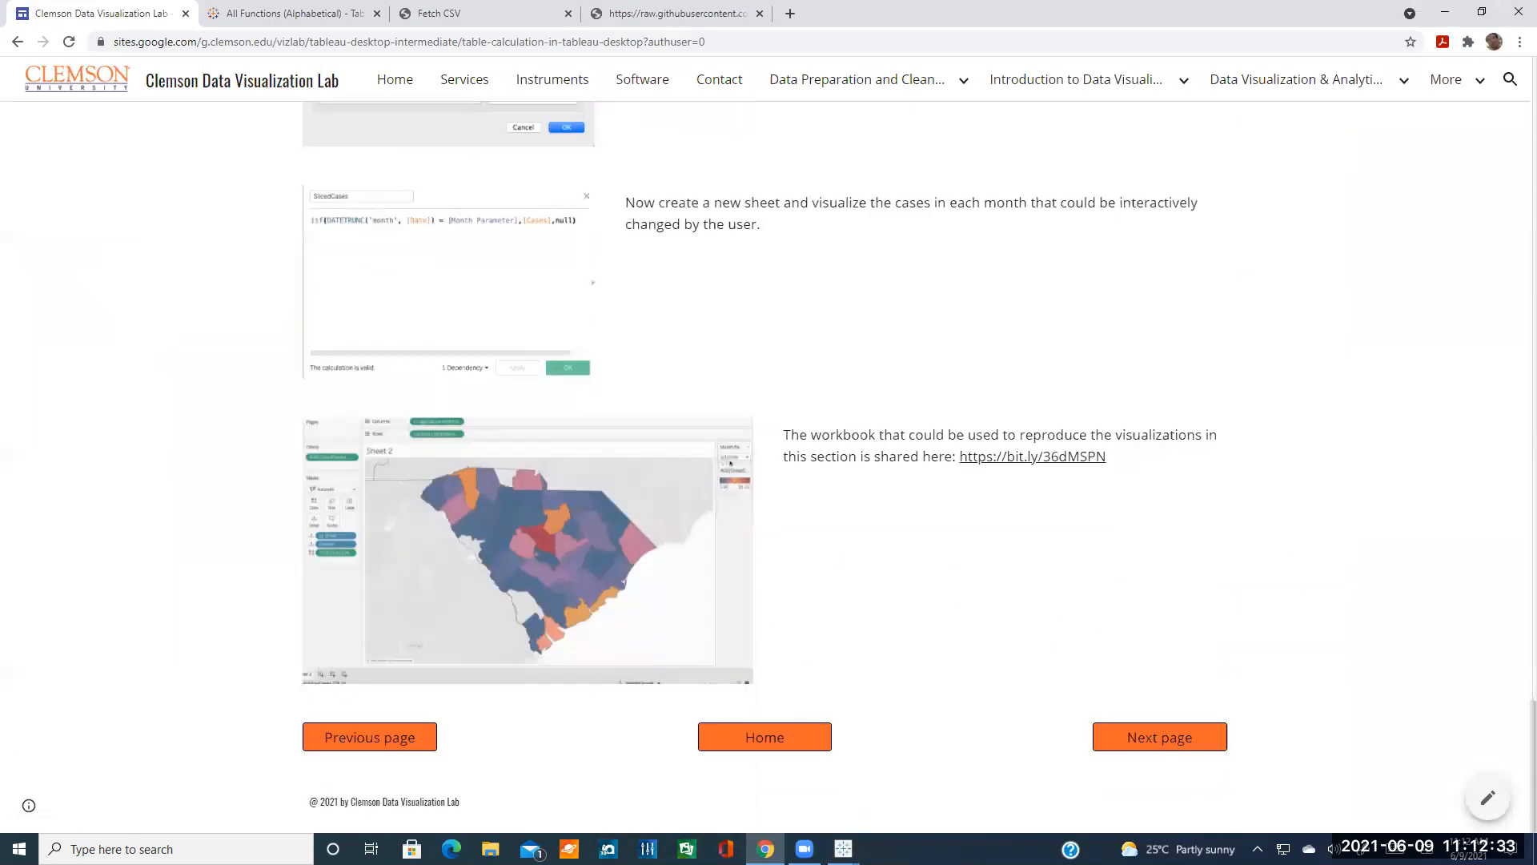
pyautogui.click(843, 848)
pyautogui.click(764, 784)
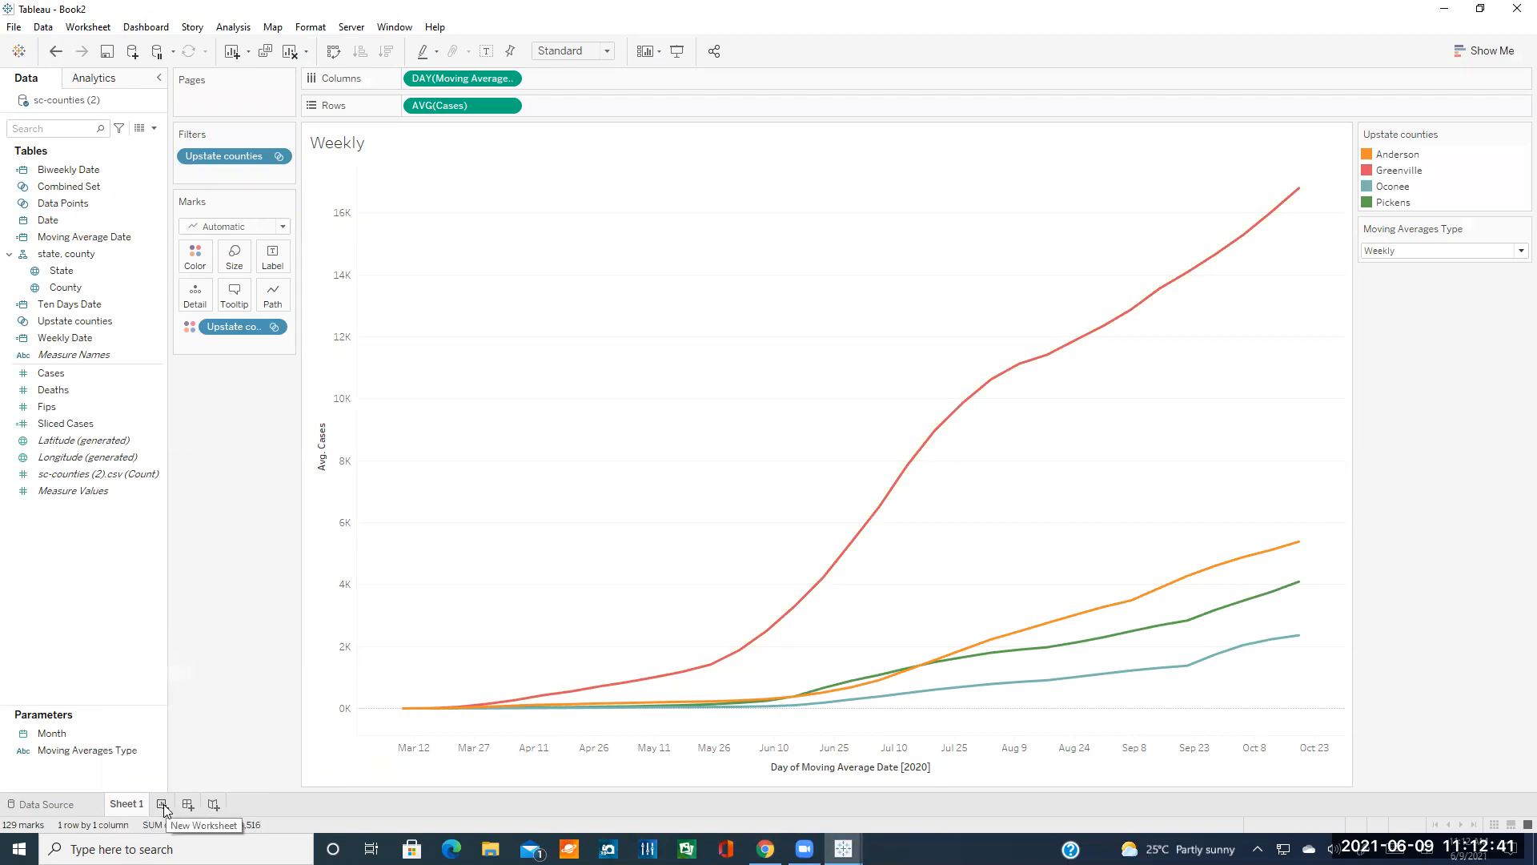
# - Create a new worksheet and build a filled map of South Carolina counties from the County field
pyautogui.click(159, 804)
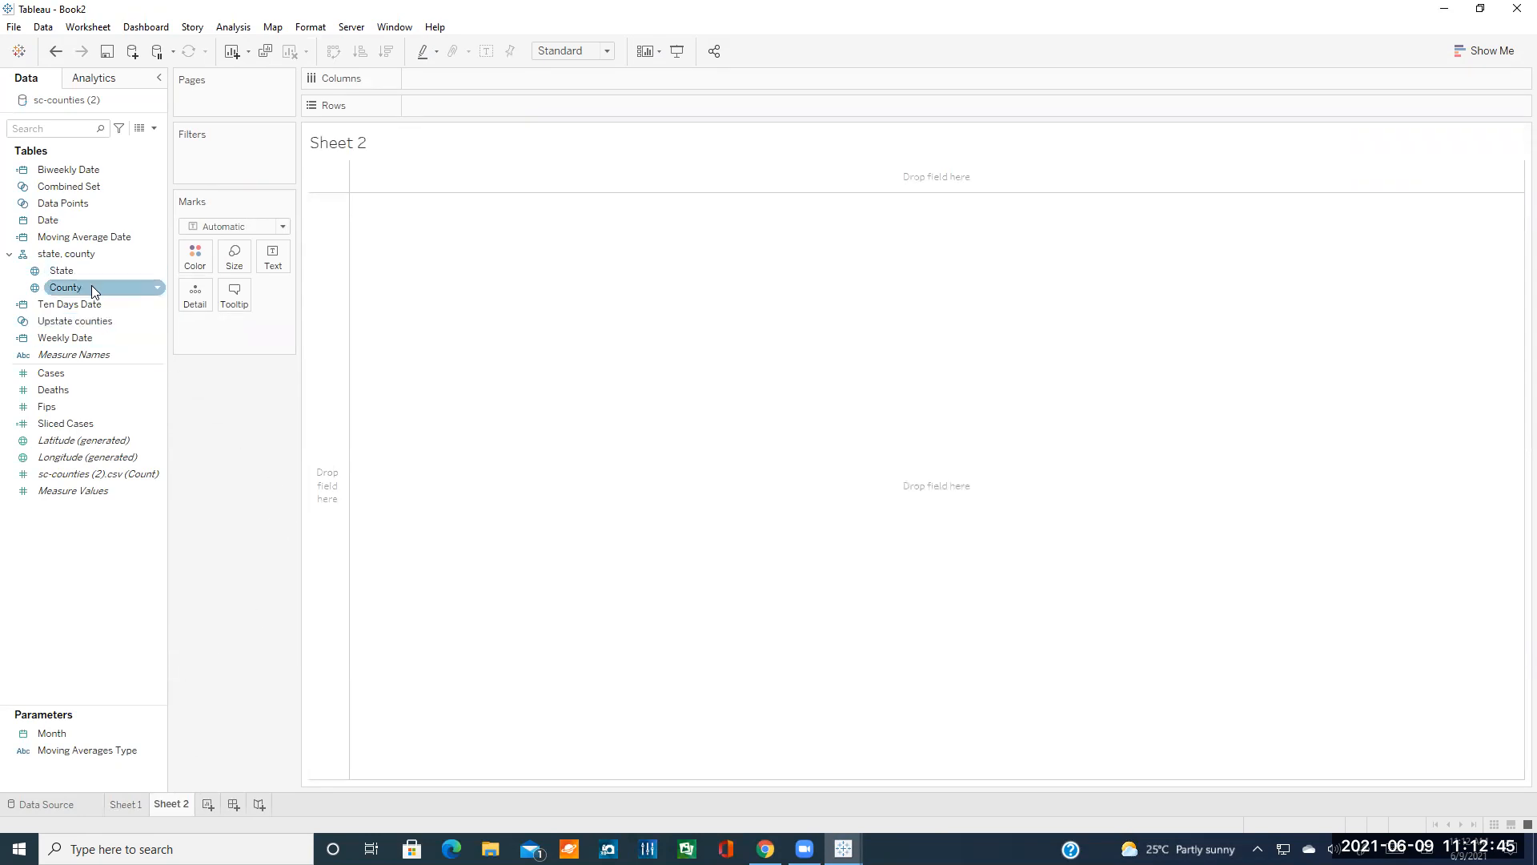
pyautogui.moveTo(91, 286)
pyautogui.mouseDown()
pyautogui.moveTo(430, 85)
pyautogui.moveTo(446, 90)
pyautogui.mouseUp()
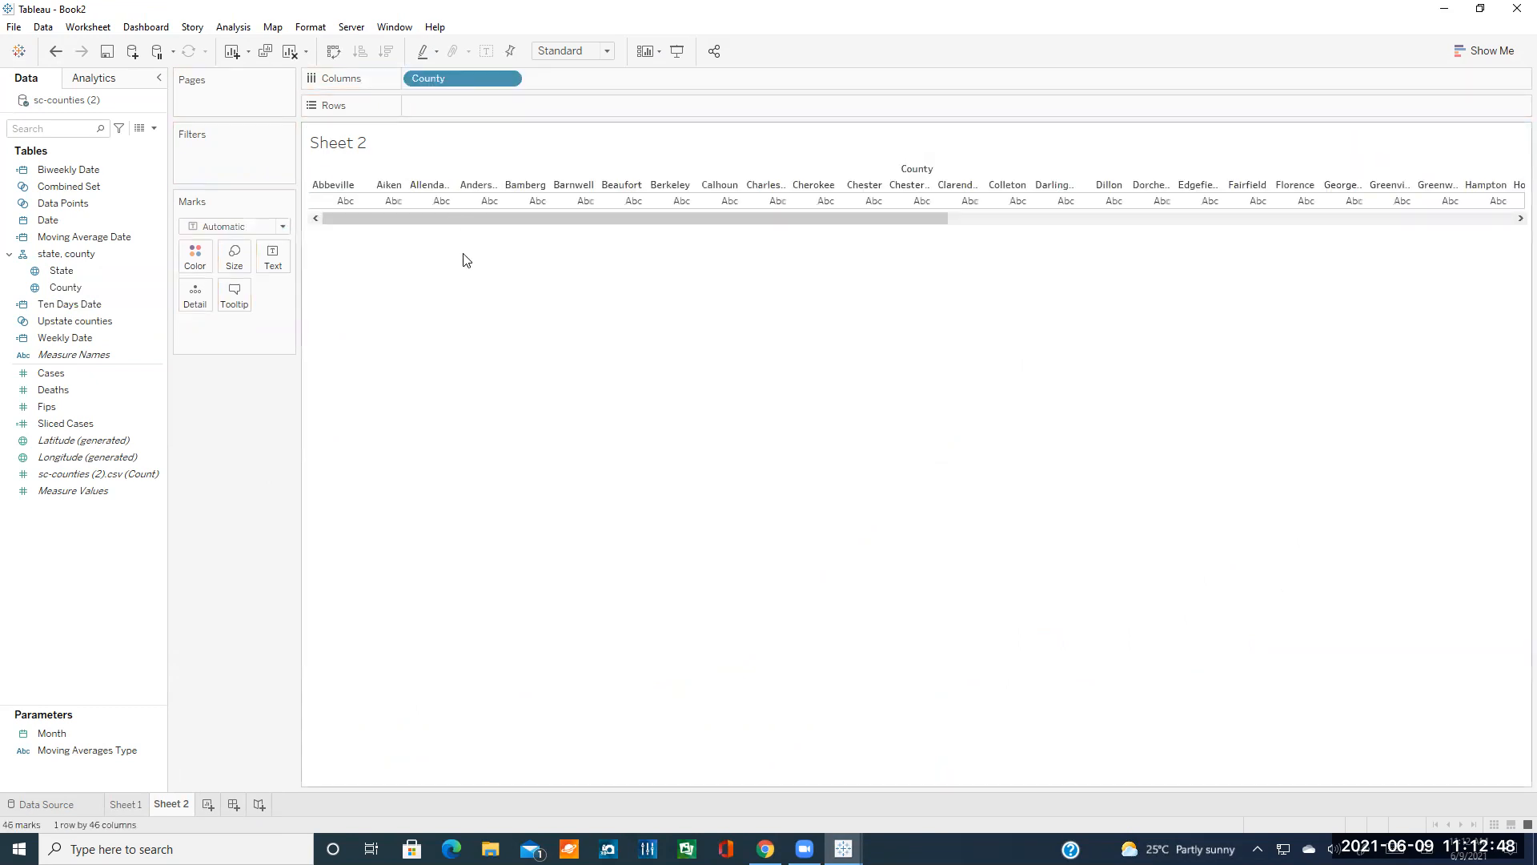
pyautogui.click(1477, 57)
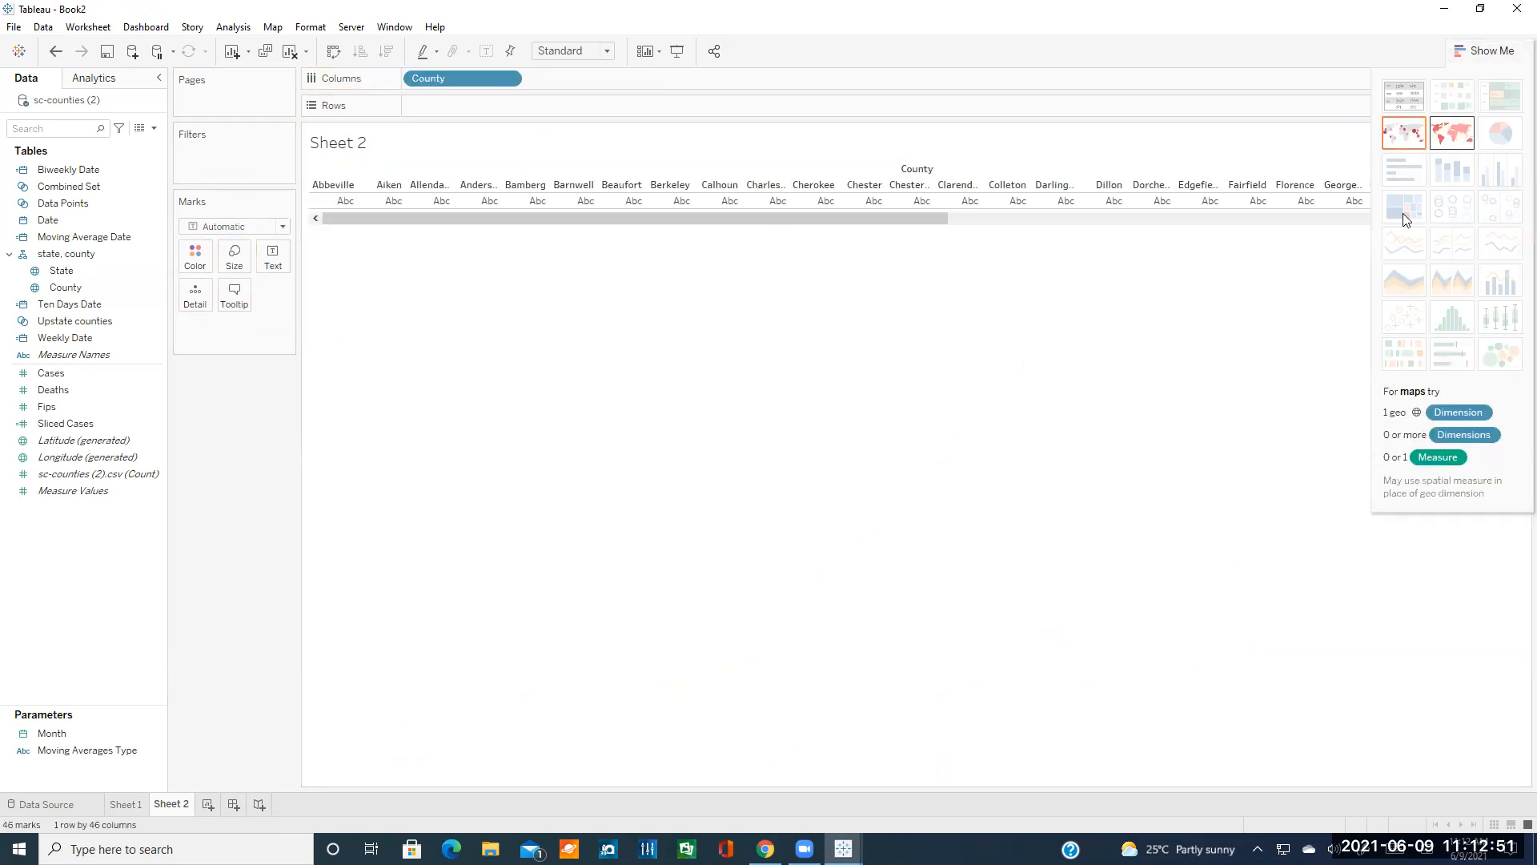
pyautogui.click(1437, 135)
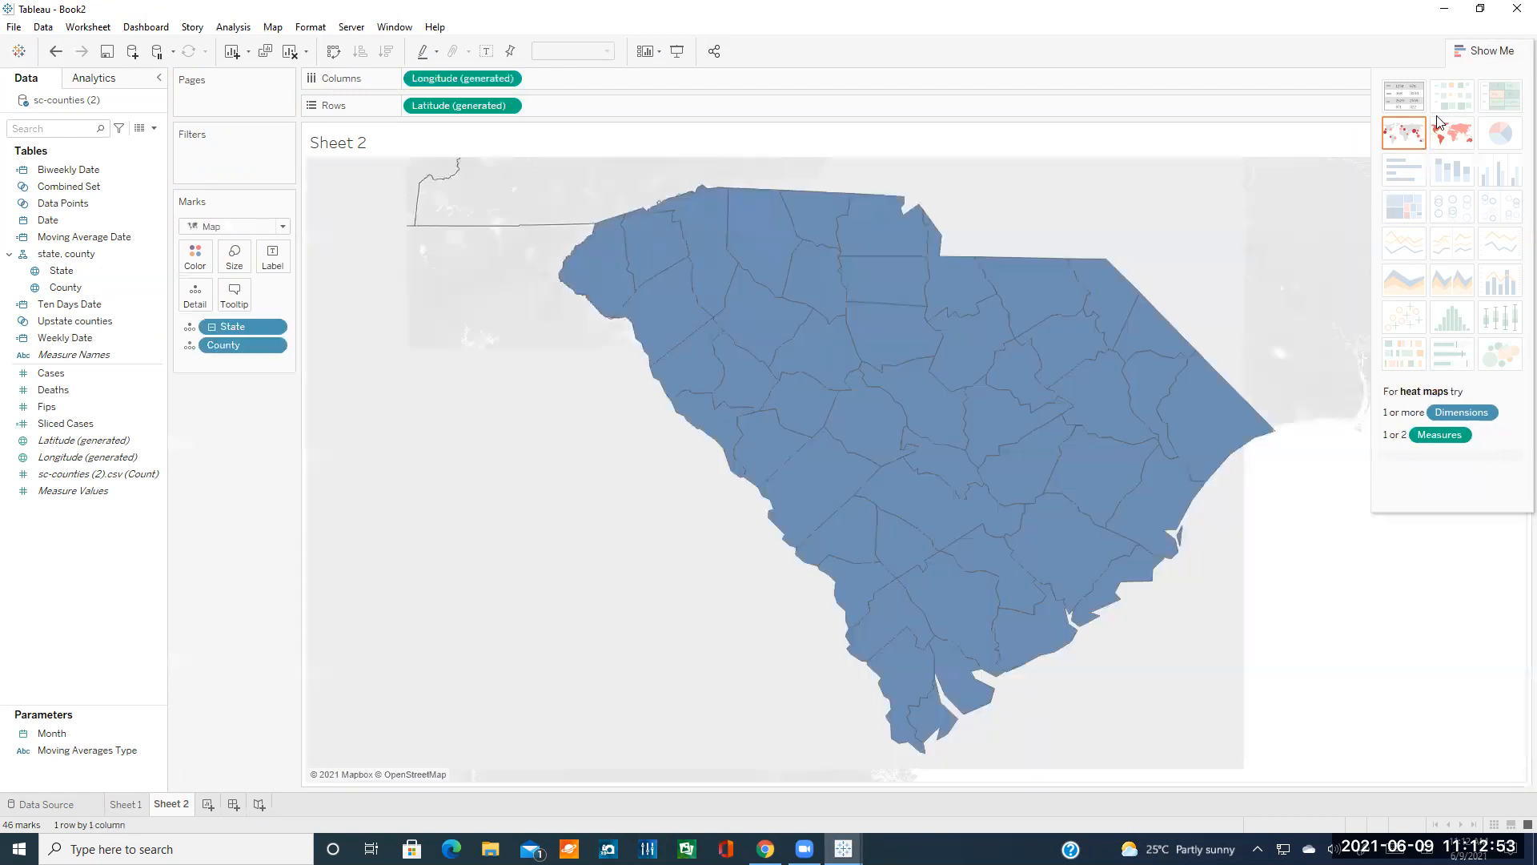
pyautogui.click(1479, 54)
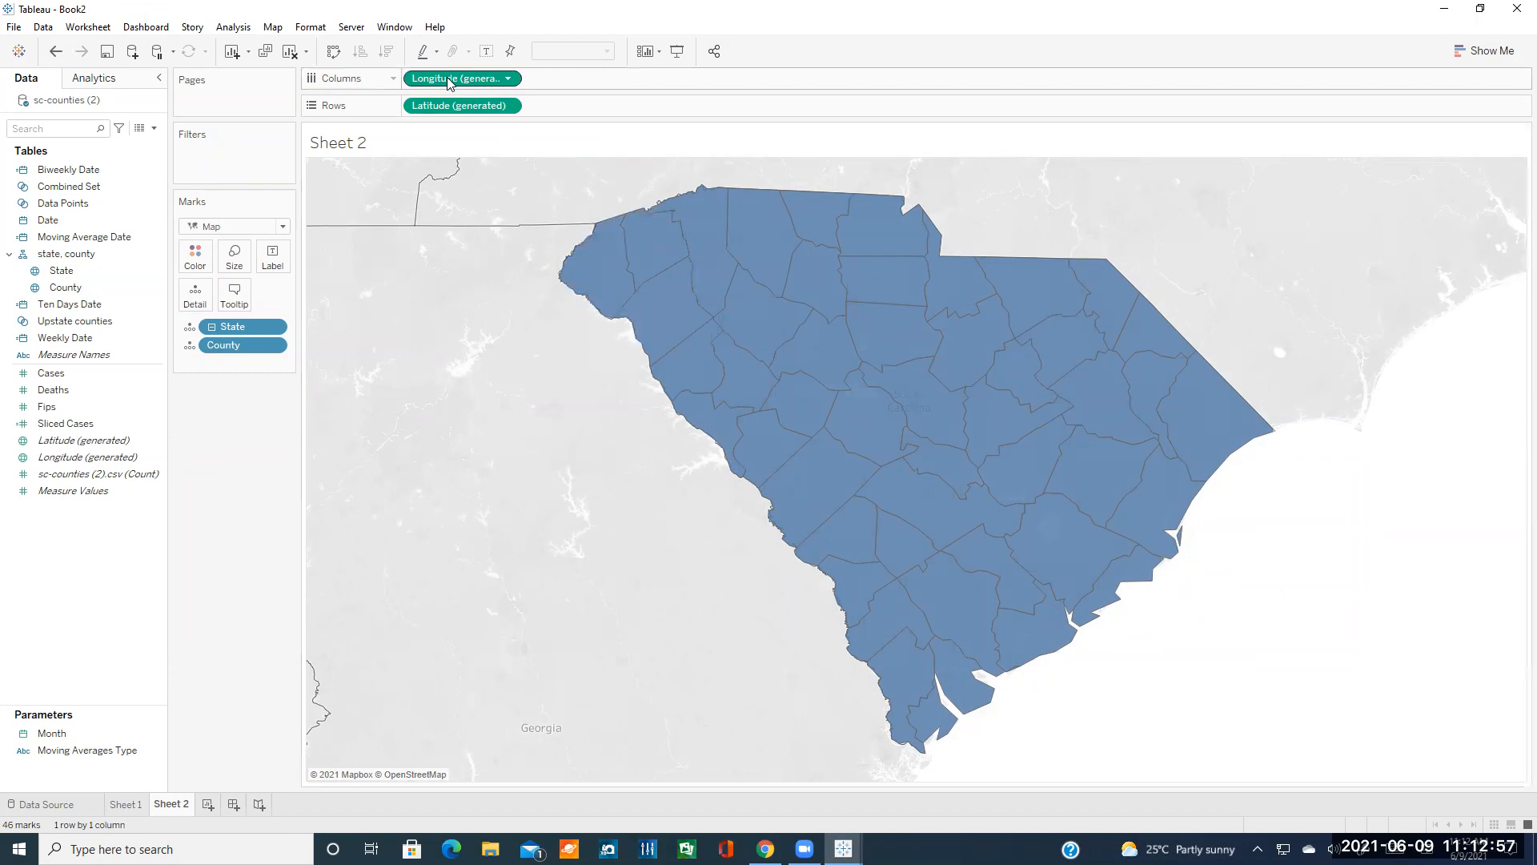
pyautogui.click(1481, 51)
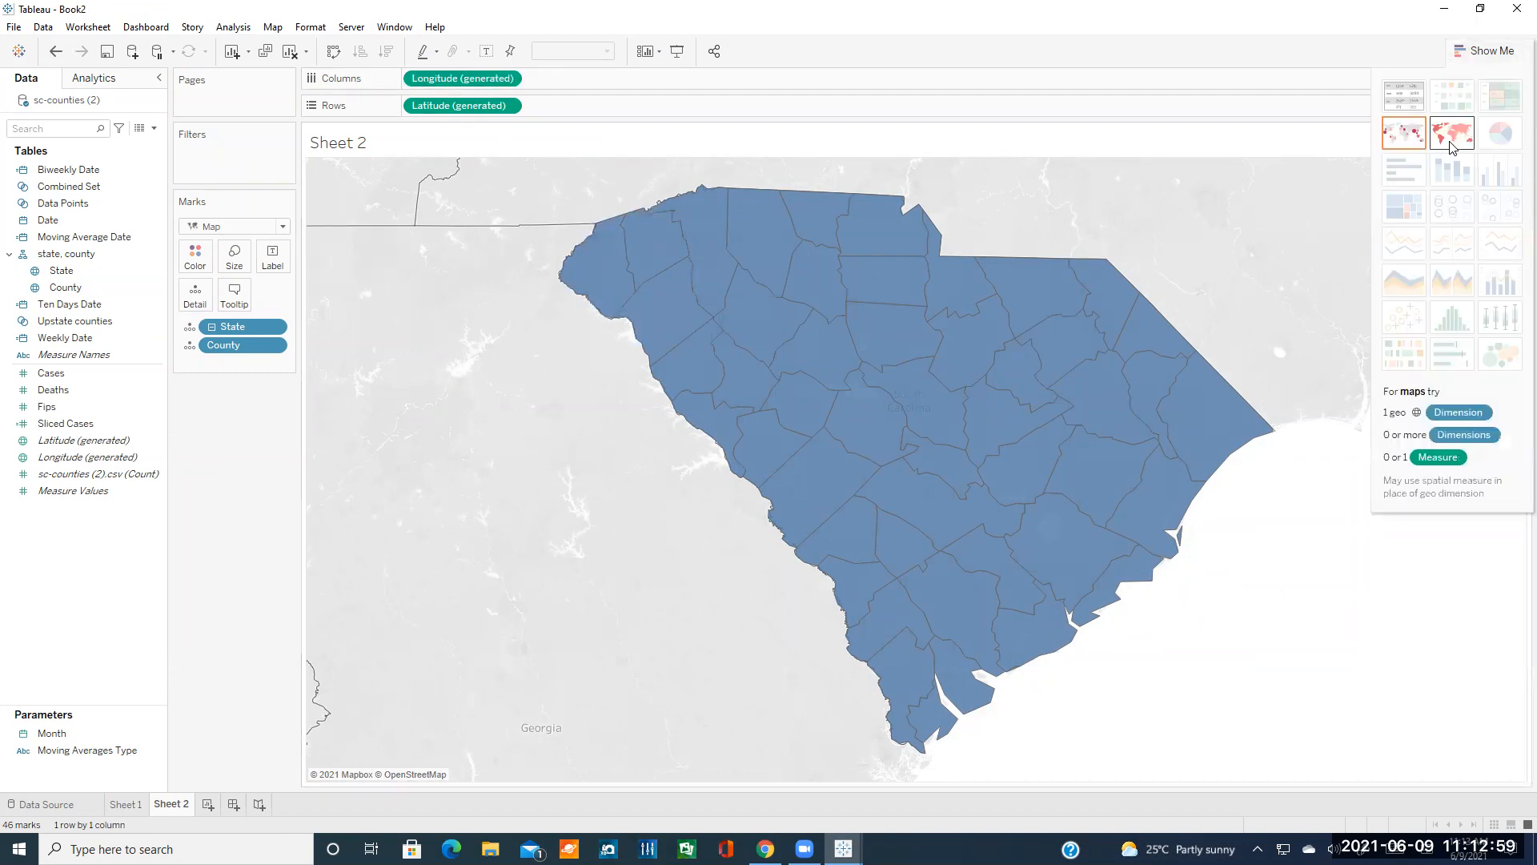
pyautogui.click(1485, 51)
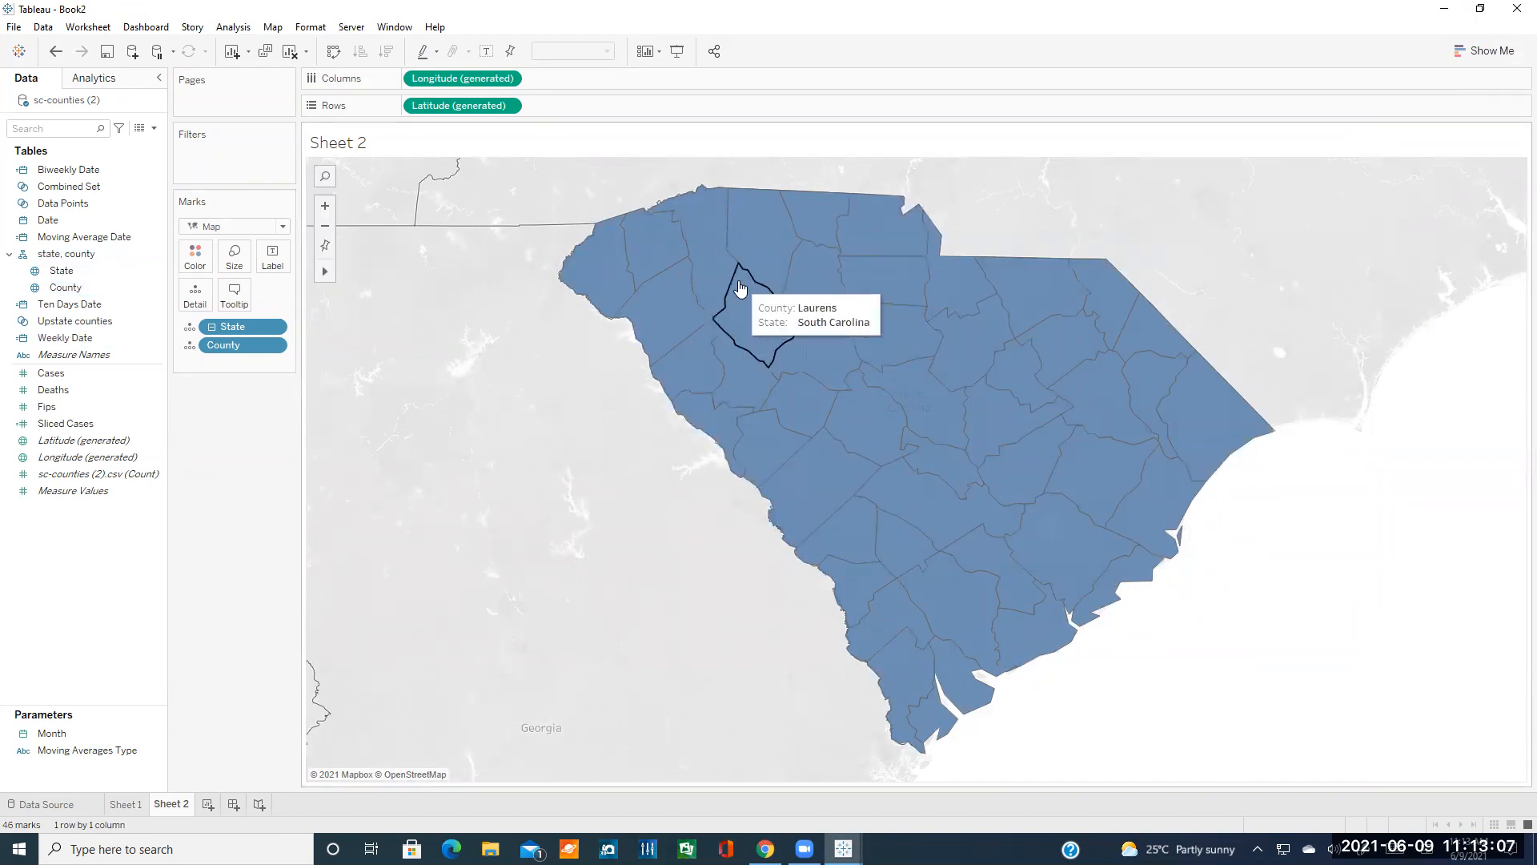
# - Add Sliced Cases to the map's marks, aggregate it as an average, and use it to color the counties
pyautogui.click(161, 391)
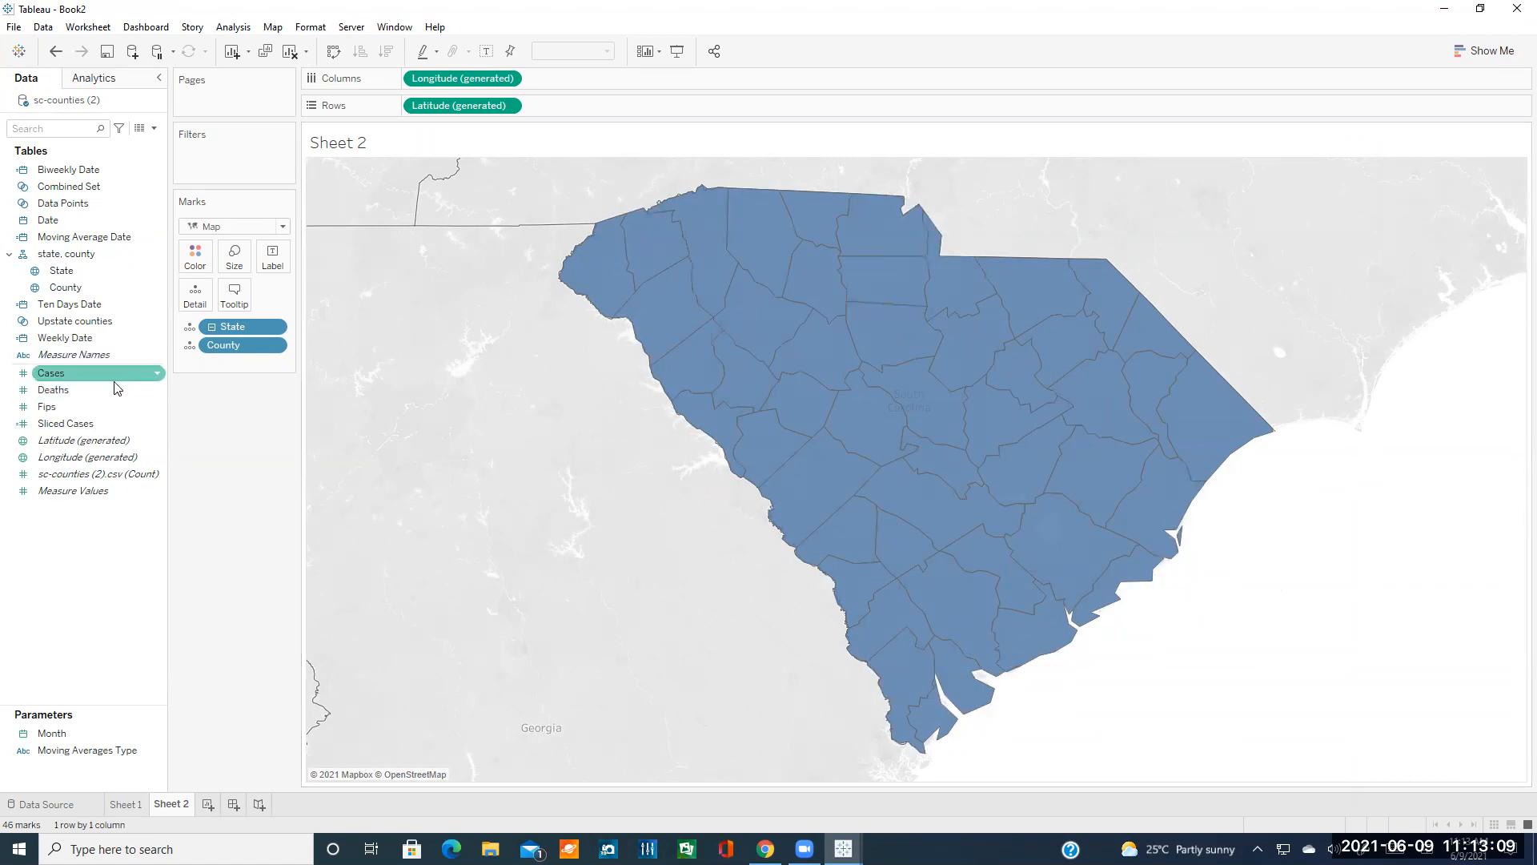
pyautogui.moveTo(85, 424); pyautogui.dragTo(252, 367)
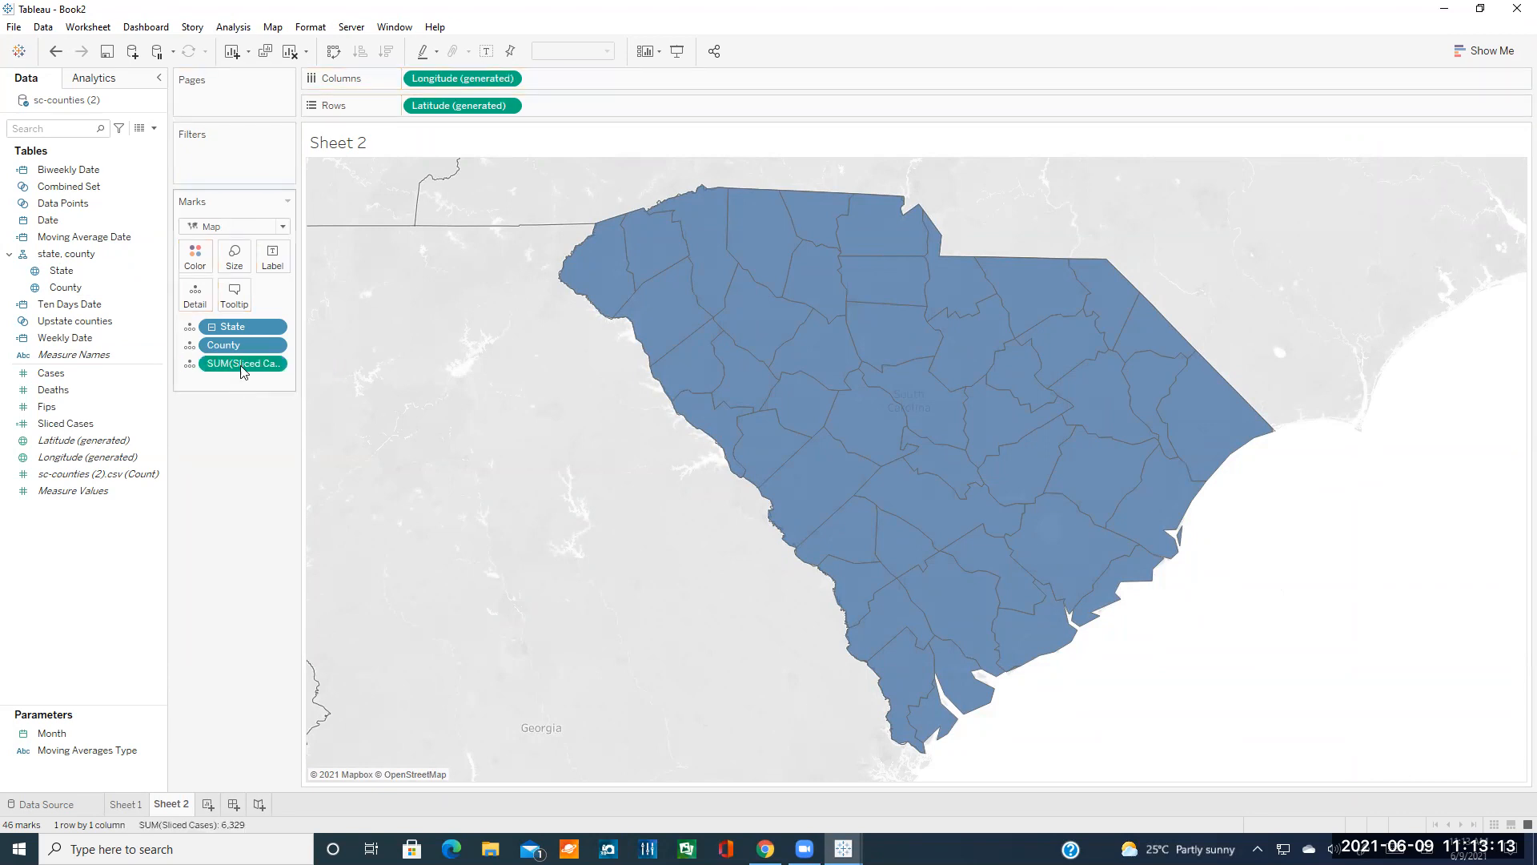
pyautogui.click(272, 366)
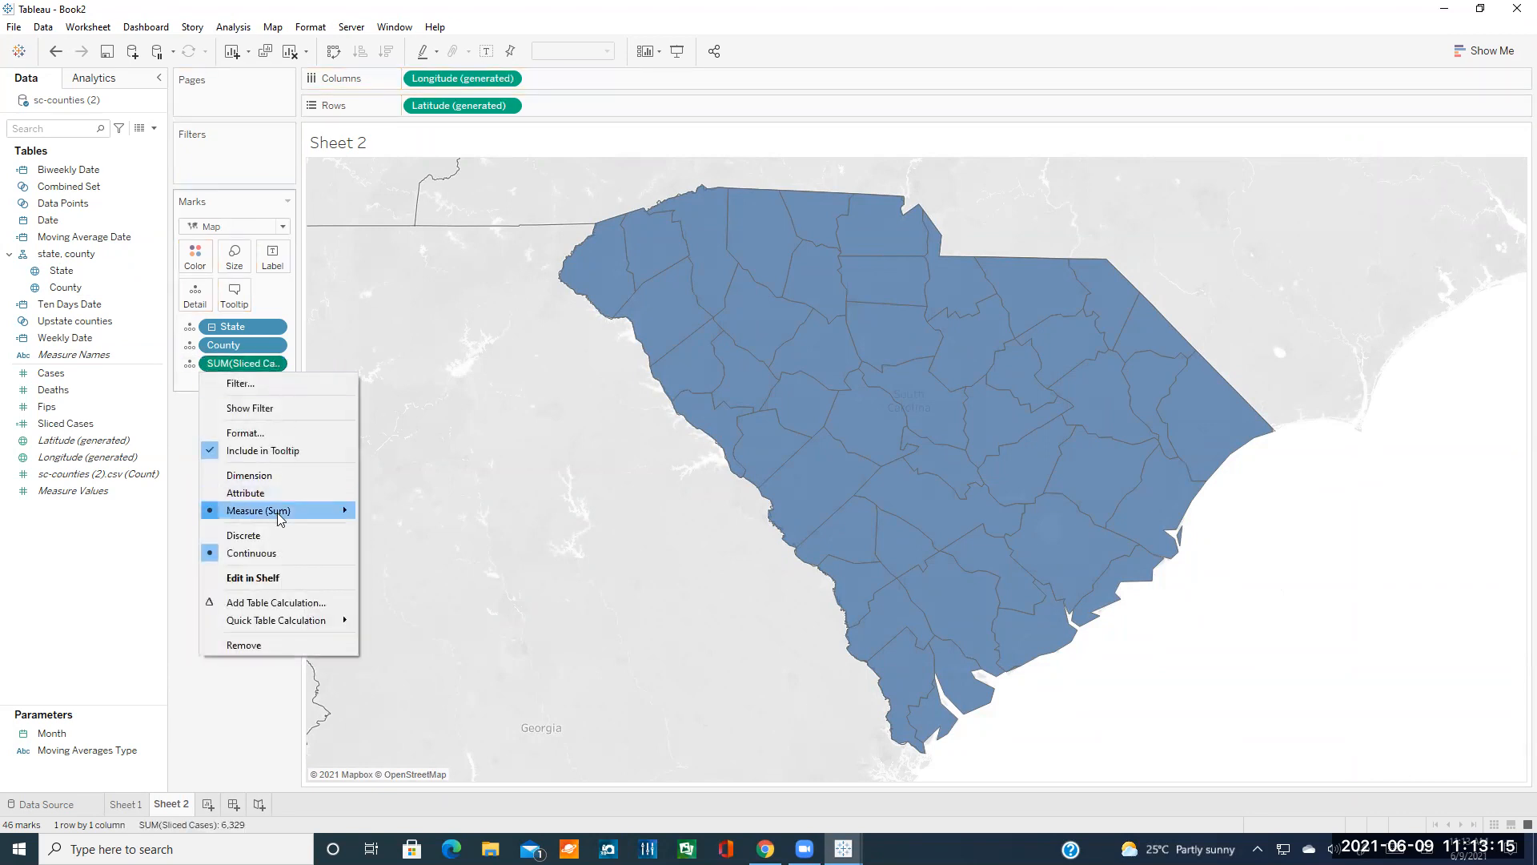
pyautogui.moveTo(335, 513)
pyautogui.click(385, 531)
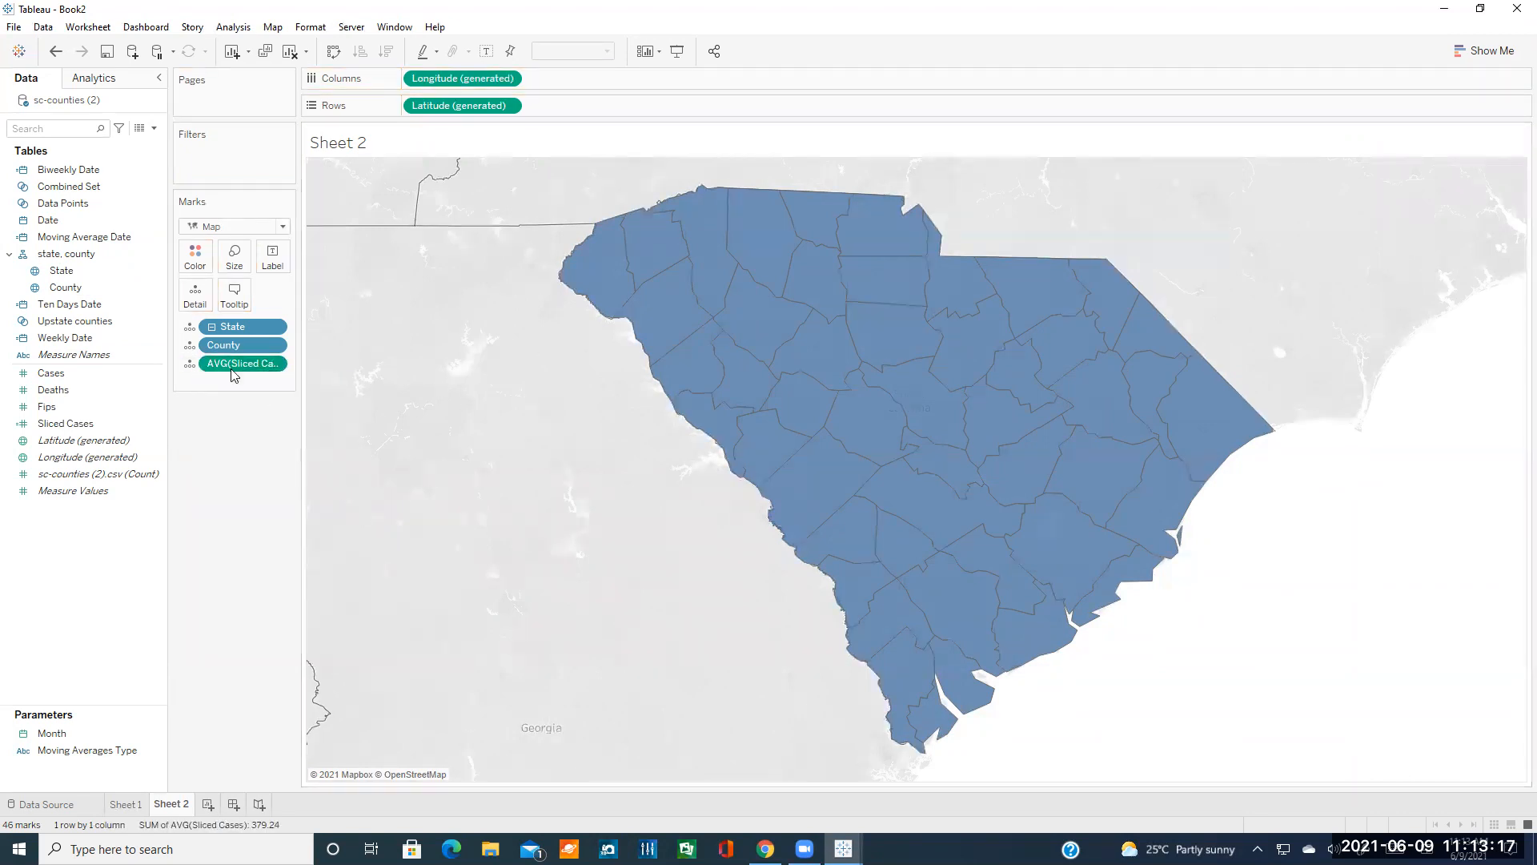
pyautogui.click(189, 364)
pyautogui.click(216, 384)
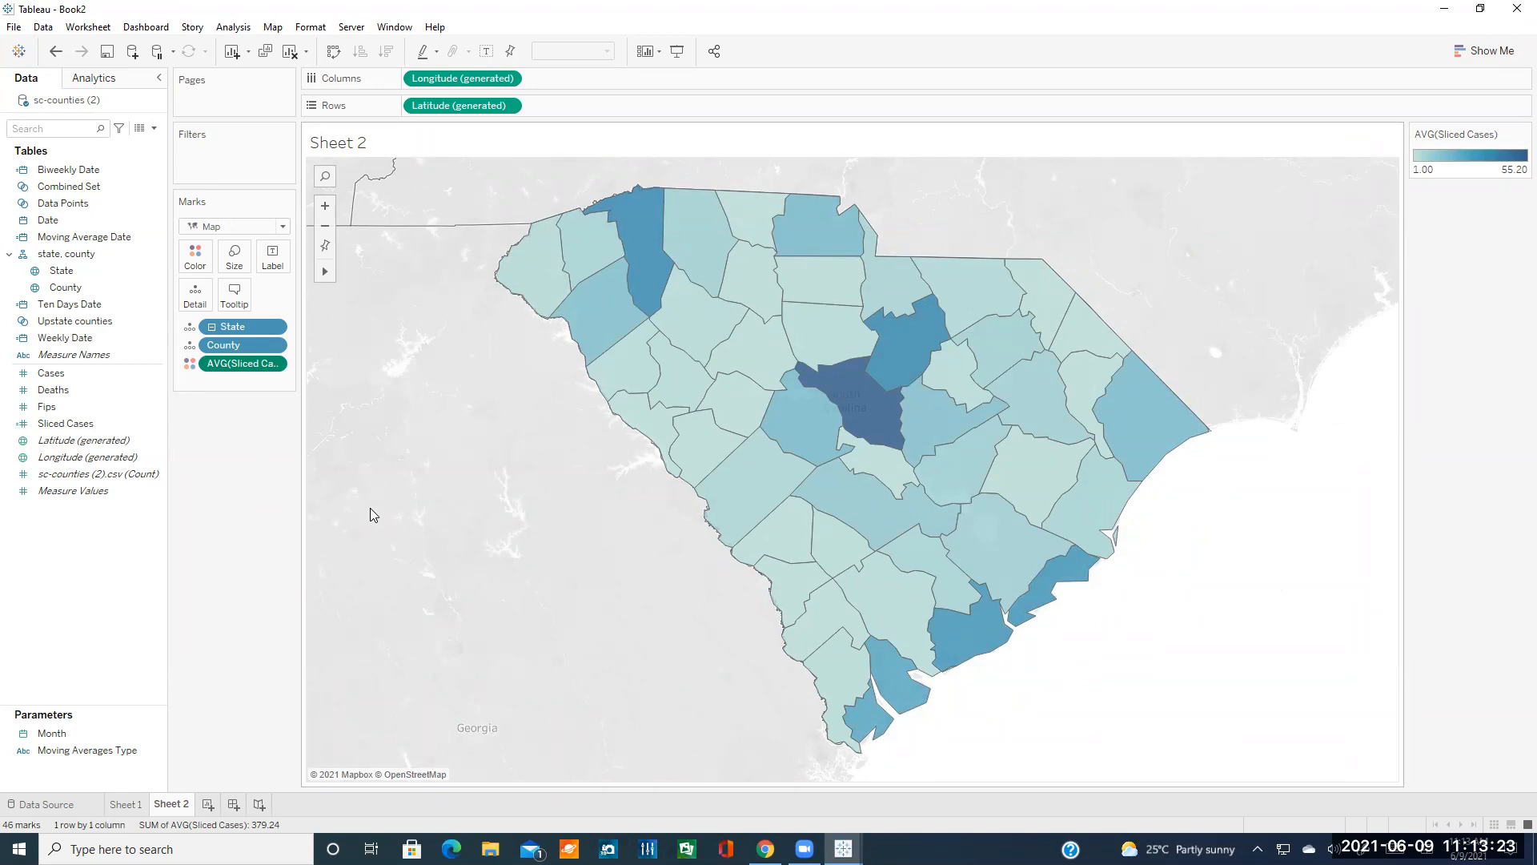
# - Examine the Month parameter's settings and its list of allowable dates, and close it without changes
pyautogui.rightClick(54, 735)
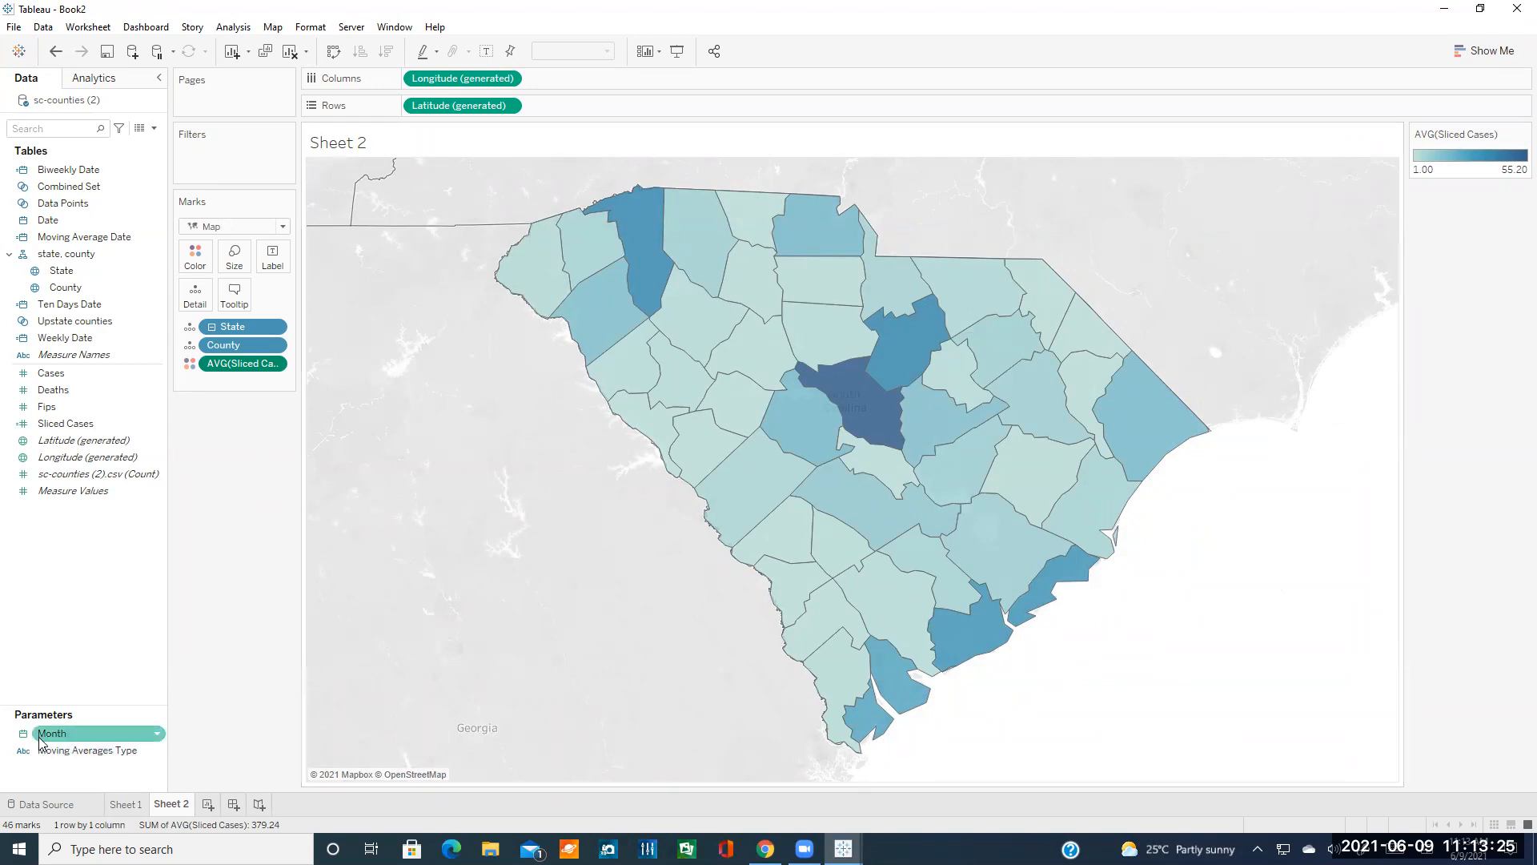
pyautogui.click(80, 539)
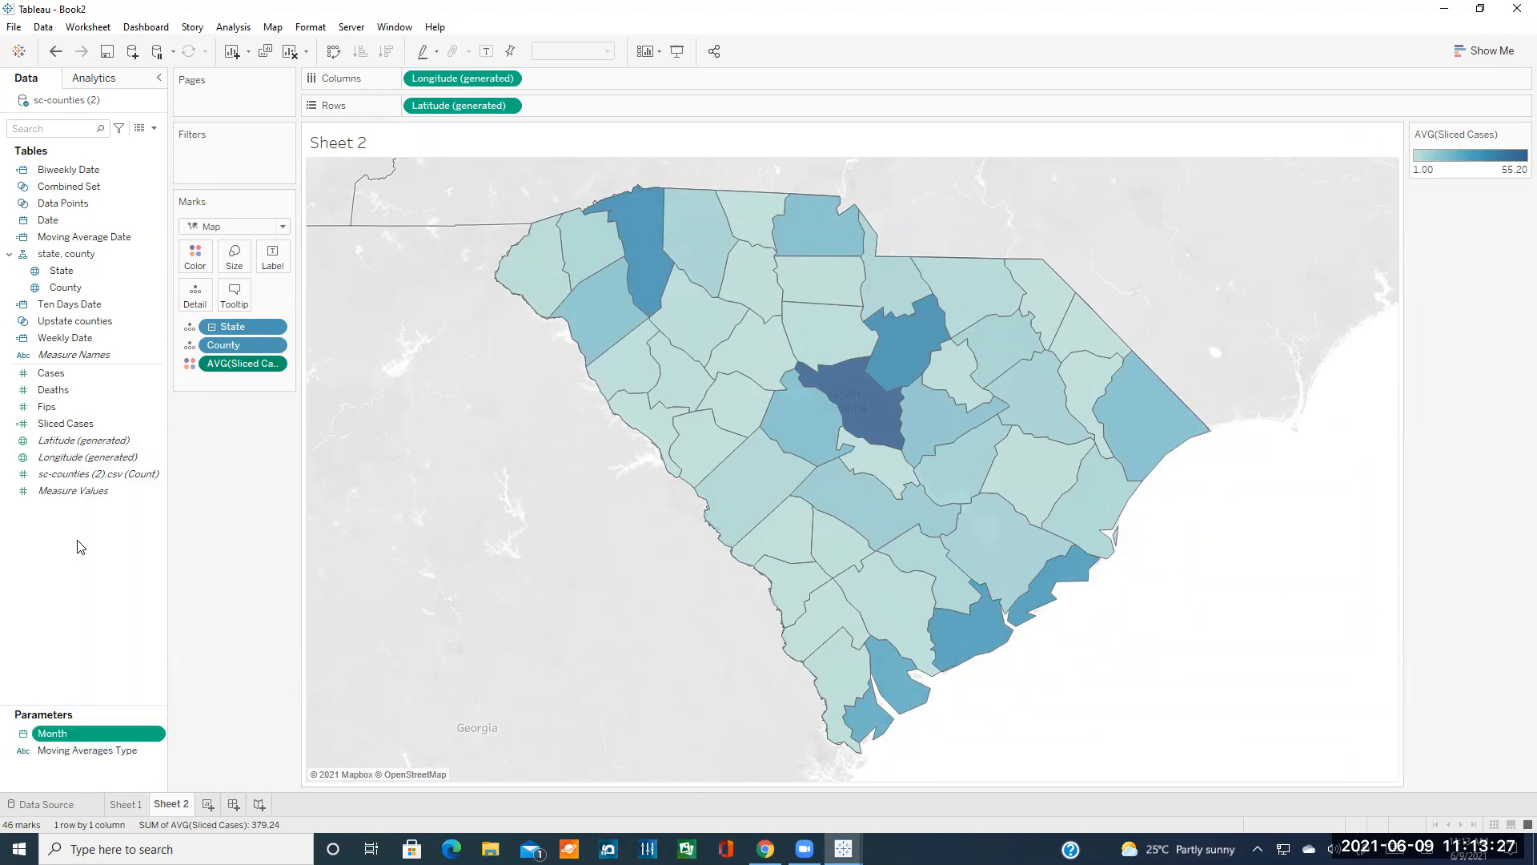
pyautogui.doubleClick(650, 254)
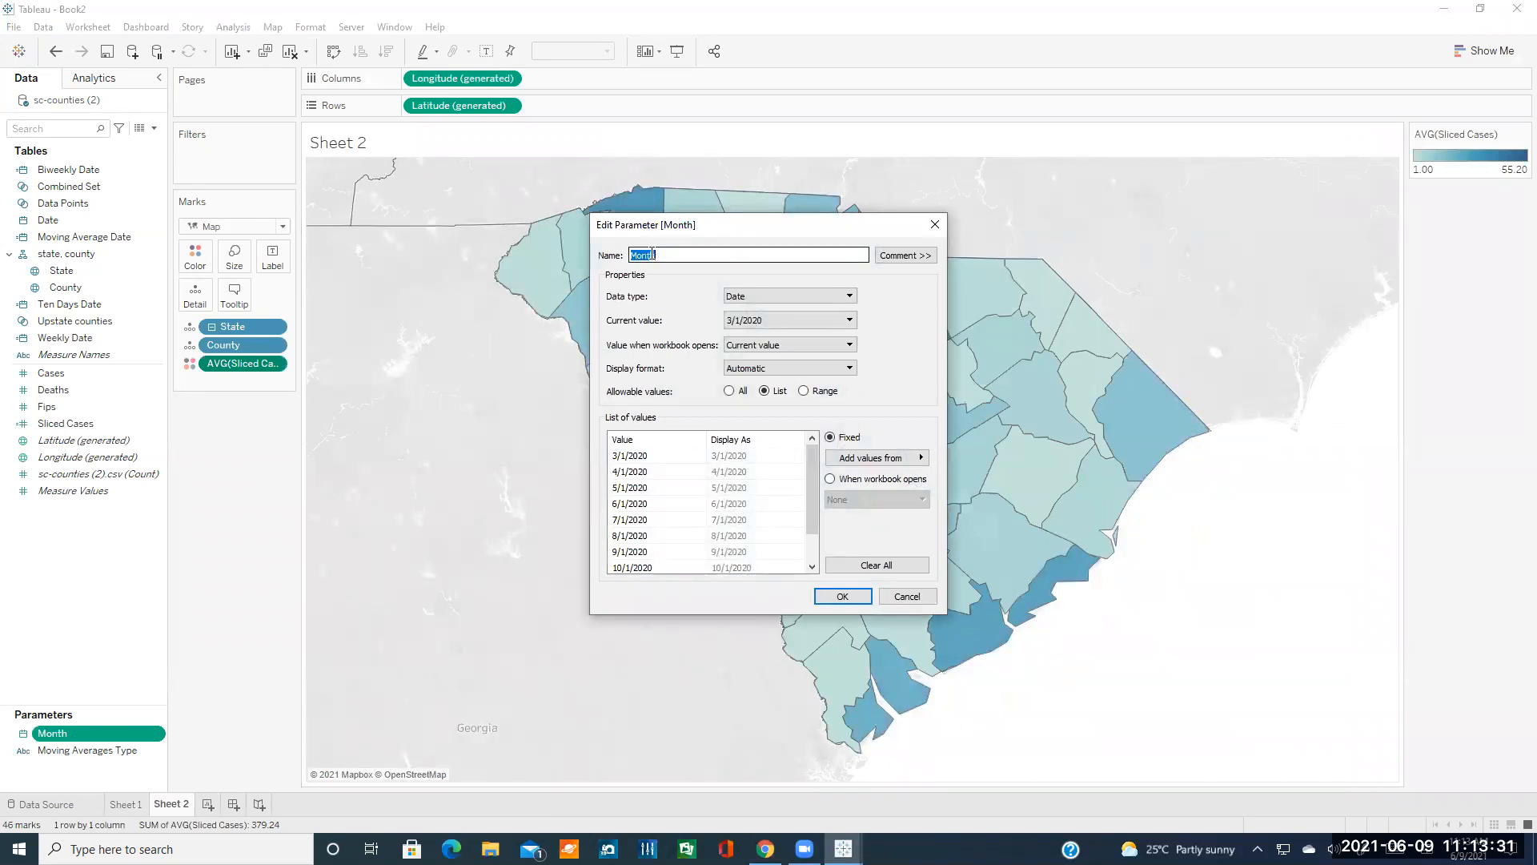
pyautogui.click(953, 100)
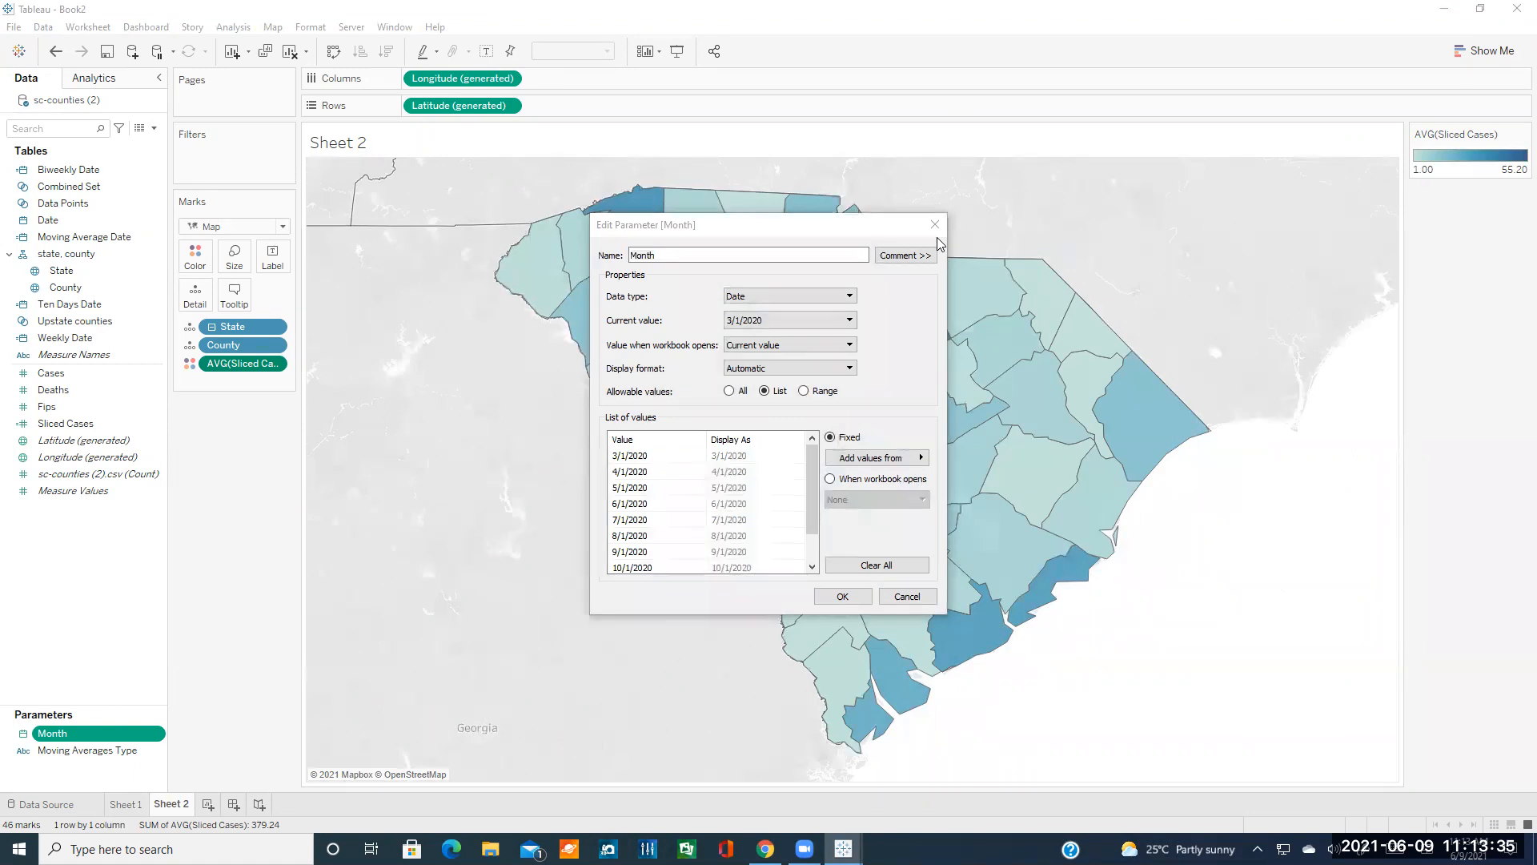
pyautogui.click(677, 255)
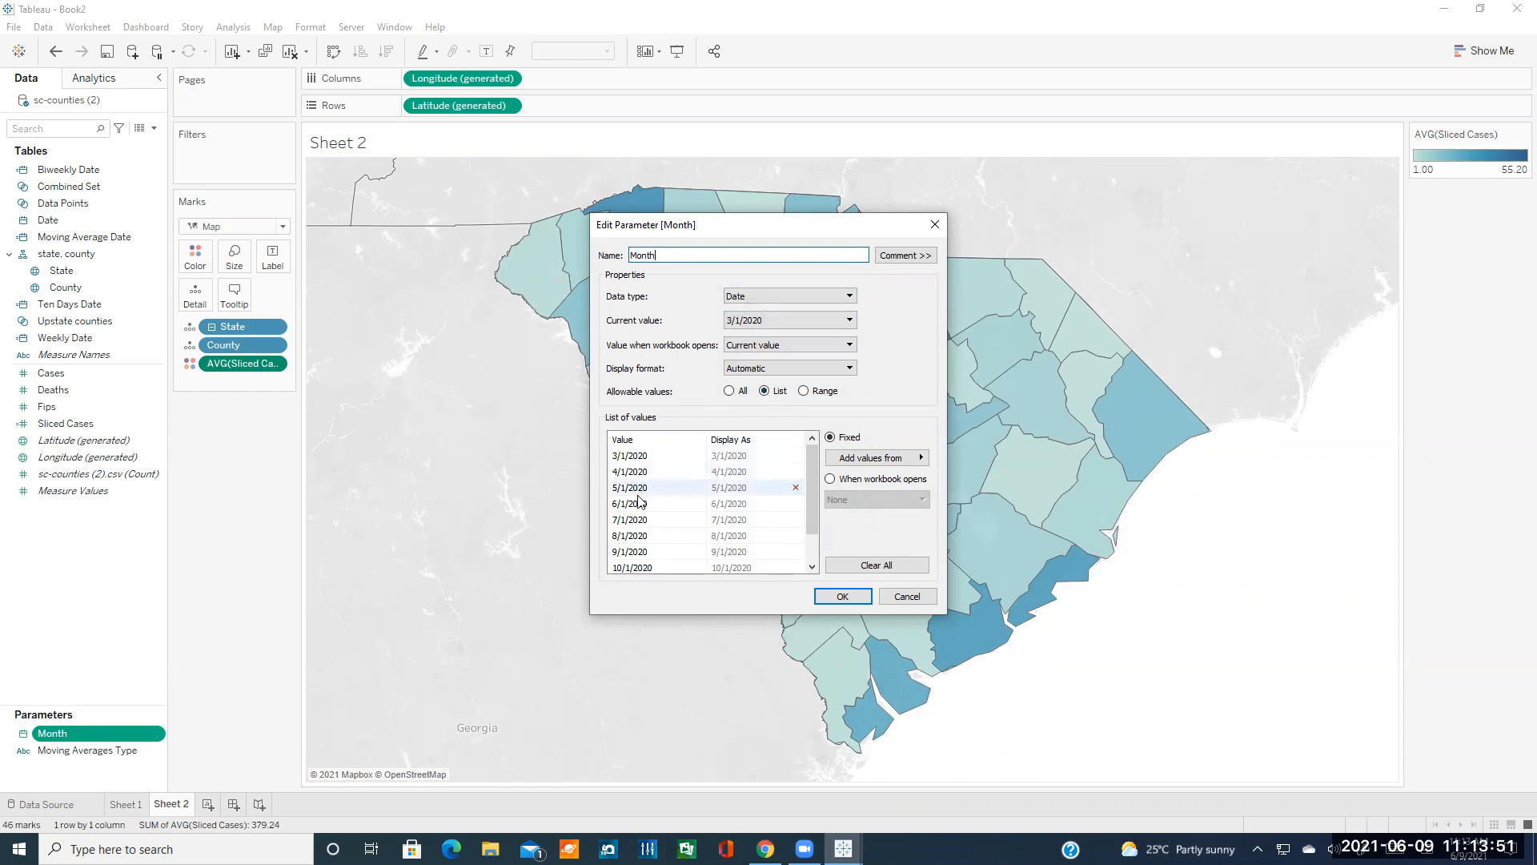
pyautogui.scroll(-1, 642, 526)
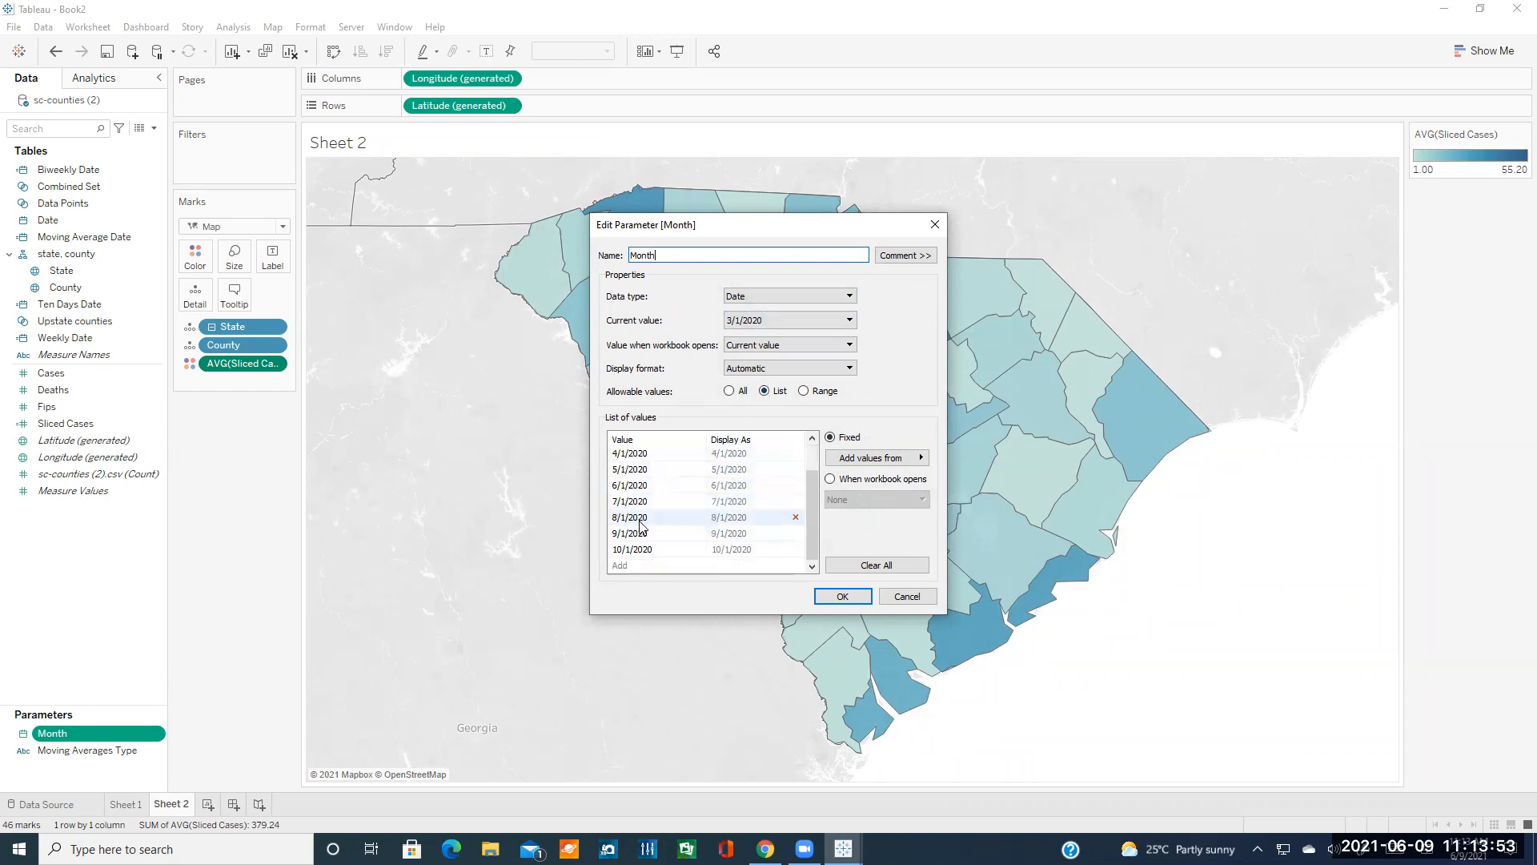
pyautogui.scroll(1, 643, 522)
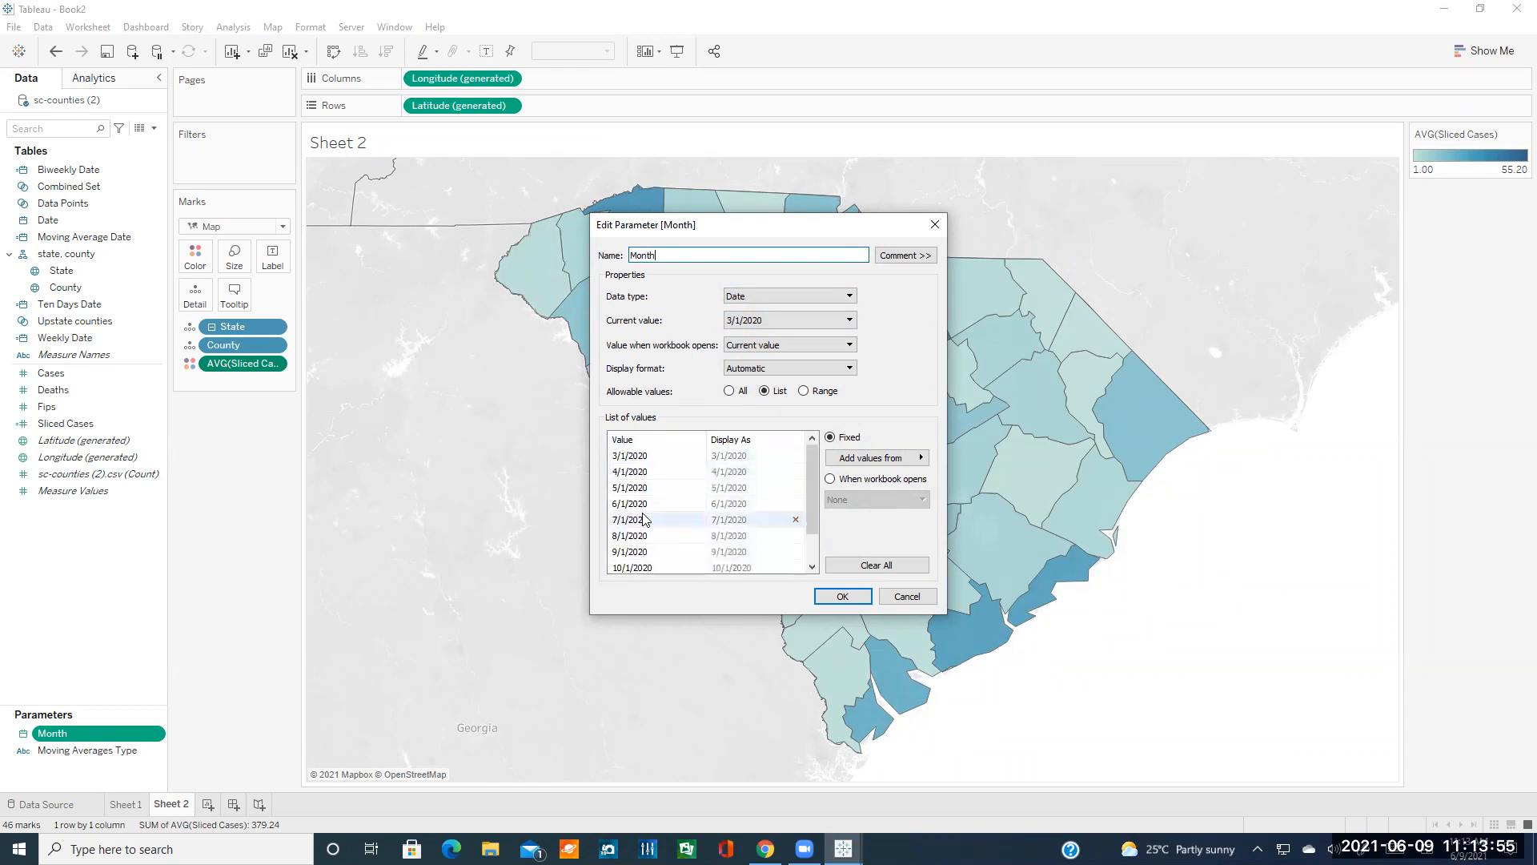
pyautogui.scroll(-1, 645, 519)
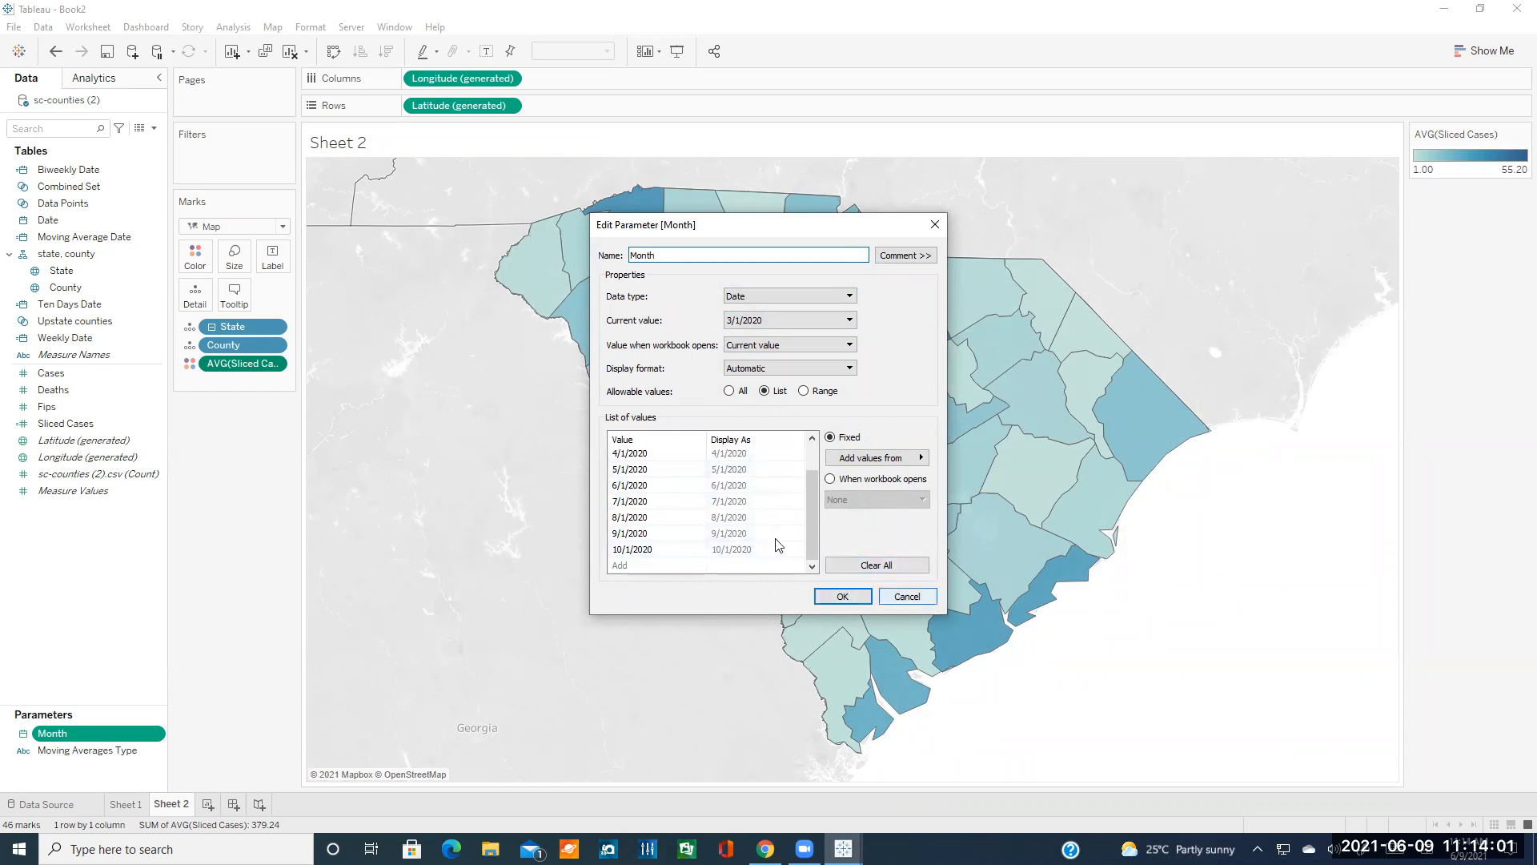
pyautogui.scroll(1, 789, 518)
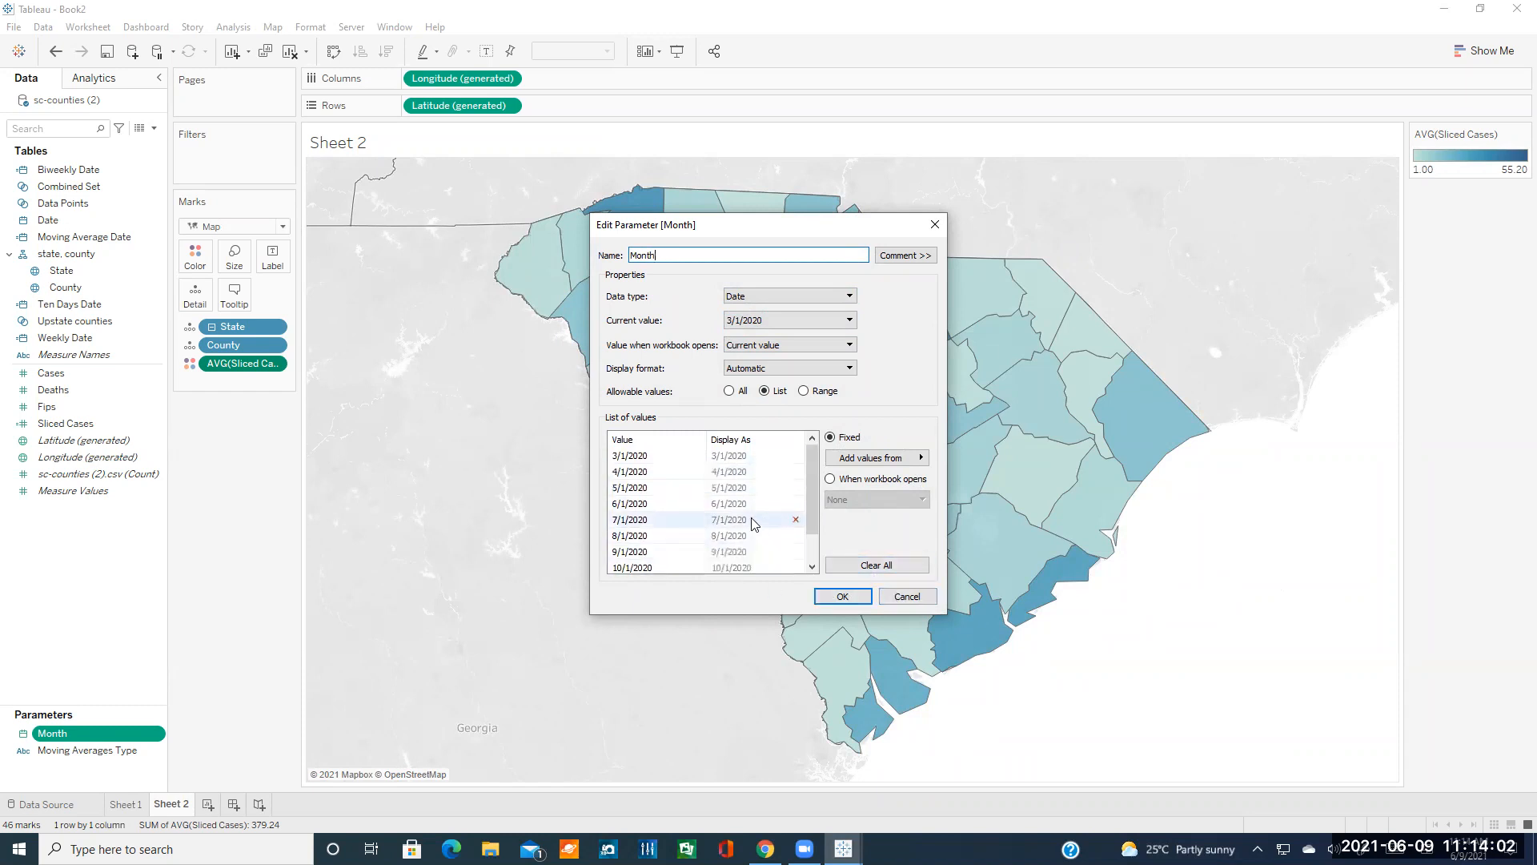
pyautogui.click(906, 597)
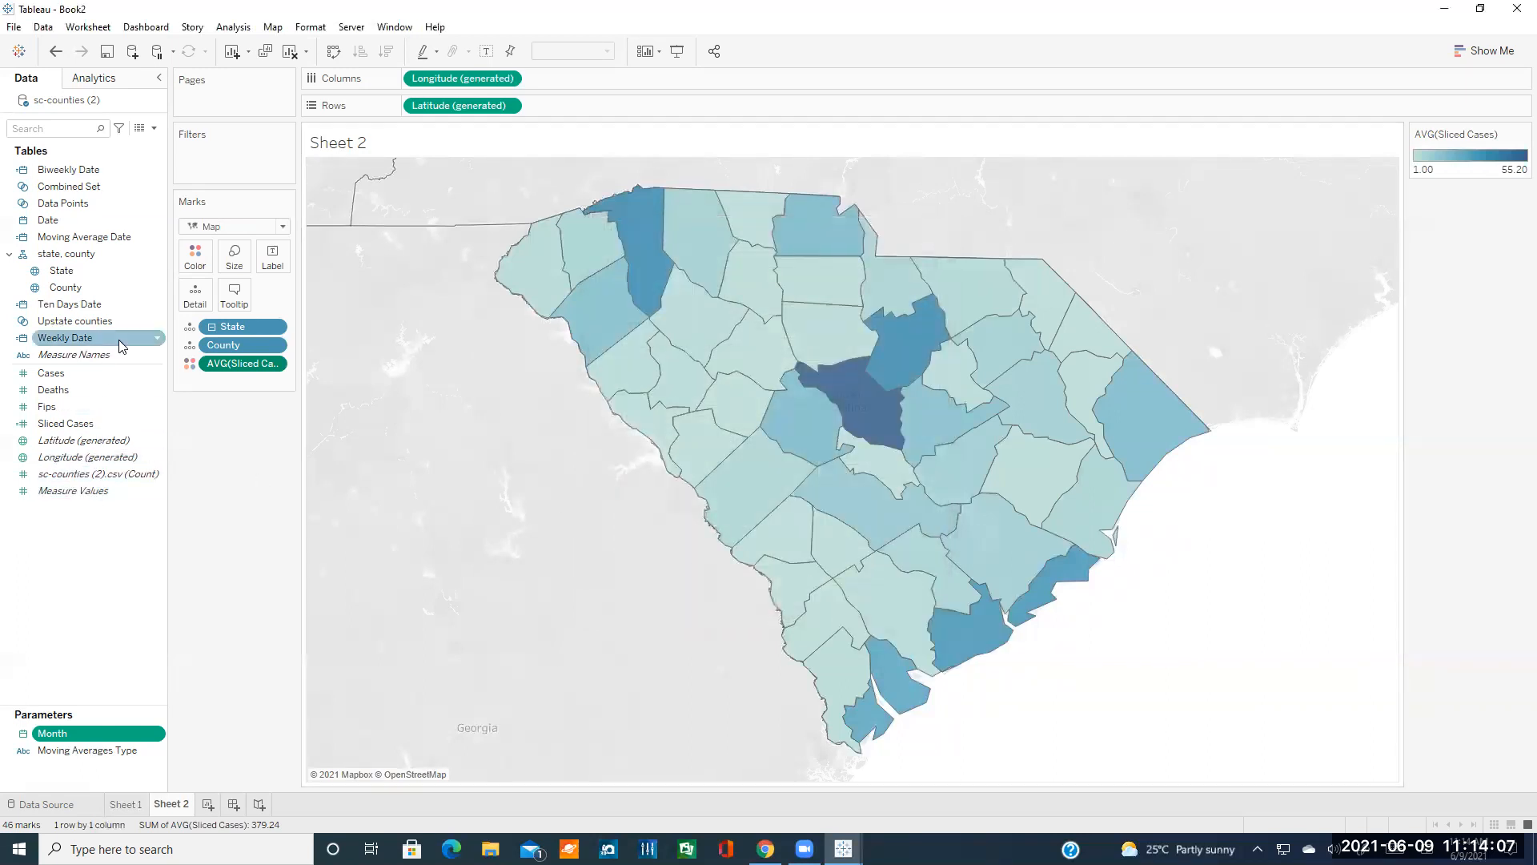
# - Review the date, 'month', [Month], [Cases] and null parts of the Sliced Cases formula and close it without changes
pyautogui.rightClick(103, 424)
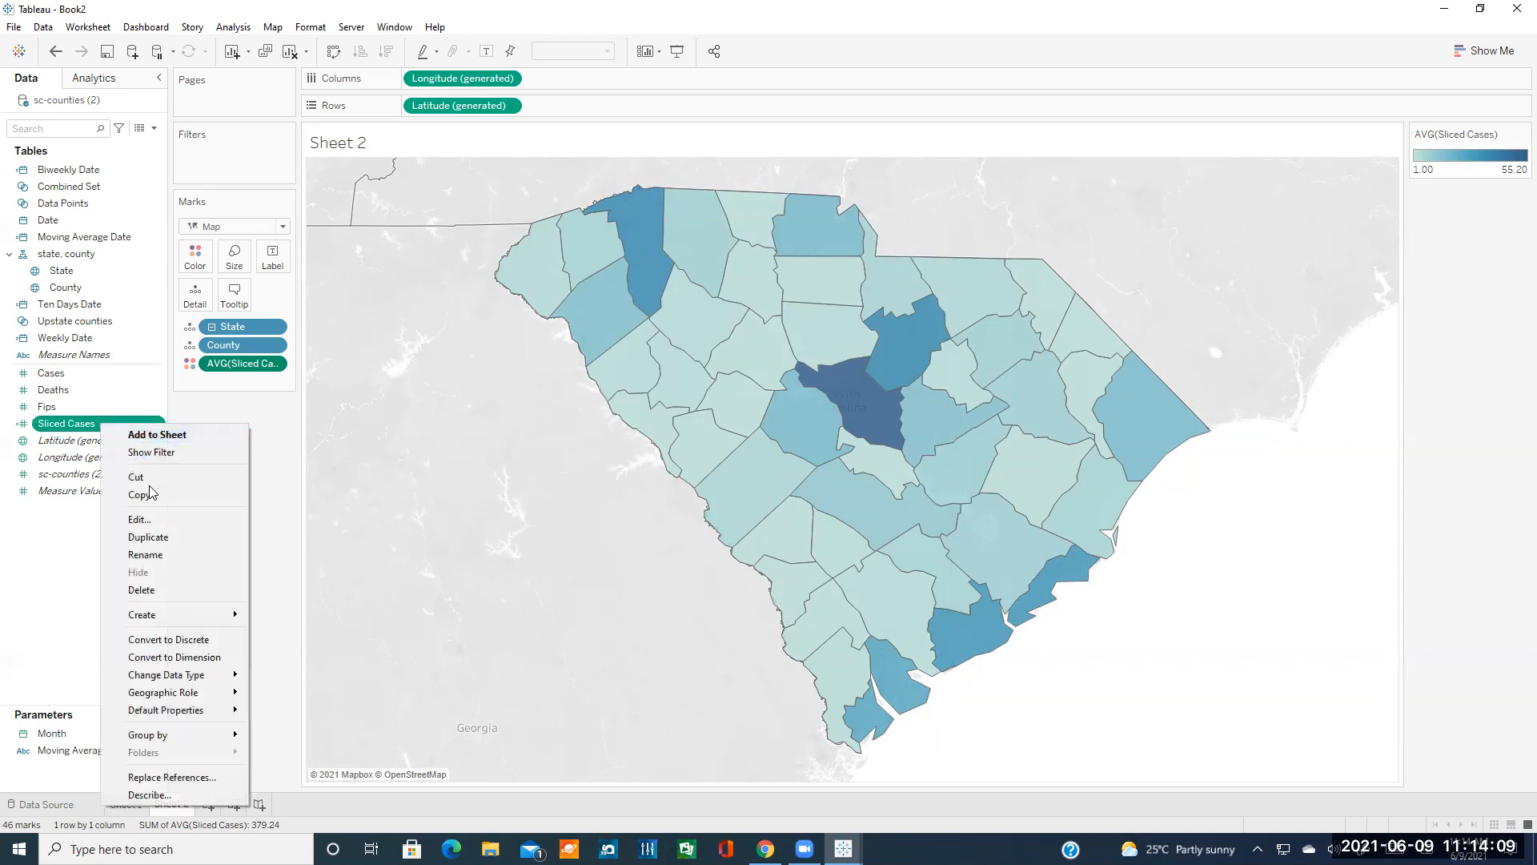
pyautogui.click(152, 518)
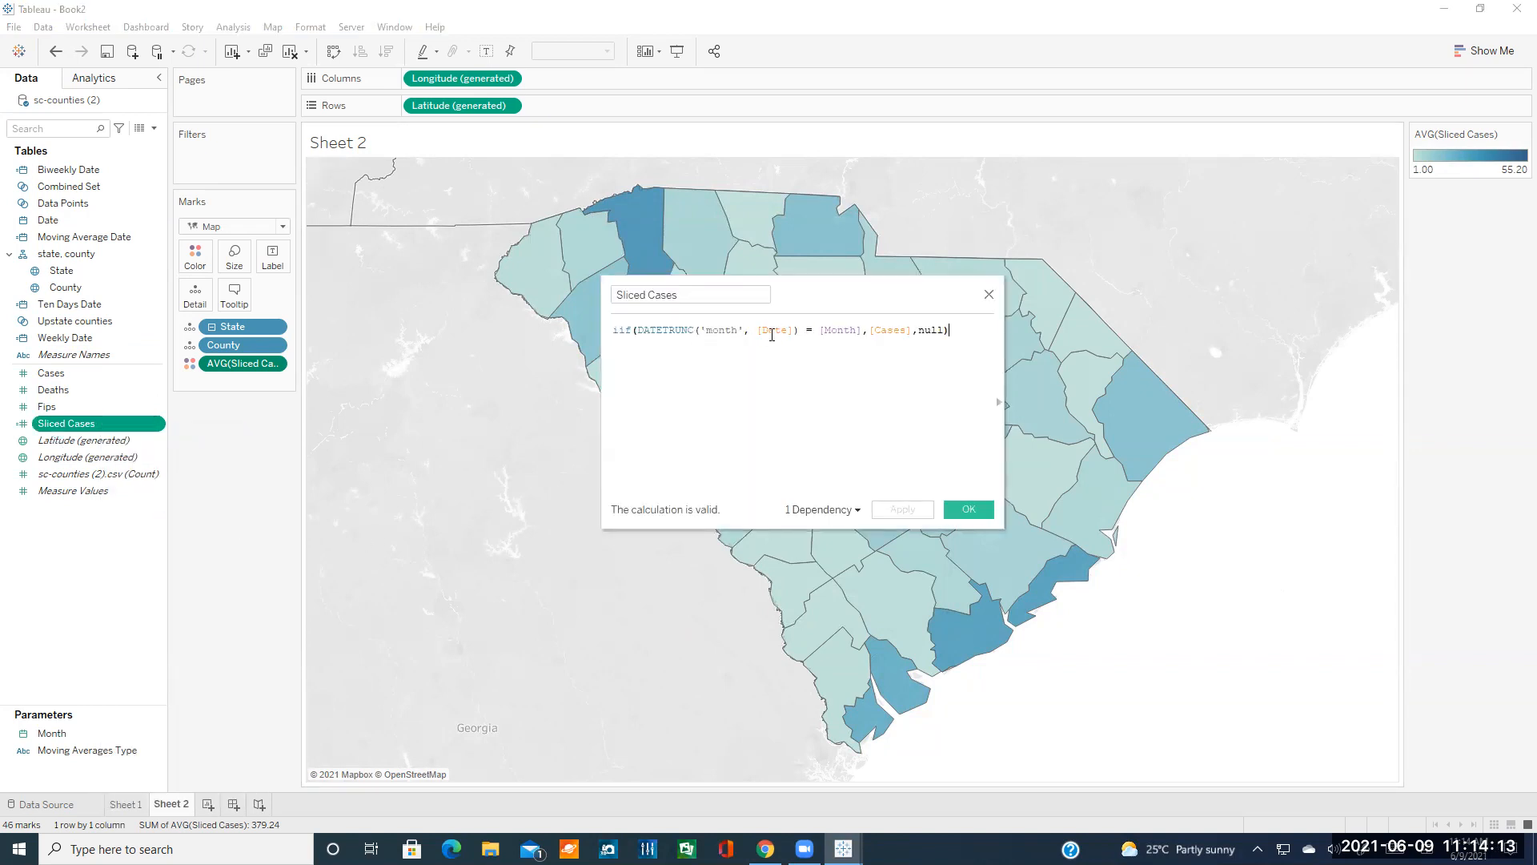
pyautogui.doubleClick(788, 331)
pyautogui.doubleClick(724, 330)
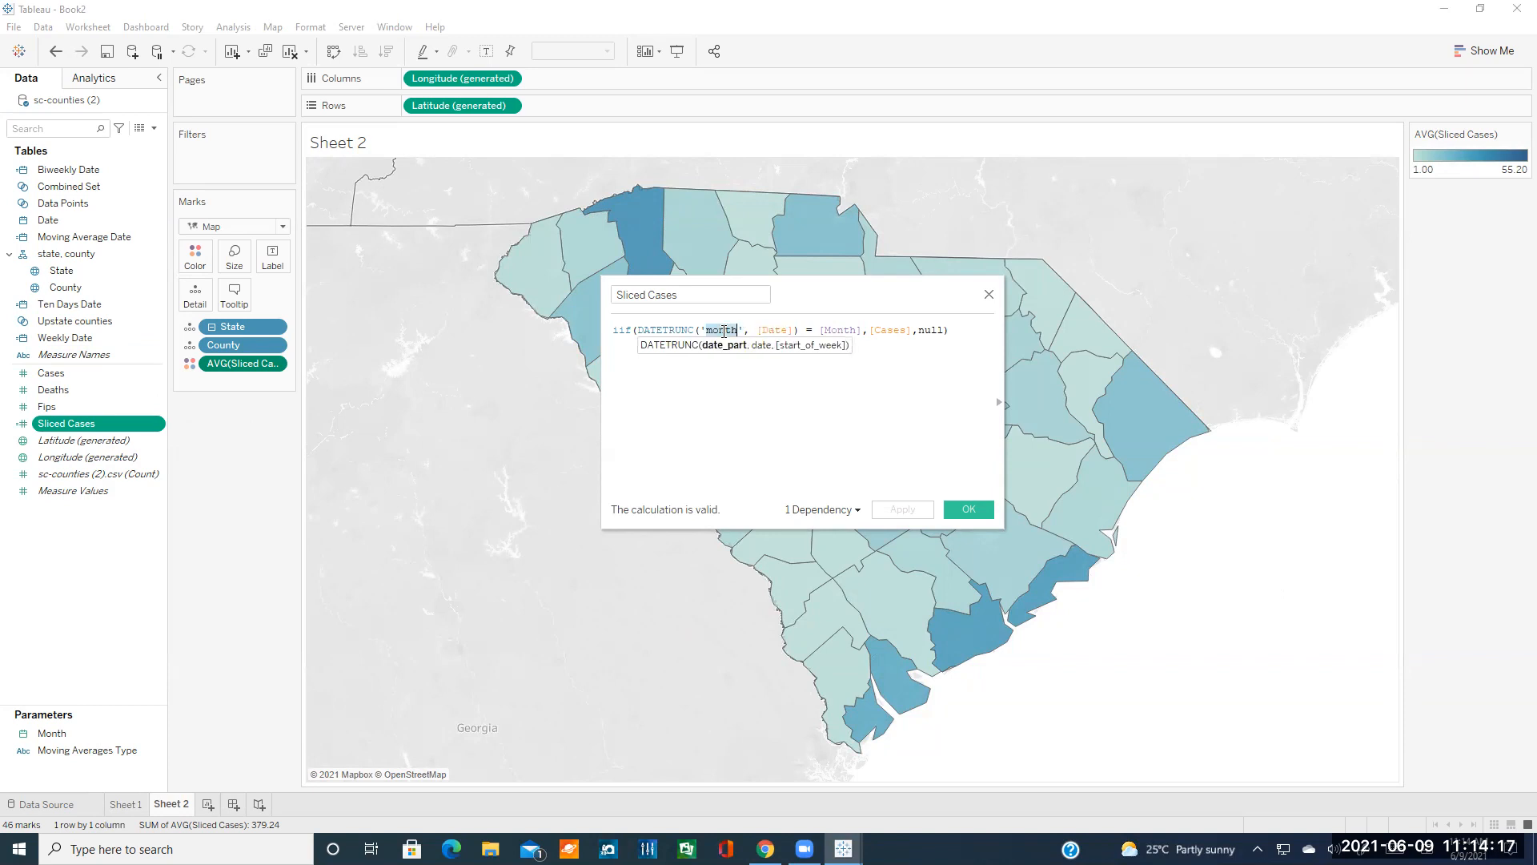
pyautogui.doubleClick(839, 331)
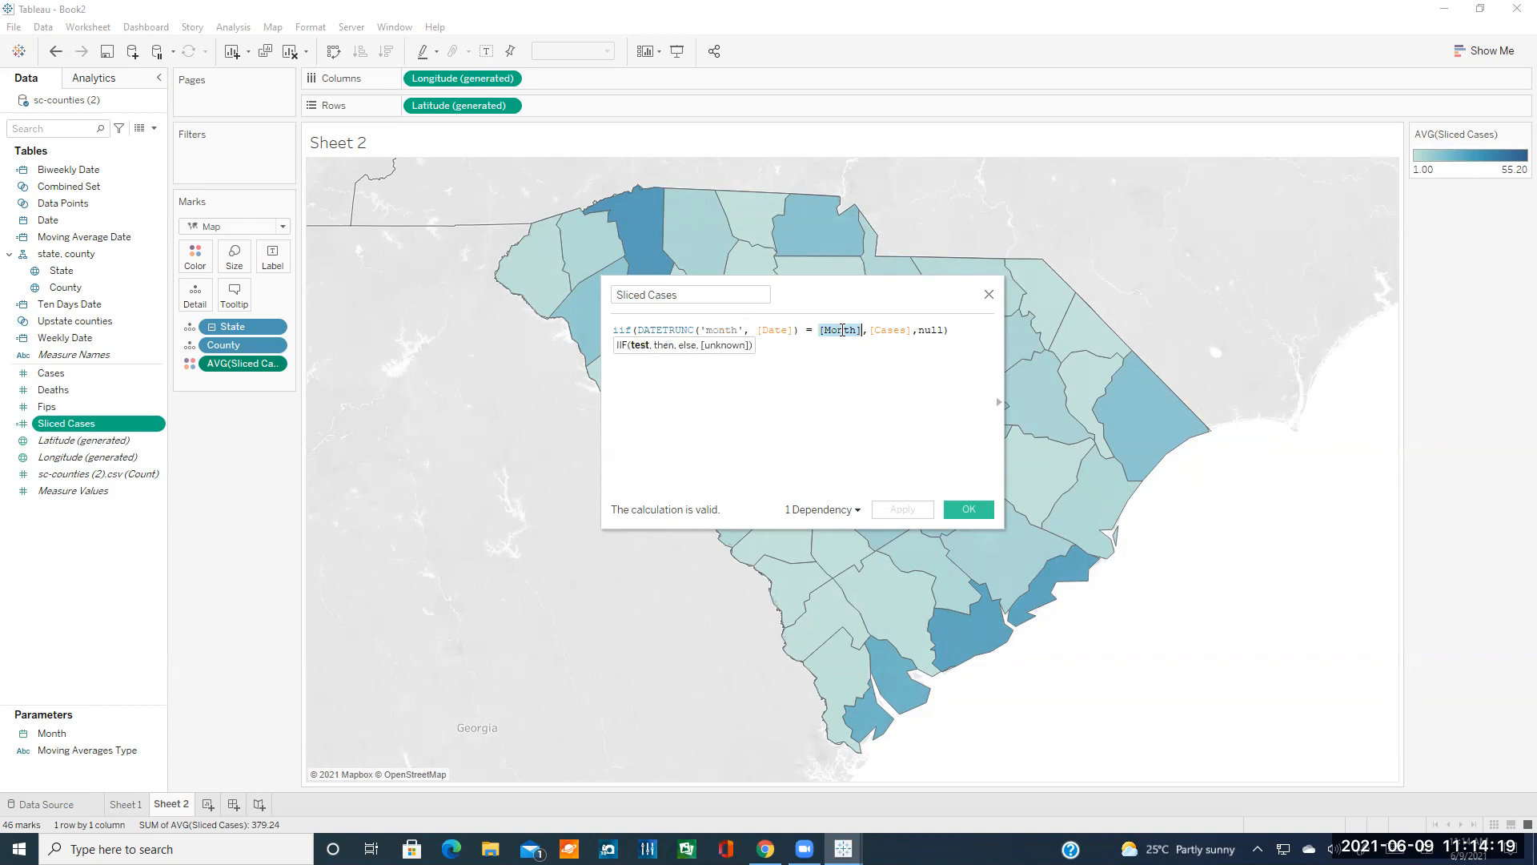
pyautogui.doubleClick(885, 331)
pyautogui.doubleClick(930, 331)
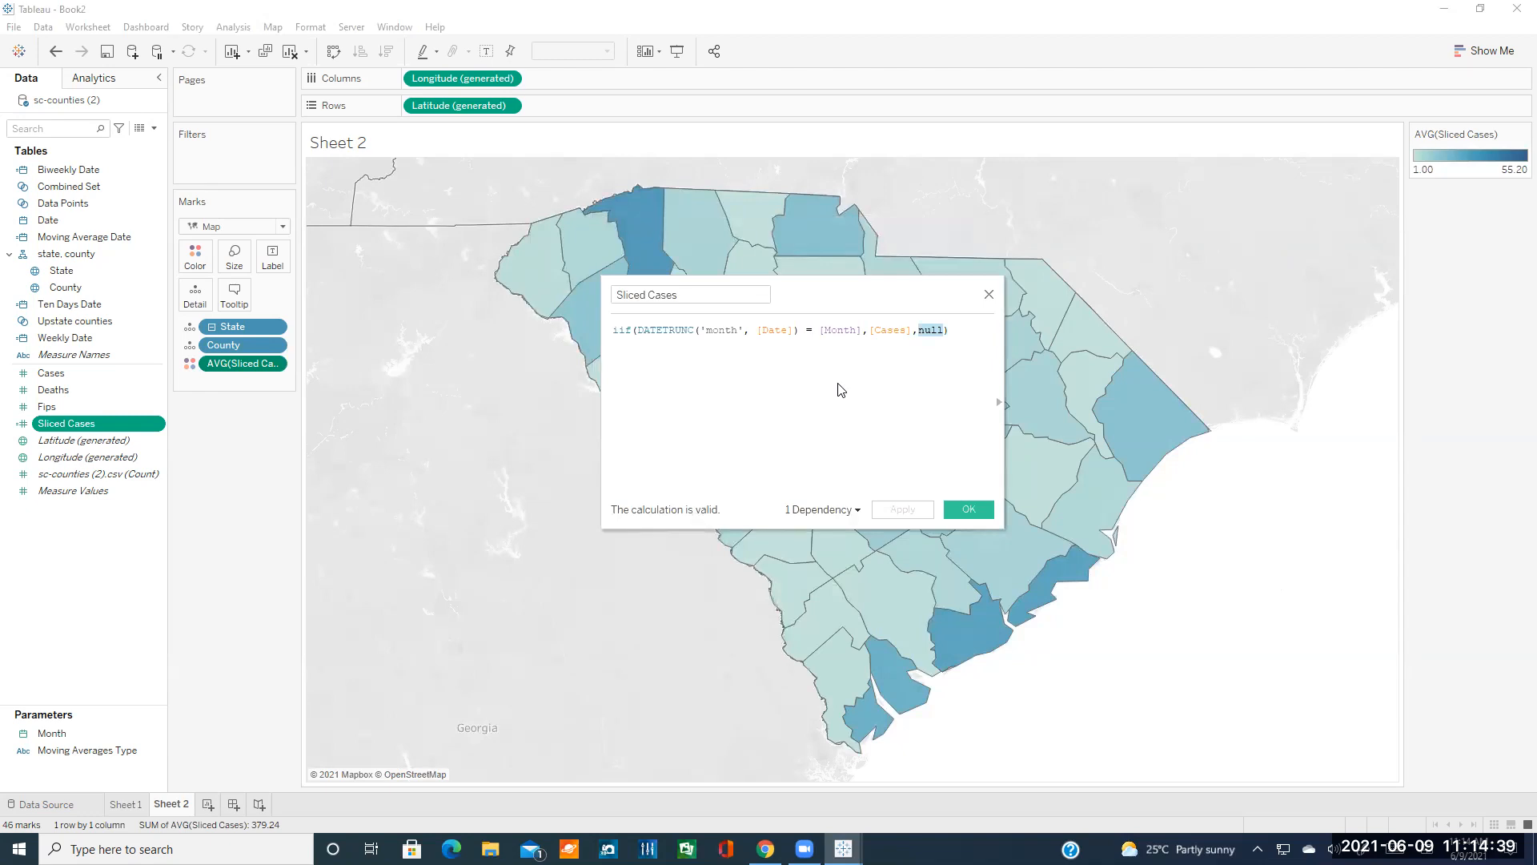
pyautogui.click(989, 295)
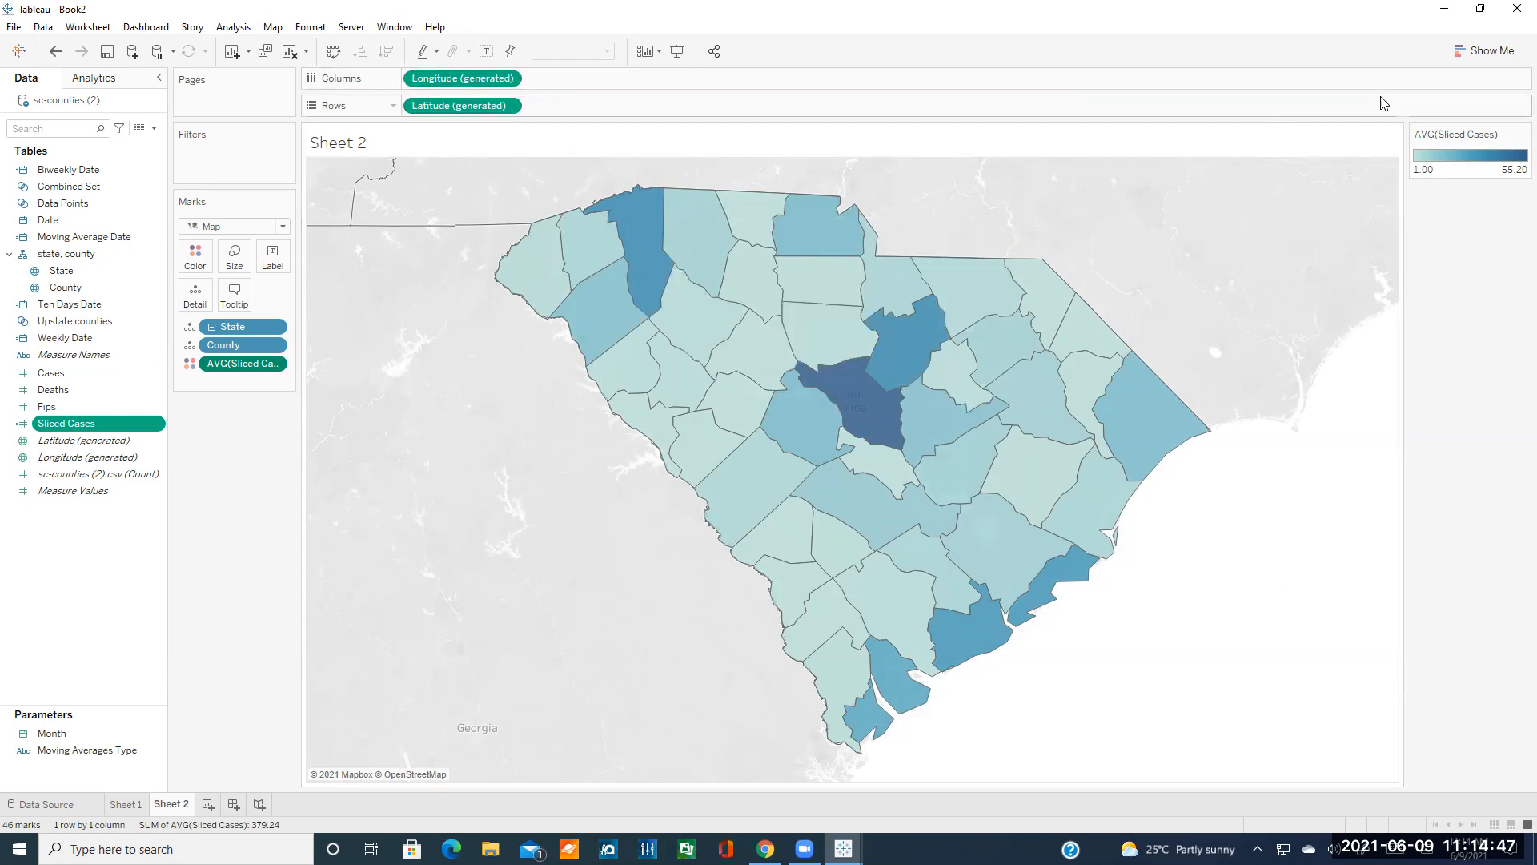
pyautogui.click(1485, 51)
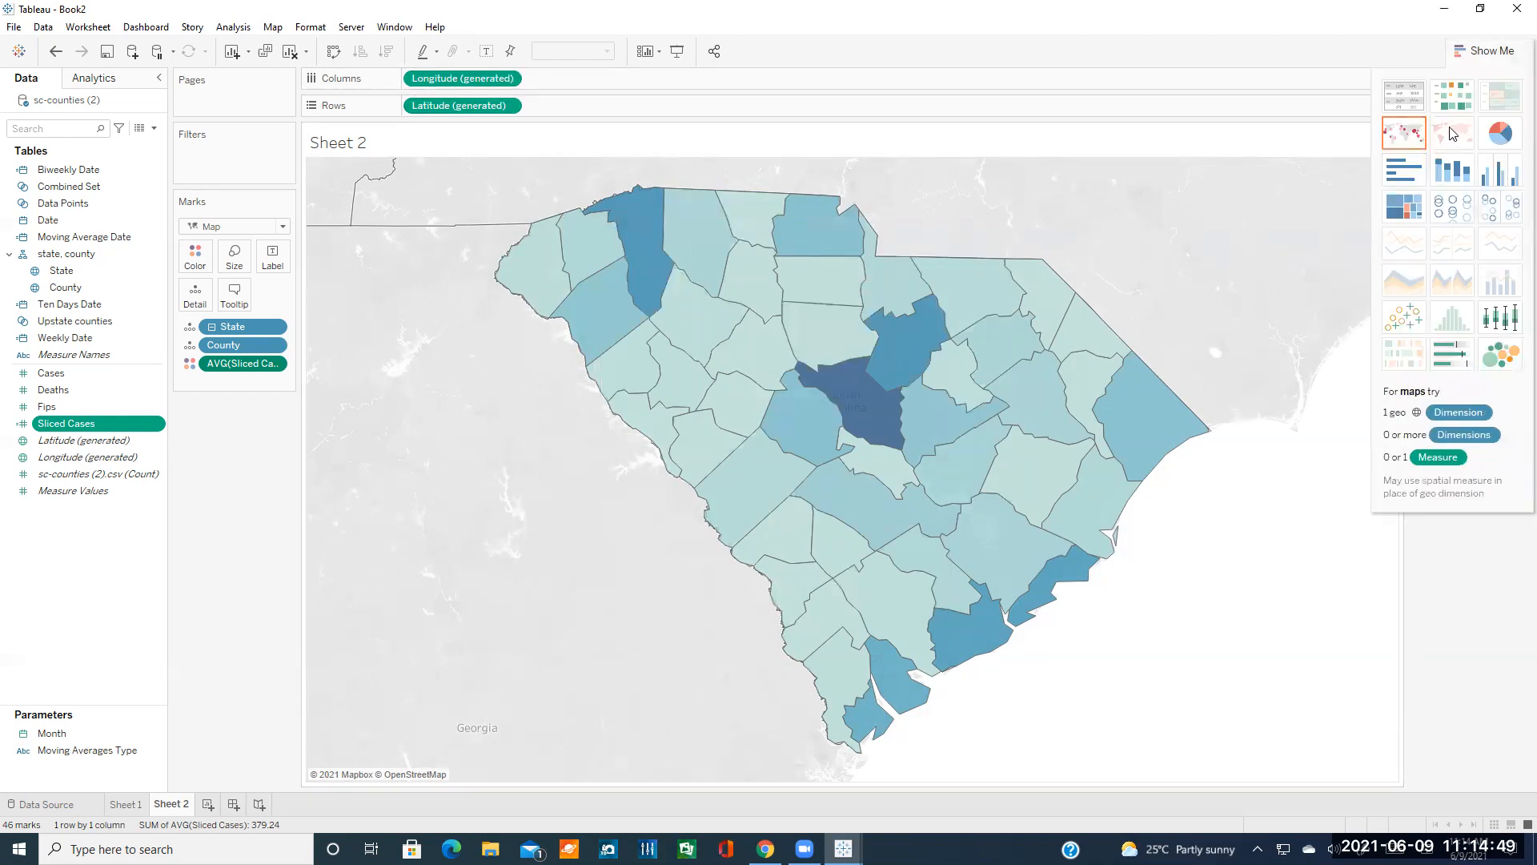
pyautogui.click(1479, 51)
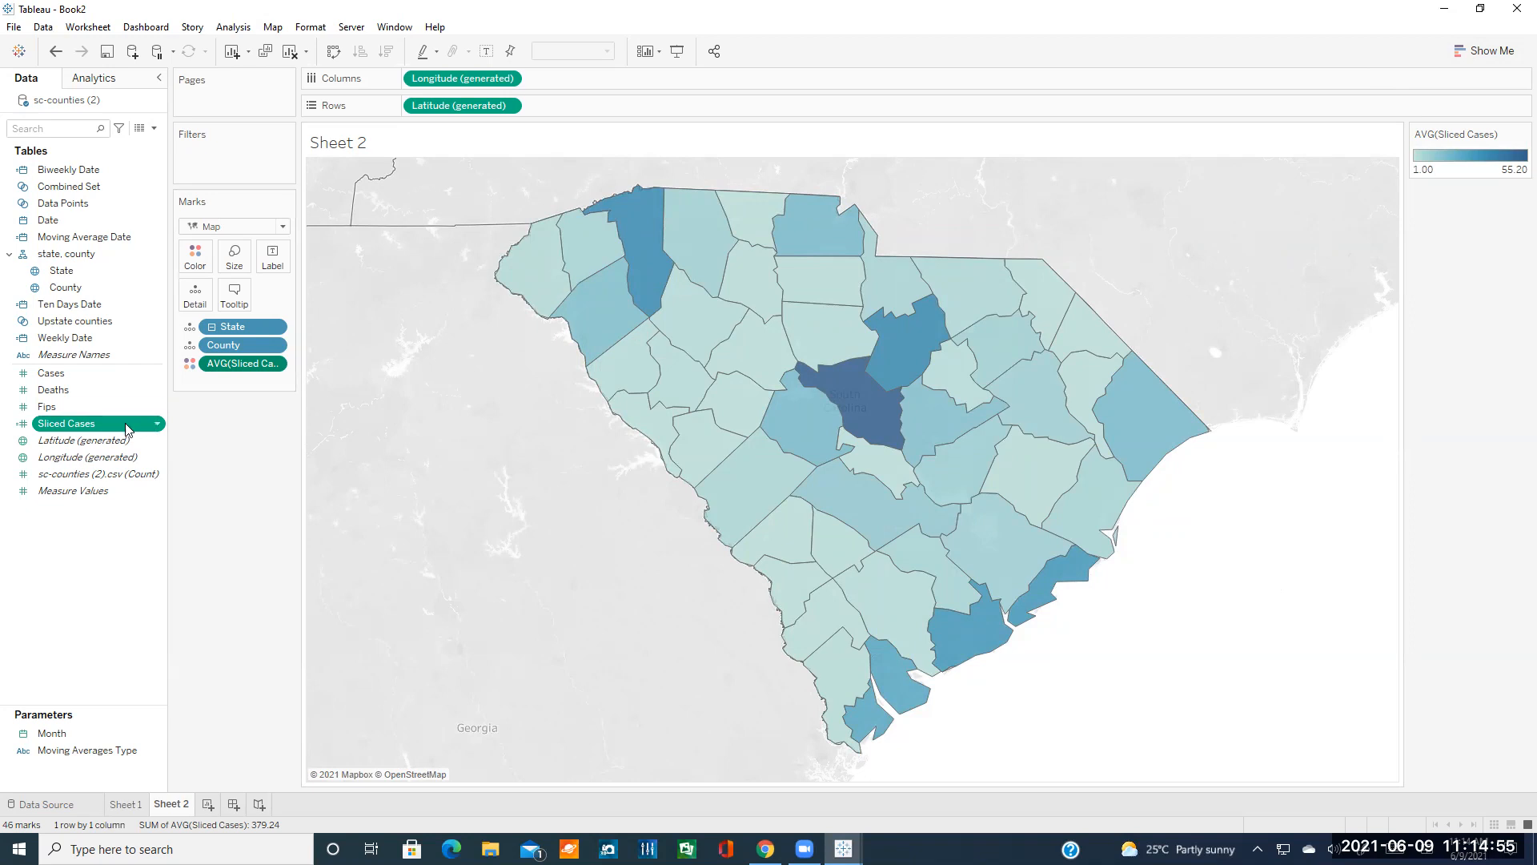
pyautogui.click(185, 364)
pyautogui.click(224, 463)
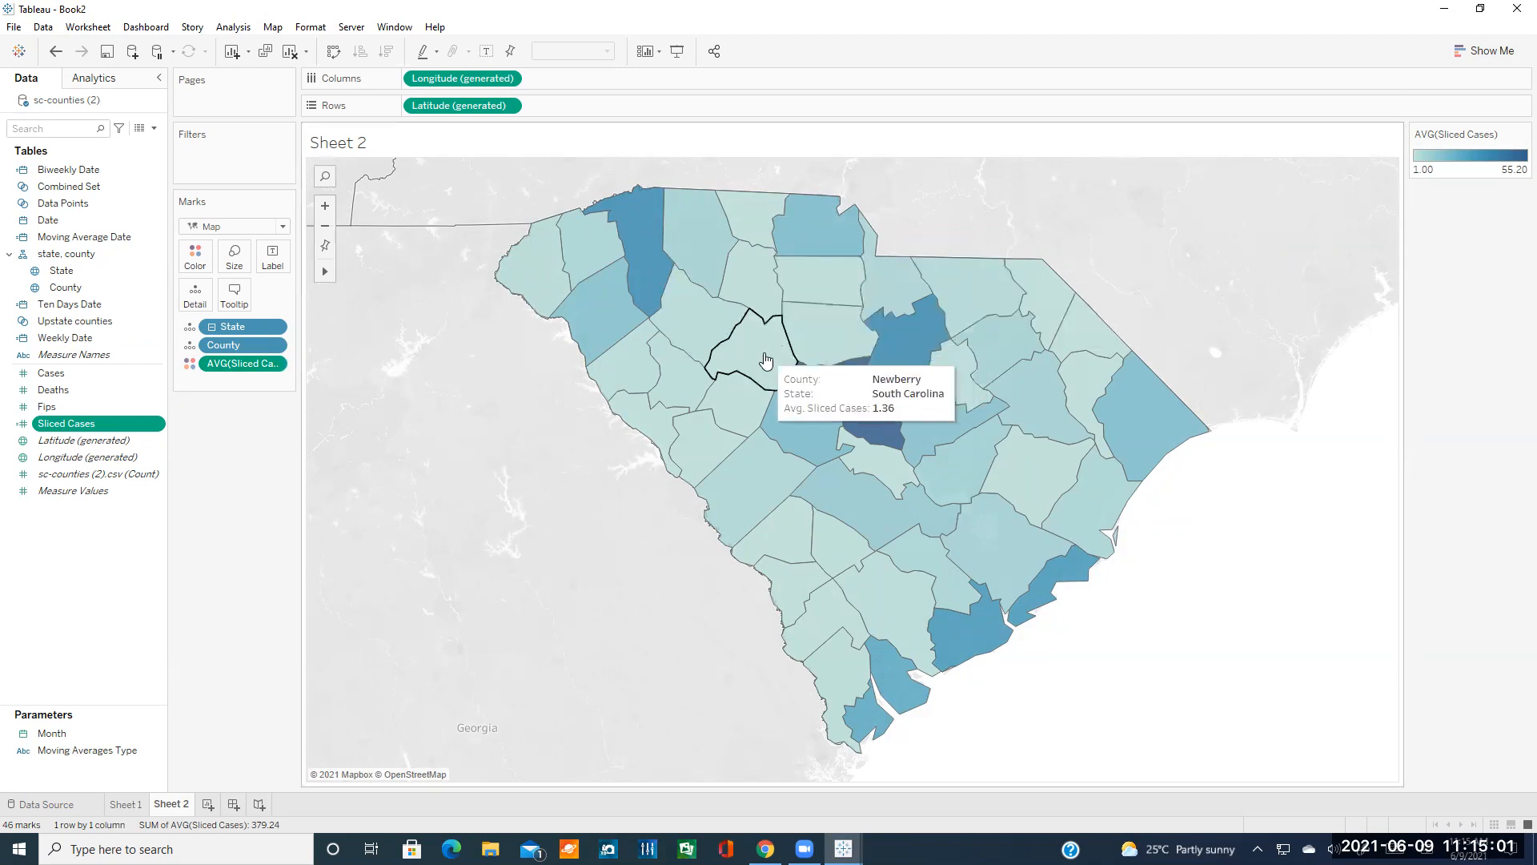
# - Show the Month parameter control beside the map as a slider and move it to 8/1/2020 and 9/1/2020
pyautogui.click(158, 735)
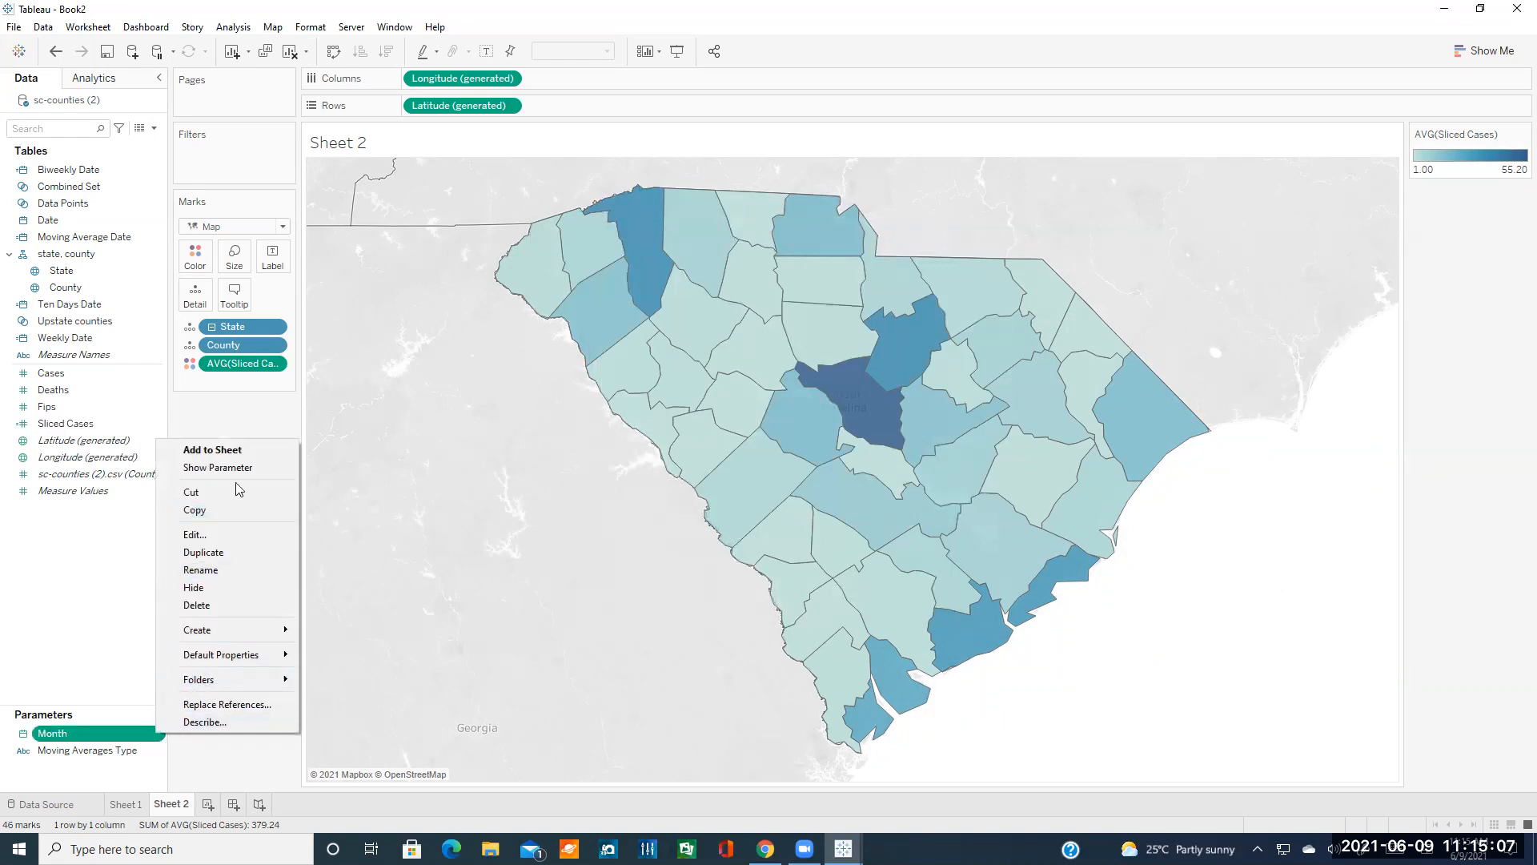
pyautogui.click(216, 471)
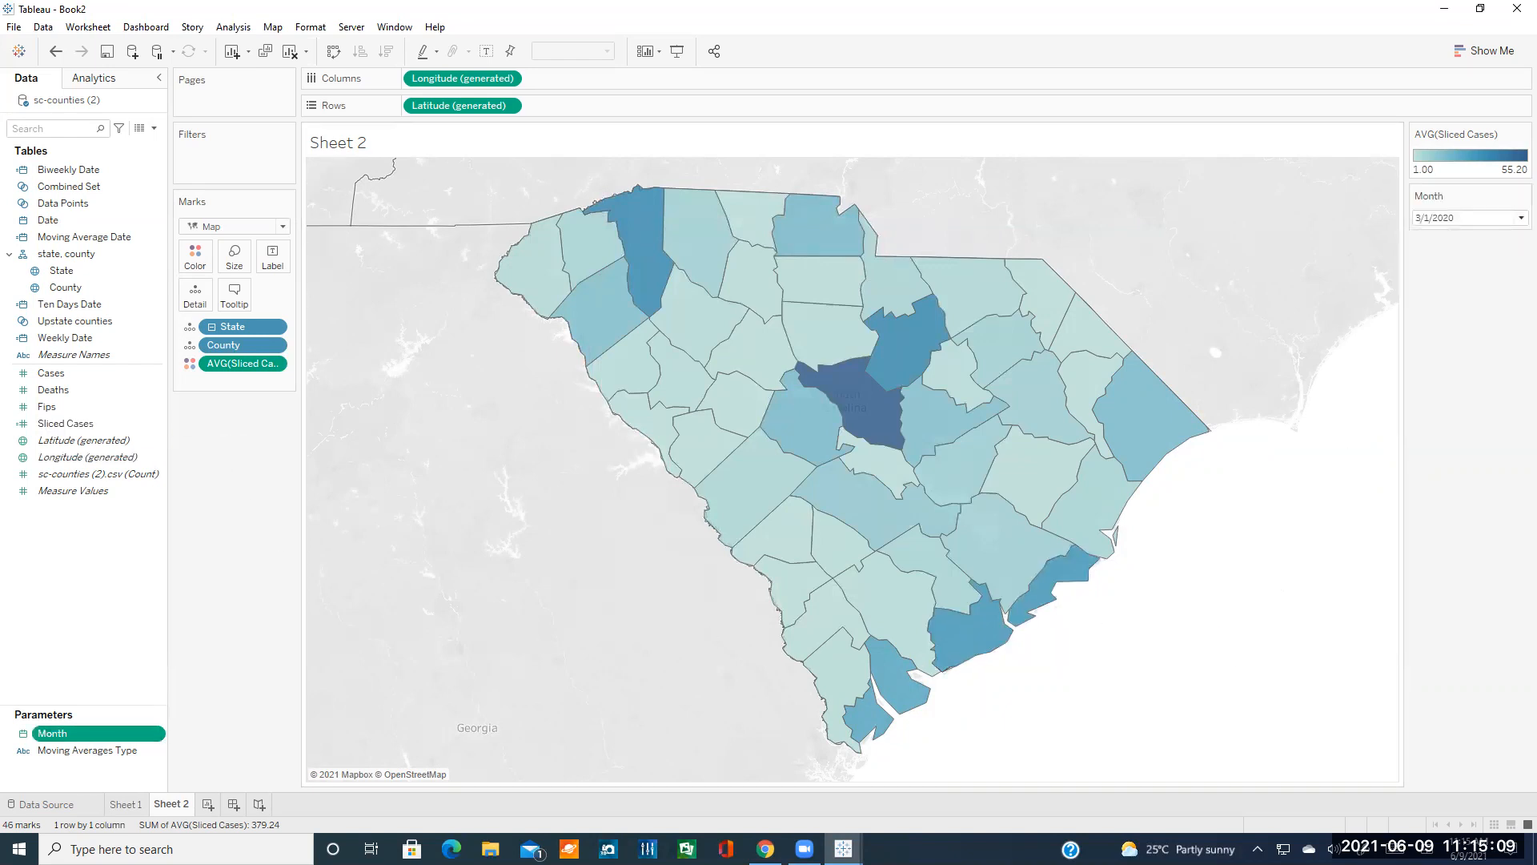
pyautogui.click(1513, 224)
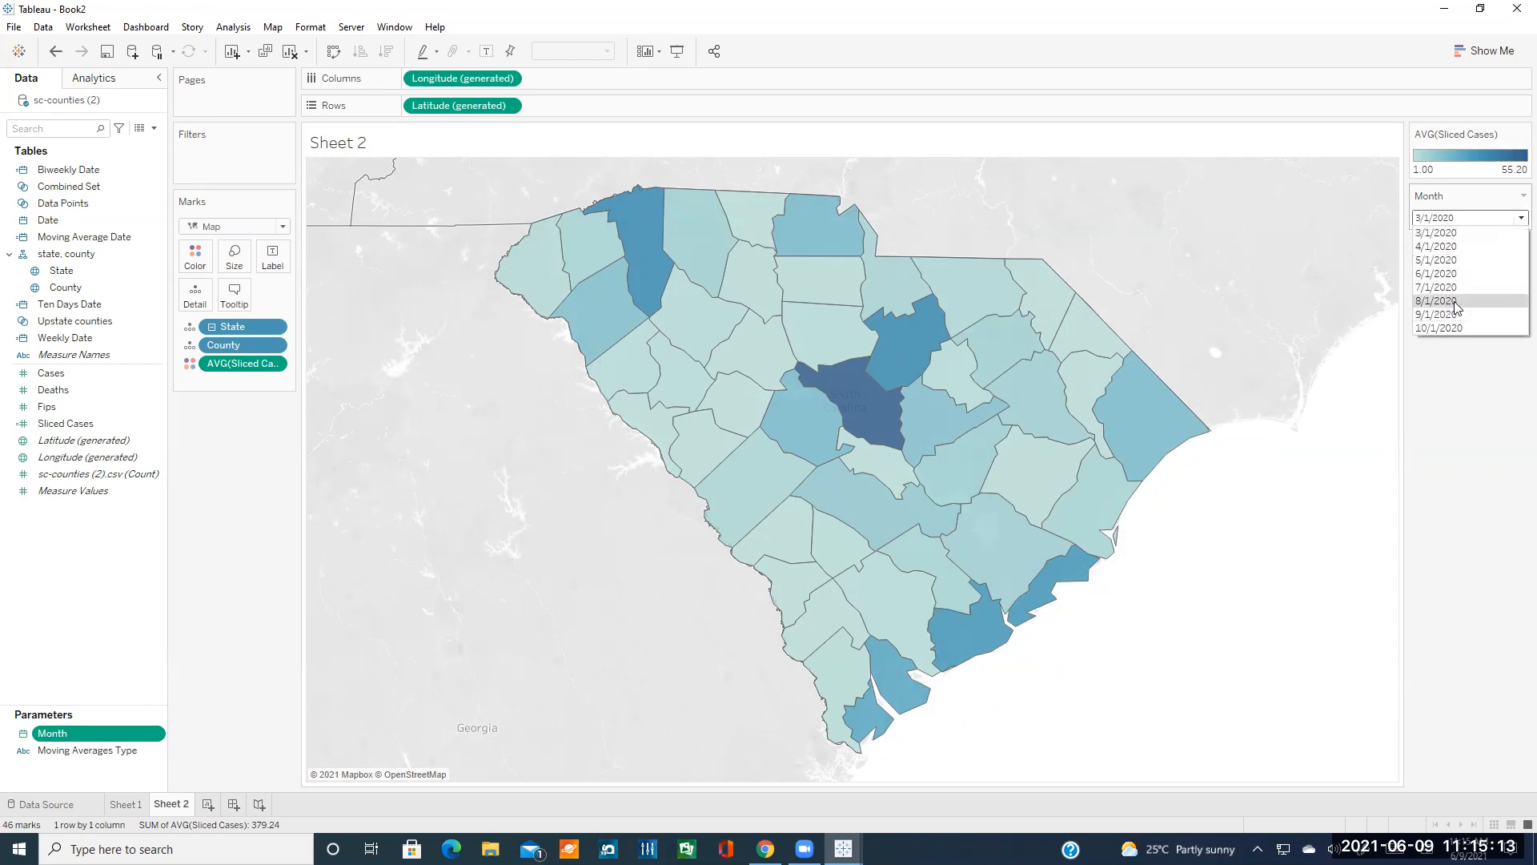
pyautogui.click(1521, 196)
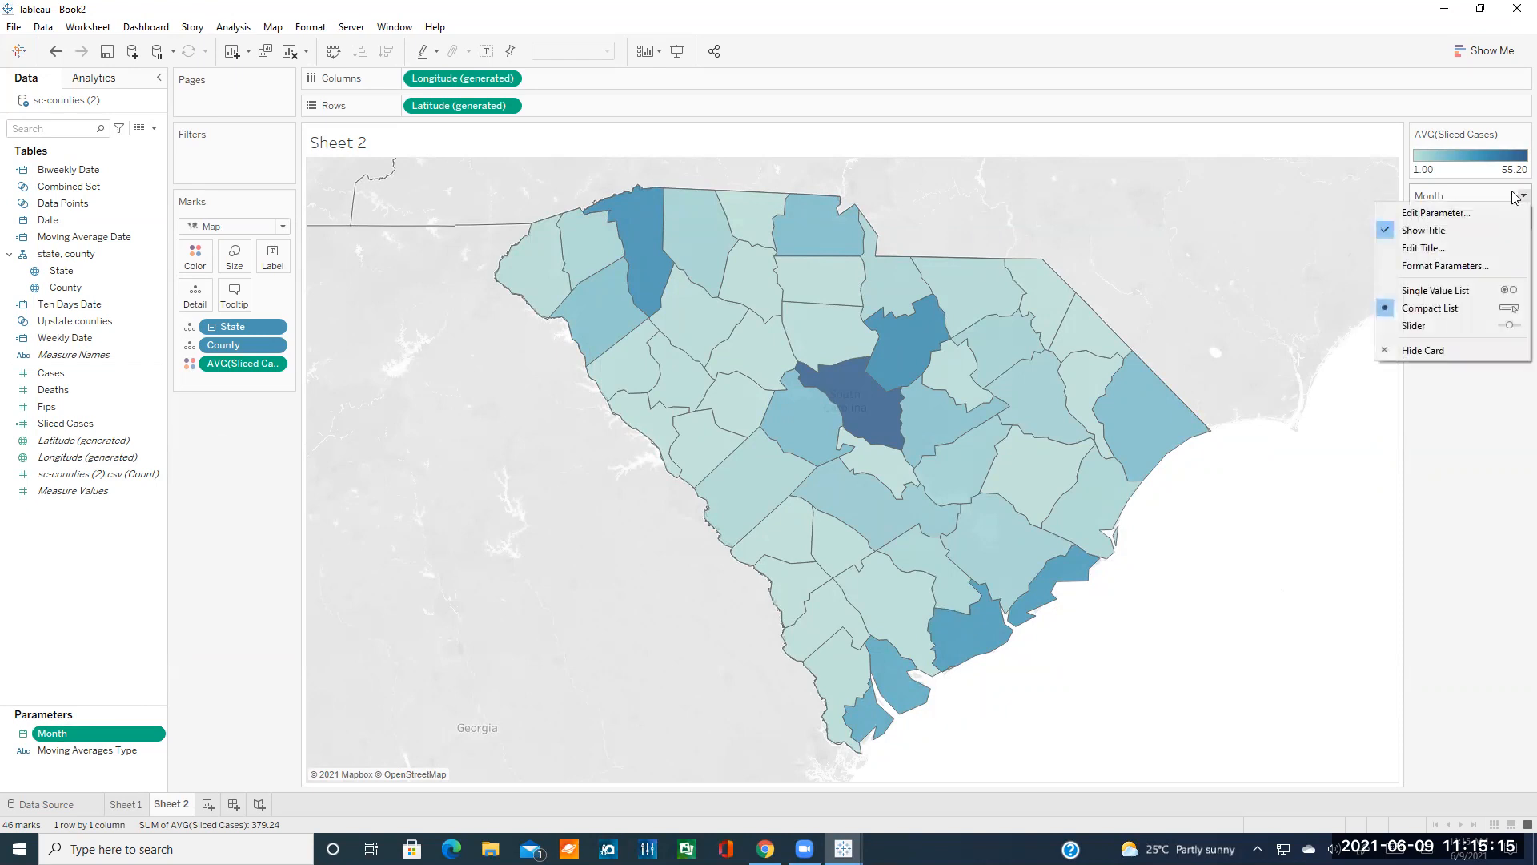
pyautogui.click(1437, 309)
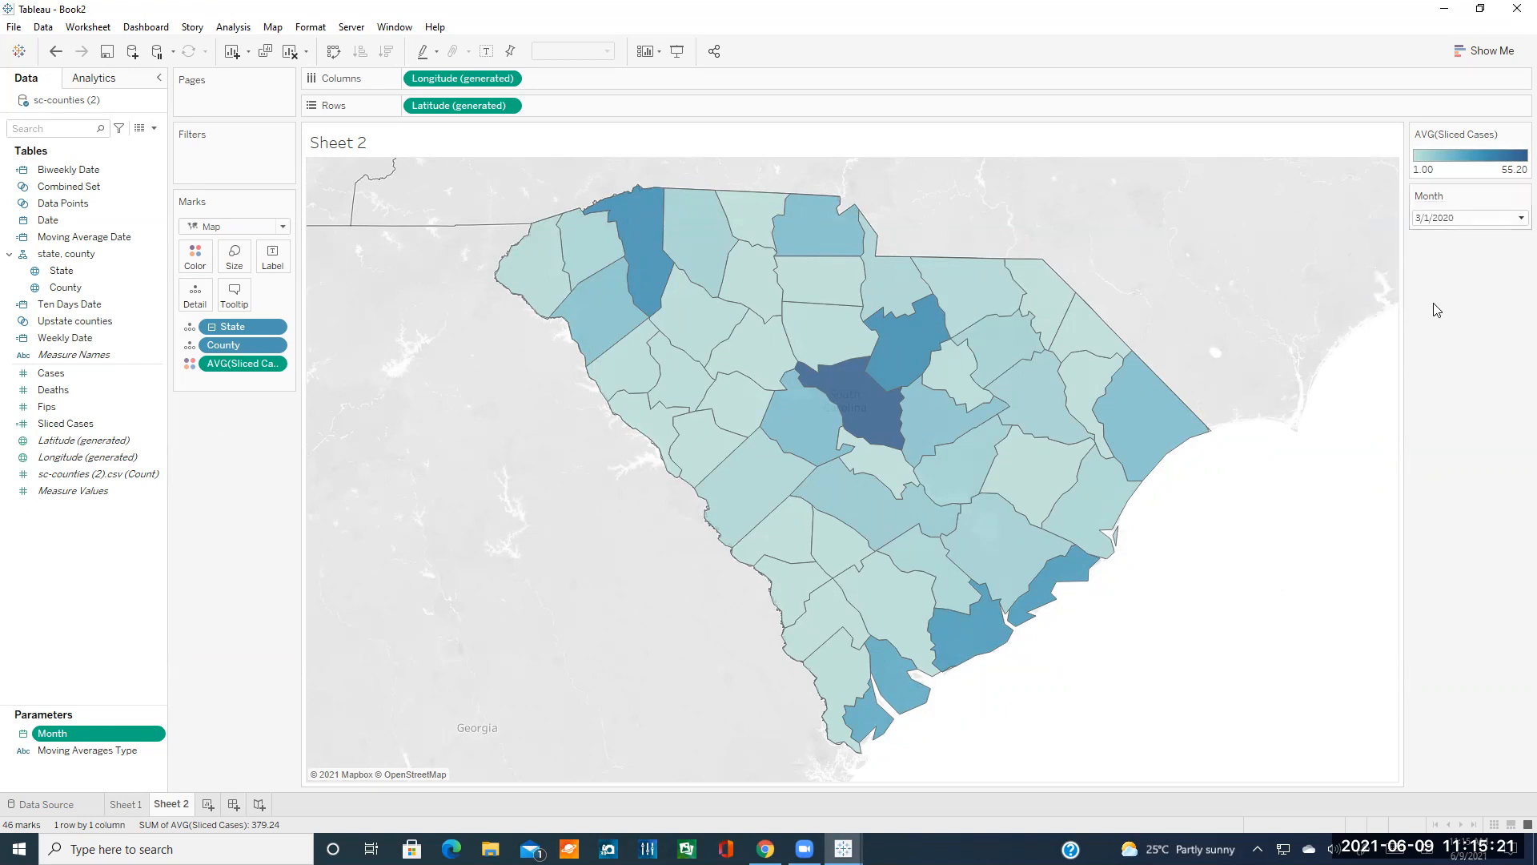
pyautogui.click(1516, 197)
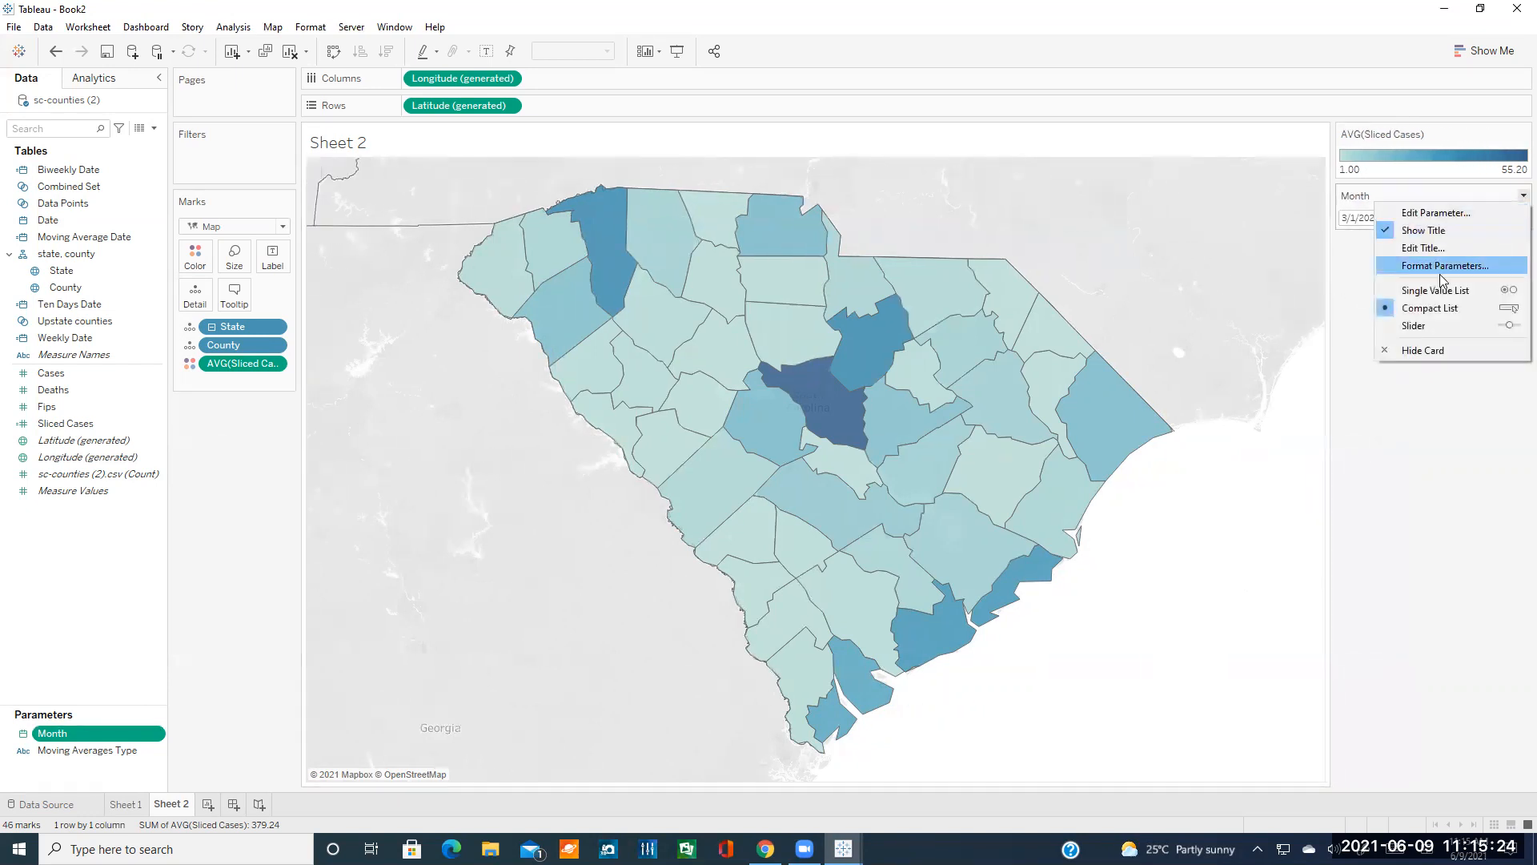
pyautogui.click(1439, 327)
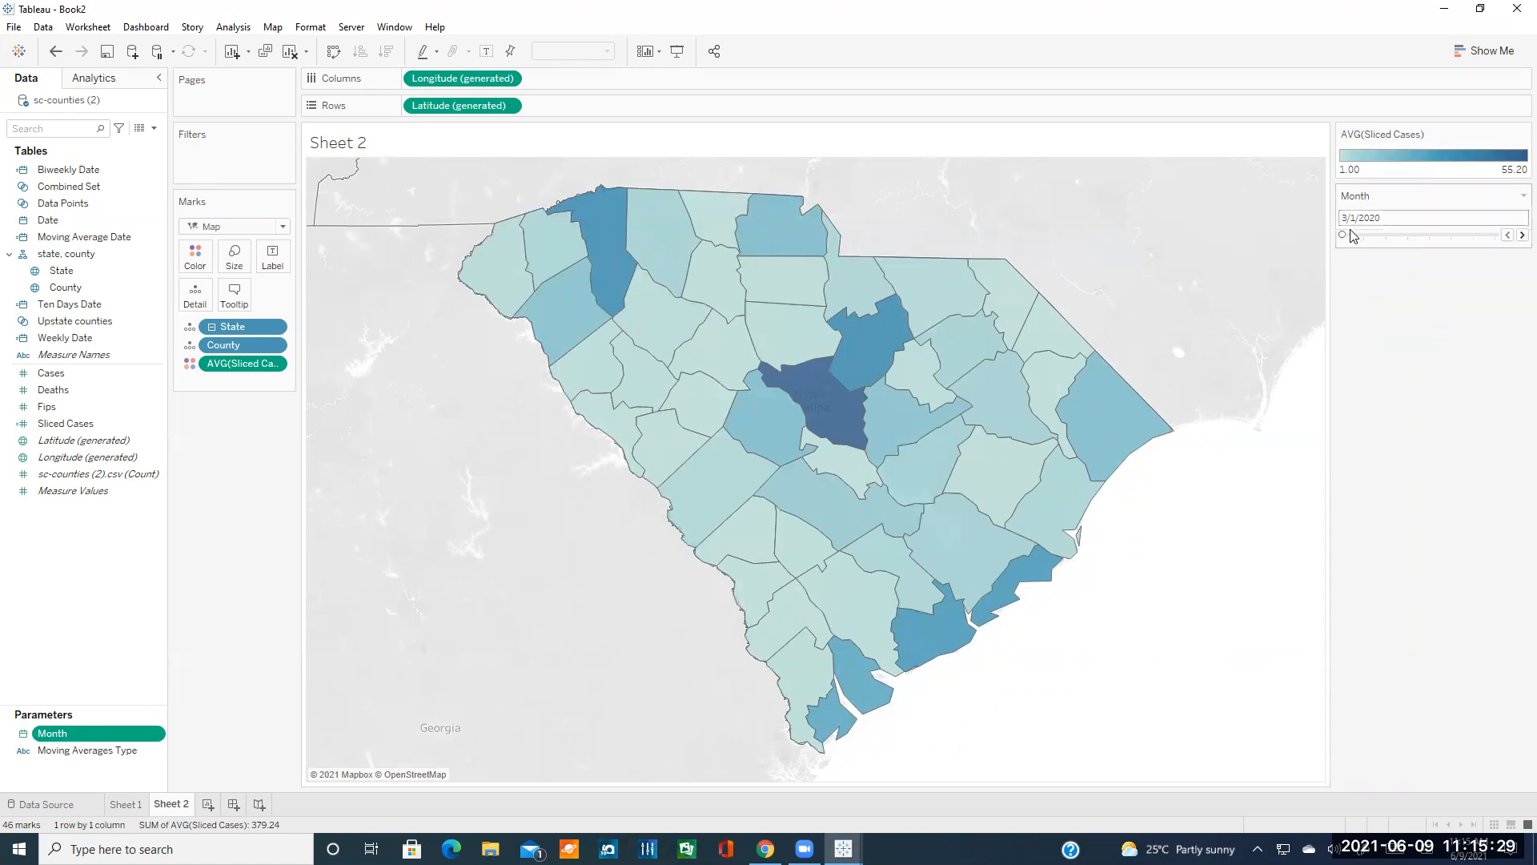
pyautogui.moveTo(1345, 235); pyautogui.dragTo(1450, 236)
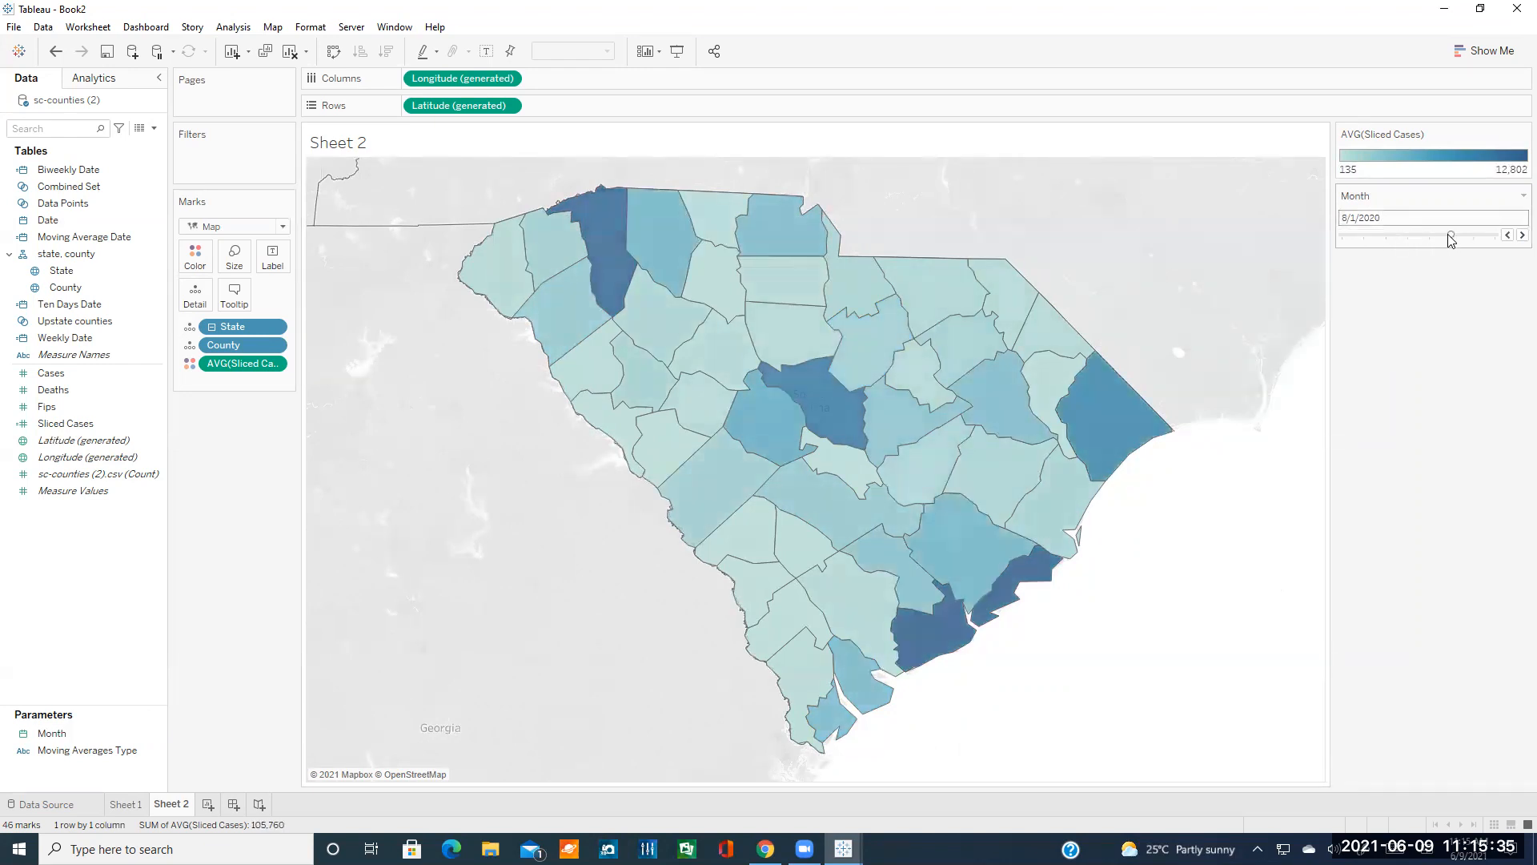
pyautogui.moveTo(1457, 239)
pyautogui.mouseDown()
pyautogui.moveTo(1368, 239)
pyautogui.moveTo(1479, 235)
pyautogui.mouseUp()
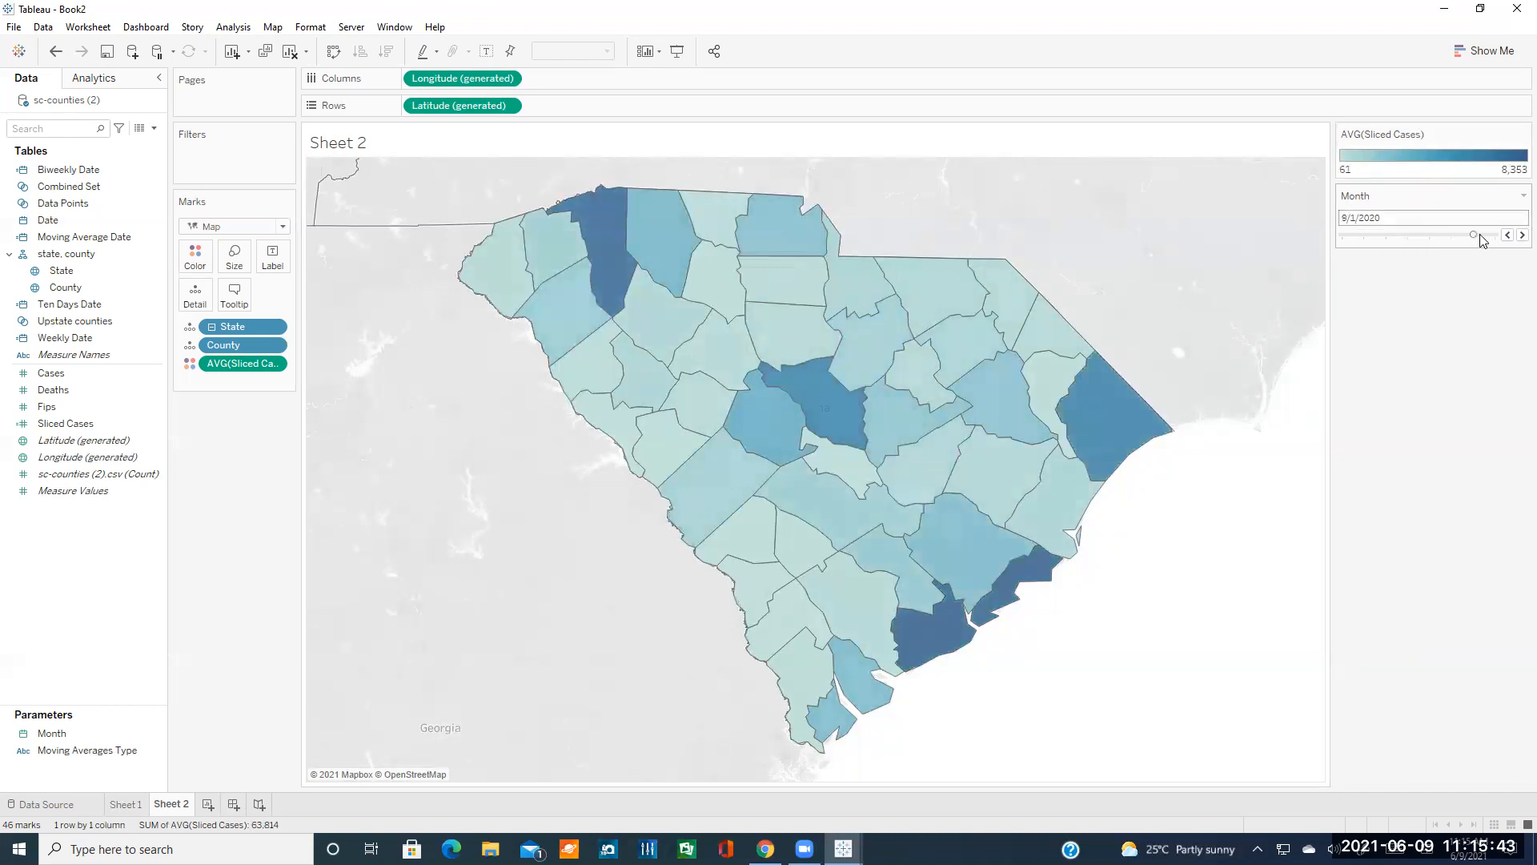
# - Change the Month parameter control to a compact list and browse its dates without choosing one
pyautogui.click(1523, 196)
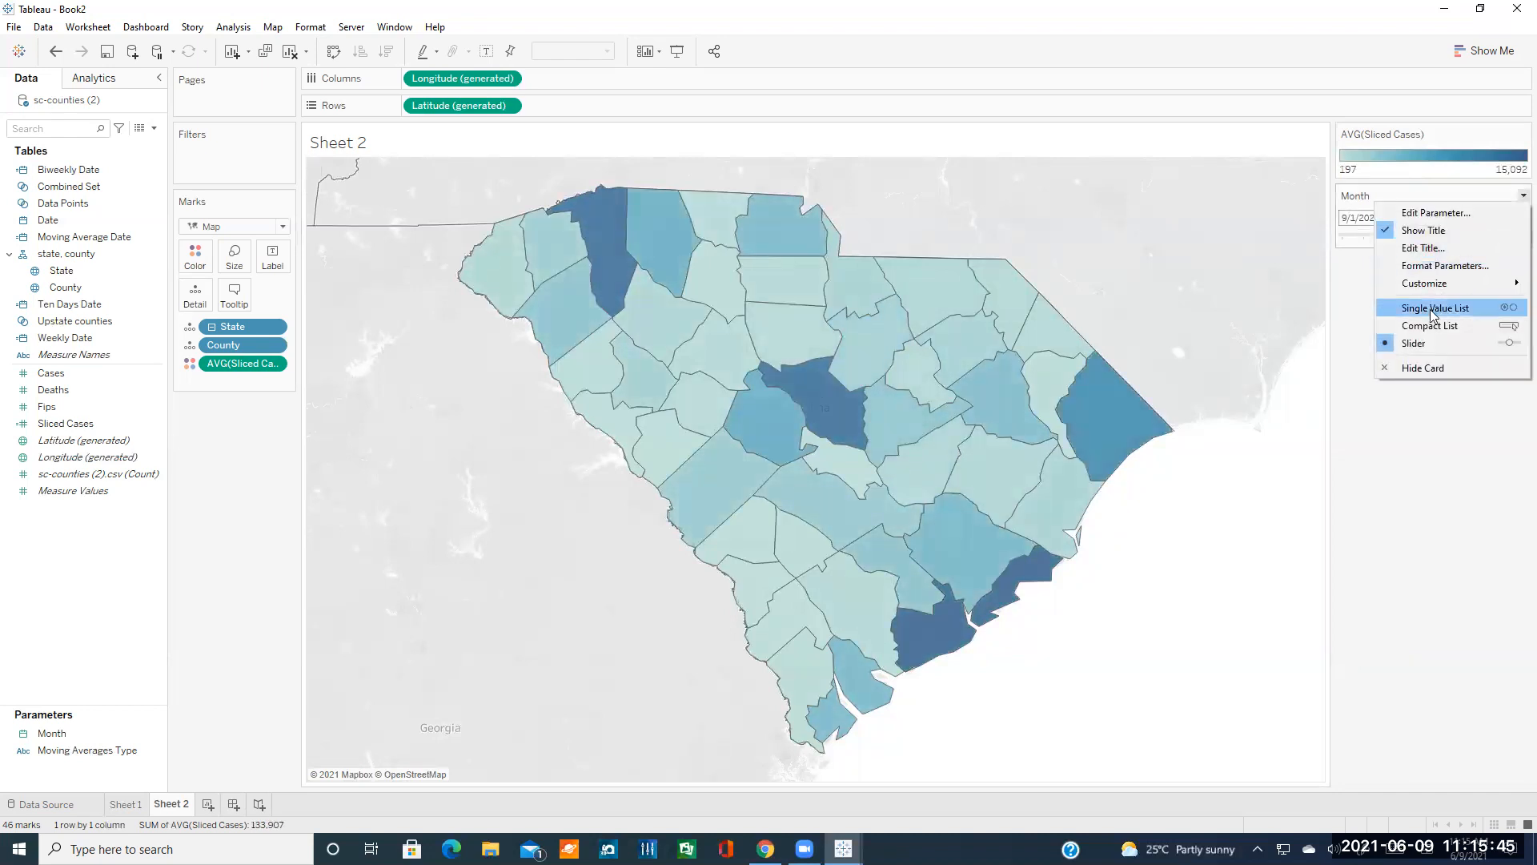
pyautogui.click(1430, 325)
pyautogui.click(1473, 218)
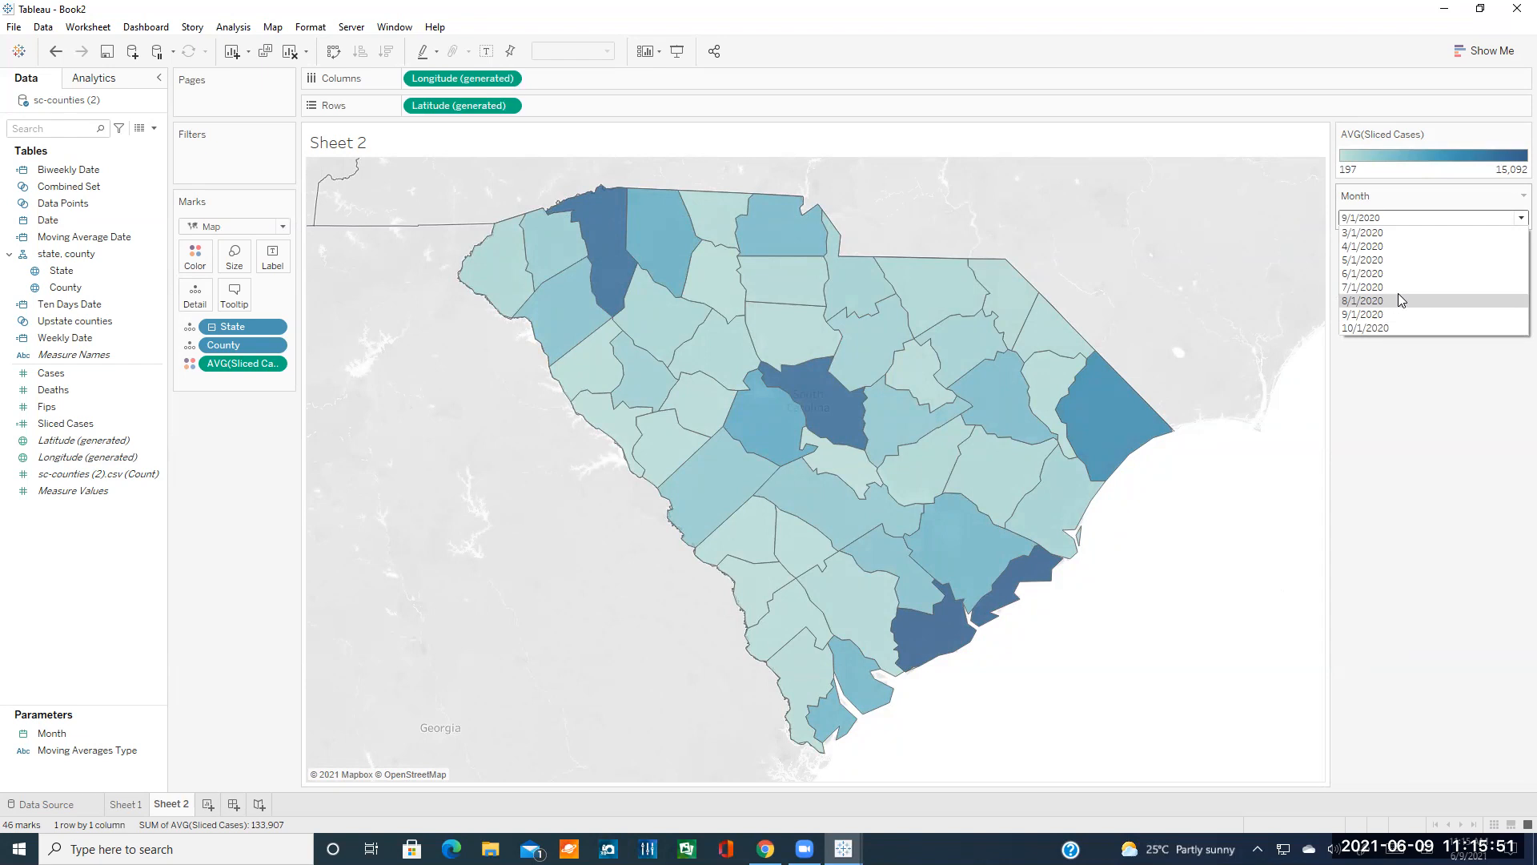
pyautogui.click(1491, 215)
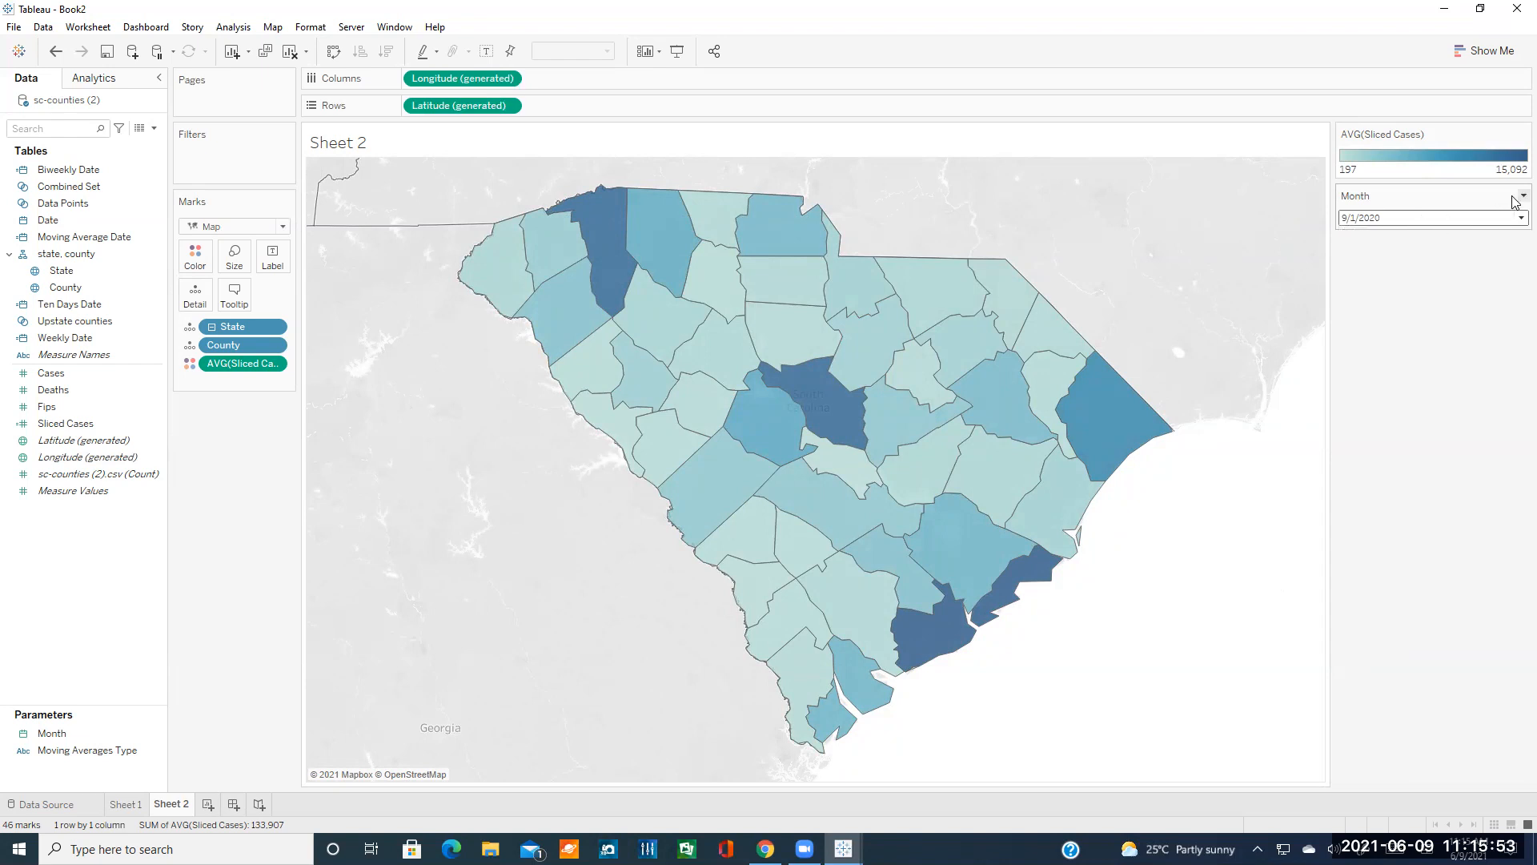
# - Change the Month parameter control to a single value list and select 6/1/2020, 7/1/2020 and 9/1/2020 in turn
pyautogui.click(1521, 197)
pyautogui.click(1422, 290)
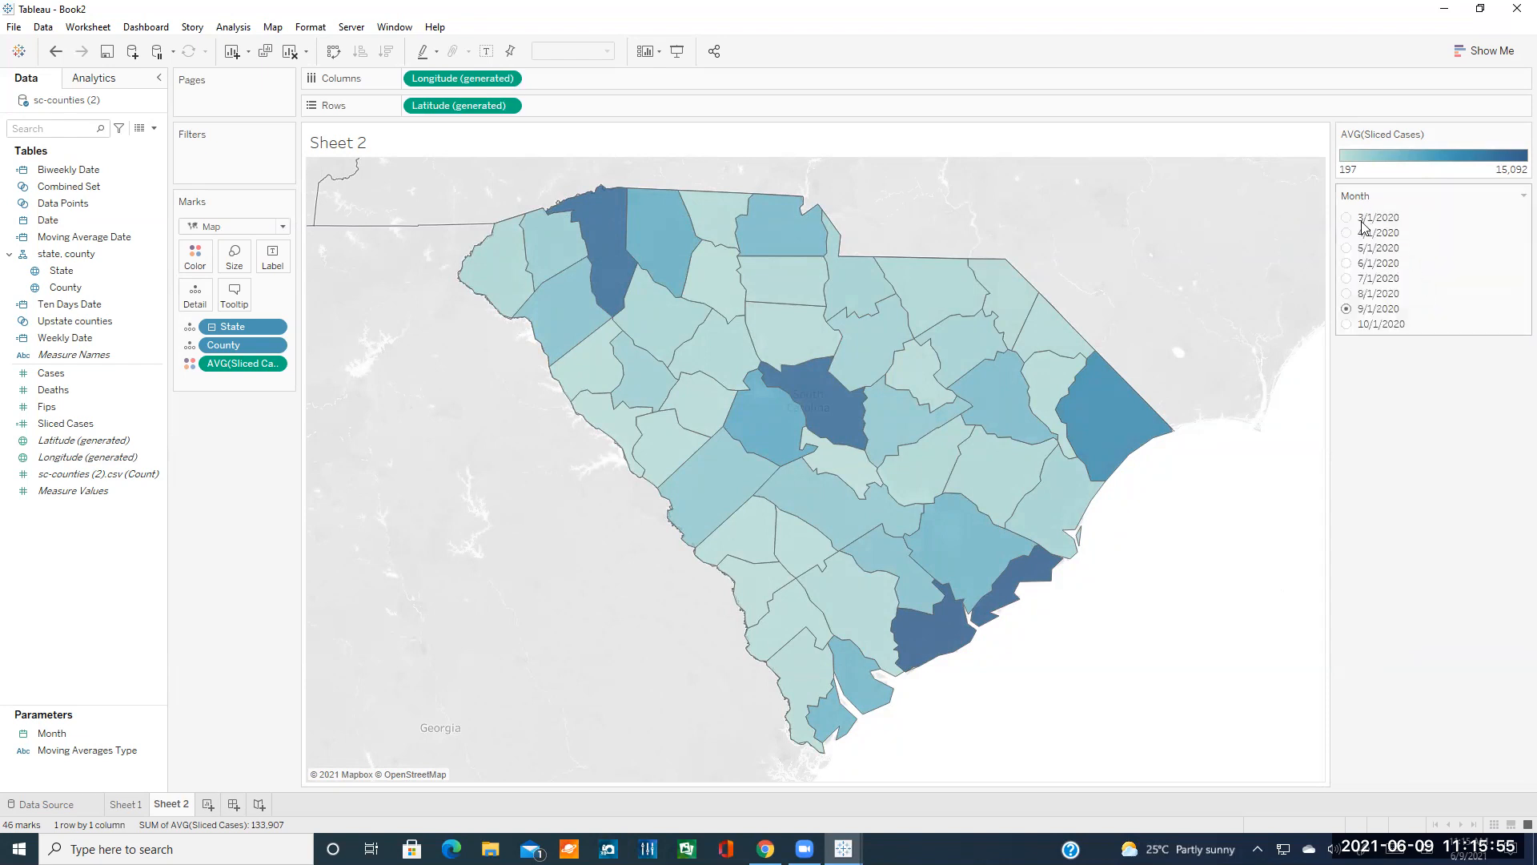
pyautogui.click(1347, 262)
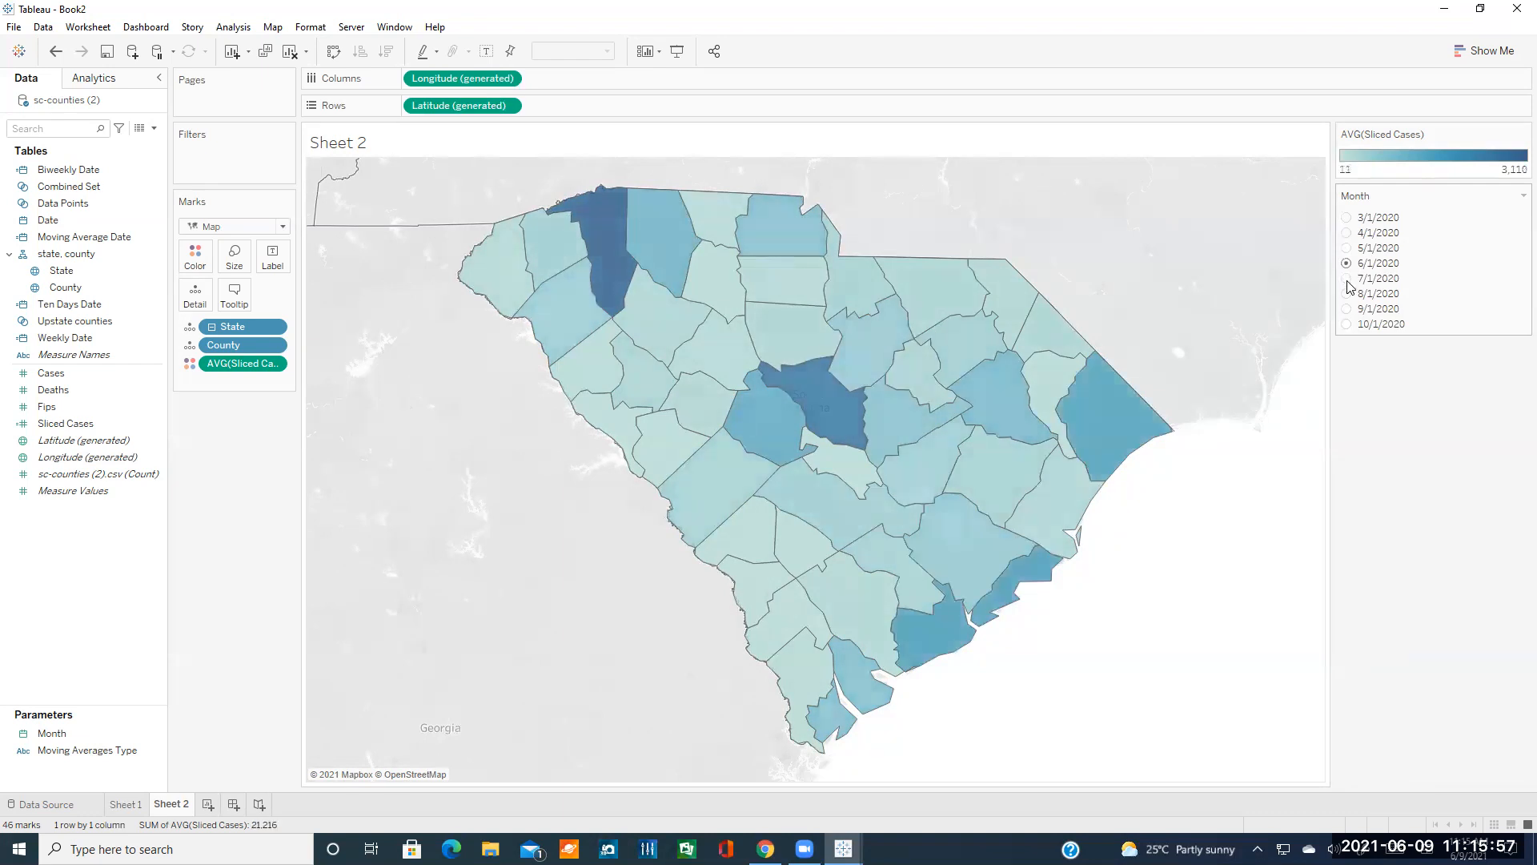
pyautogui.click(1346, 308)
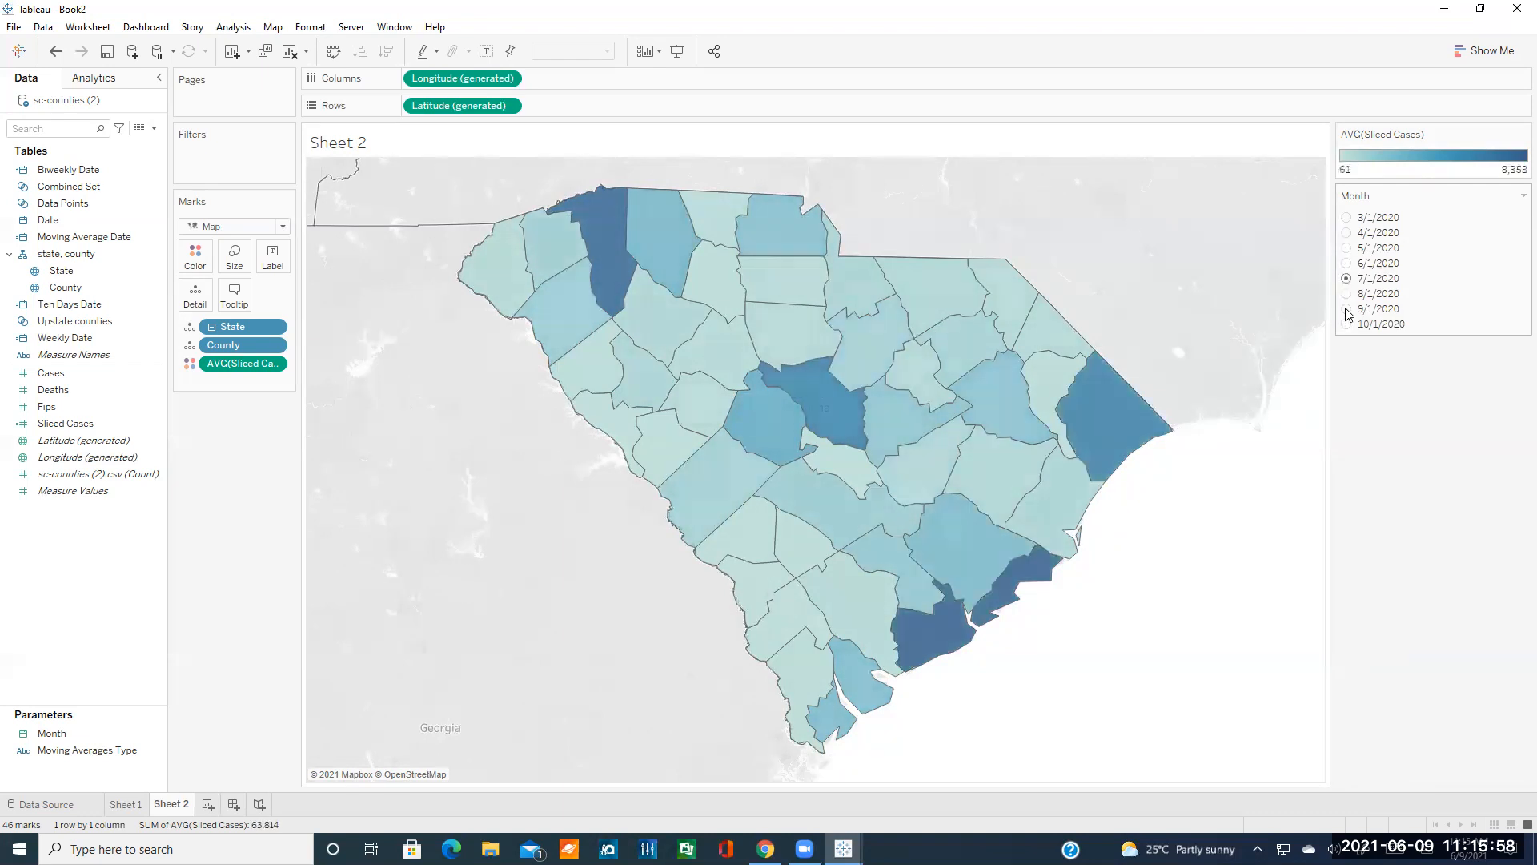
# - Return the Month parameter control to a slider and move it to 5/1/2020 and finally 3/1/2020
pyautogui.click(1515, 197)
pyautogui.click(1417, 321)
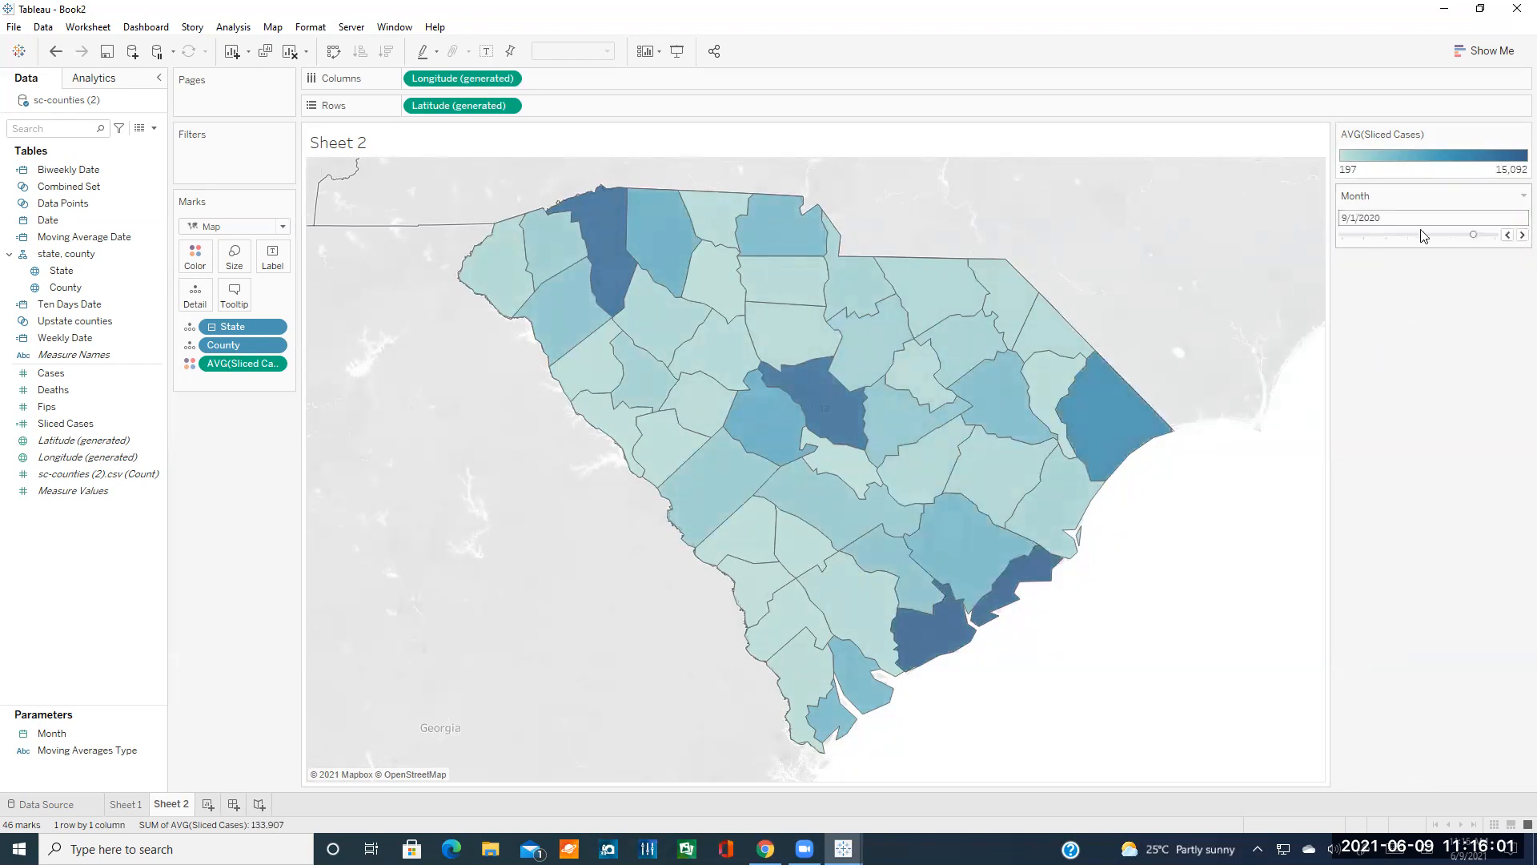
pyautogui.moveTo(1473, 235); pyautogui.dragTo(1387, 238)
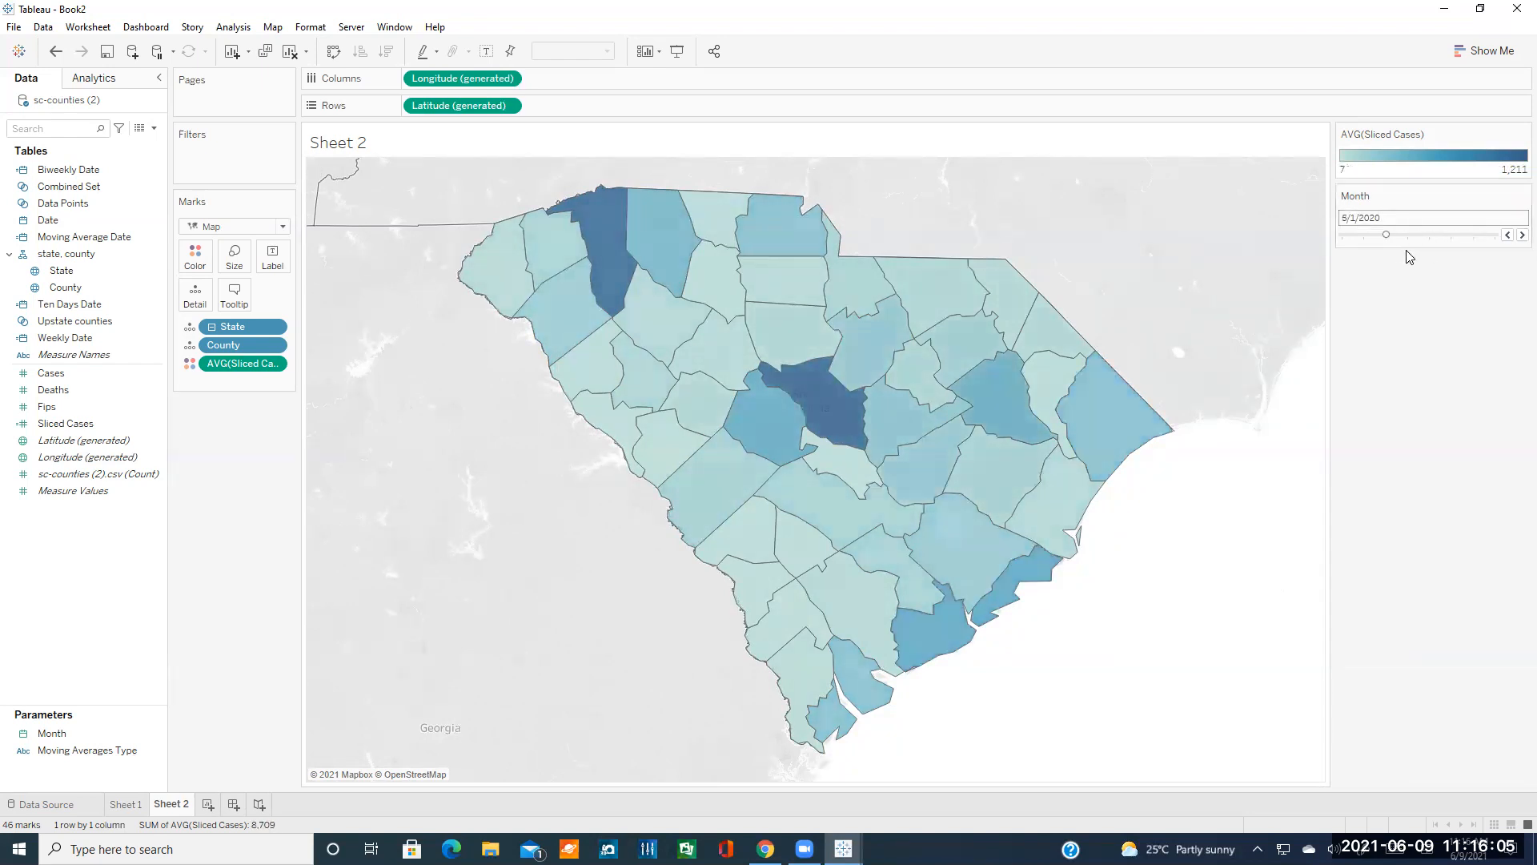
pyautogui.moveTo(1380, 242)
pyautogui.mouseDown()
pyautogui.moveTo(1427, 243)
pyautogui.moveTo(1352, 240)
pyautogui.mouseUp()
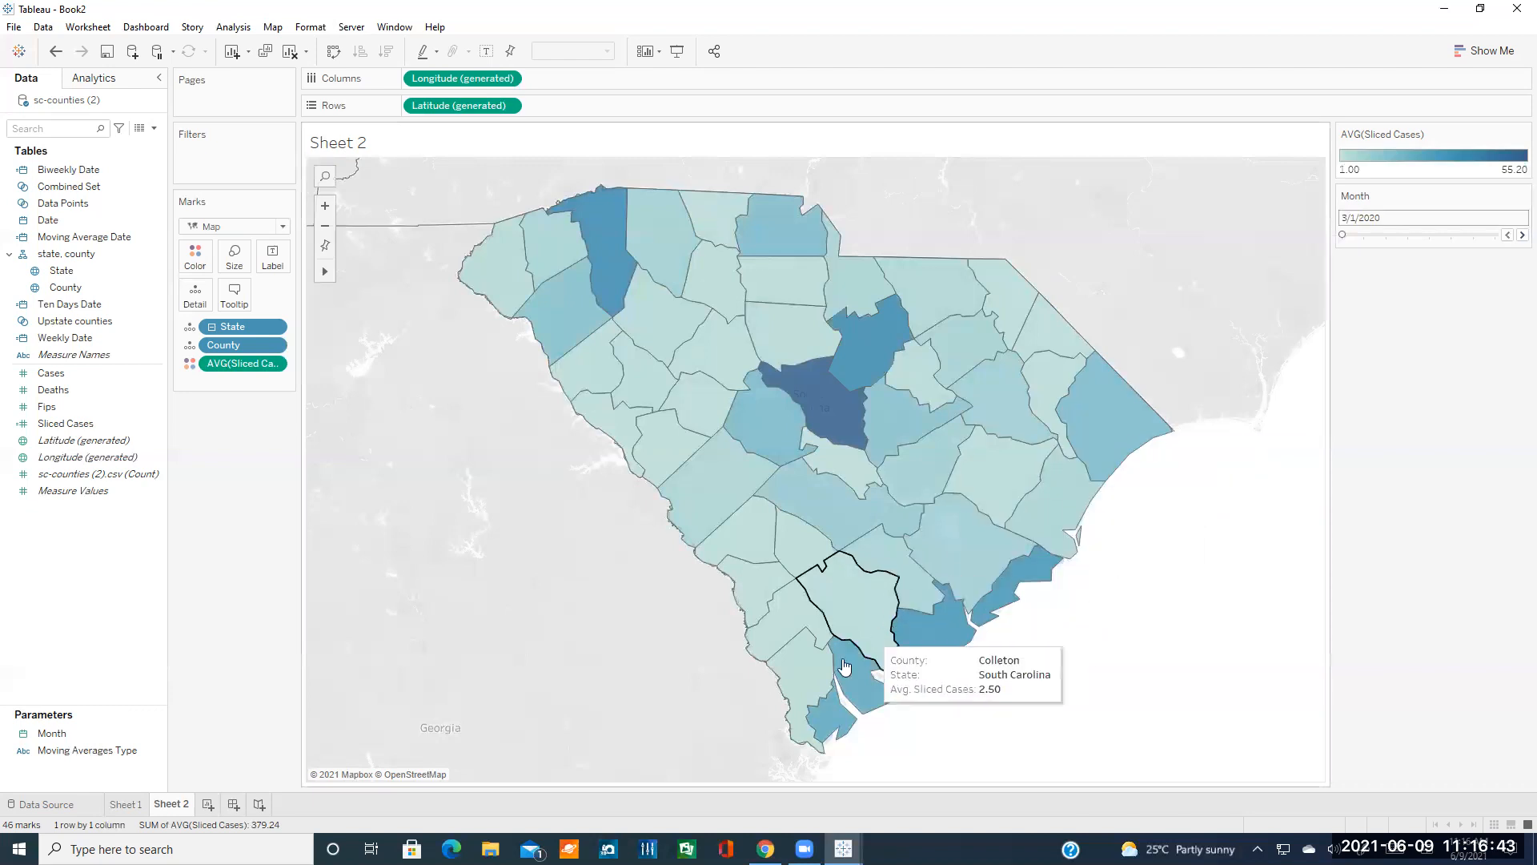
# - Switch to the tutorial website in the browser, open the following Statistics and Forecasting page, and read how to enable forecasting
pyautogui.click(766, 849)
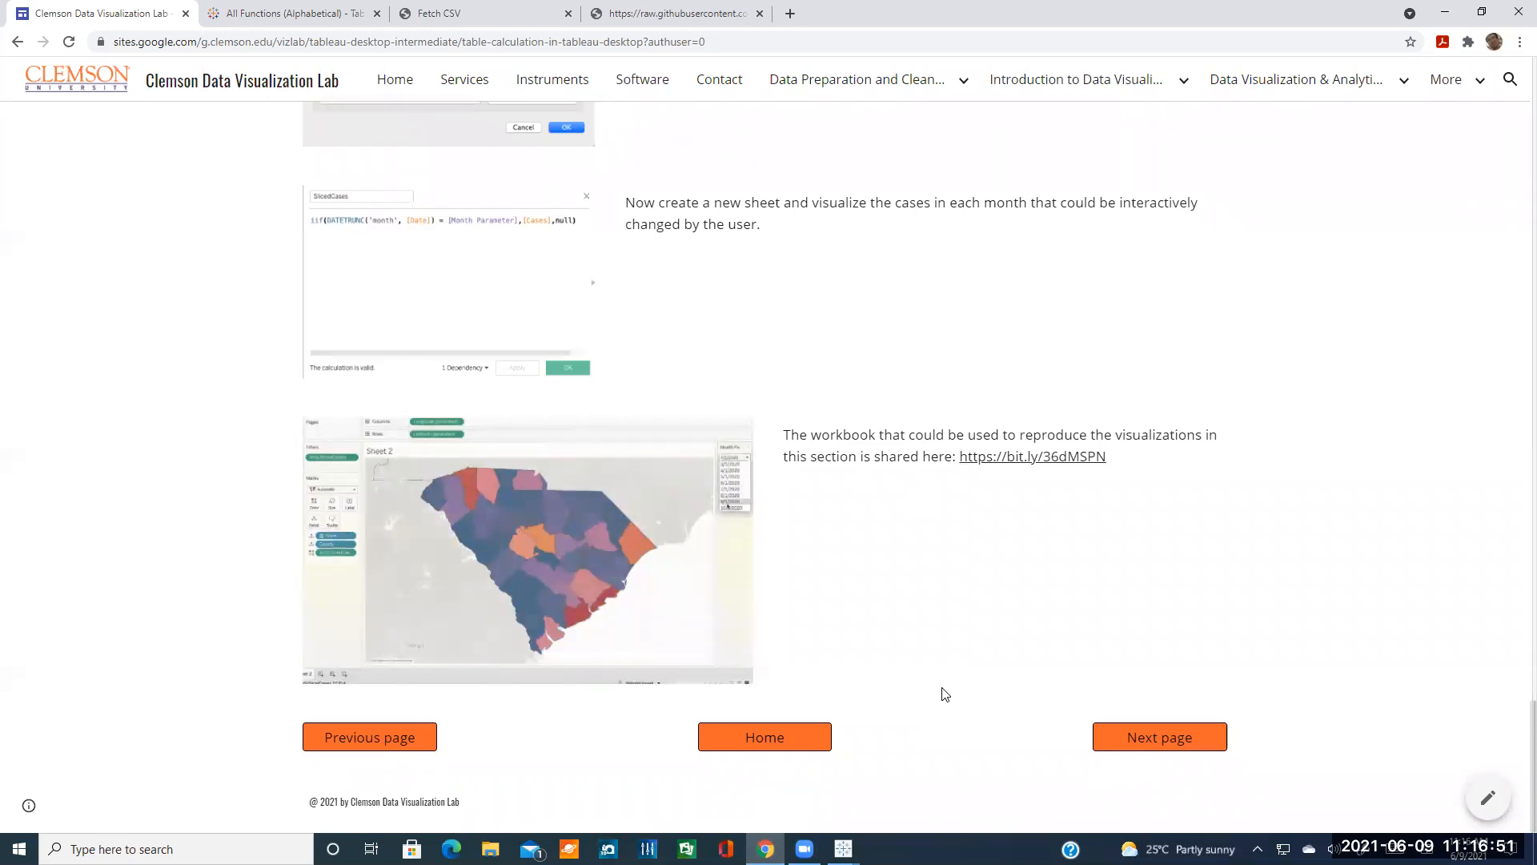
pyautogui.click(1148, 738)
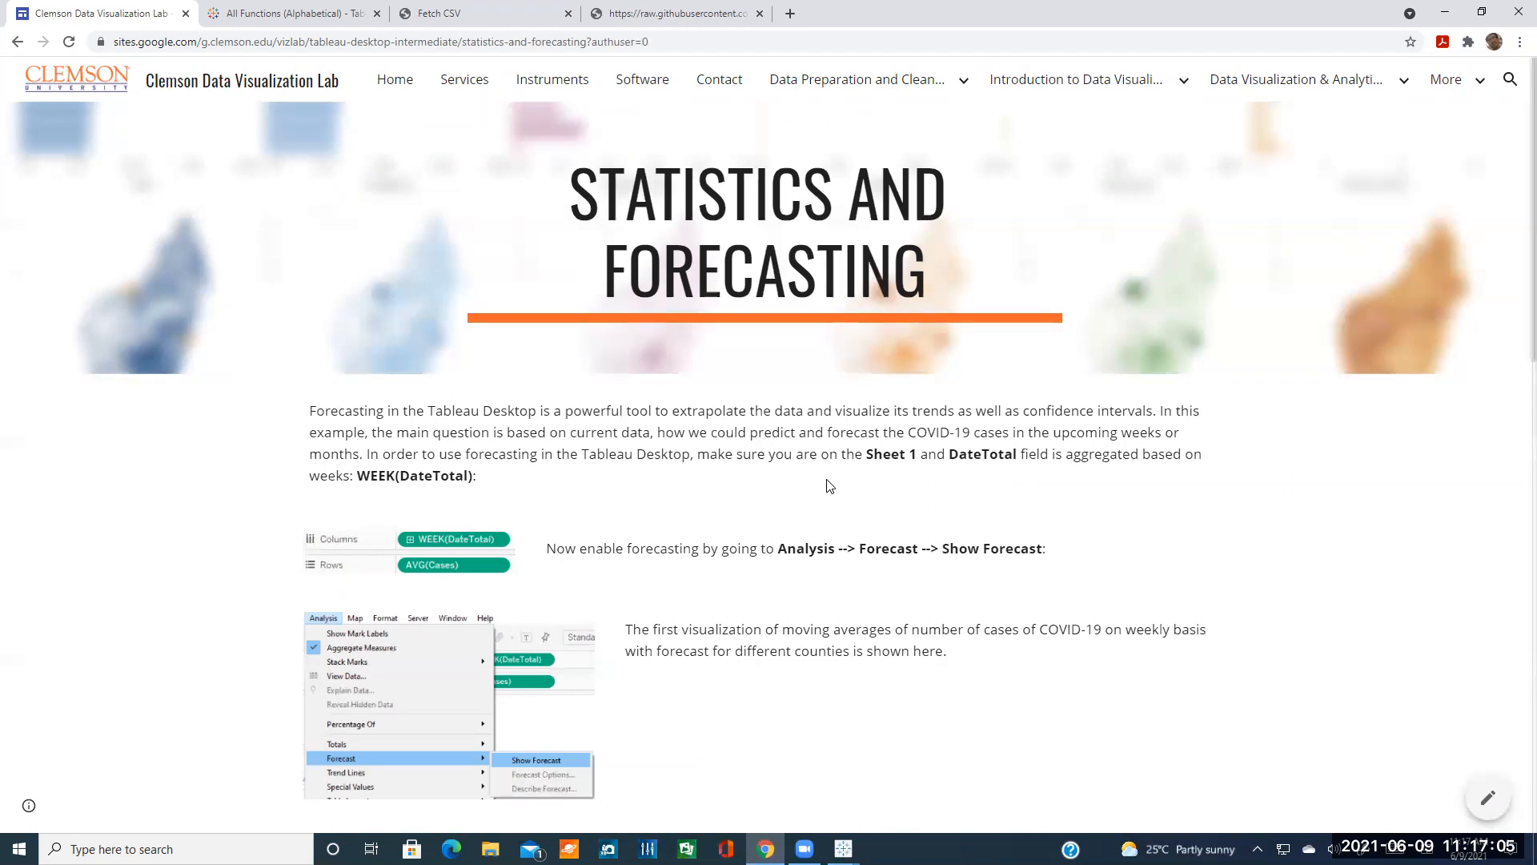
pyautogui.scroll(-3, 830, 520)
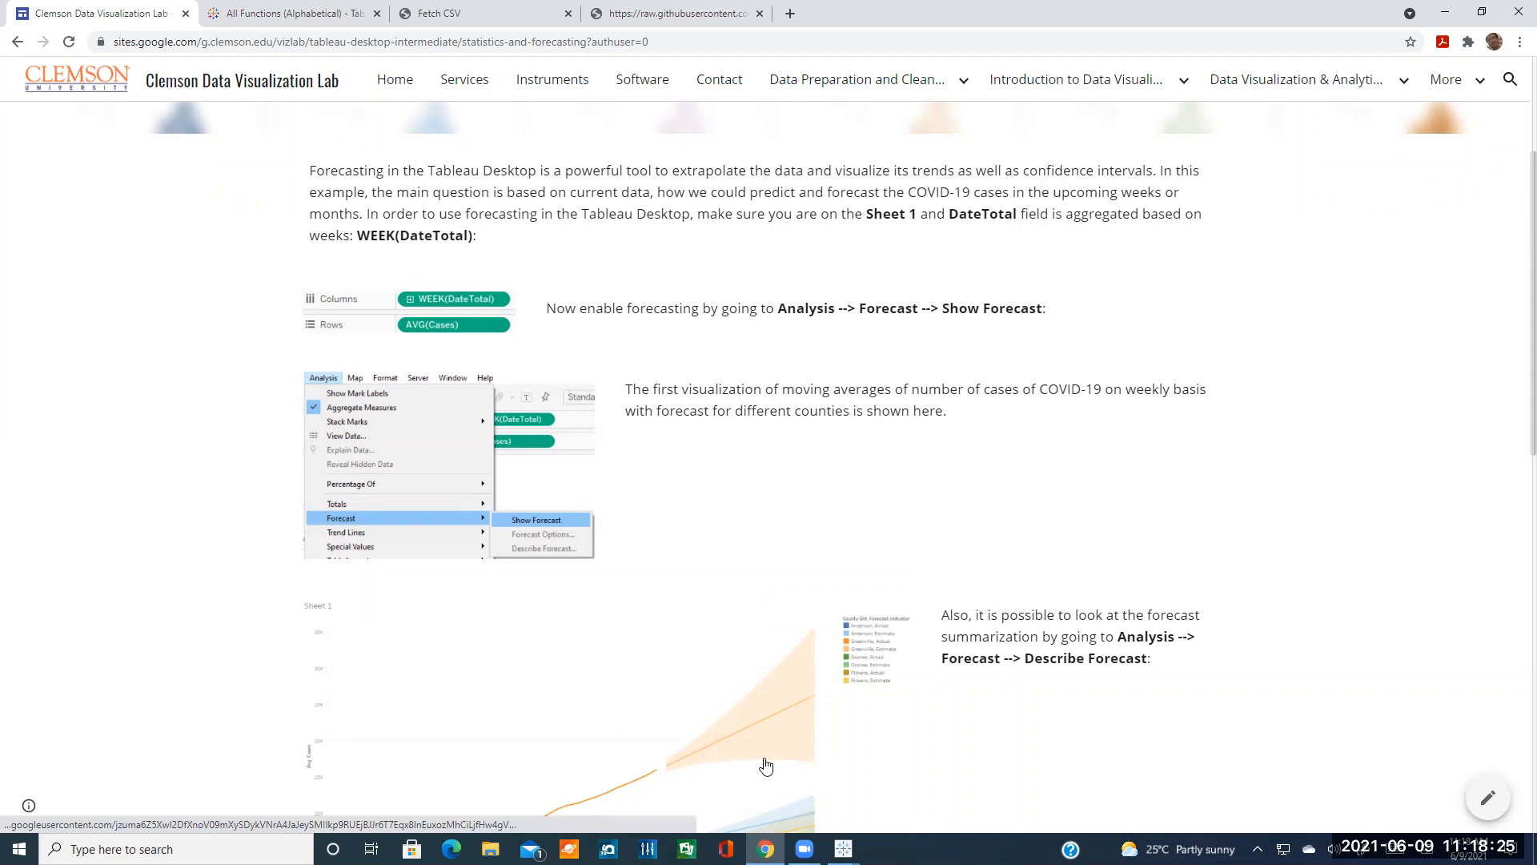
# - Switch back to Tableau and enable Show Forecast on the moving average chart in Sheet 1
pyautogui.moveTo(843, 849)
pyautogui.click(924, 767)
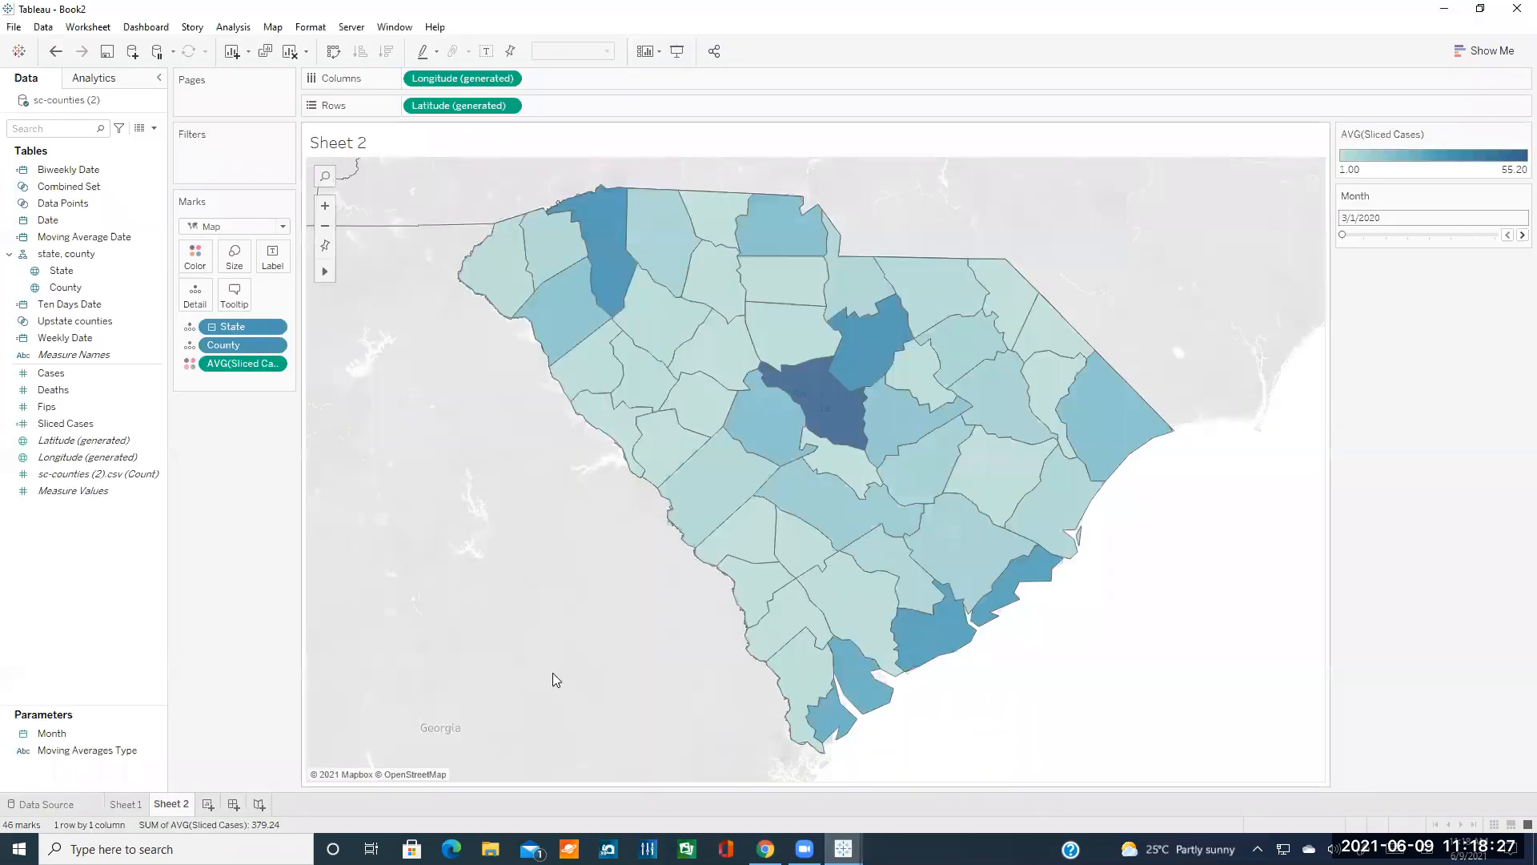
pyautogui.click(131, 806)
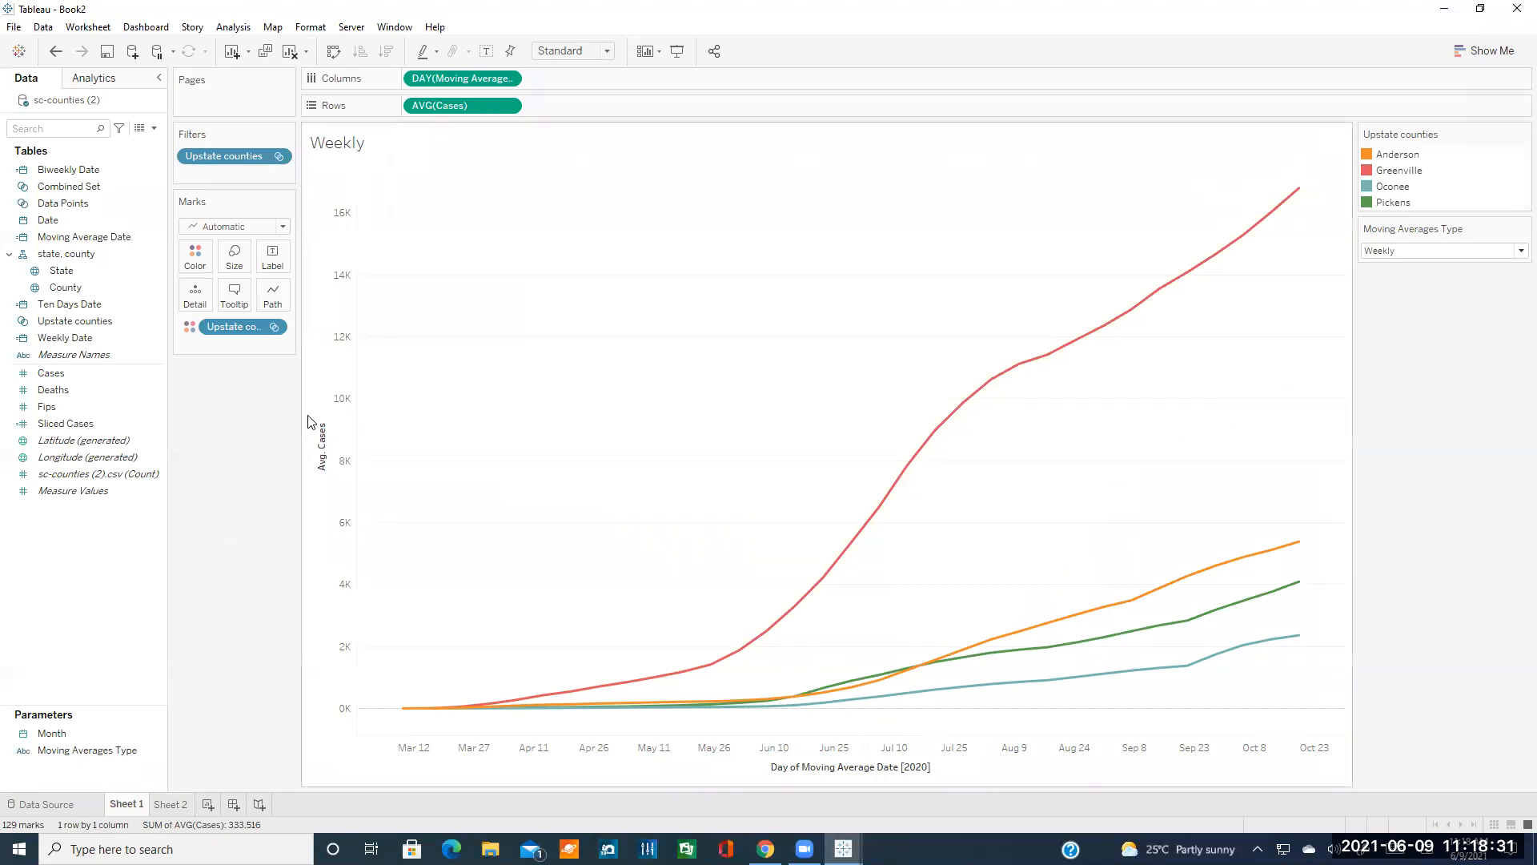
pyautogui.click(232, 28)
pyautogui.moveTo(373, 205)
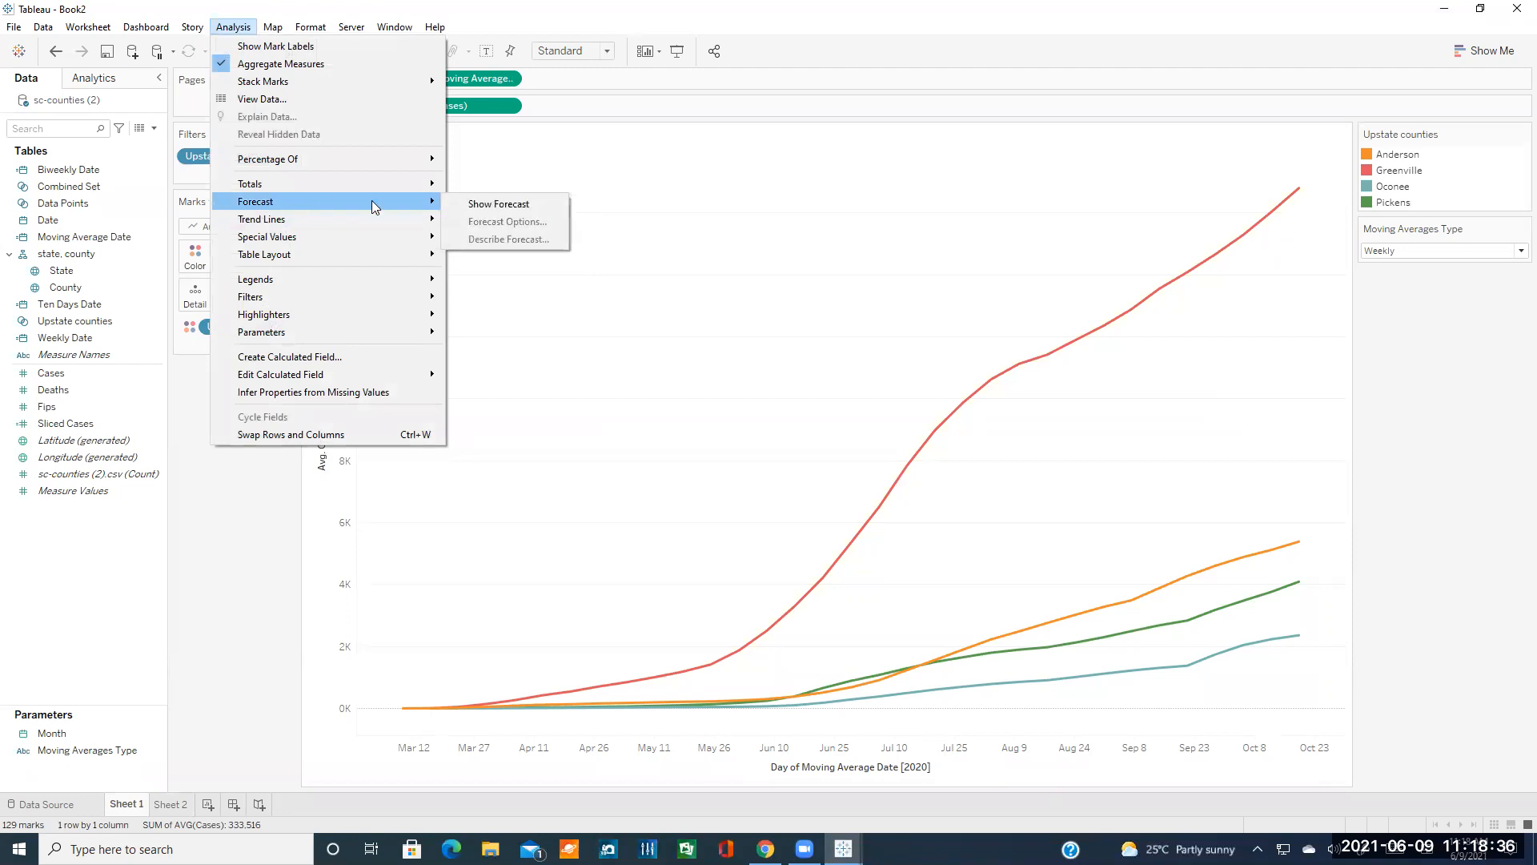
pyautogui.click(476, 205)
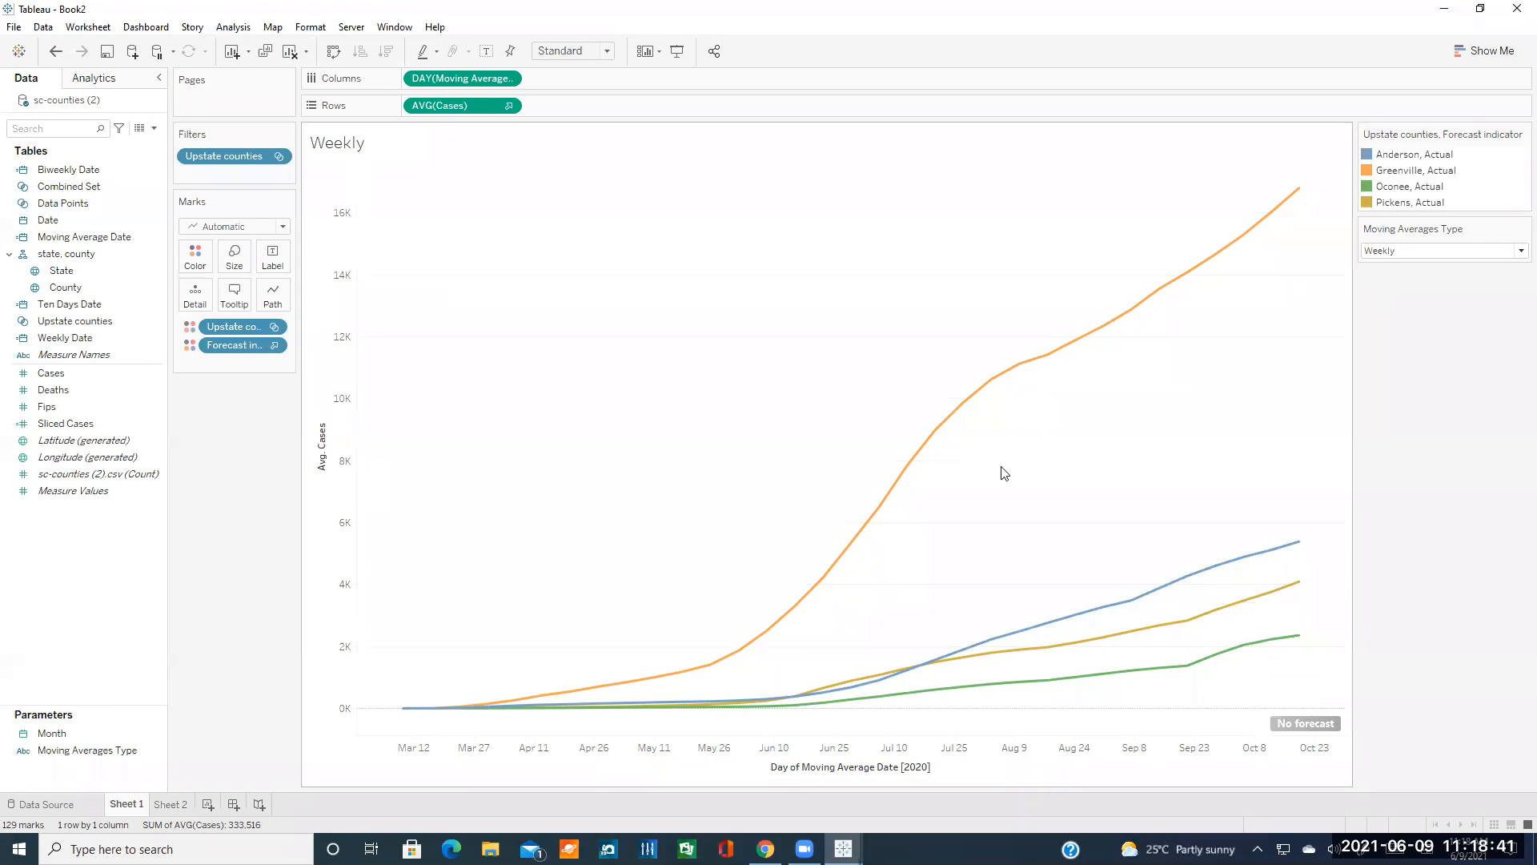
# - Remove the Upstate counties set from the chart's color marks and from its filters
pyautogui.moveTo(1310, 725)
pyautogui.click(278, 329)
pyautogui.click(267, 629)
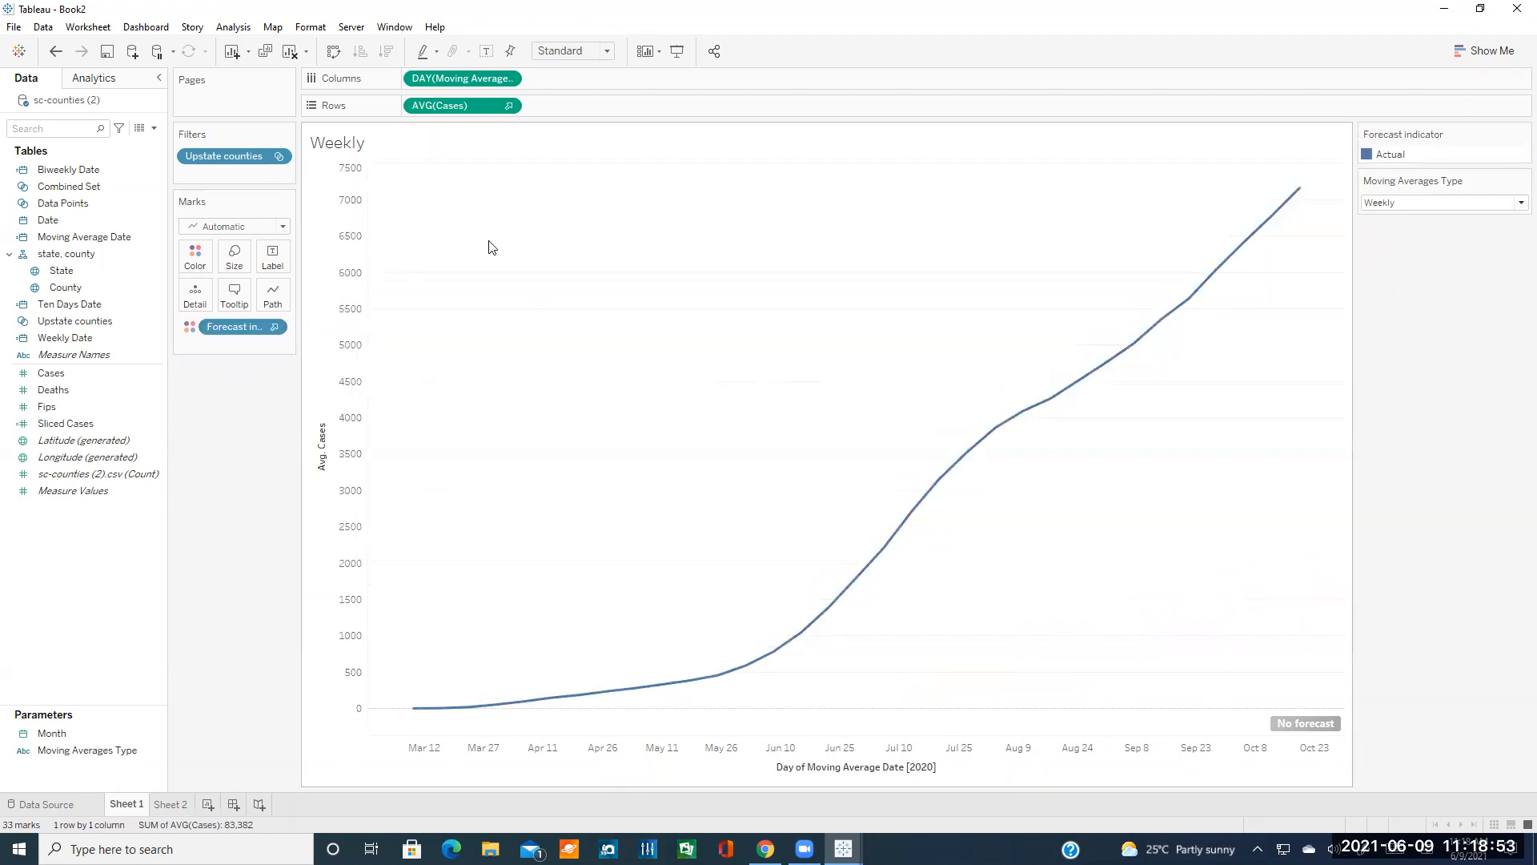
pyautogui.click(277, 155)
pyautogui.click(223, 370)
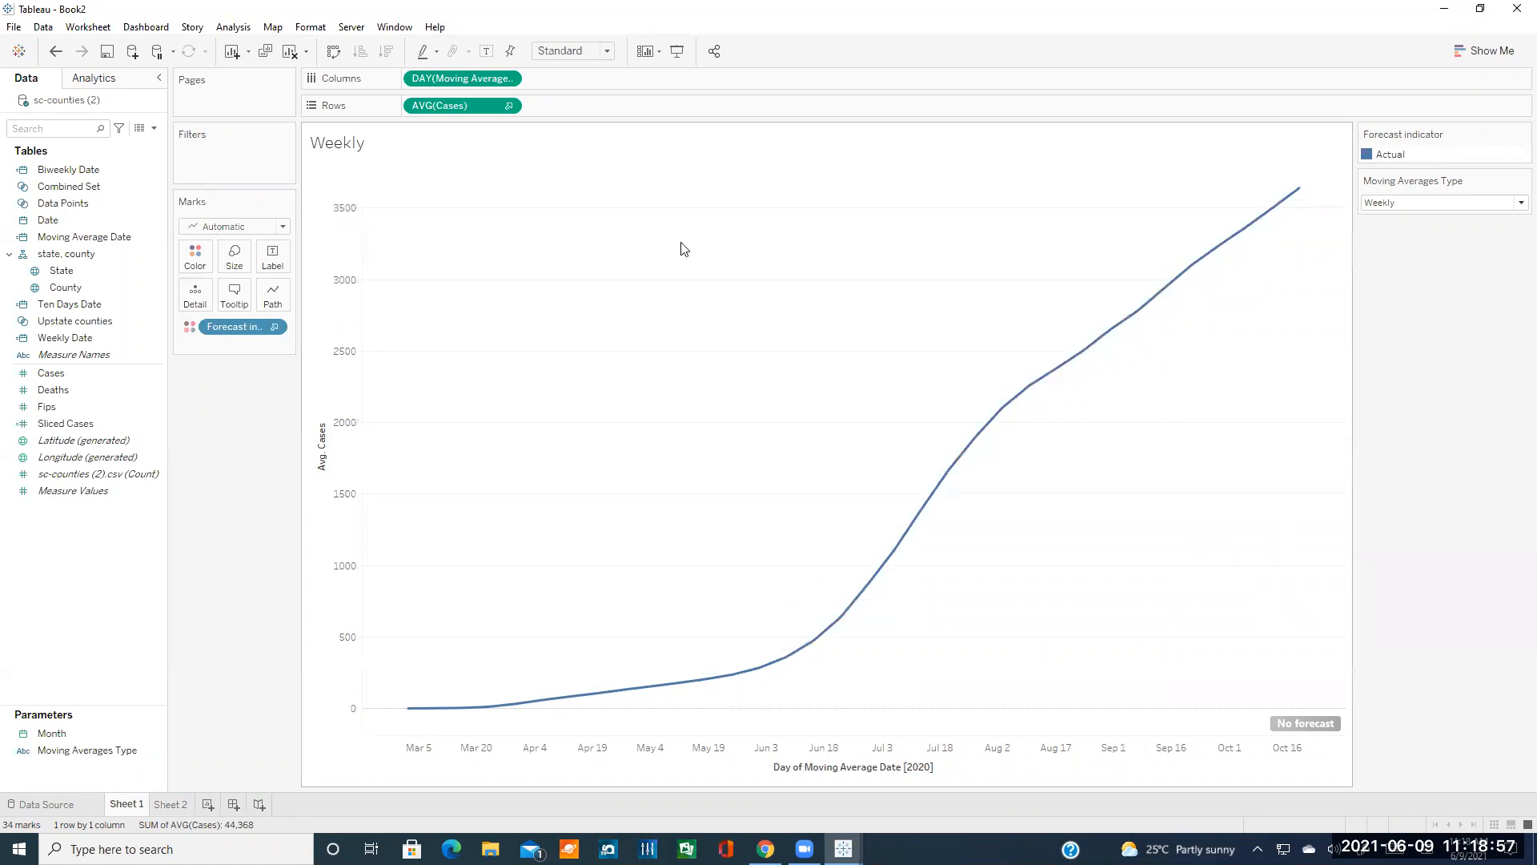
# - Remove the Moving Average Date field from the columns and the Forecast indicator from the marks
pyautogui.click(507, 77)
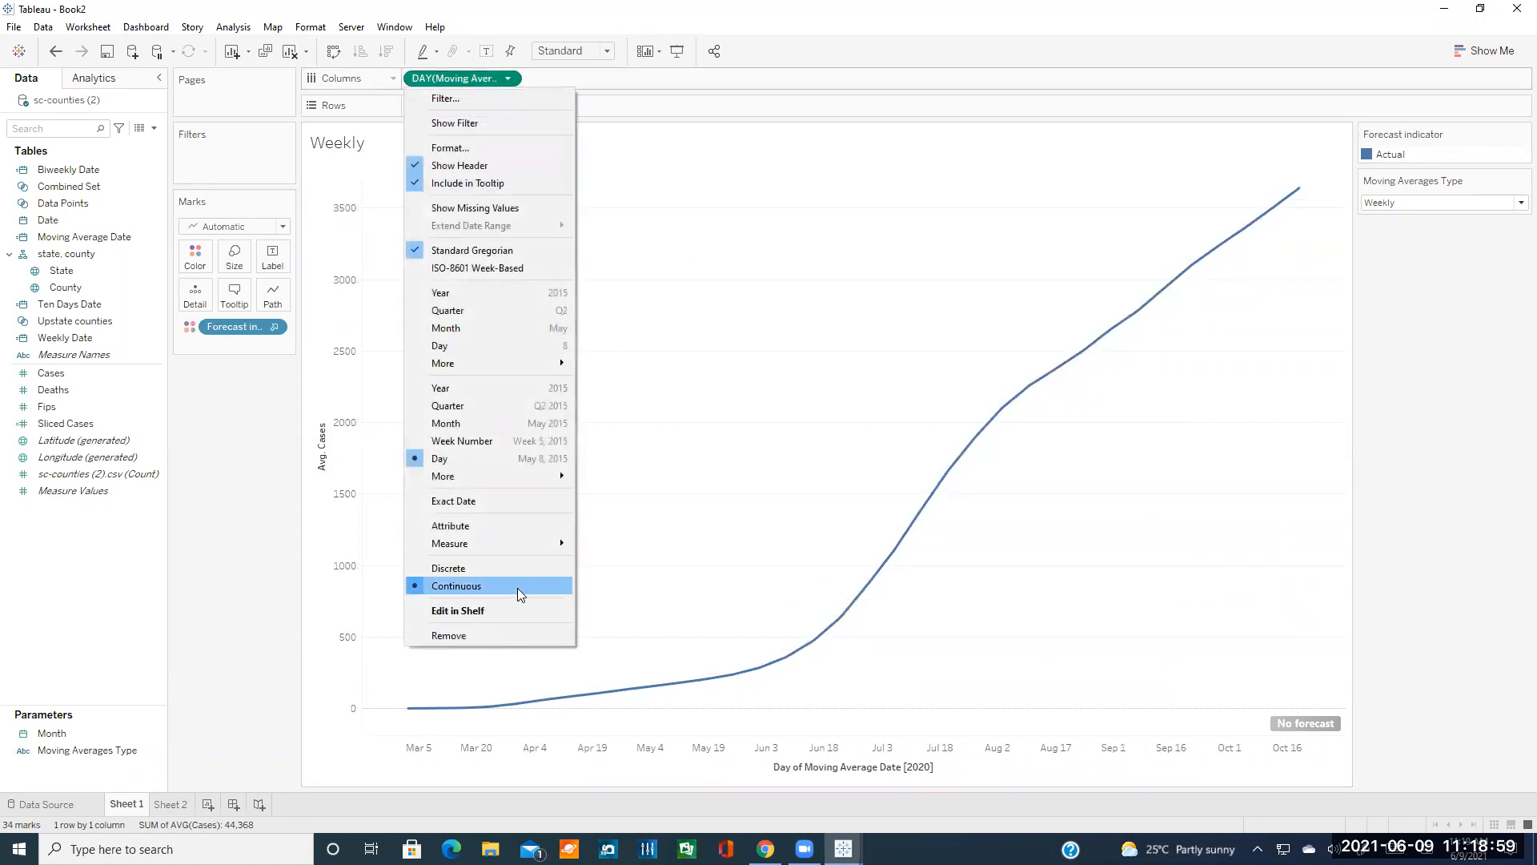
pyautogui.click(492, 633)
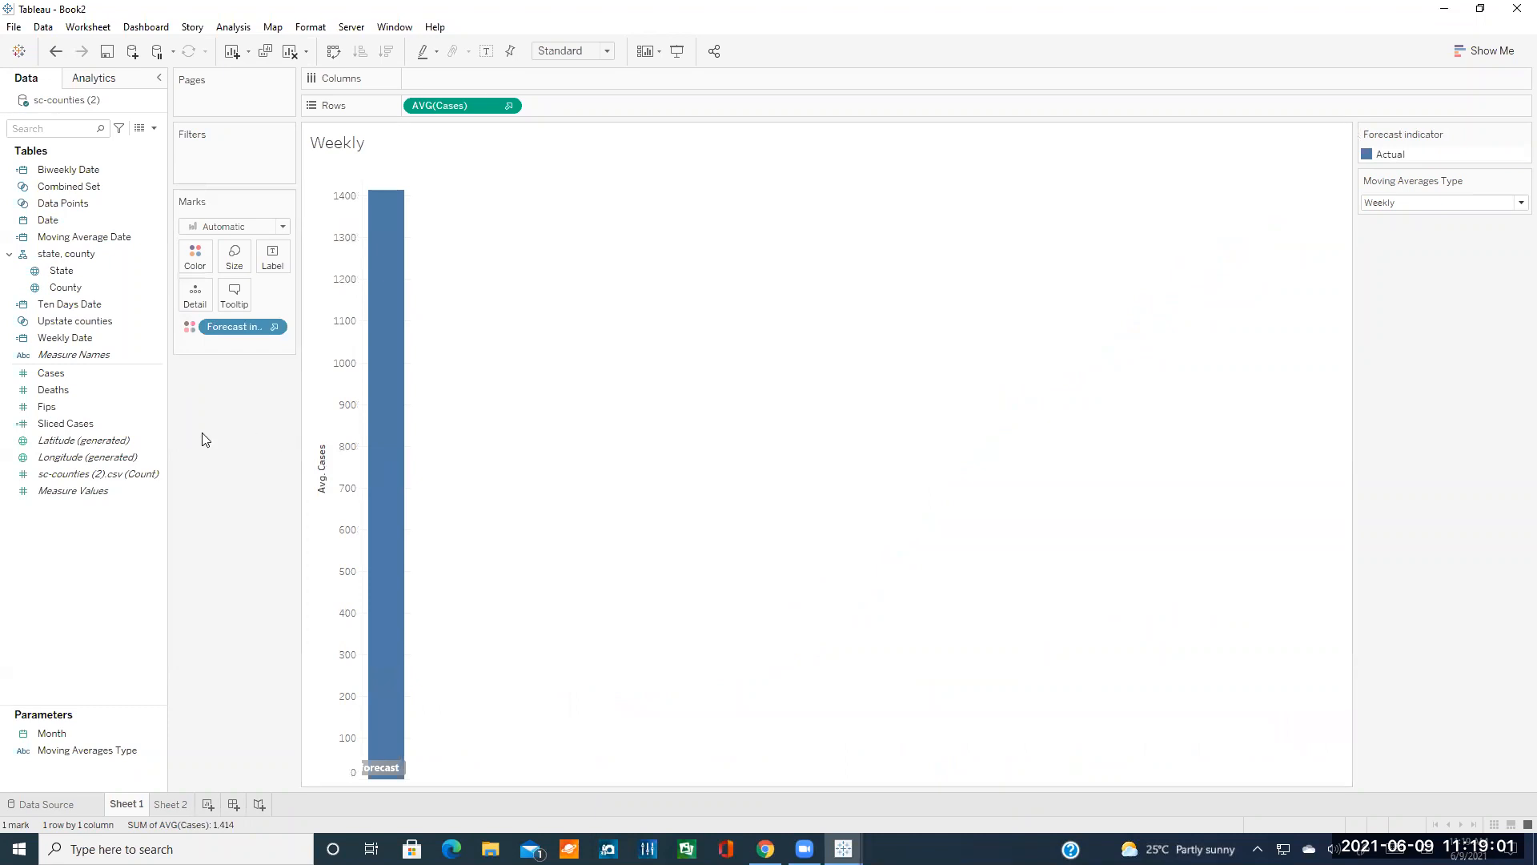
pyautogui.click(274, 328)
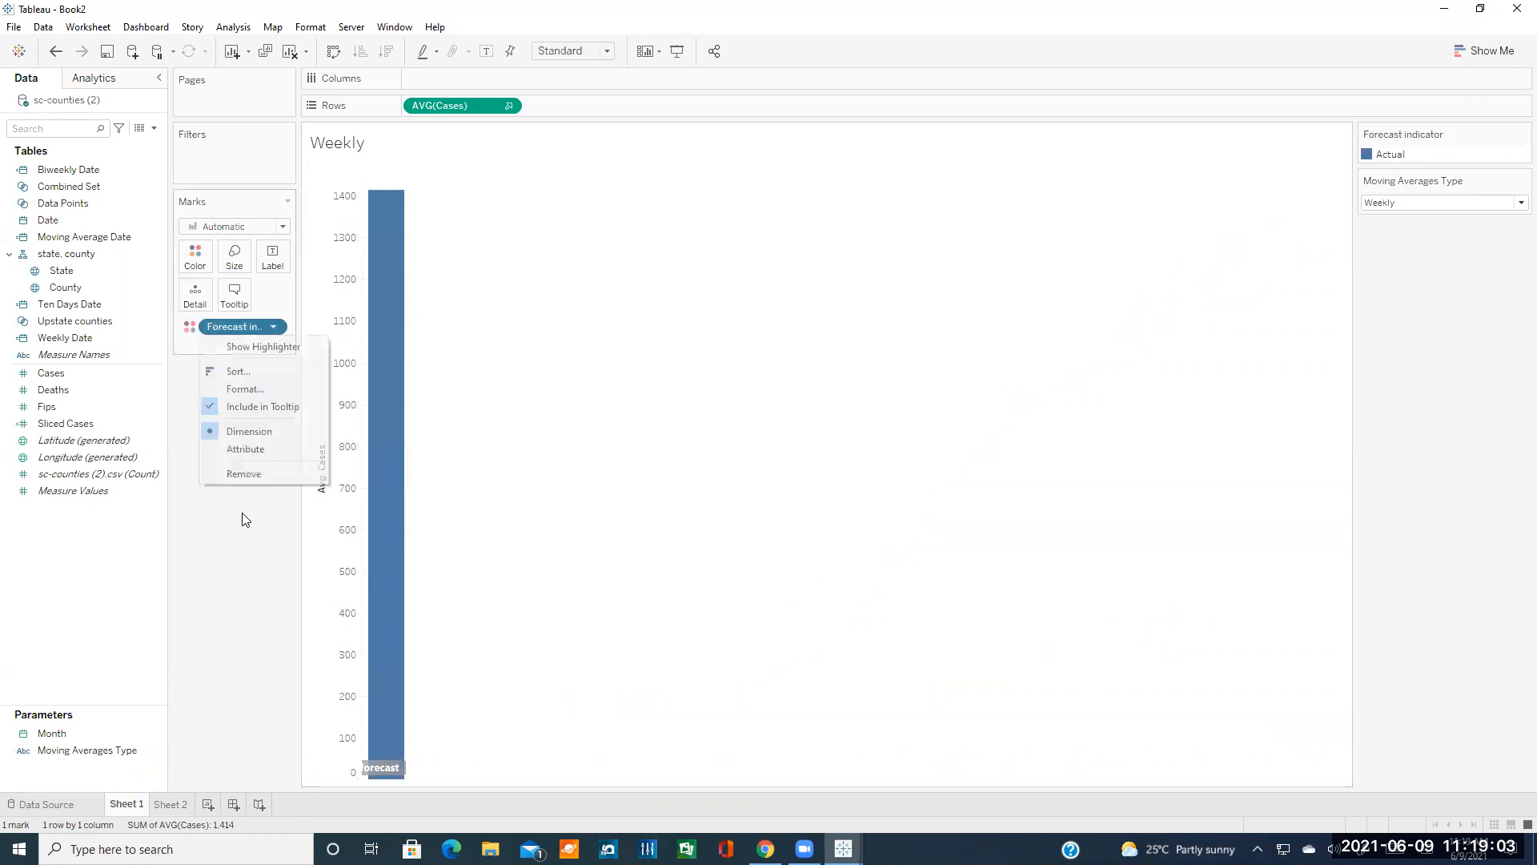
pyautogui.click(237, 477)
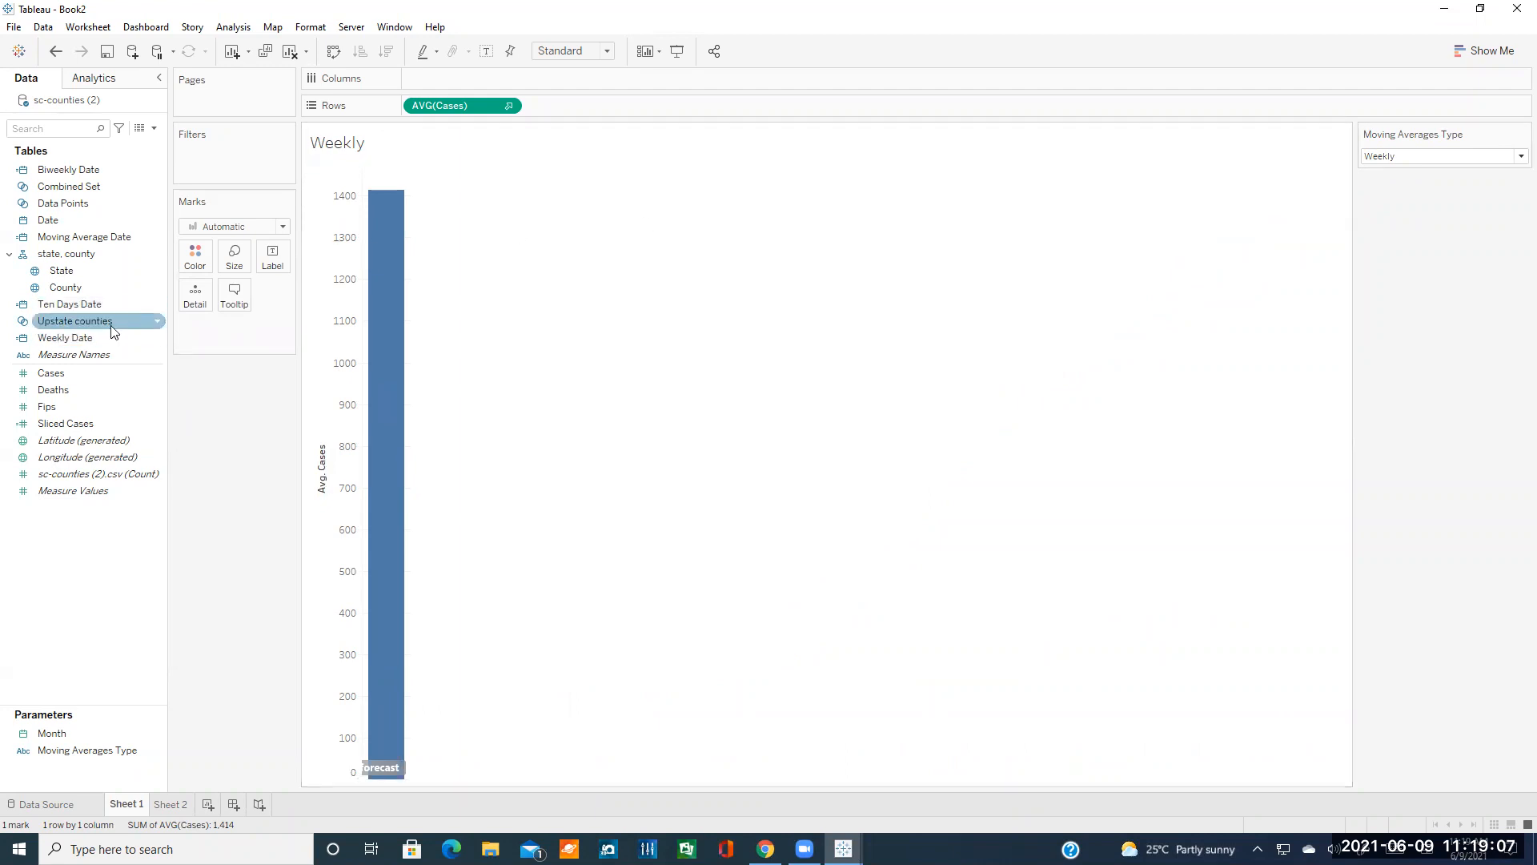
# - Add the Date field to the columns and aggregate it as a continuous Day
pyautogui.moveTo(48, 220); pyautogui.dragTo(471, 77)
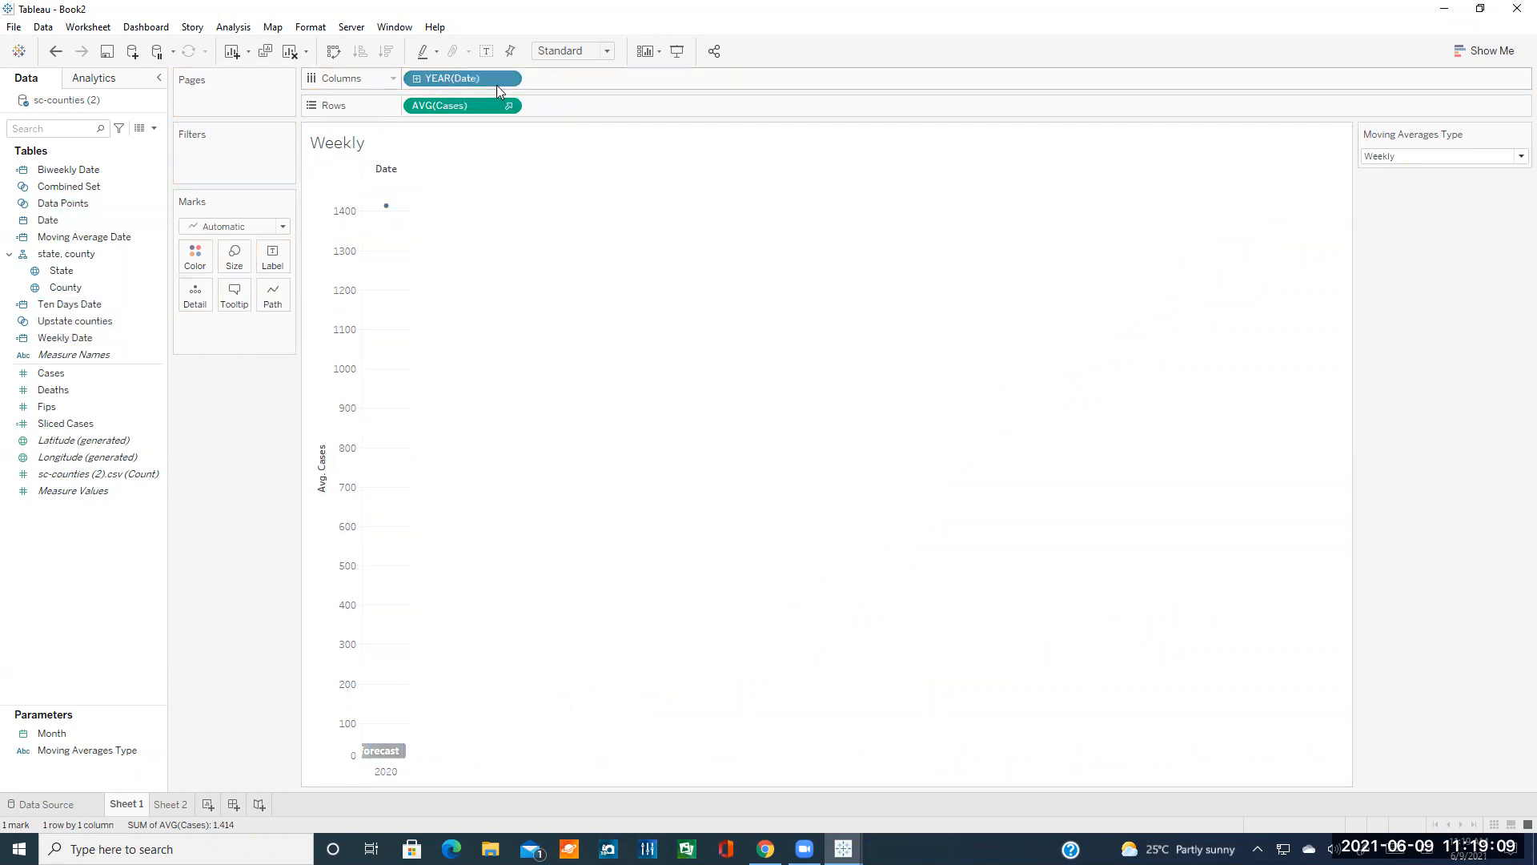
pyautogui.click(508, 78)
pyautogui.click(445, 479)
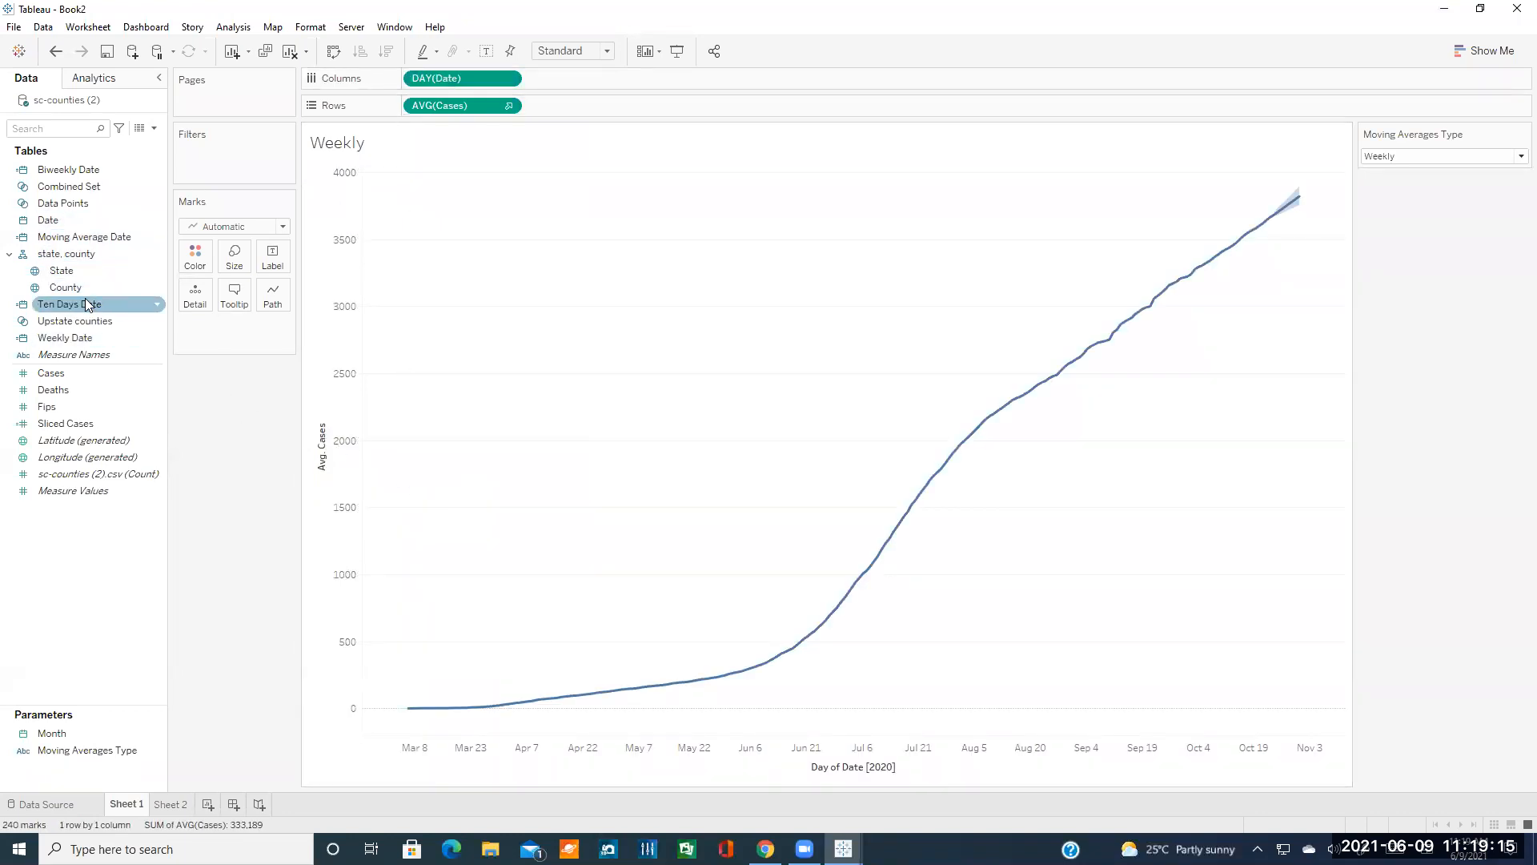
# - Add the Upstate counties set to the chart's marks, show its members instead of In/Out, and color the lines by it
pyautogui.moveTo(80, 318); pyautogui.dragTo(250, 333)
pyautogui.click(195, 335)
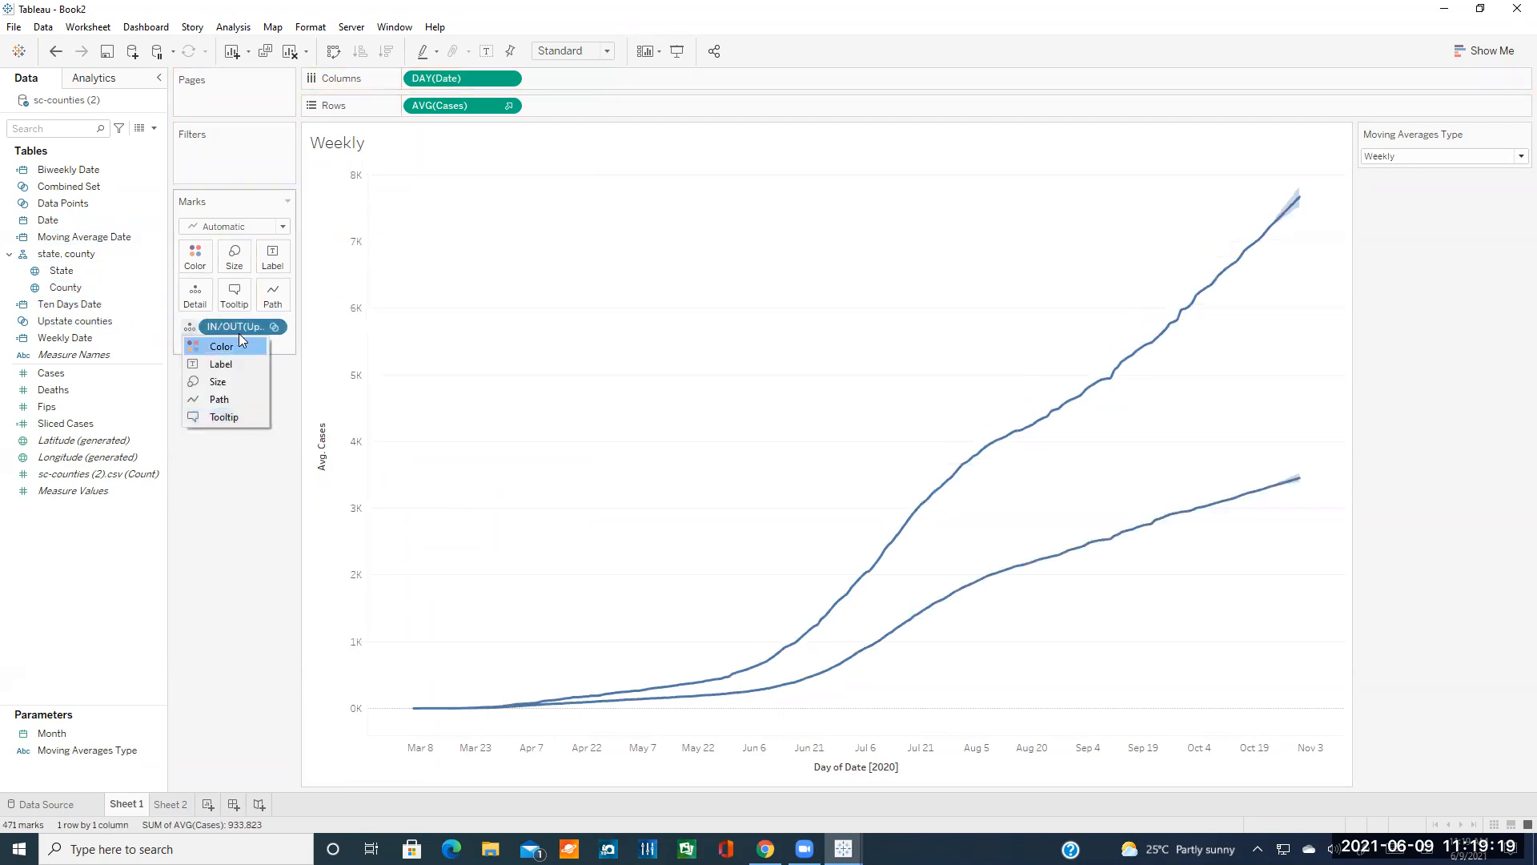
pyautogui.click(274, 326)
pyautogui.click(285, 491)
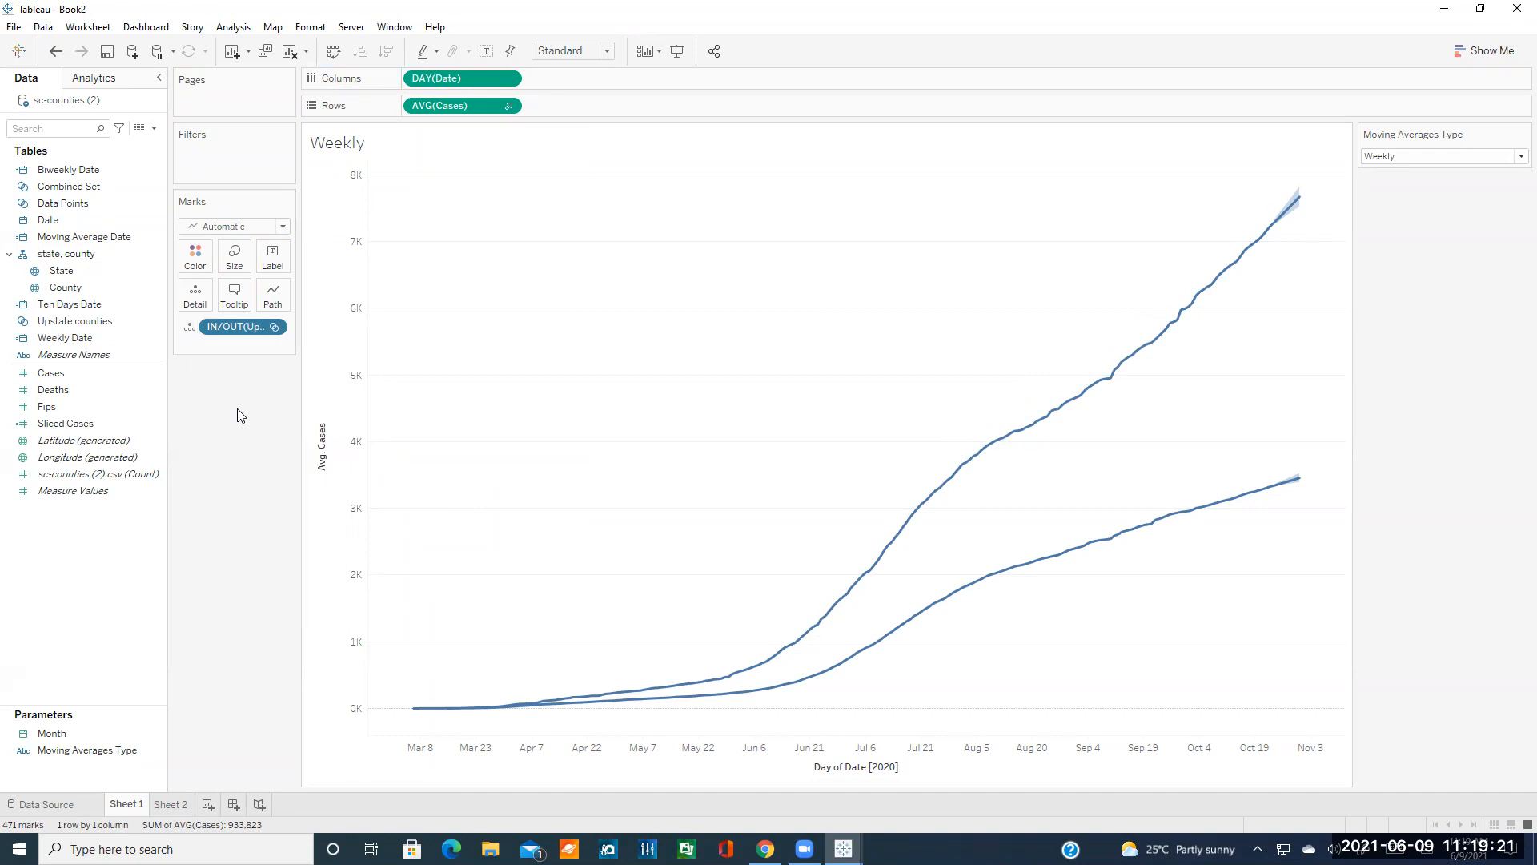
pyautogui.click(193, 333)
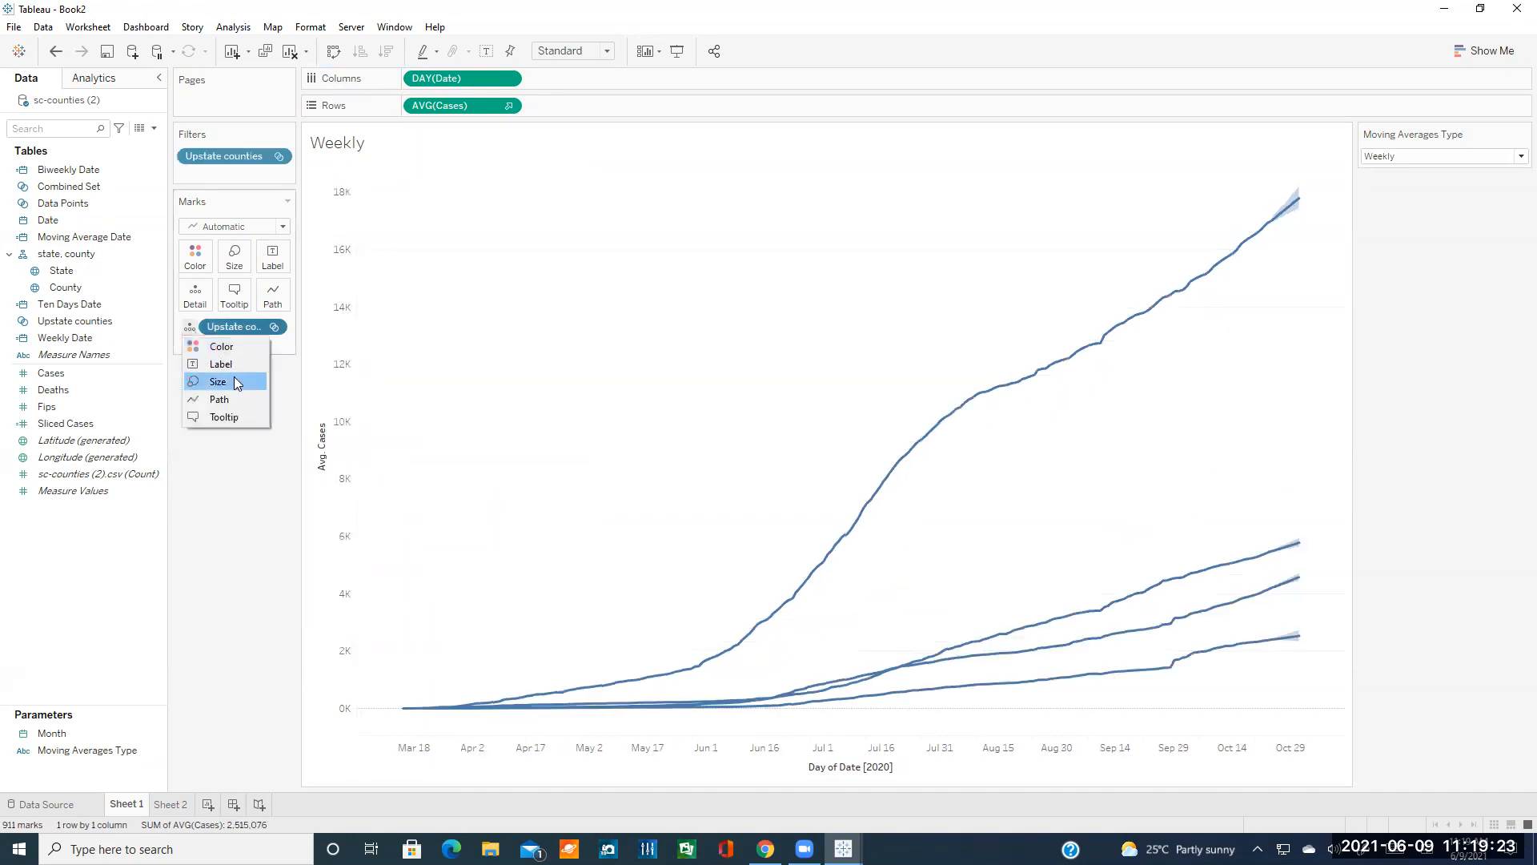
pyautogui.click(240, 349)
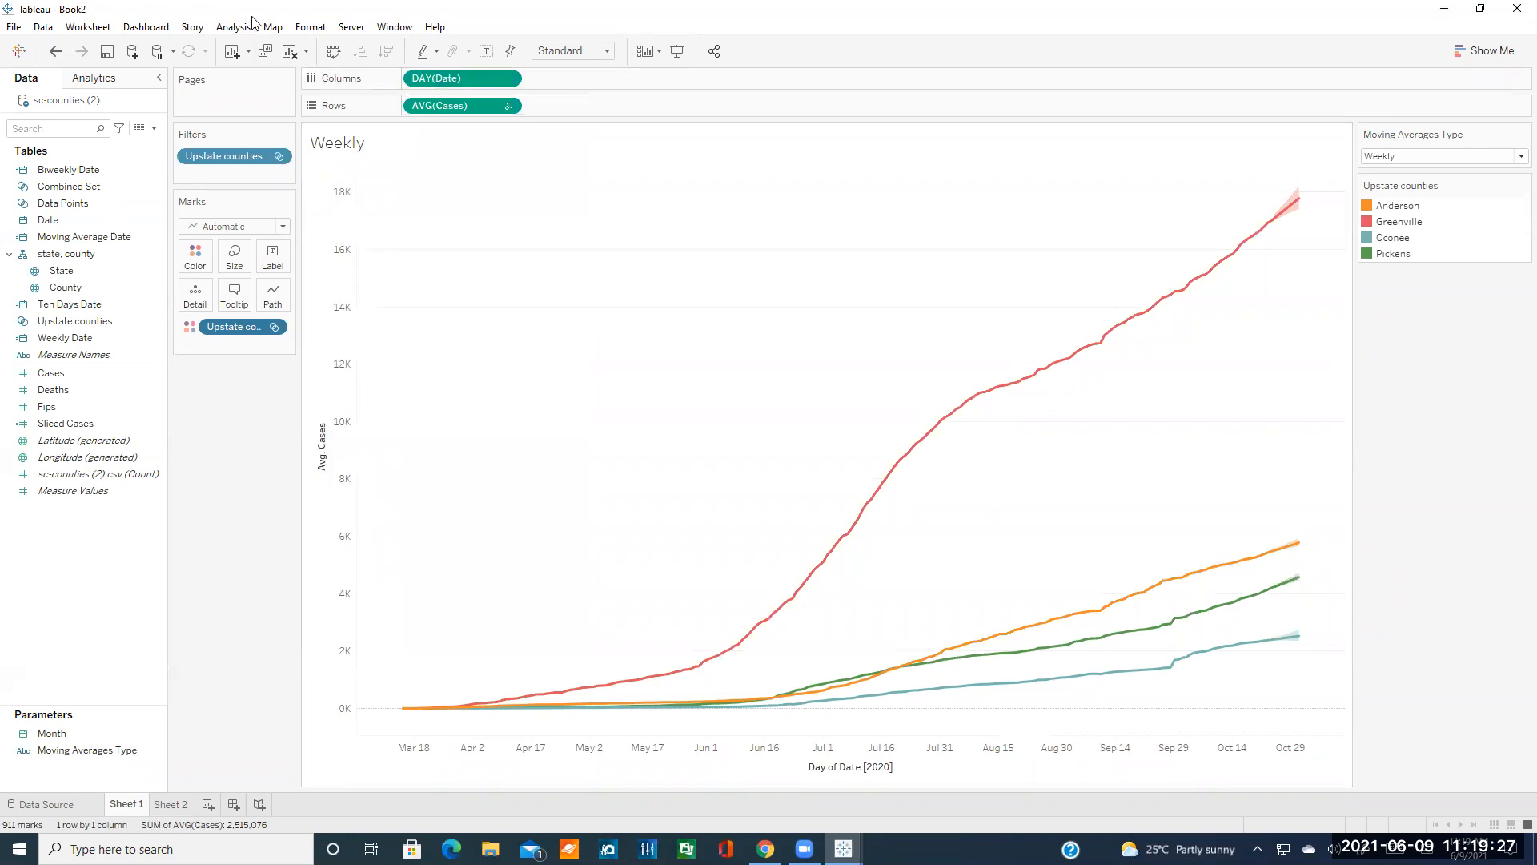
# - Turn the forecast off and back on to add the forecast indicator to the colors, and inspect the county estimates
pyautogui.click(233, 28)
pyautogui.moveTo(290, 201)
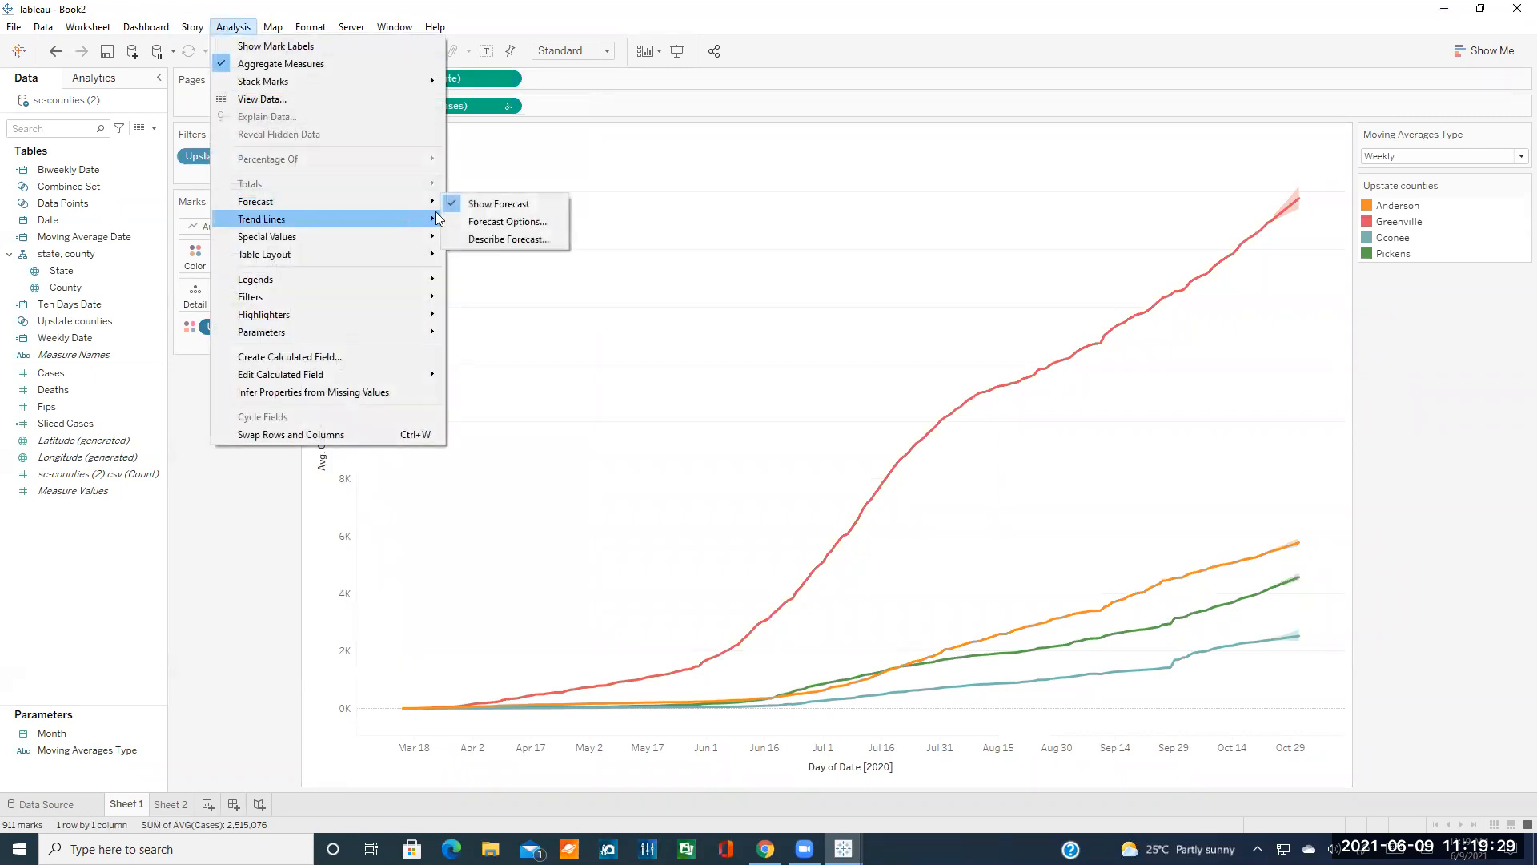
pyautogui.click(480, 201)
pyautogui.click(233, 27)
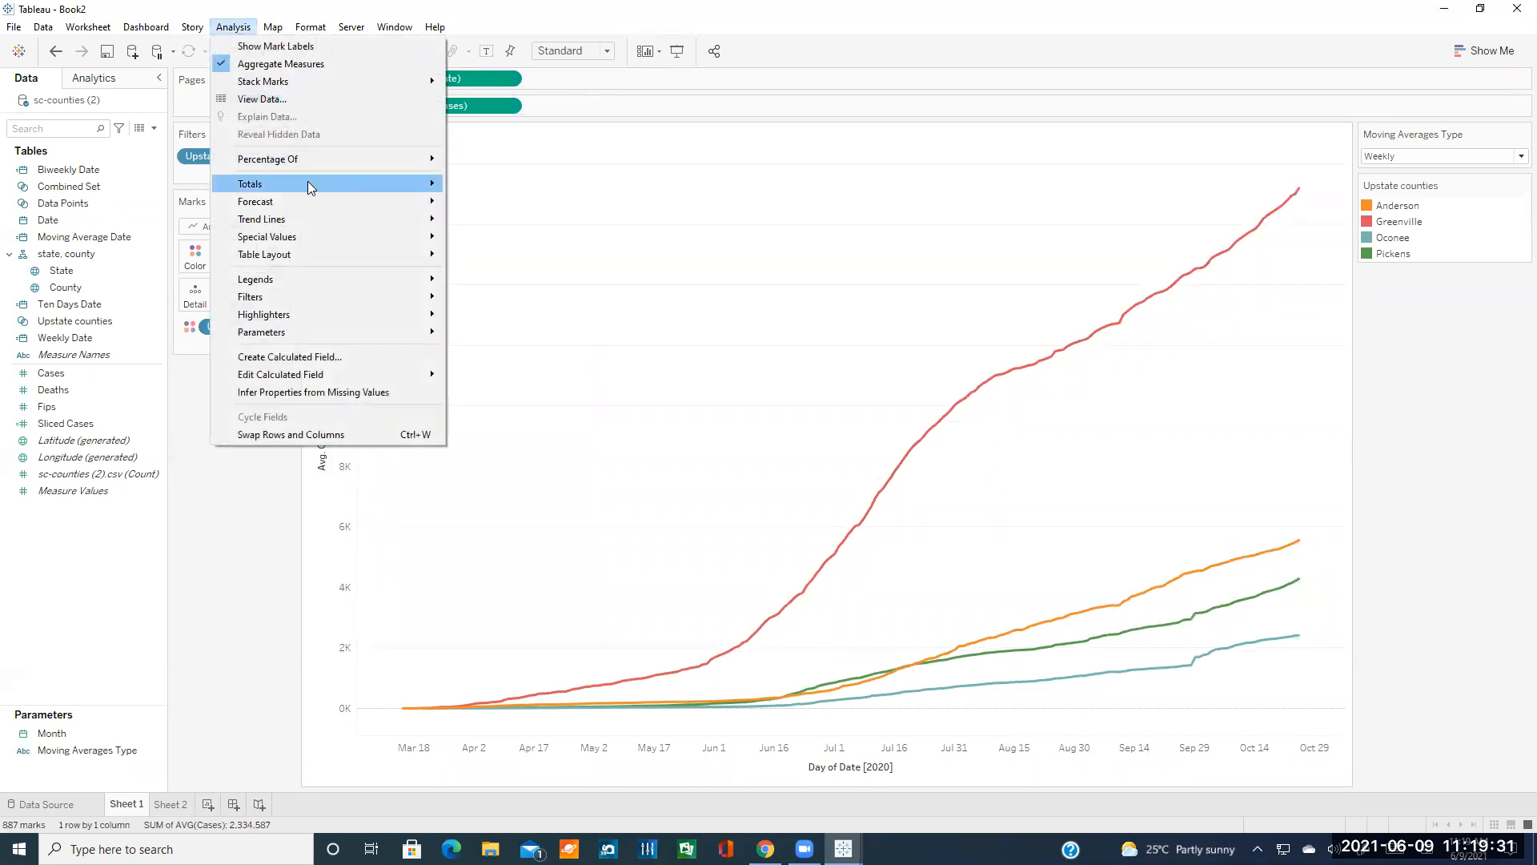
pyautogui.moveTo(309, 200)
pyautogui.click(486, 205)
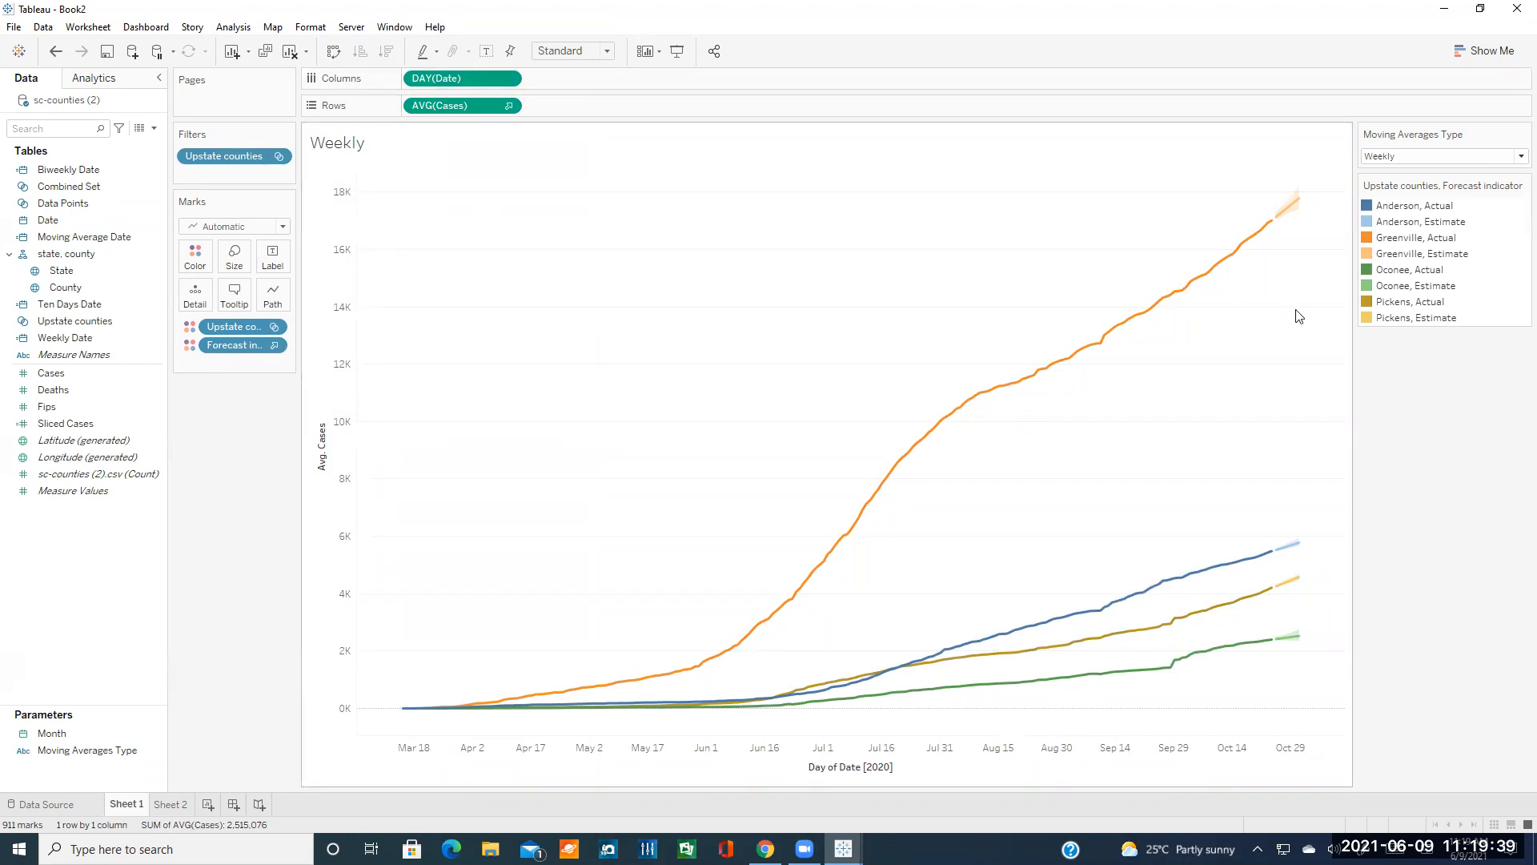
pyautogui.moveTo(1292, 214)
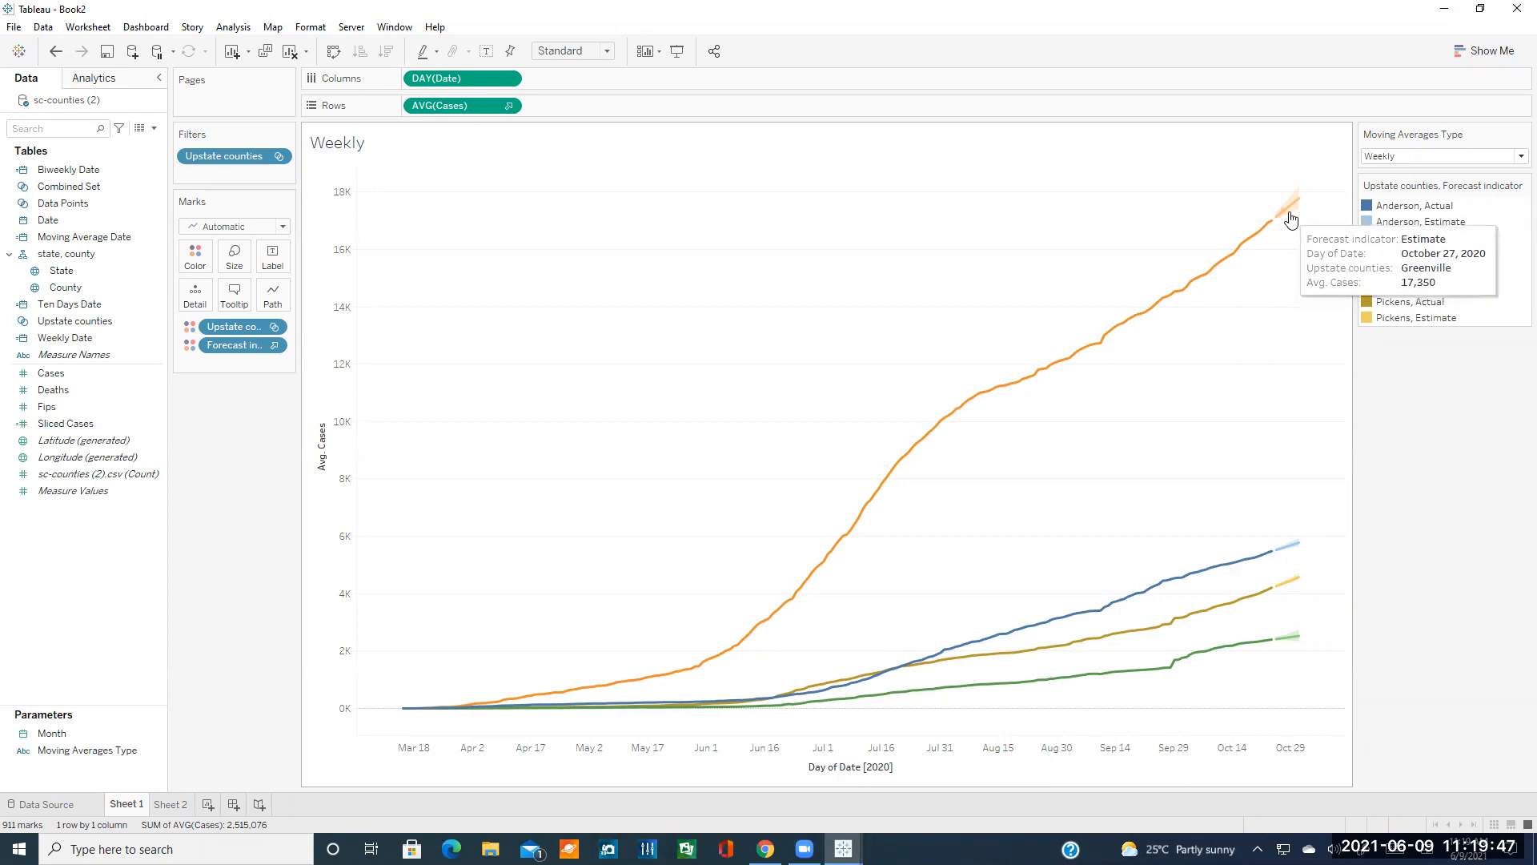
pyautogui.moveTo(1300, 548)
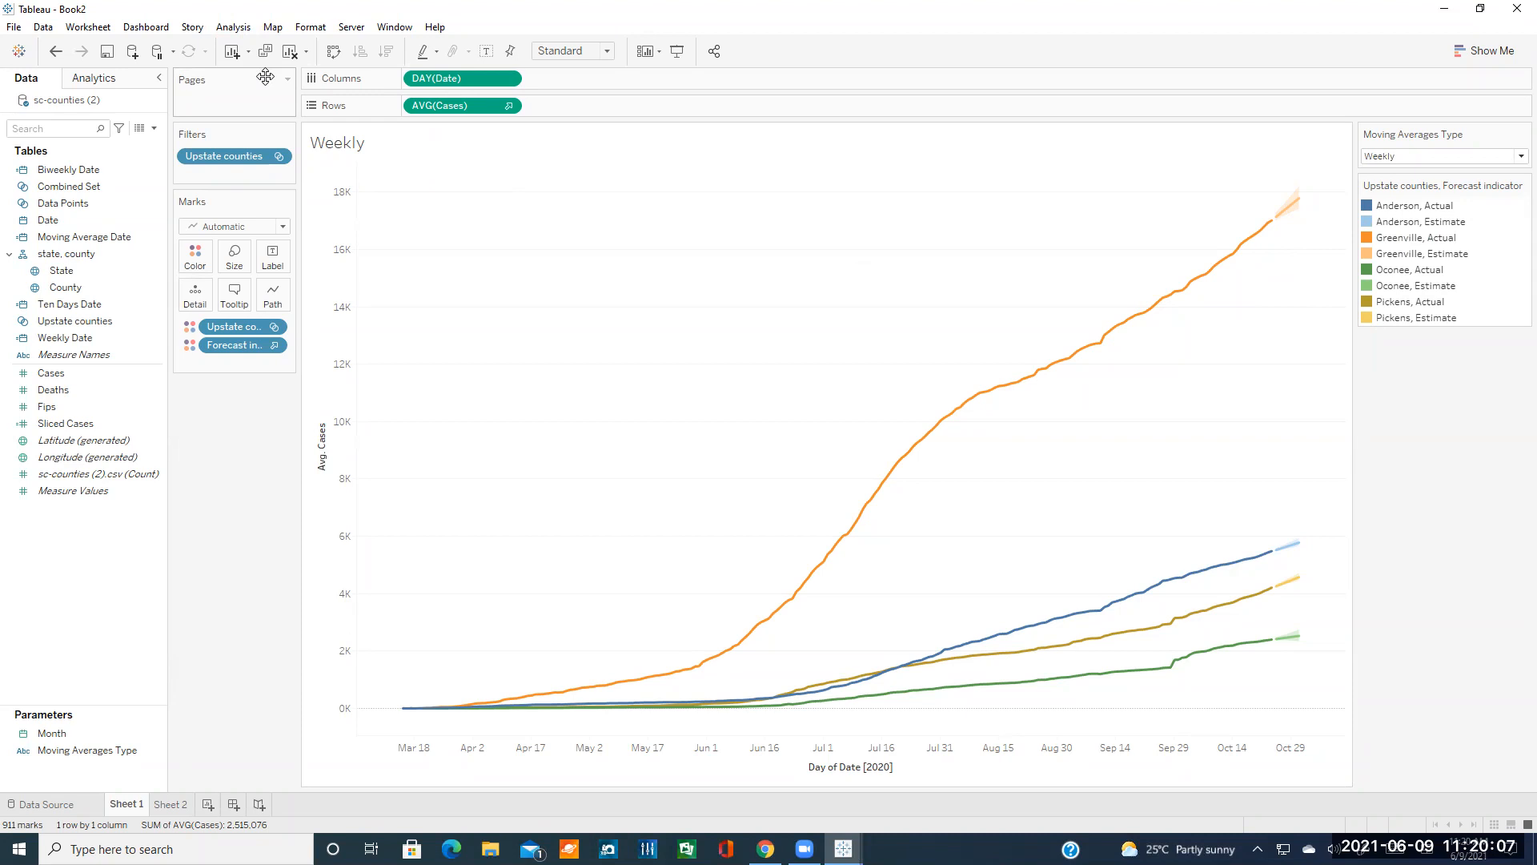
# - Set the forecast length to exactly 1 month in the forecast options
pyautogui.click(241, 30)
pyautogui.moveTo(306, 275)
pyautogui.moveTo(306, 208)
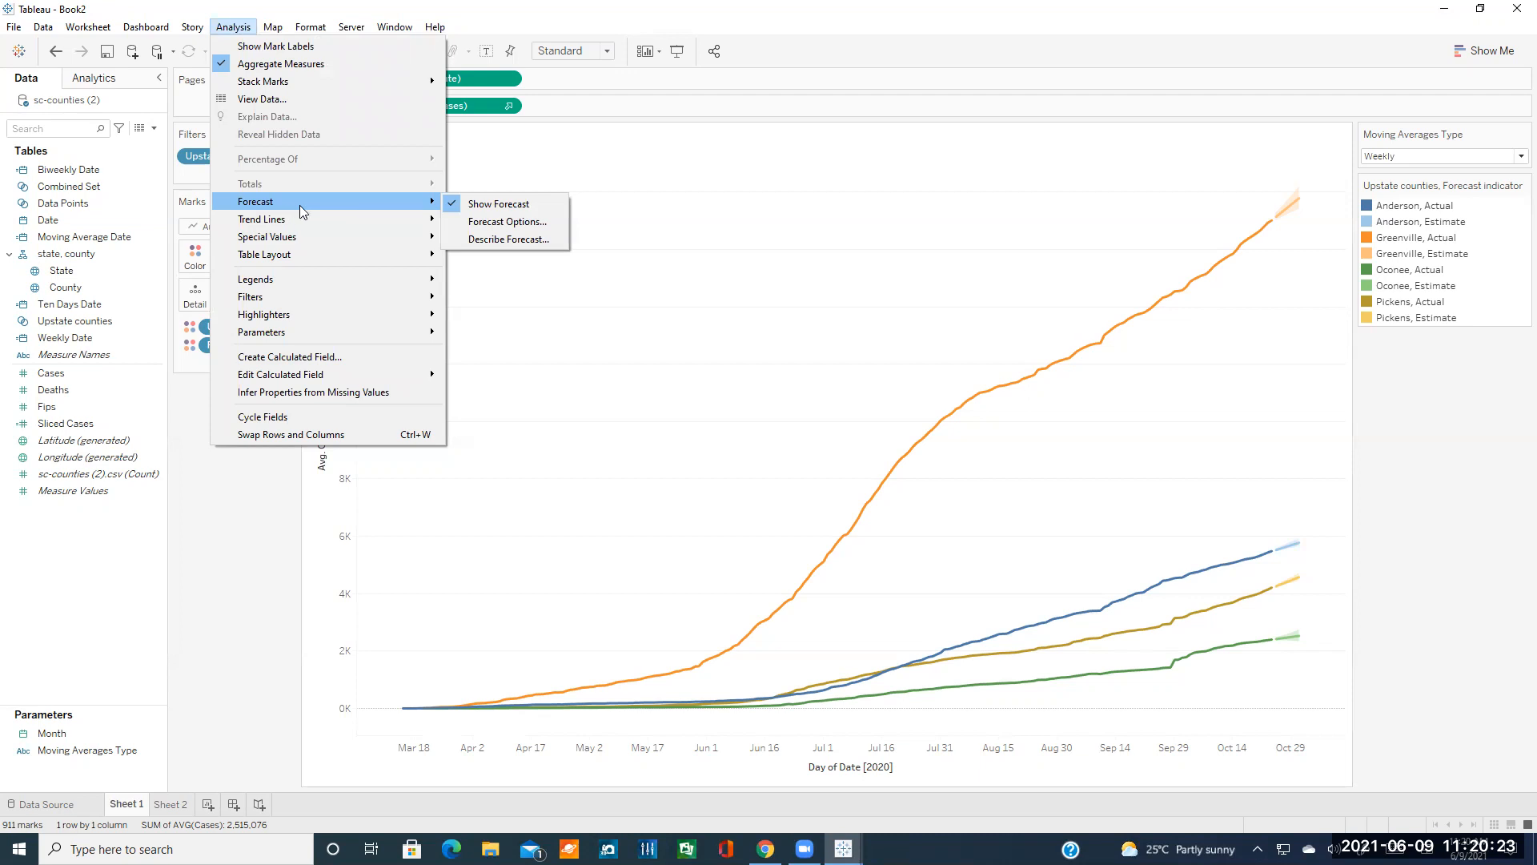
pyautogui.click(504, 224)
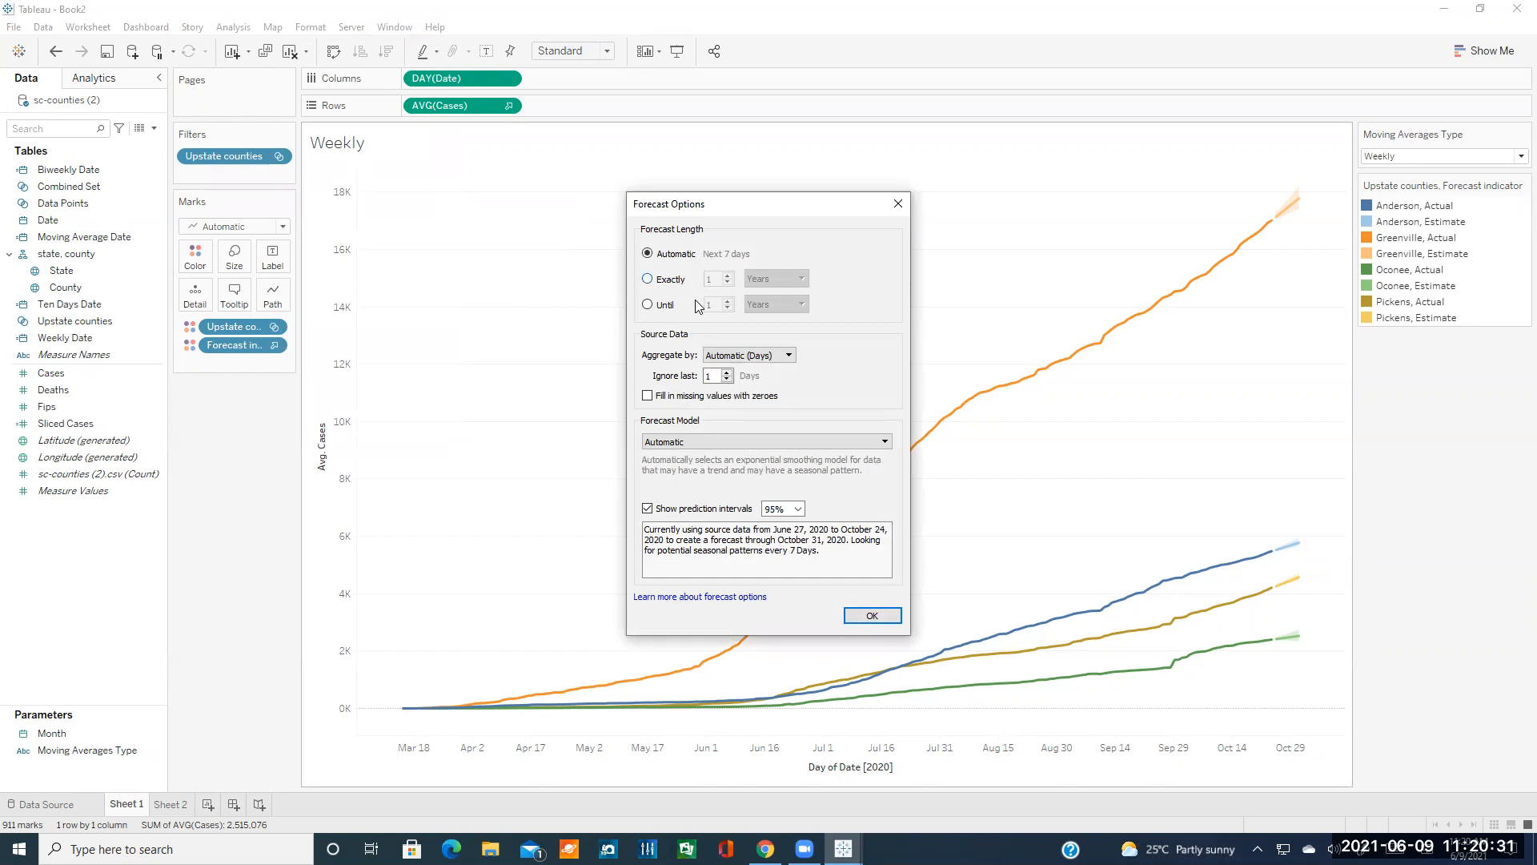
pyautogui.click(667, 283)
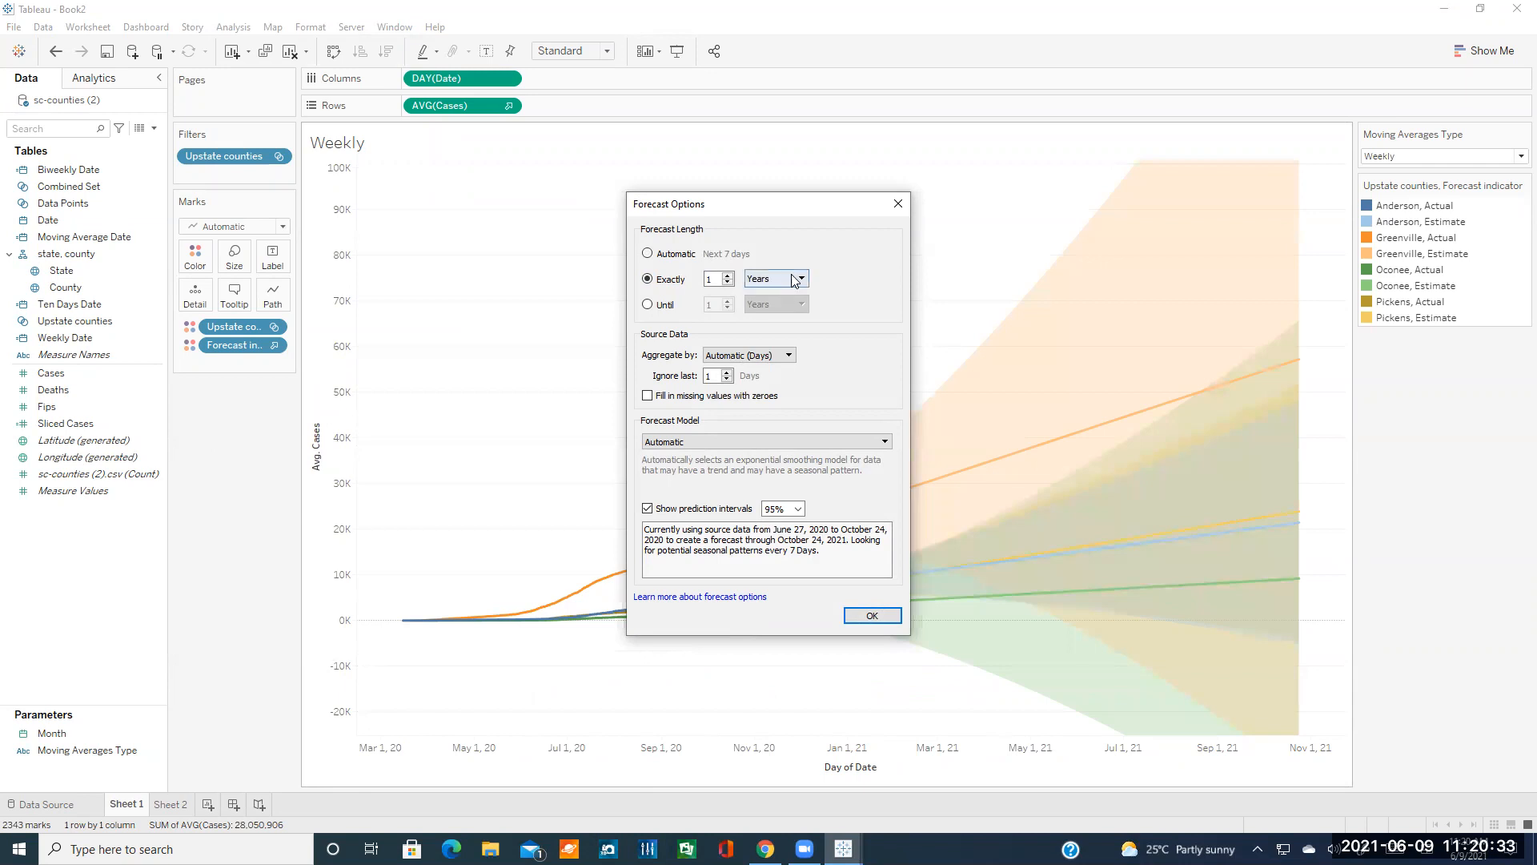
pyautogui.click(793, 279)
pyautogui.click(782, 312)
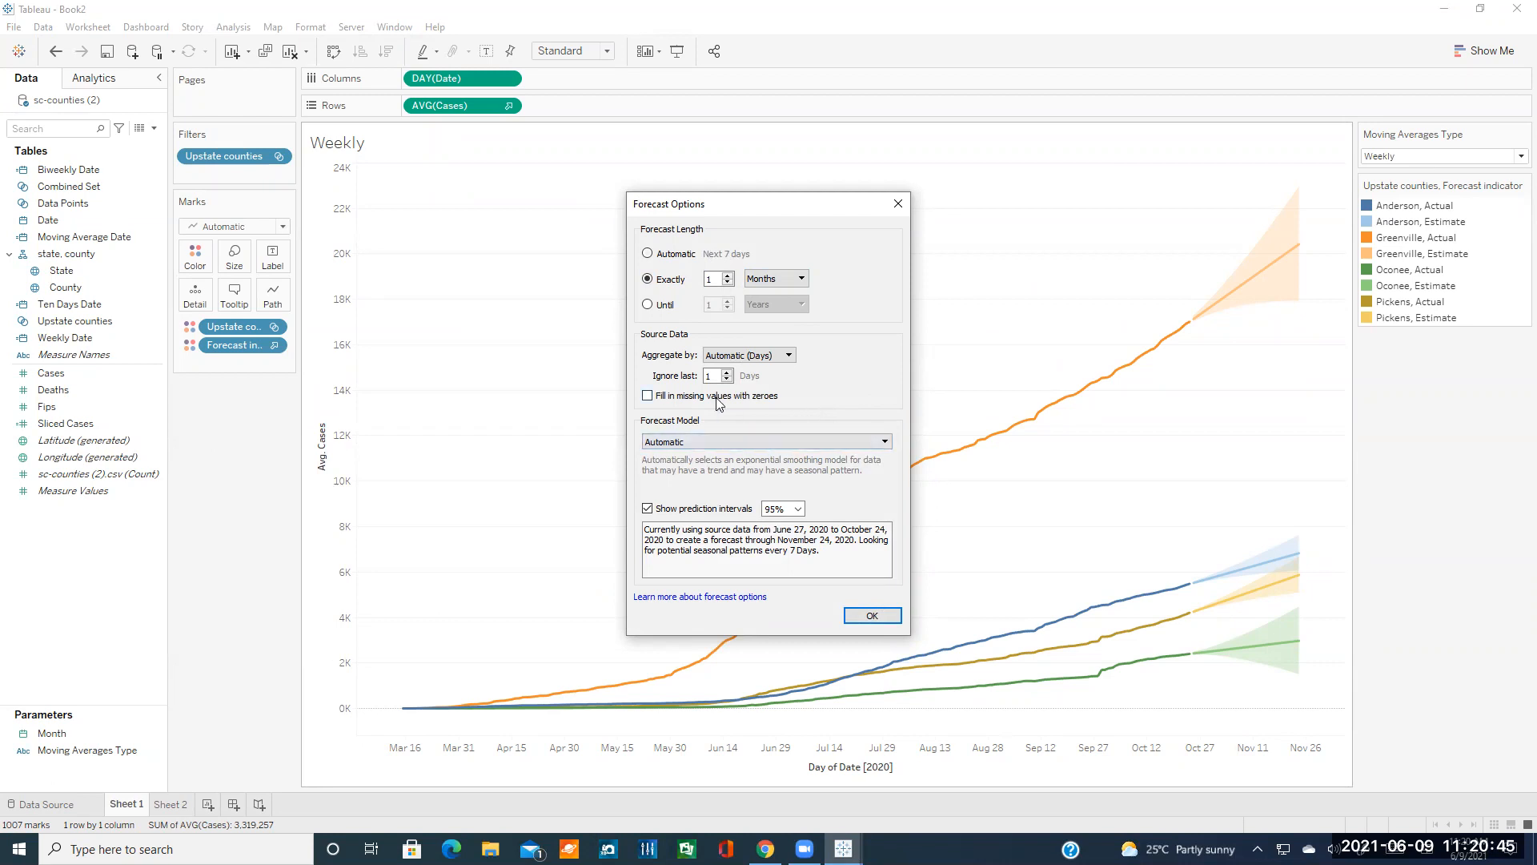
# - Try the Custom forecast model, look at its trend choices, and return the model to Automatic
pyautogui.click(692, 441)
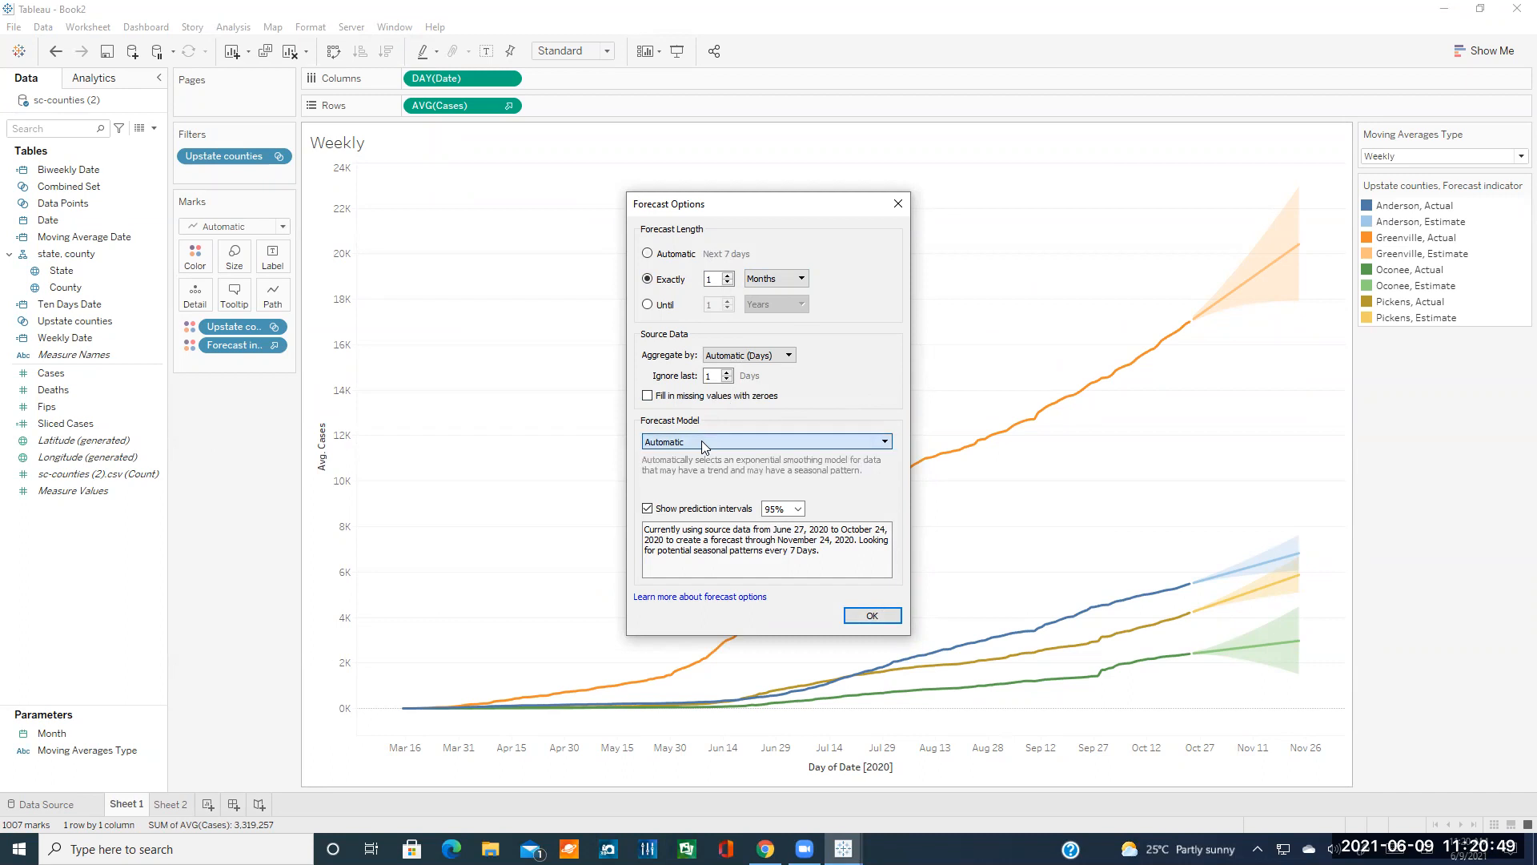
pyautogui.click(687, 476)
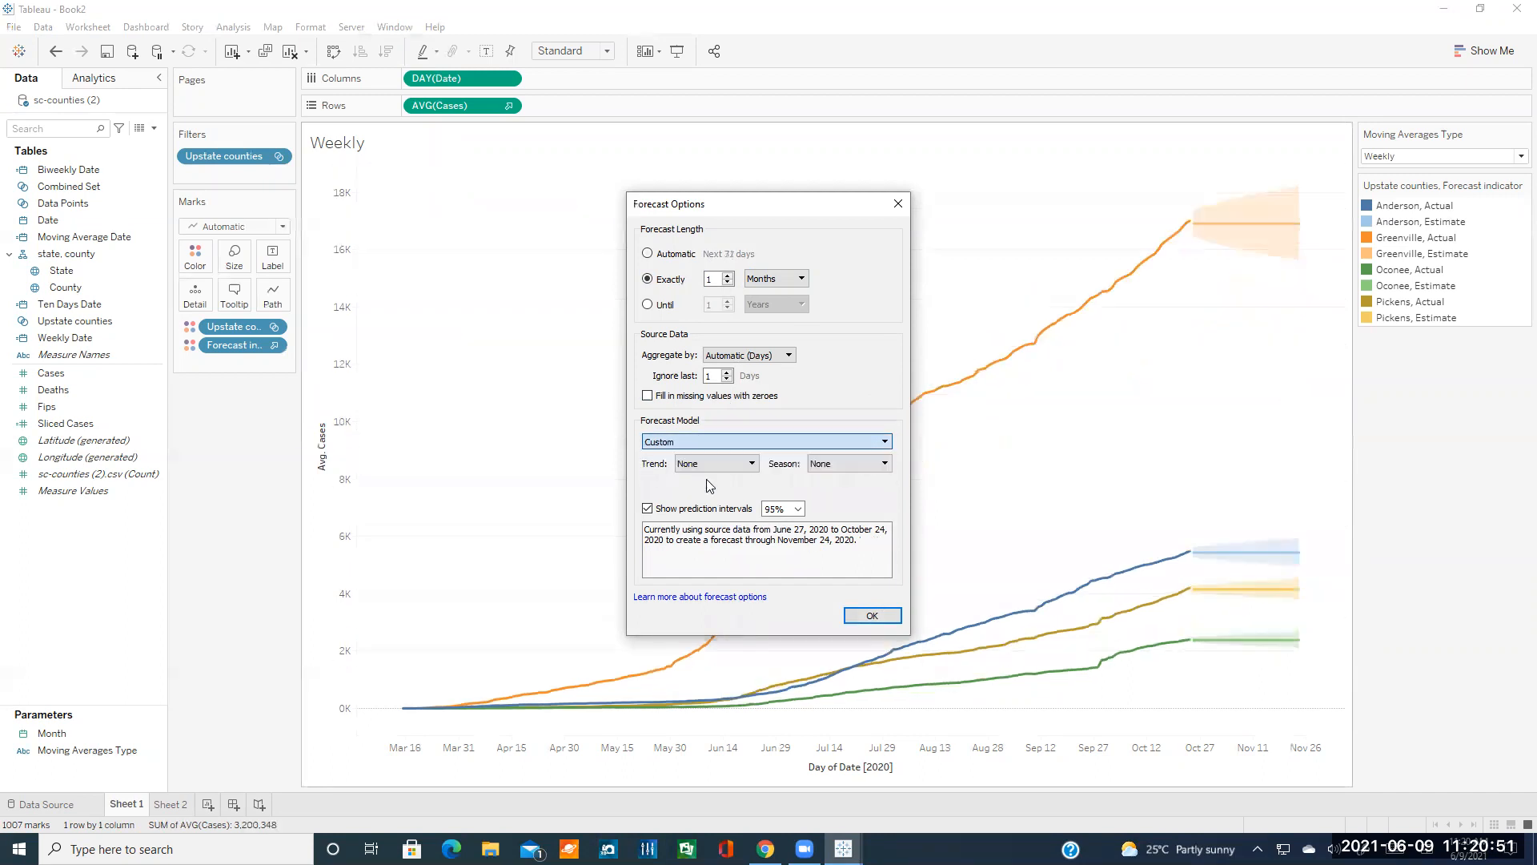
pyautogui.click(738, 470)
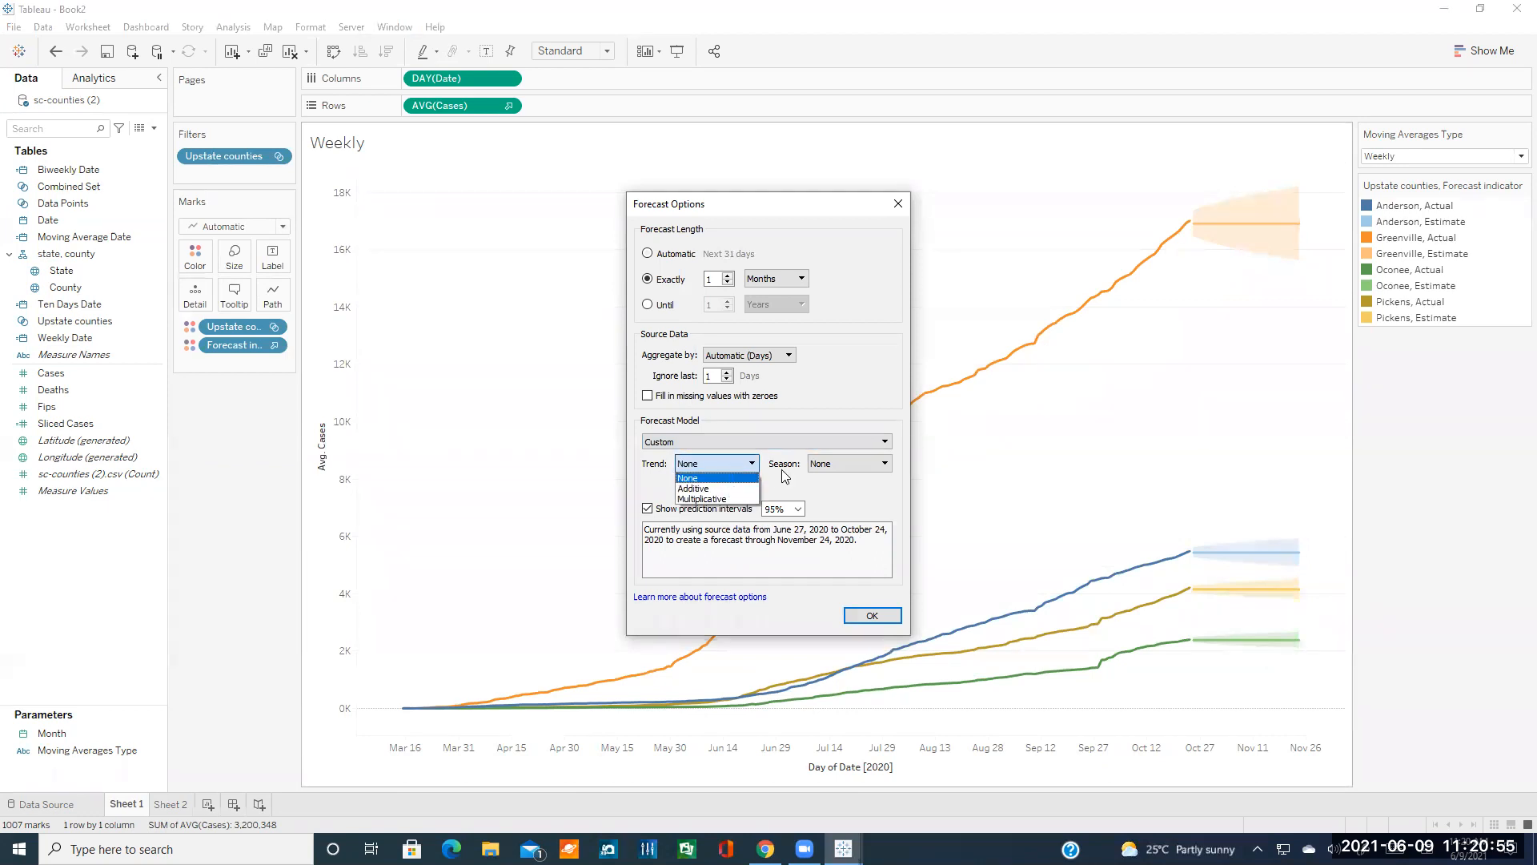
pyautogui.click(762, 442)
pyautogui.click(719, 456)
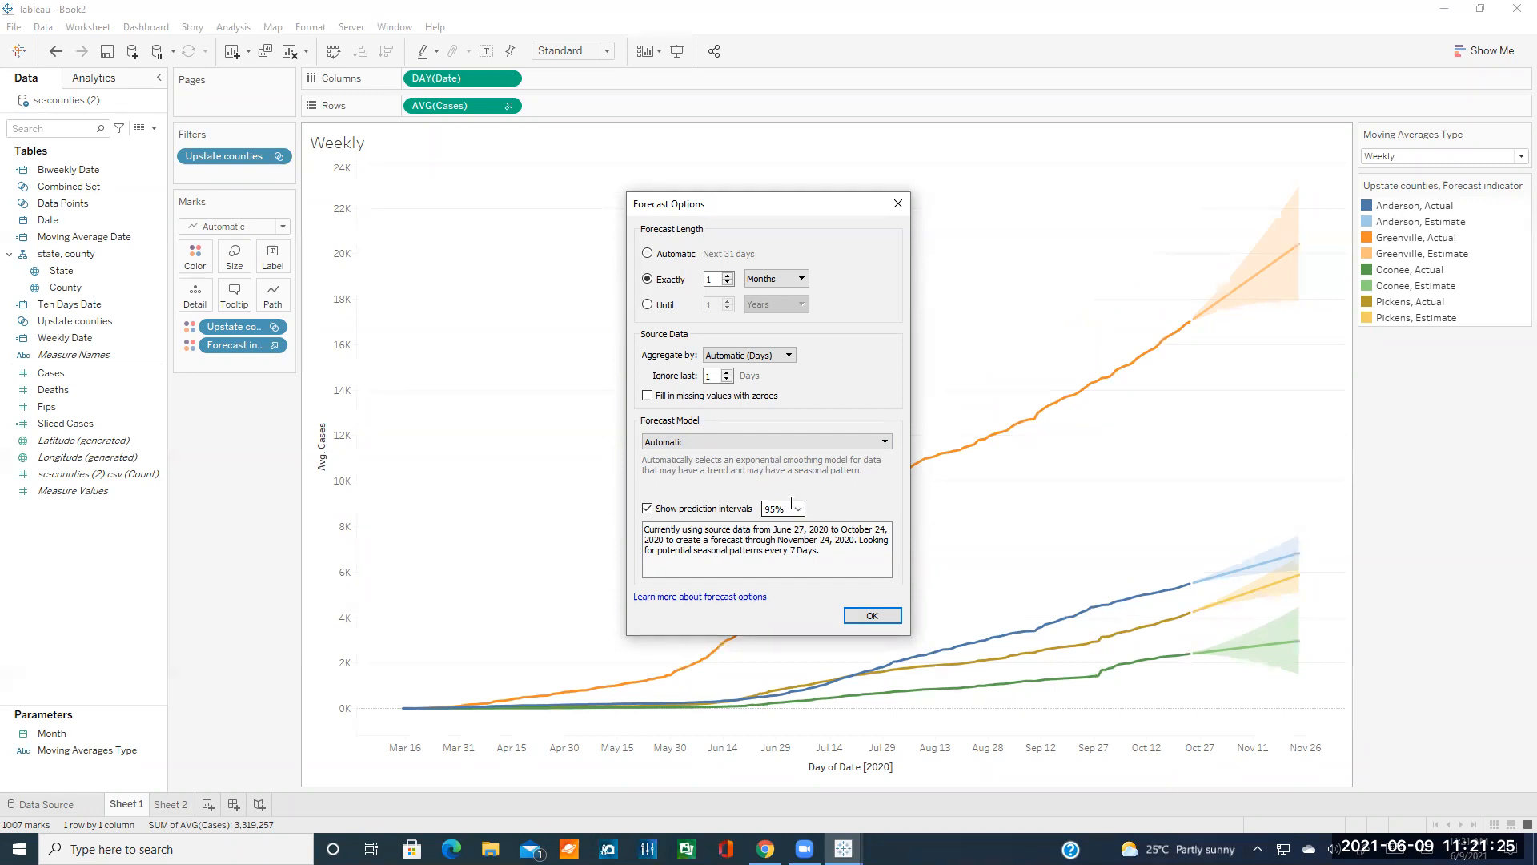
# - Compare hidden, 99% and 90% prediction intervals, set them back to 95%, and accept the forecast options
pyautogui.click(712, 515)
pyautogui.click(715, 514)
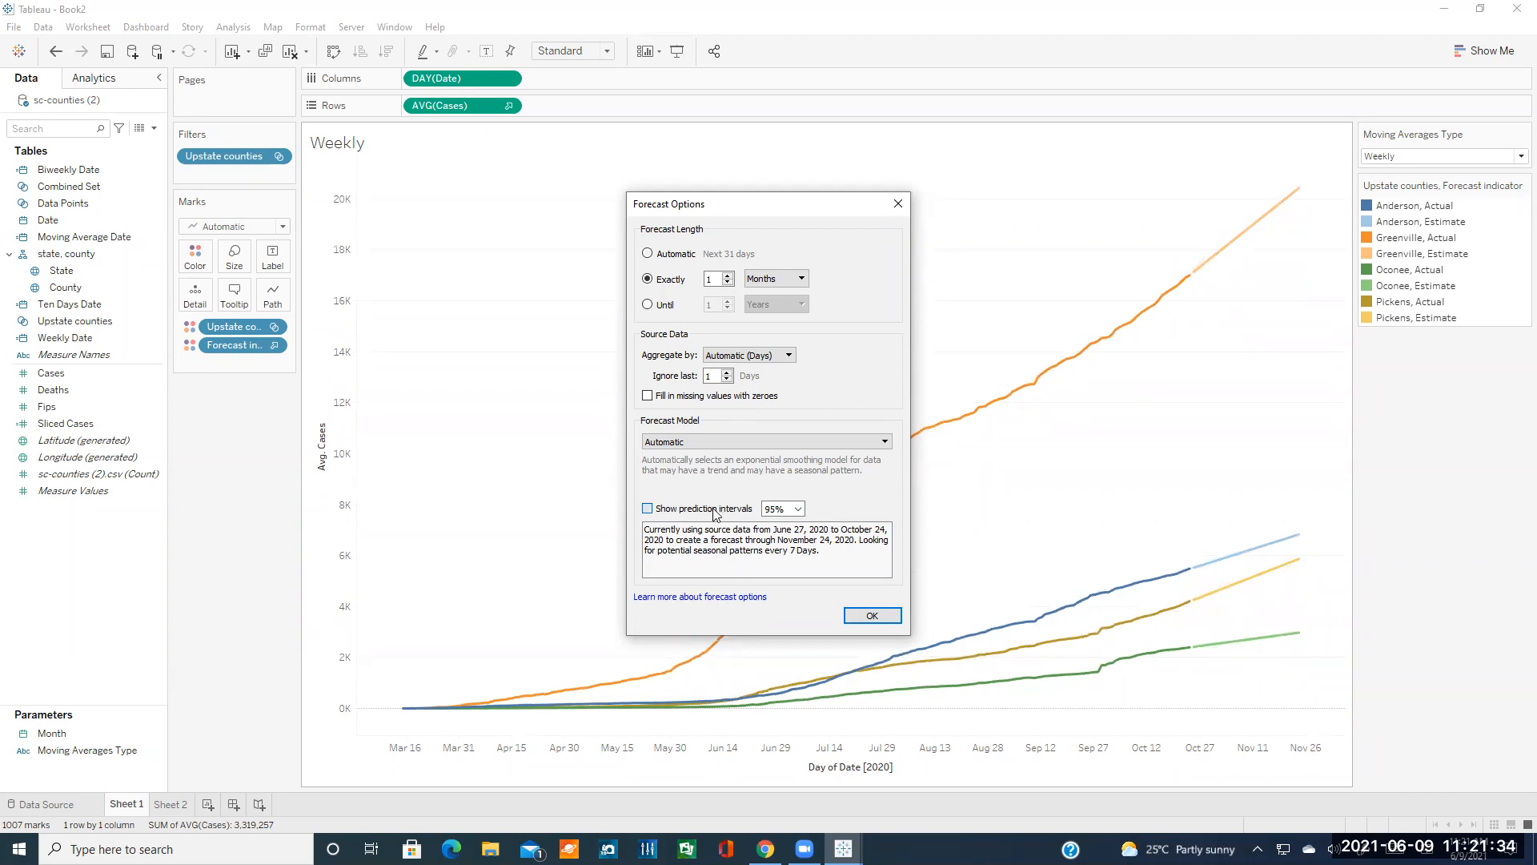
pyautogui.click(799, 511)
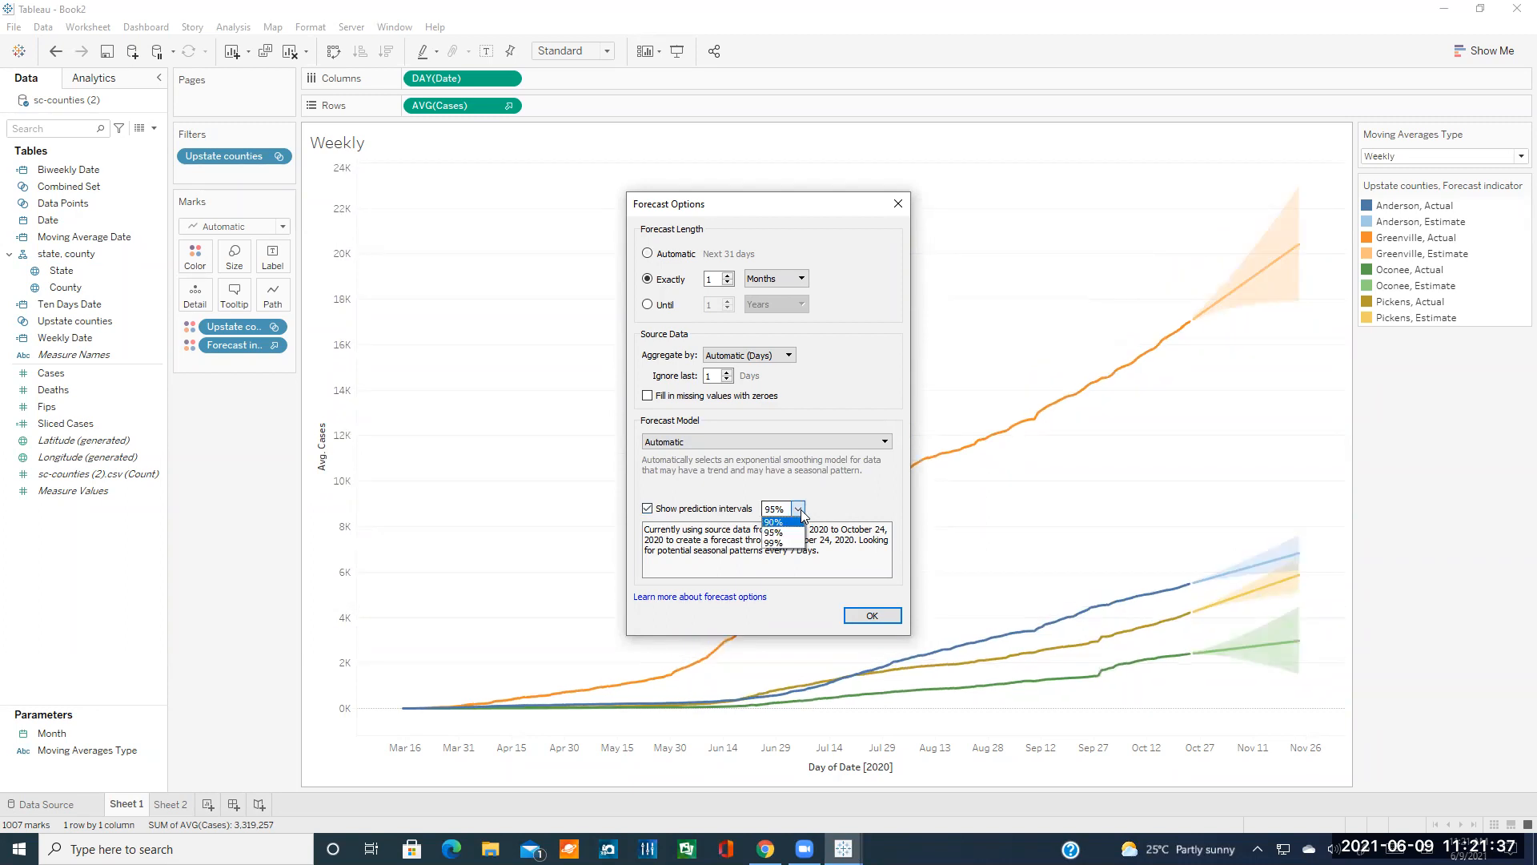
pyautogui.click(817, 552)
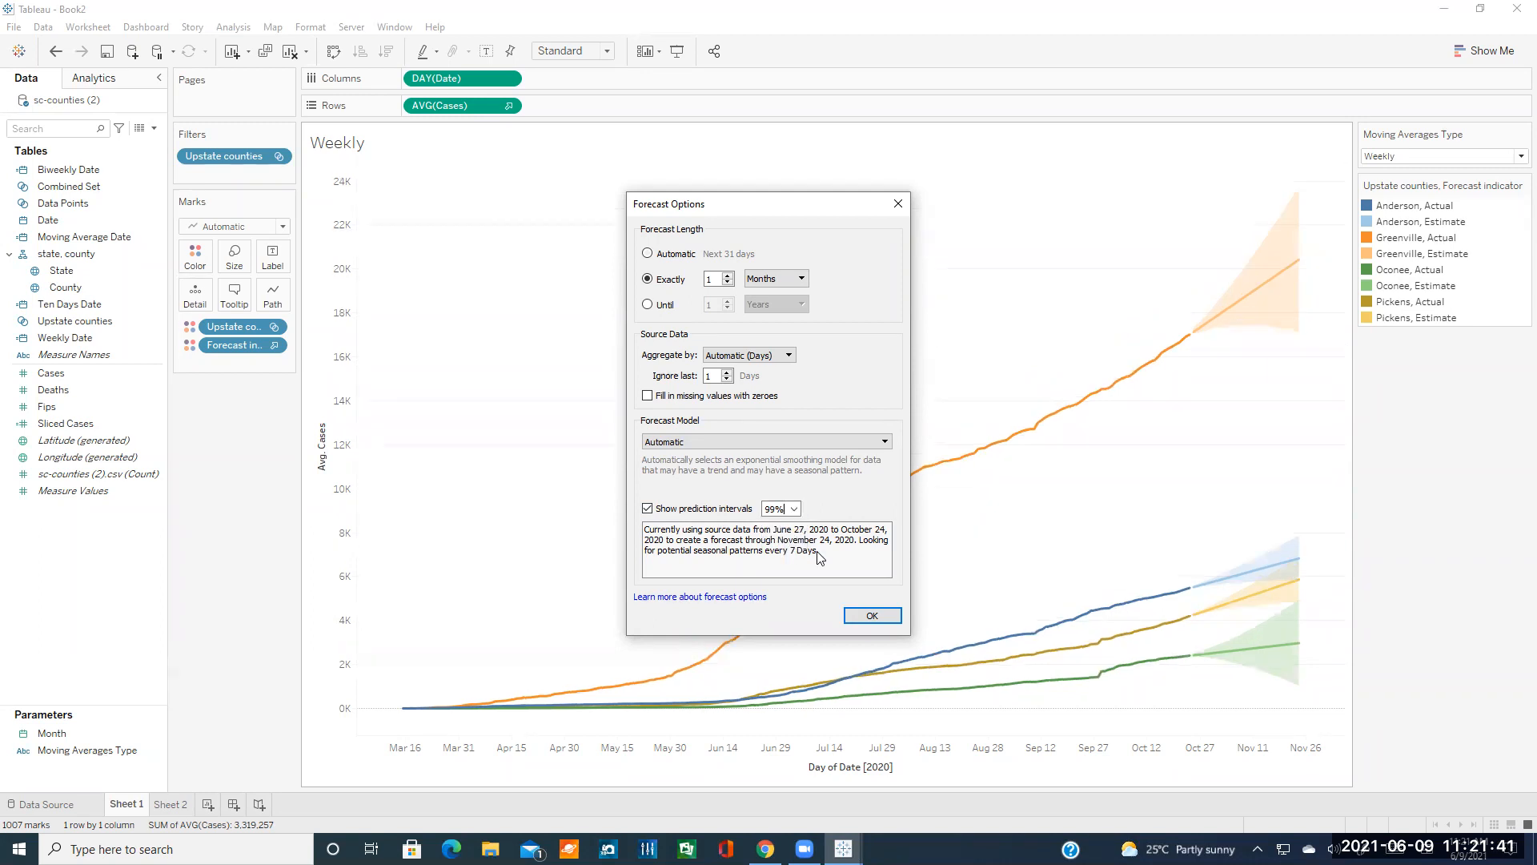
pyautogui.click(793, 509)
pyautogui.click(775, 522)
pyautogui.click(794, 509)
pyautogui.click(791, 534)
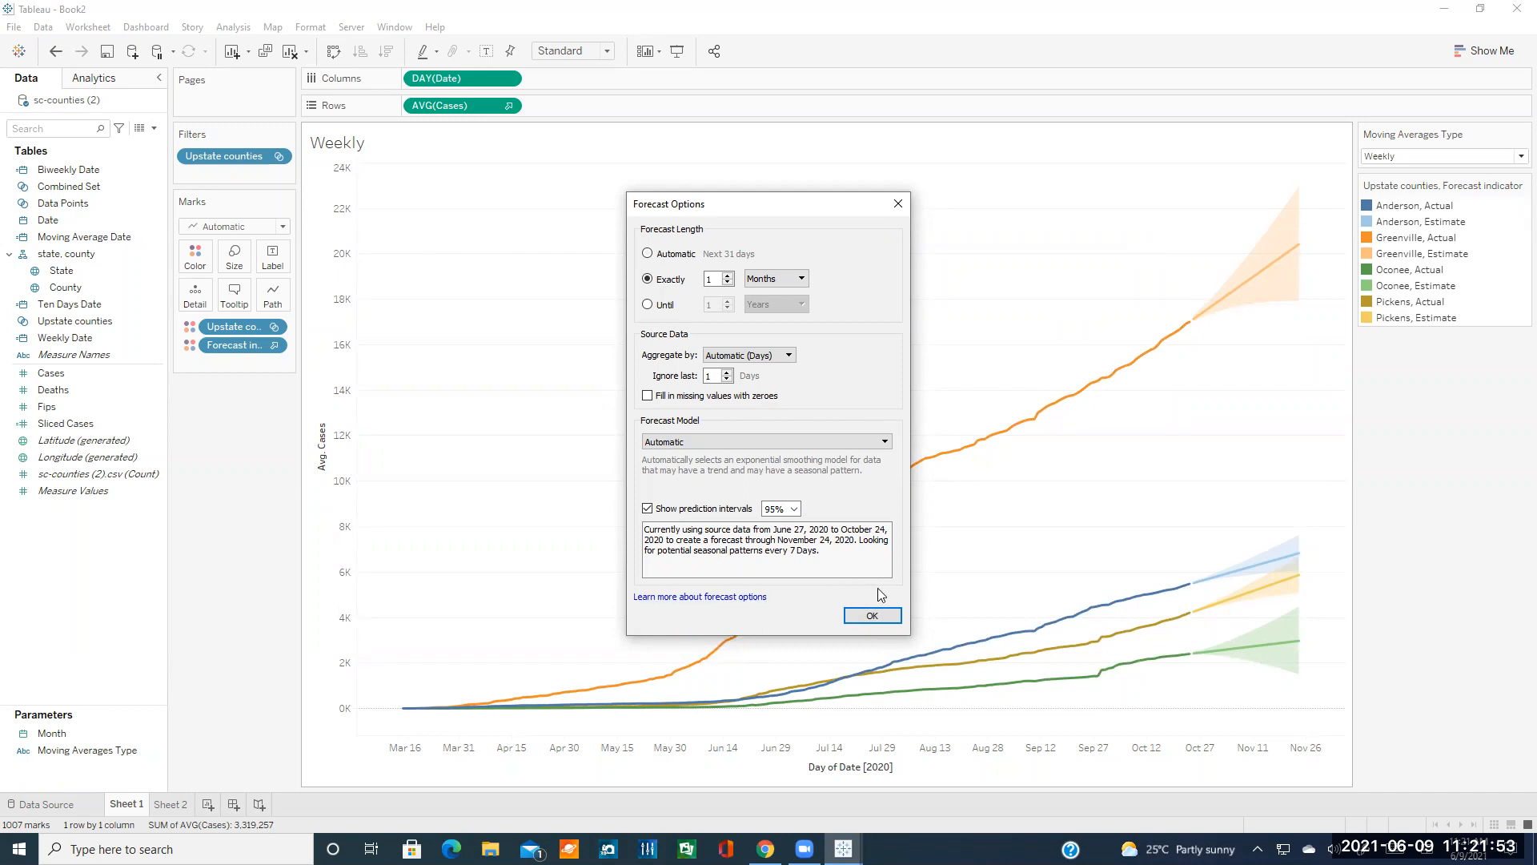
pyautogui.click(873, 617)
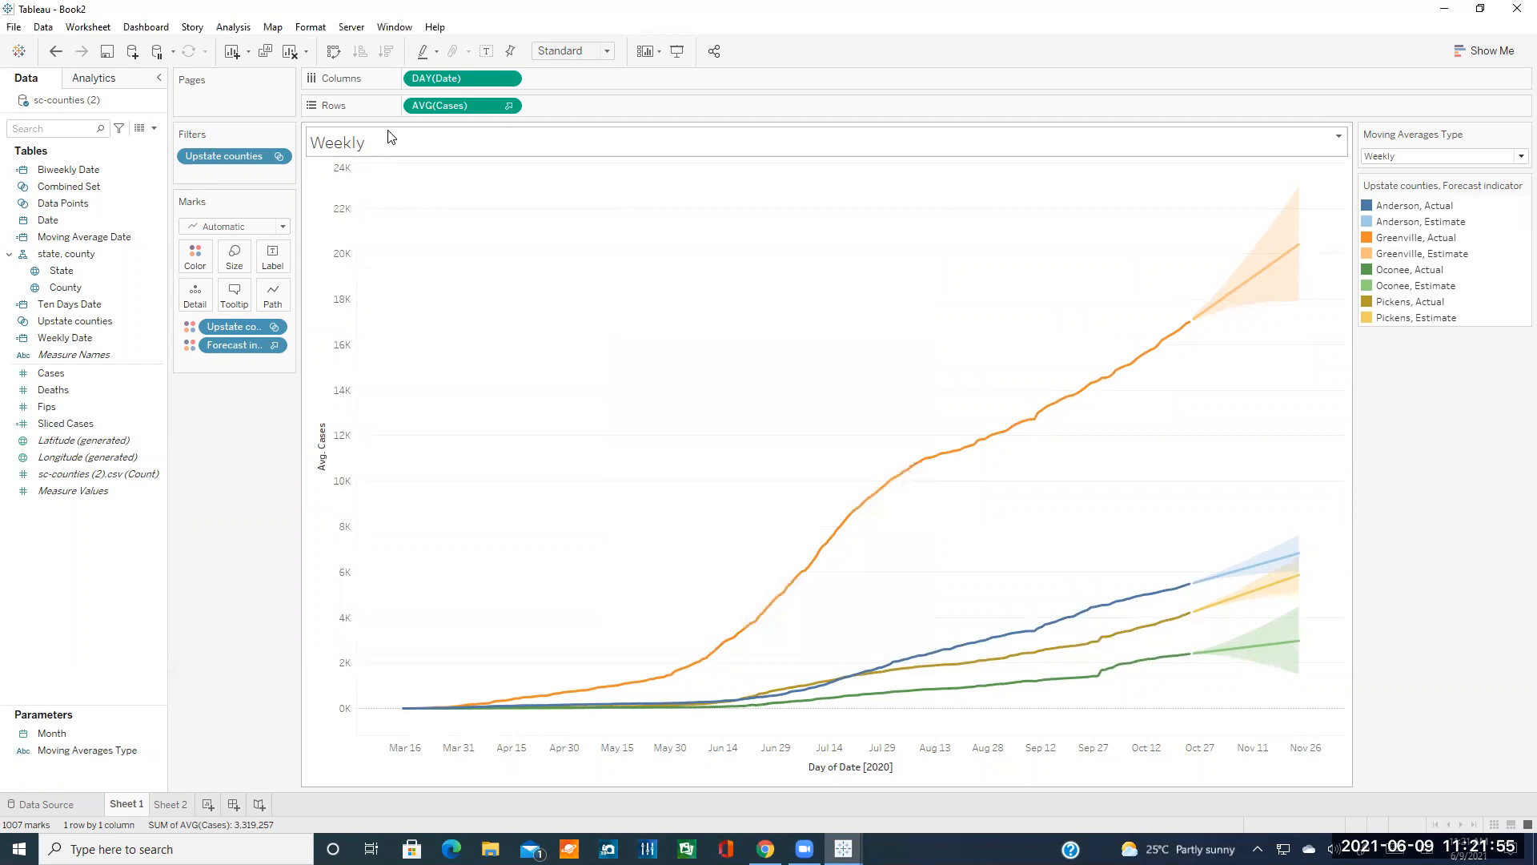
# - Examine the forecast description's summary and its models' quality metrics and smoothing coefficients for each county, and close it
pyautogui.click(233, 27)
pyautogui.moveTo(305, 200)
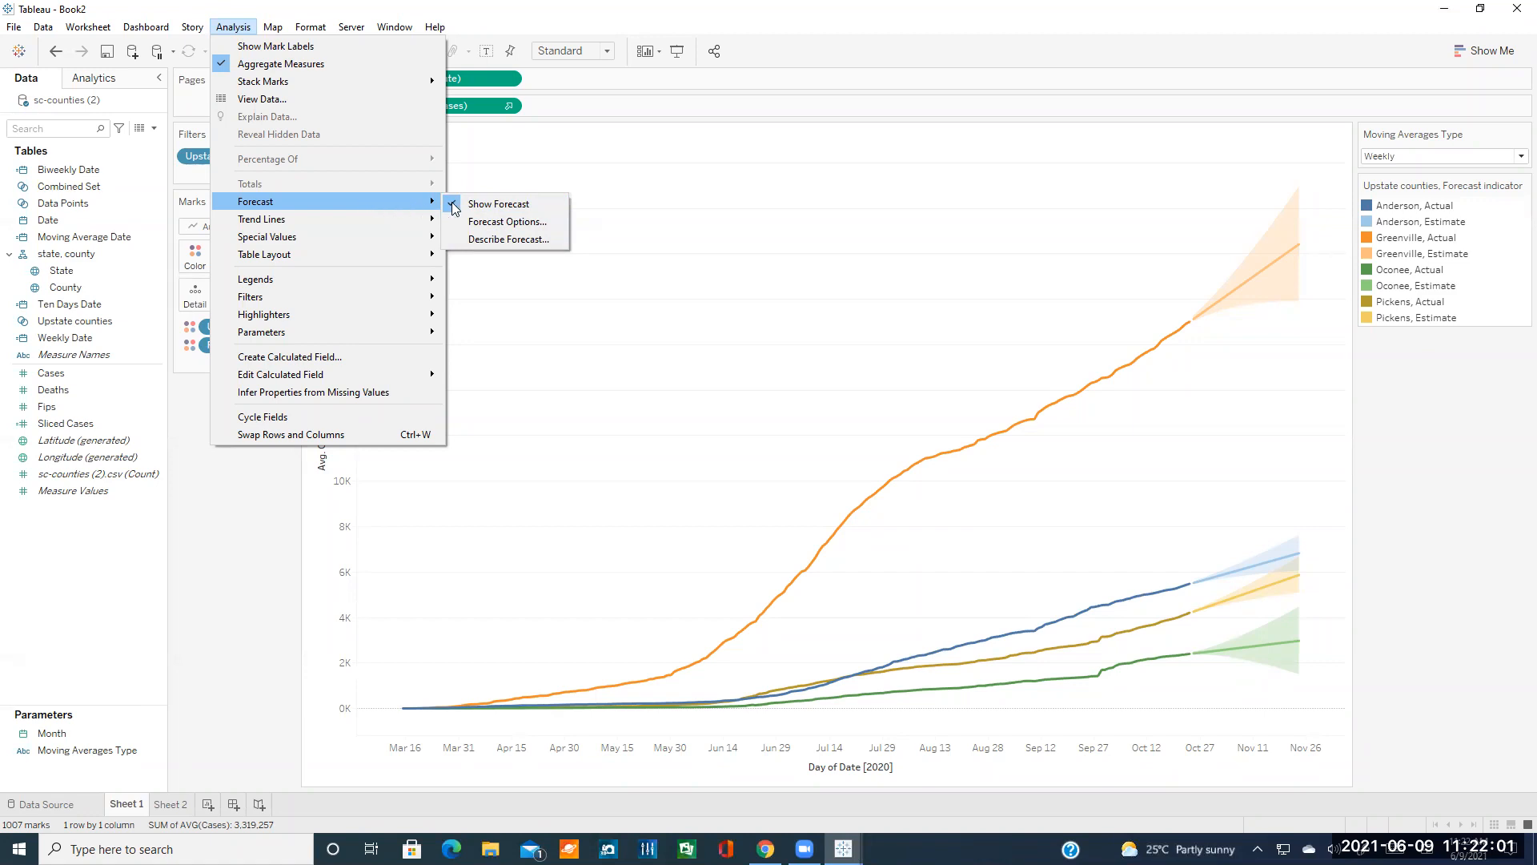
pyautogui.click(508, 239)
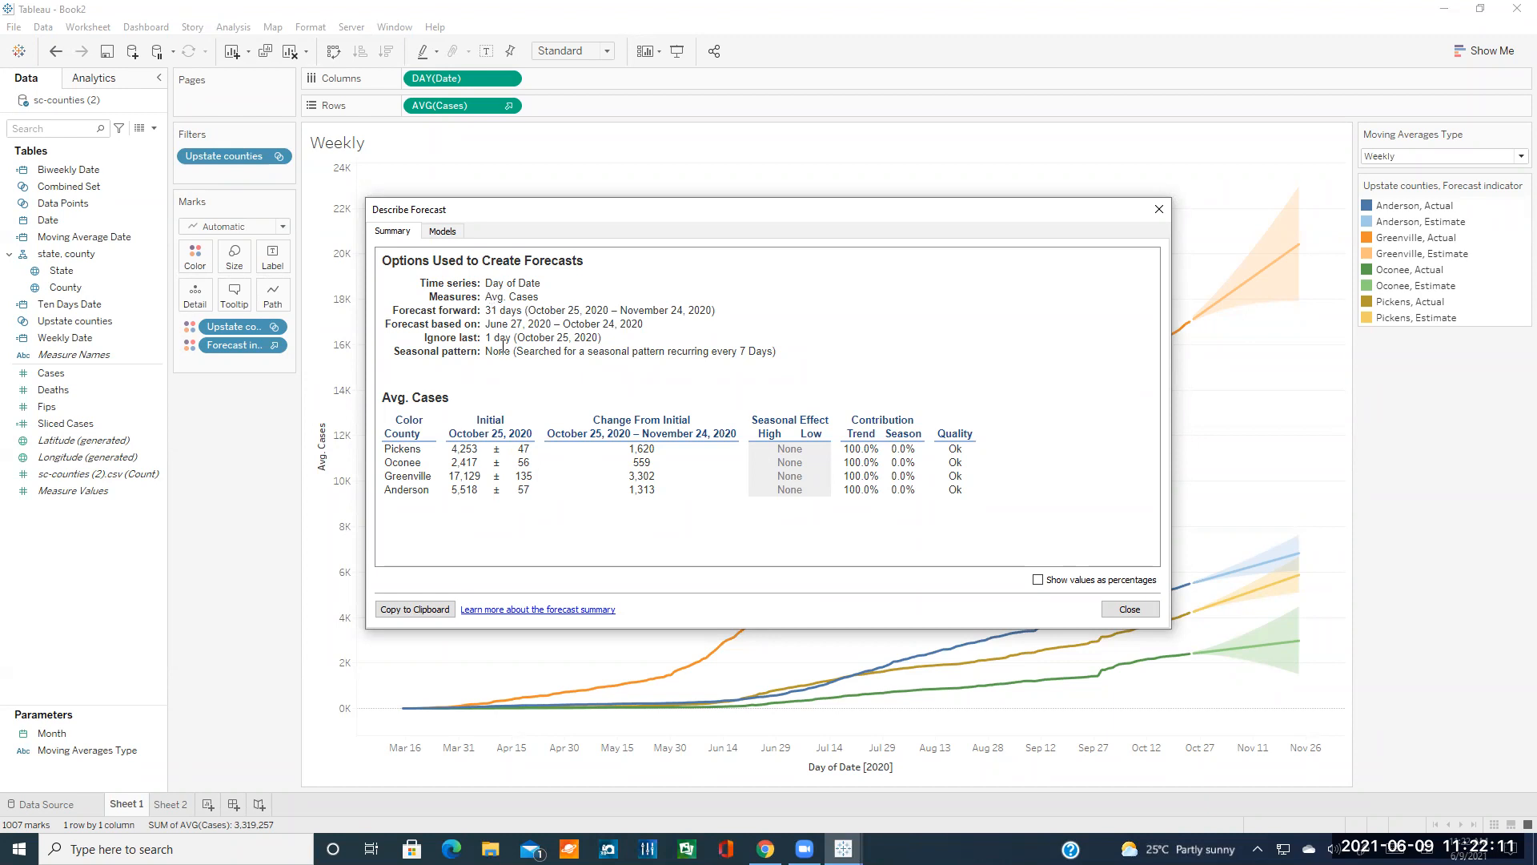
pyautogui.click(445, 231)
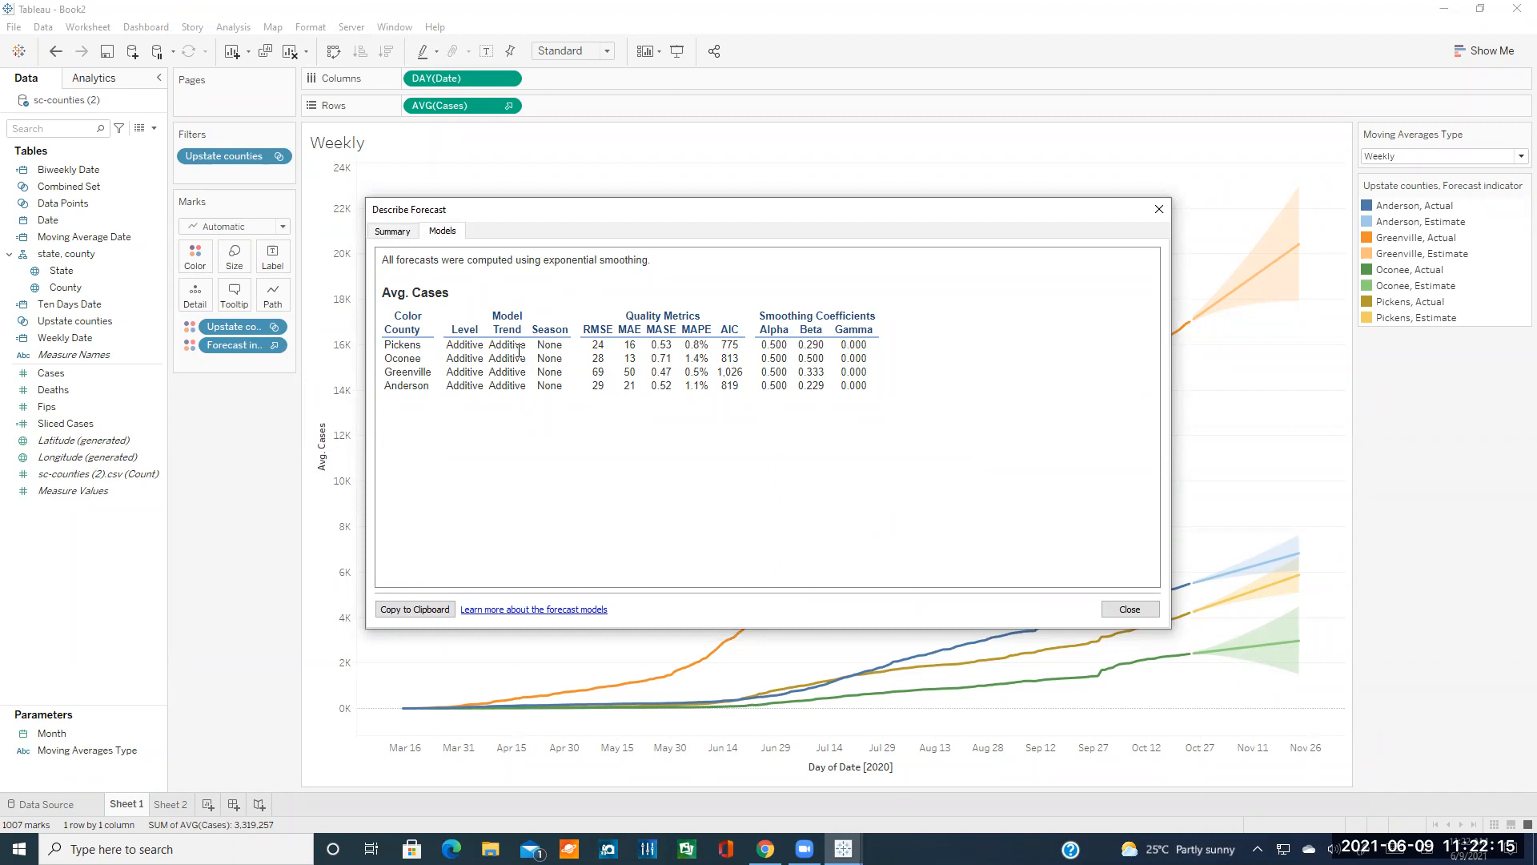
pyautogui.moveTo(593, 349); pyautogui.dragTo(615, 349)
pyautogui.click(653, 354)
pyautogui.moveTo(760, 345); pyautogui.dragTo(863, 361)
pyautogui.click(835, 373)
pyautogui.moveTo(688, 347); pyautogui.dragTo(706, 382)
pyautogui.click(705, 381)
pyautogui.click(402, 232)
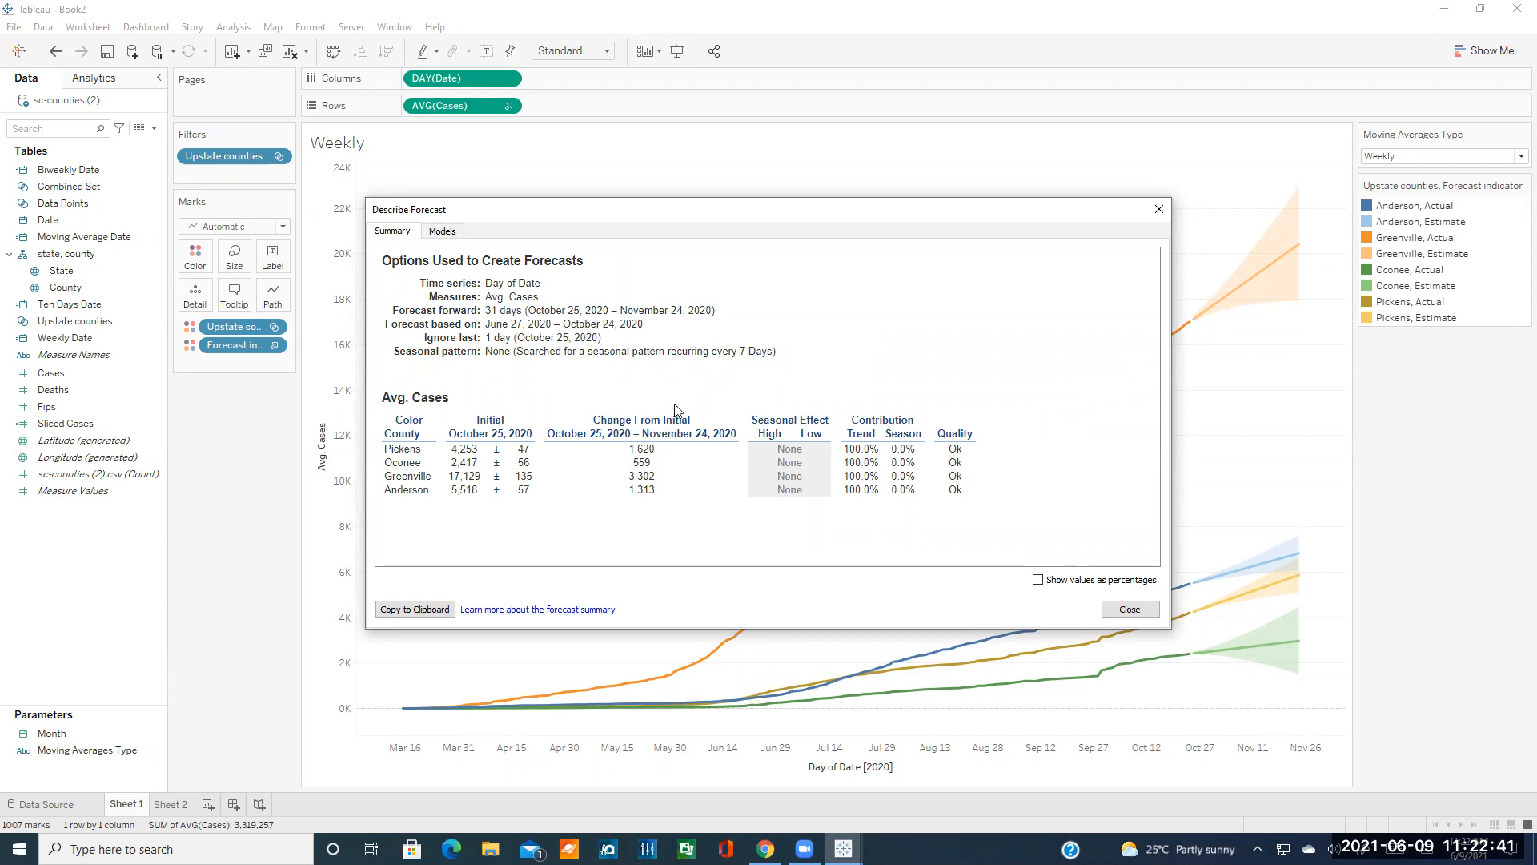
pyautogui.click(1125, 610)
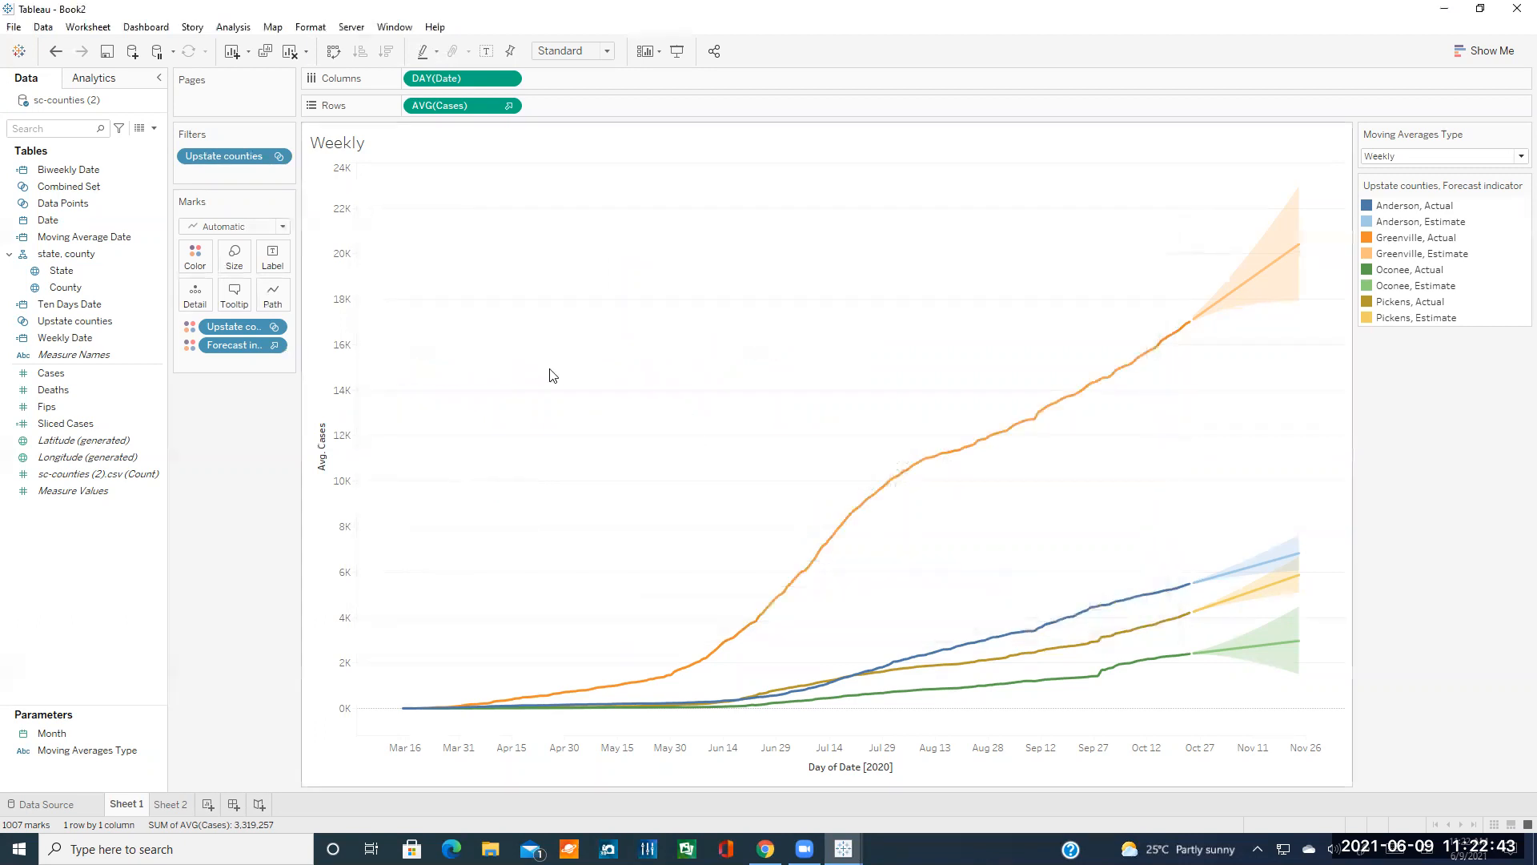
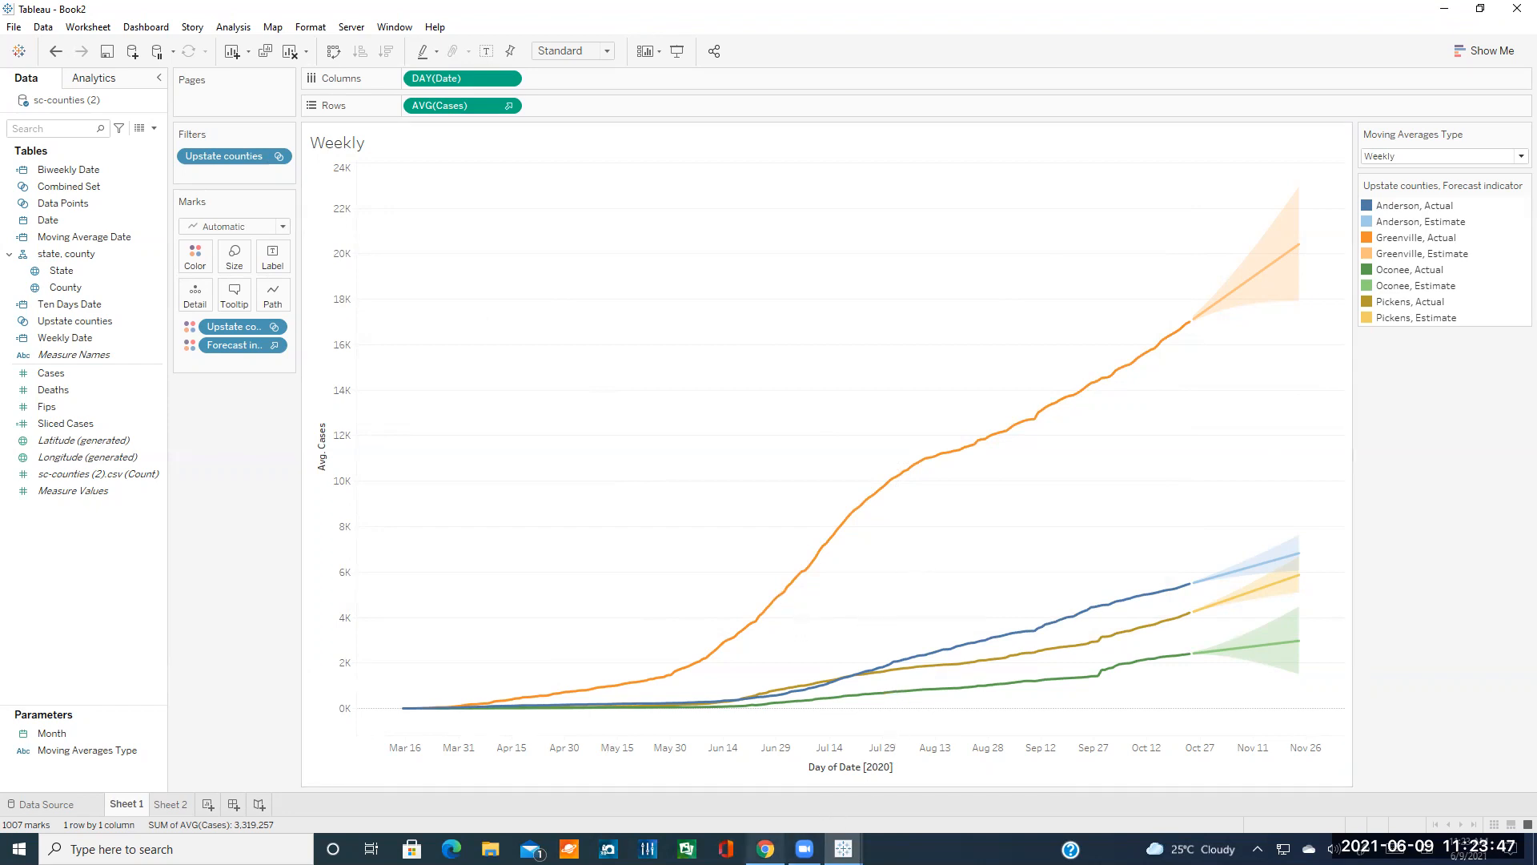
# - Switch to the Clemson Data Visualization Lab tutorial in Chrome and read the Actions section of its next page, Dashboards
pyautogui.click(768, 845)
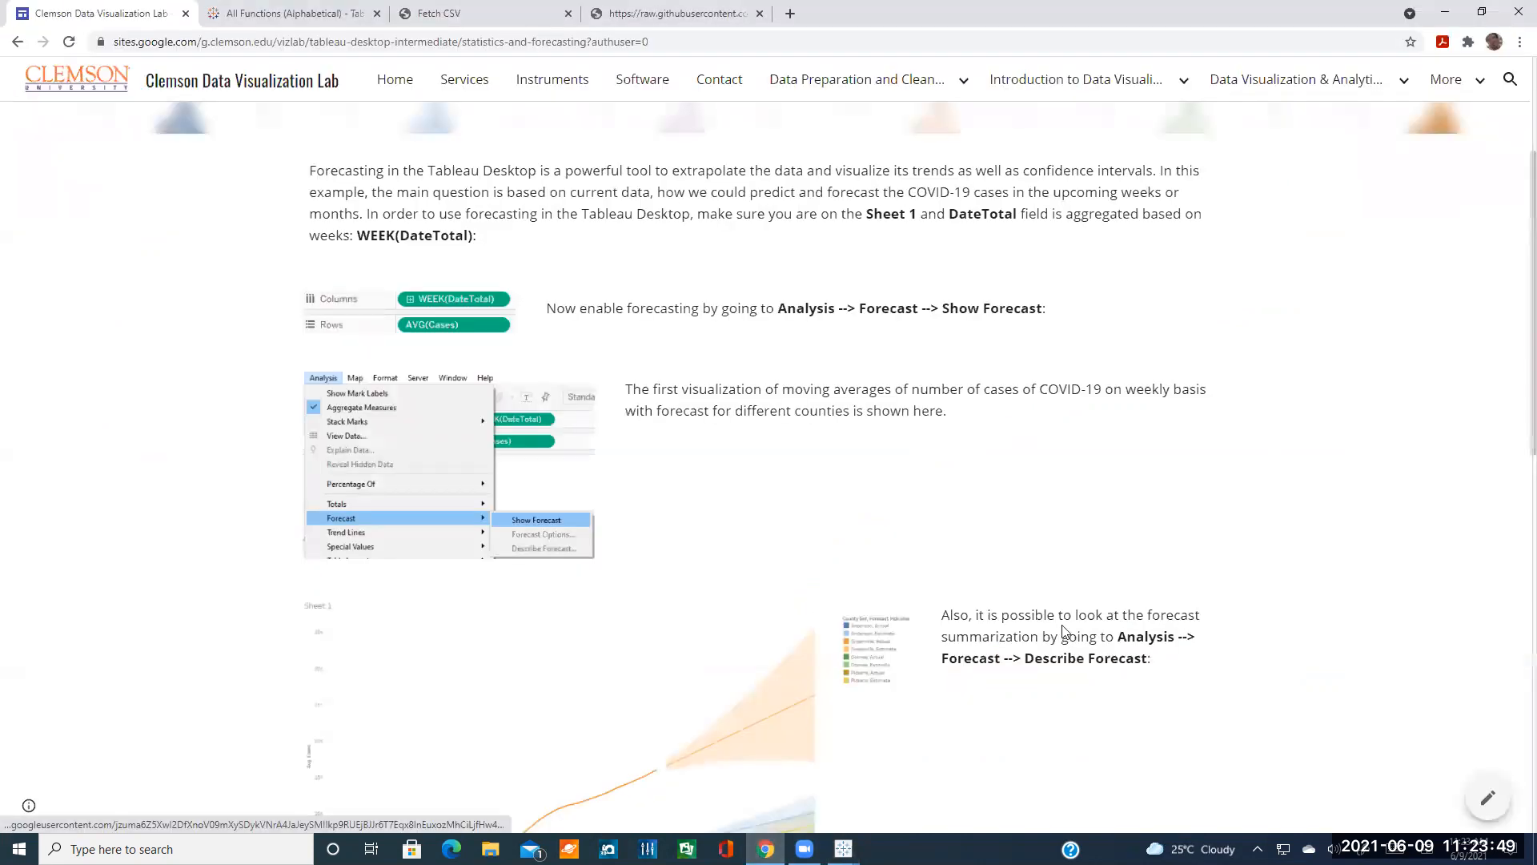
pyautogui.scroll(-15, 1065, 609)
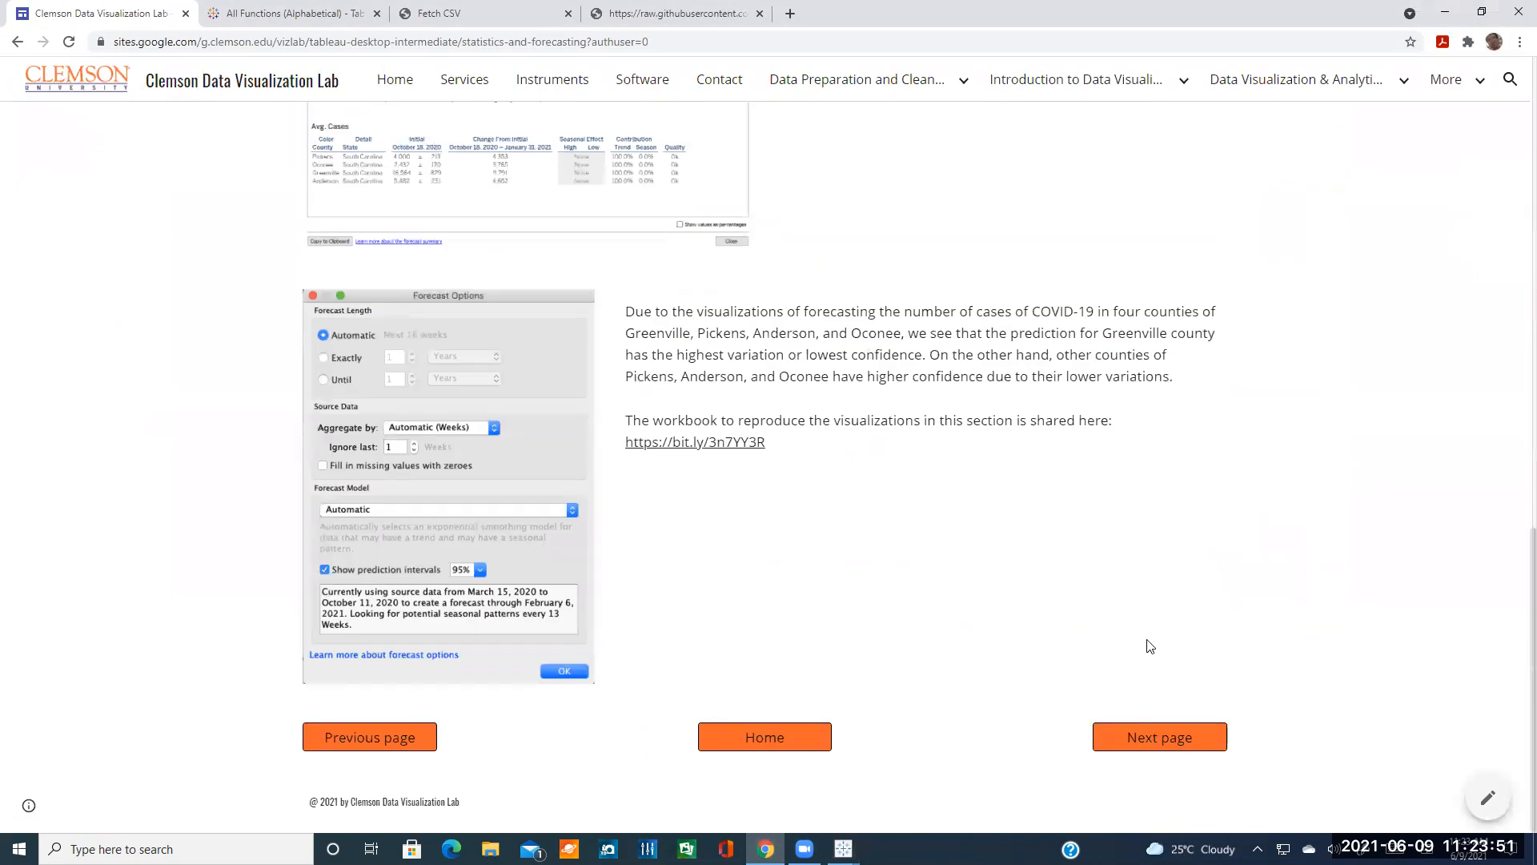
pyautogui.click(1199, 743)
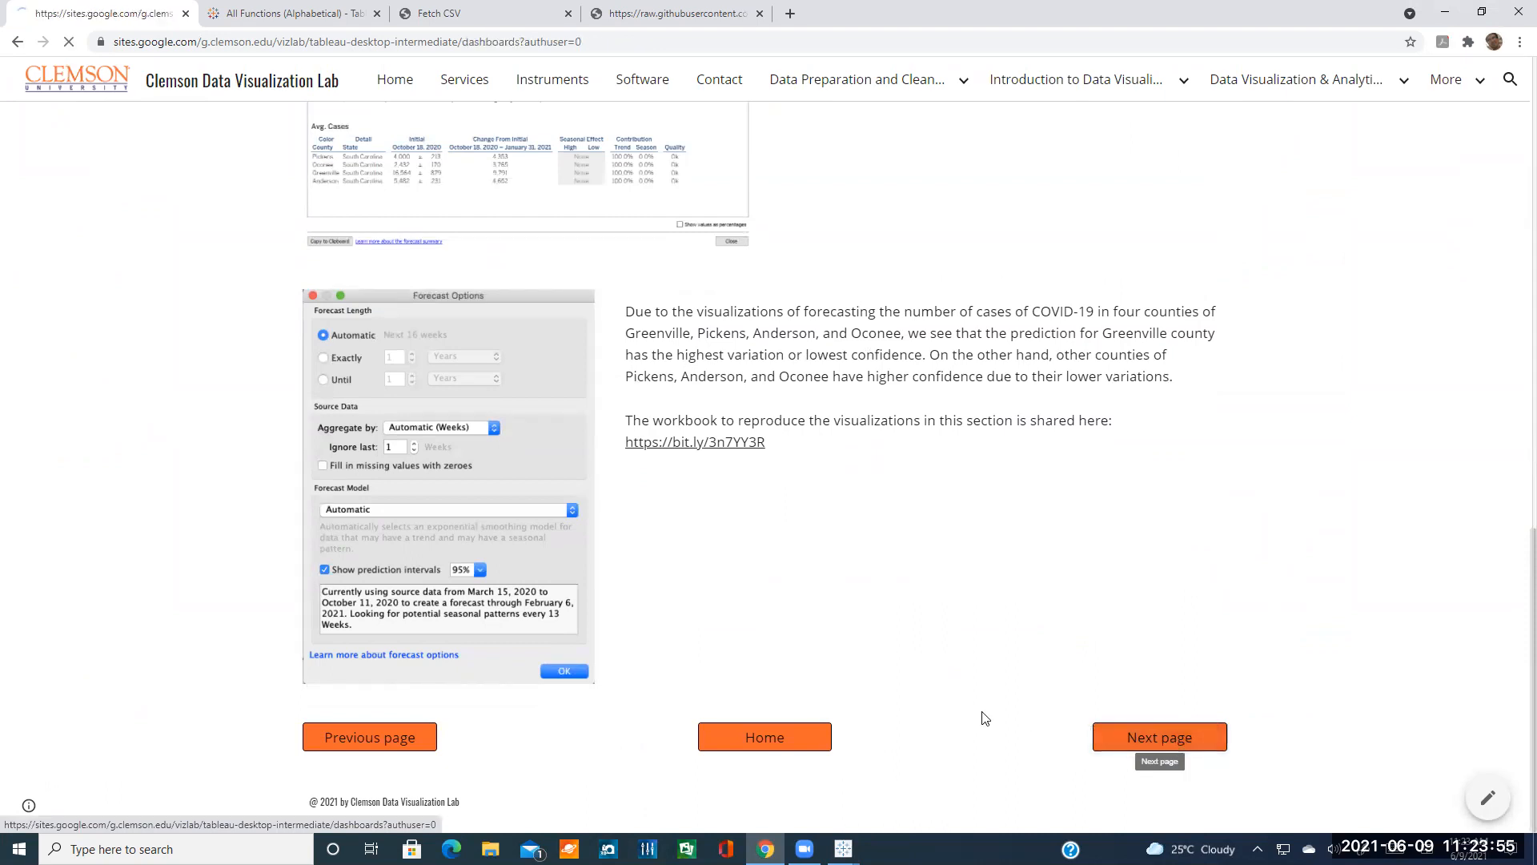
pyautogui.scroll(-1, 920, 611)
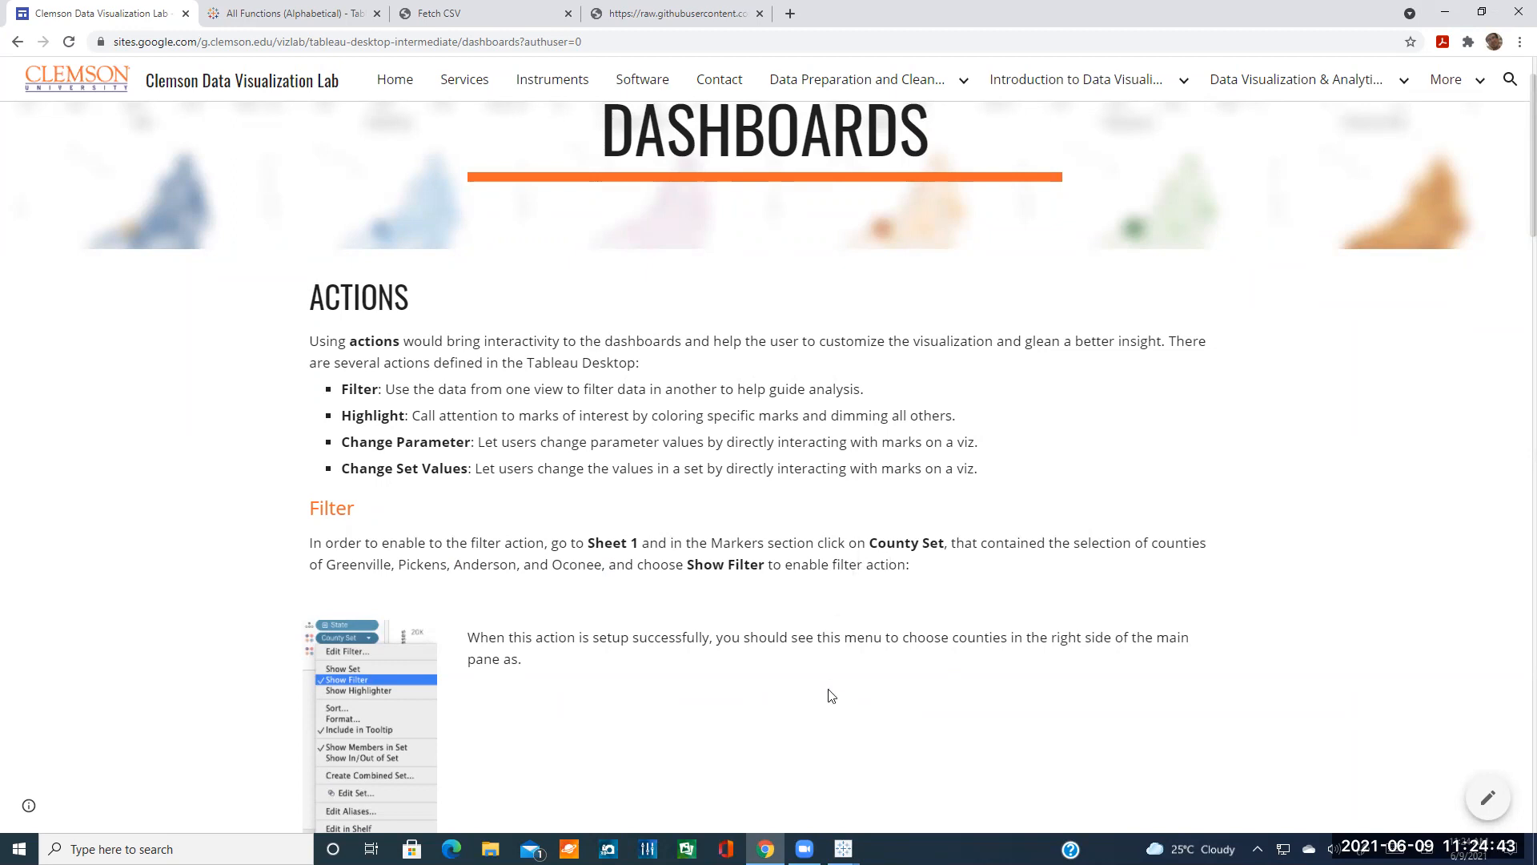
# - Switch back to the Book2 workbook in Tableau
pyautogui.moveTo(843, 849)
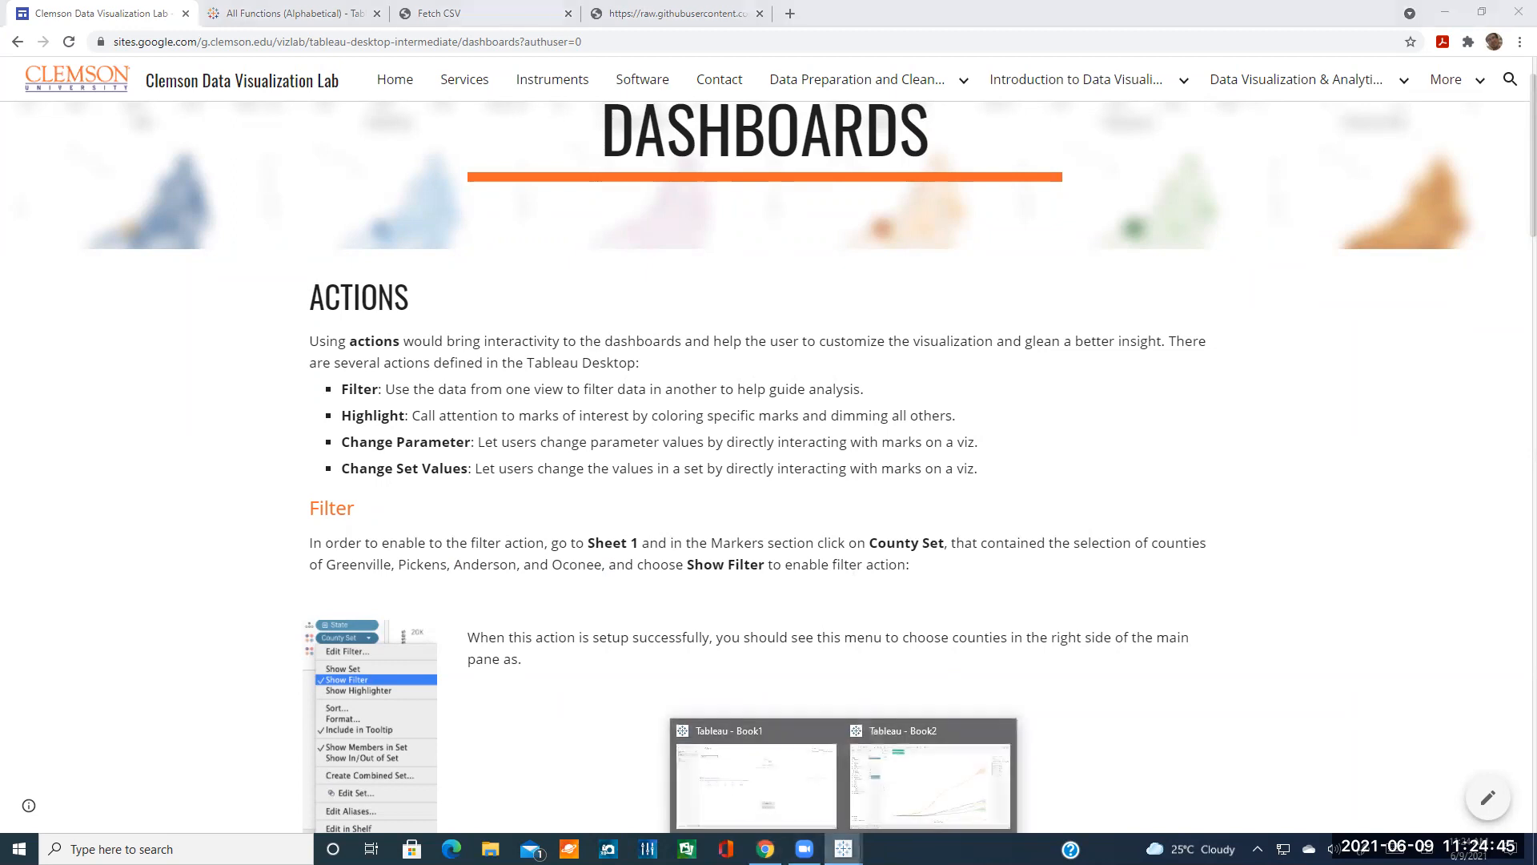
pyautogui.click(900, 766)
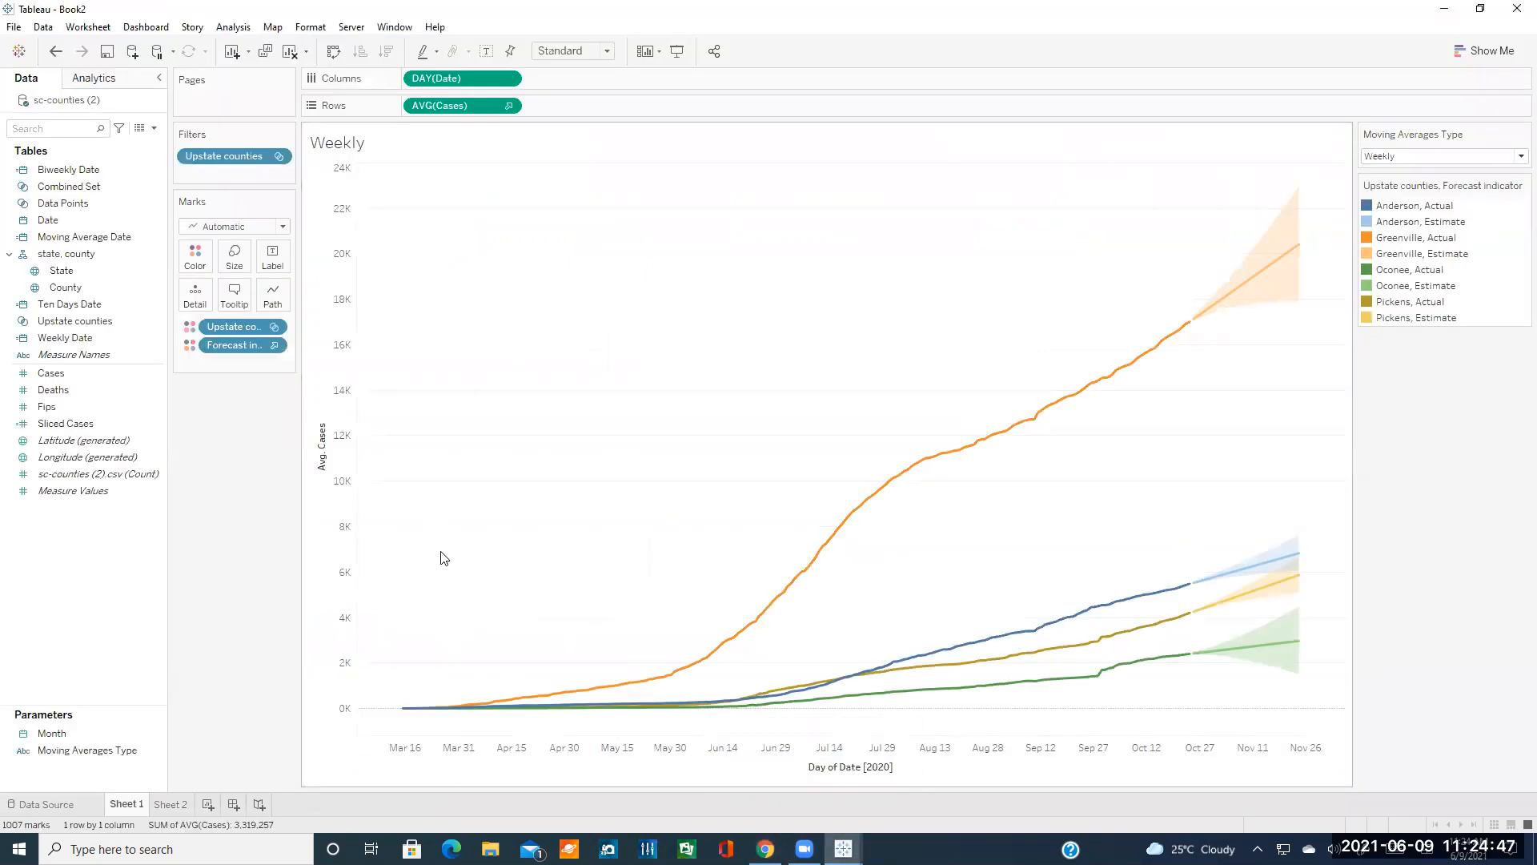
pyautogui.moveTo(473, 713)
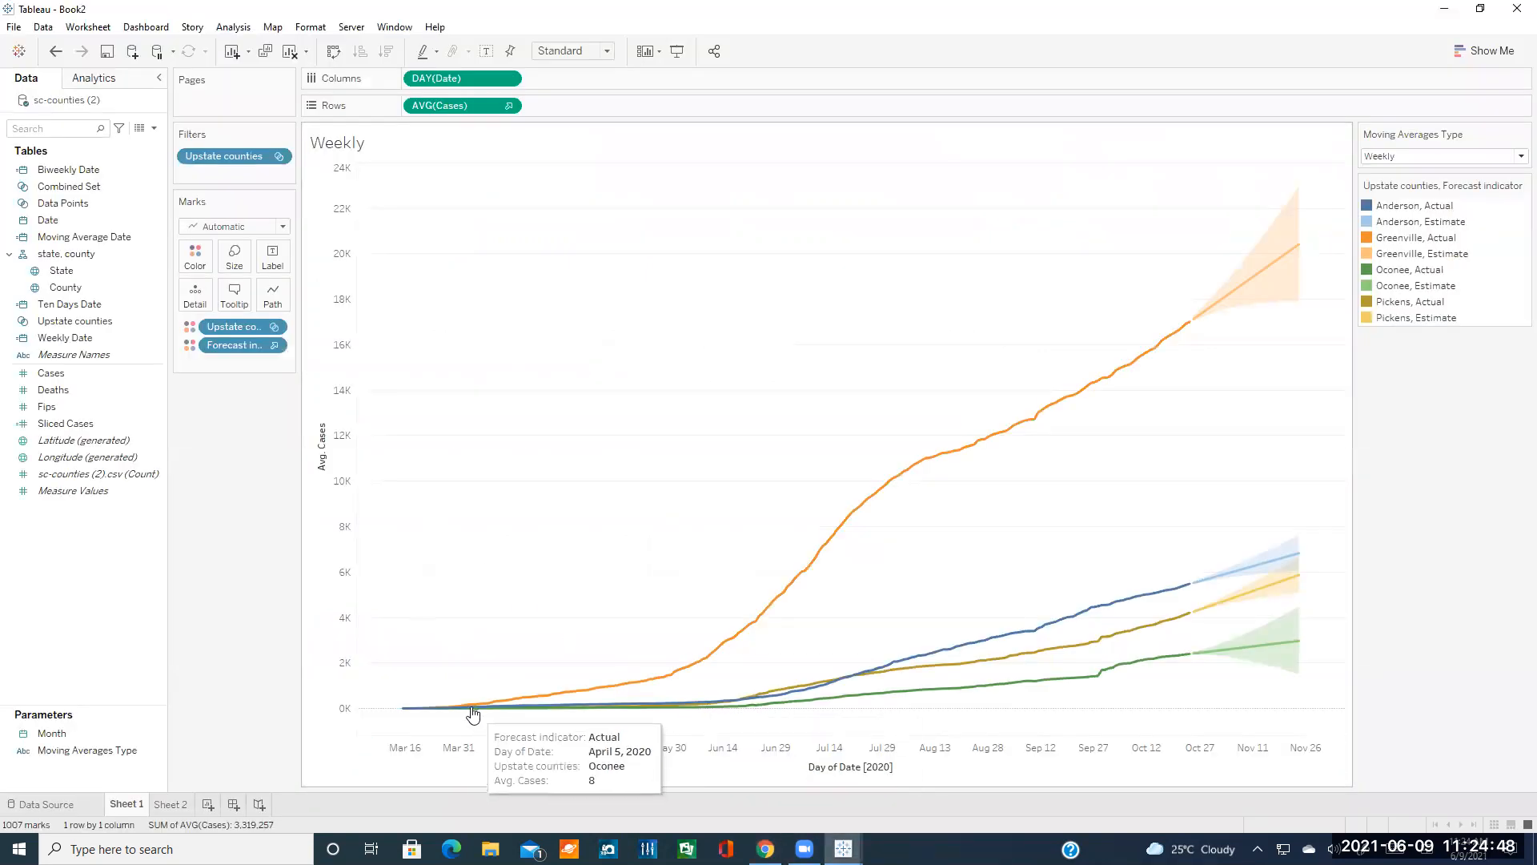
# - Show the filter control for the Upstate counties set on the sheet
pyautogui.click(274, 156)
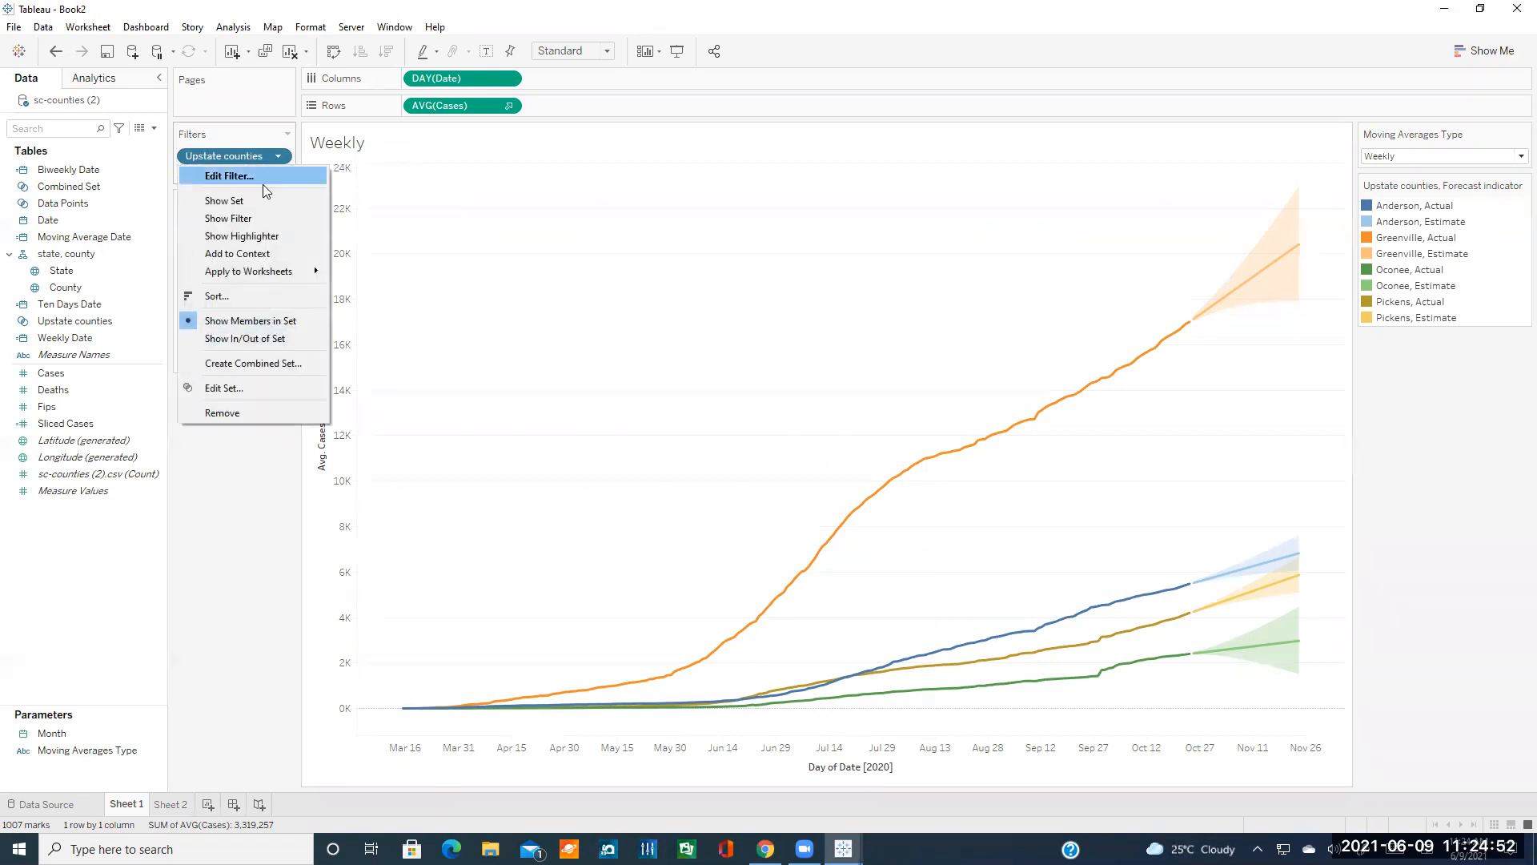
pyautogui.click(234, 220)
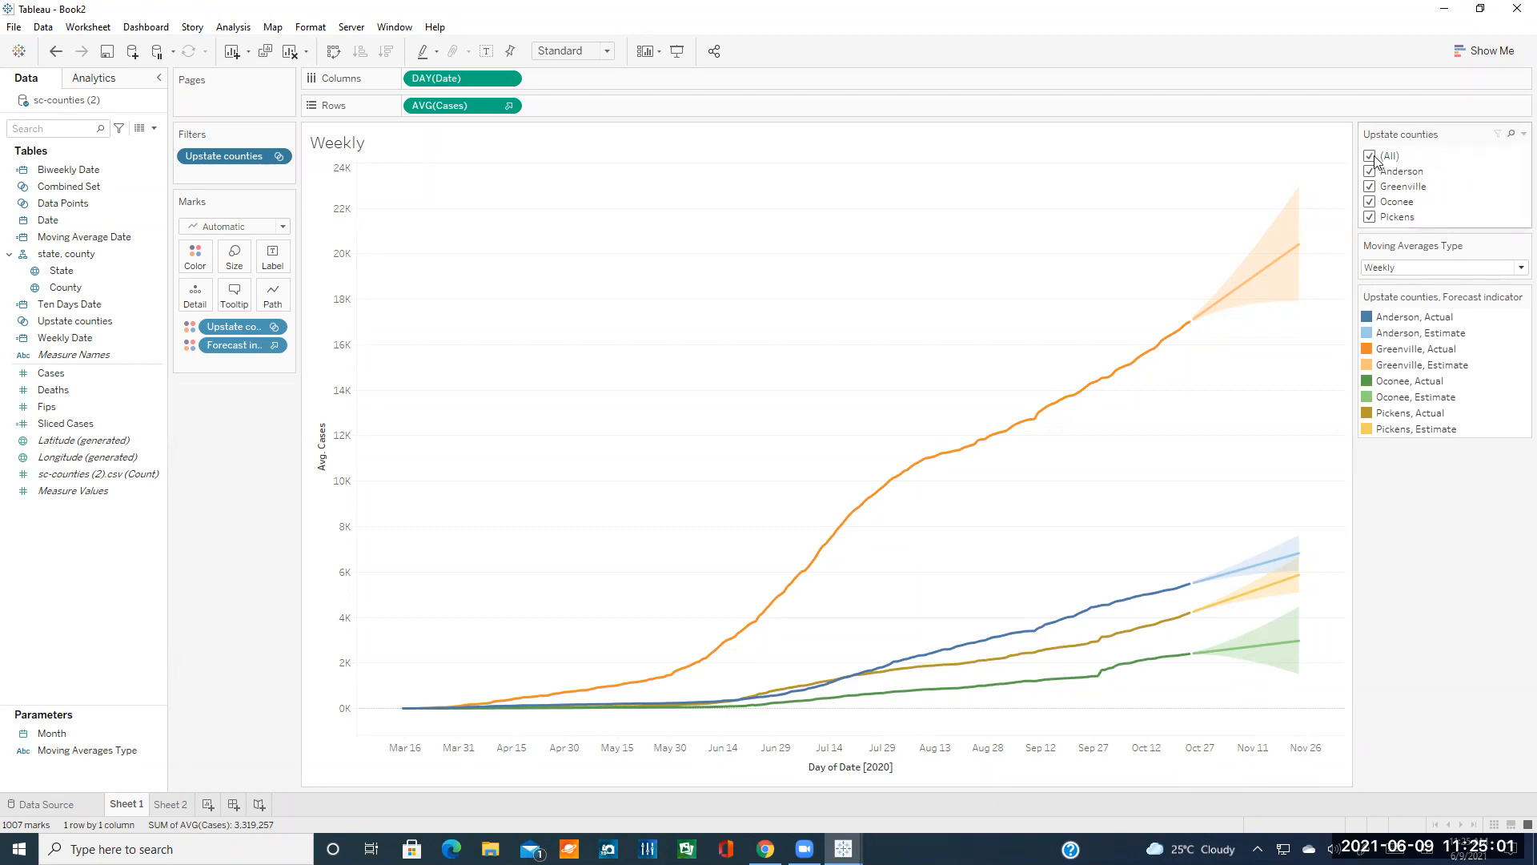
# - Try the Upstate counties filter by clearing all counties and reselecting Anderson, Greenville, Oconee and Pickens individually, and restore all counties
pyautogui.click(1370, 156)
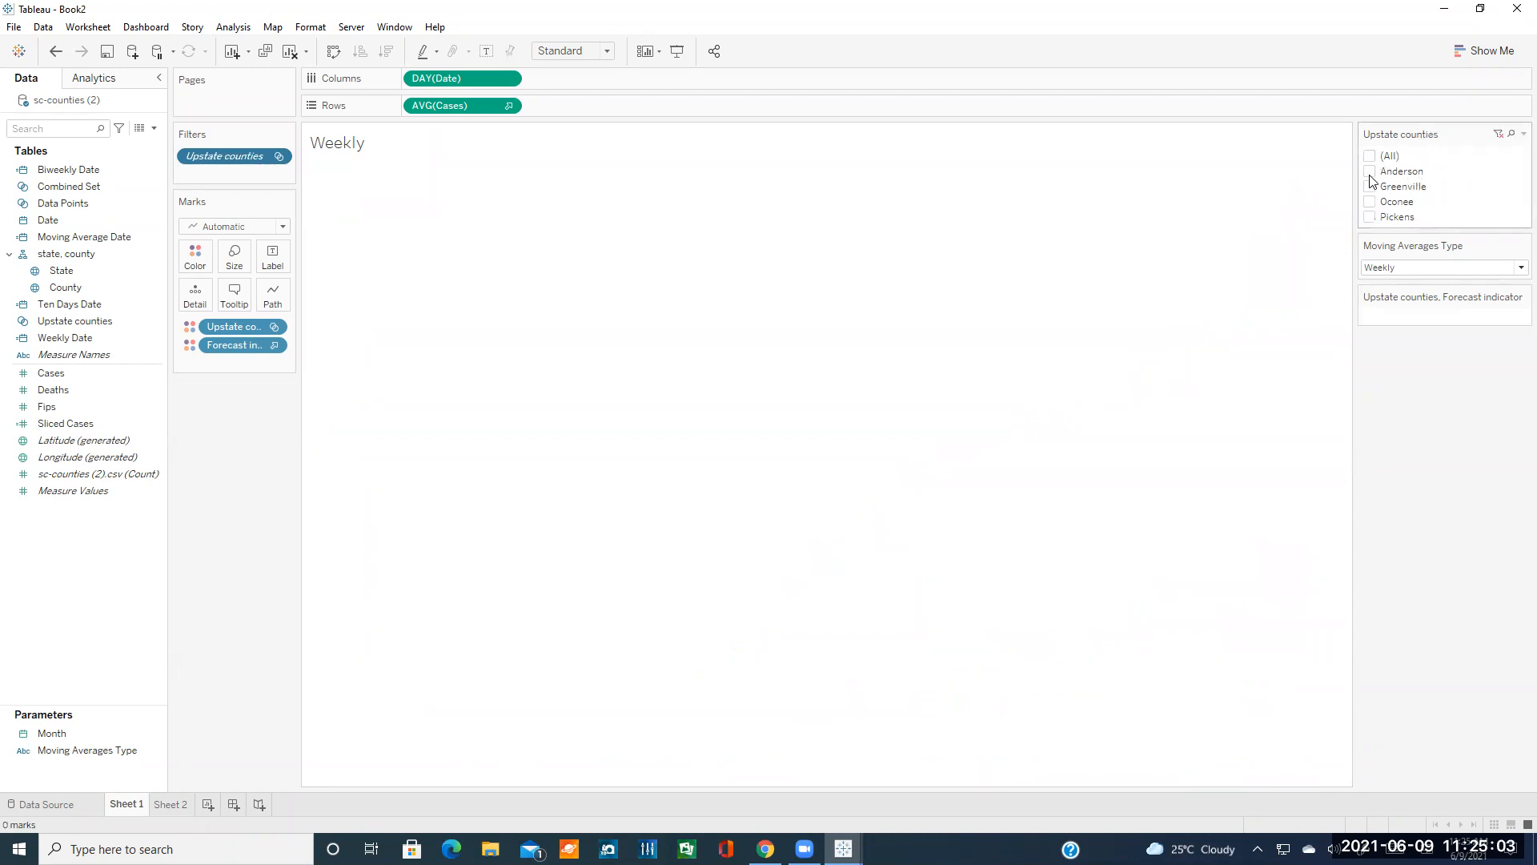
pyautogui.click(1369, 171)
pyautogui.click(1370, 187)
pyautogui.click(1370, 186)
pyautogui.click(1369, 201)
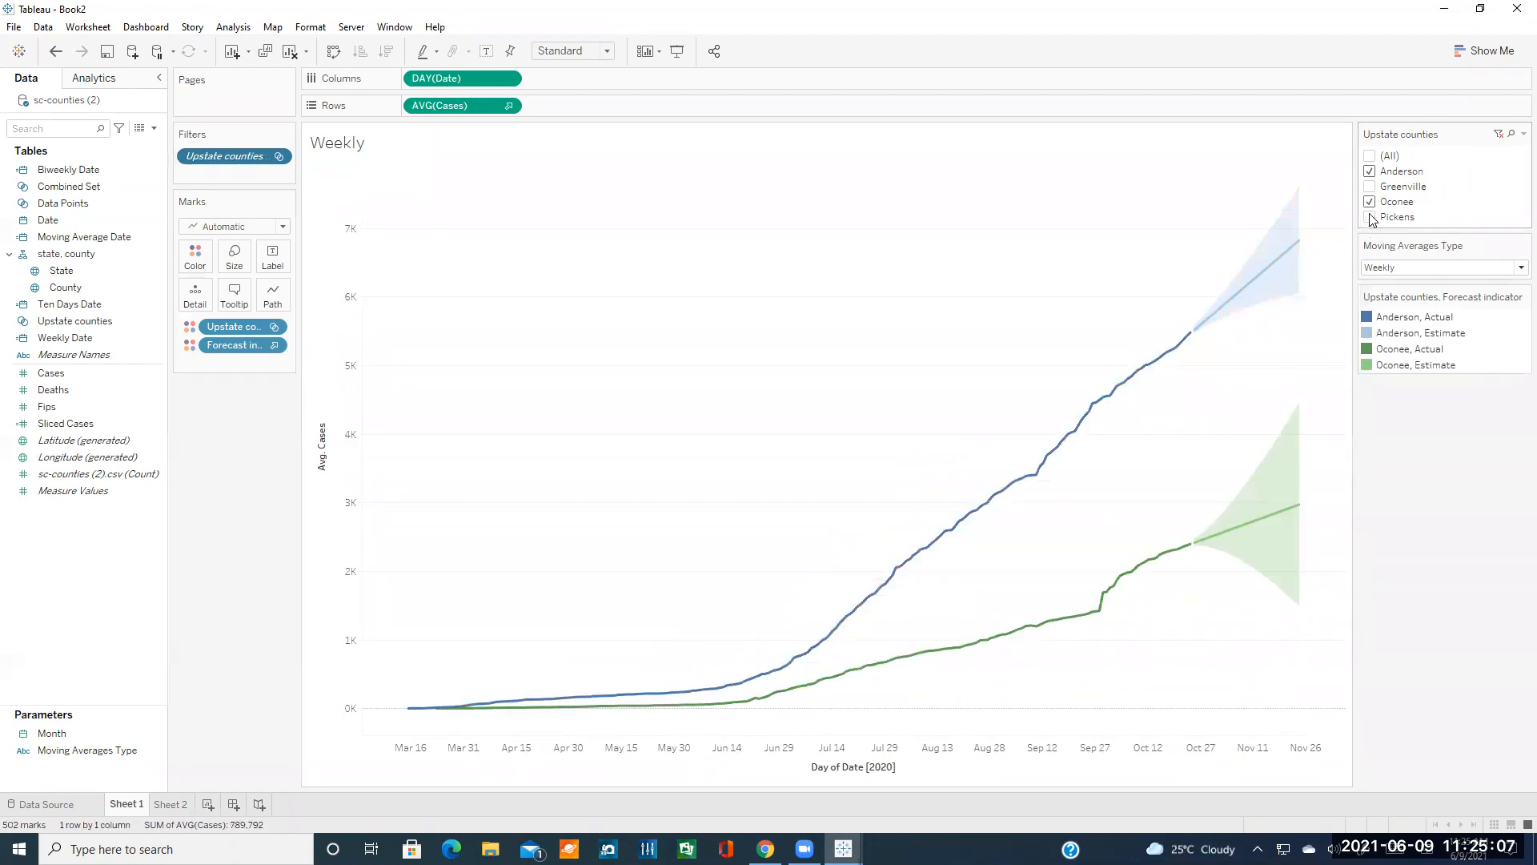
pyautogui.click(1369, 217)
pyautogui.click(1369, 156)
pyautogui.click(1370, 156)
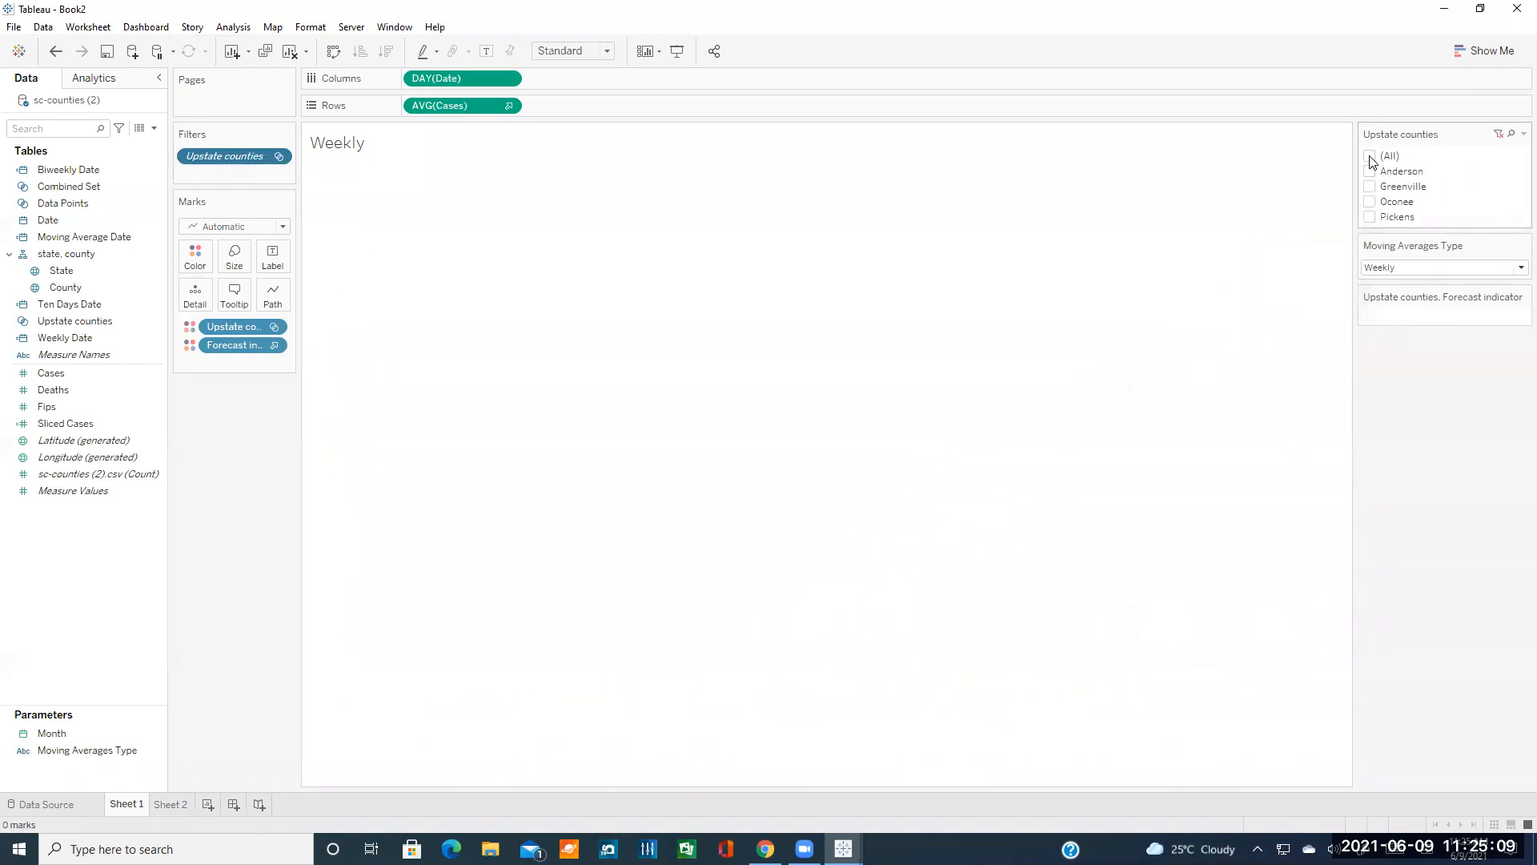
pyautogui.click(1369, 158)
# - Show the Upstate counties set control and add Bamberg and Berkeley to the set
pyautogui.click(274, 326)
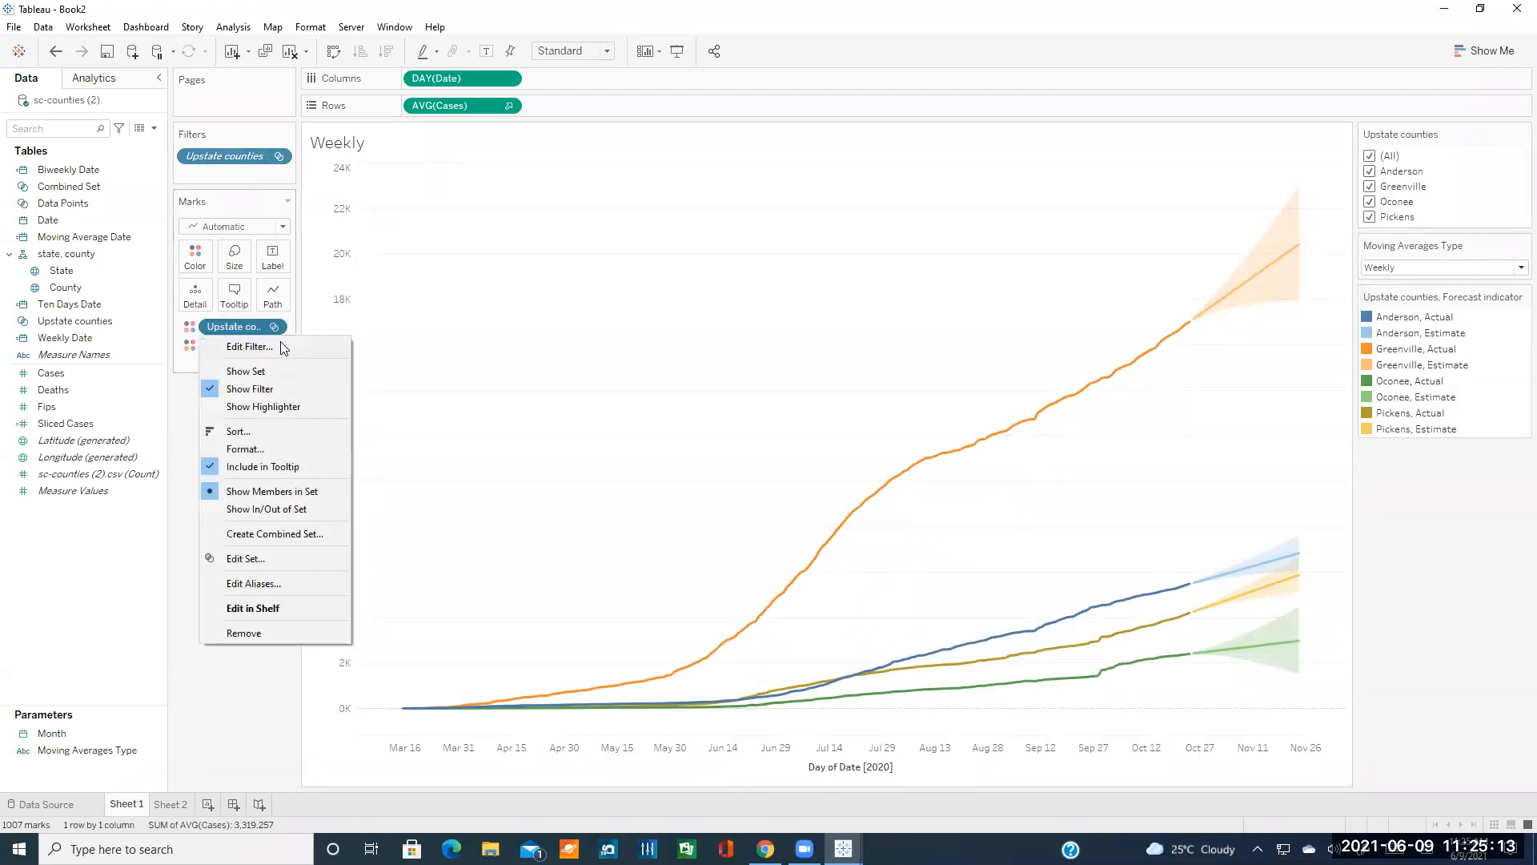
pyautogui.click(241, 369)
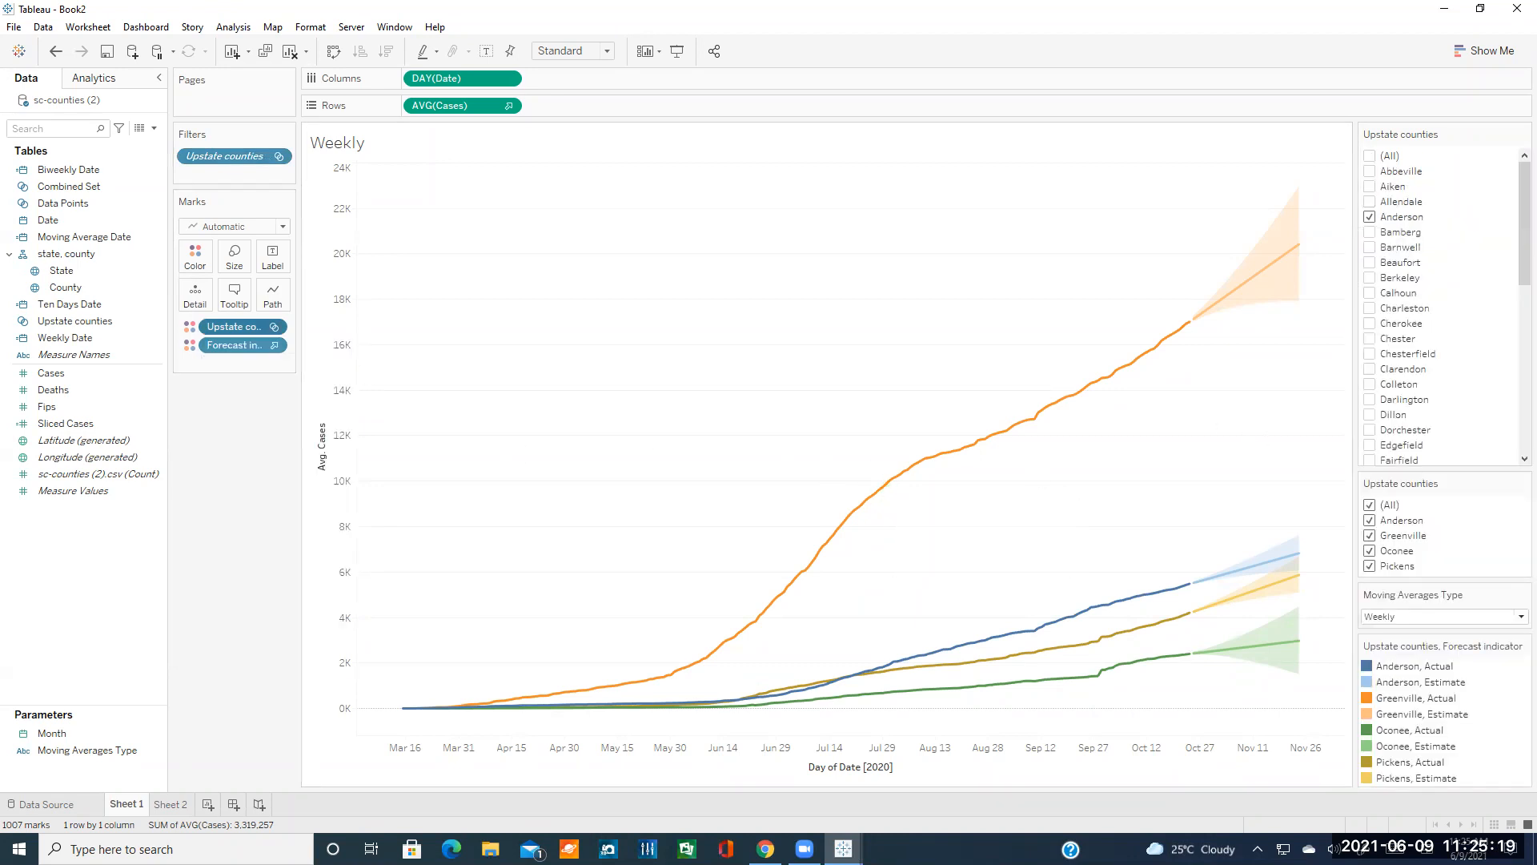
pyautogui.moveTo(1523, 226)
pyautogui.mouseDown()
pyautogui.moveTo(1511, 386)
pyautogui.moveTo(1512, 205)
pyautogui.mouseUp()
pyautogui.scroll(-1, 1513, 197)
pyautogui.scroll(-4, 1513, 197)
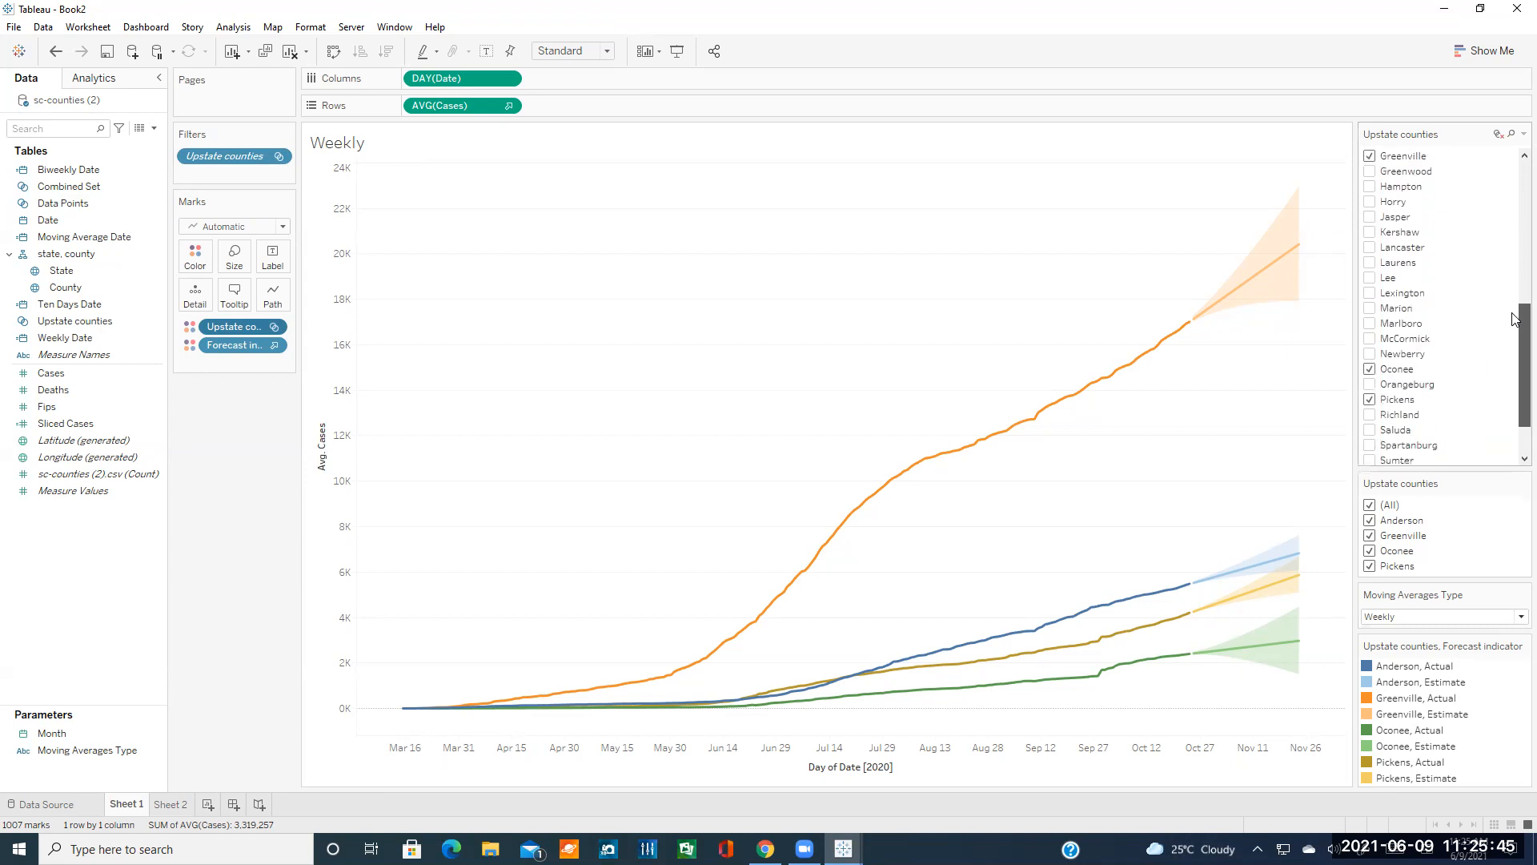
pyautogui.scroll(5, 1513, 197)
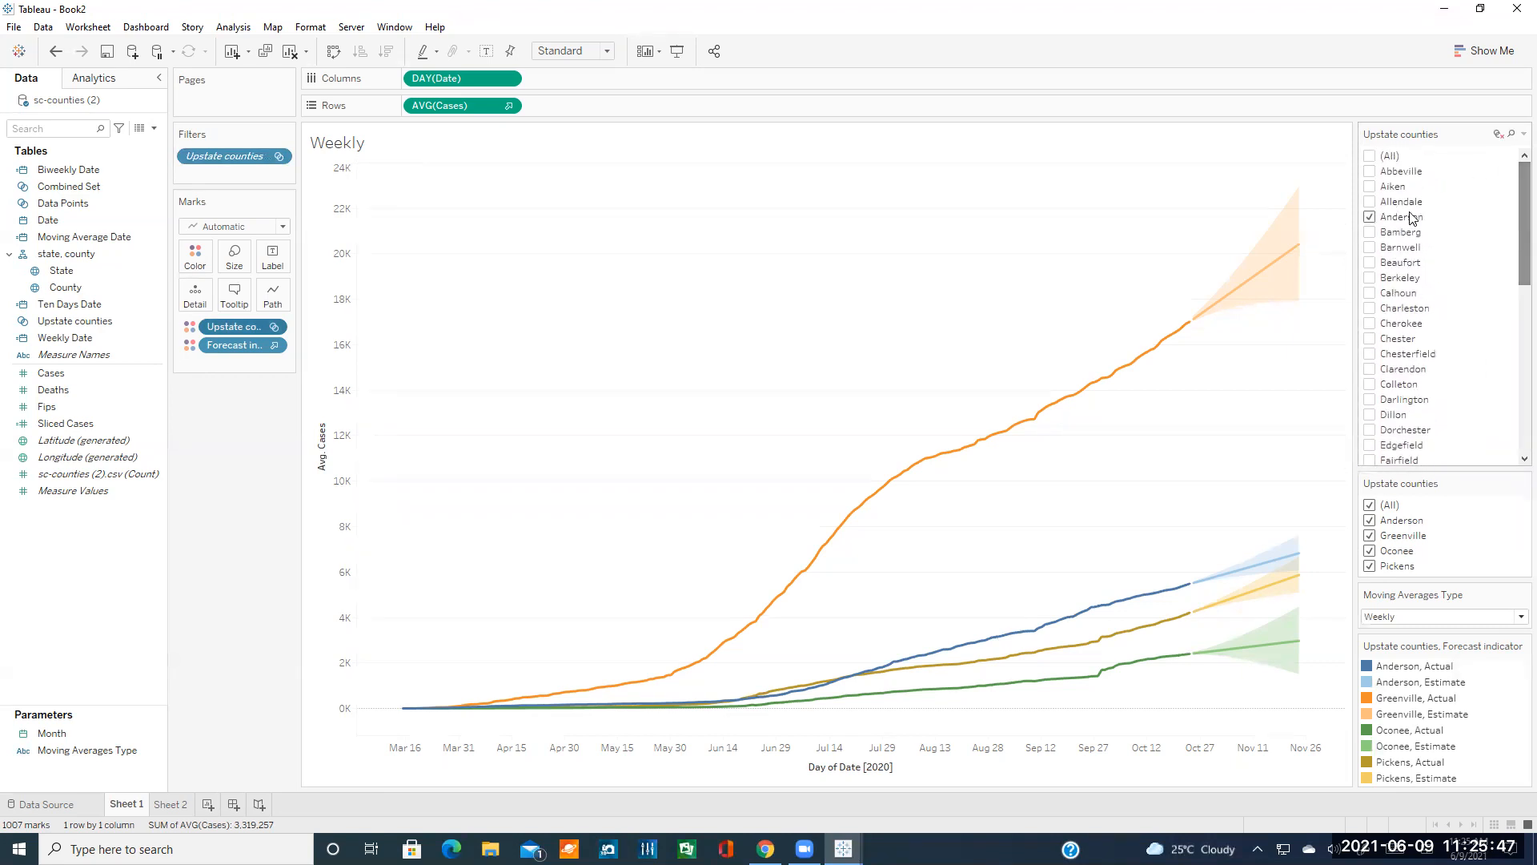
pyautogui.click(1370, 232)
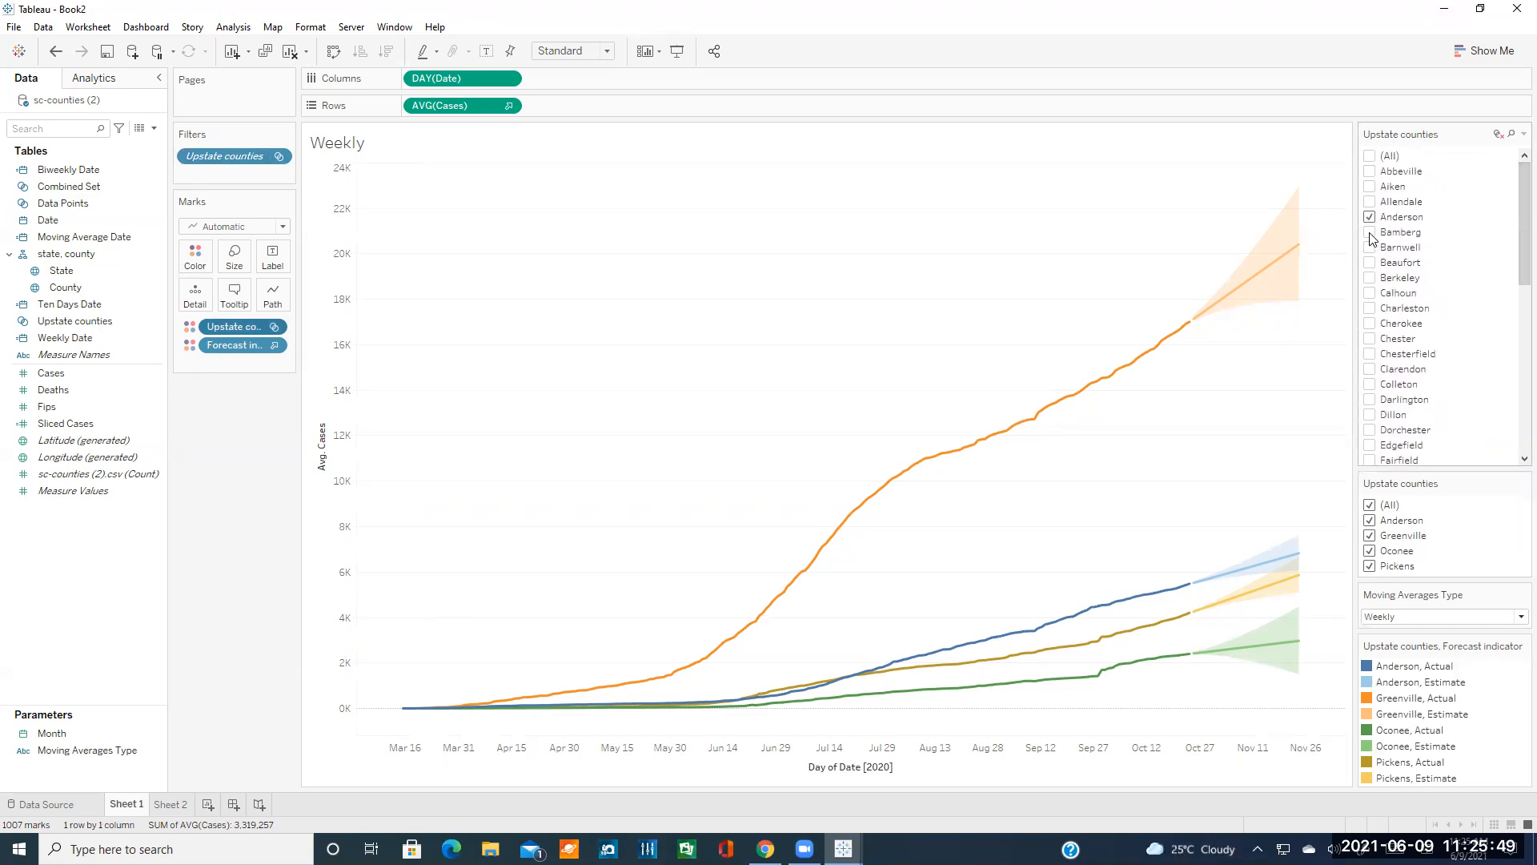
pyautogui.click(1371, 278)
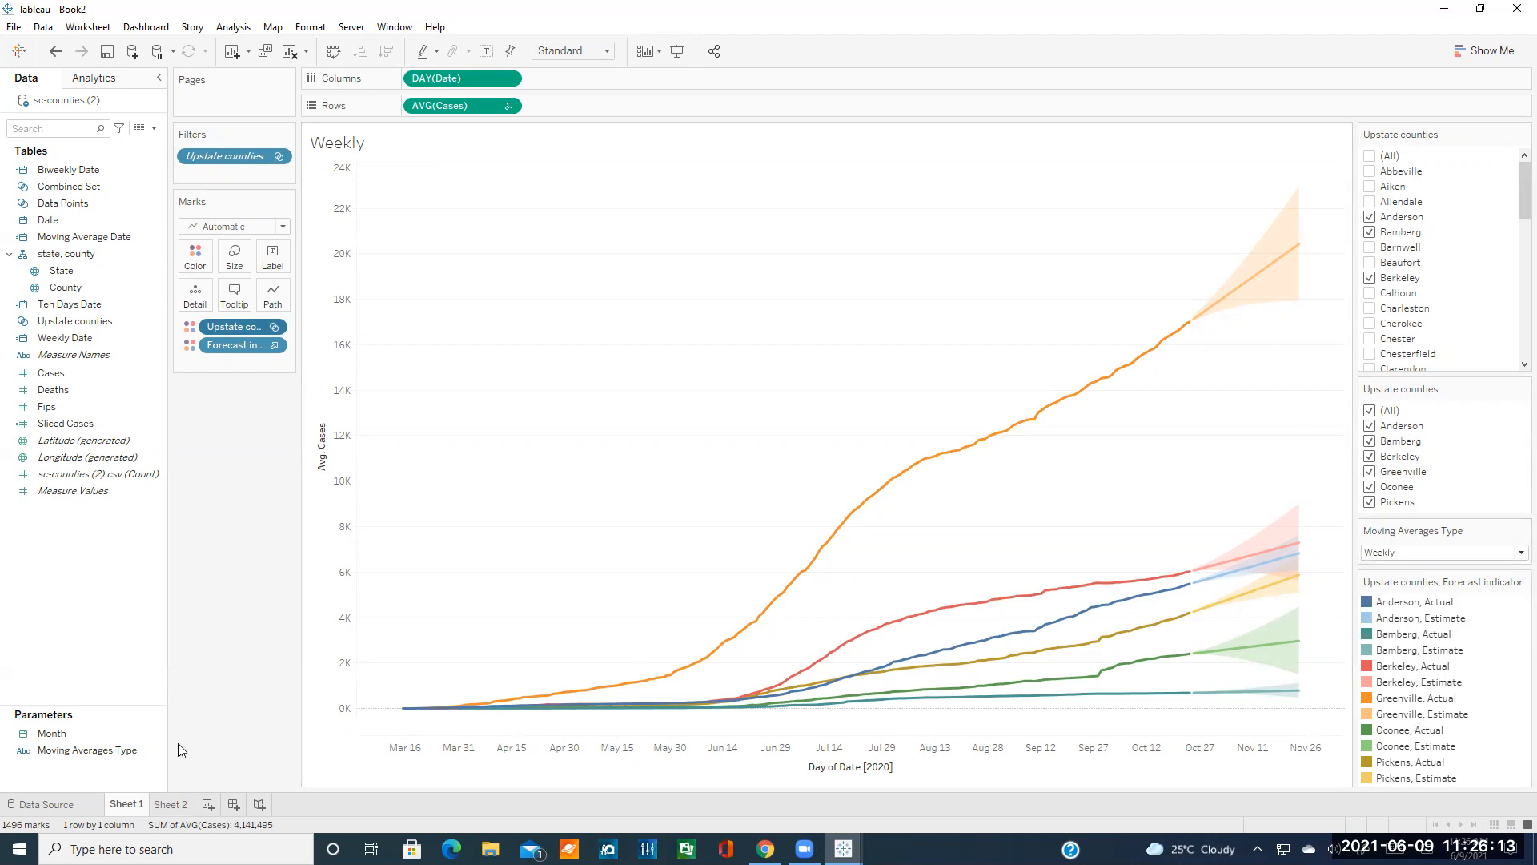
pyautogui.rightClick(159, 733)
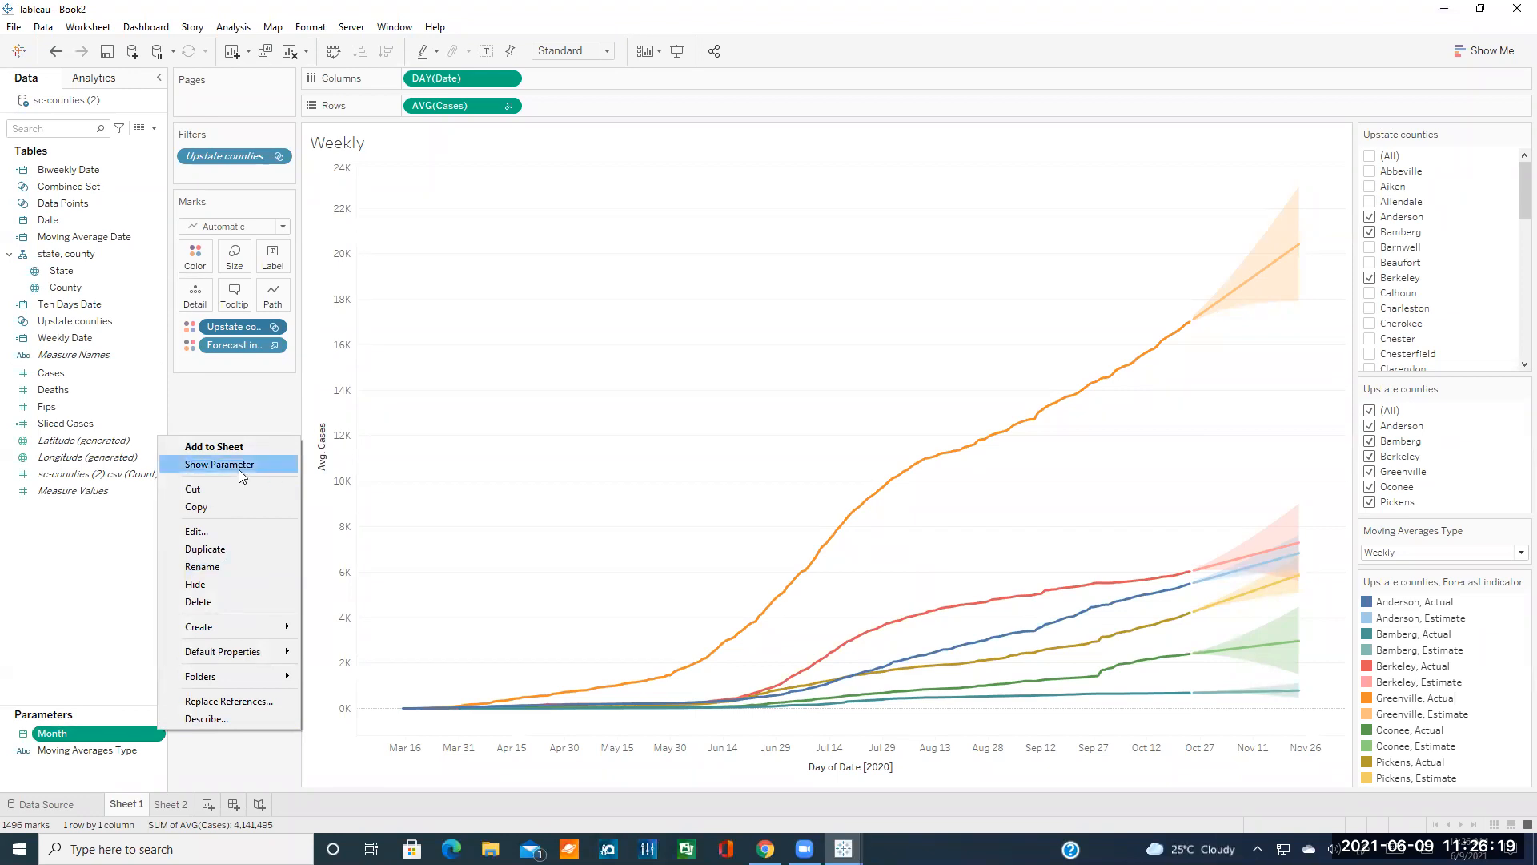
pyautogui.click(1416, 531)
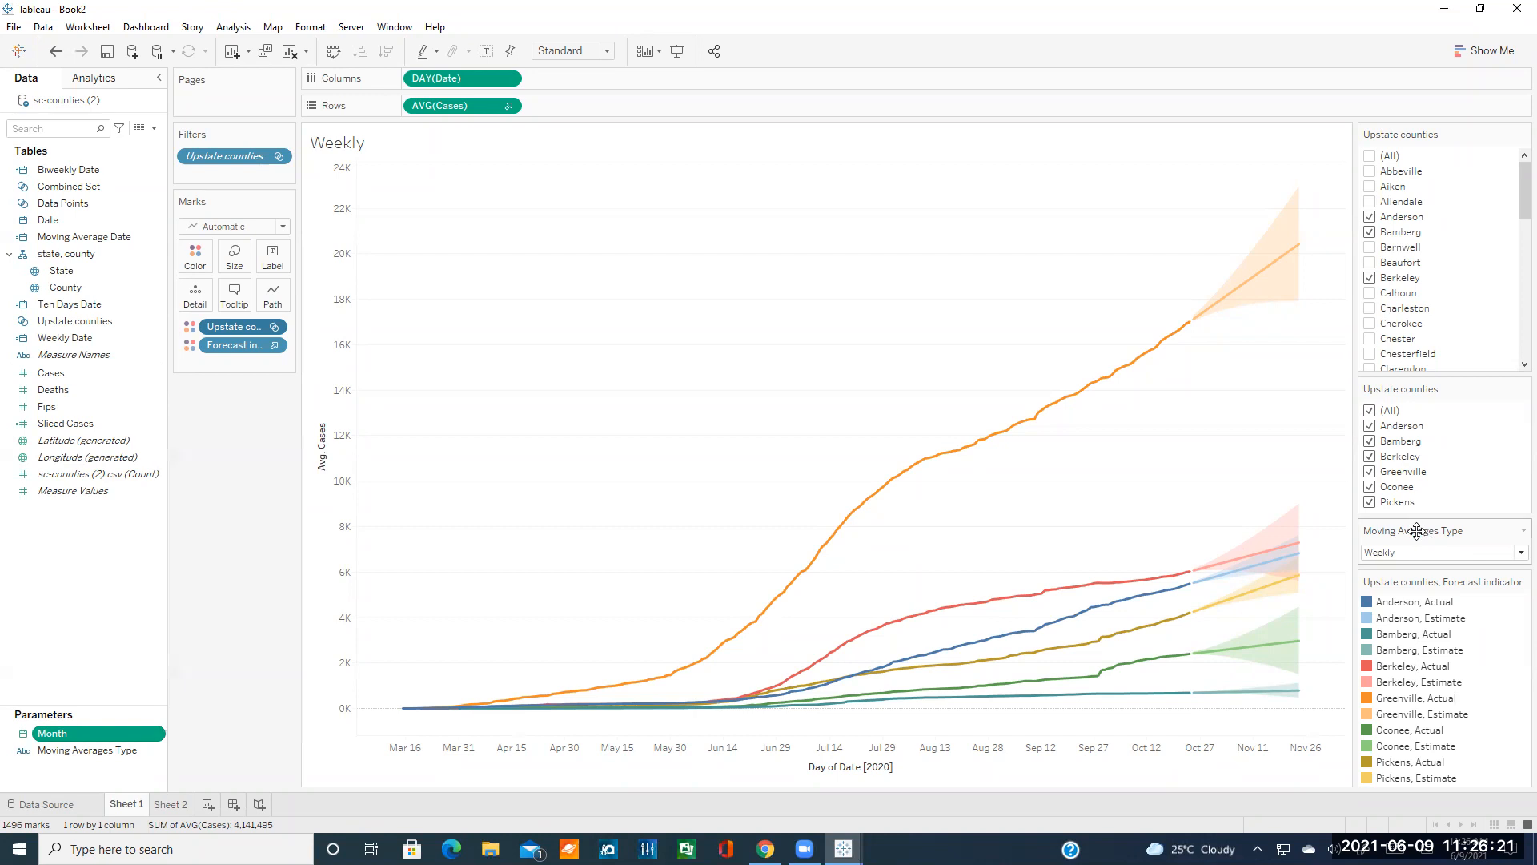
pyautogui.click(1413, 552)
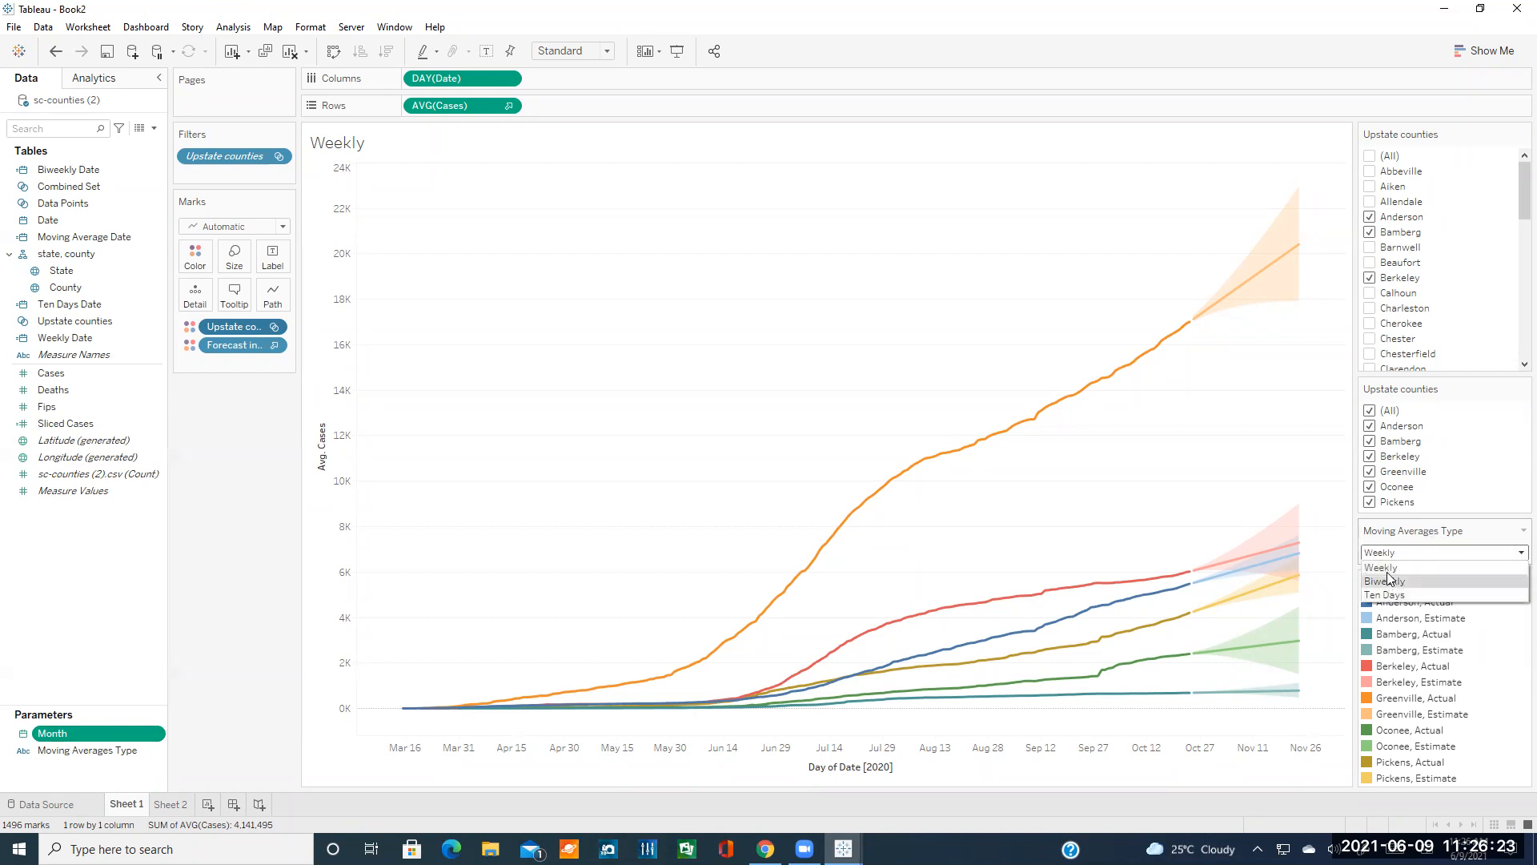
pyautogui.click(1411, 552)
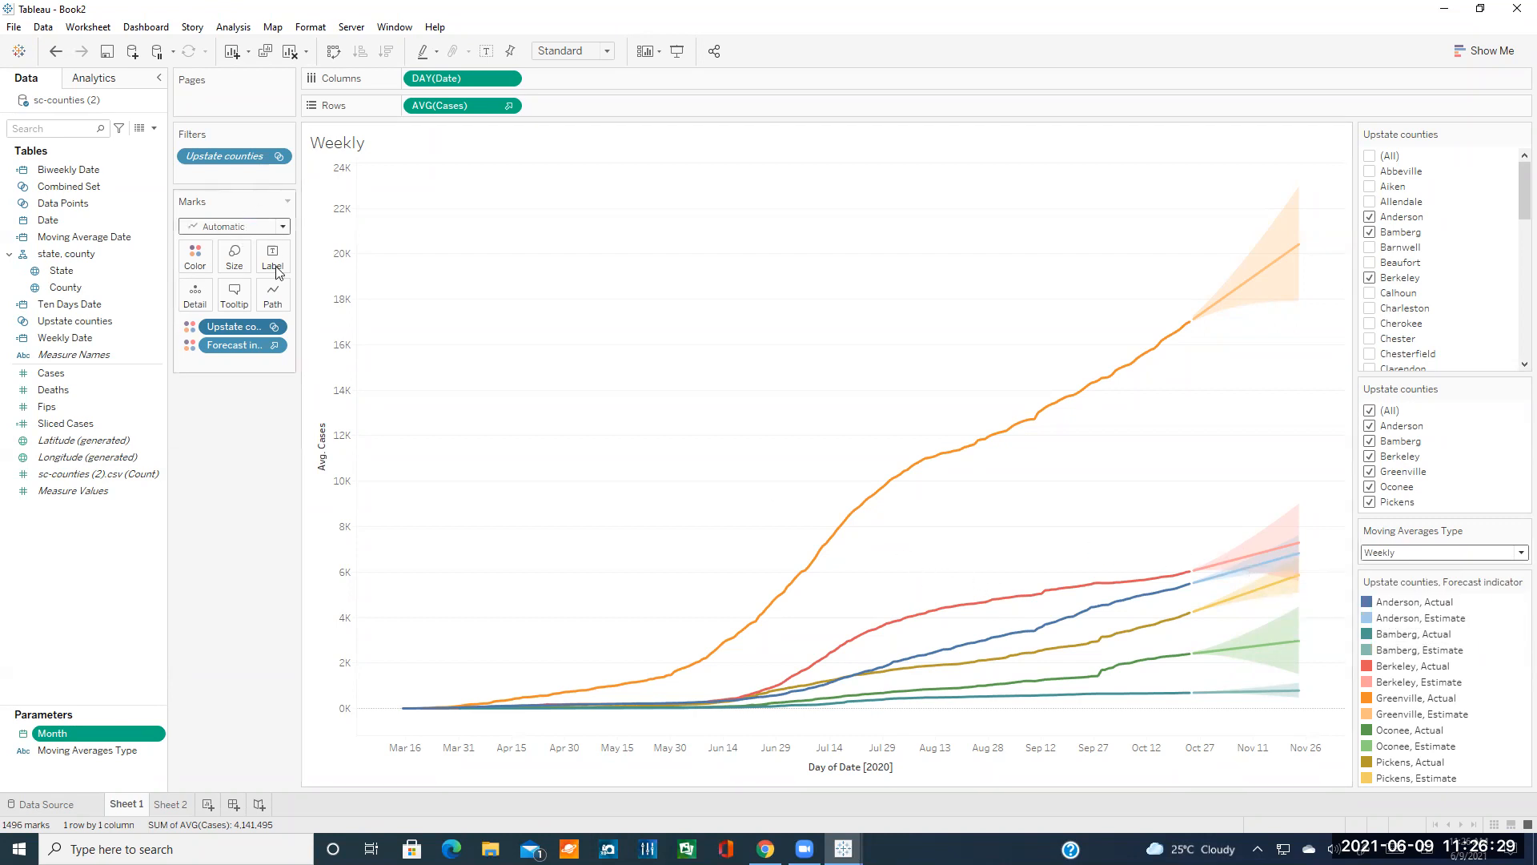
# - Show a highlighter for the Forecast indicator and preview the highlighting of its Actual values
pyautogui.click(275, 345)
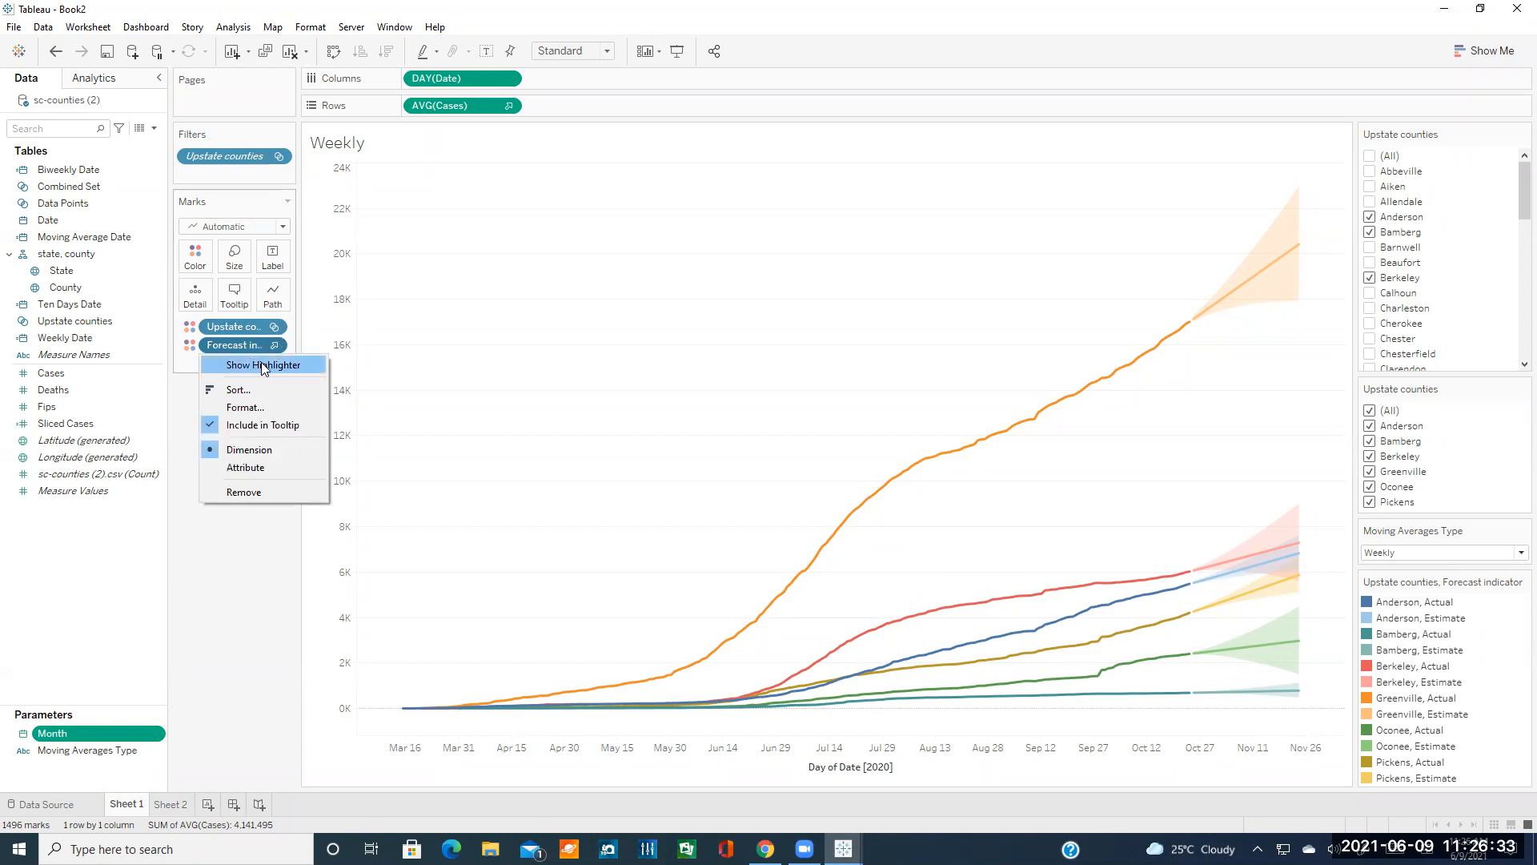
pyautogui.click(262, 365)
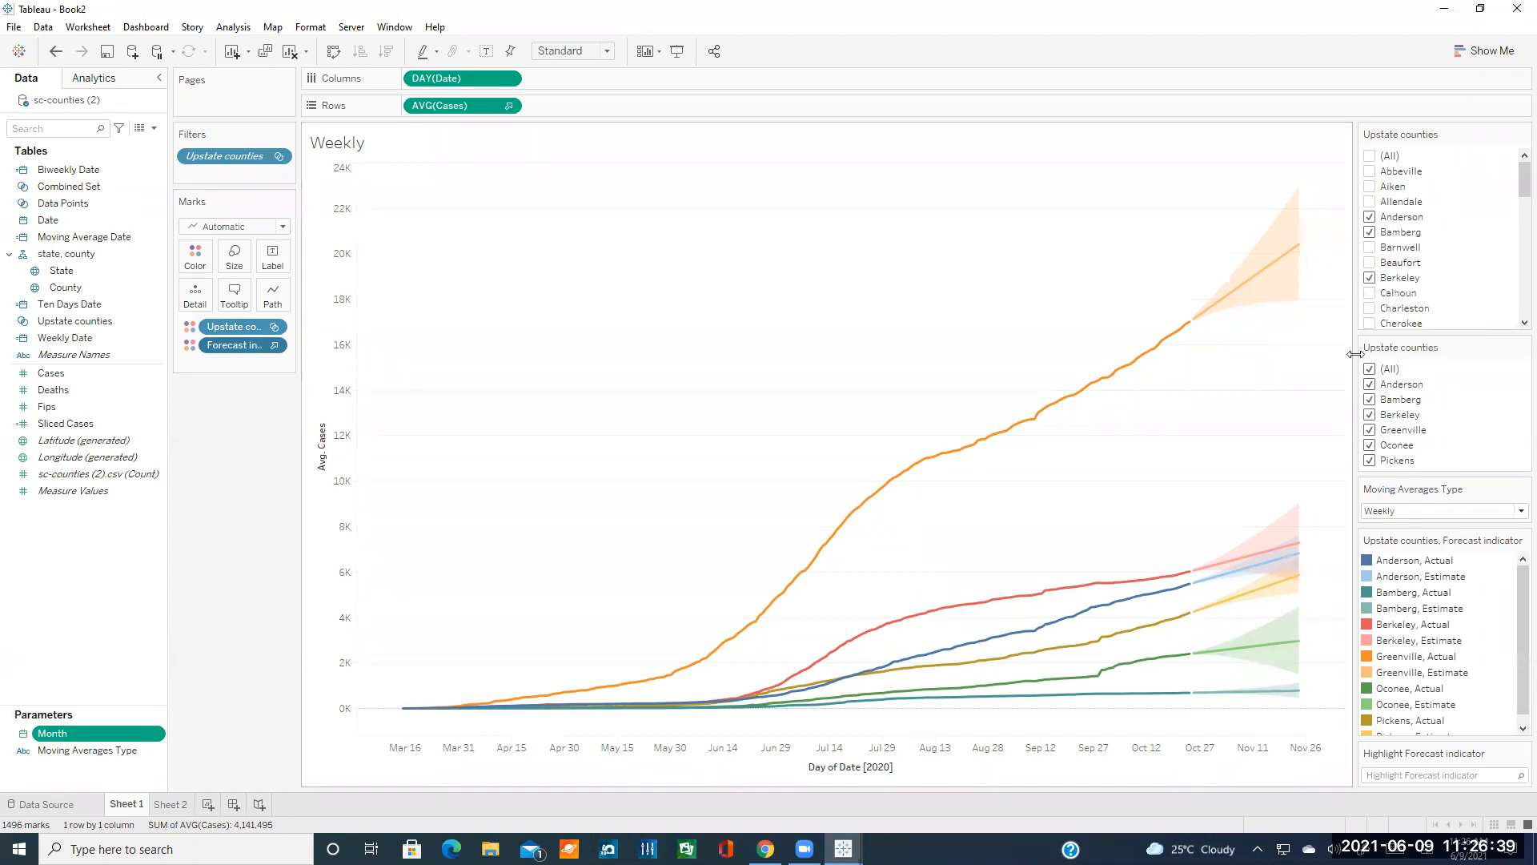
pyautogui.click(1456, 774)
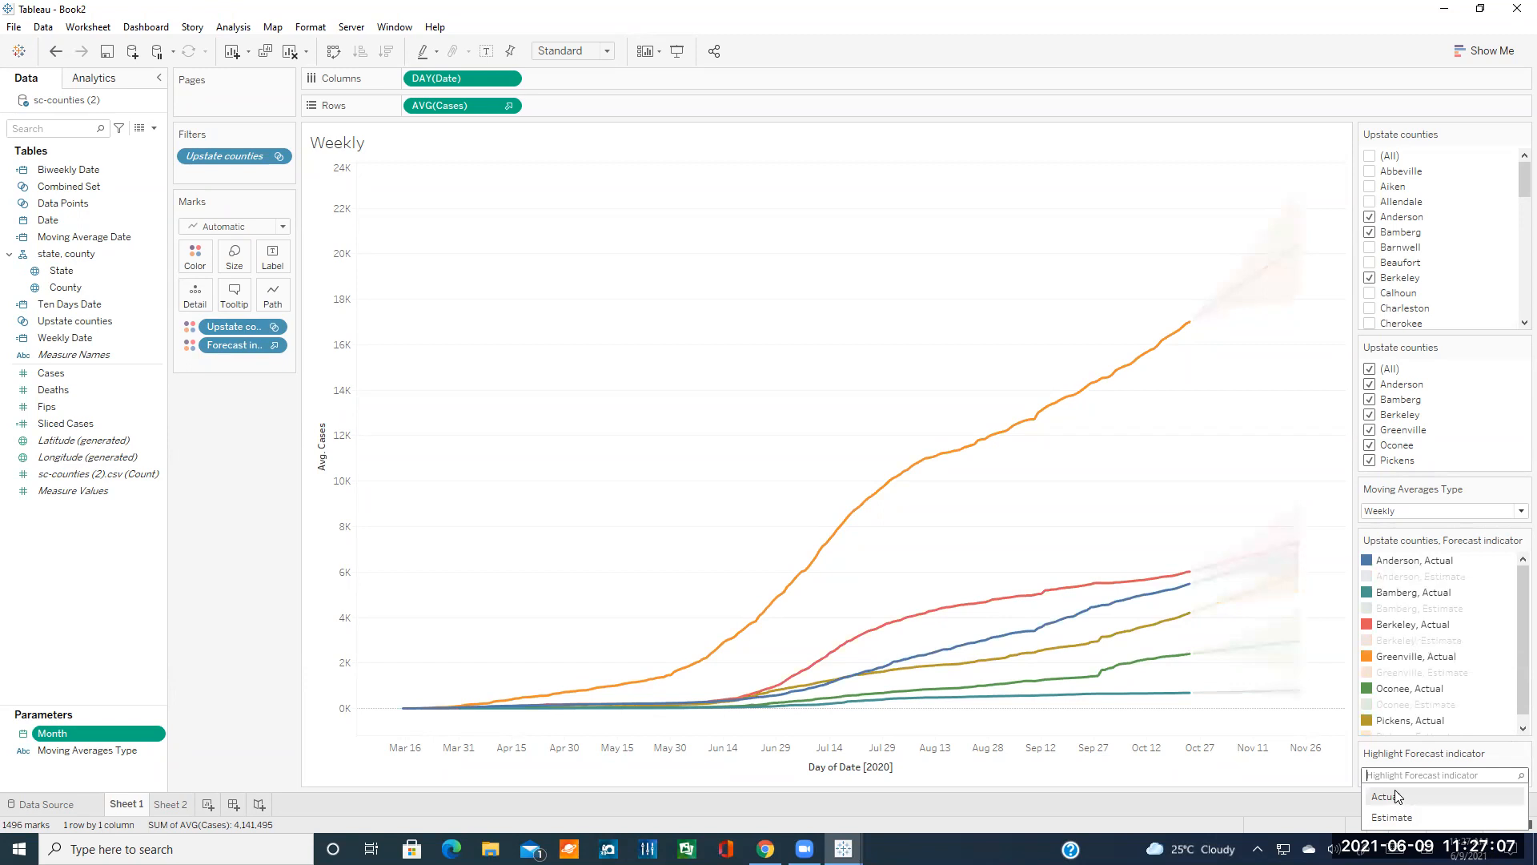
pyautogui.click(1494, 758)
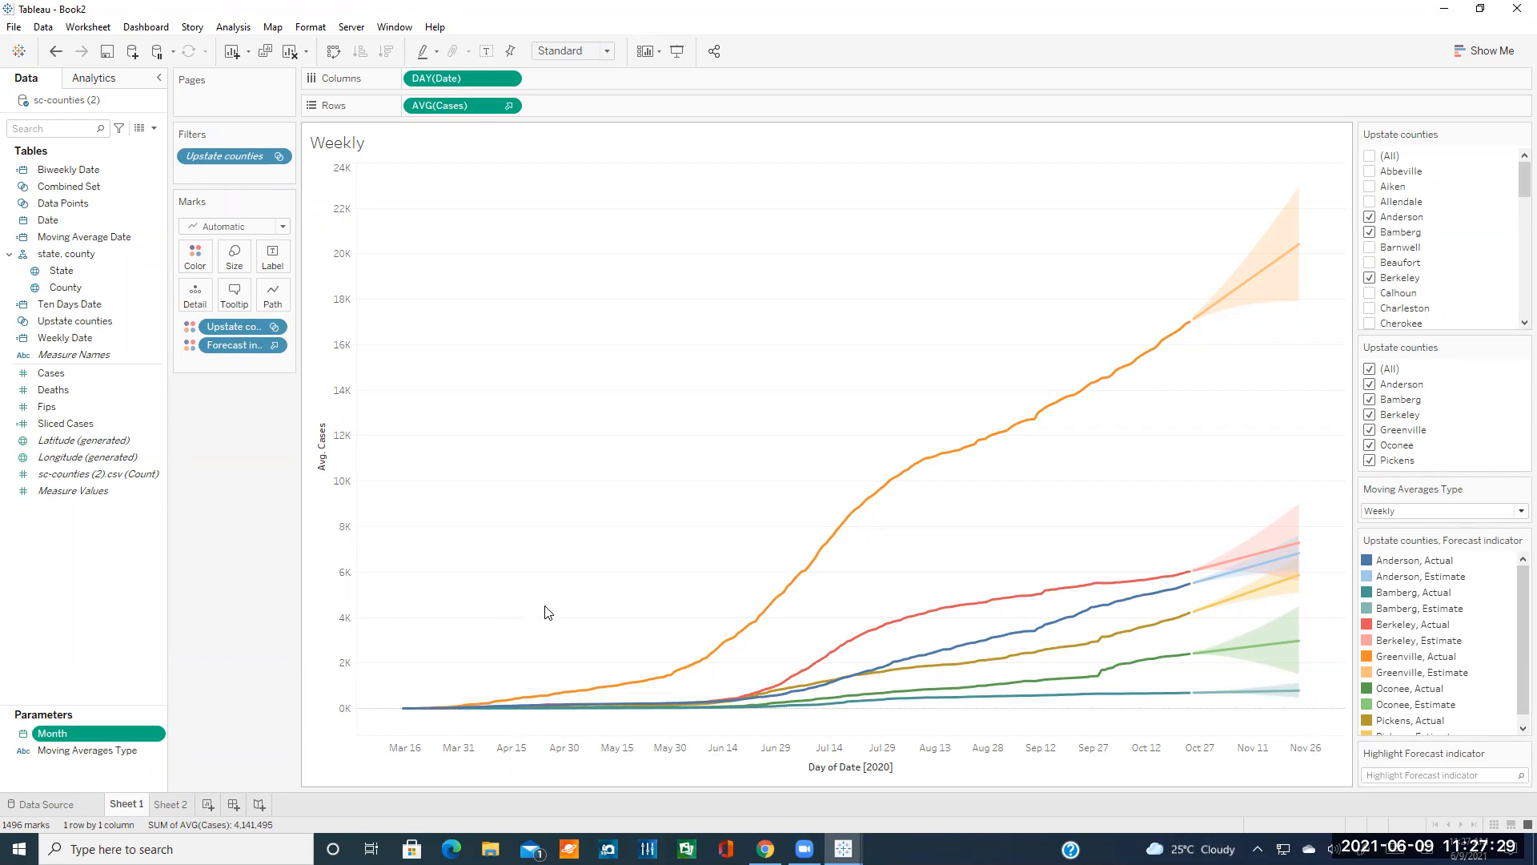
# - Hide the Forecast indicator highlighter and show it on the sheet again
pyautogui.click(274, 346)
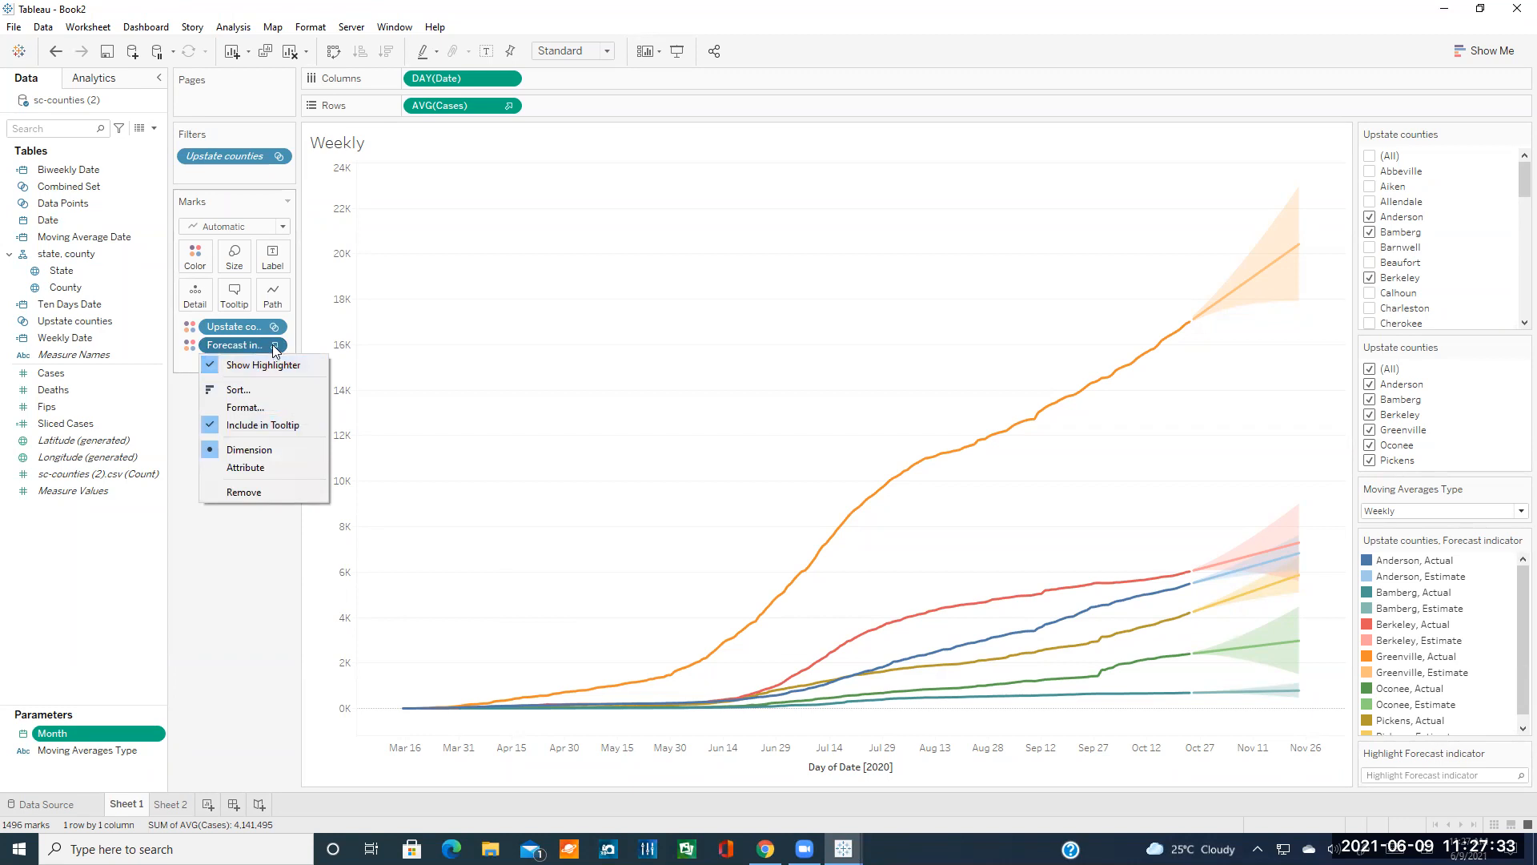
pyautogui.click(274, 345)
pyautogui.click(274, 345)
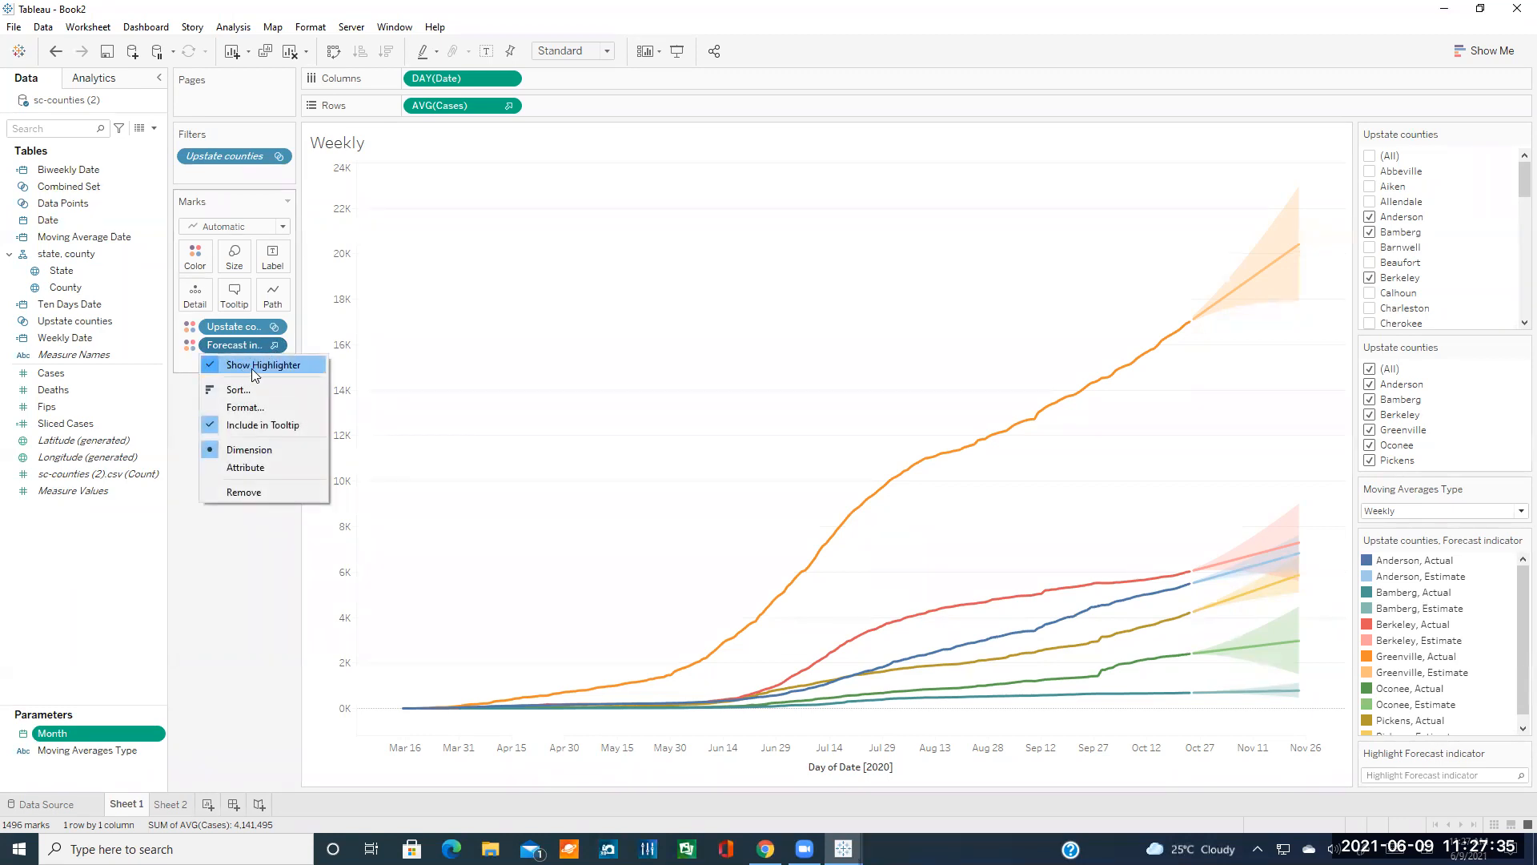
pyautogui.click(251, 368)
pyautogui.click(274, 345)
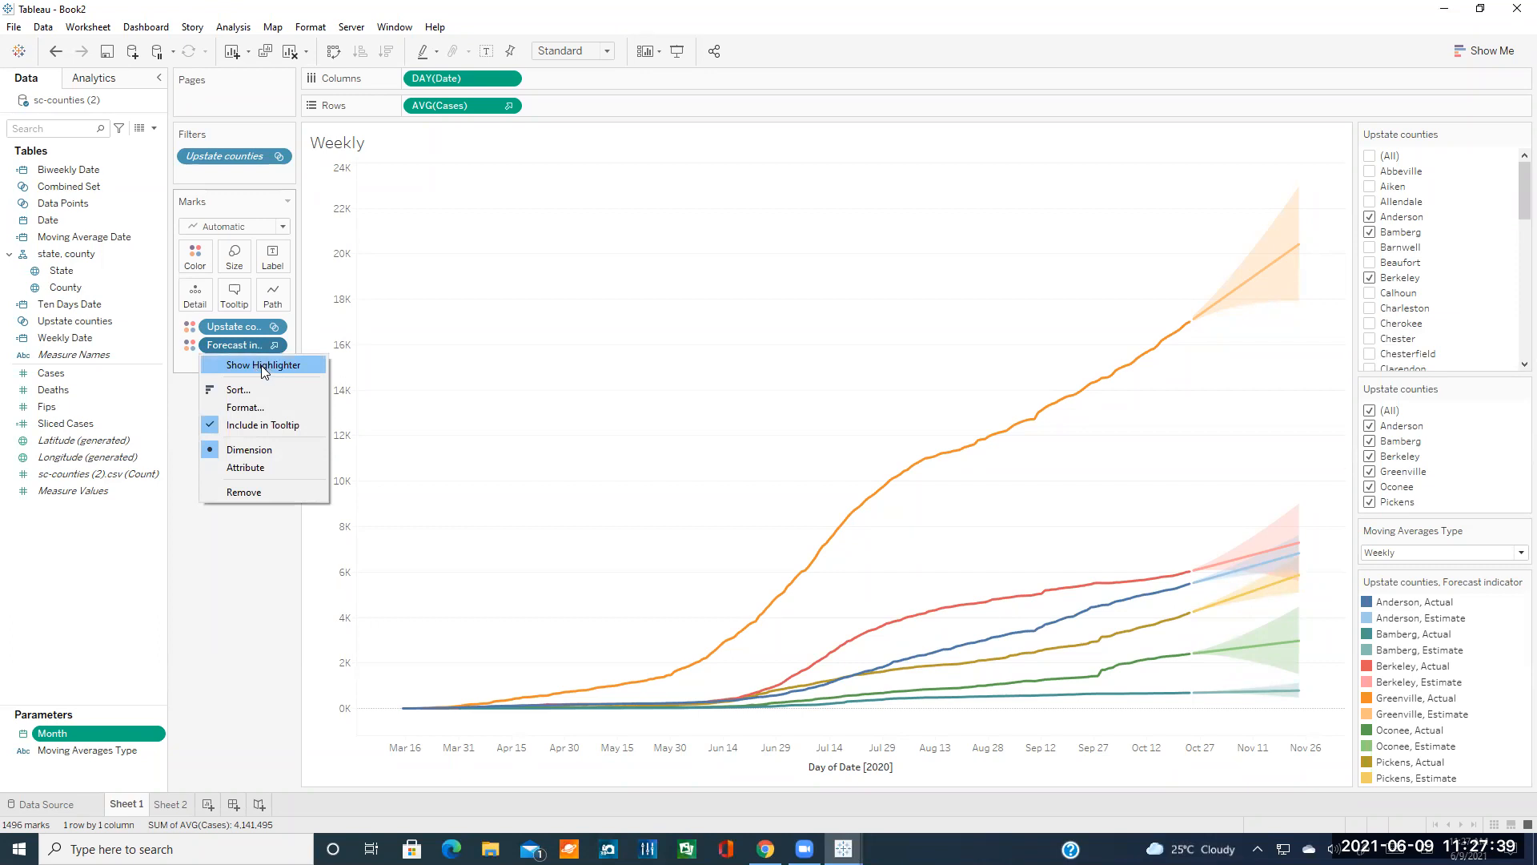
pyautogui.click(263, 366)
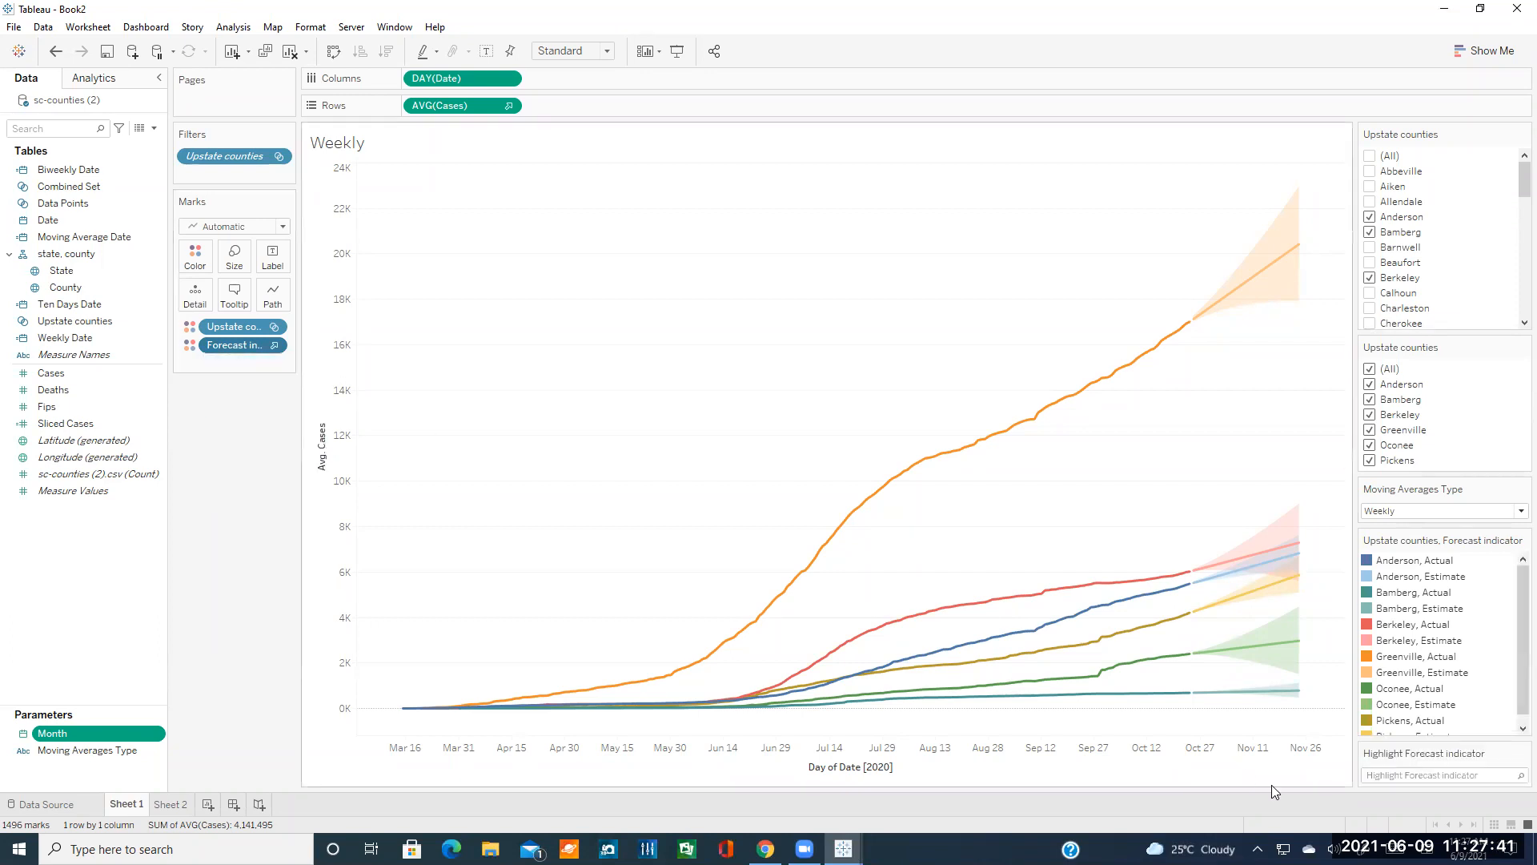
# - Preview the Estimate lines with the Forecast indicator highlighter, highlight the Actual lines, and clear the highlight
pyautogui.click(1416, 774)
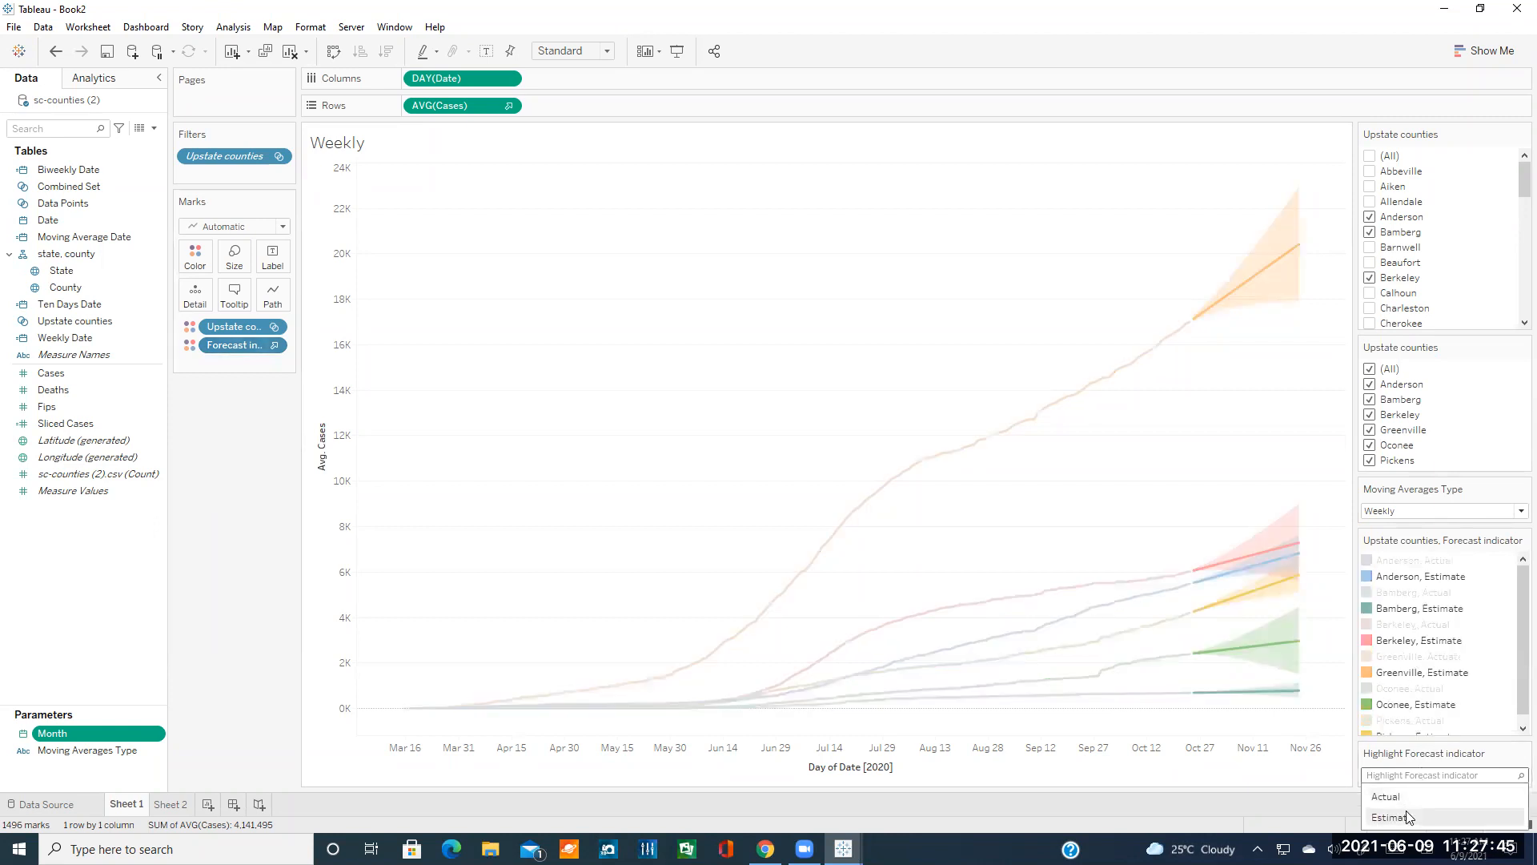
pyautogui.click(1402, 800)
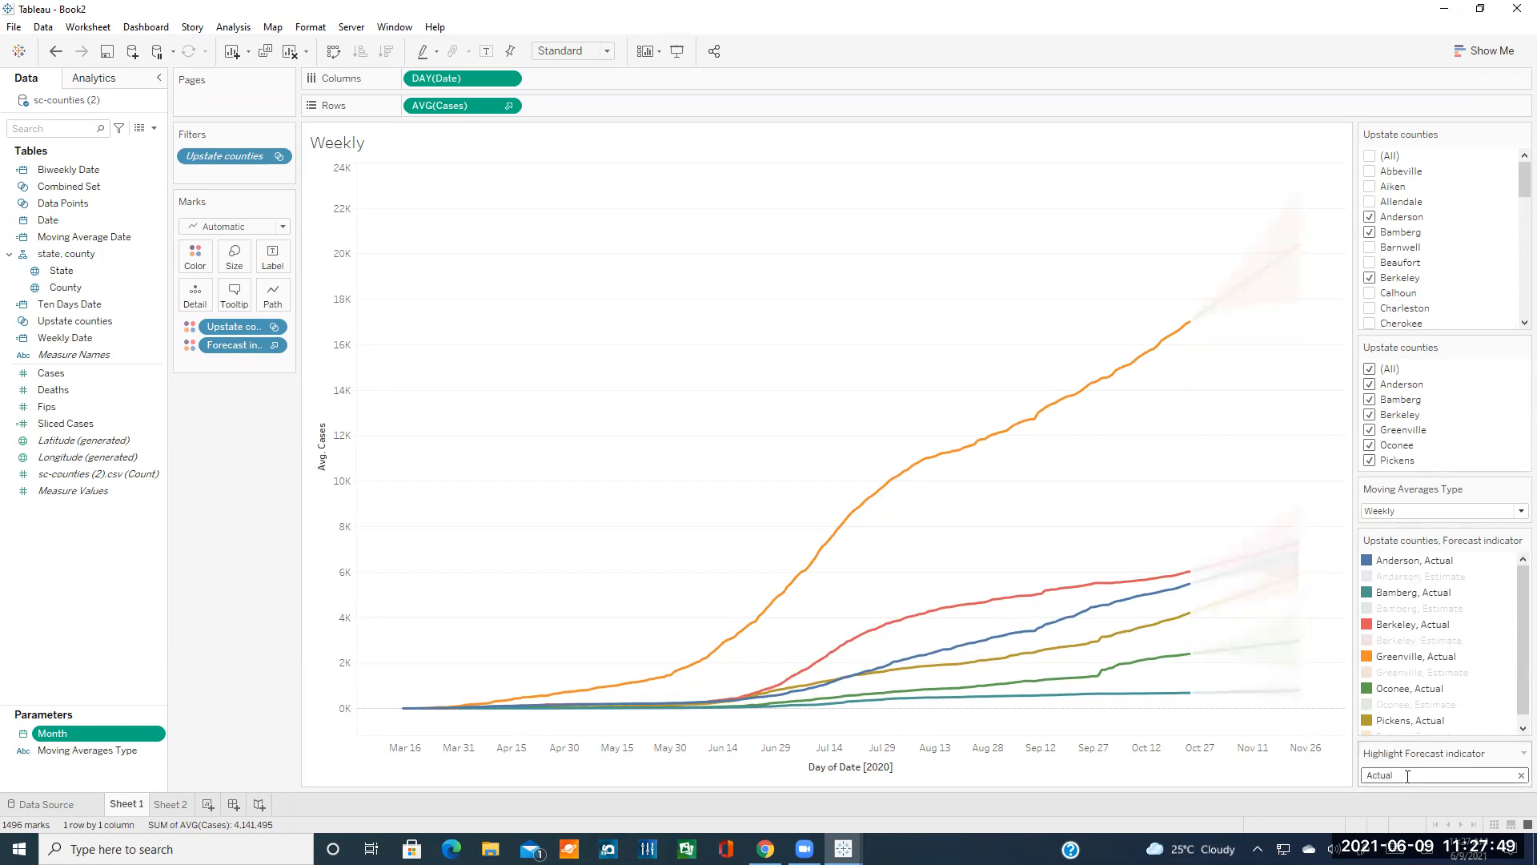
pyautogui.click(1518, 774)
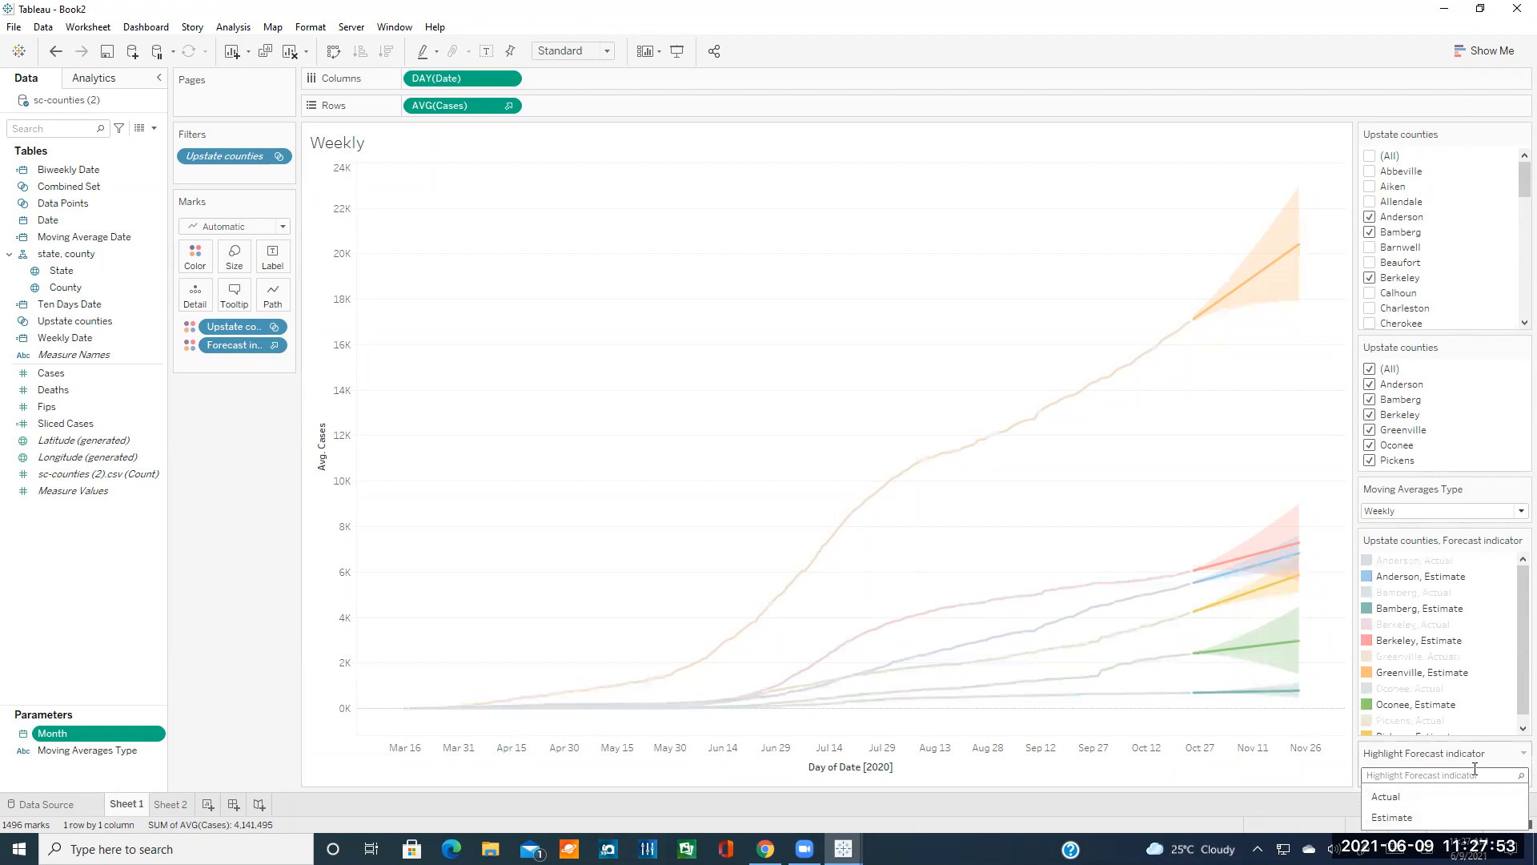
pyautogui.click(1519, 754)
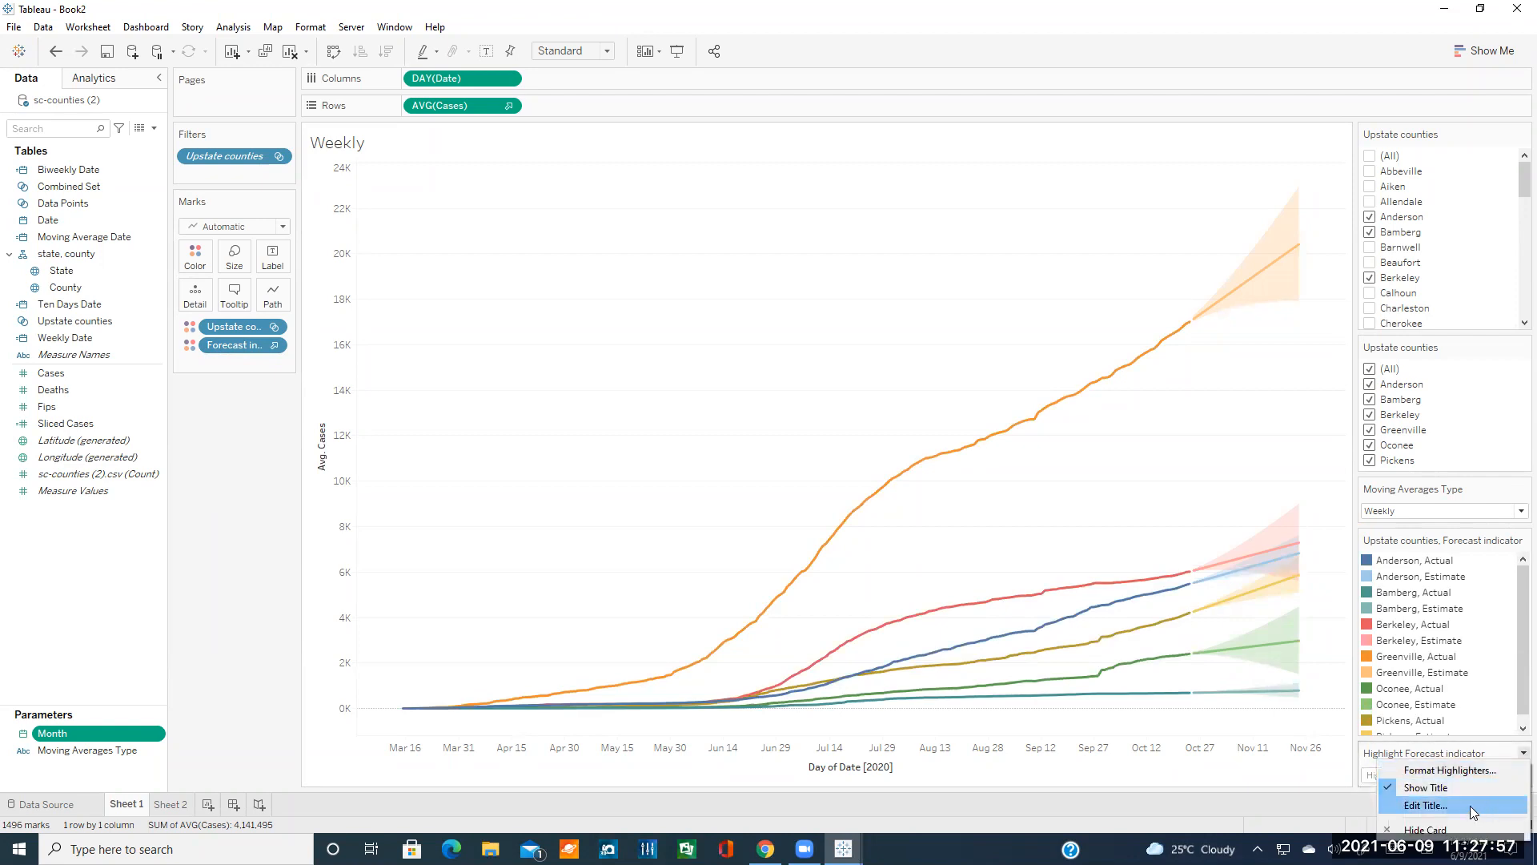
pyautogui.click(1385, 765)
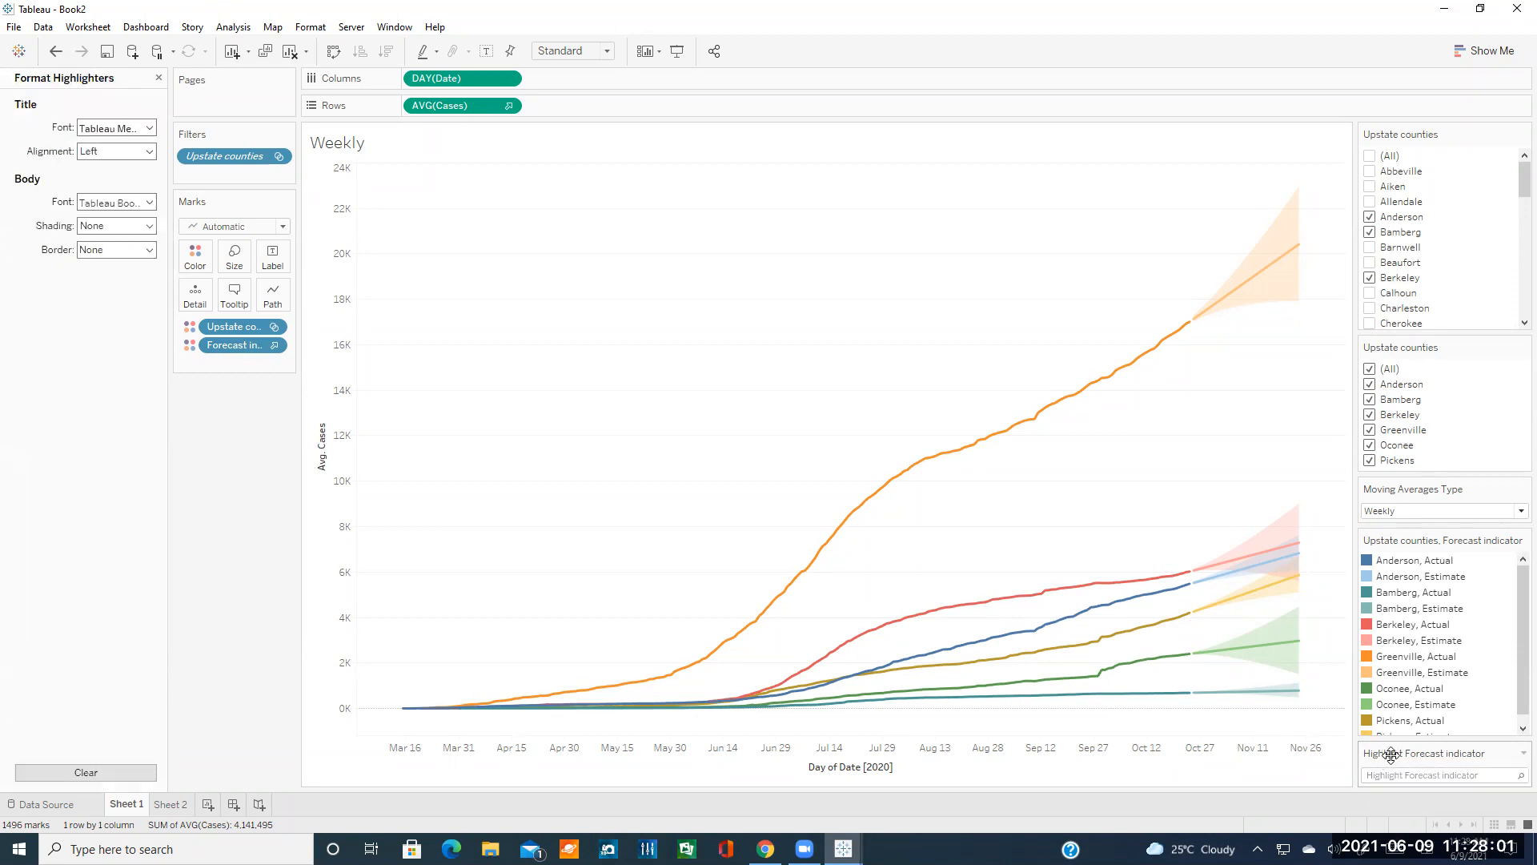
pyautogui.click(1417, 774)
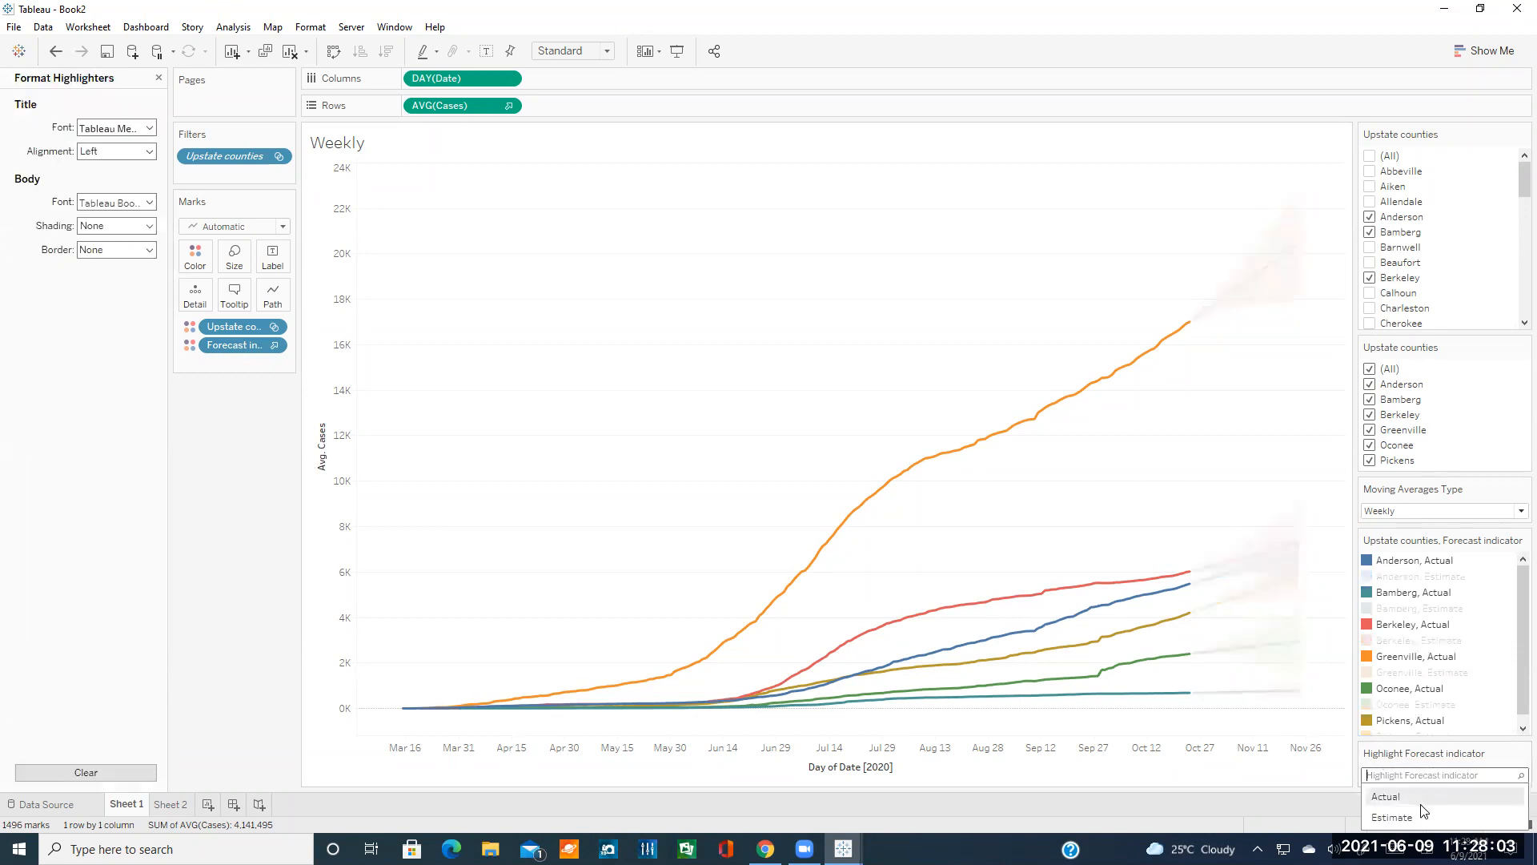
pyautogui.click(1419, 755)
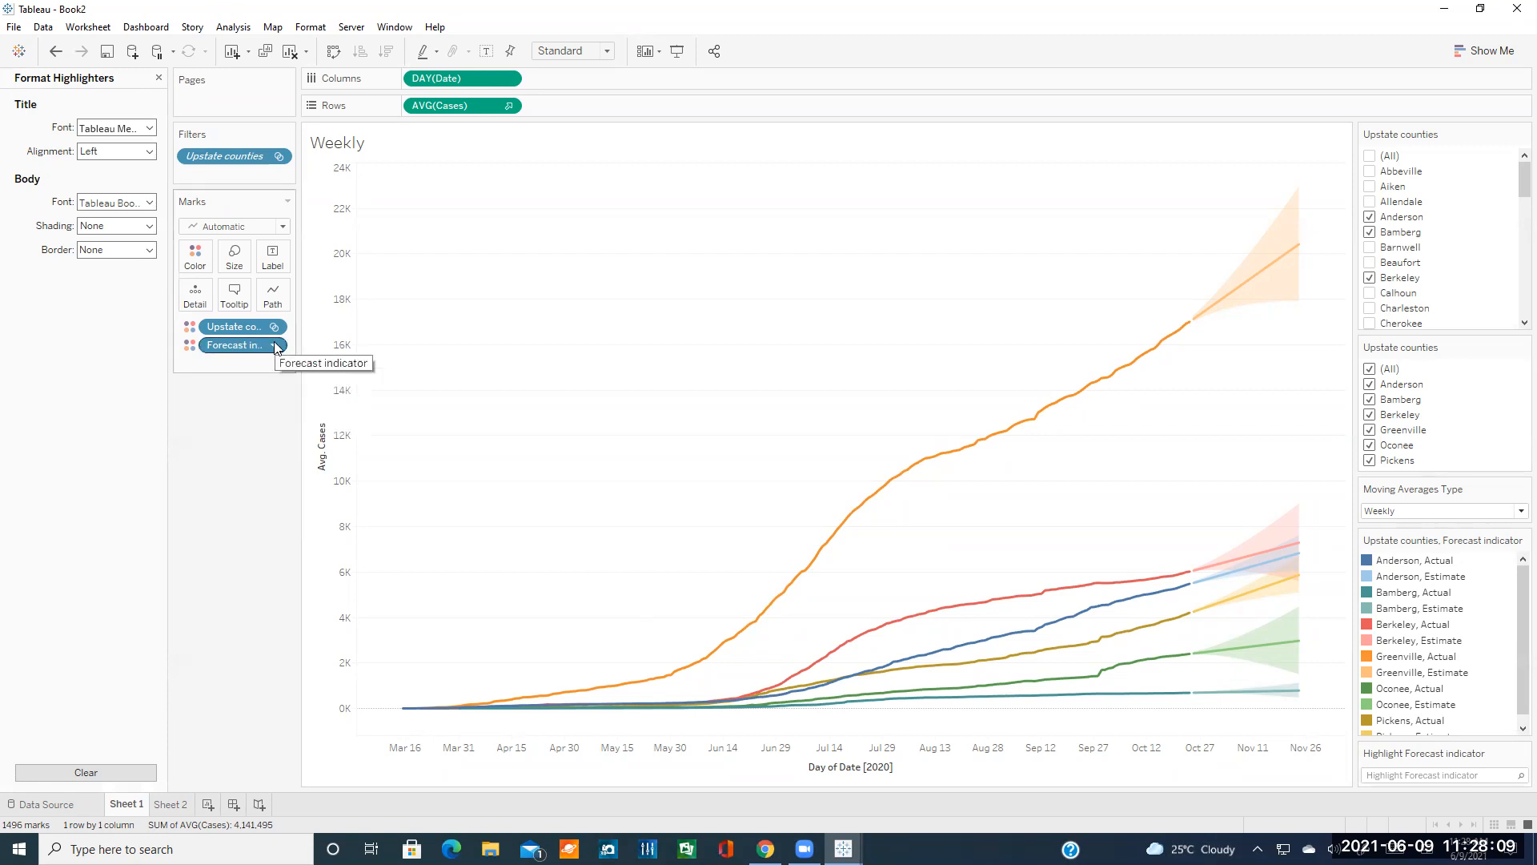
pyautogui.click(158, 78)
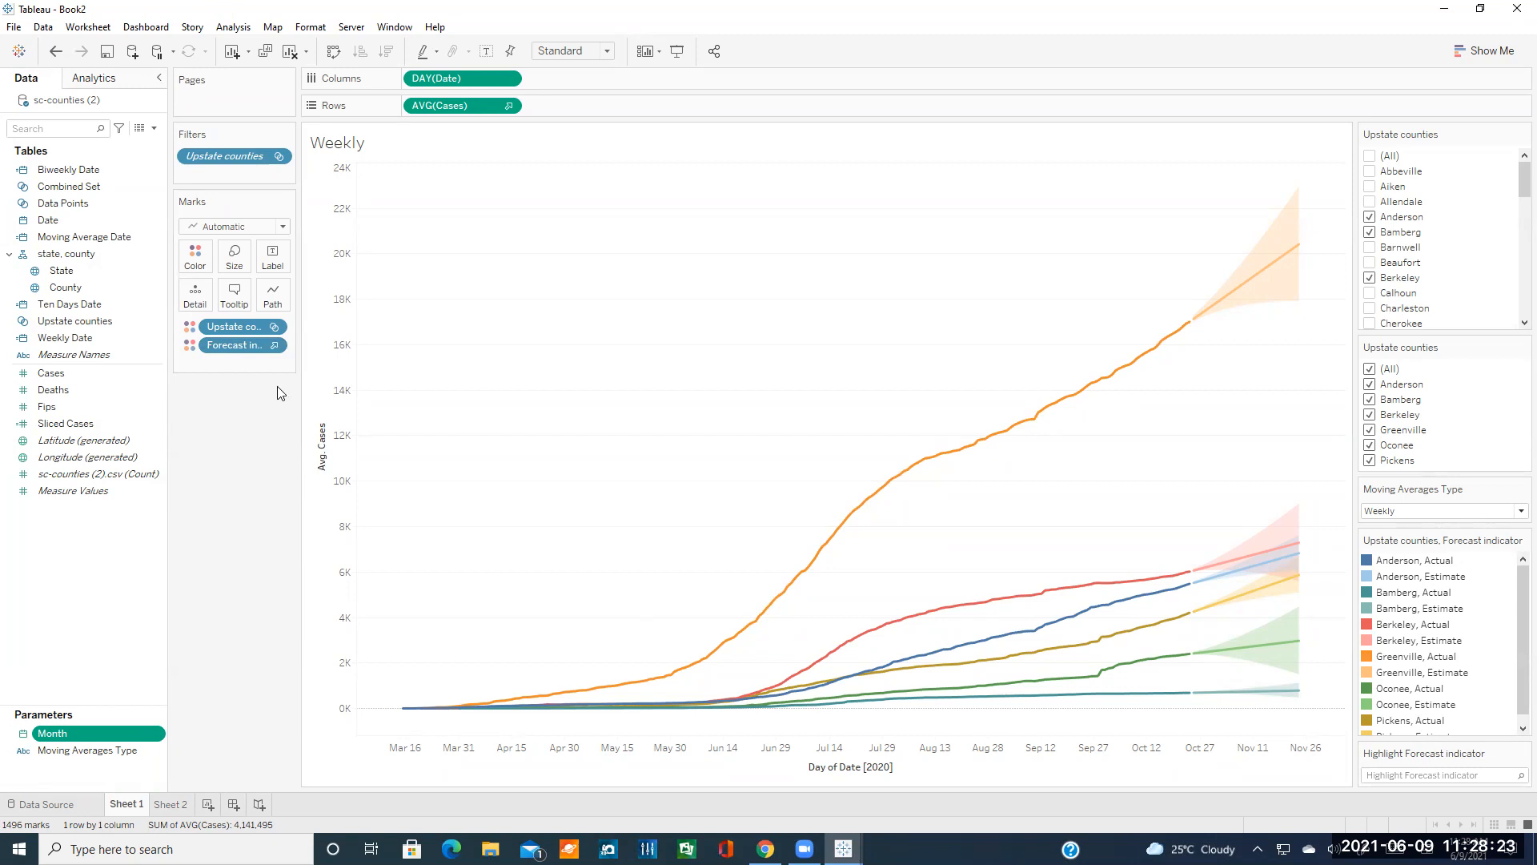
pyautogui.click(233, 26)
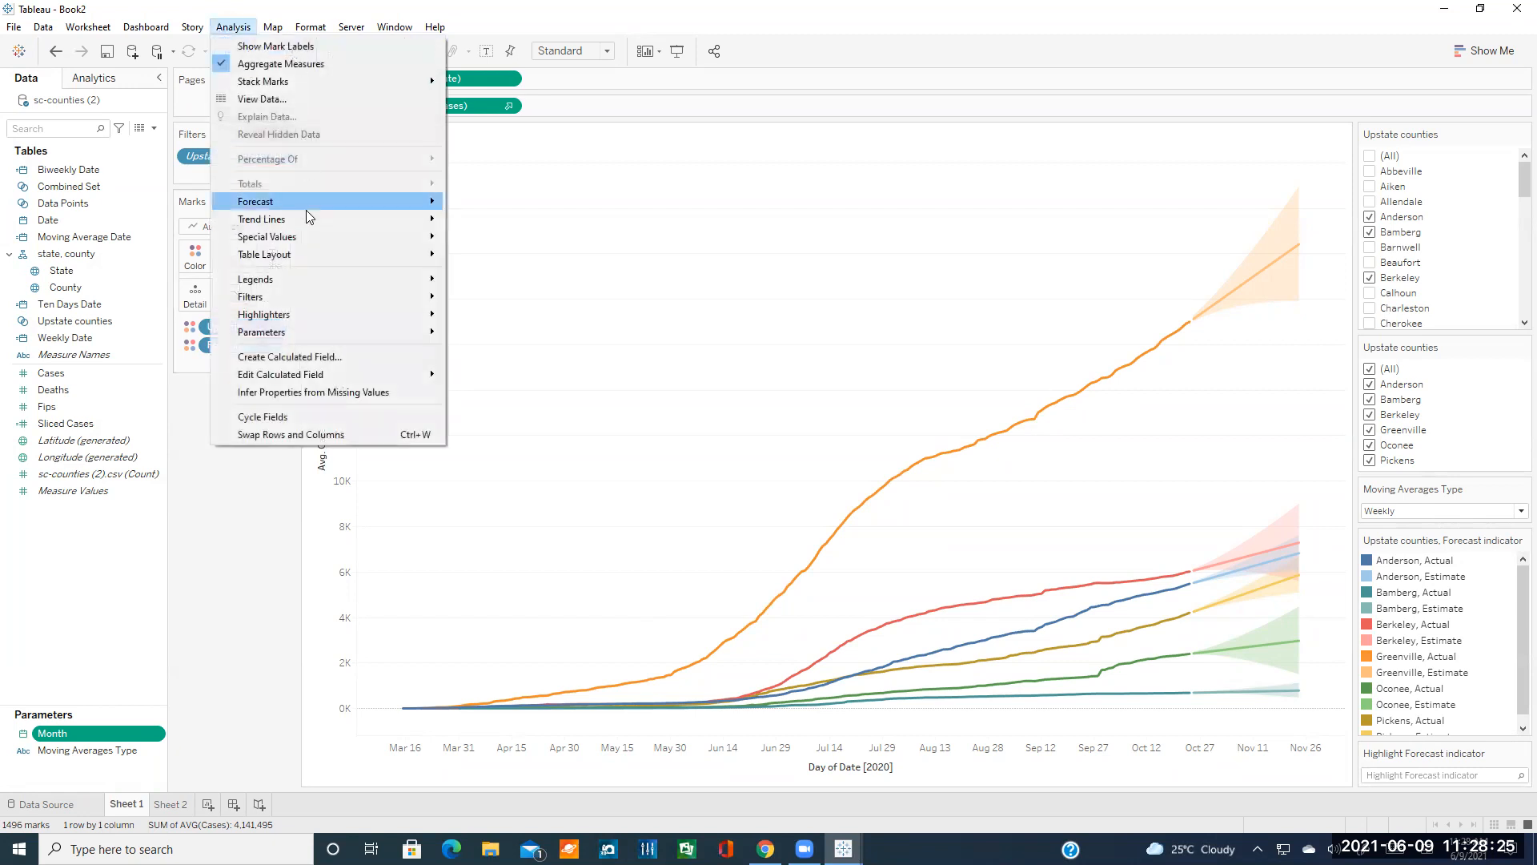
pyautogui.moveTo(301, 200)
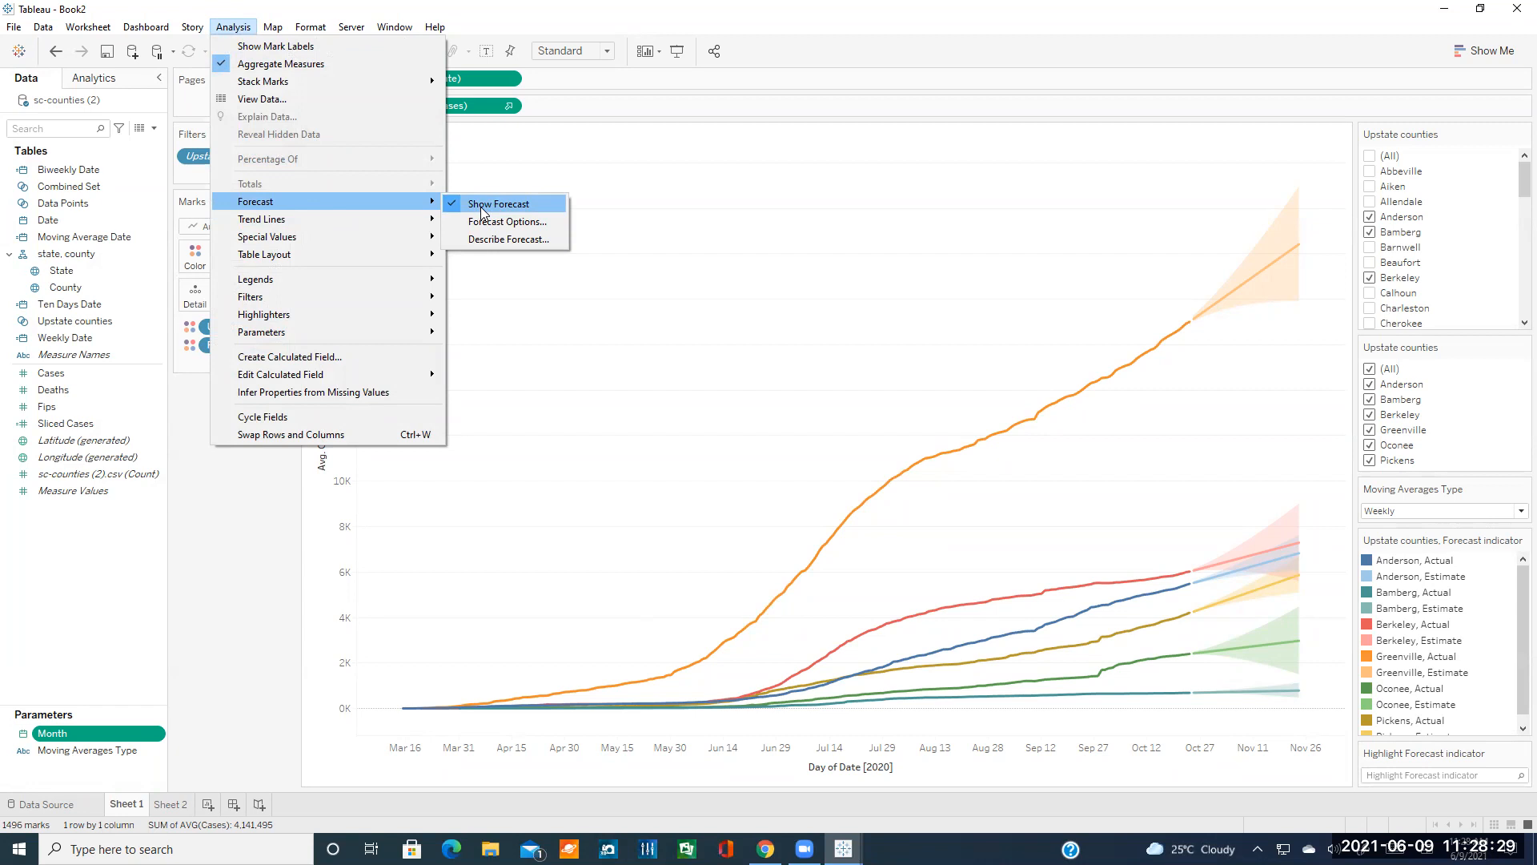
pyautogui.click(435, 26)
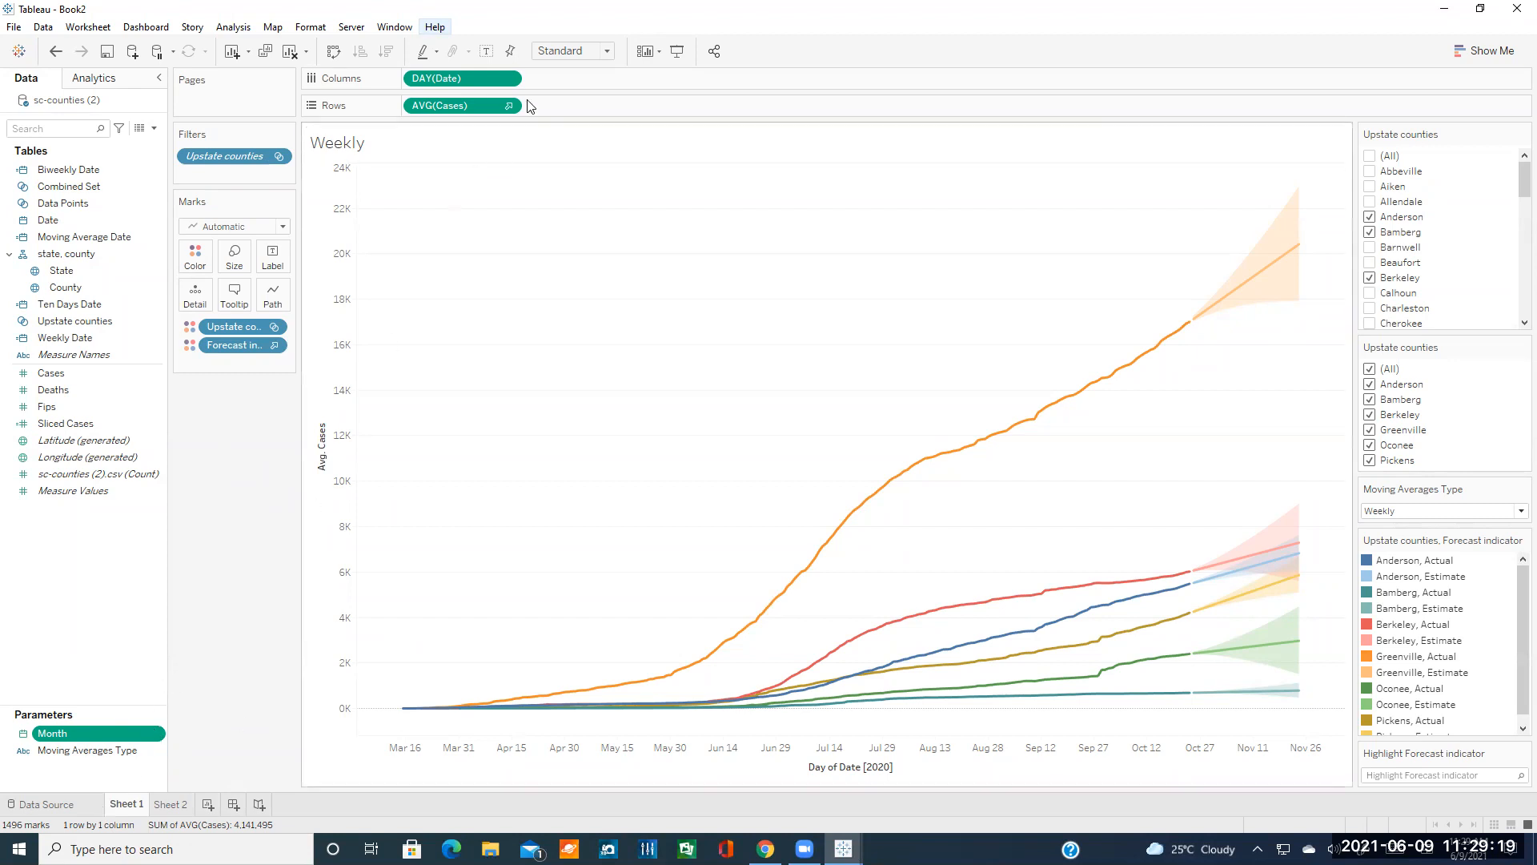
# - Switch the Date field on the columns to the discrete Day level and back to the continuous Day level
pyautogui.click(507, 78)
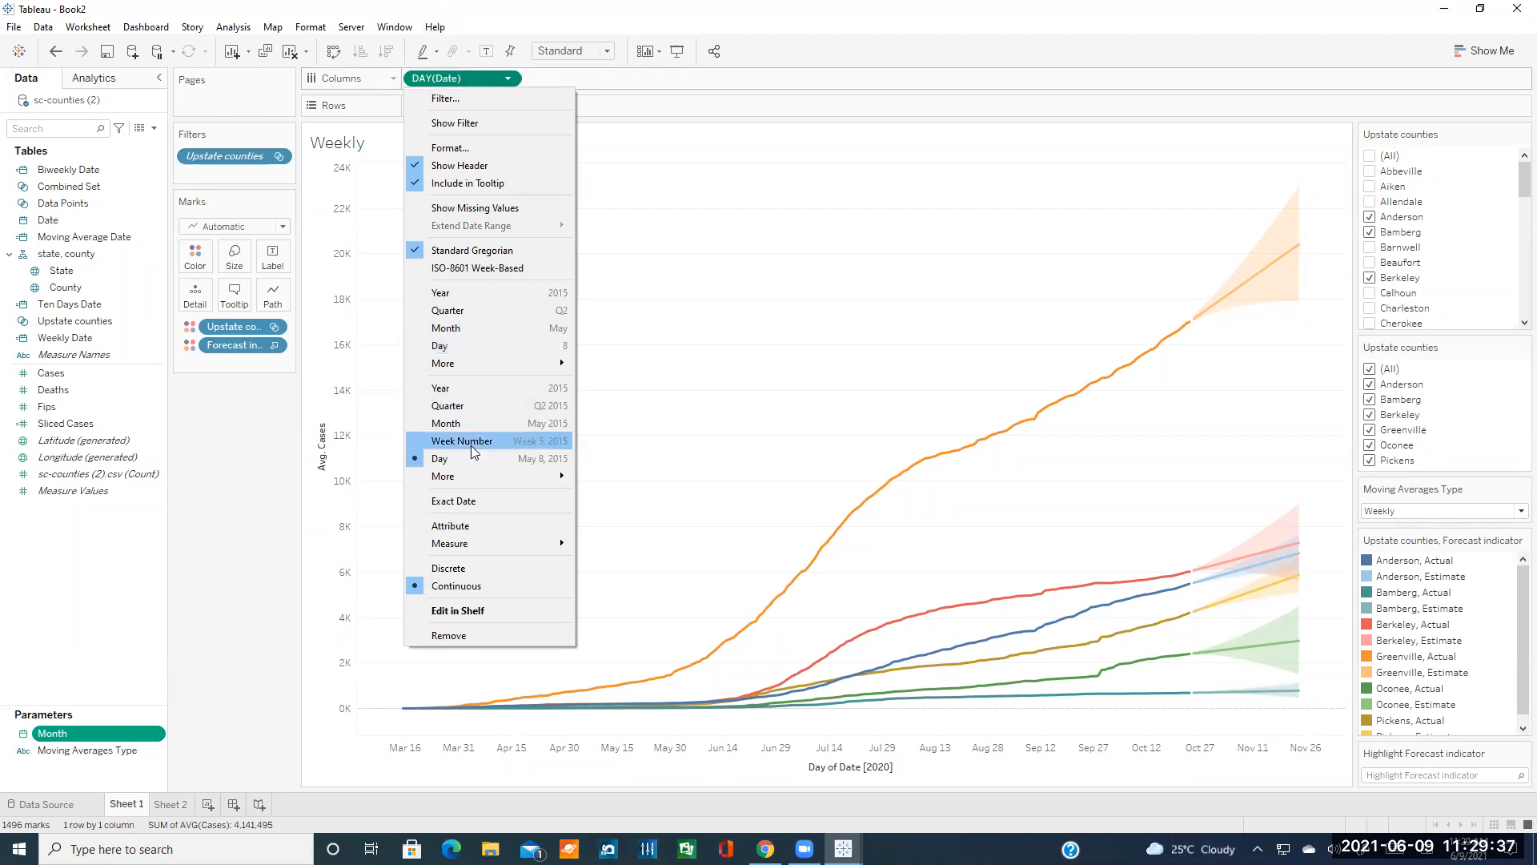
pyautogui.click(453, 345)
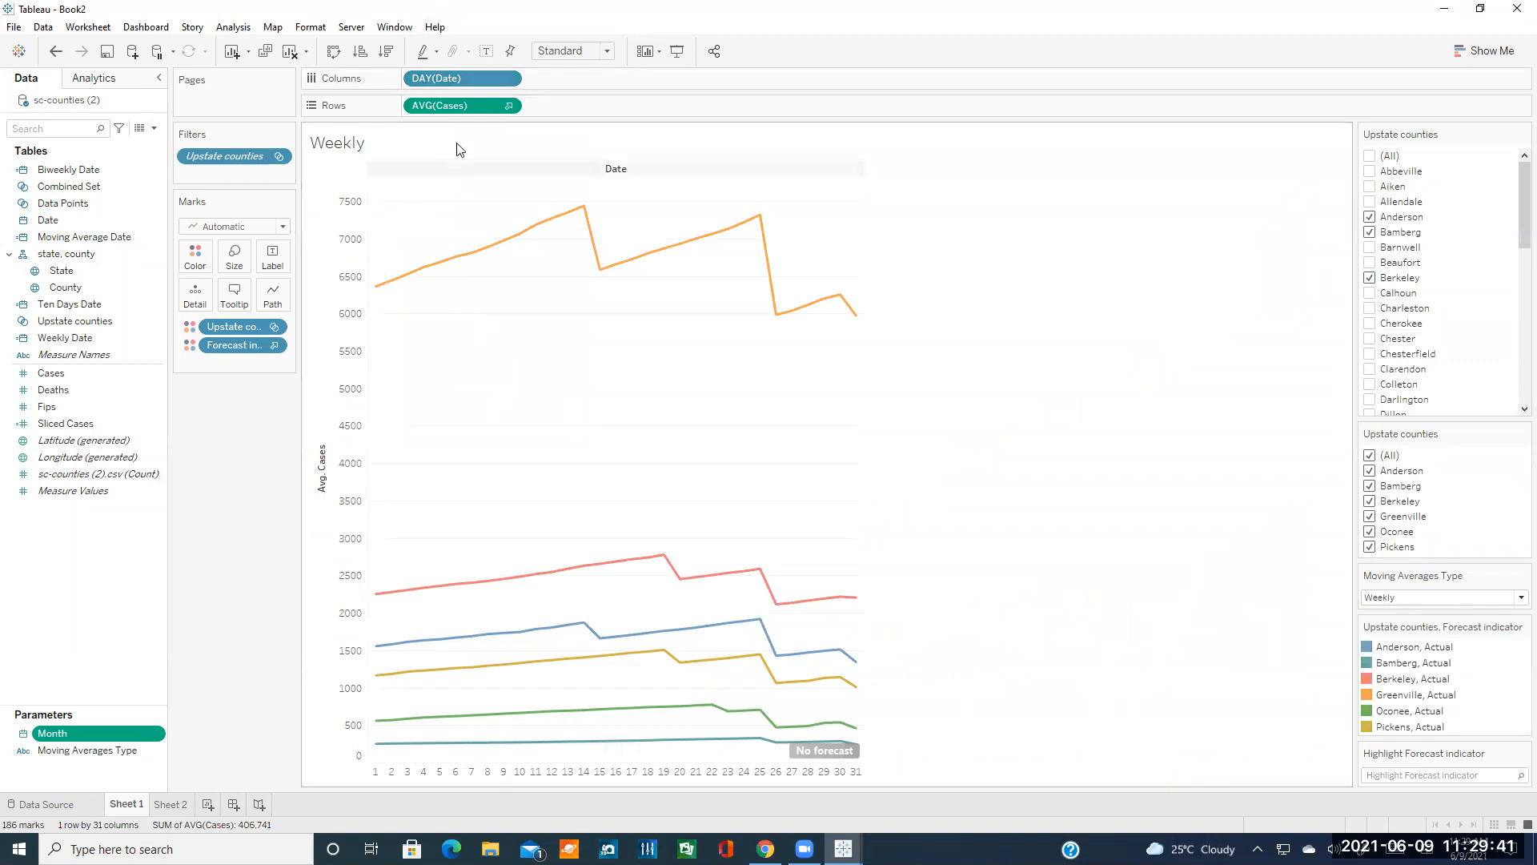
pyautogui.click(509, 80)
pyautogui.click(471, 477)
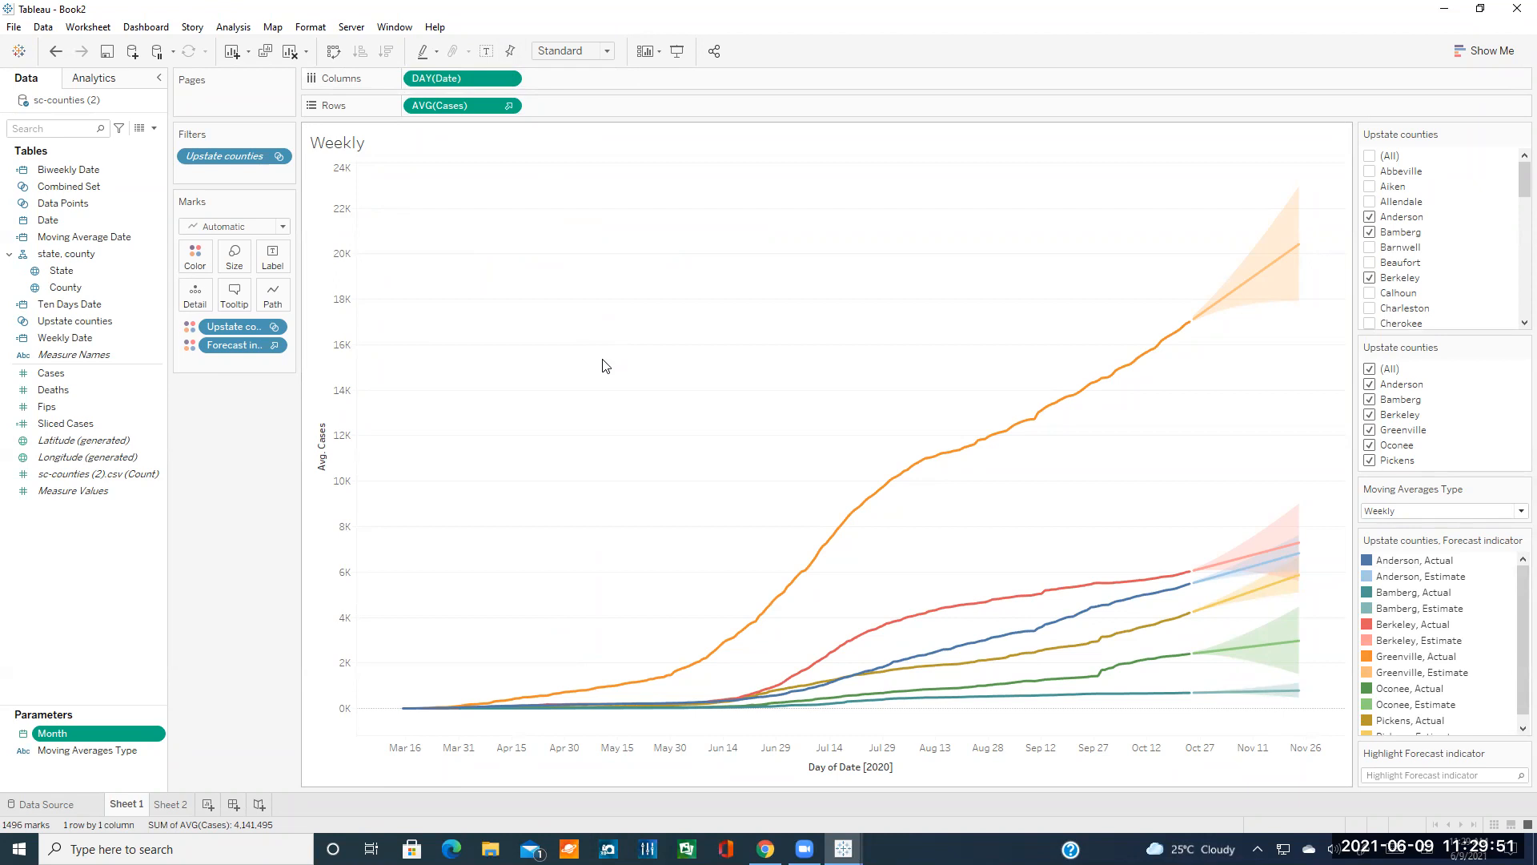
pyautogui.click(509, 78)
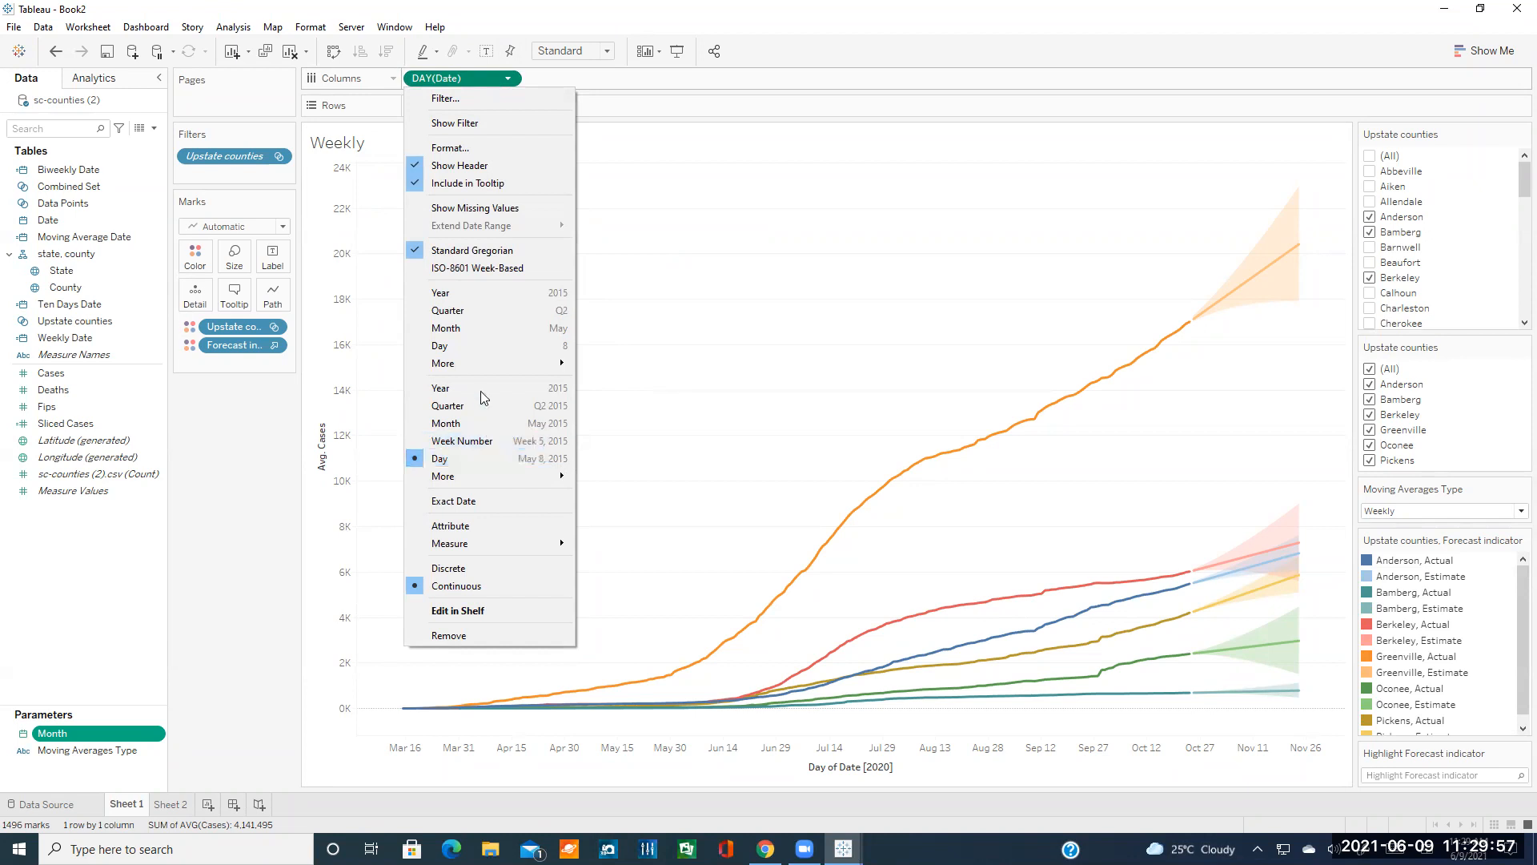
pyautogui.click(506, 12)
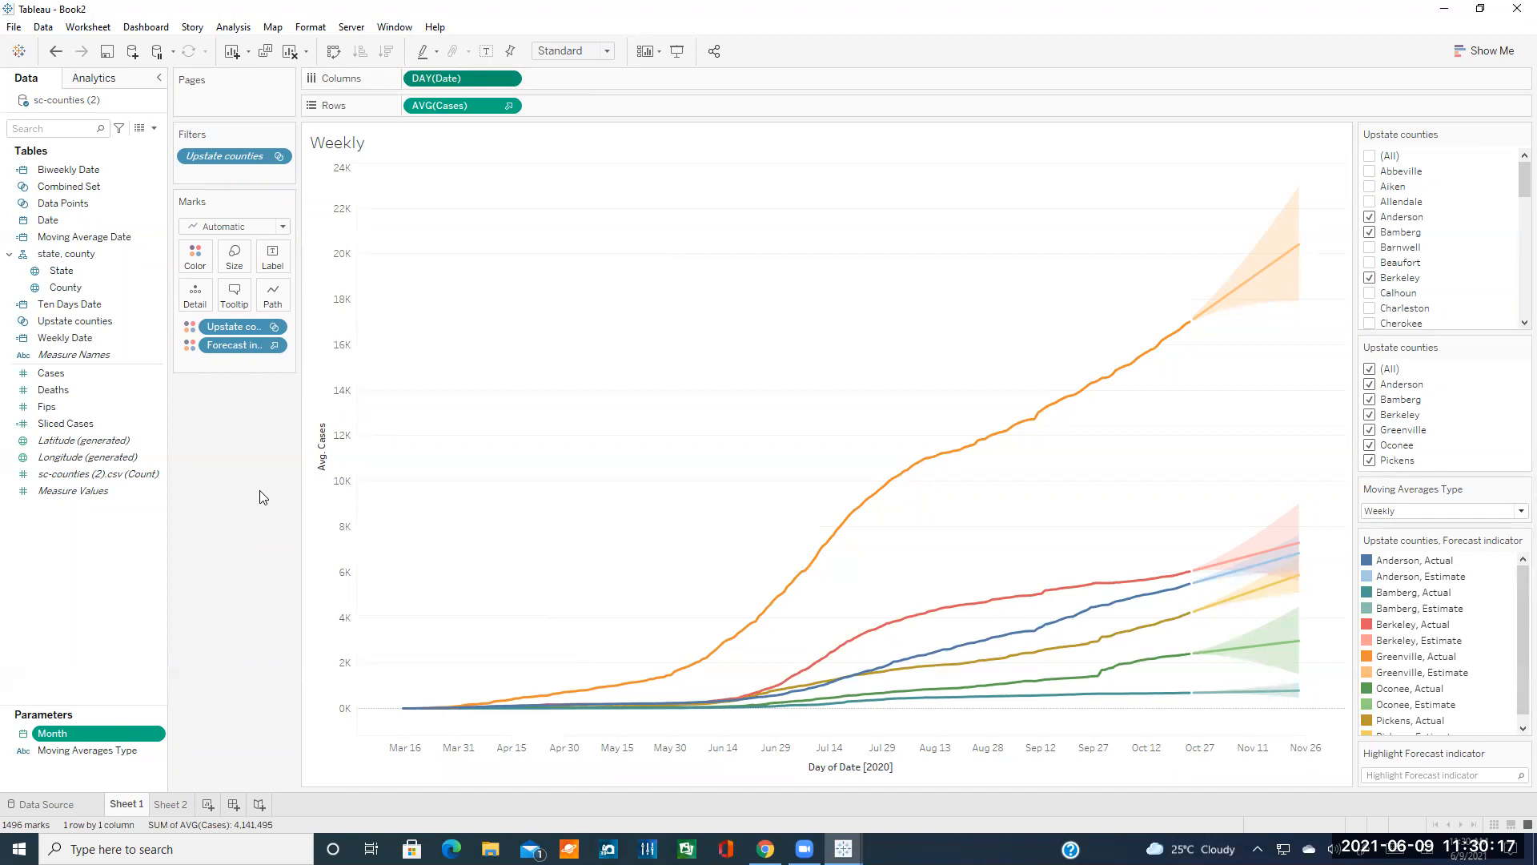
# - Create a new dashboard and look at its layout settings
pyautogui.click(233, 804)
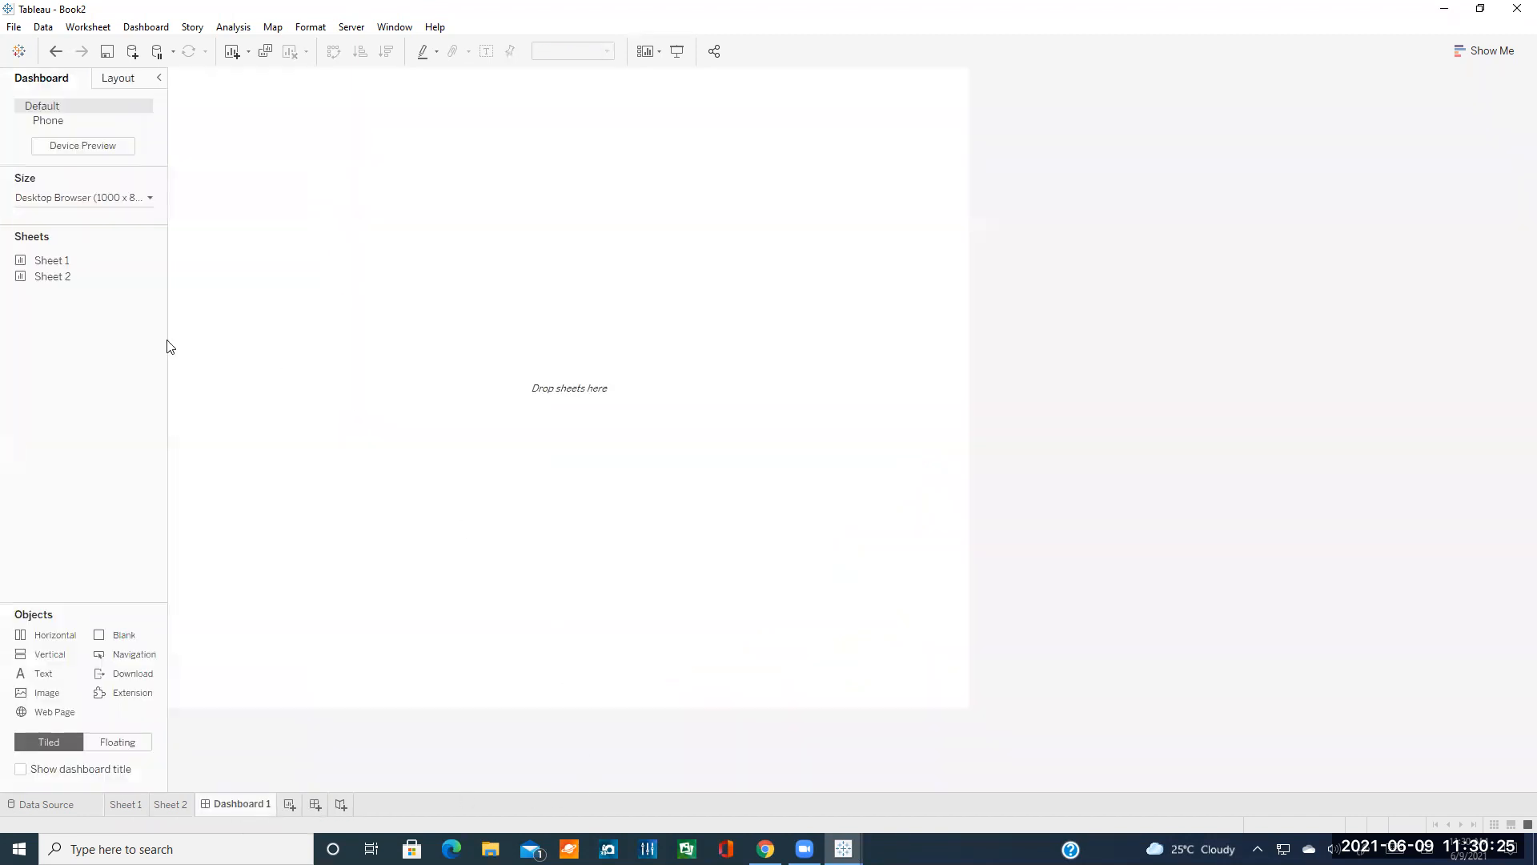
pyautogui.moveTo(68, 277)
pyautogui.click(120, 80)
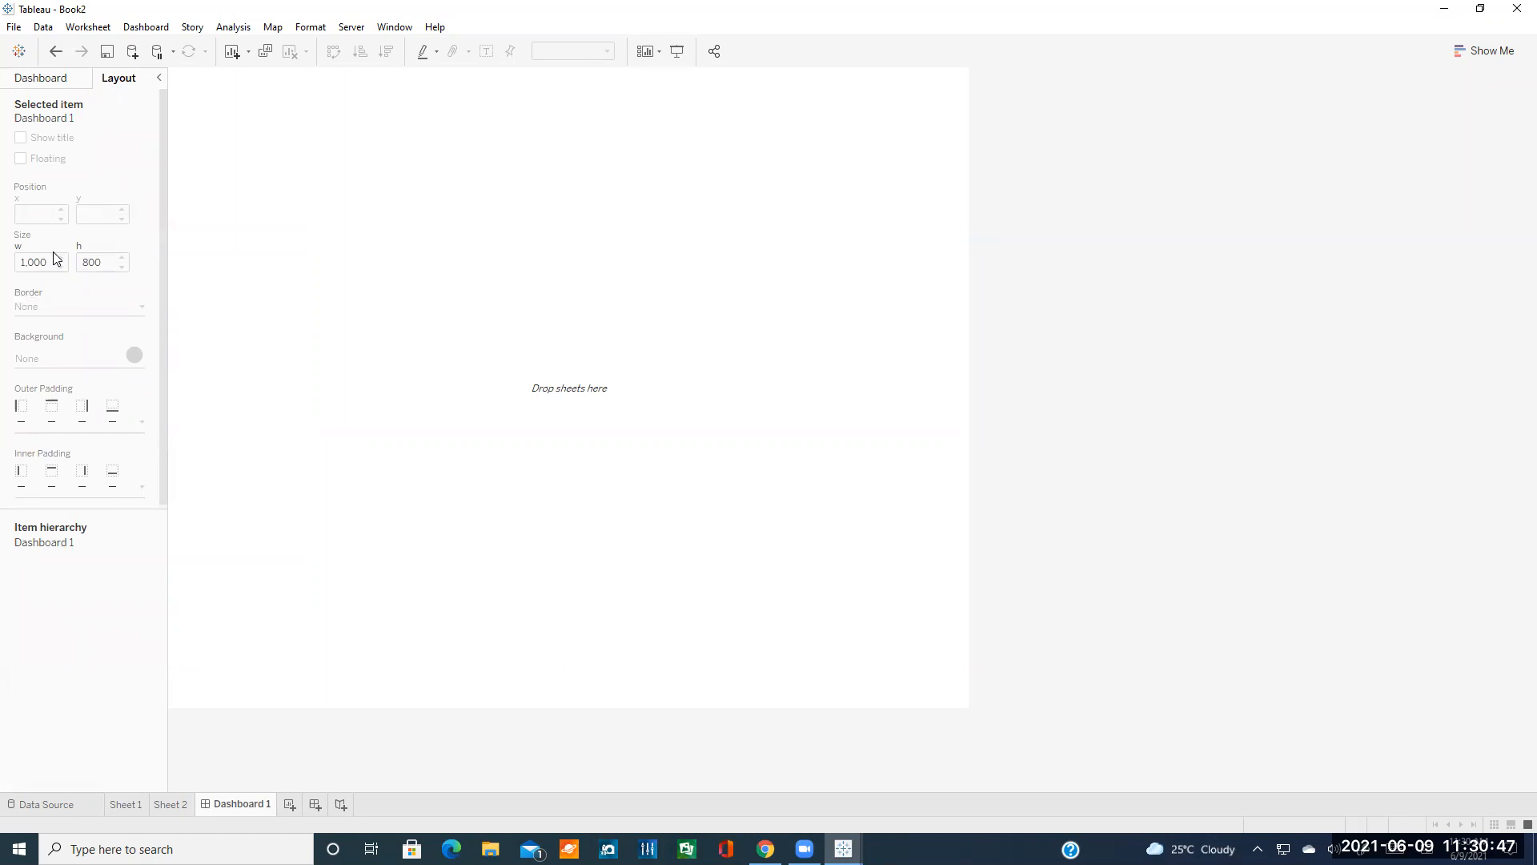
pyautogui.click(64, 82)
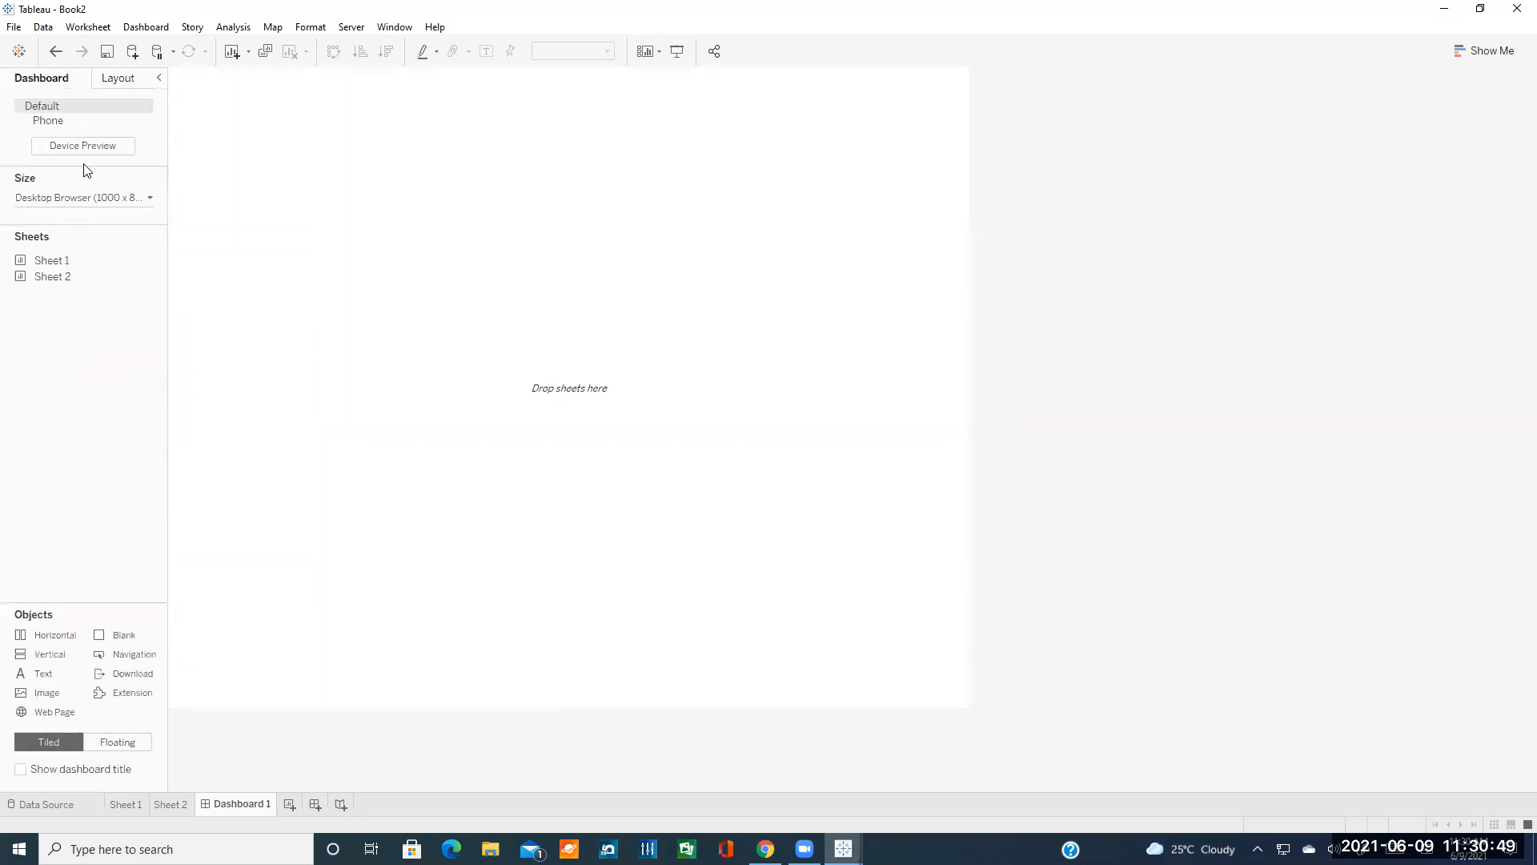
# - Examine the dashboard's device preview option and the preset dimensions offered for its fixed size
pyautogui.moveTo(62, 128)
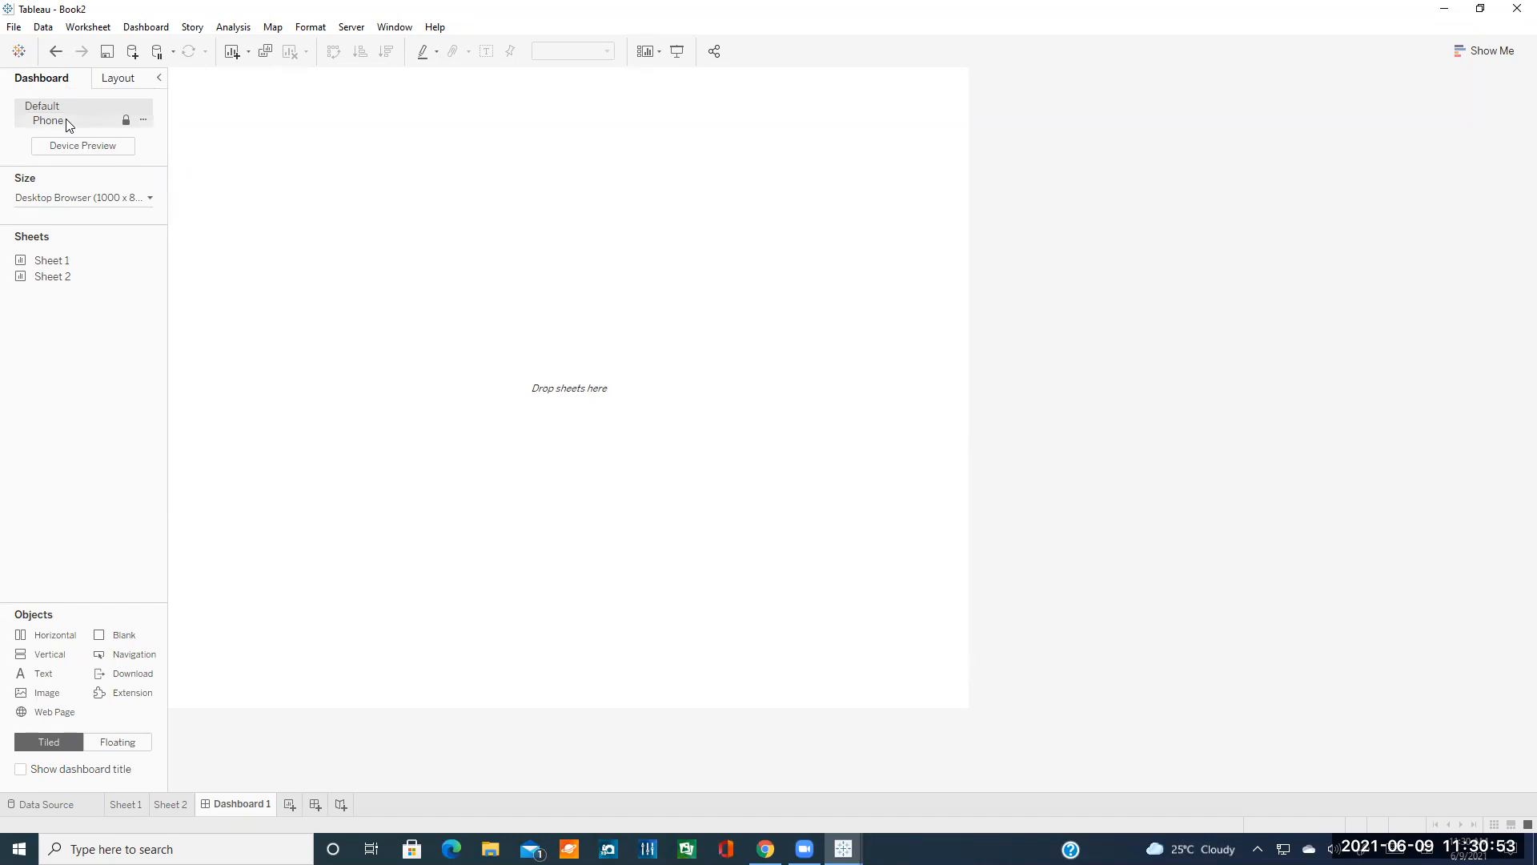
pyautogui.click(91, 200)
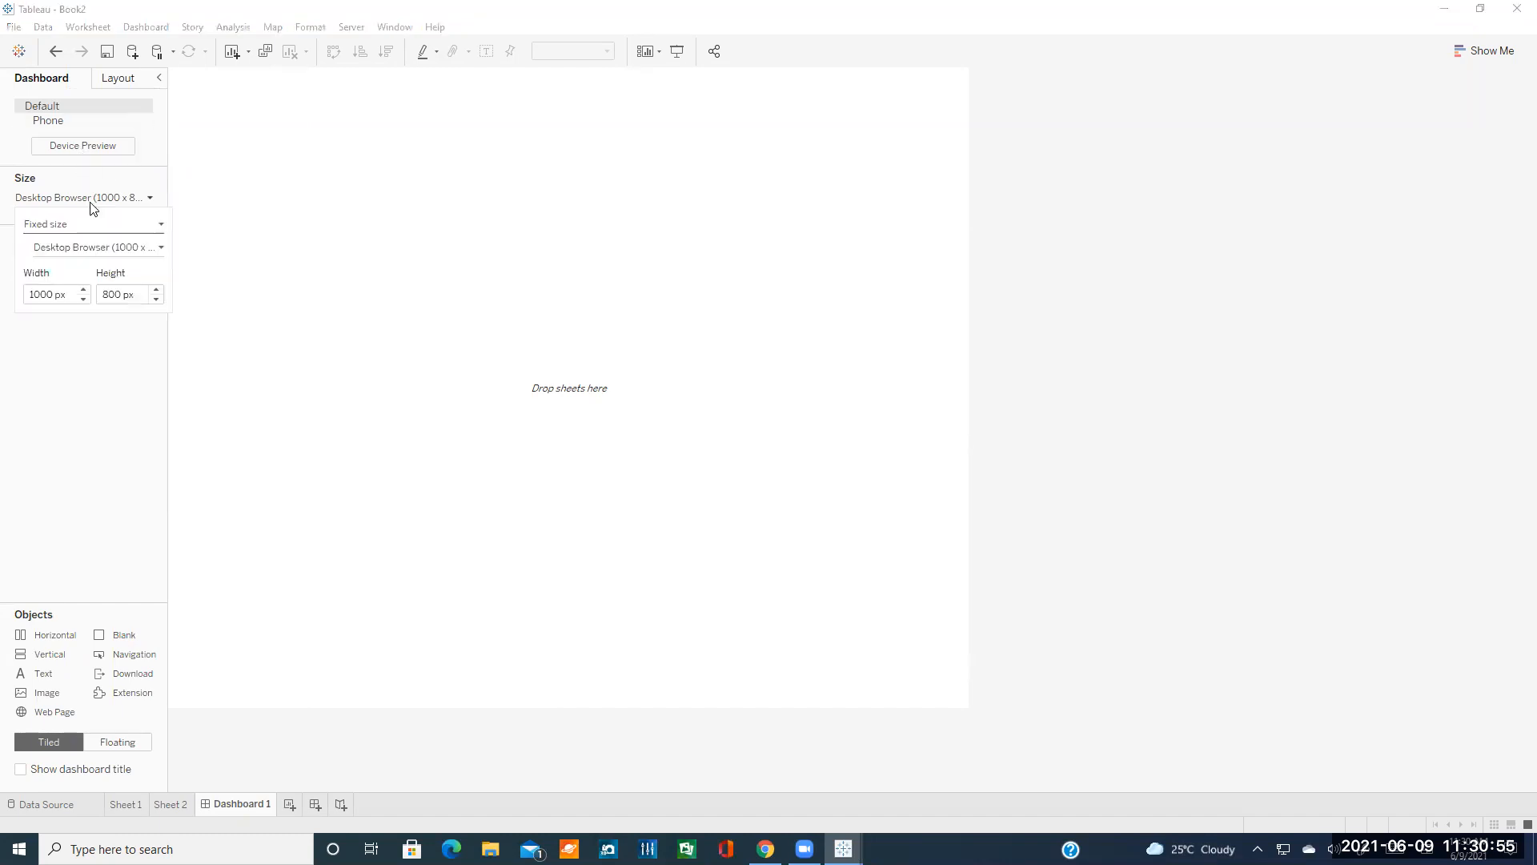
pyautogui.click(105, 248)
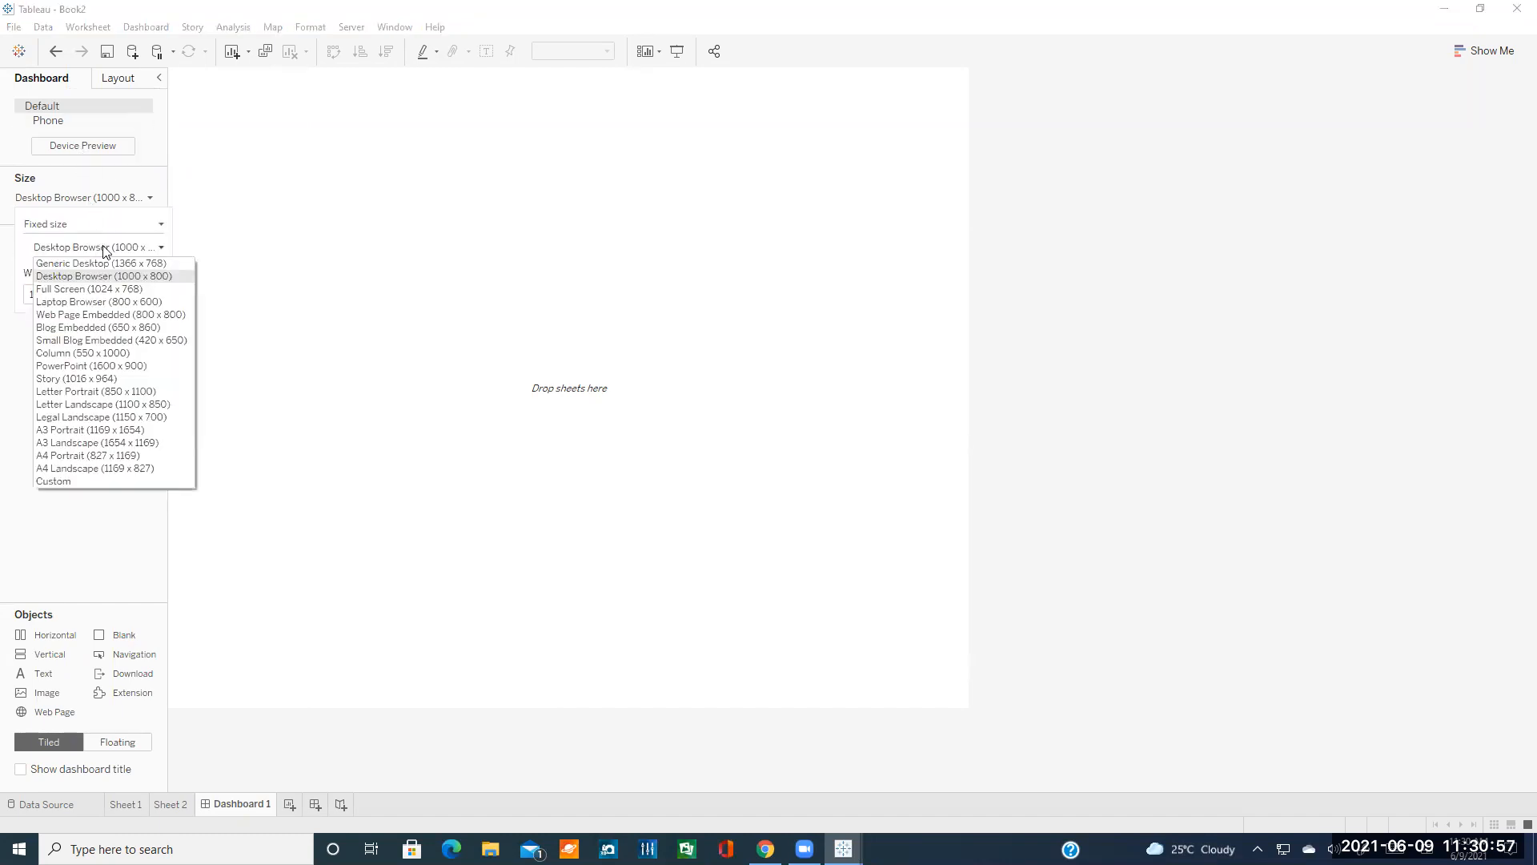
pyautogui.click(22, 129)
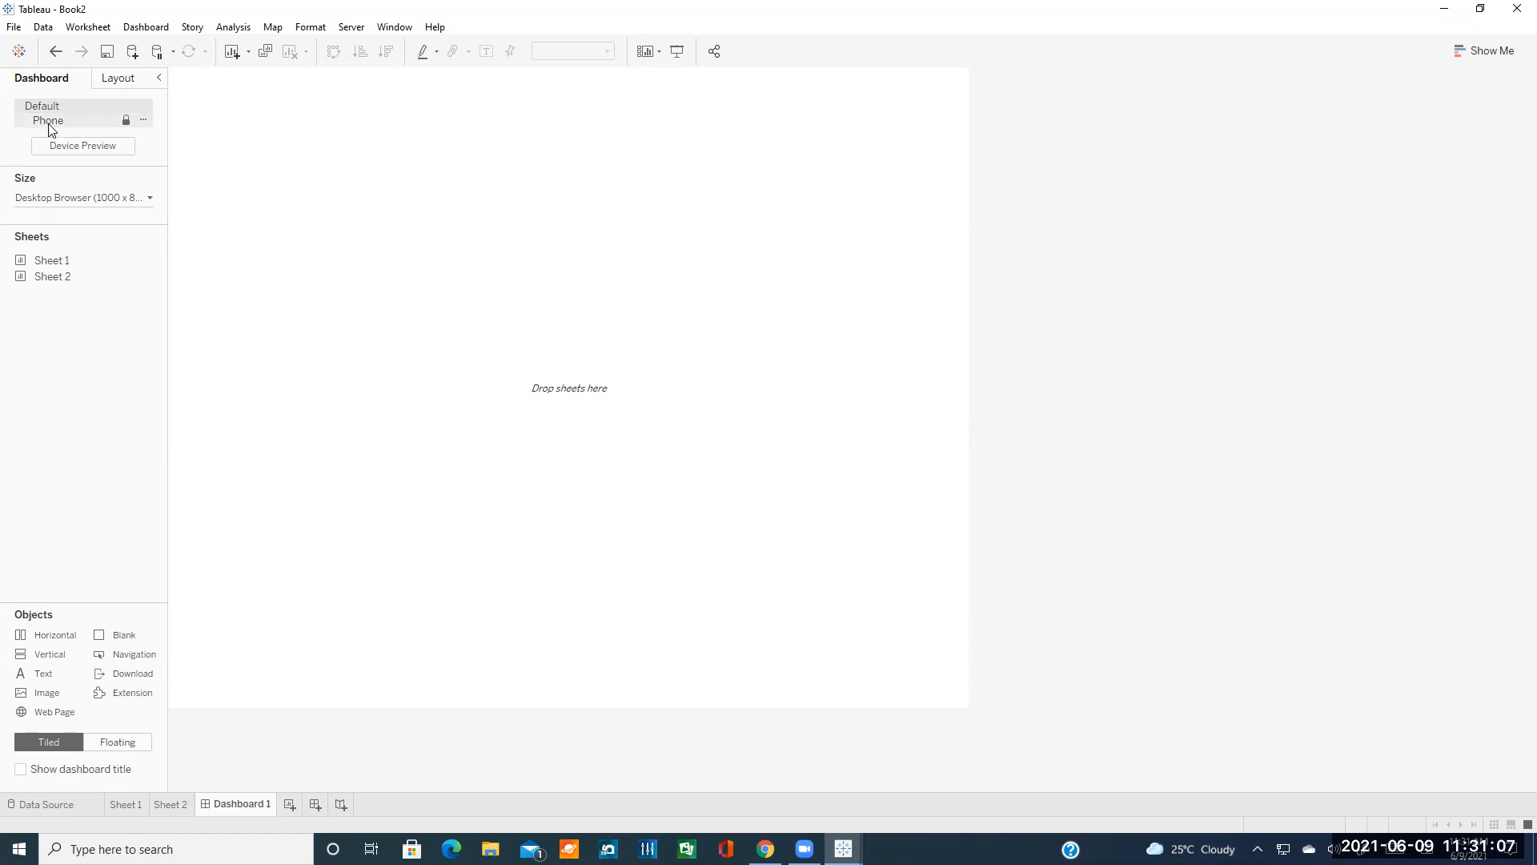
pyautogui.click(95, 152)
pyautogui.click(102, 149)
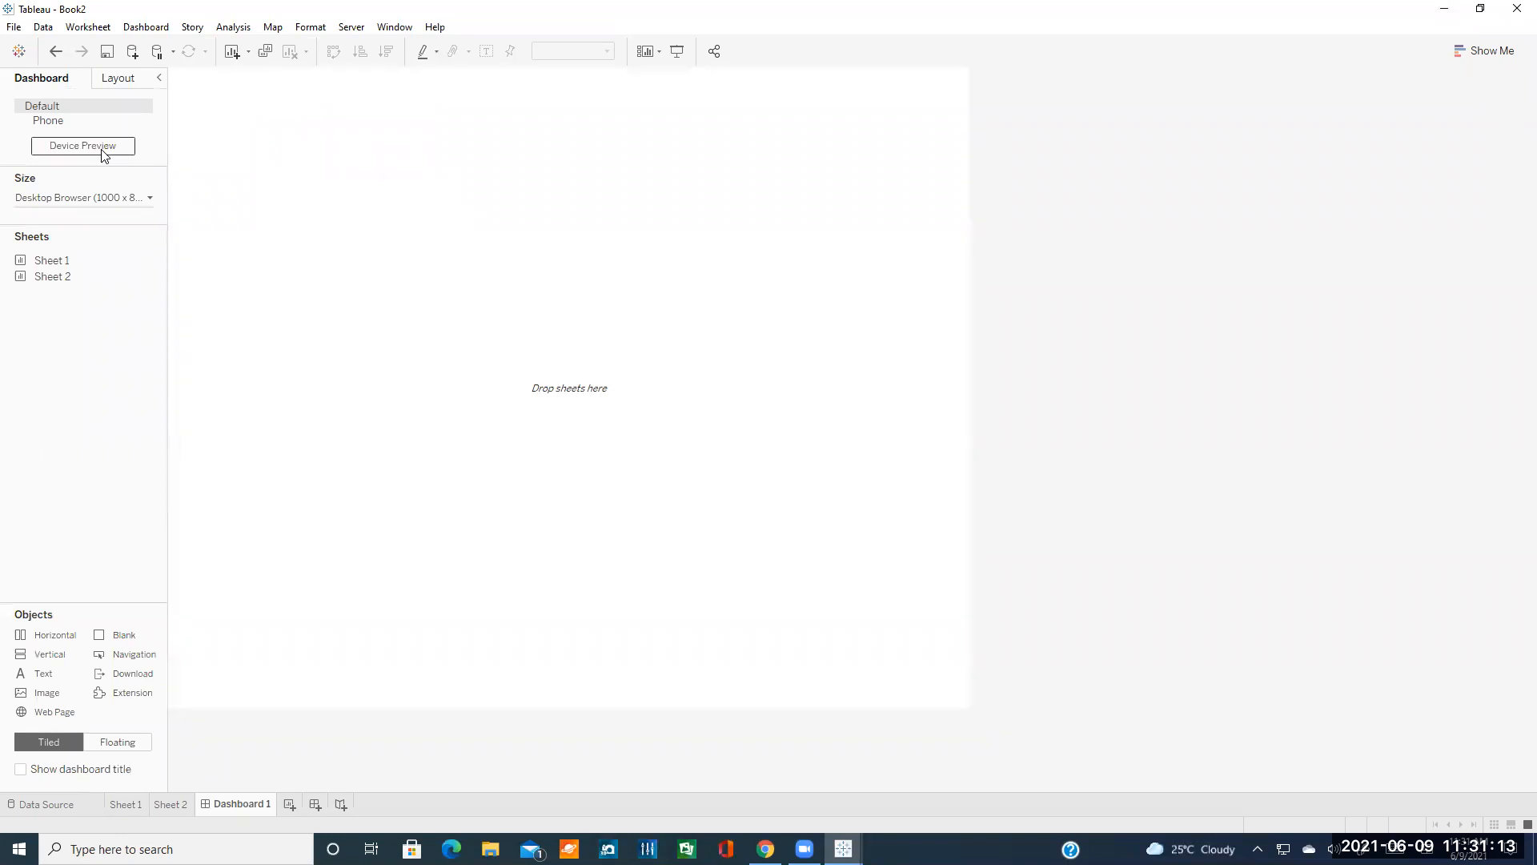
pyautogui.click(80, 197)
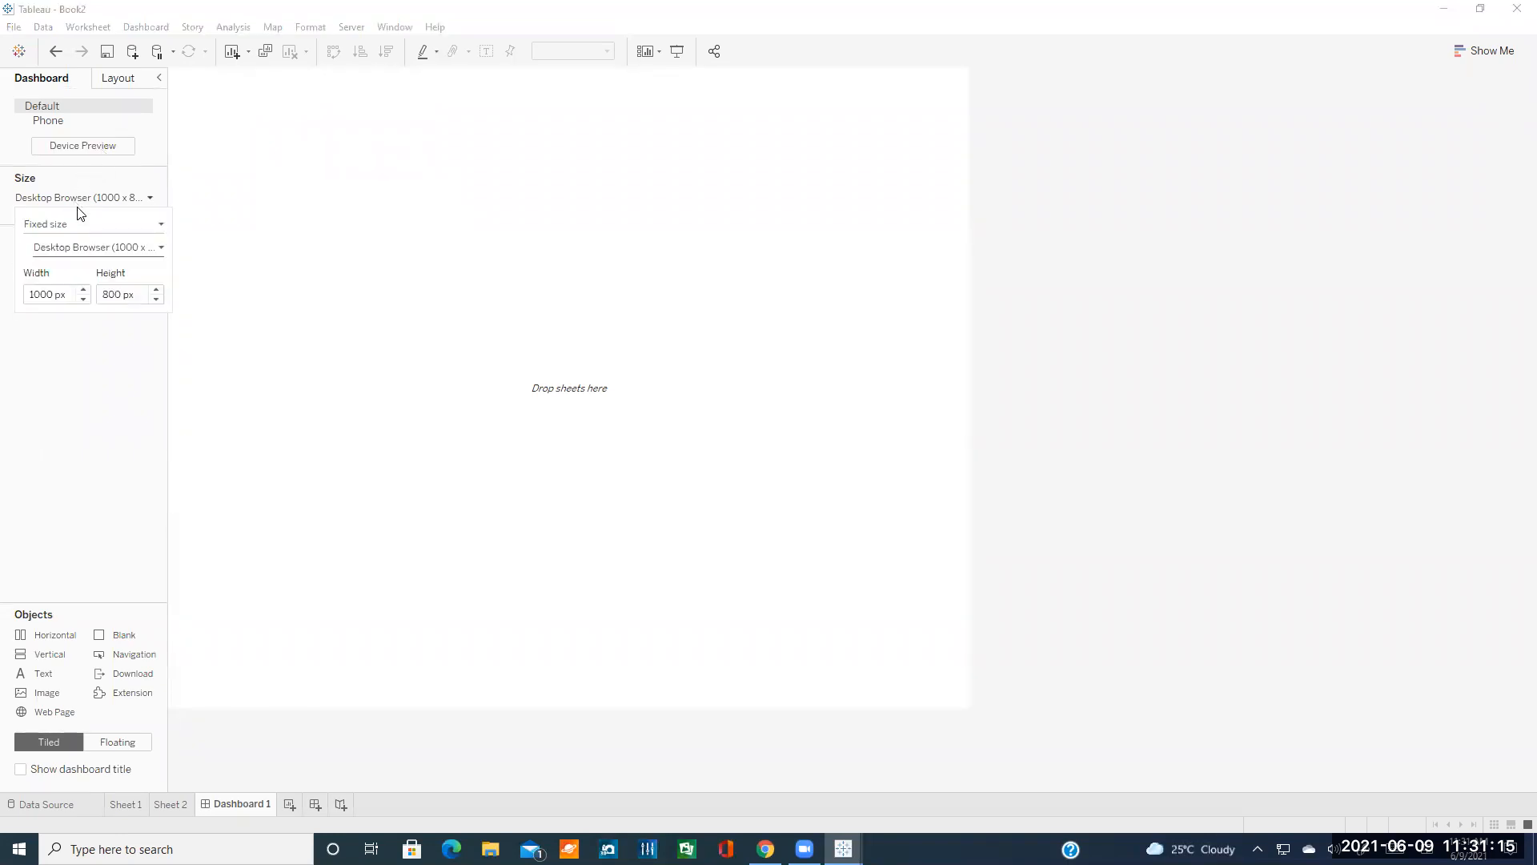
pyautogui.click(65, 295)
pyautogui.click(94, 250)
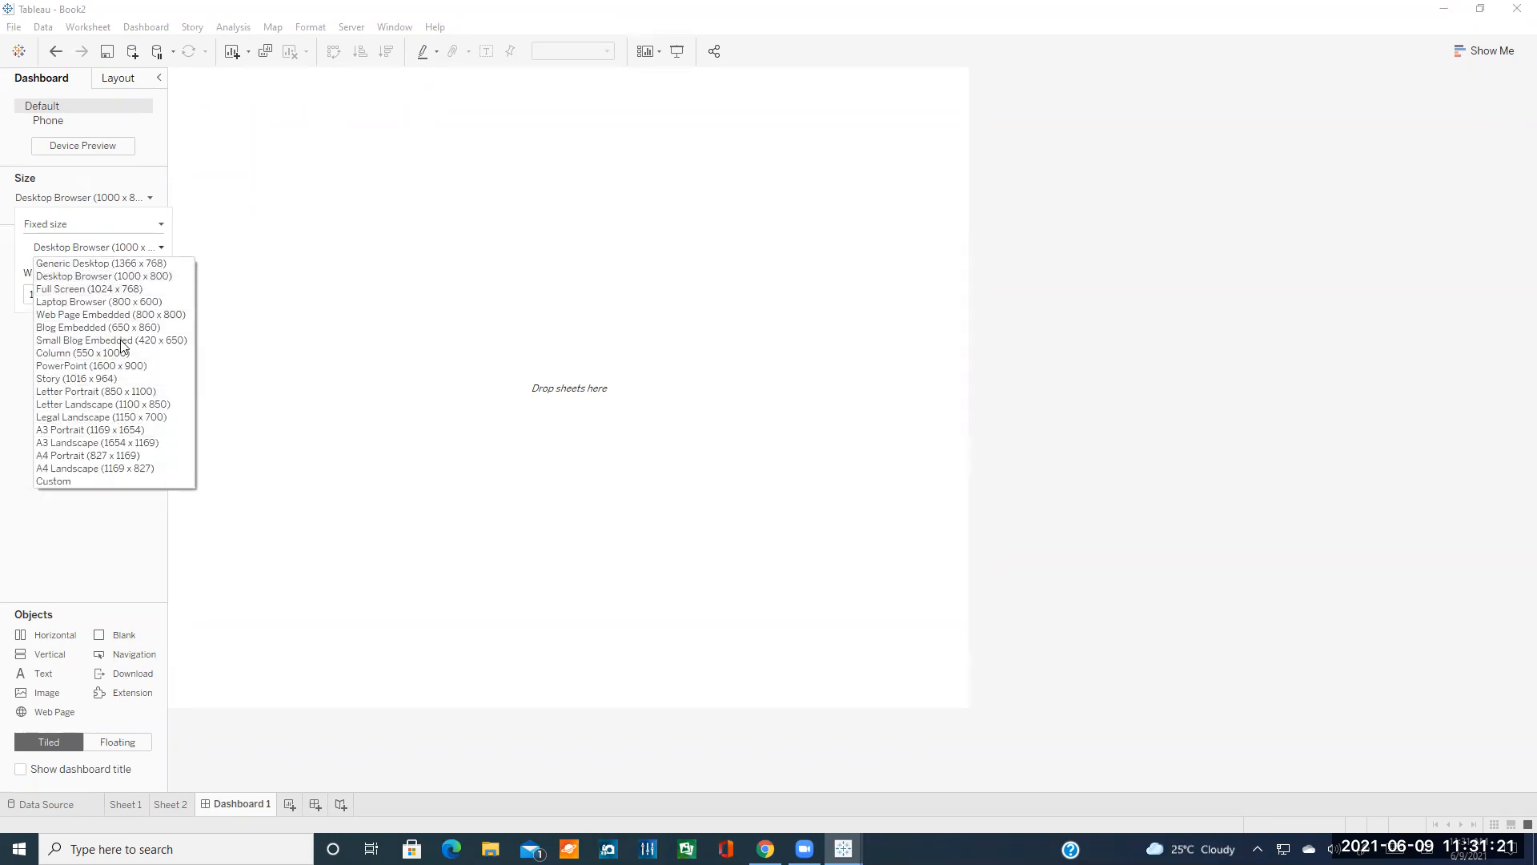
pyautogui.click(18, 375)
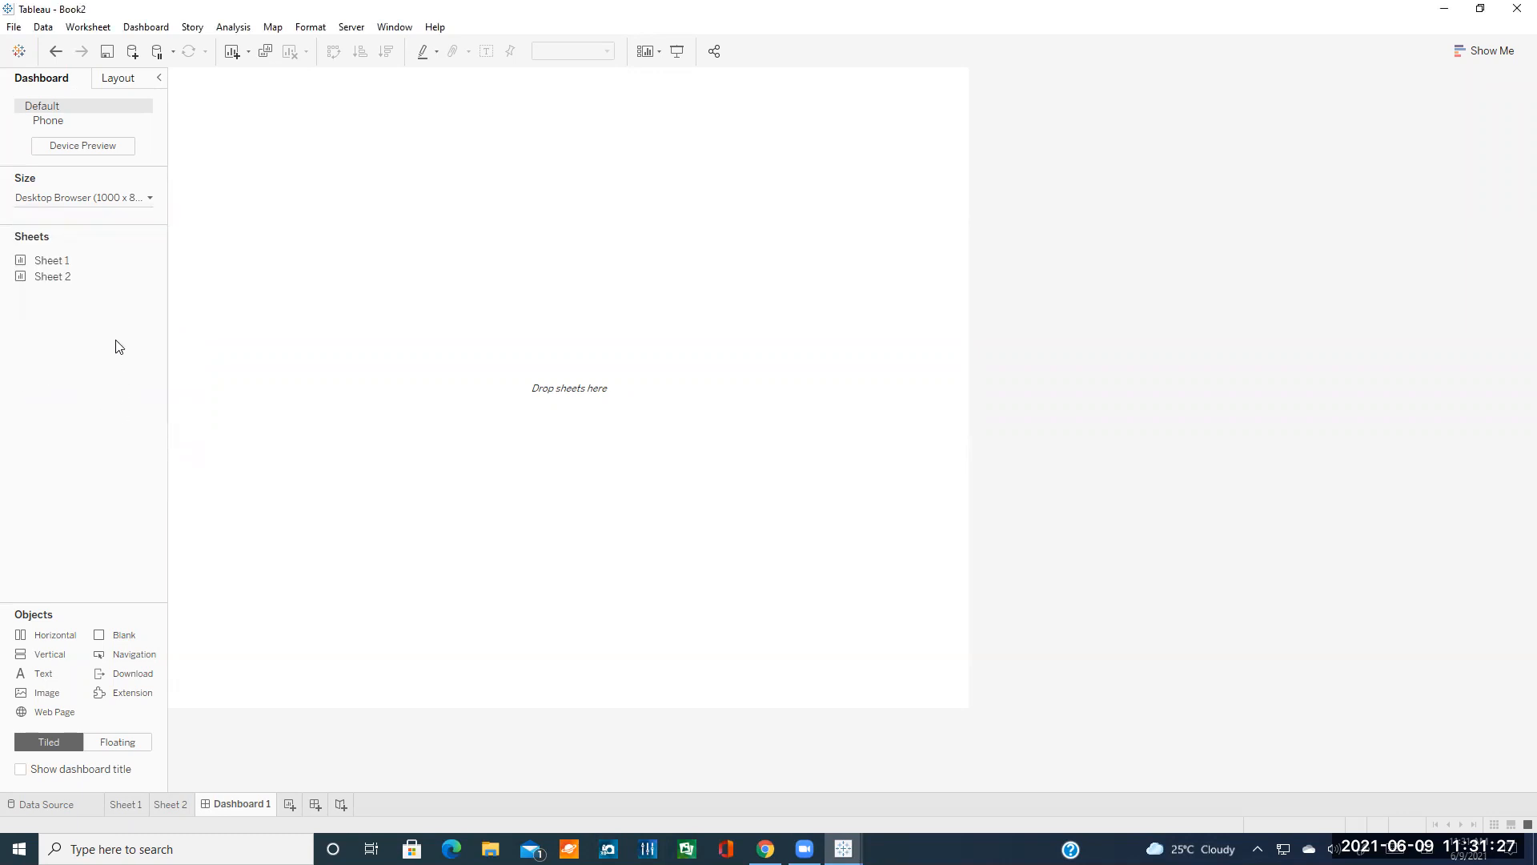
# - Place Sheet 1 with the case forecast chart on the empty dashboard
pyautogui.moveTo(57, 261)
pyautogui.moveTo(56, 262); pyautogui.dragTo(299, 303)
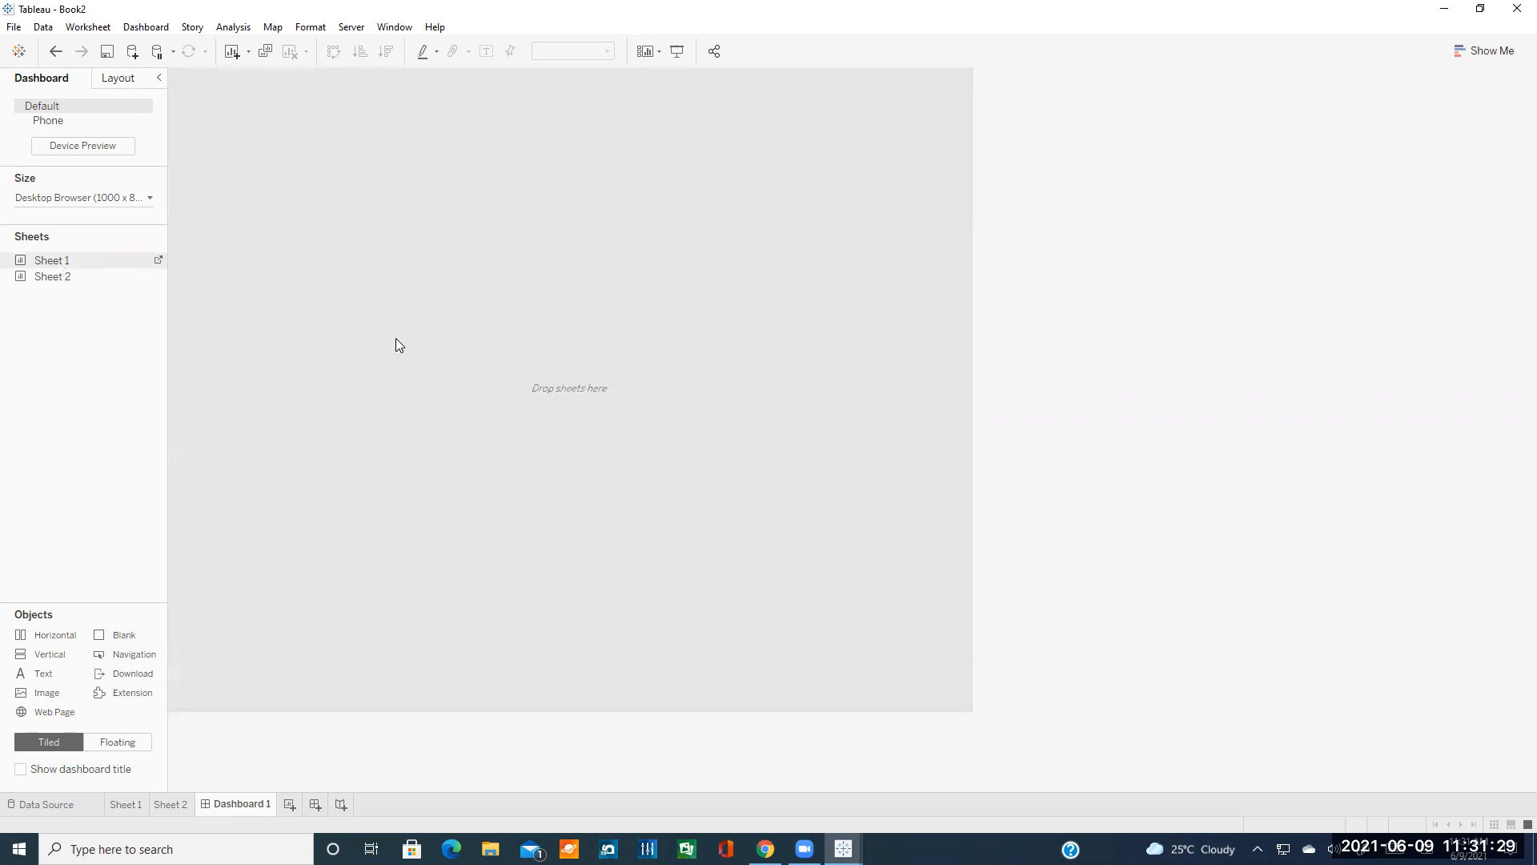
pyautogui.moveTo(356, 379); pyautogui.dragTo(361, 384)
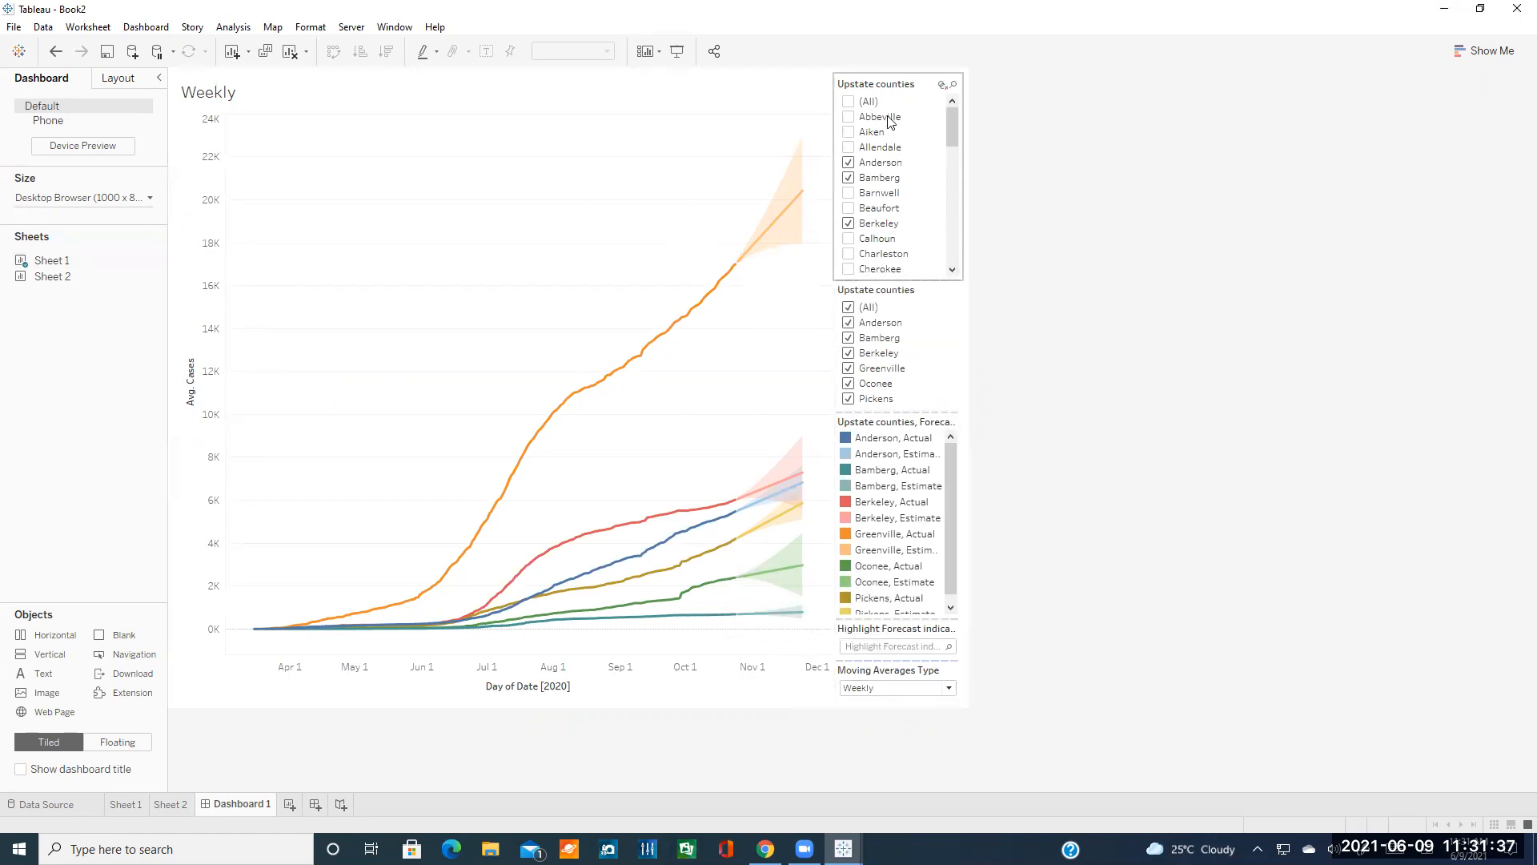
# - Clear the Upstate counties set on the dashboard and include only Anderson, Bamberg, Cherokee, Clarendon and Darlington
pyautogui.click(850, 104)
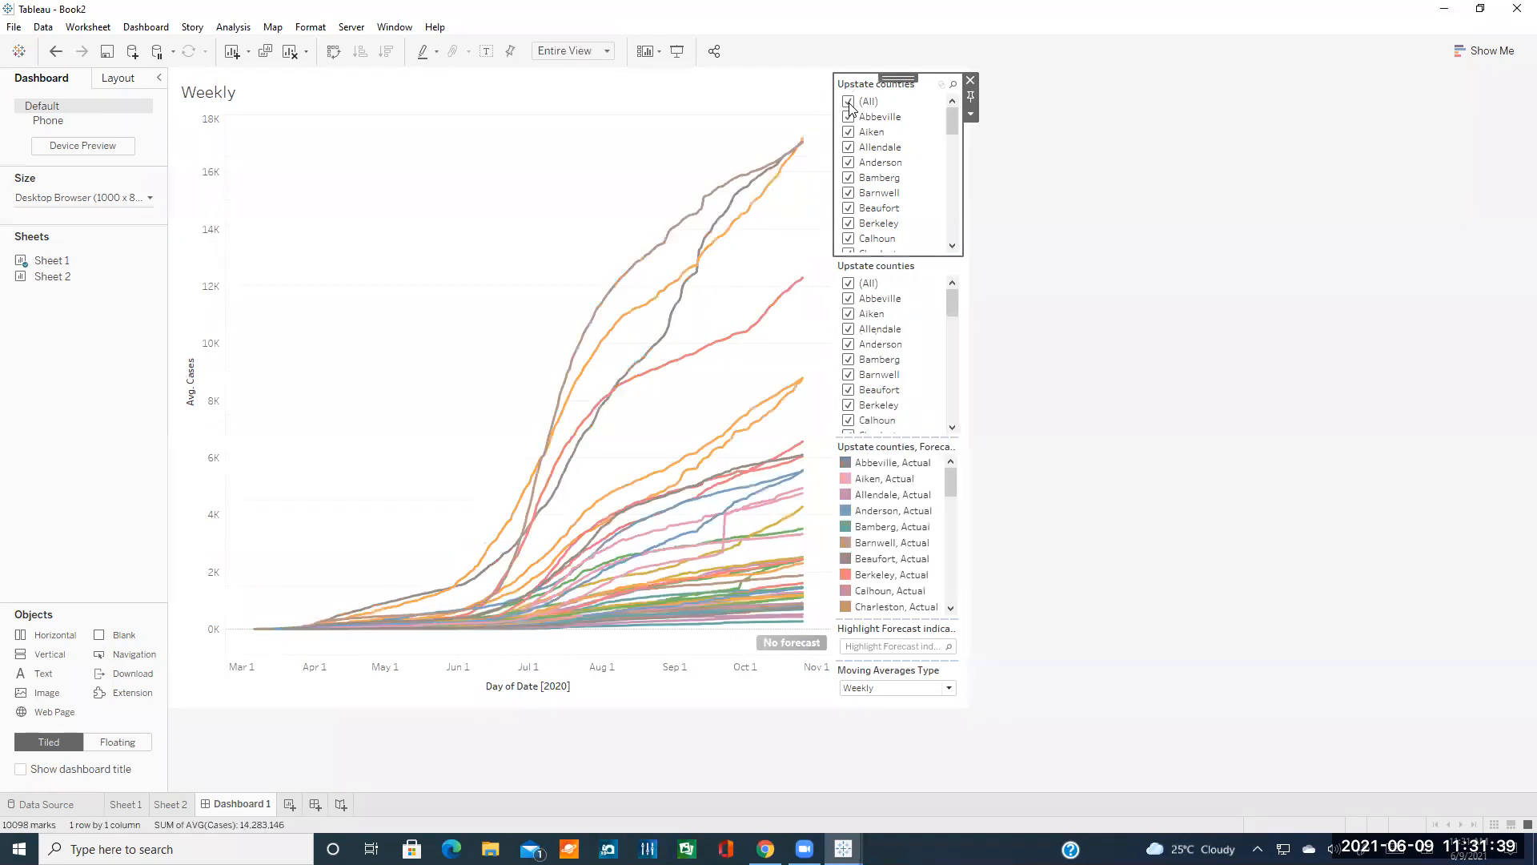
pyautogui.click(851, 106)
pyautogui.click(850, 162)
pyautogui.click(850, 178)
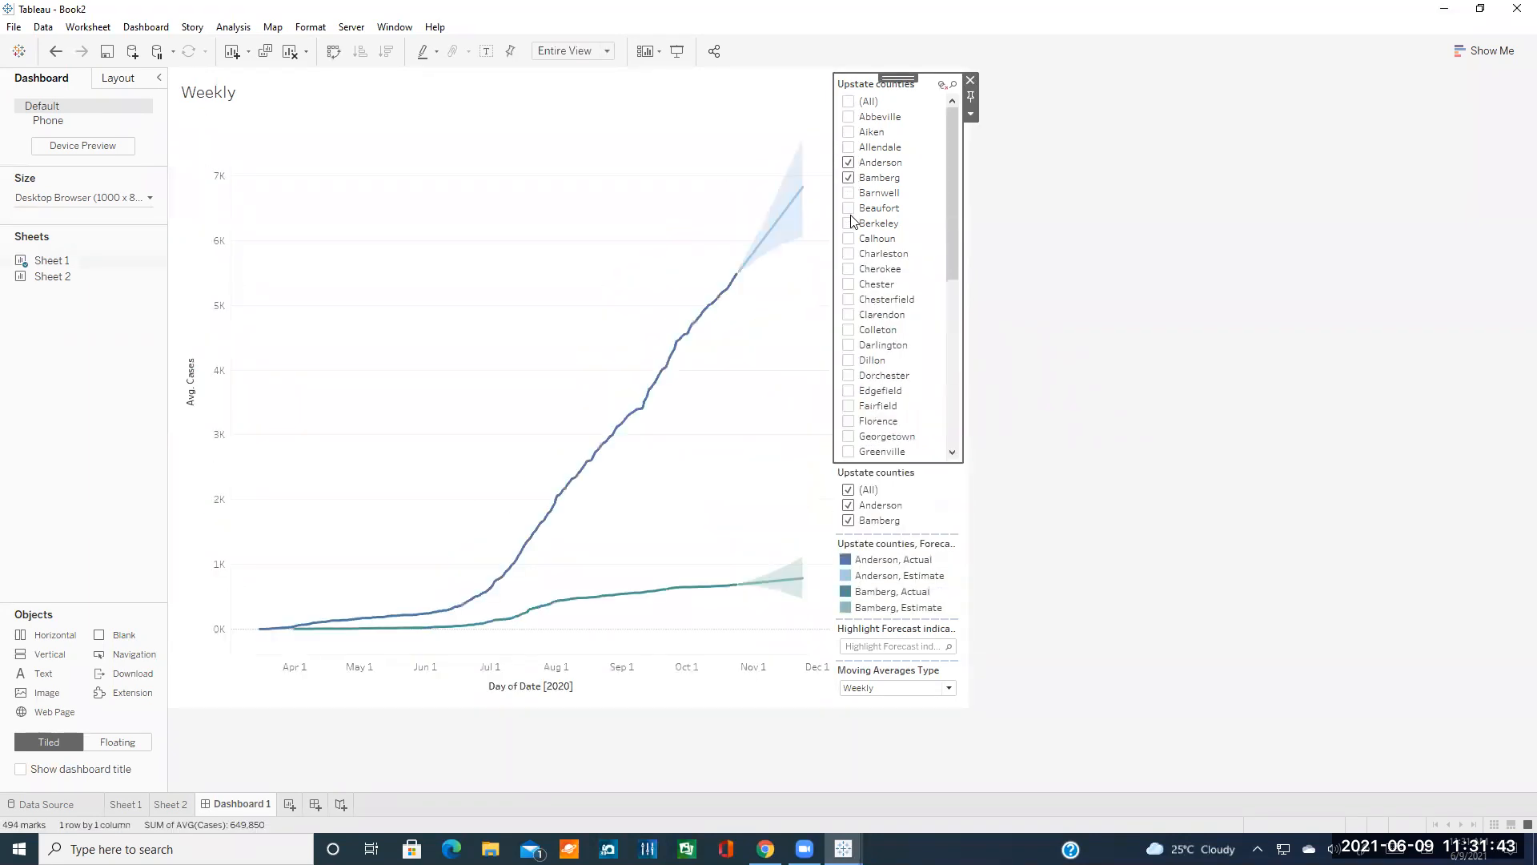
pyautogui.click(849, 270)
pyautogui.click(849, 317)
pyautogui.click(850, 350)
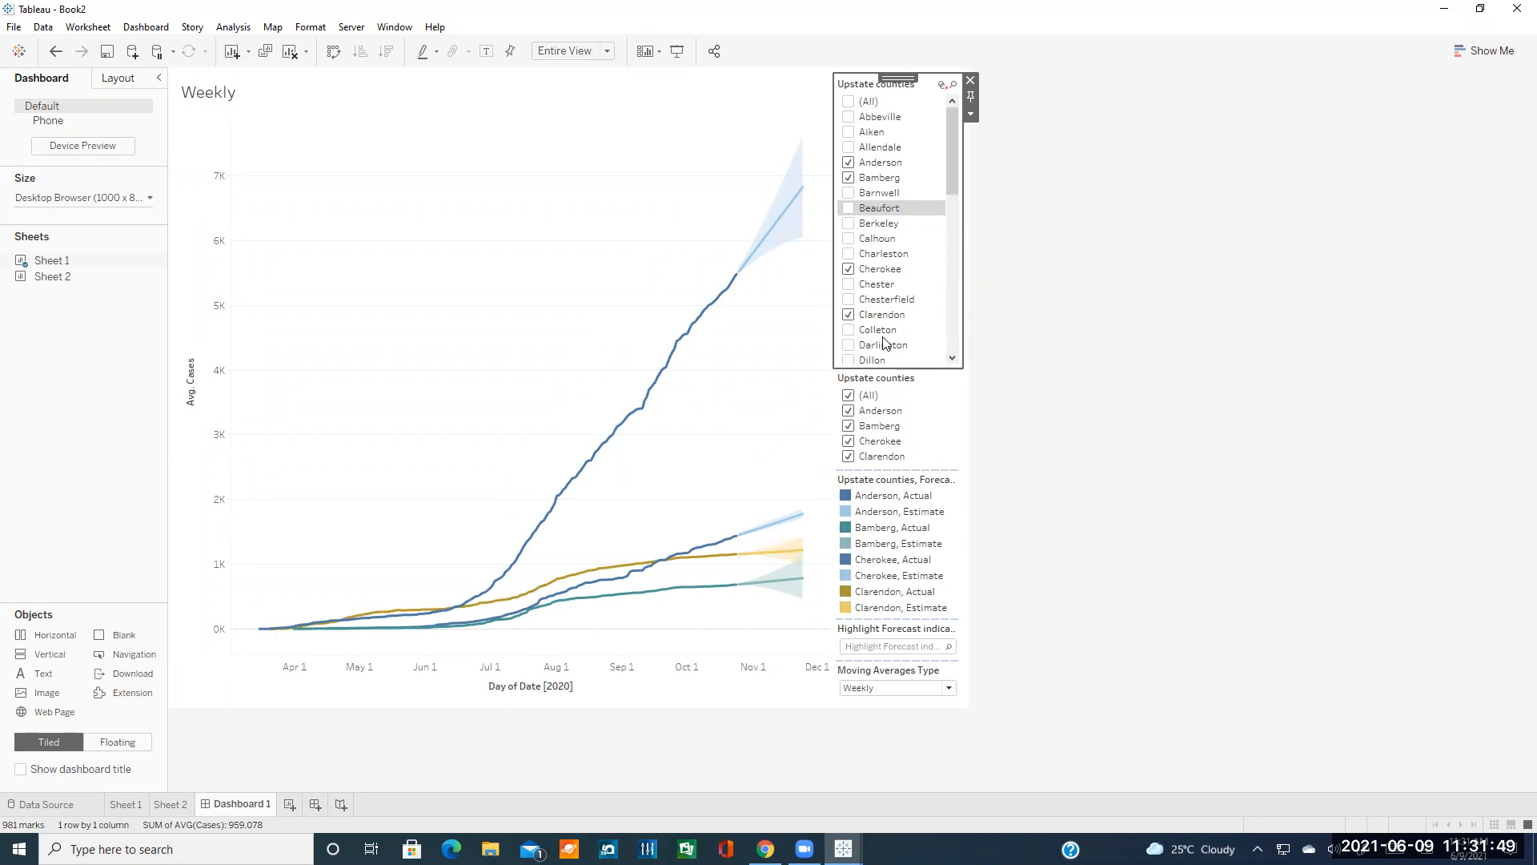
pyautogui.click(1001, 257)
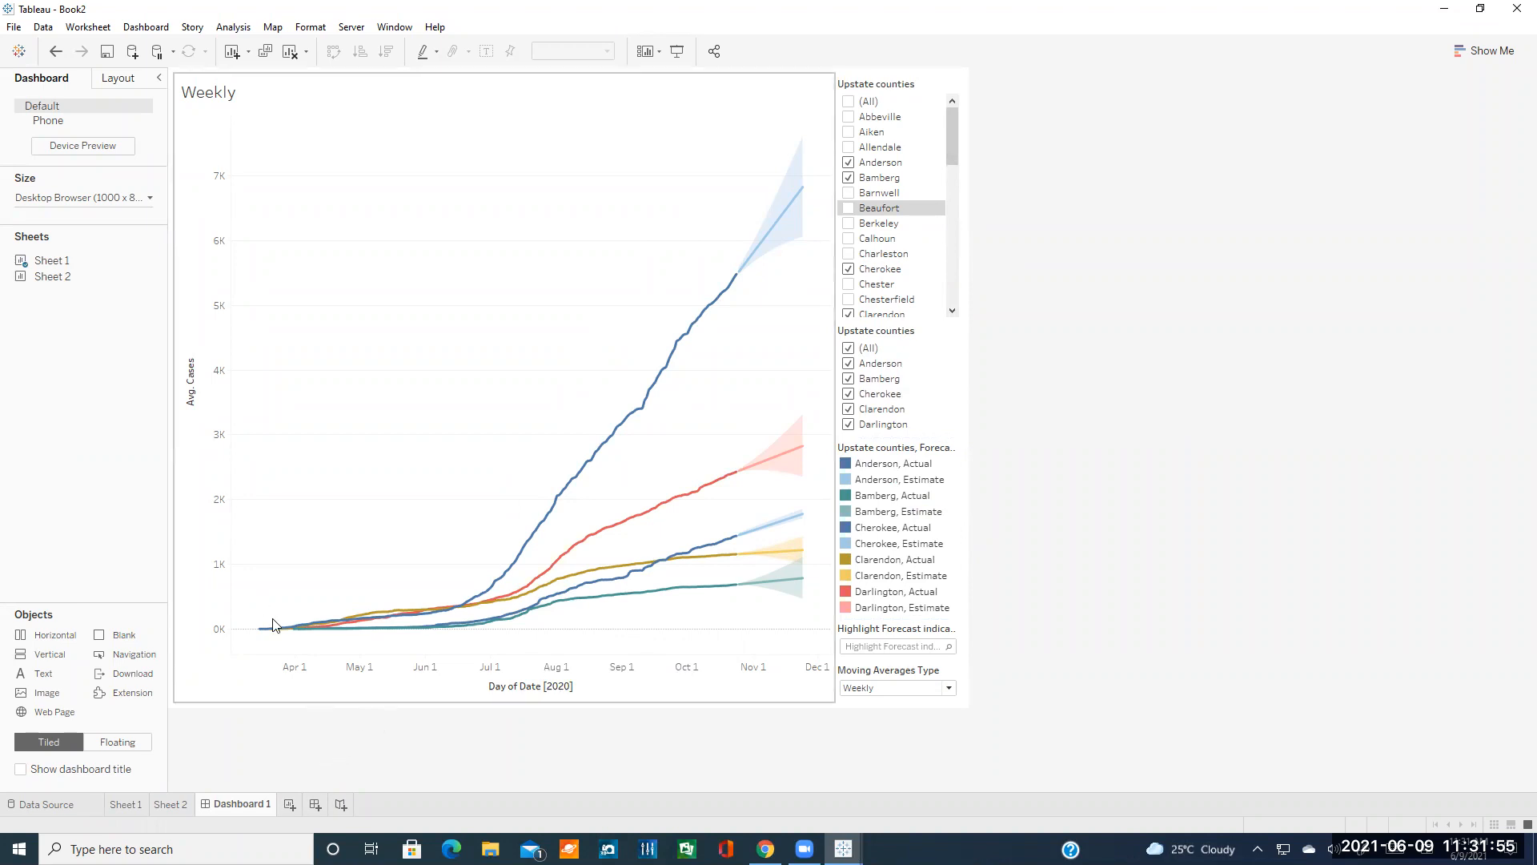
pyautogui.click(291, 806)
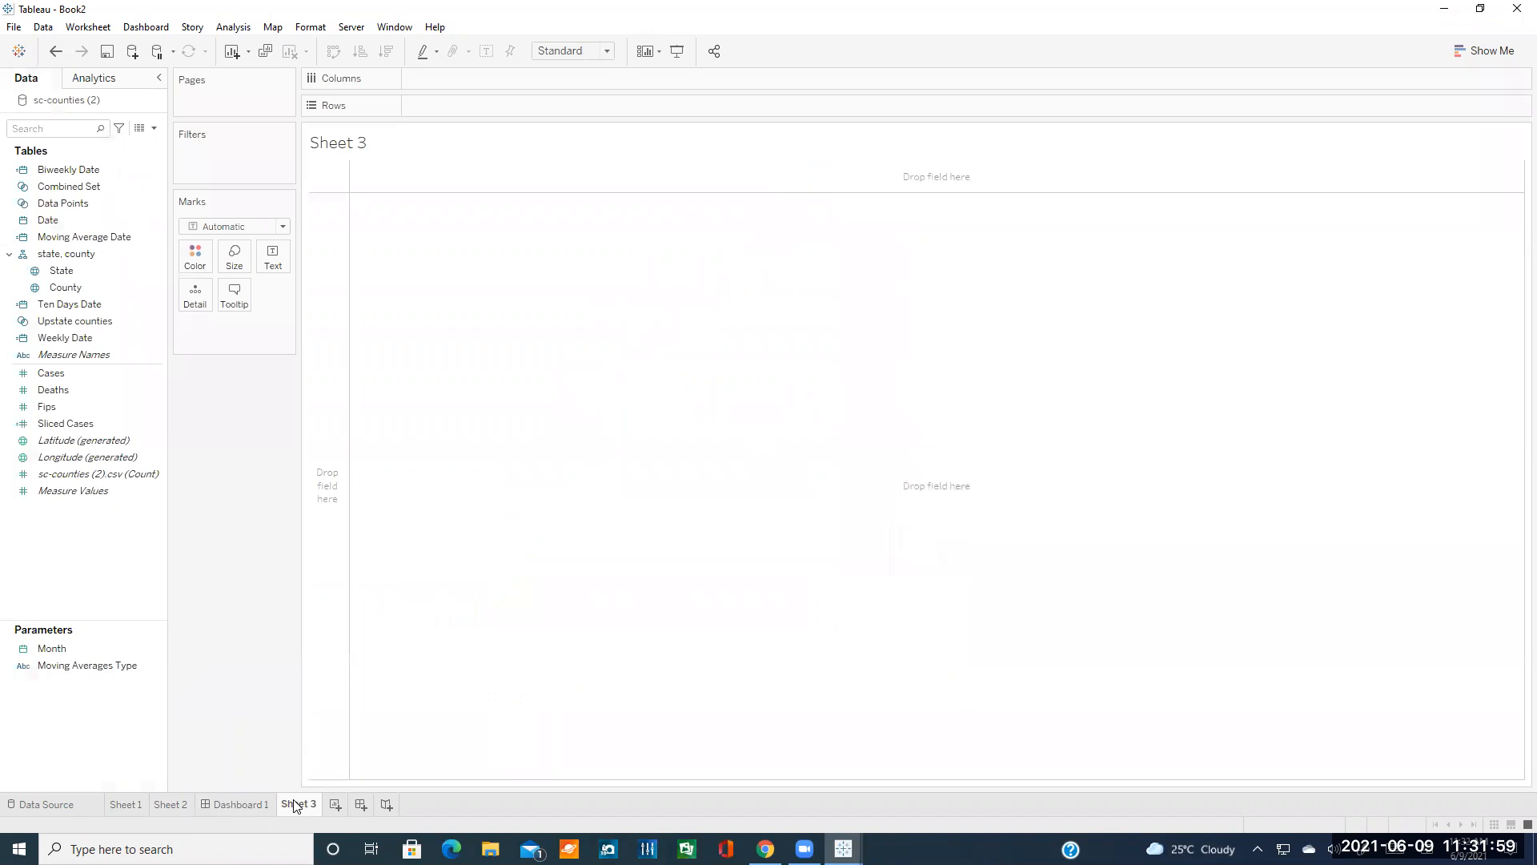
pyautogui.rightClick(295, 805)
pyautogui.click(381, 618)
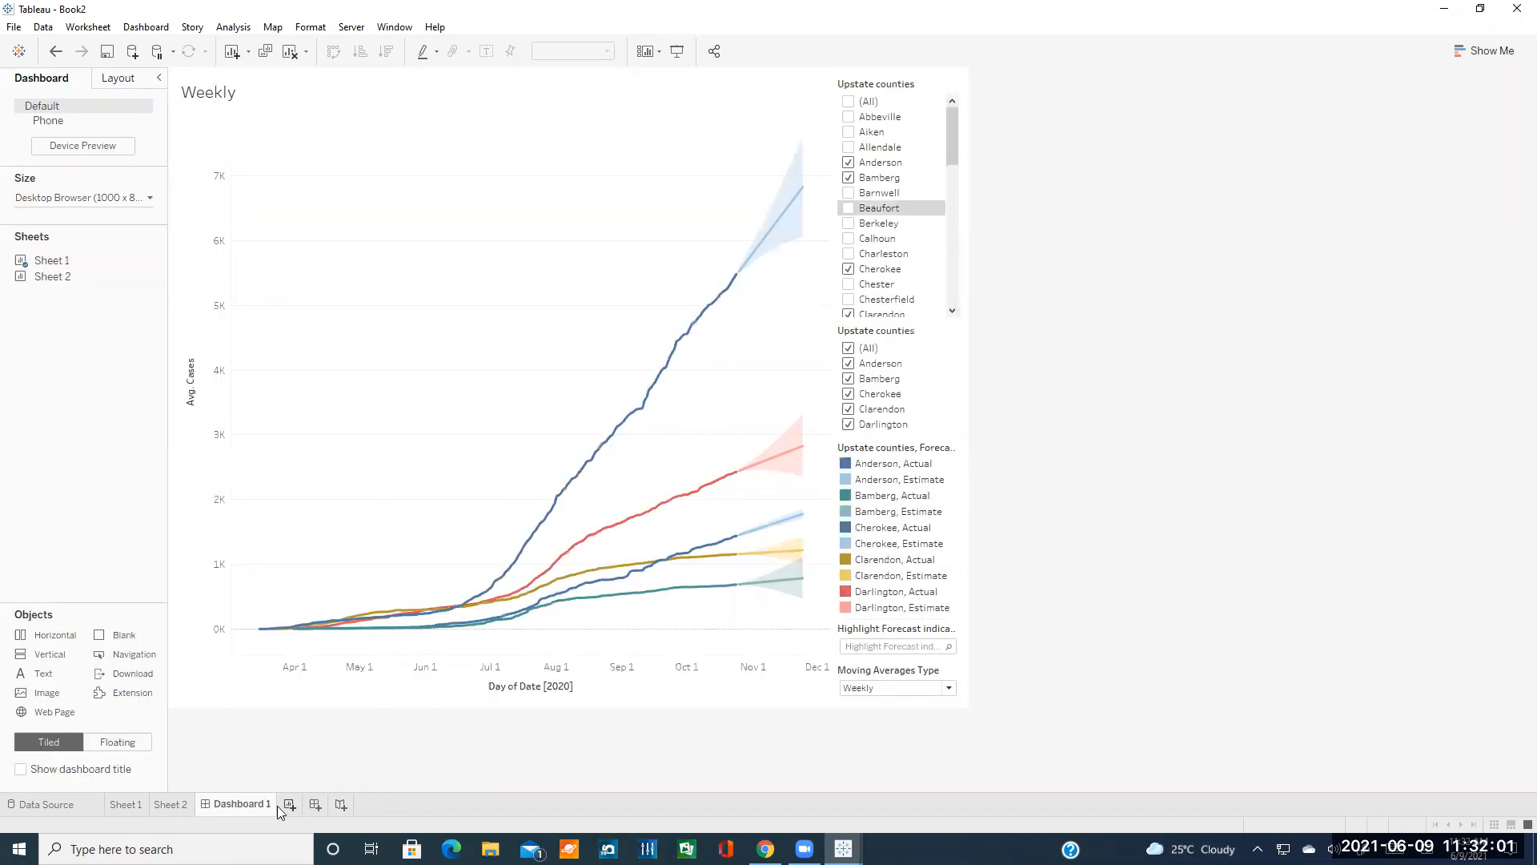
# - Create a second dashboard with the Sheet 2 county map and try out its Month slider
pyautogui.click(314, 805)
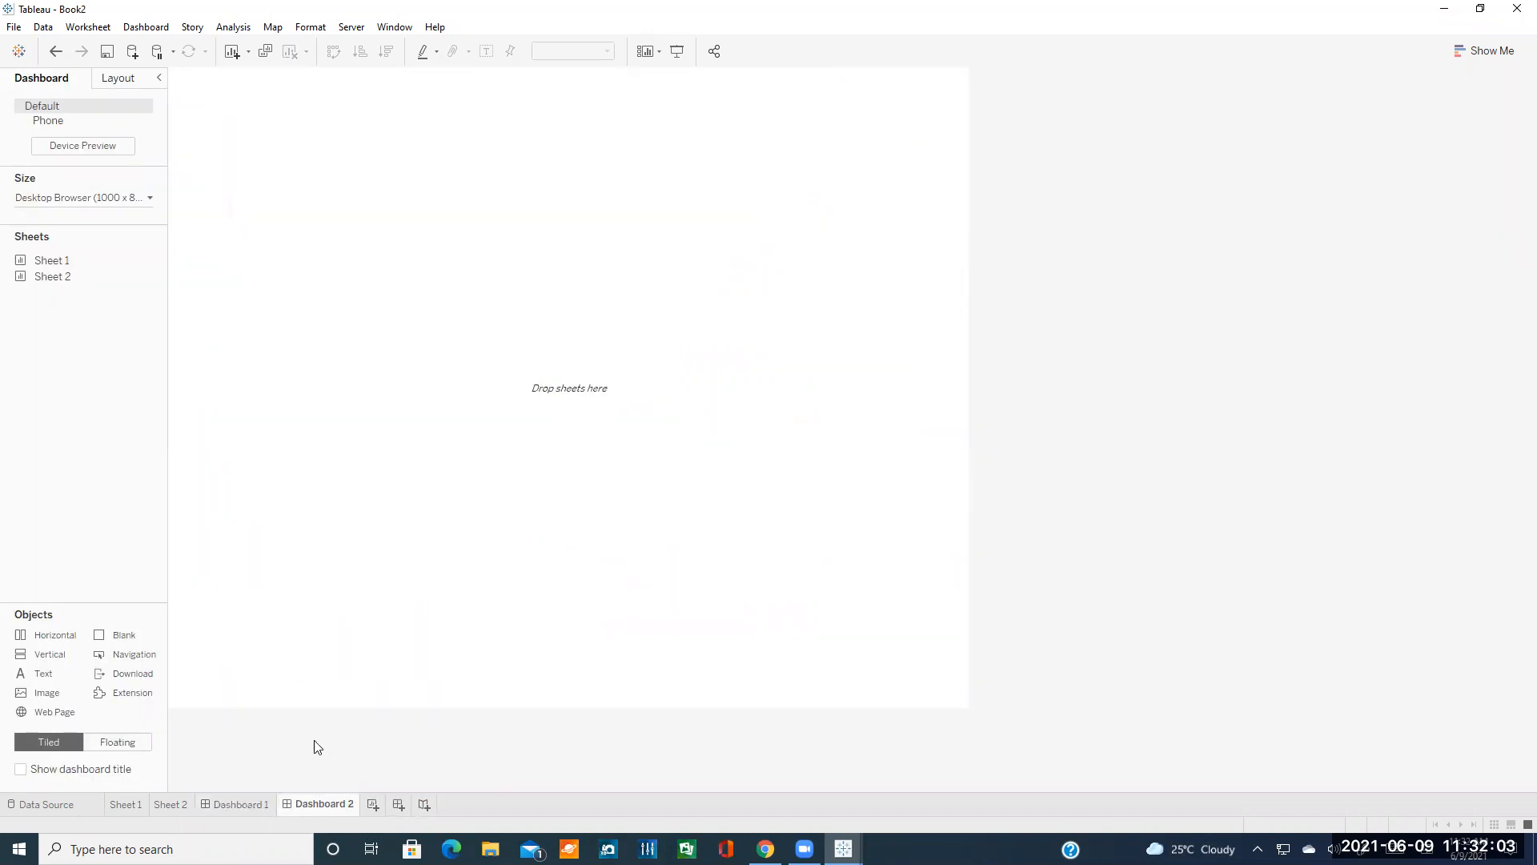
pyautogui.moveTo(64, 282)
pyautogui.moveTo(58, 280); pyautogui.dragTo(417, 313)
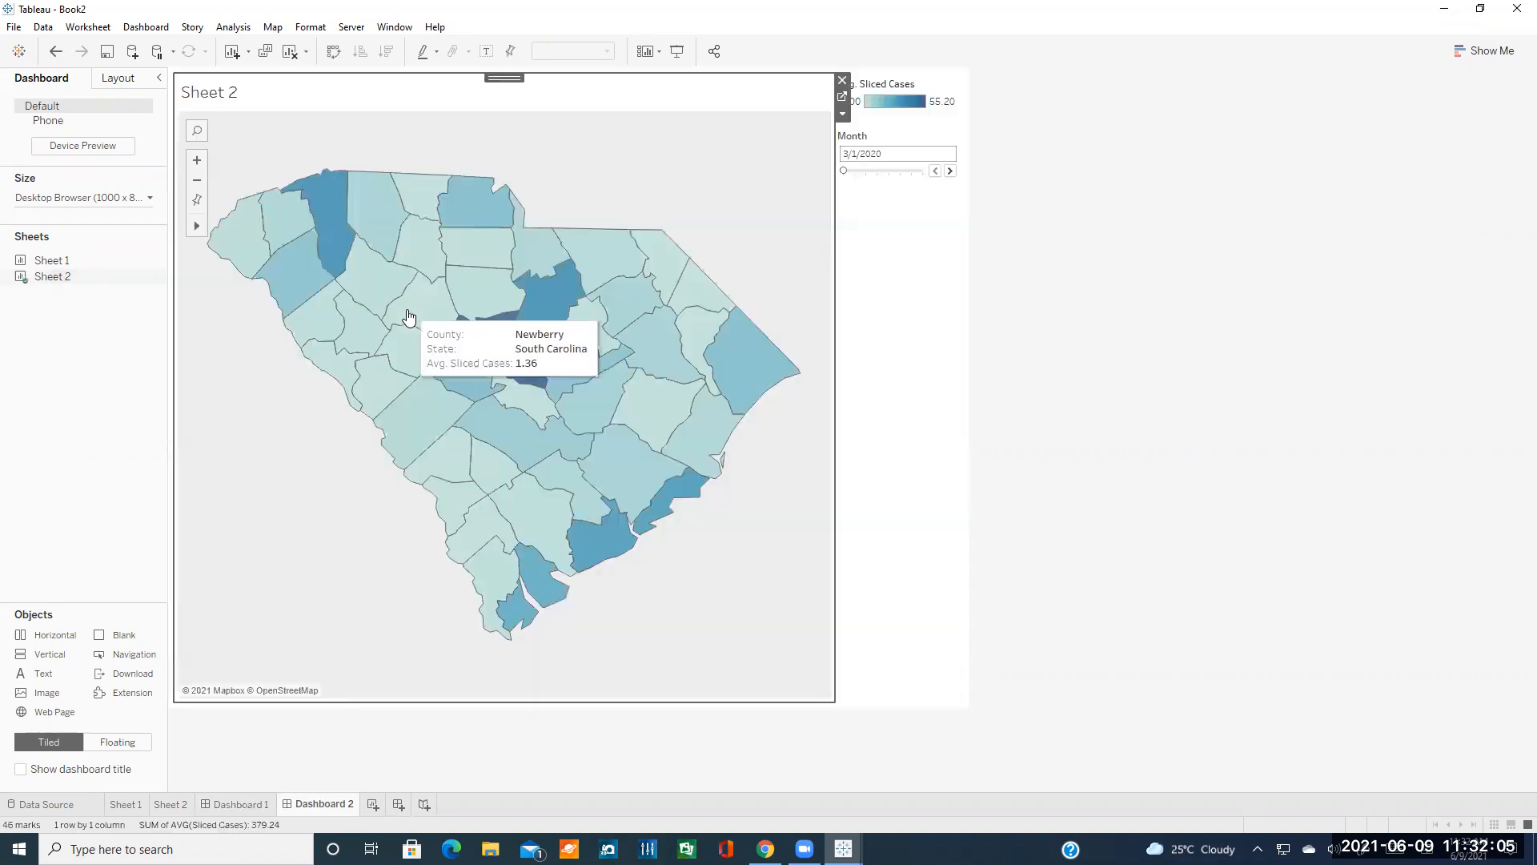
pyautogui.click(1036, 478)
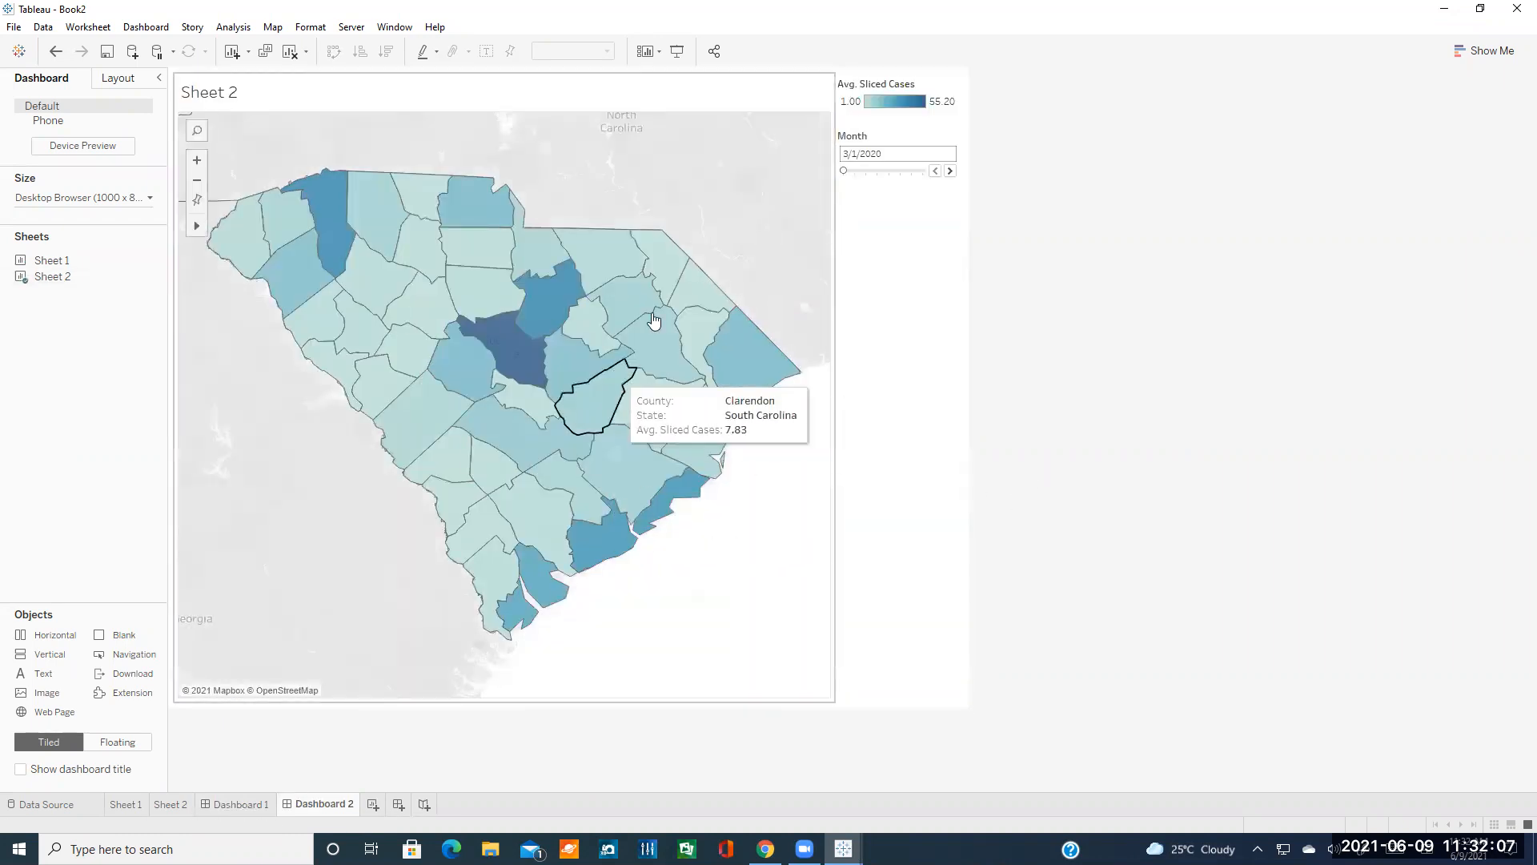
pyautogui.click(848, 170)
pyautogui.moveTo(845, 171)
pyautogui.mouseDown()
pyautogui.moveTo(890, 171)
pyautogui.moveTo(841, 171)
pyautogui.mouseUp()
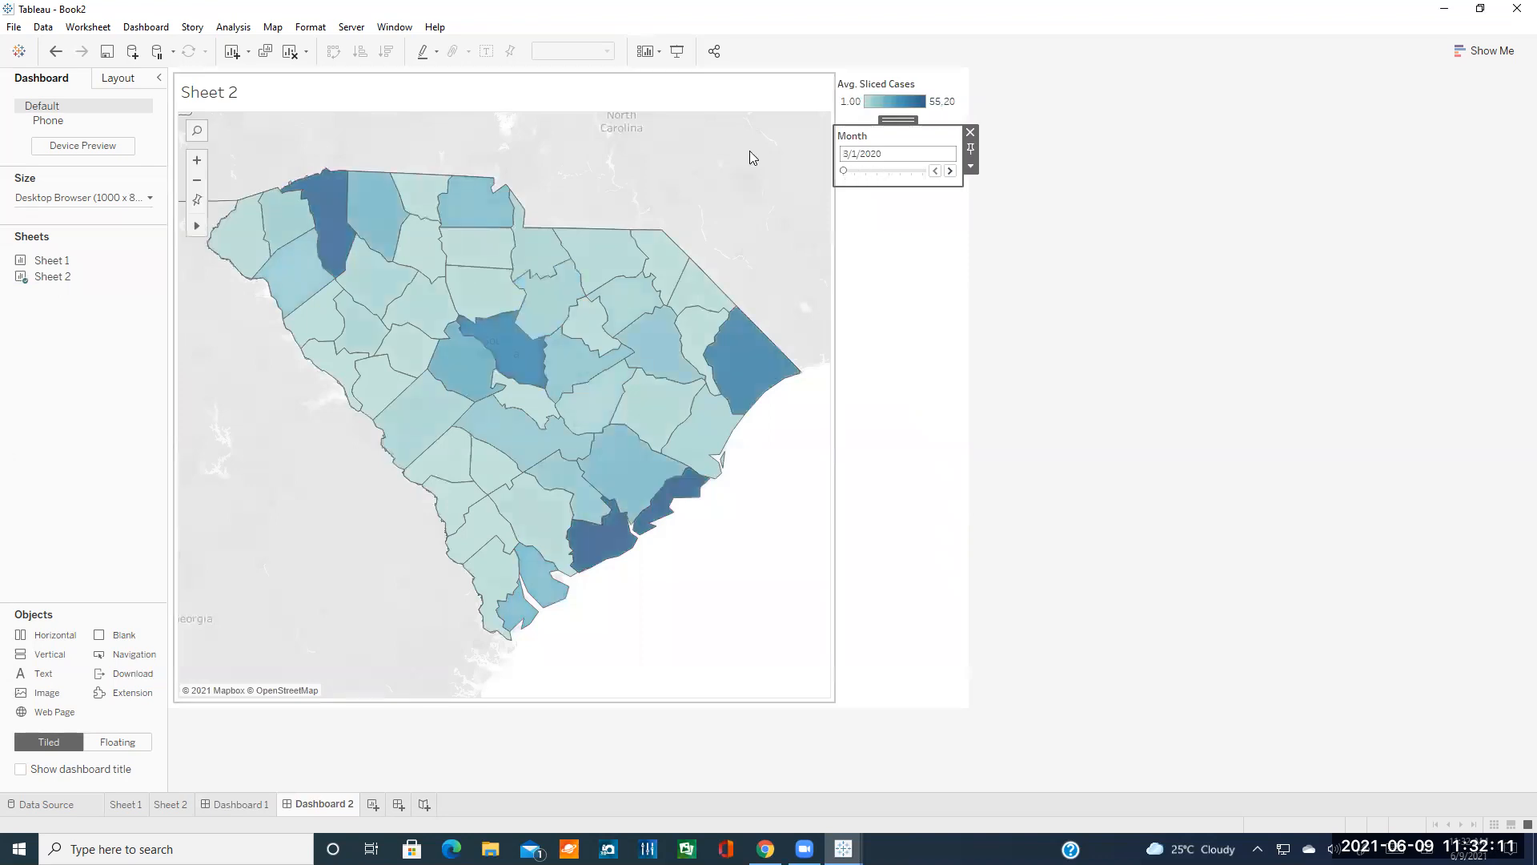
# - Replace the Sheet 2 title with the Month parameter and try the Month slider on Dashboard 2
pyautogui.click(170, 804)
pyautogui.doubleClick(335, 144)
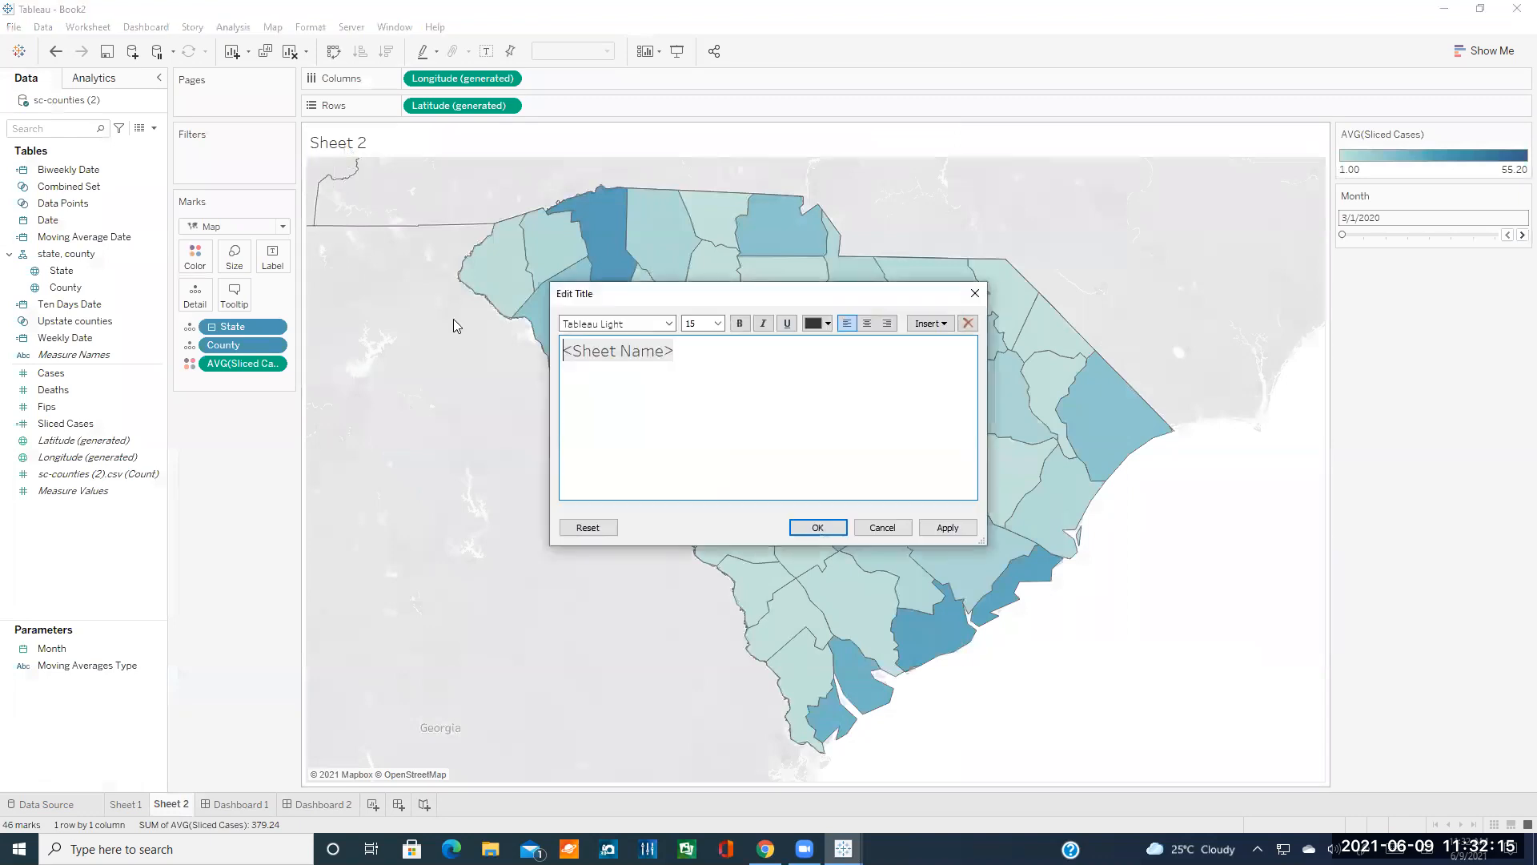
pyautogui.hotkey('ctrl', 'a')
pyautogui.press('BackSpace')
pyautogui.click(922, 327)
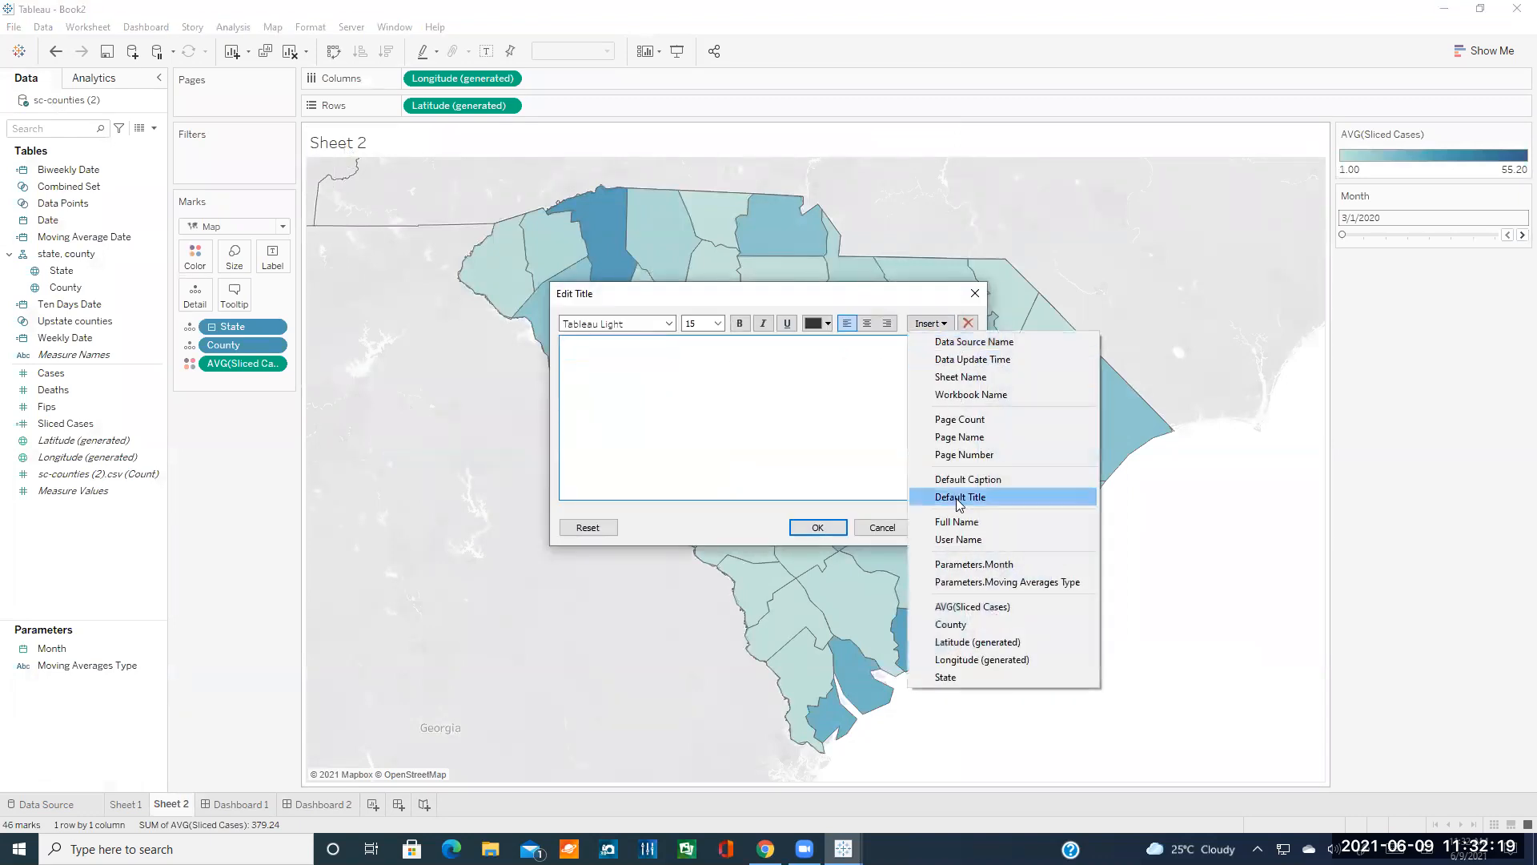
pyautogui.click(1005, 565)
pyautogui.click(817, 526)
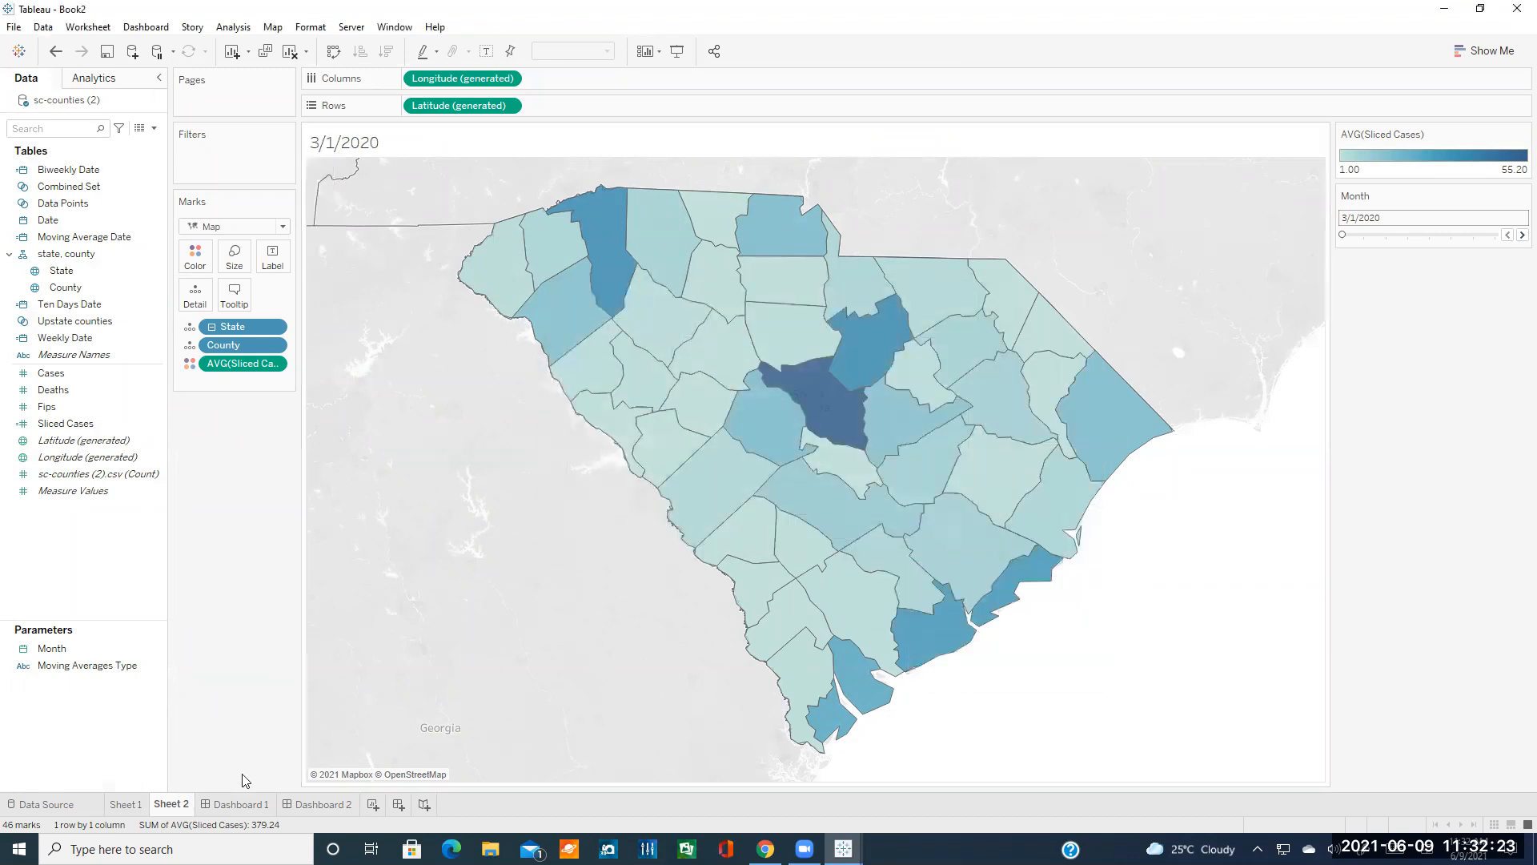
pyautogui.click(317, 803)
pyautogui.moveTo(845, 173)
pyautogui.mouseDown()
pyautogui.moveTo(901, 172)
pyautogui.moveTo(843, 173)
pyautogui.mouseUp()
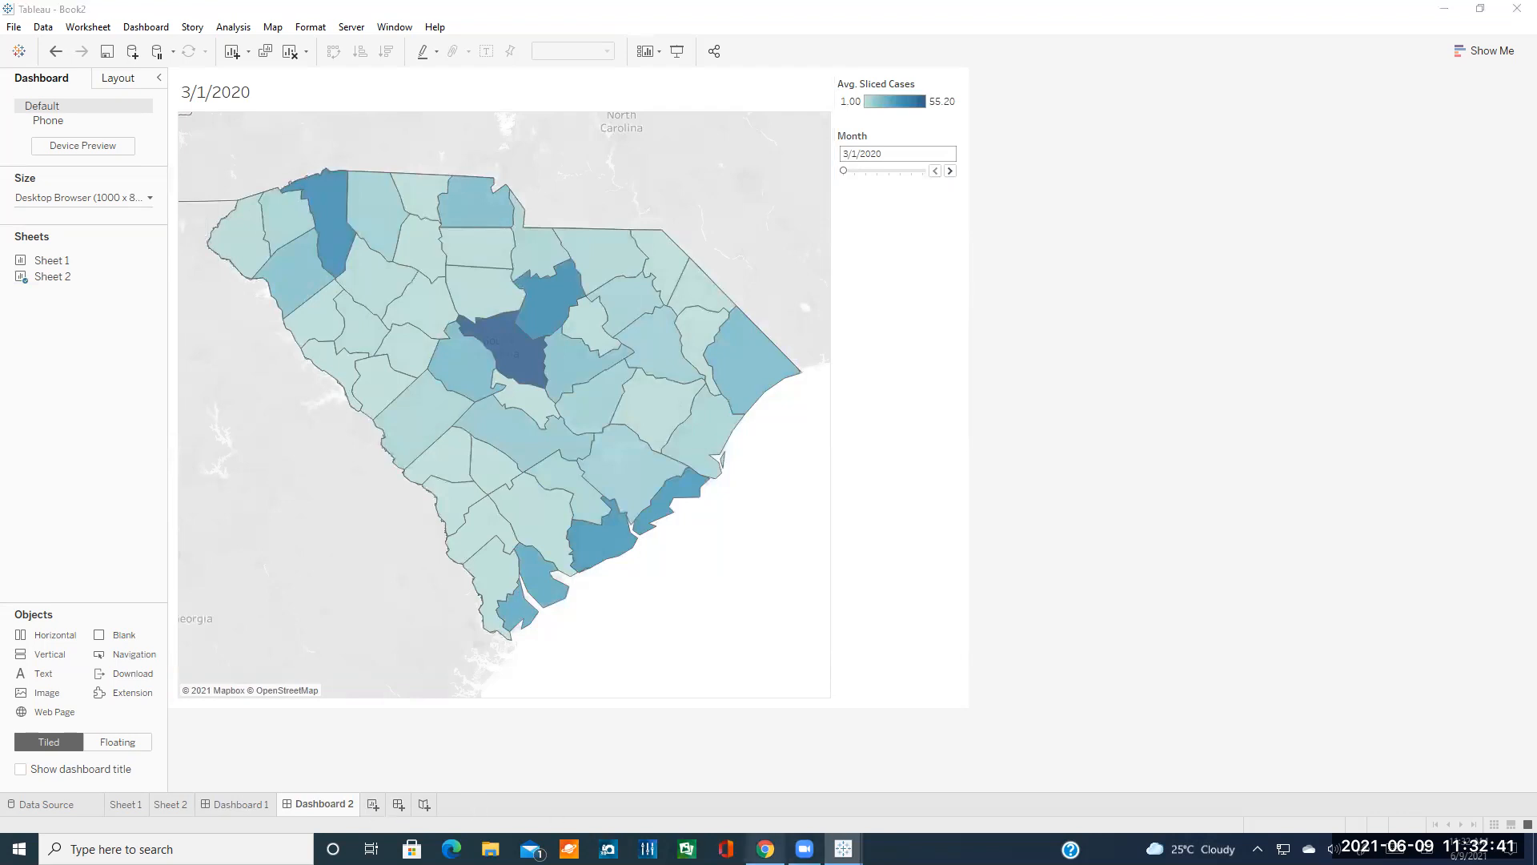
# - Switch to Chrome and examine the finished example dashboard at the end of the Clemson Data Visualization Lab page
pyautogui.click(766, 848)
pyautogui.scroll(-8, 658, 528)
pyautogui.scroll(-15, 658, 528)
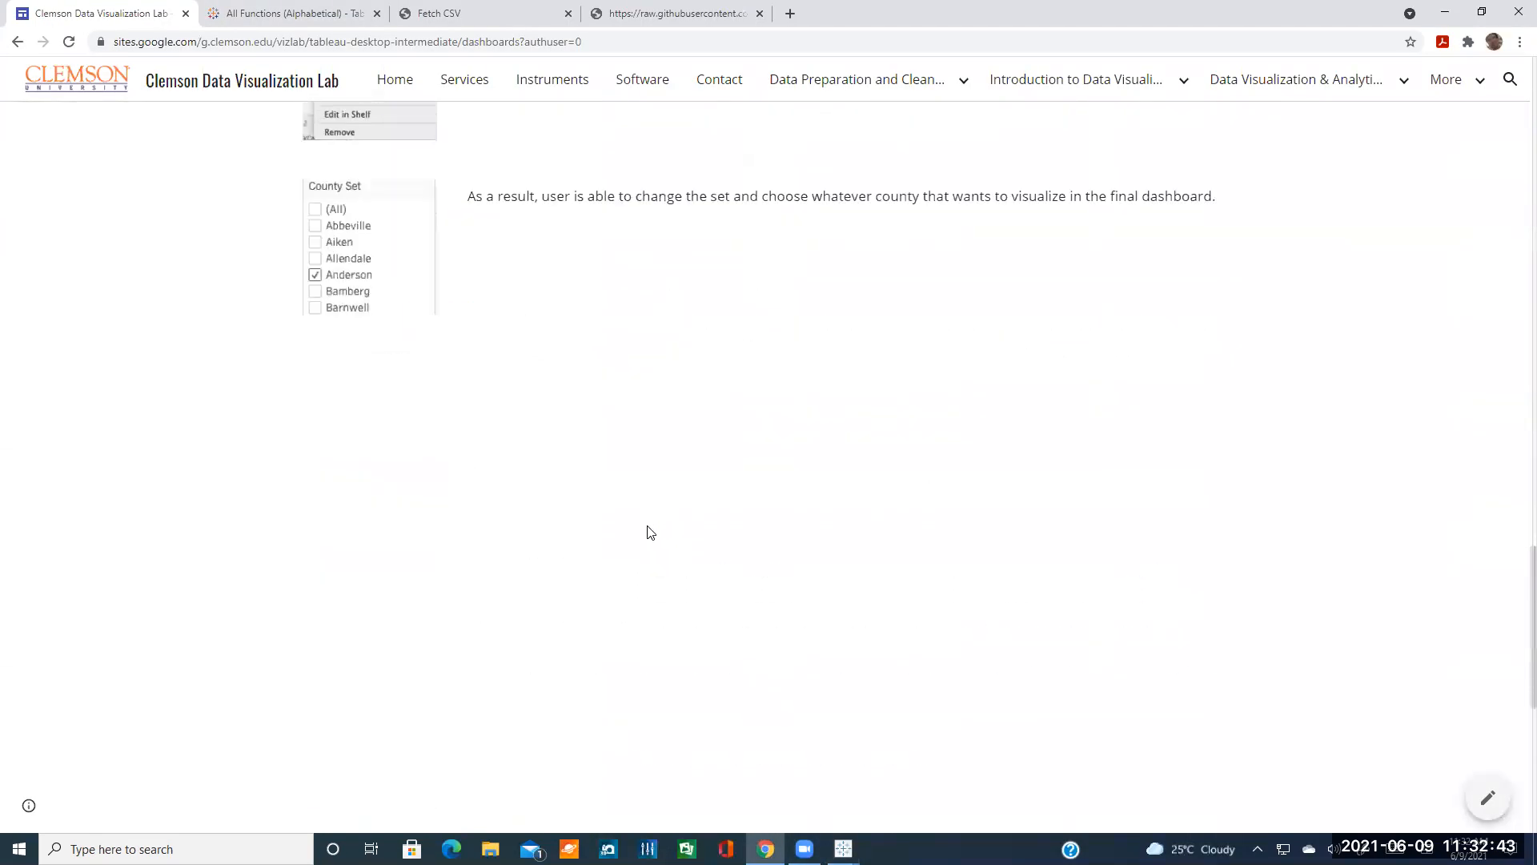
pyautogui.scroll(4, 1059, 587)
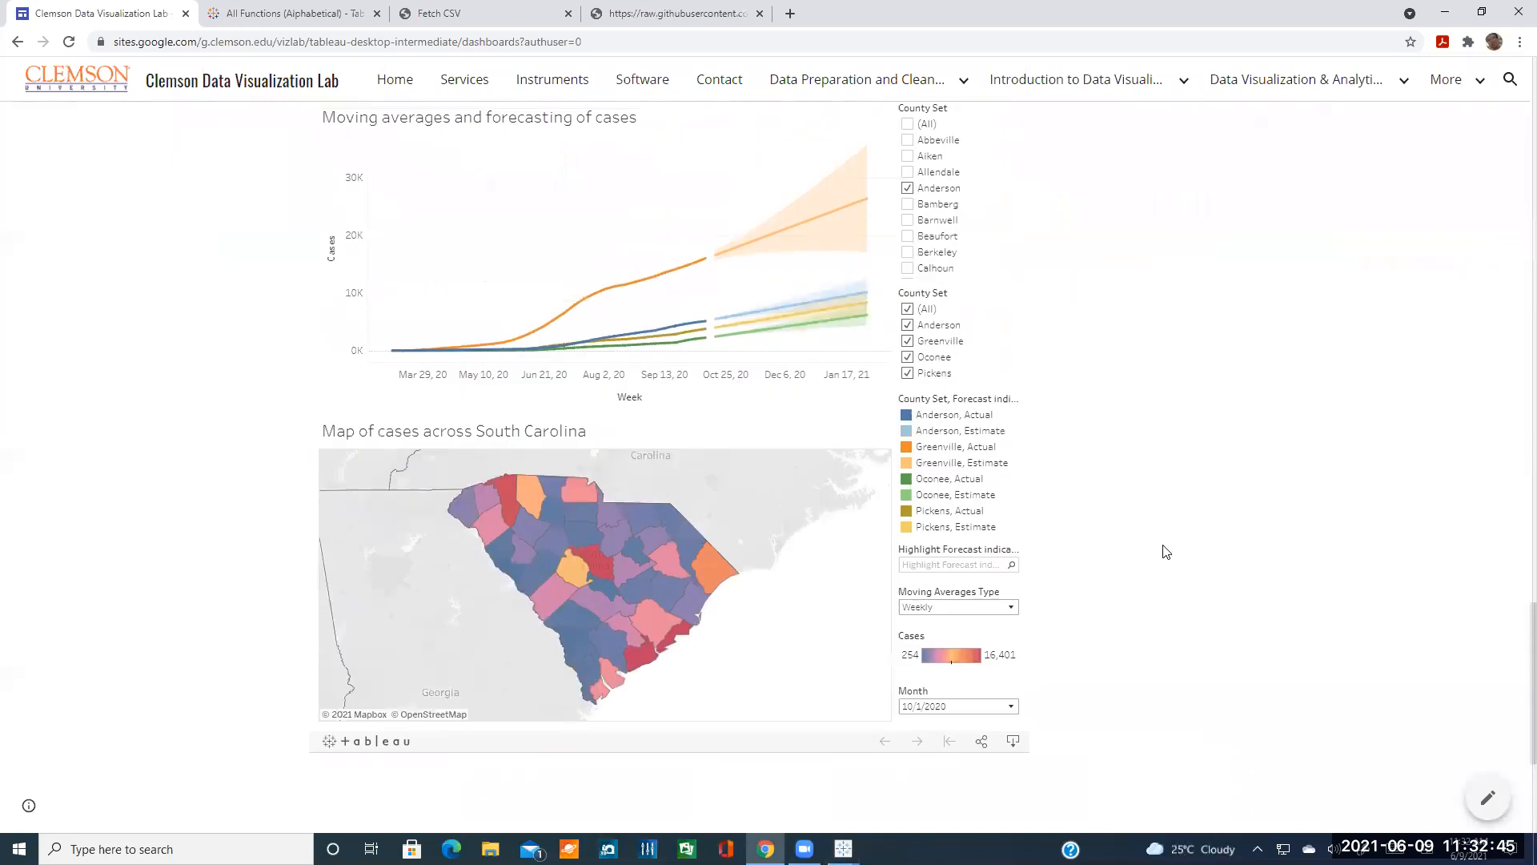
pyautogui.scroll(-4, 1091, 521)
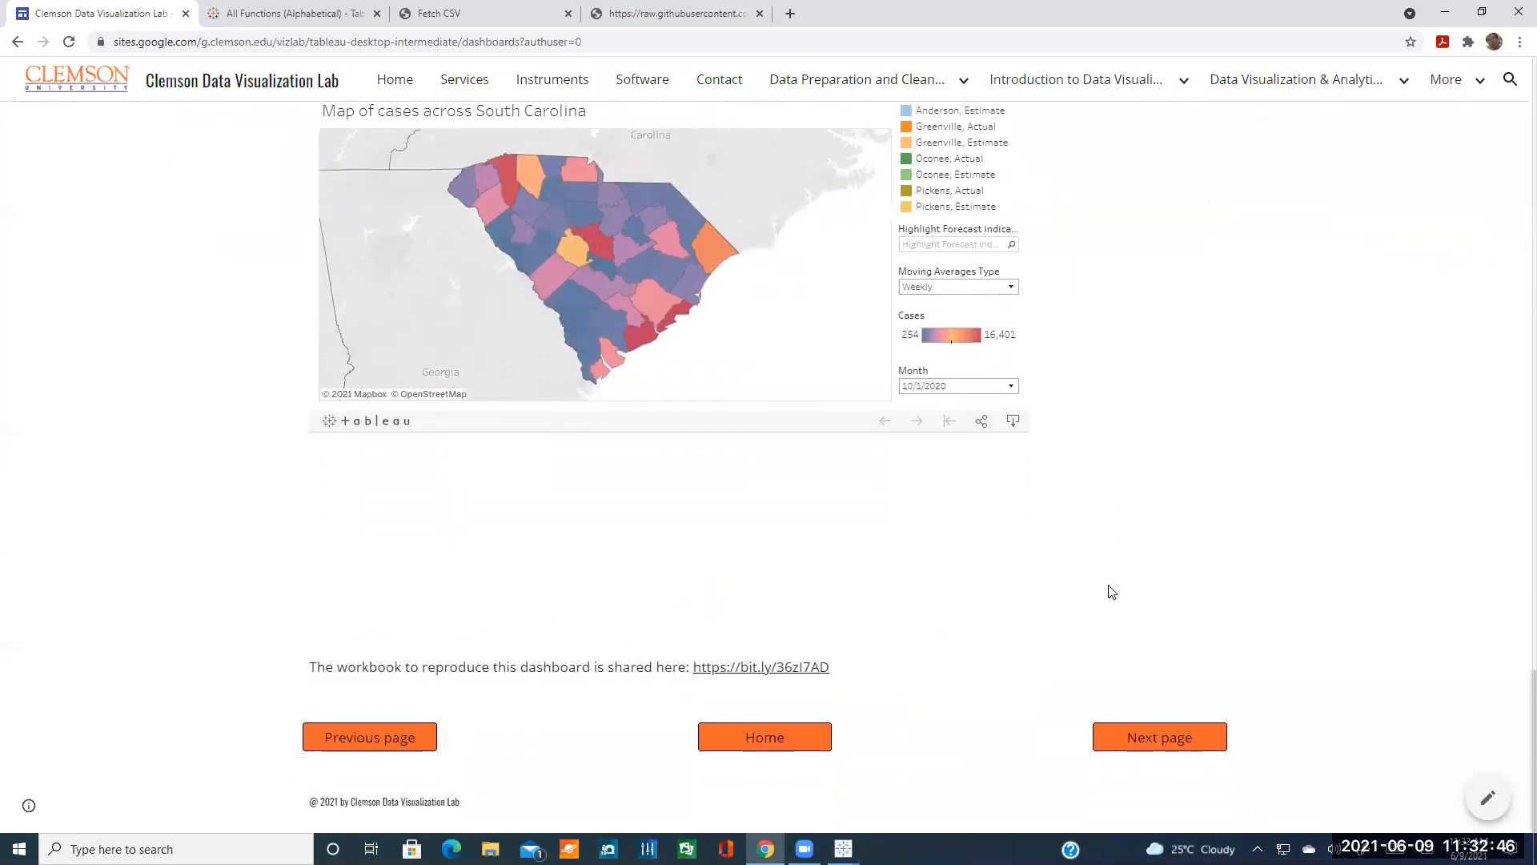
# - Open the Stories page that follows the dashboards lesson and look over its example COVID-19 story
pyautogui.click(1158, 736)
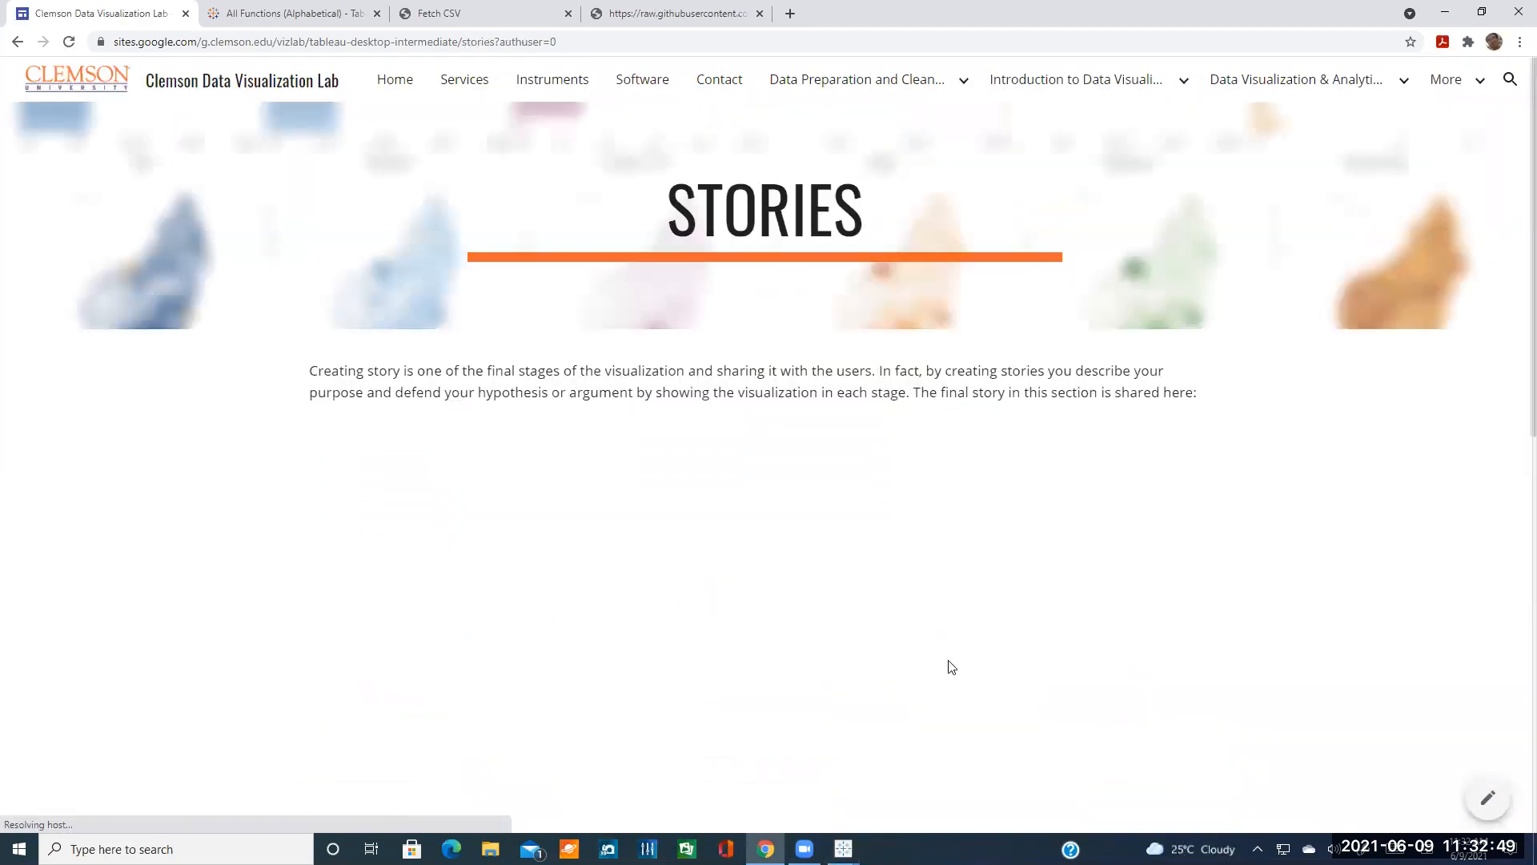
pyautogui.scroll(-4, 130, 522)
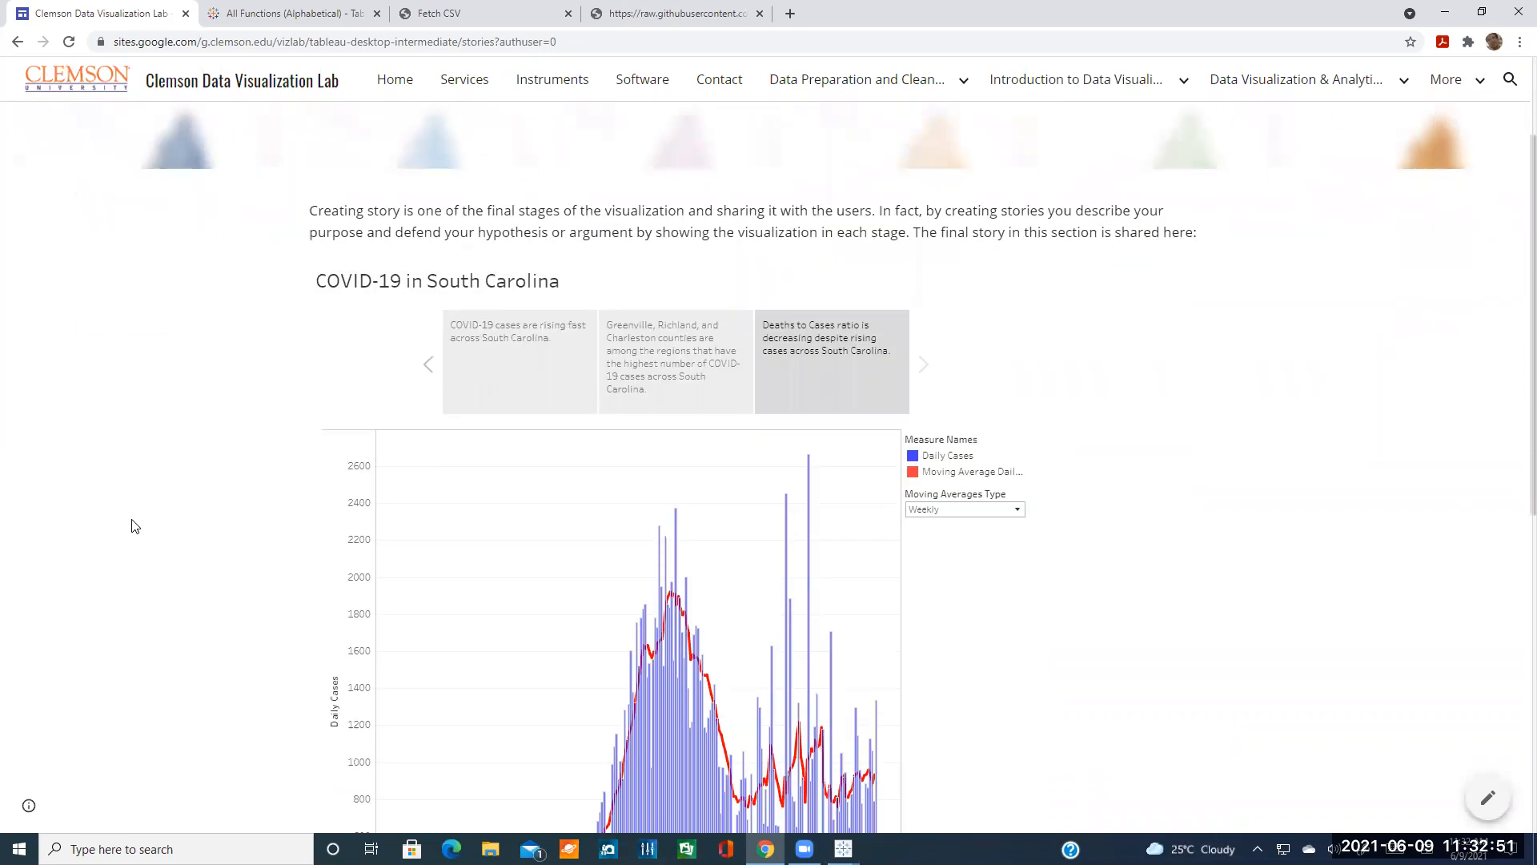
pyautogui.scroll(3, 189, 534)
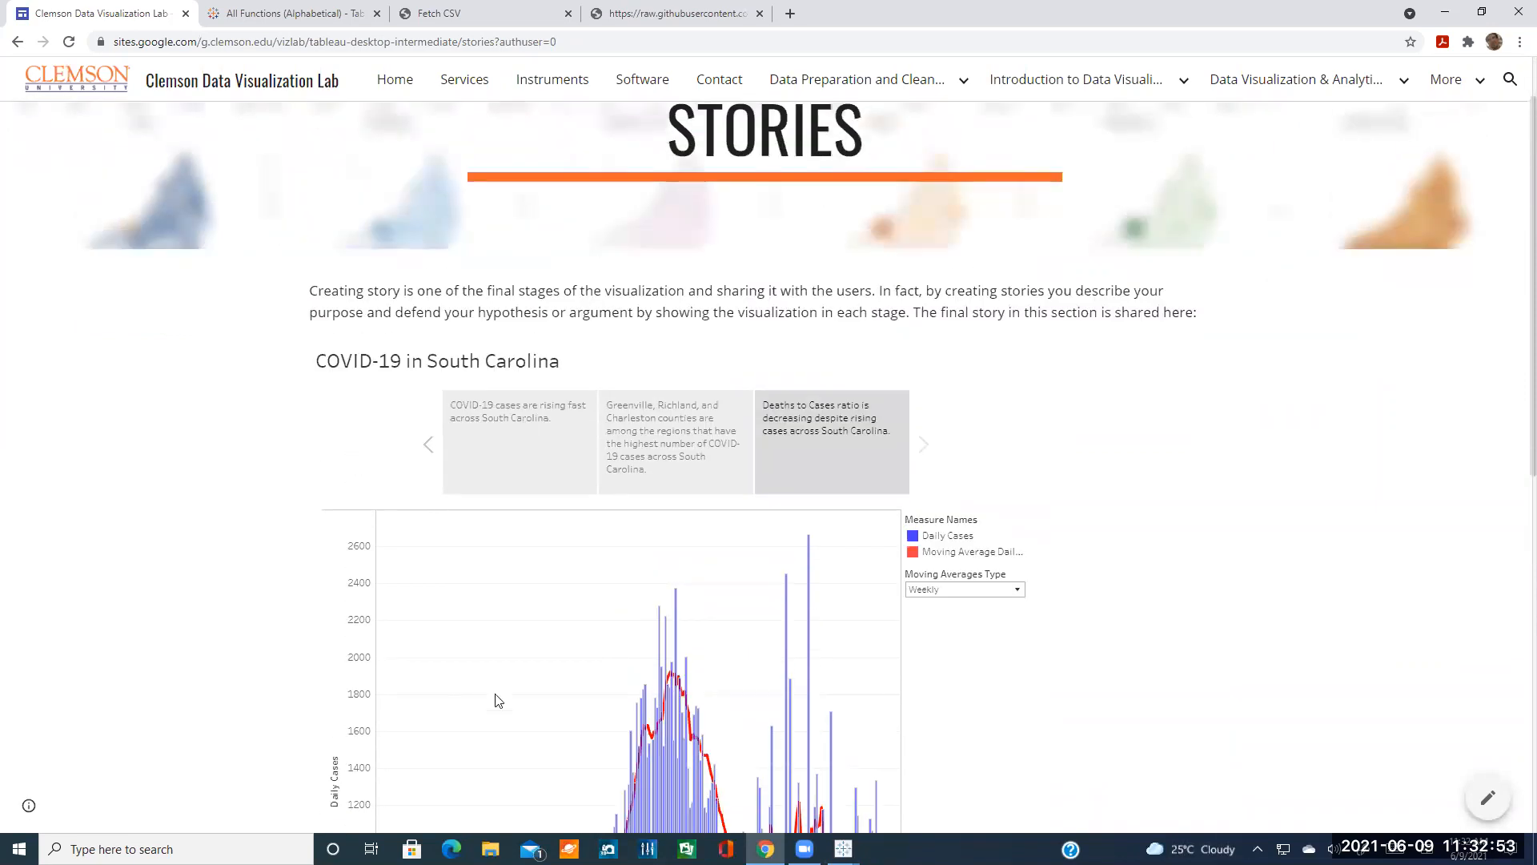
# - Switch to Tableau and create a story whose first point, captioned "Show the trend of cases of COVID-19", contains Dashboard 1
pyautogui.moveTo(843, 849)
pyautogui.click(921, 749)
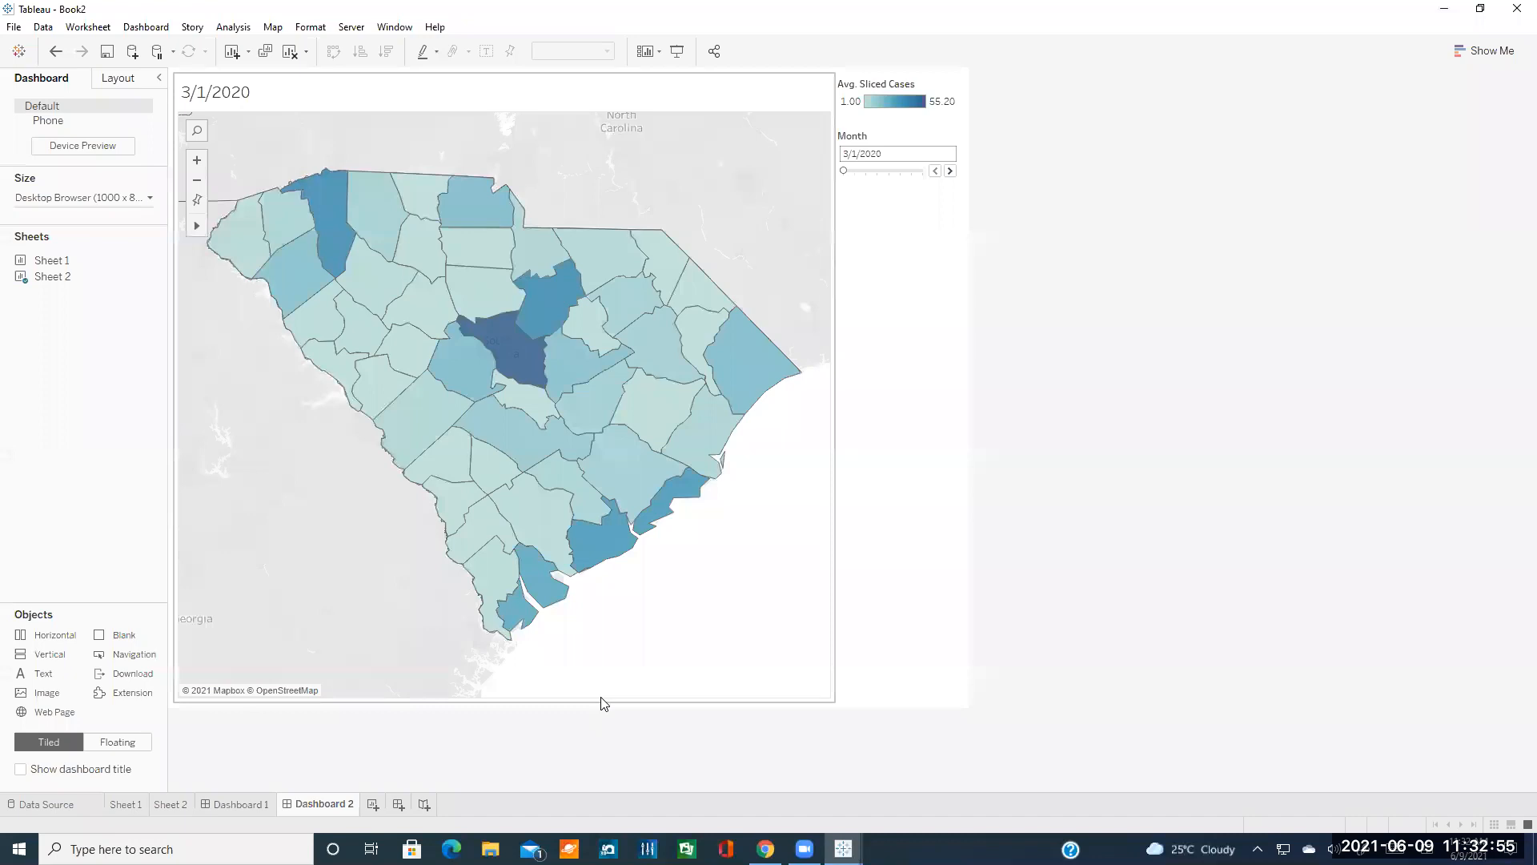
pyautogui.click(424, 805)
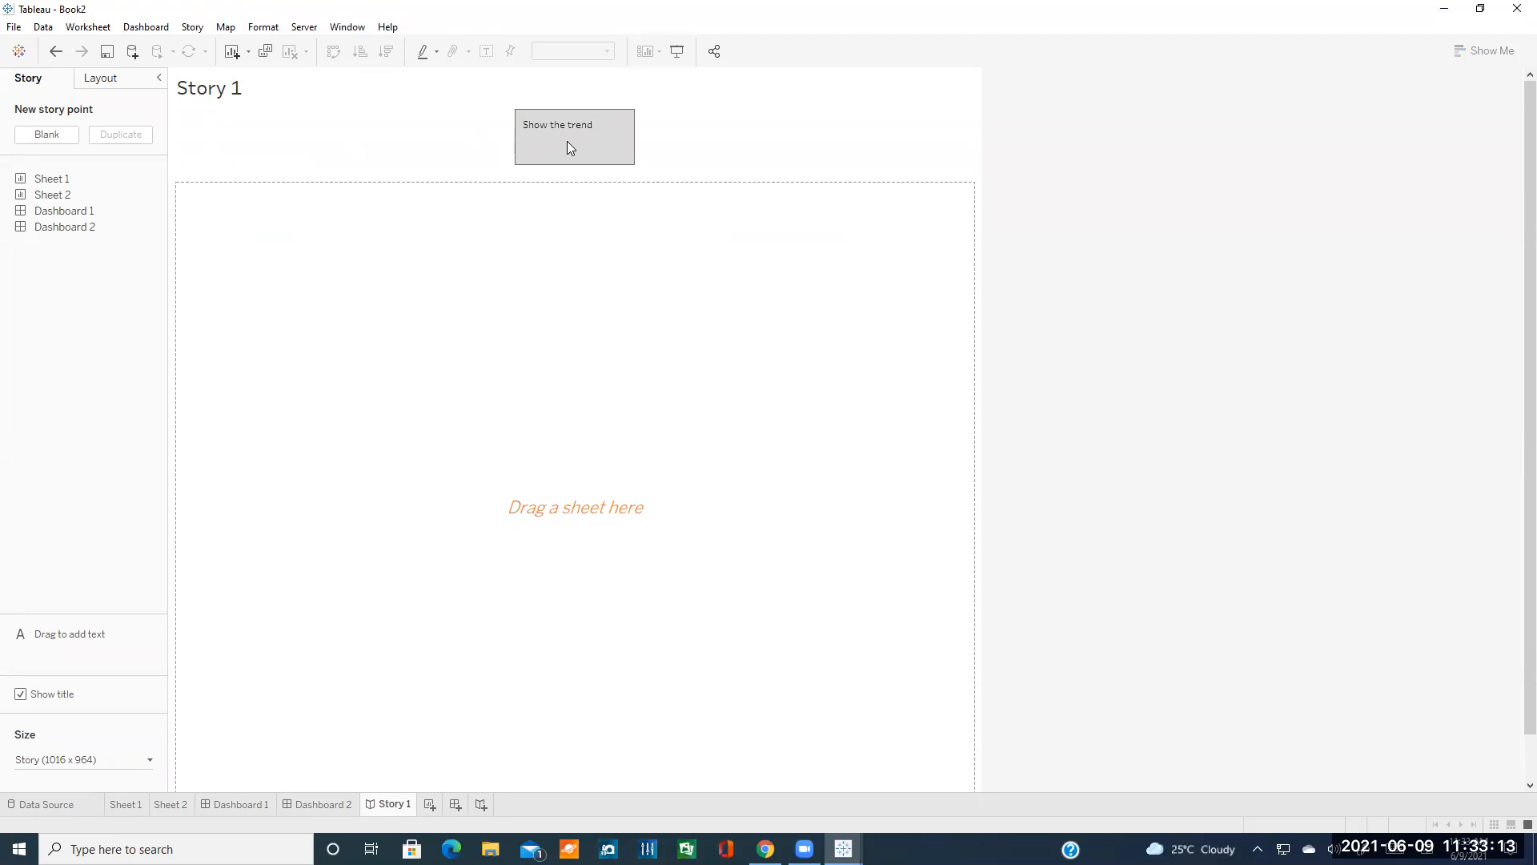
pyautogui.write('cases of COVID-19')
pyautogui.click(1029, 329)
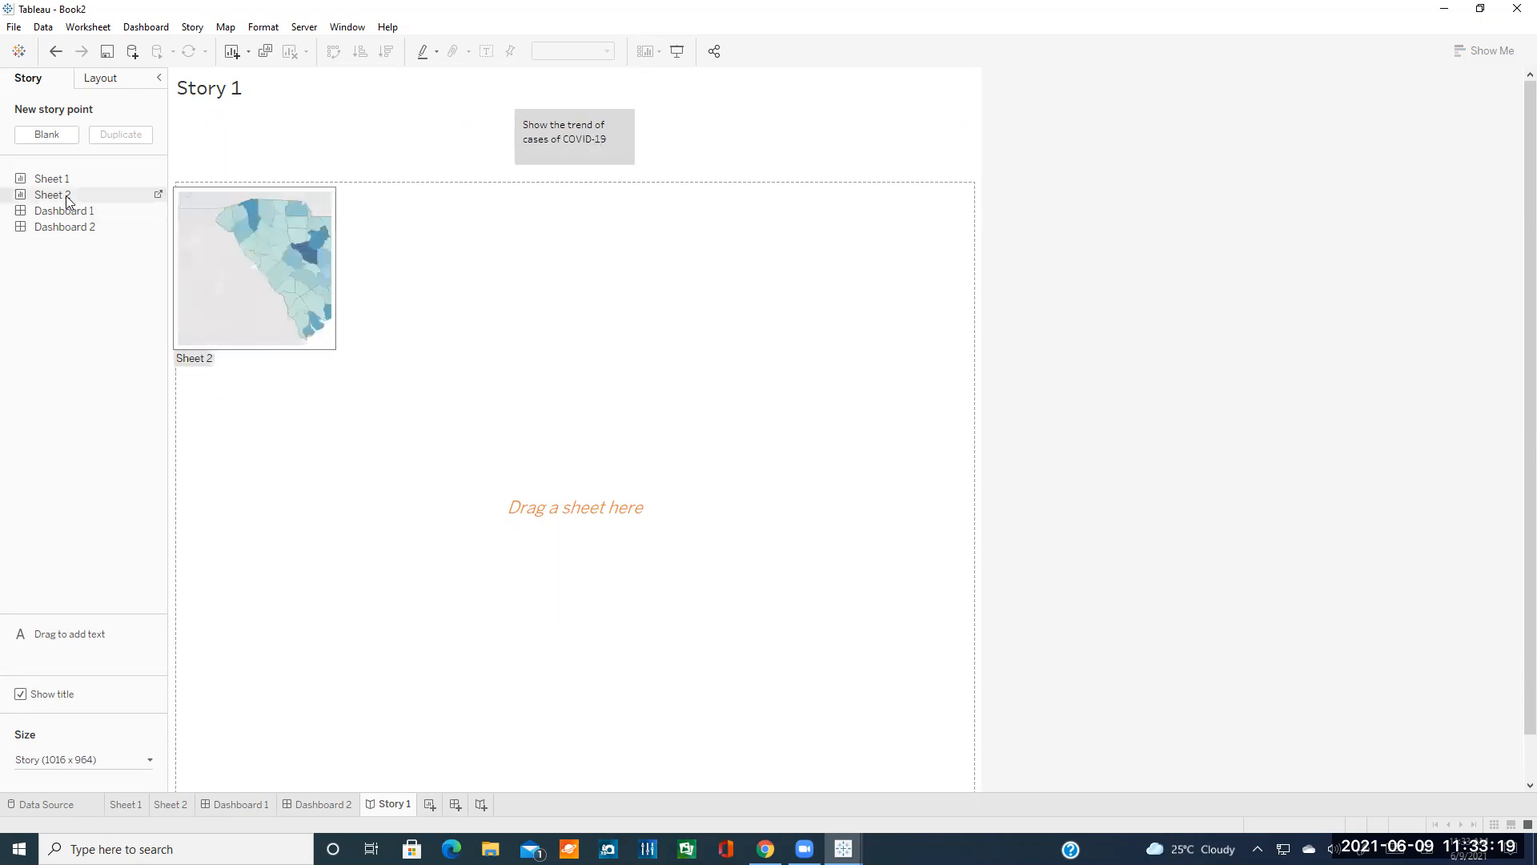
pyautogui.moveTo(60, 216); pyautogui.dragTo(467, 329)
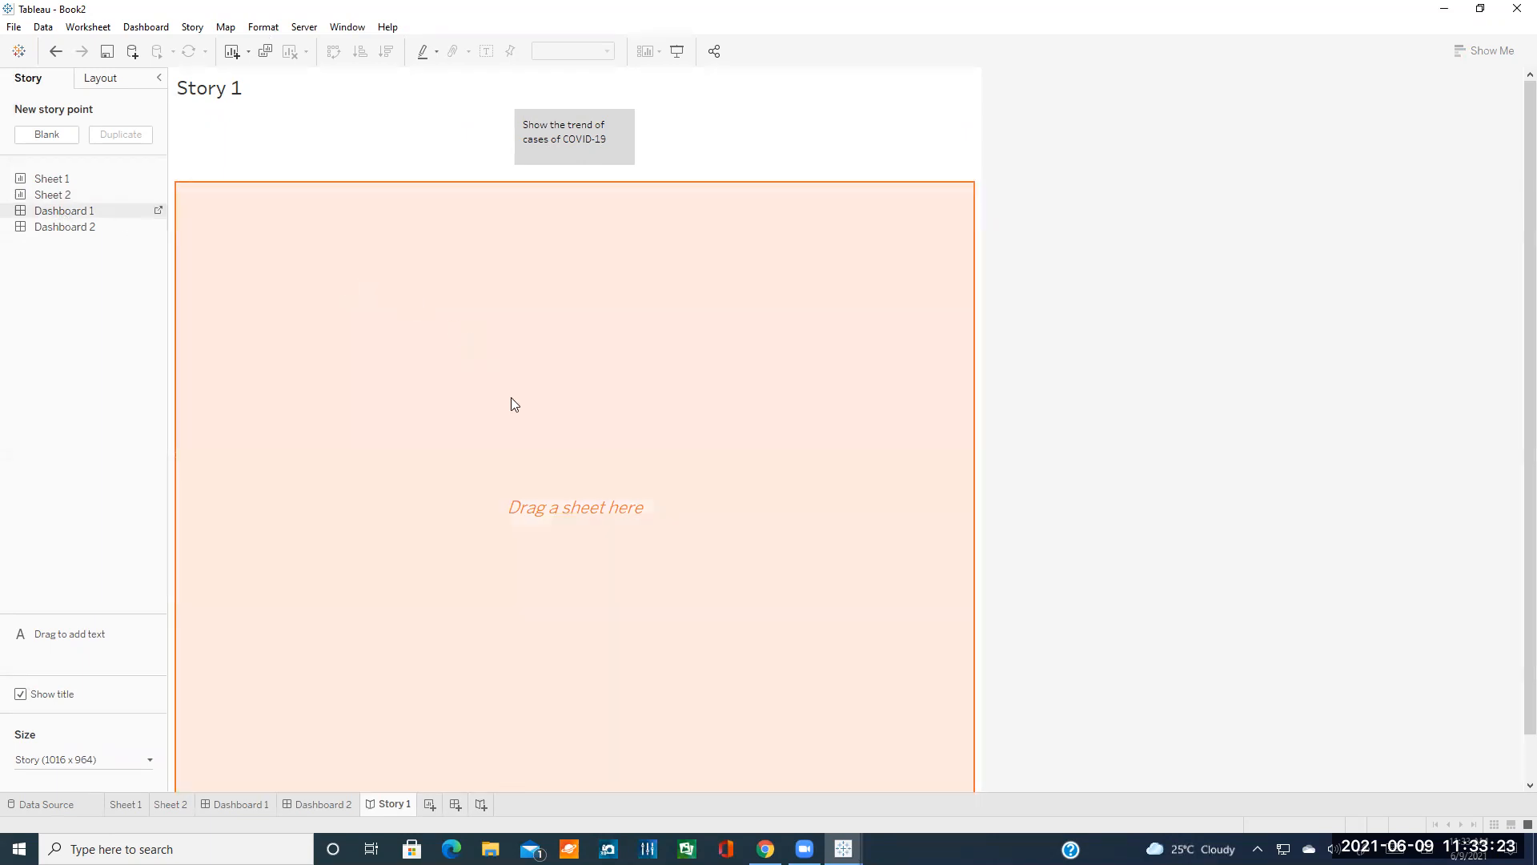
pyautogui.moveTo(510, 398); pyautogui.dragTo(511, 398)
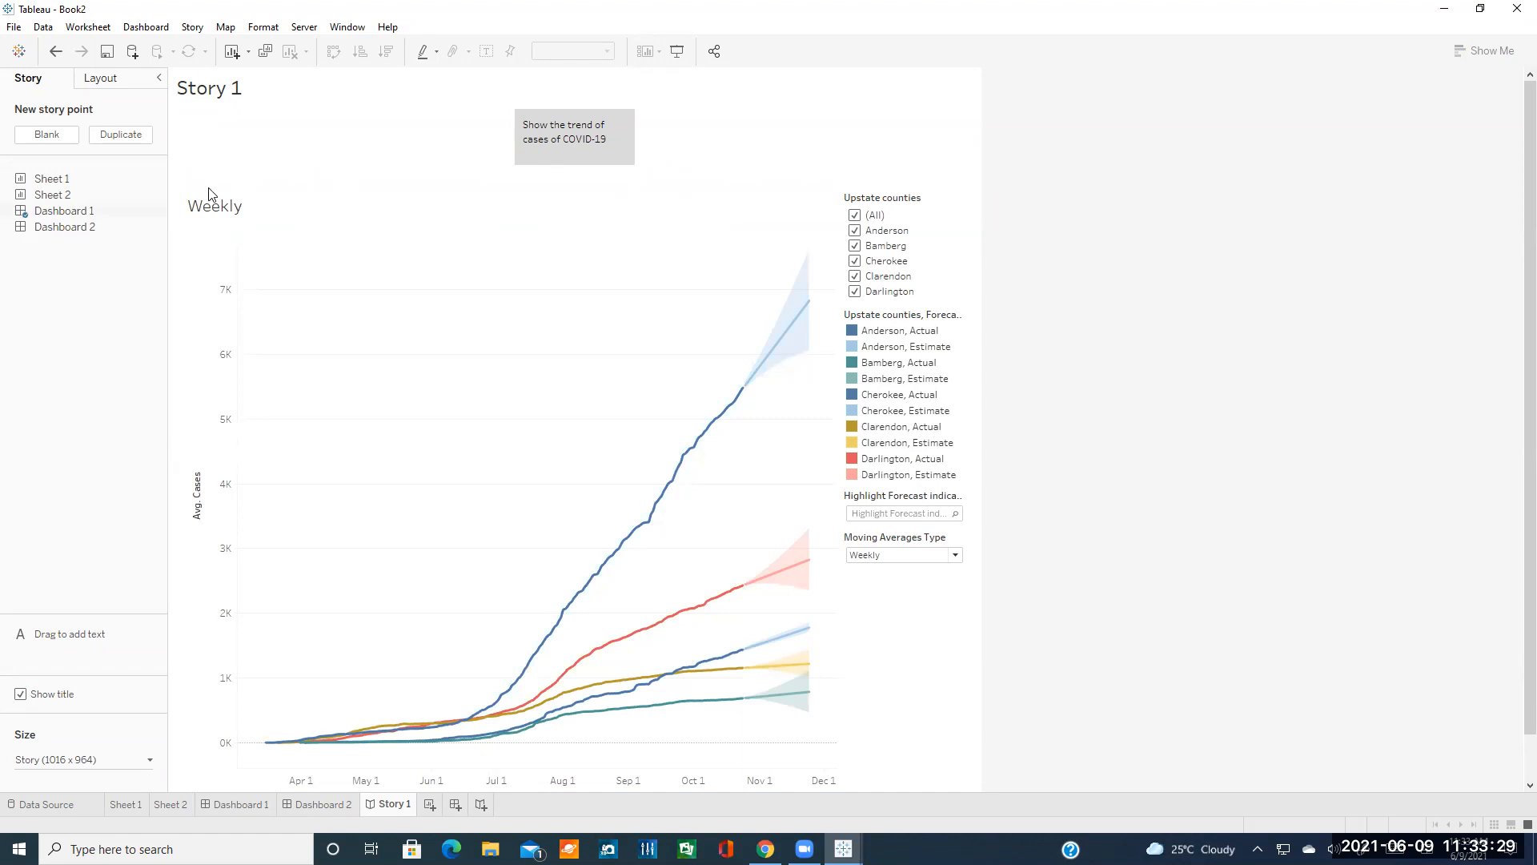
# - Add a blank story point captioned "Show the map of COVID-19 cases in SC" and place Dashboard 2 in it
pyautogui.click(49, 137)
pyautogui.click(625, 125)
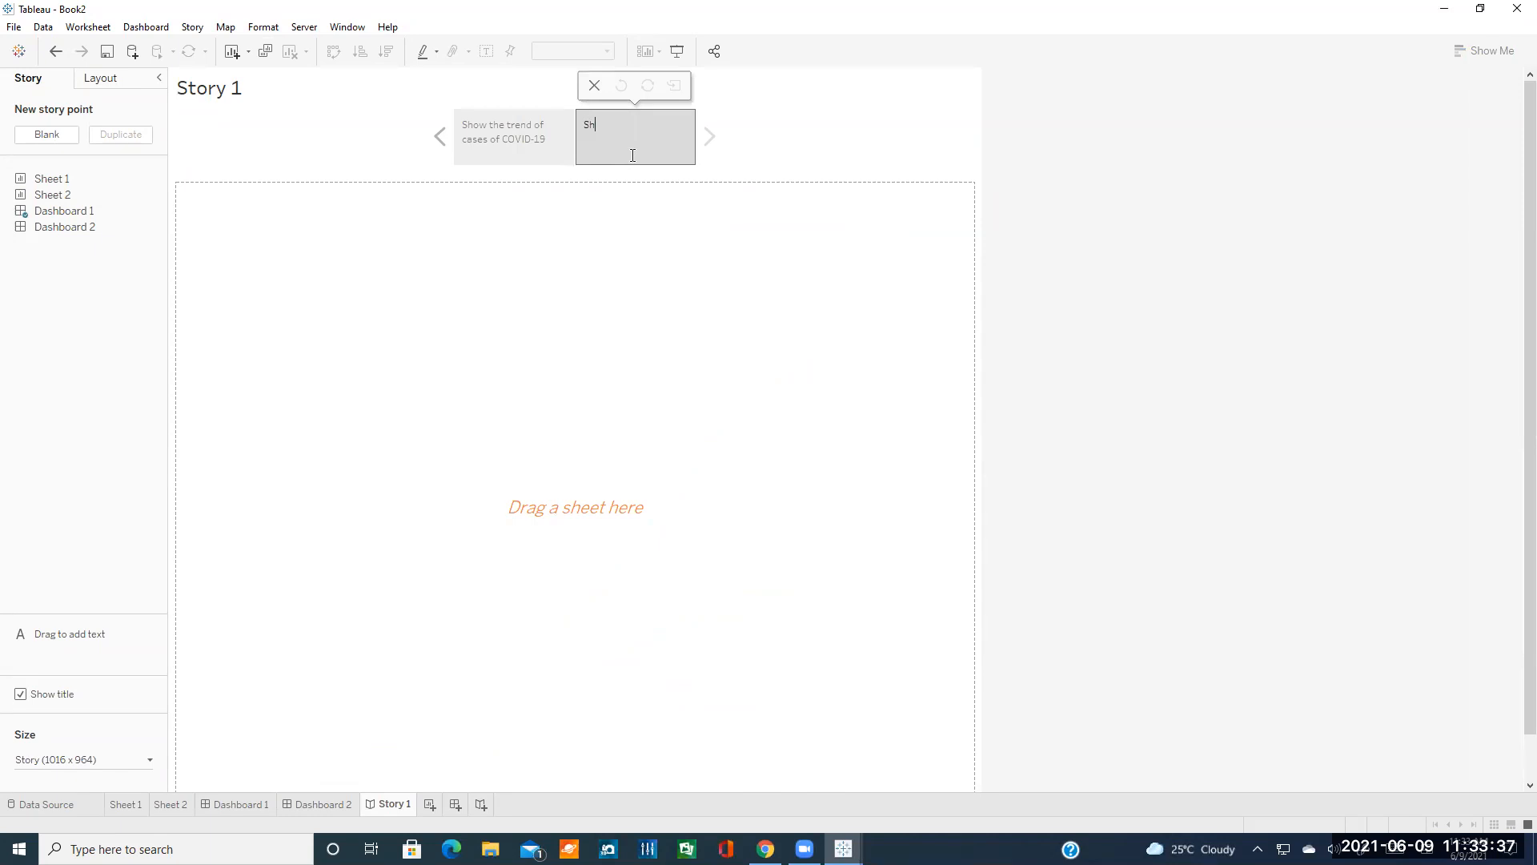
pyautogui.write('Show the map of COVID-19 cases in SC')
pyautogui.moveTo(114, 225); pyautogui.dragTo(405, 353)
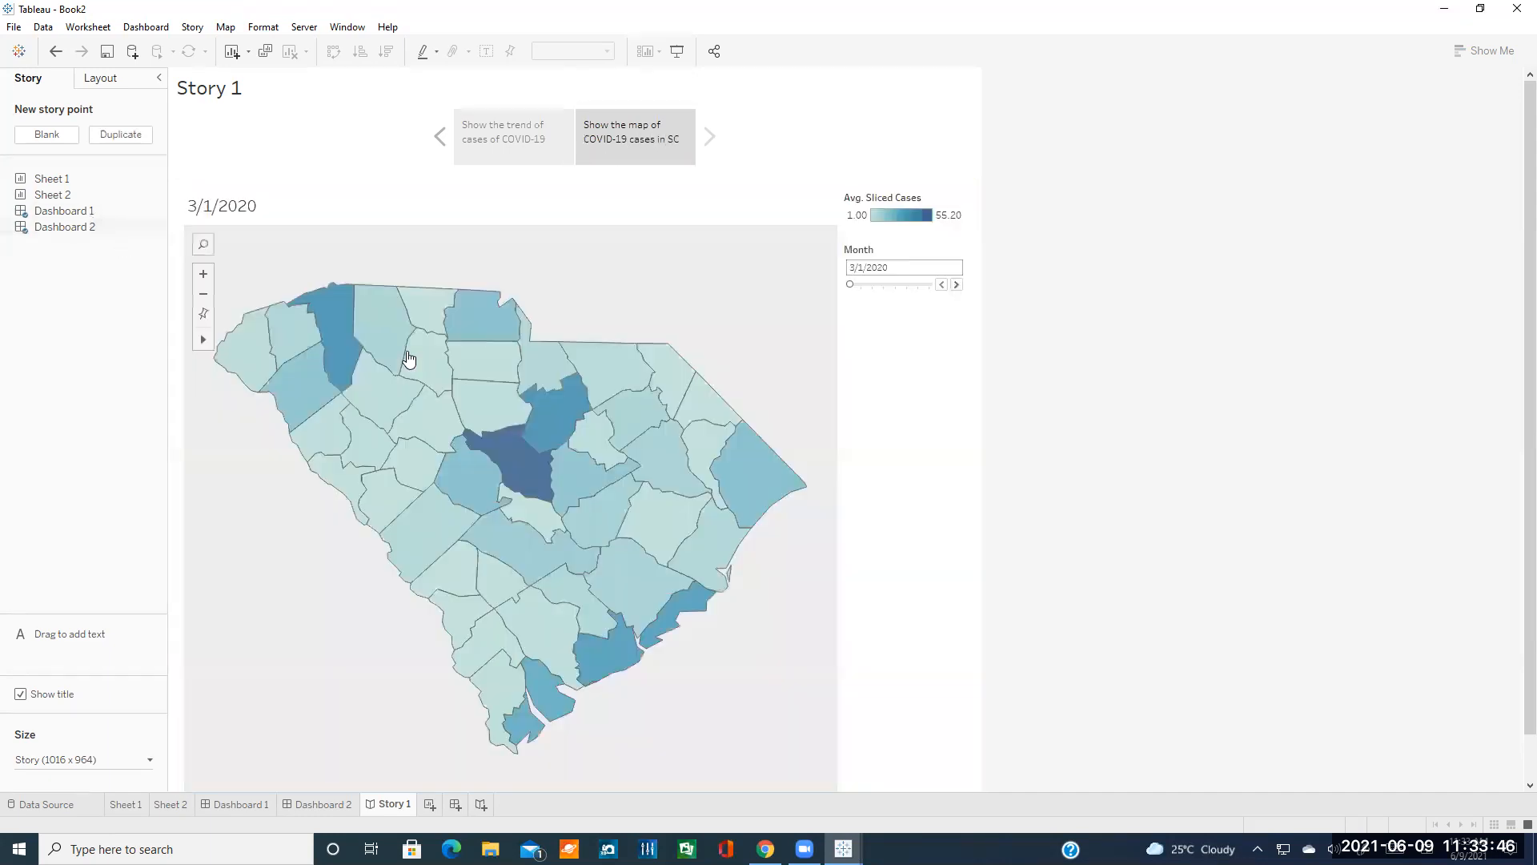
# - Step back and forth between the trend and map points to preview the story
pyautogui.click(491, 139)
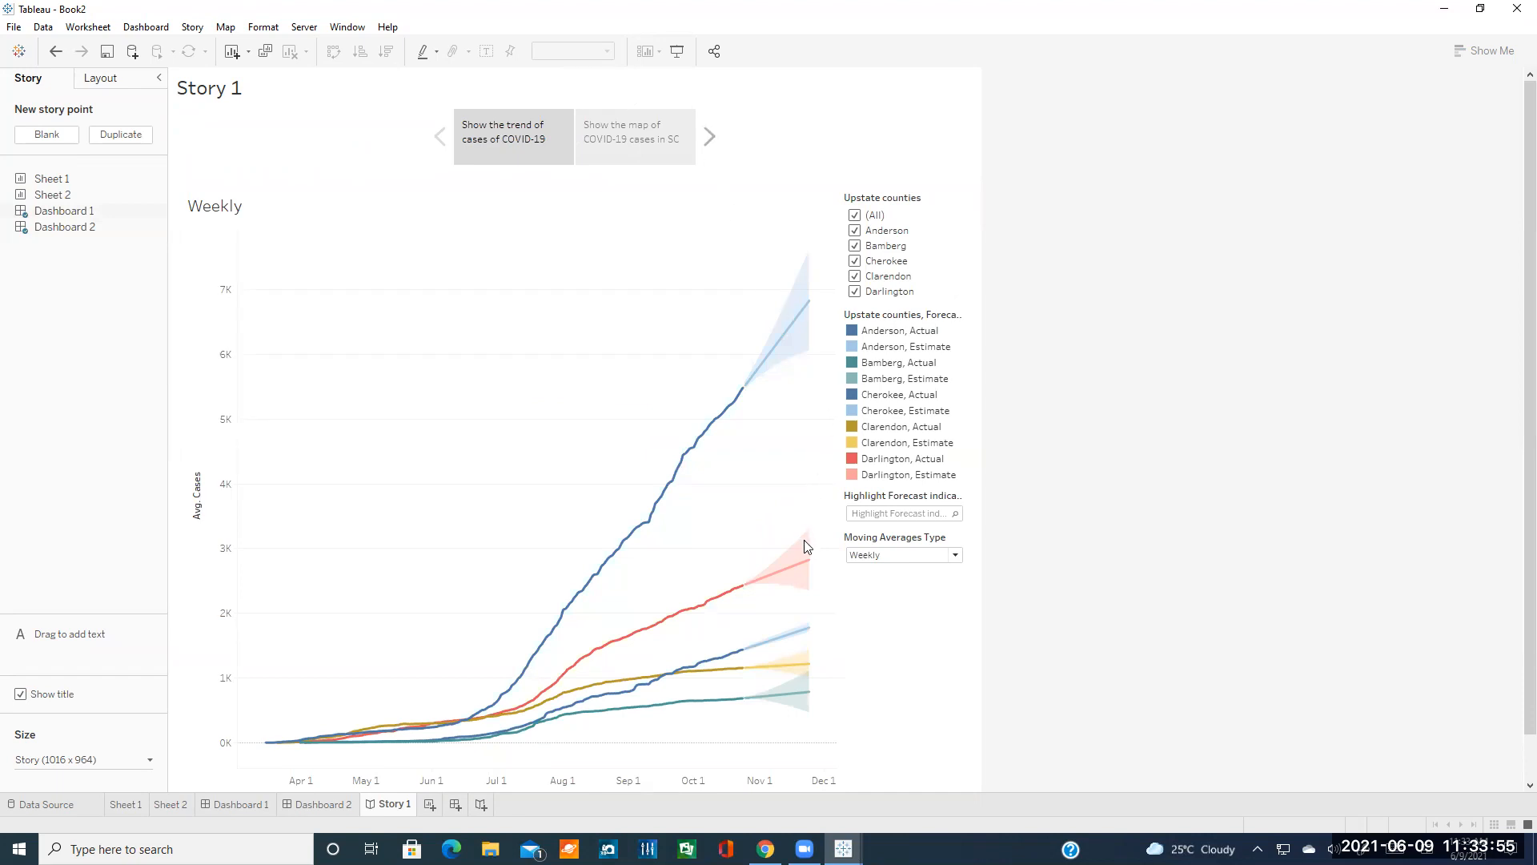
pyautogui.click(710, 137)
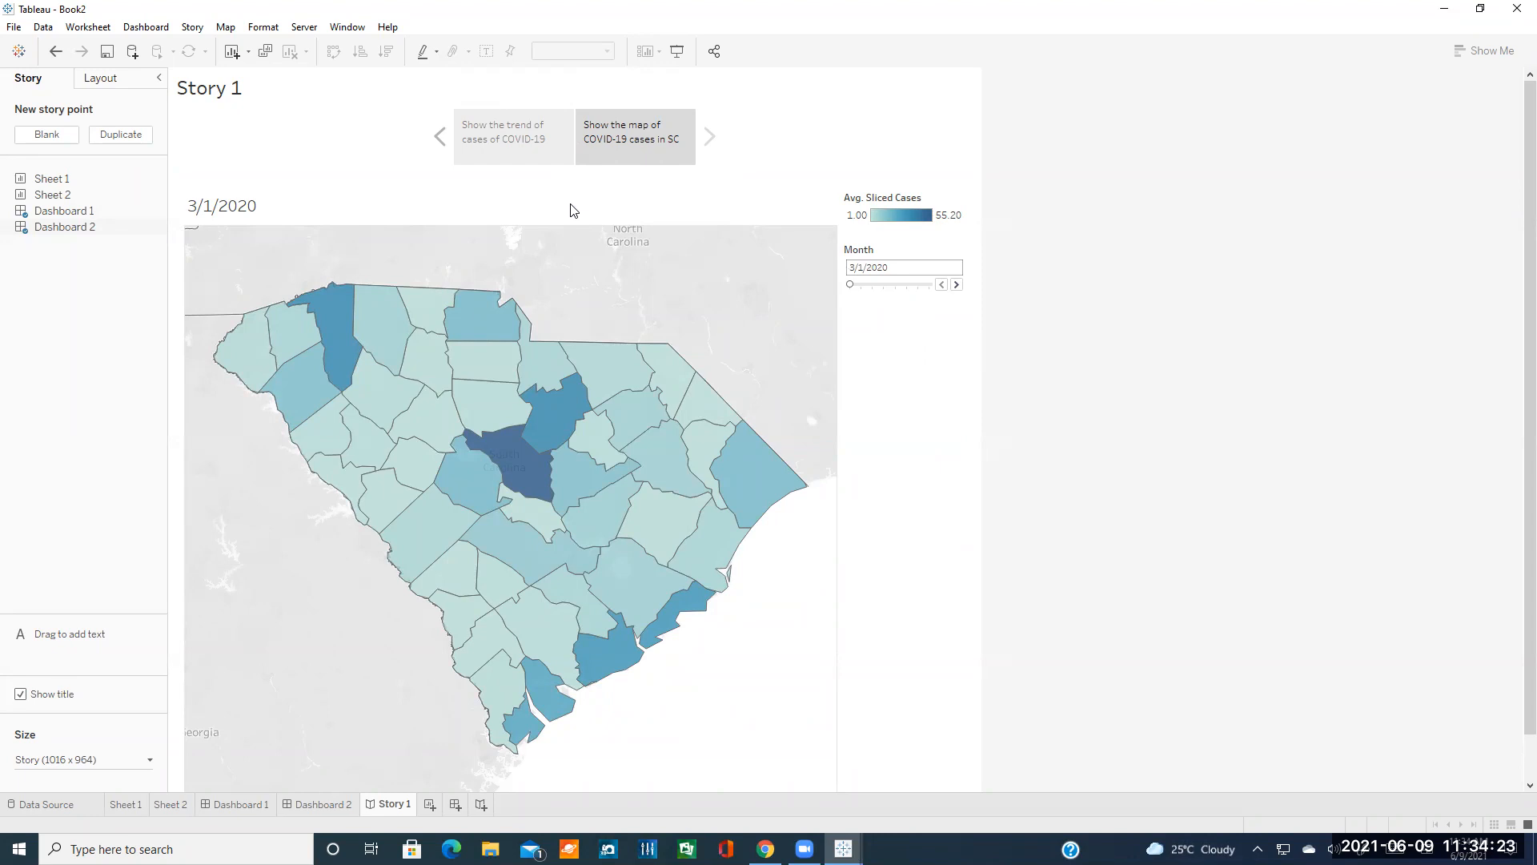
pyautogui.click(532, 147)
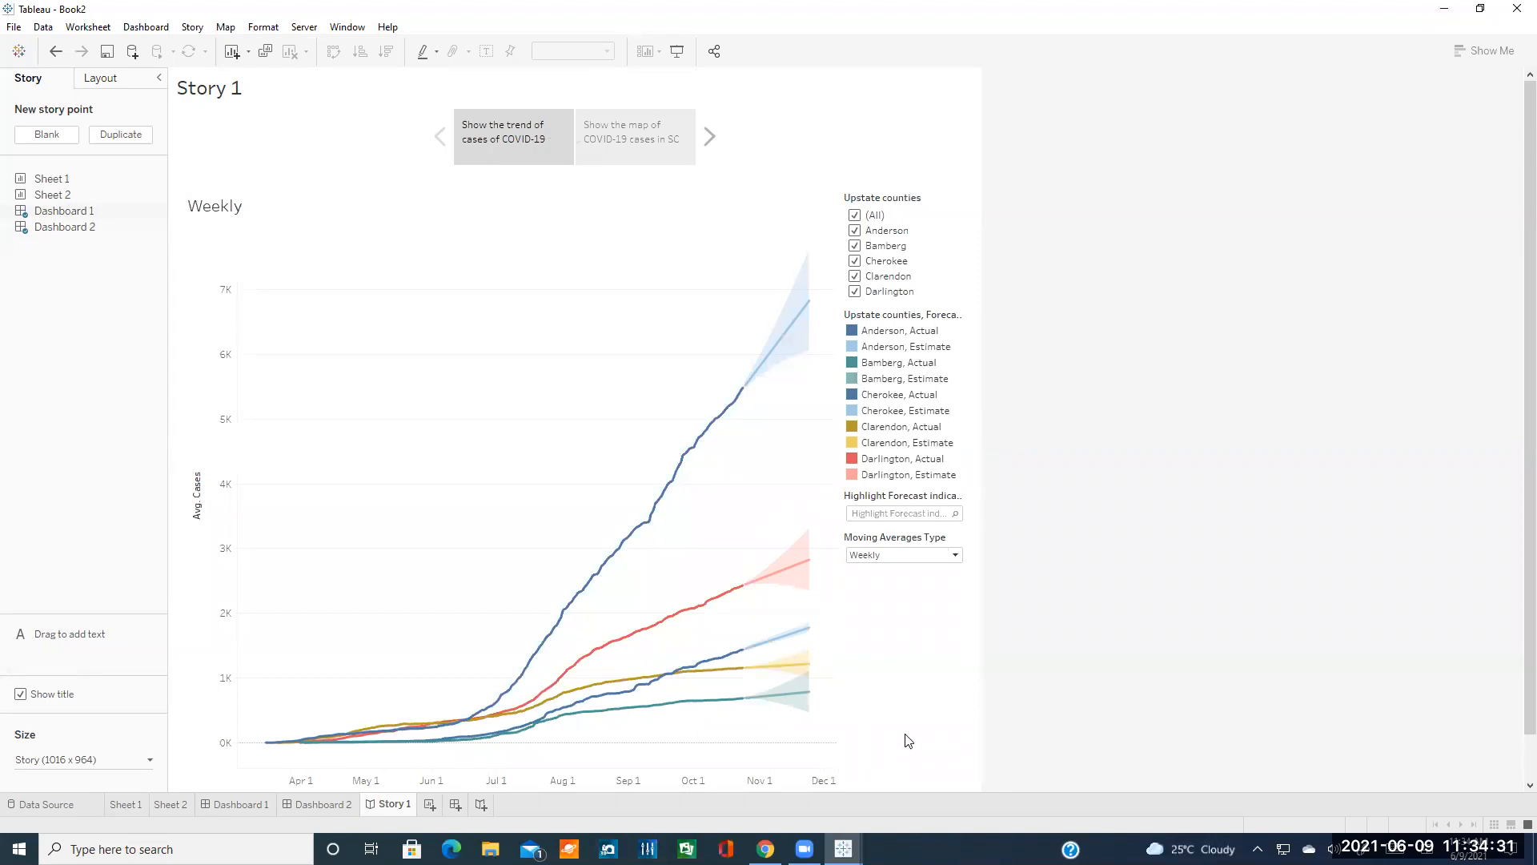
# - Switch to Chrome and view the second and third points of the example story on the Stories page
pyautogui.click(765, 848)
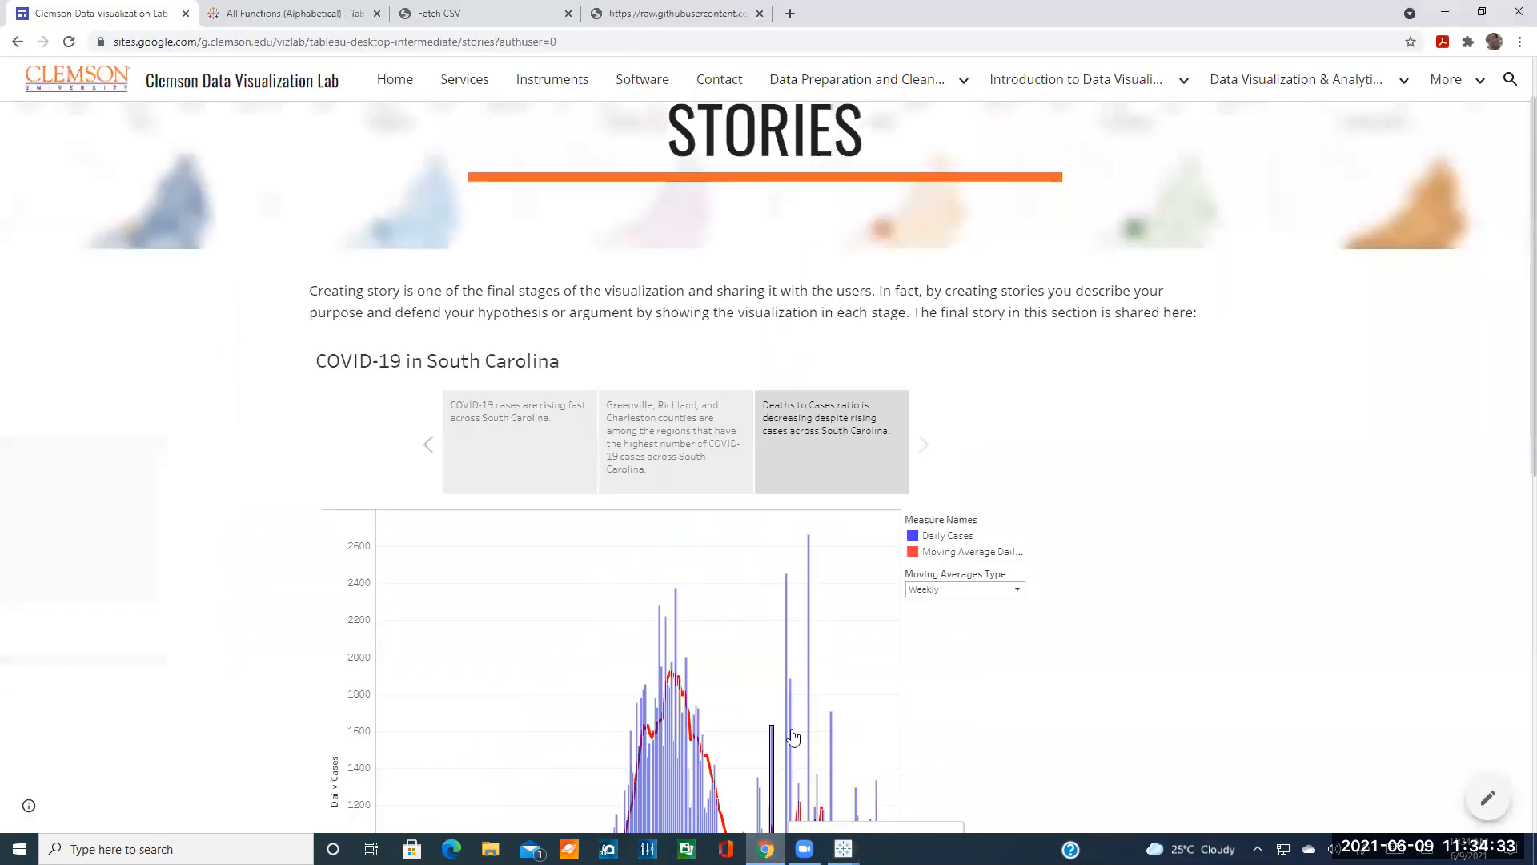
pyautogui.scroll(-2, 800, 320)
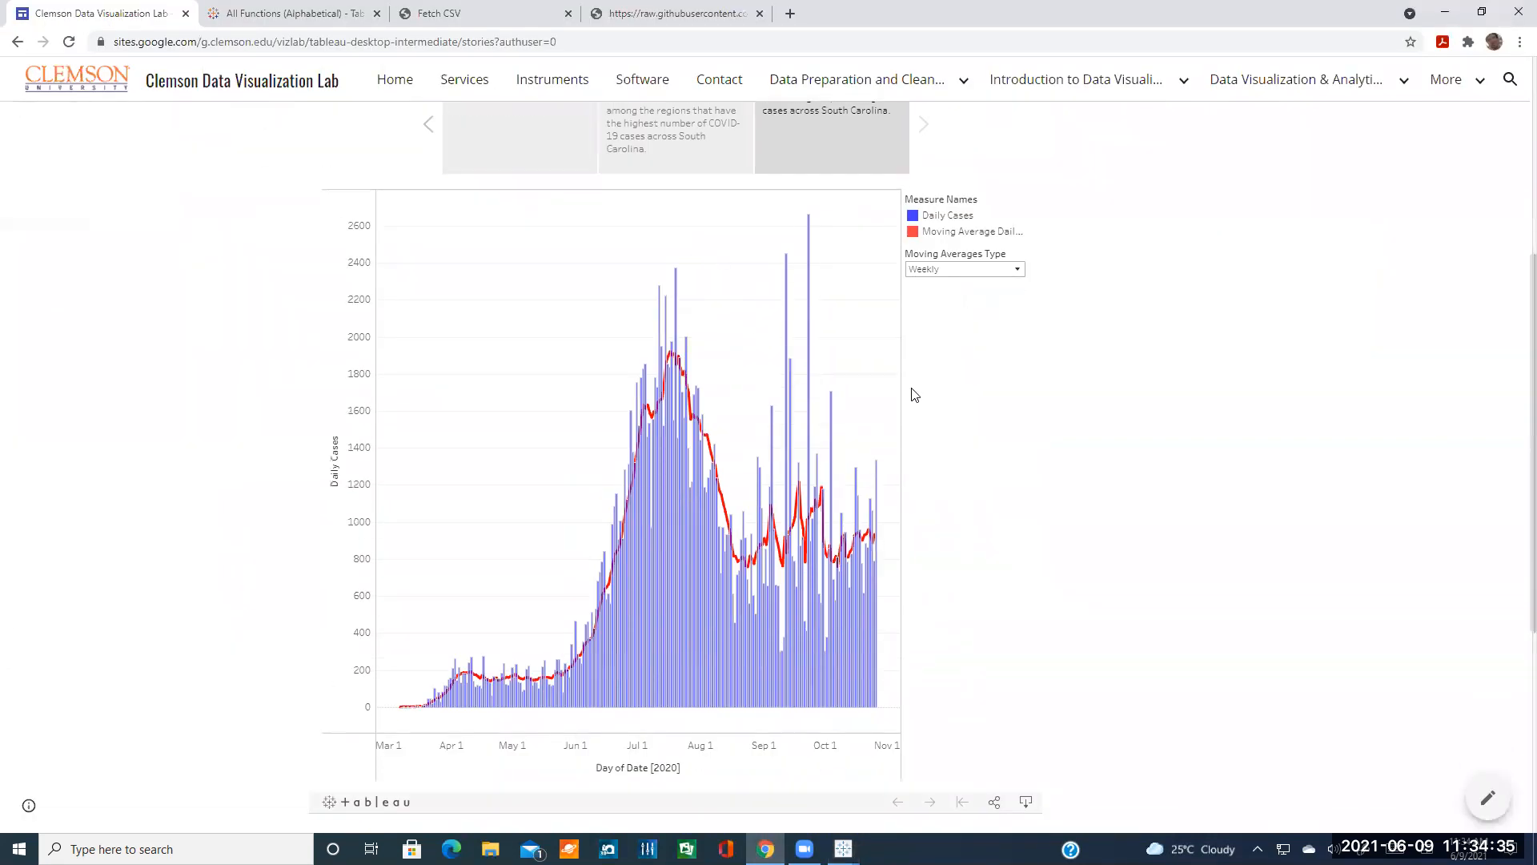
pyautogui.scroll(2, 926, 411)
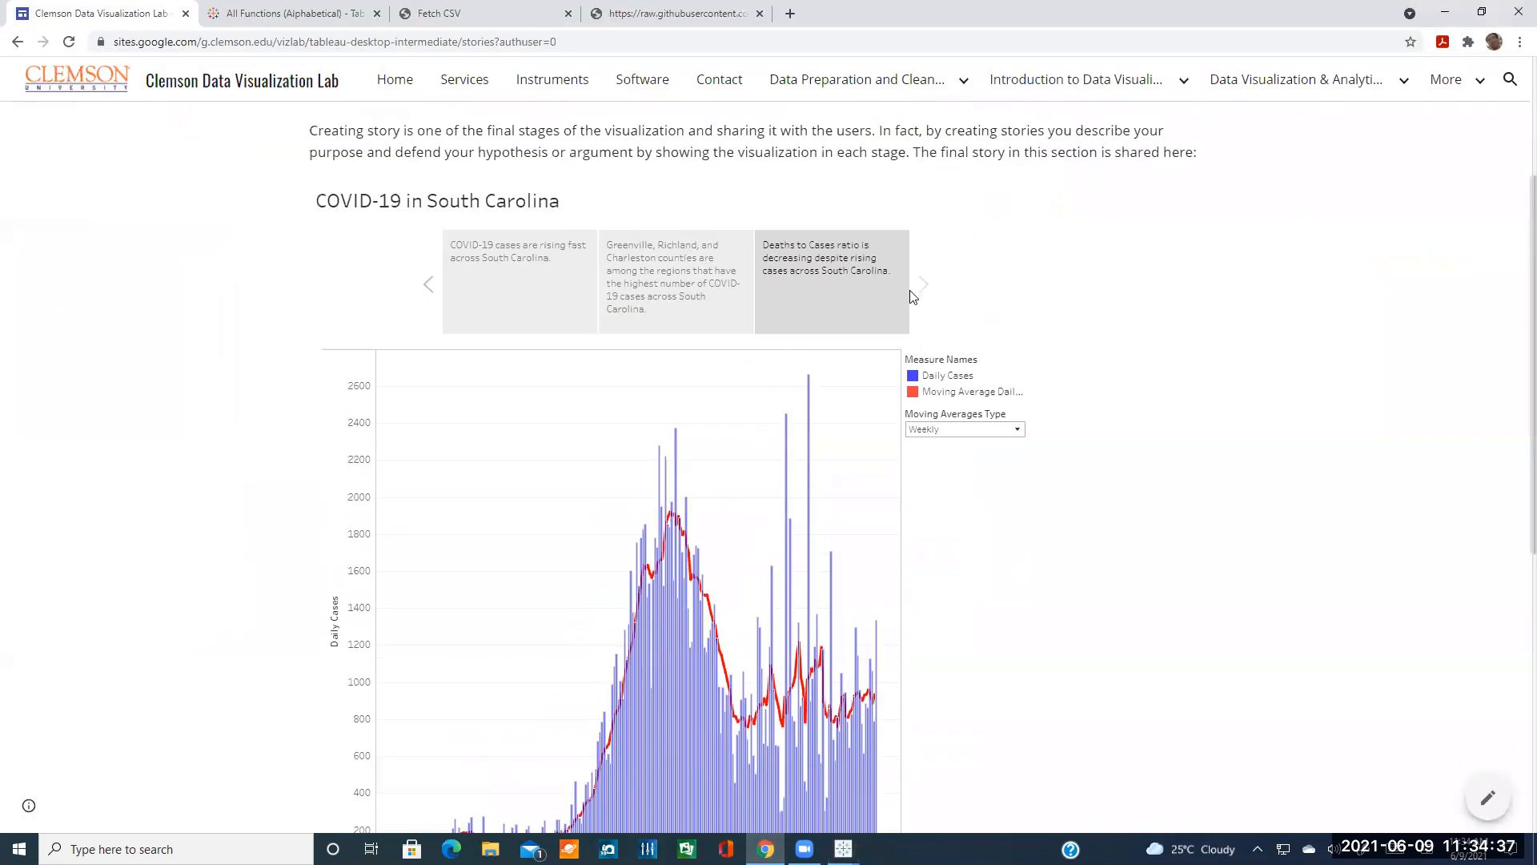
pyautogui.click(725, 282)
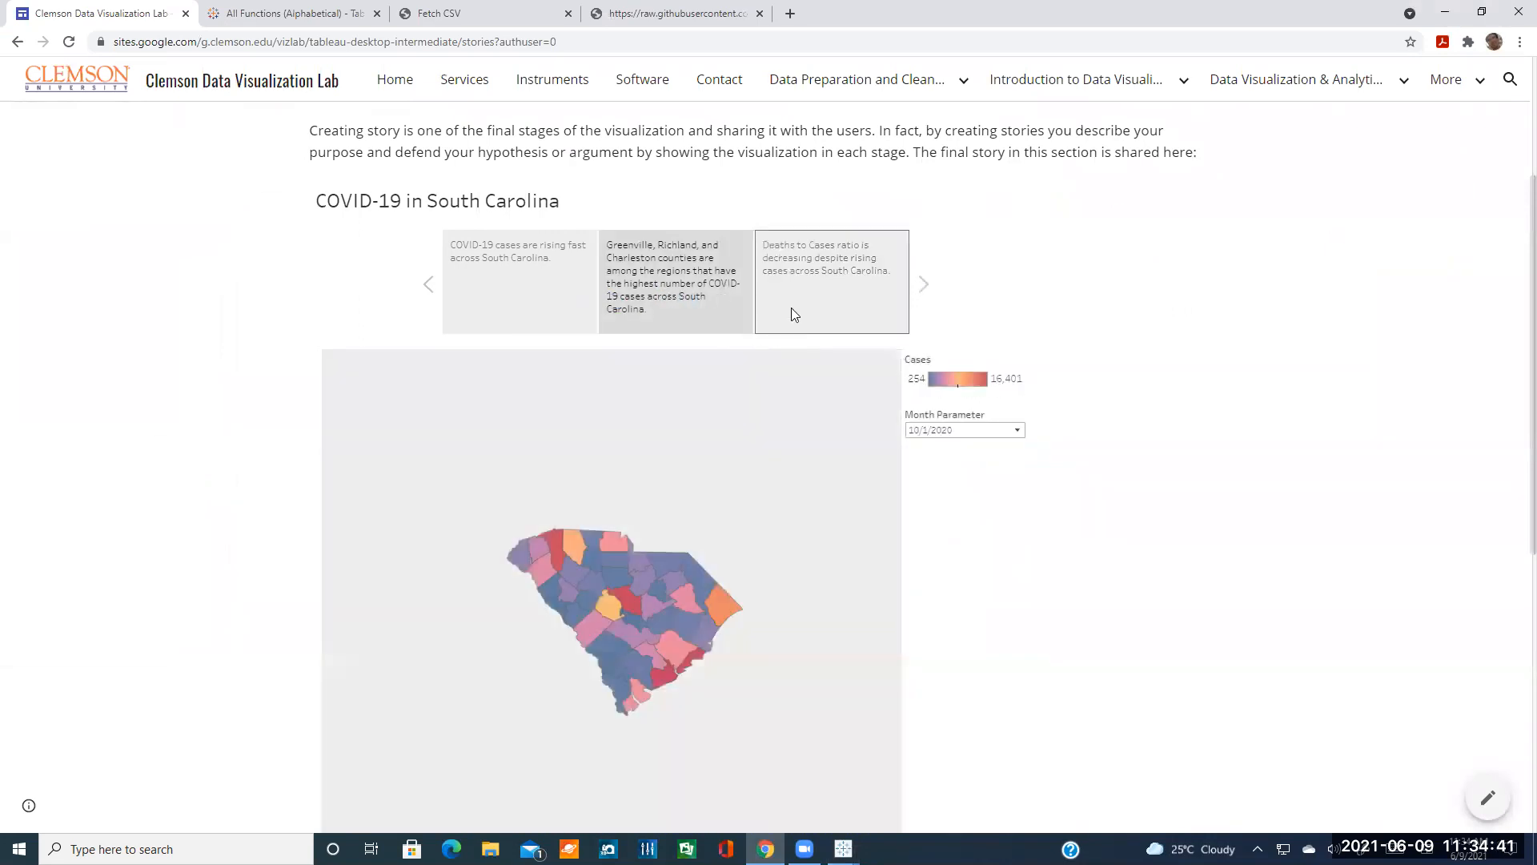
pyautogui.click(812, 292)
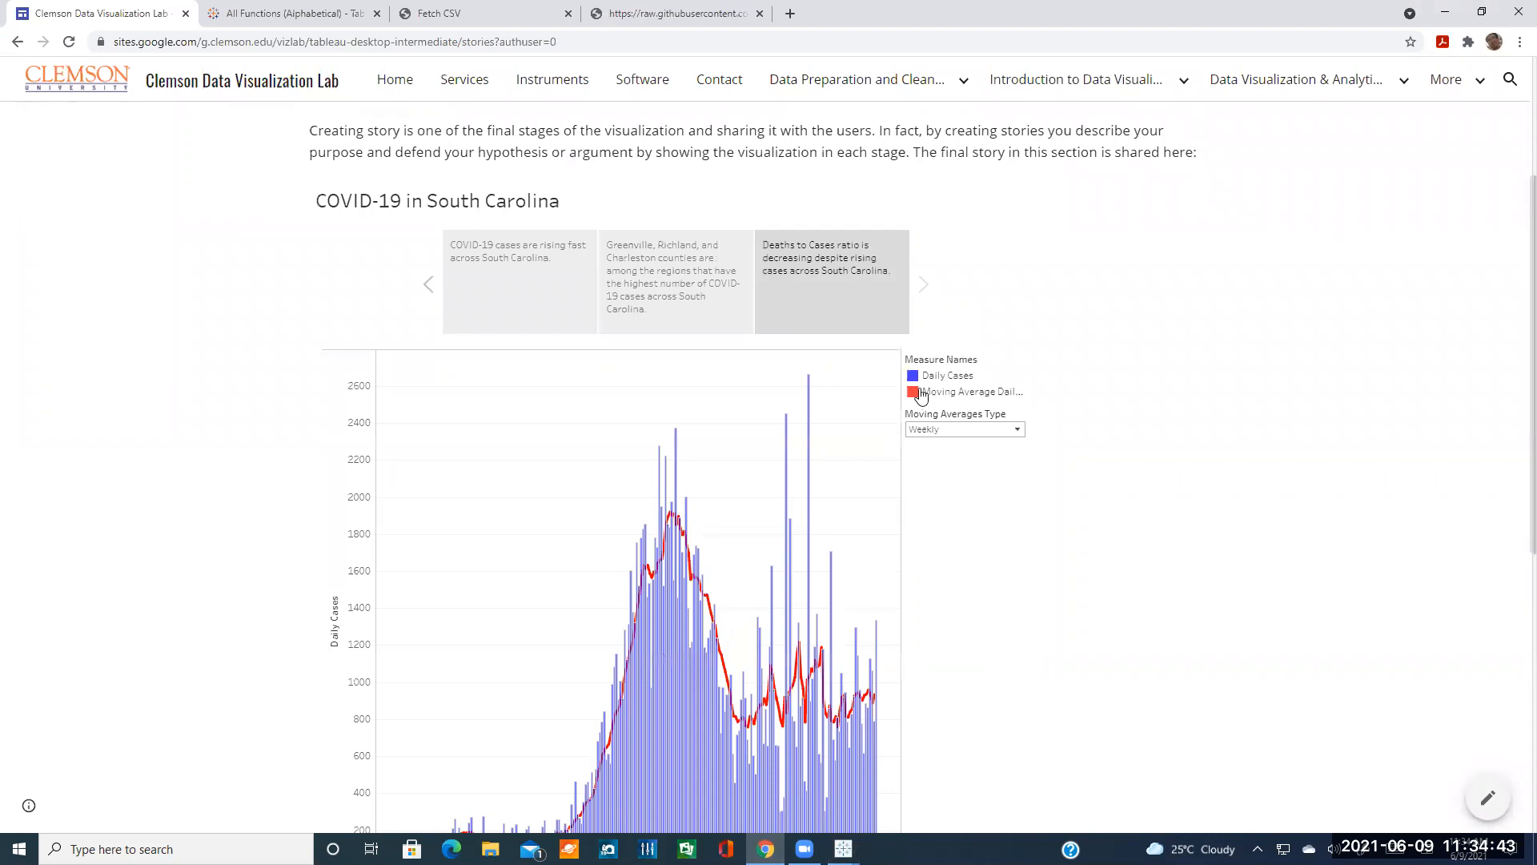
# - Try the Moving Averages Type options on the example story's daily cases chart, ending on Weekly
pyautogui.click(938, 430)
pyautogui.click(935, 462)
pyautogui.scroll(-2, 973, 470)
pyautogui.click(959, 270)
pyautogui.click(957, 286)
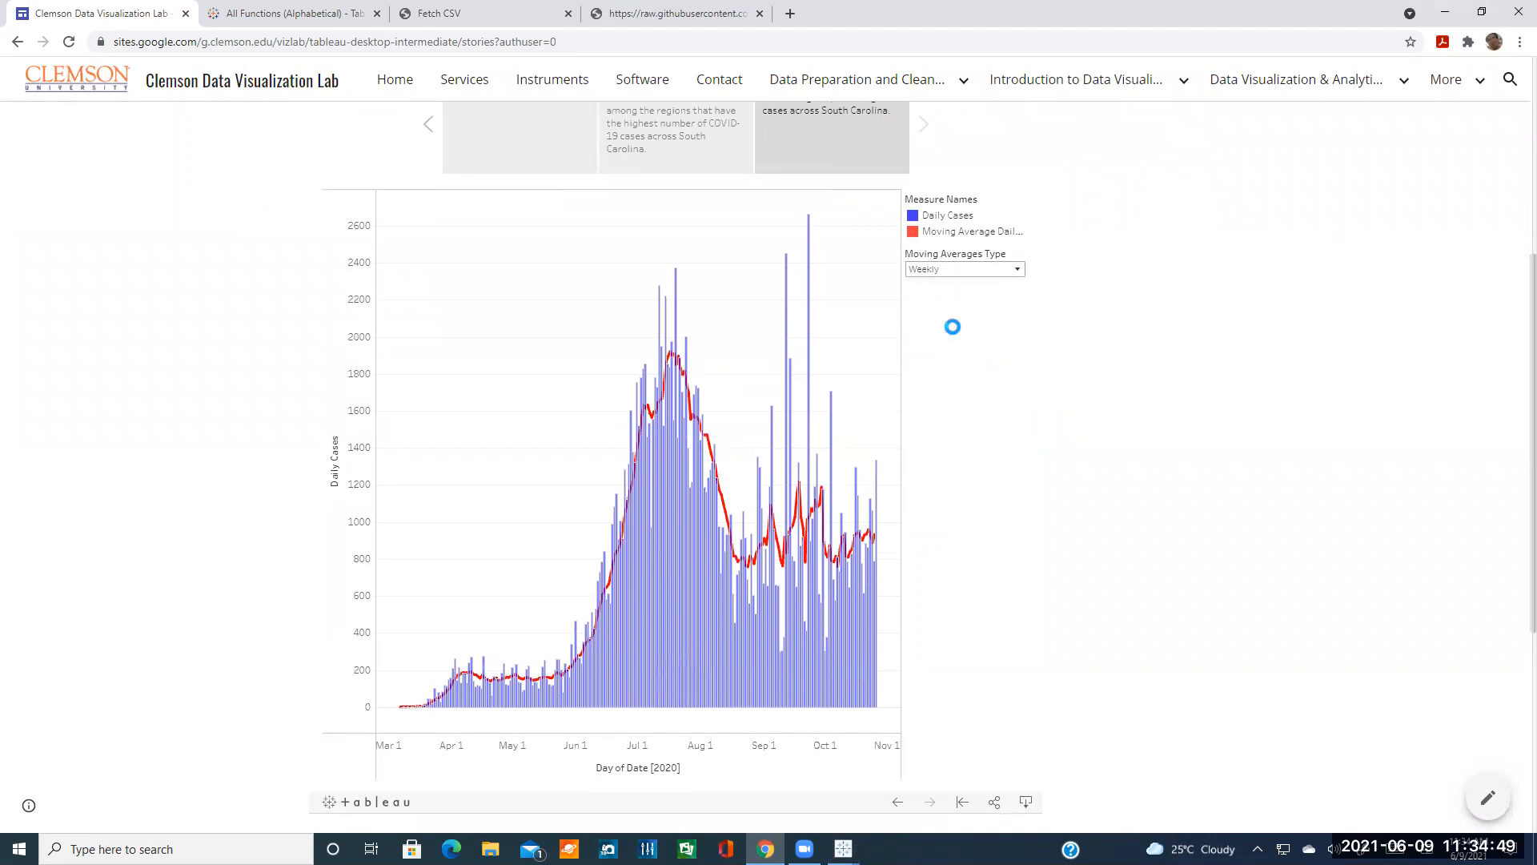
# - Examine the county donut chart in the example story's first point, switching briefly to Tableau and back to Chrome
pyautogui.scroll(3, 969, 348)
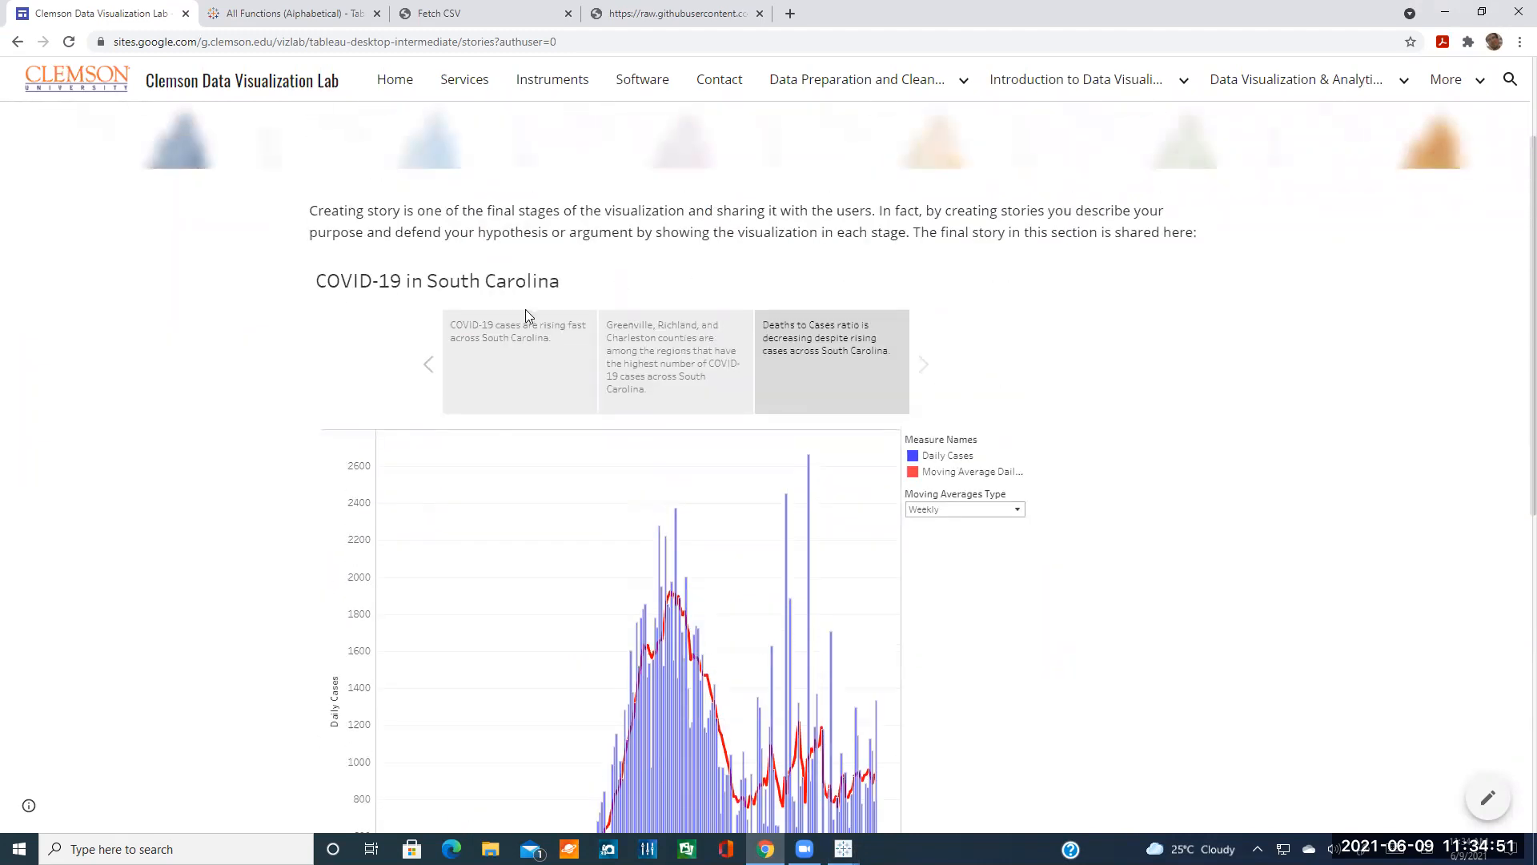
pyautogui.click(544, 364)
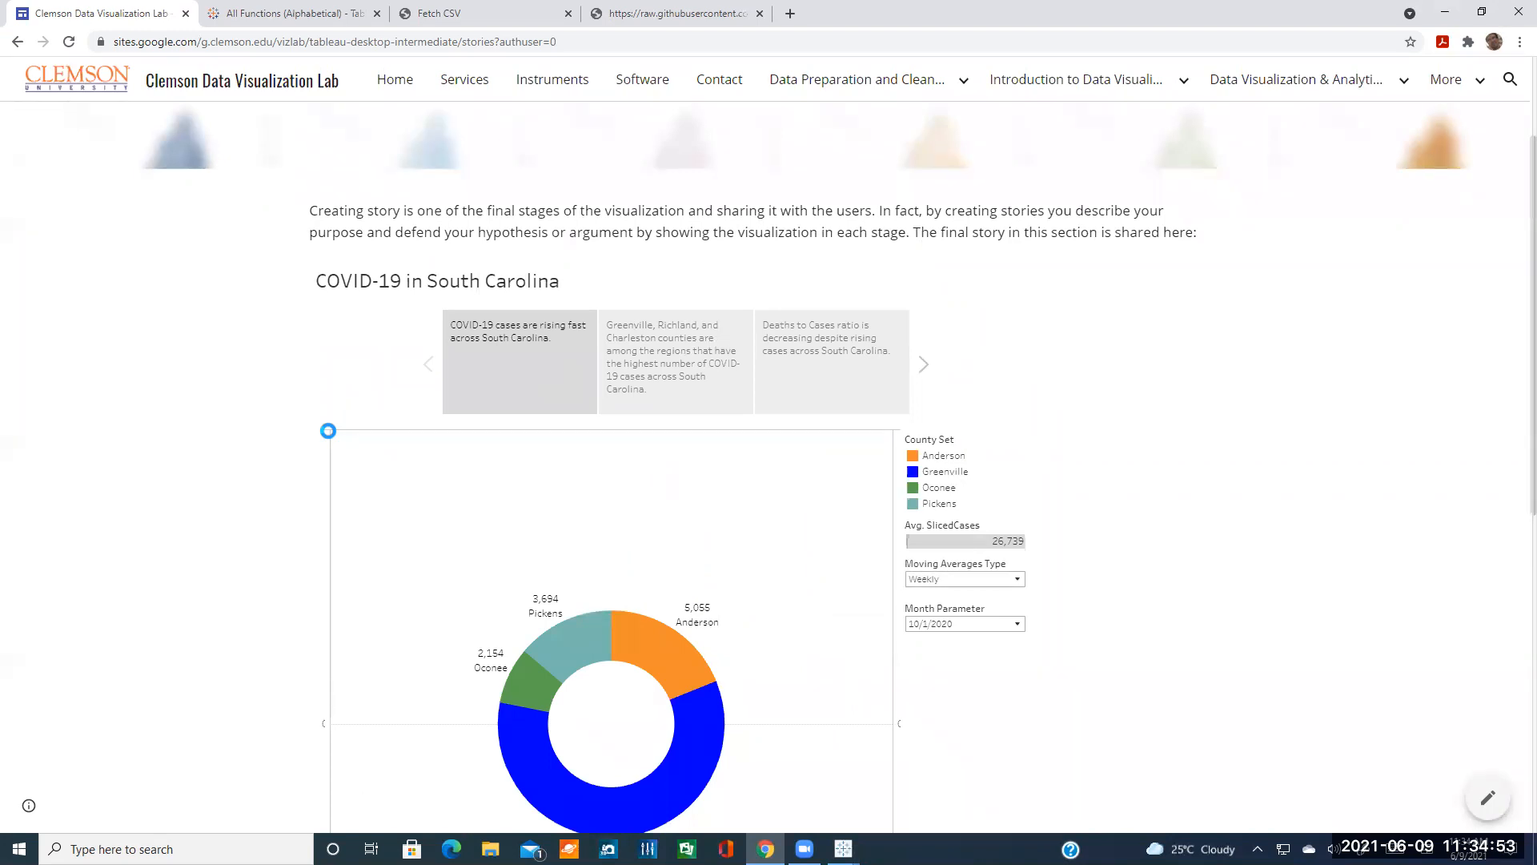
pyautogui.scroll(-2, 358, 387)
pyautogui.scroll(2, 281, 353)
pyautogui.scroll(2, 273, 353)
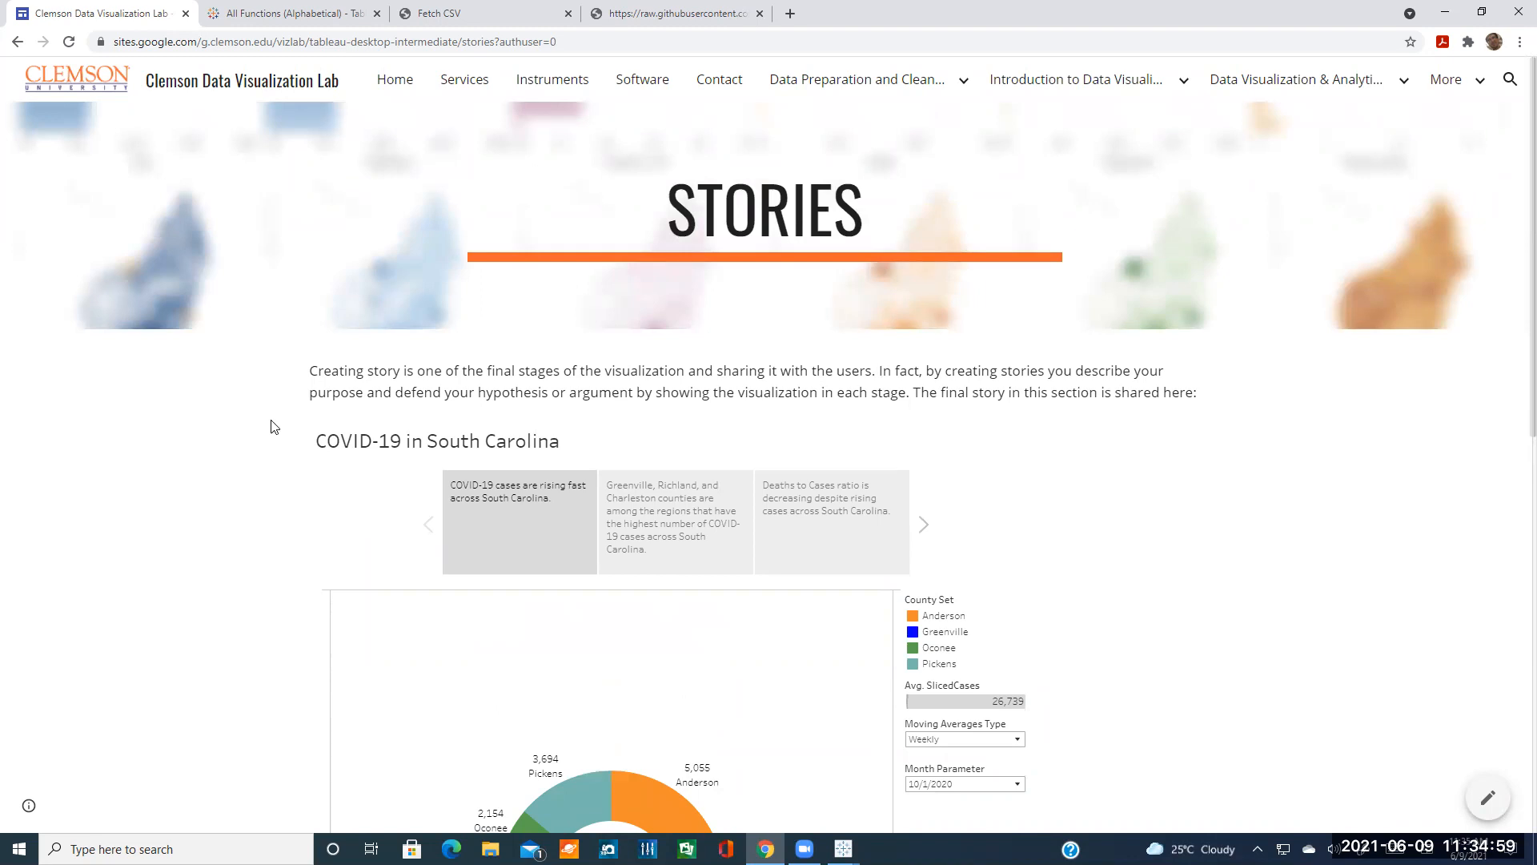
pyautogui.click(853, 843)
pyautogui.click(905, 780)
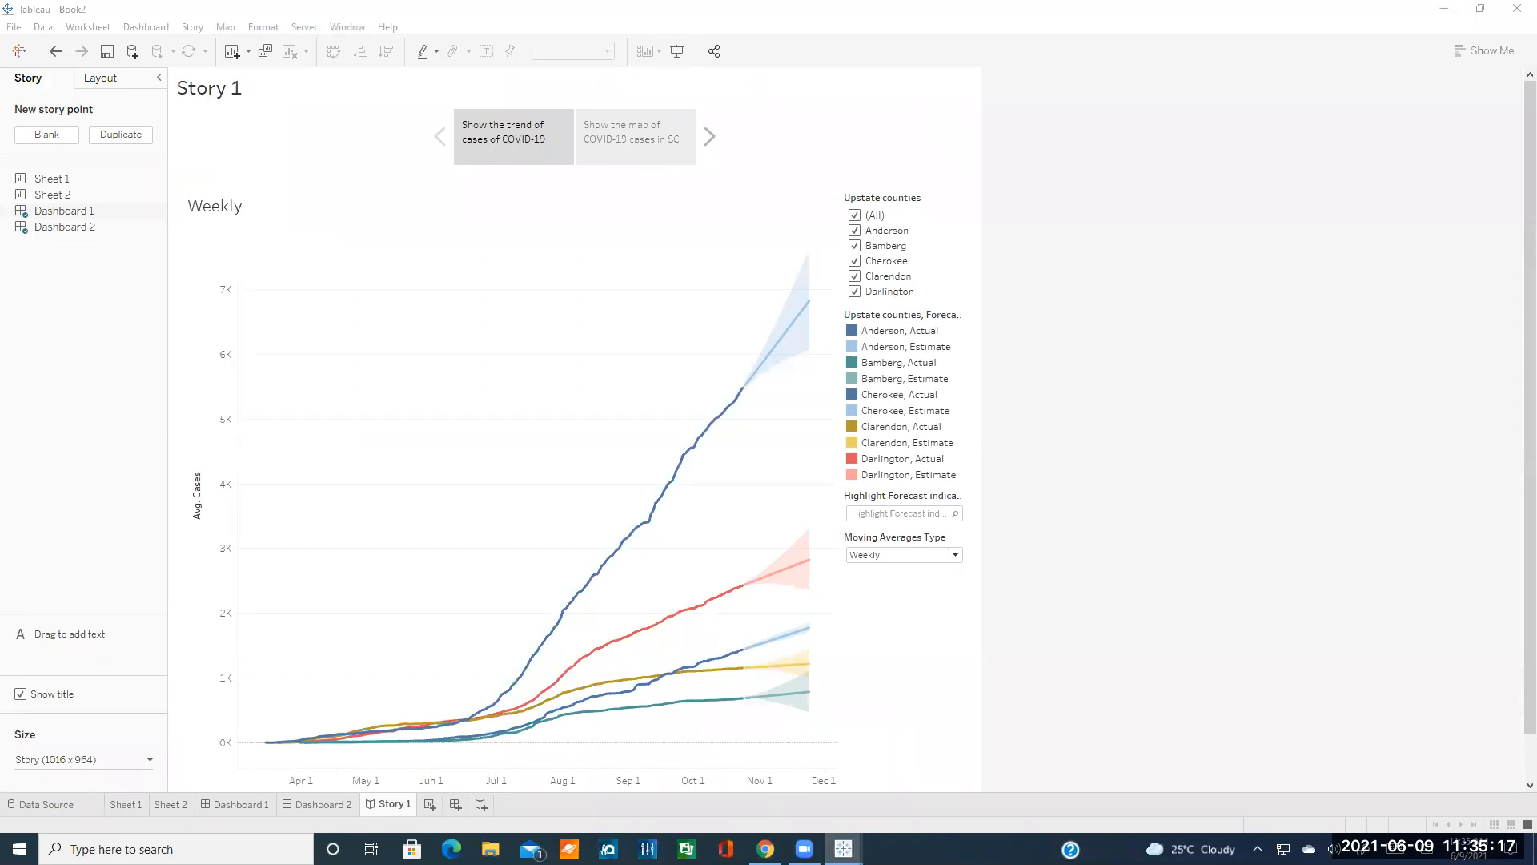
pyautogui.click(765, 848)
pyautogui.scroll(-5, 684, 554)
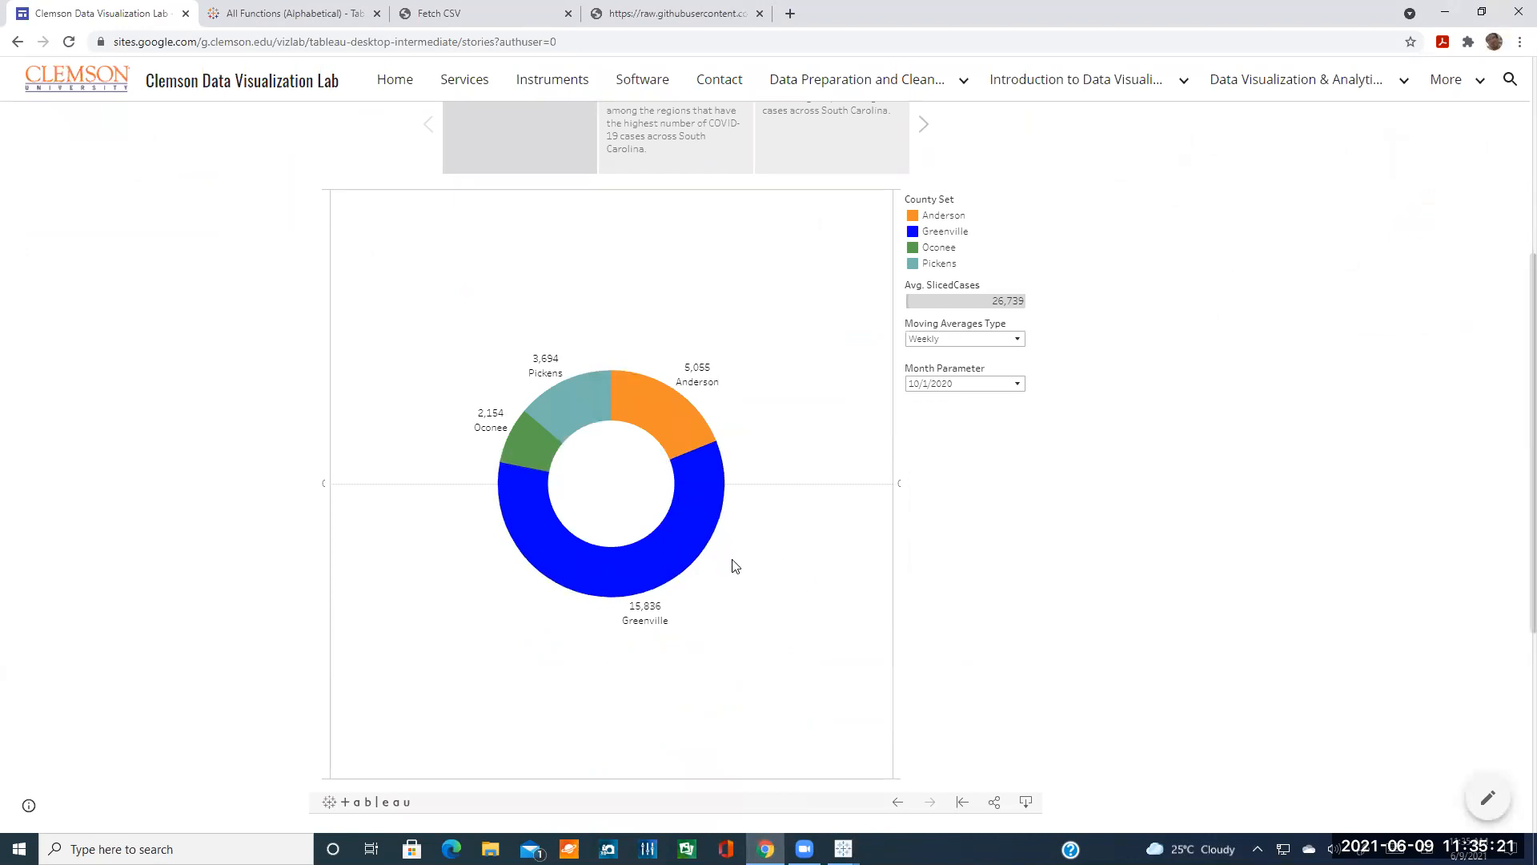
pyautogui.moveTo(637, 419)
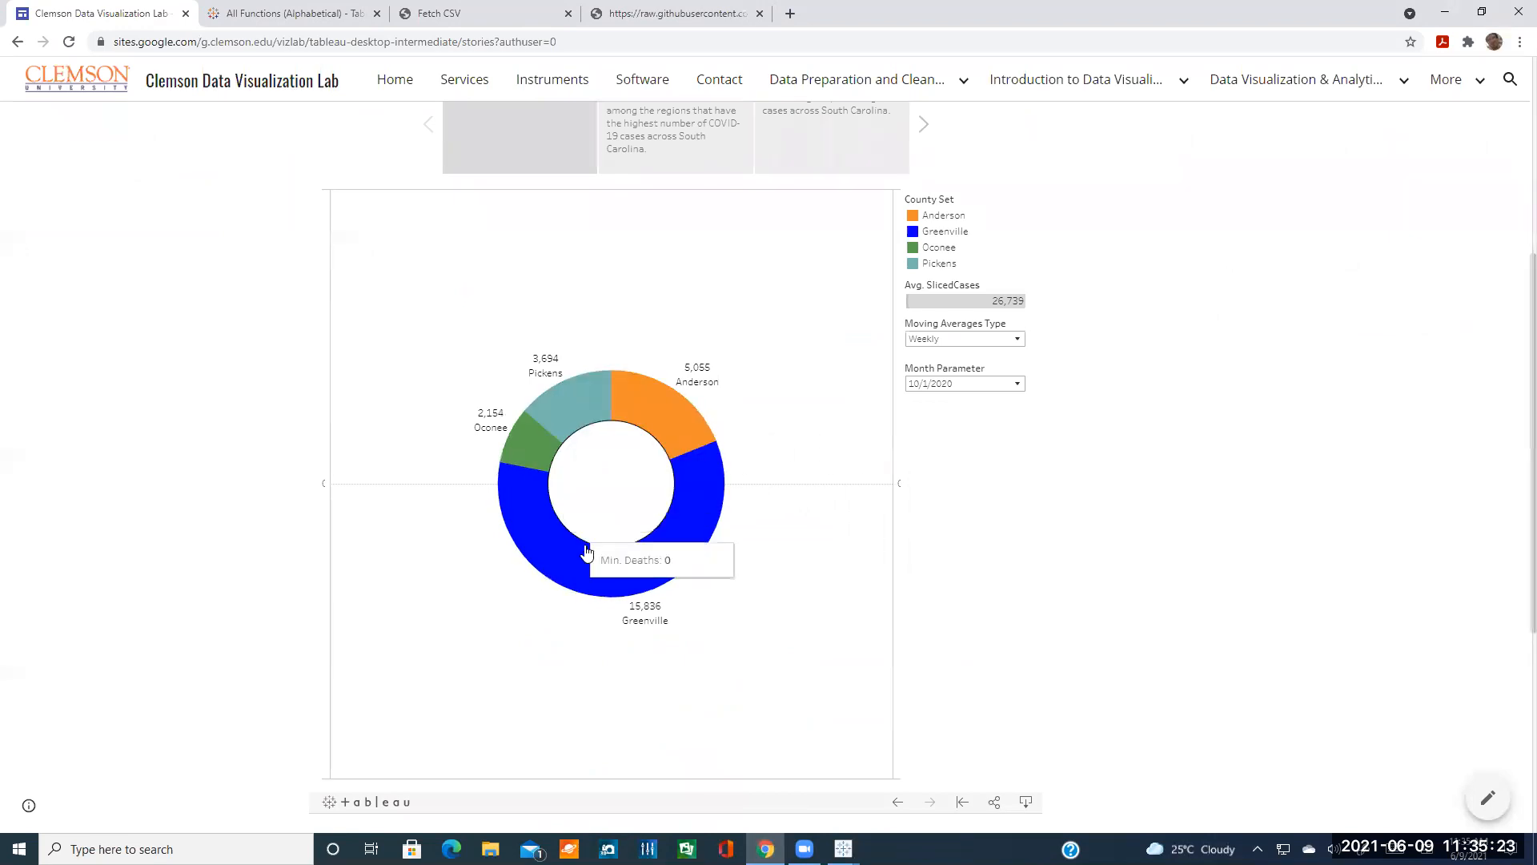
pyautogui.moveTo(595, 571)
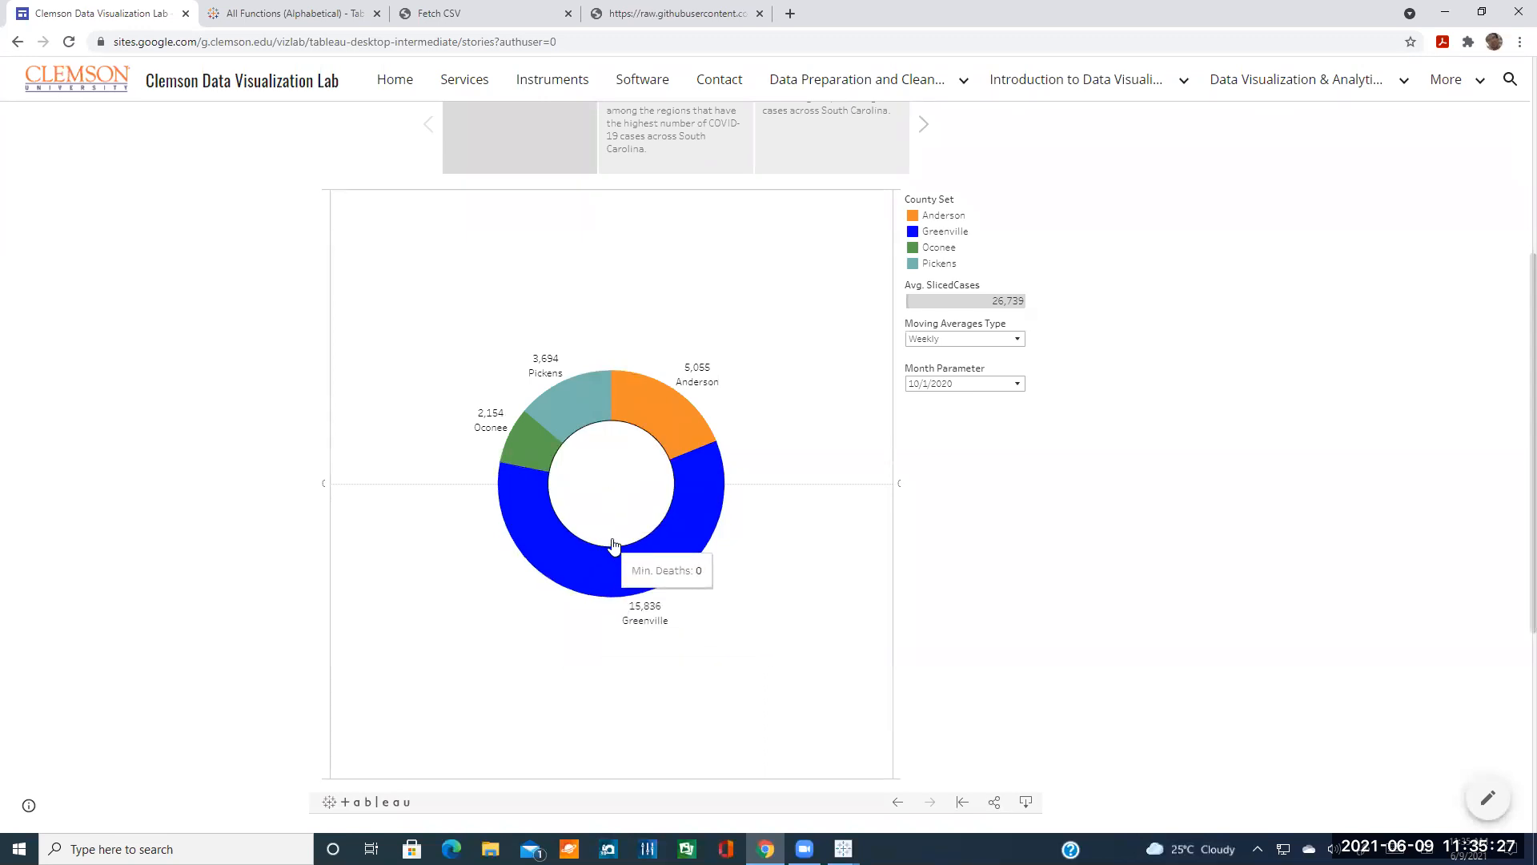
pyautogui.scroll(5, 616, 536)
# - Open the site's Tableau Desktop Advanced workshop page in a new tab and bring that tab forward
pyautogui.click(1456, 86)
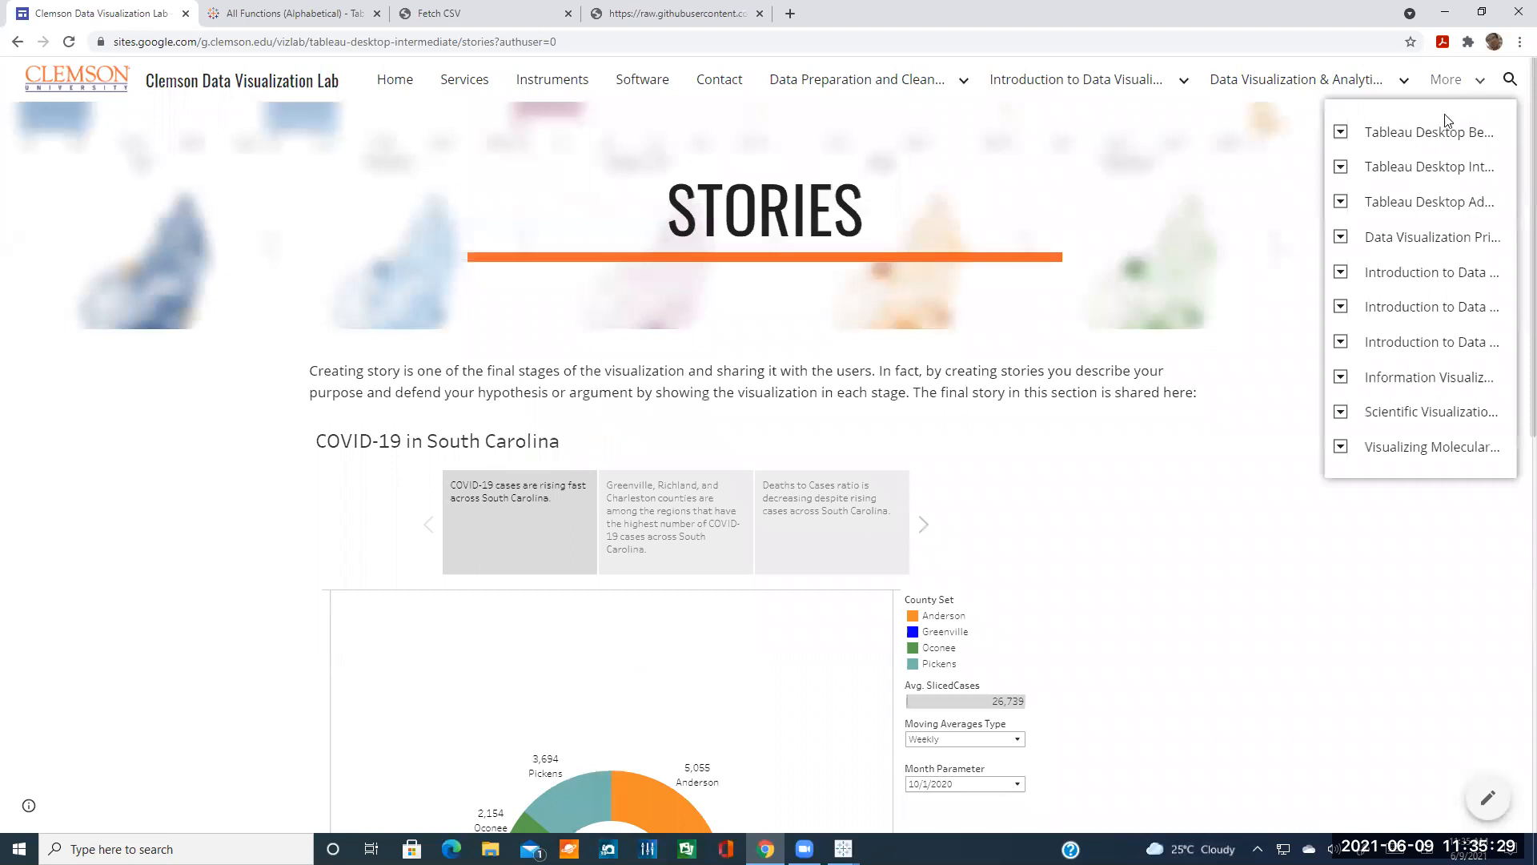
pyautogui.rightClick(1393, 203)
pyautogui.click(1397, 214)
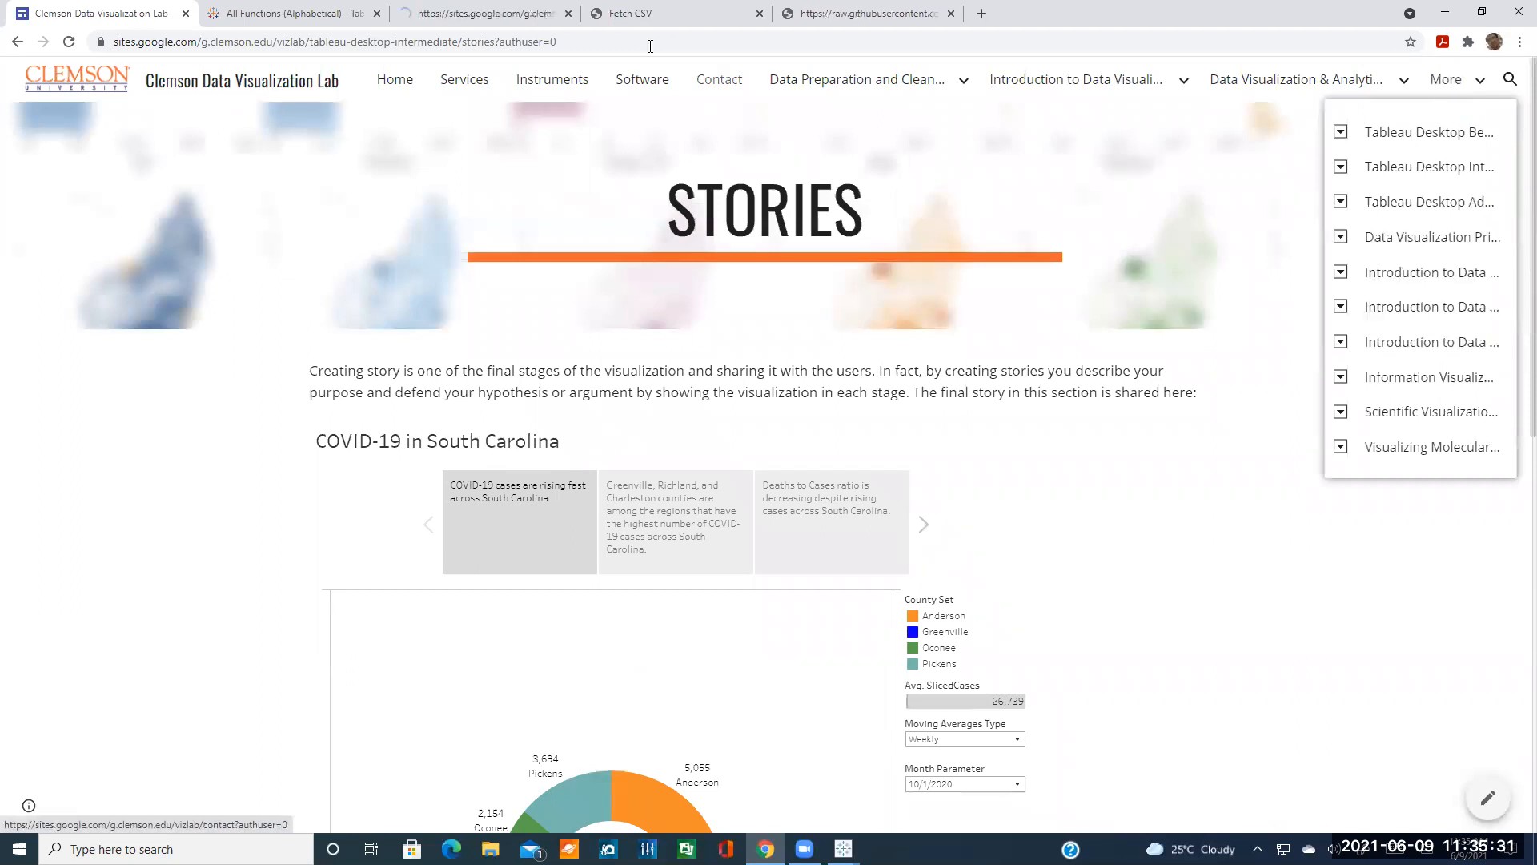
pyautogui.click(480, 14)
# - Page forward from the Advanced workshop page through table calculations and level of detail expressions to Advanced Chart Types
pyautogui.scroll(-8, 560, 376)
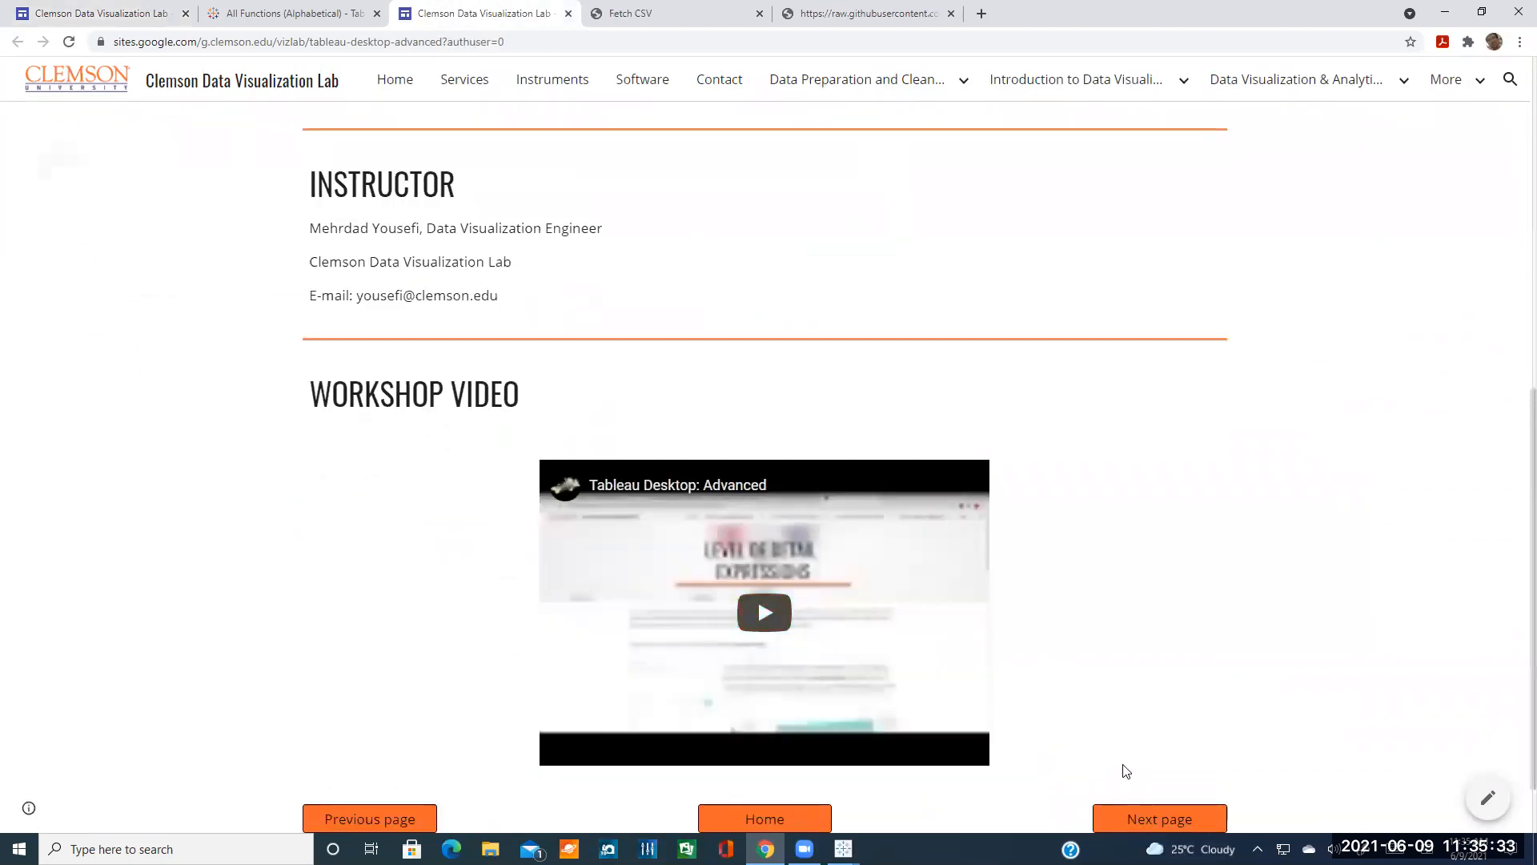
pyautogui.scroll(-1, 1125, 770)
pyautogui.click(1153, 738)
pyautogui.scroll(-10, 1062, 582)
pyautogui.scroll(-10, 1061, 582)
pyautogui.click(1116, 730)
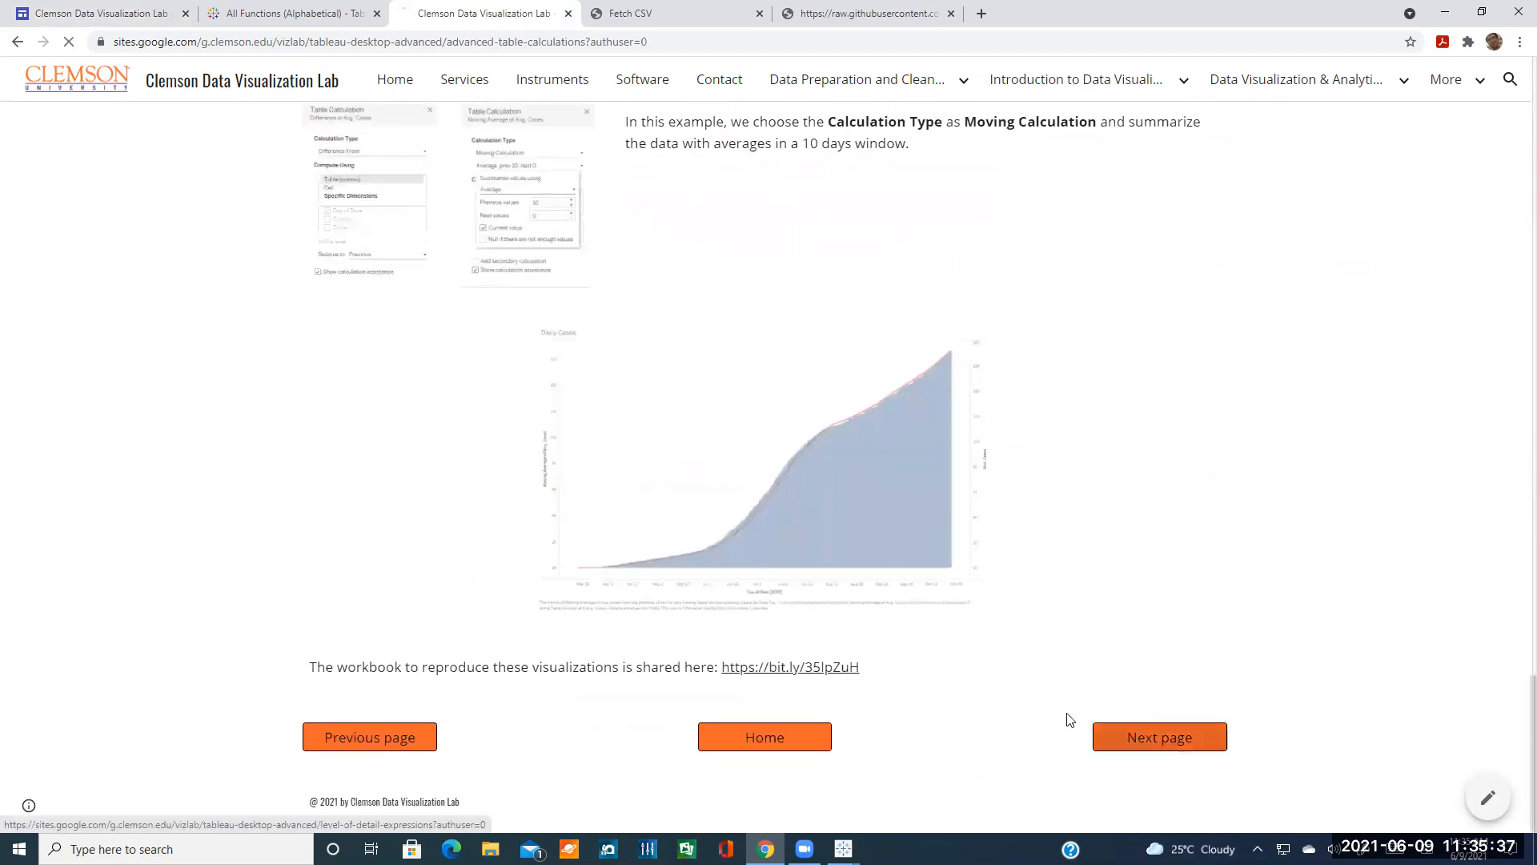
pyautogui.scroll(-20, 841, 453)
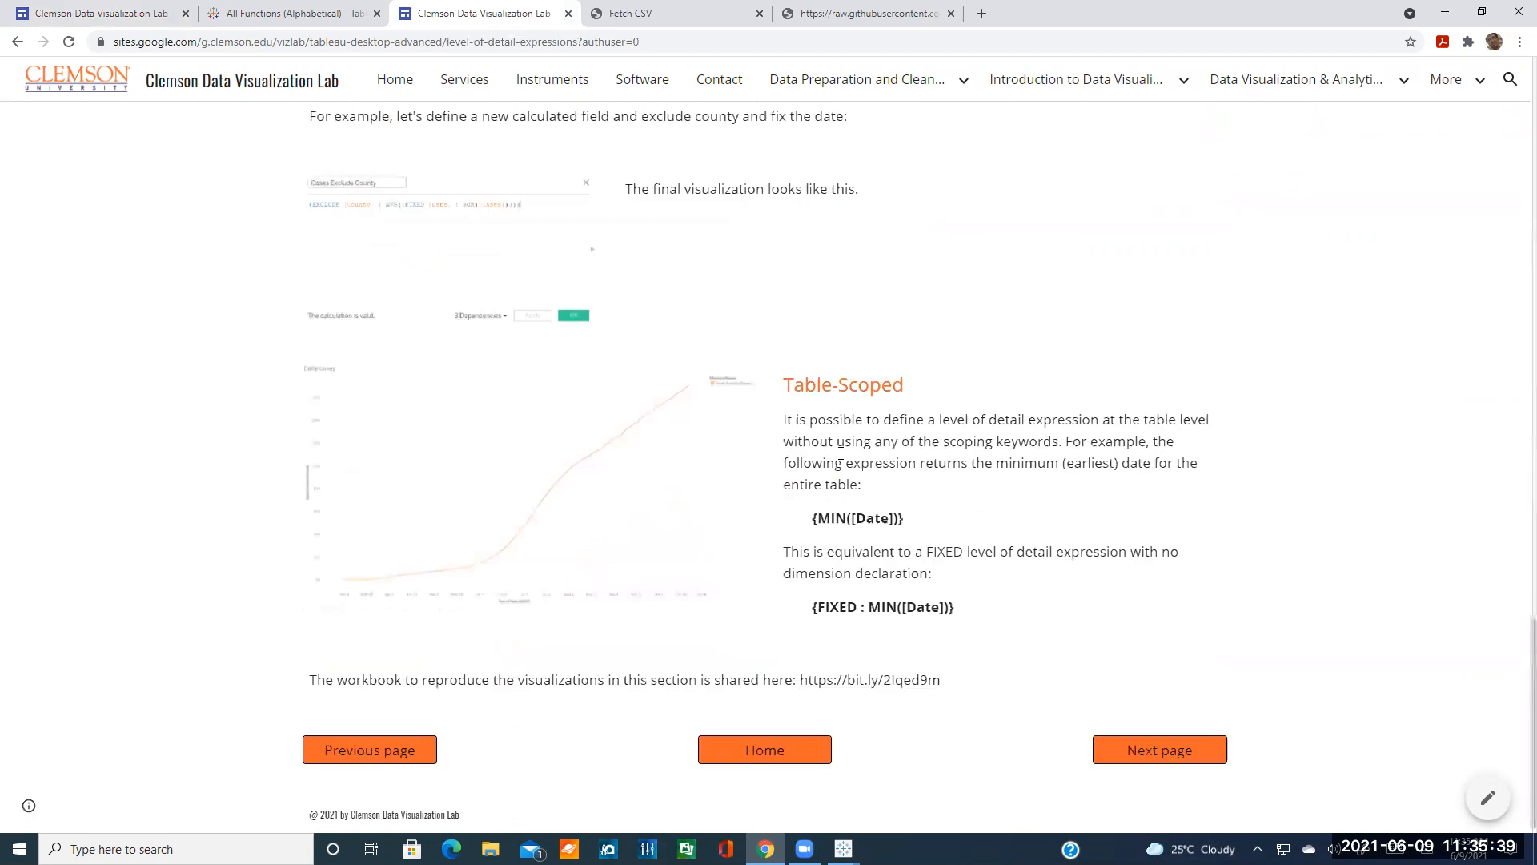
pyautogui.click(1134, 742)
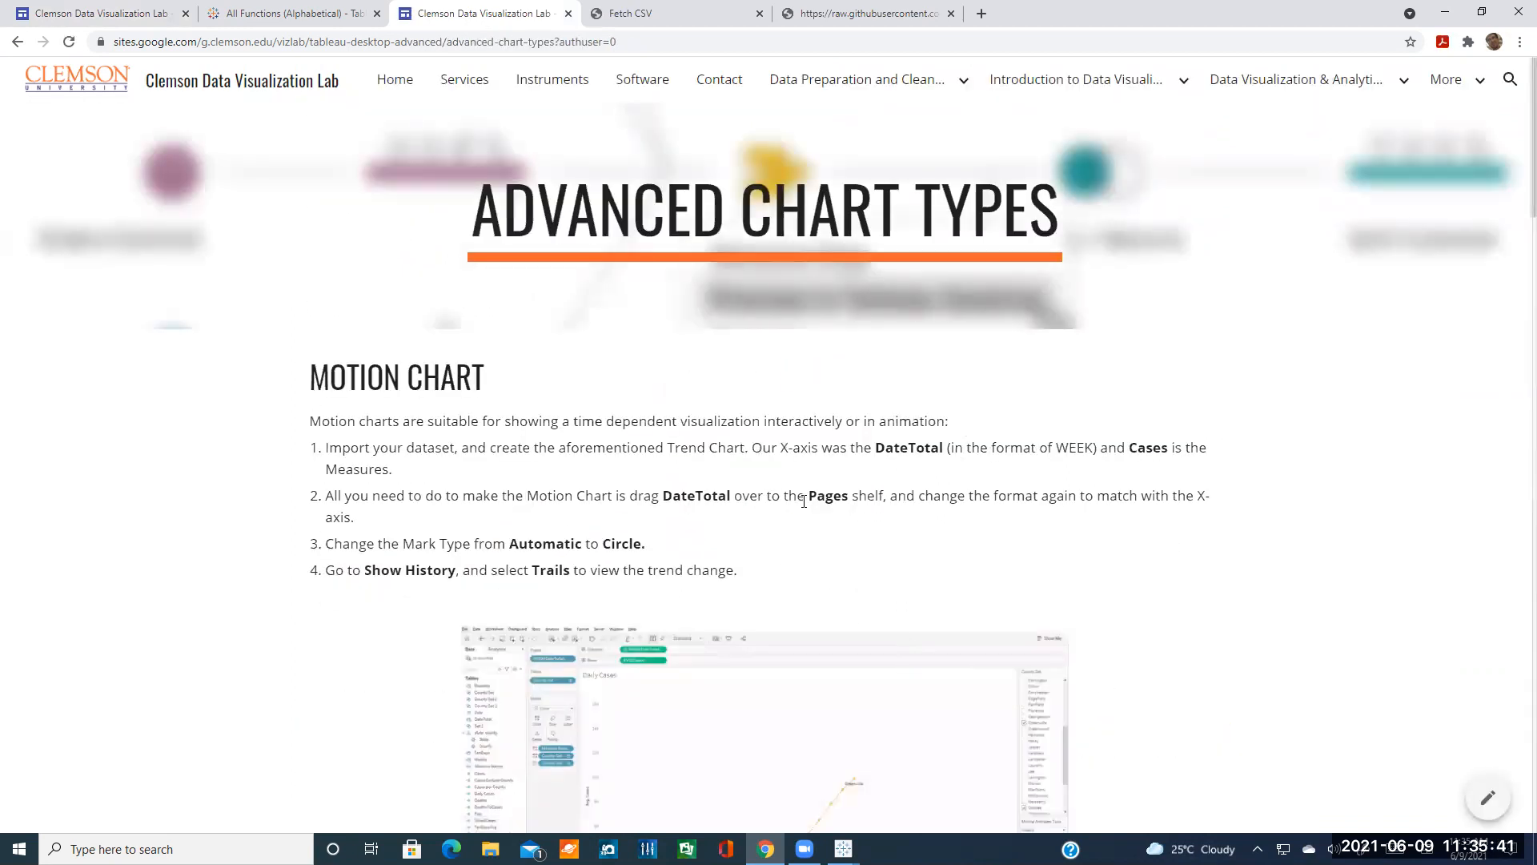
# - Select the Advanced Chart Types page address and find the Donut Chart instructions on the page
pyautogui.hotkey('ctrl', 'l')
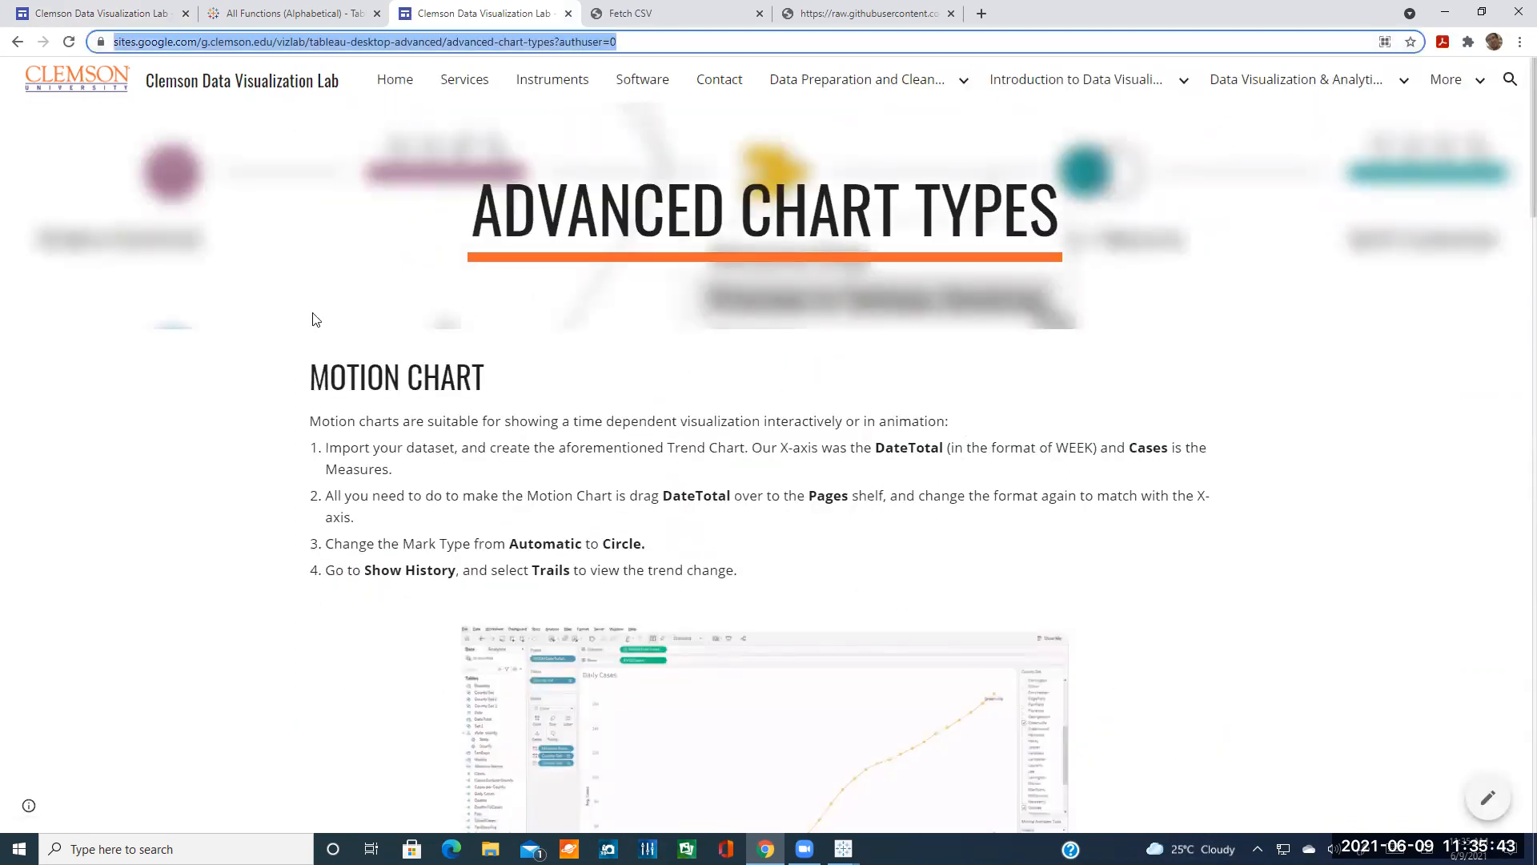
pyautogui.scroll(-20, 223, 473)
pyautogui.scroll(3, 429, 449)
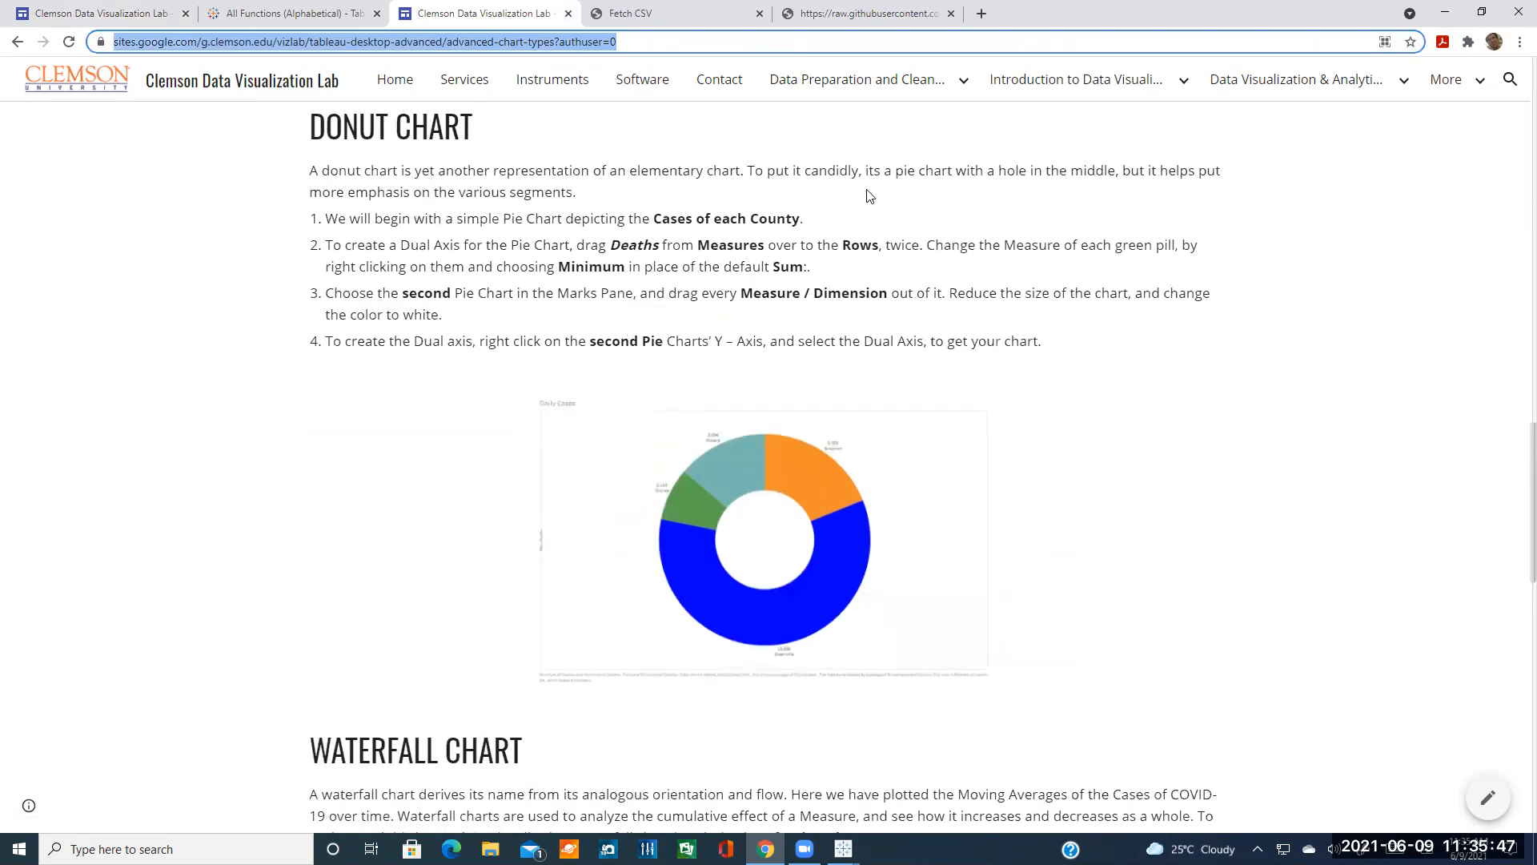
pyautogui.click(994, 82)
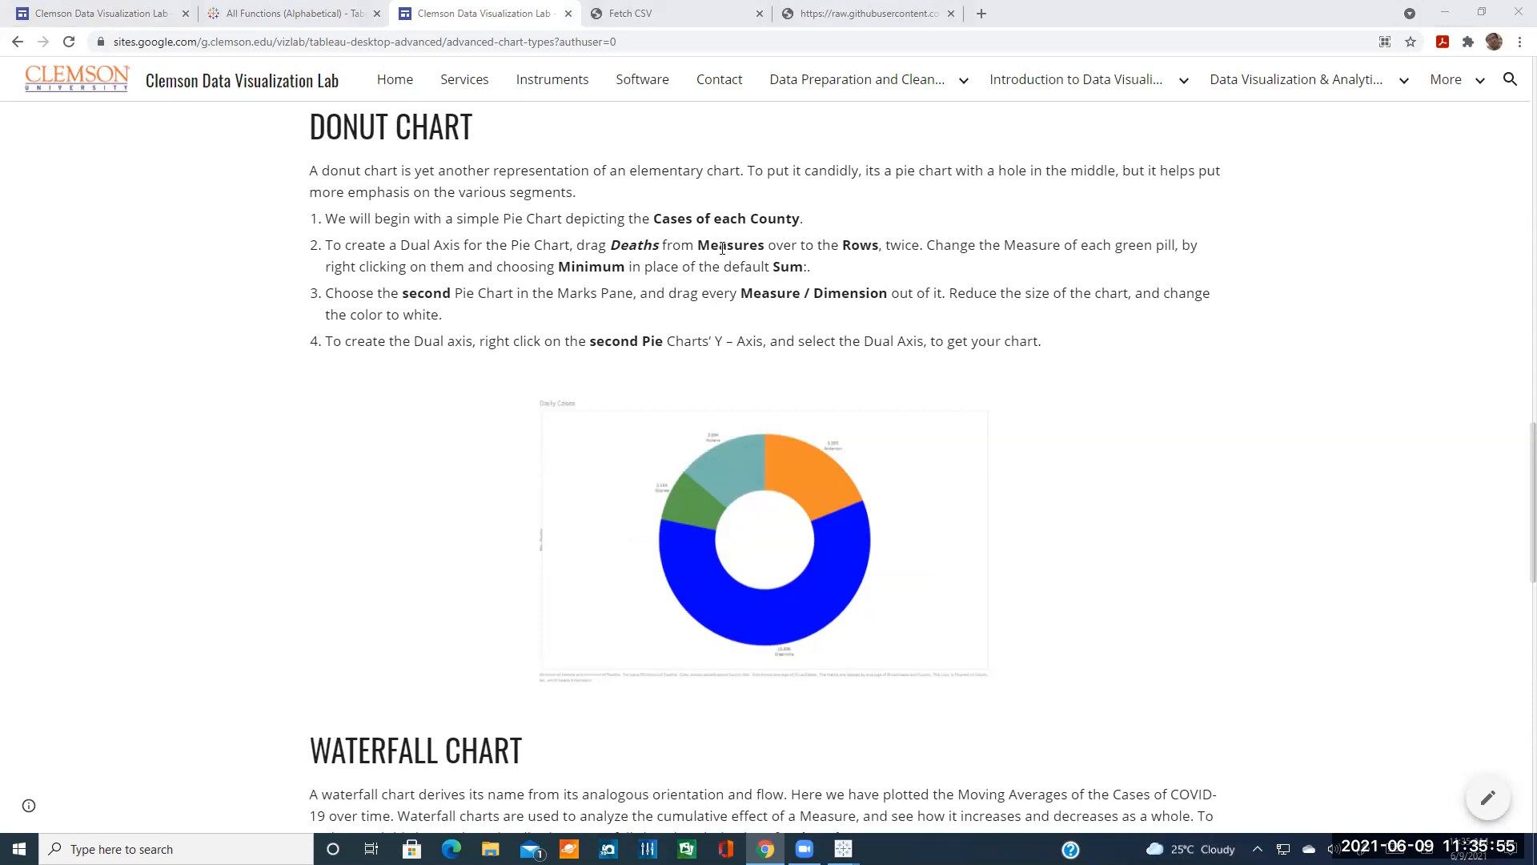
# - Close the Advanced Chart Types page and return to the Stories page, switching briefly to Story 1 in Tableau and back to Chrome
pyautogui.click(568, 14)
pyautogui.click(148, 12)
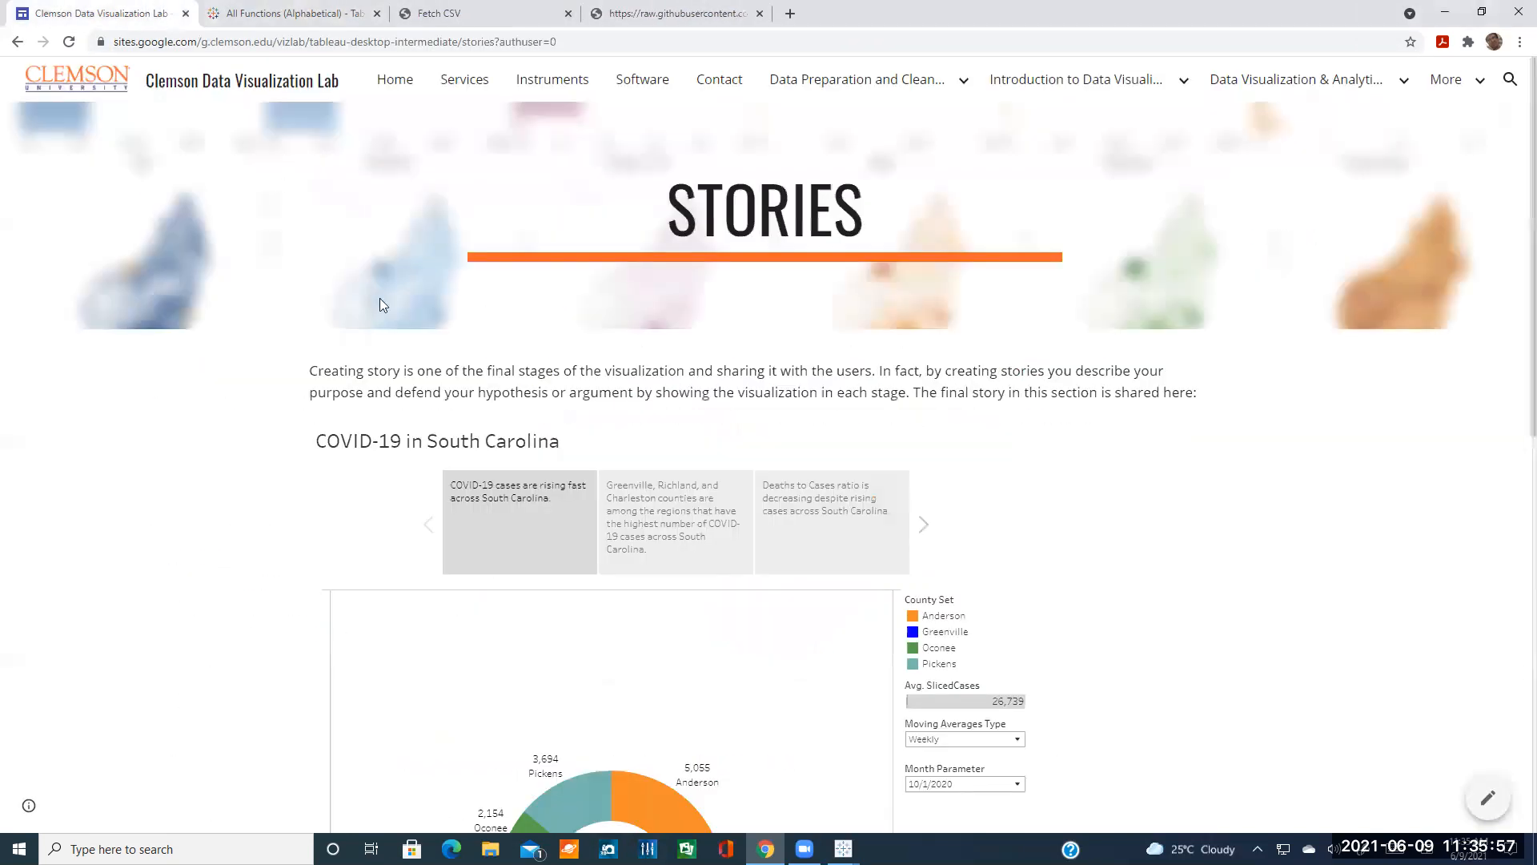
pyautogui.scroll(-3, 1053, 518)
pyautogui.click(805, 849)
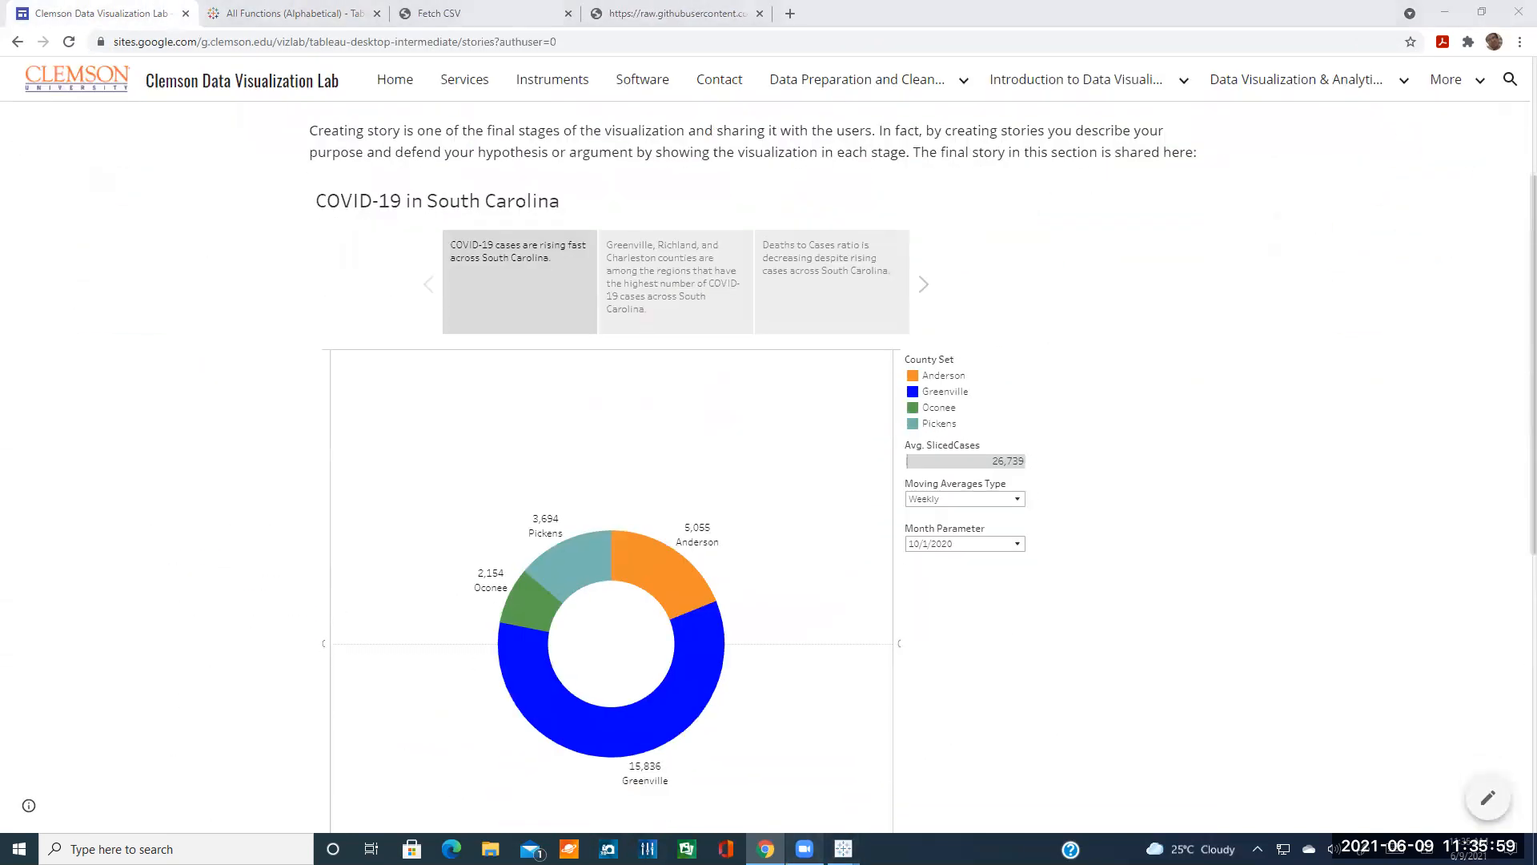
pyautogui.moveTo(842, 849)
pyautogui.click(876, 800)
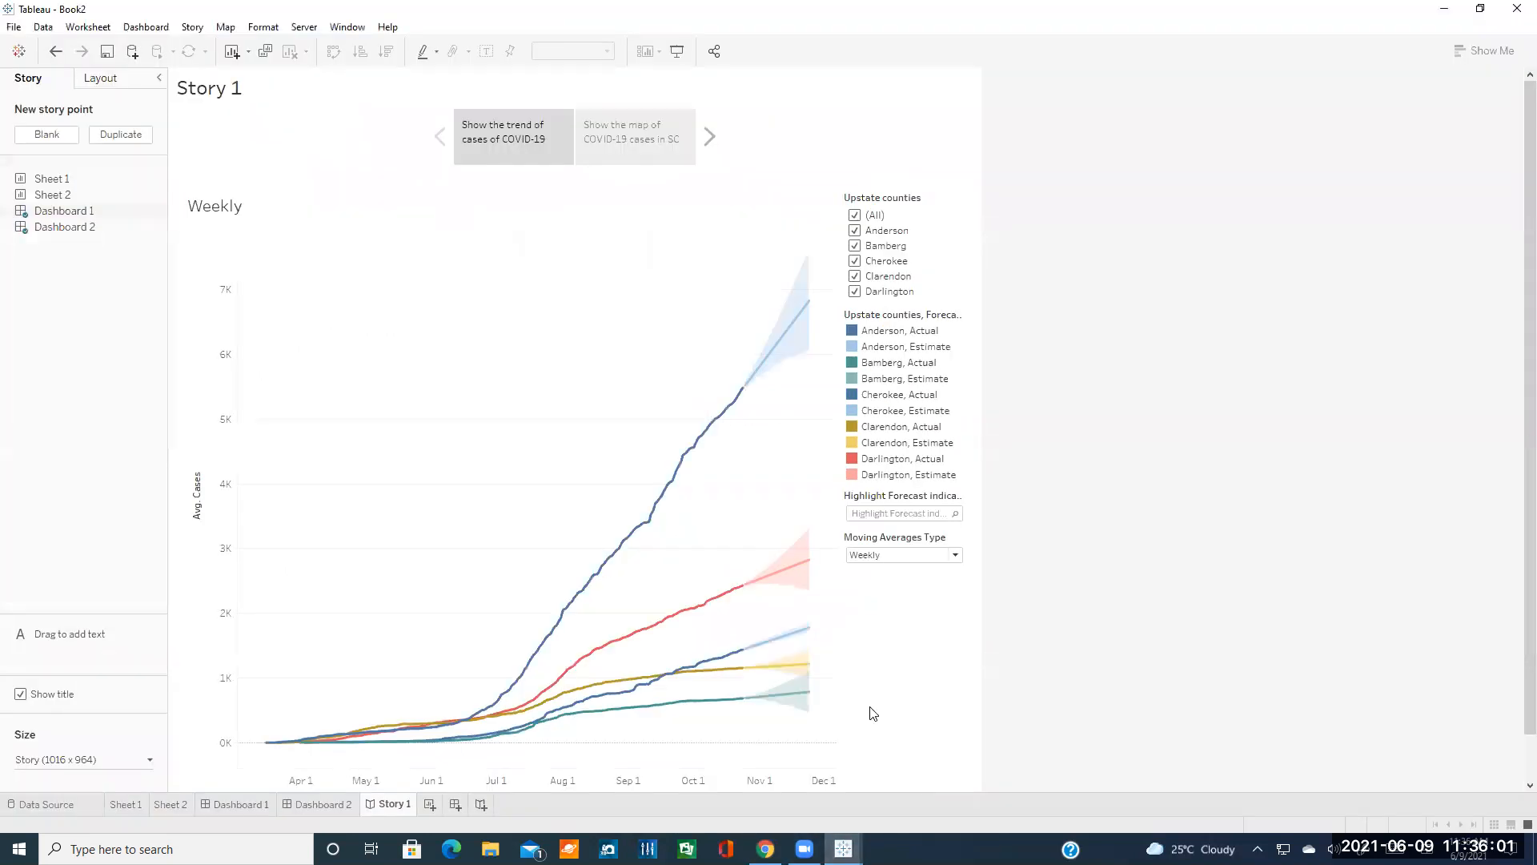
pyautogui.click(765, 848)
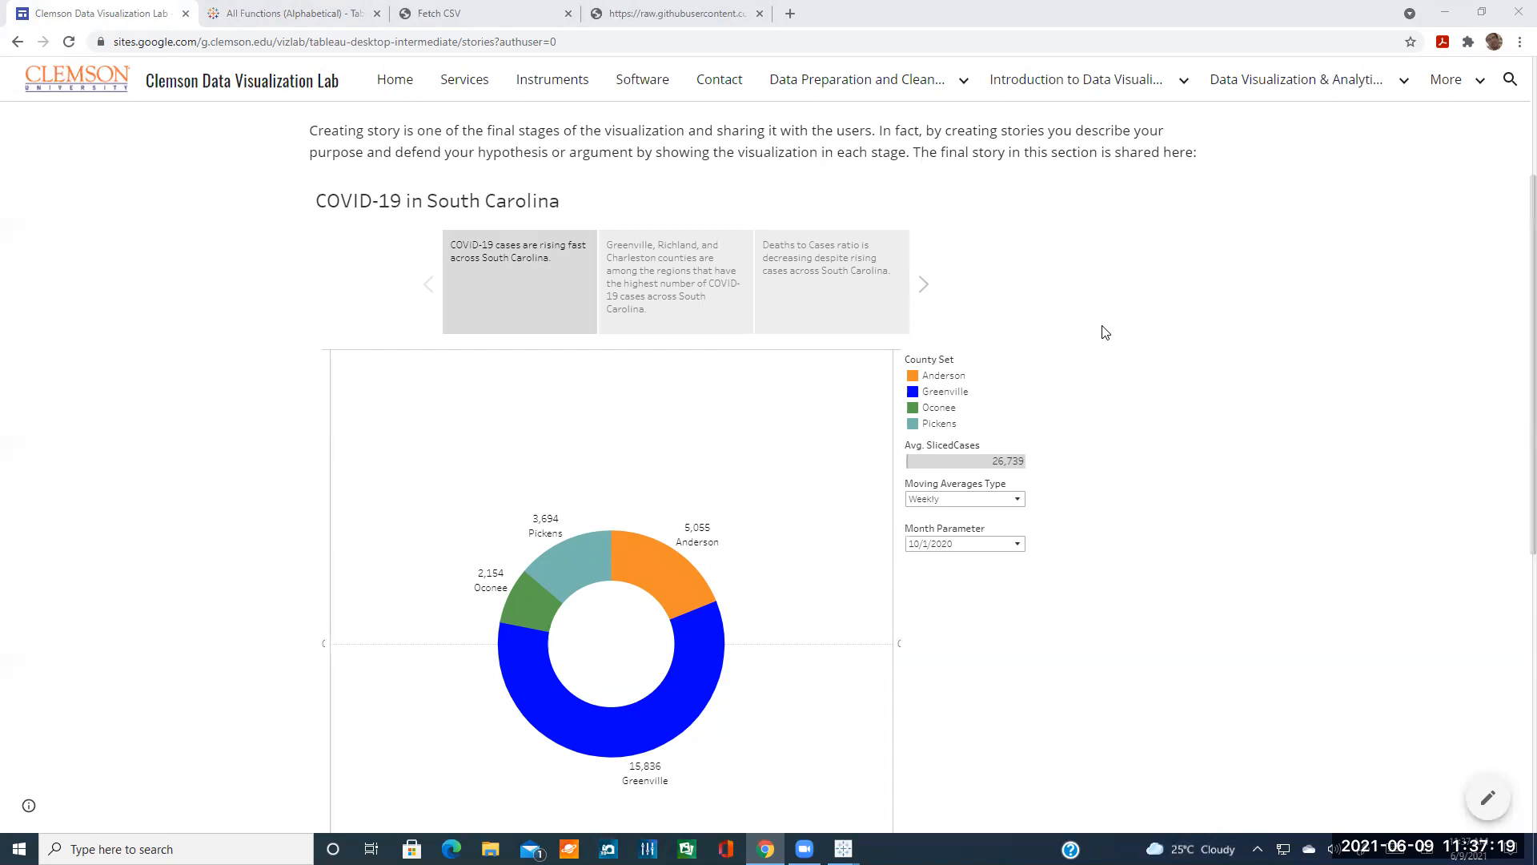
# - Look over the example story on the Stories page and continue to the Homework page that follows it
pyautogui.scroll(-1, 1055, 537)
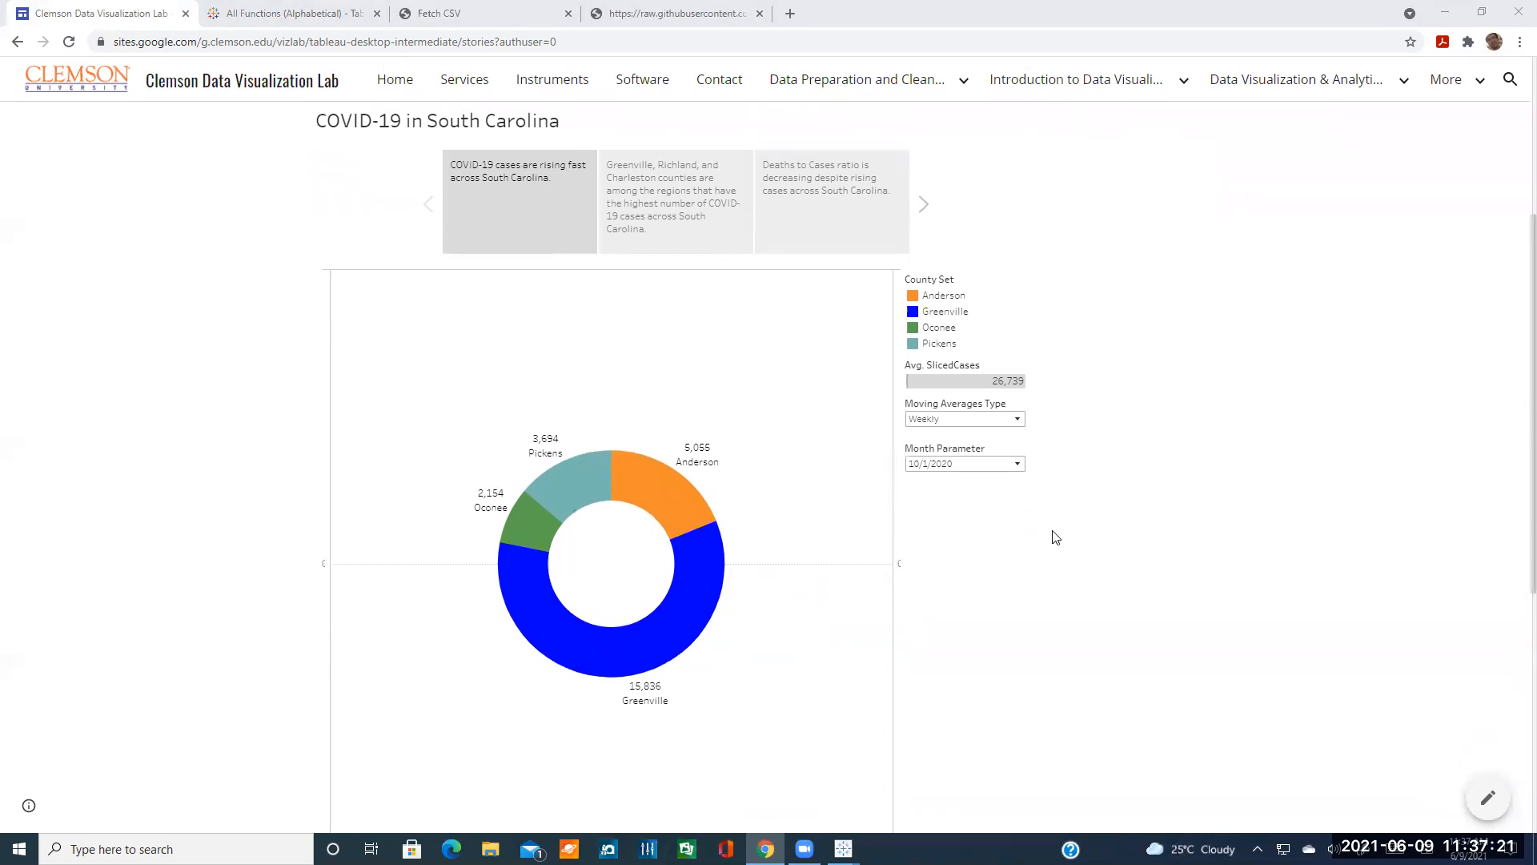
pyautogui.scroll(-4, 1032, 541)
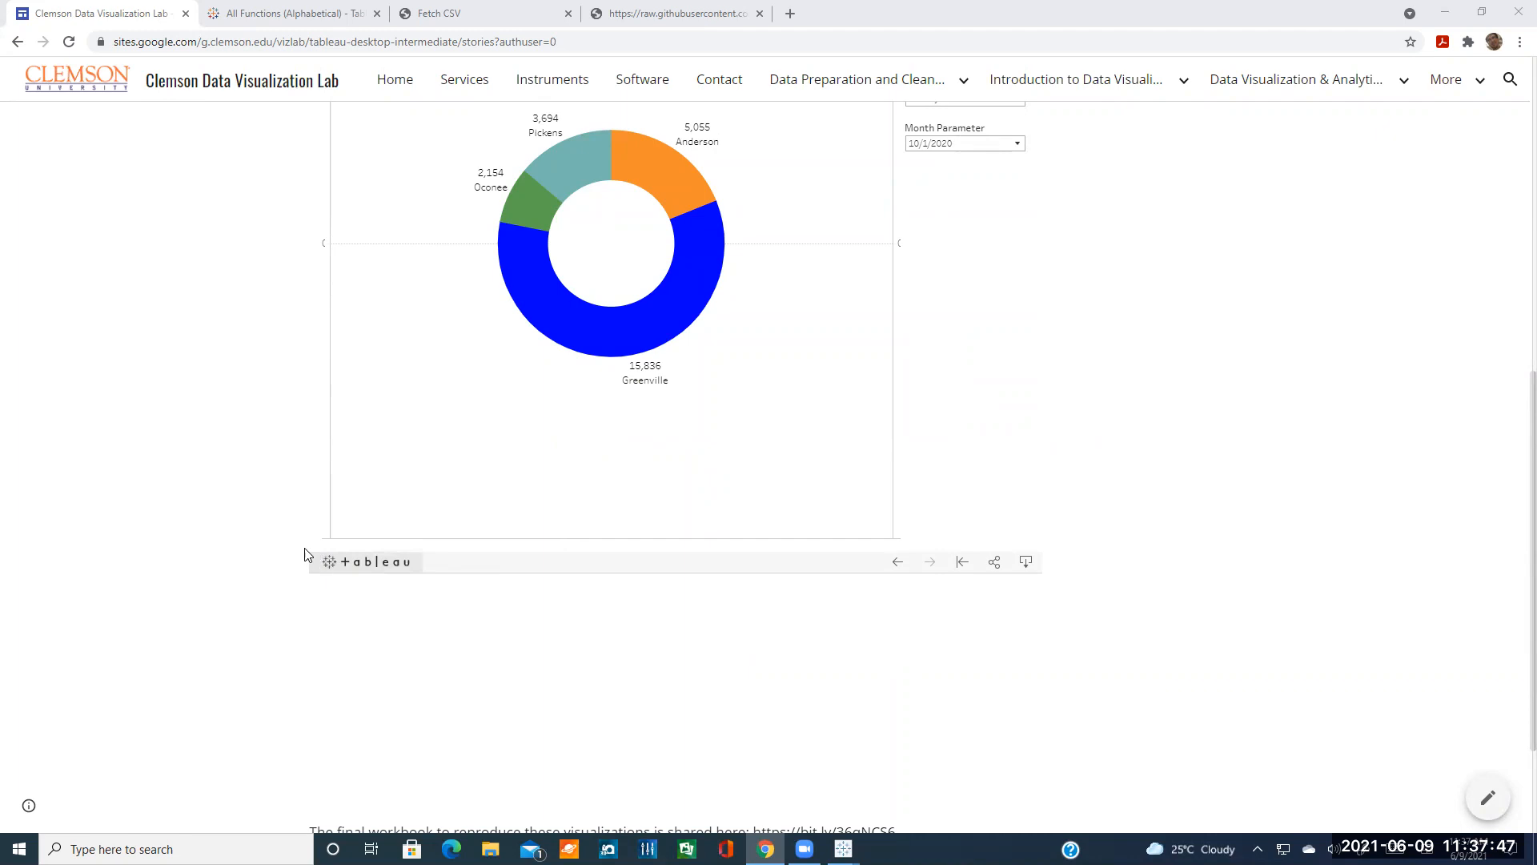
pyautogui.scroll(3, 296, 528)
pyautogui.scroll(6, 296, 528)
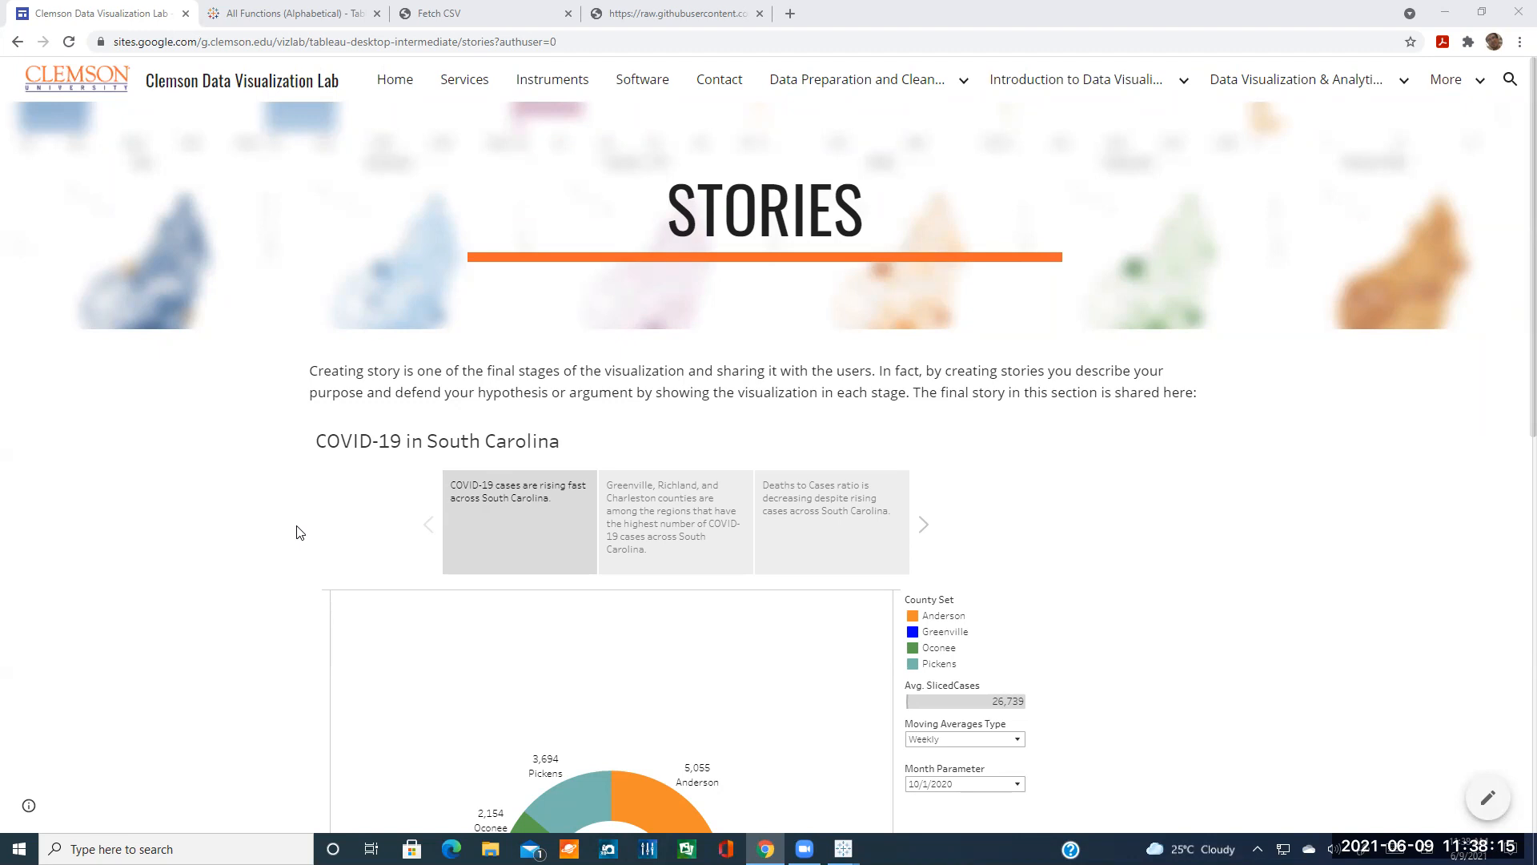
pyautogui.scroll(-10, 296, 532)
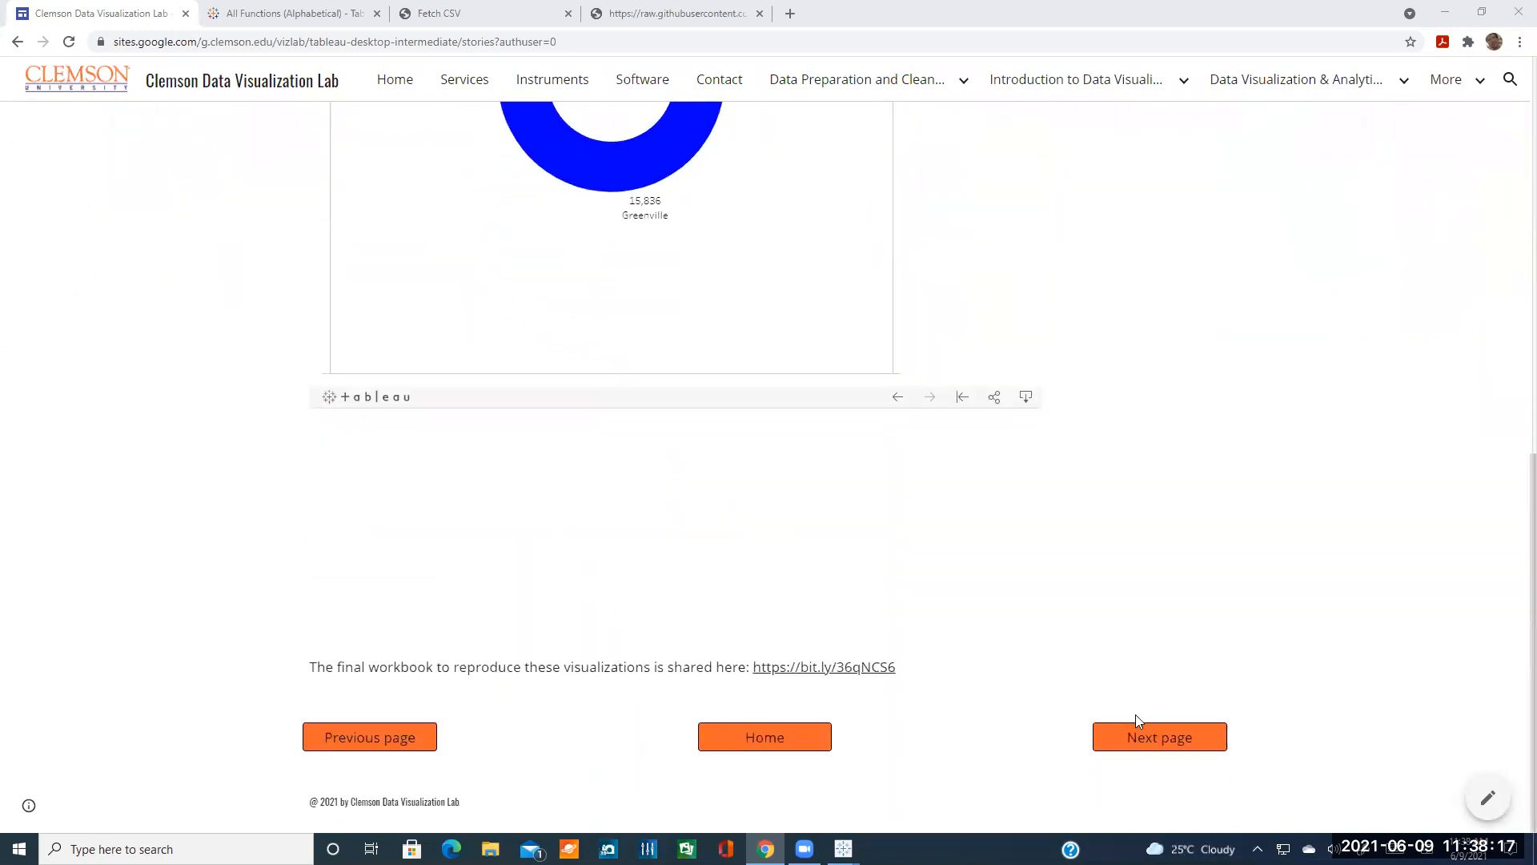
pyautogui.click(1134, 732)
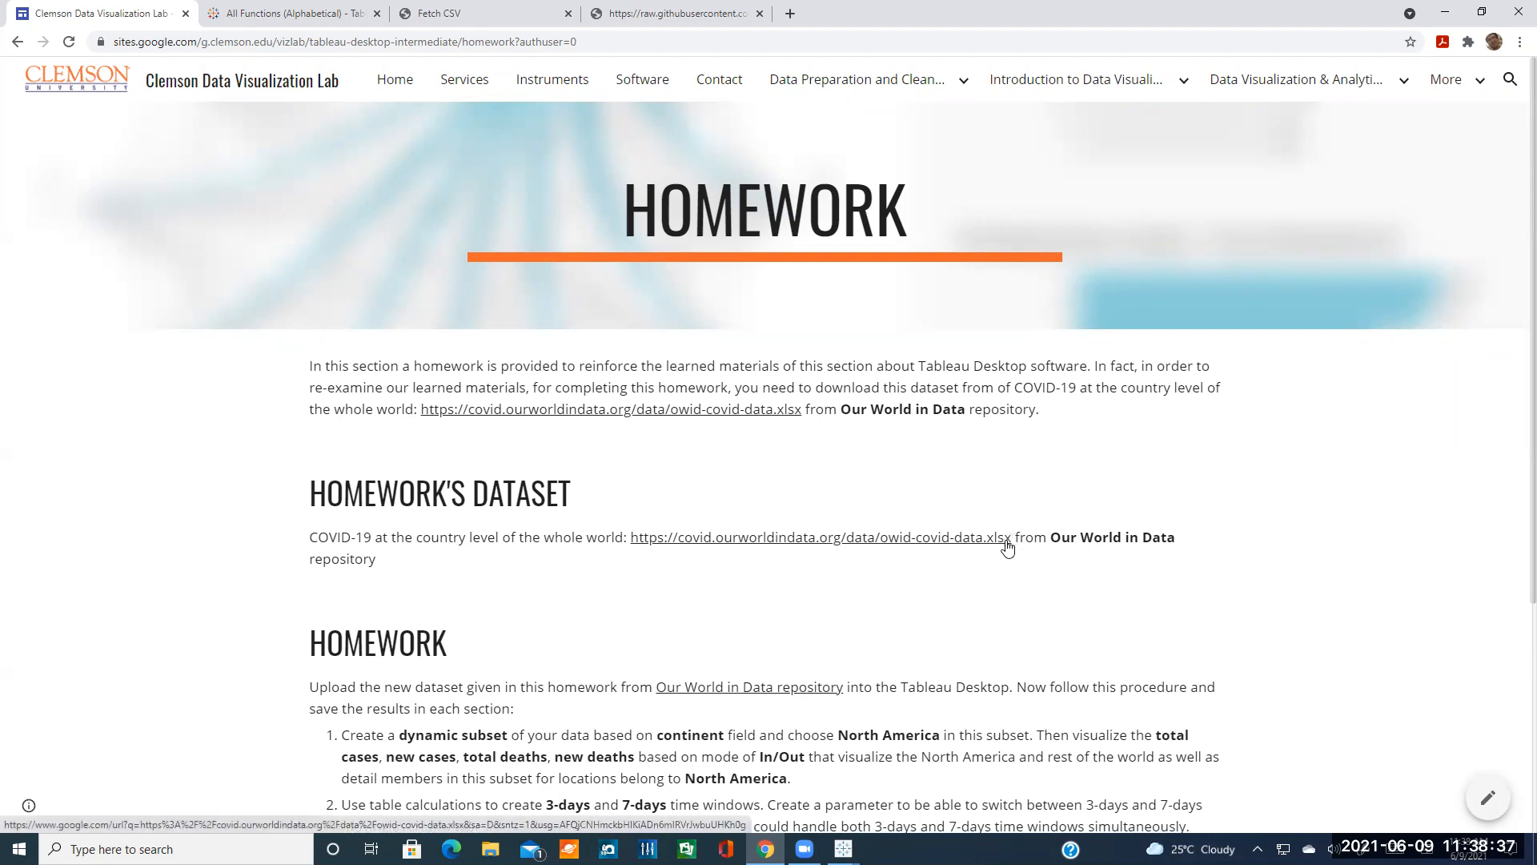
# - Review the homework dataset link and tasks, highlighting the 3-days and 7-days time windows and the monthly date parameter task
pyautogui.moveTo(1012, 541); pyautogui.dragTo(630, 538)
pyautogui.click(708, 638)
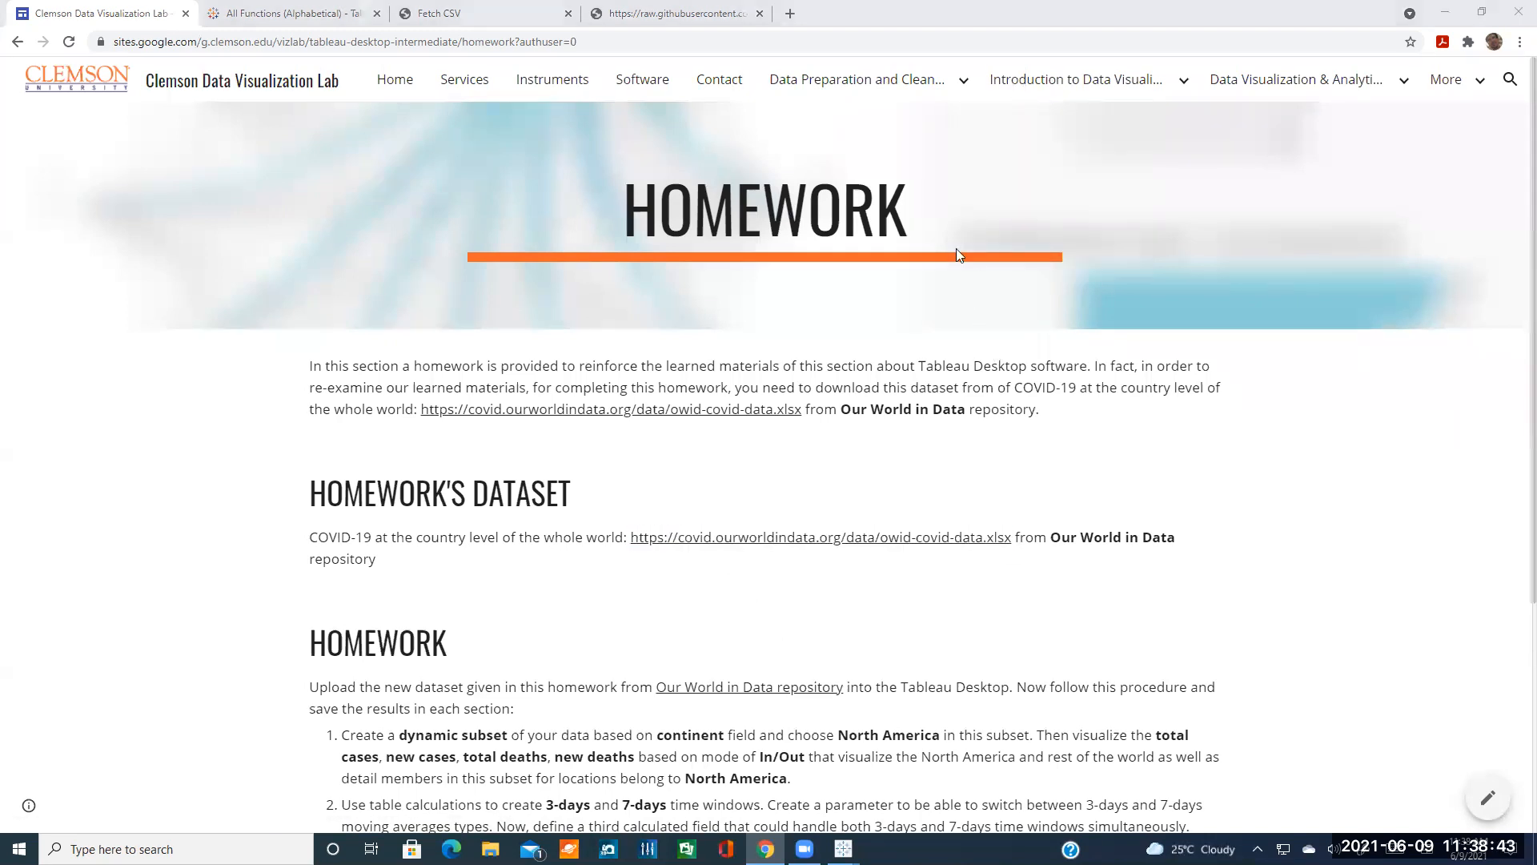
pyautogui.scroll(-3, 956, 248)
pyautogui.scroll(-2, 860, 500)
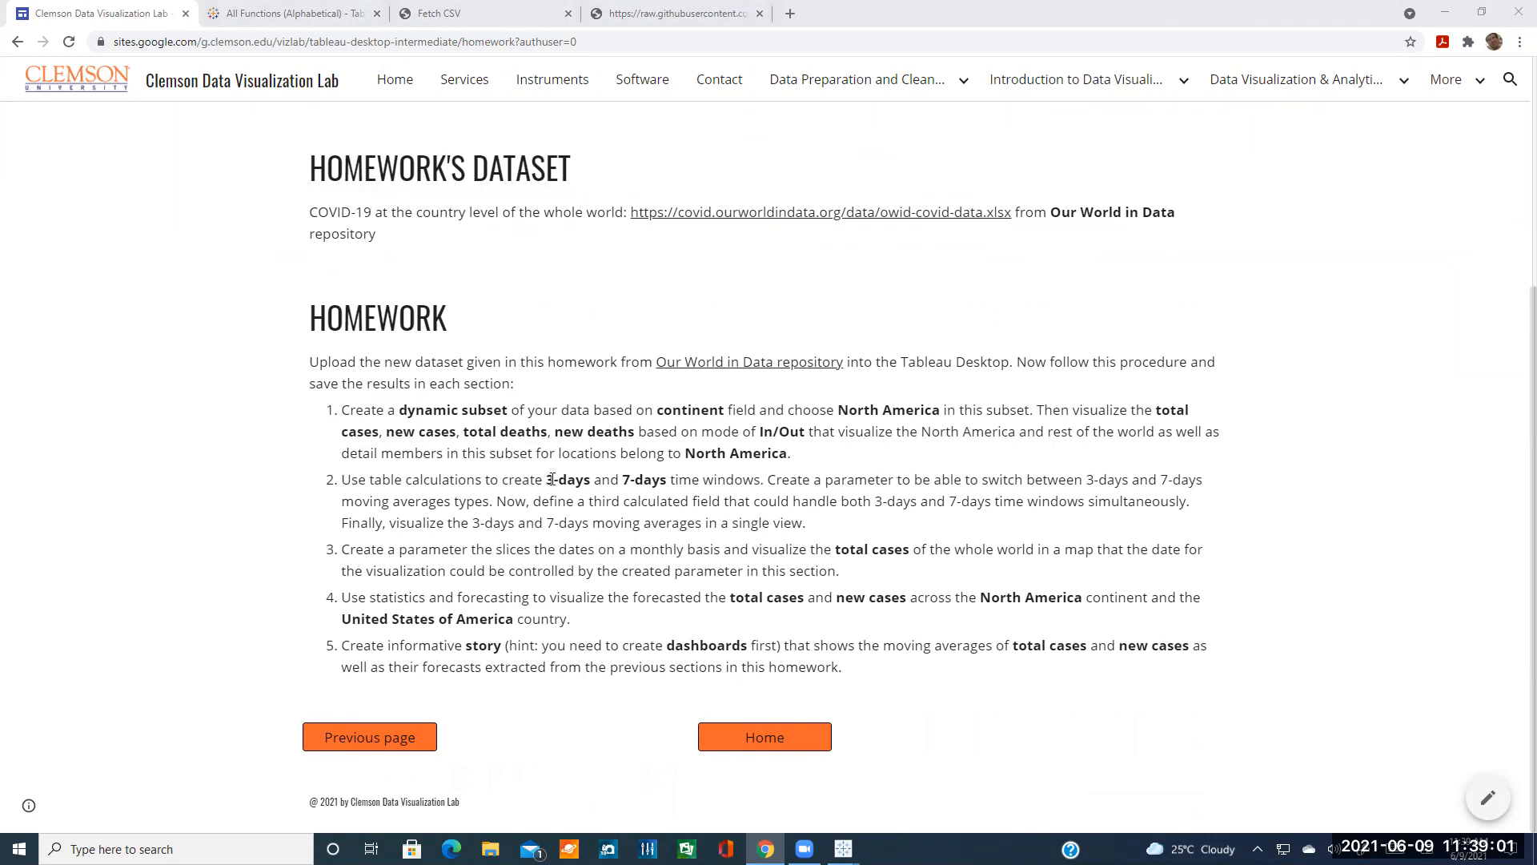
pyautogui.moveTo(545, 481); pyautogui.dragTo(631, 488)
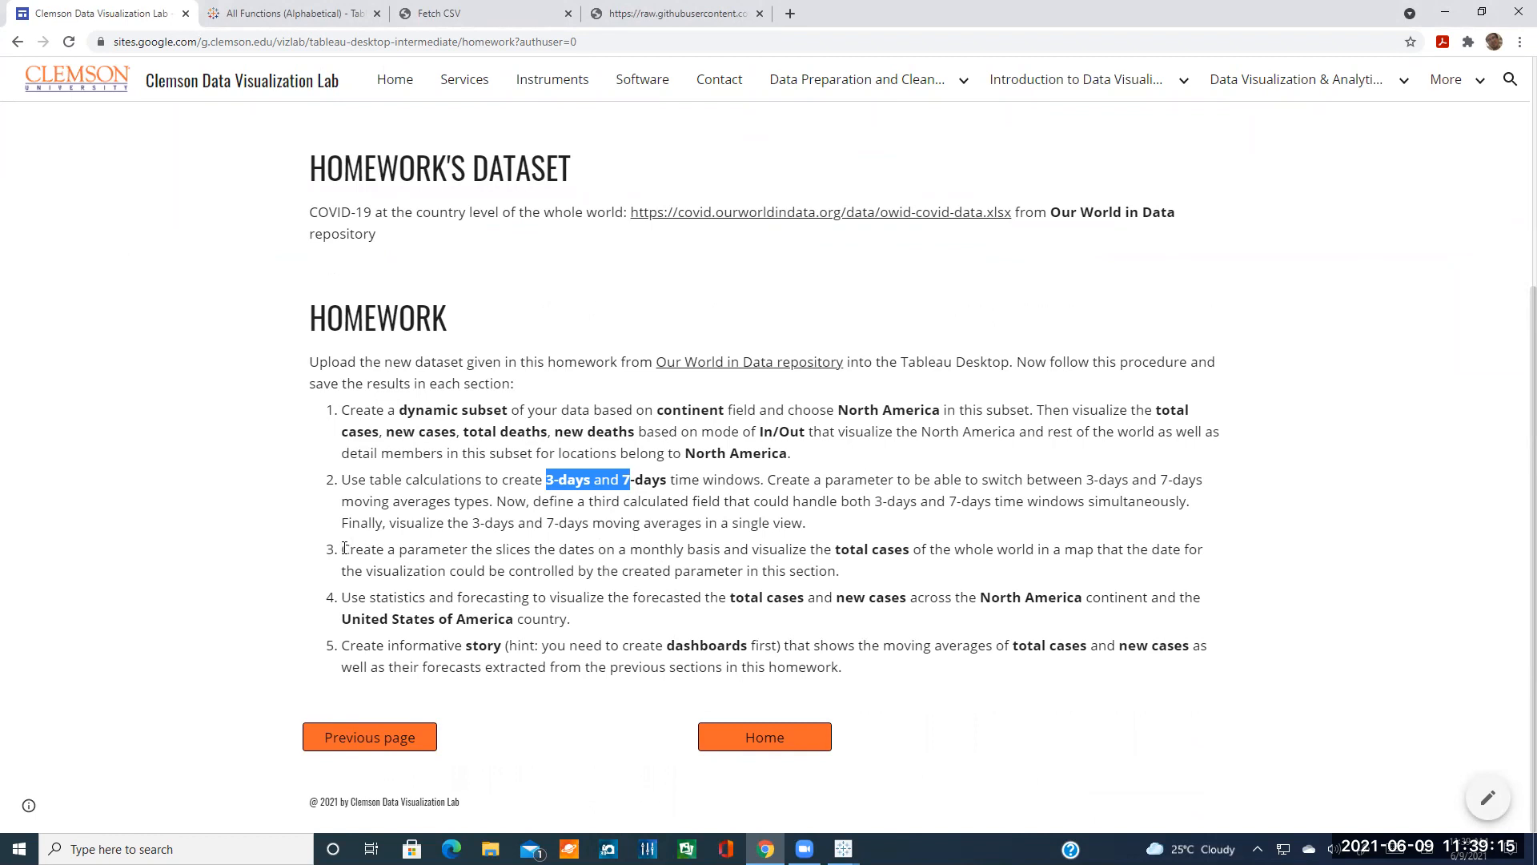
pyautogui.moveTo(344, 548); pyautogui.dragTo(494, 570)
pyautogui.click(519, 566)
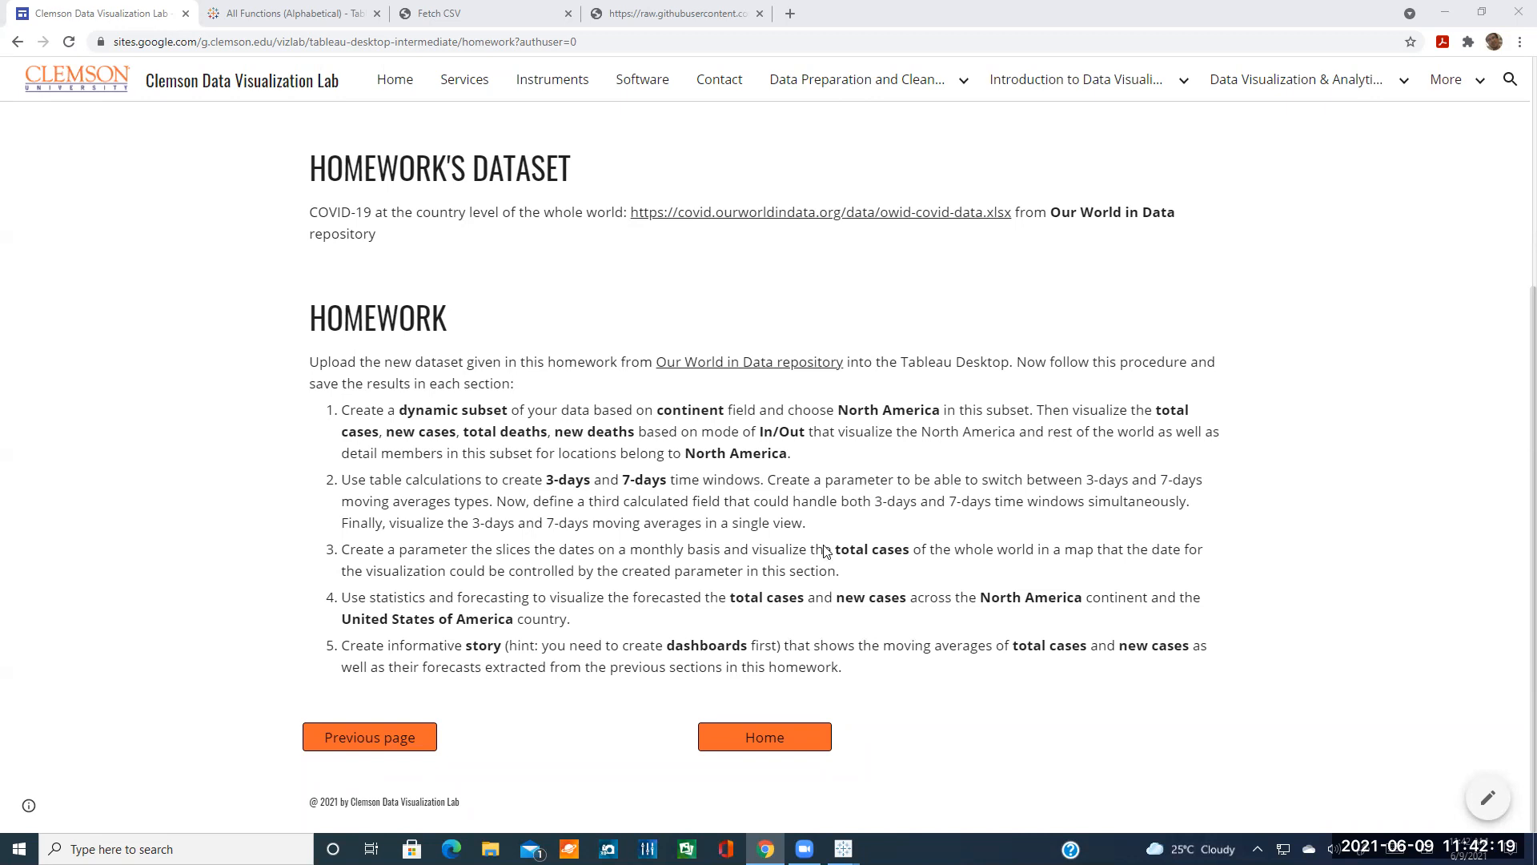
# - Switch to Tableau and open Sheet 1, briefly viewing the axis settings for Avg. Cases
pyautogui.moveTo(843, 849)
pyautogui.click(928, 789)
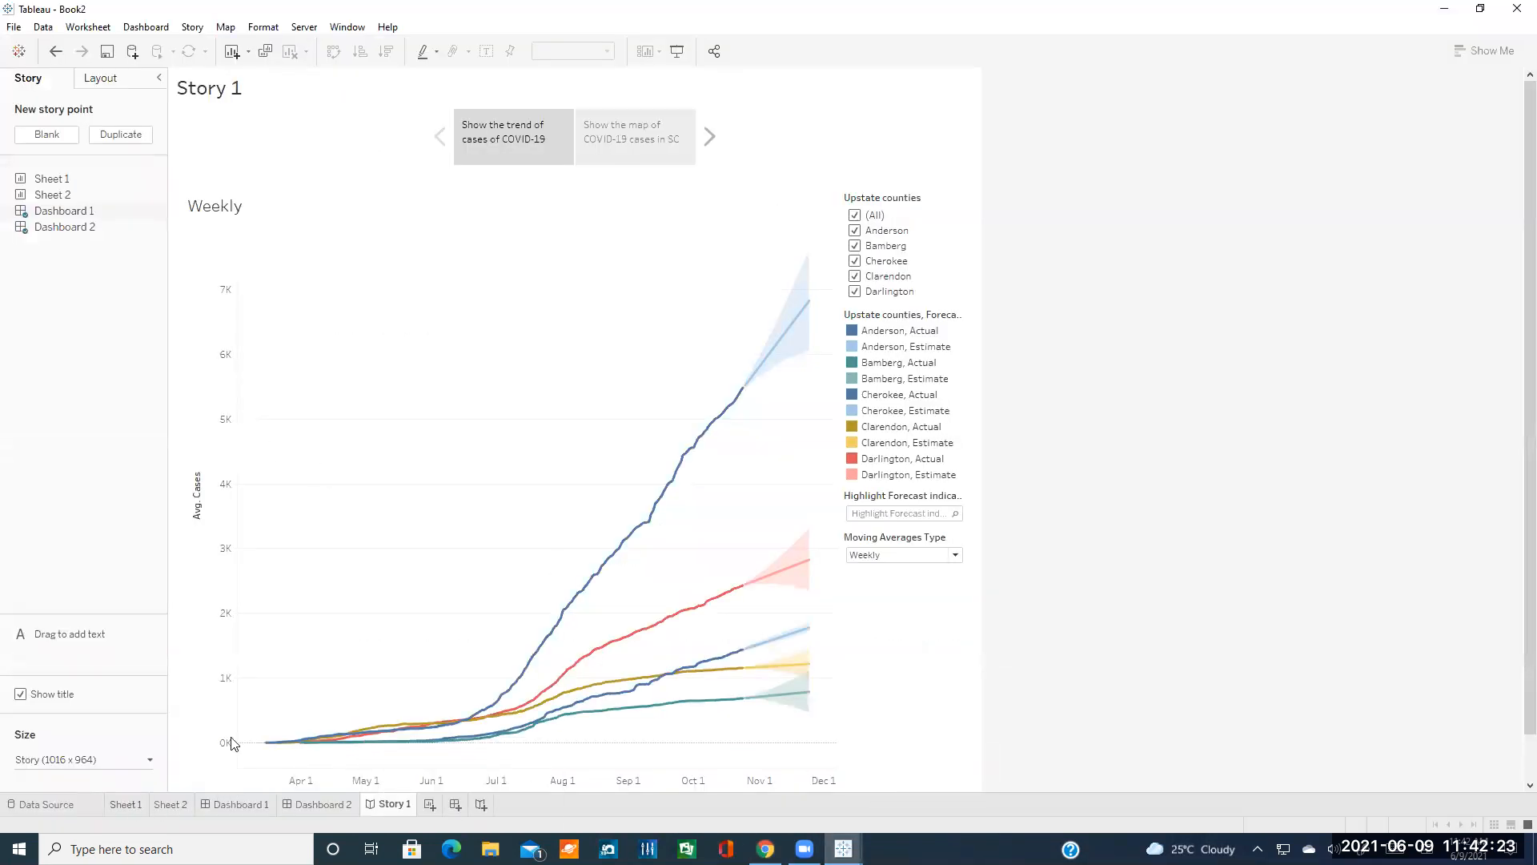
pyautogui.click(126, 804)
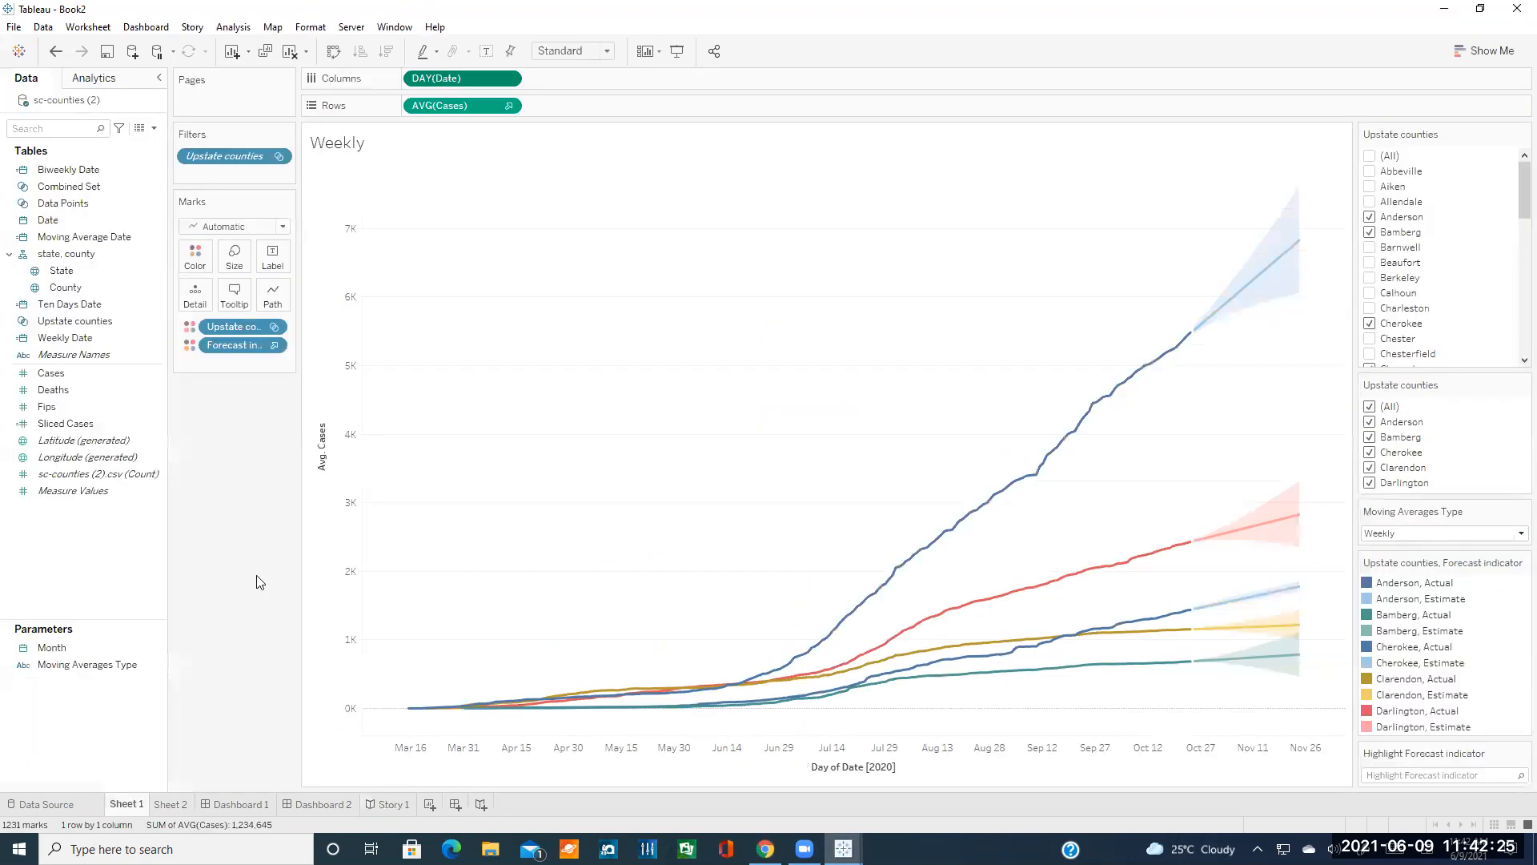
pyautogui.doubleClick(340, 400)
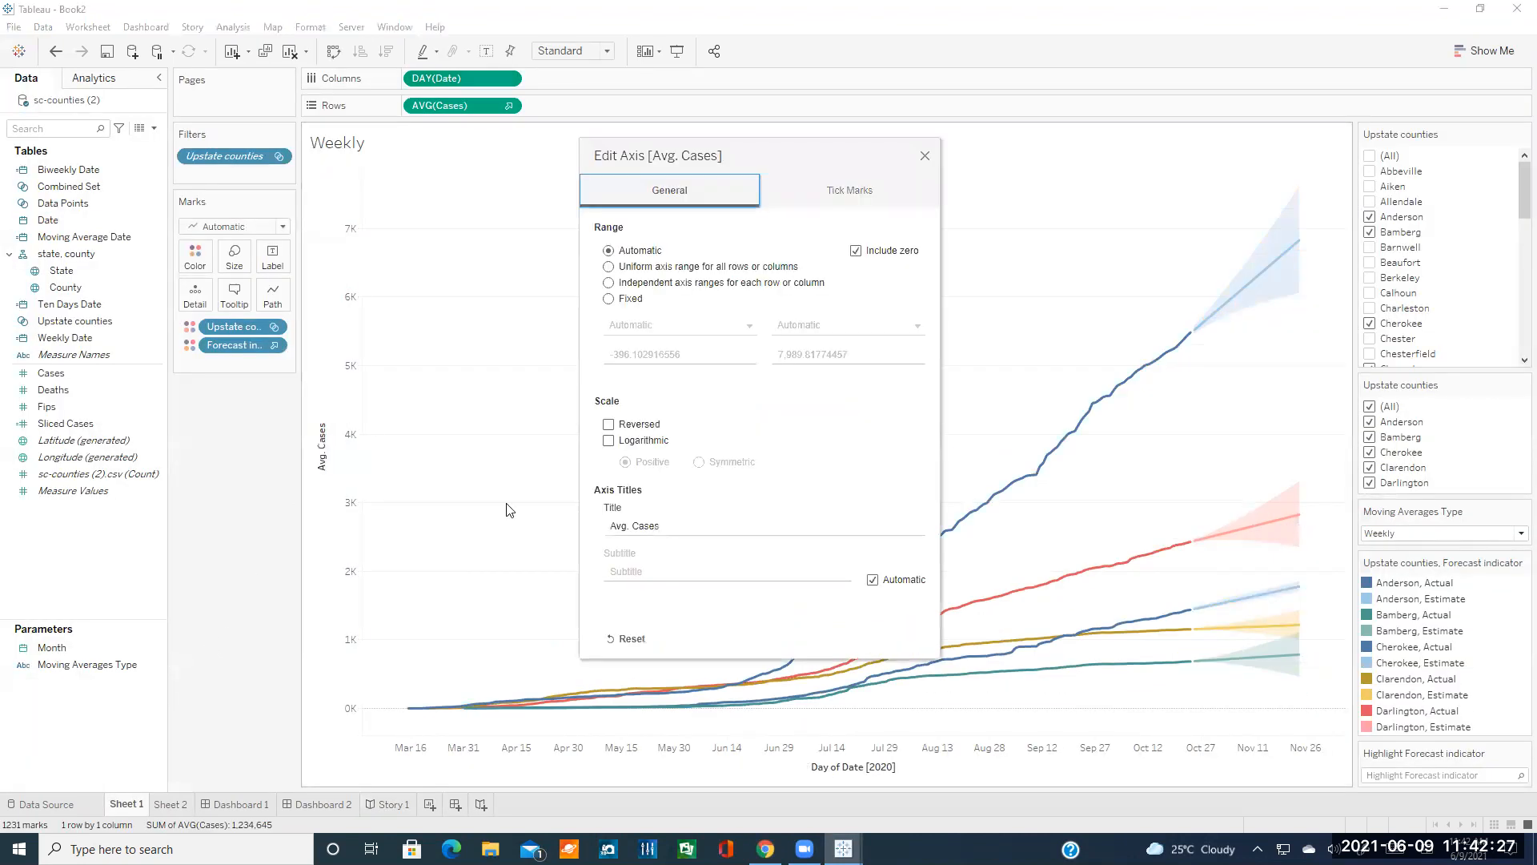
pyautogui.click(922, 152)
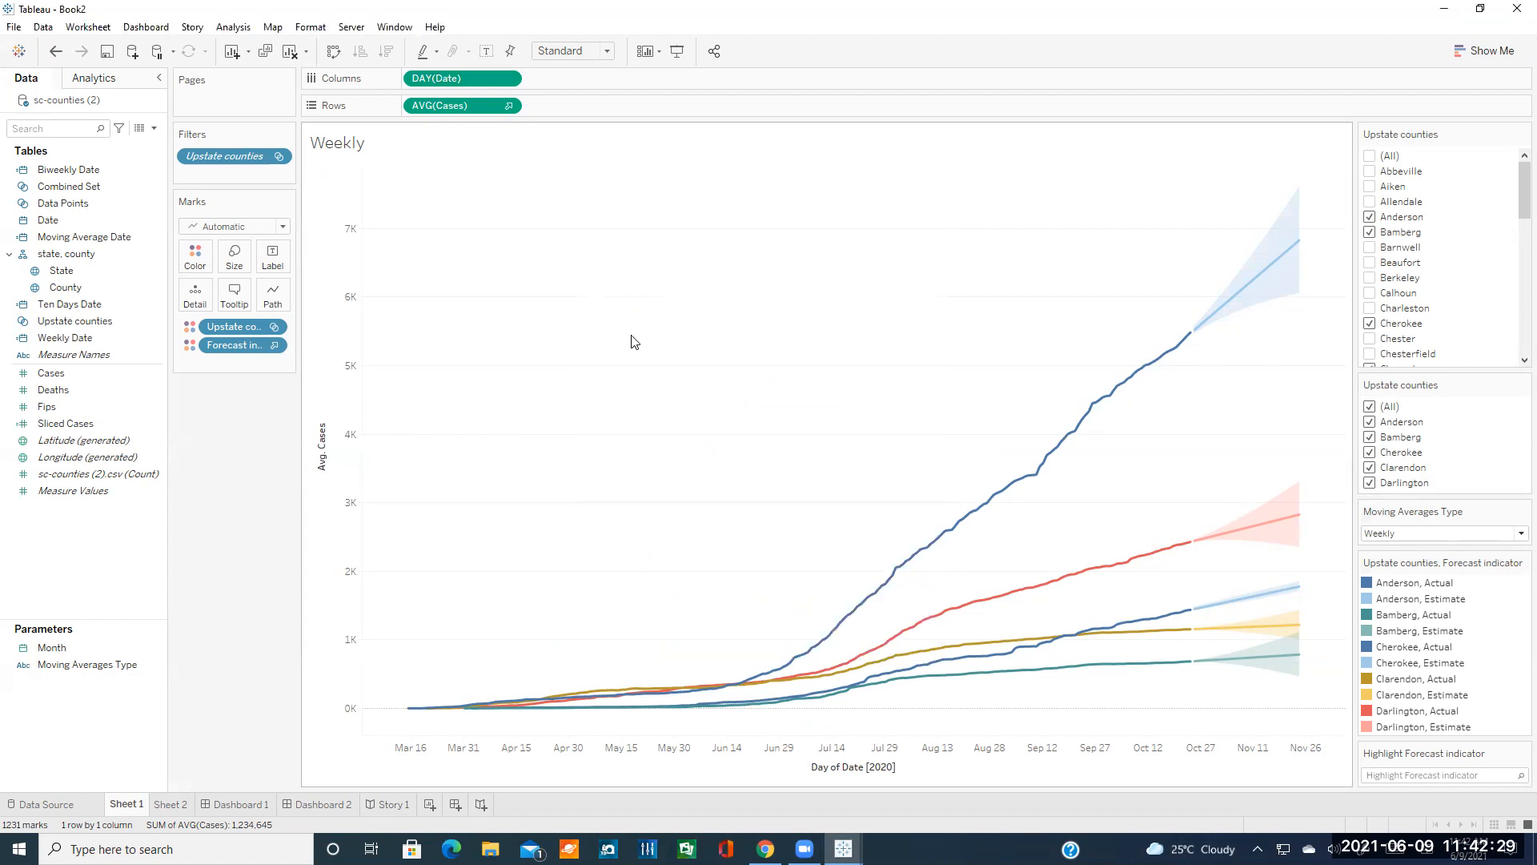
# - Add Deaths to Rows after average Cases with its measure set to Average, and overlay both measures with a dual axis
pyautogui.moveTo(53, 390)
pyautogui.mouseDown()
pyautogui.moveTo(530, 126)
pyautogui.moveTo(583, 101)
pyautogui.moveTo(624, 107)
pyautogui.moveTo(542, 101)
pyautogui.moveTo(561, 112)
pyautogui.mouseUp()
pyautogui.click(627, 106)
pyautogui.moveTo(610, 222)
pyautogui.click(672, 246)
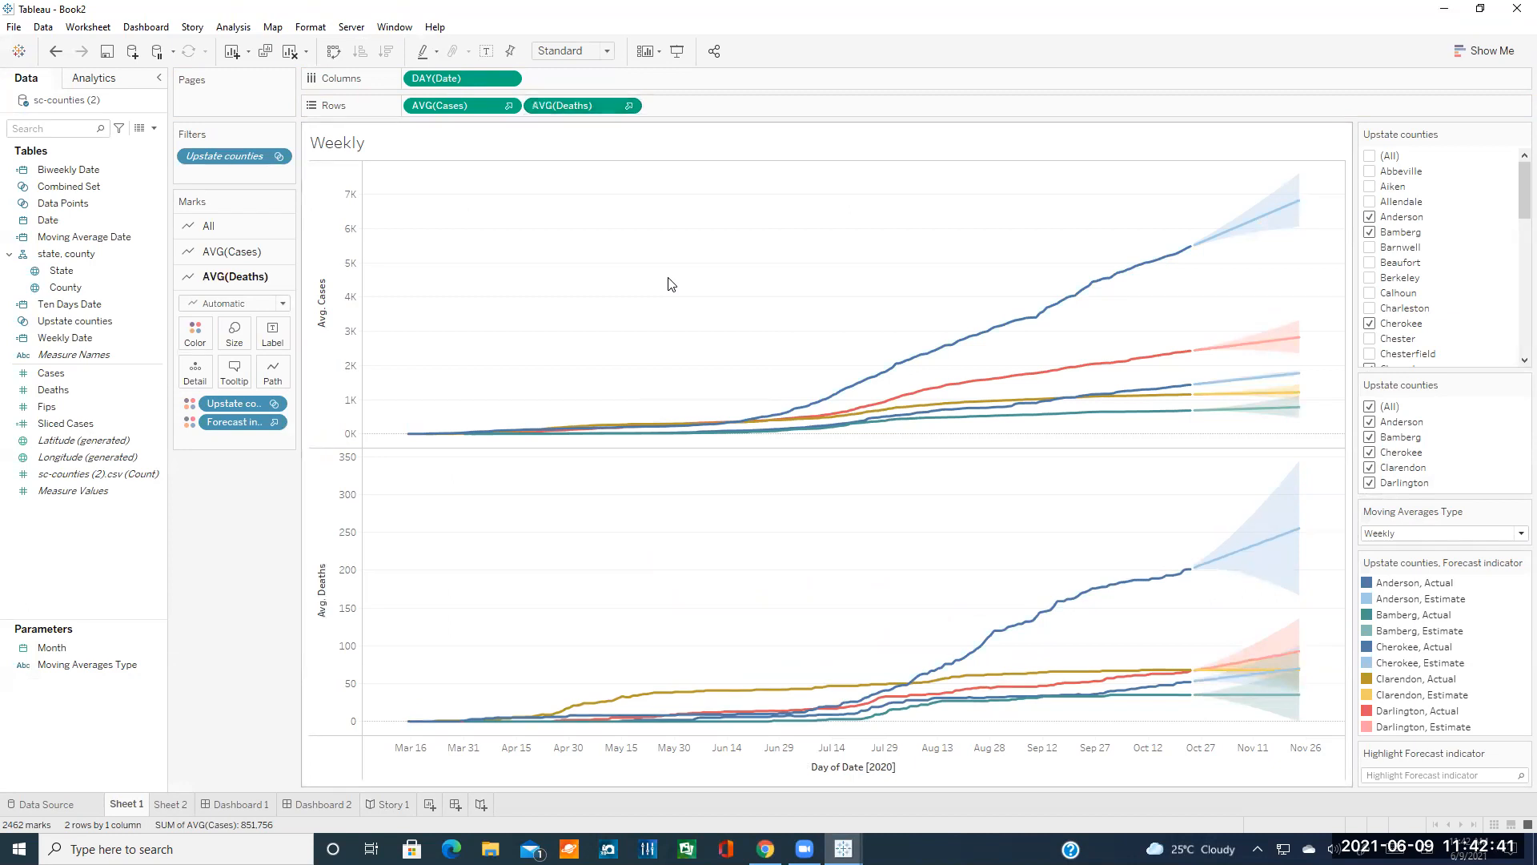
pyautogui.click(629, 106)
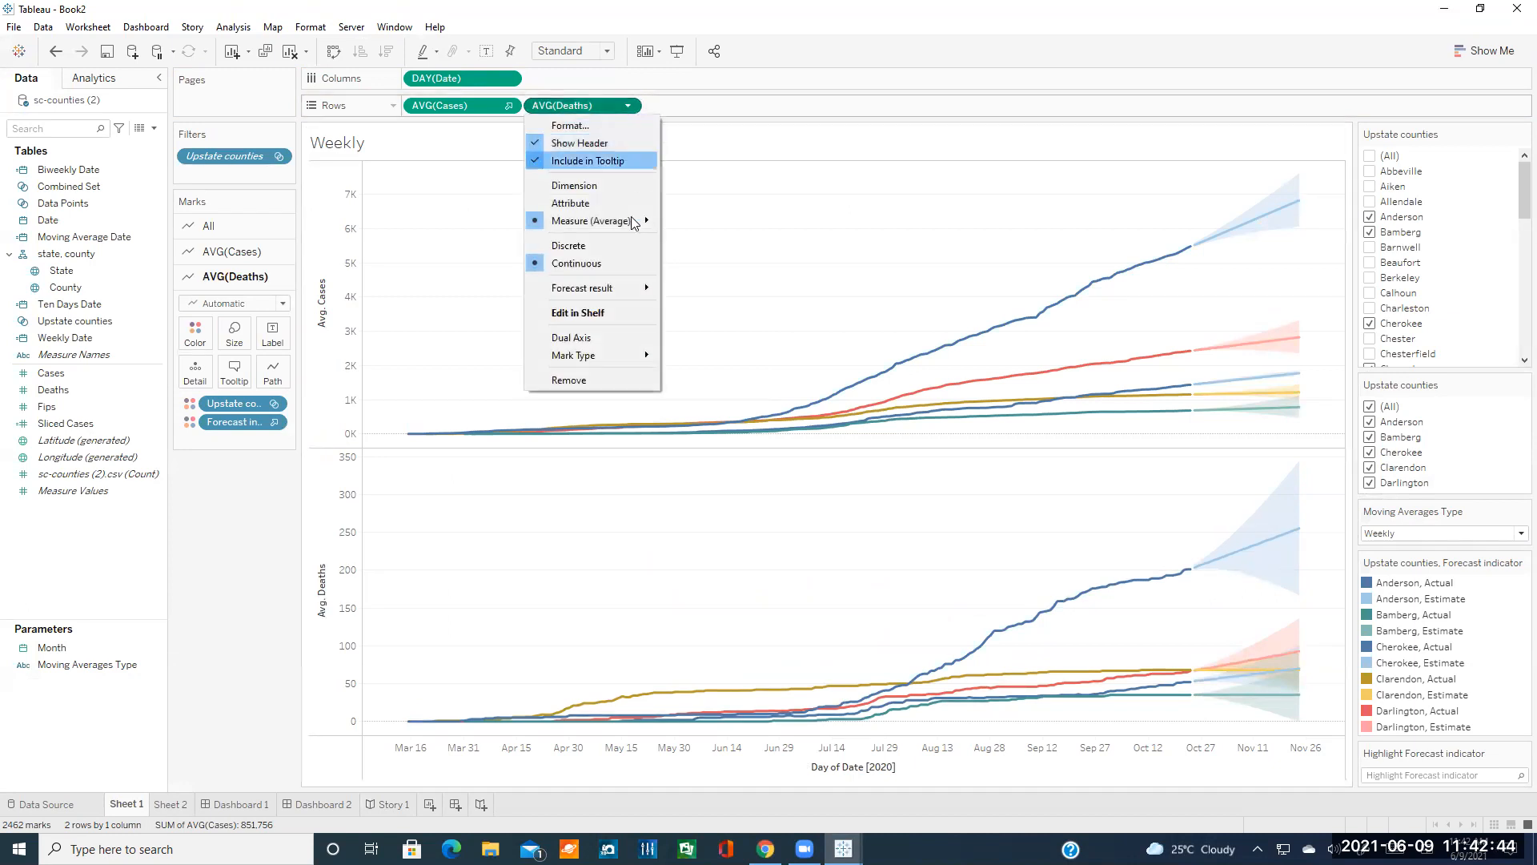
pyautogui.click(589, 340)
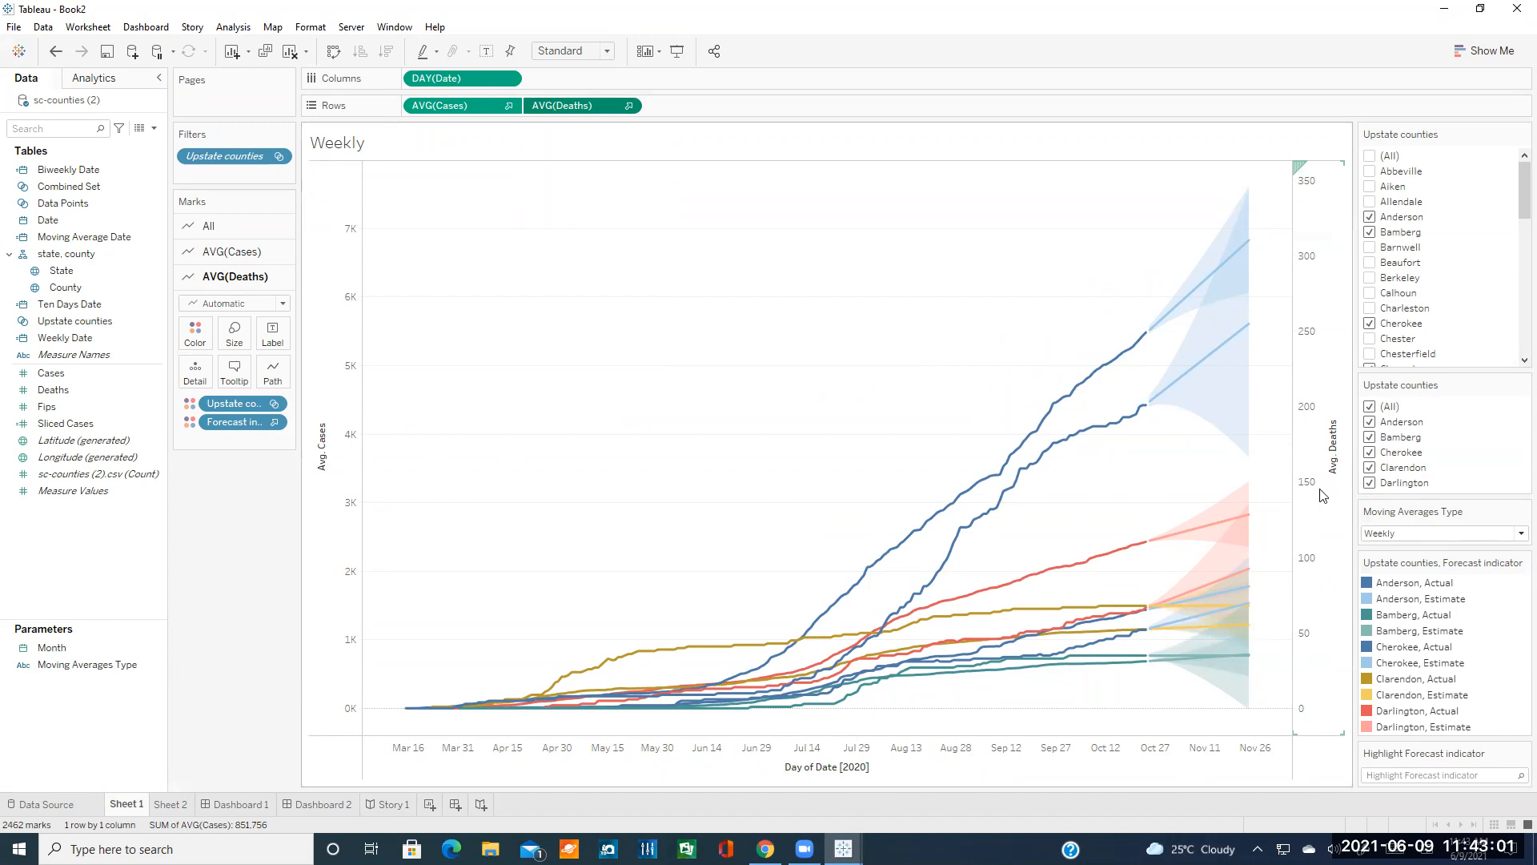
# - Turn the dual axis for average Deaths off and on again to compare the separate and combined charts
pyautogui.click(627, 105)
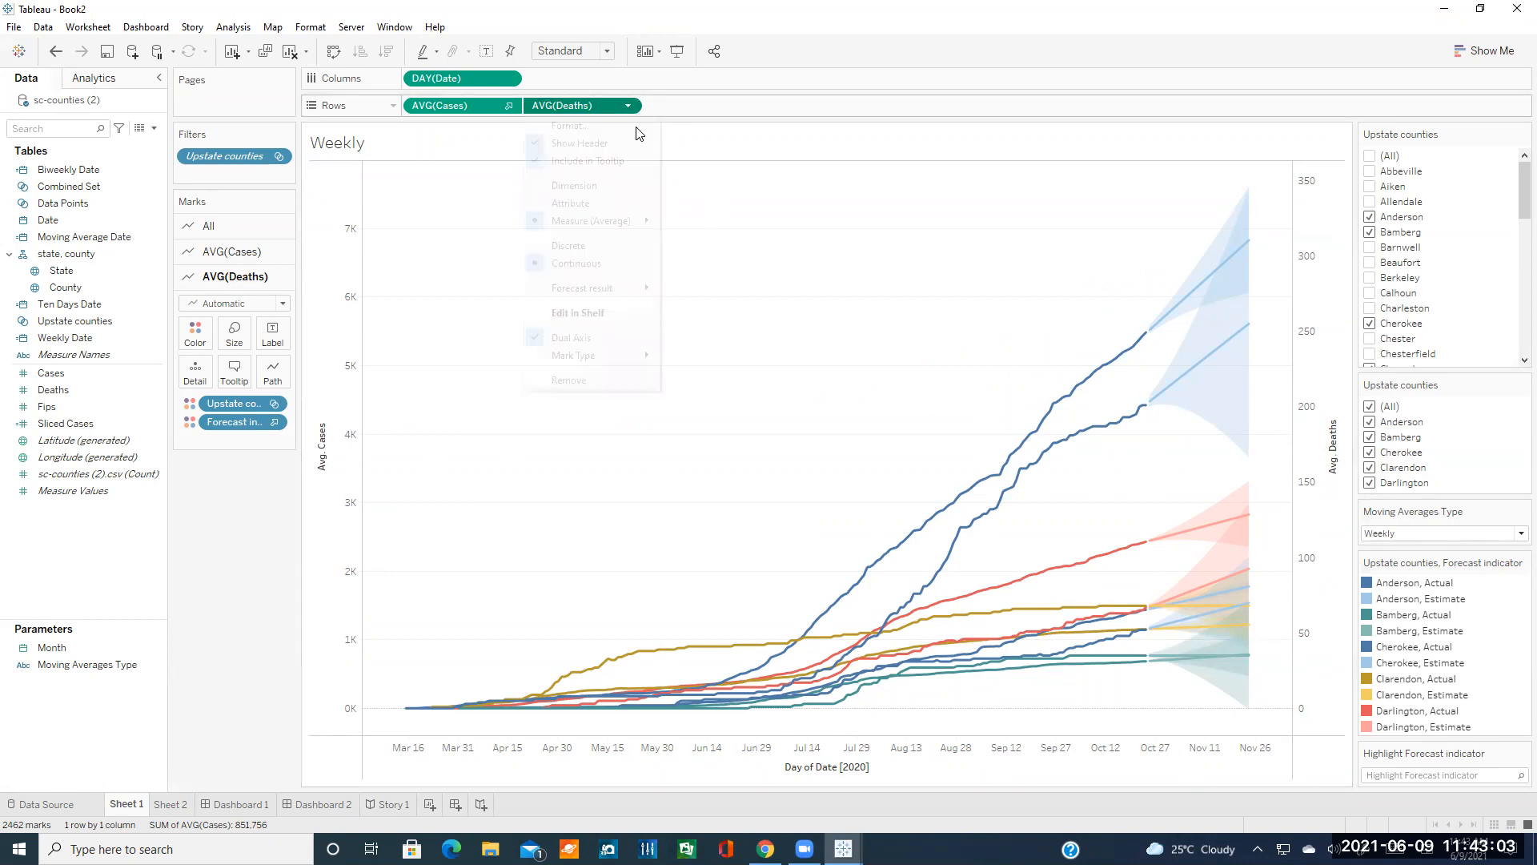
pyautogui.click(654, 448)
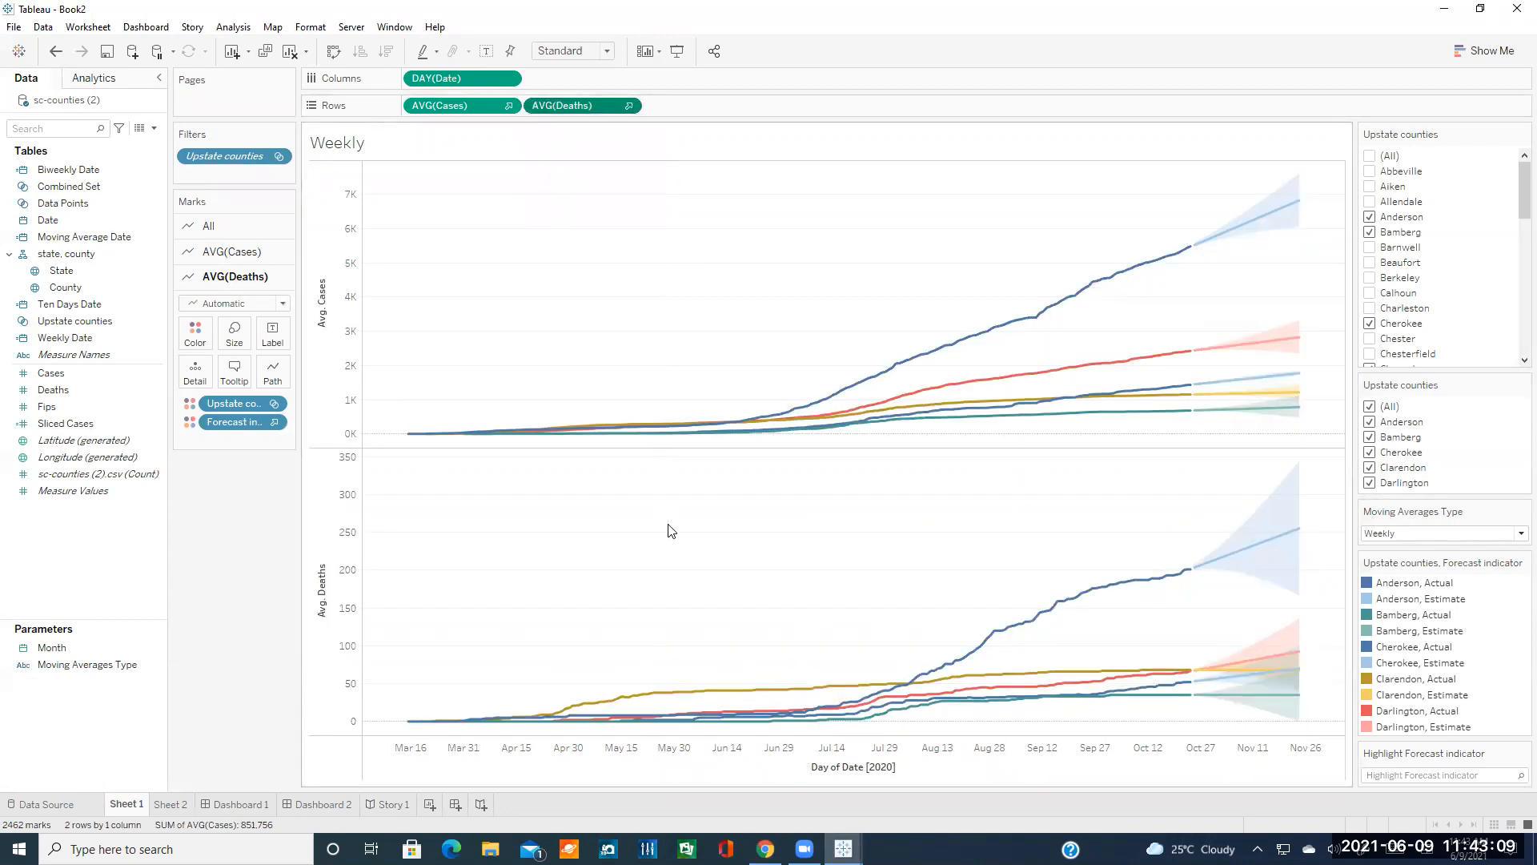
pyautogui.click(629, 105)
pyautogui.click(623, 410)
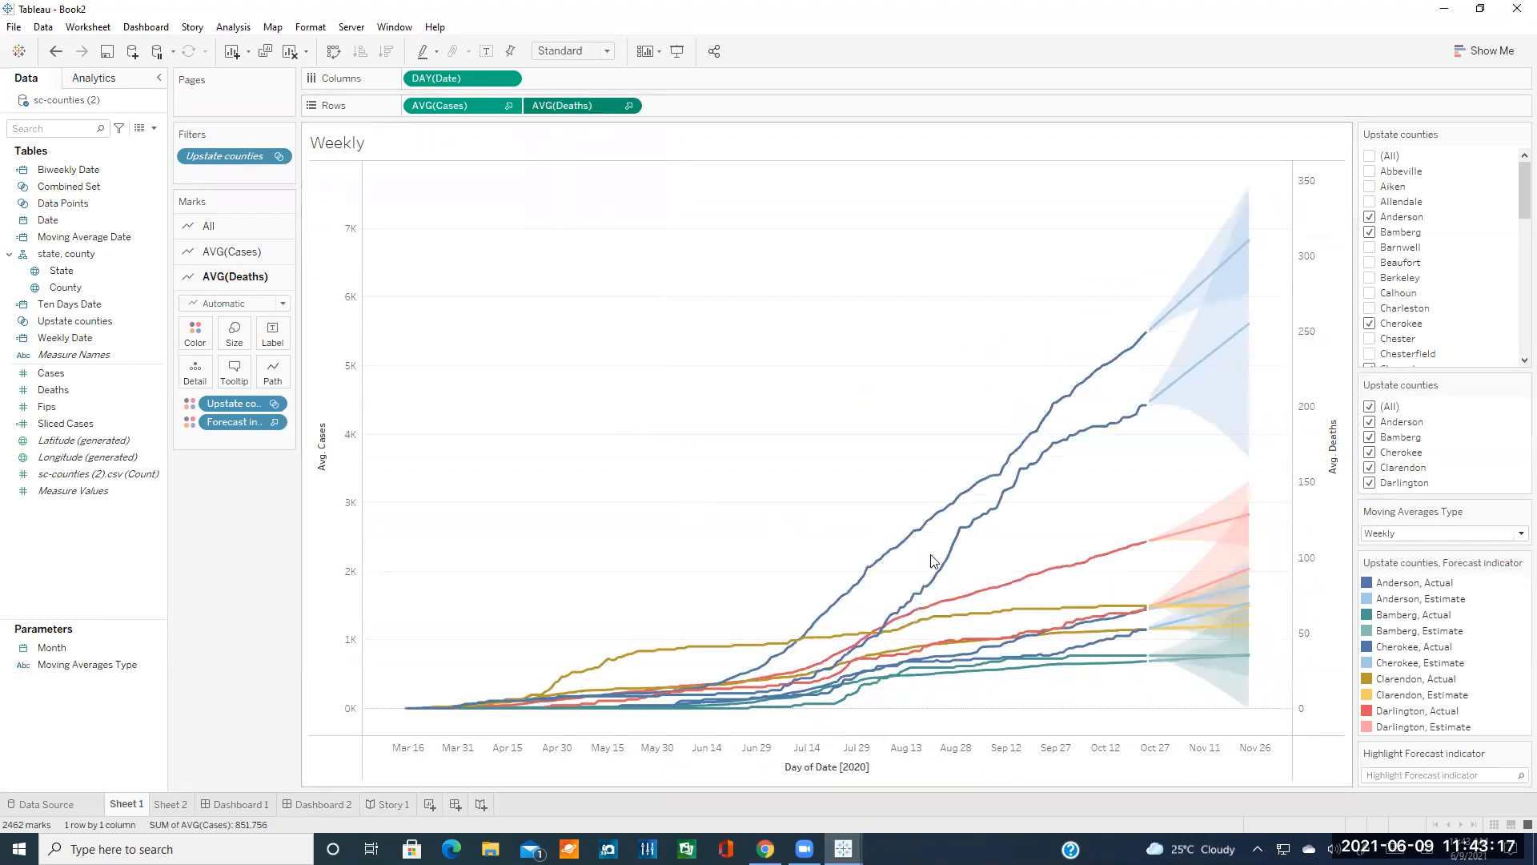
pyautogui.moveTo(1249, 334)
pyautogui.click(630, 110)
pyautogui.click(560, 362)
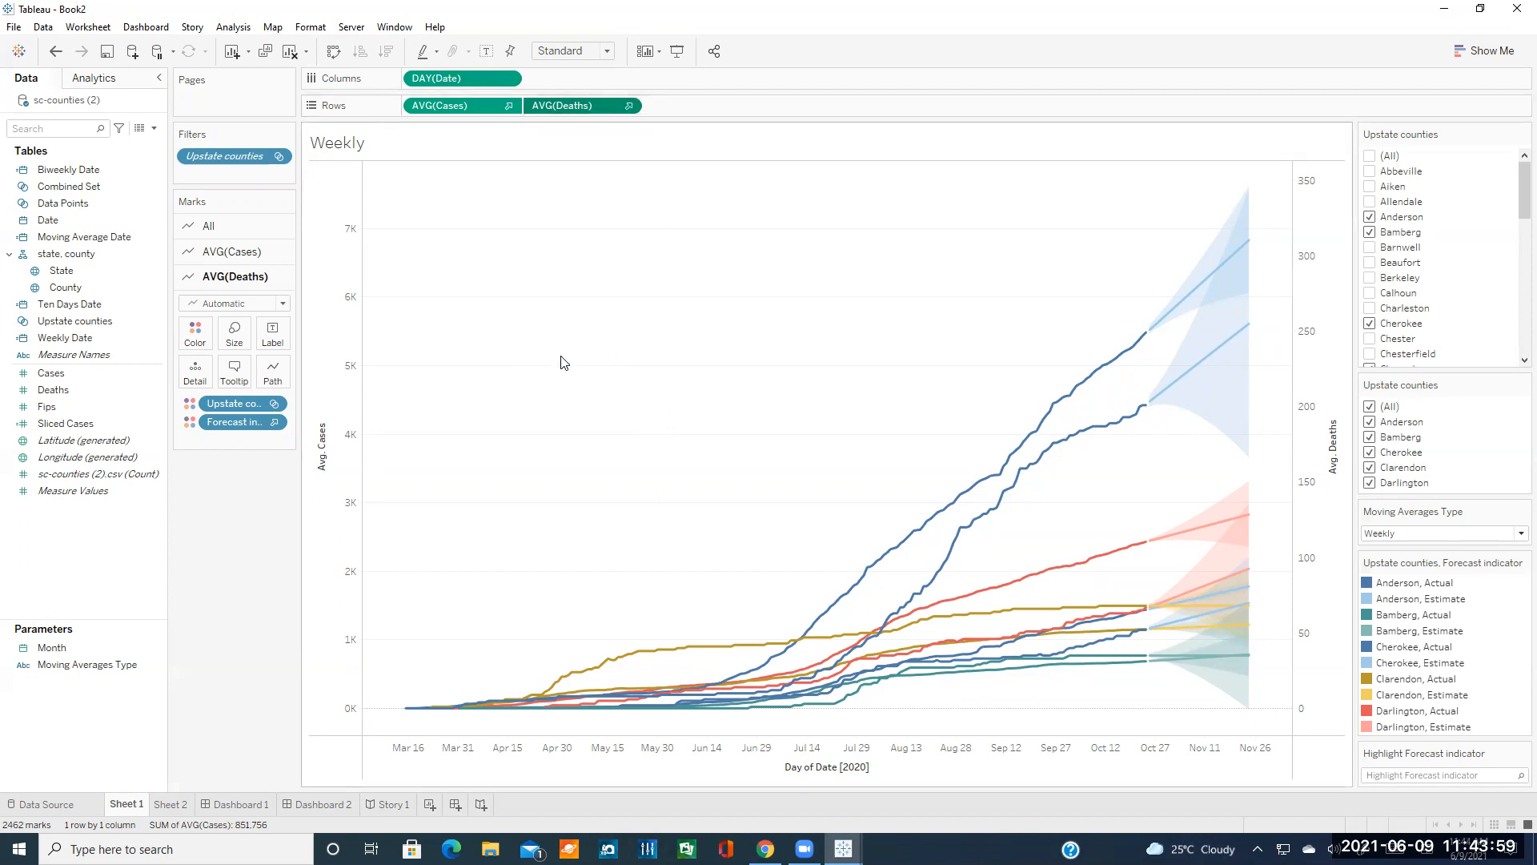